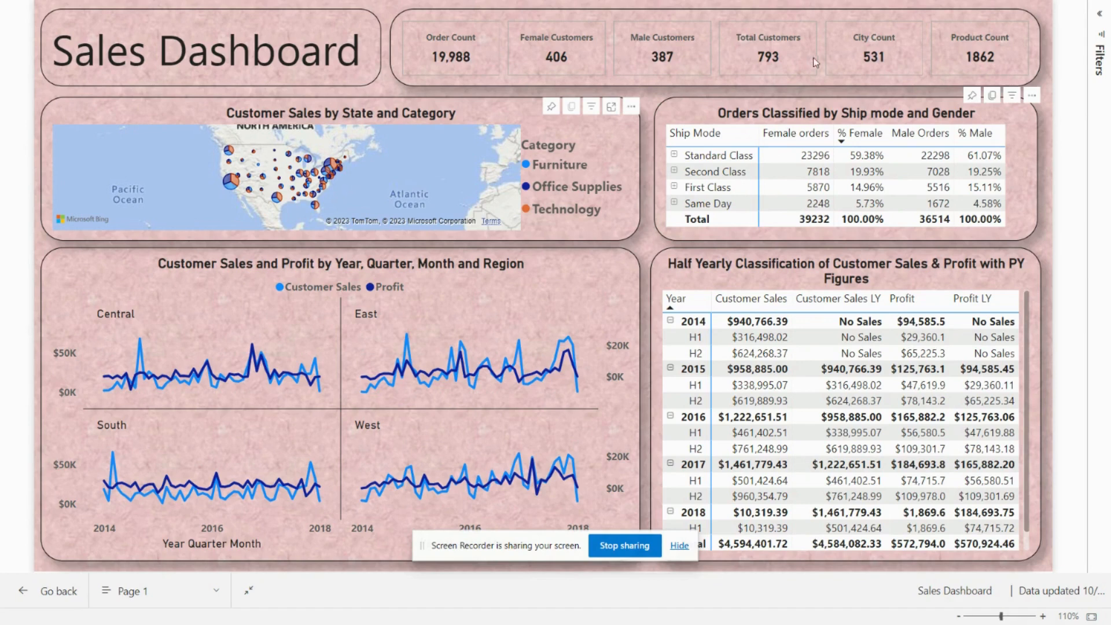
Enlarge the Customer Sales by State and Category map, inspect the Colorado sales details, and return to the full report.
click(612, 108)
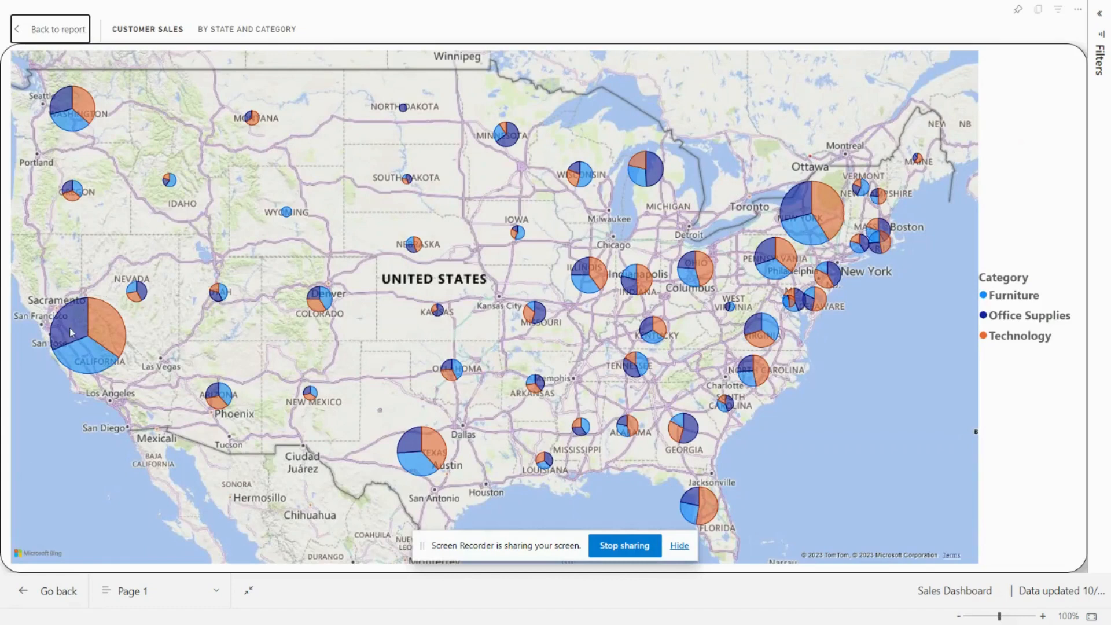
mouse_move(71, 332)
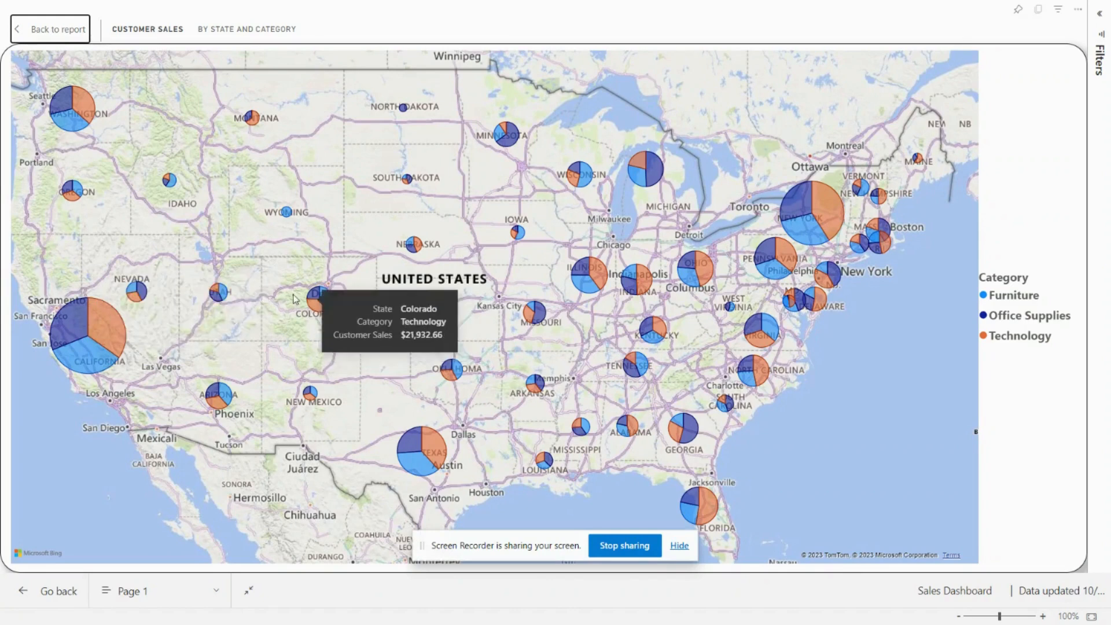
mouse_move(317, 298)
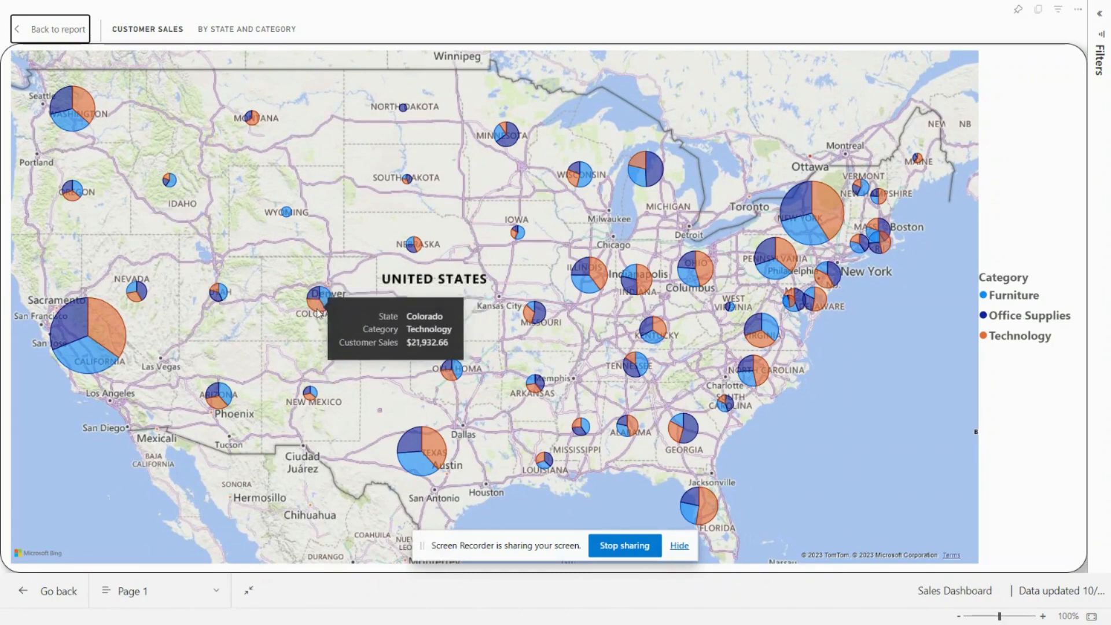
click(57, 30)
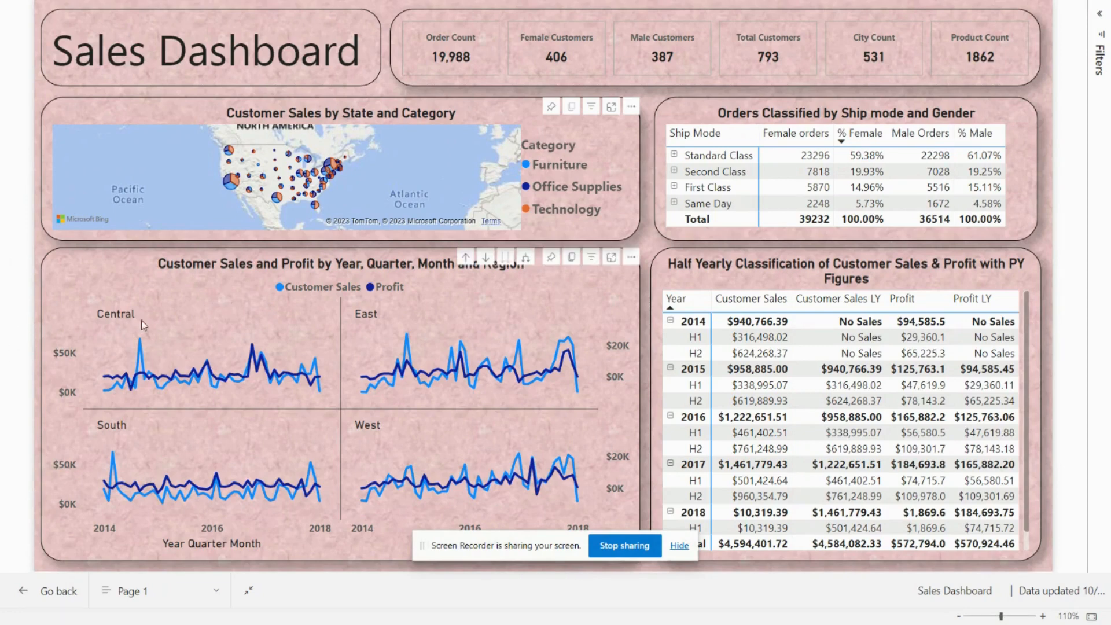
mouse_move(106, 379)
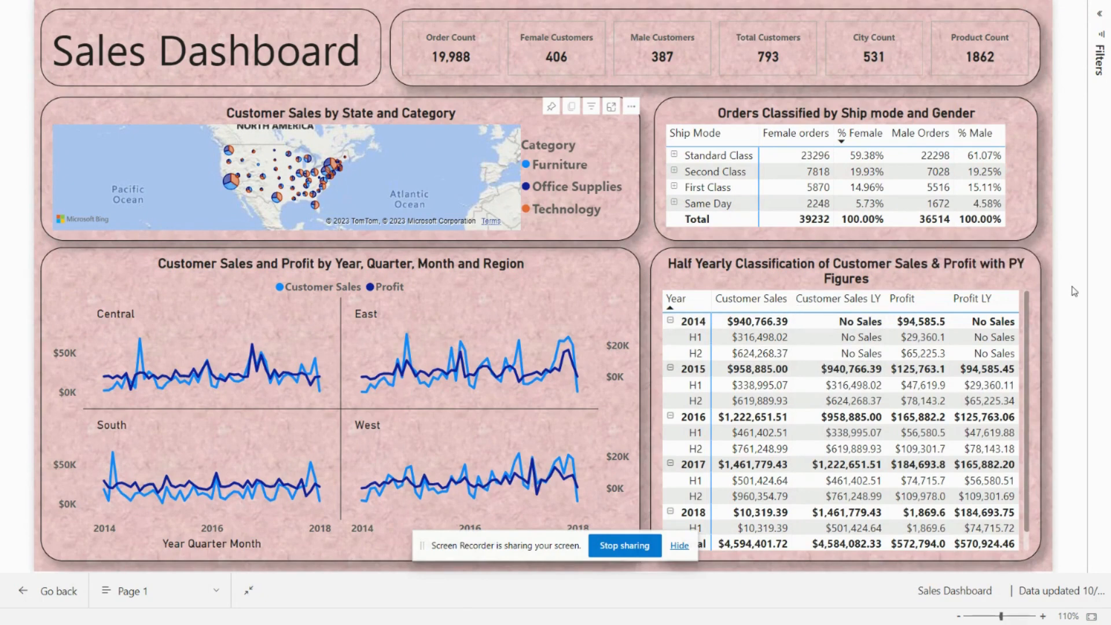
Switch to Power BI Desktop and bring the Orders sheet from the Sales Details Excel workbook into Power Query for transformation.
click(674, 546)
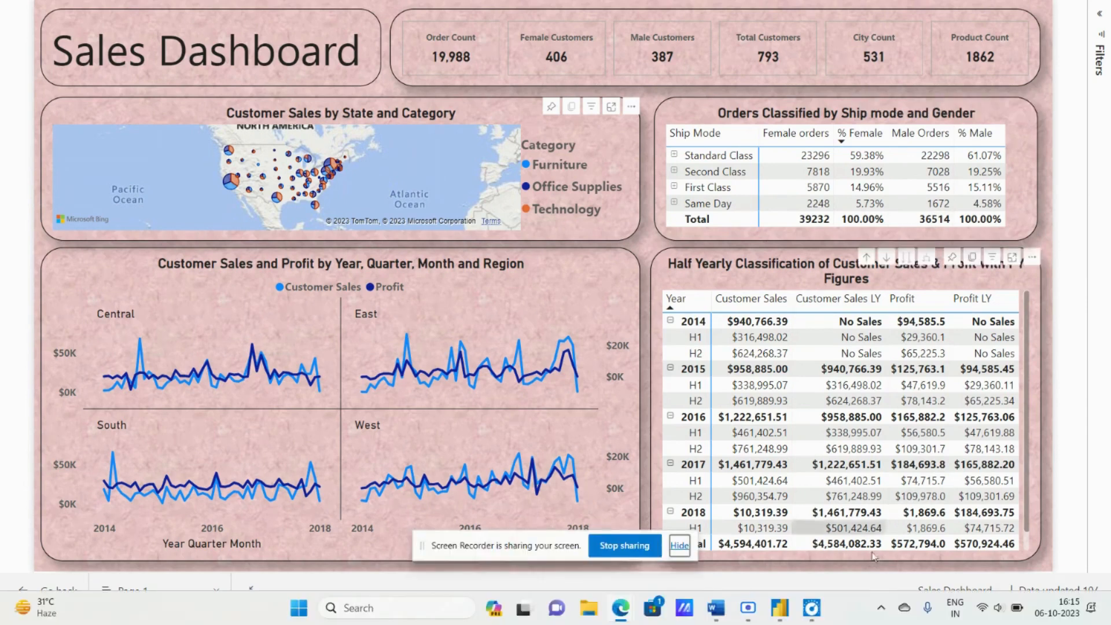
click(778, 612)
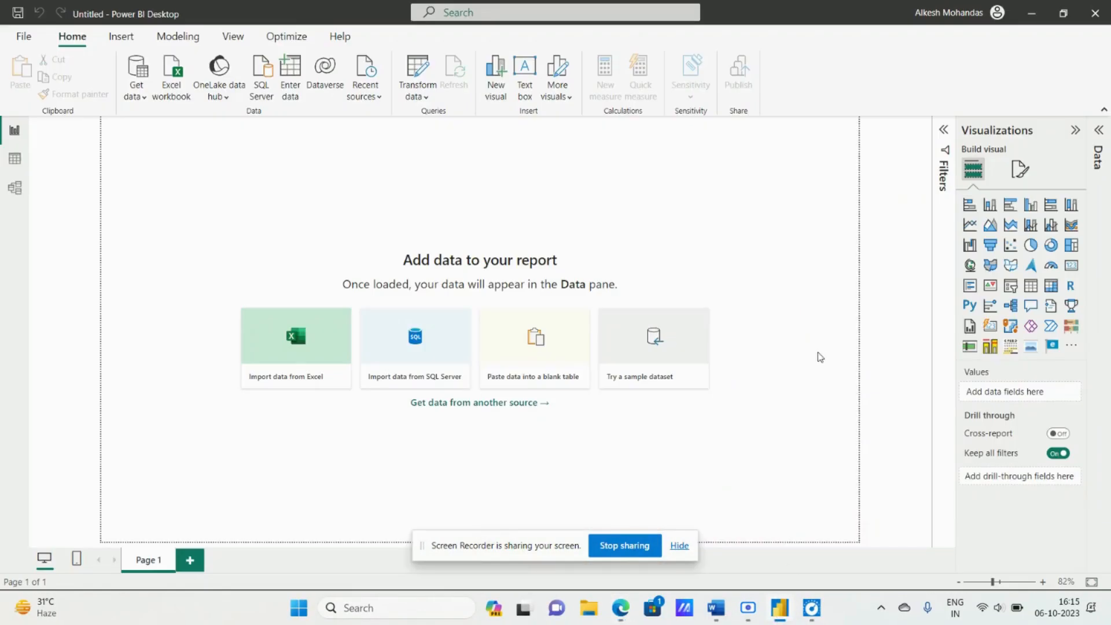
click(183, 93)
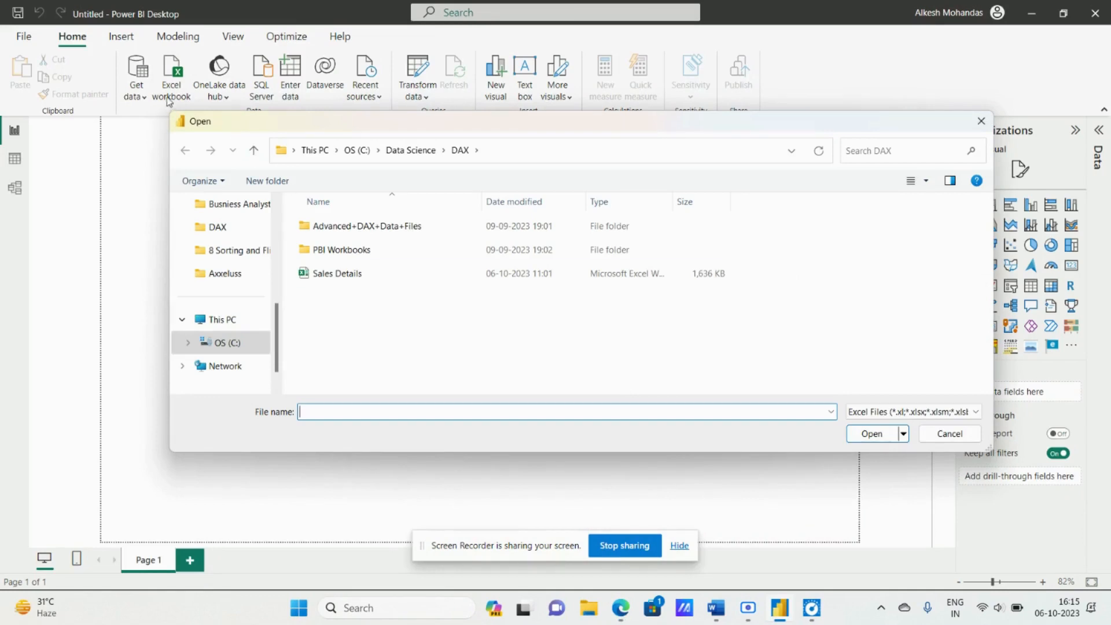
click(338, 274)
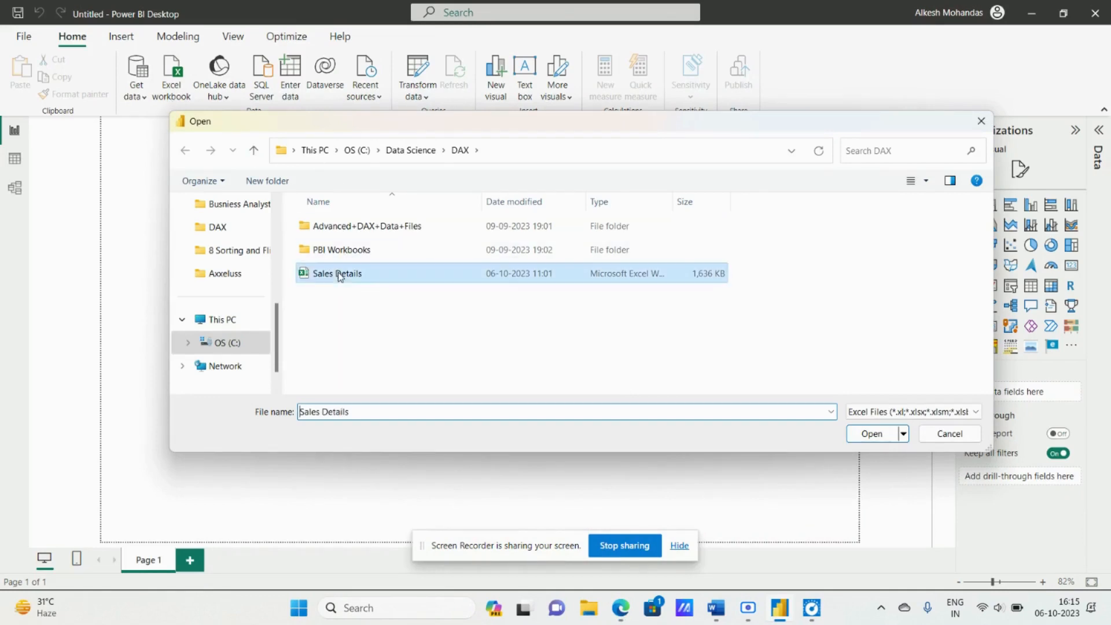
click(872, 434)
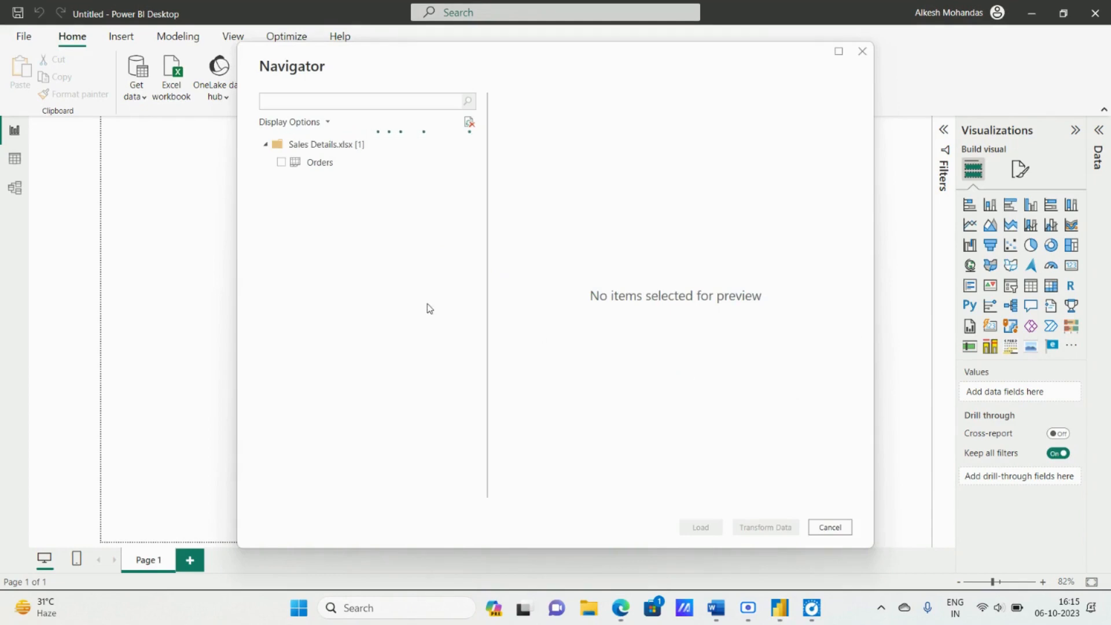
click(282, 164)
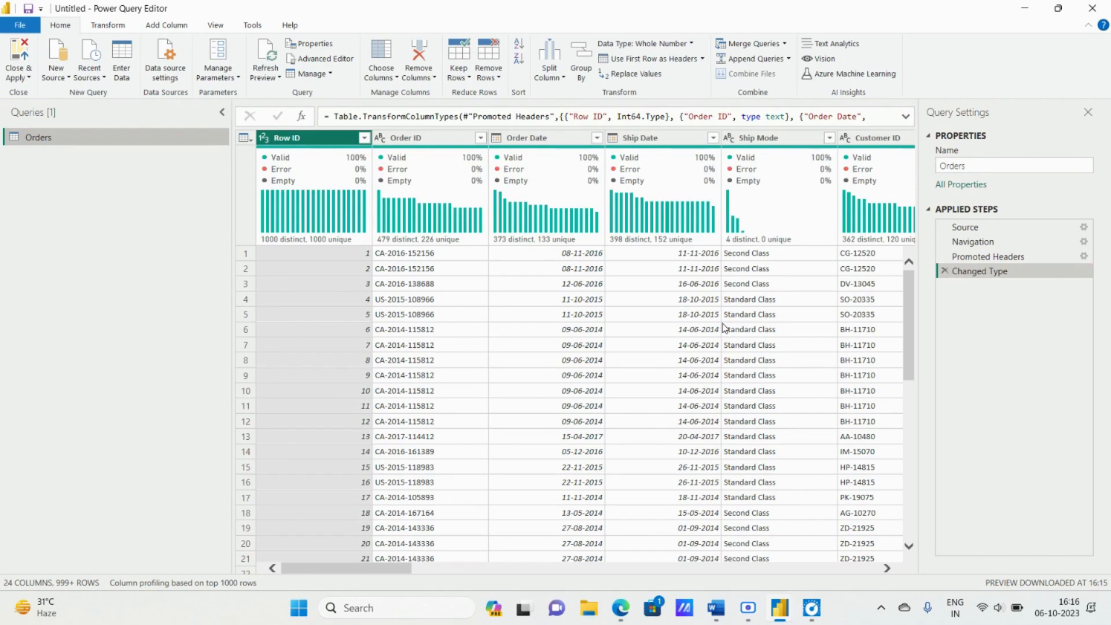
Examine the data types and column quality of the Orders table, from Row ID through Profit per unit.
click(264, 138)
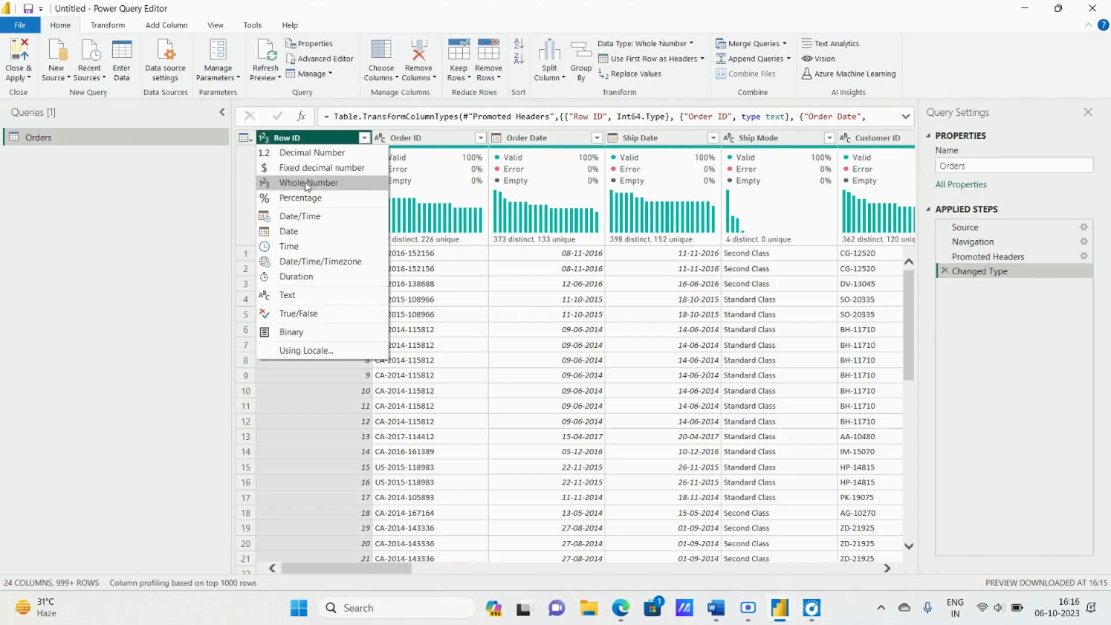
click(212, 193)
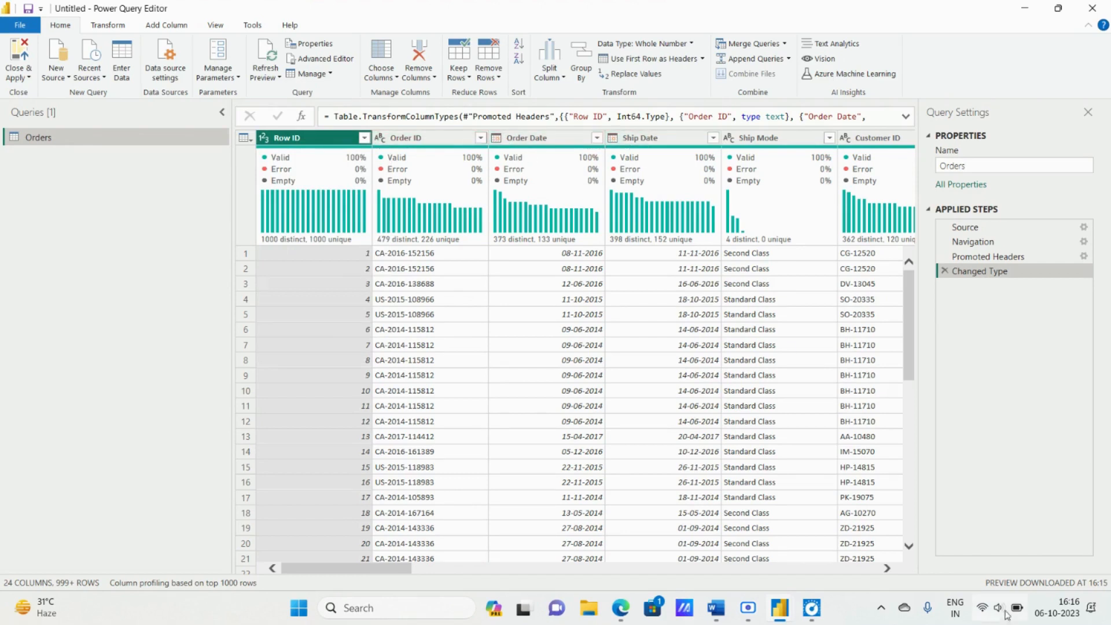
click(888, 569)
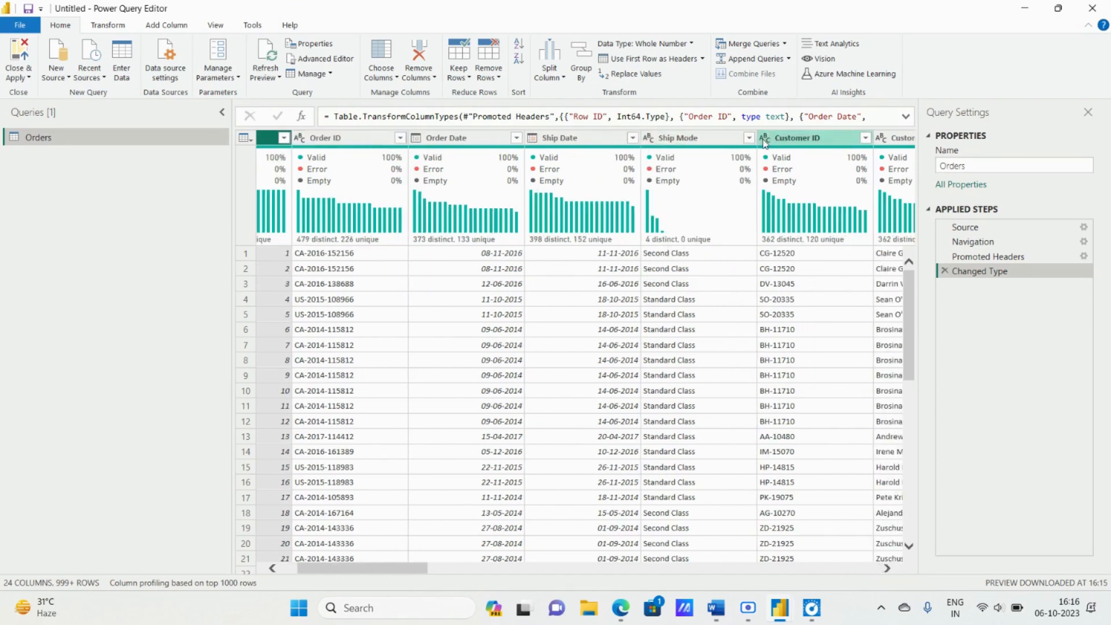
click(887, 569)
click(887, 569)
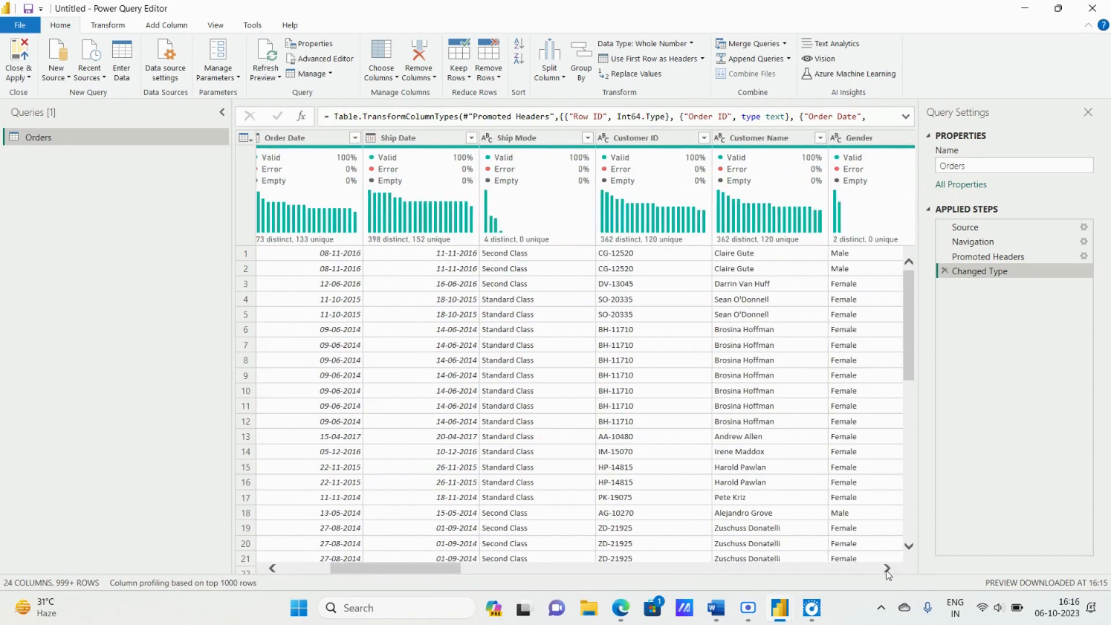
mouse_move(822, 172)
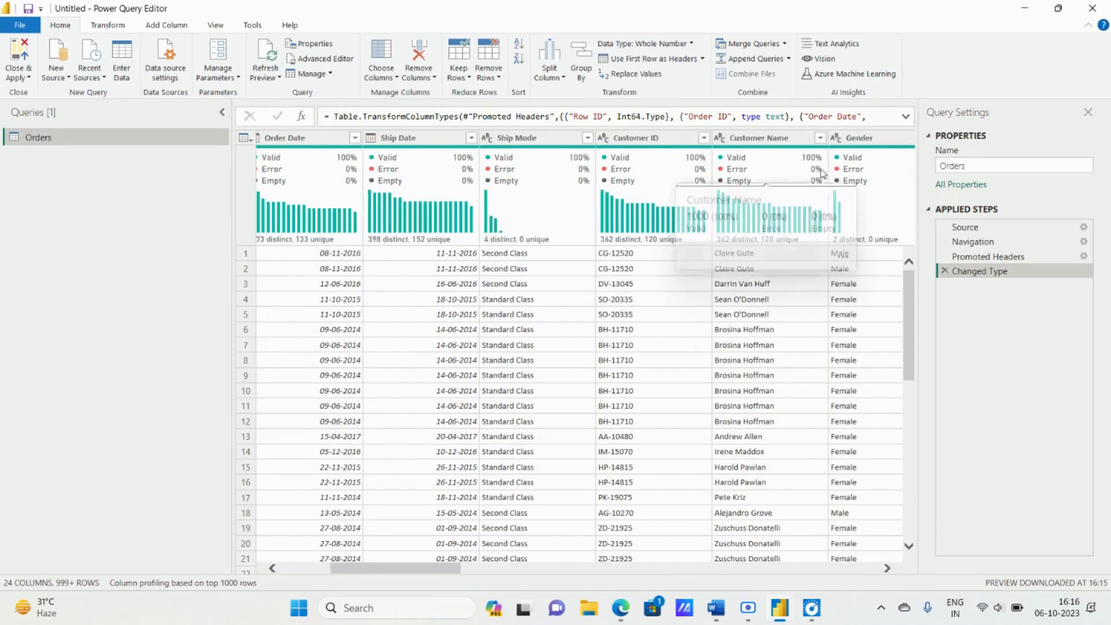
click(888, 569)
click(888, 569)
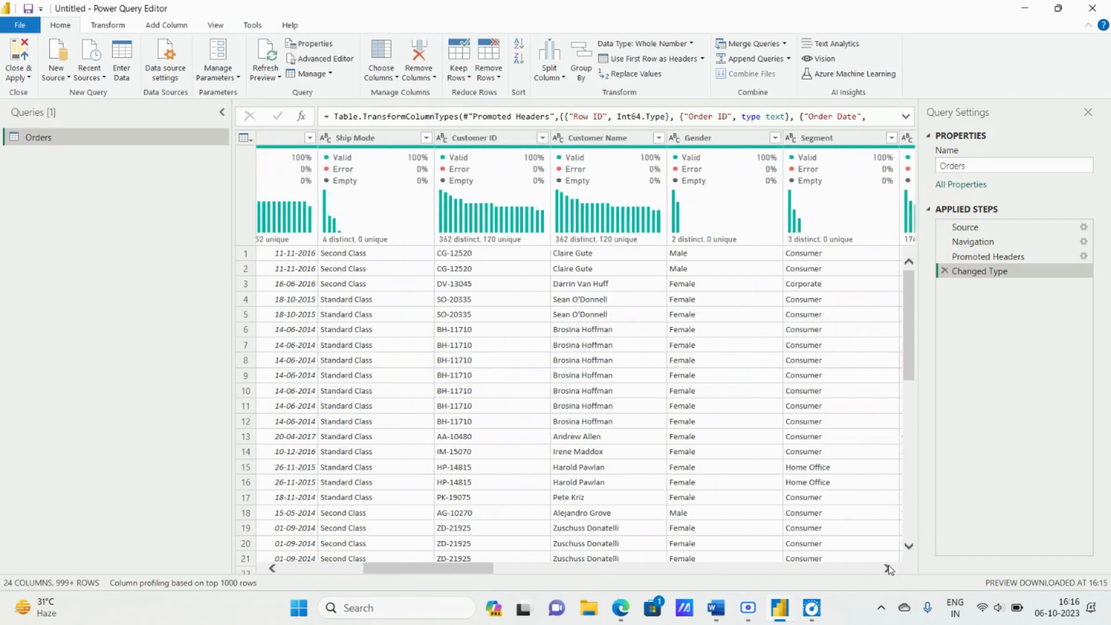
click(887, 569)
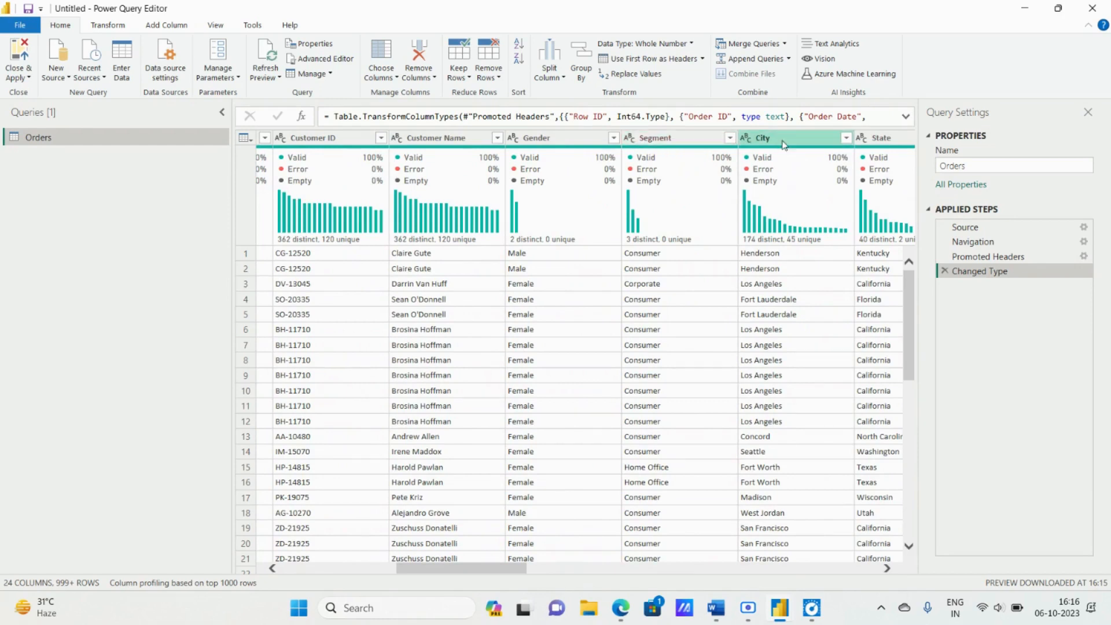
click(887, 569)
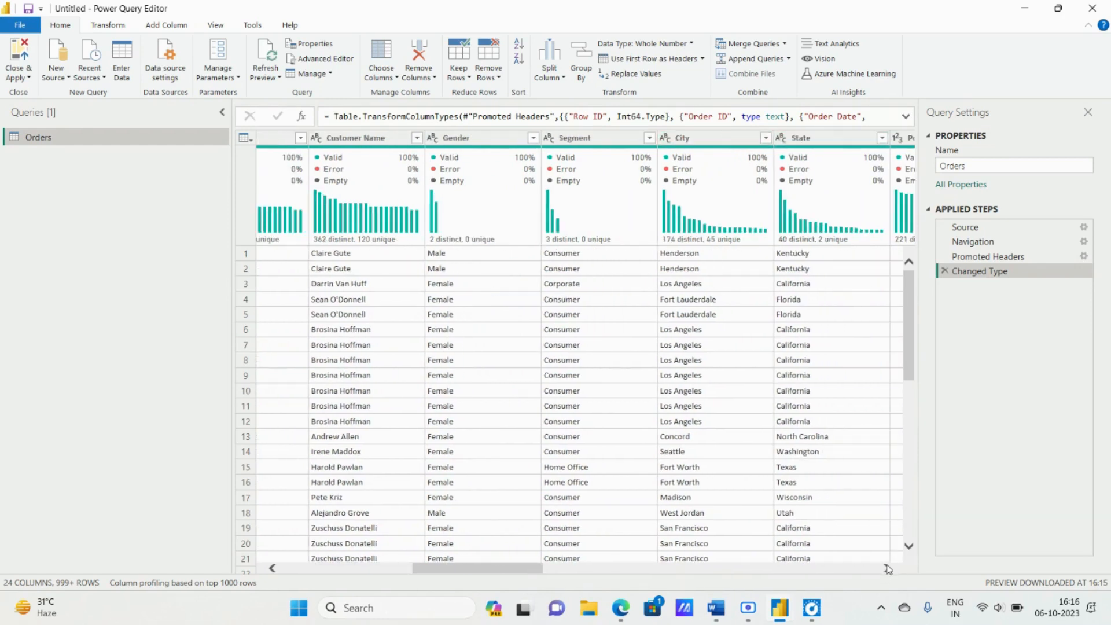
click(887, 569)
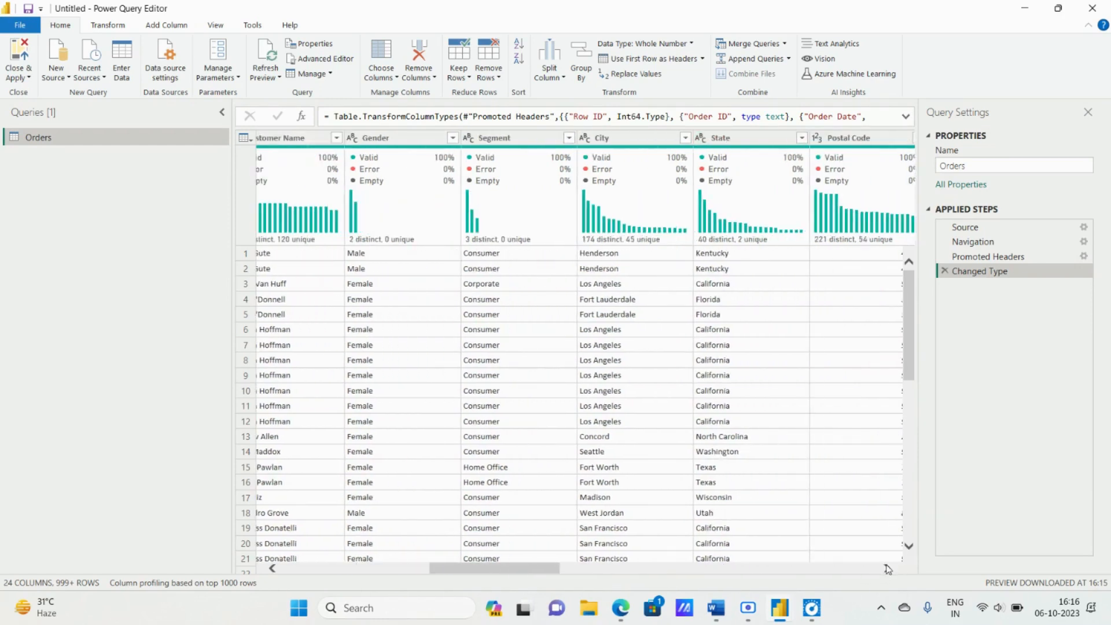
click(888, 569)
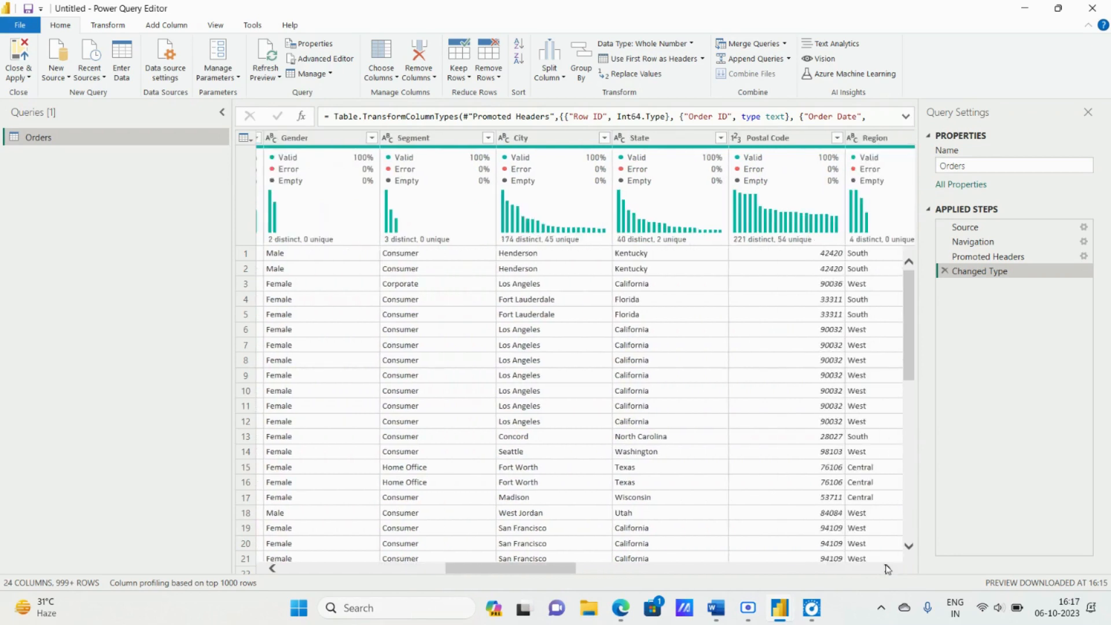
click(887, 569)
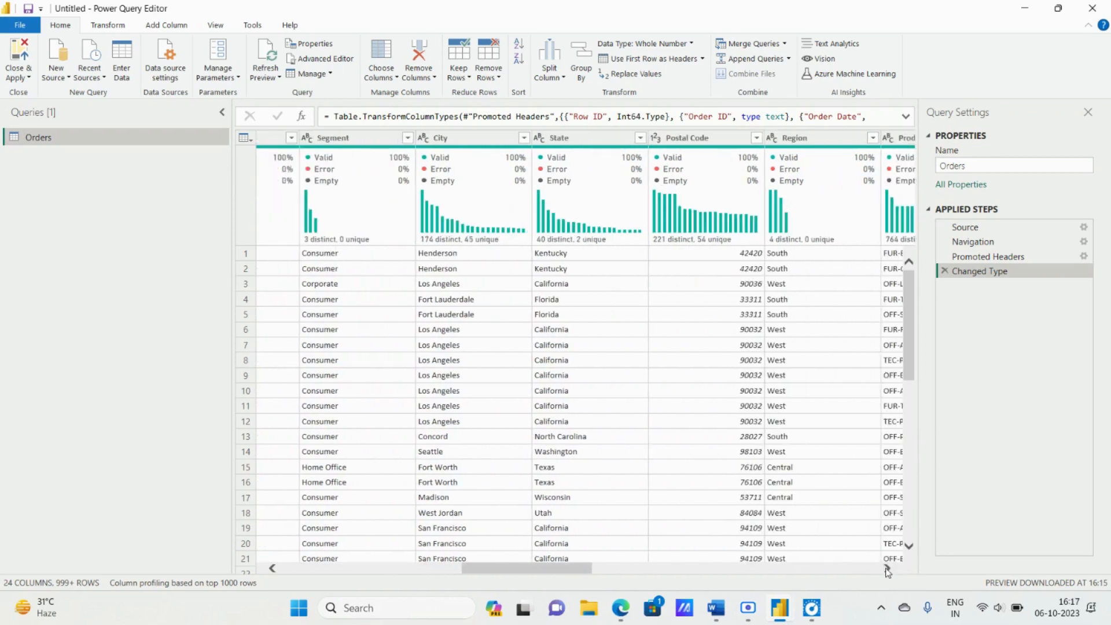
click(888, 569)
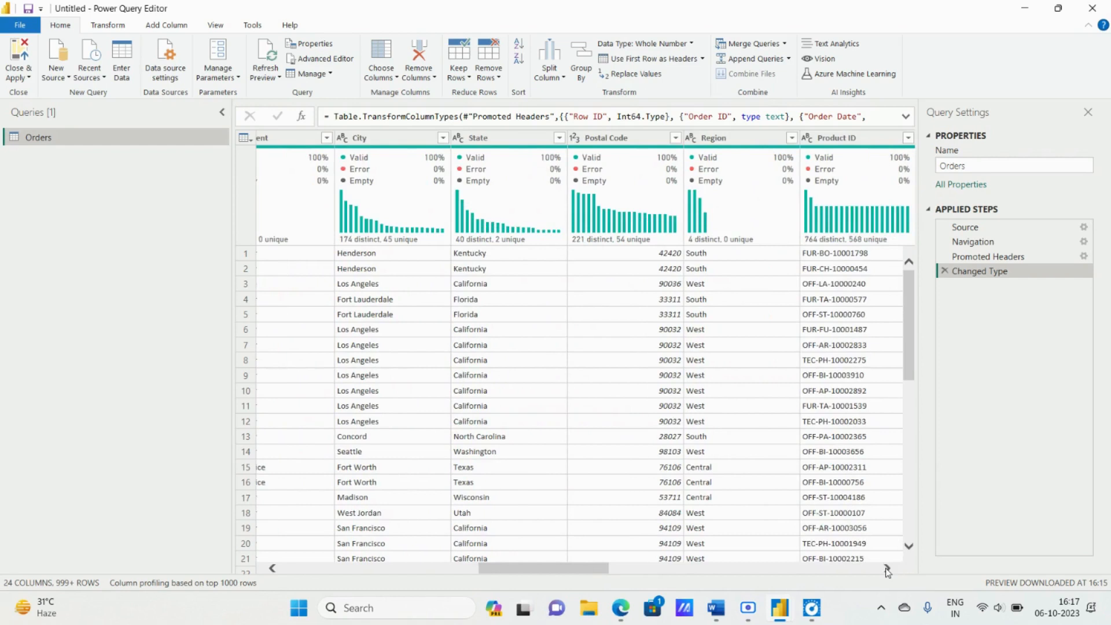
click(887, 569)
click(888, 569)
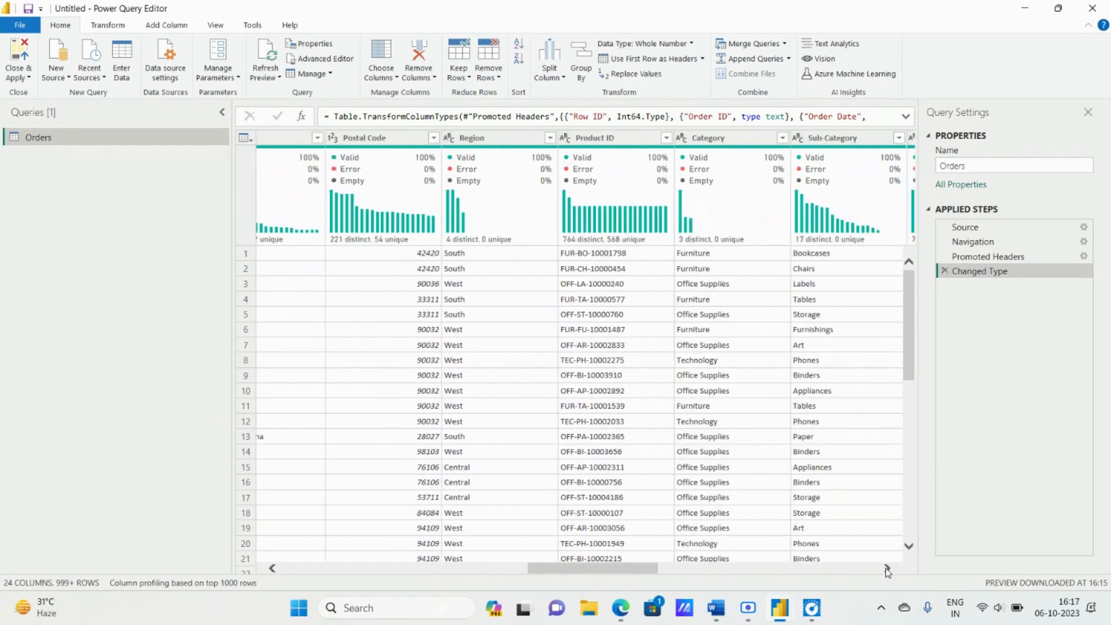
click(887, 569)
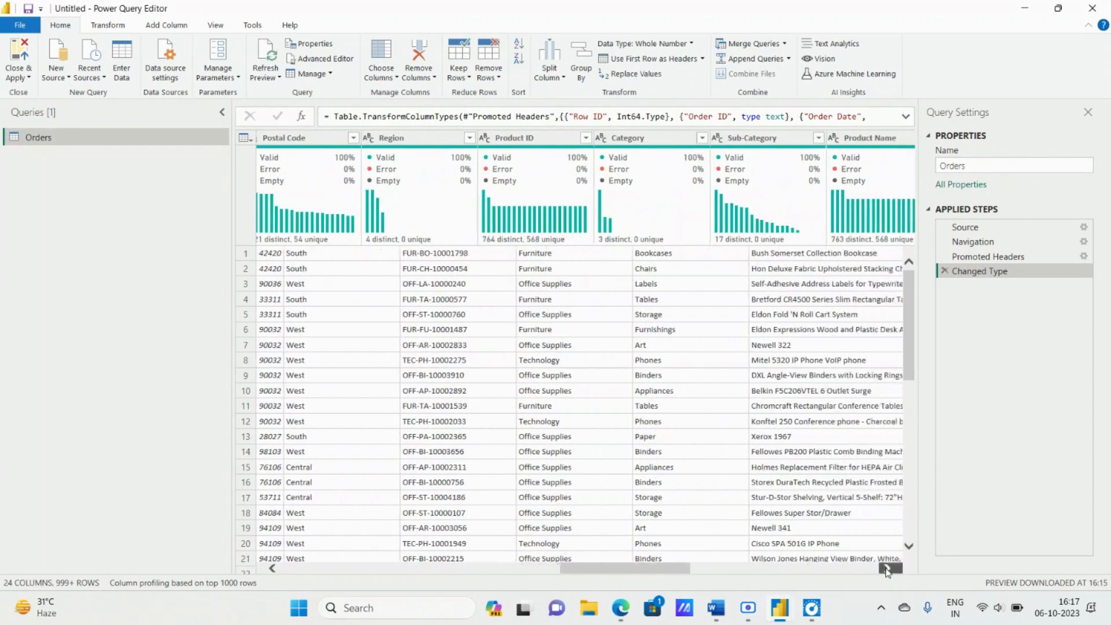
click(887, 569)
click(887, 569)
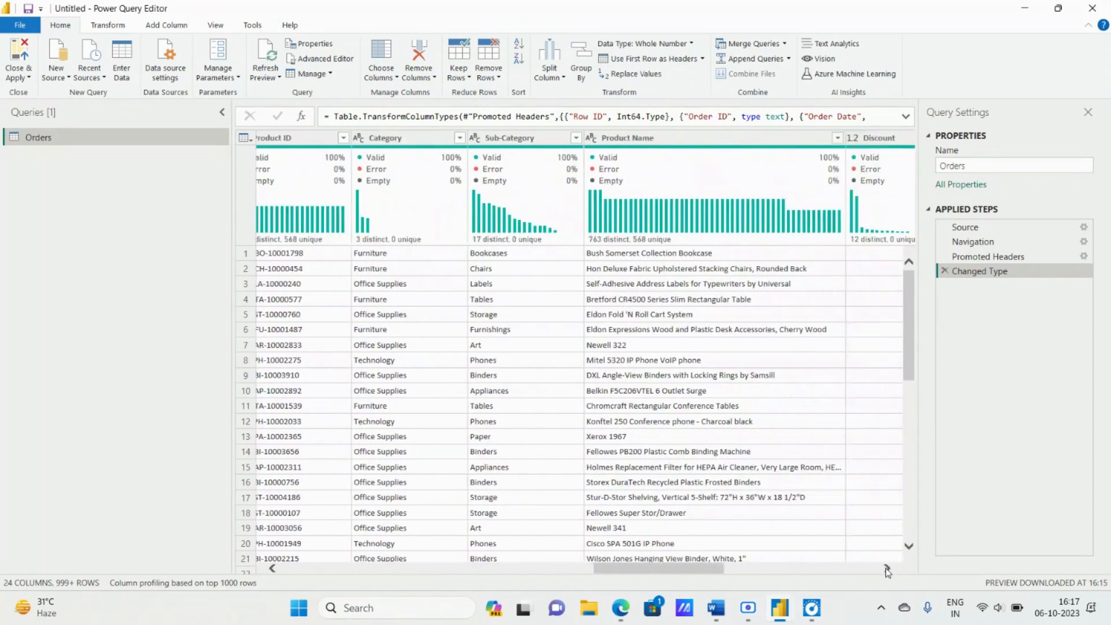
click(887, 569)
click(887, 569)
click(887, 569)
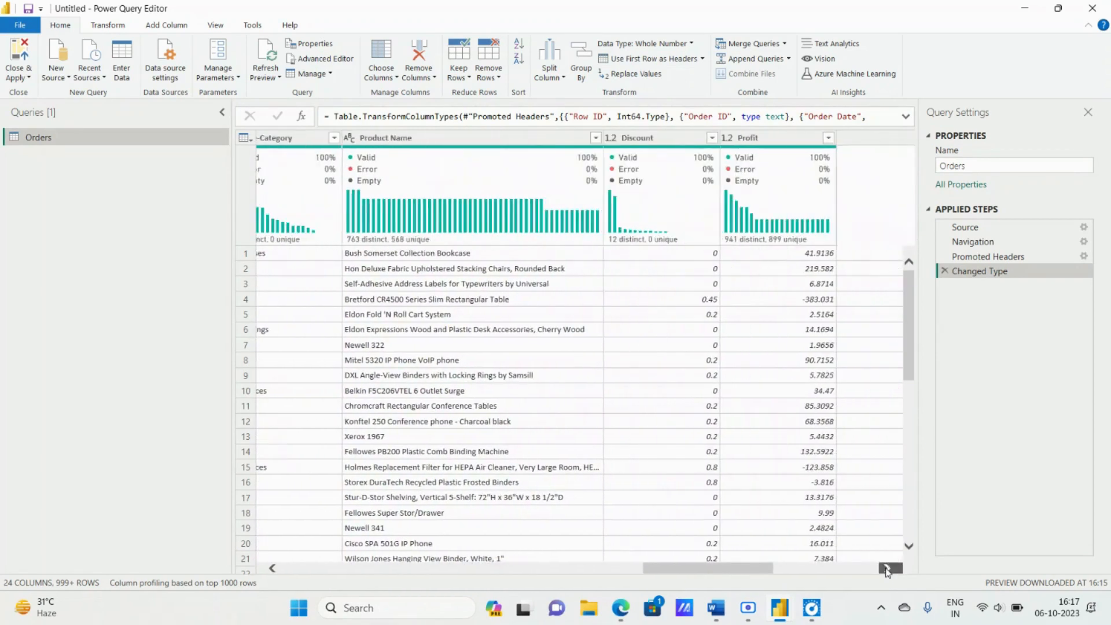
click(887, 569)
click(887, 569)
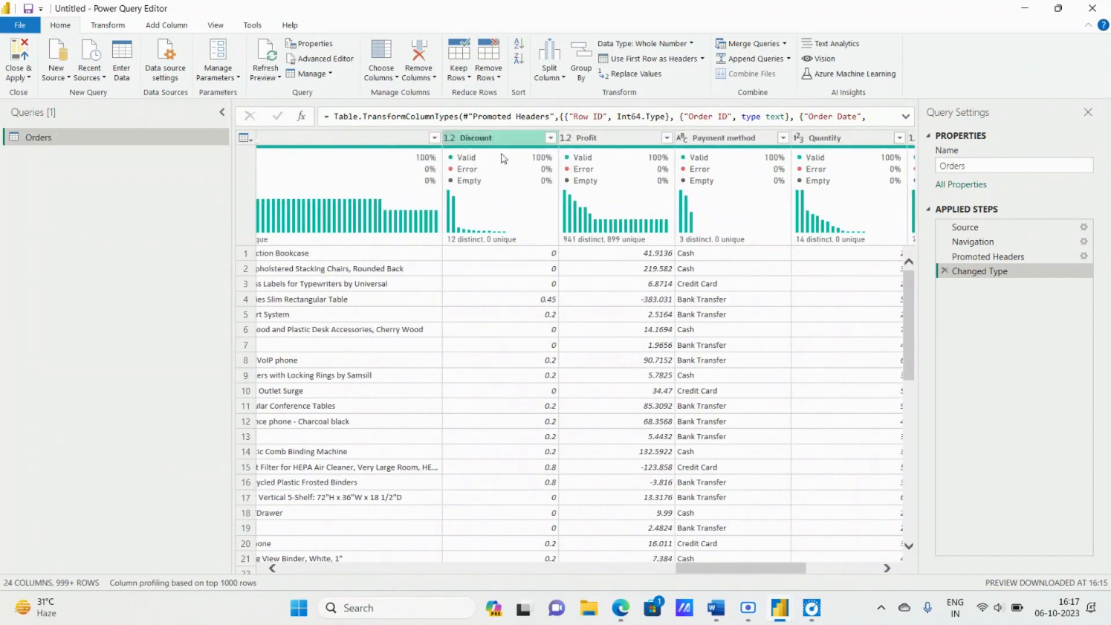
click(887, 570)
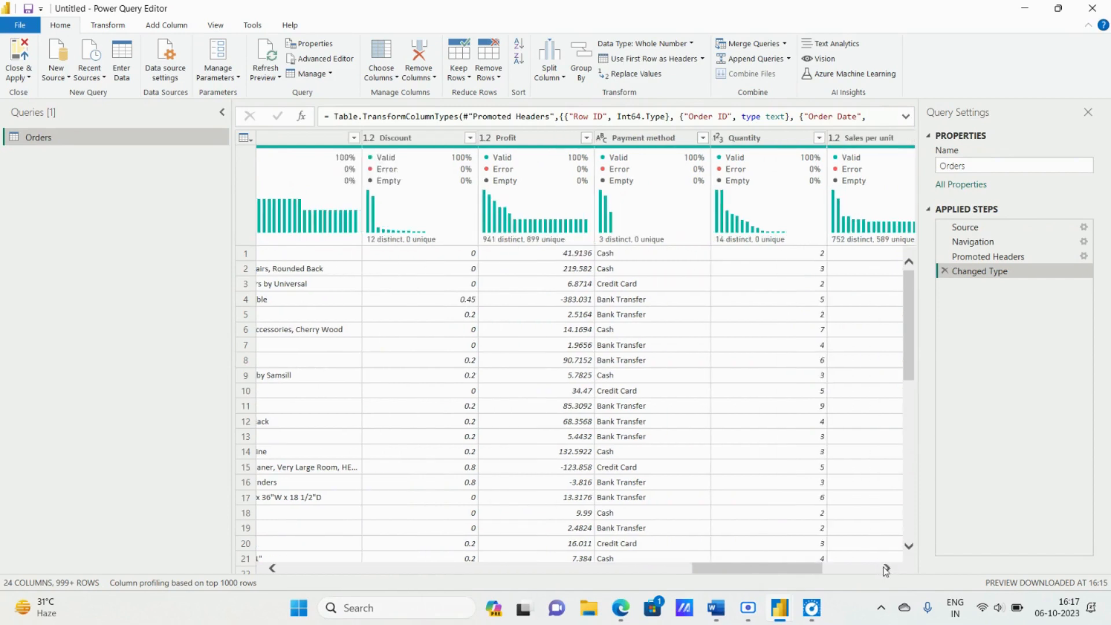
click(886, 570)
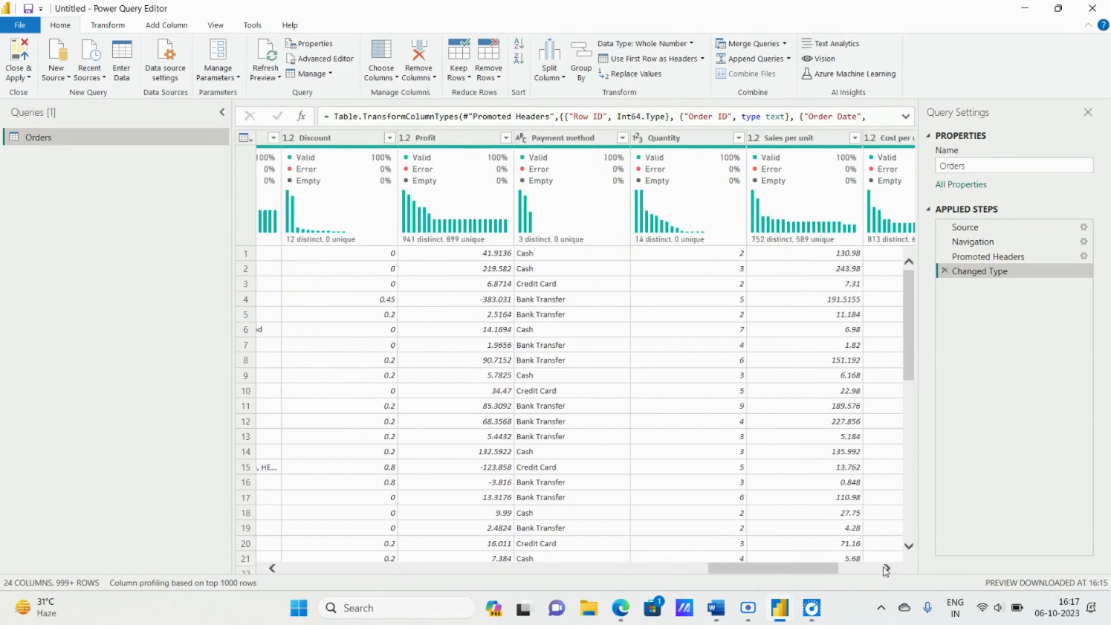
click(886, 570)
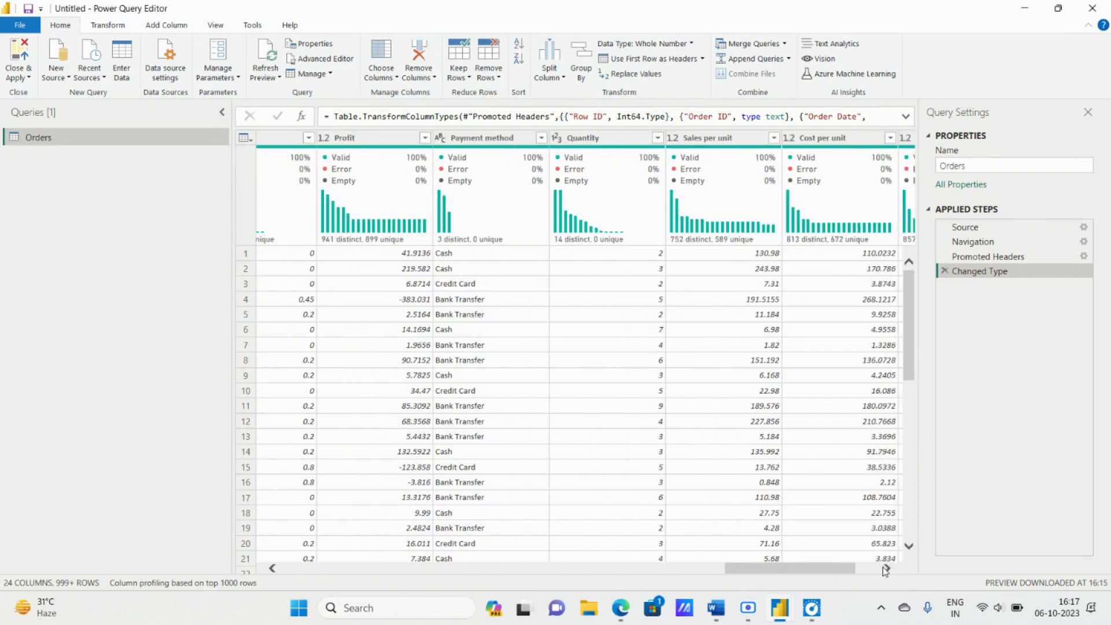
click(886, 570)
click(885, 570)
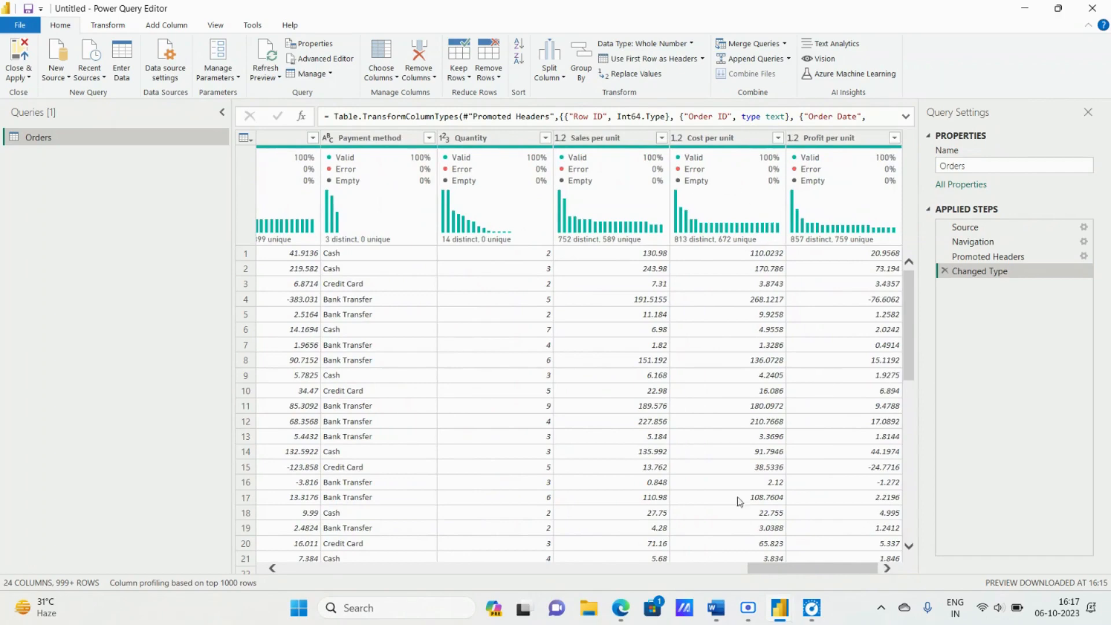
drag(764, 573, 385, 576)
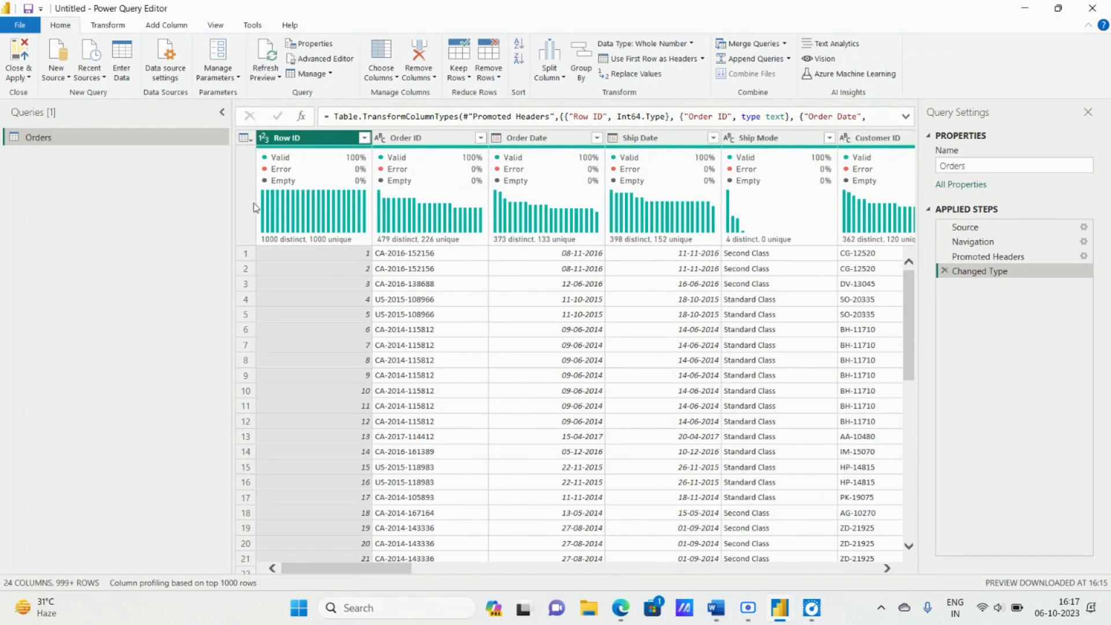
Close the Power Query Editor and apply the Orders query to the report.
click(27, 78)
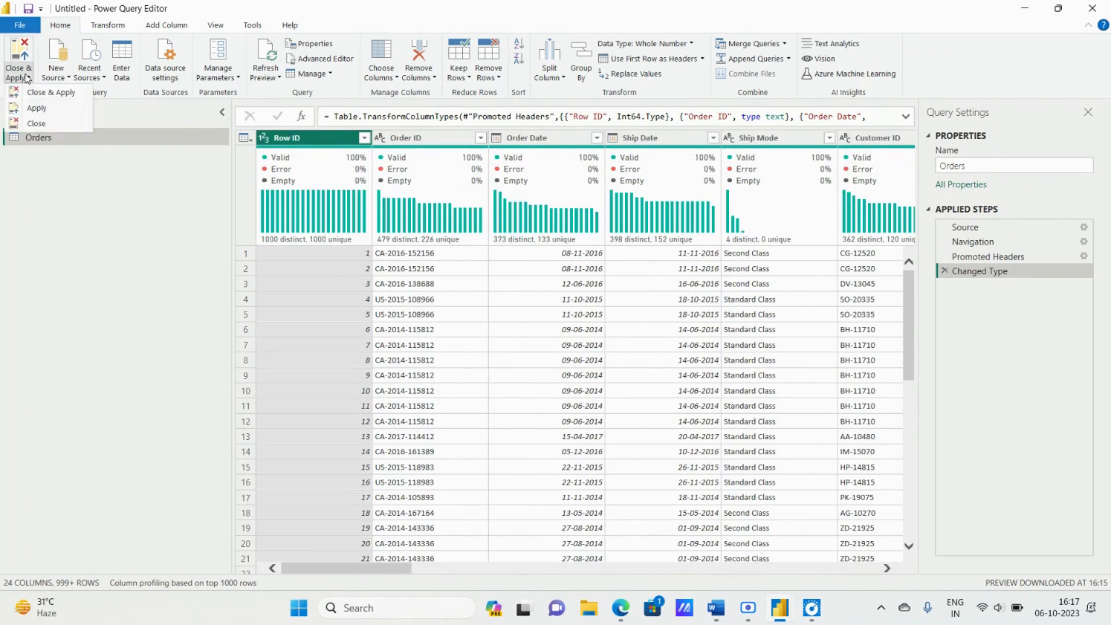
click(51, 93)
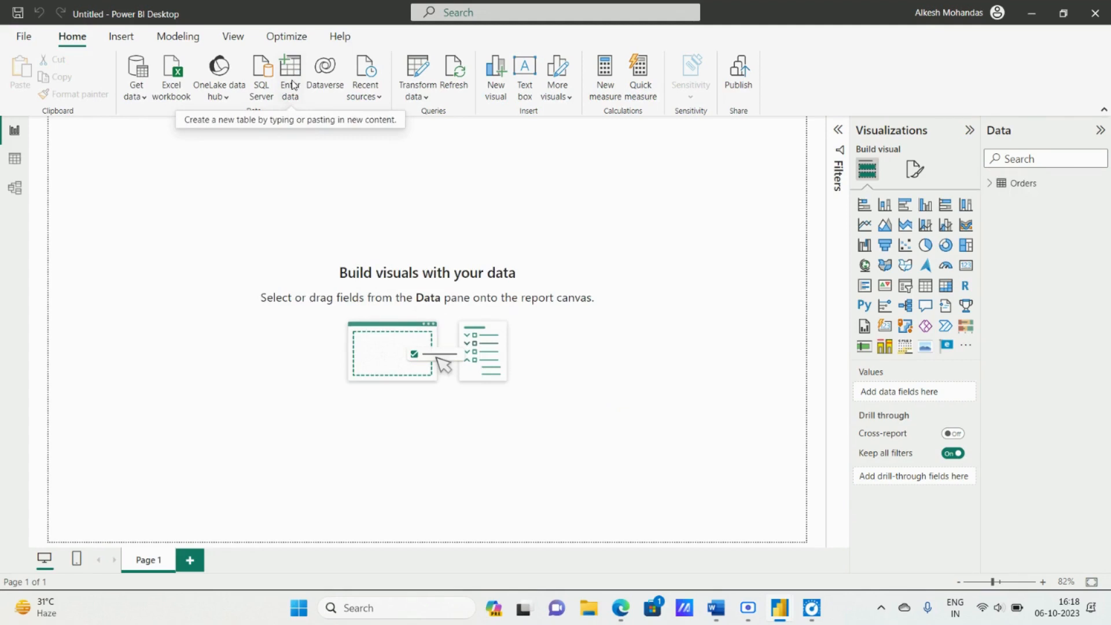
Create an empty table named Dax, load it into the report, and expand its fields.
click(294, 85)
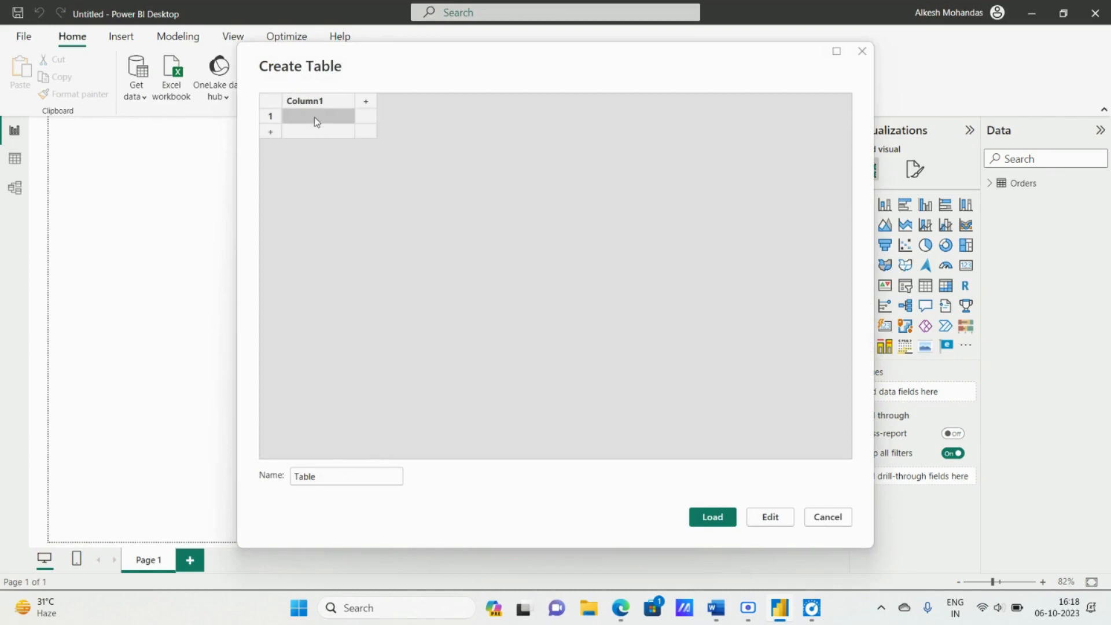
click(334, 478)
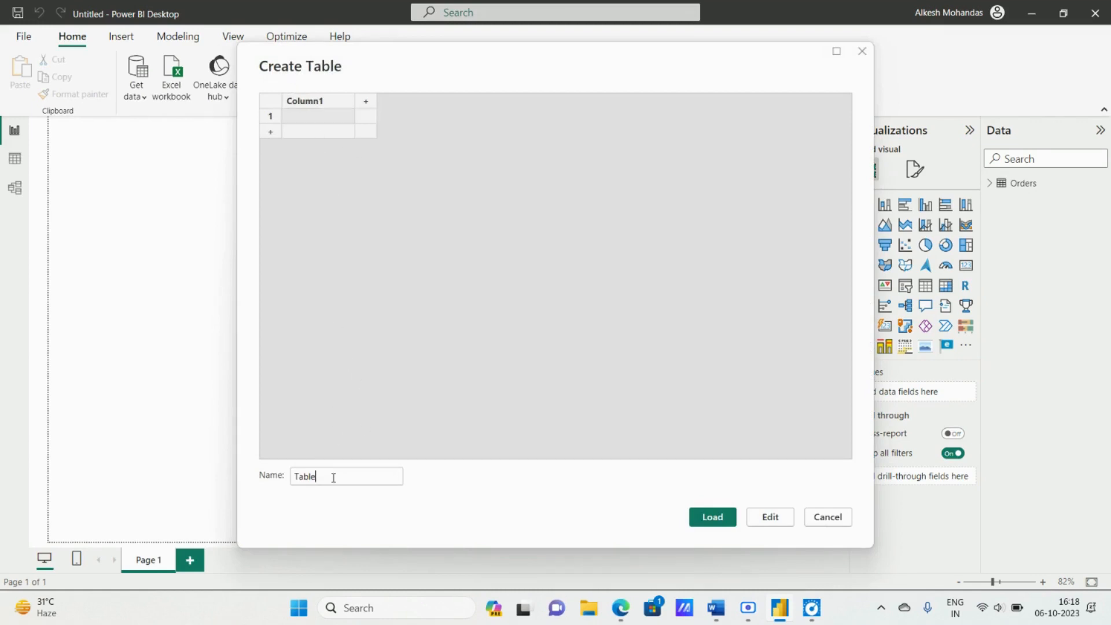
drag(333, 478, 245, 470)
text(Dax)
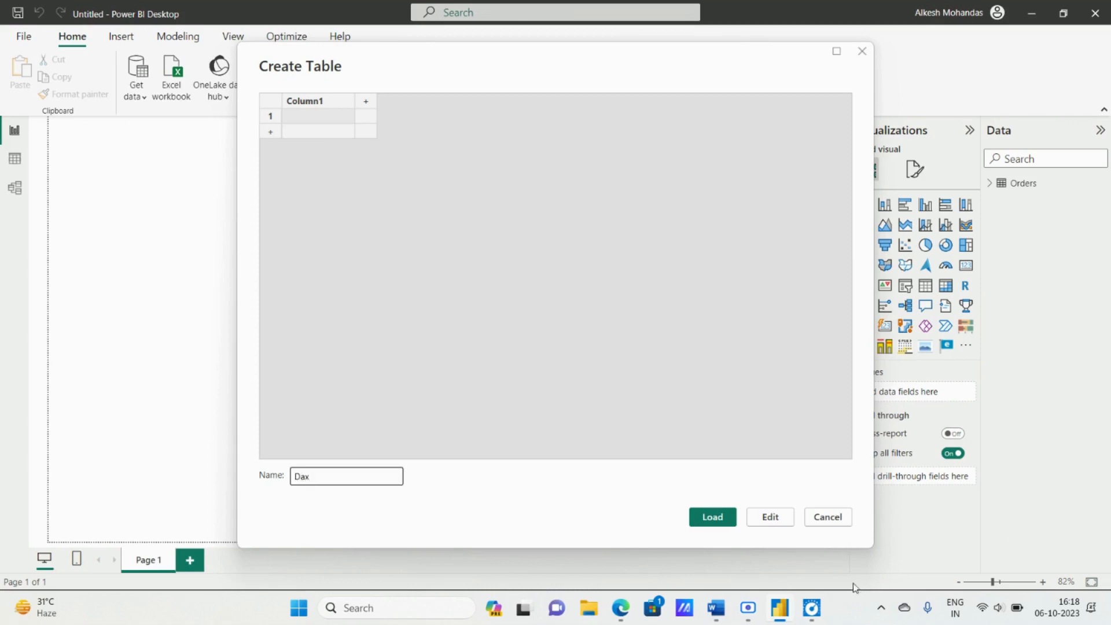
click(711, 520)
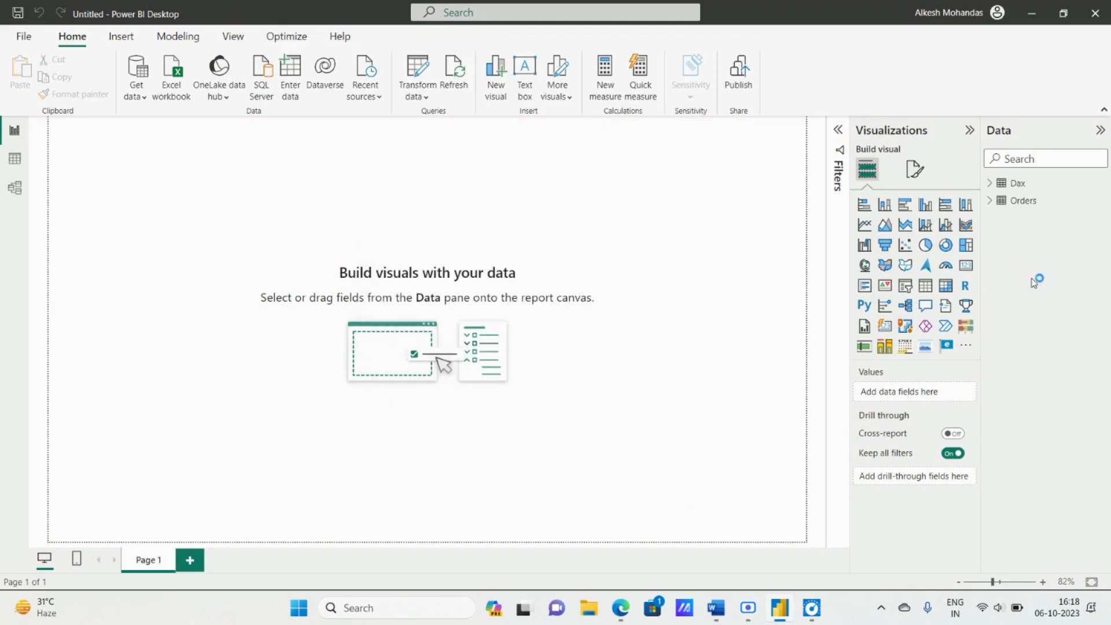
click(991, 184)
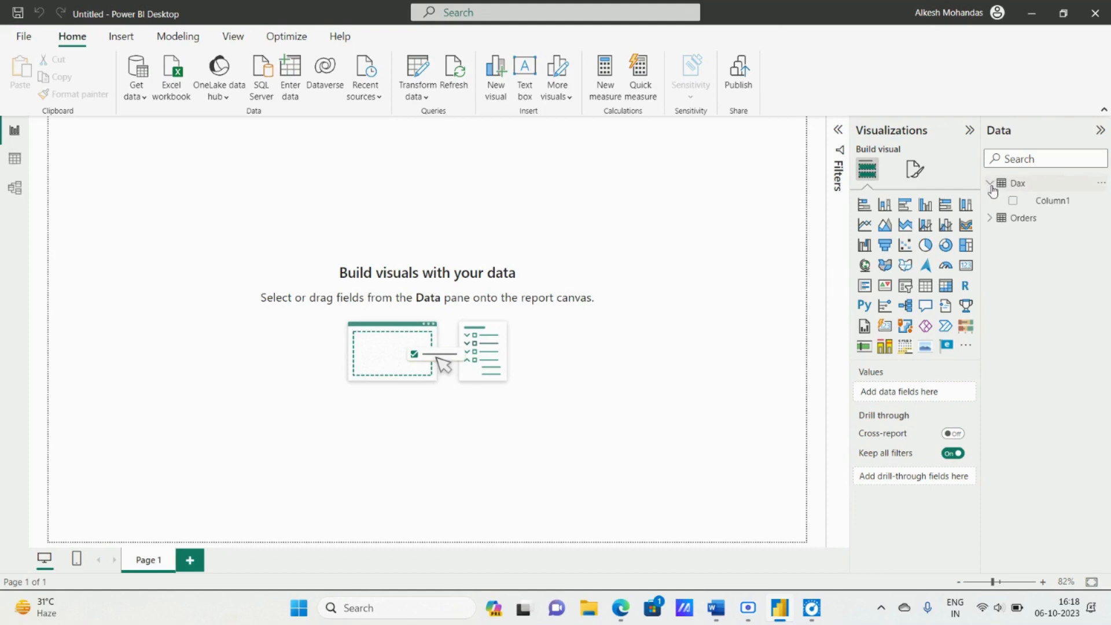
Switch to the Project document in Word and review the management questions, KPIs and the Basic Dax Function formulas.
click(714, 608)
scroll(516, 349, up, 4)
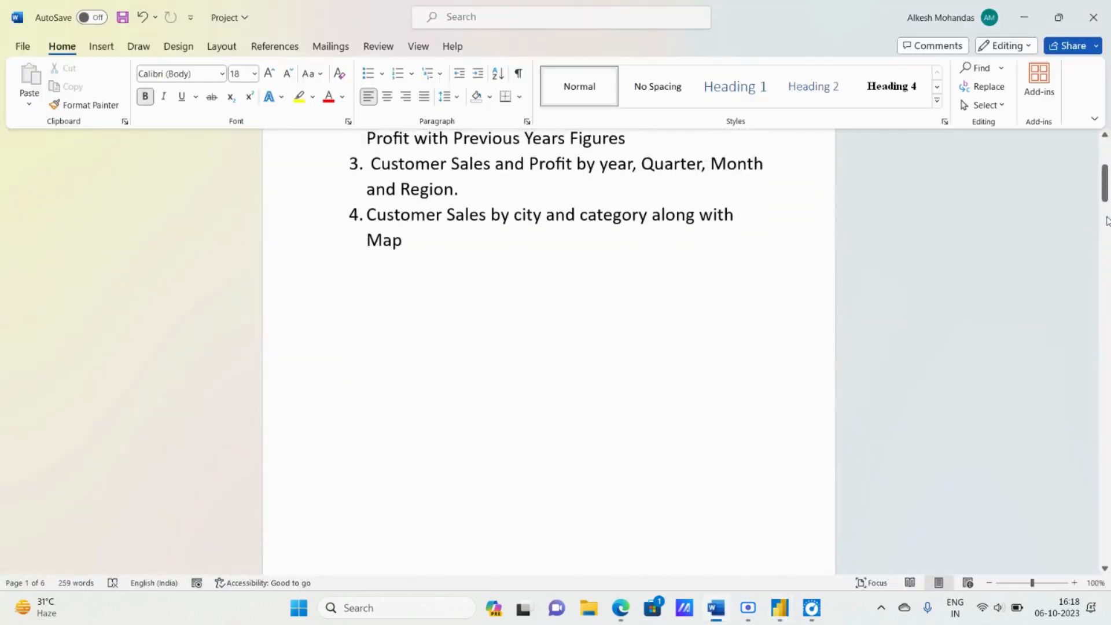
drag(1105, 184, 1106, 157)
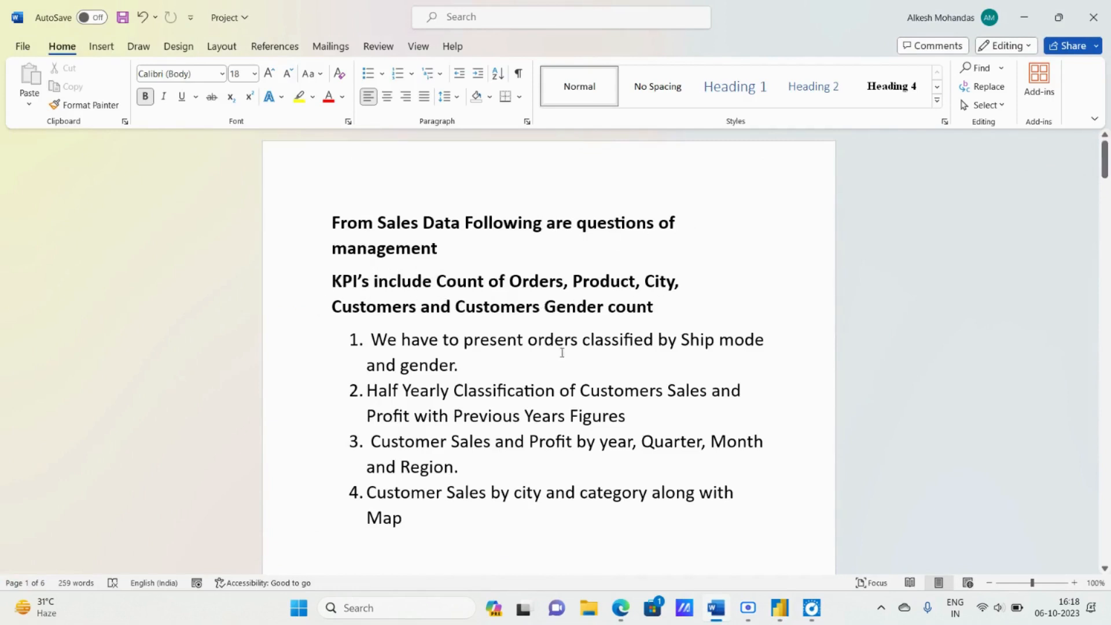
scroll(562, 352, down, 3)
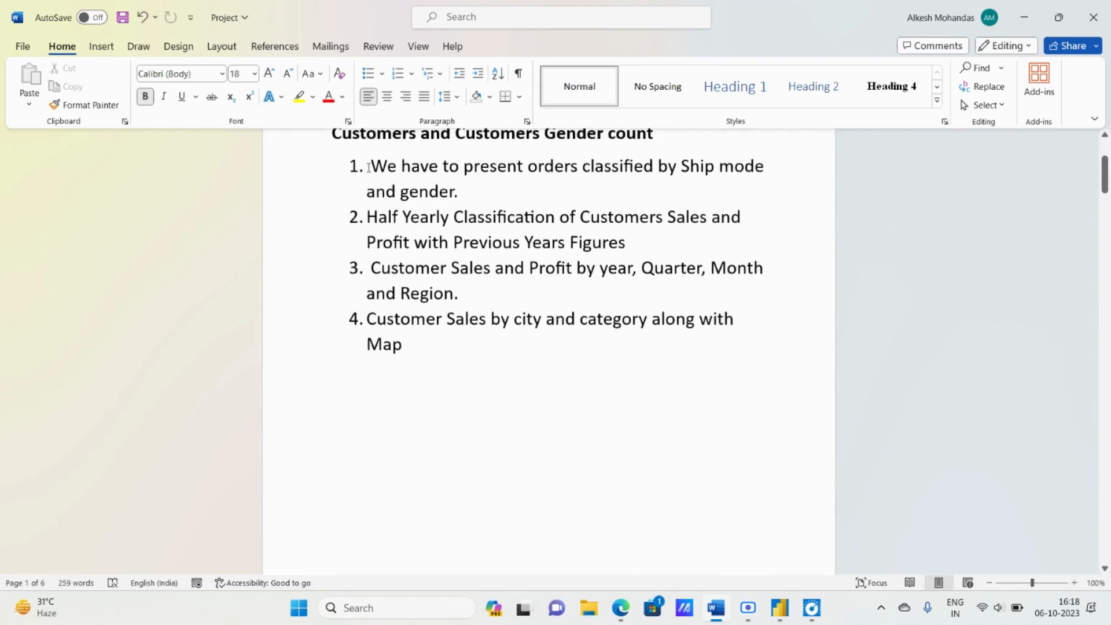
drag(369, 168, 522, 388)
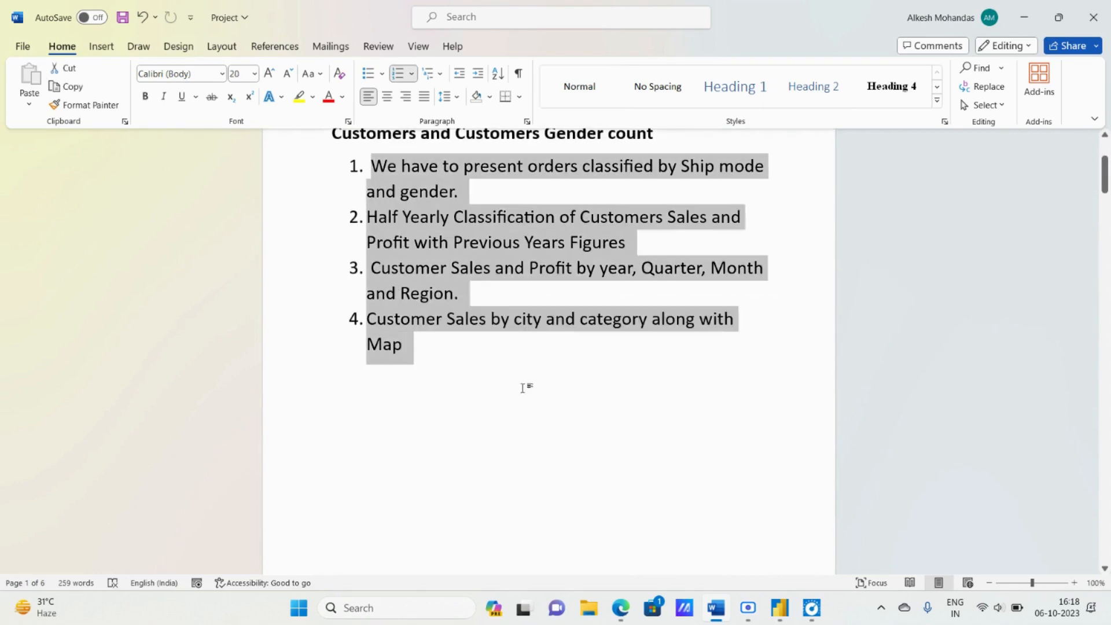
scroll(523, 387, up, 3)
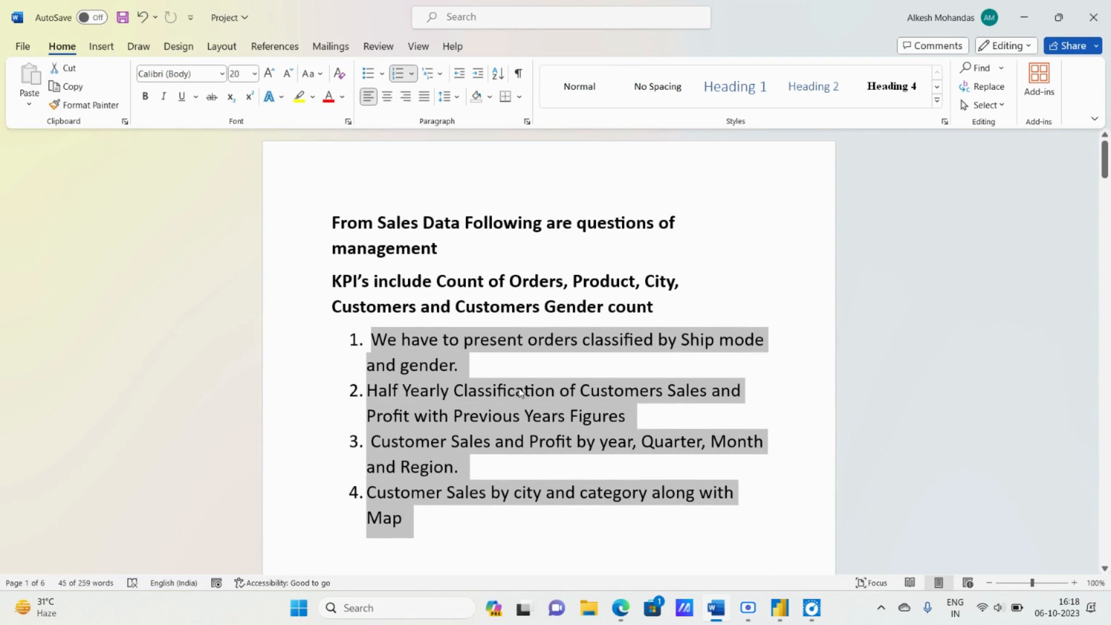
scroll(521, 392, down, 2)
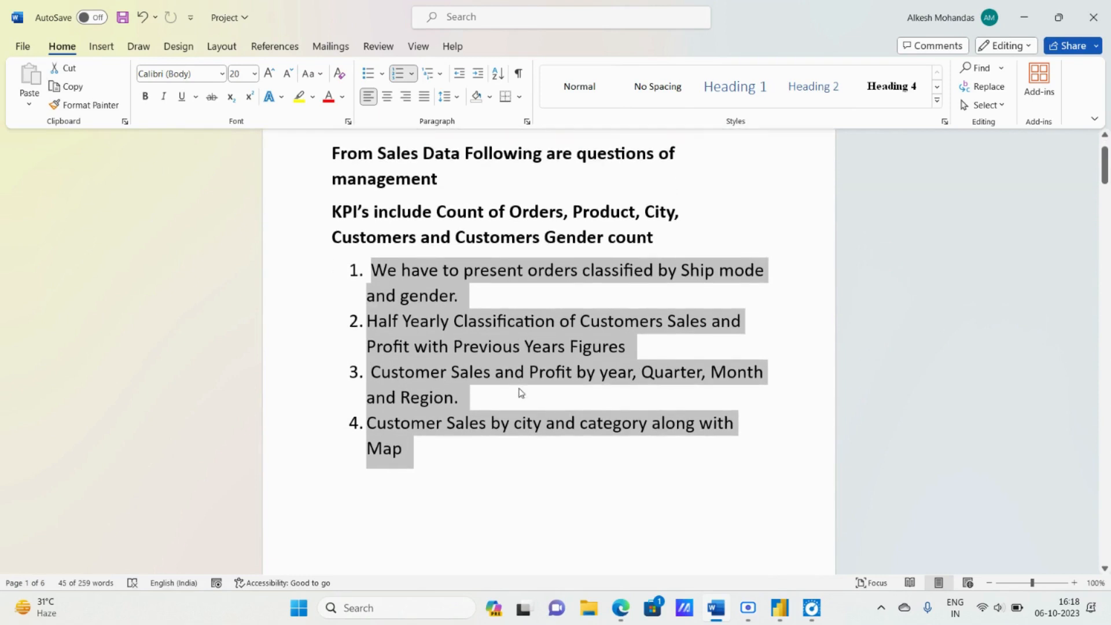
scroll(521, 392, down, 10)
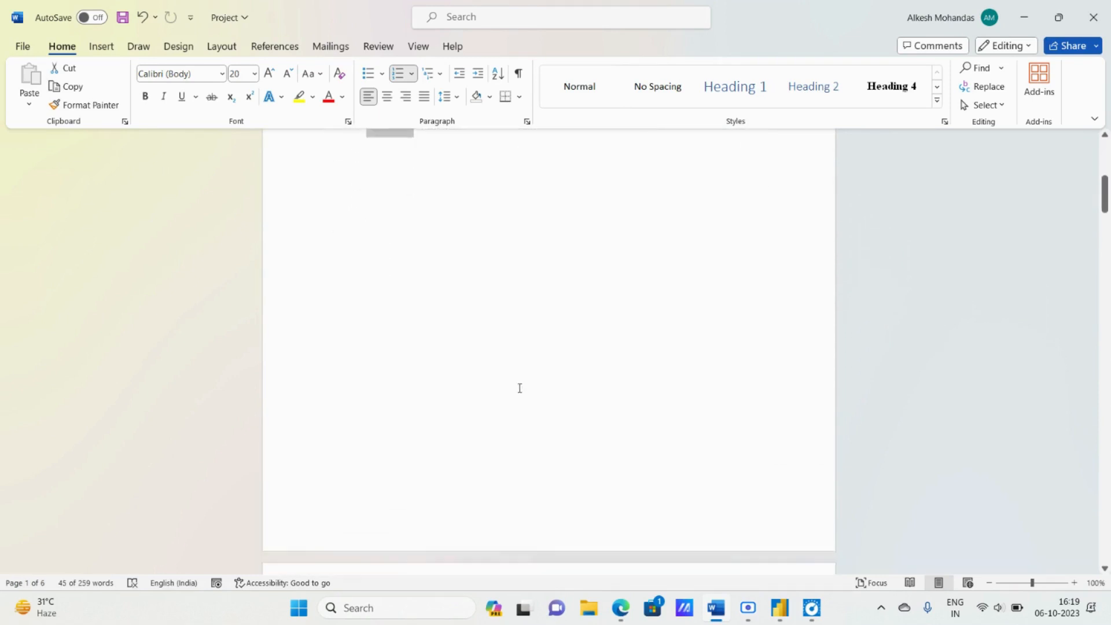
scroll(520, 388, down, 3)
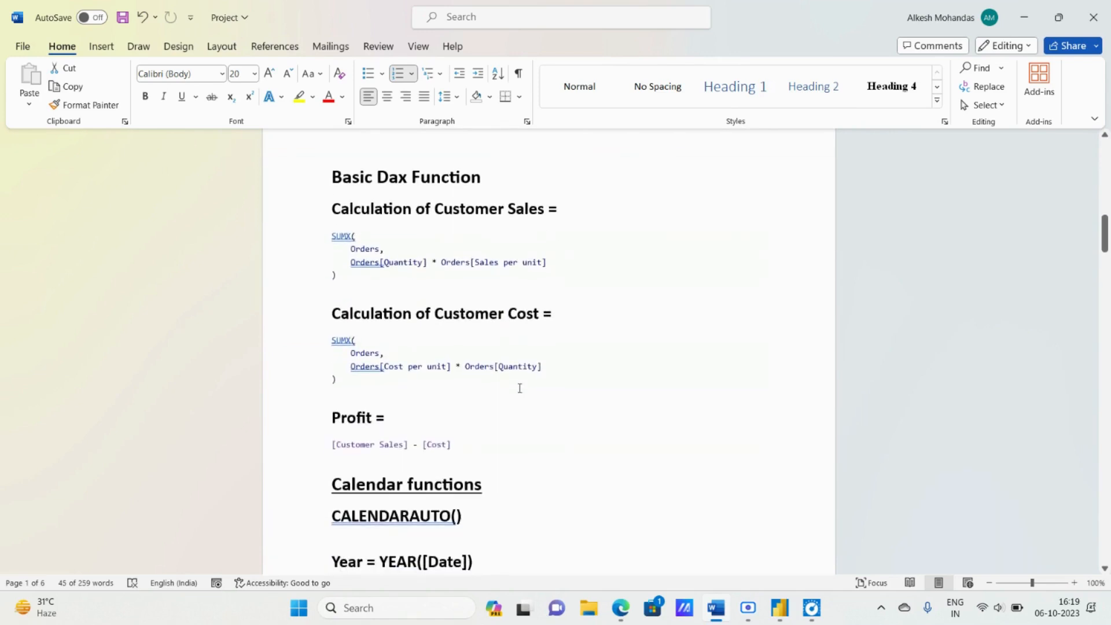
scroll(519, 388, up, 1)
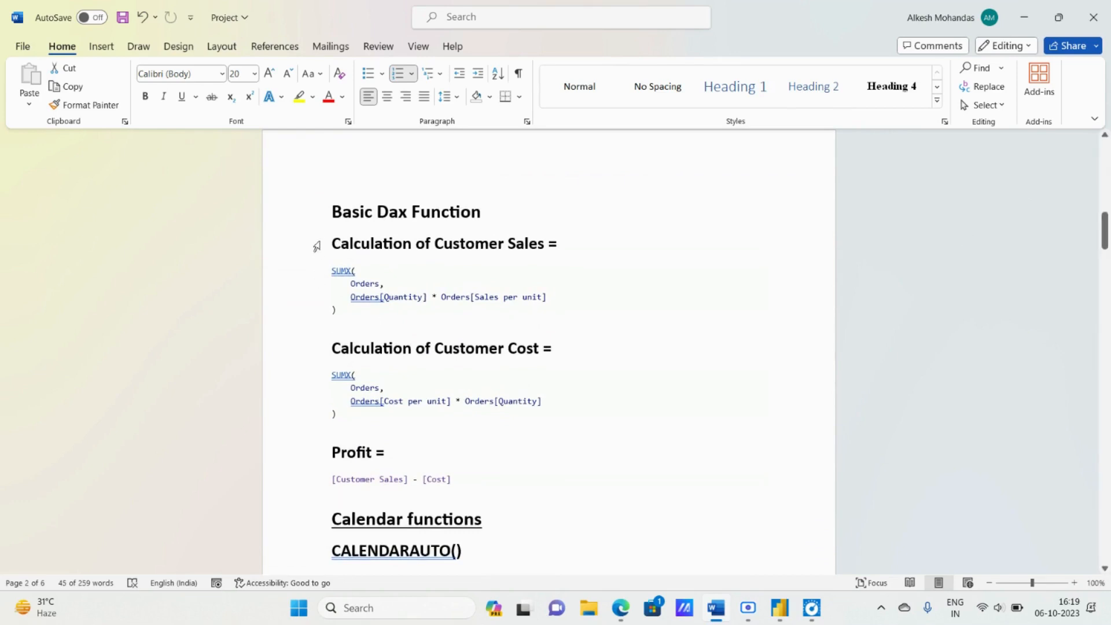
Copy the heading "Calculation of Customer Sales =" from Word and use it as the name of a new measure in Power BI's Dax table.
drag(334, 243, 554, 250)
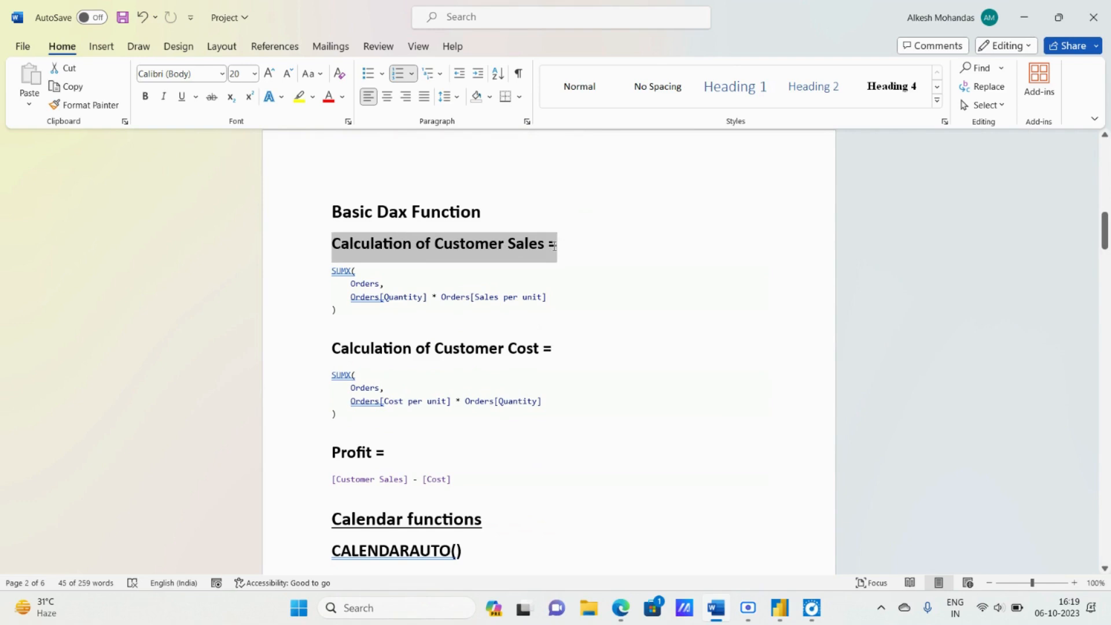
key(ctrl+c)
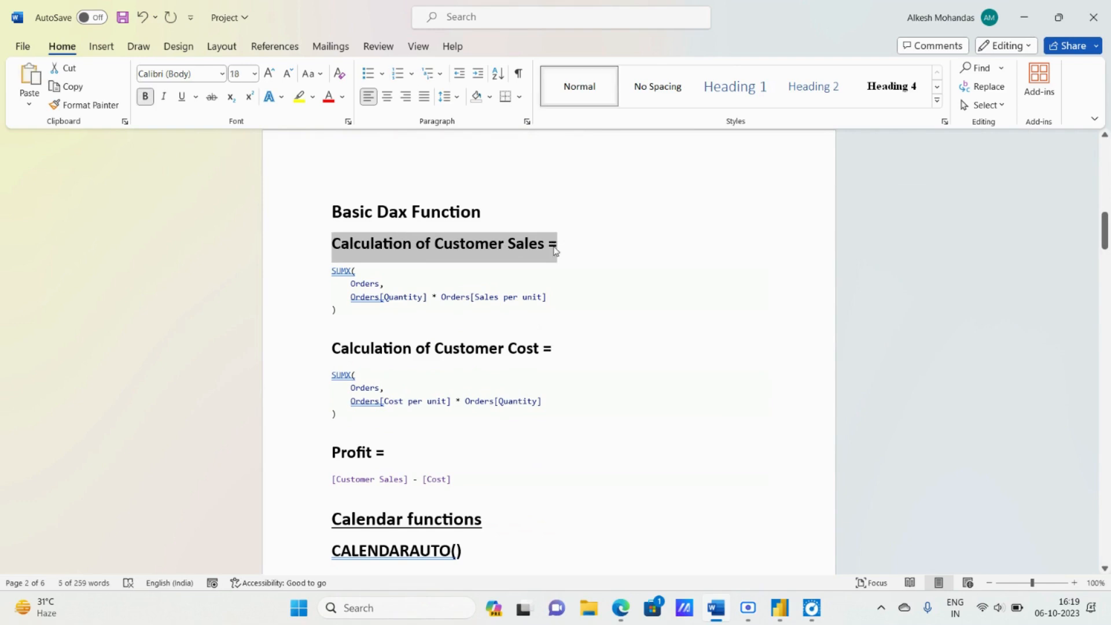
key(alt+Tab)
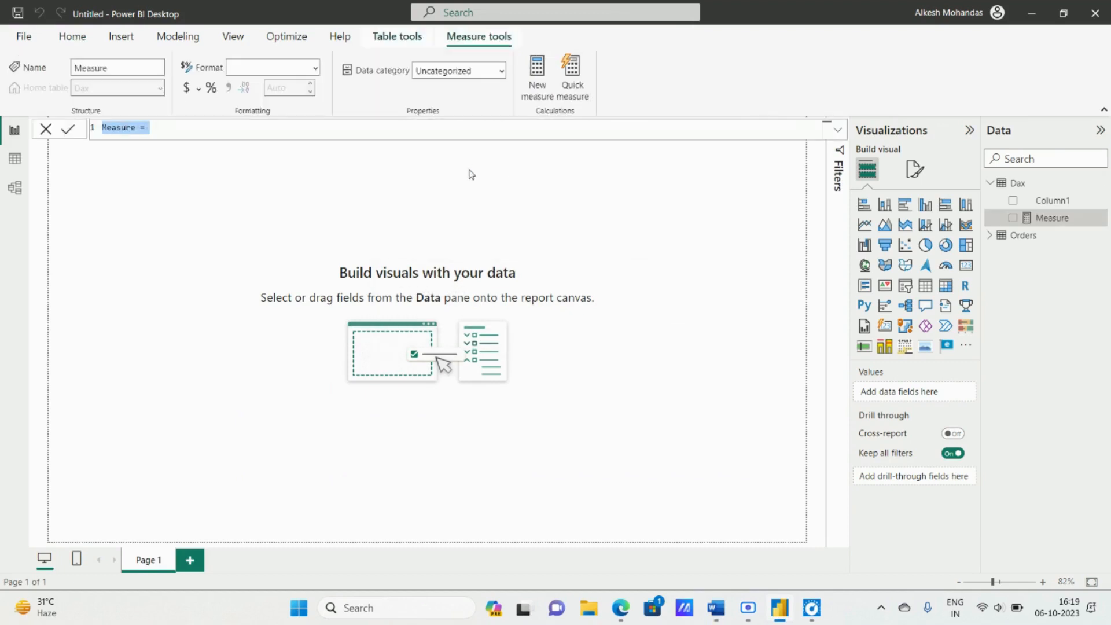
key(ctrl+v)
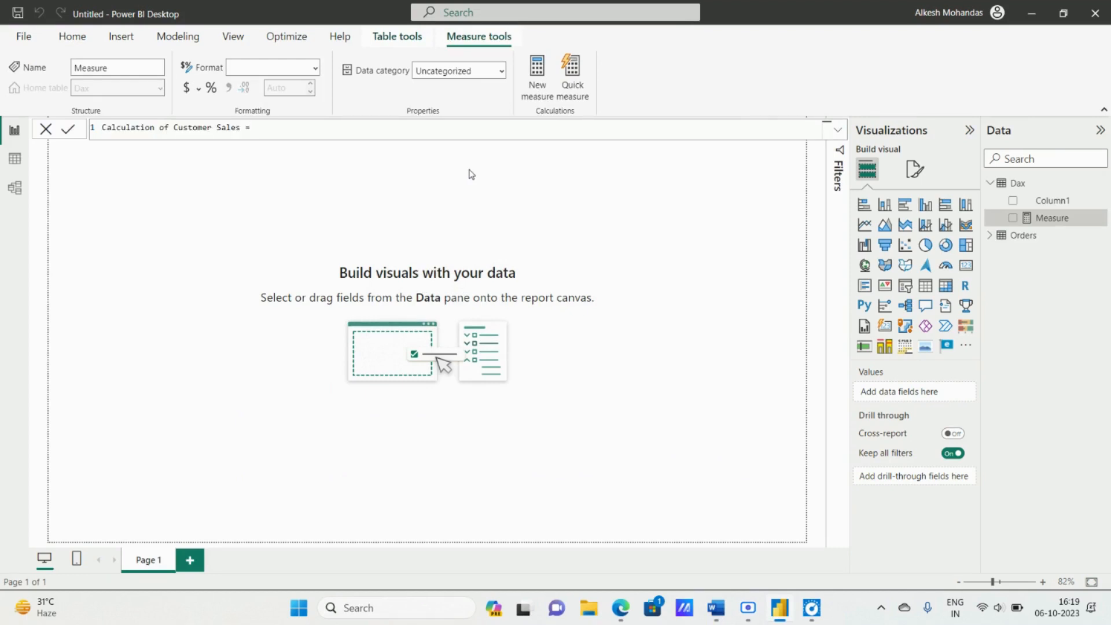
Start a SUMX function on a new line of the Calculation of Customer Sales measure, following the formula in the Word document.
key(alt+Tab)
key(shift+Return)
key(alt+Tab)
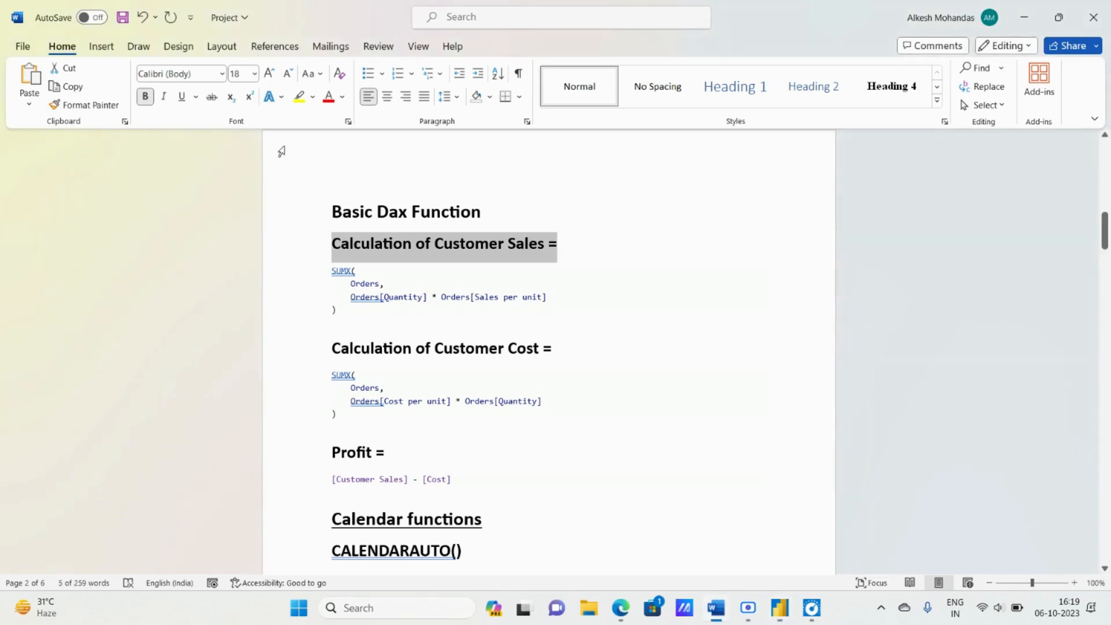
key(alt)
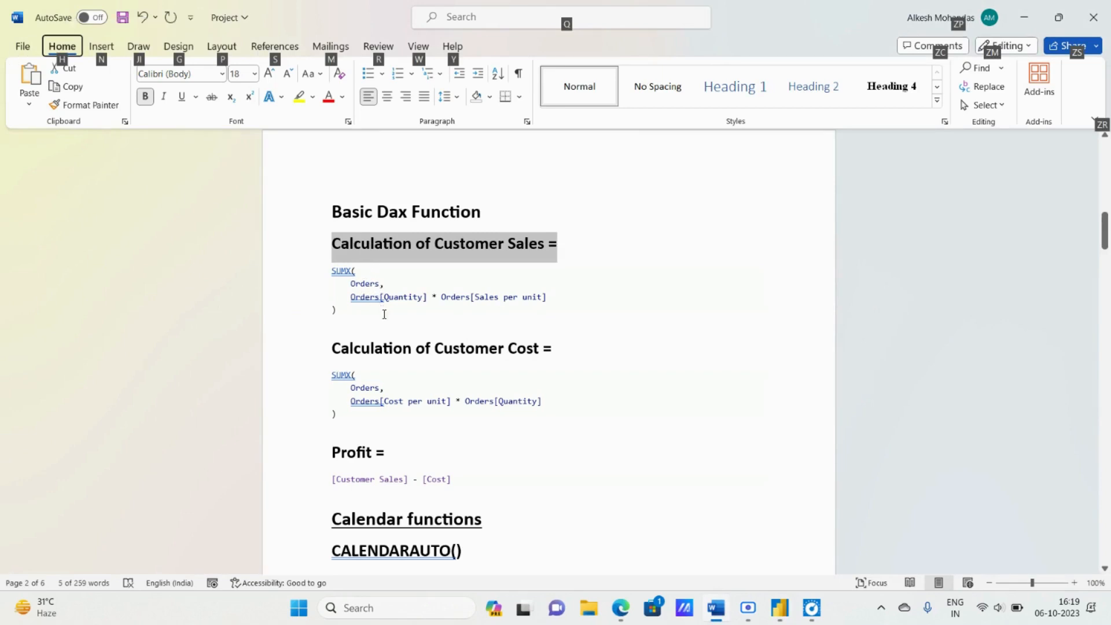
key(alt+Tab)
text(sum)
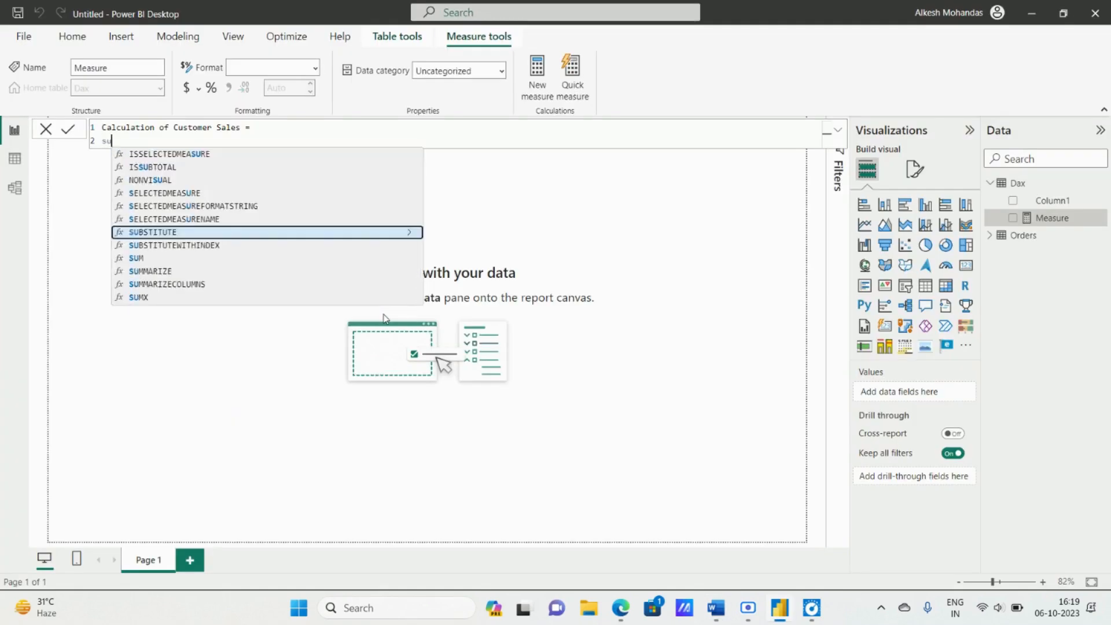
key(Down)
key(Down)
key(Down)
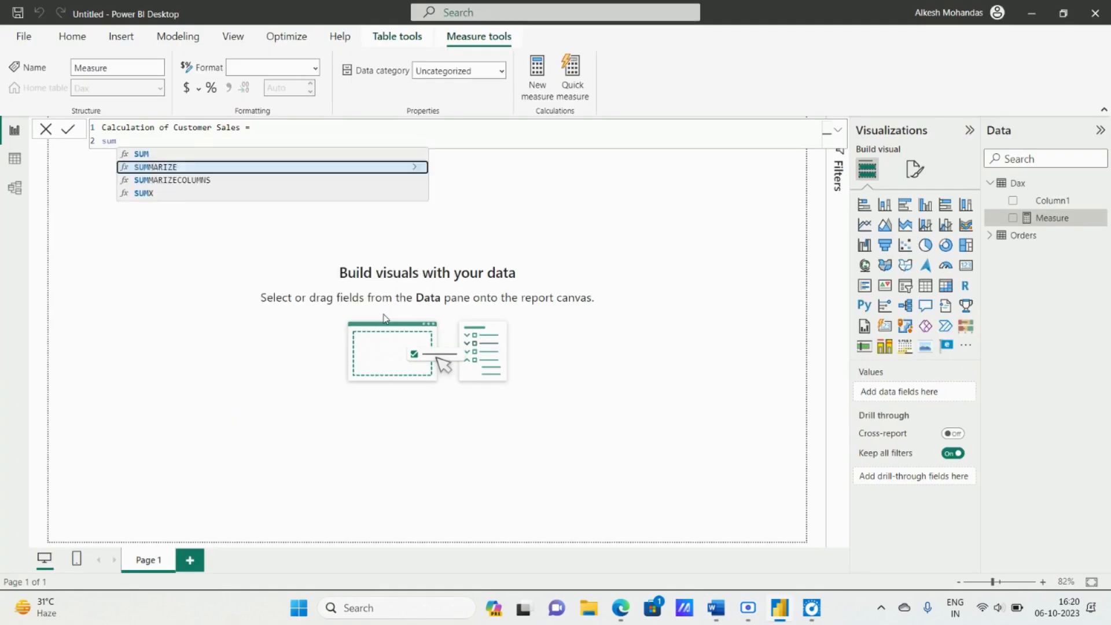
key(Tab)
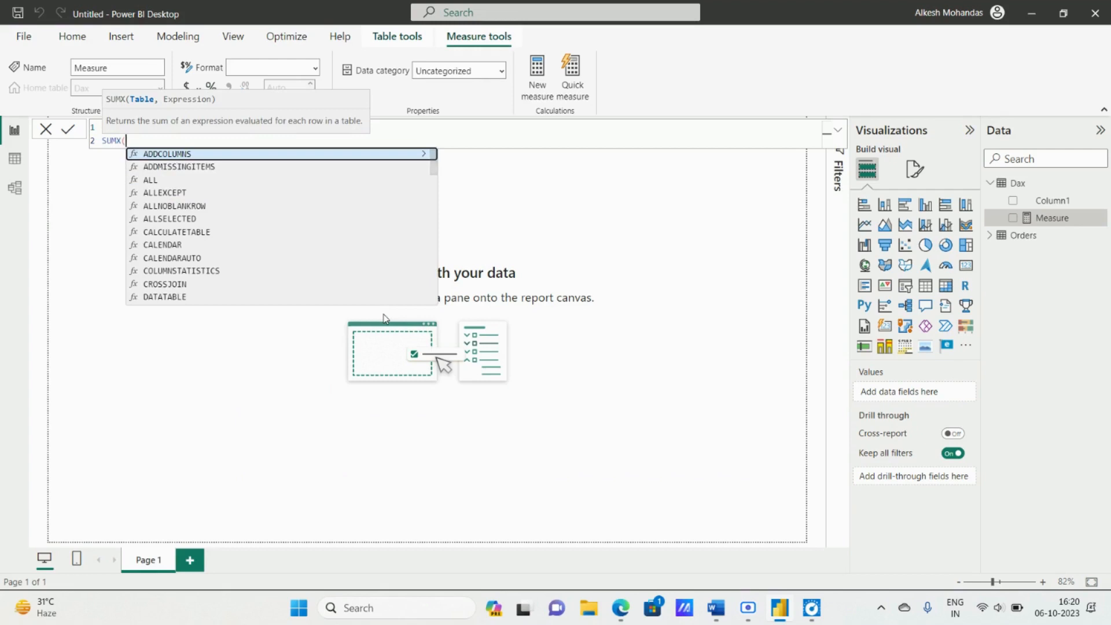
Enter Orders as the table argument of SUMX on its own line, followed by a comma.
key(alt+Tab)
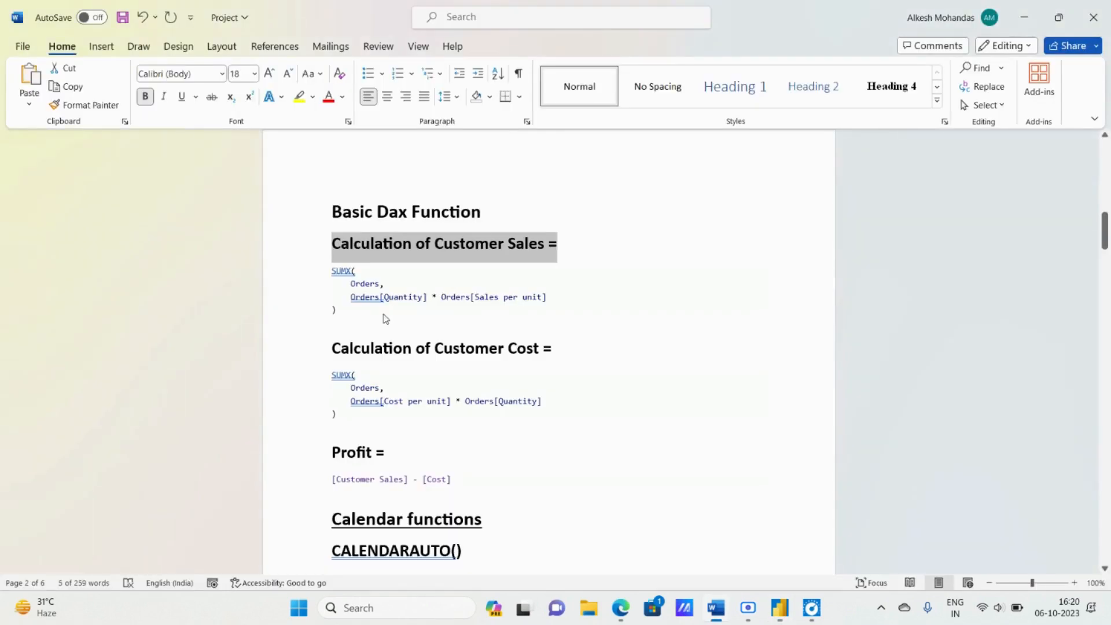
key(alt+Tab)
key(shift+Return)
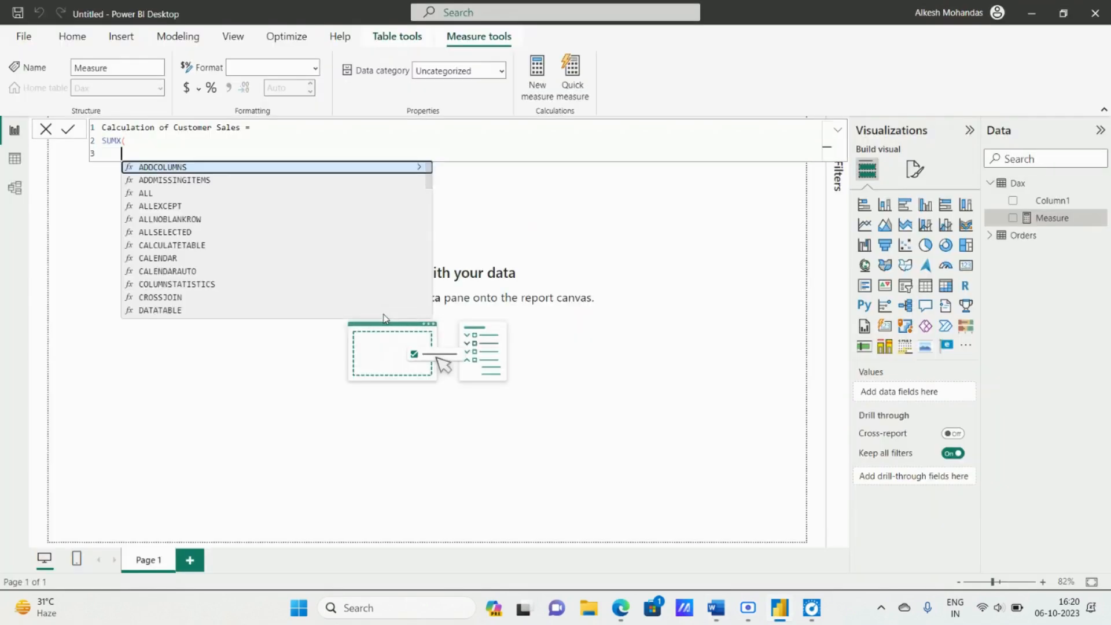
text(o)
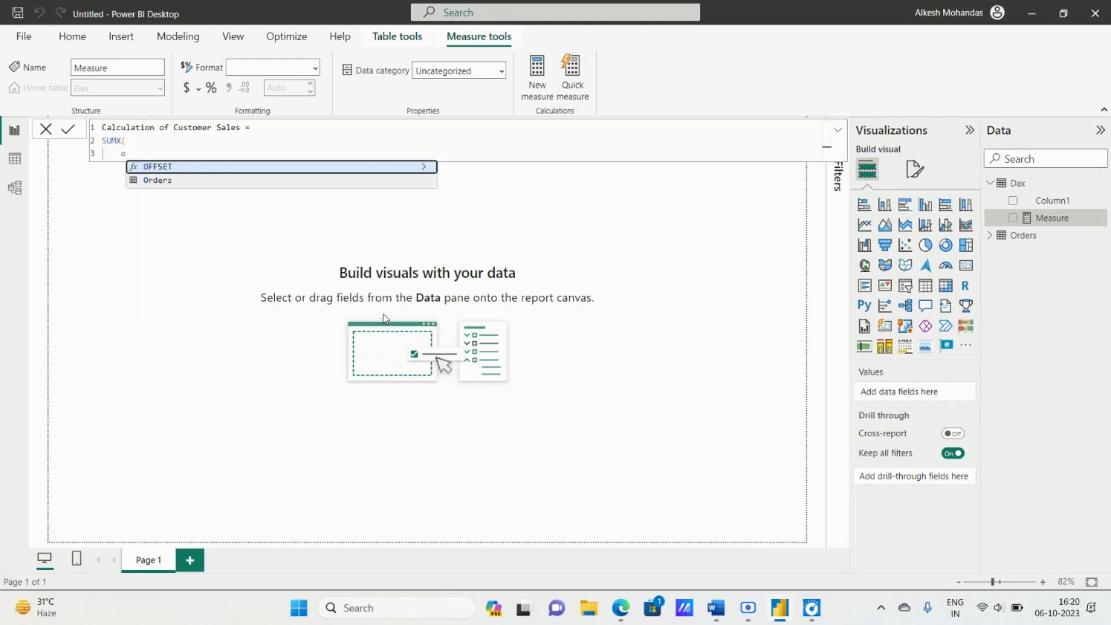
key(Down)
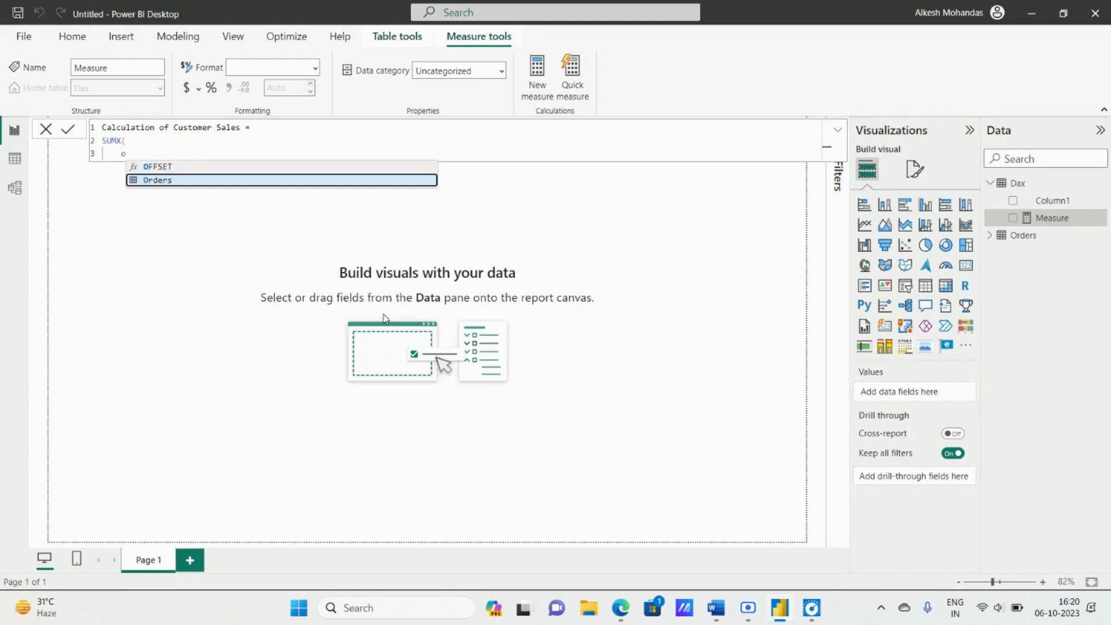
key(Tab)
key(alt+Tab)
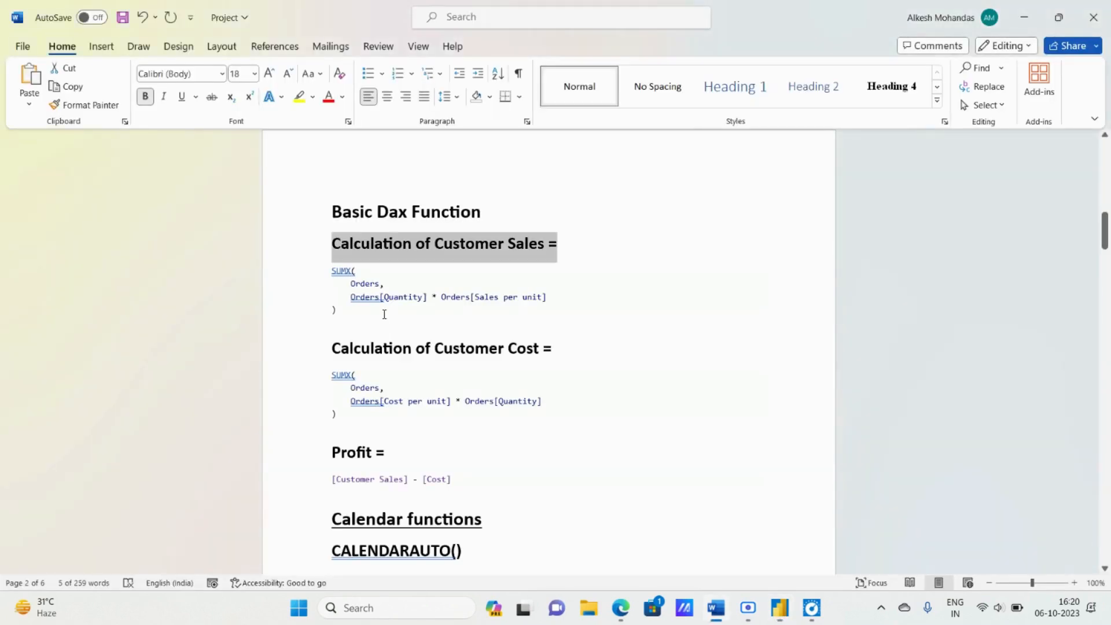
key(alt+Tab)
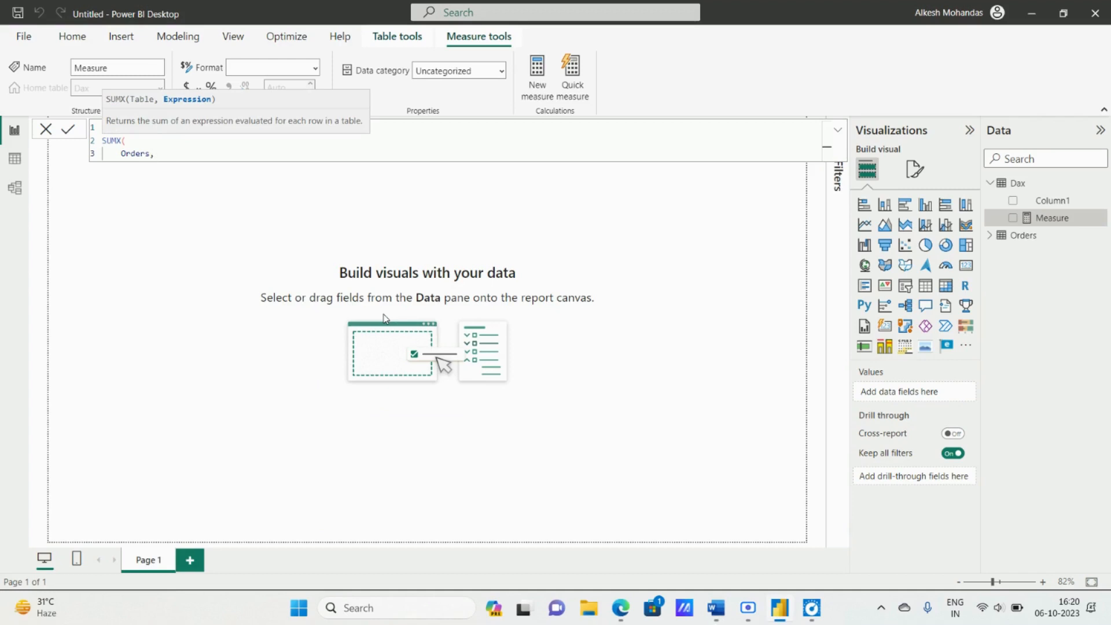
On a new line of the SUMX function, start the expression with Orders[Quantity], following the formula in the Word document.
key(shift+Return)
key(alt+Tab)
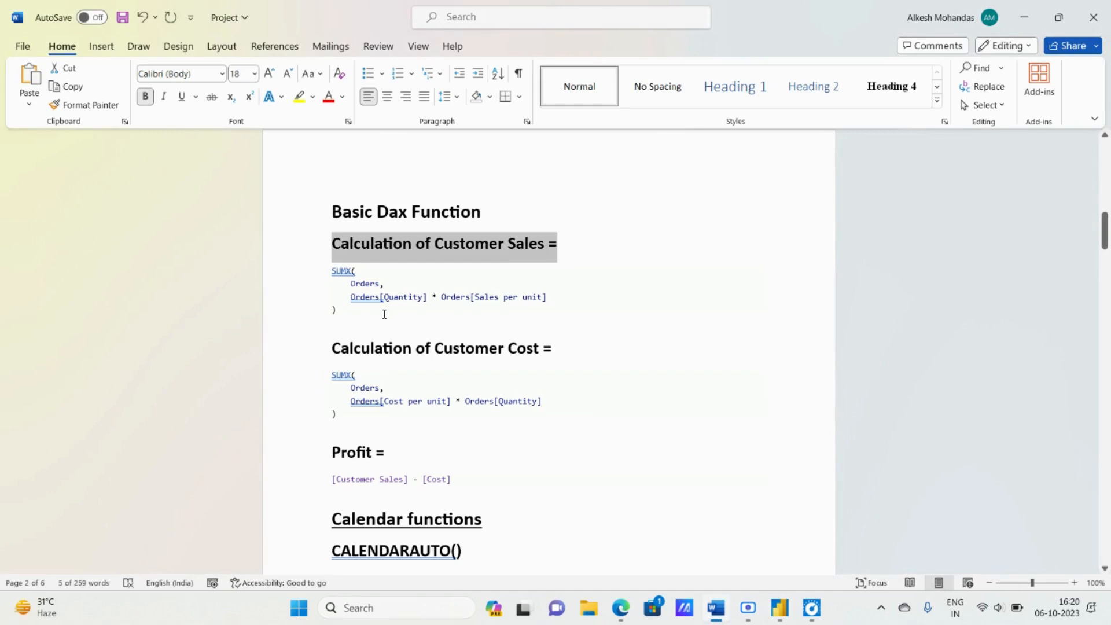
key(alt+Tab)
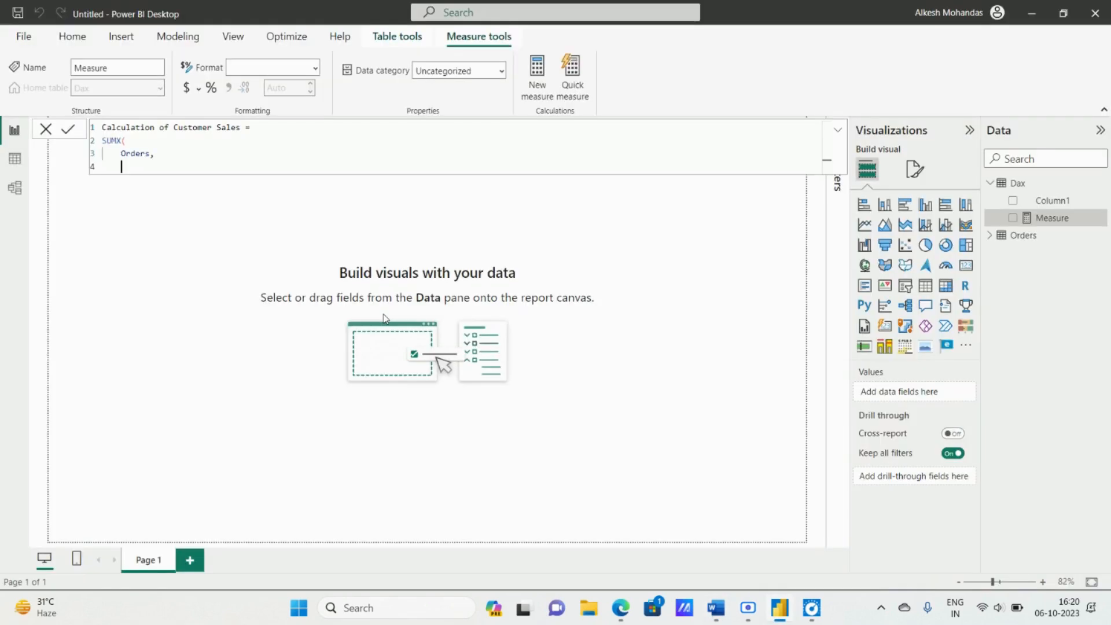
text(or)
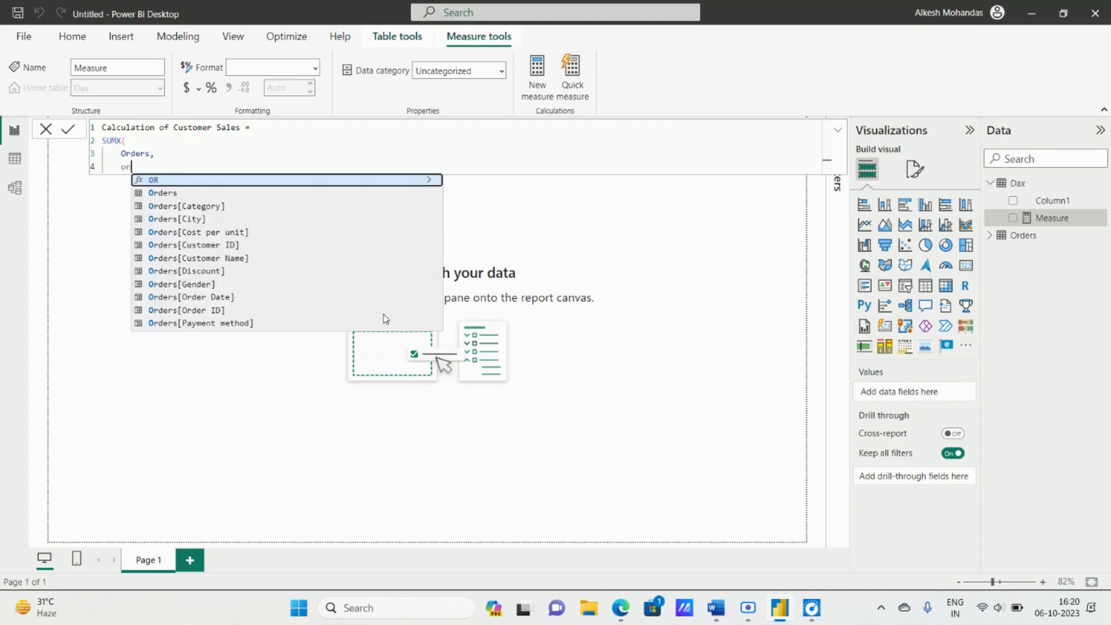
text(de)
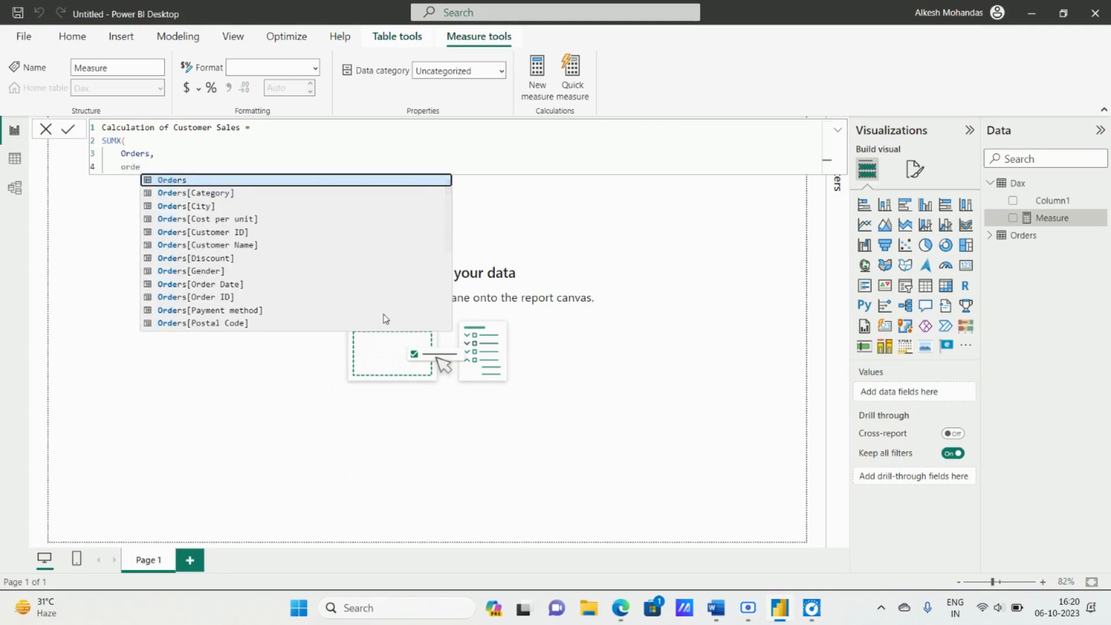
key(Down)
key(Down)
key(Down)
key(Down)
key(Down)
key(Down)
key(Down)
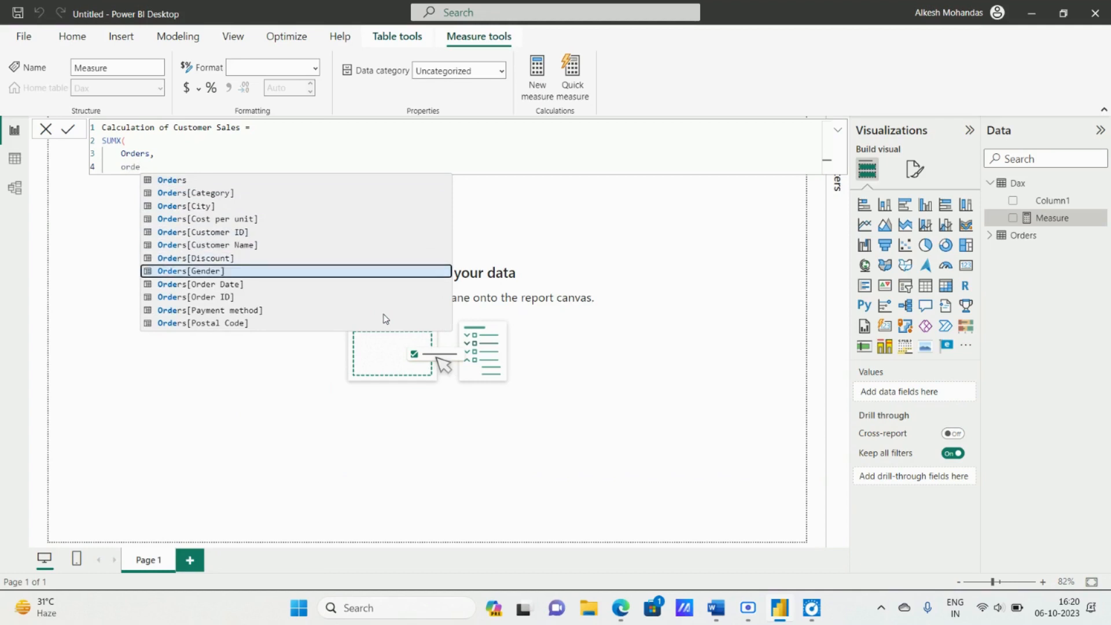
key(Up)
key(Up)
key(Up)
key(Up)
key(Up)
key(Down)
key(Down)
key(Down)
key(Down)
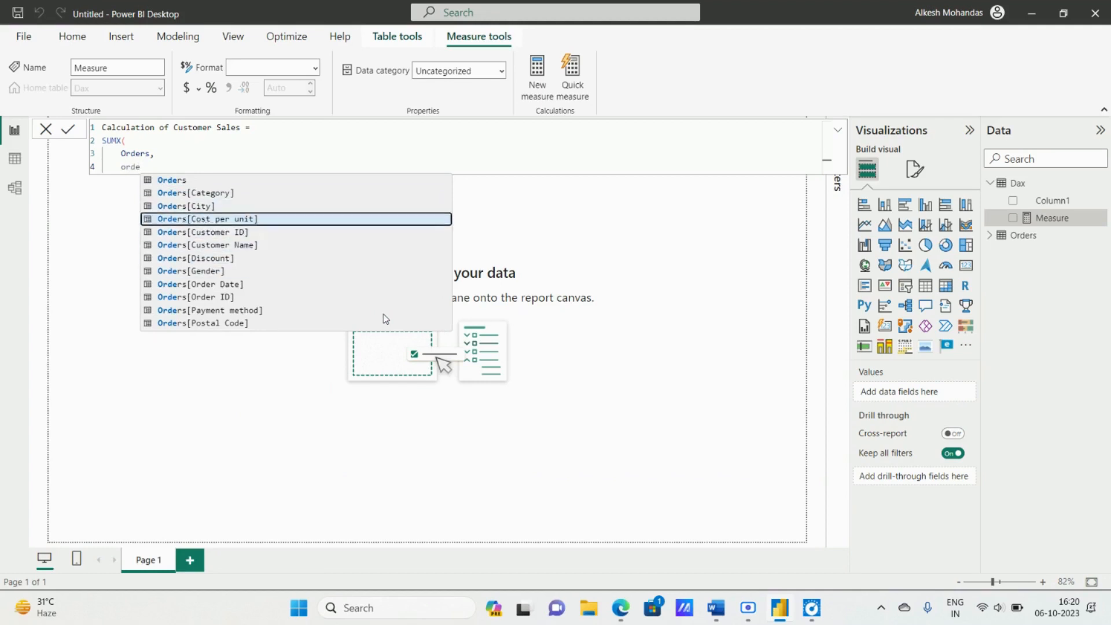
key(Down)
key(Down)
key(Down)
key(Down)
key(Down)
key(Down)
key(Down)
key(Down)
key(Down)
key(Down)
key(Down)
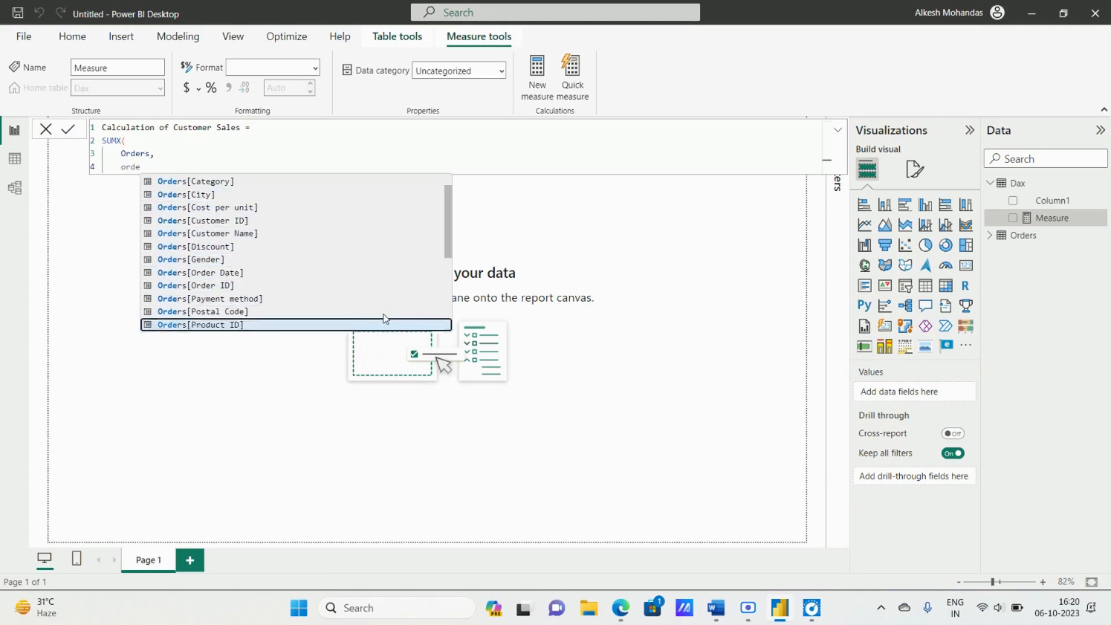
key(Up)
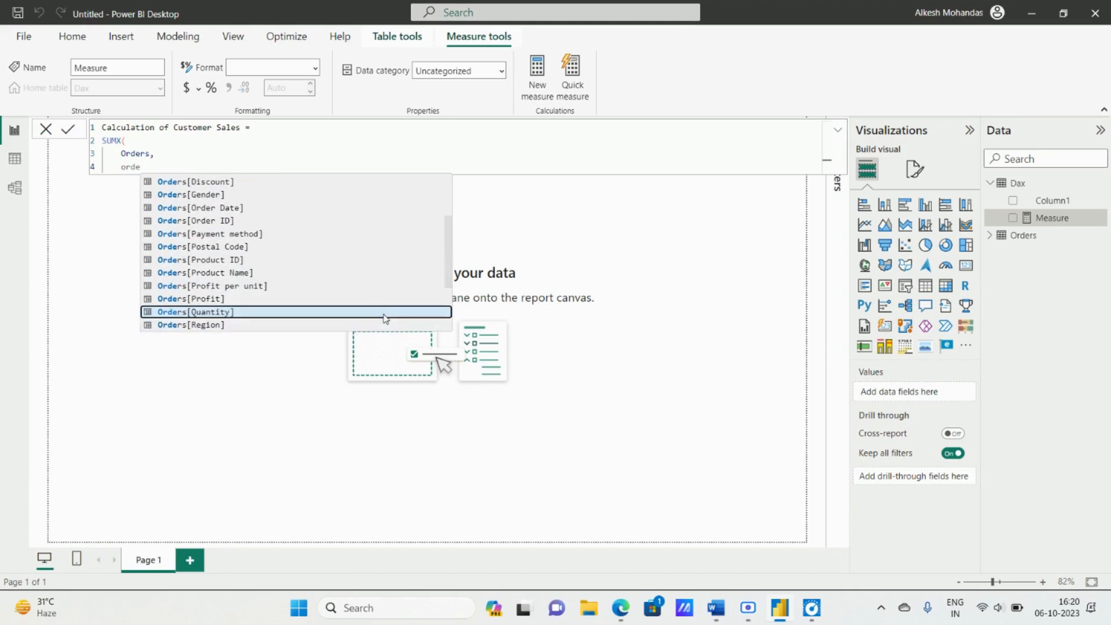
key(Tab)
Check the formula in the Word document and multiply Orders[Quantity] by Orders[Sales per unit] in the Power BI measure.
key(alt+Tab)
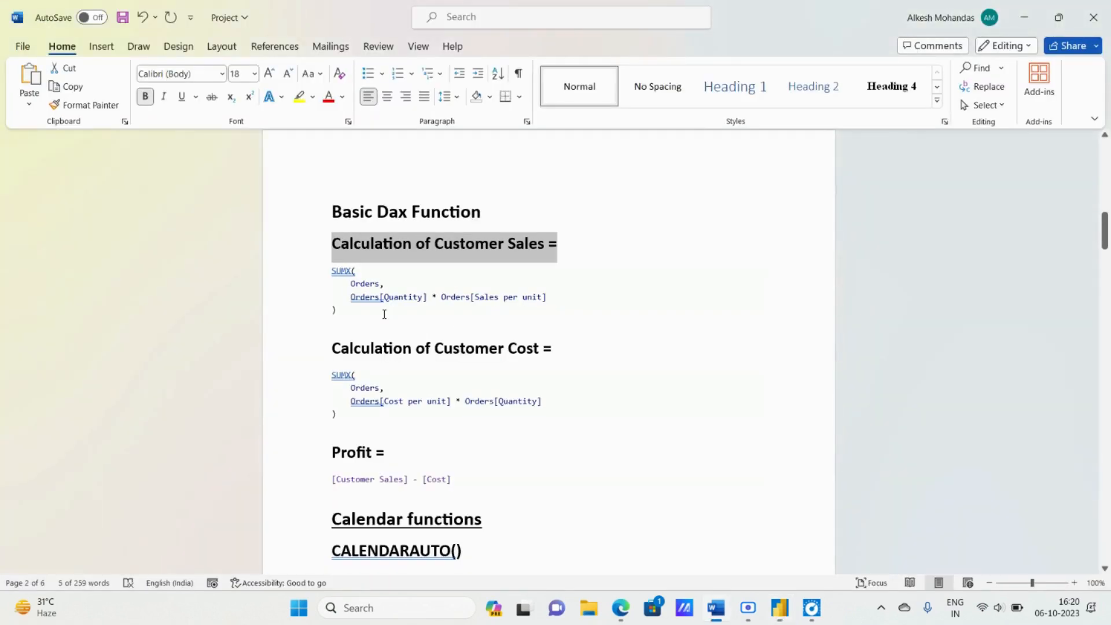
key(alt+Tab)
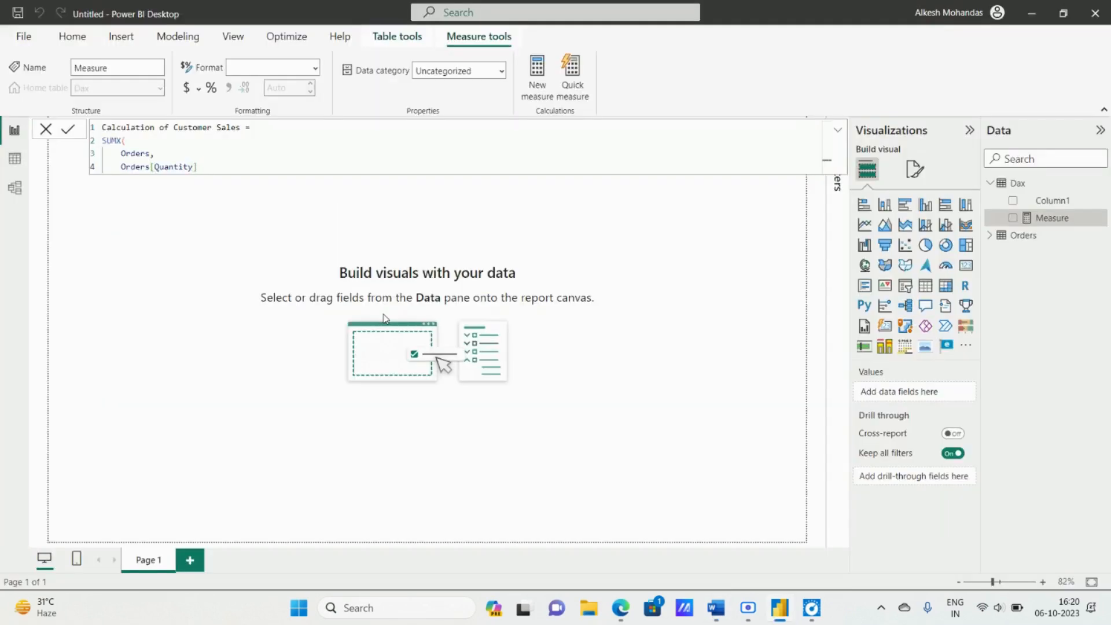
text(* ore)
key(BackSpace)
text(ders)
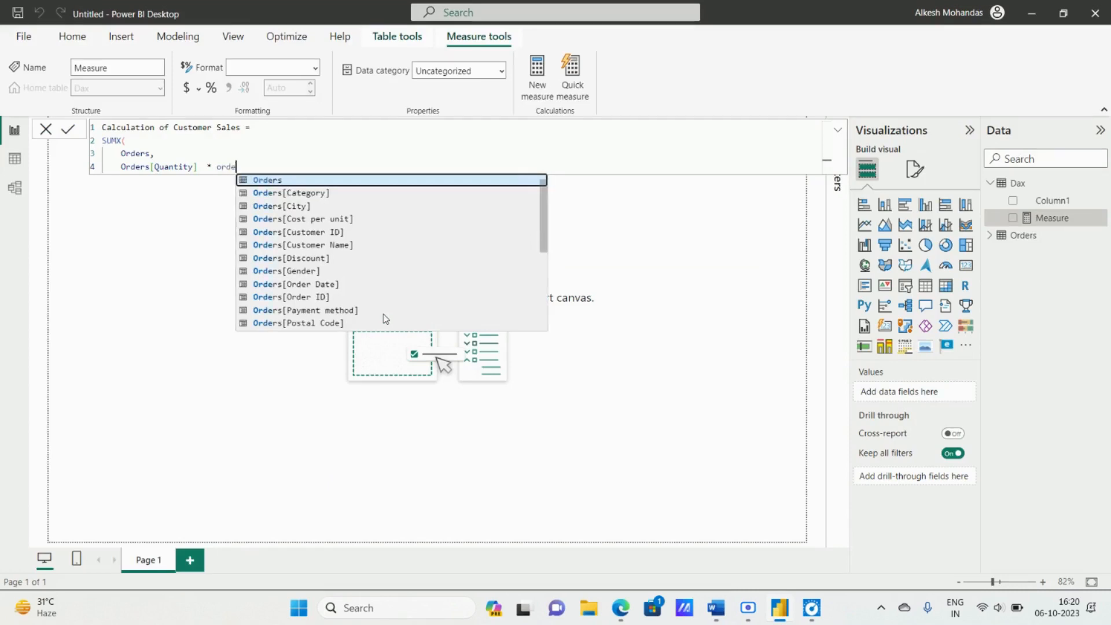
key(Down)
key(Down)
key(Down)
key(Down)
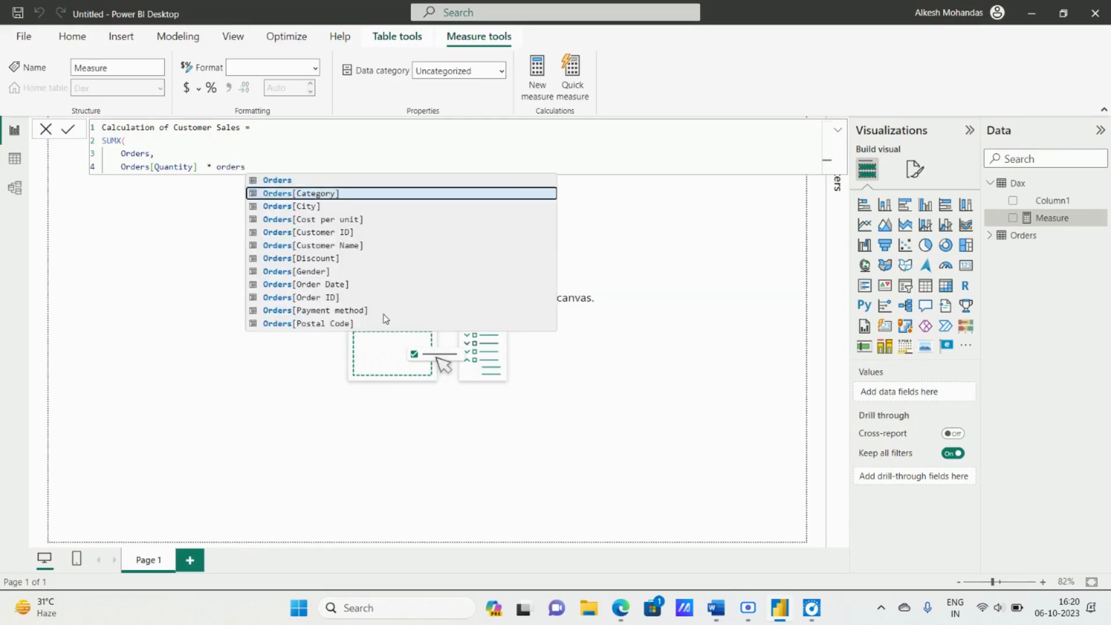
key(Up)
key(Down)
key(Down)
key(Down)
key(Down)
key(Down)
key(Down)
key(Down)
key(Down)
key(Down)
key(Down)
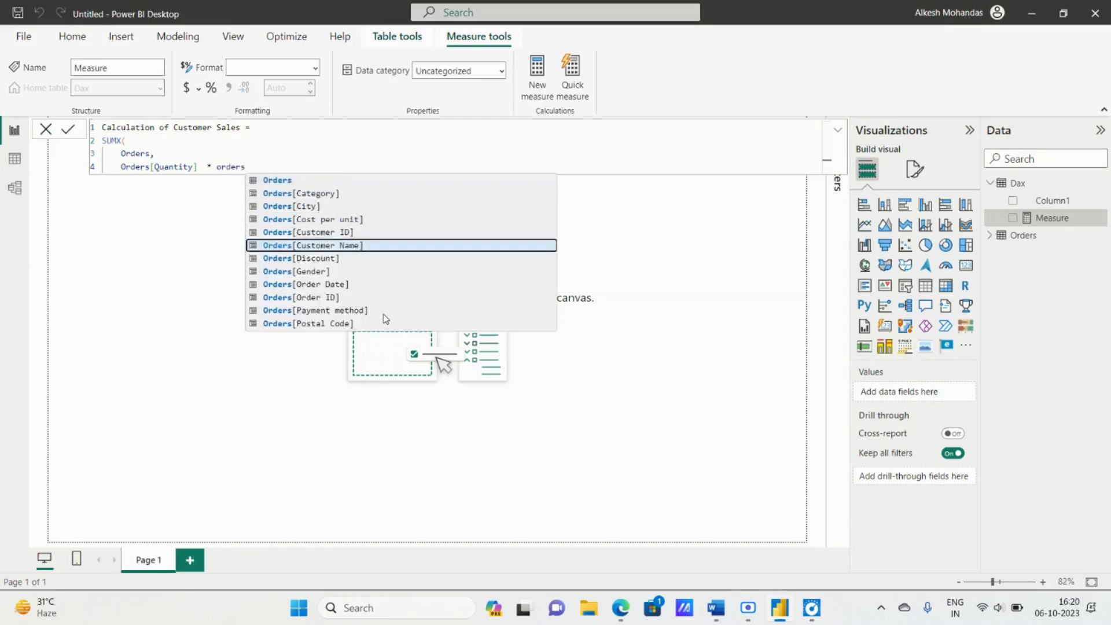
key(Down)
key(Down)
key(Down)
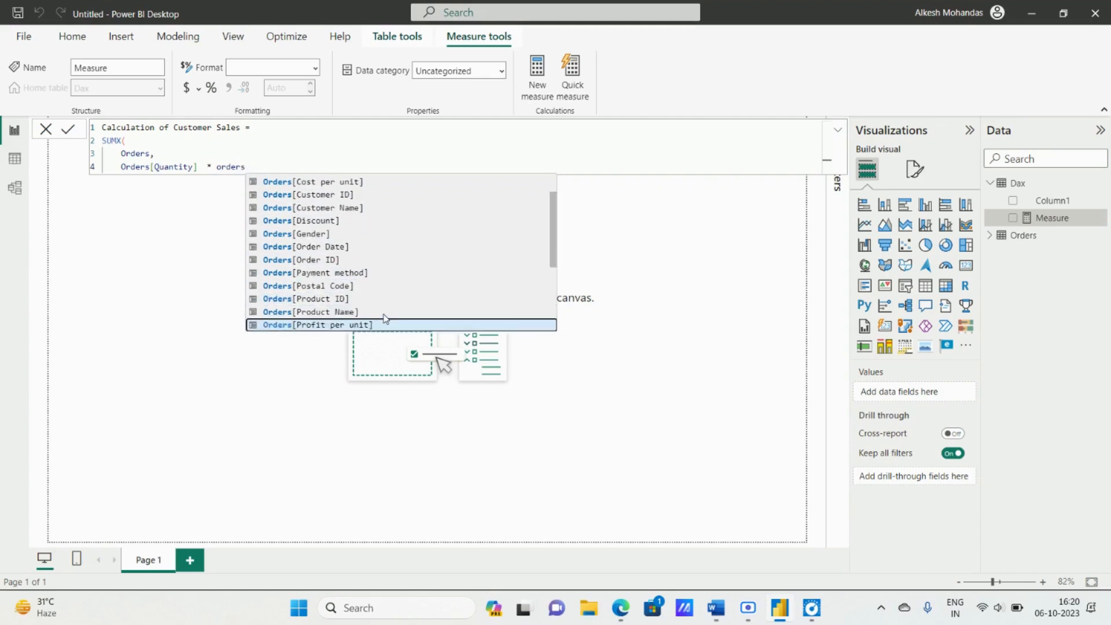
key(Down)
key(Down)
key(Down)
key(Down)
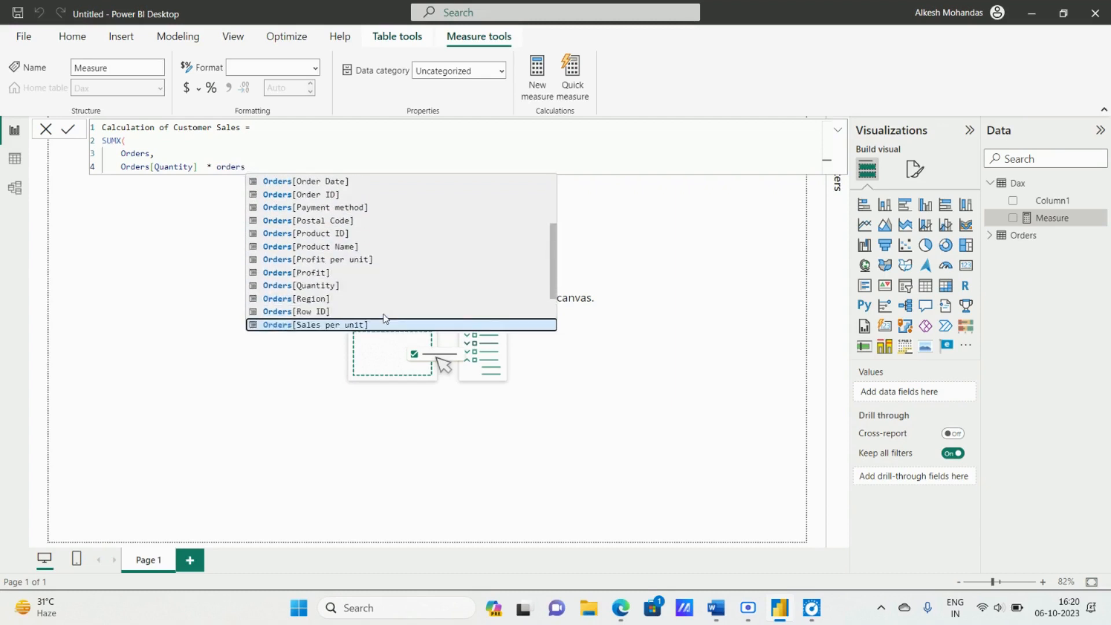
key(Up)
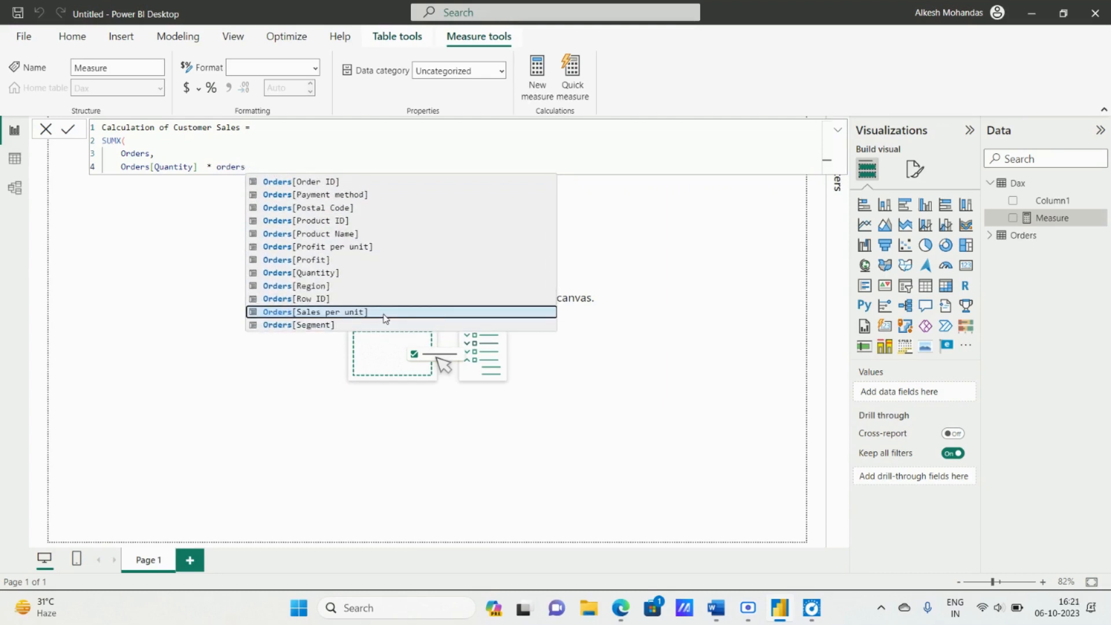
key(alt)
click(384, 312)
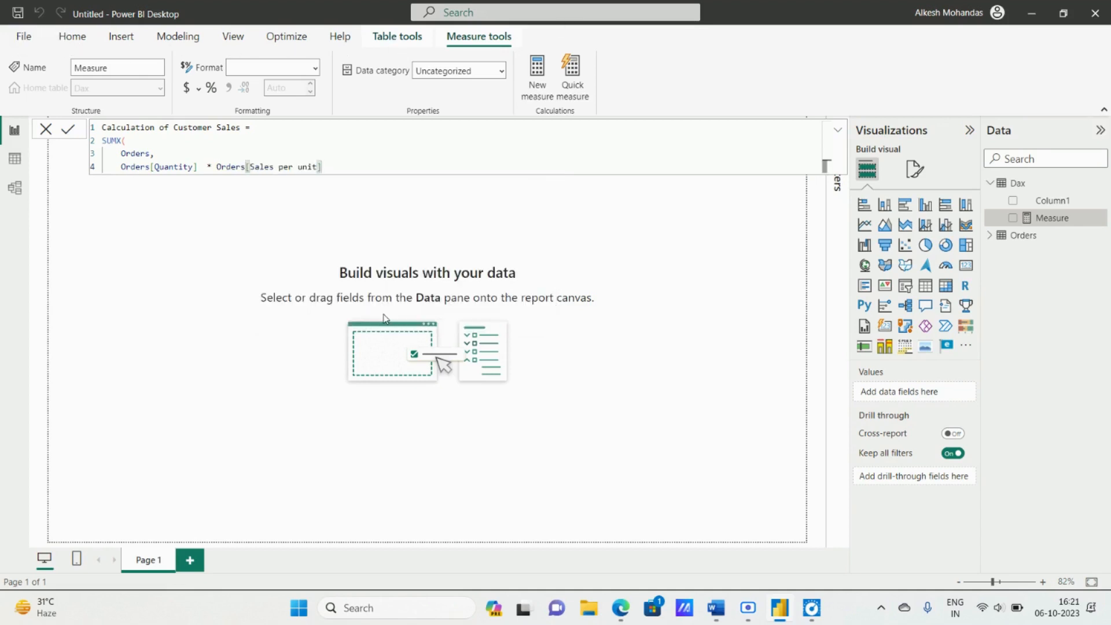
Close the SUMX function with a parenthesis on its own line, compare it with the Word formula and commit the measure.
key(alt+Tab)
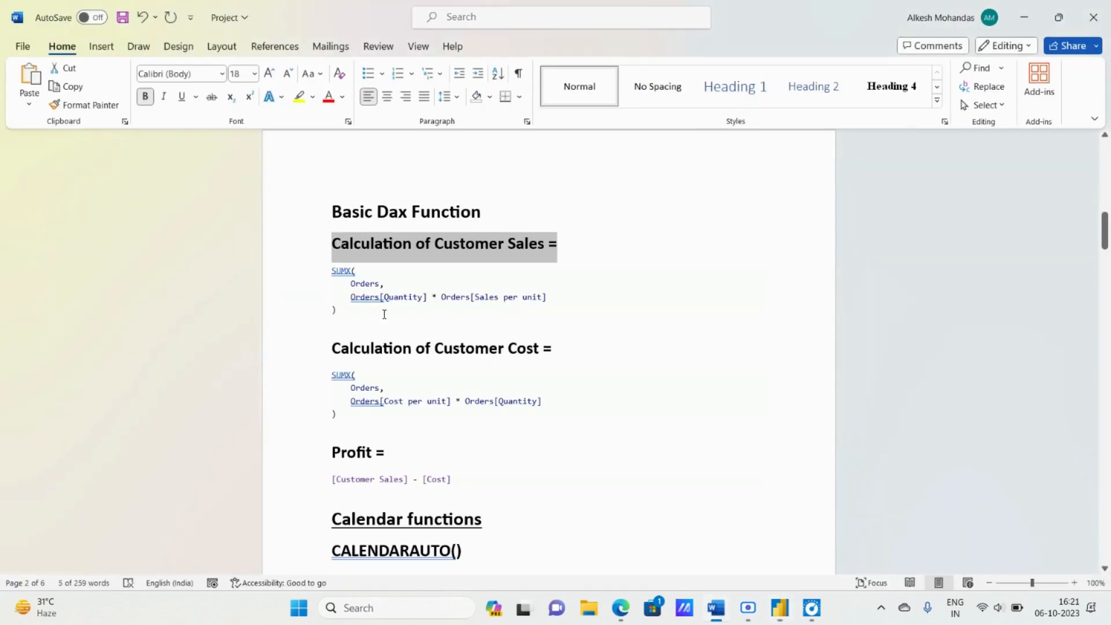
key(alt+Tab)
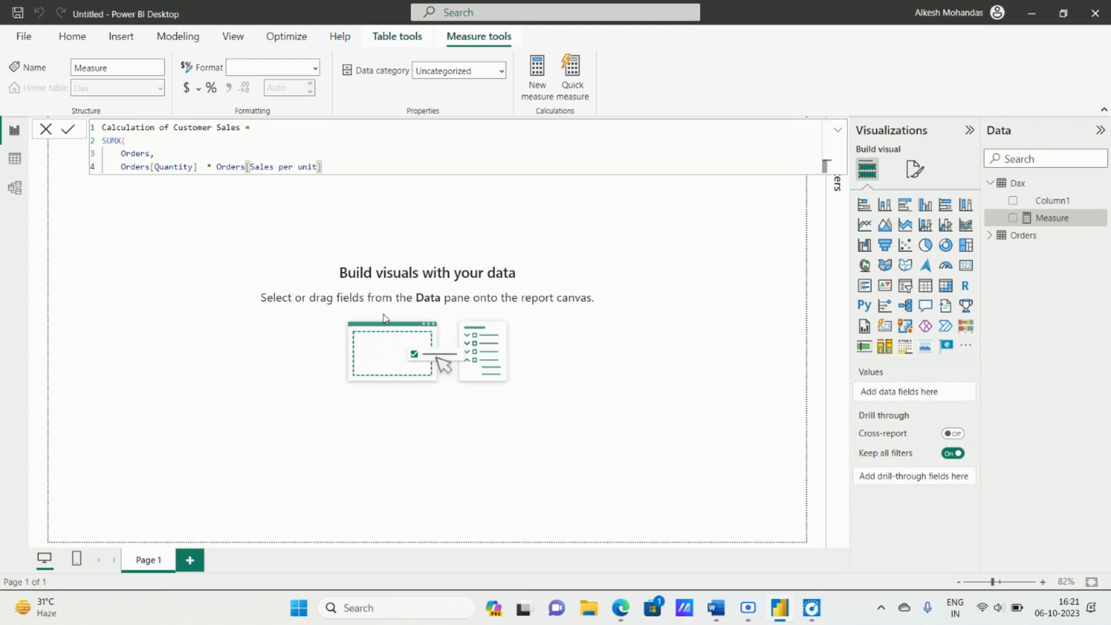
key(shift+Return)
text())
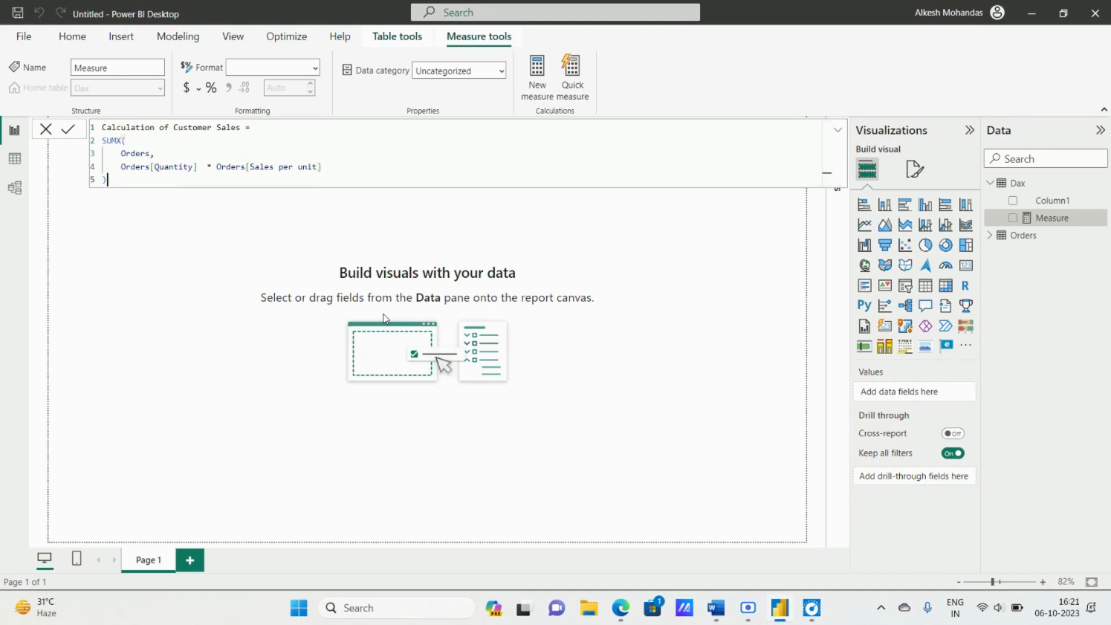
key(alt+Tab)
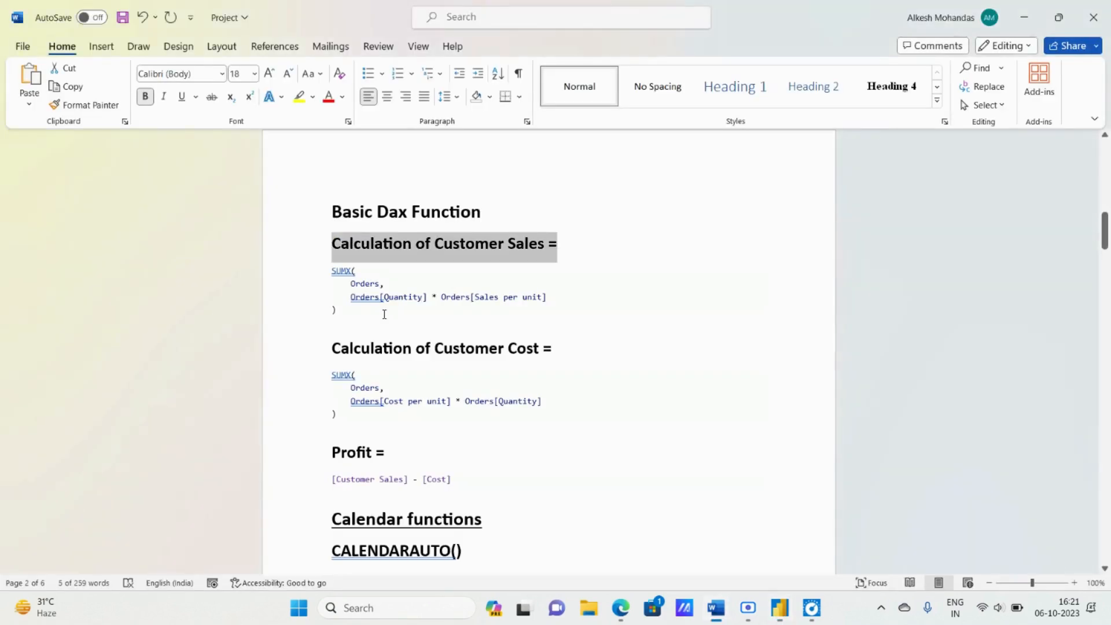
key(alt+Tab)
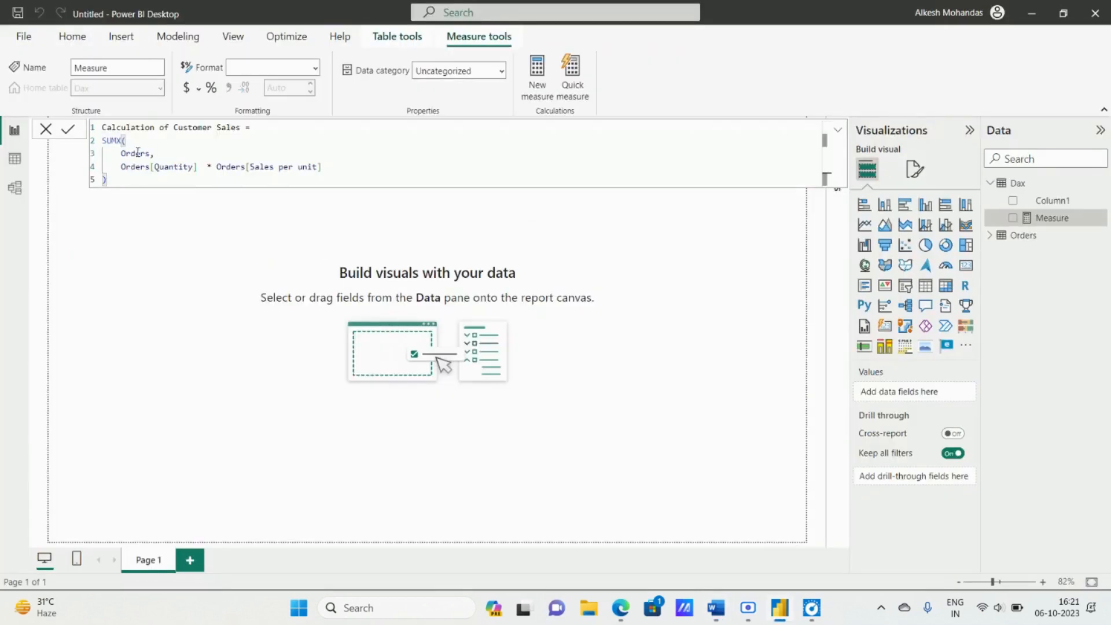
click(70, 133)
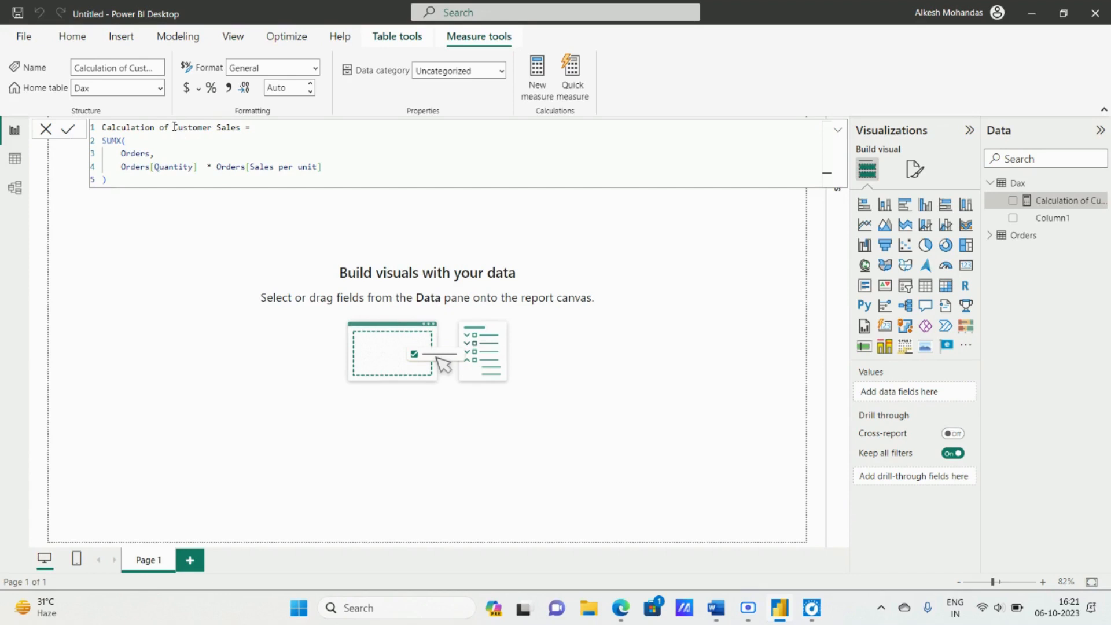
Shorten the measure's name to Customer Sales by removing "Calculation of" from its formula and commit the change.
drag(174, 127, 98, 129)
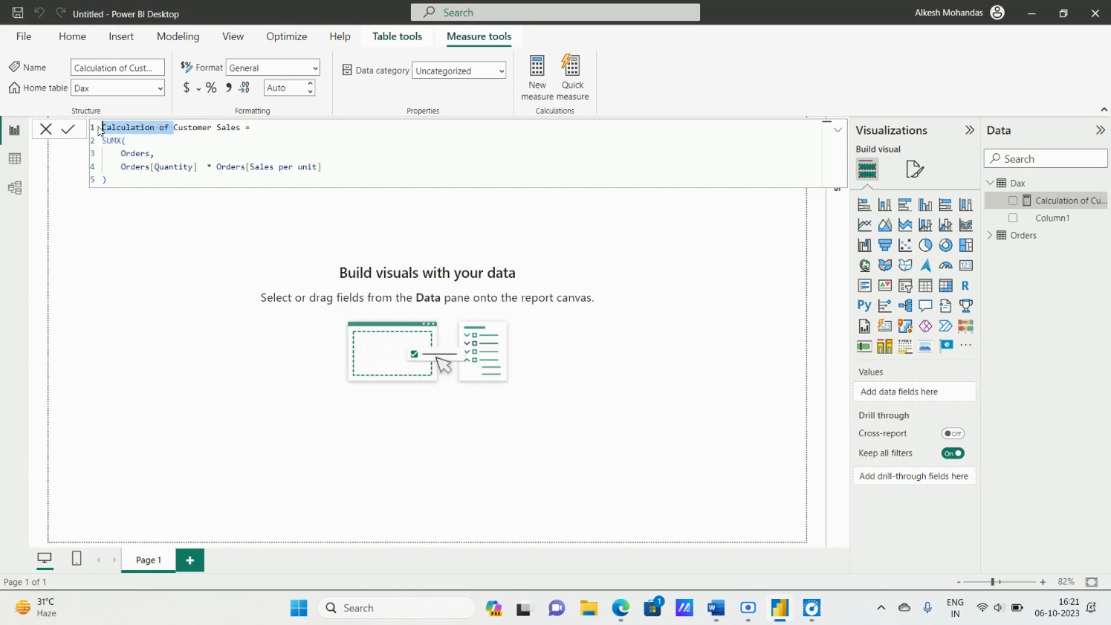
key(BackSpace)
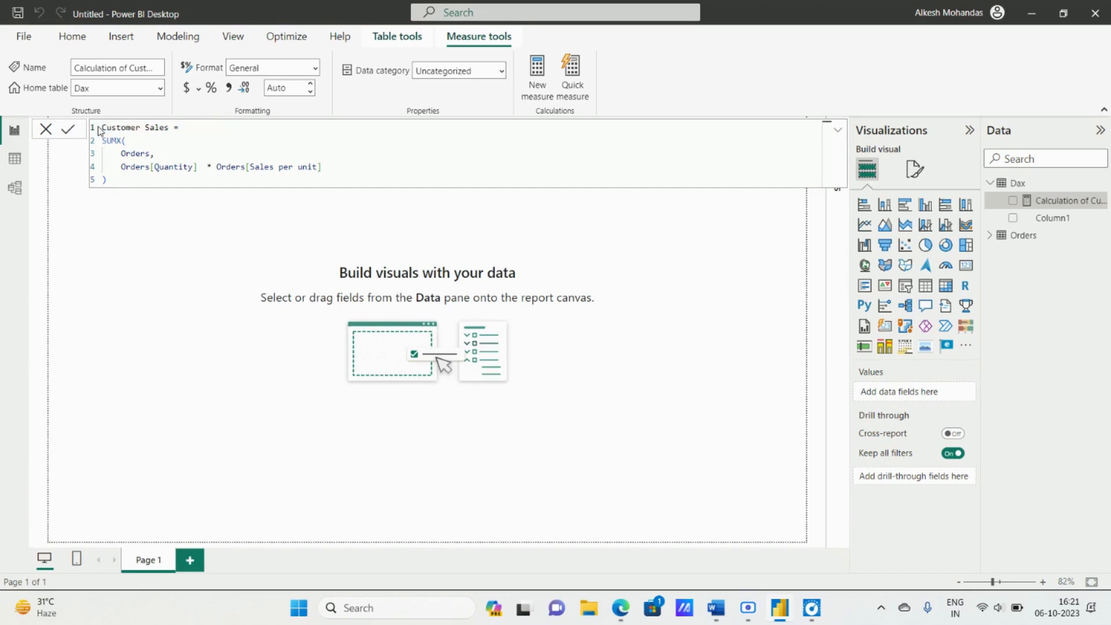
click(69, 130)
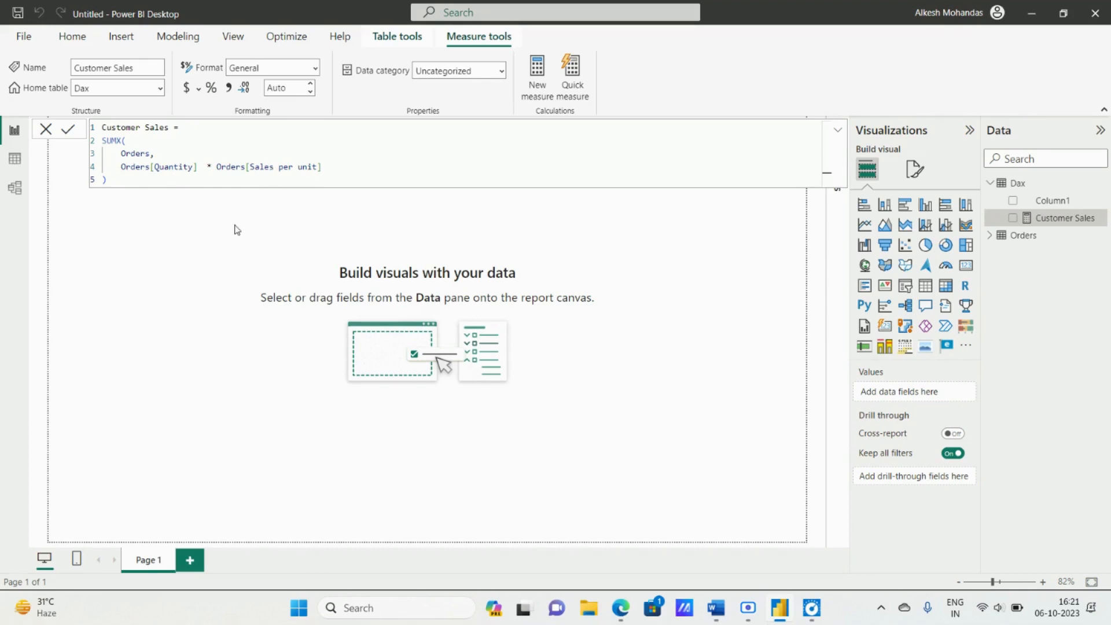
Copy "Customer Cost" from the cost heading in the Word document and use it as the name of a new measure in Power BI.
key(alt+Tab)
key(alt+Tab)
key(alt+Tab)
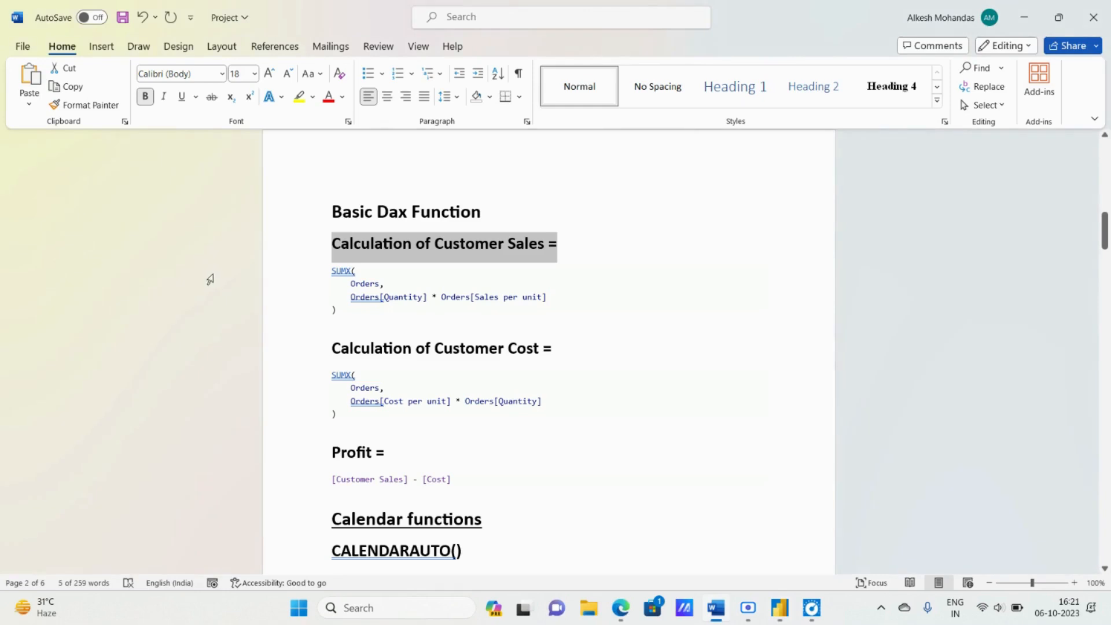
scroll(398, 366, down, 1)
scroll(398, 367, down, 1)
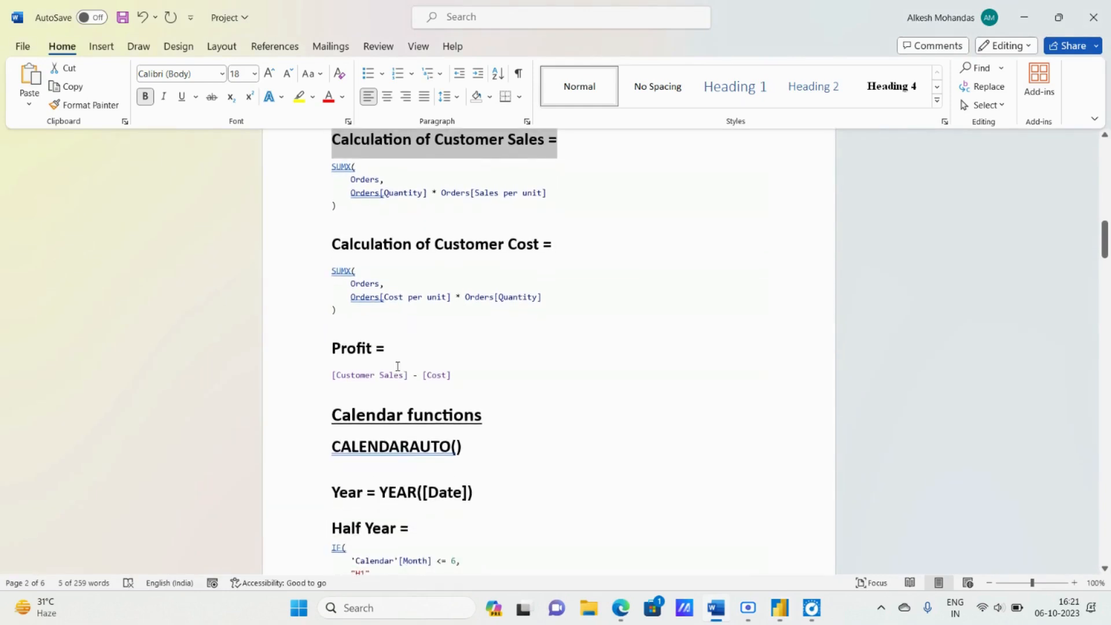
drag(437, 243, 537, 248)
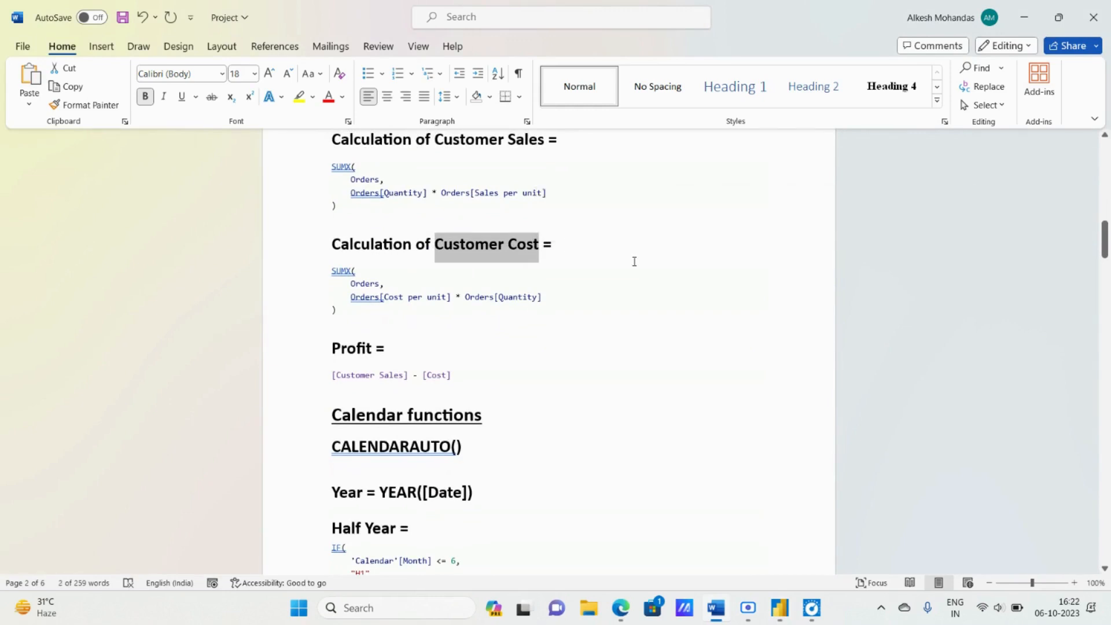
key(alt+Tab)
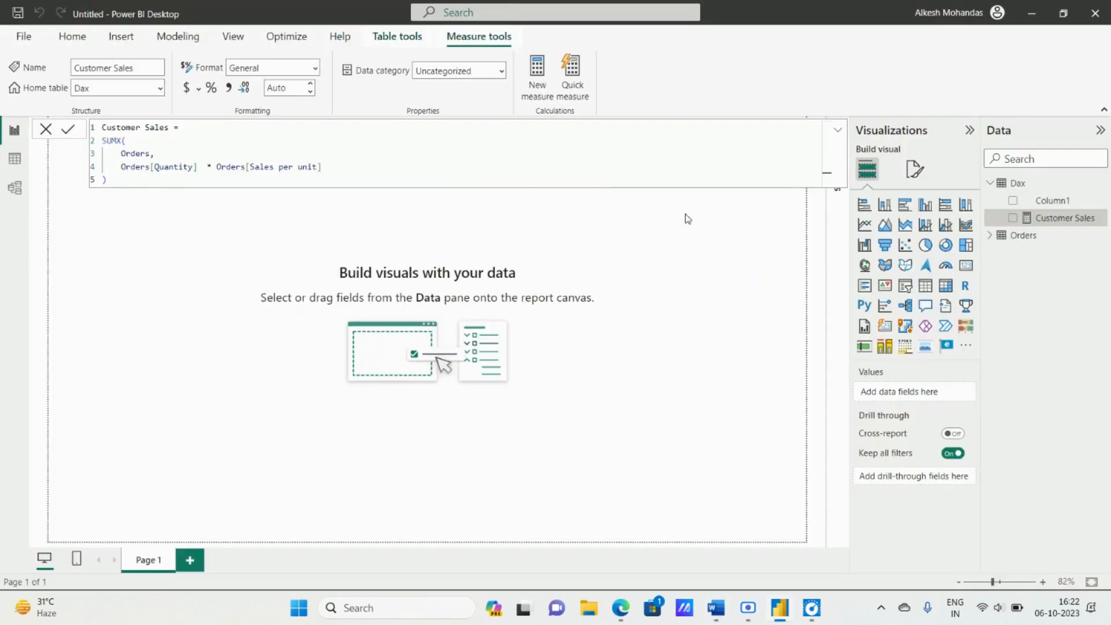
click(536, 75)
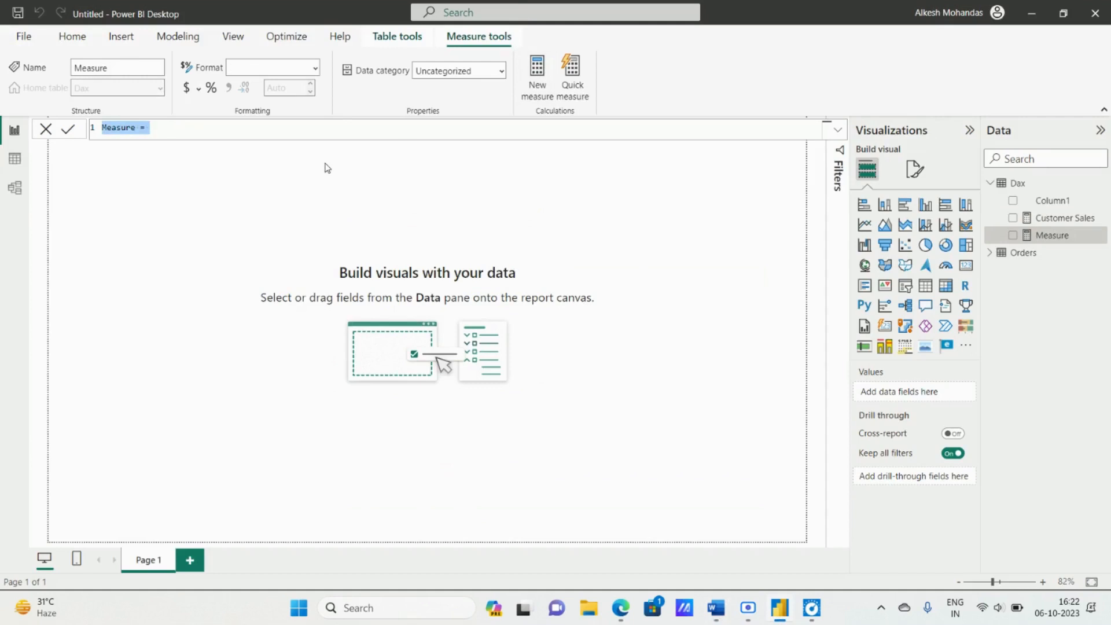
text(Customer Cost)
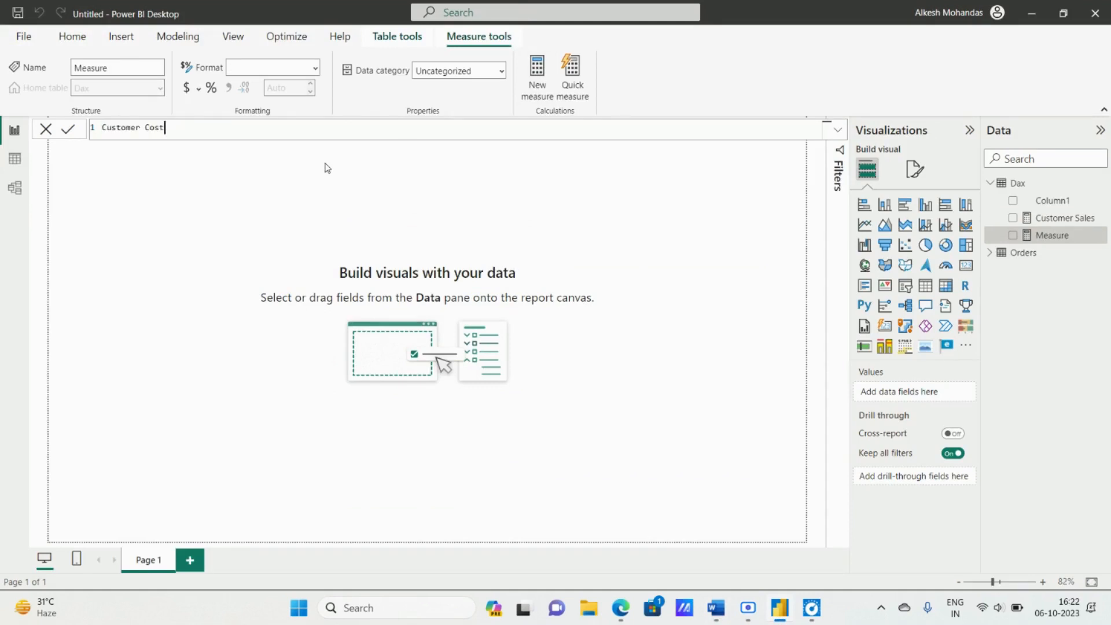
Check the Customer Cost formula in Word, add an equals sign after the new measure's name and begin a second line.
key(alt+Tab)
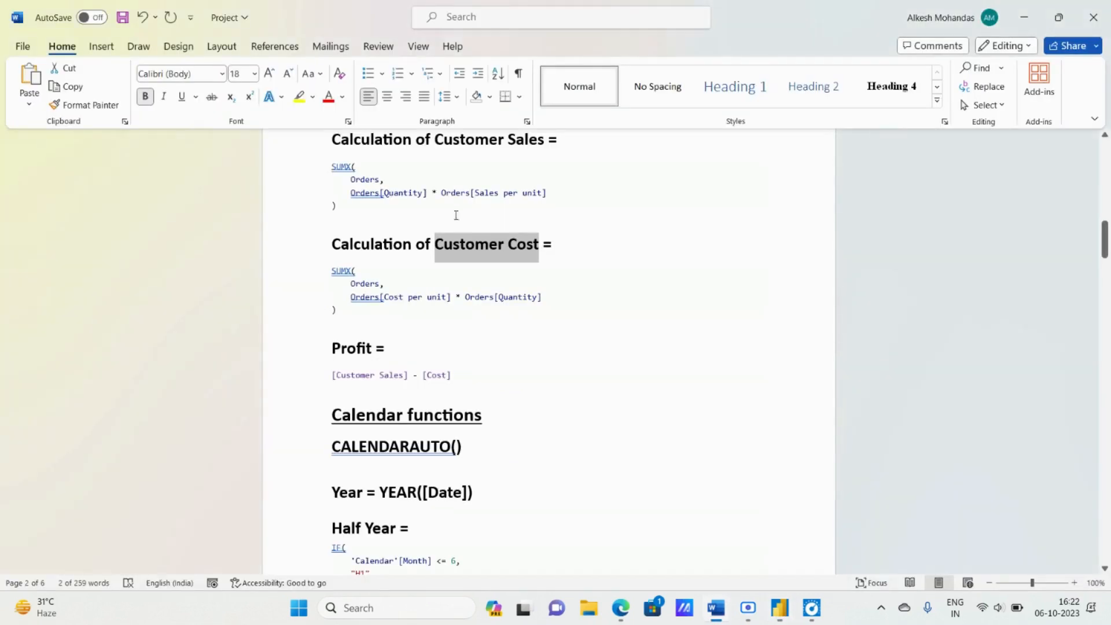
key(alt+Tab)
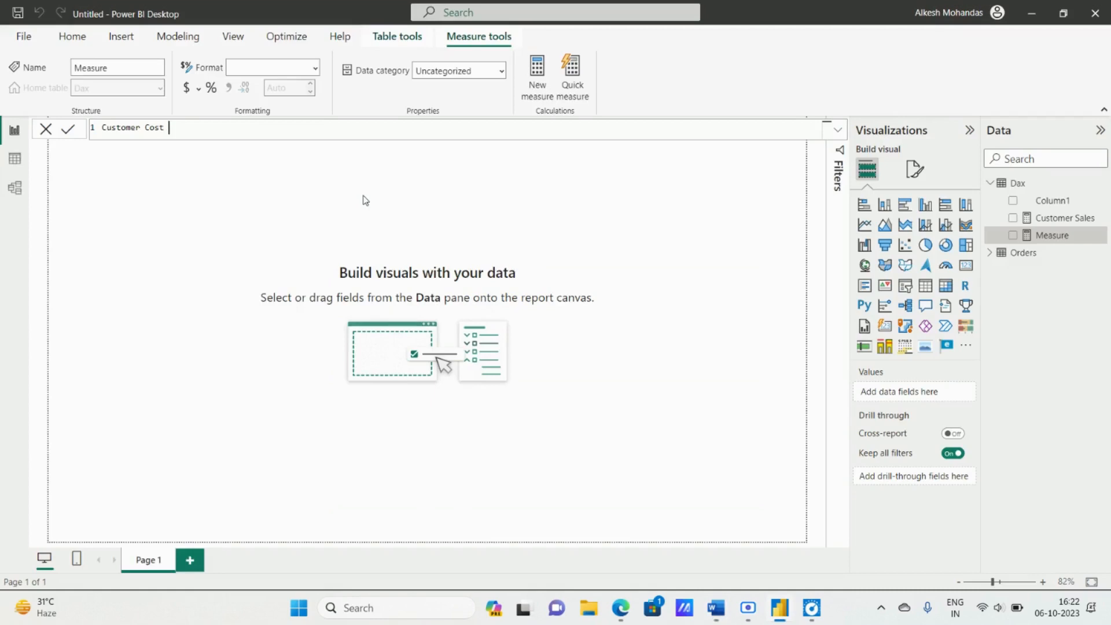
text(=)
key(shift+Return)
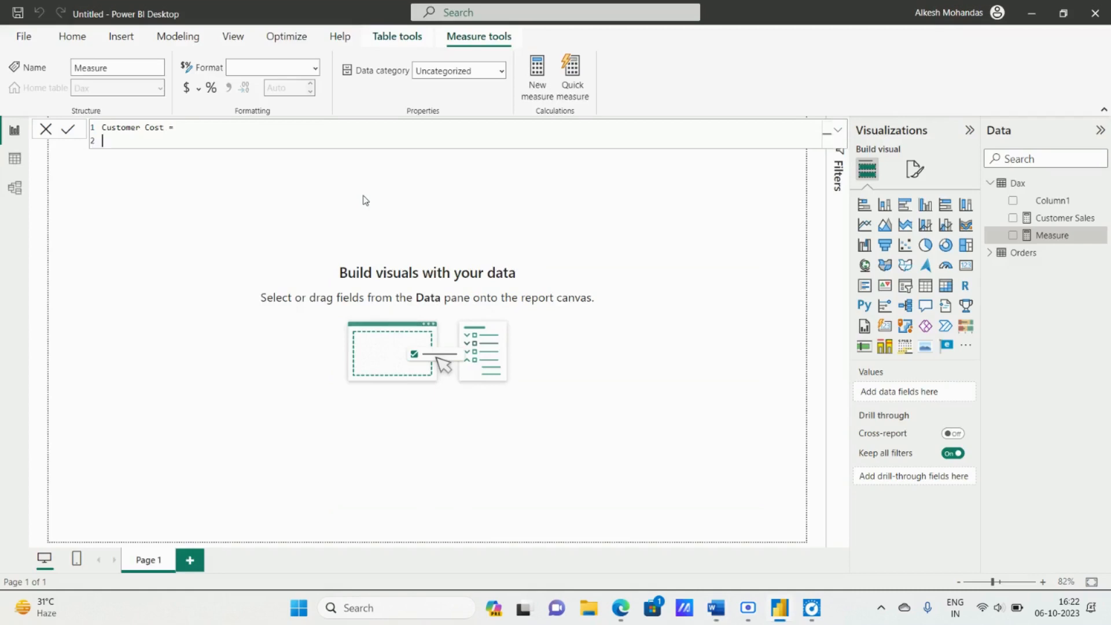
Check the Customer Cost formula in Word and begin the SUMX function on the second line of the Power BI measure.
key(alt+Tab)
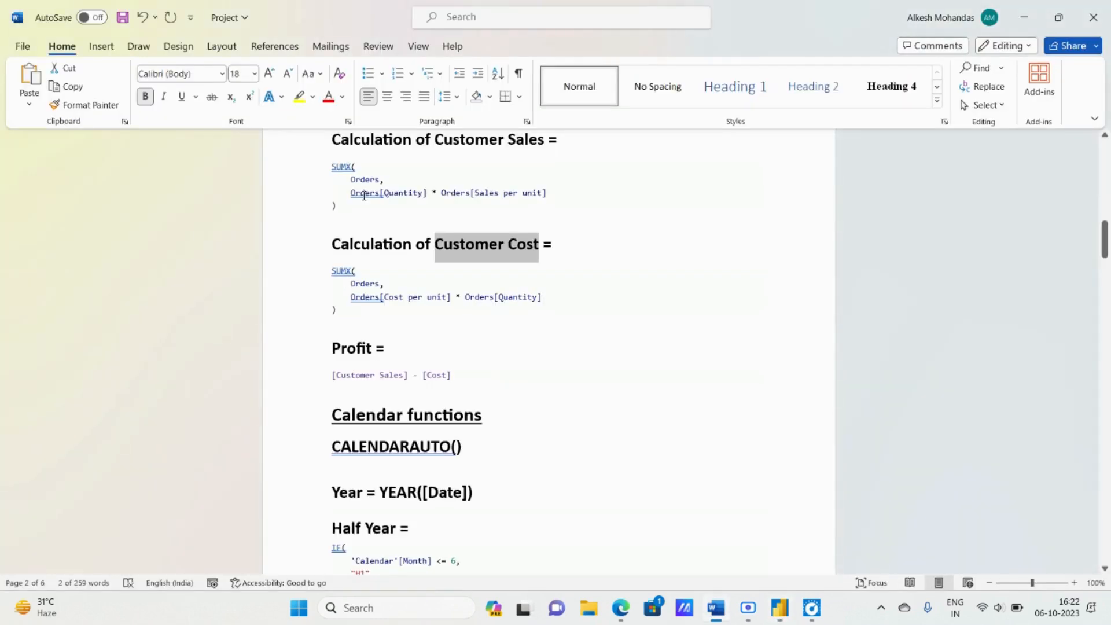
key(alt+Tab)
text(sum)
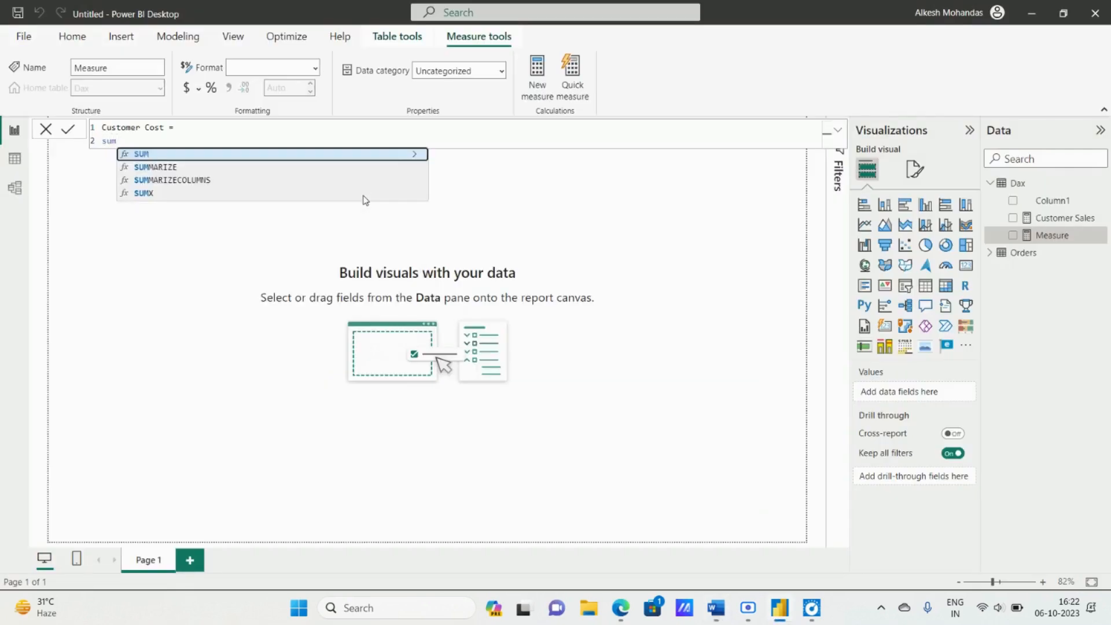
key(Down)
key(Down)
key(Down)
key(Tab)
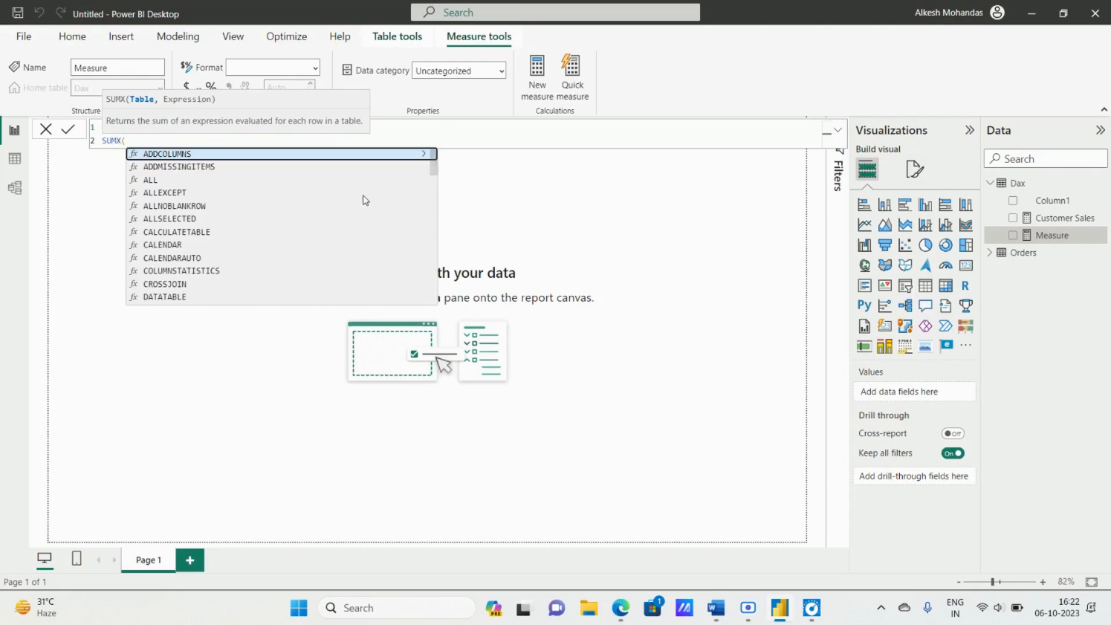
Enter Orders as SUMX's table argument on its own line, followed by a comma and a new line for the expression.
key(alt+Tab)
key(alt+Tab)
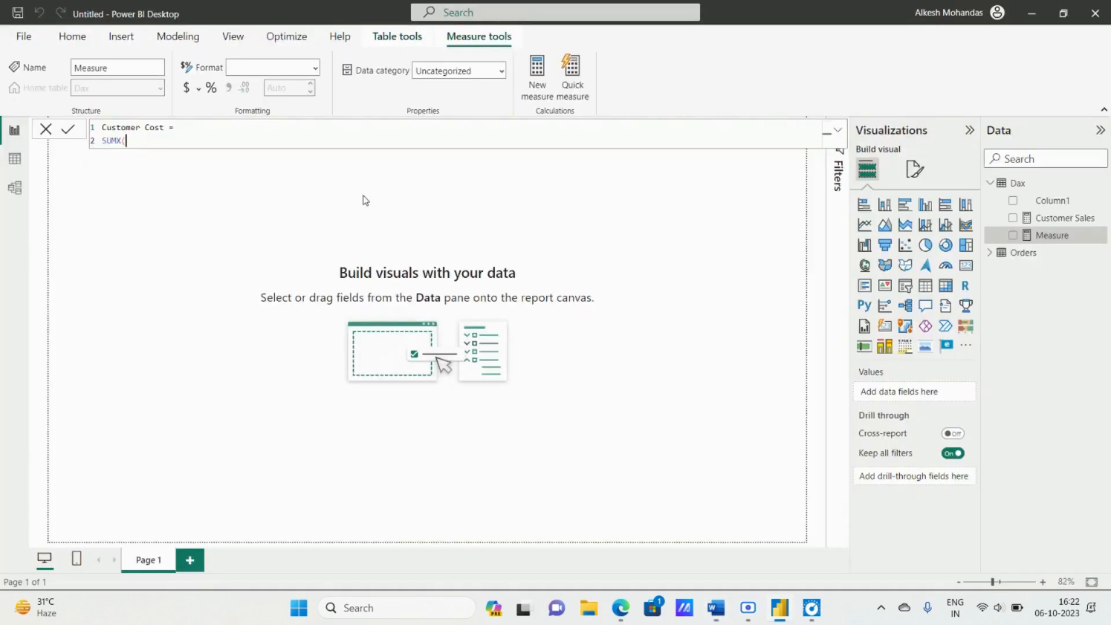
key(shift+Return)
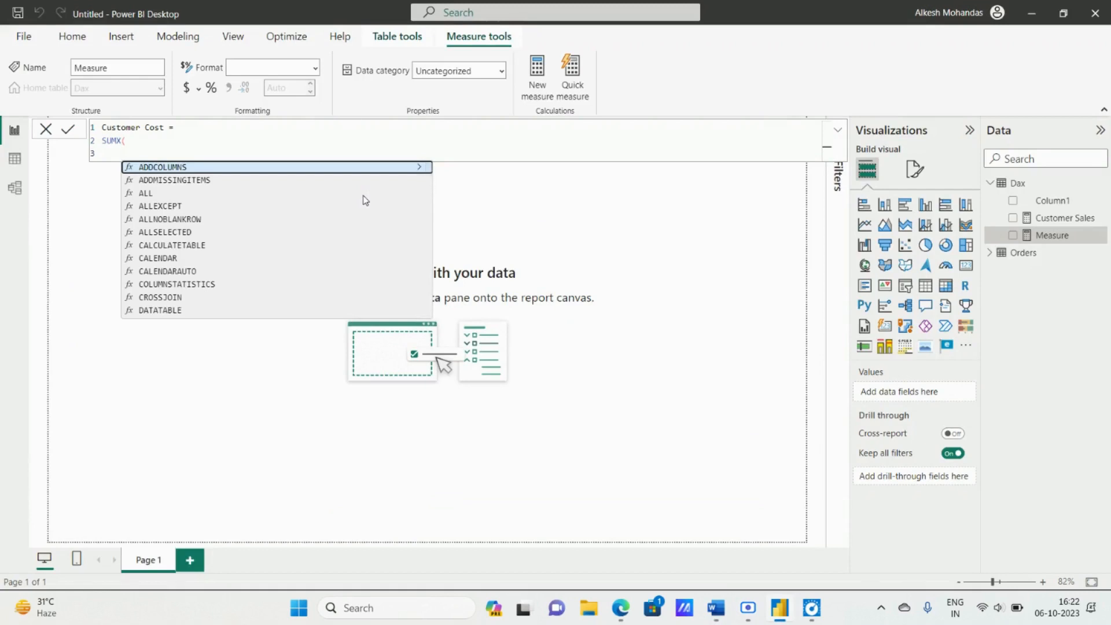
text(or)
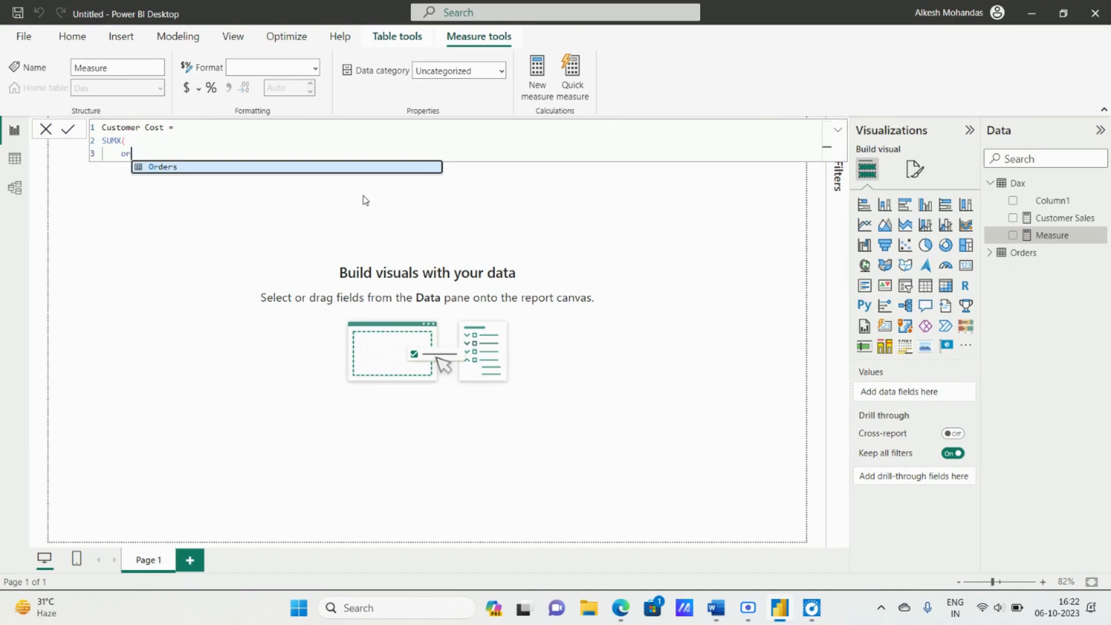
key(Tab)
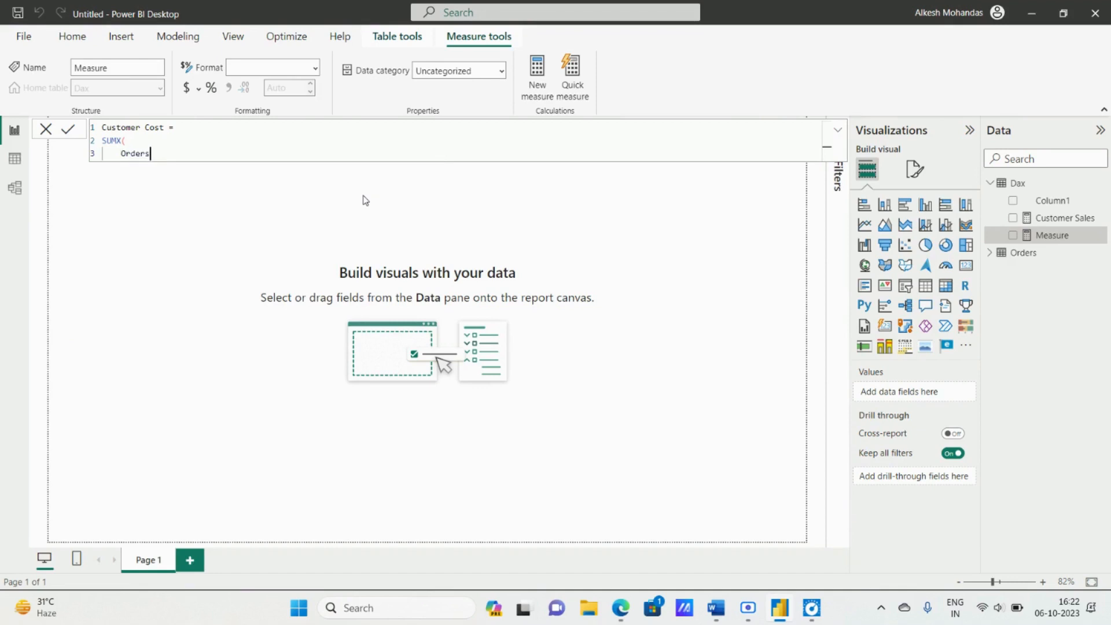
text(,)
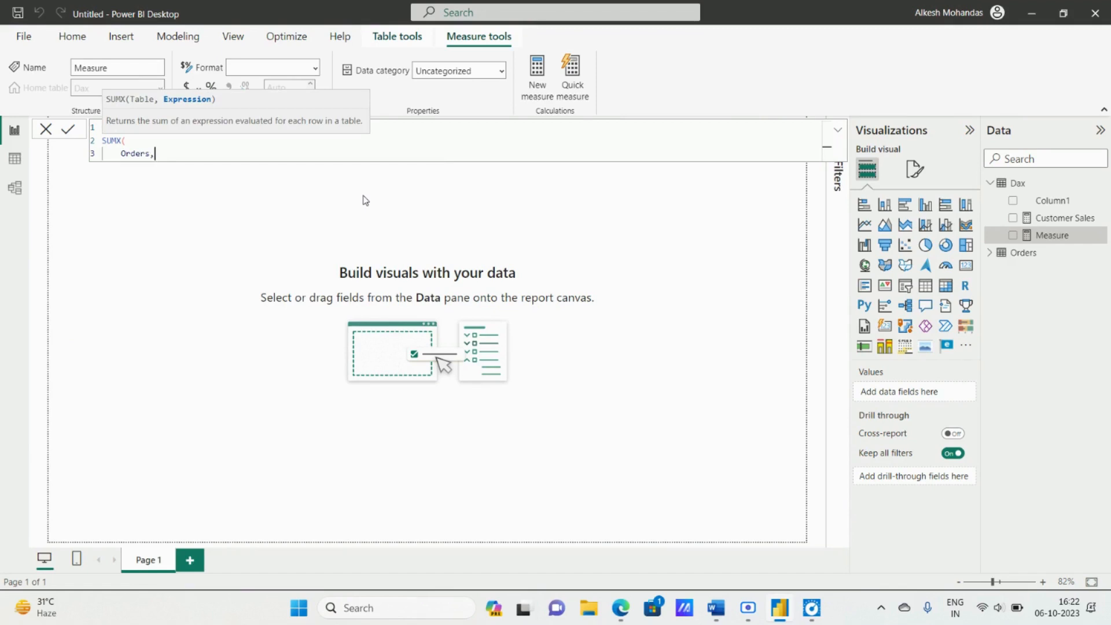
key(shift+Return)
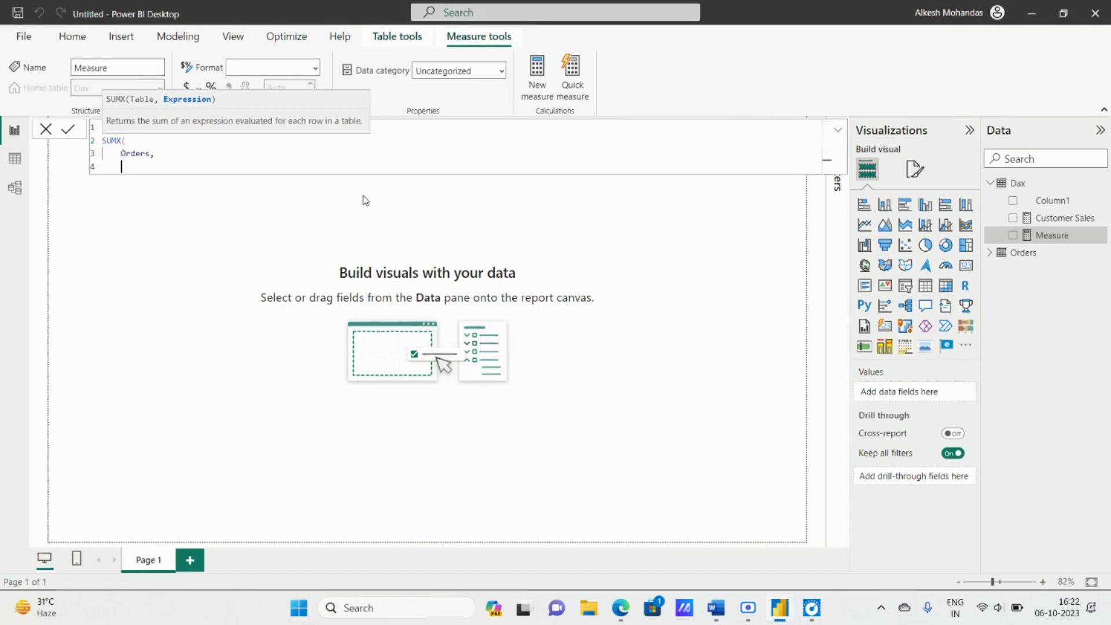
Check the Customer Cost expression in Word and enter Orders[Quantity] as the first factor in the Power BI formula.
key(alt+Tab)
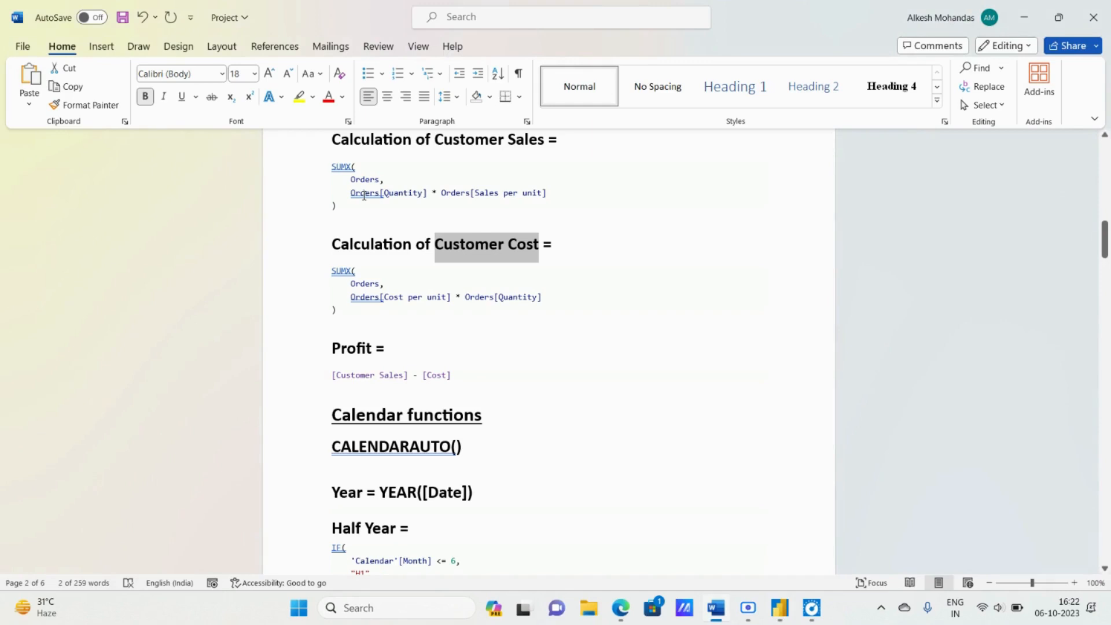
key(alt+Tab)
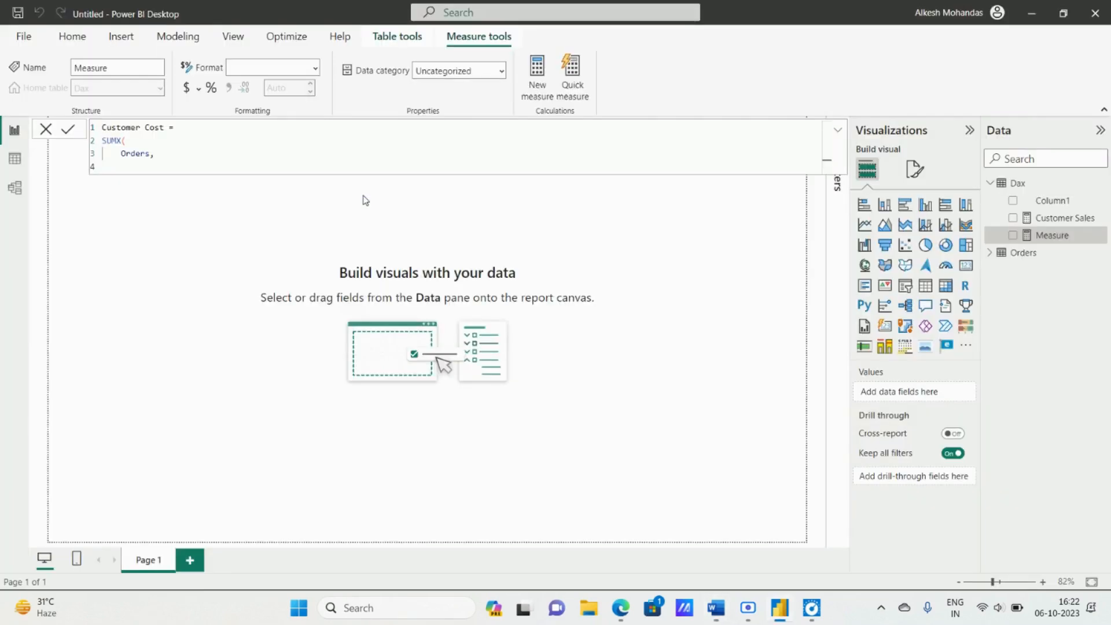
text(orde)
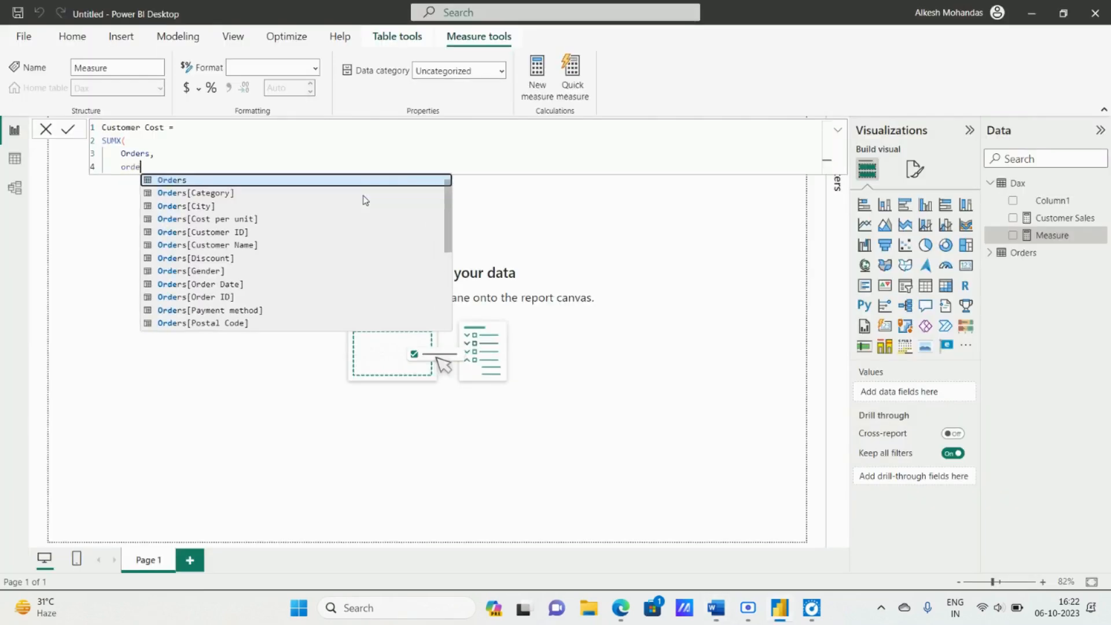
key(Down)
key(Down)
key(Down)
key(Down)
key(Down)
key(Down)
key(Down)
key(Down)
key(Down)
key(Down)
key(Down)
key(Down)
key(Down)
key(Down)
key(Down)
key(Down)
key(Down)
key(Down)
key(Down)
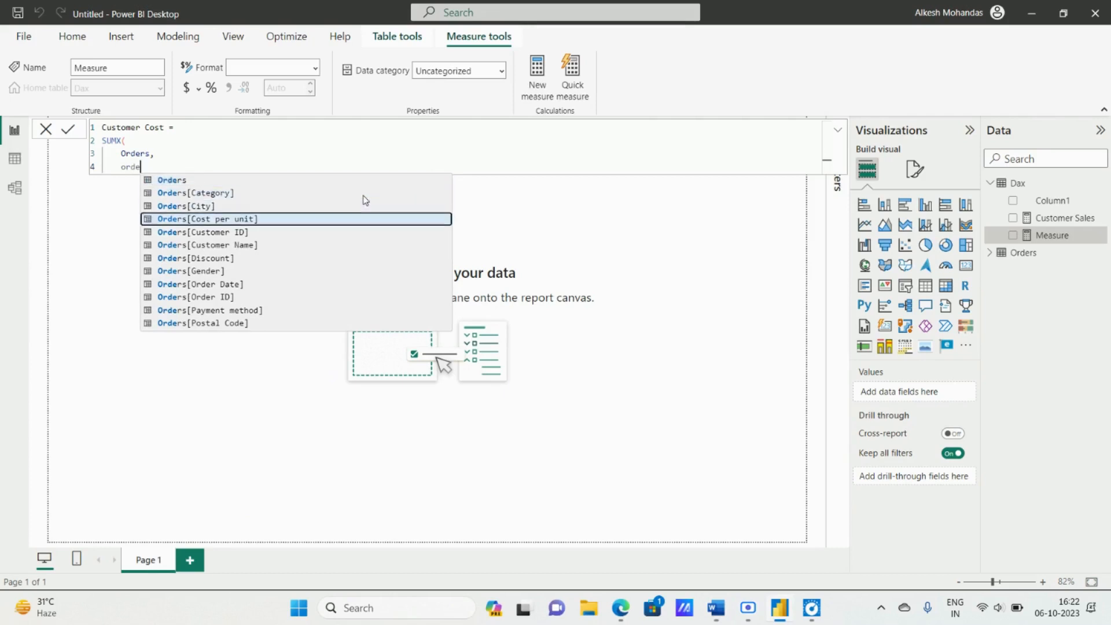
key(Up)
key(Up)
key(Up)
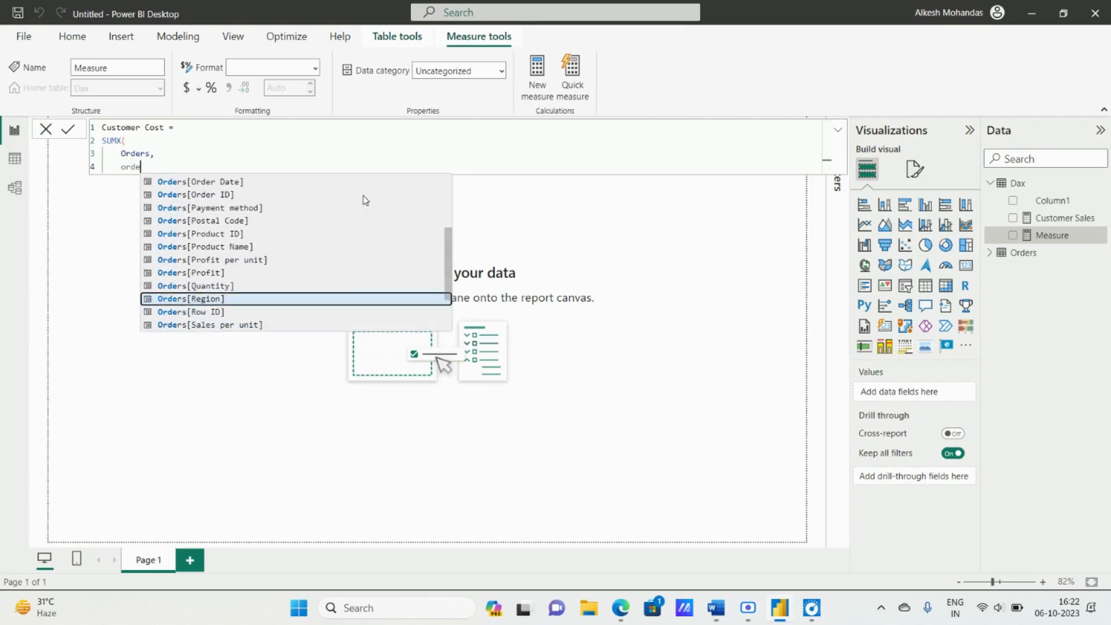
key(Tab)
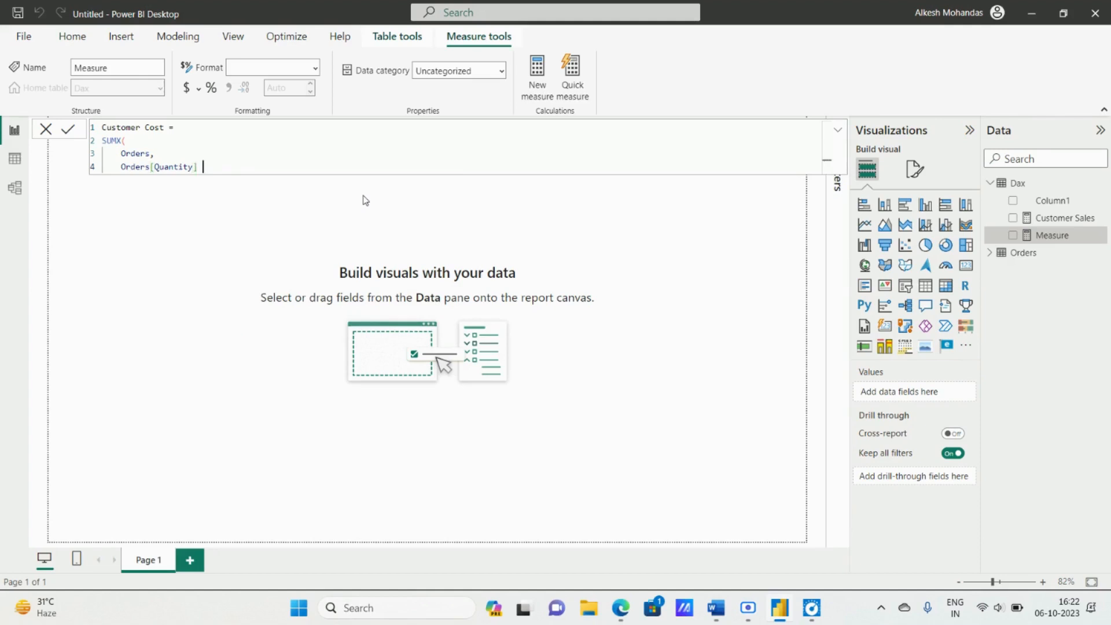
Multiply Orders[Quantity] by Orders[Sales per unit] in the SUMX expression.
text(* orde)
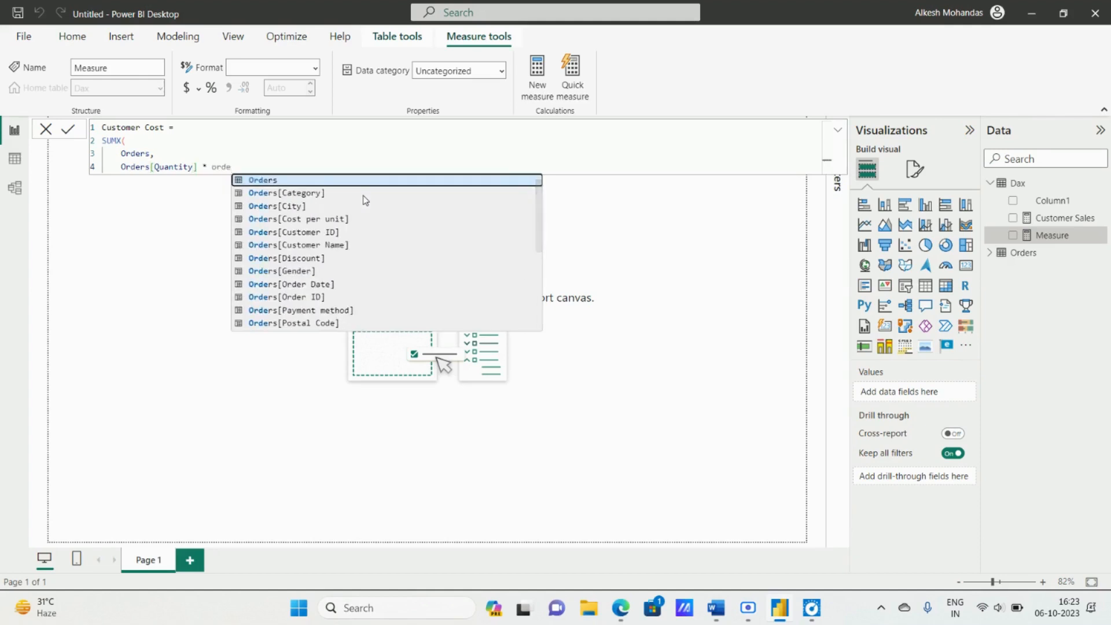
key(Down)
key(Down)
key(Down)
key(Down)
key(Down)
key(Down)
key(Down)
key(Down)
key(Down)
key(Down)
key(Down)
key(Down)
key(Down)
key(Down)
key(Down)
key(Down)
key(Down)
key(Down)
key(Down)
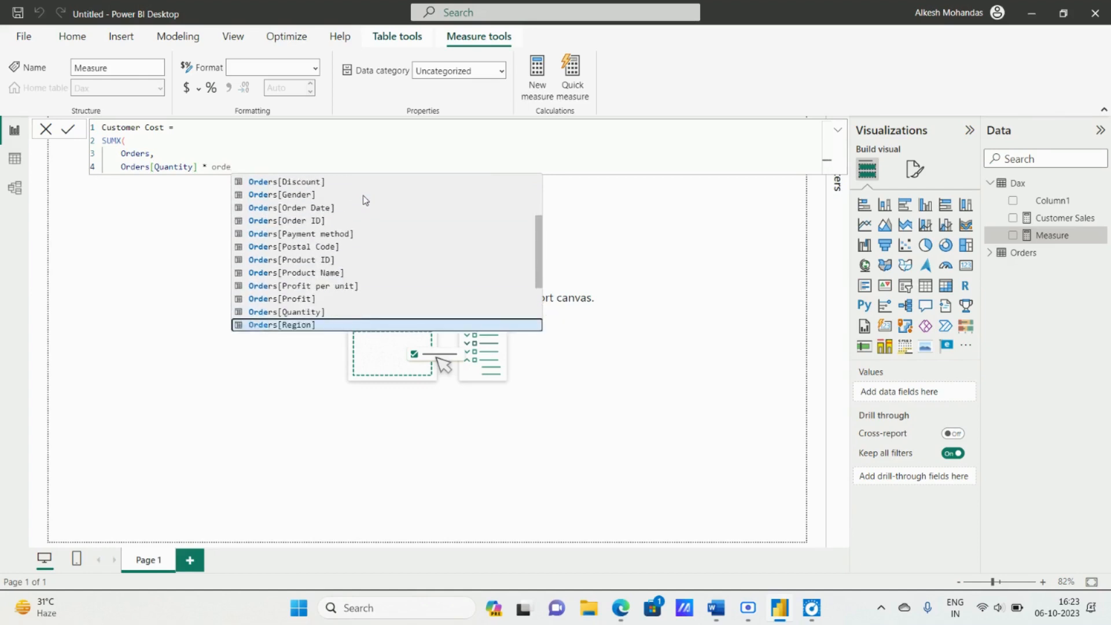
key(Up)
key(Down)
key(Down)
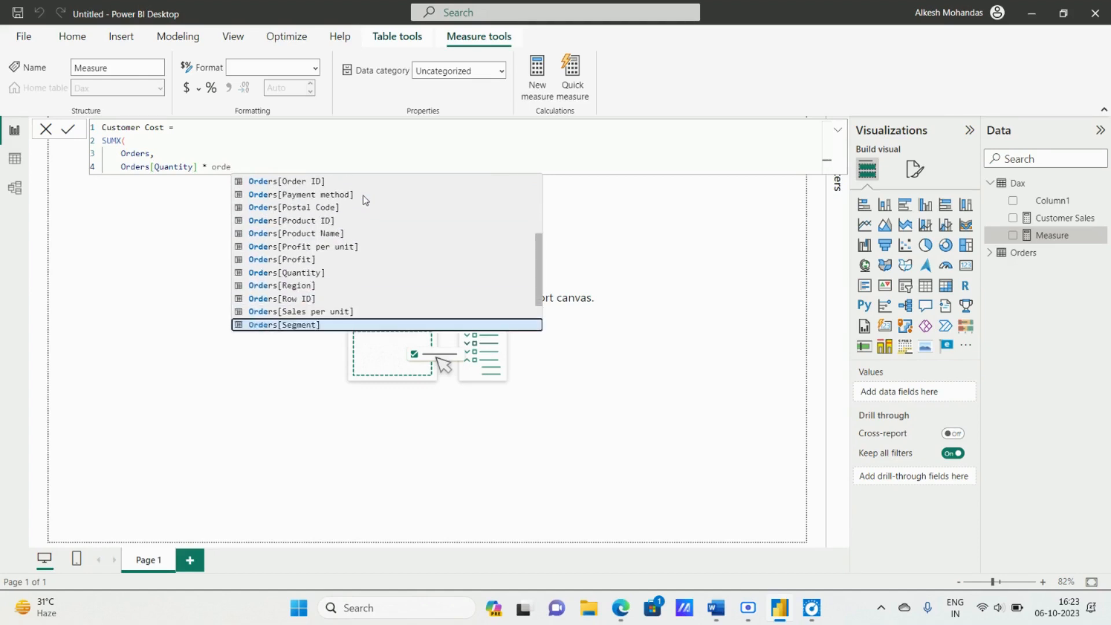
key(Up)
key(Tab)
Compare the expression with the Word document and replace the Sales per unit column with Orders[Cost per unit] in Power BI.
key(alt+Tab)
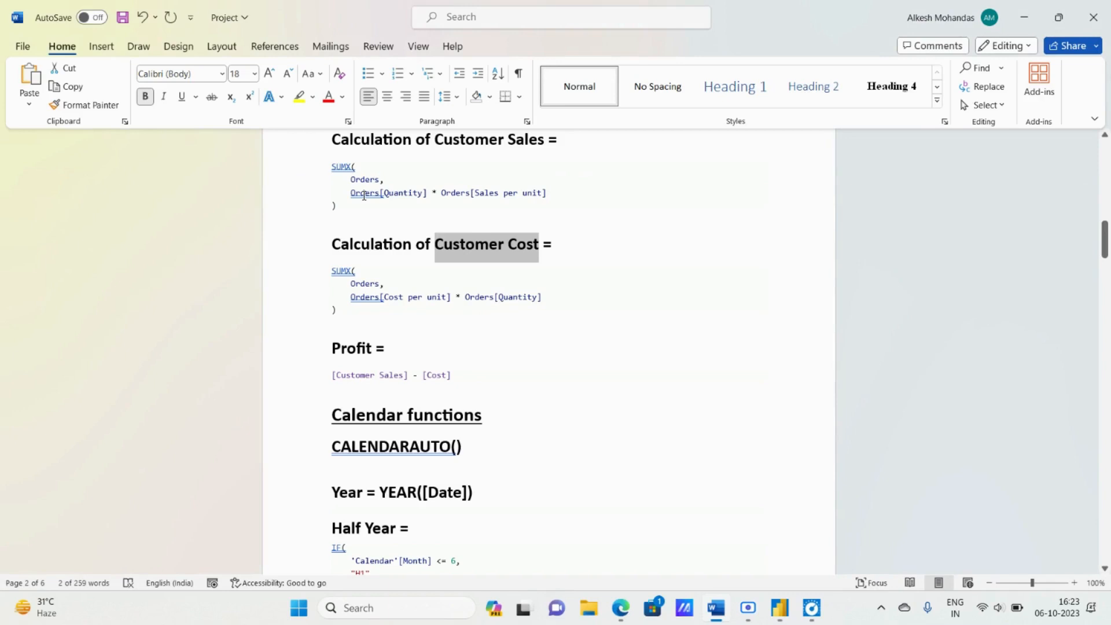
key(alt+Tab)
key(BackSpace)
key(BackSpace)
key(BackSpace)
key(BackSpace)
key(BackSpace)
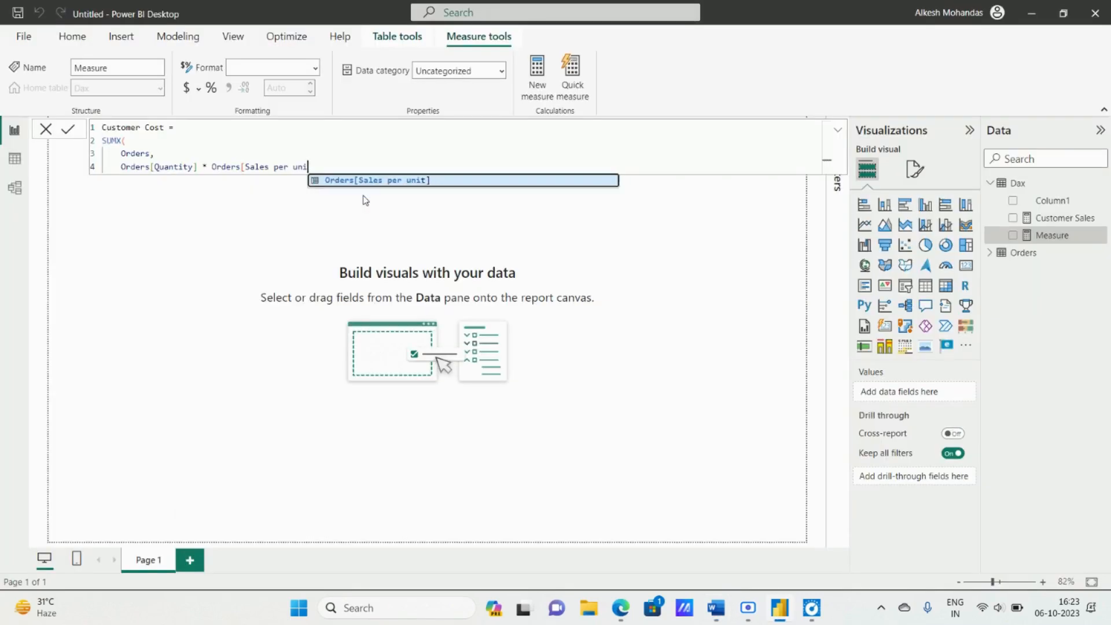
key(BackSpace)
key(BackSpace)
key(BackSpace)
key(BackSpace)
key(BackSpace)
key(BackSpace)
key(BackSpace)
key(BackSpace)
key(BackSpace)
key(BackSpace)
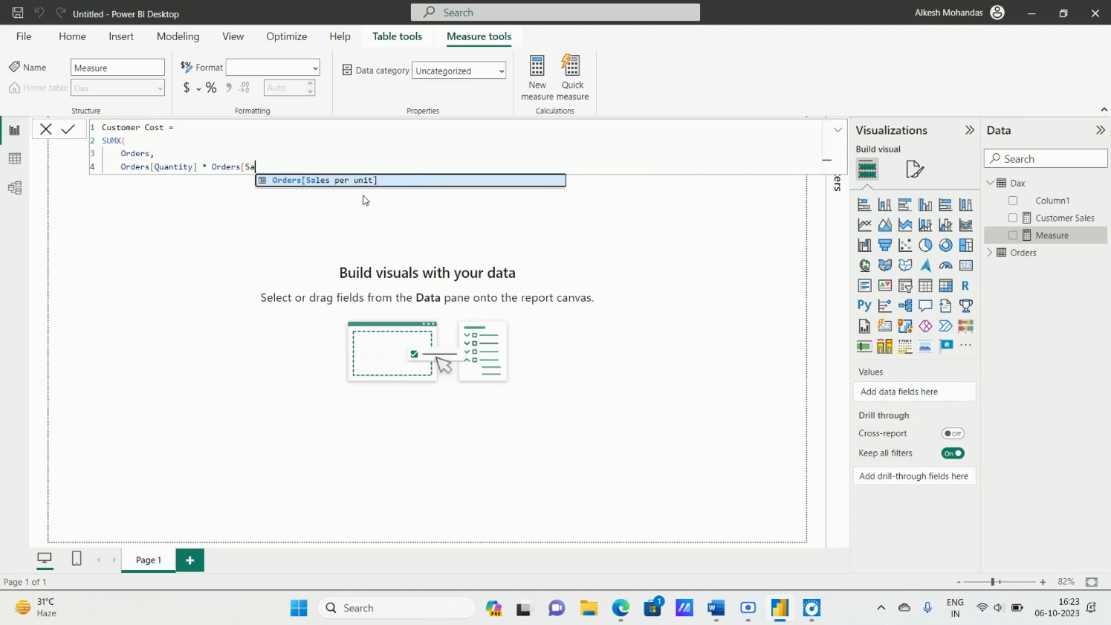
text(co)
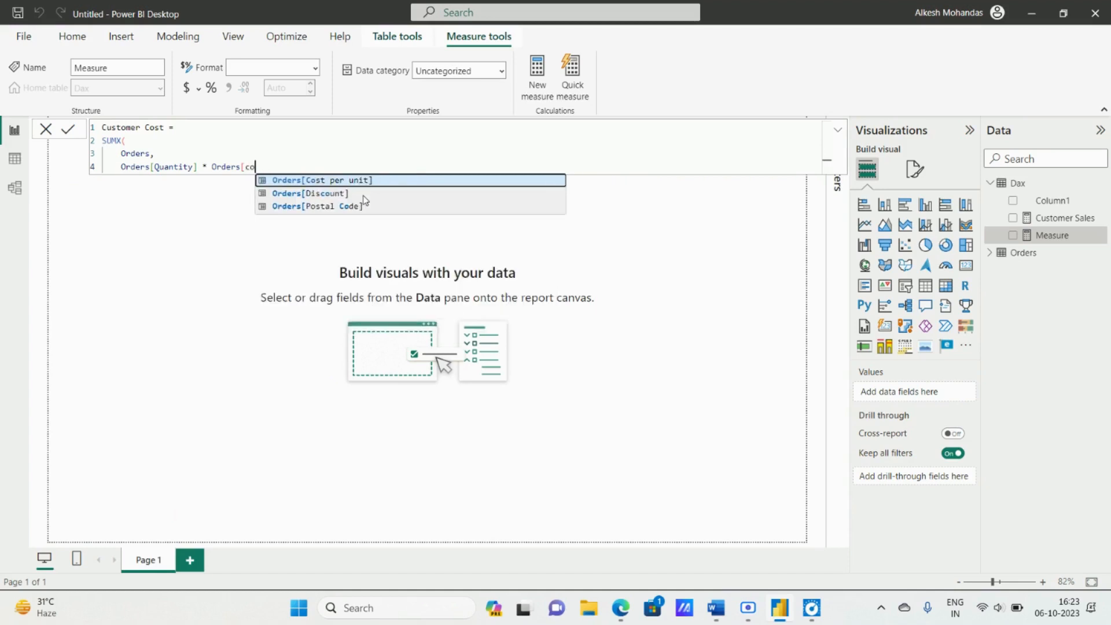
key(Tab)
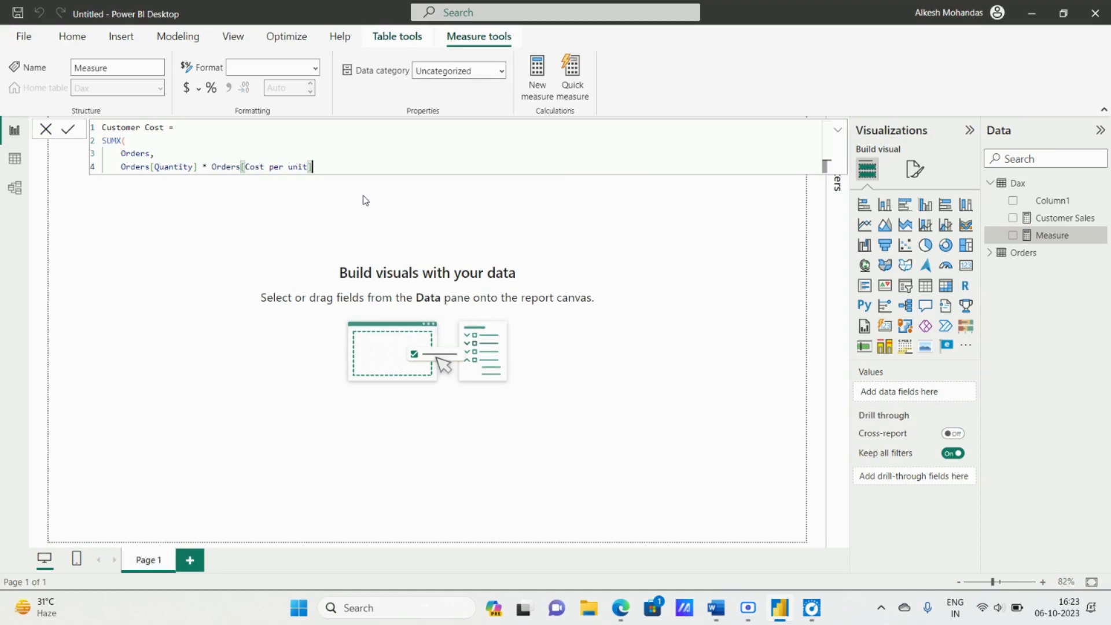
Close the SUMX function with a parenthesis on a fifth line and commit the Customer Cost measure.
key(shift+Return)
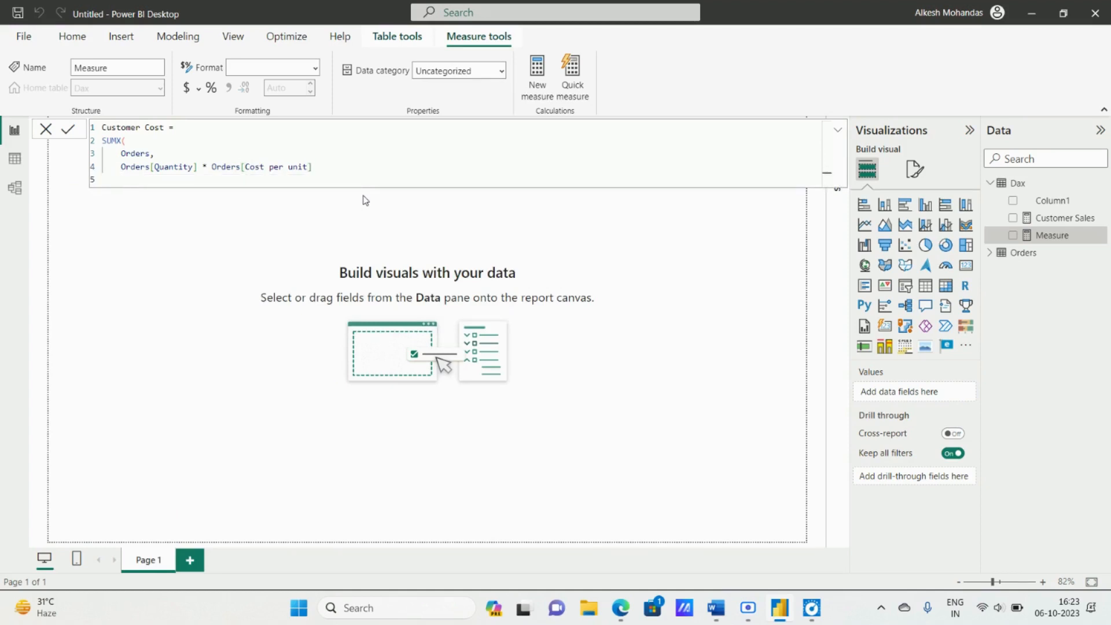
text())
click(73, 133)
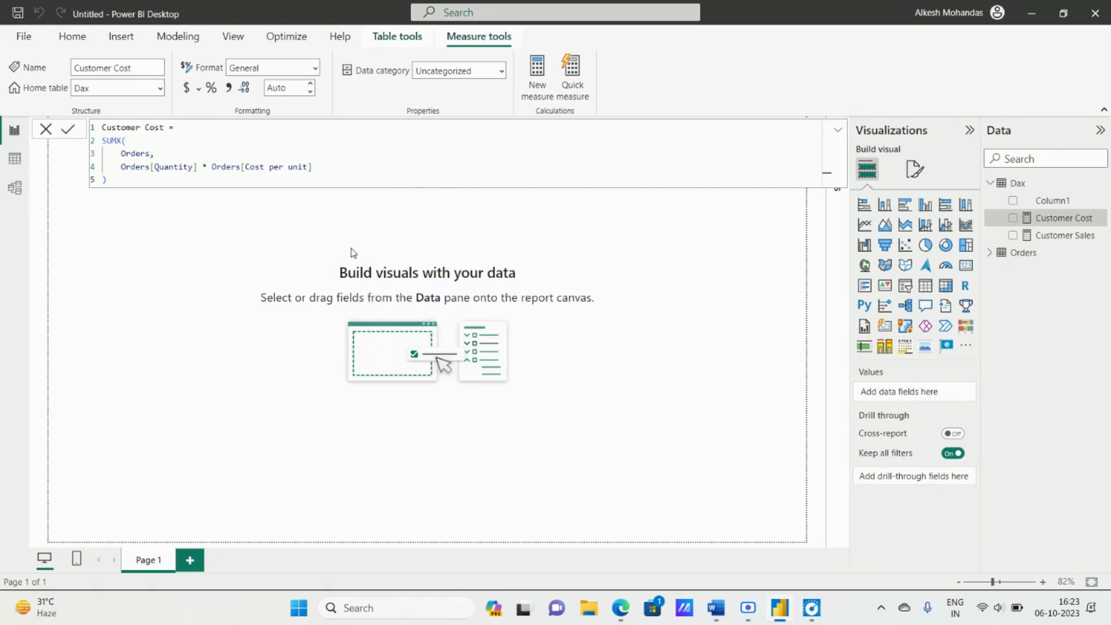
Copy the "Profit =" heading from the Word document and use it as the start of a new measure in Power BI.
key(alt+Tab)
scroll(519, 310, down, 3)
scroll(519, 310, up, 2)
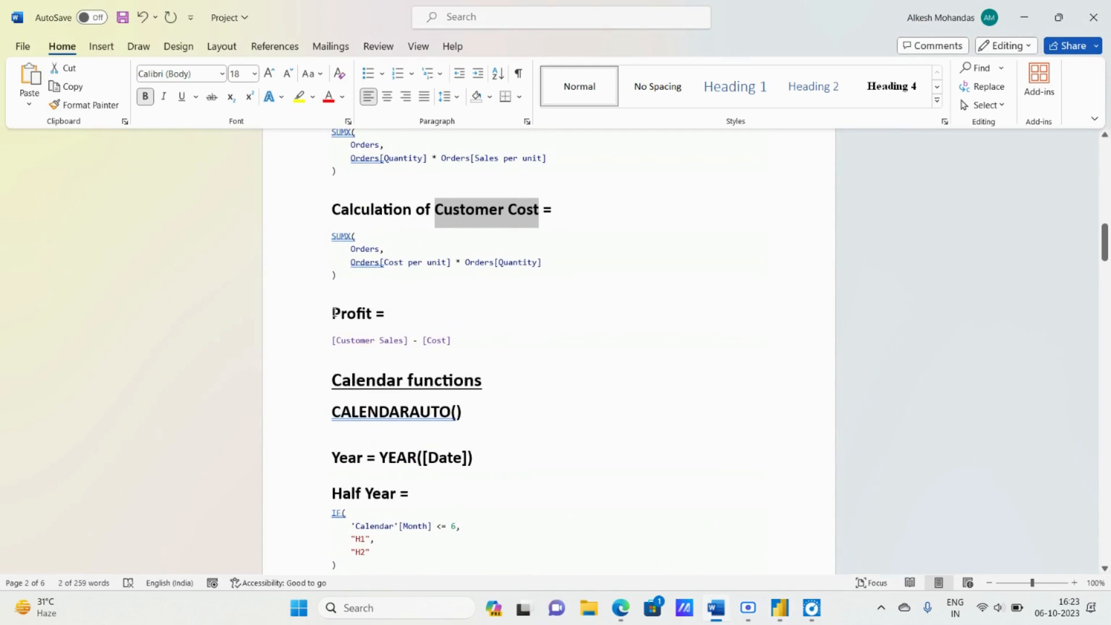
scroll(382, 304, up, 3)
scroll(382, 305, down, 3)
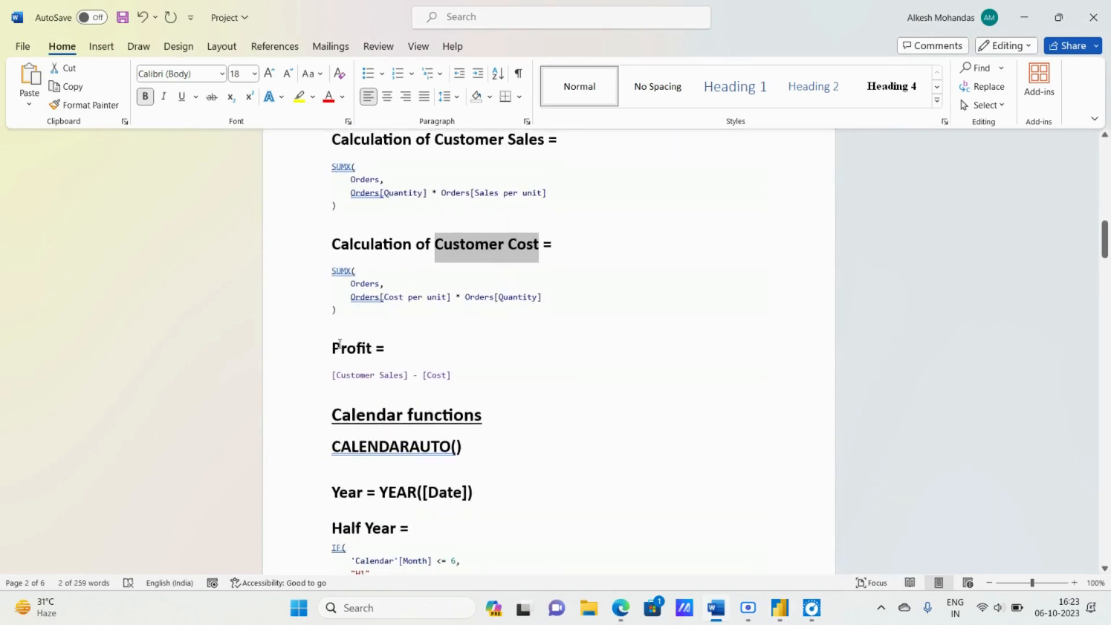
drag(333, 346, 382, 348)
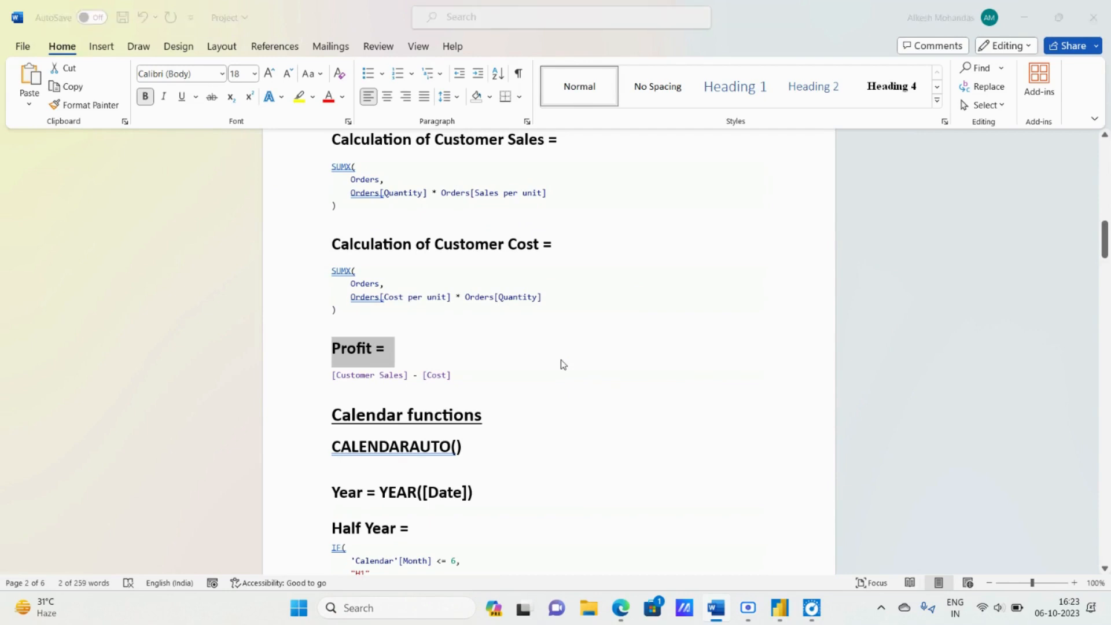
key(alt+Tab)
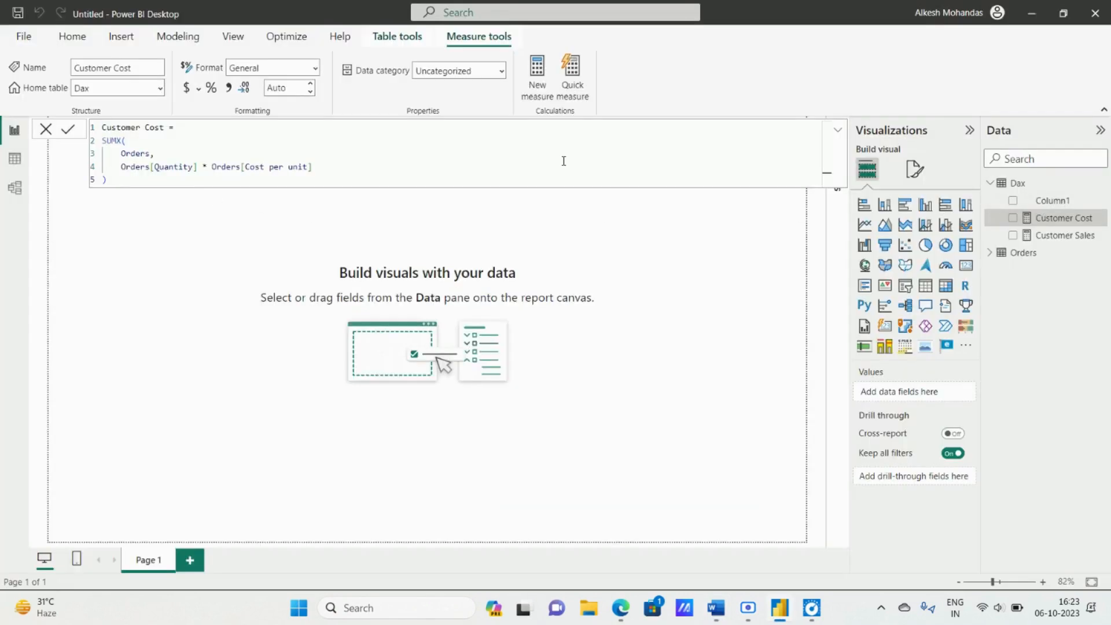
click(541, 91)
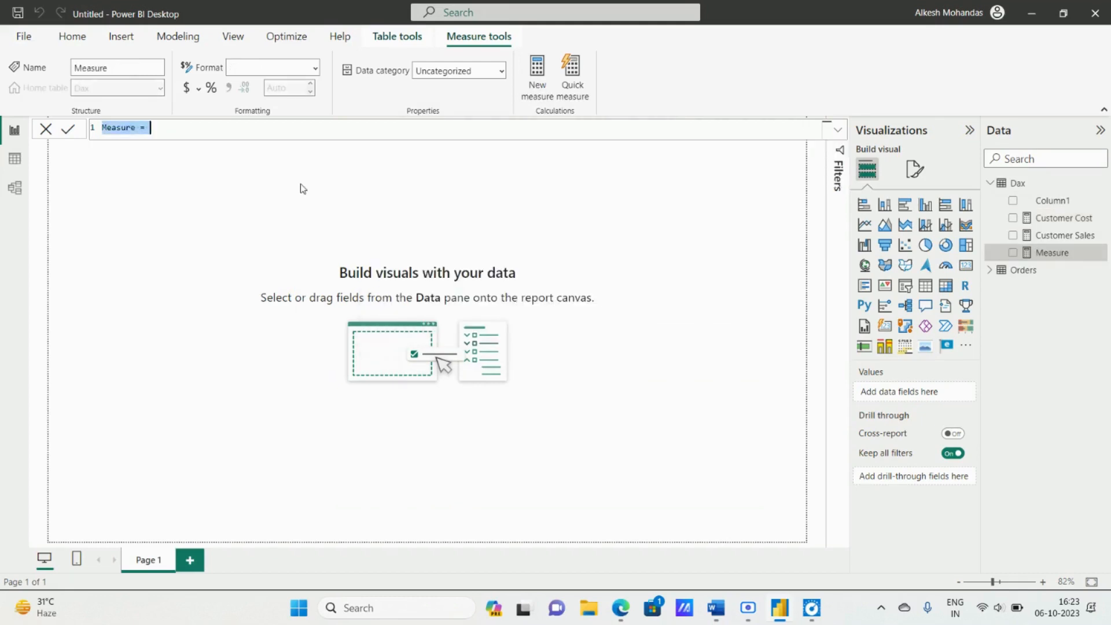
text(Profit =)
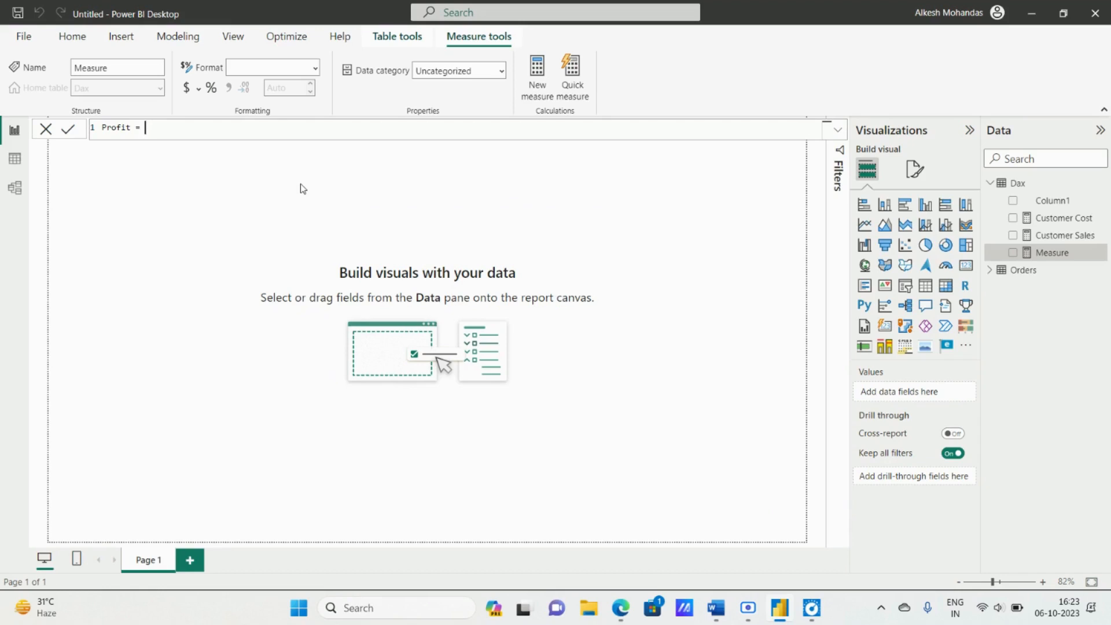
Complete the Profit measure as [Customer Sales] - [Customer Cost], checking the formula in the Word document, and commit it.
text( [)
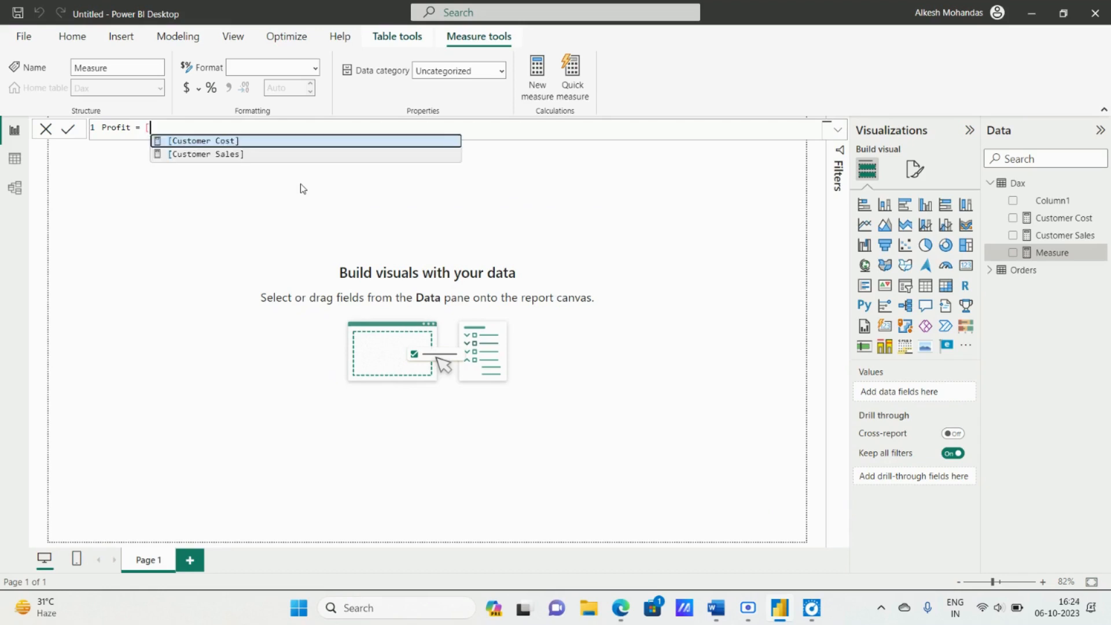
key(Down)
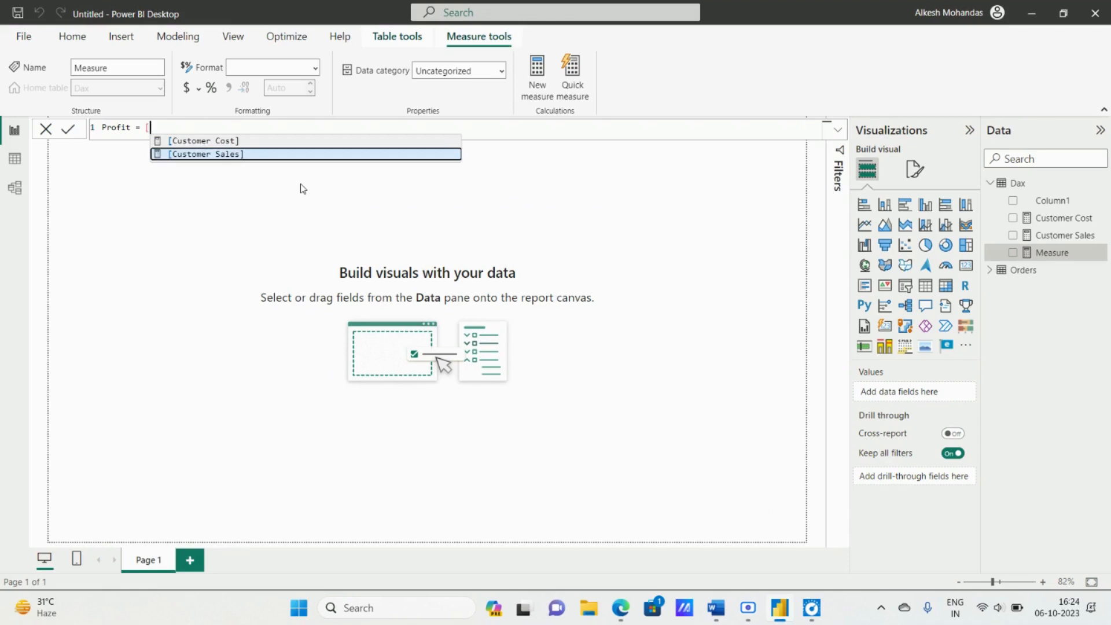
key(Tab)
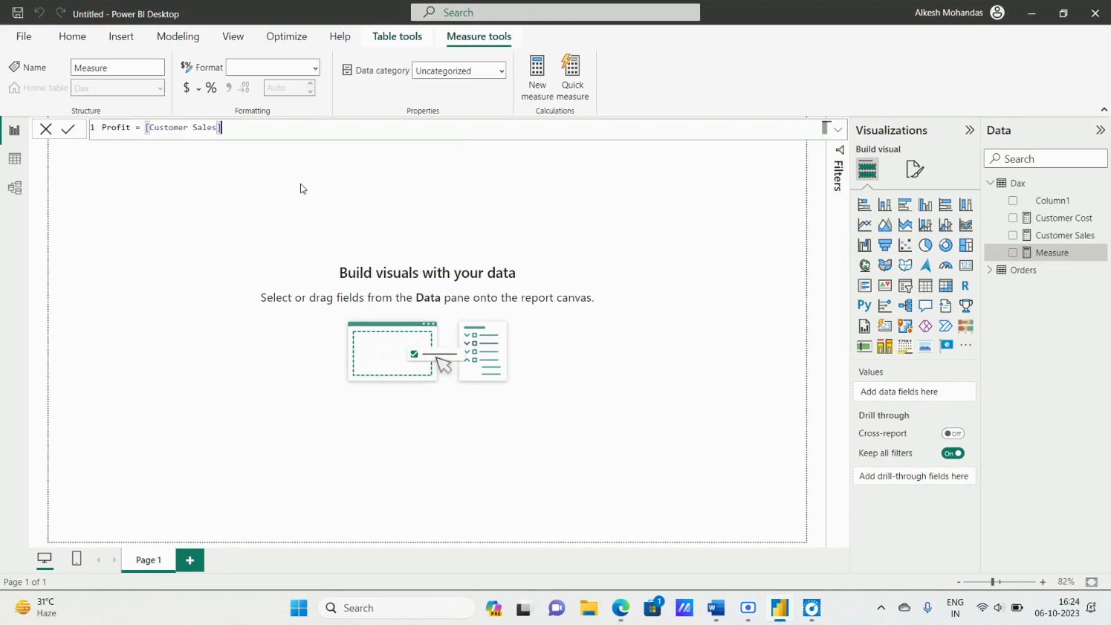
key(alt+Tab)
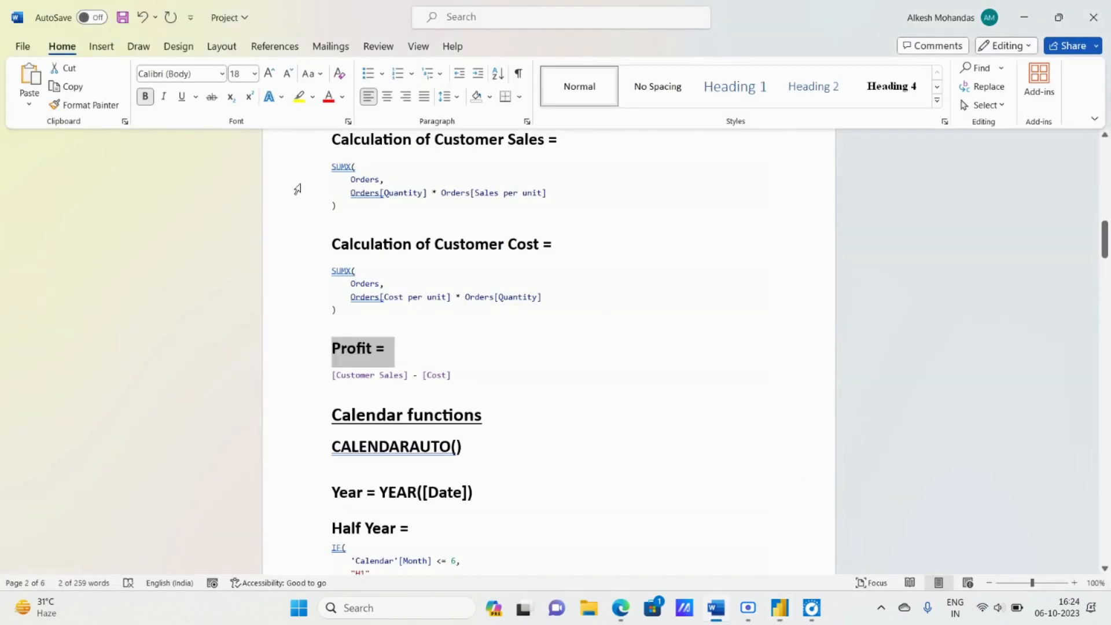
key(alt+Tab)
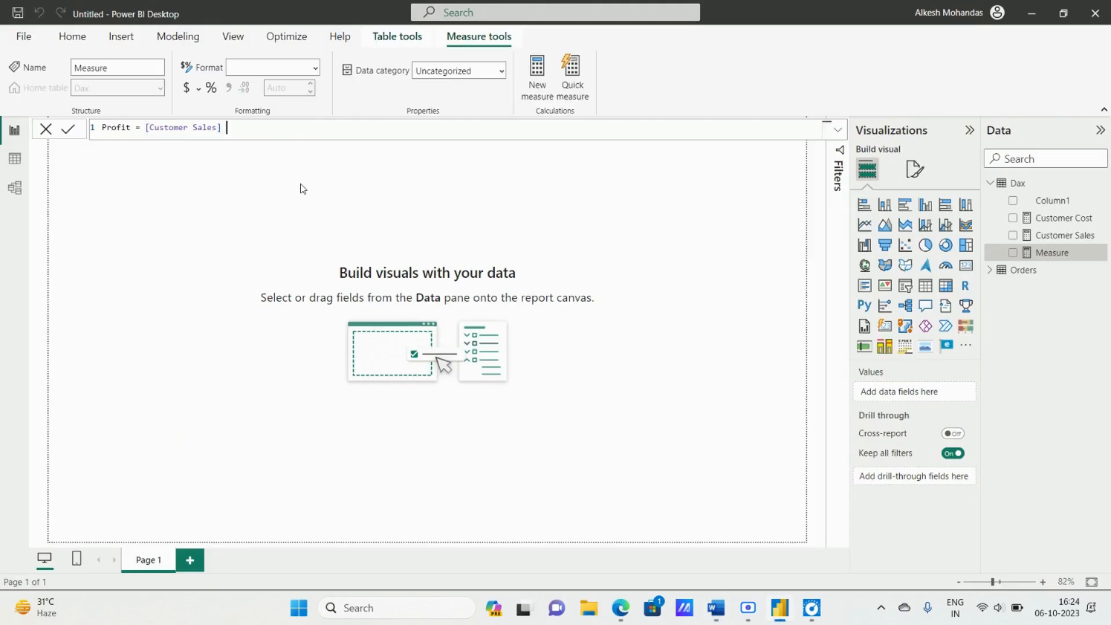
text(- [)
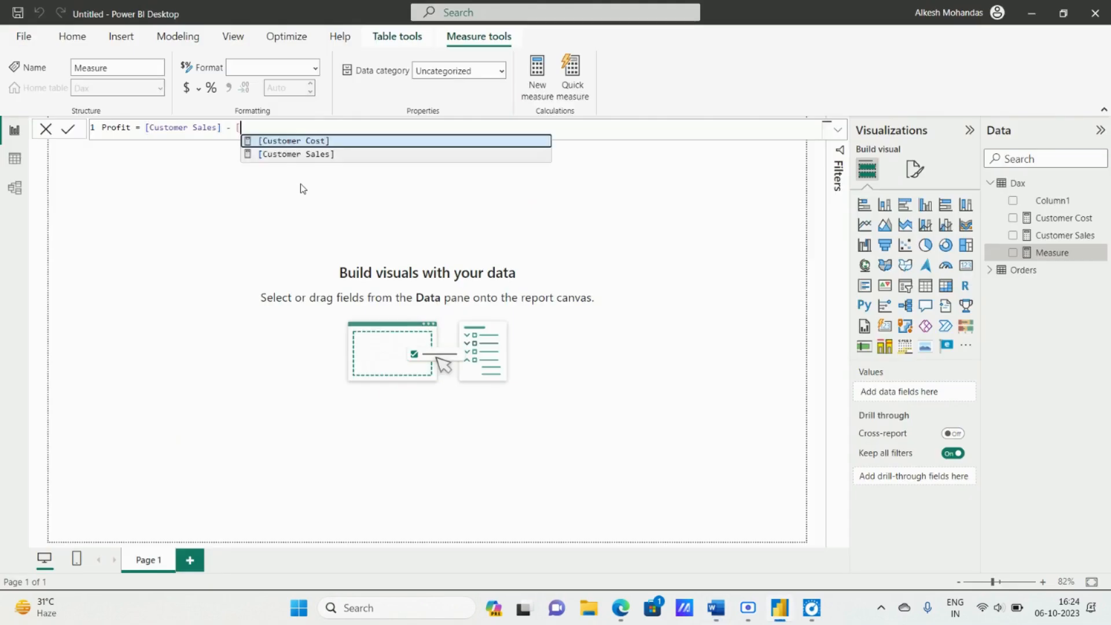
key(Tab)
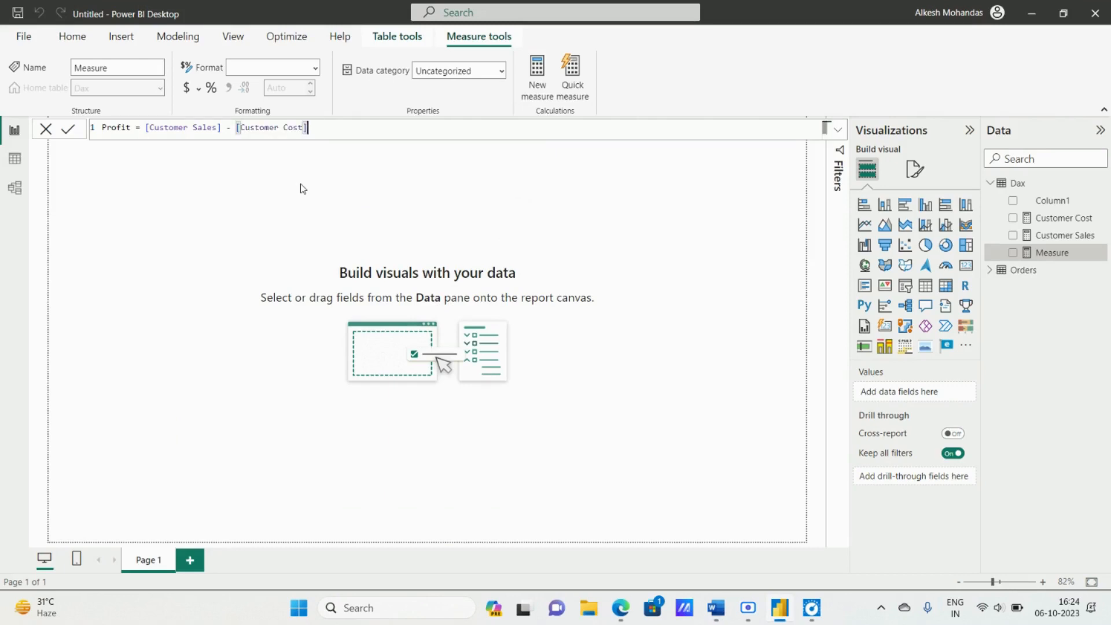
click(71, 130)
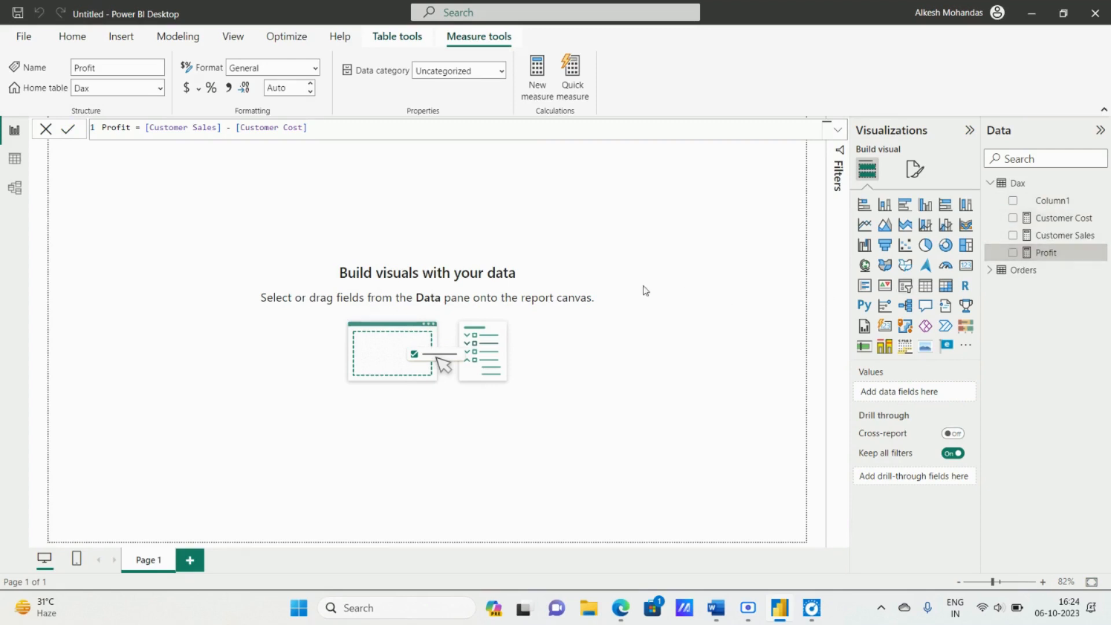
Check the Basic Dax Function heading in Word, and set the Customer Cost measure's display folder to Basic in Power BI's model view.
key(alt+Tab)
scroll(494, 297, up, 2)
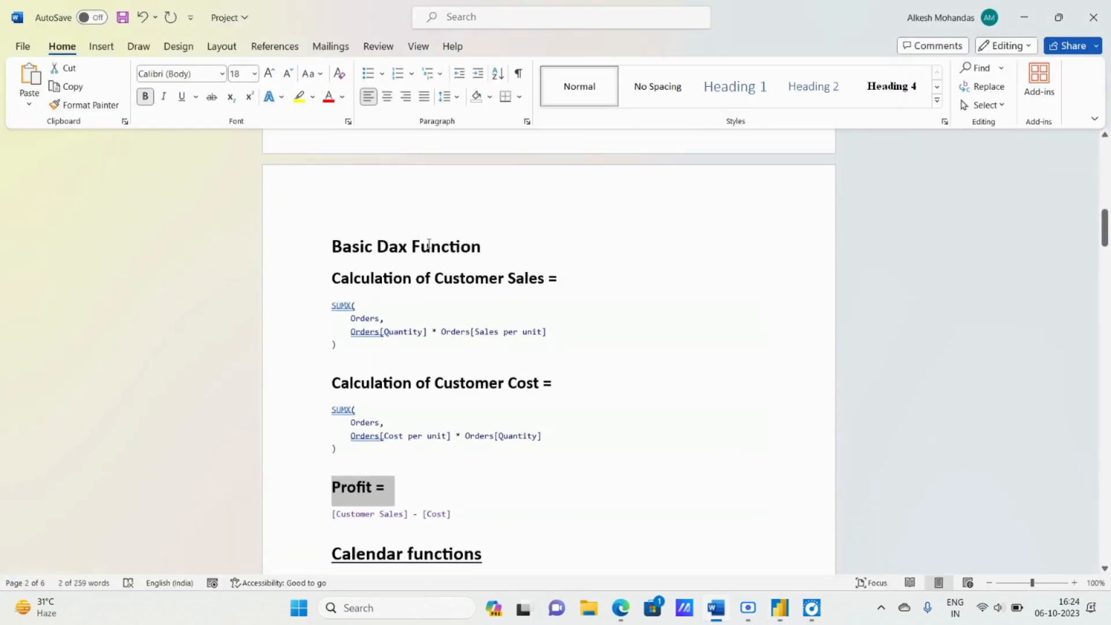
key(alt+Tab)
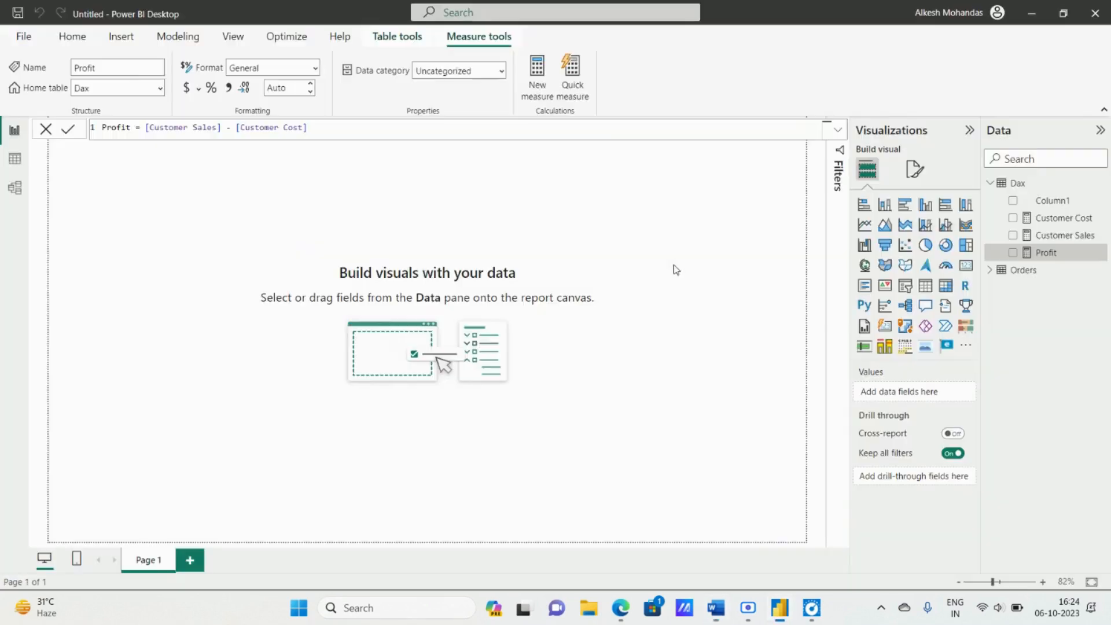
click(15, 189)
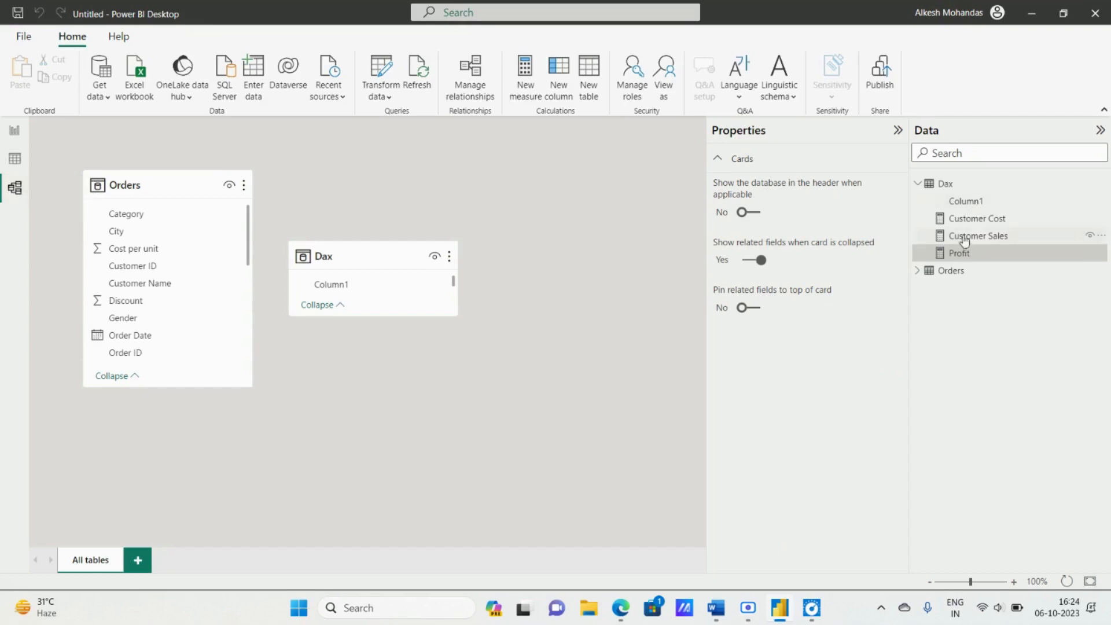
click(975, 220)
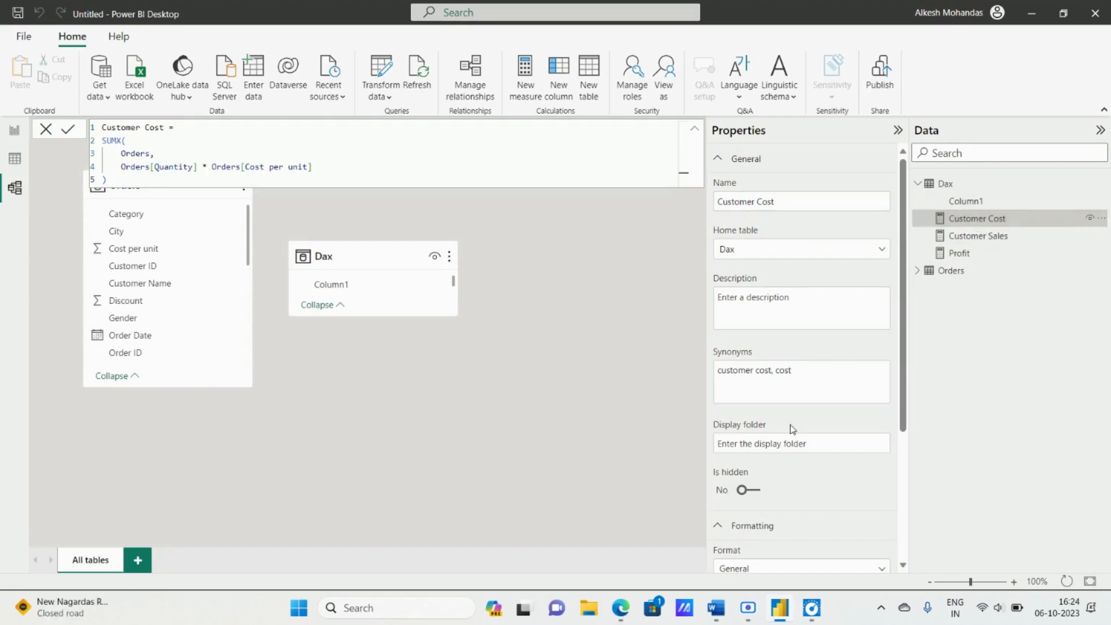
click(768, 443)
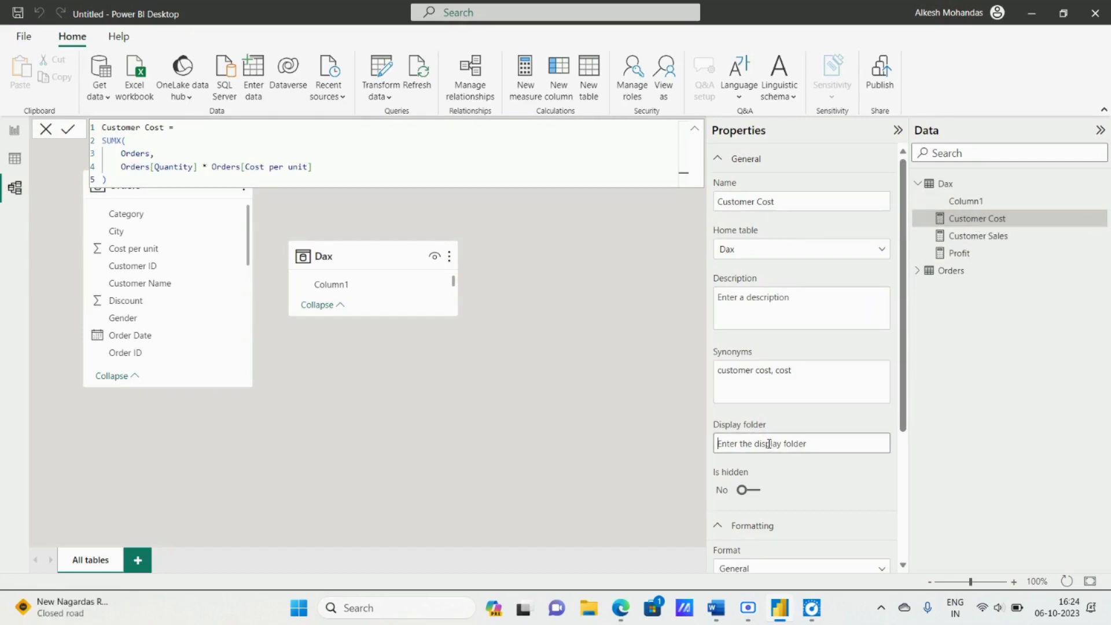
text(Basic)
click(831, 475)
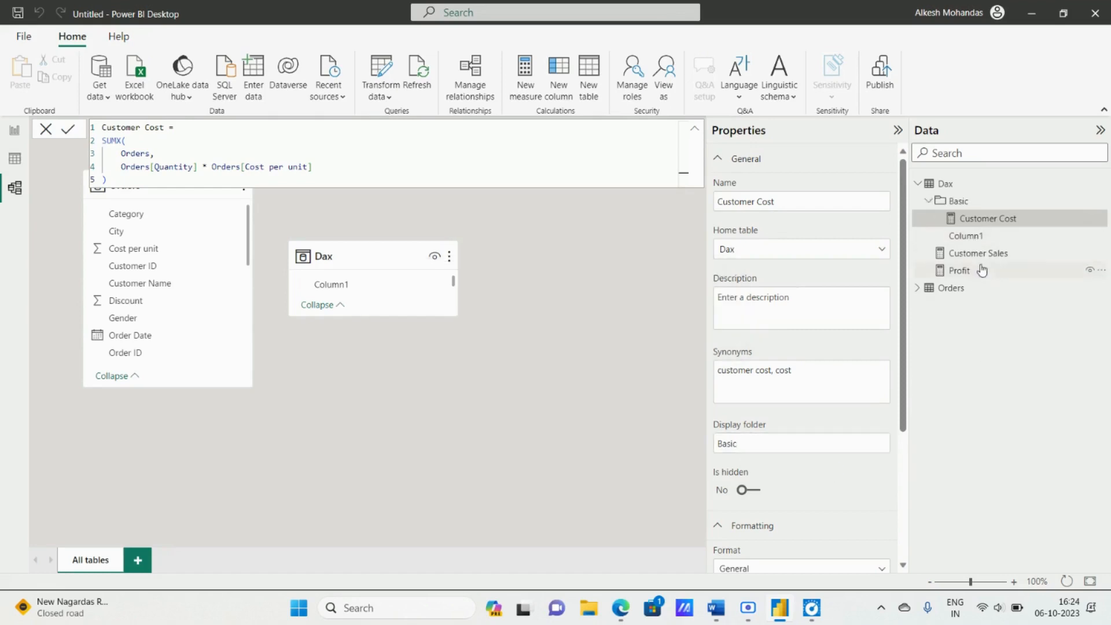
Set the display folder of the Customer Sales measure to Basic.
click(975, 255)
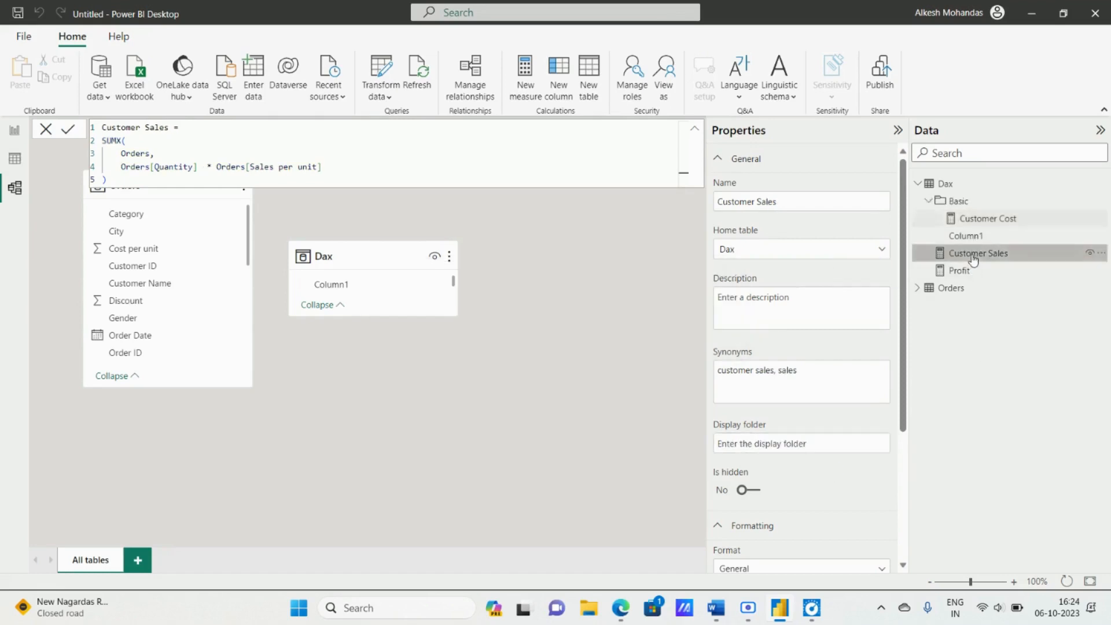
click(775, 444)
text(Basic)
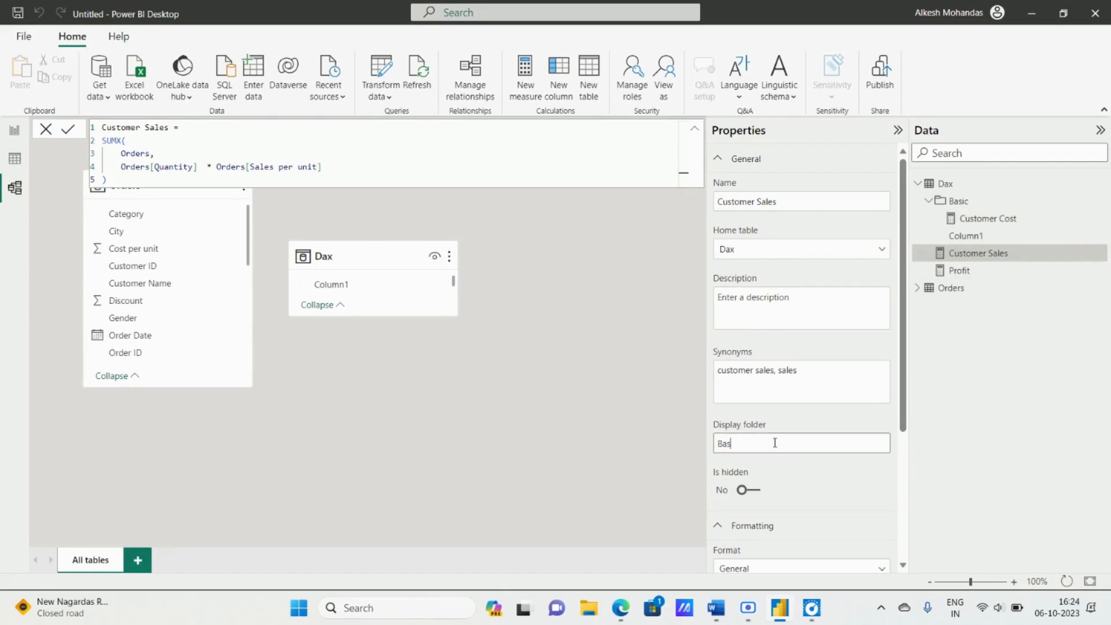
click(832, 473)
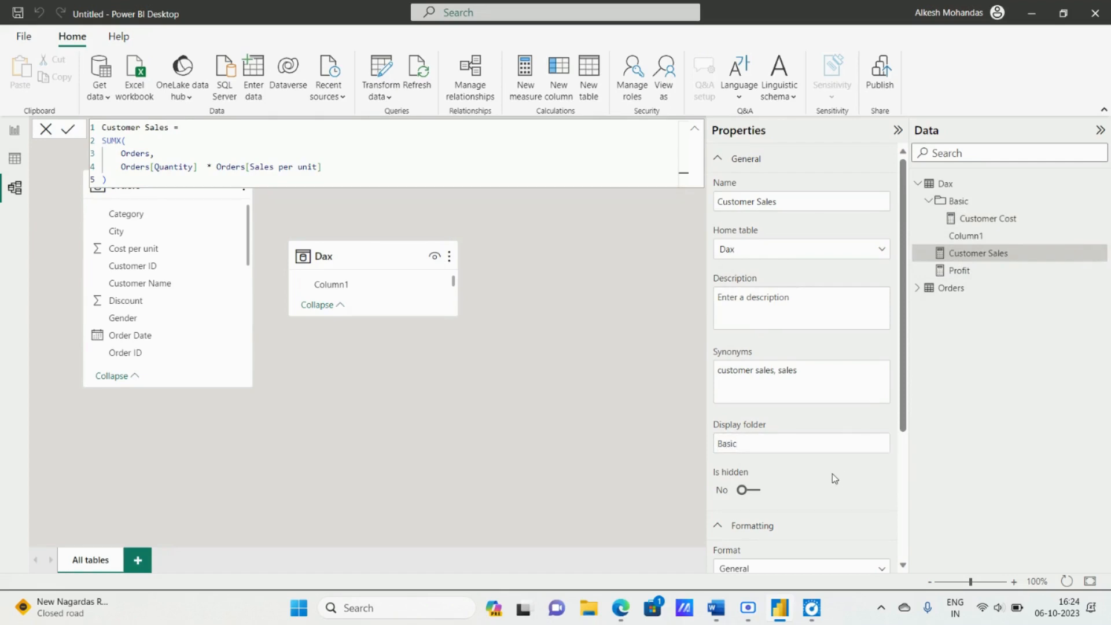
Set the display folder of the Profit measure to Basic and collapse the Basic folder in the Dax table.
click(960, 276)
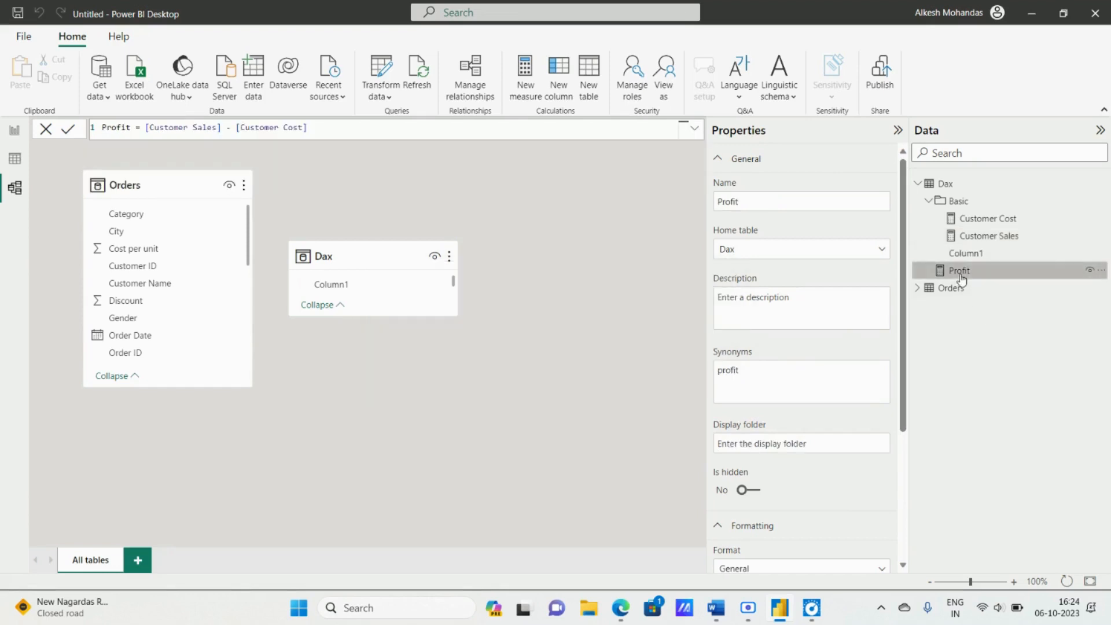
click(831, 440)
text(Basic)
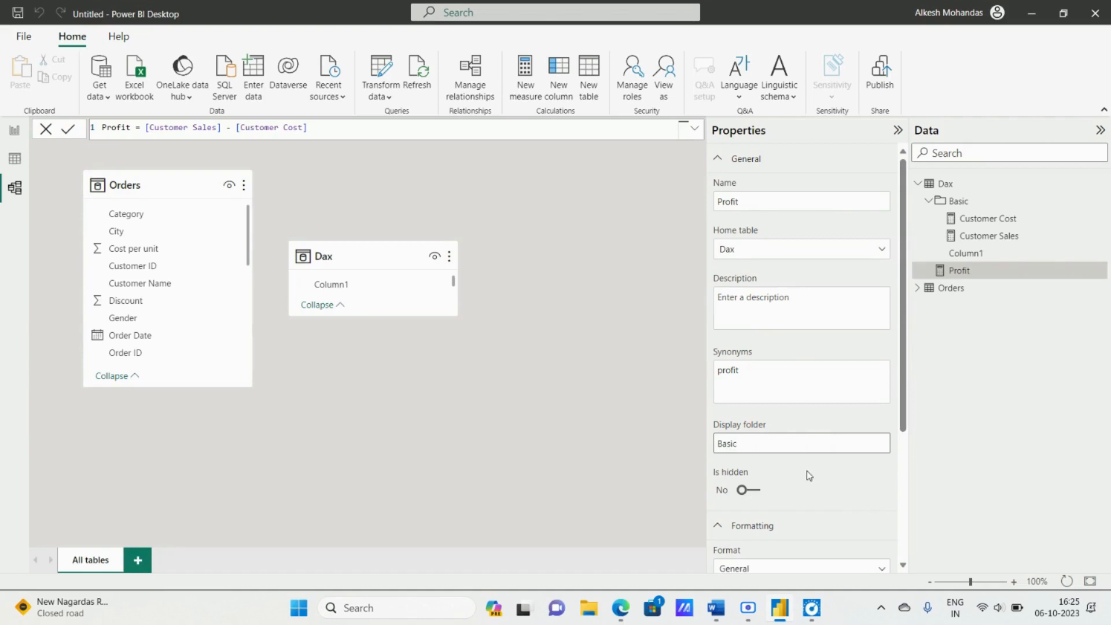
click(826, 477)
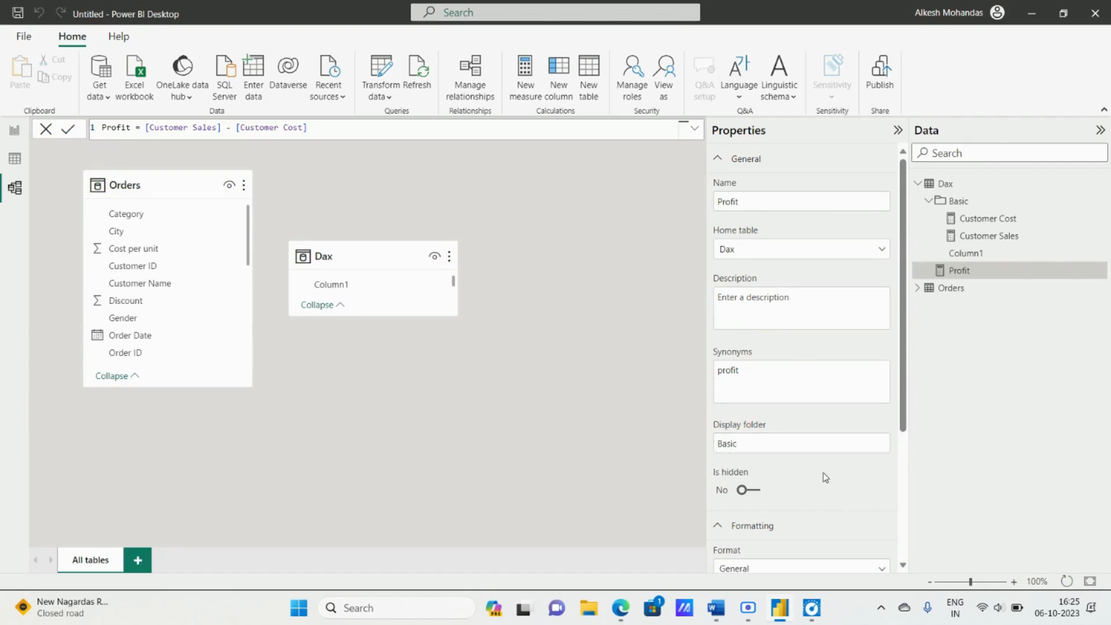
click(931, 201)
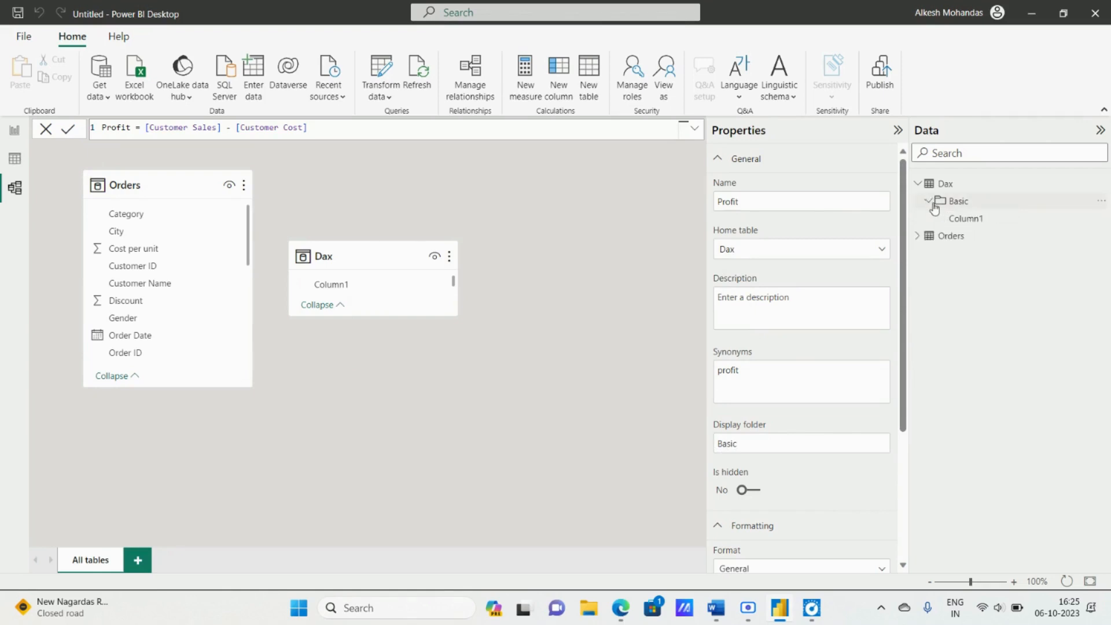
click(932, 203)
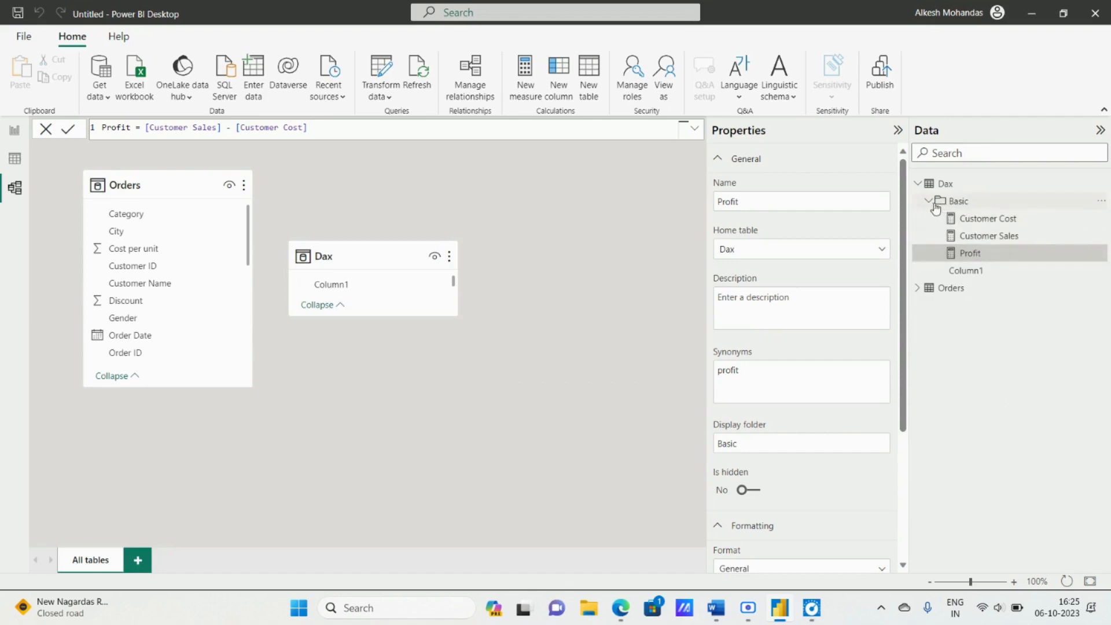
click(931, 203)
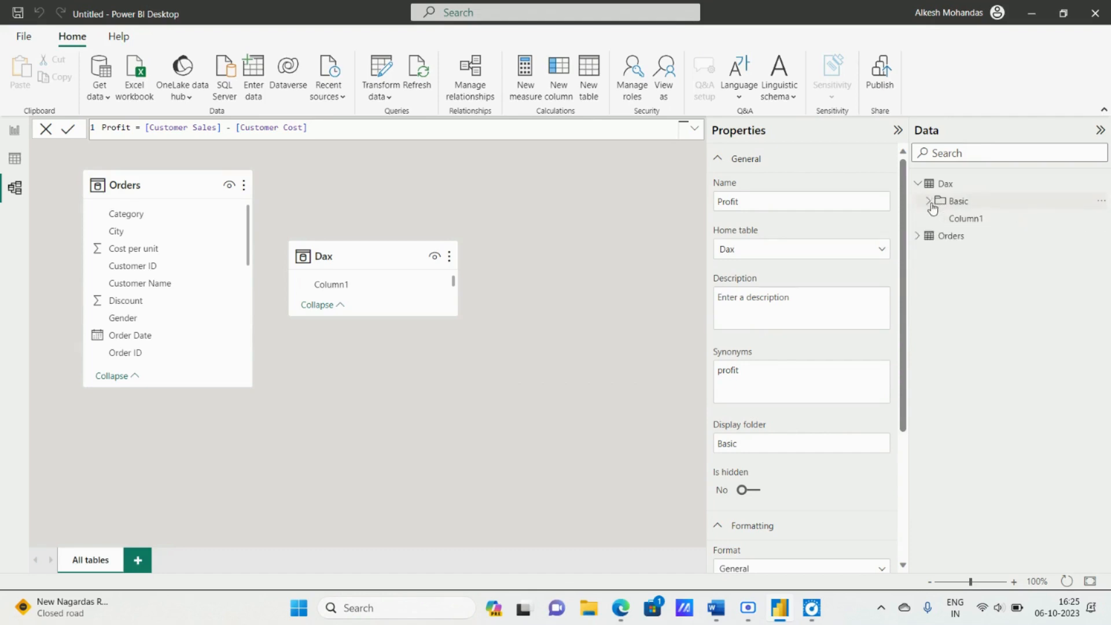
Return to the report view and review the Calendar functions section of the Word document.
click(14, 131)
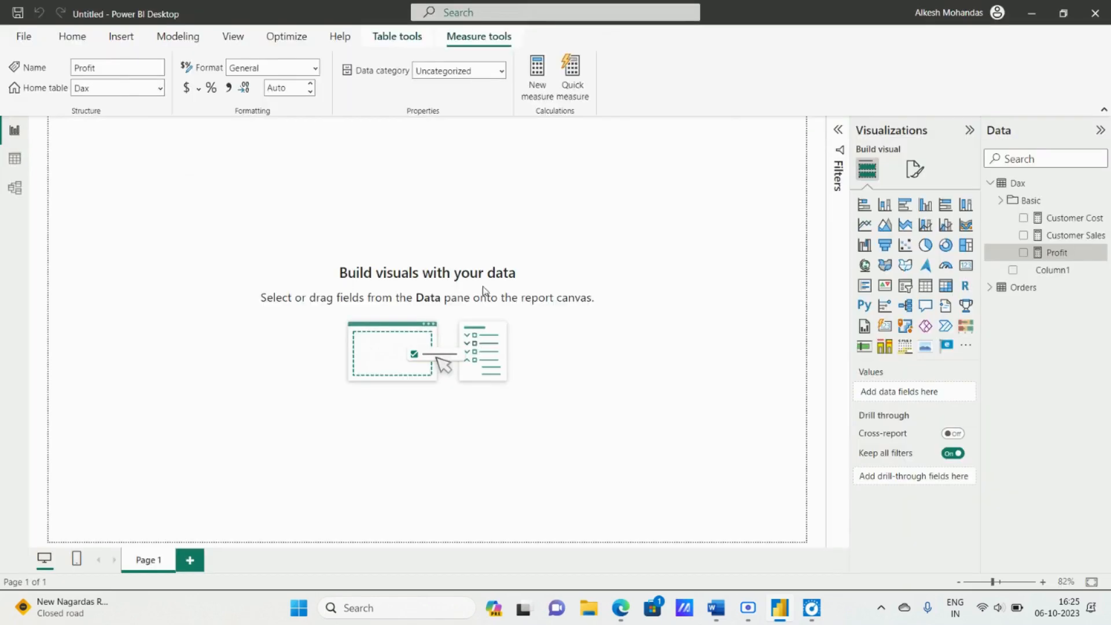
key(alt+Tab)
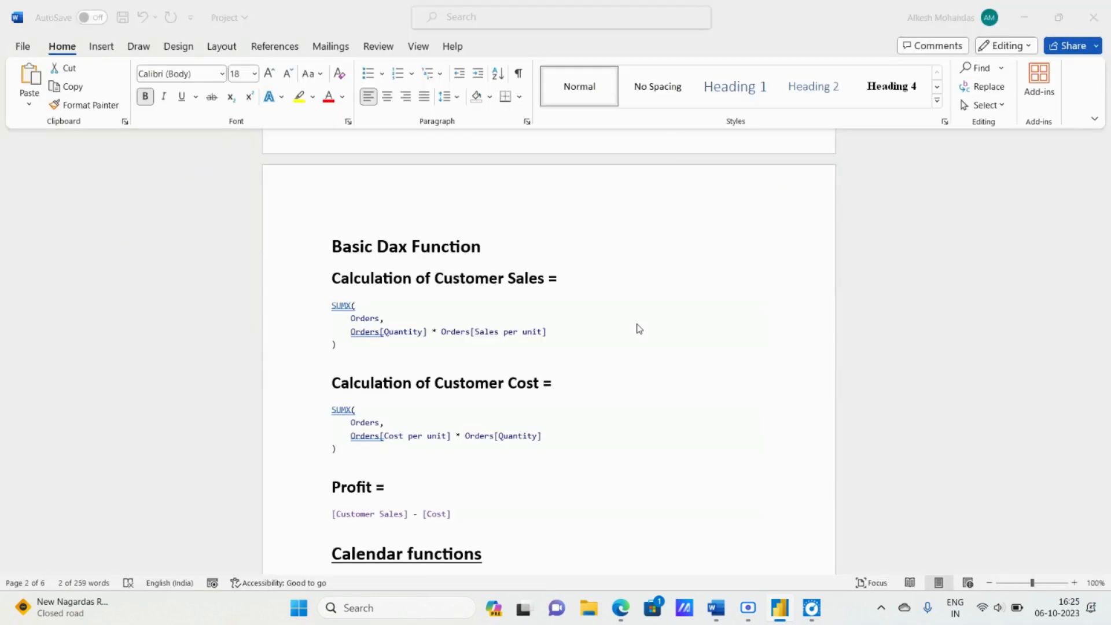
scroll(620, 351, down, 5)
scroll(619, 355, down, 3)
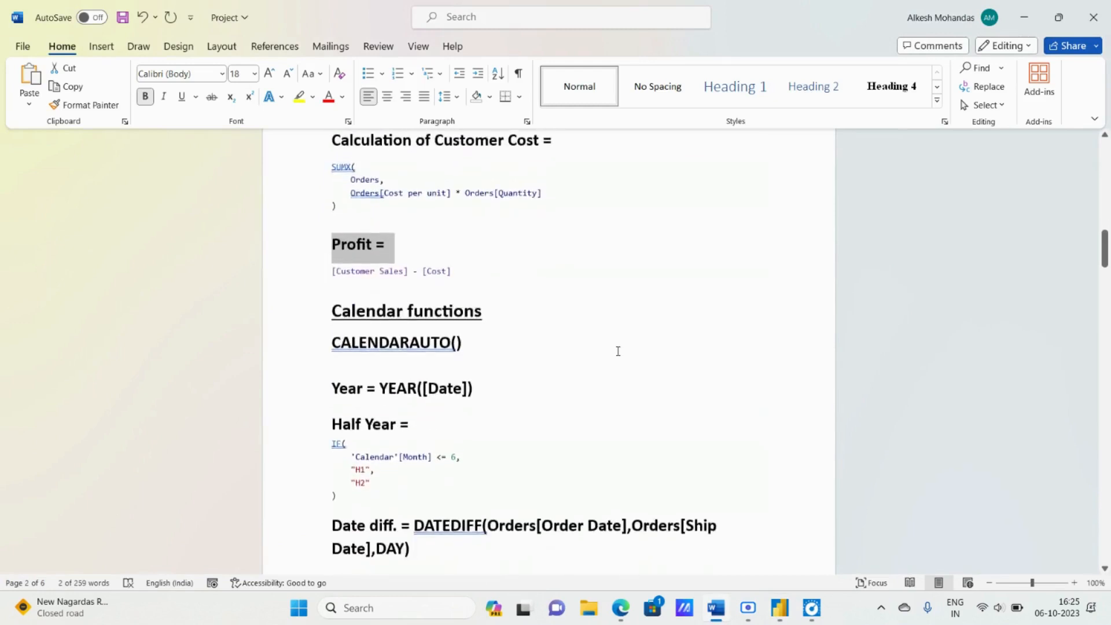
scroll(616, 351, up, 1)
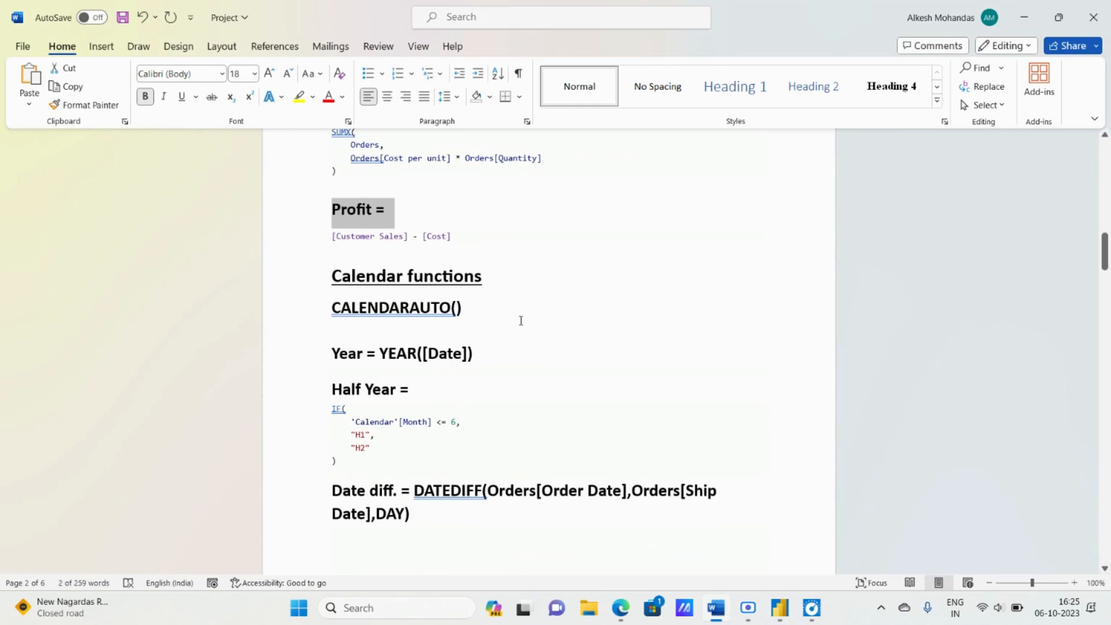
Switch to Power BI and create a calculated table with the formula Date = CALENDARAUTO().
key(alt+Tab)
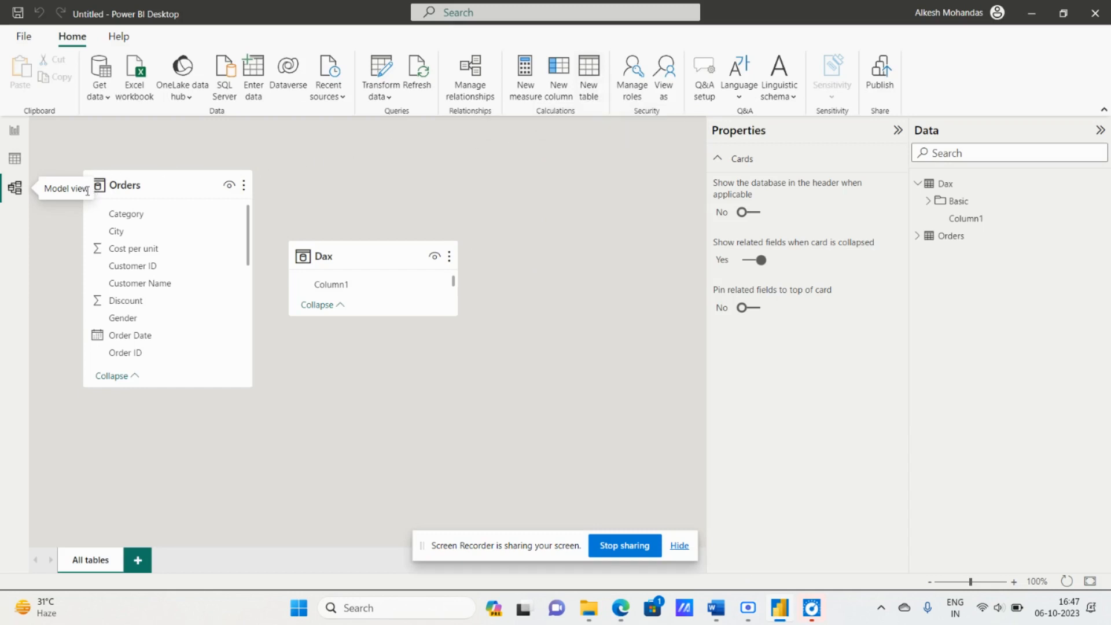
click(596, 85)
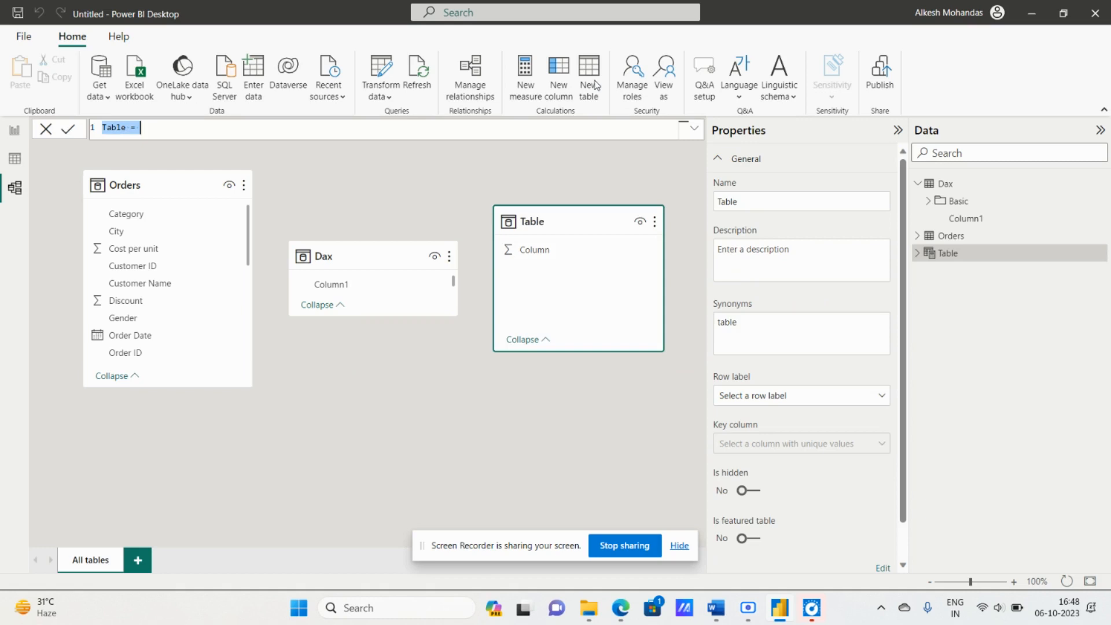
text(Date =)
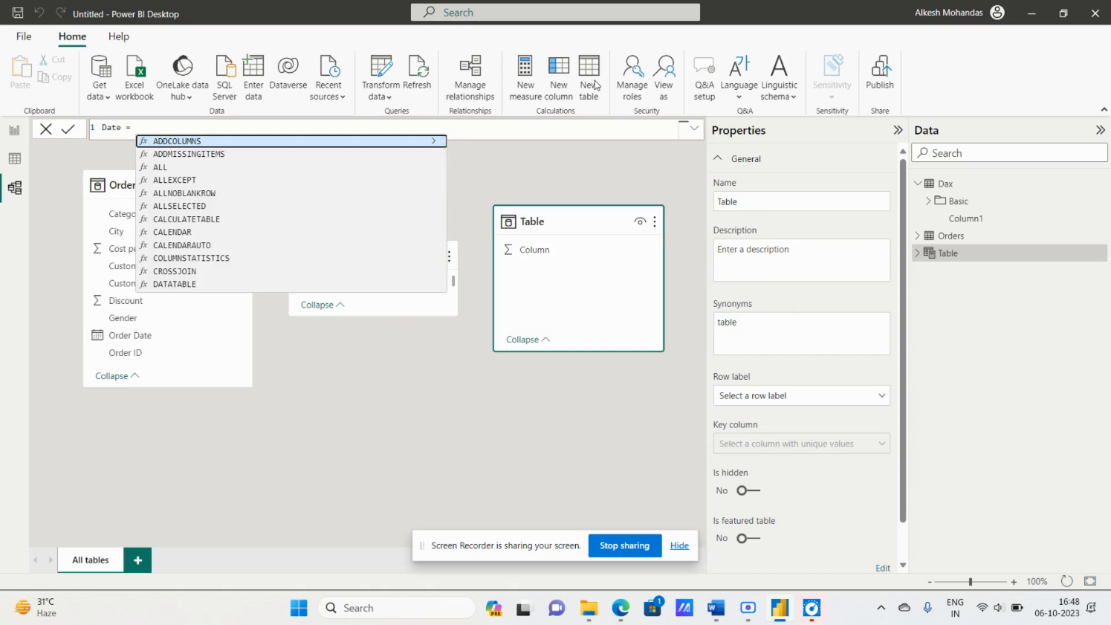
text( Cal)
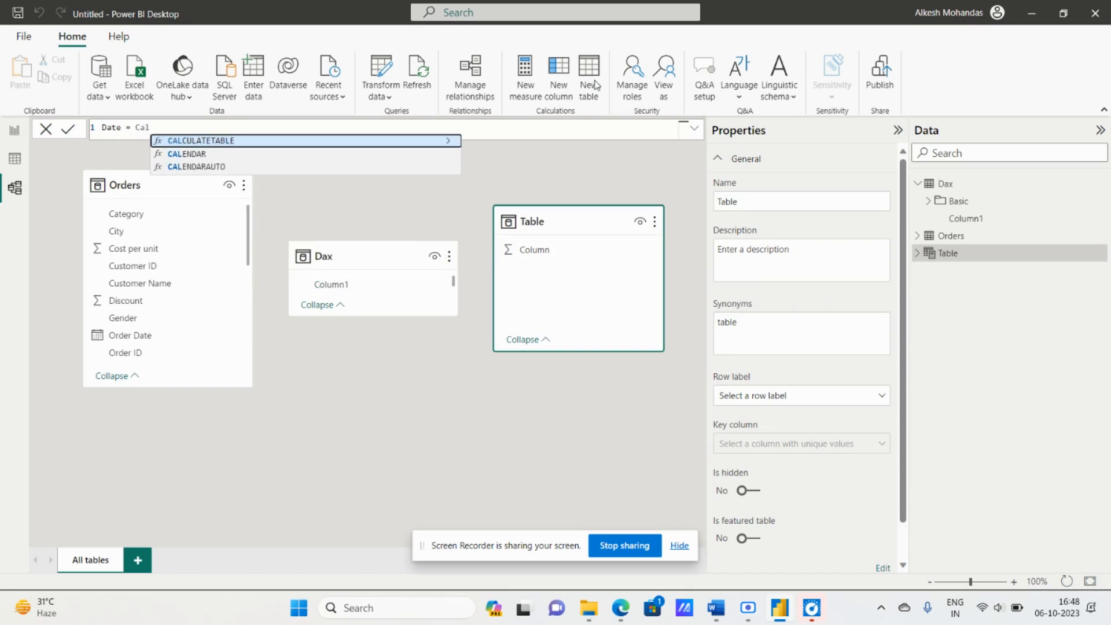
key(Down)
key(Down)
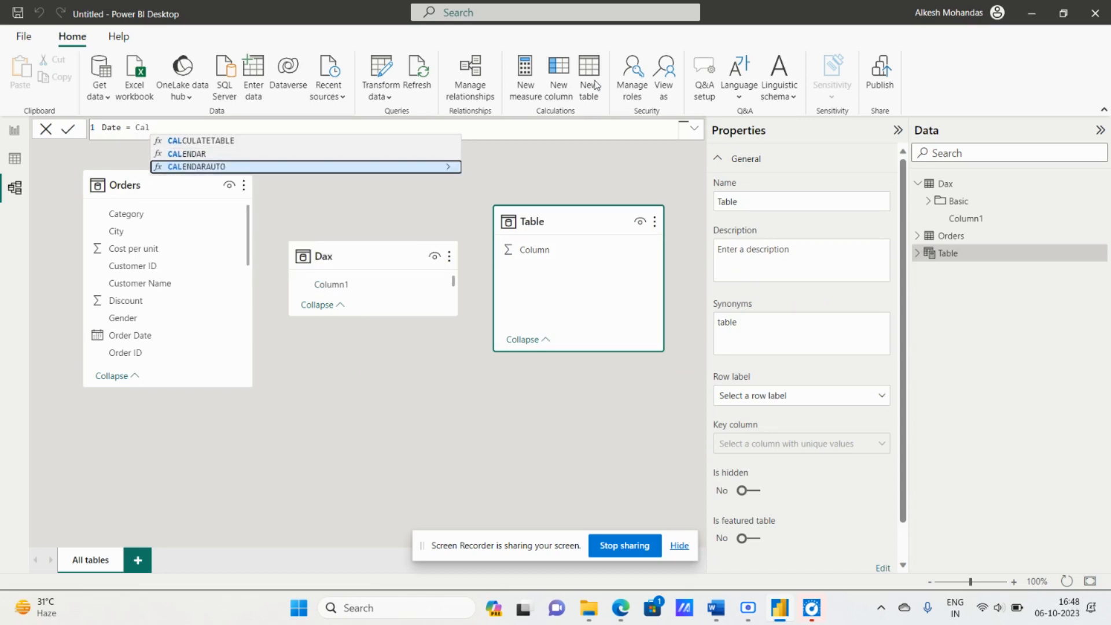
key(Tab)
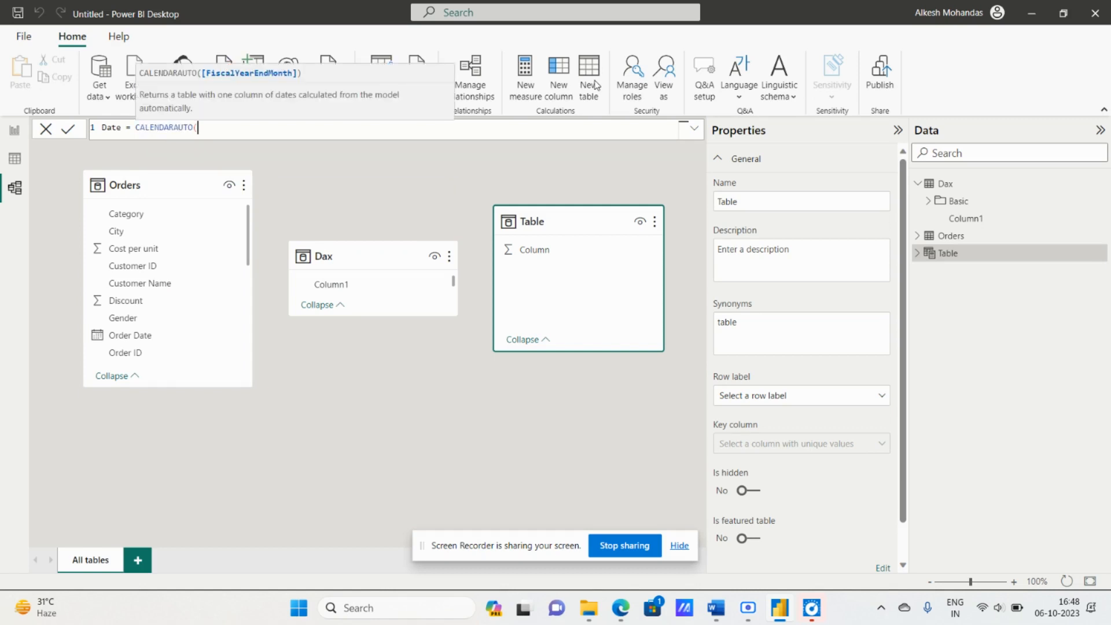
text())
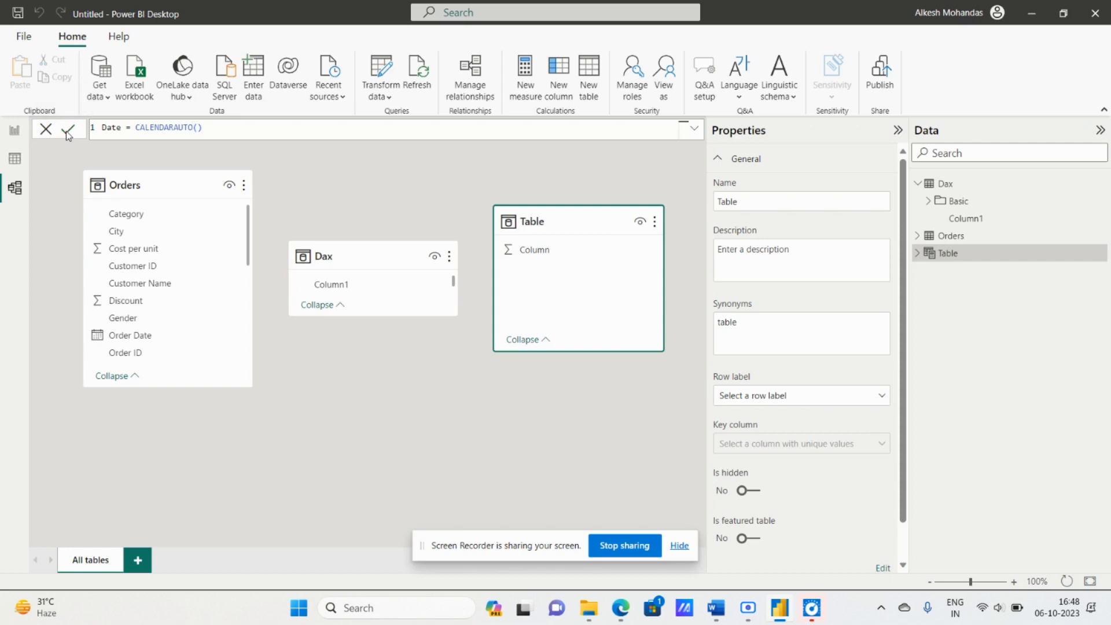
click(66, 130)
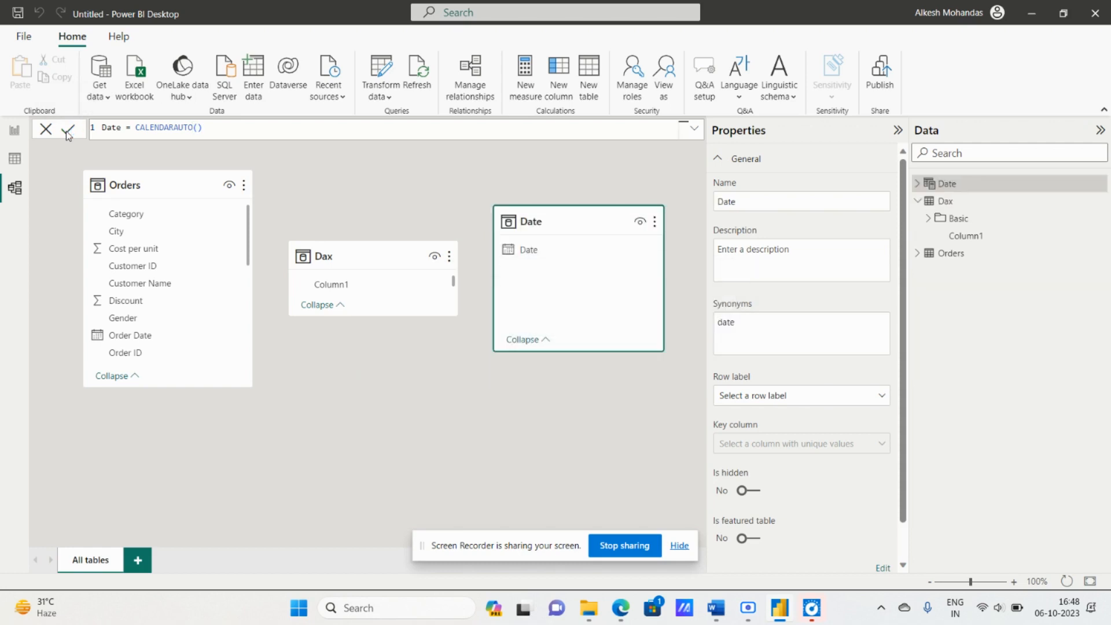
Show the Date table's rows in the table view and expand the Date column in the field list.
click(918, 201)
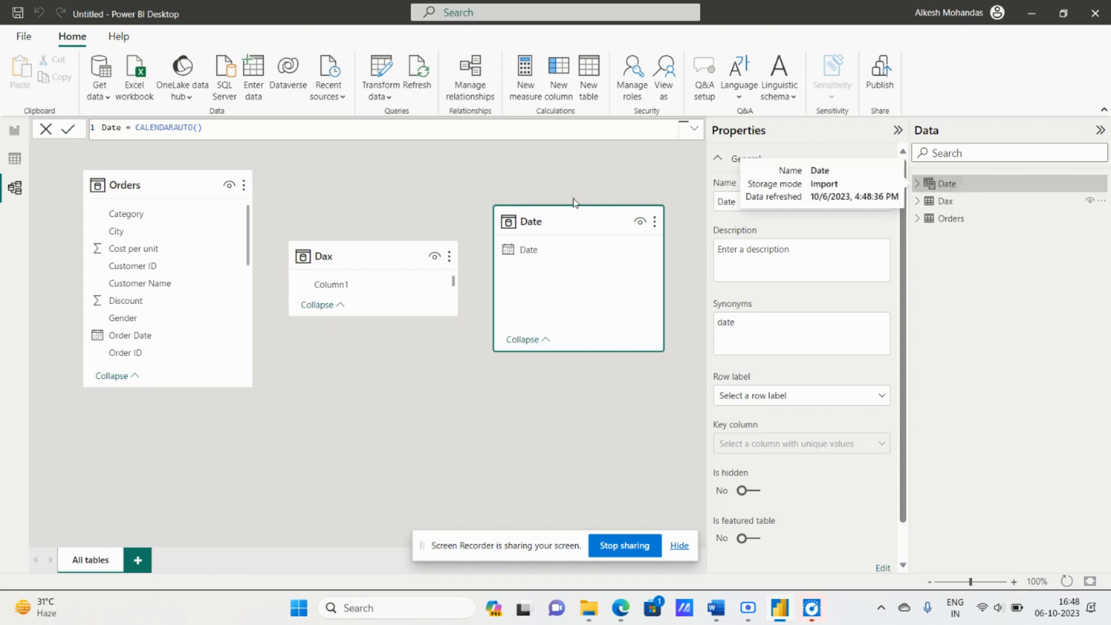
click(15, 159)
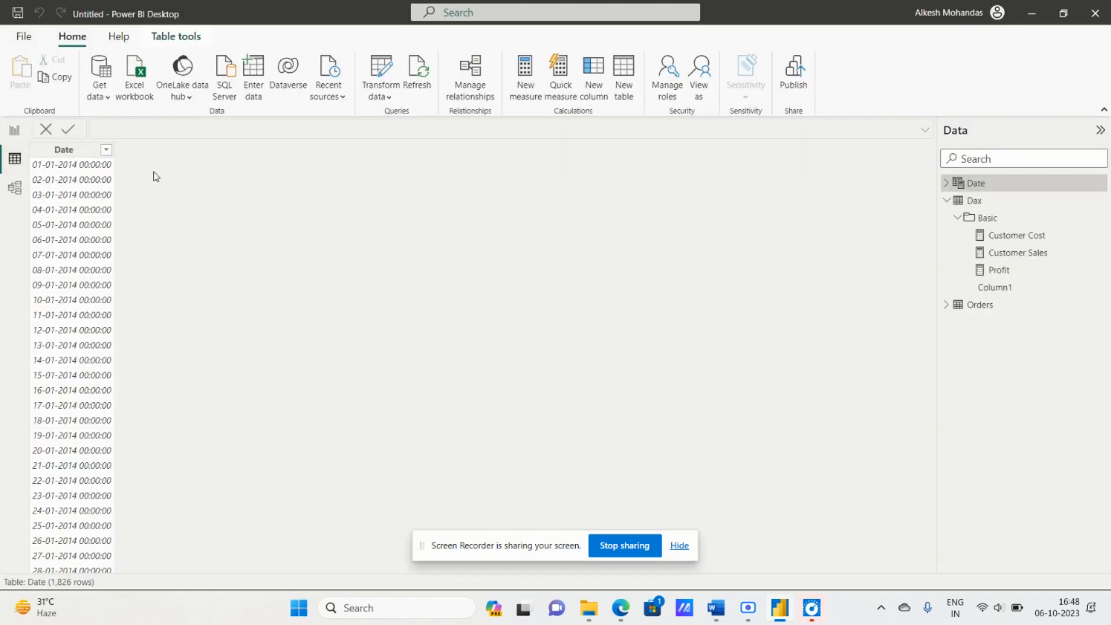
click(67, 151)
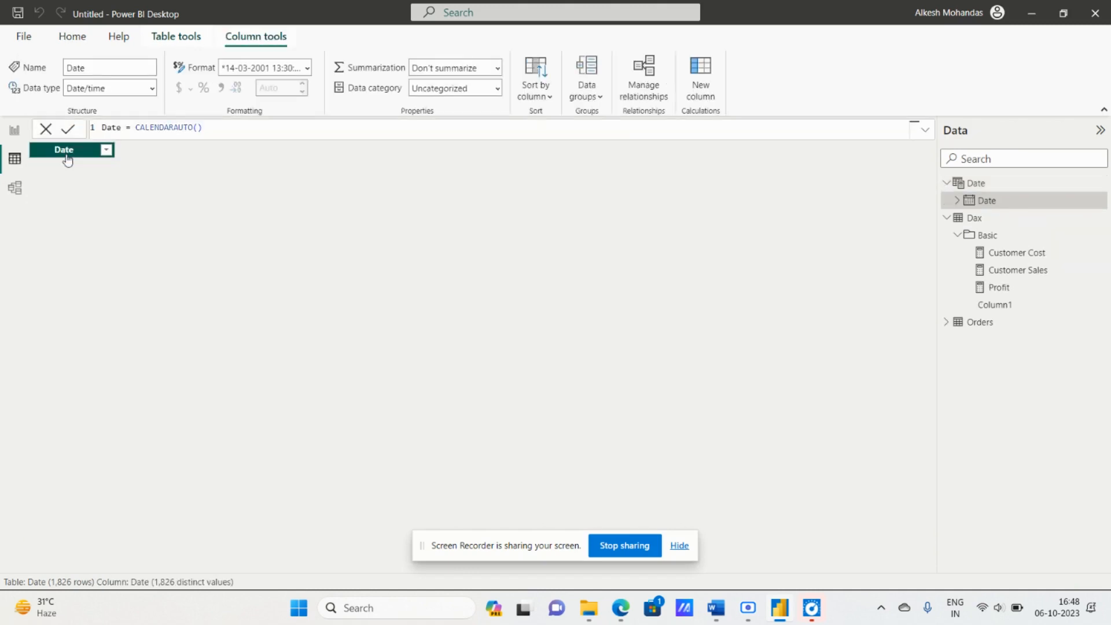
click(958, 201)
click(984, 219)
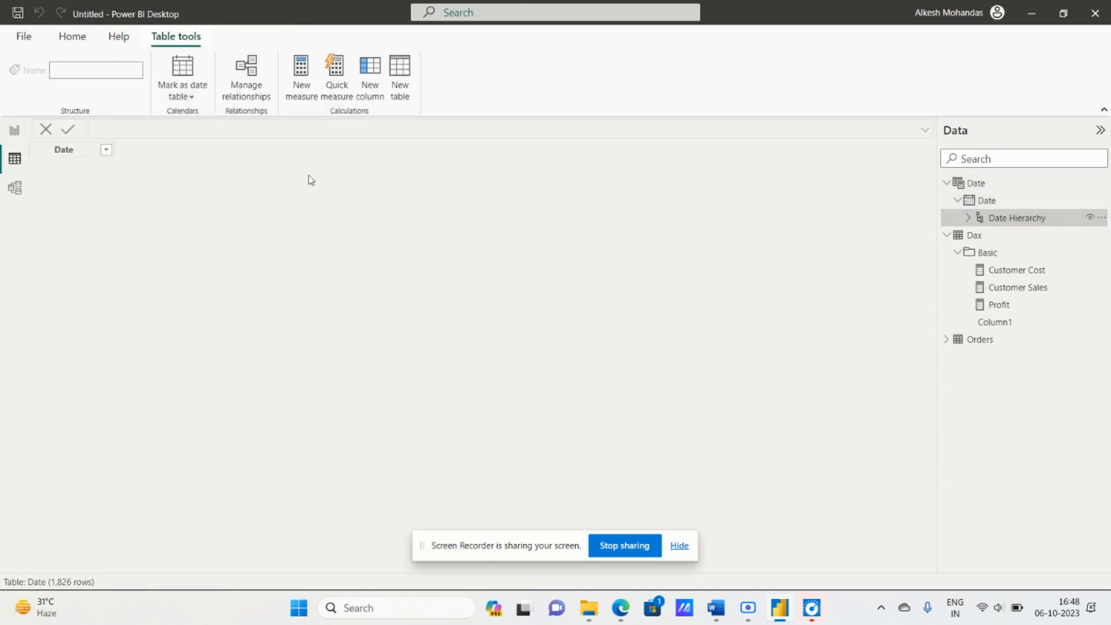
Expand the Date Hierarchy of the Date column to view its levels.
click(22, 128)
click(15, 158)
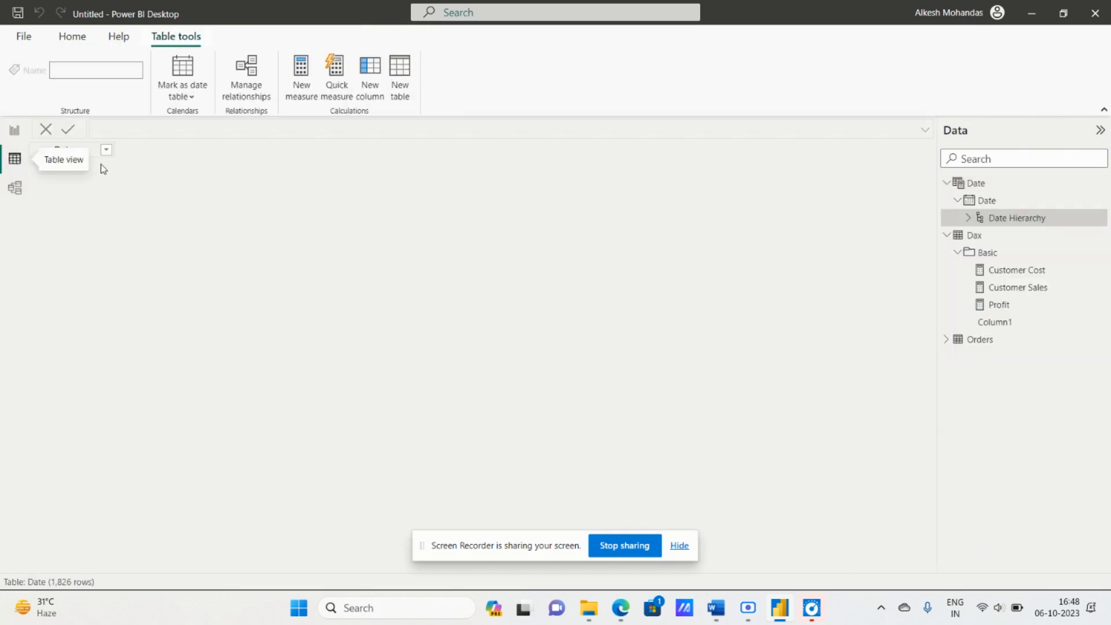
click(88, 152)
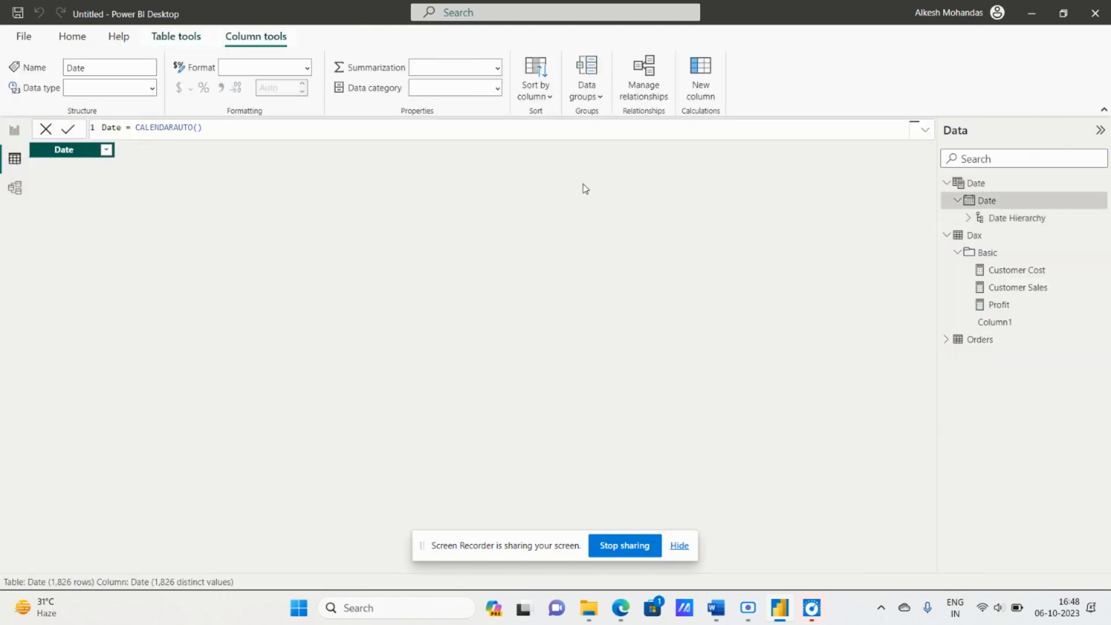
click(986, 223)
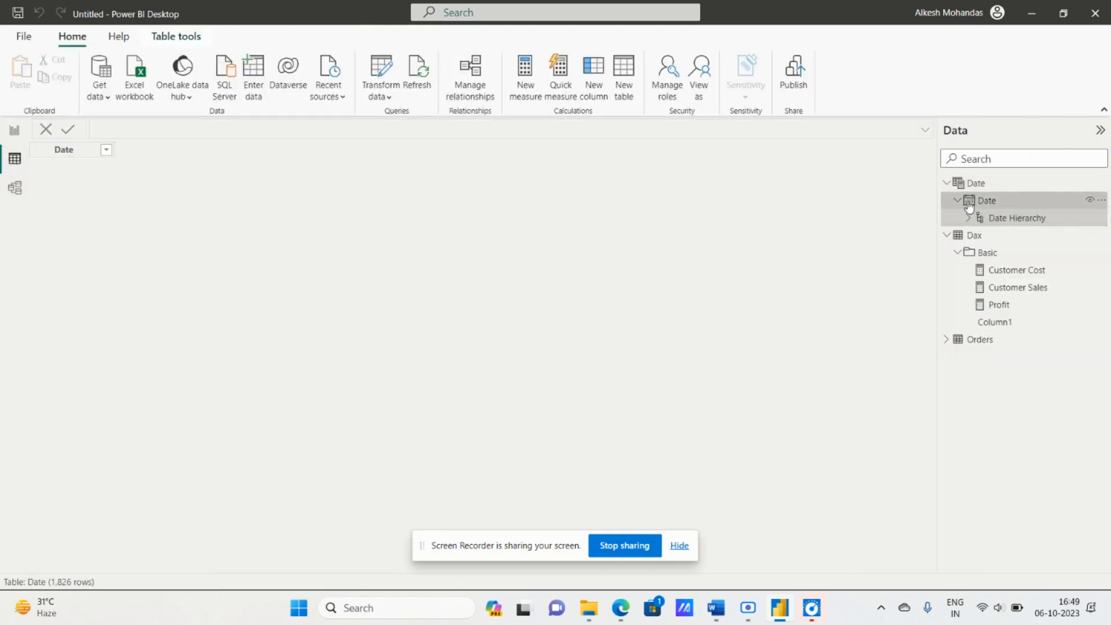
click(969, 204)
click(969, 218)
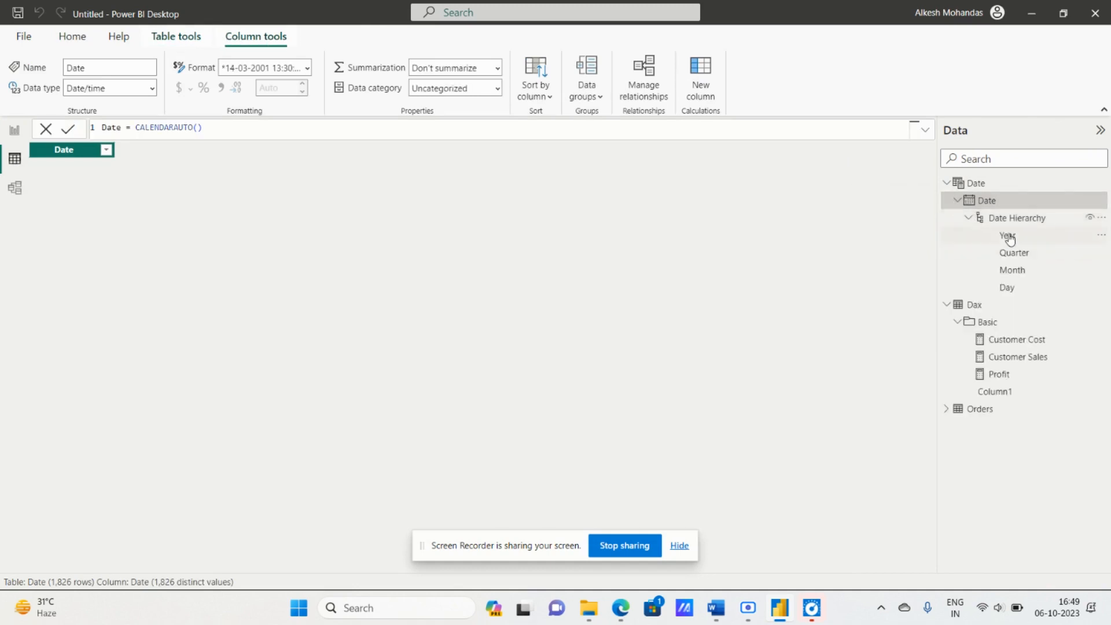
click(1010, 239)
Format the Date column as *14-03-2001 (Short Date).
click(71, 150)
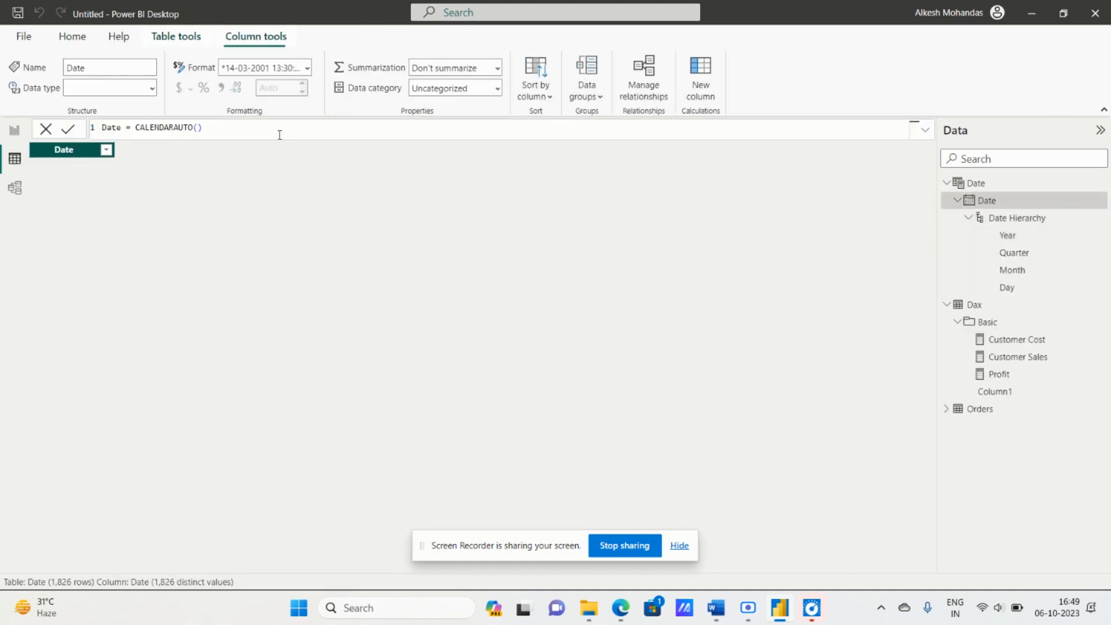
click(307, 69)
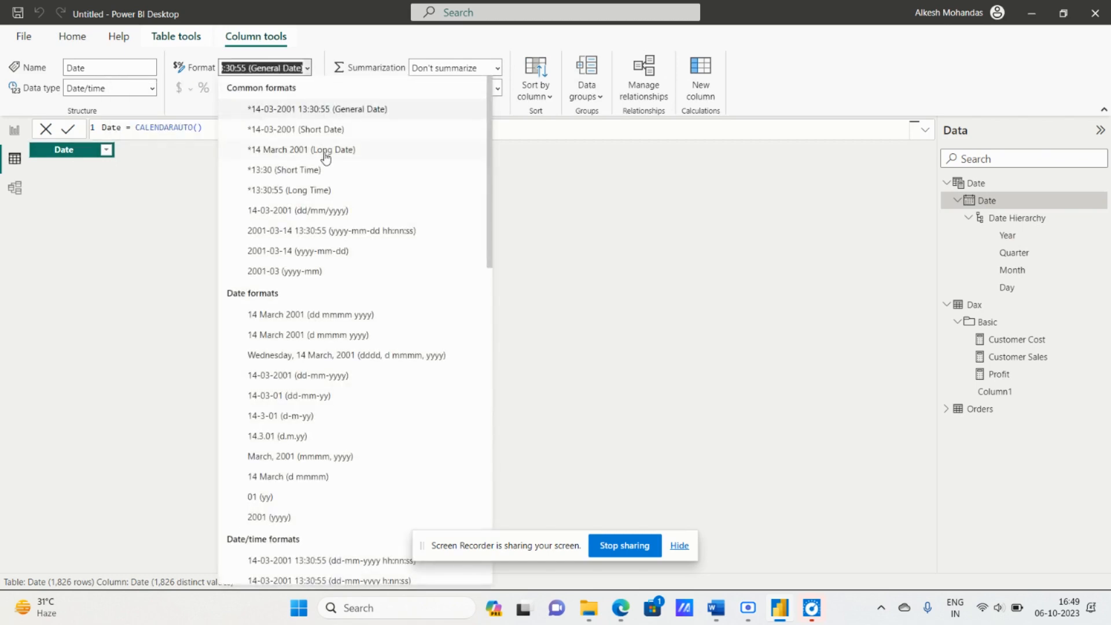
click(295, 131)
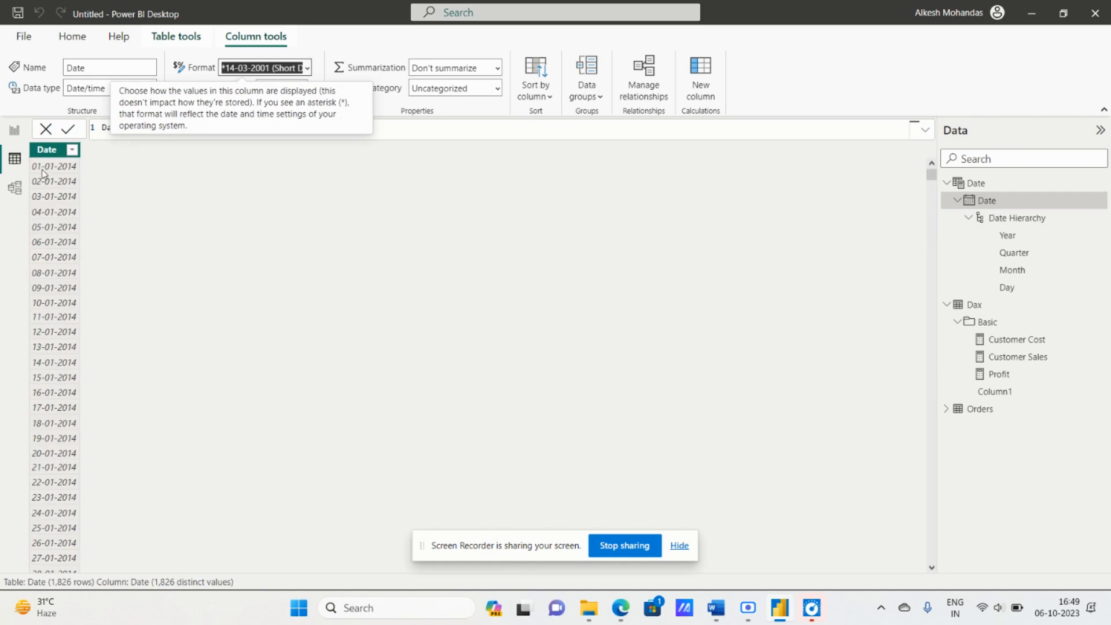
click(306, 70)
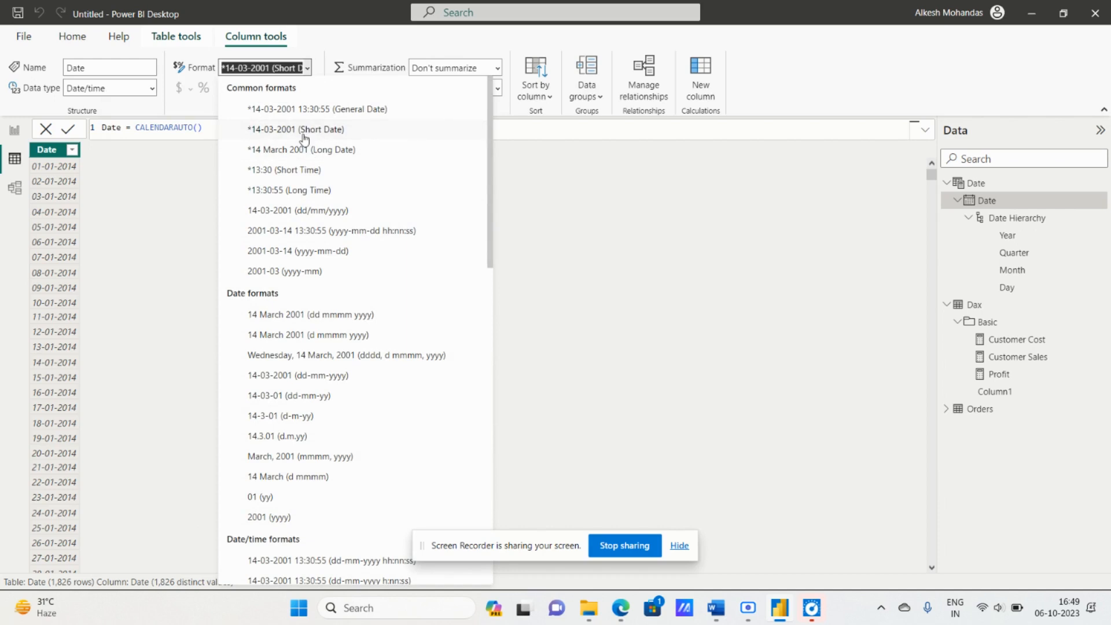
click(150, 181)
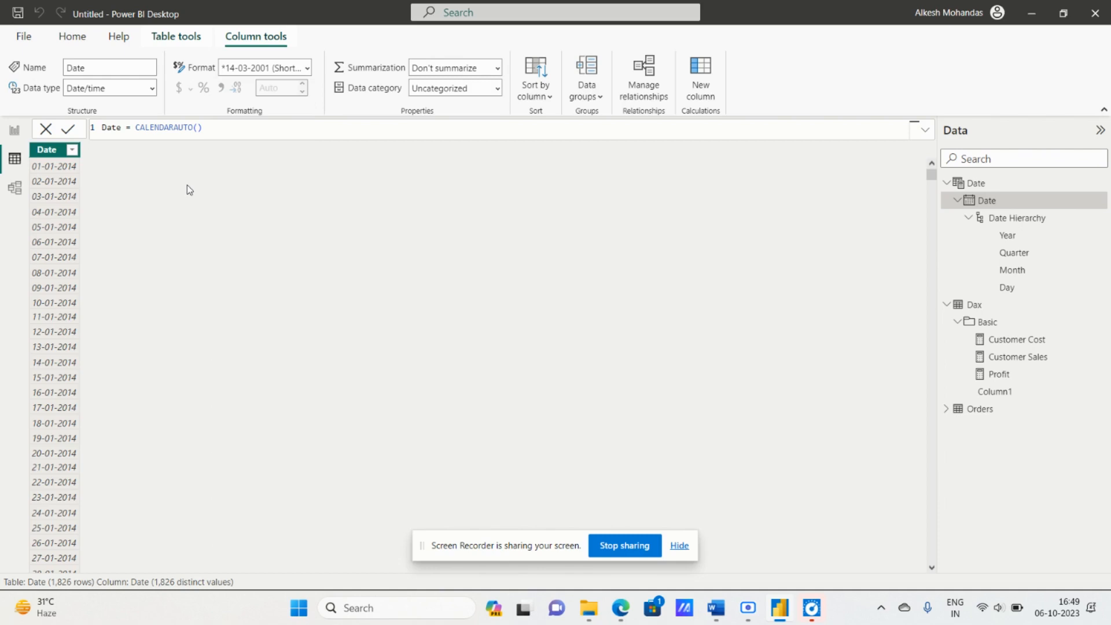
Consult the Calendar functions in the Word document and, back in Power BI, start a Date table column named Year with the YEAR function.
click(716, 608)
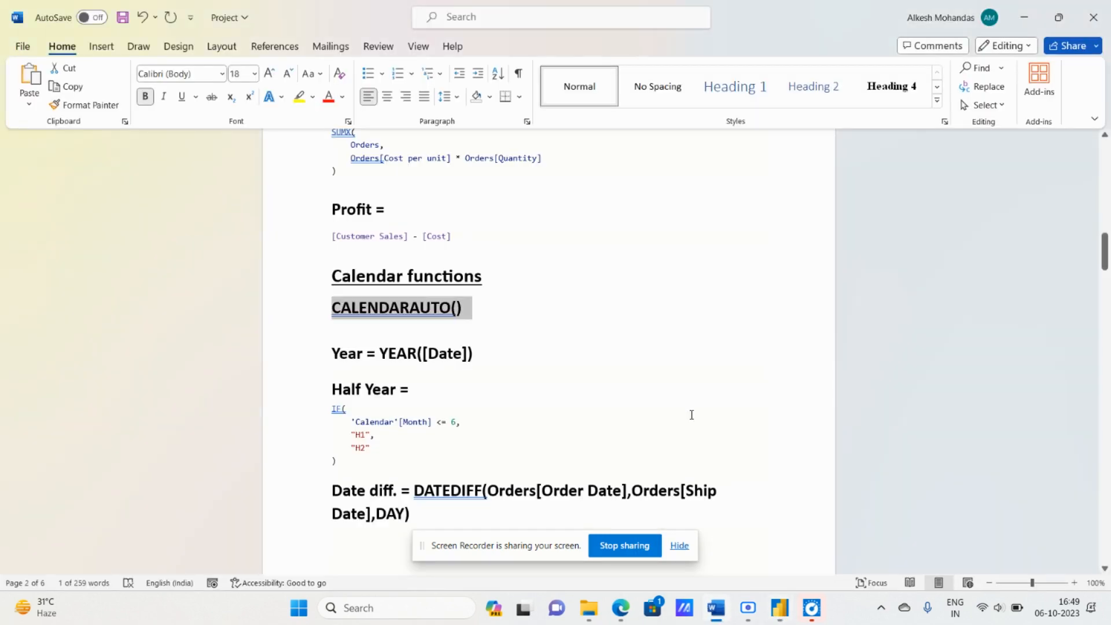
scroll(618, 359, down, 5)
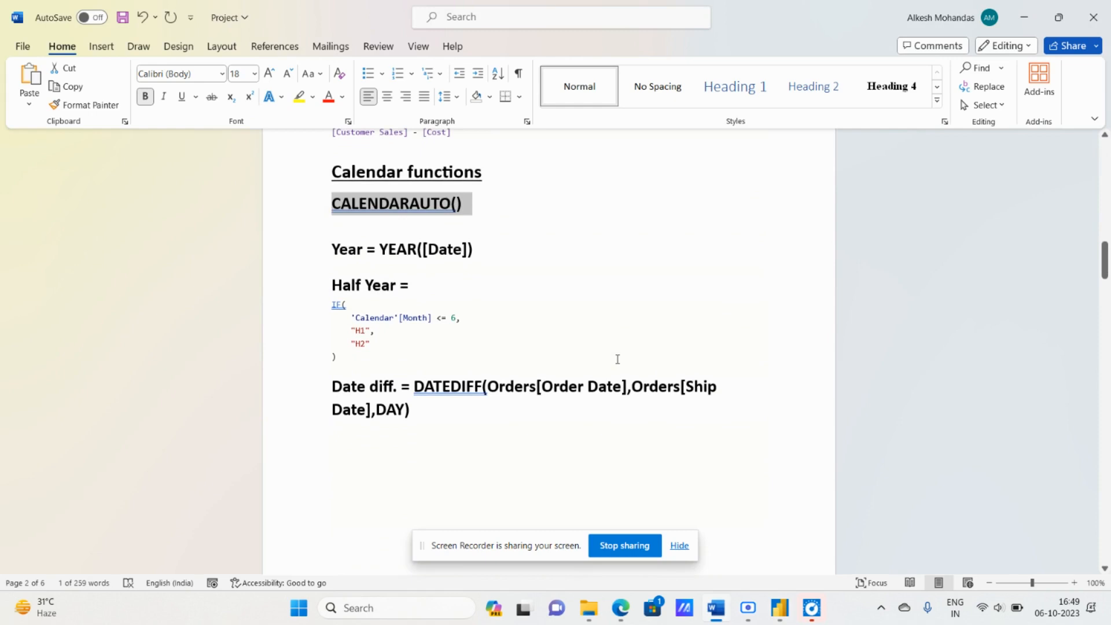
scroll(617, 359, up, 1)
scroll(617, 359, up, 2)
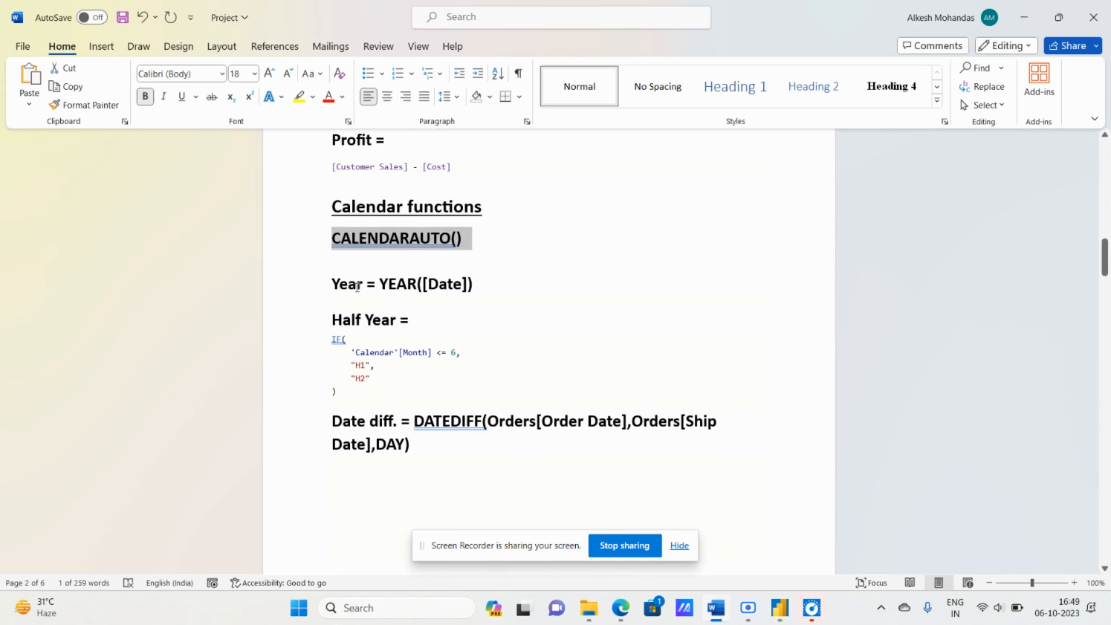
key(alt+Tab)
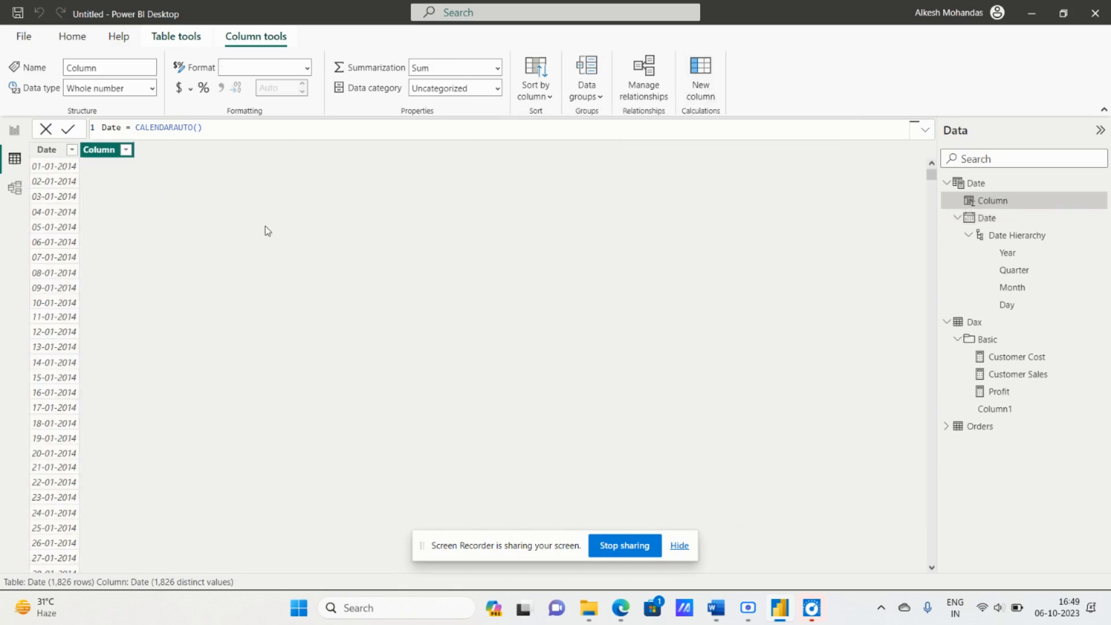
text(Y)
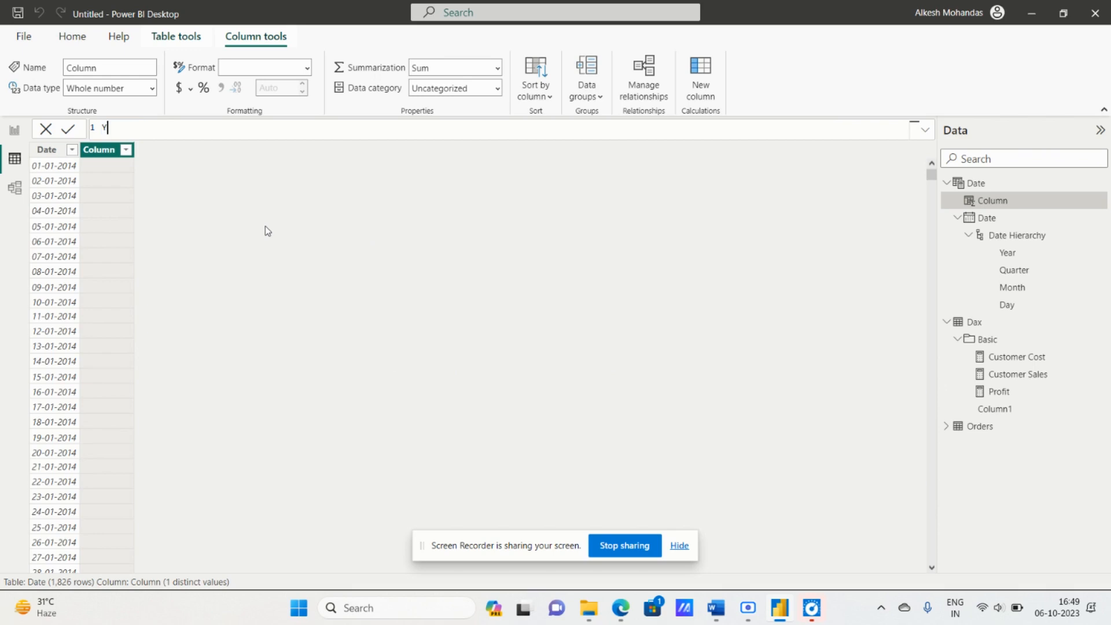
text(ear =)
key(alt+Tab)
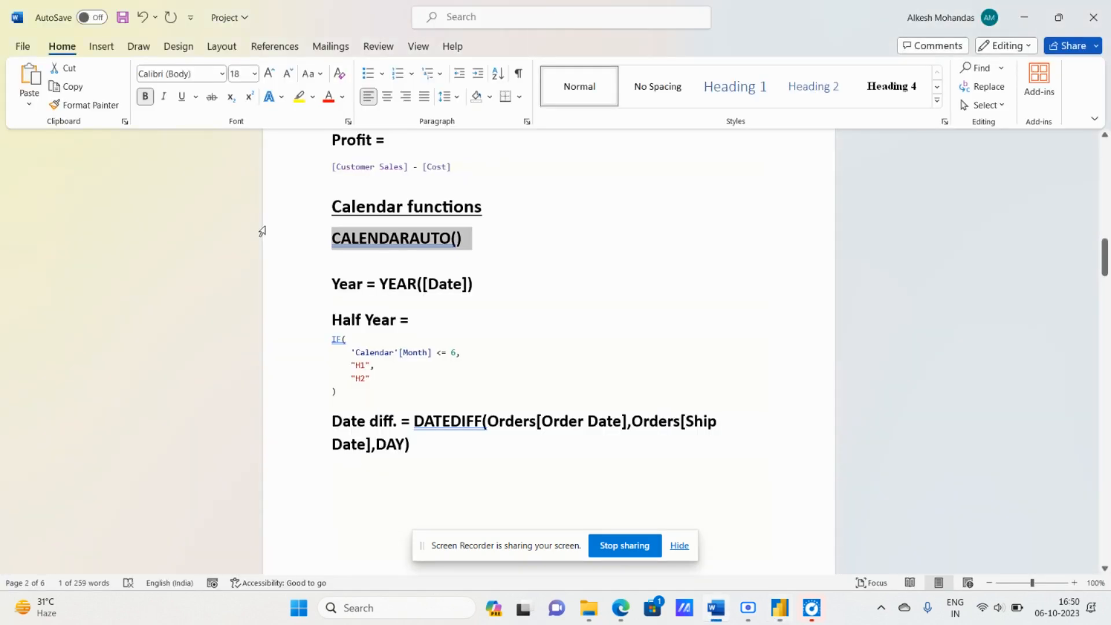
key(alt+Tab)
text(Year)
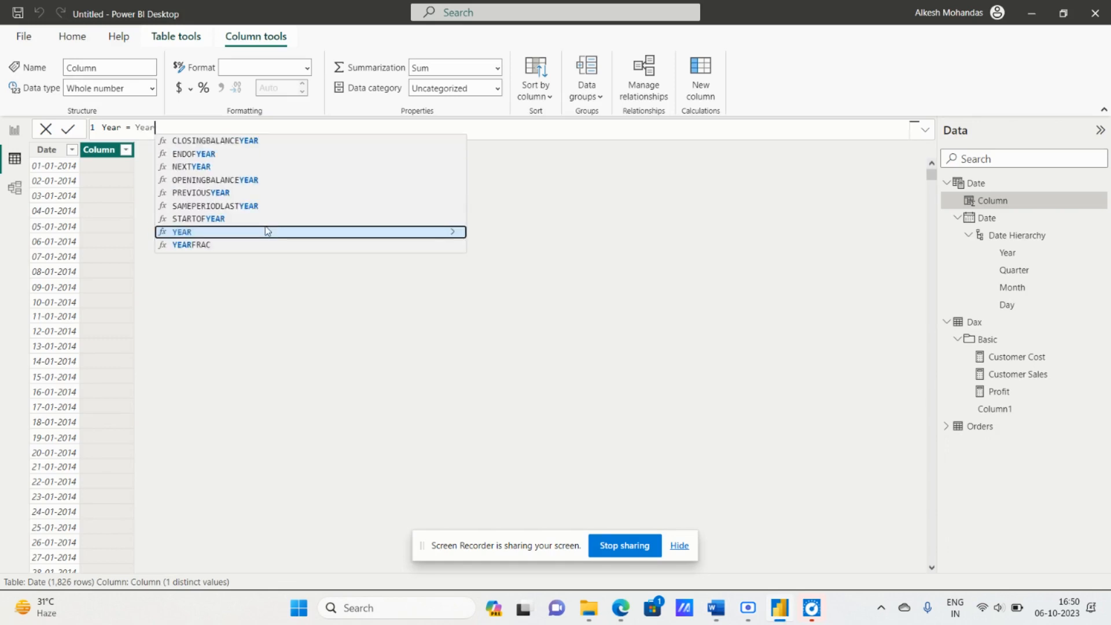
click(266, 231)
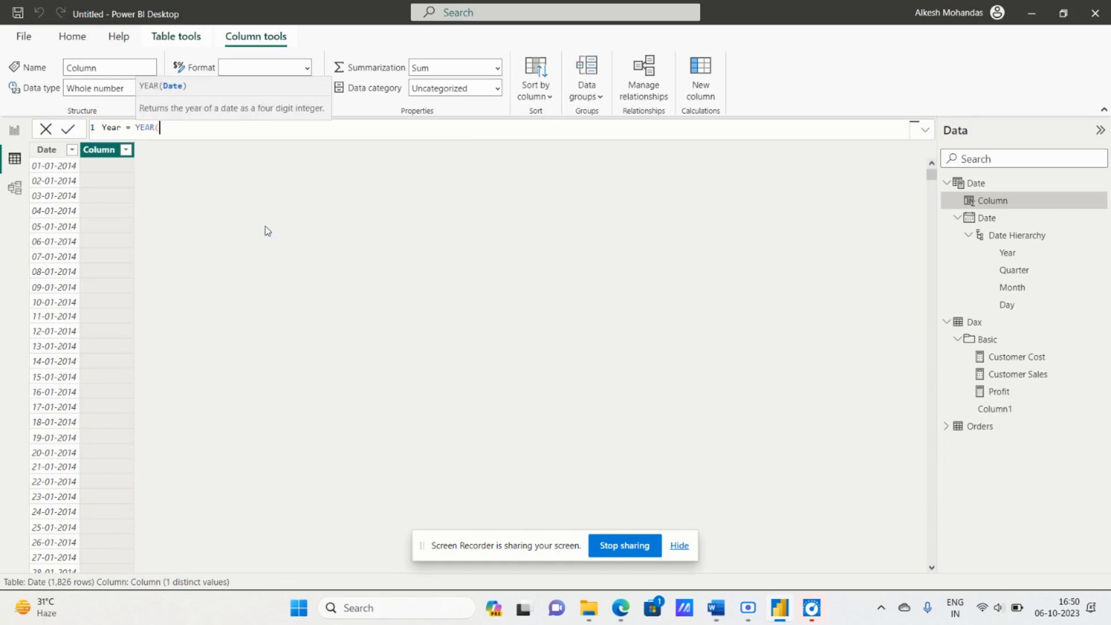
text(da)
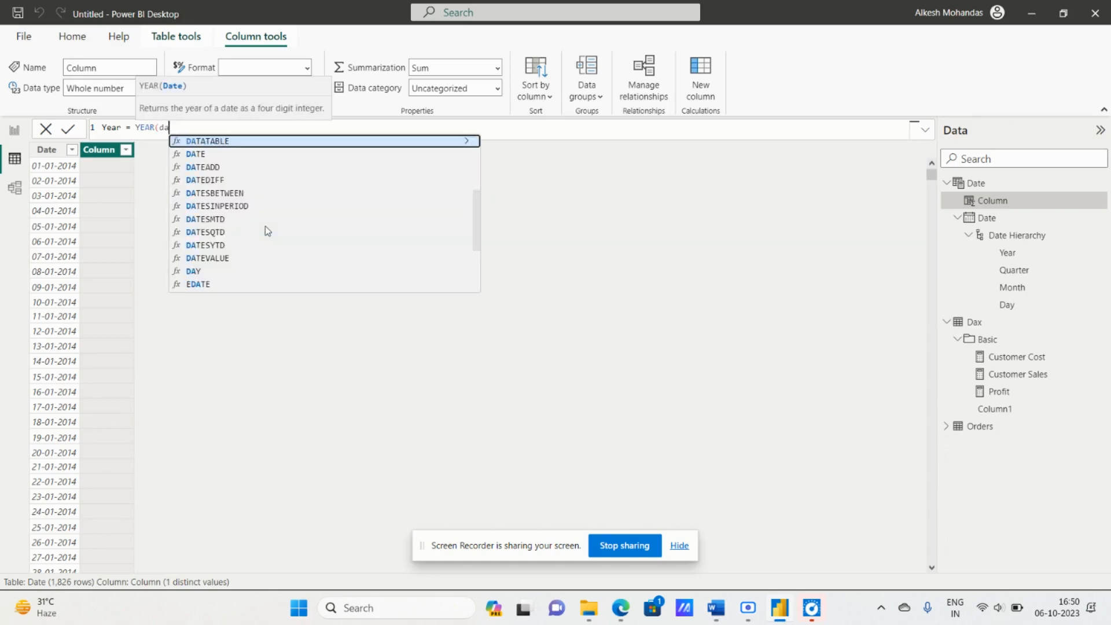
key(Down)
key(BackSpace)
key(BackSpace)
key(BackSpace)
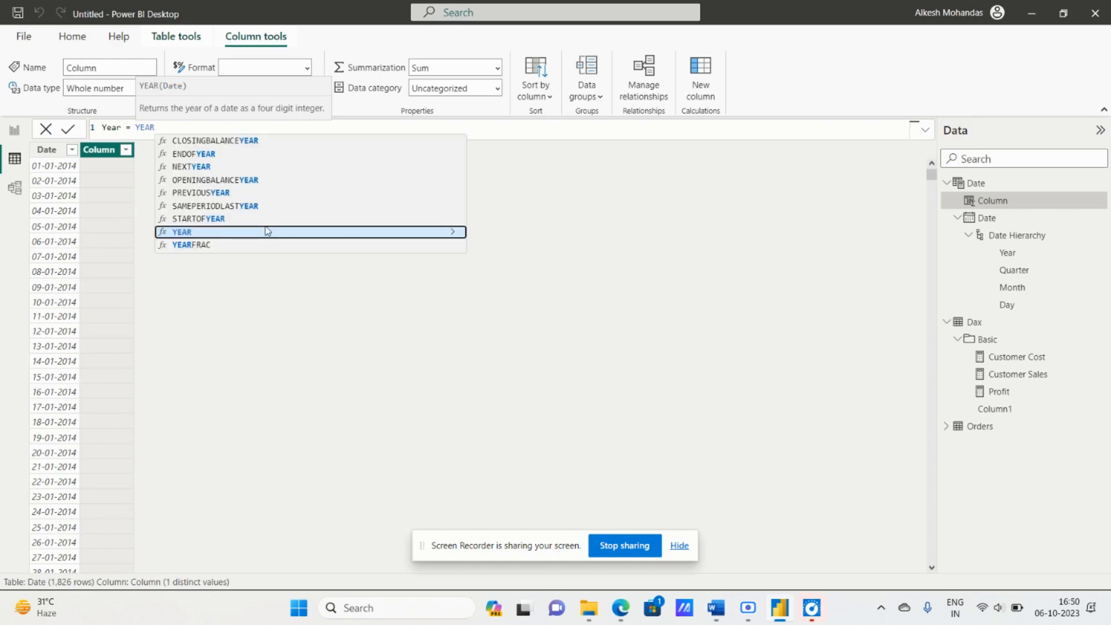
Complete the new column's formula as Year = YEAR([Date]) and commit it.
text(([)
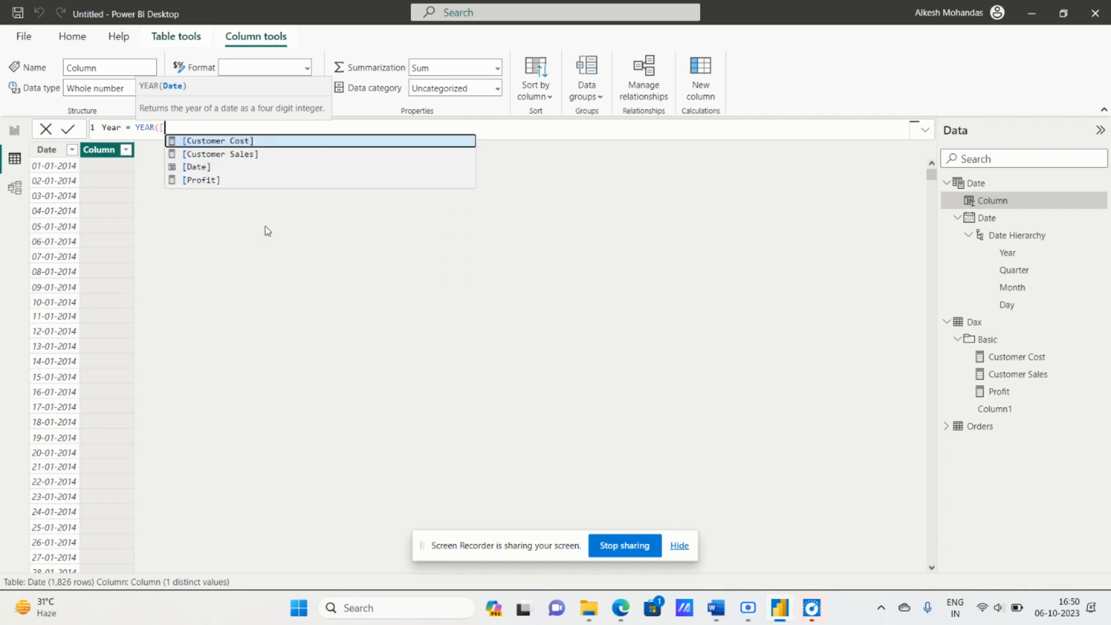
key(Down)
key(Down)
key(Down)
key(Up)
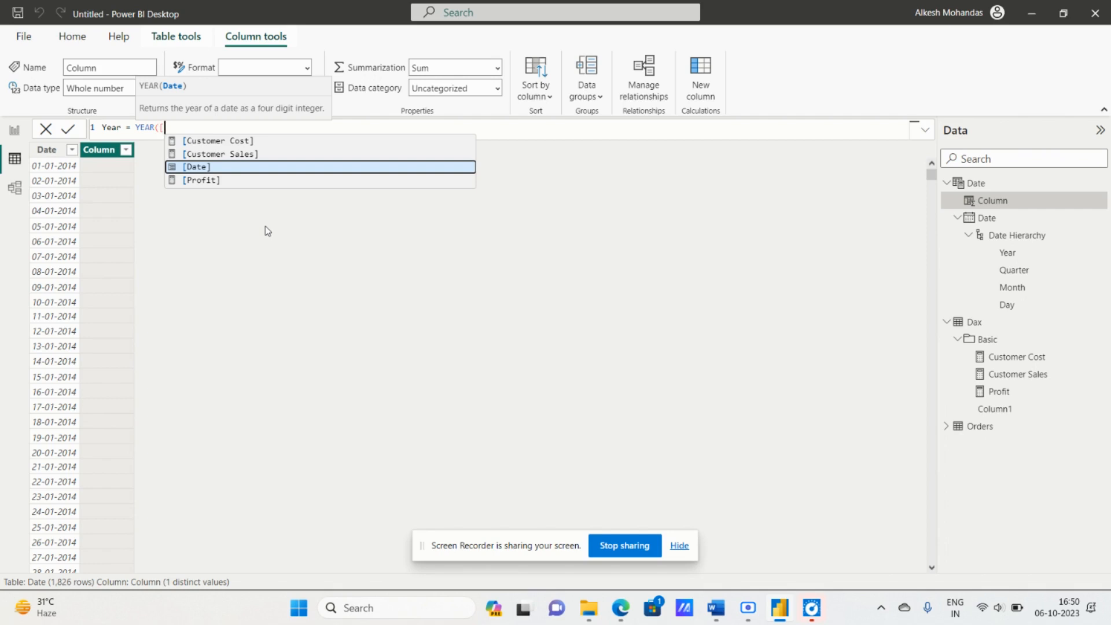
key(Tab)
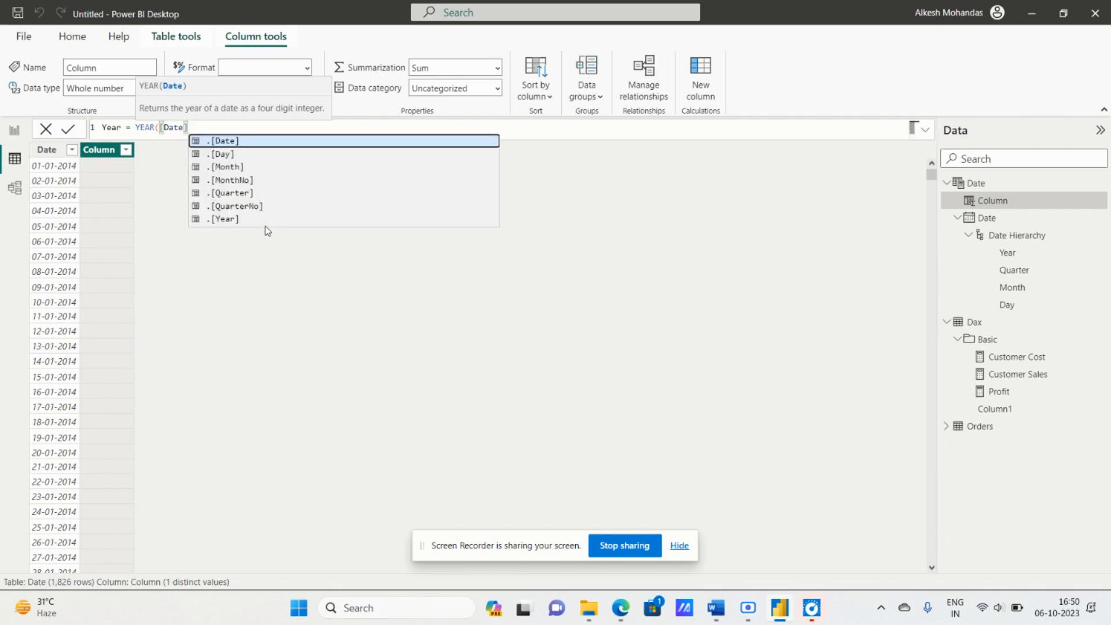
text())
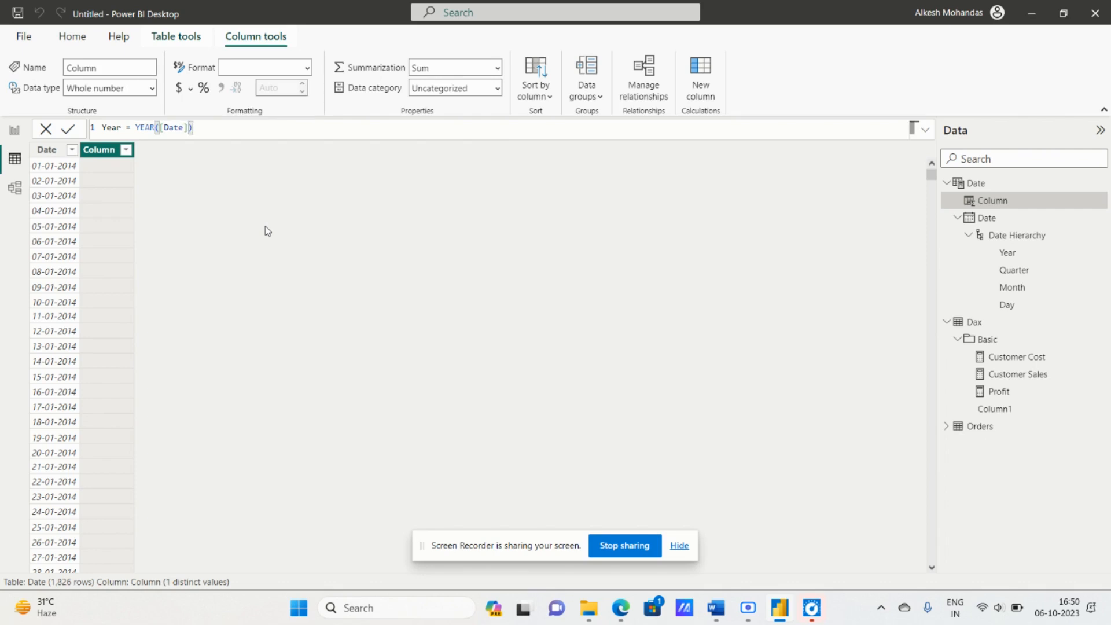
click(69, 133)
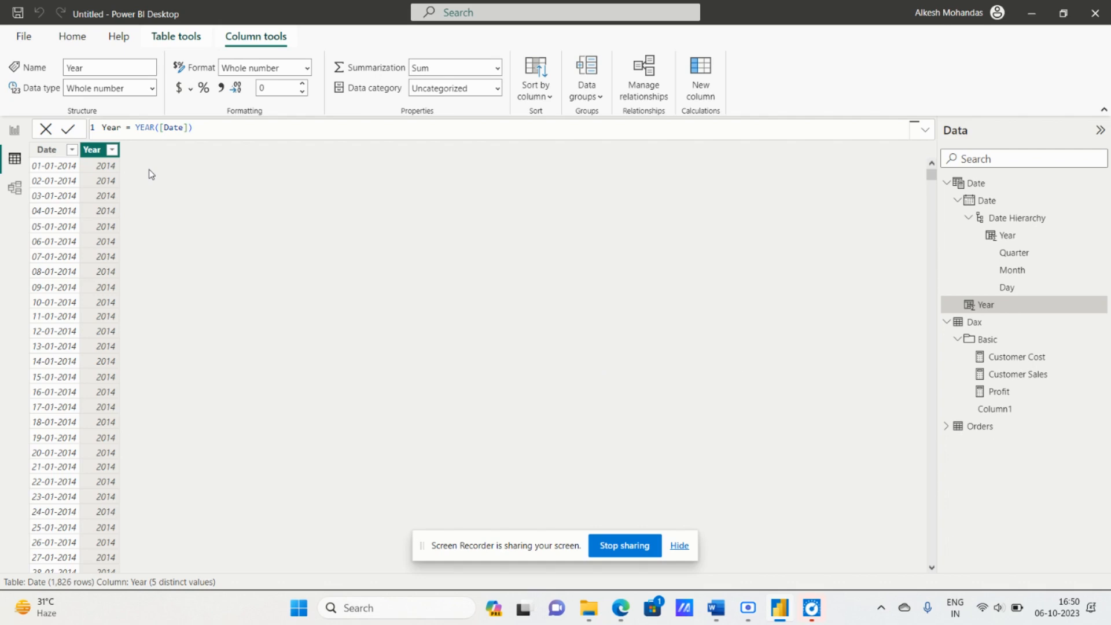
Check the Half Year formula in the Word document and, back in Power BI, add another new column to the Date table.
key(alt+Tab)
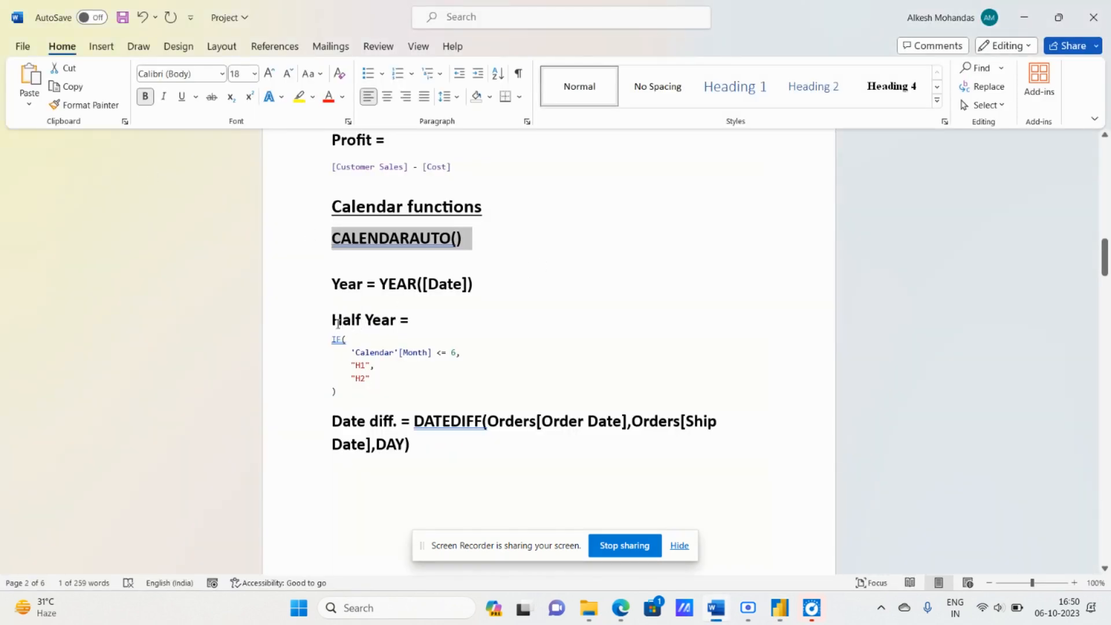
scroll(378, 329, down, 3)
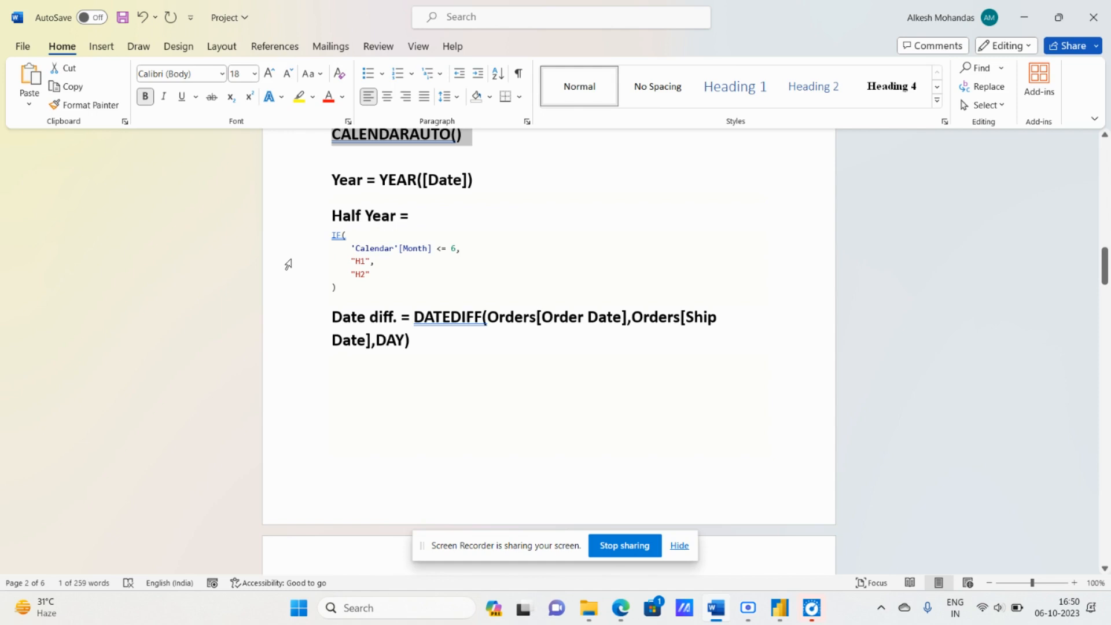
key(alt+Tab)
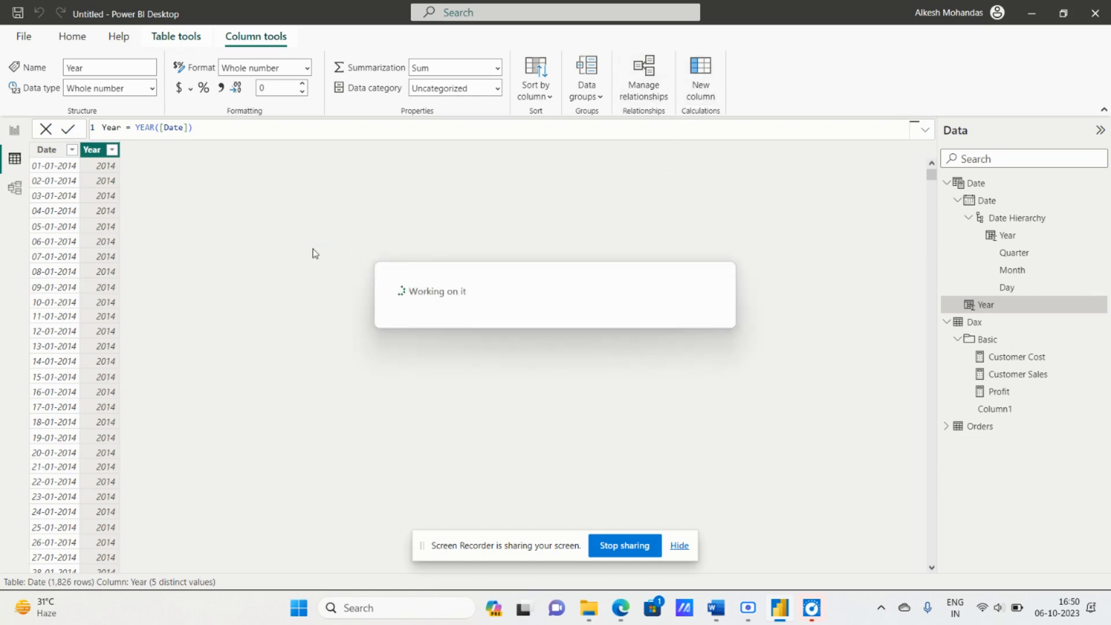
text(Hald)
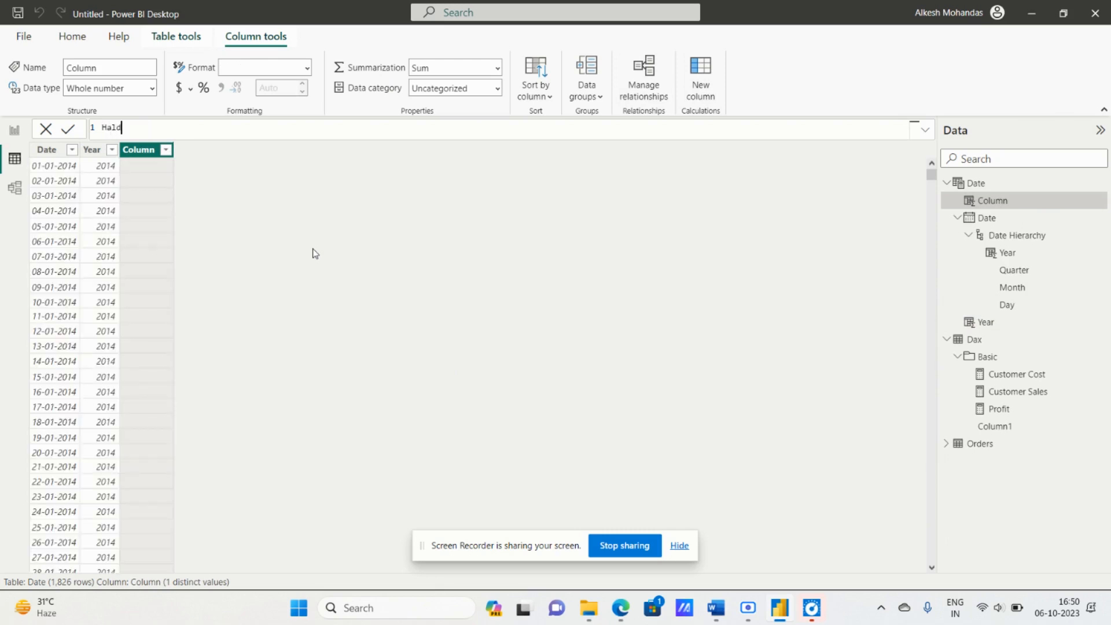
key(BackSpace)
text(F Year =)
key(alt+Tab)
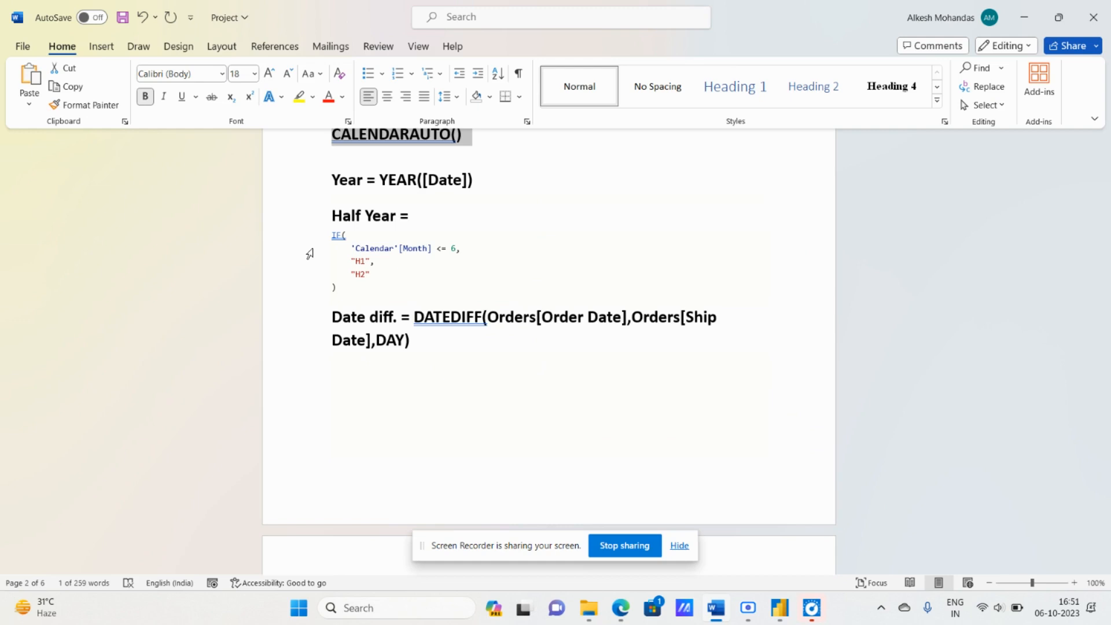
key(alt+Tab)
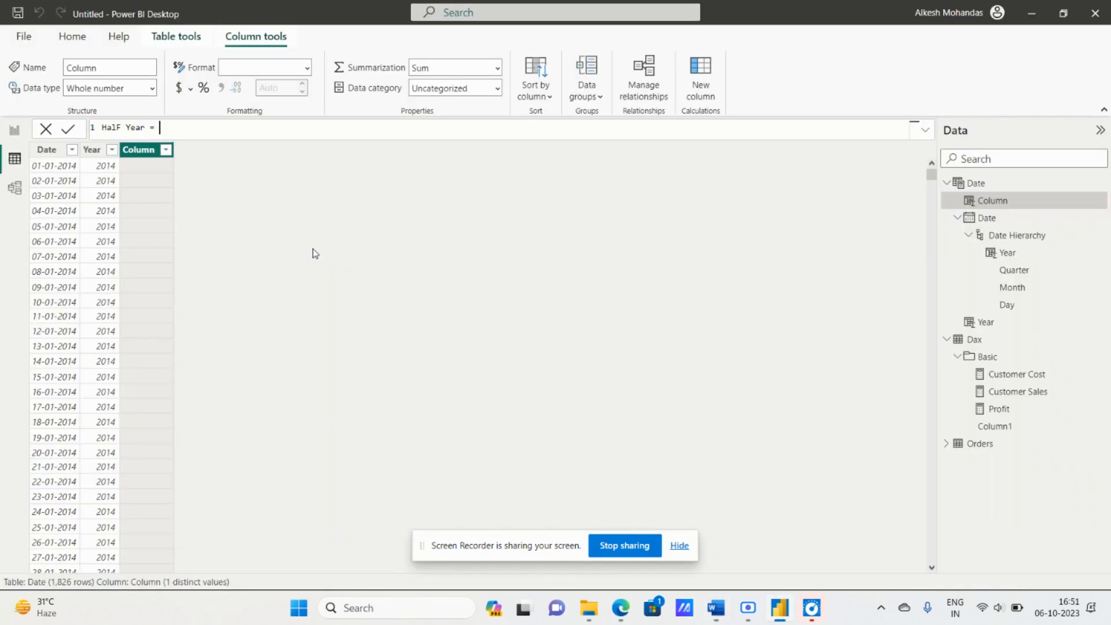
click(46, 130)
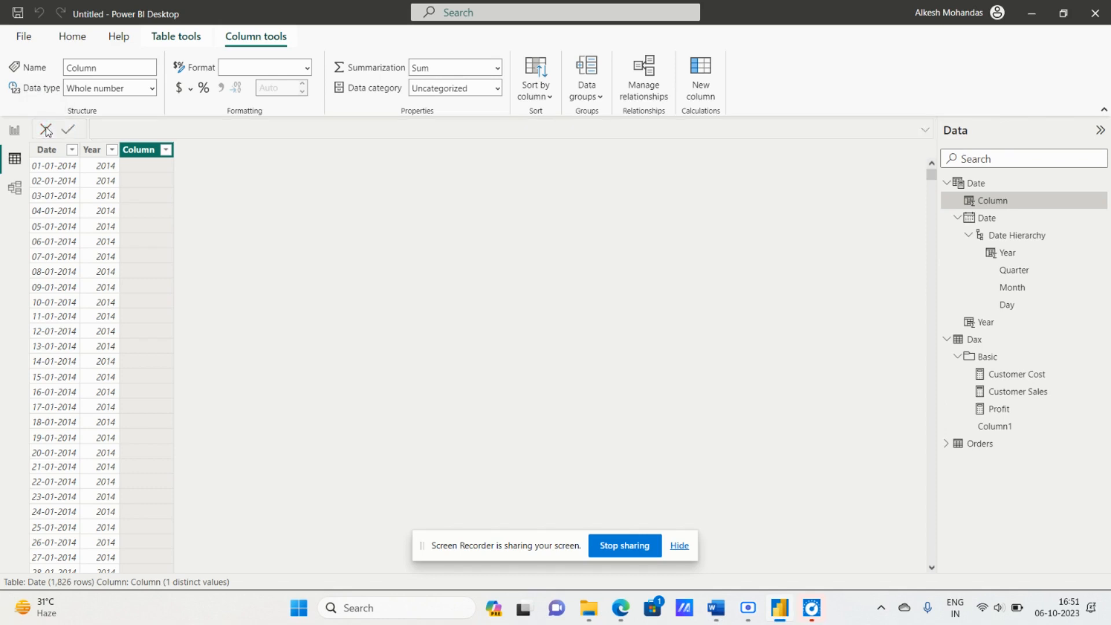
Name the new Date table column Month, checking the Word document, and start its formula in Power BI with the MONTH function.
click(47, 130)
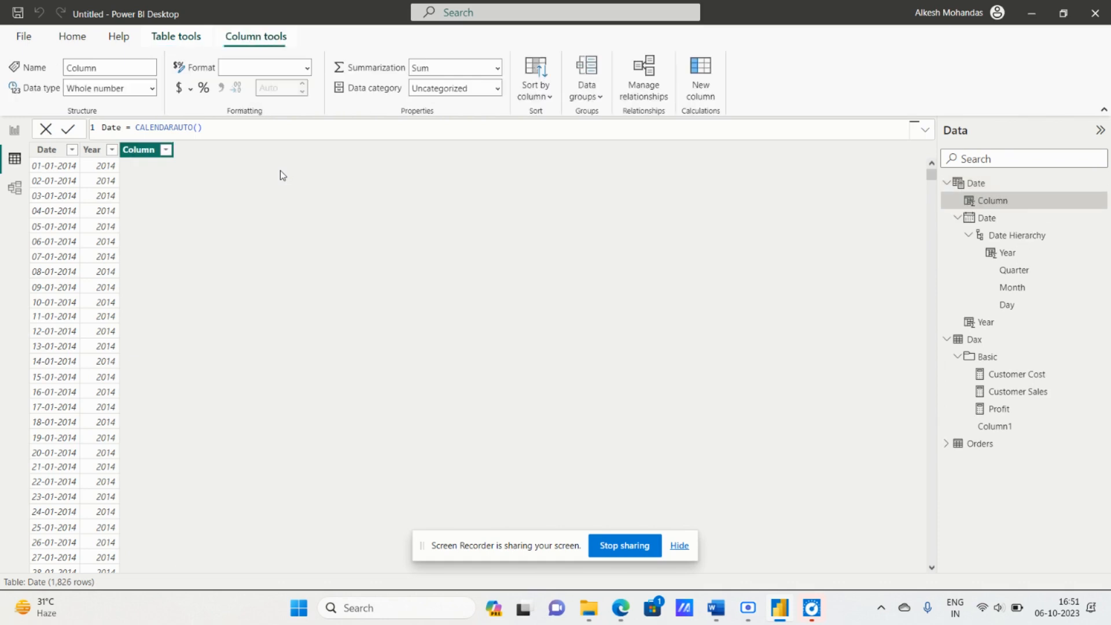
text(M)
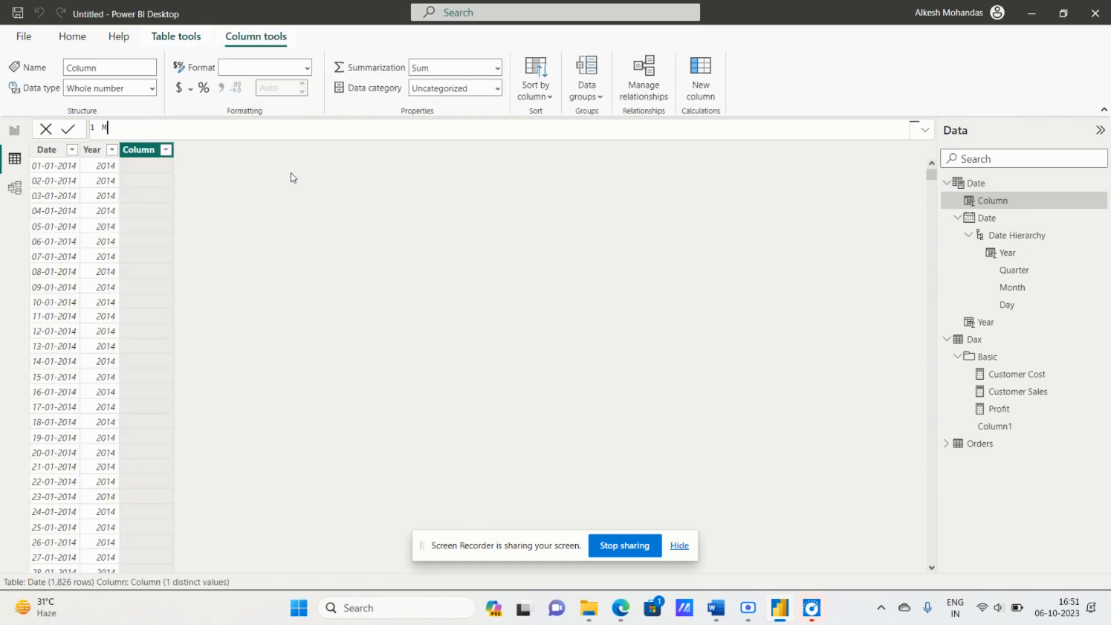
text(onth =)
key(alt+Tab)
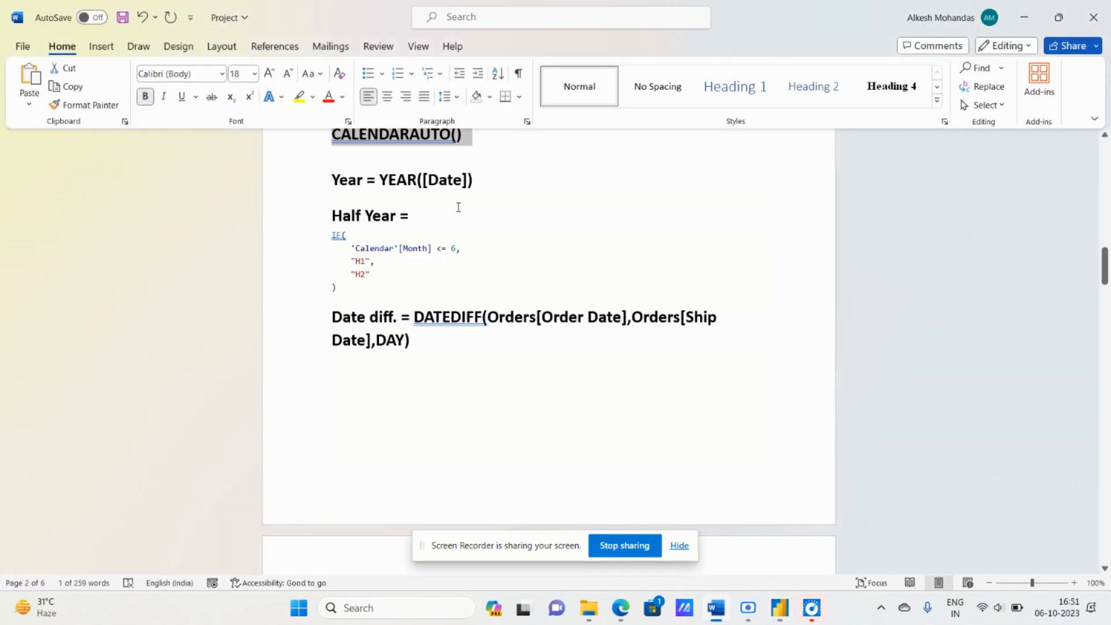
key(alt+Tab)
text(mon)
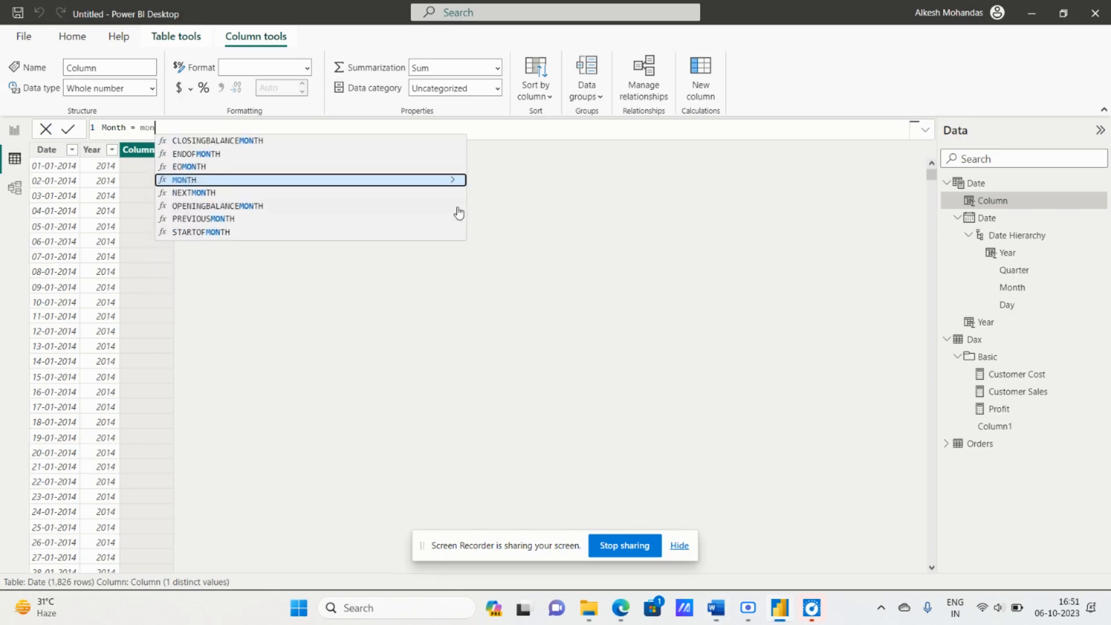
key(Tab)
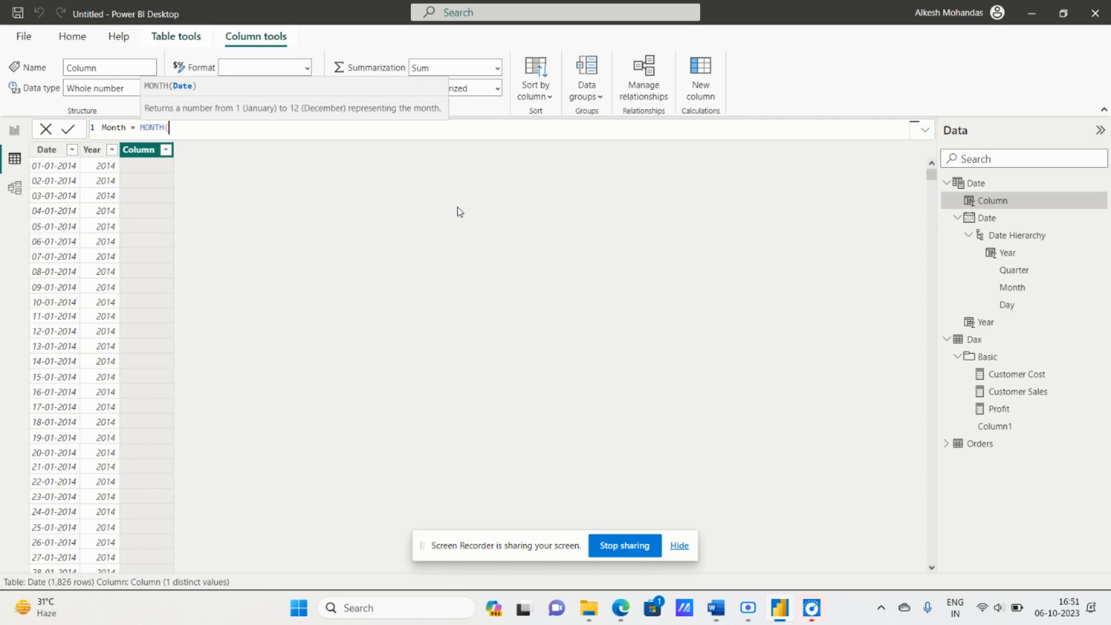
Complete the new column's formula as Month = MONTH([Date]) and commit it.
text([)
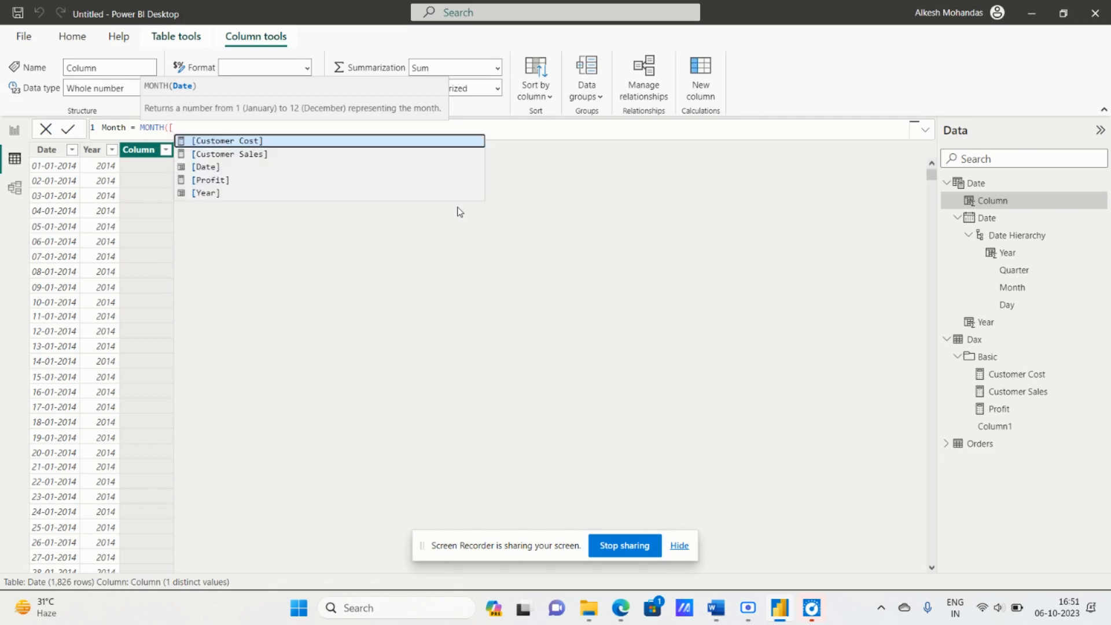
key(Down)
key(Down)
key(Tab)
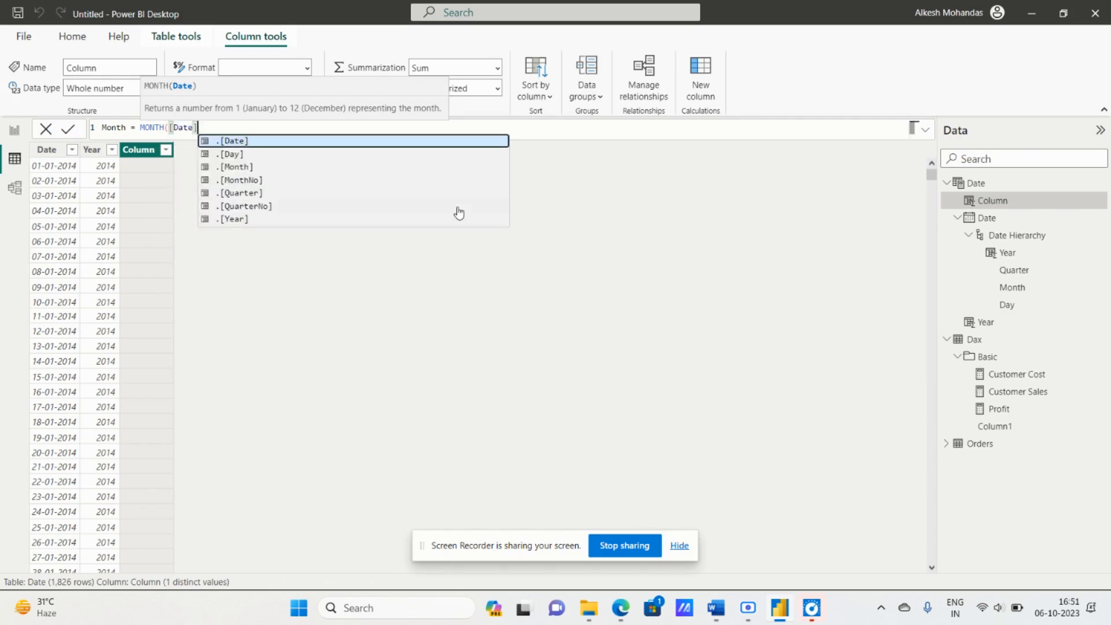
text())
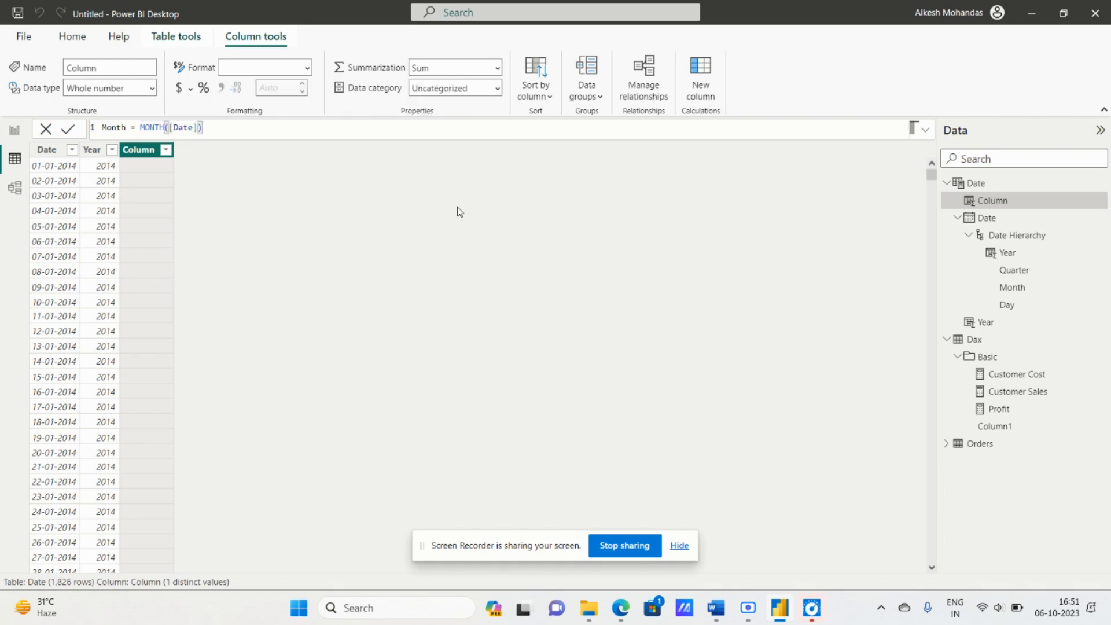
click(67, 129)
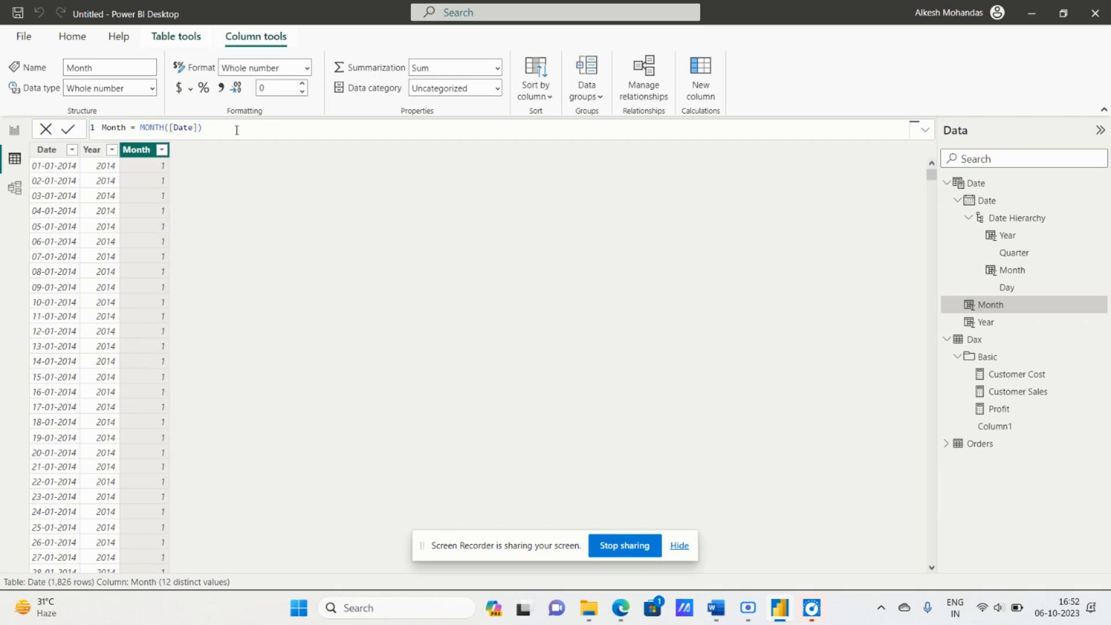
Check the Half Year formula in the Word document and, back in Power BI, view the Month column's filter values without filtering.
key(alt+Tab)
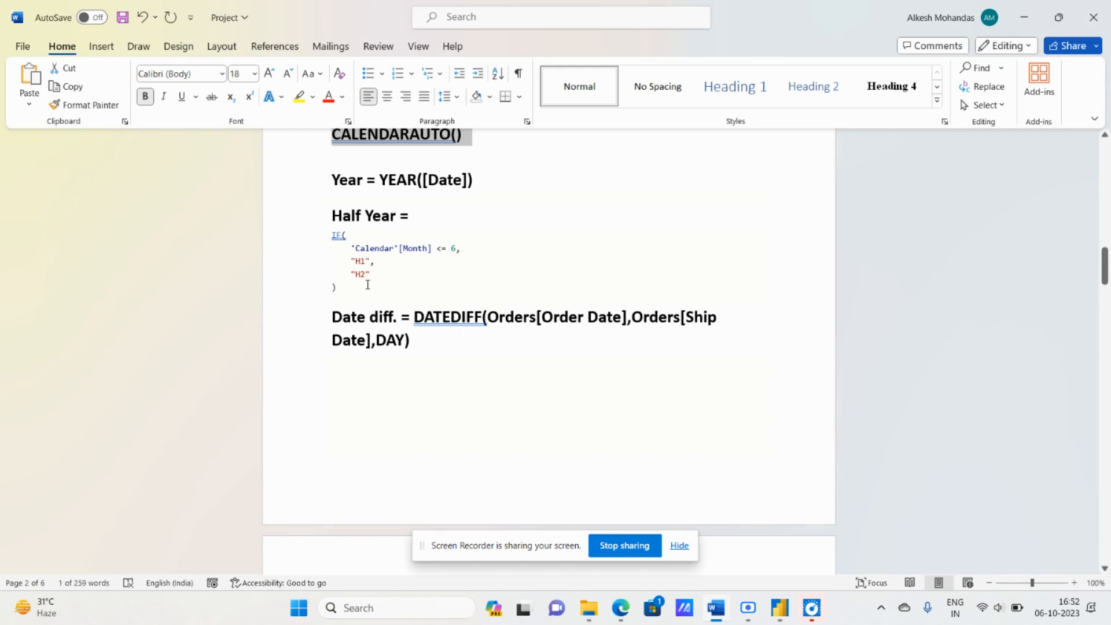
key(alt+Tab)
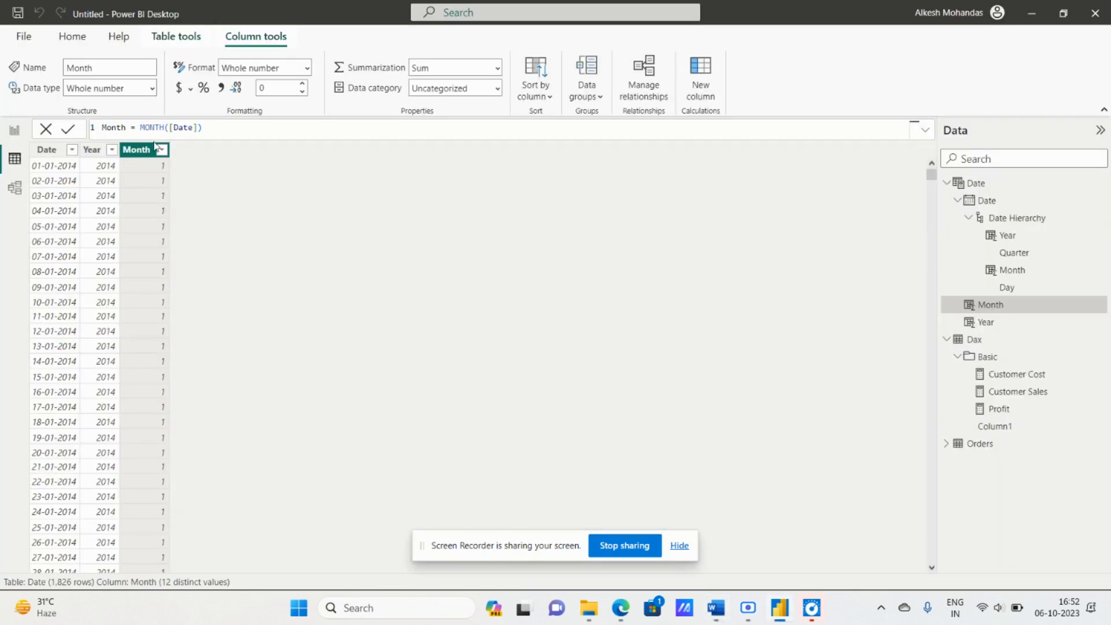
click(161, 149)
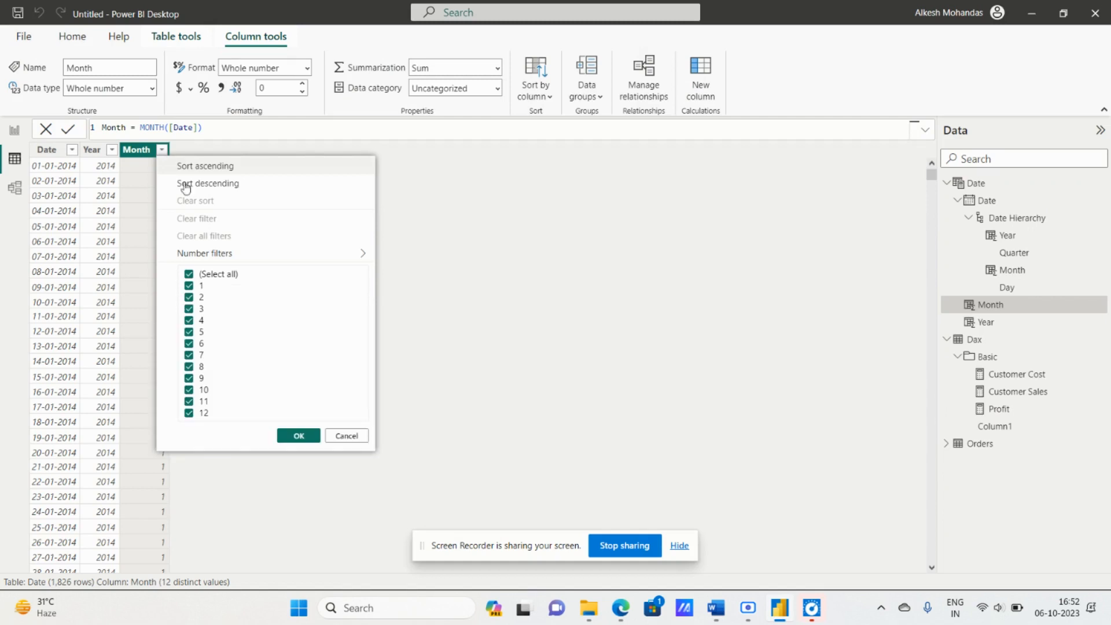
click(344, 435)
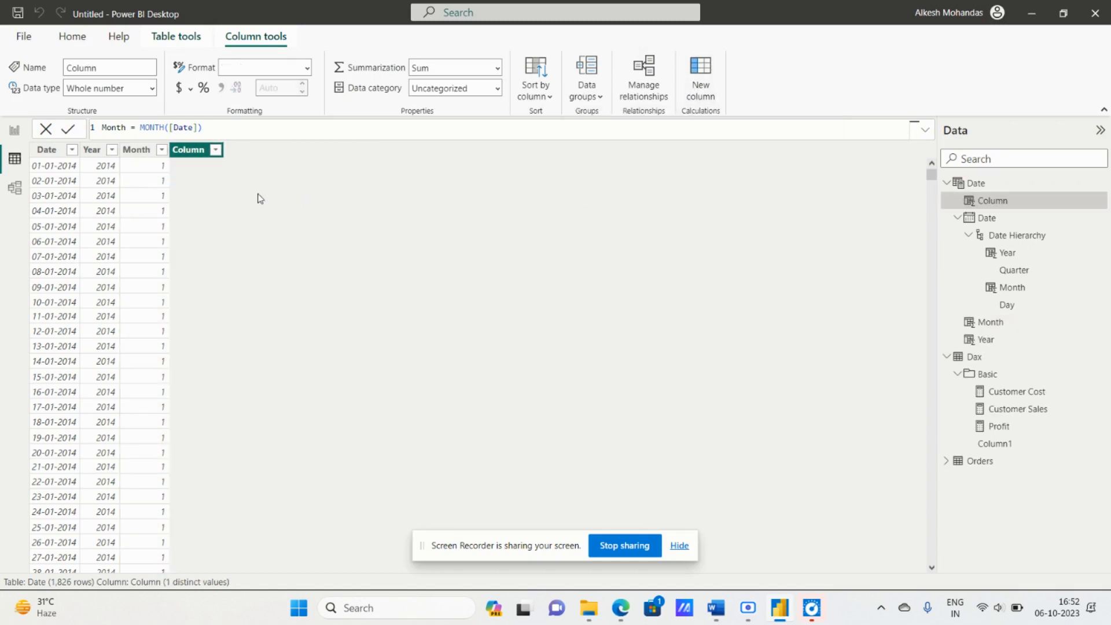
Add another Date table column named Half Year, consulting the Word document, and open a second line in its formula.
key(alt+Tab)
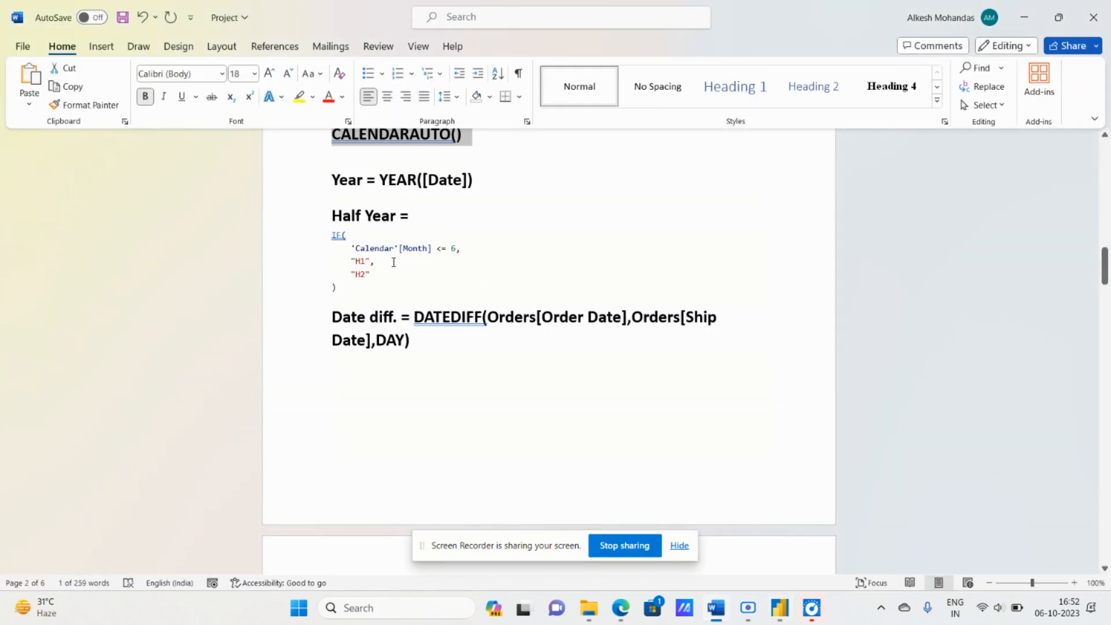
key(alt+Tab)
text(H)
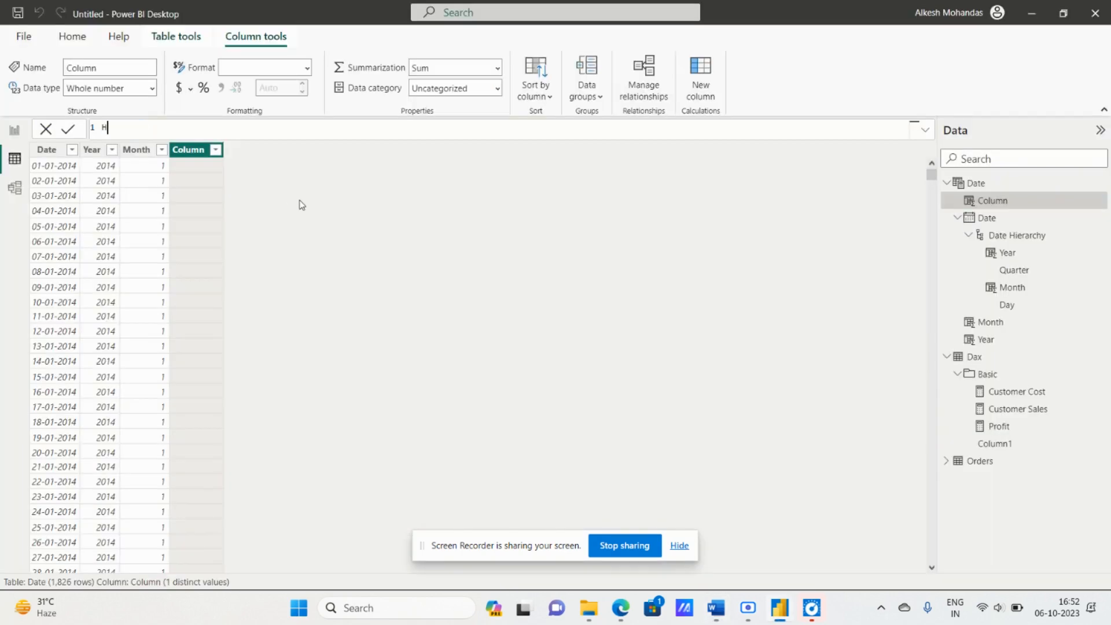
text(alf Year =)
key(alt+Tab)
key(alt+Tab)
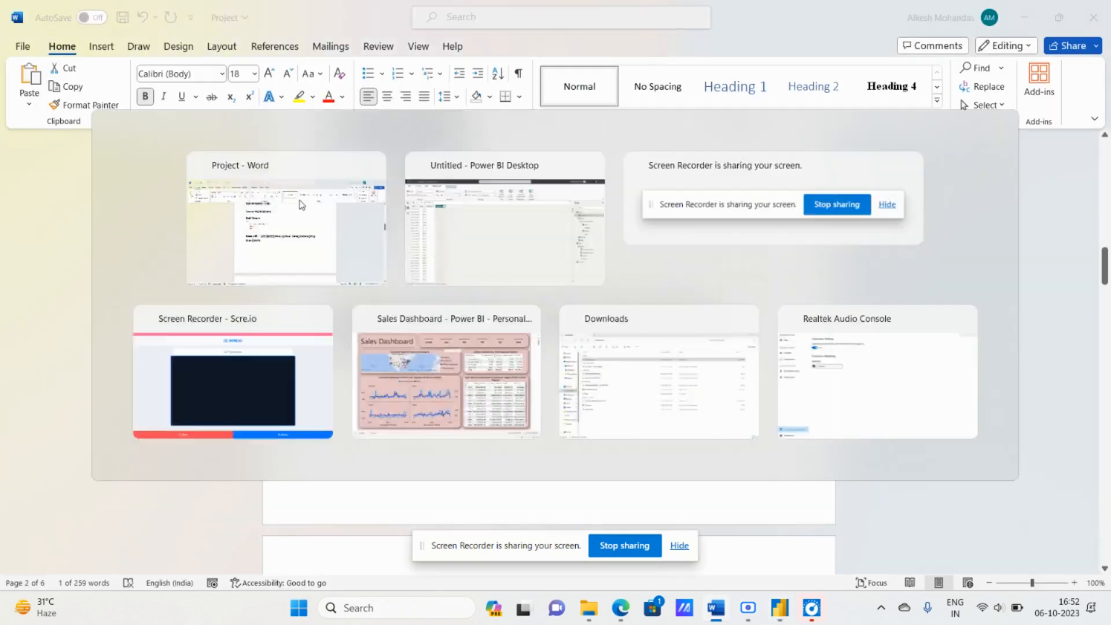
key(shift+Return)
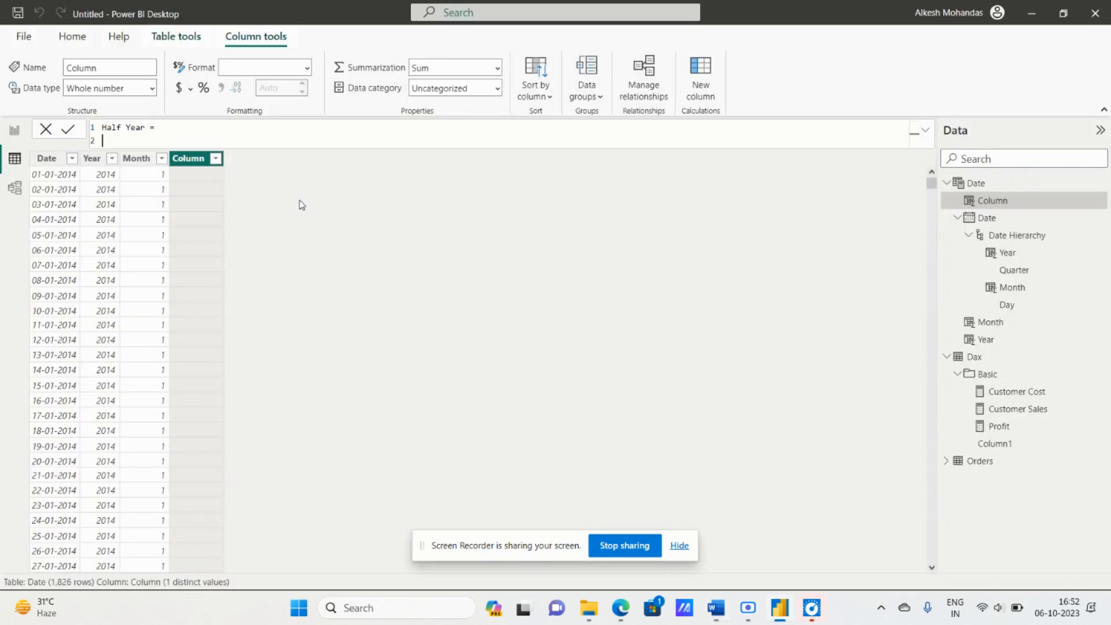
Following the Word document, start the IF function on the second line of the Half Year formula and open a third line.
key(alt+Tab)
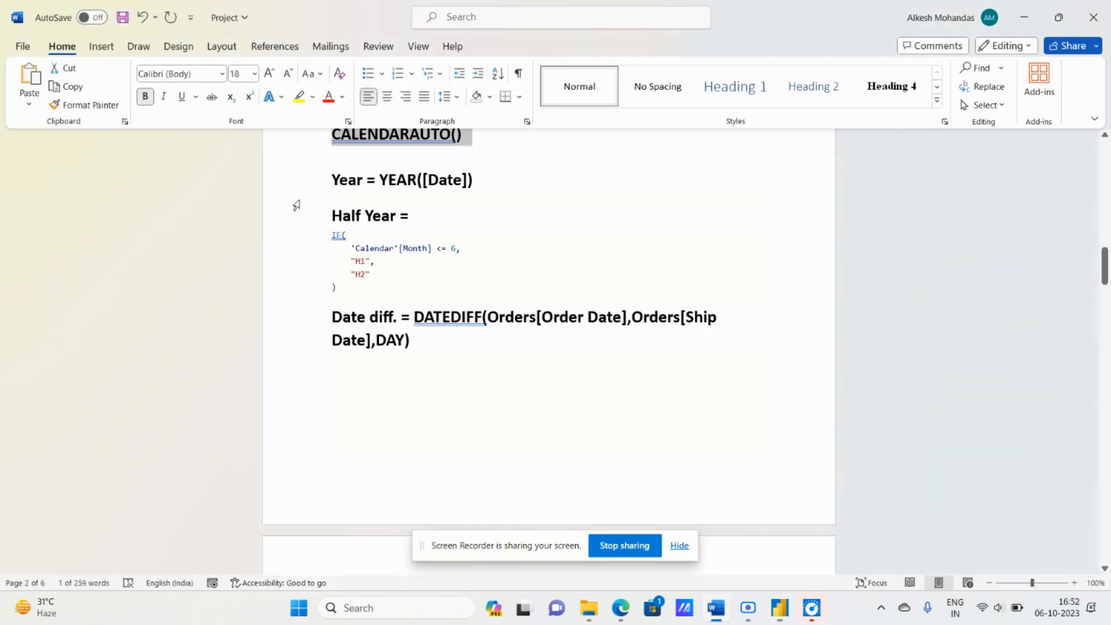
key(alt+Tab)
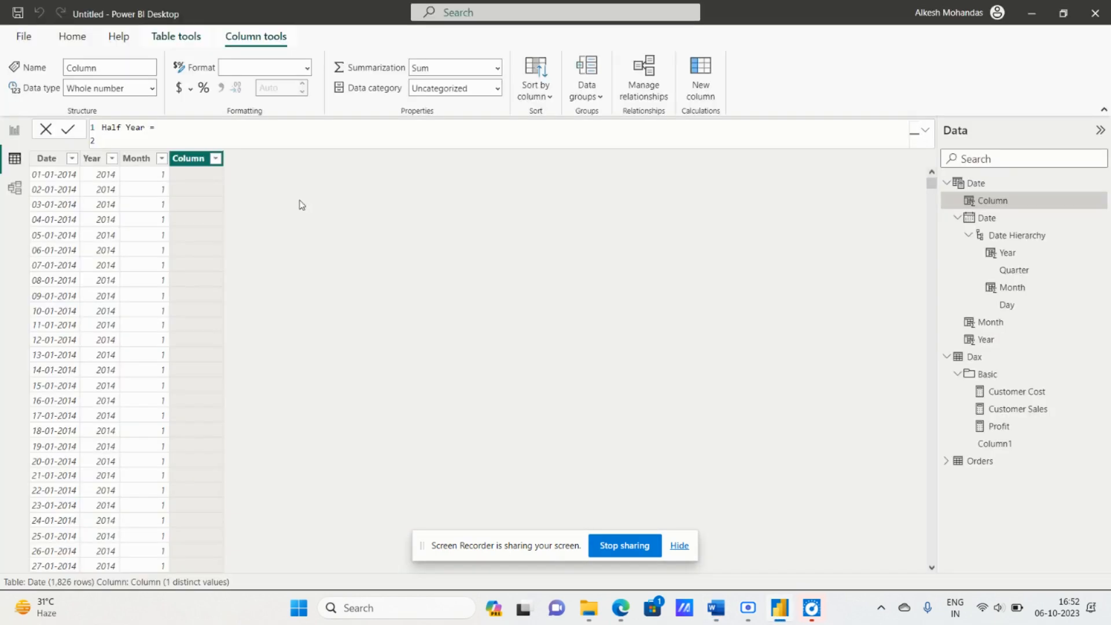
text(if)
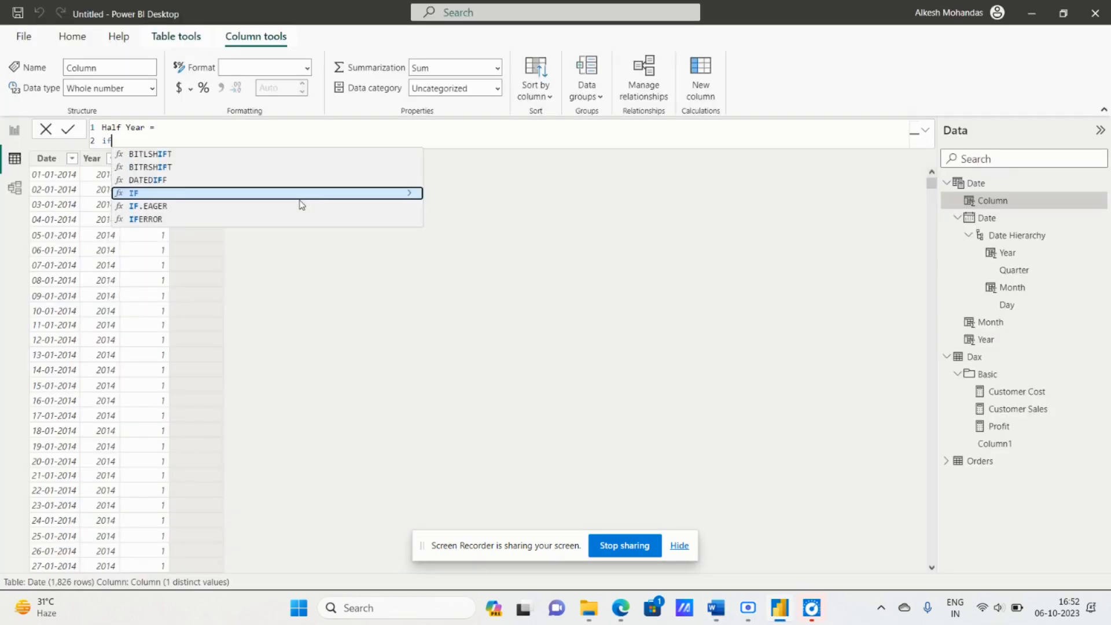
key(Tab)
key(alt+Tab)
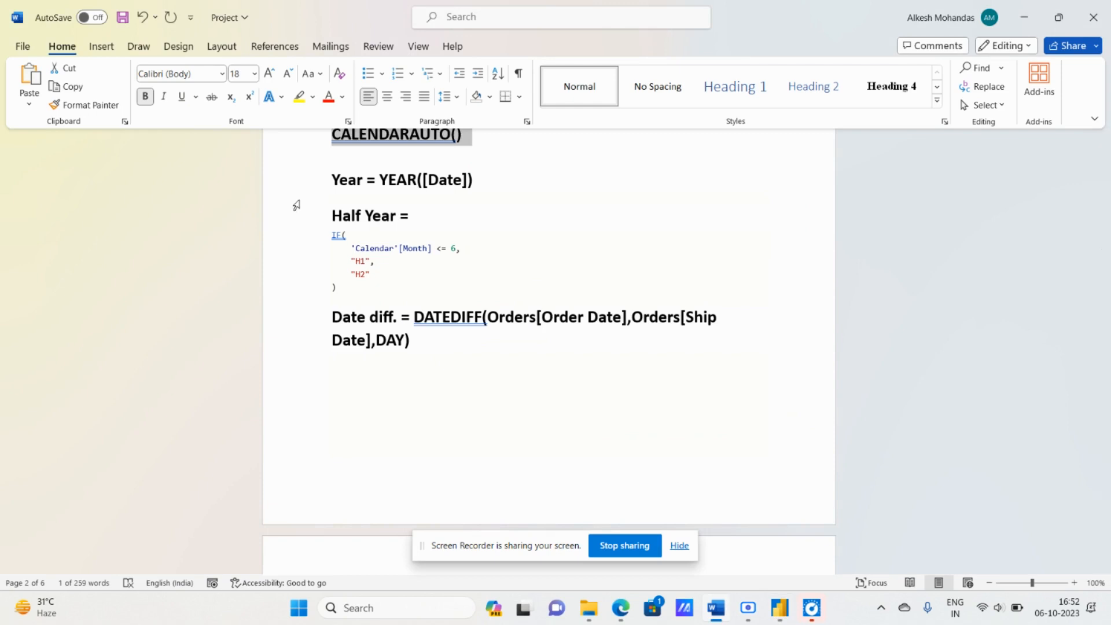
key(alt+Tab)
key(shift+Return)
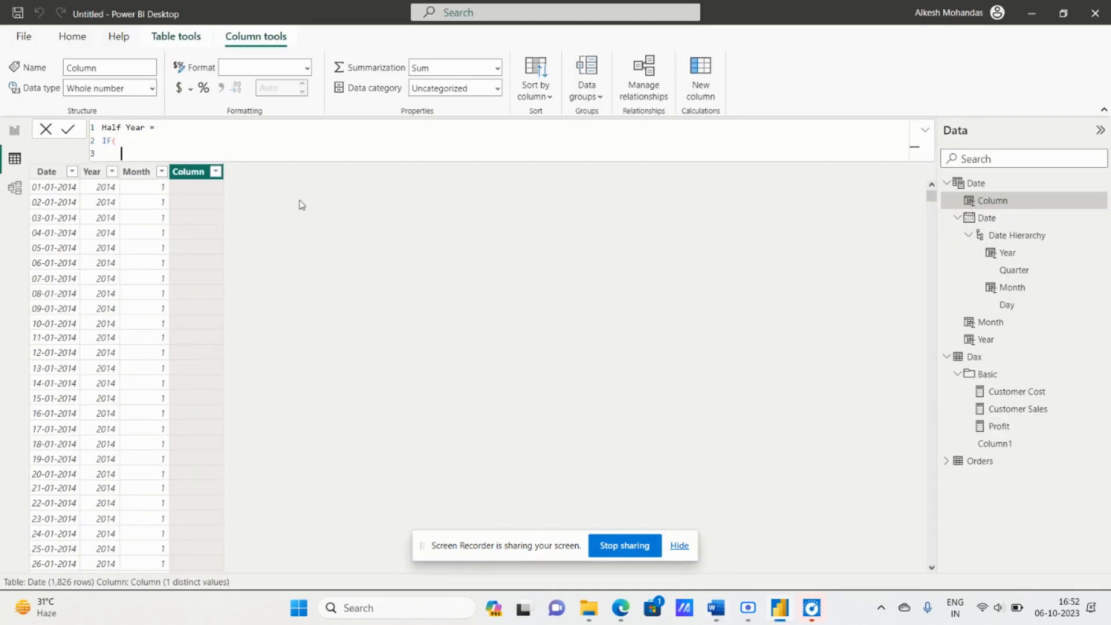
text(cl)
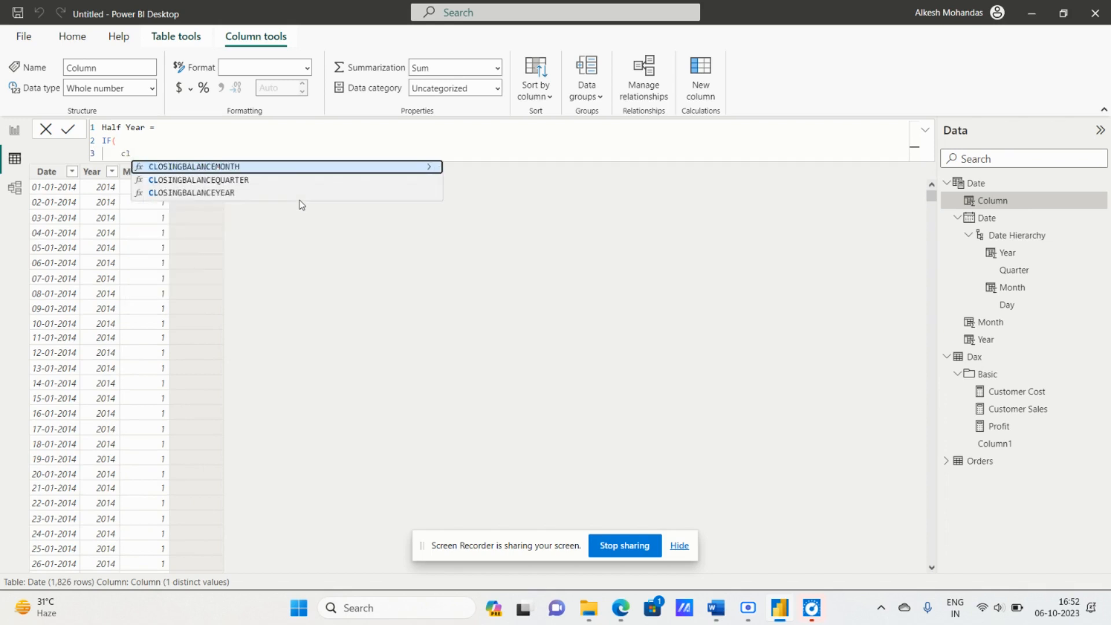
key(BackSpace)
text(a)
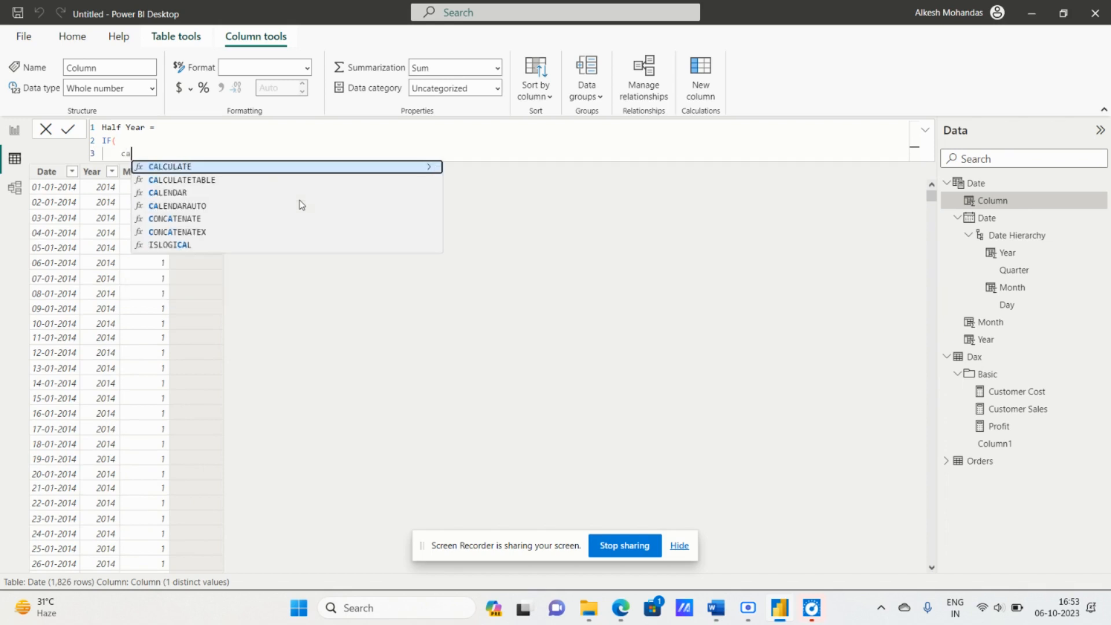
text(len)
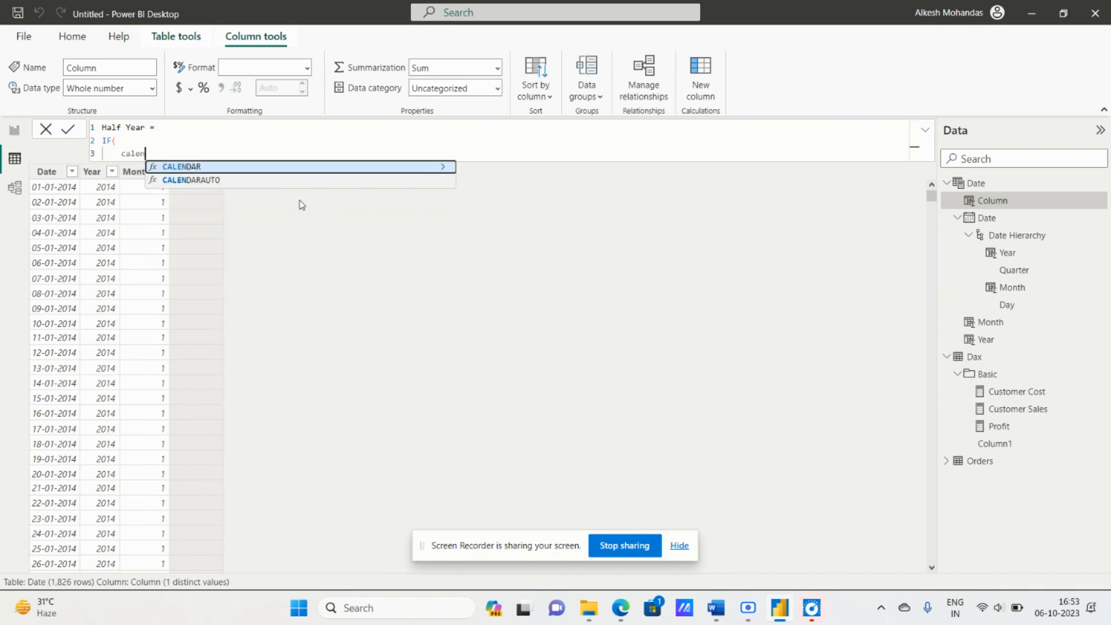
key(Tab)
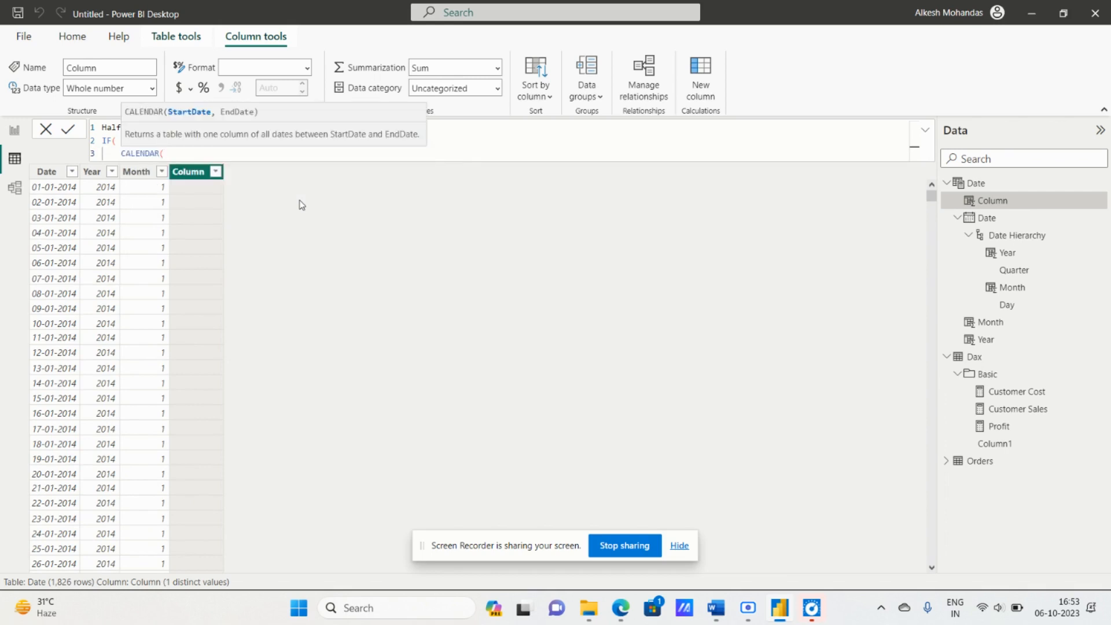
key(alt+Tab)
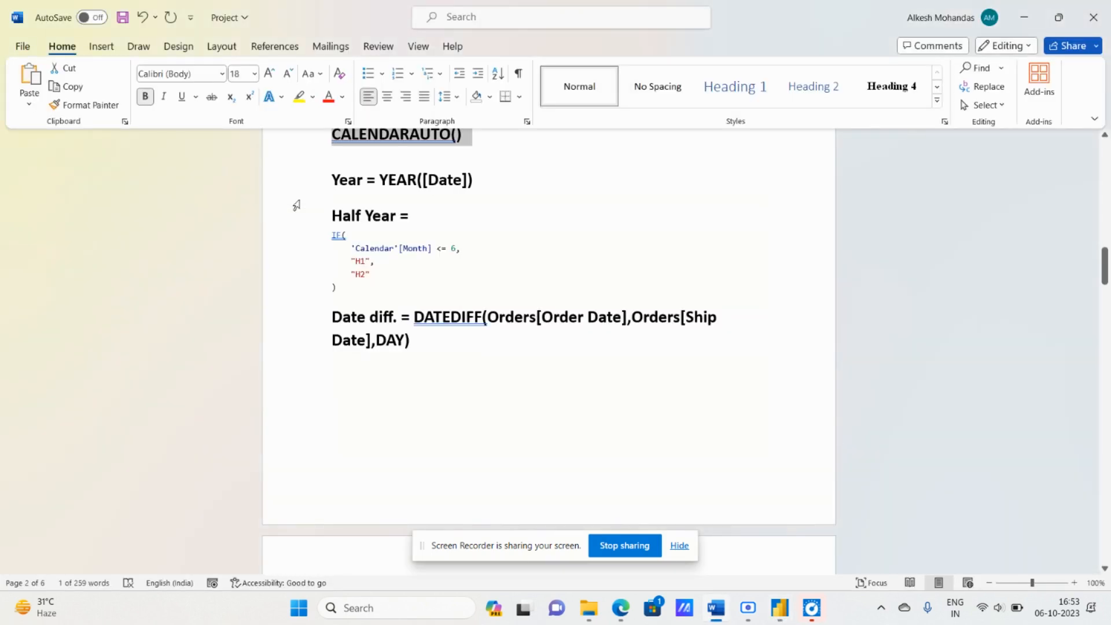
key(alt+Tab)
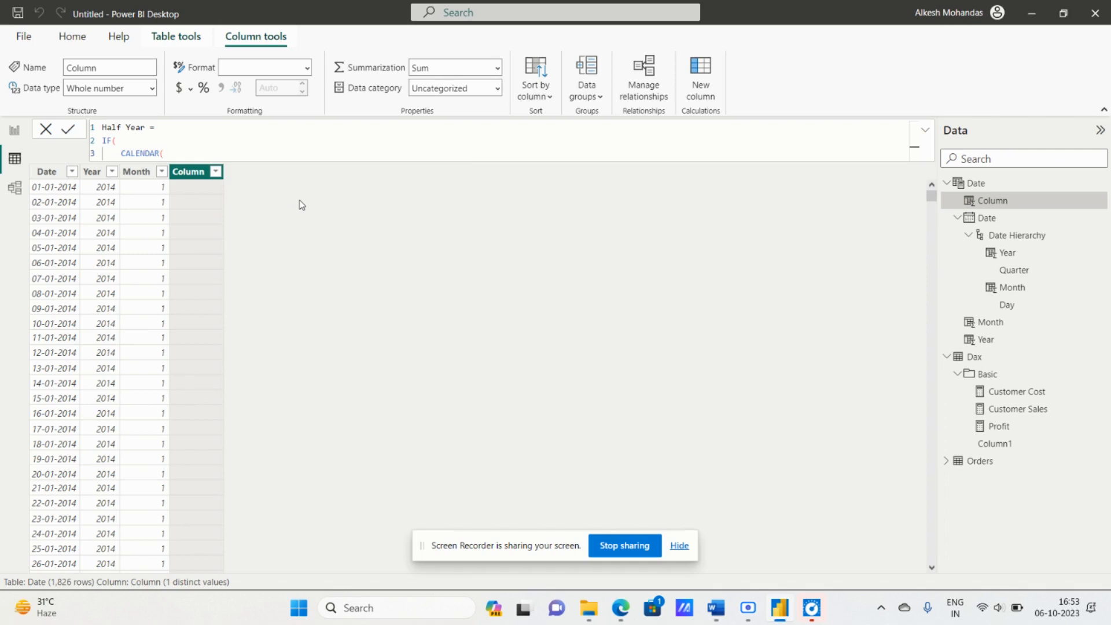
key(BackSpace)
key(BackSpace)
key(BackSpace)
key(BackSpace)
key(BackSpace)
key(BackSpace)
key(BackSpace)
key(BackSpace)
key(BackSpace)
Copy the IF arguments 'Calendar'[Month] <= 6, "H1", "H2" and the closing parenthesis from Word into the Half Year formula in Power BI.
key(alt+Tab)
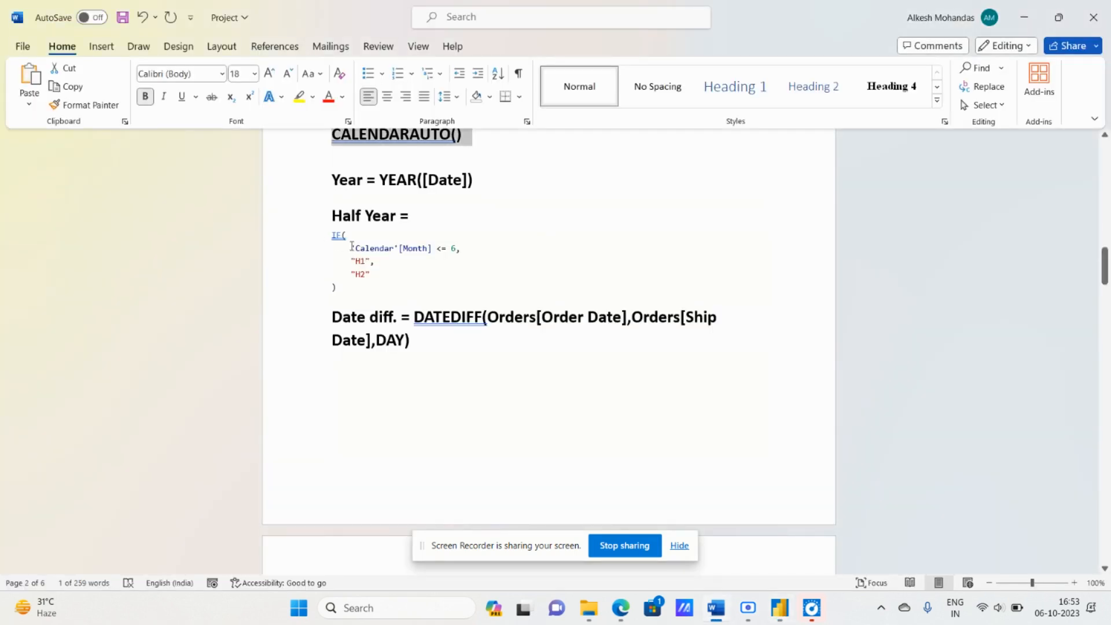
drag(352, 246, 371, 287)
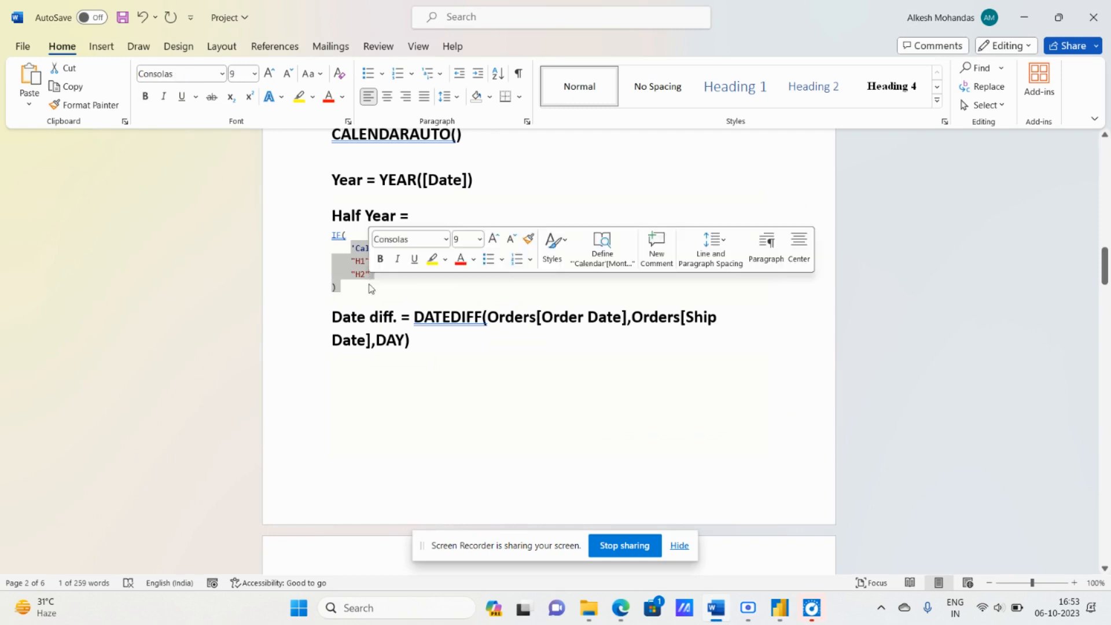
key(ctrl+c)
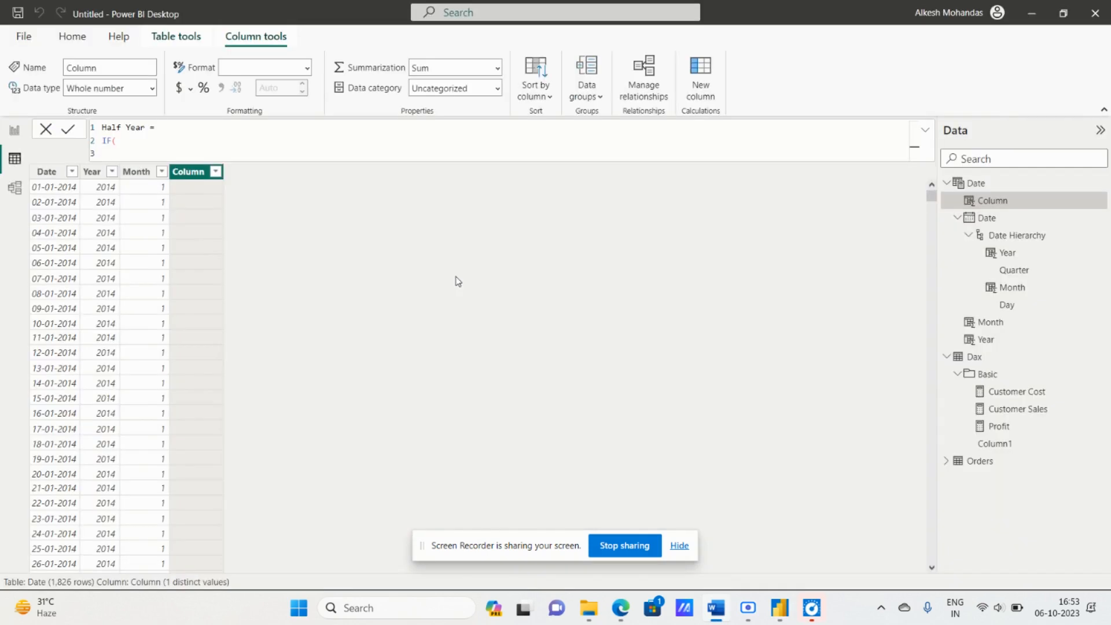
key(alt+Tab)
key(ctrl+v)
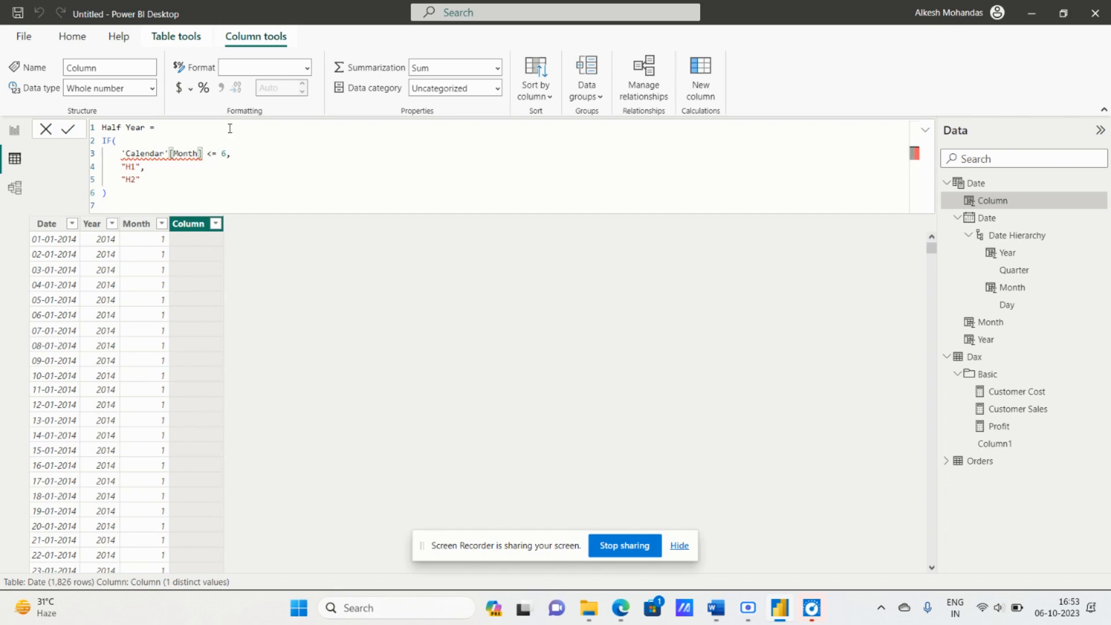
Replace the 'Calendar'[Month] reference in the Half Year formula's condition with 'Date'[Month].
key(BackSpace)
key(BackSpace)
key(BackSpace)
key(BackSpace)
key(BackSpace)
key(BackSpace)
key(BackSpace)
key(BackSpace)
key(BackSpace)
key(BackSpace)
key(BackSpace)
key(BackSpace)
key(BackSpace)
key(BackSpace)
key(BackSpace)
key(BackSpace)
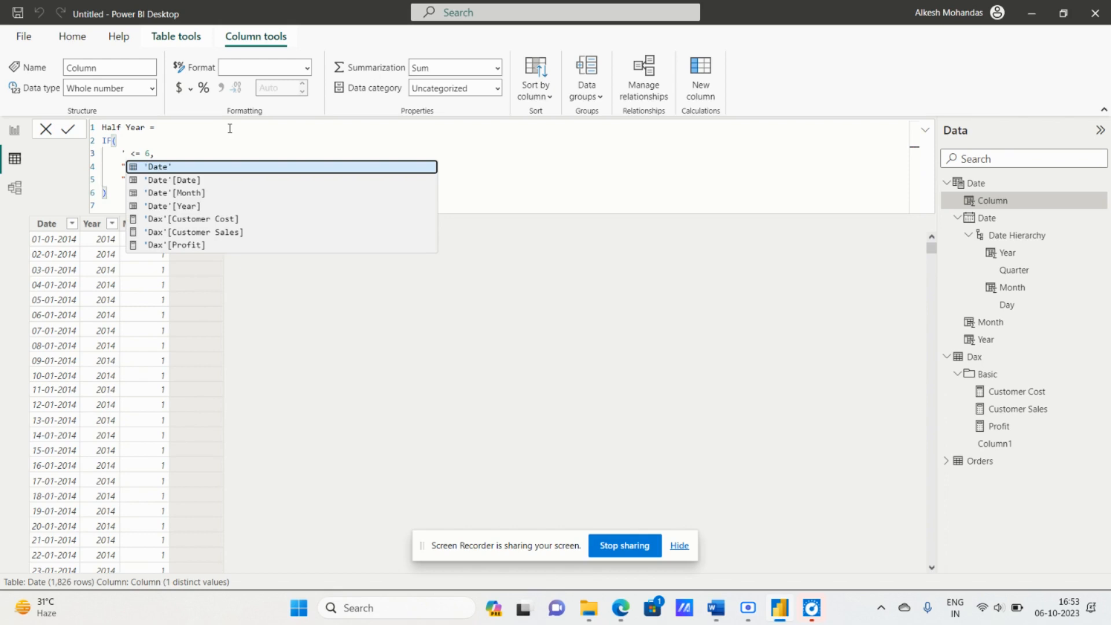
key(BackSpace)
text(C)
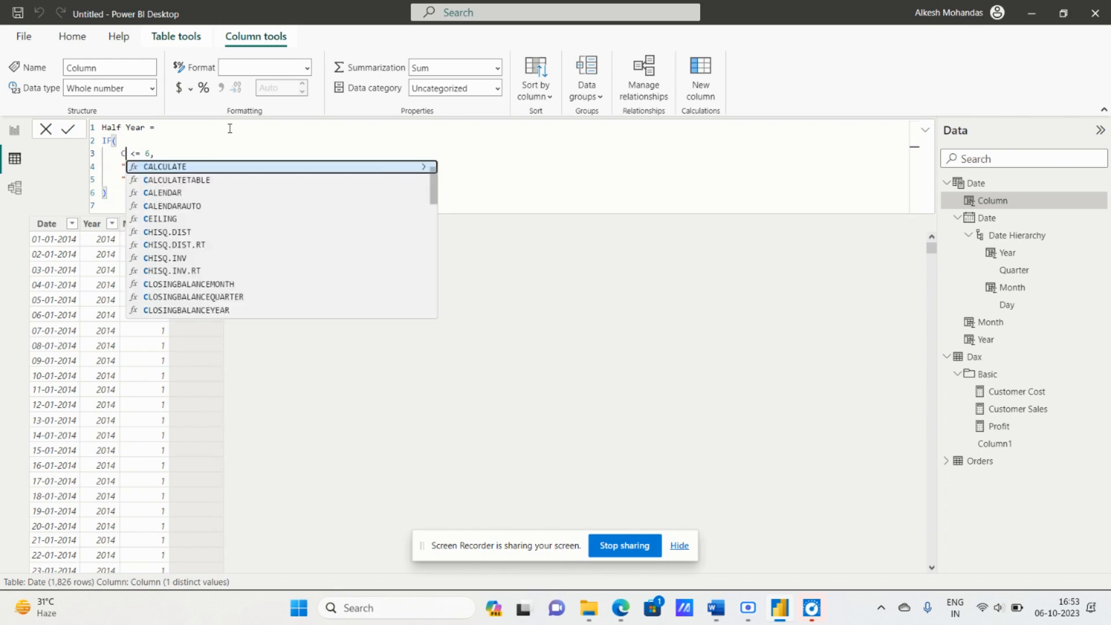
key(BackSpace)
text(Da)
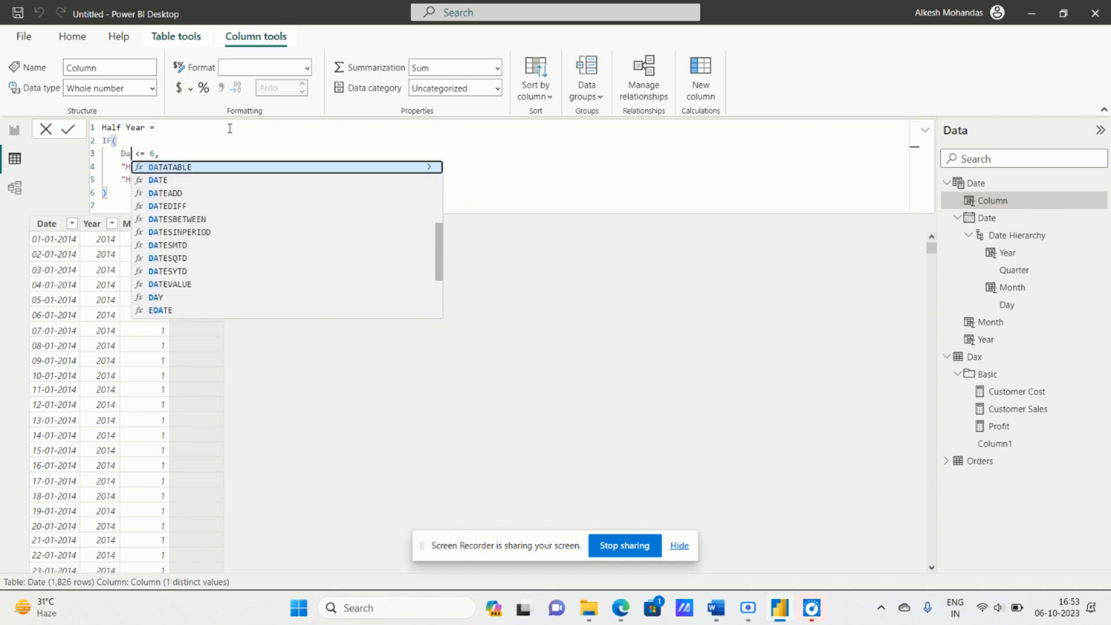
text(te)
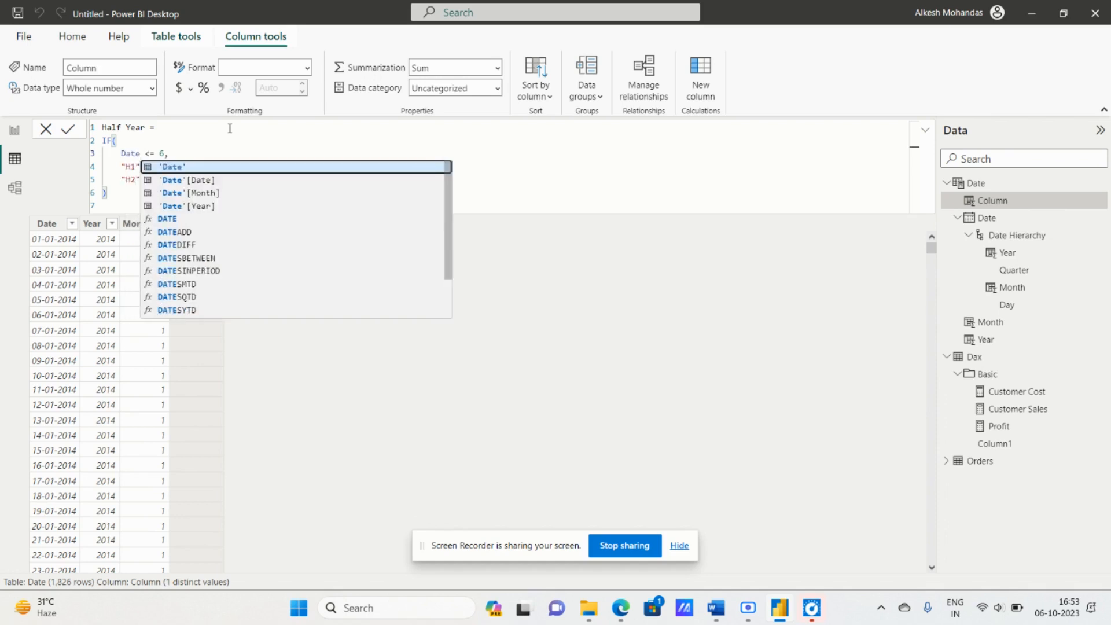
key(Down)
key(Down)
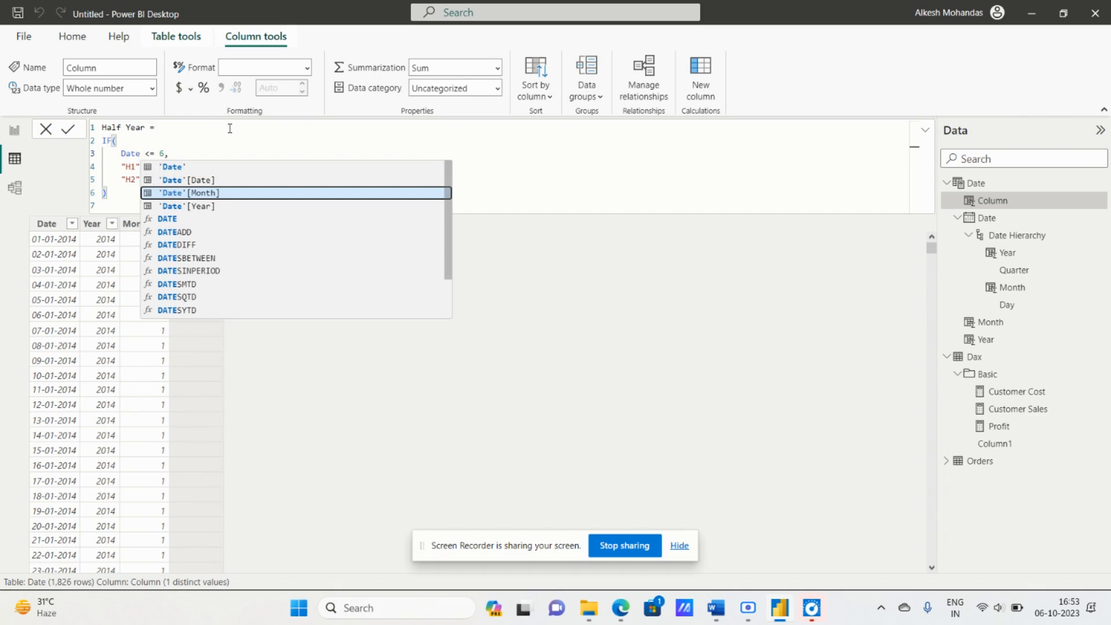
key(Tab)
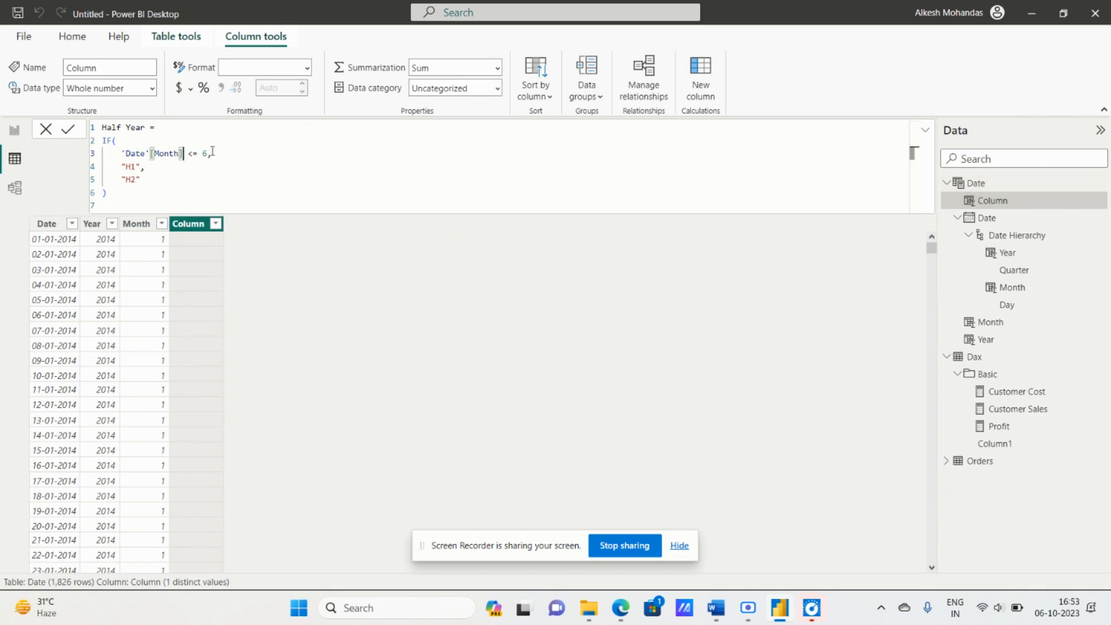
Remove the empty last line, commit the Half Year formula, and view the column's filter values without filtering.
click(127, 194)
click(120, 207)
key(BackSpace)
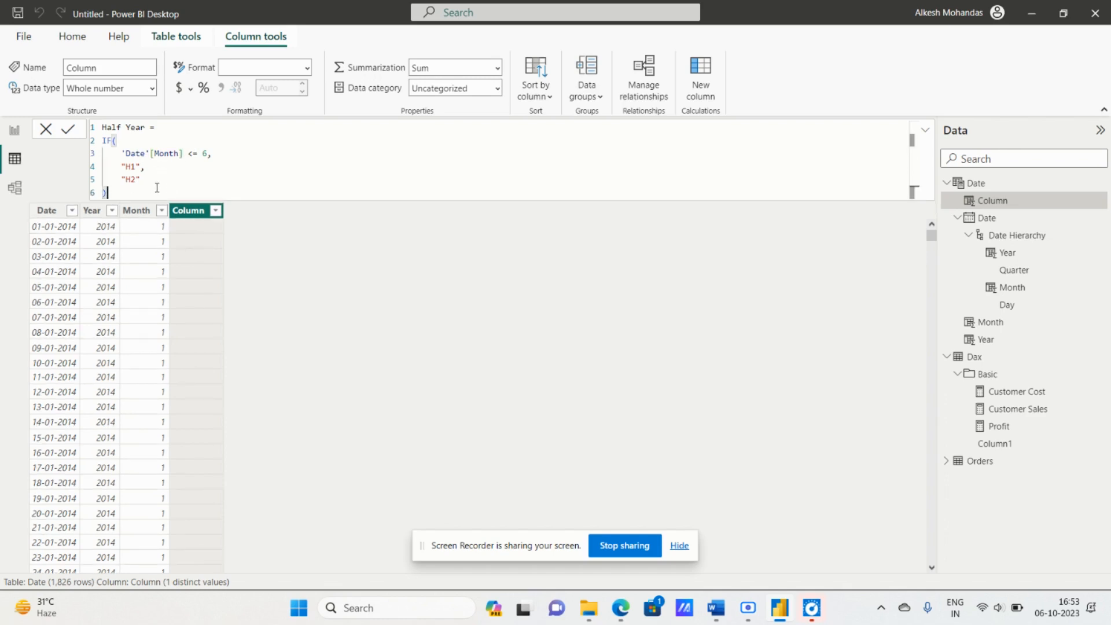
click(69, 132)
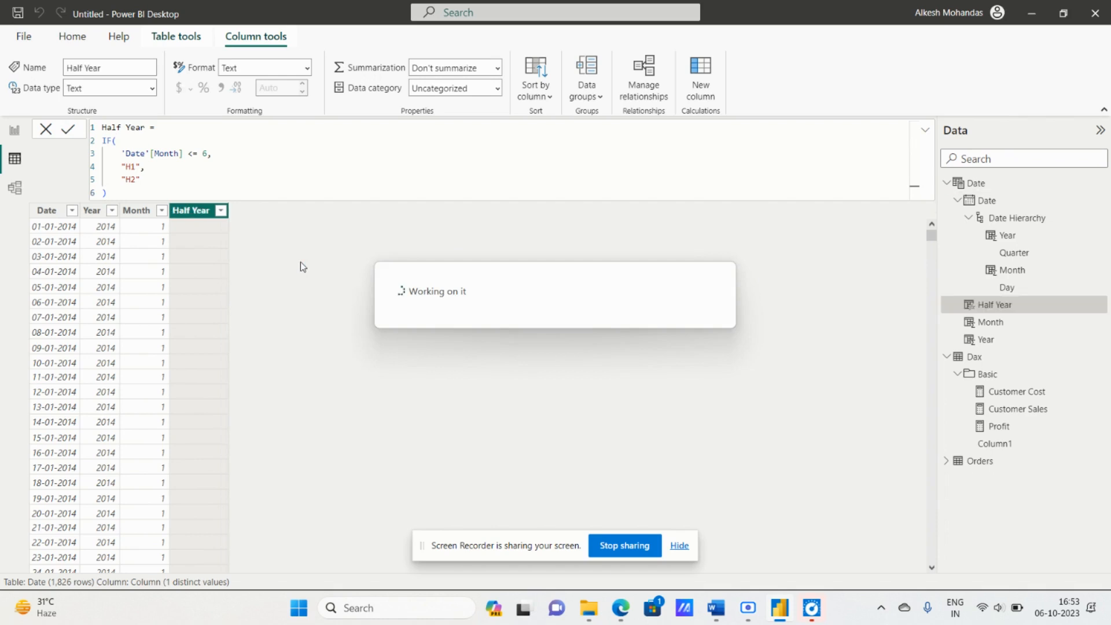
click(221, 211)
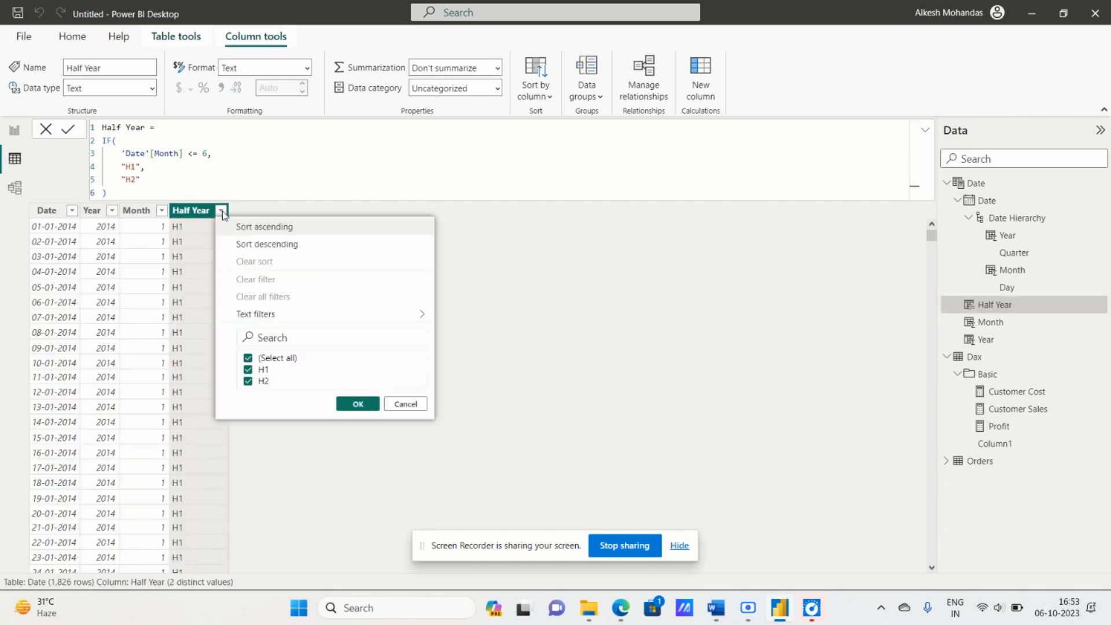
click(405, 403)
Filter the Month column to months 1 through 6 and check the Half Year column's filter values.
click(162, 210)
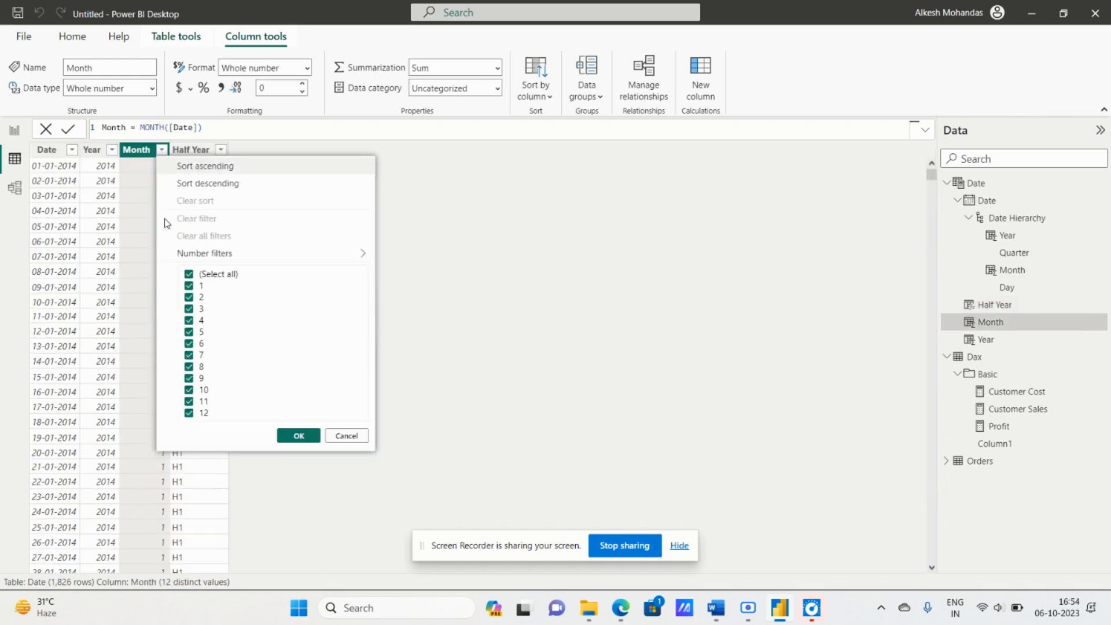
click(189, 275)
click(190, 286)
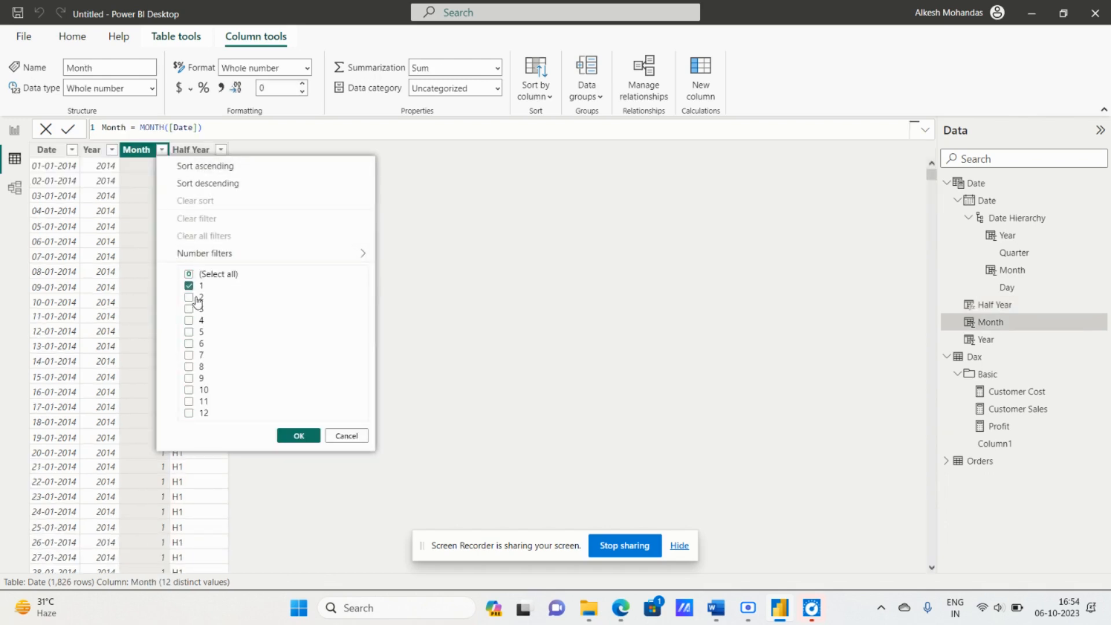
click(189, 297)
click(189, 309)
click(189, 321)
click(189, 332)
click(189, 344)
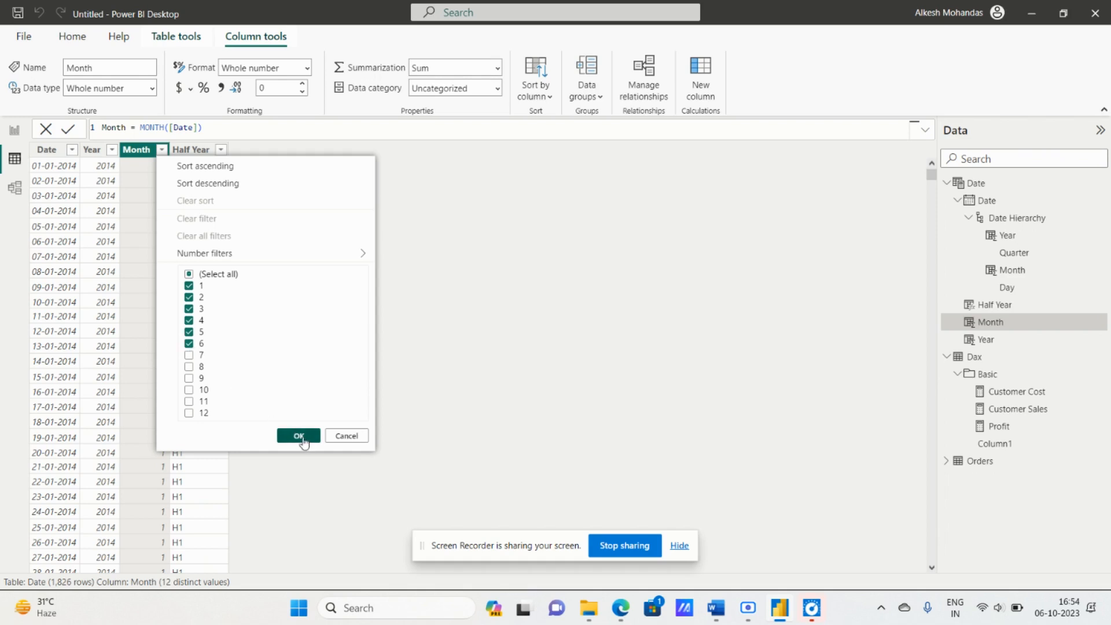
click(299, 436)
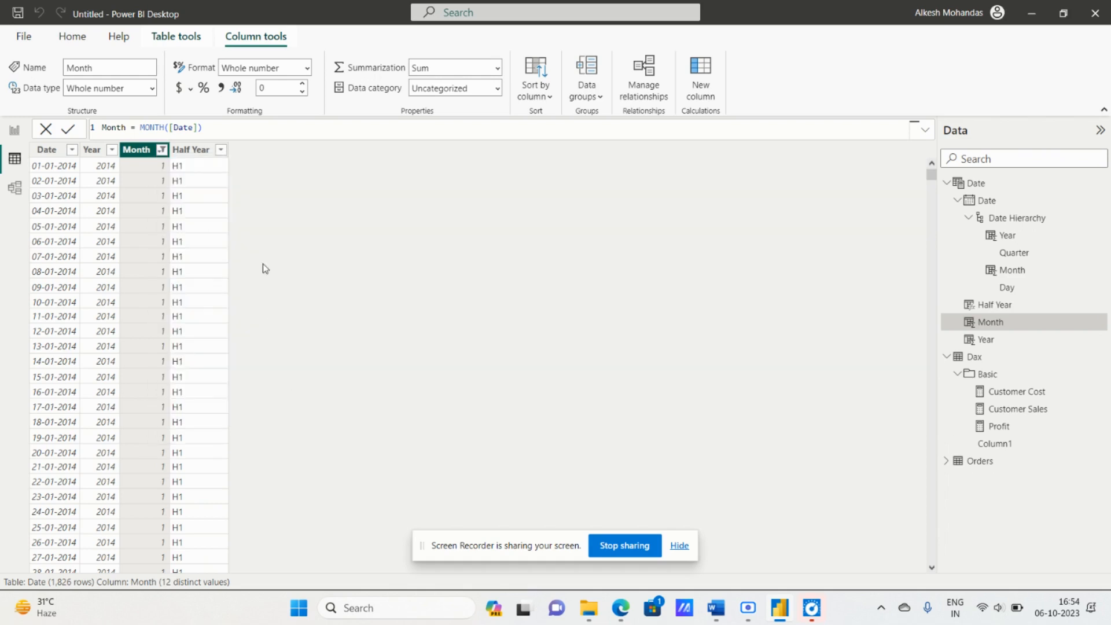
click(221, 149)
click(405, 392)
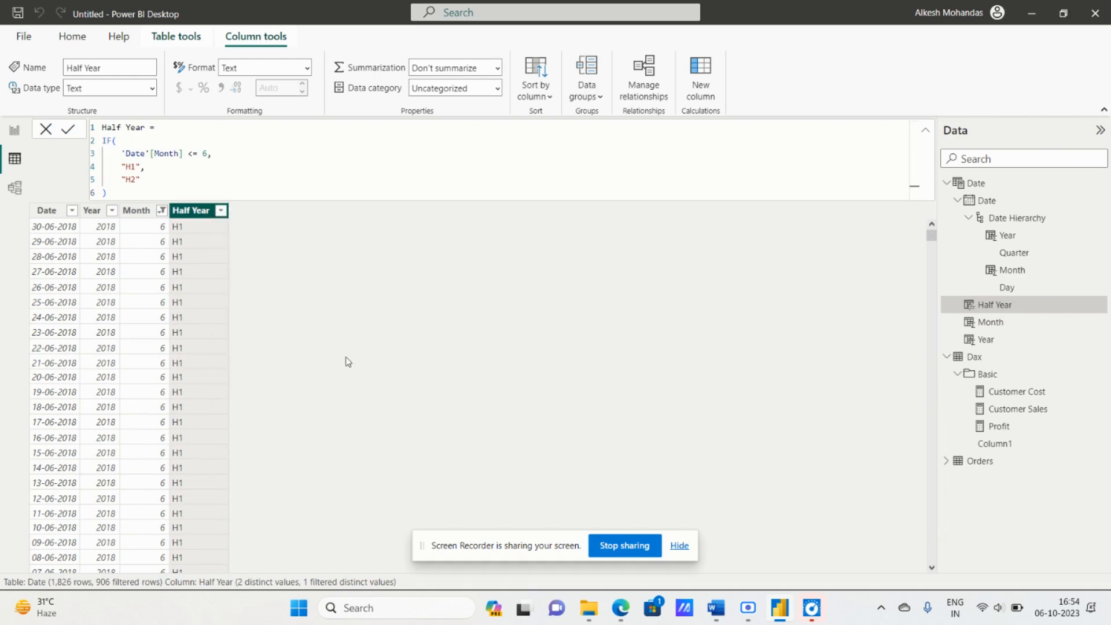
Change the Month filter to months 7 through 12 and check the Half Year column's filter values.
click(161, 212)
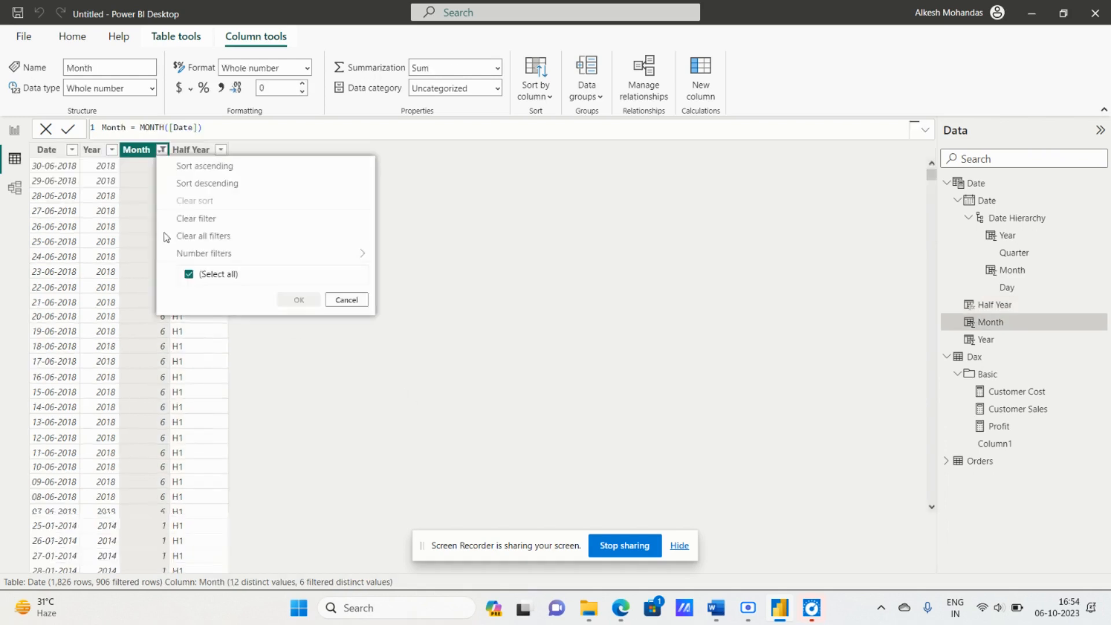
click(189, 275)
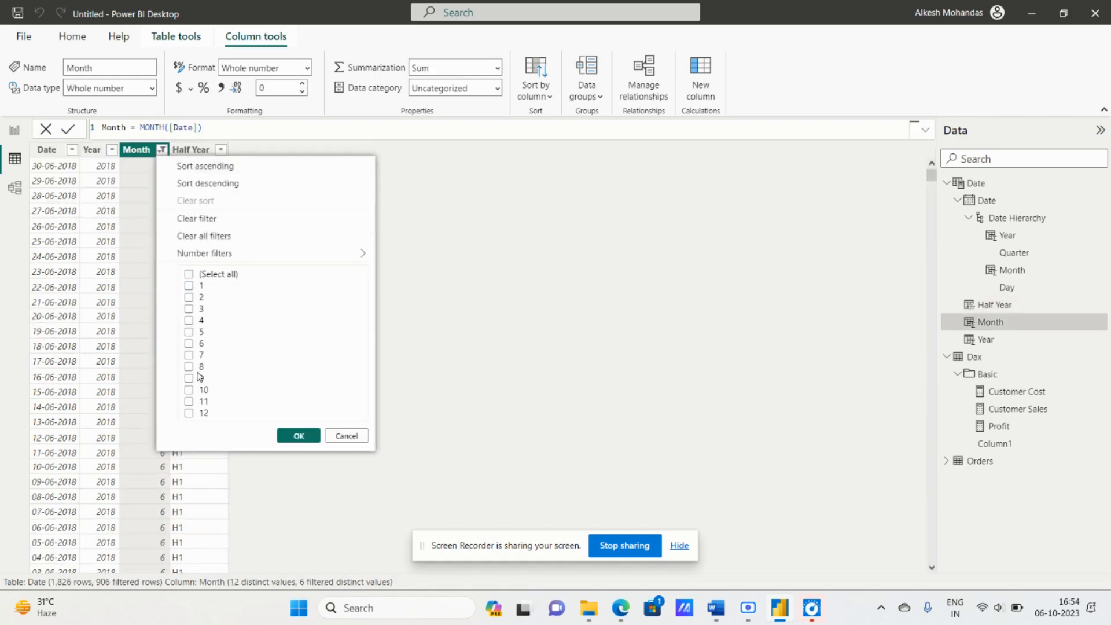
click(188, 354)
click(188, 366)
click(189, 378)
click(189, 401)
click(189, 413)
click(298, 436)
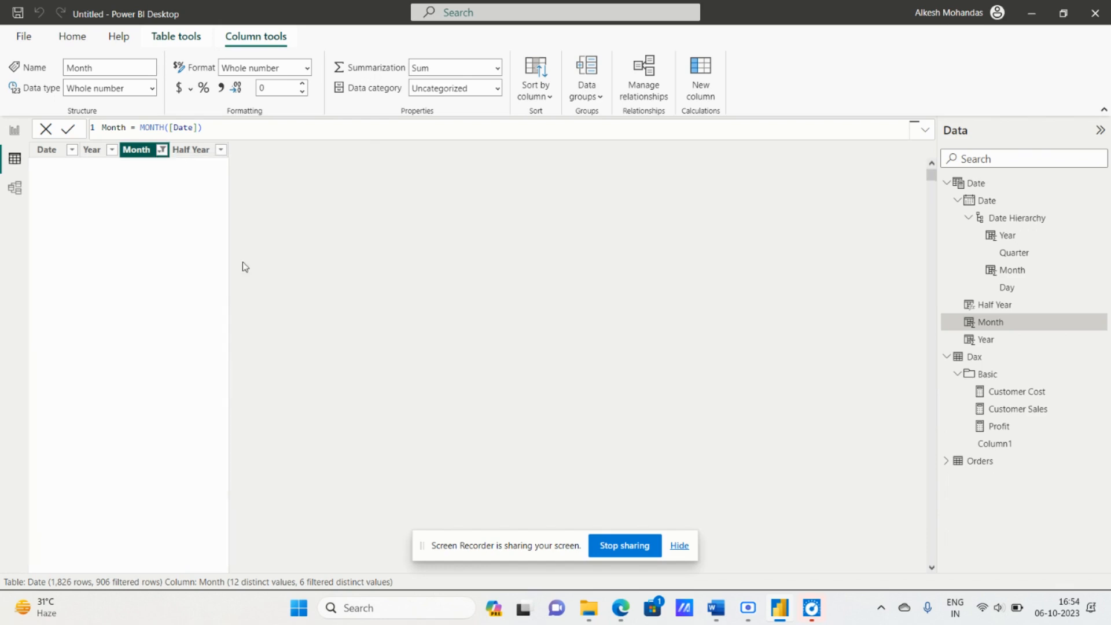
click(220, 149)
click(597, 272)
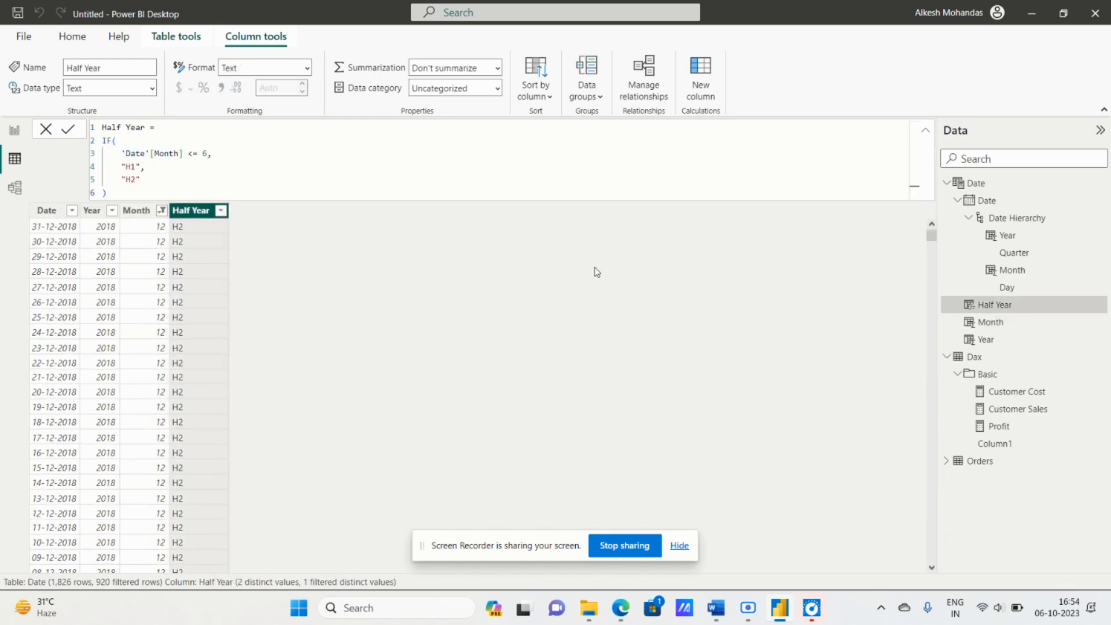
Reselect all months in the Month column's filter to show the whole Date table again.
click(162, 212)
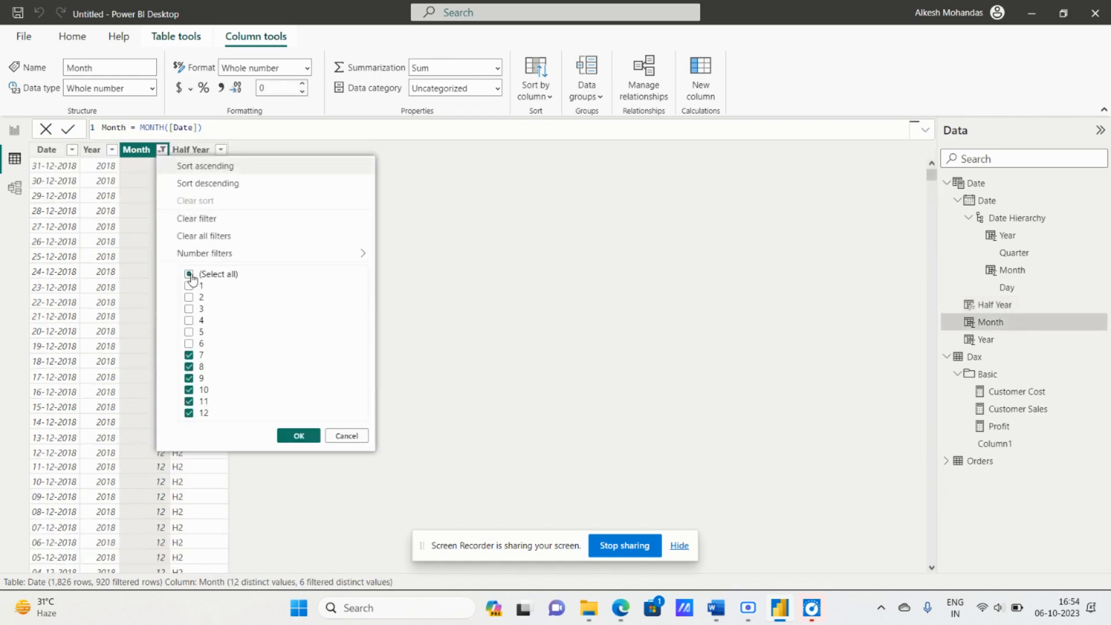
click(190, 275)
click(190, 276)
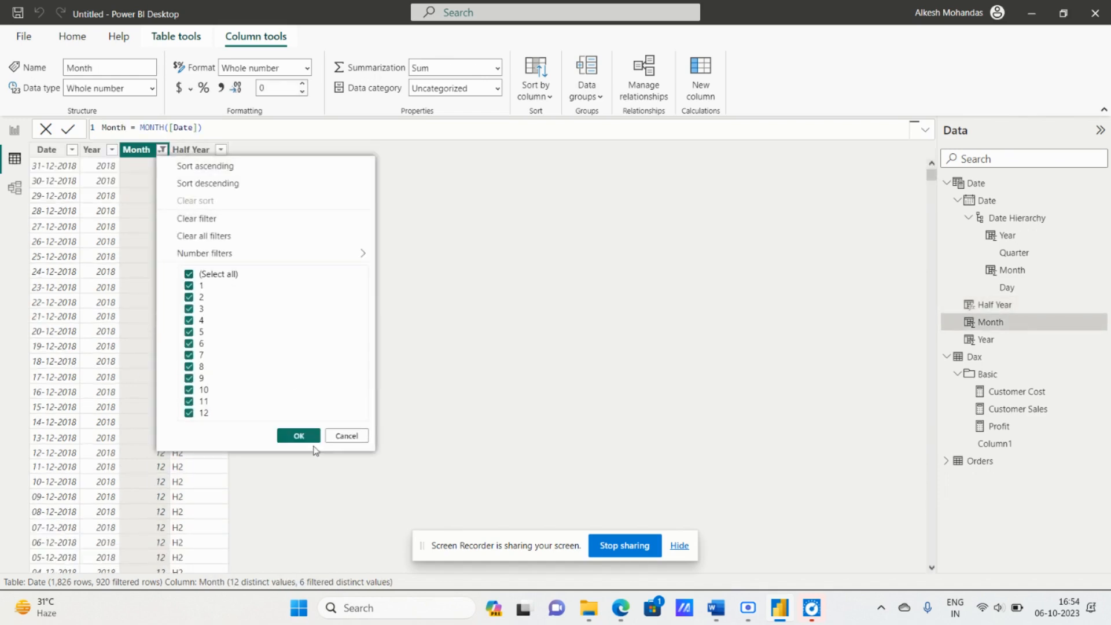
click(298, 436)
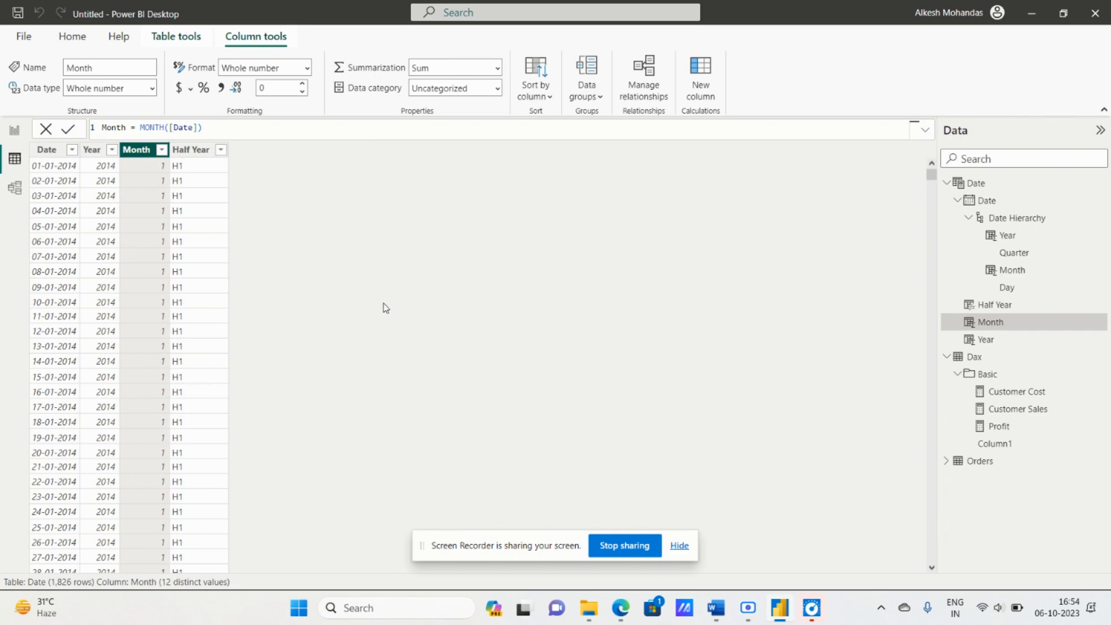
Look up the Date diff. formula under Calendar functions in the Word document, then return to Power BI.
key(alt+Tab)
scroll(464, 338, down, 2)
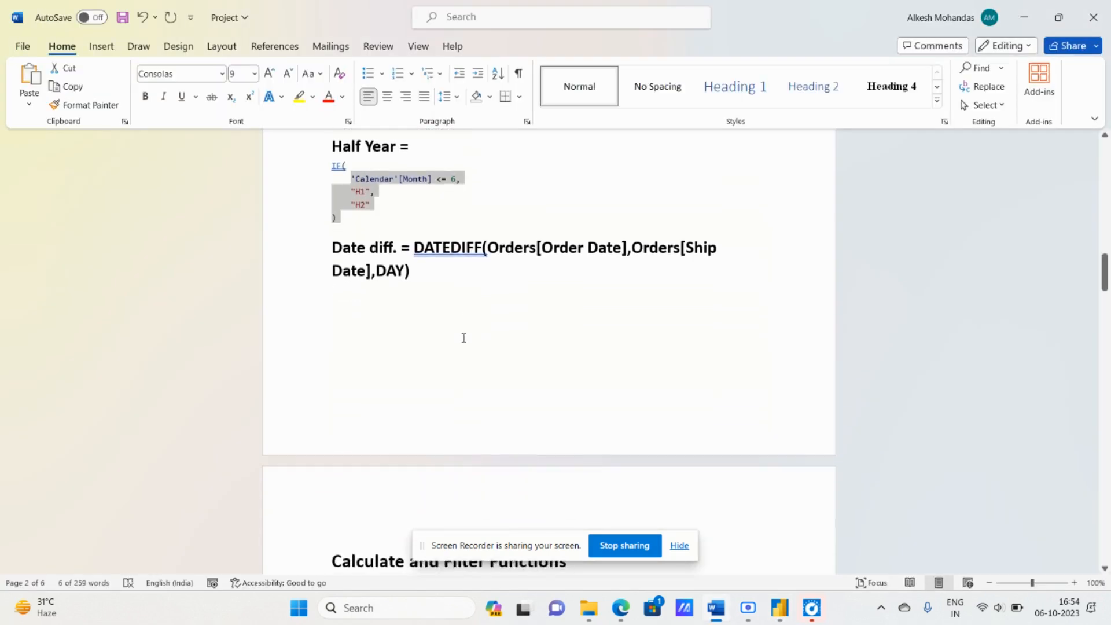
scroll(463, 338, up, 2)
scroll(431, 279, up, 3)
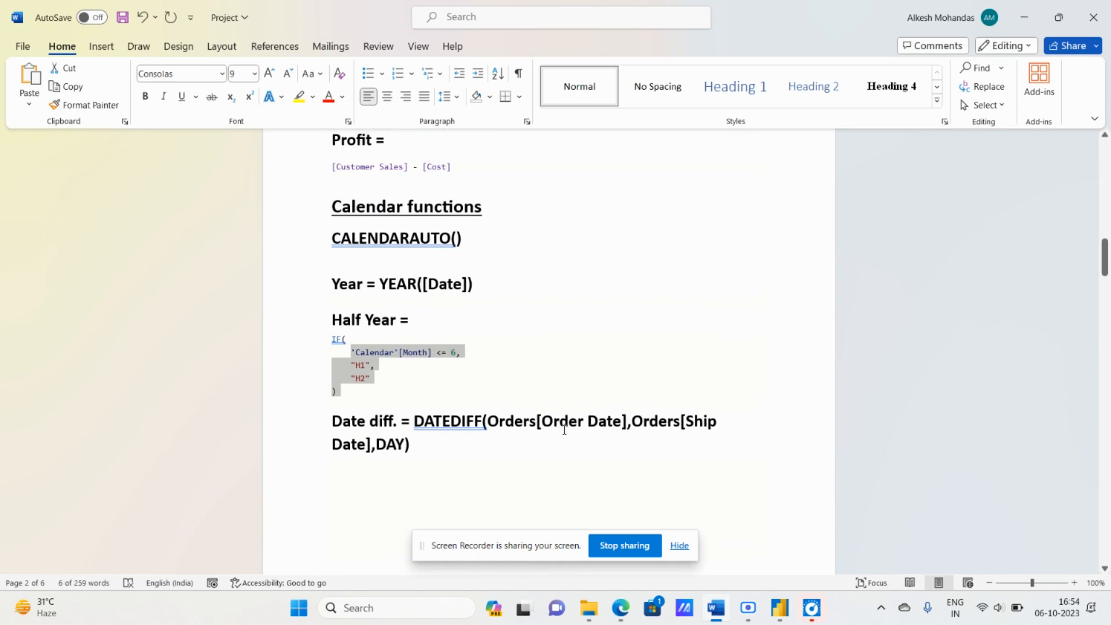
key(alt+Tab)
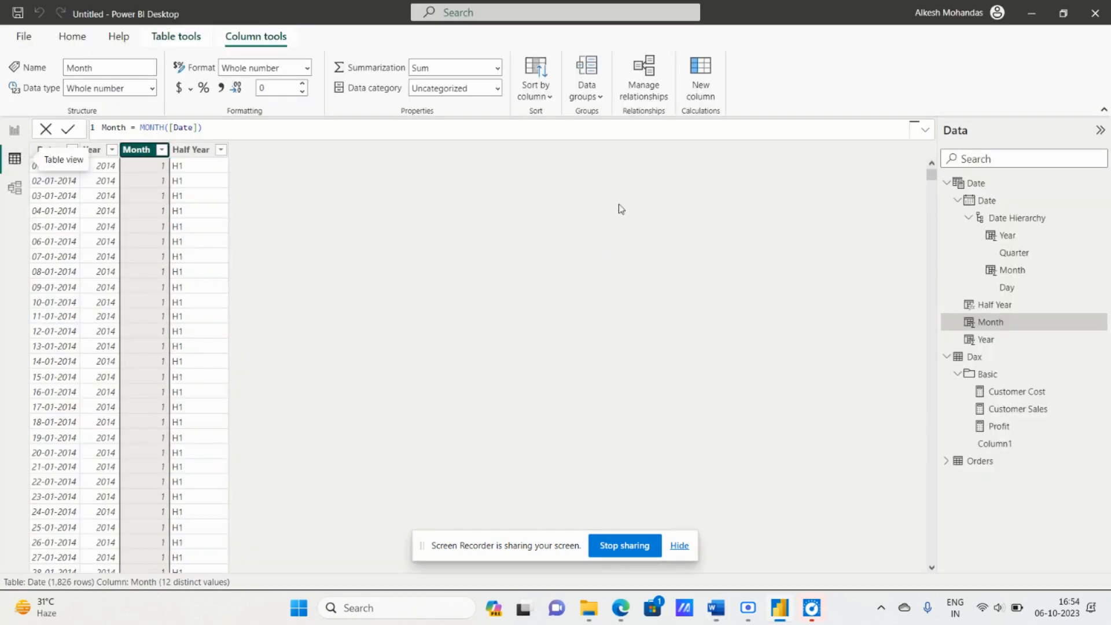
Collapse the Date table's fields, expand those of Orders, and display the Orders table's data in Table view.
click(946, 184)
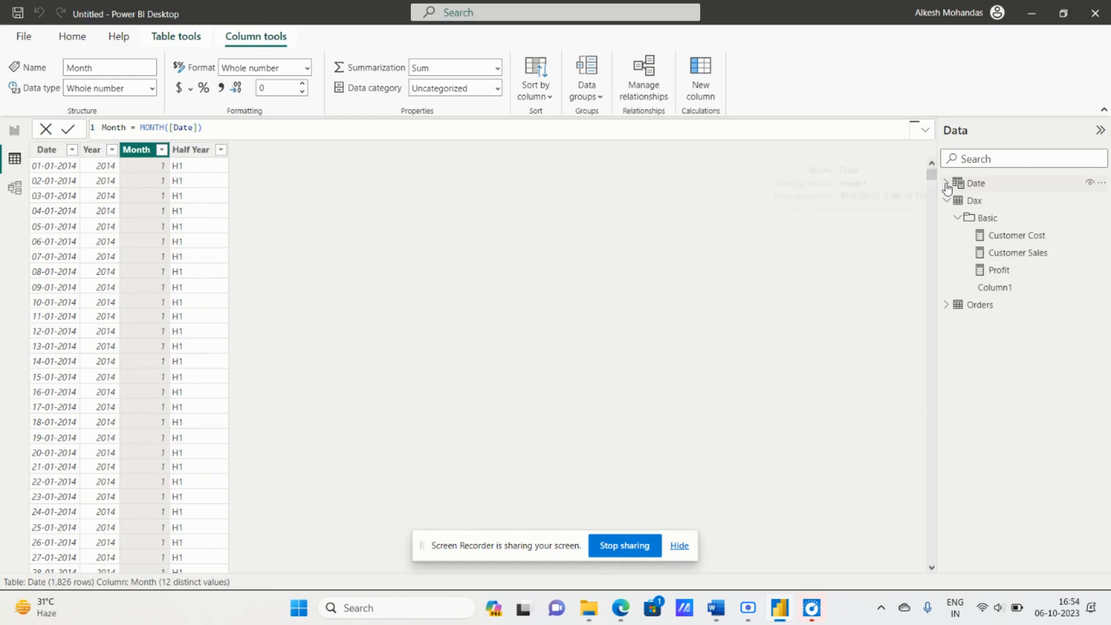
click(947, 306)
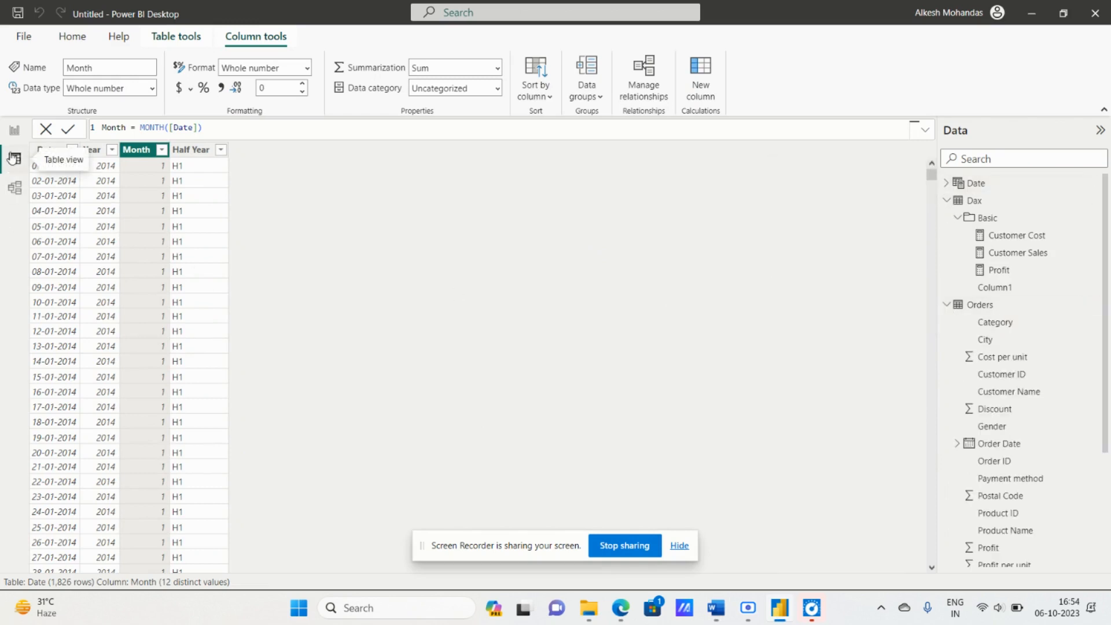
click(16, 187)
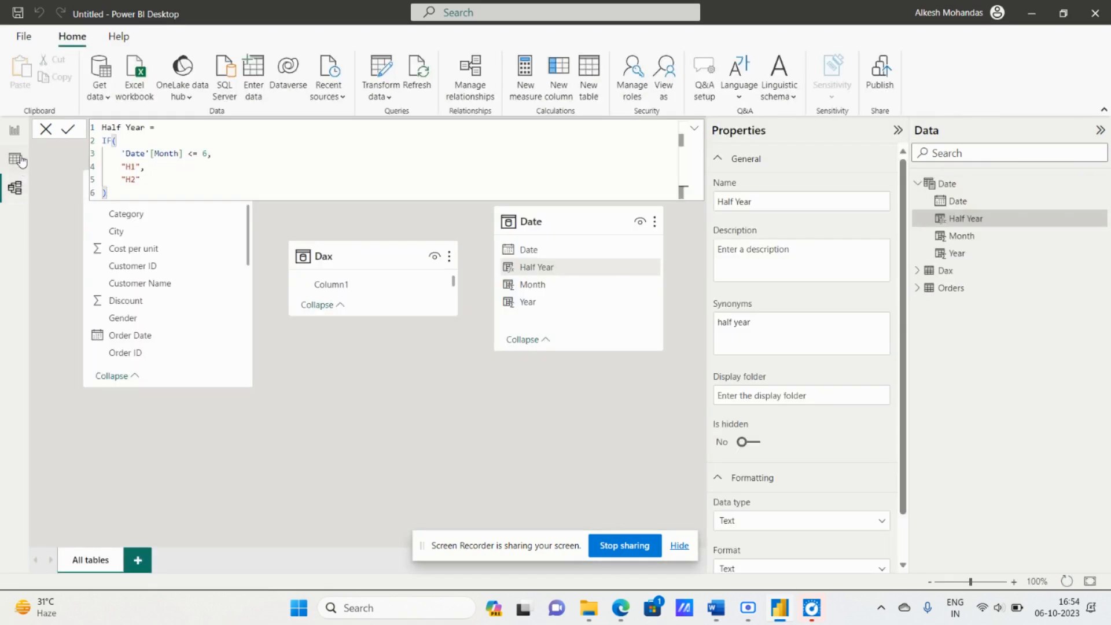
click(17, 160)
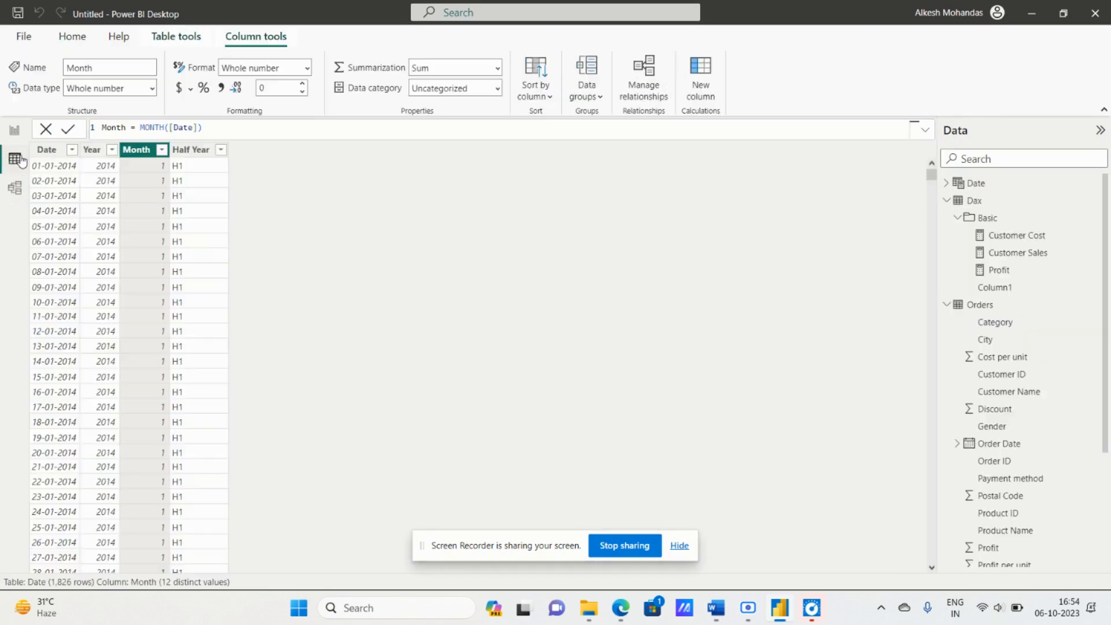
click(982, 305)
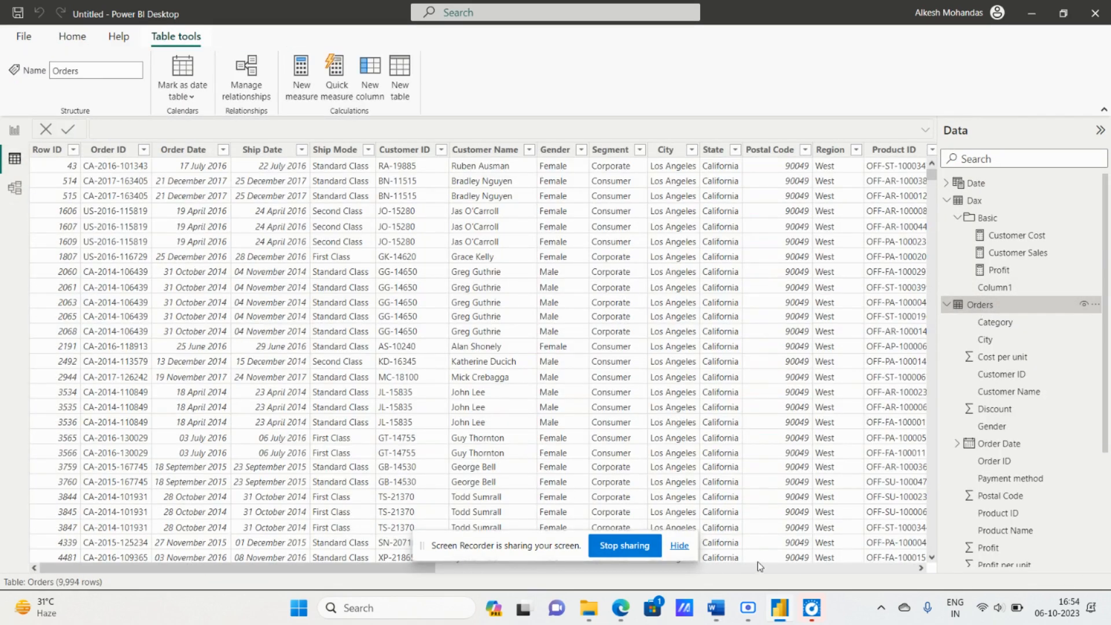
Look through the Orders table's columns and add a new calculated column to the table.
click(680, 546)
click(503, 568)
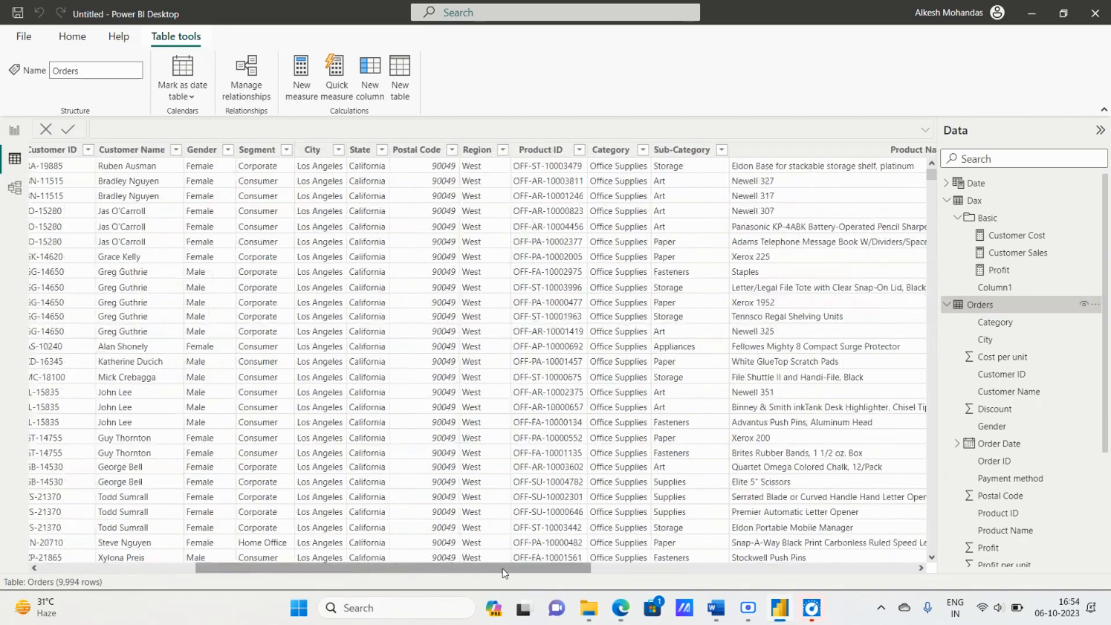
drag(503, 569, 827, 568)
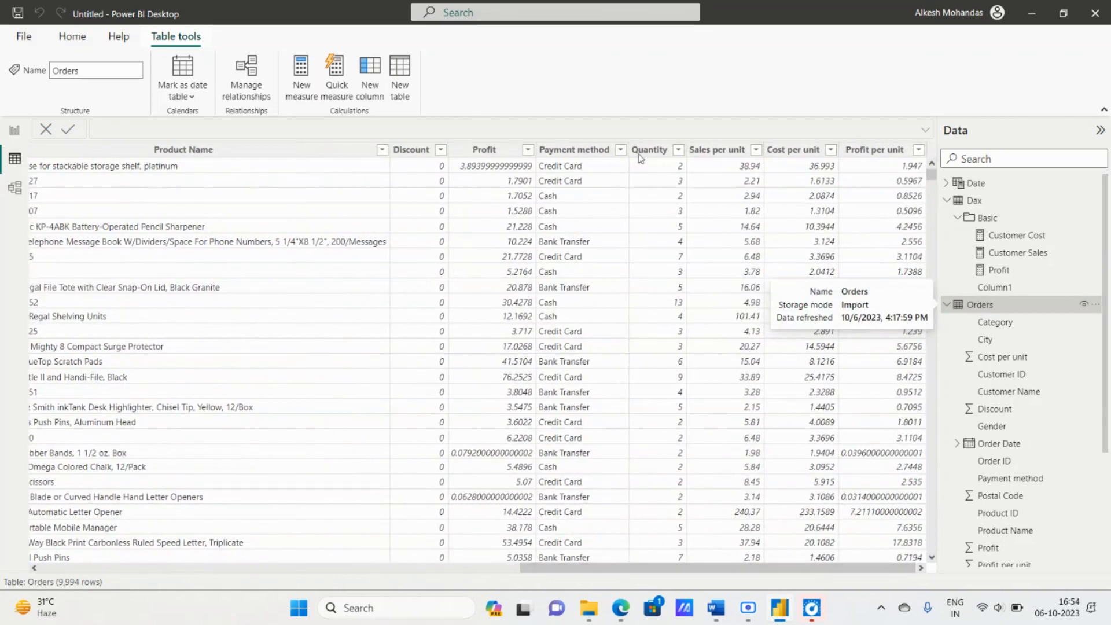
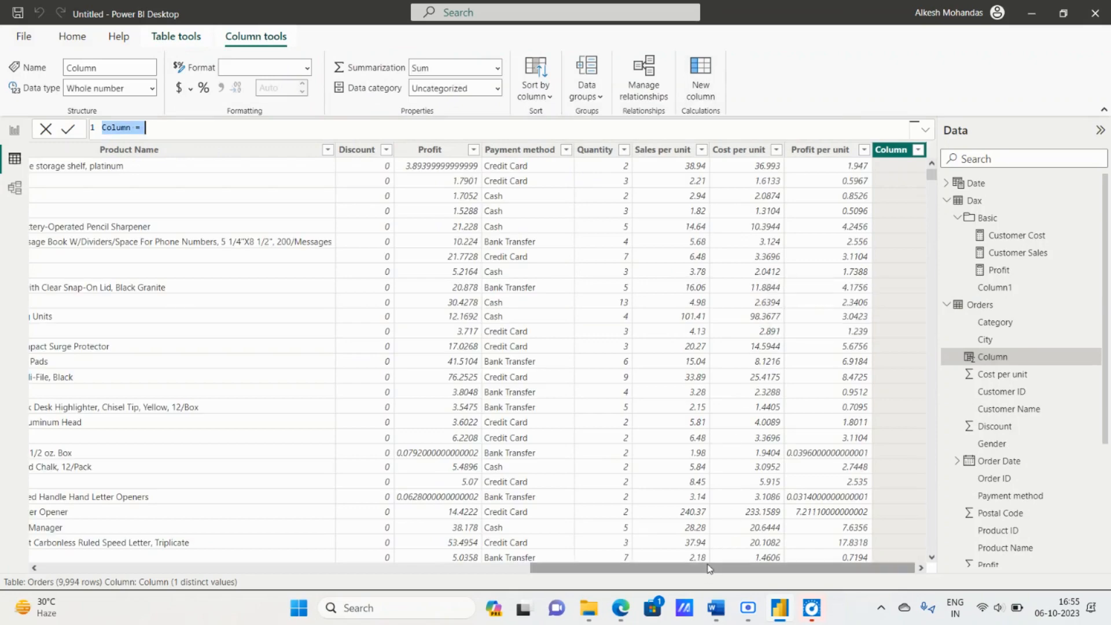
drag(708, 569, 65, 576)
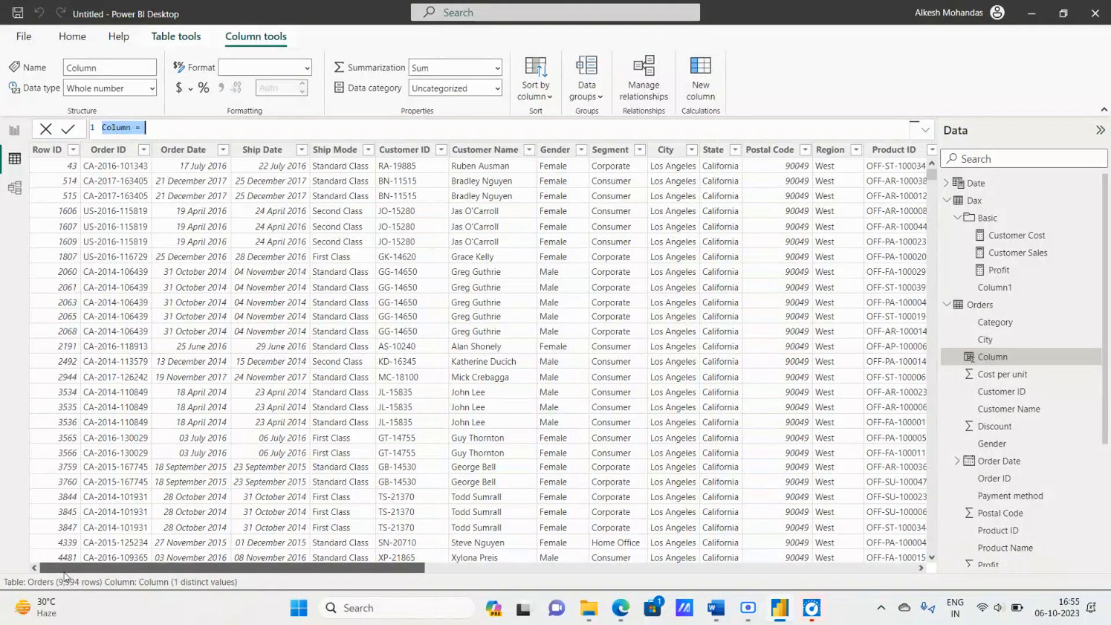
Check the Date diff. formula in the Word document, then name the new Orders column Date Diff. in Power BI.
click(710, 606)
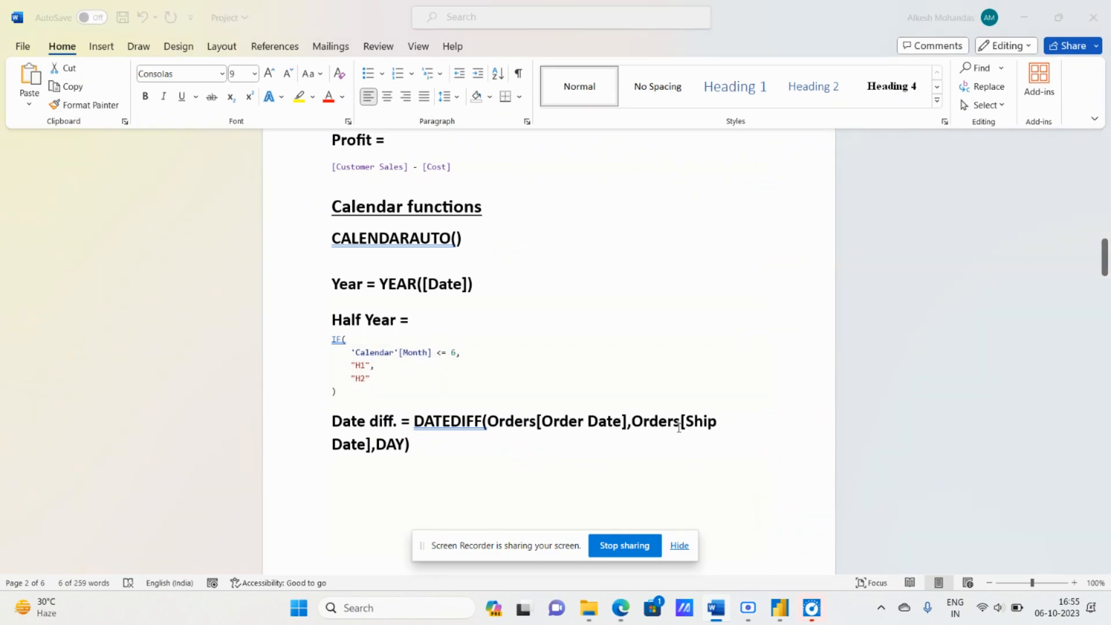
click(782, 608)
text(Dat)
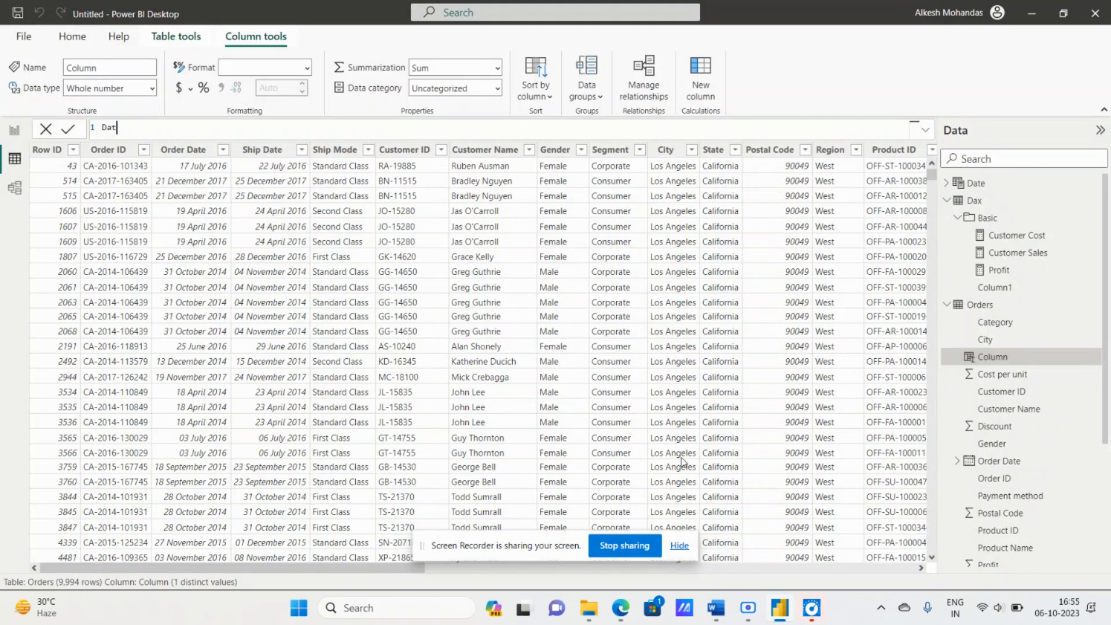
text(e Diff. =)
Recheck the formula in the Word document, then start the Date Diff. column's formula with the DATEDIFF function in Power BI.
key(alt+Tab)
click(716, 608)
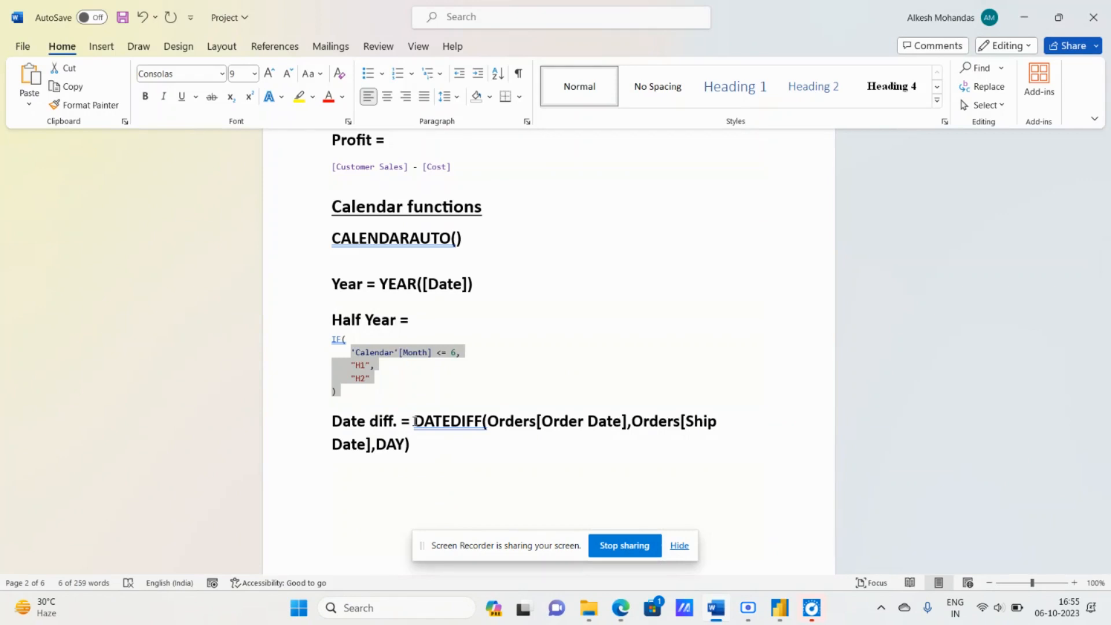
key(alt+Tab)
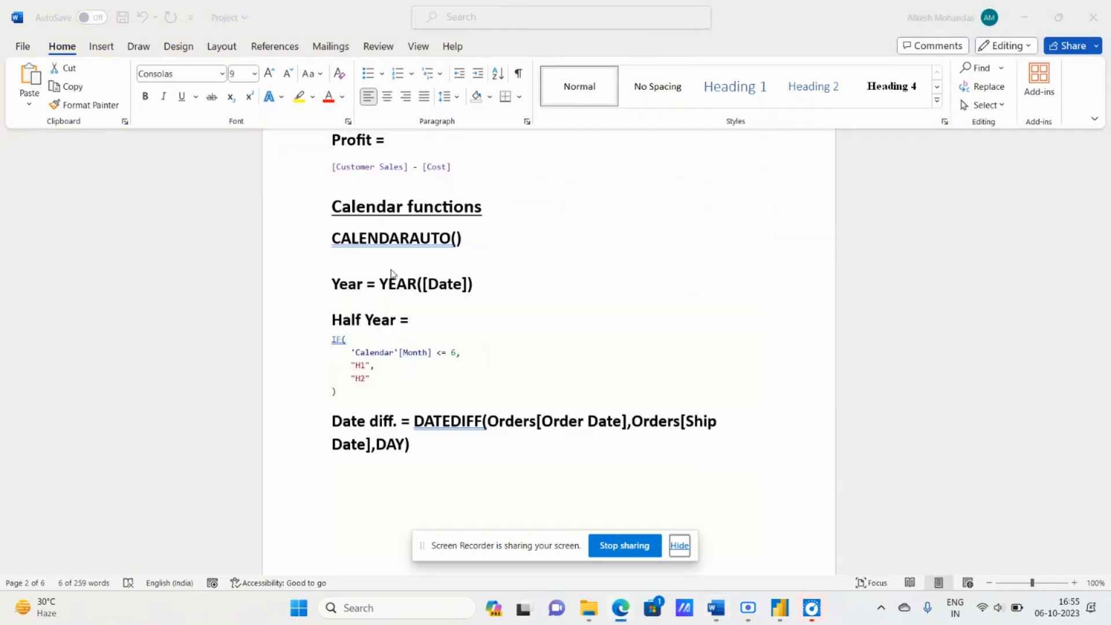
click(780, 607)
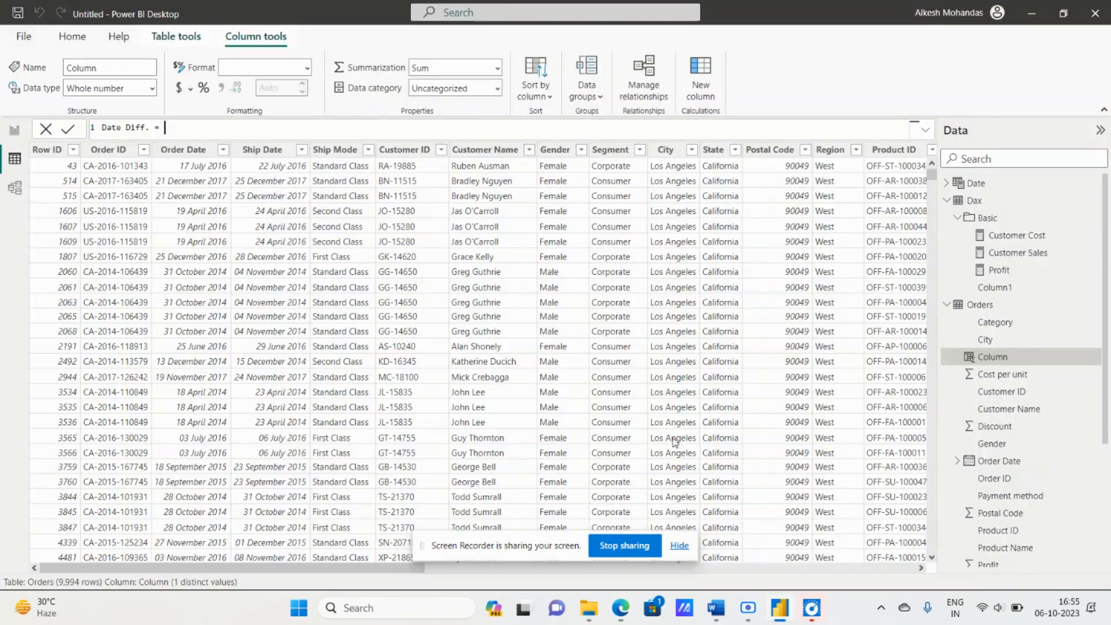
text(date)
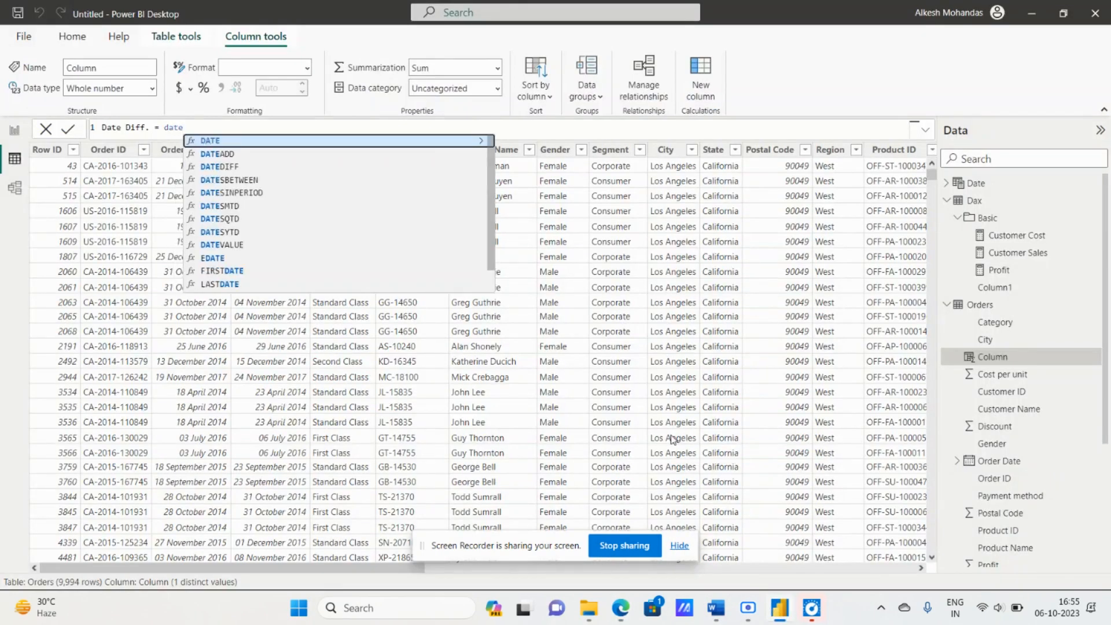
key(BackSpace)
text(ediff)
key(Tab)
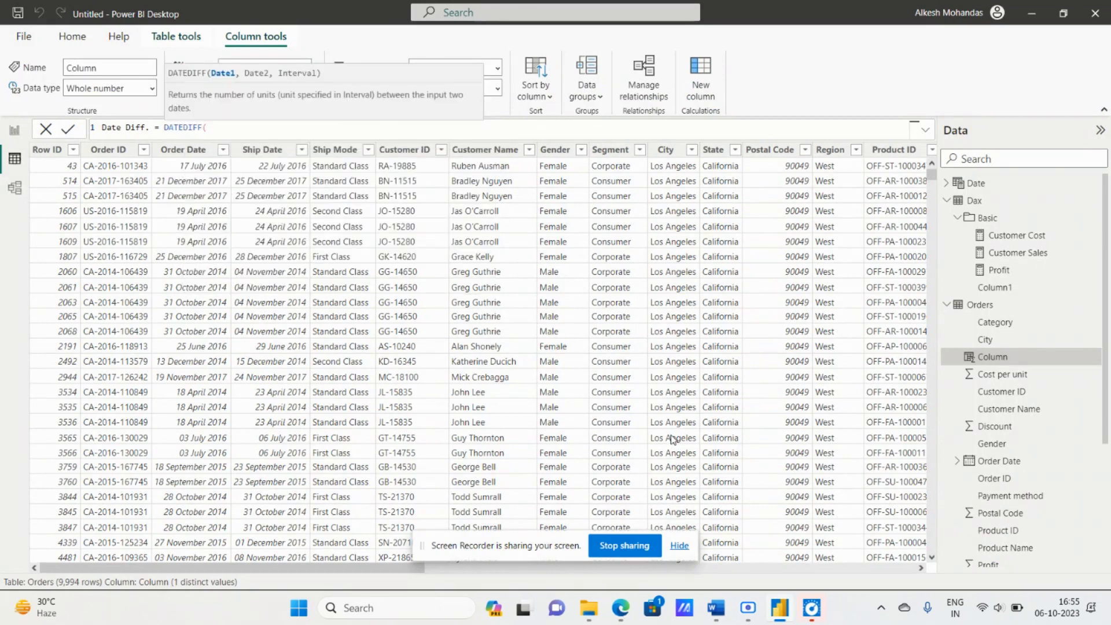
text(ore)
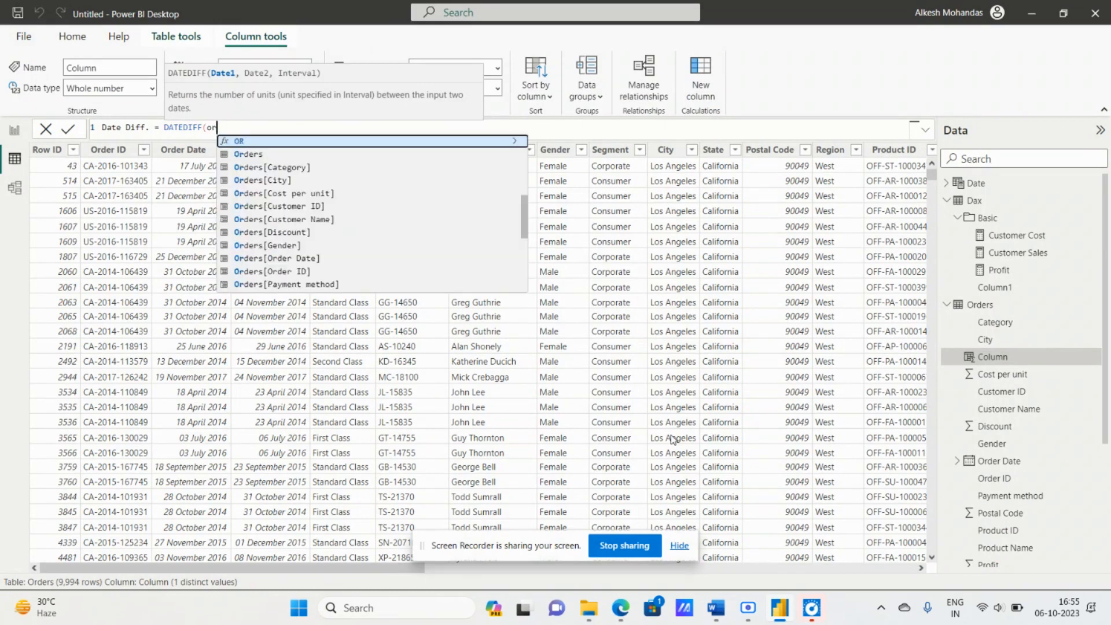
key(BackSpace)
key(BackSpace)
key(BackSpace)
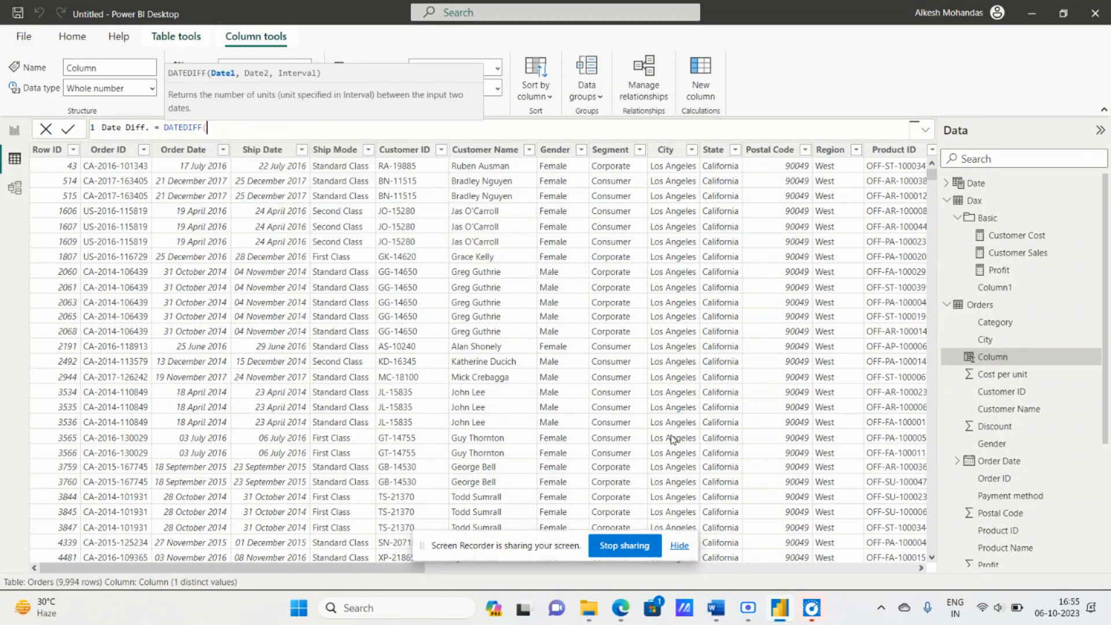
Complete the DATEDIFF formula with [Order Date], [Ship Date] and the DAY interval, and commit the Date Diff. column.
text([)
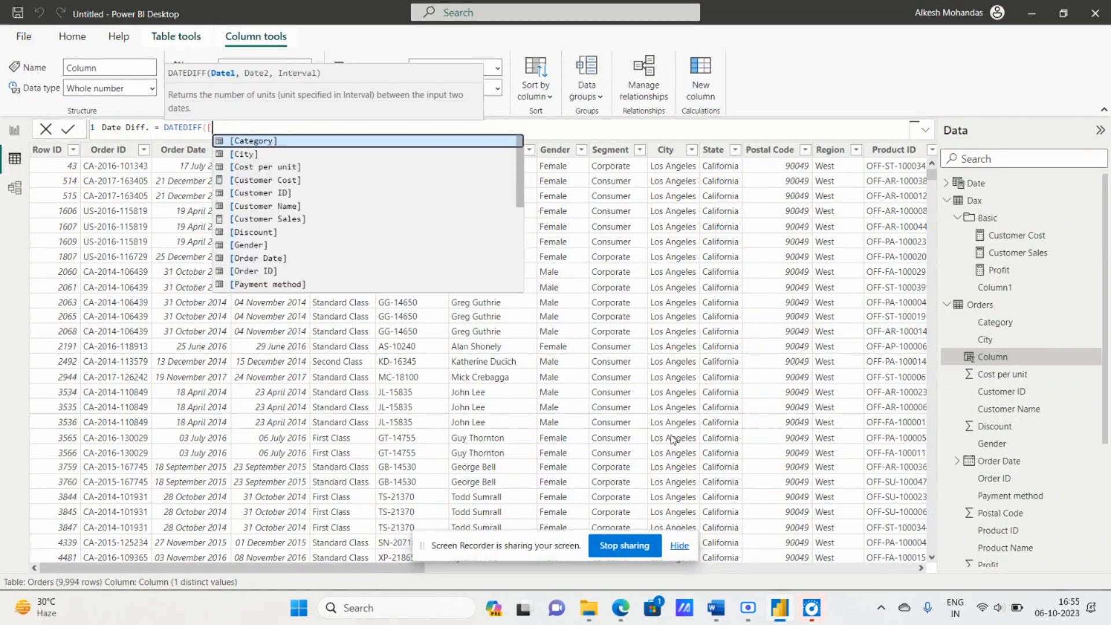
text(or)
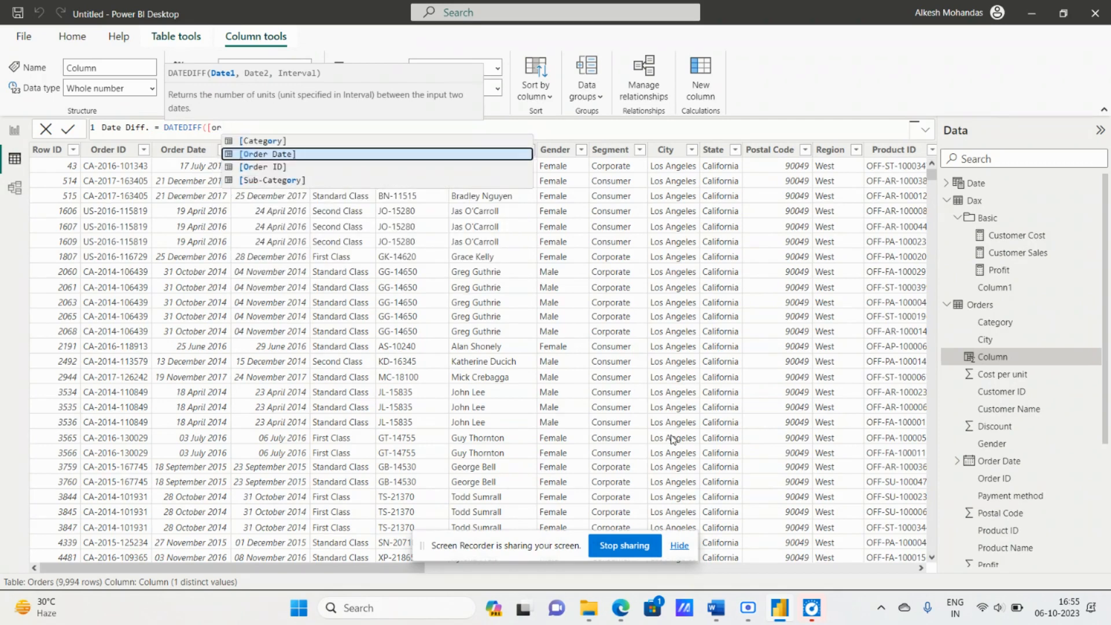
key(Tab)
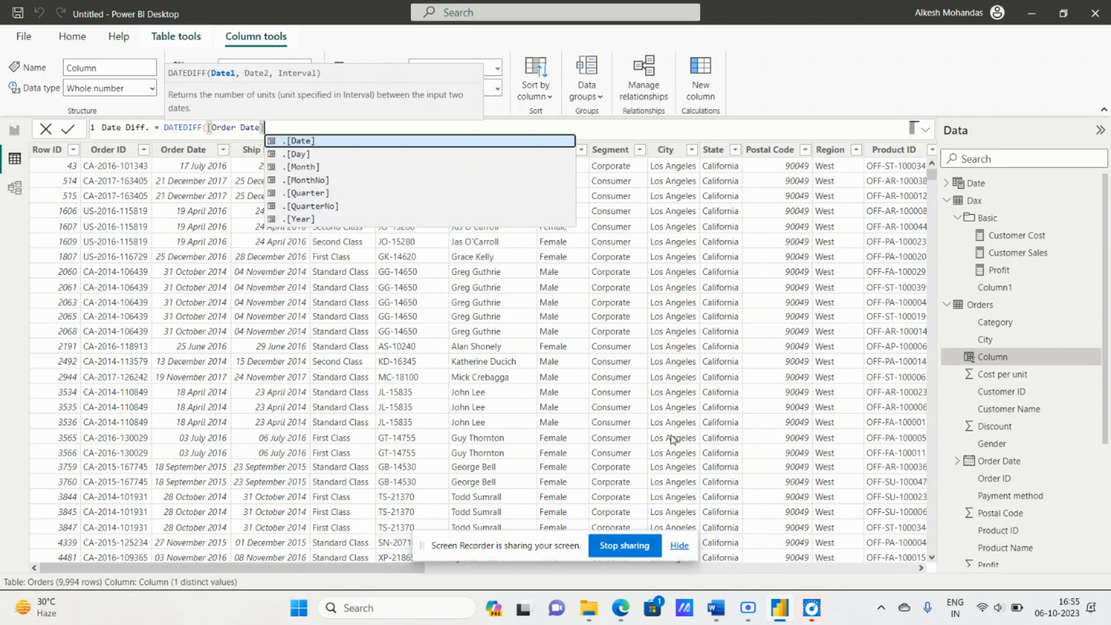
text(,)
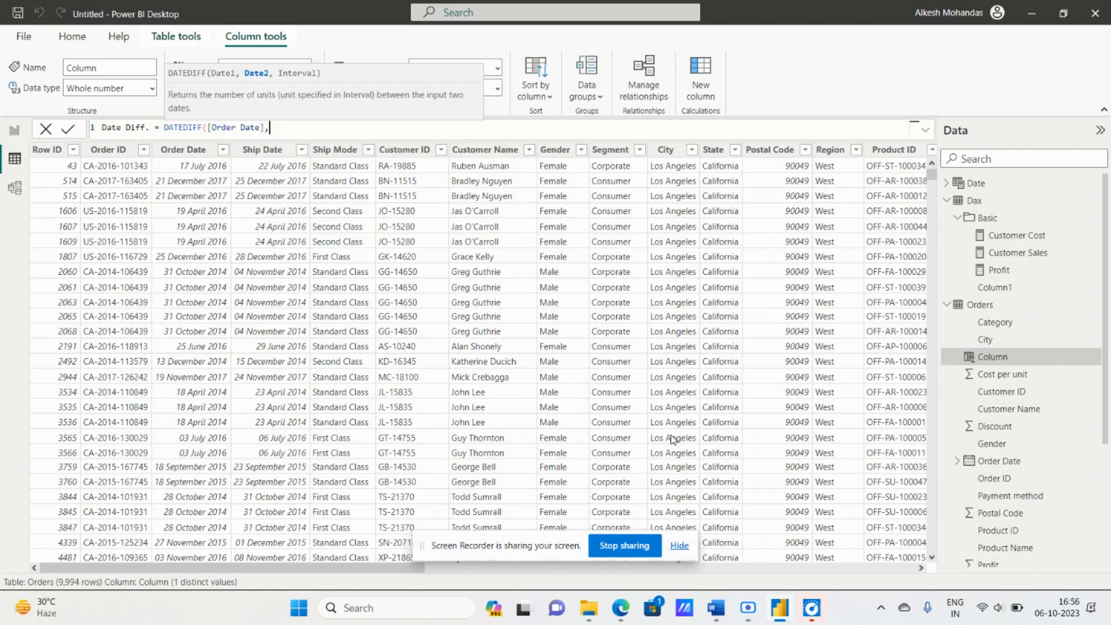
text([)
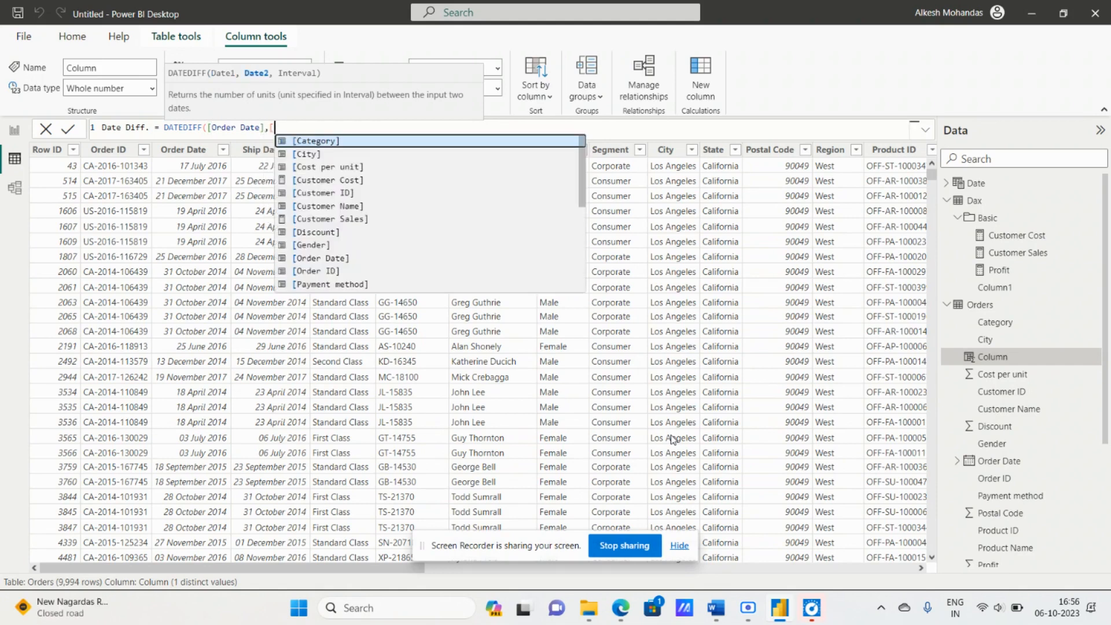
text(Sh)
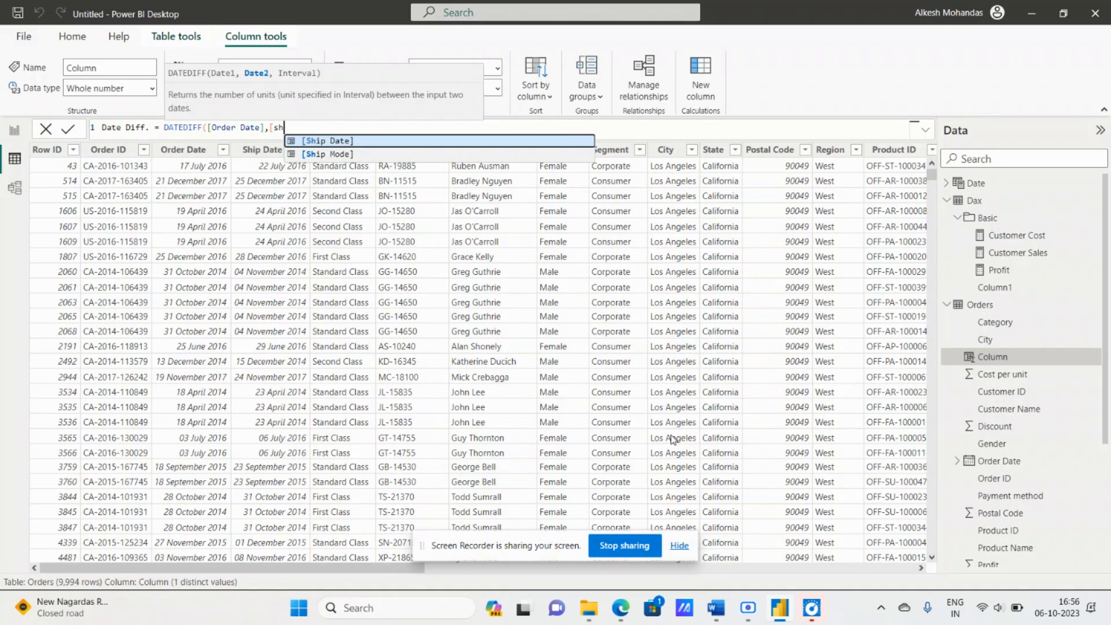
key(Tab)
text(,)
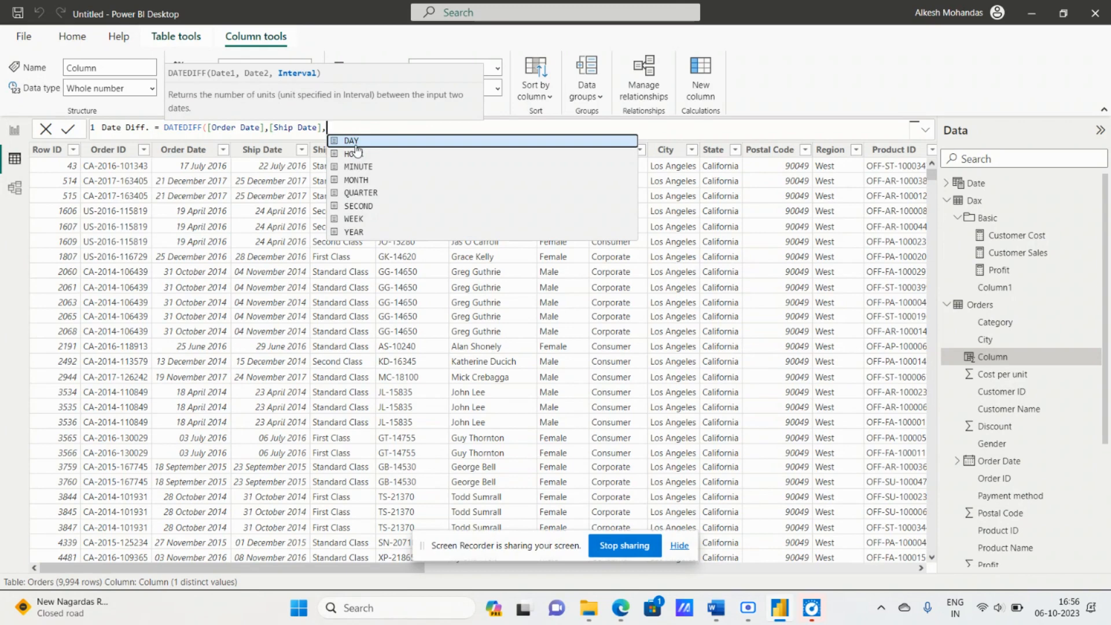
key(Tab)
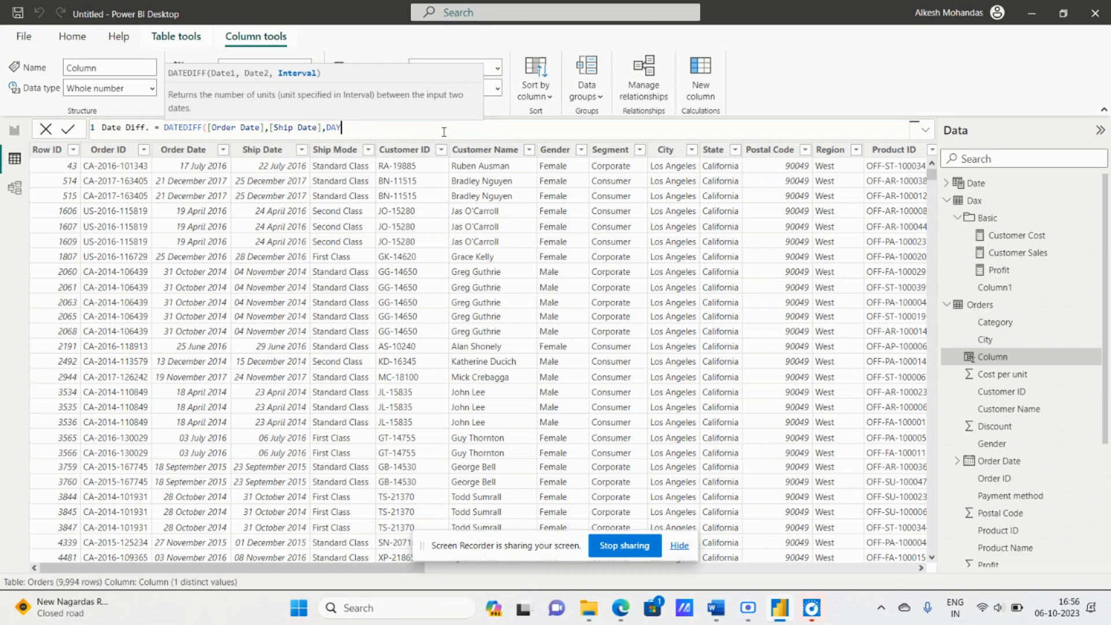
text())
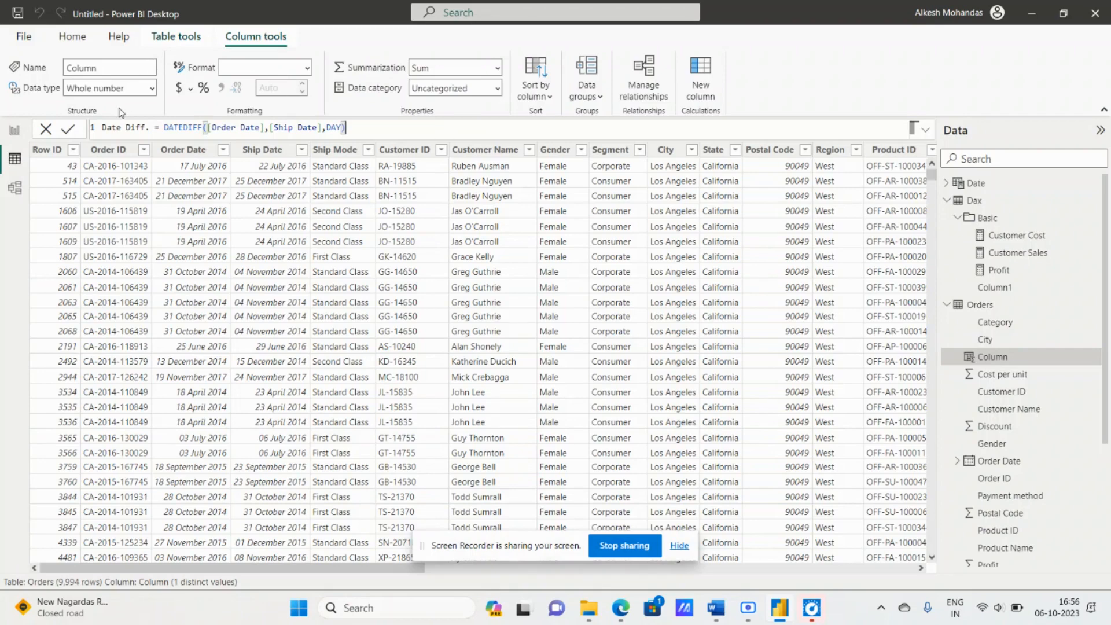
click(68, 133)
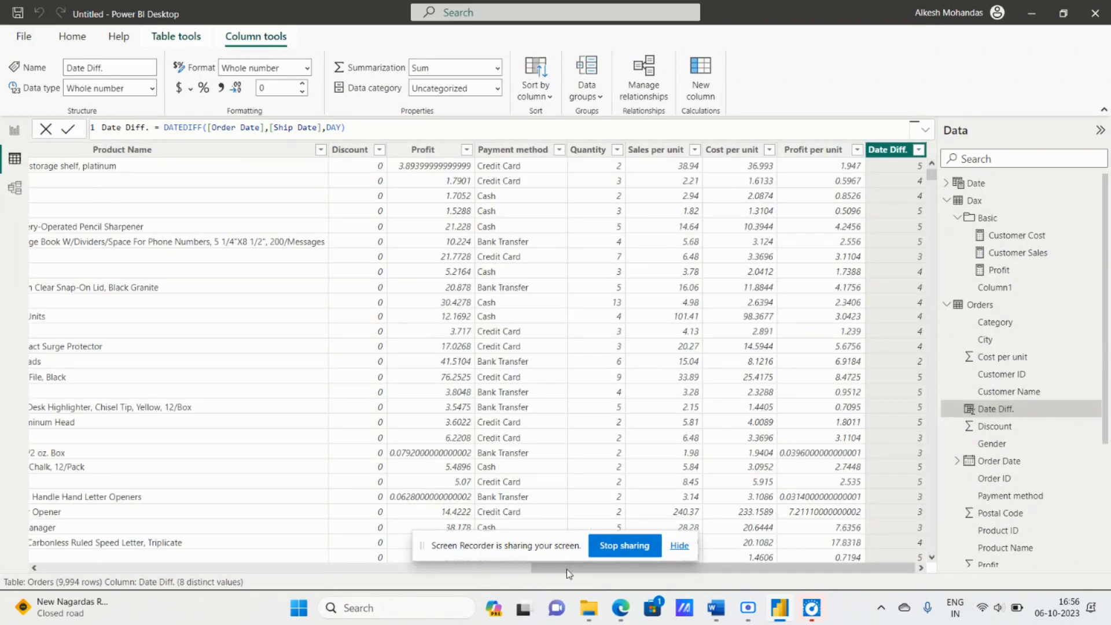
Filter the Orders table to show only the rows whose Date Diff. is 0.
click(919, 150)
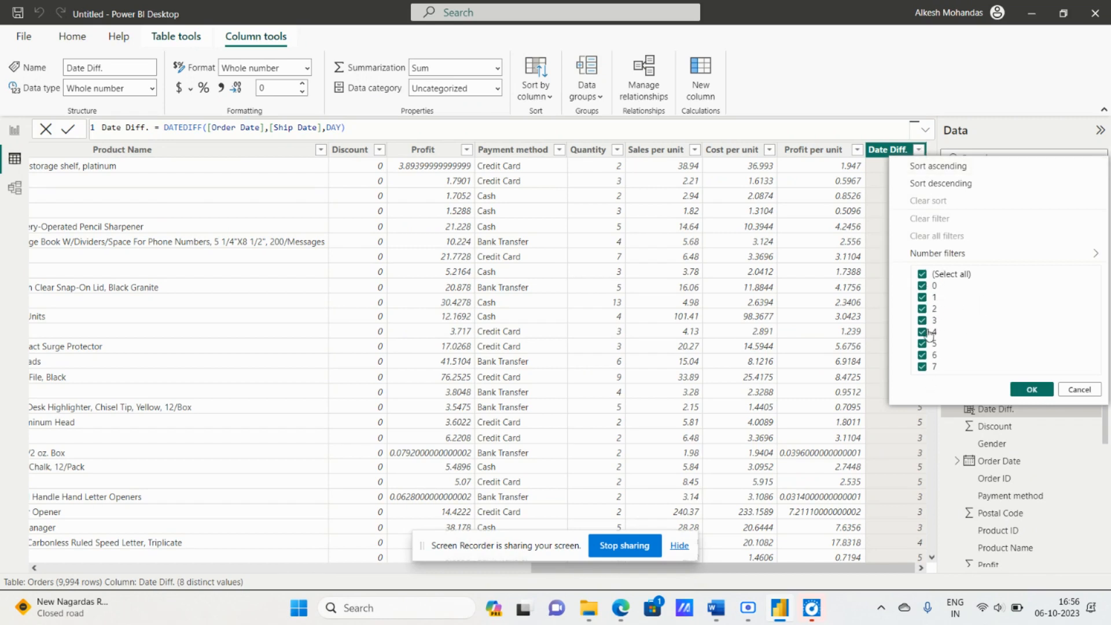
click(924, 276)
click(923, 286)
click(1031, 390)
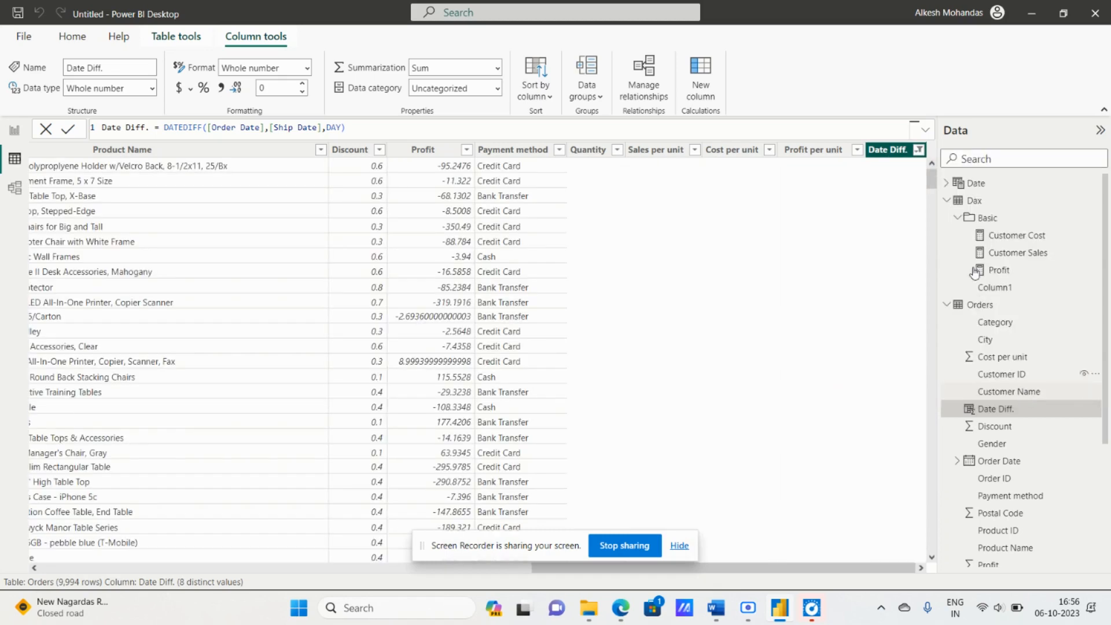
Reselect all values in the Date Diff. column's filter to show the whole Orders table again.
click(920, 150)
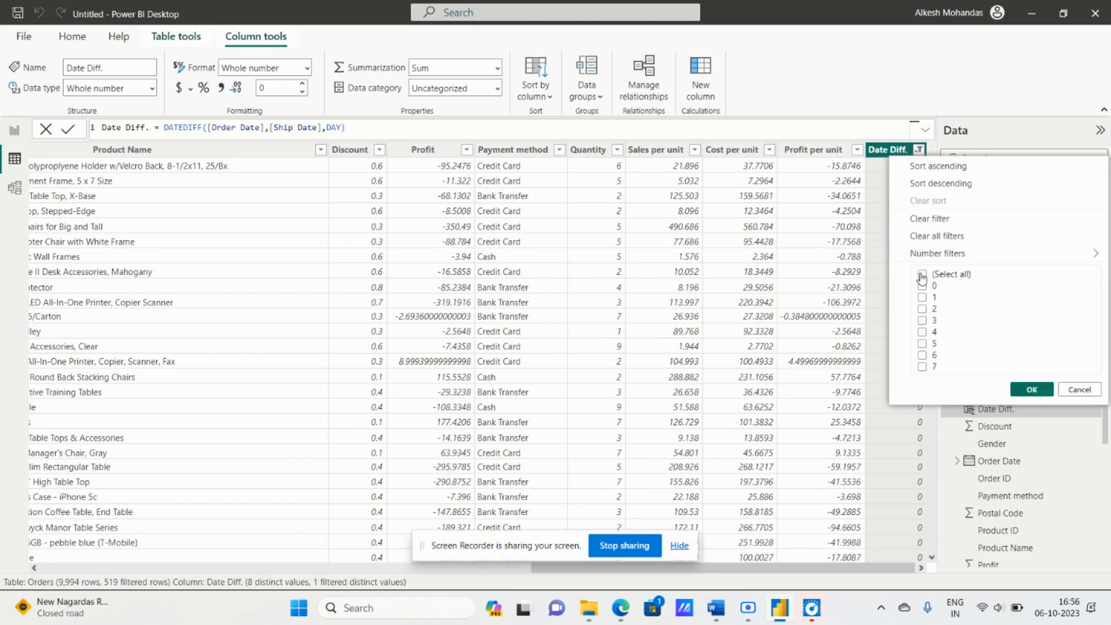
click(922, 276)
click(1032, 390)
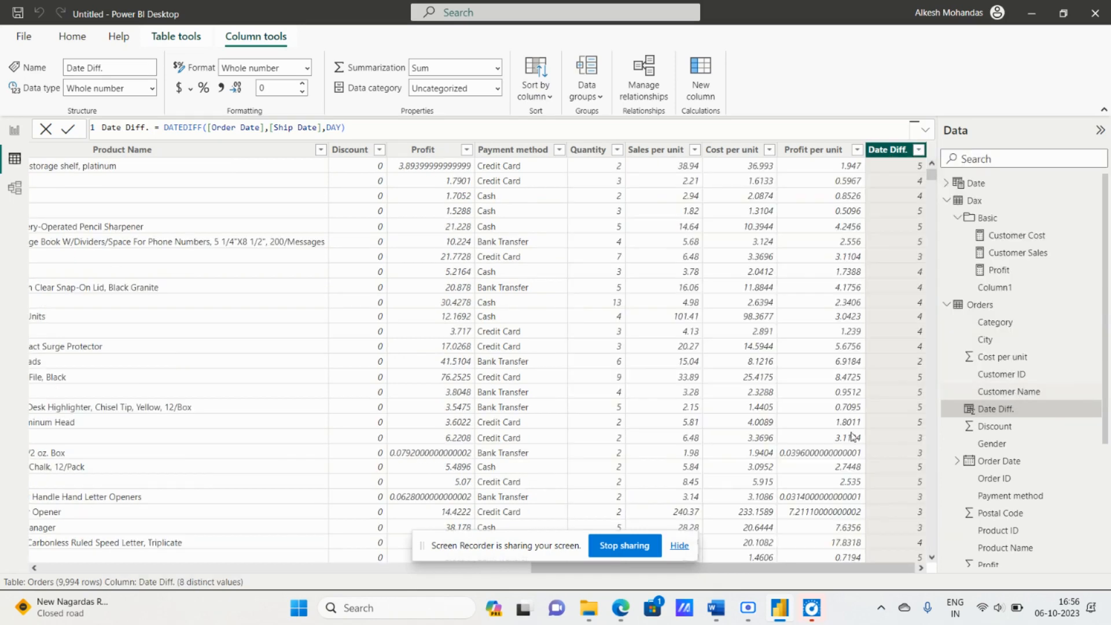
Return to the first columns of the Orders table and switch to Report view.
click(185, 569)
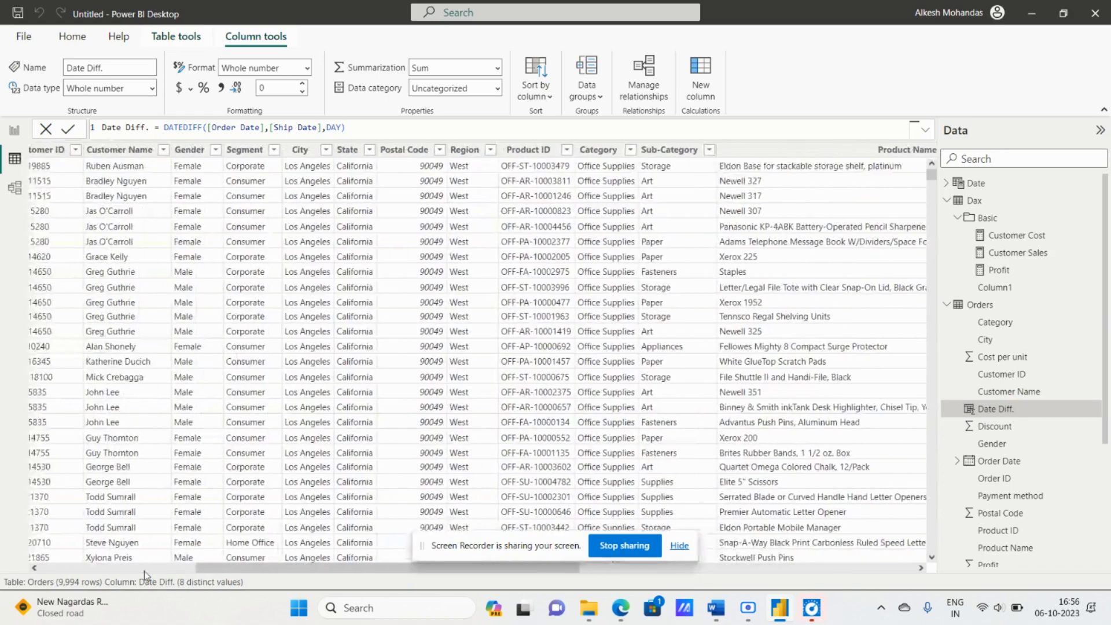
click(144, 571)
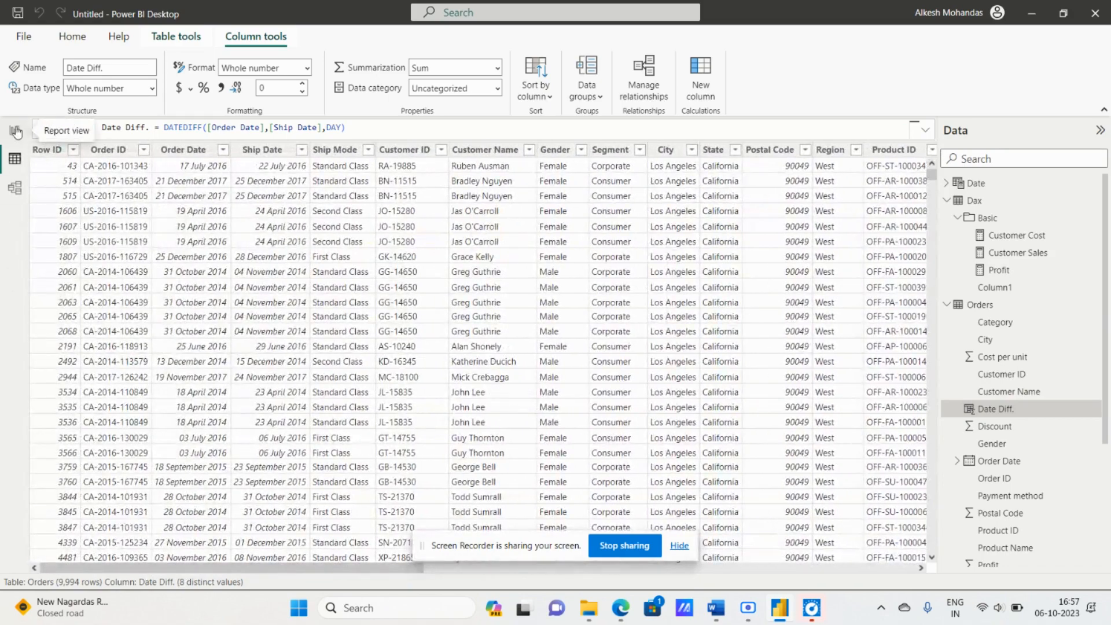
click(15, 131)
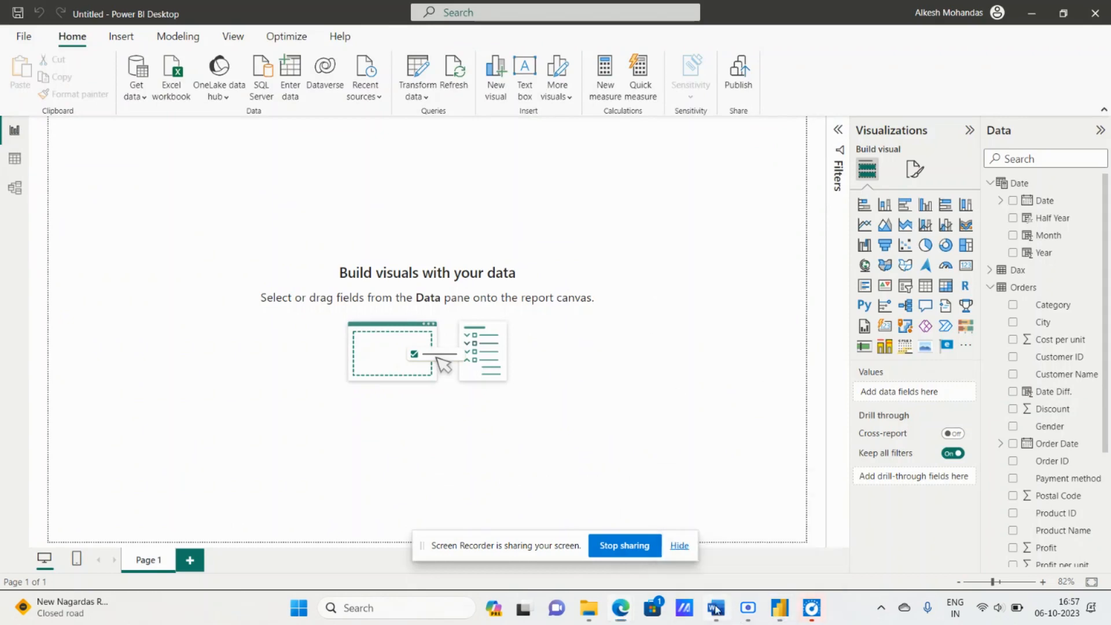
Switch to the Word document and examine the Customer Sales LY and Profit LY formulas under Calculate and Filter Functions.
click(717, 609)
scroll(496, 317, down, 5)
scroll(496, 318, up, 5)
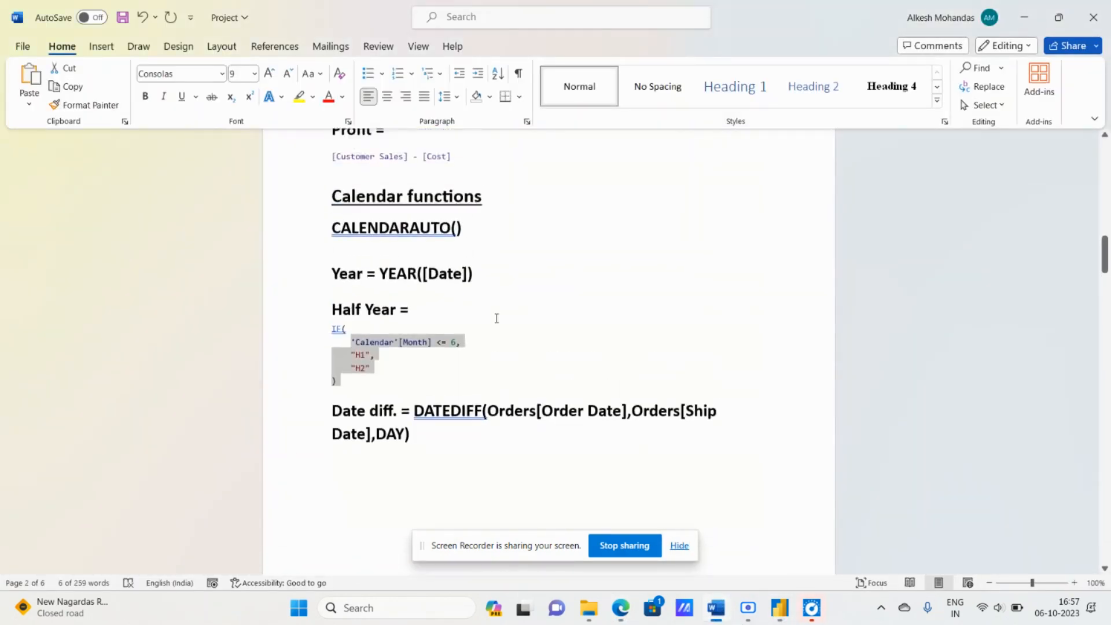
scroll(496, 317, down, 8)
scroll(496, 318, down, 8)
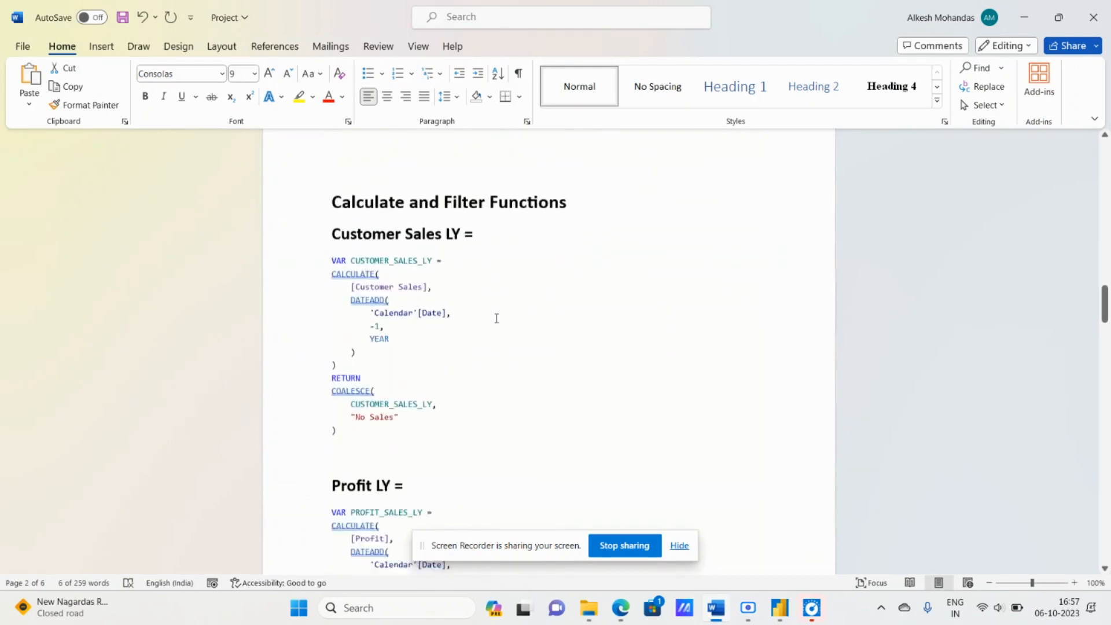
scroll(688, 449, up, 2)
click(680, 545)
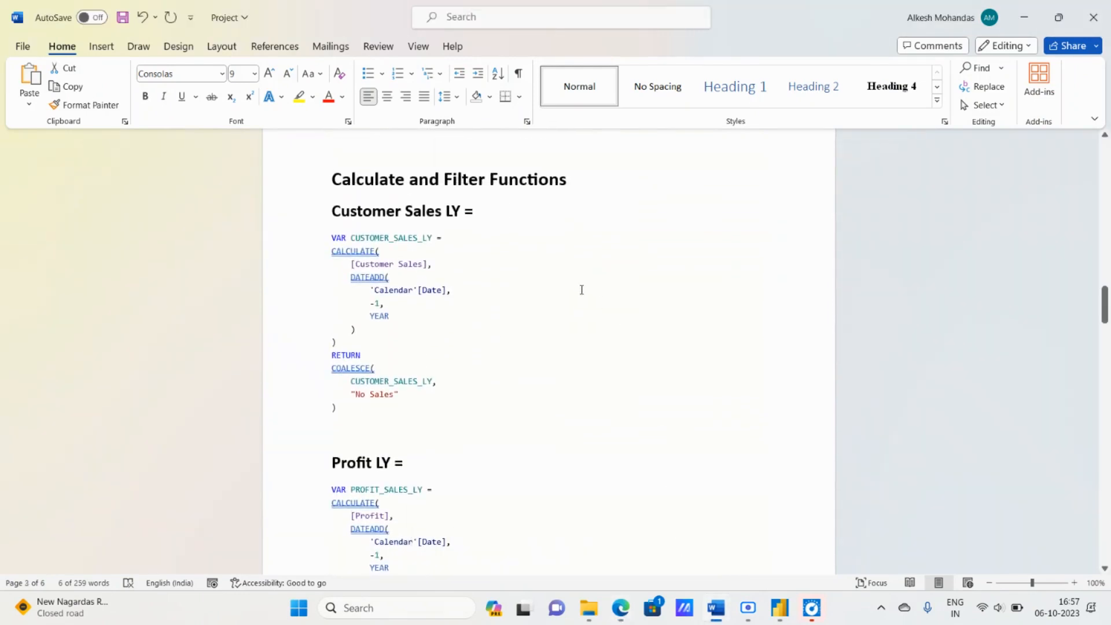
scroll(579, 291, up, 1)
scroll(576, 291, down, 2)
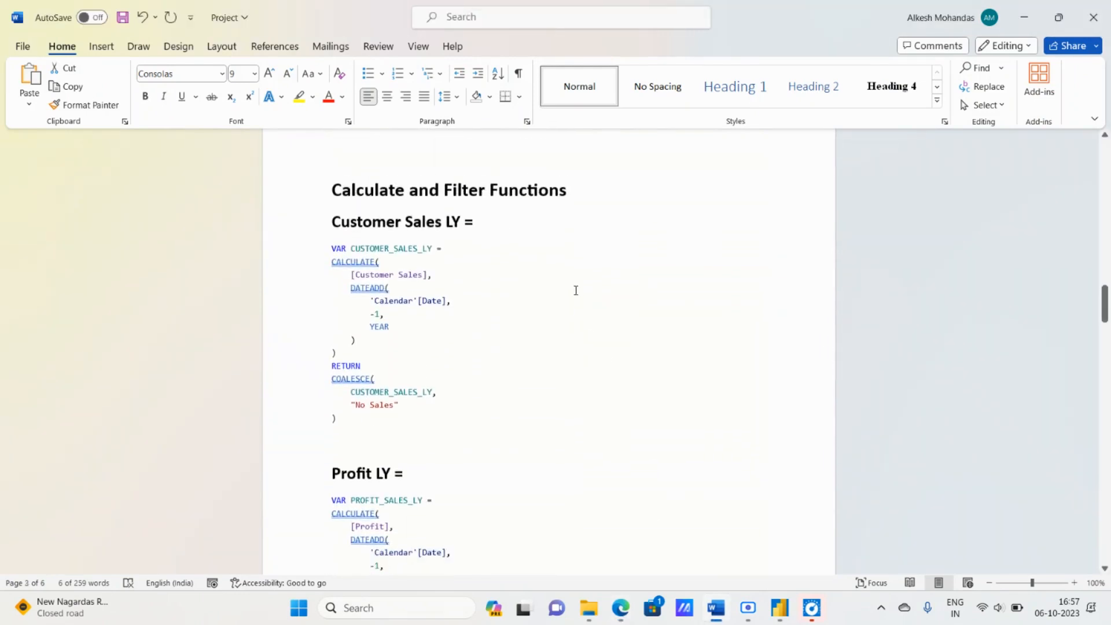
scroll(576, 291, up, 1)
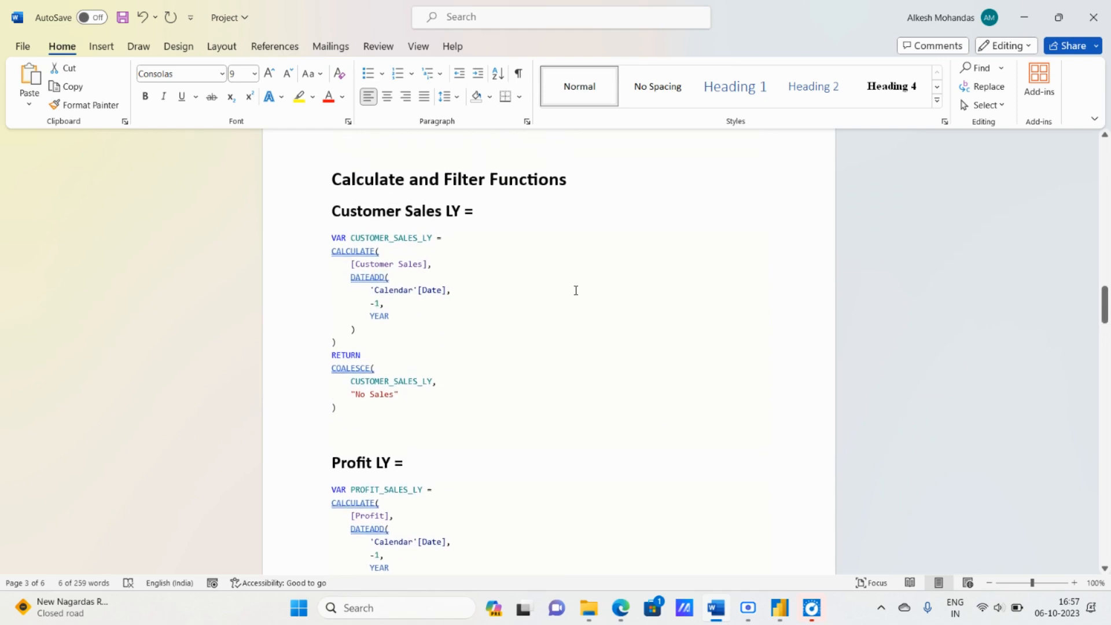
scroll(576, 290, up, 2)
scroll(576, 290, down, 1)
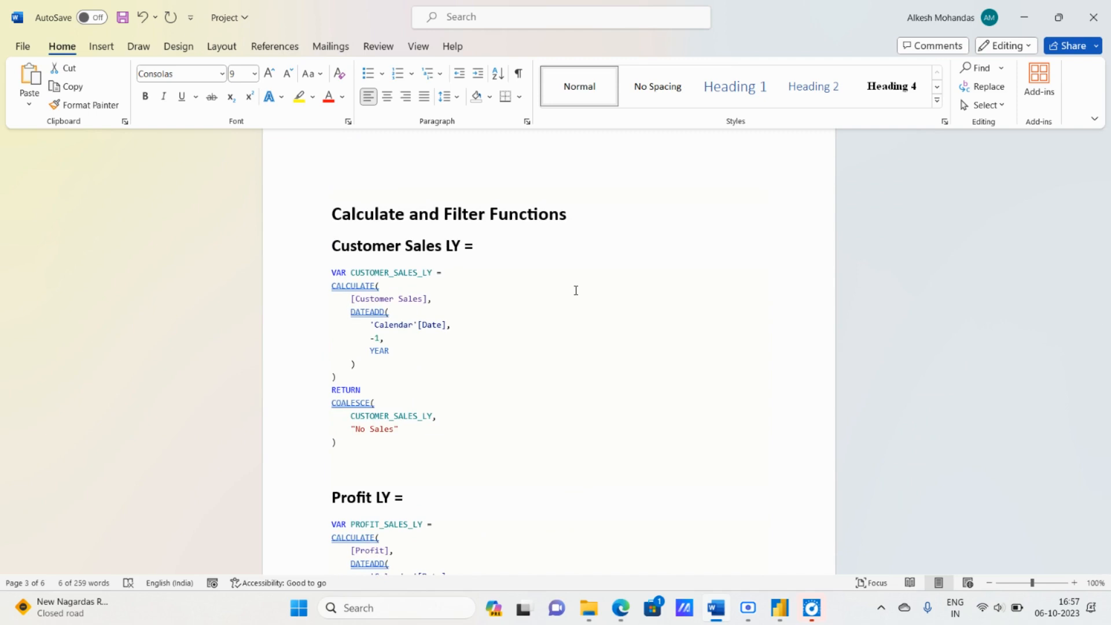
scroll(575, 291, down, 2)
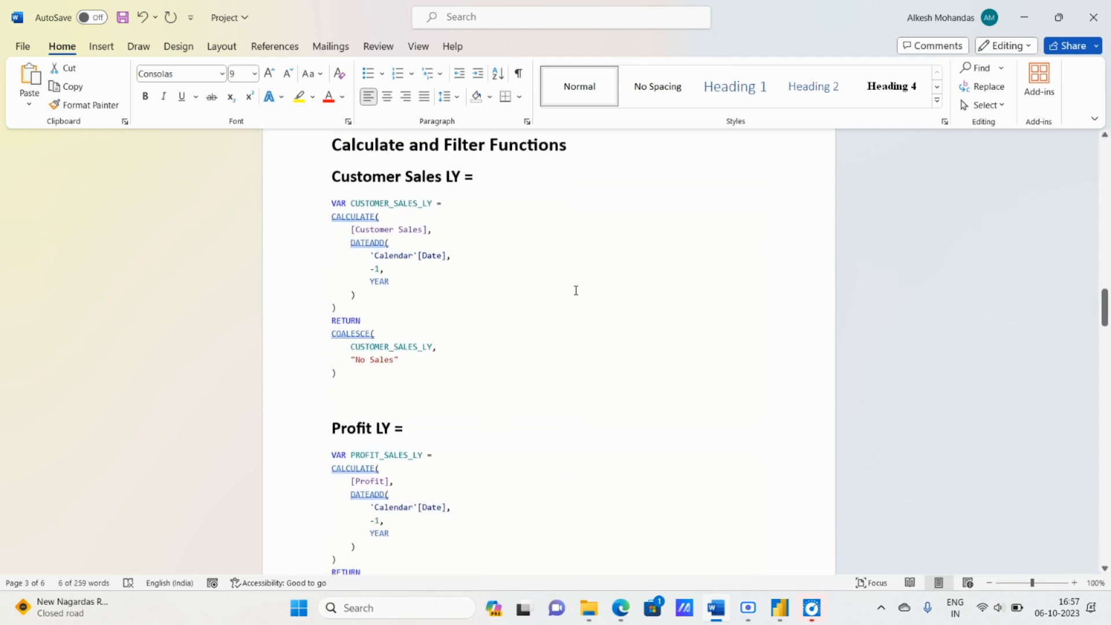
scroll(575, 291, up, 1)
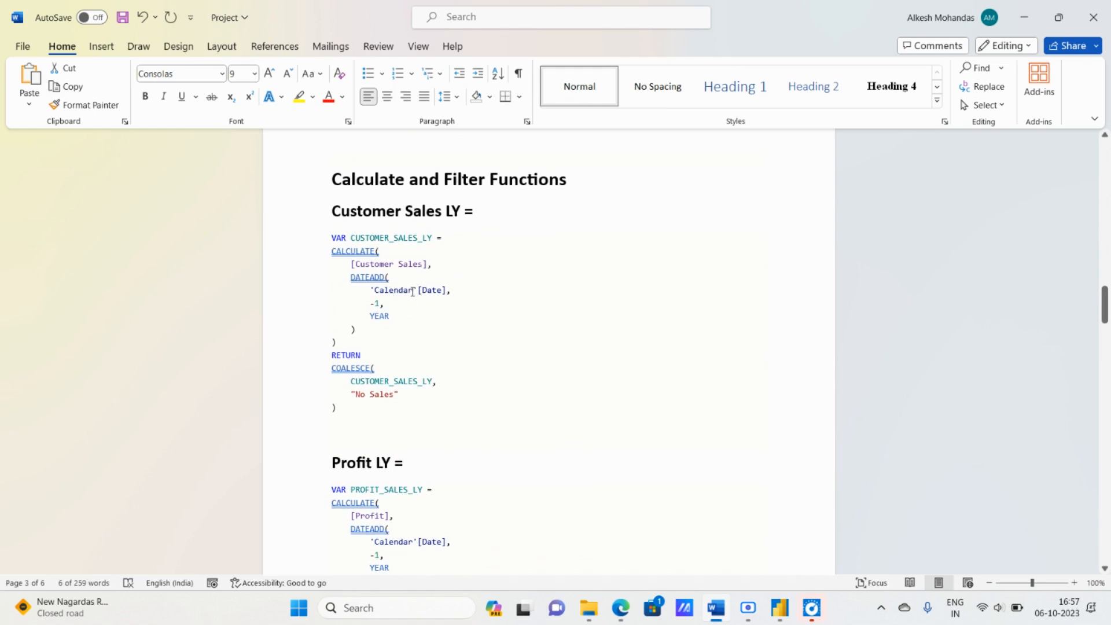
Select the whole Customer Sales LY formula, from VAR CUSTOMER_SALES_LY to the closing parenthesis of COALESCE.
scroll(412, 294, down, 2)
scroll(412, 296, up, 2)
drag(364, 289, 428, 408)
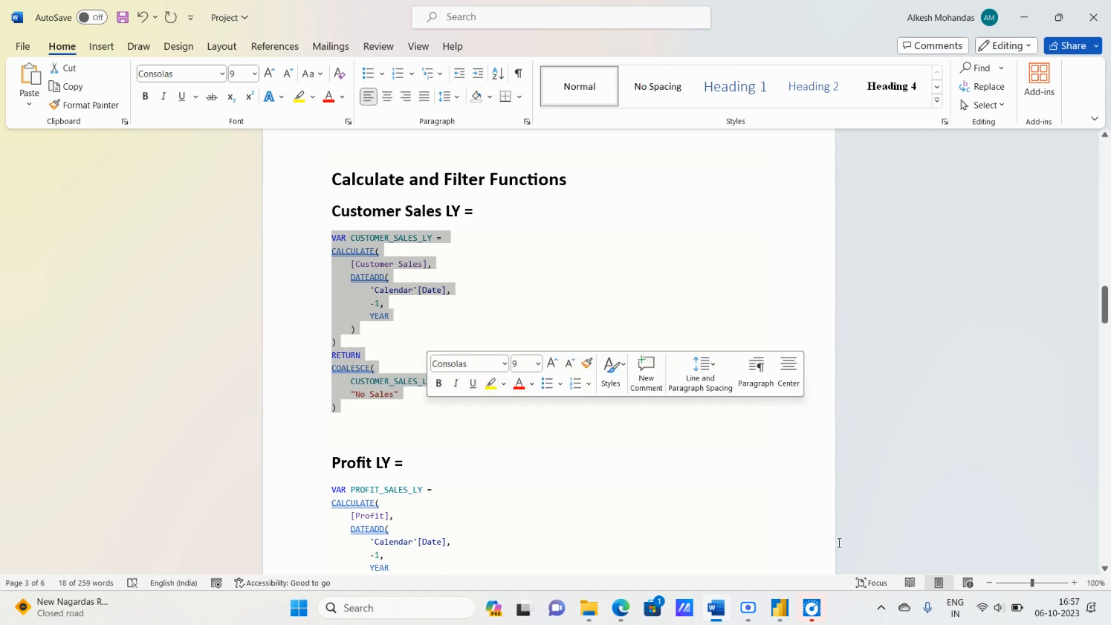
Switch to Power BI's model view, move the Dax table out of the way and place the Date table next to Orders.
click(788, 612)
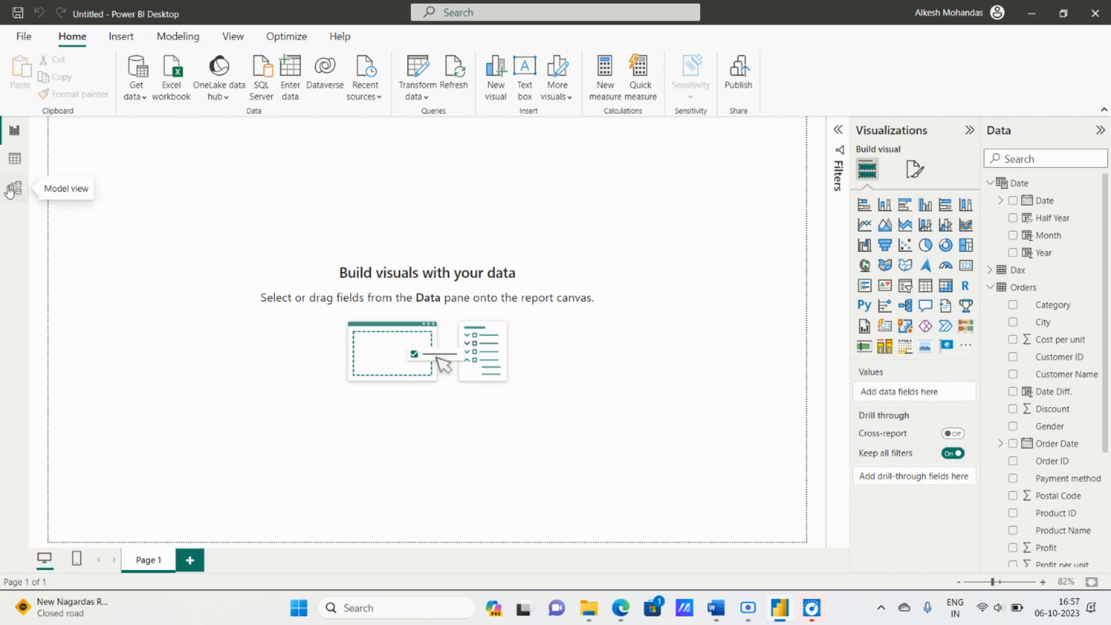
click(12, 189)
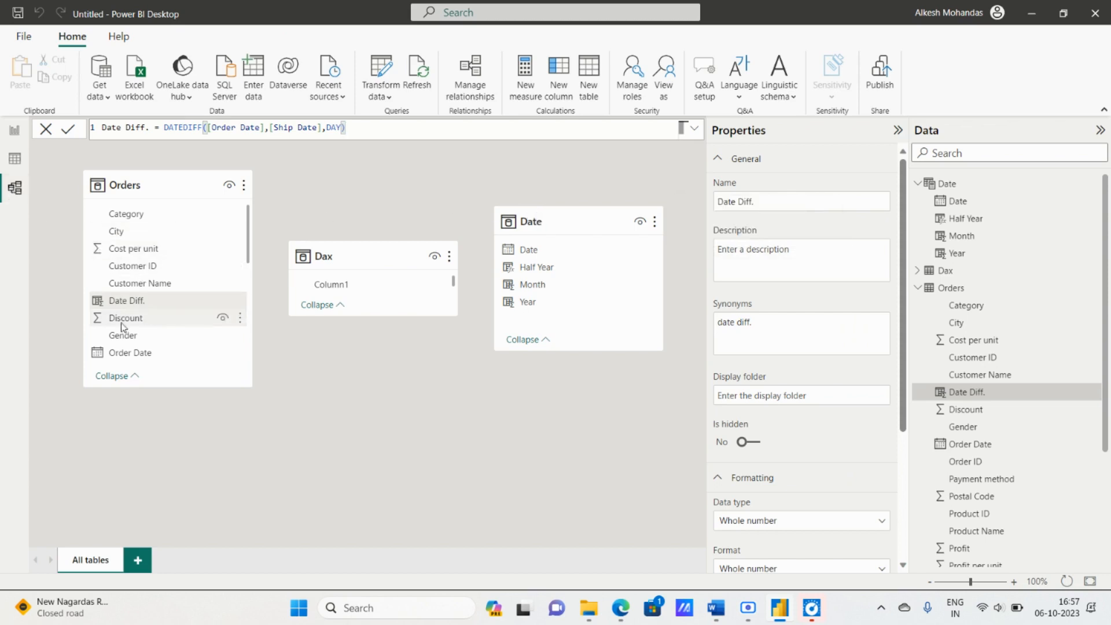
click(133, 376)
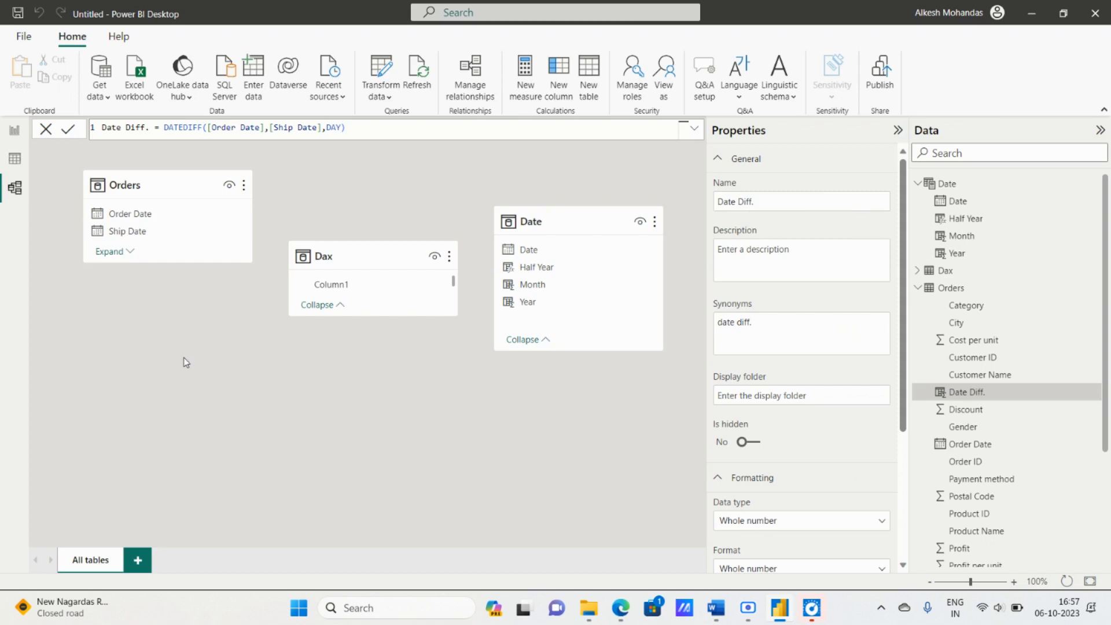
click(120, 253)
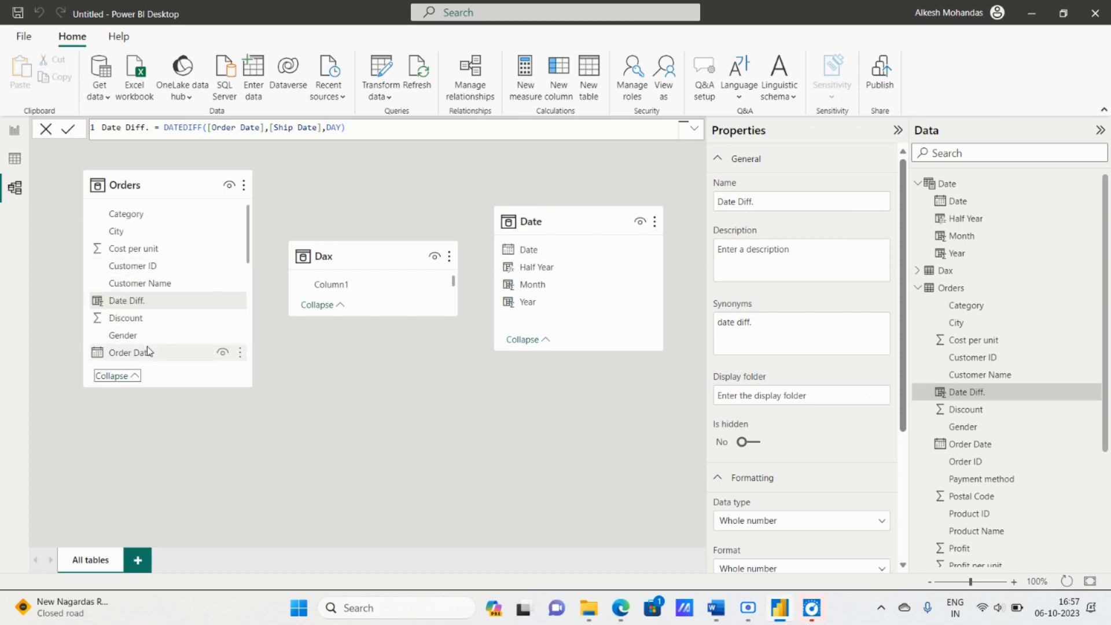
click(525, 254)
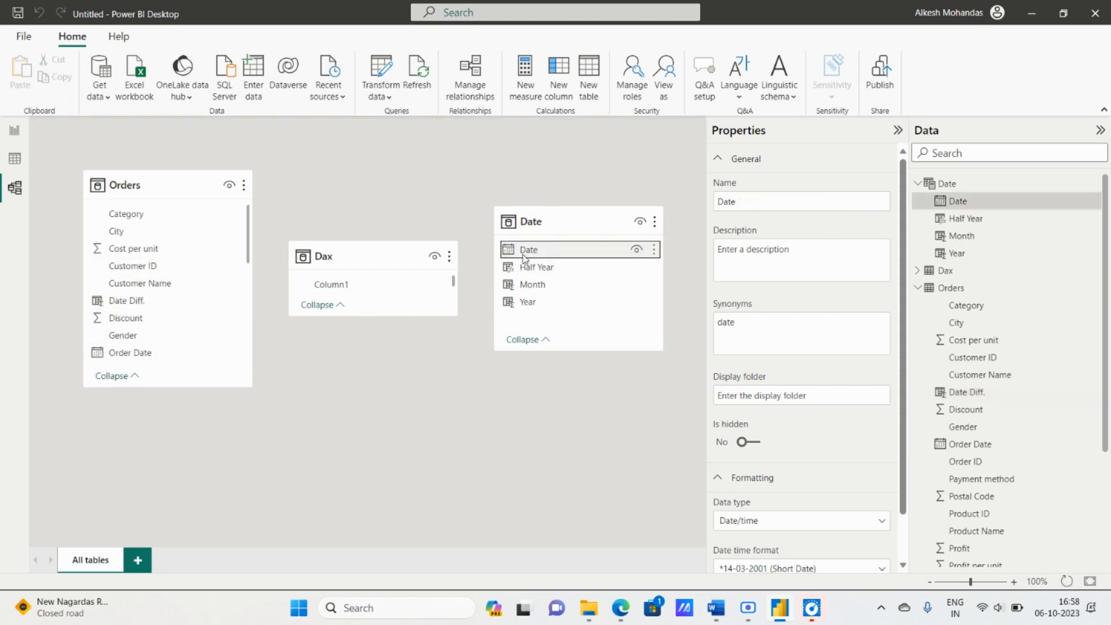
drag(385, 256, 532, 504)
drag(573, 217, 378, 195)
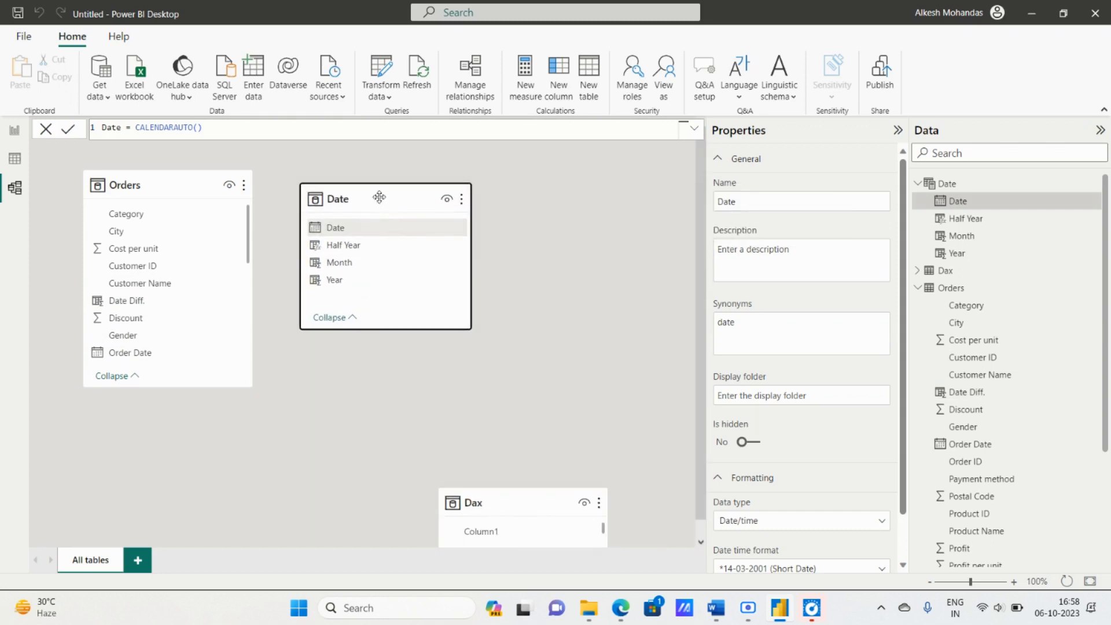
Create a relationship between the Date column of the Date table and the Ship Date column of the Orders table.
click(353, 229)
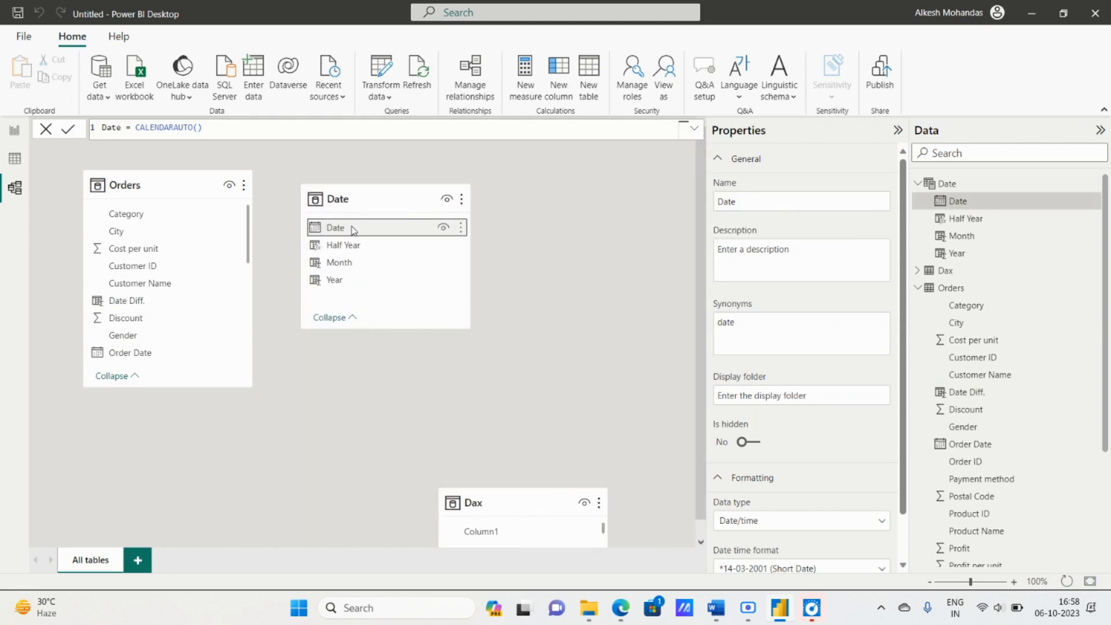
mouse_move(353, 229)
mouse_down()
mouse_move(238, 245)
mouse_move(154, 367)
mouse_move(124, 214)
mouse_move(136, 318)
mouse_move(144, 251)
mouse_move(133, 279)
mouse_move(135, 369)
mouse_move(200, 382)
mouse_move(129, 197)
mouse_move(139, 168)
mouse_move(160, 223)
mouse_move(365, 226)
mouse_up()
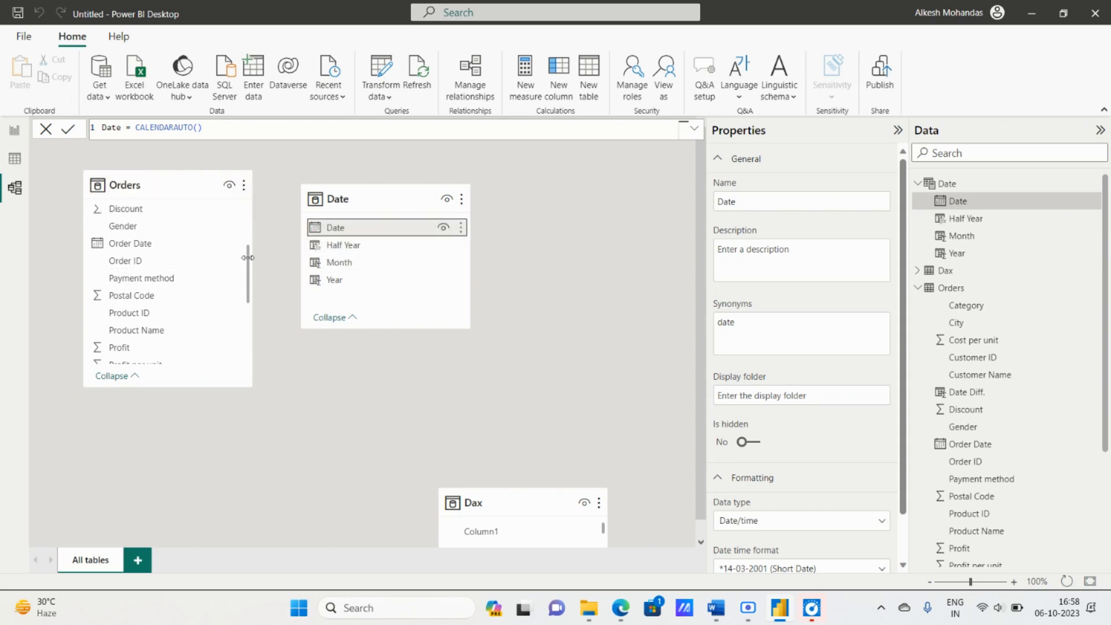
drag(247, 259, 247, 322)
click(333, 230)
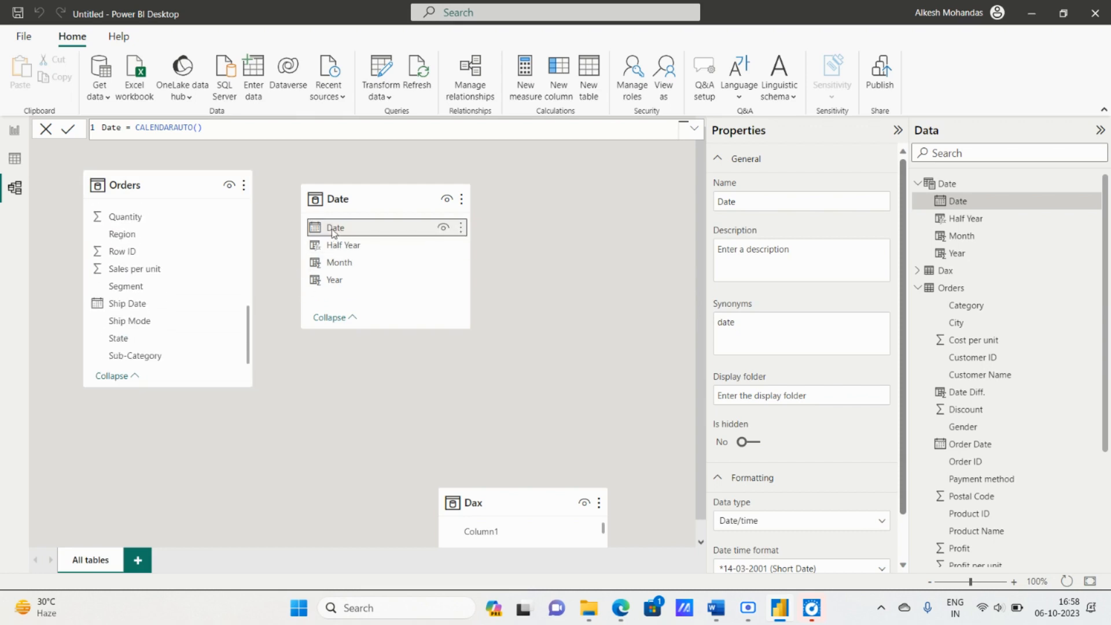
drag(334, 230, 122, 311)
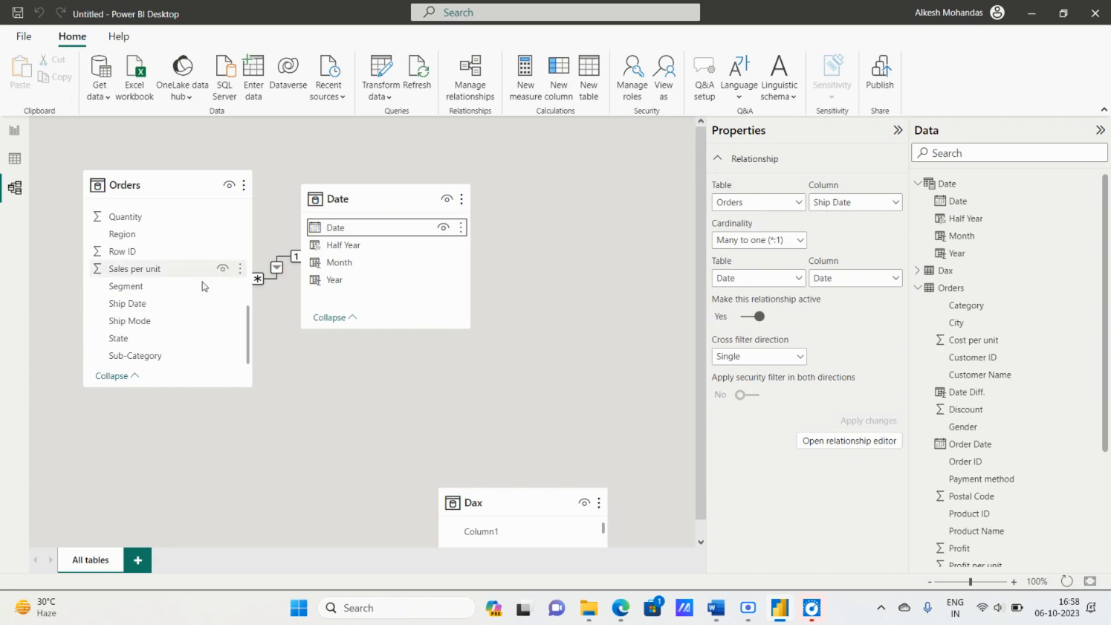
scroll(213, 295, down, 1)
scroll(213, 296, up, 1)
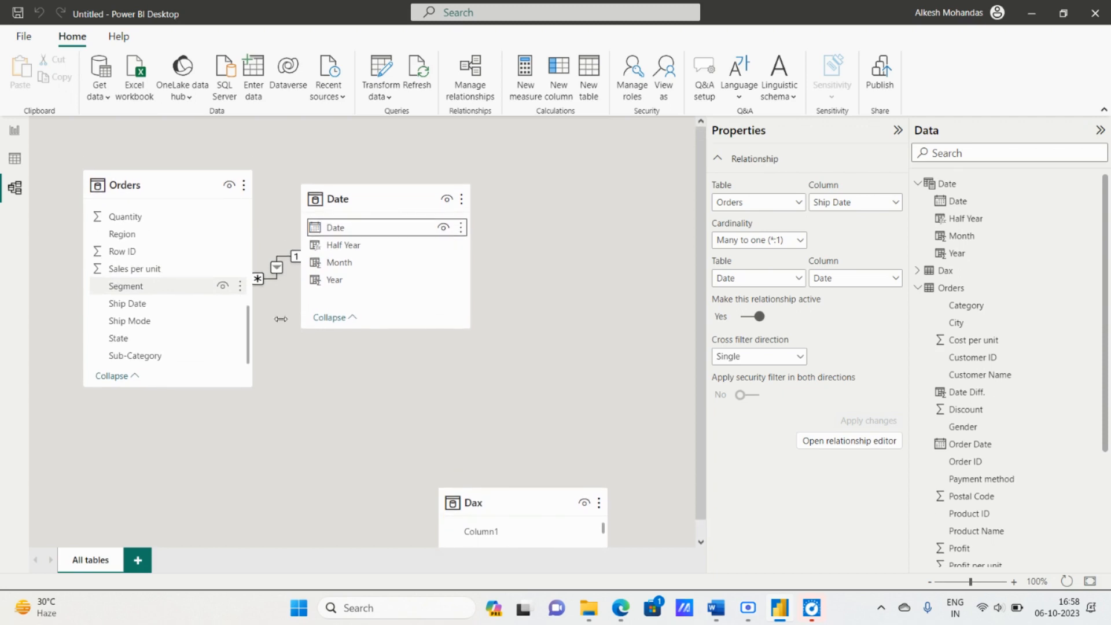
mouse_move(248, 330)
mouse_down()
mouse_move(250, 258)
mouse_move(251, 342)
mouse_up()
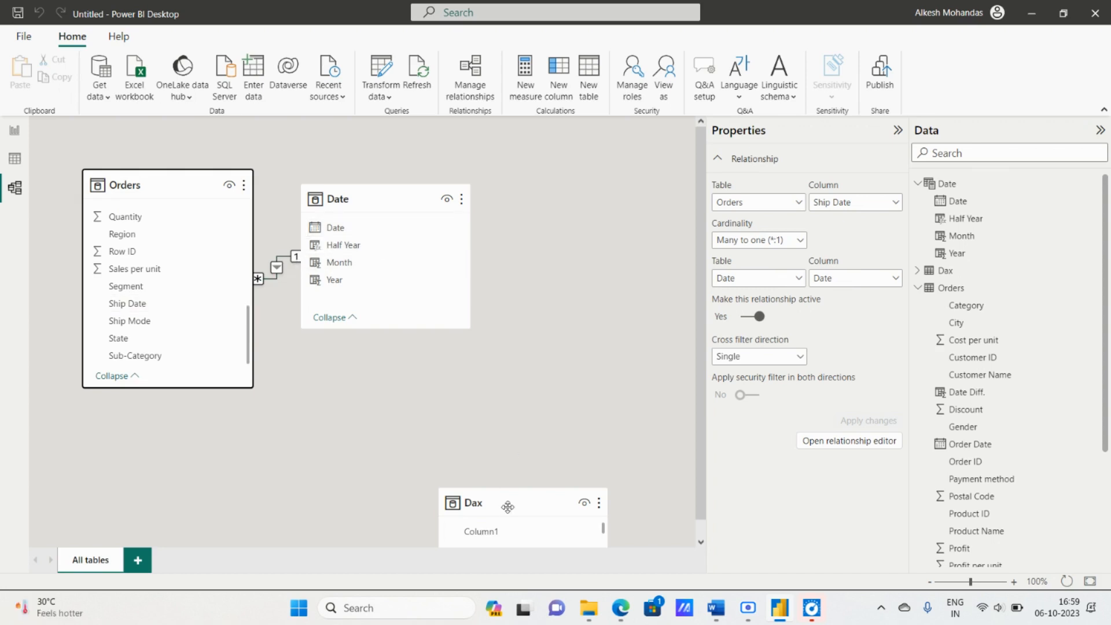
Place the Dax table beside the Date table, and return to the report view with the Orders fields collapsed.
drag(510, 504, 571, 197)
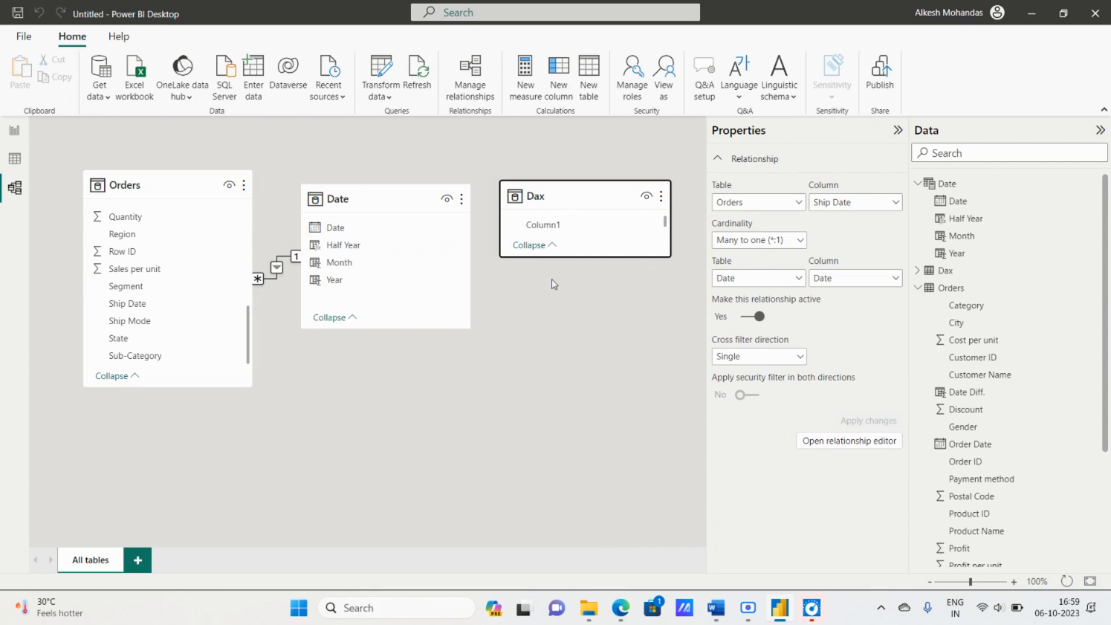
click(14, 141)
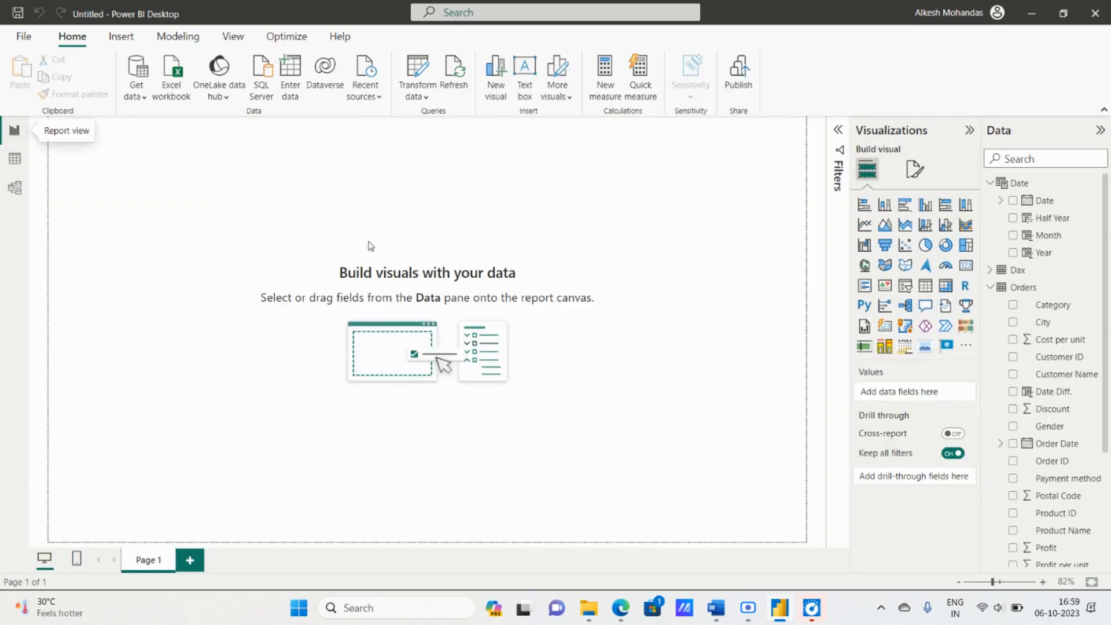
click(990, 288)
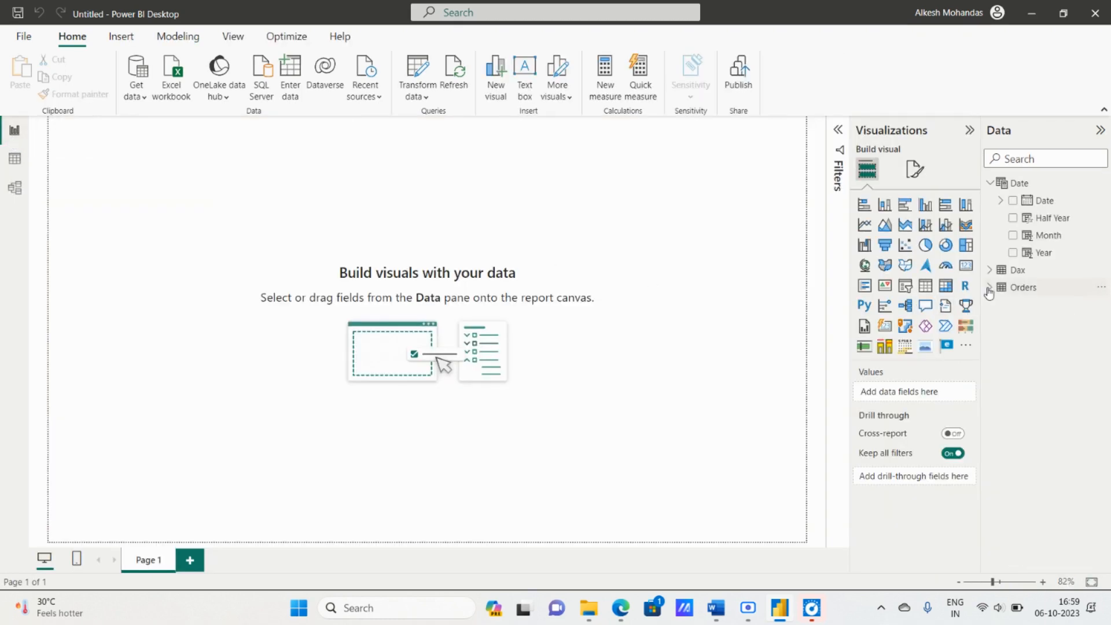
Switch to the Word document and examine the measure formulas under Calculate and Filter Functions.
click(716, 609)
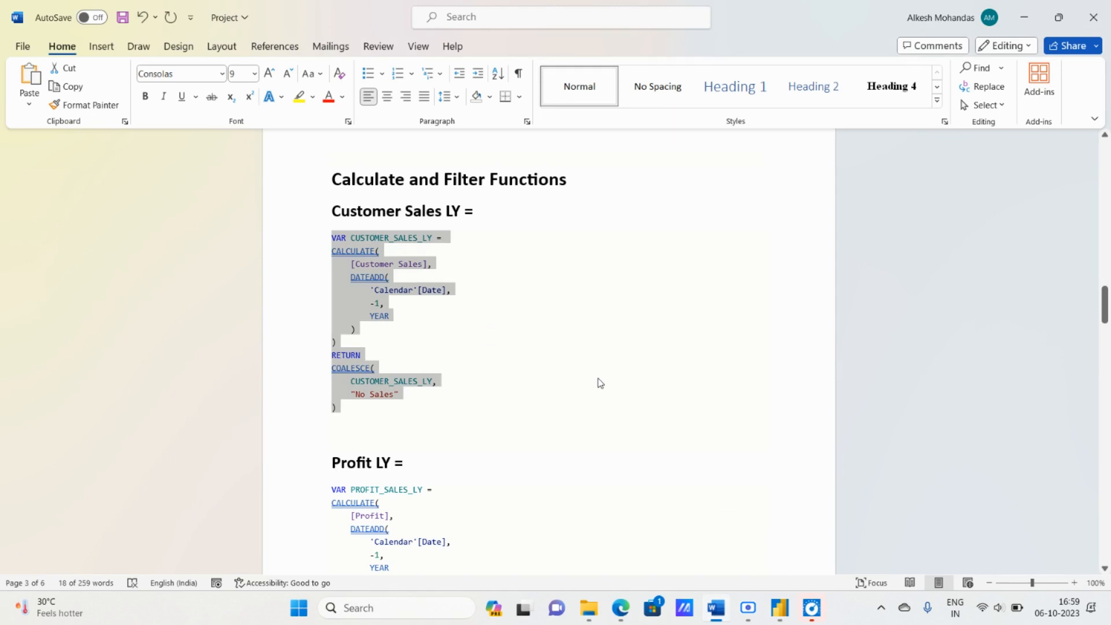
scroll(600, 383, down, 10)
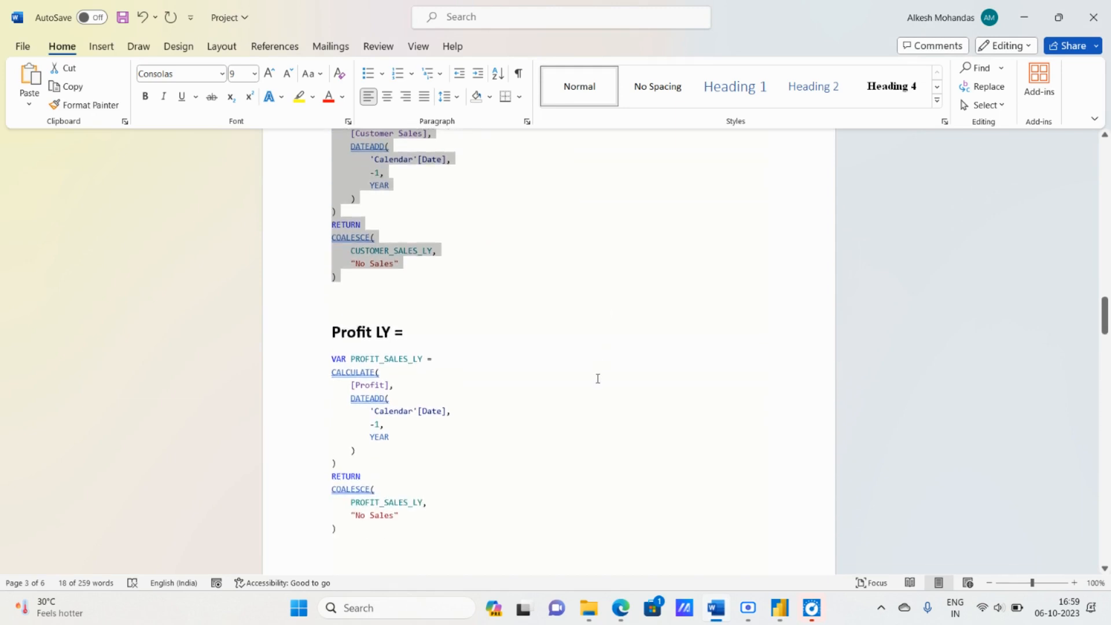
scroll(591, 378, down, 10)
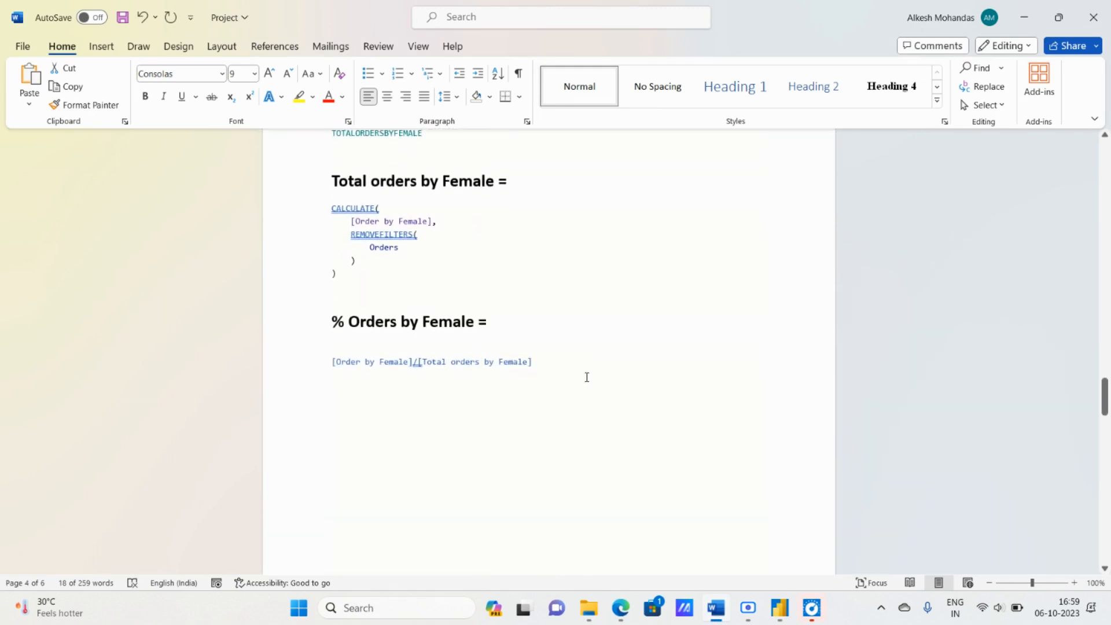
scroll(587, 377, down, 2)
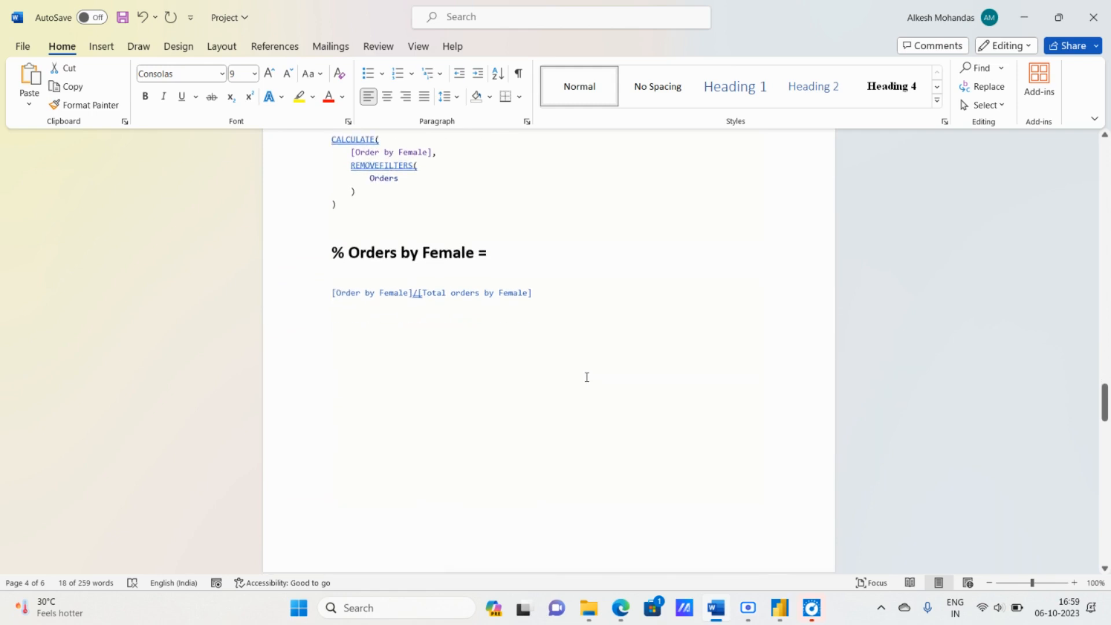
scroll(587, 377, up, 12)
scroll(587, 377, up, 12)
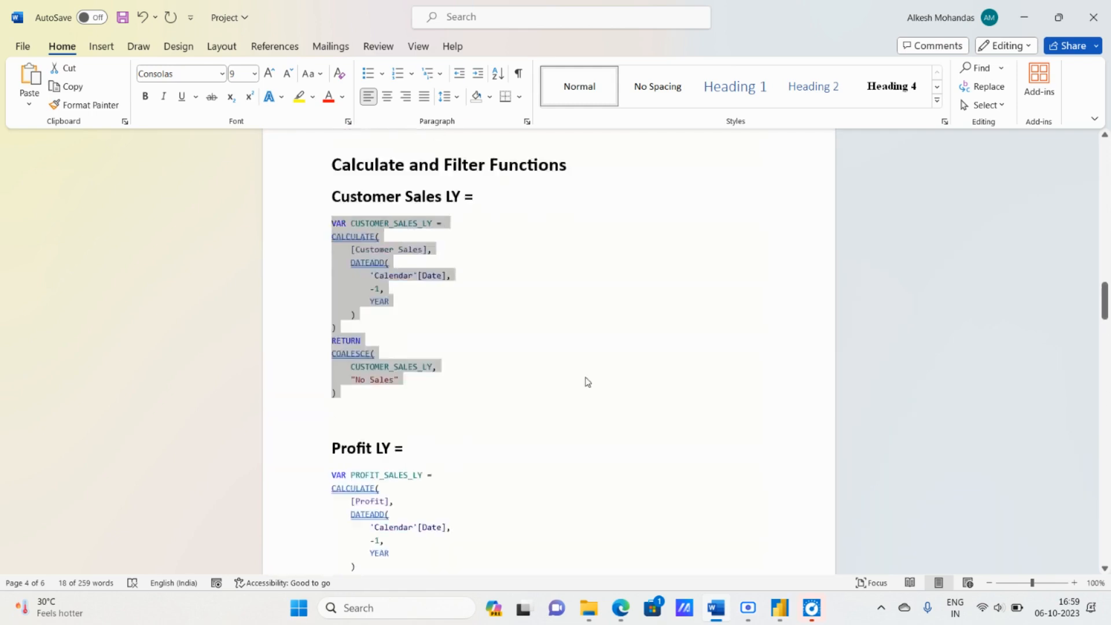
scroll(588, 386, down, 2)
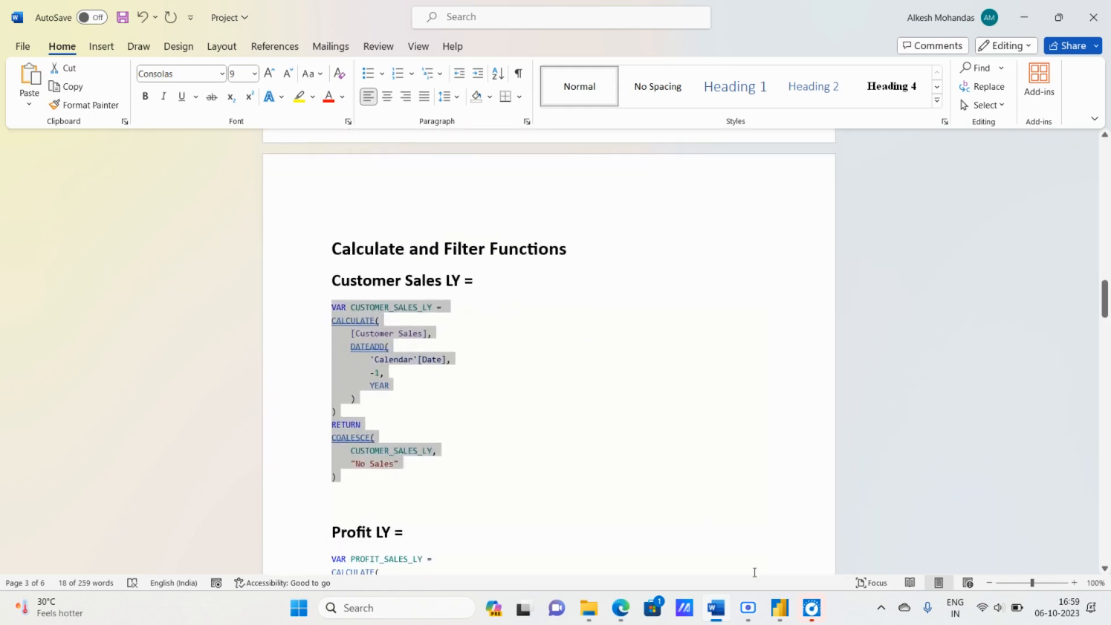
Create a new measure in Power BI named with the heading "Customer Sales LY =" copied from the Word document, and start a second line.
click(780, 609)
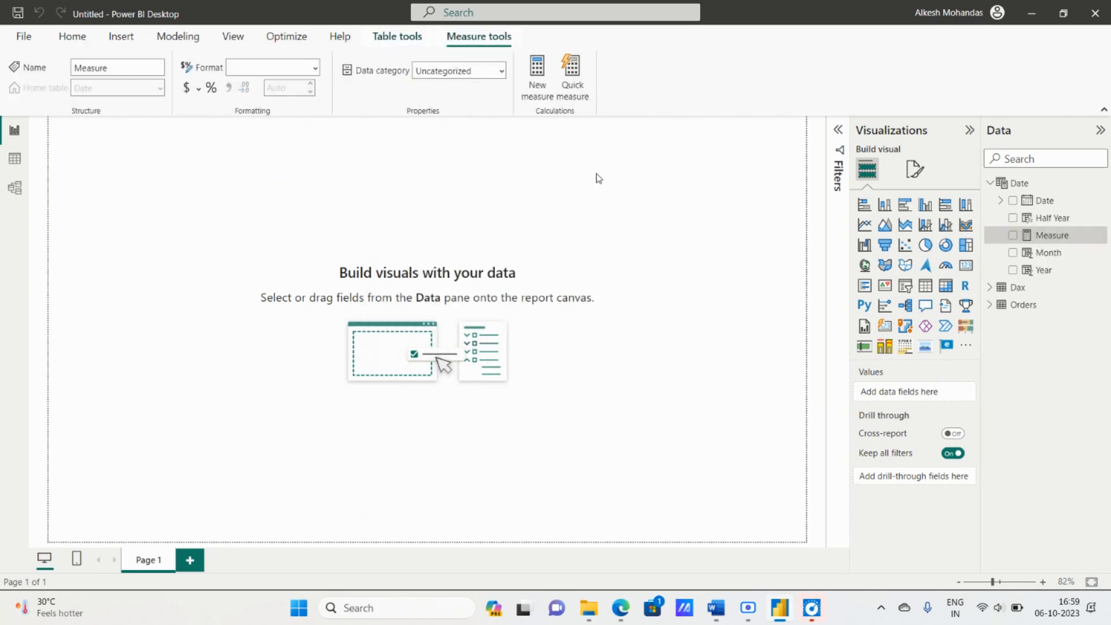
key(alt+Tab)
scroll(496, 246, up, 2)
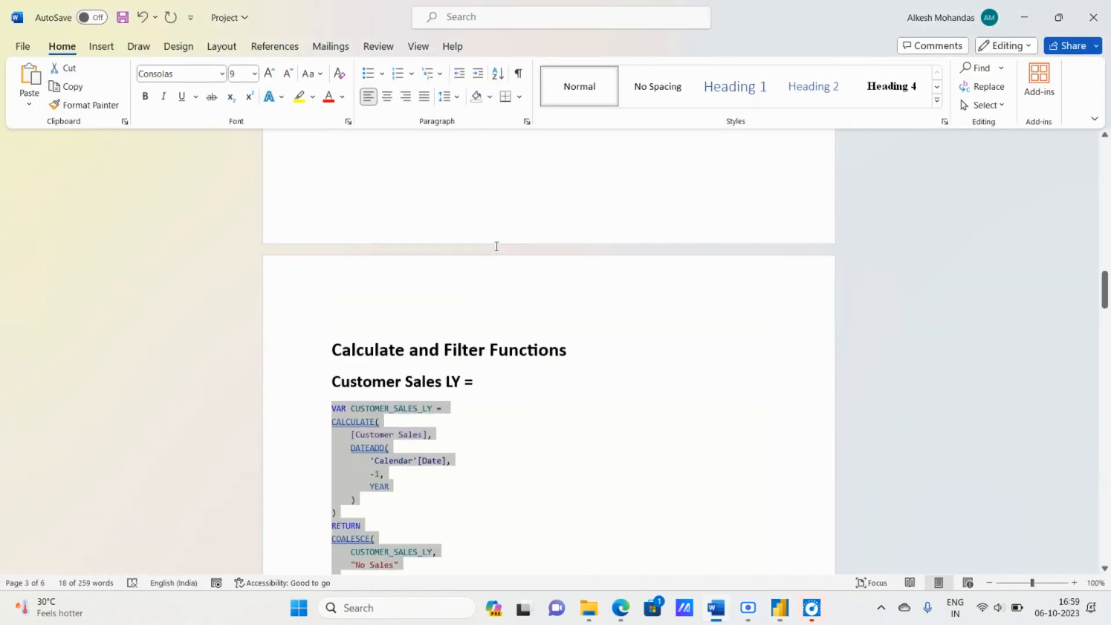
scroll(498, 250, down, 4)
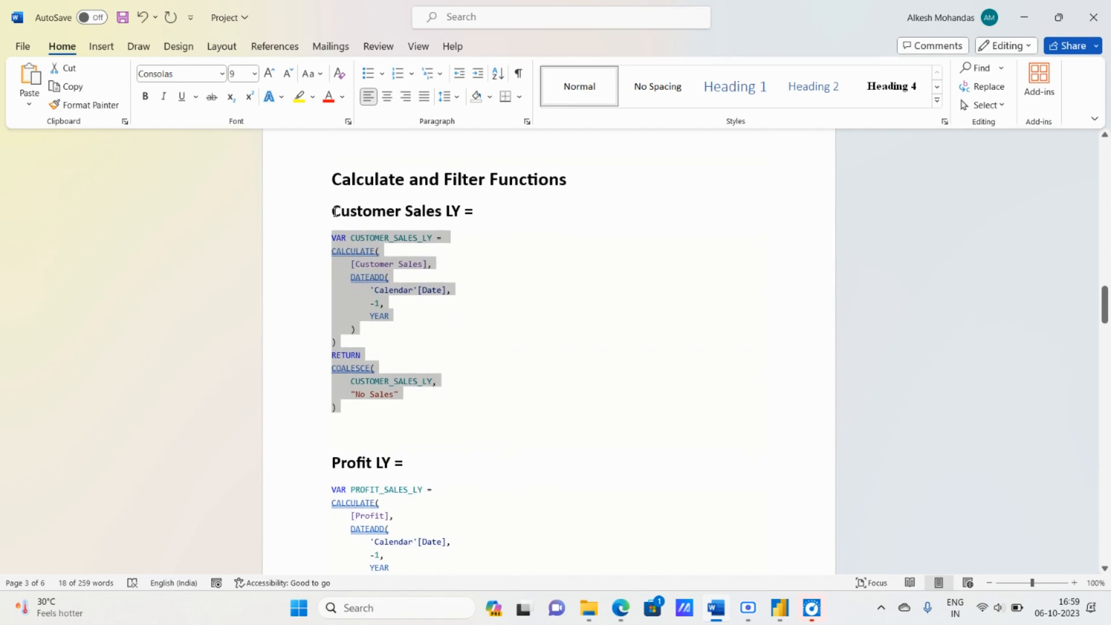
drag(334, 212, 472, 212)
key(ctrl+c)
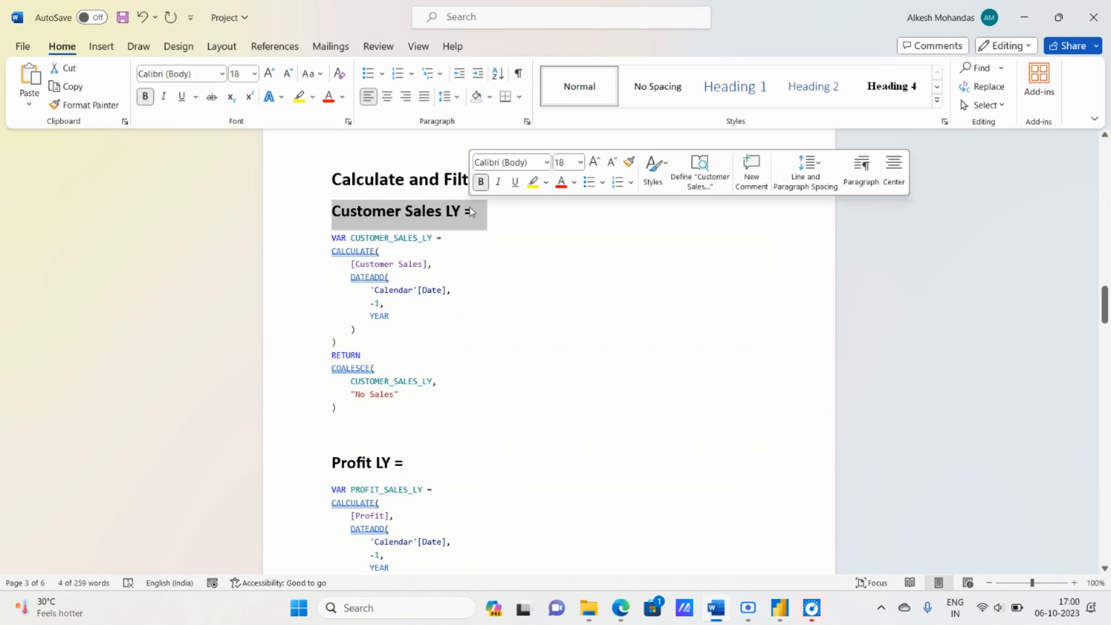
key(alt+Tab)
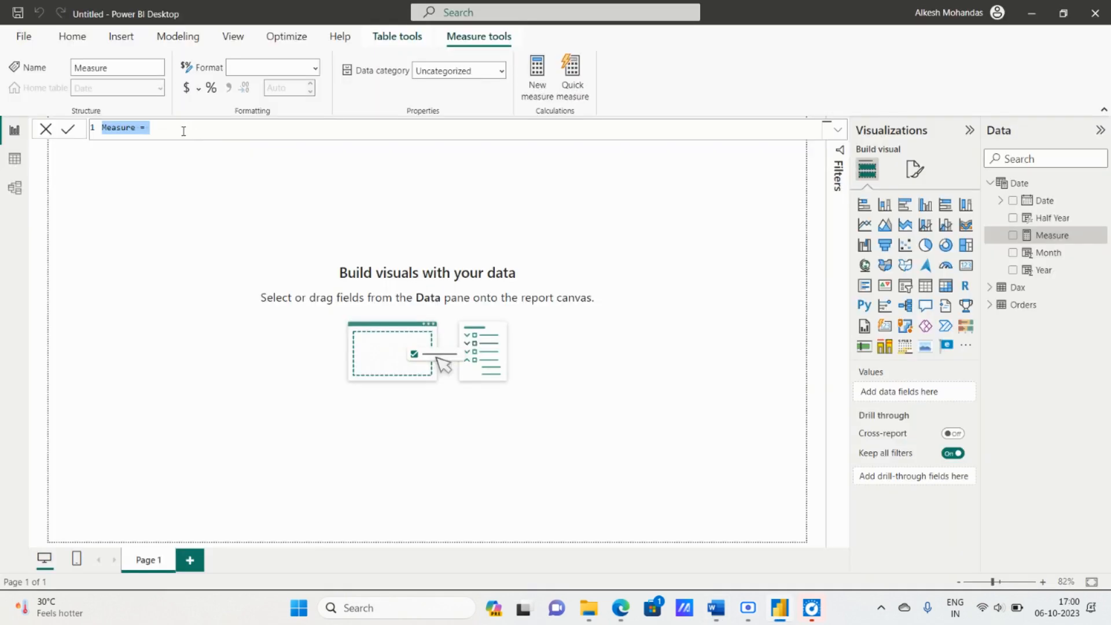
key(ctrl+v)
key(shift+Return)
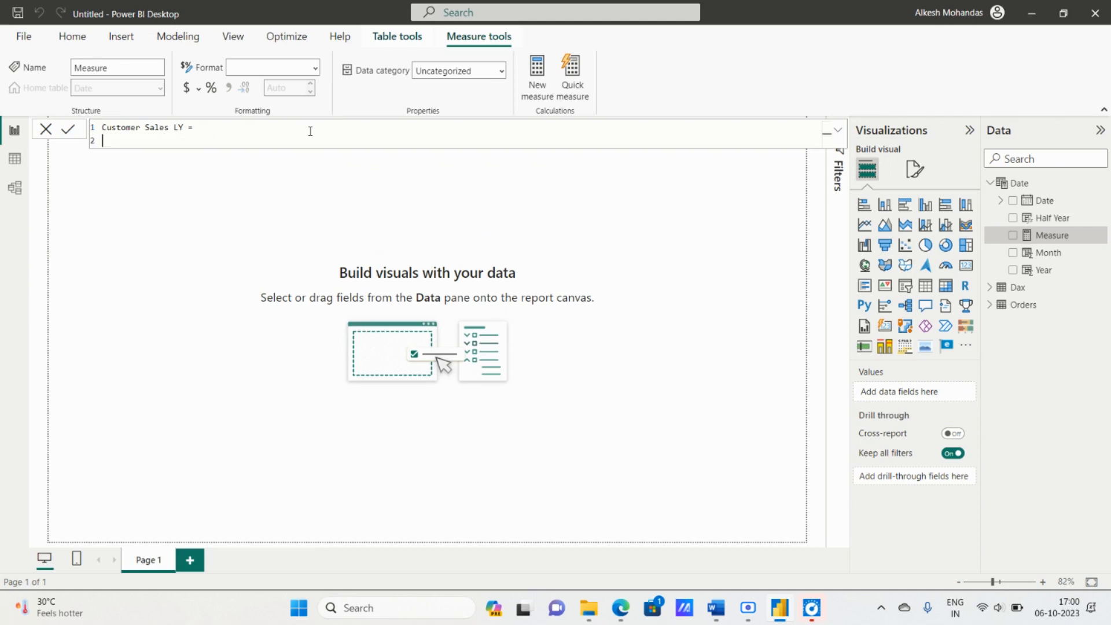
Begin the second line of the Customer Sales LY measure with the keyword VAR in capitals.
key(alt+Tab)
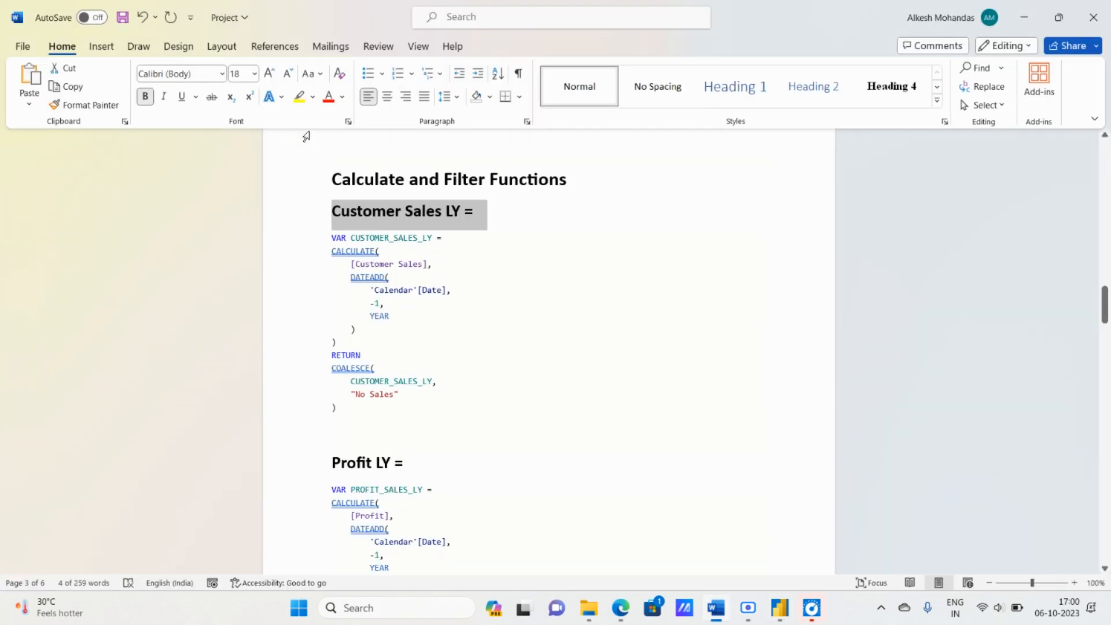
key(alt+Tab)
text(var)
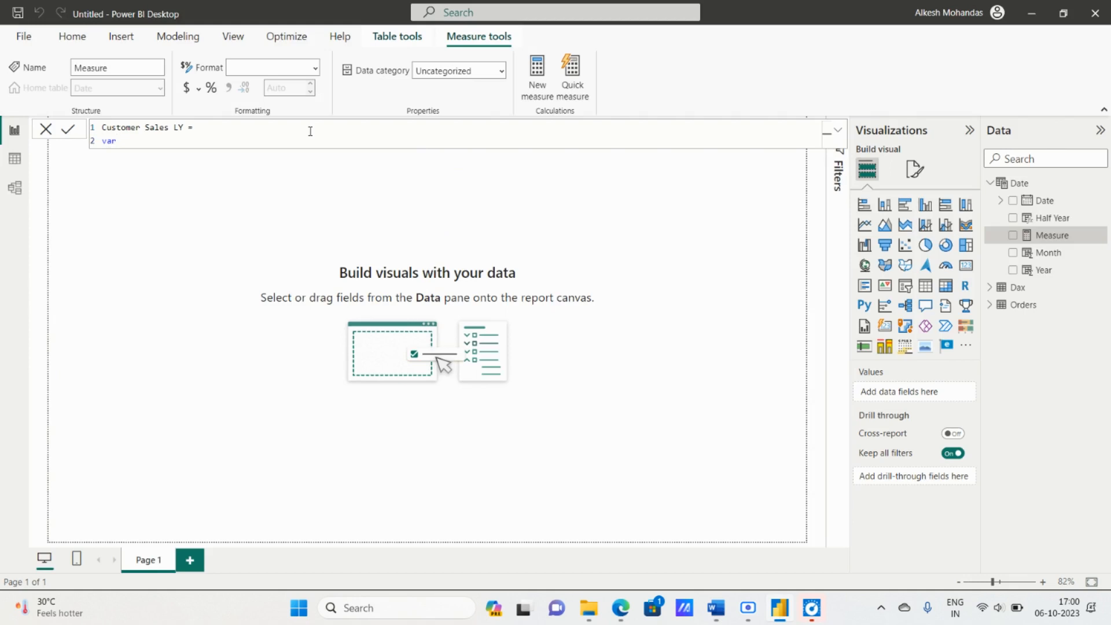
key(BackSpace)
key(BackSpace)
key(BackSpace)
key(BackSpace)
text(VAR)
Copy the variable name "CUSTOMER_SALES_LY =" from the Word document into the Power BI measure after VAR, and start a third line.
key(alt+Tab)
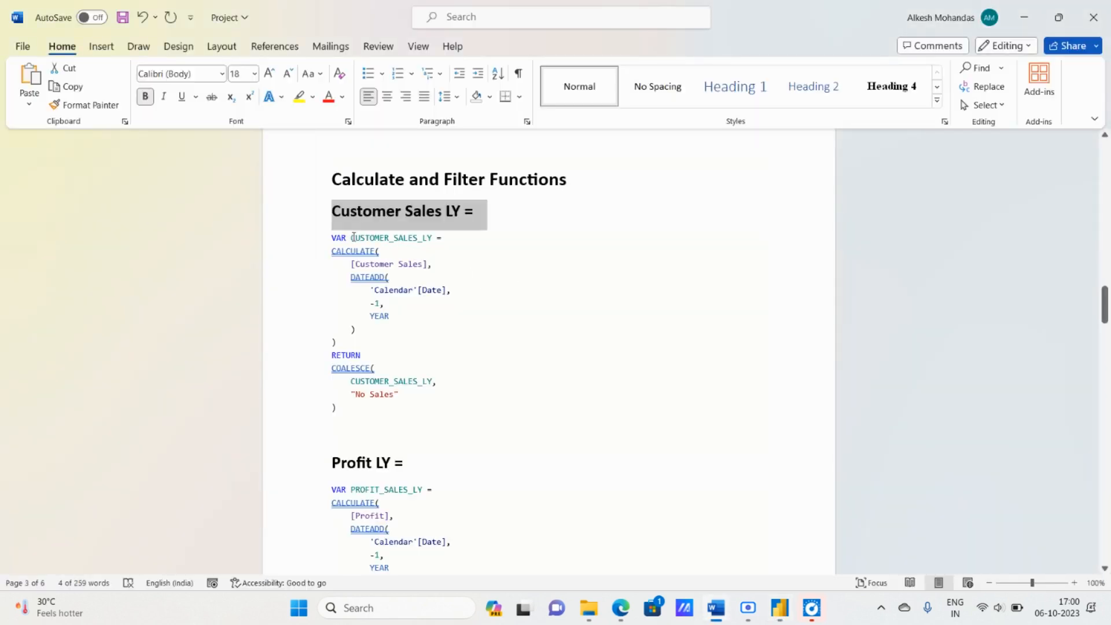
drag(352, 237, 392, 235)
drag(440, 235, 452, 236)
key(ctrl+c)
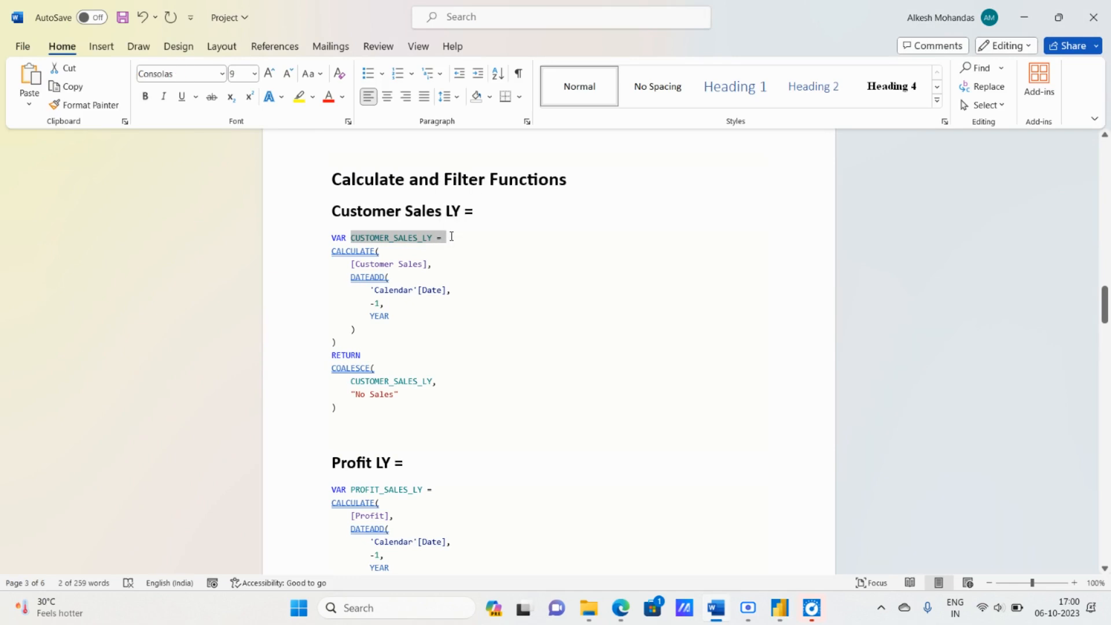
key(alt+Tab)
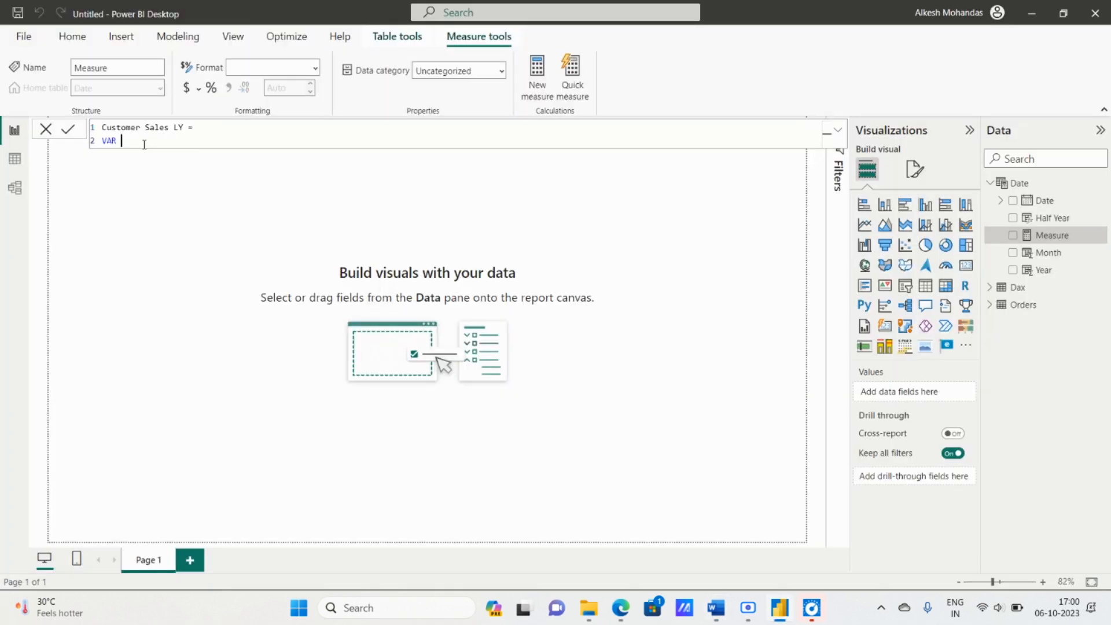
key(ctrl+v)
key(alt+Tab)
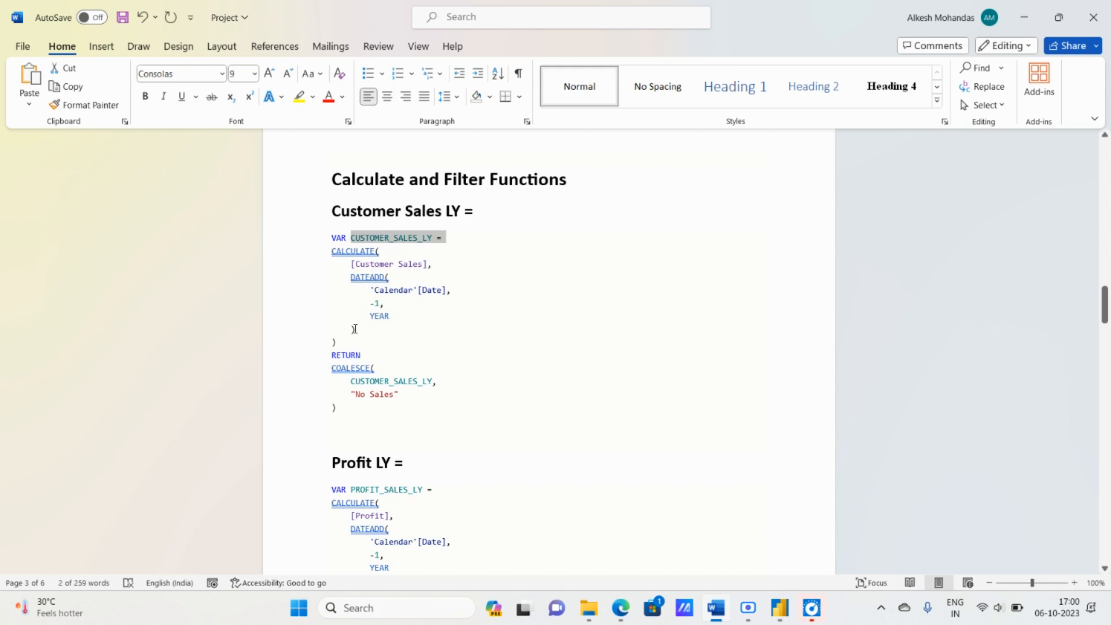
key(alt+Tab)
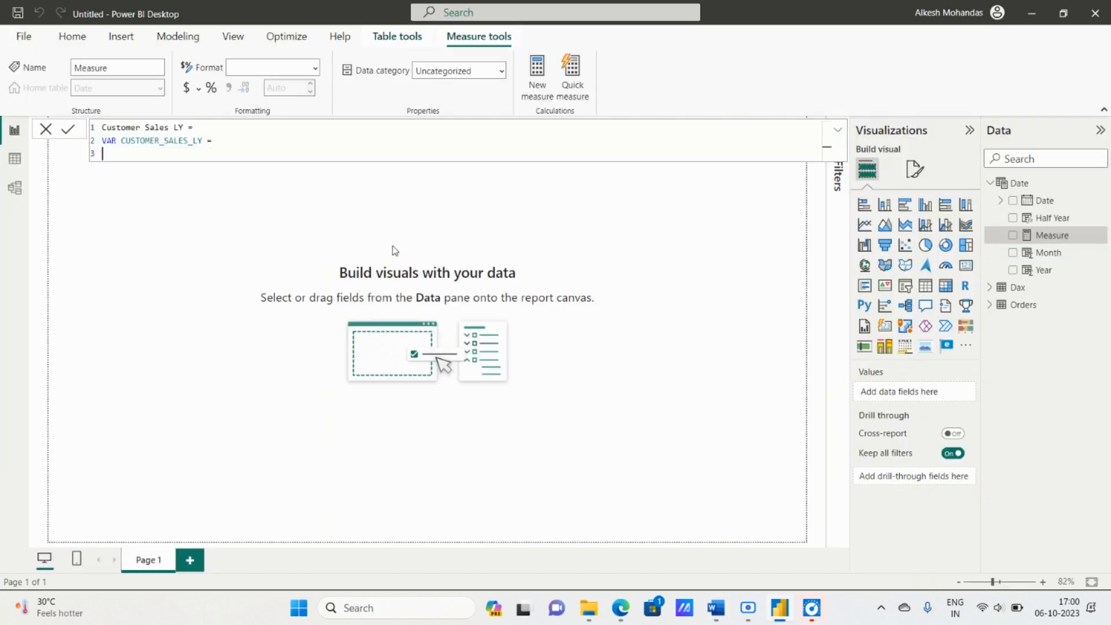
key(alt+Tab)
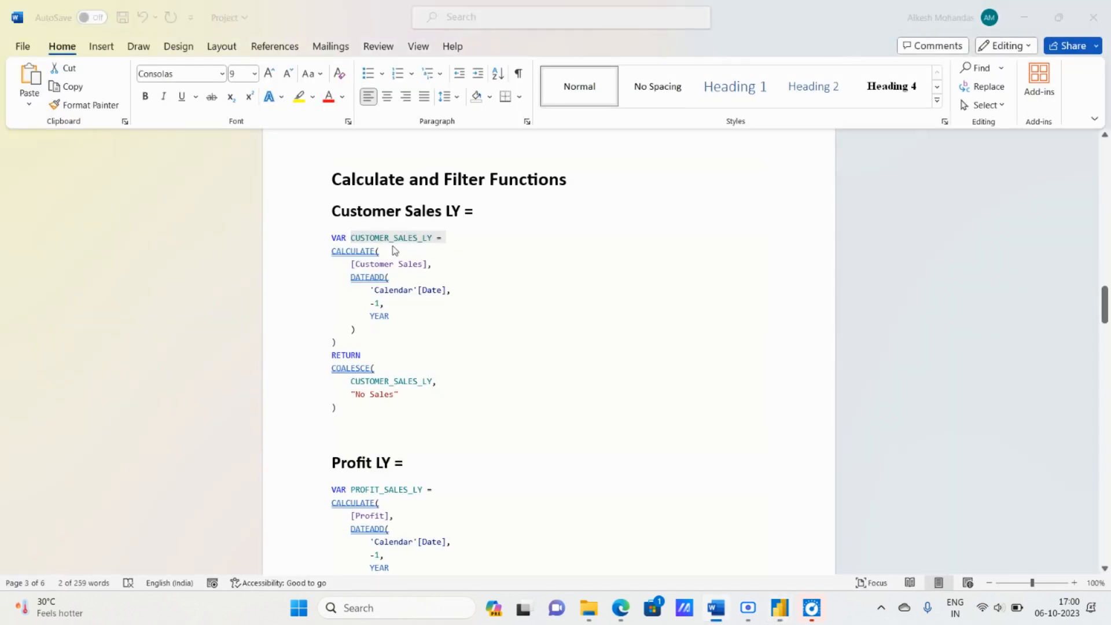
Switch back to Power BI, open a CALCULATE( function on the measure's third line, and start a fourth line.
key(alt+Tab)
text(CA)
key(Tab)
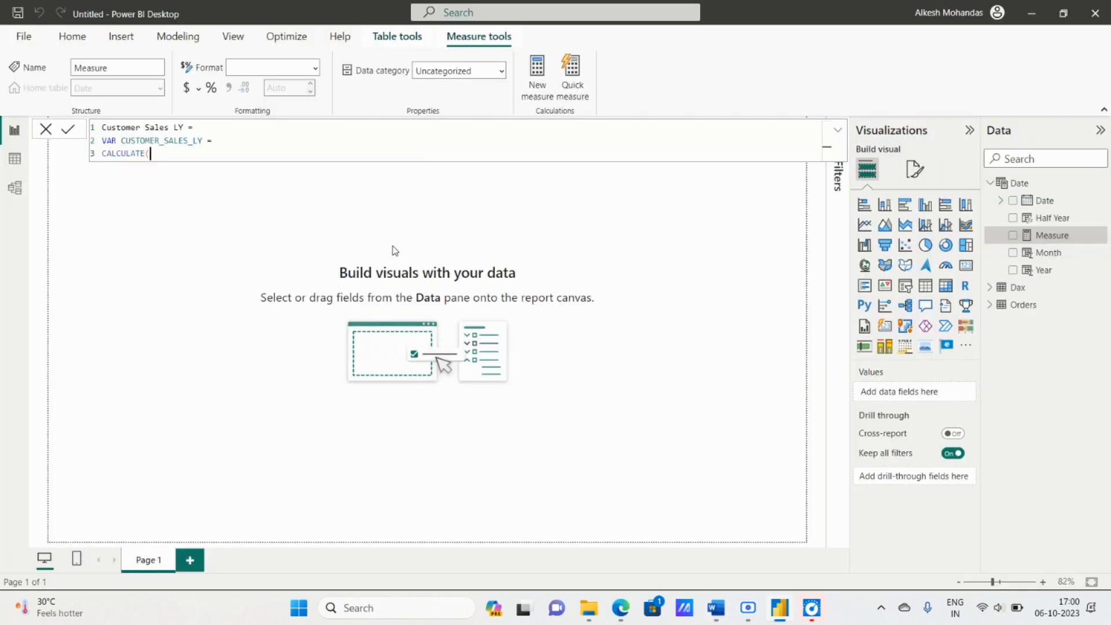
key(alt+Tab)
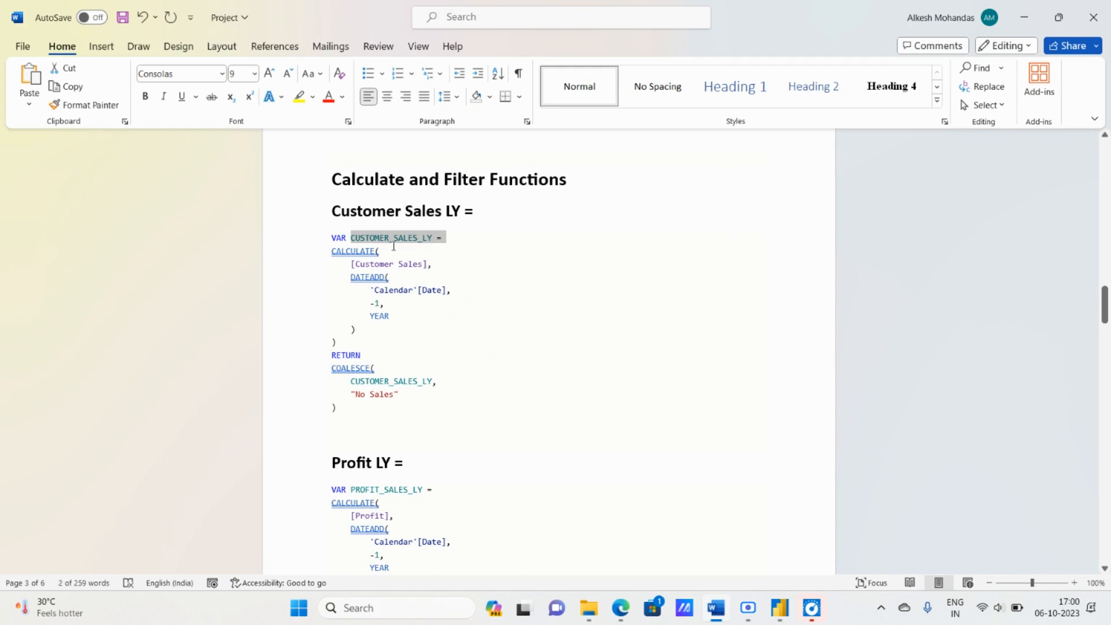
key(alt+Tab)
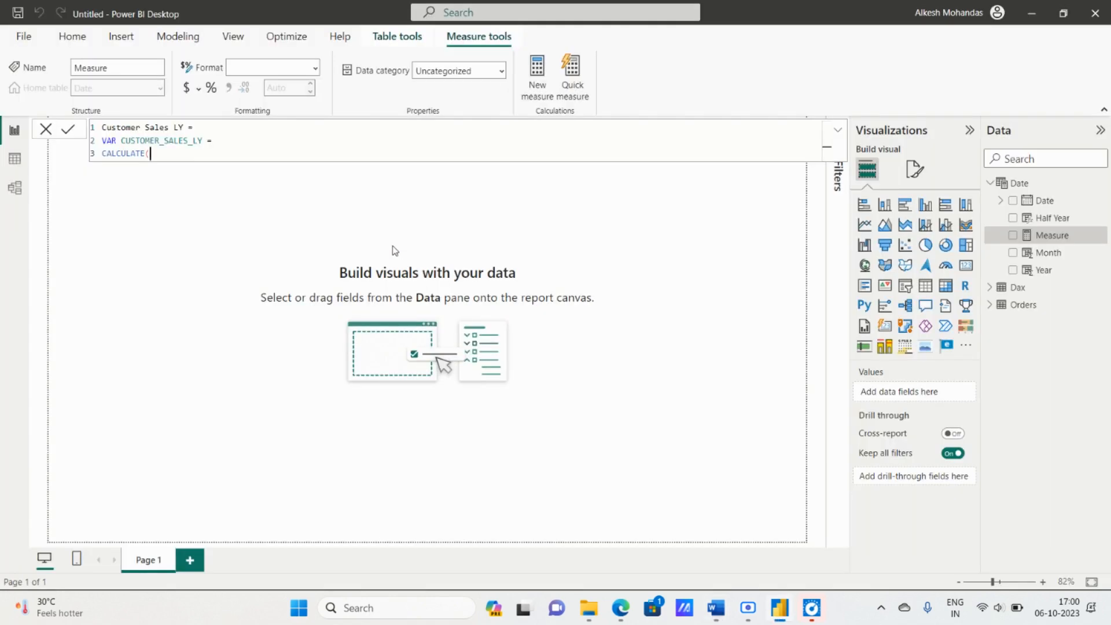
key(BackSpace)
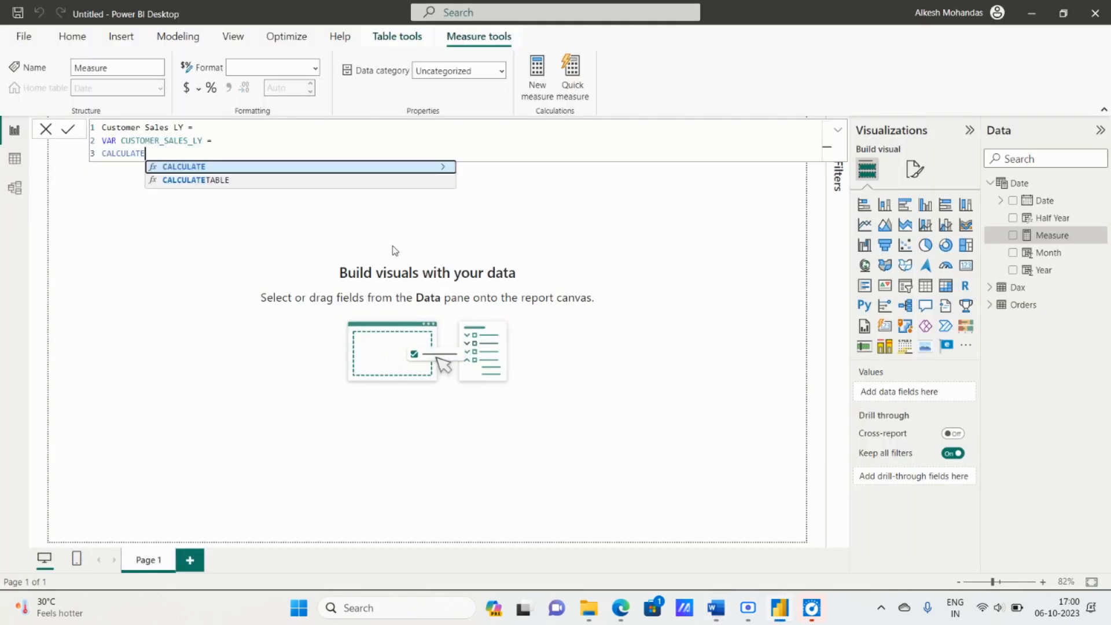
key(Tab)
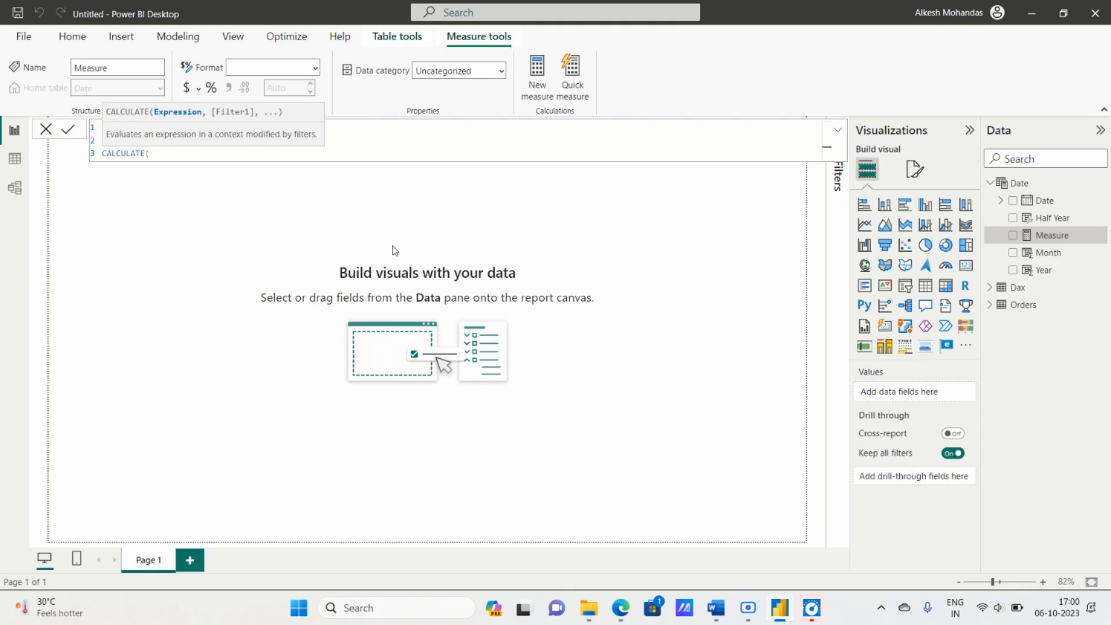
key(shift+Return)
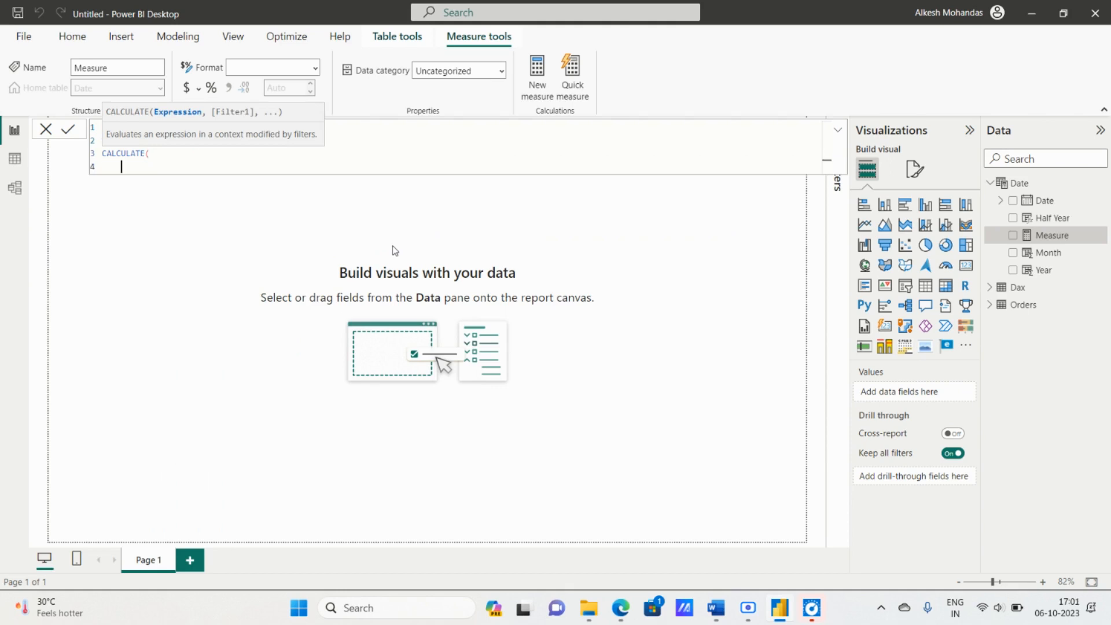
Check the Word formula and enter [Customer Sales] followed by a comma as the CALCULATE expression in the Power BI measure.
key(alt+Tab)
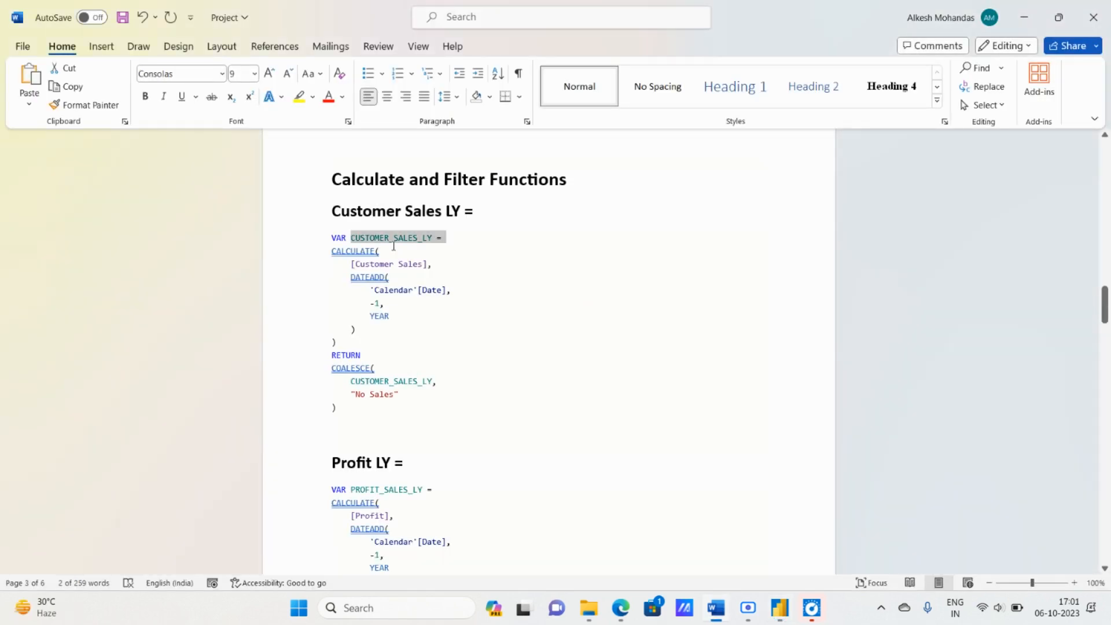
key(alt+Tab)
text([)
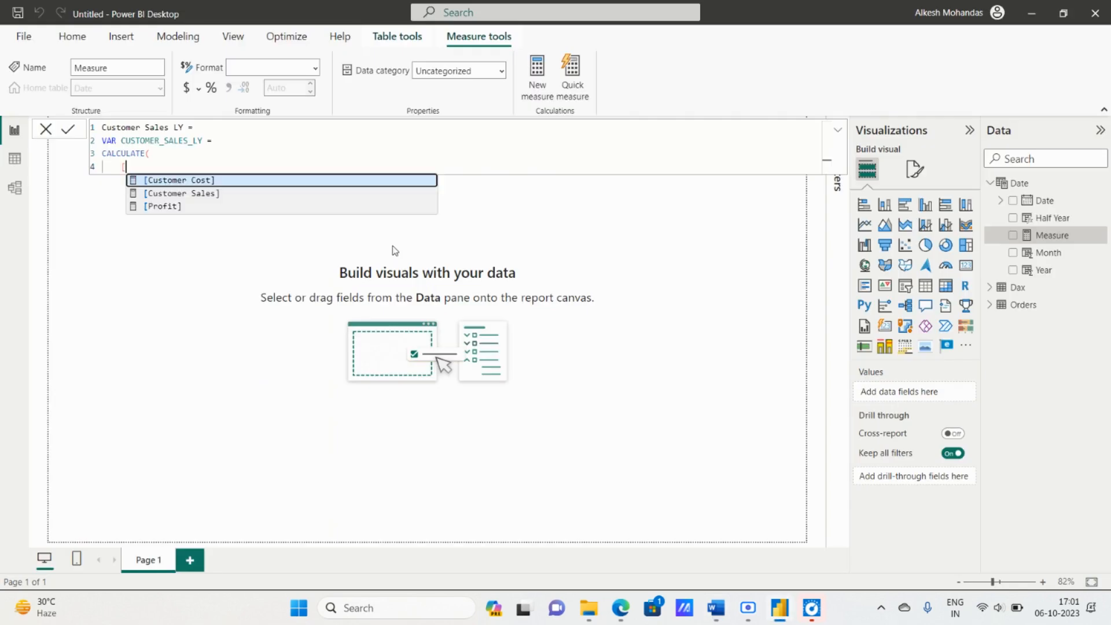
key(Down)
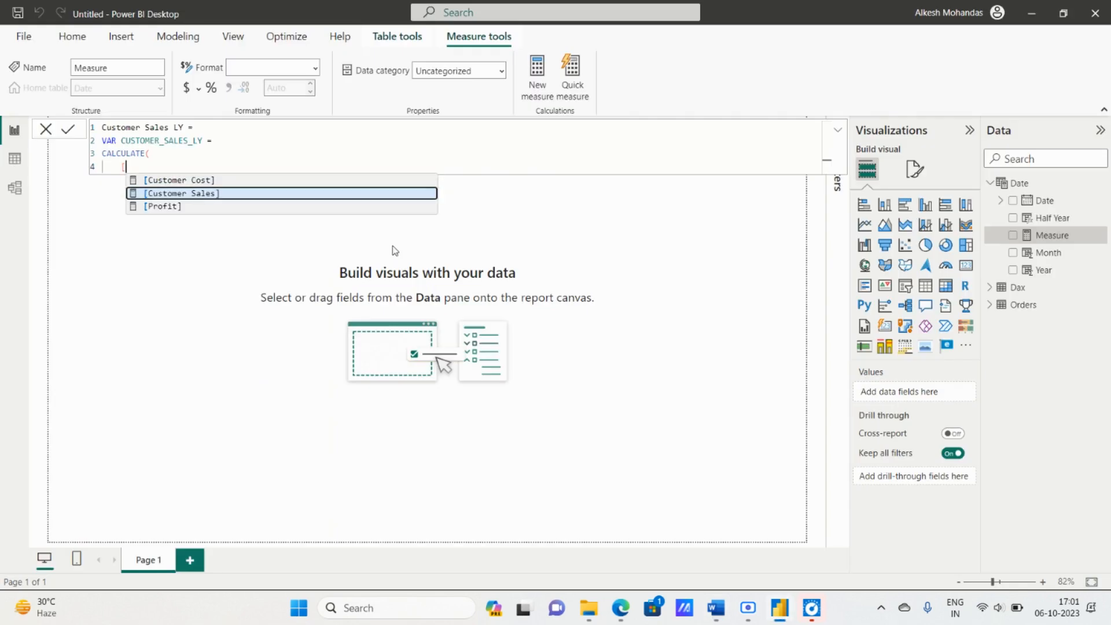
key(Tab)
key(alt+Tab)
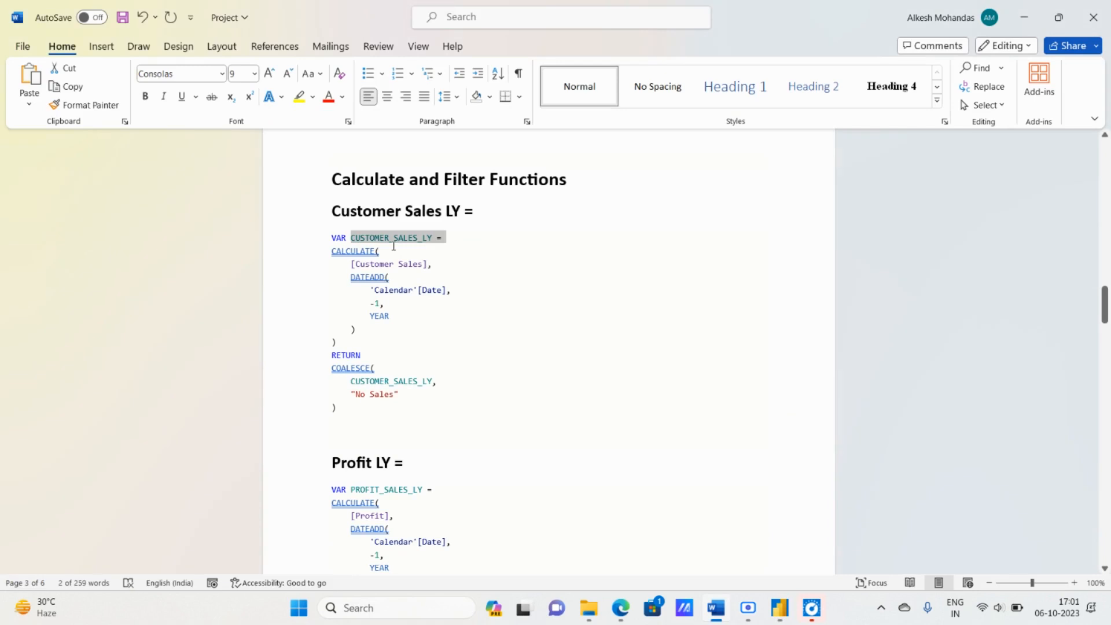
key(alt+Tab)
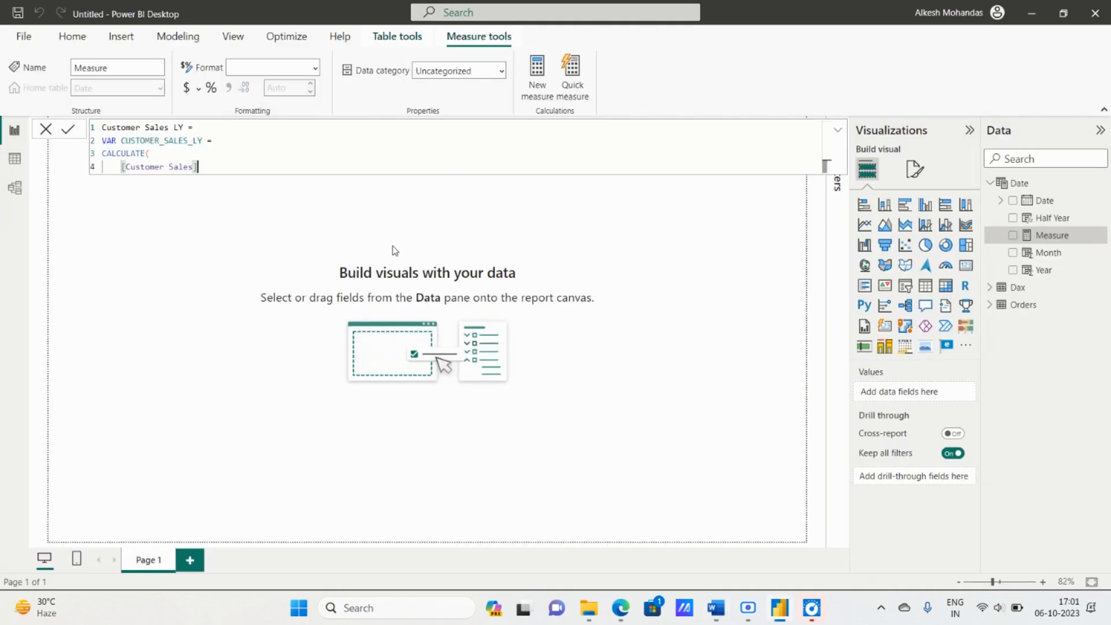
text(,)
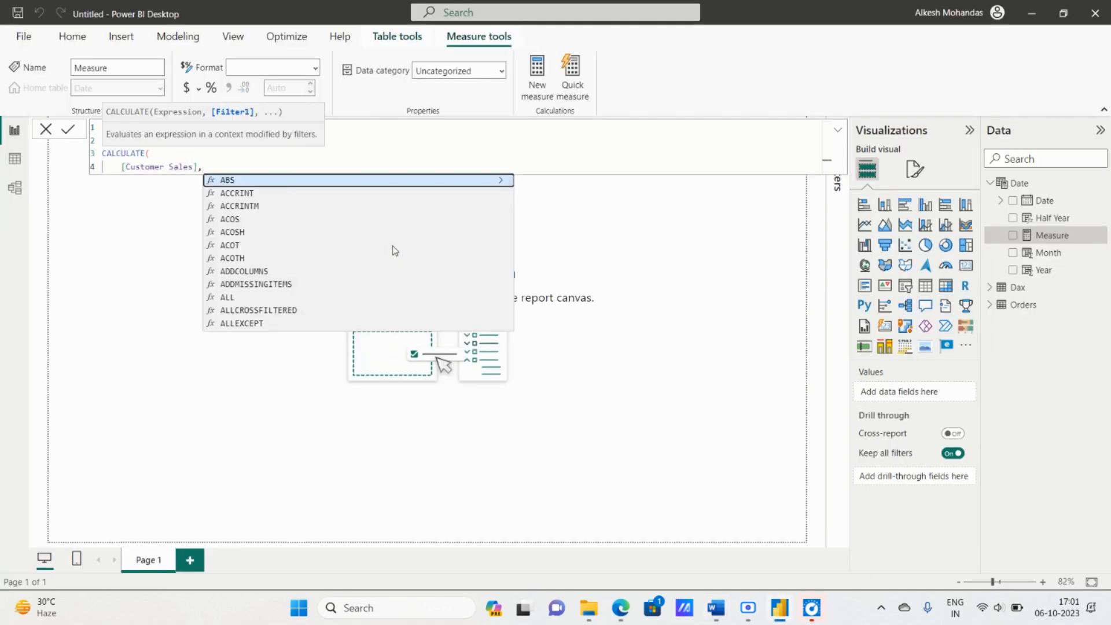
Check the Word formula and open a DATEADD( function on the measure's fifth line in Power BI as the CALCULATE filter.
key(alt+Tab)
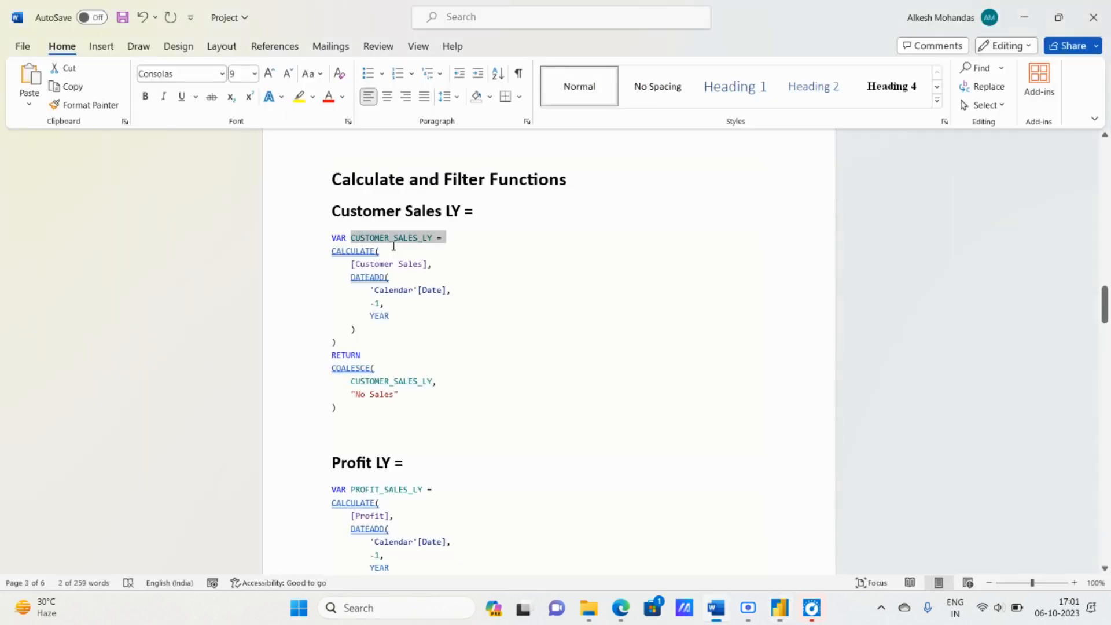
key(alt+Tab)
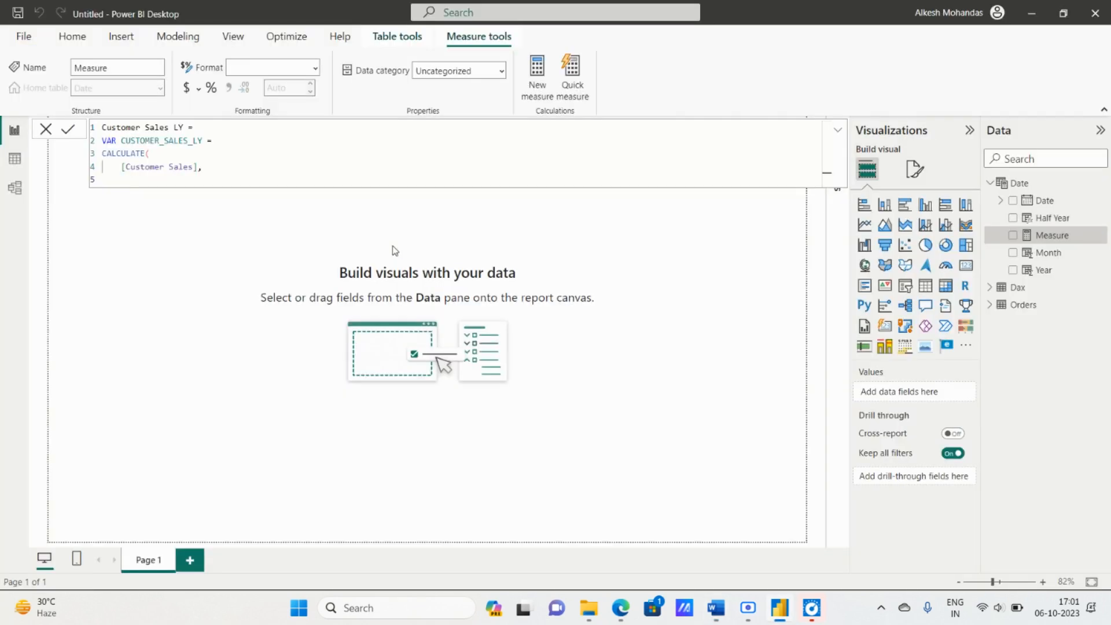
text(DATE)
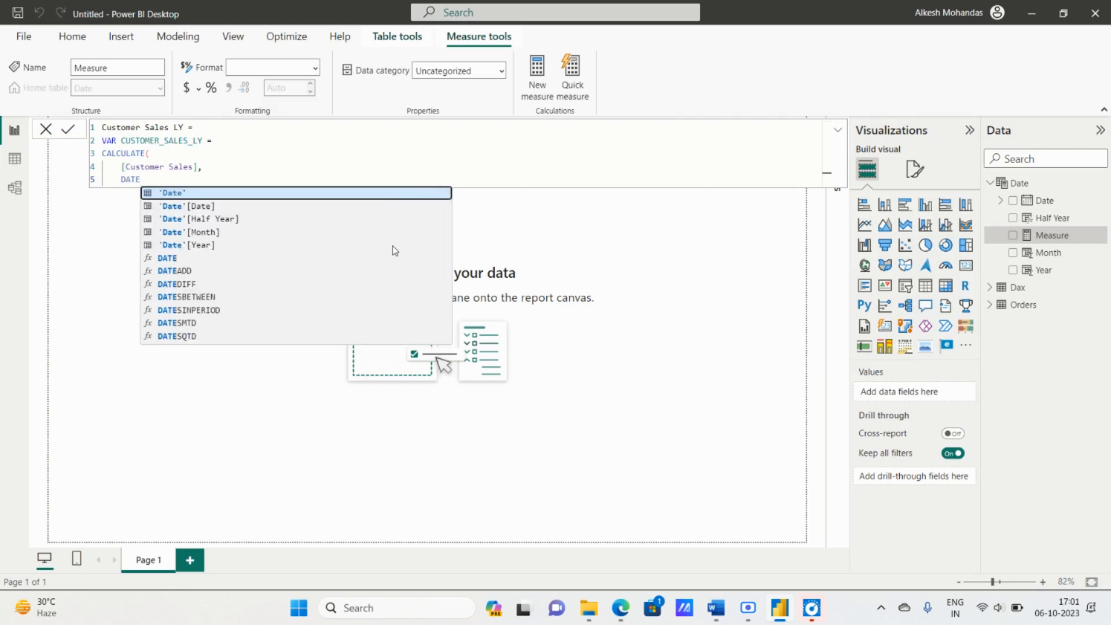
key(Down)
key(Down)
key(Down)
key(Down)
key(Down)
key(Down)
key(Tab)
text(()
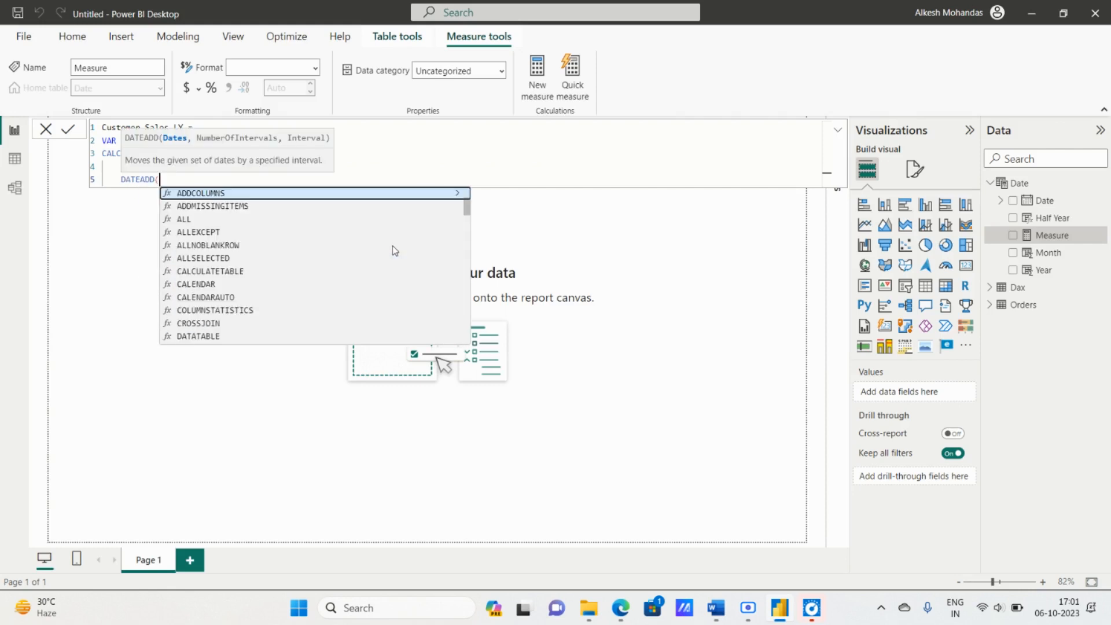
Check the Word formula and enter 'Date'[Date] followed by a comma on a new line as DATEADD's dates argument in Power BI.
key(alt+Tab)
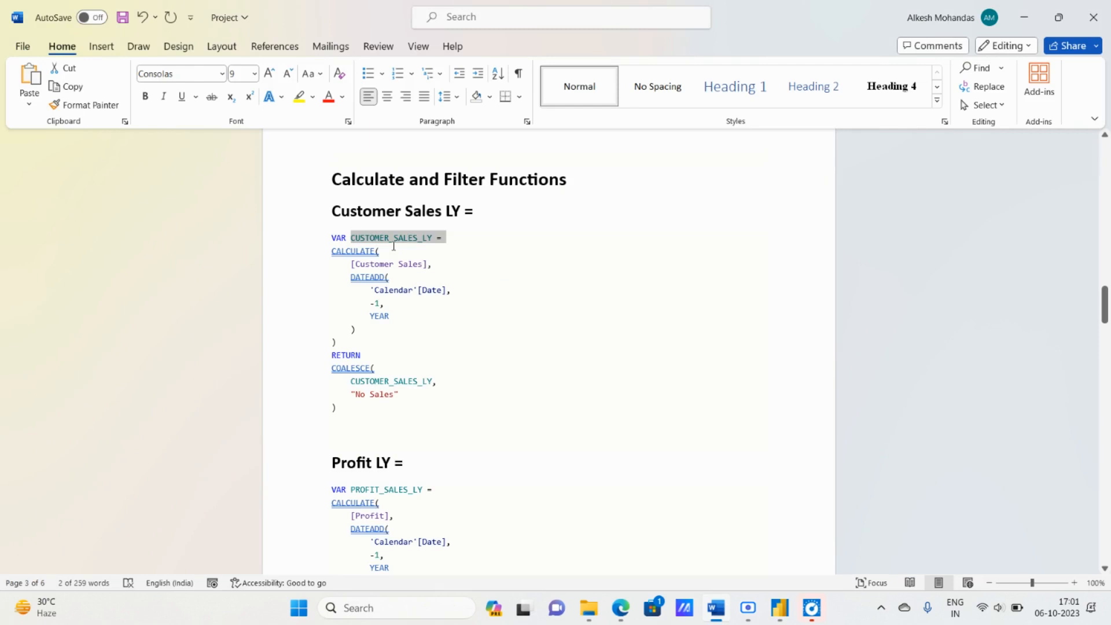
key(alt+Tab)
key(Return)
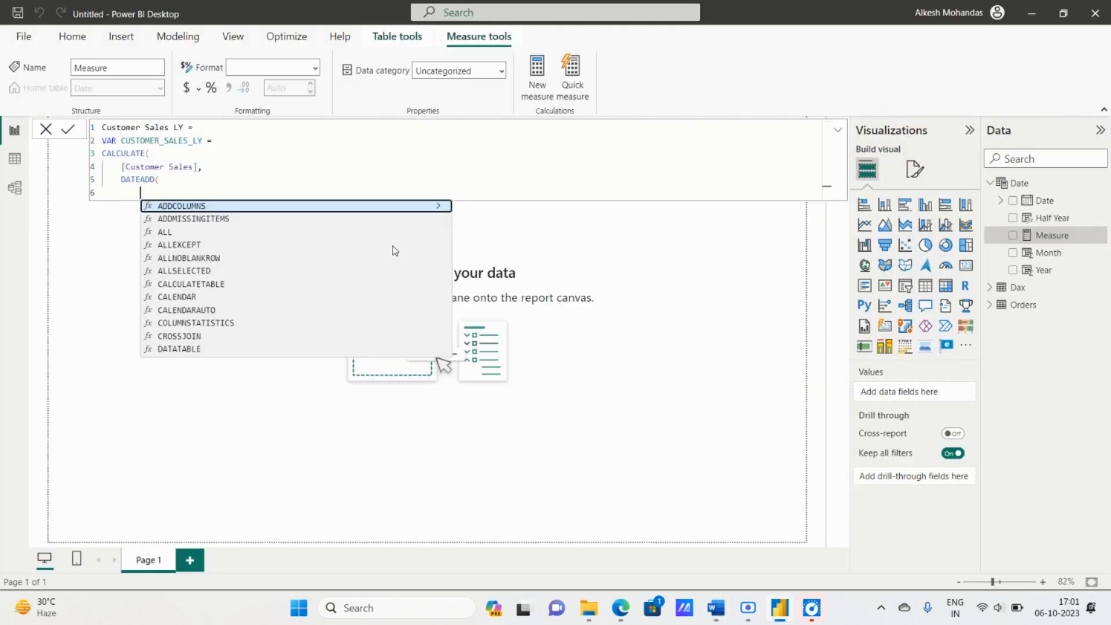
key(Escape)
key(alt+Tab)
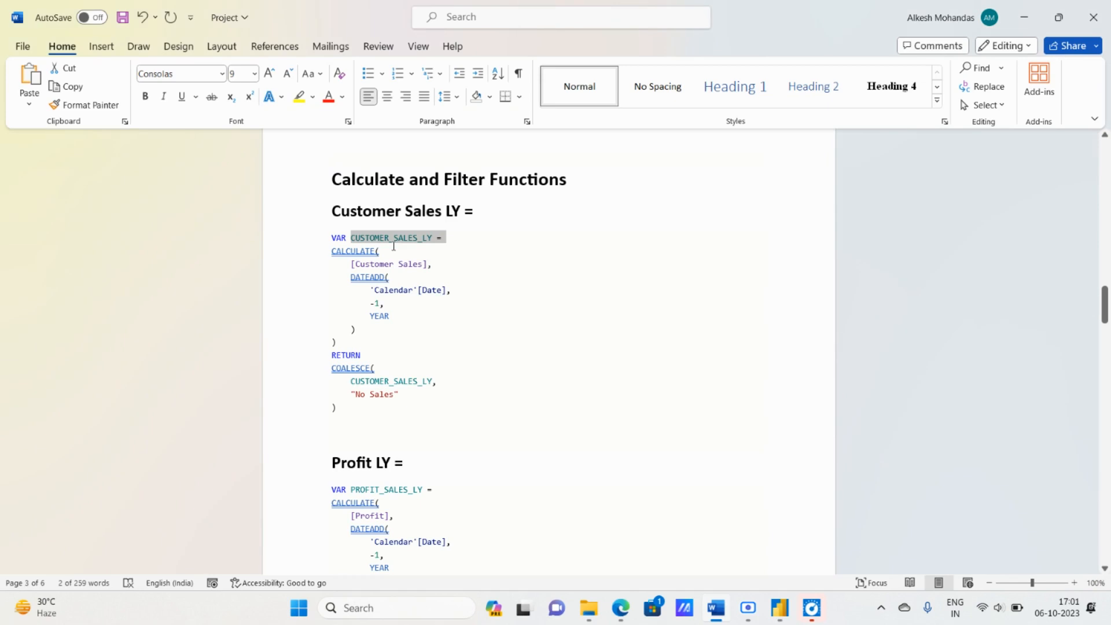
key(alt+Tab)
text(DAT)
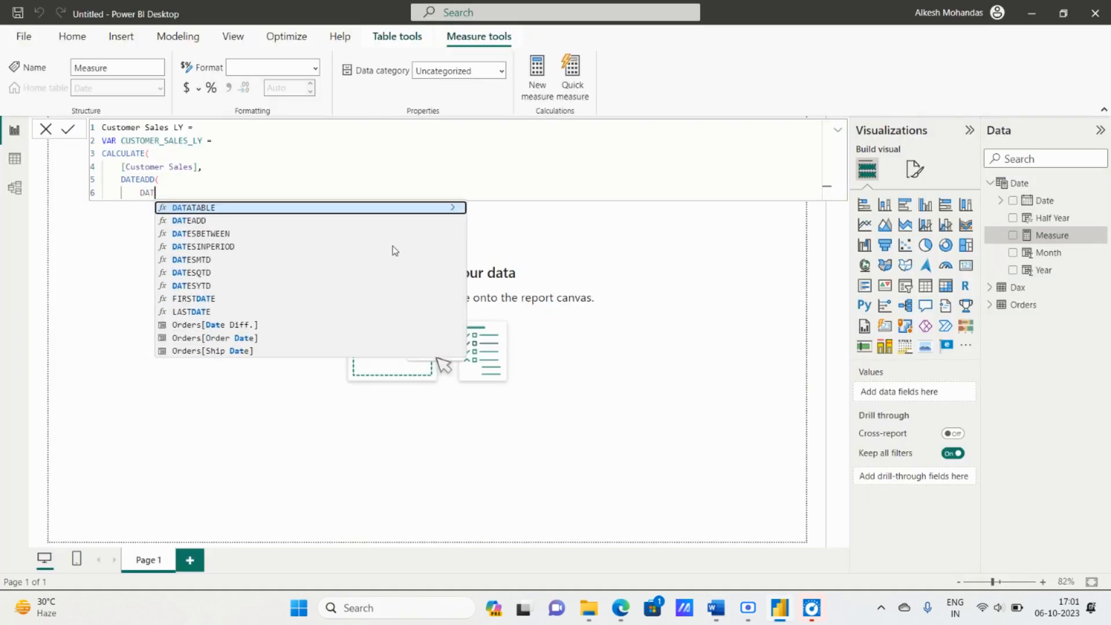
text(E)
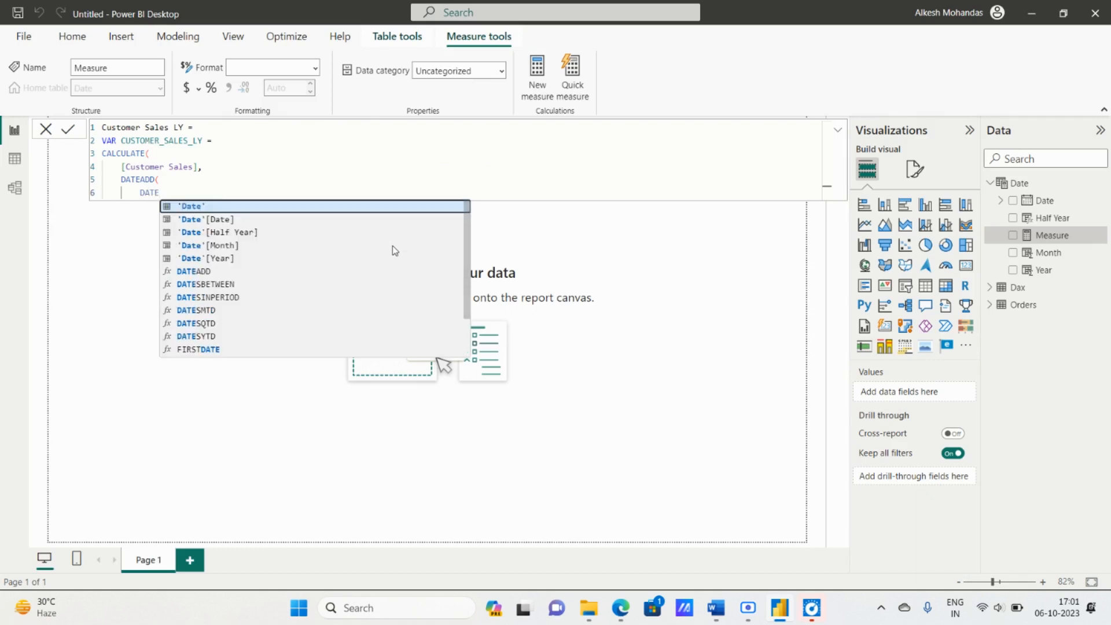
key(Down)
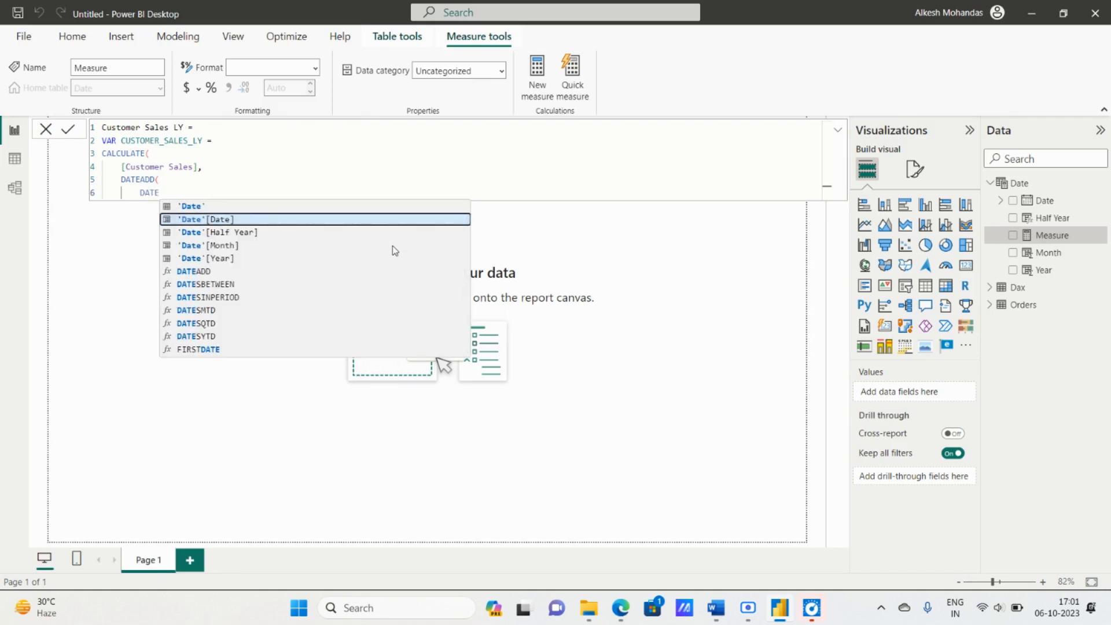
key(Tab)
key(alt+Tab)
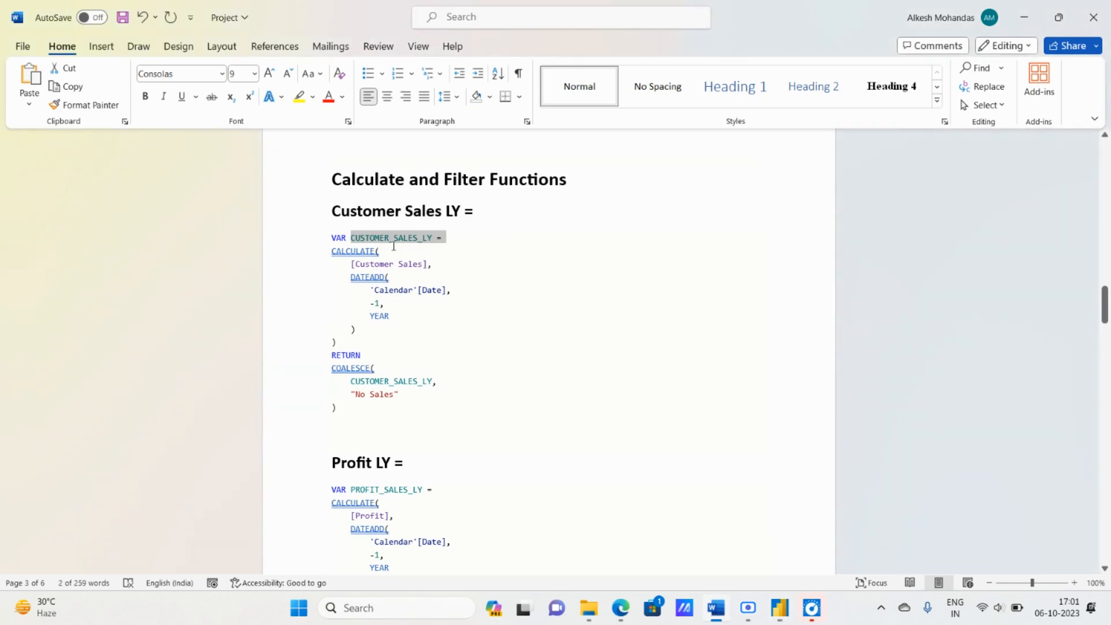
key(alt+Tab)
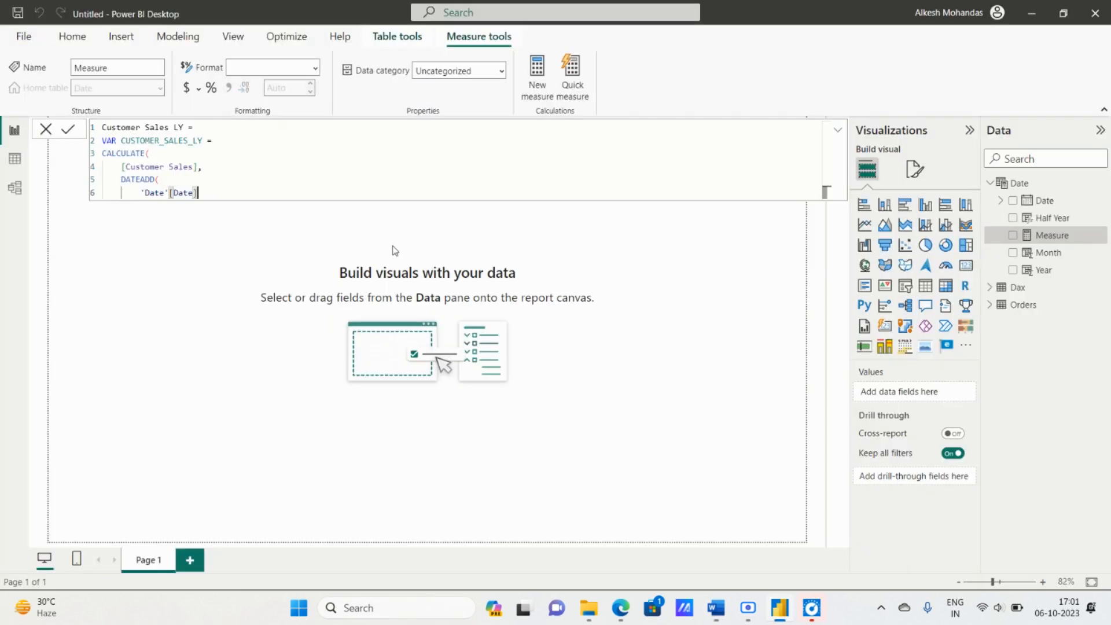
text(,)
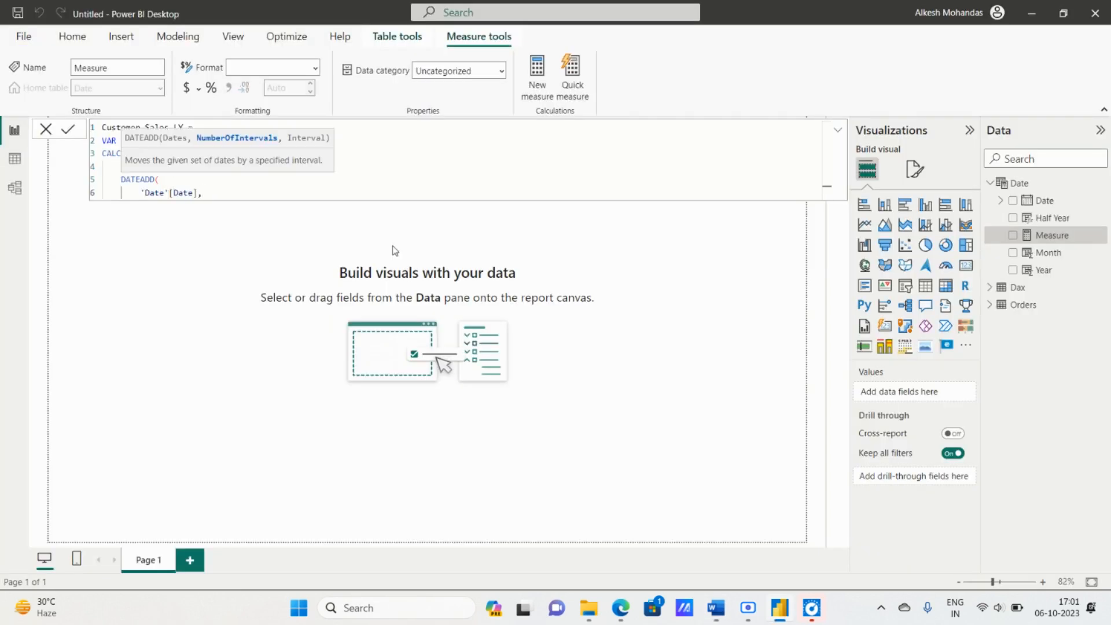
Check the Word formula and add -1 followed by a comma on a new line as DATEADD's number of intervals in Power BI.
key(Return)
key(alt+Tab)
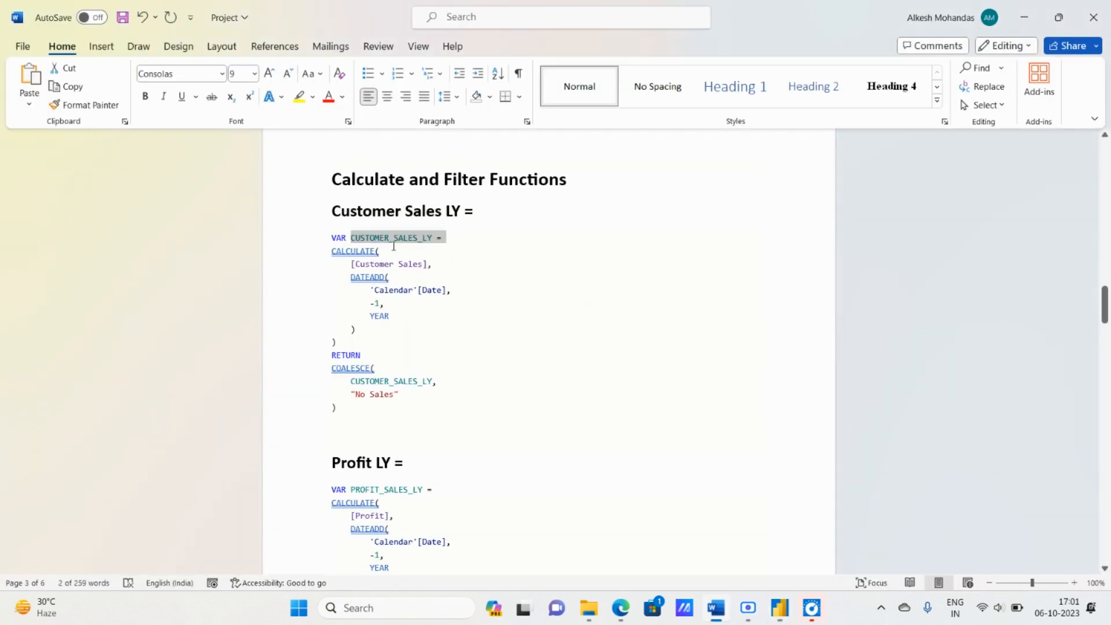
key(alt+Tab)
text(-)
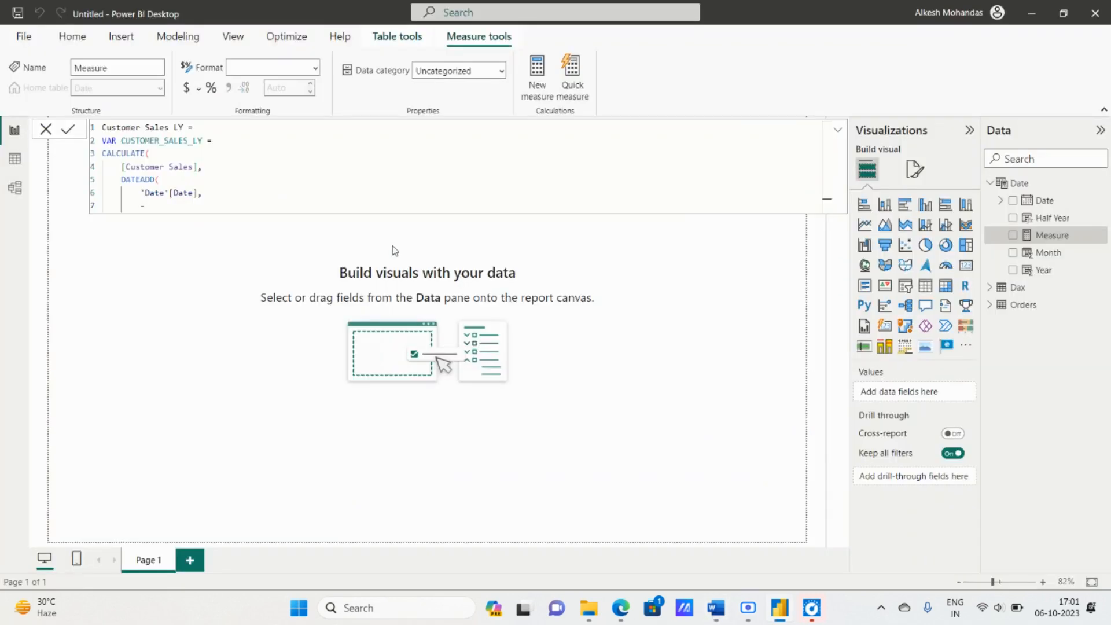
text(1,)
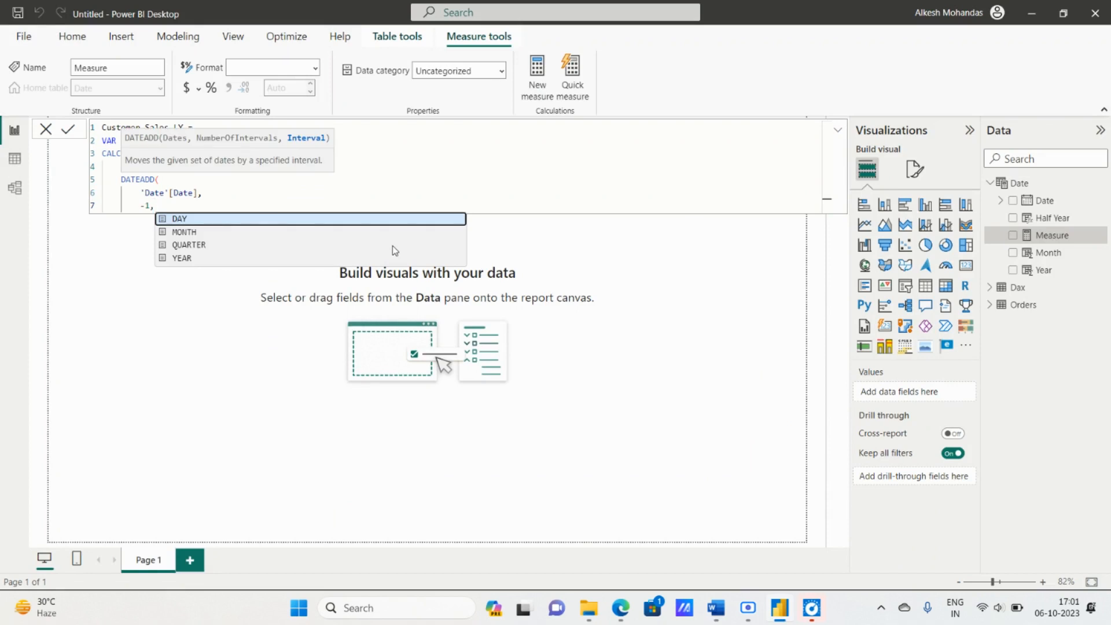
Check the Word formula and add YEAR on a new line as DATEADD's interval in the Power BI measure.
key(alt+Tab)
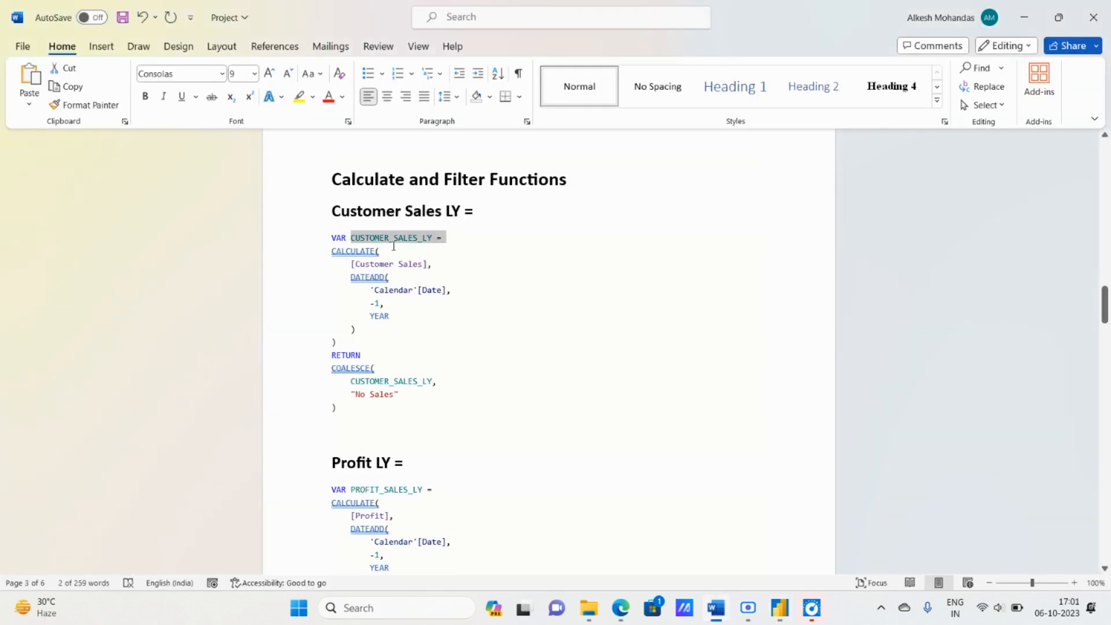
key(alt+Tab)
key(Return)
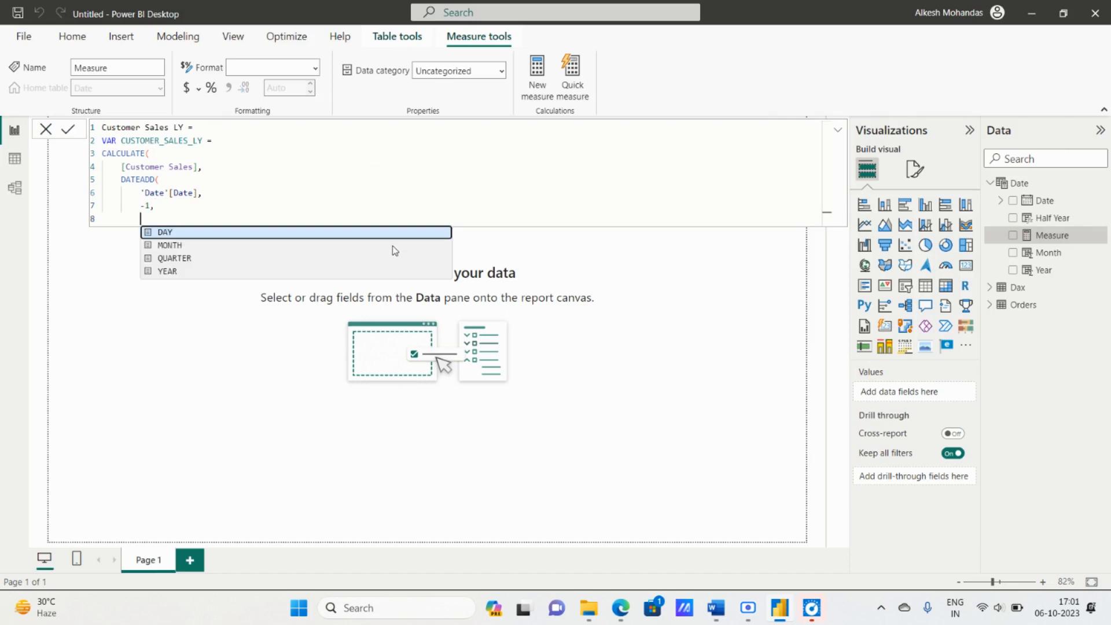
key(Down)
key(Down)
key(Down)
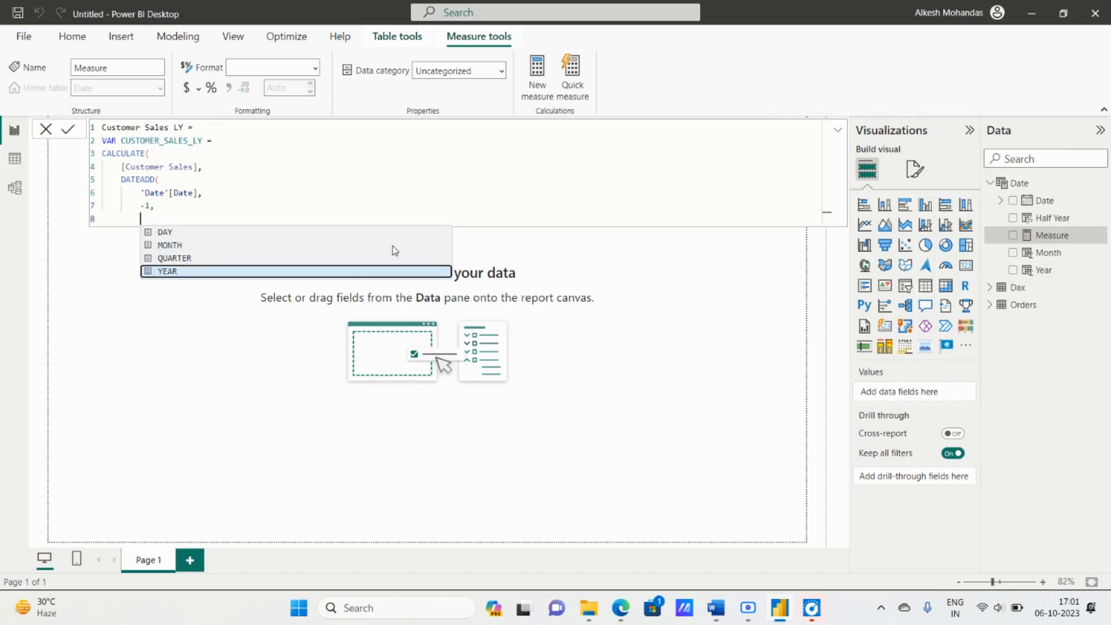
key(Tab)
Close the DATEADD function with a parenthesis on a new line in Power BI, and return to the formula in Word.
key(alt+Tab)
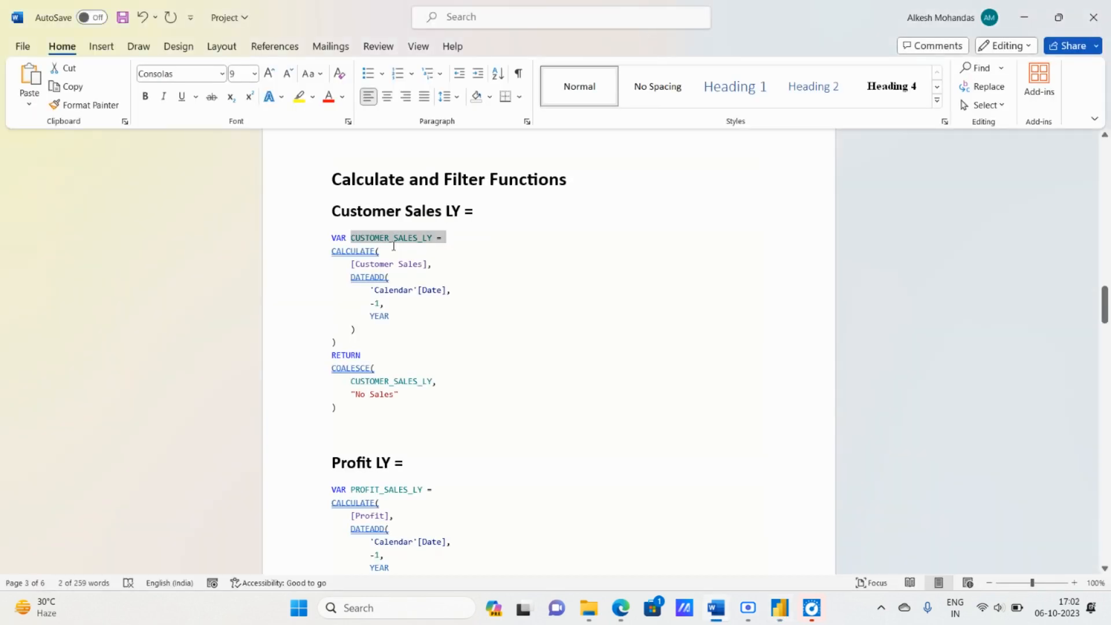
key(alt)
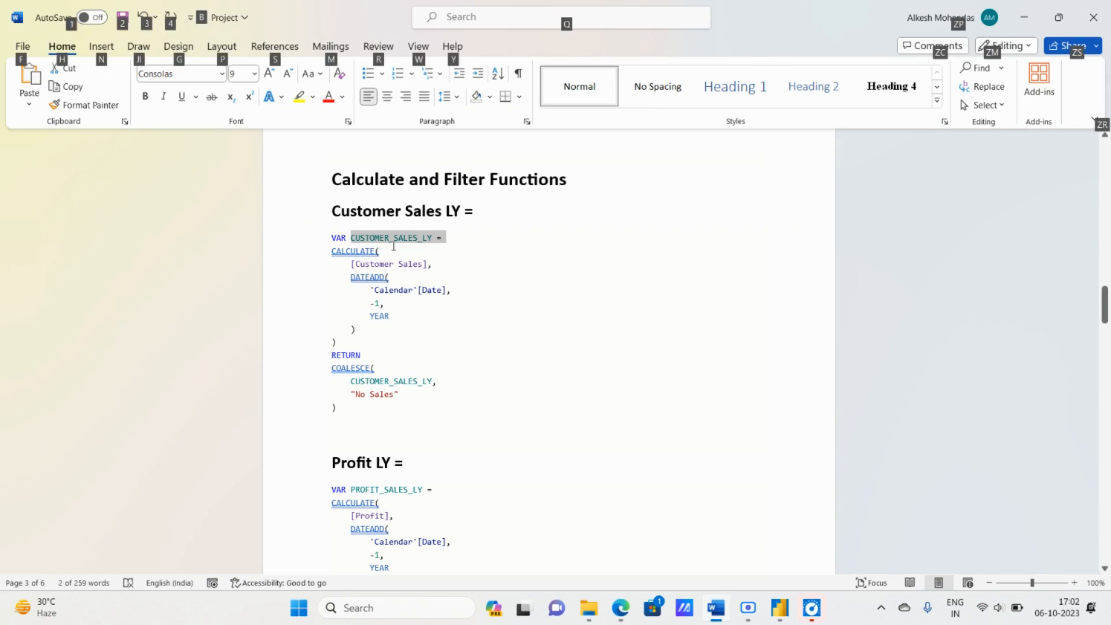
key(alt+Tab)
key(shift+Return)
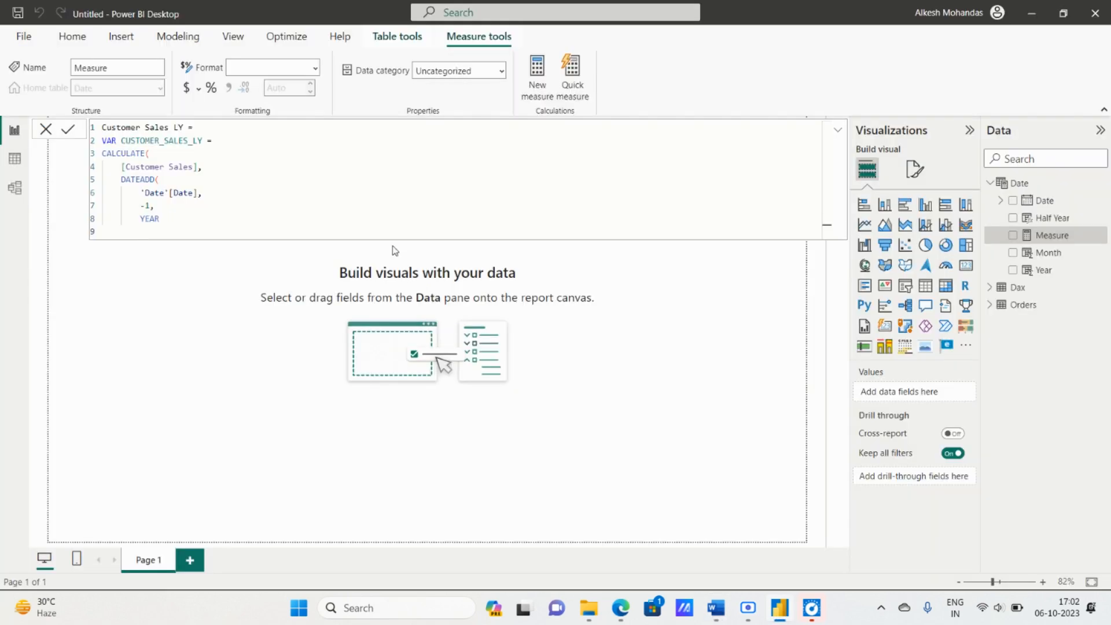
text())
key(alt+Tab)
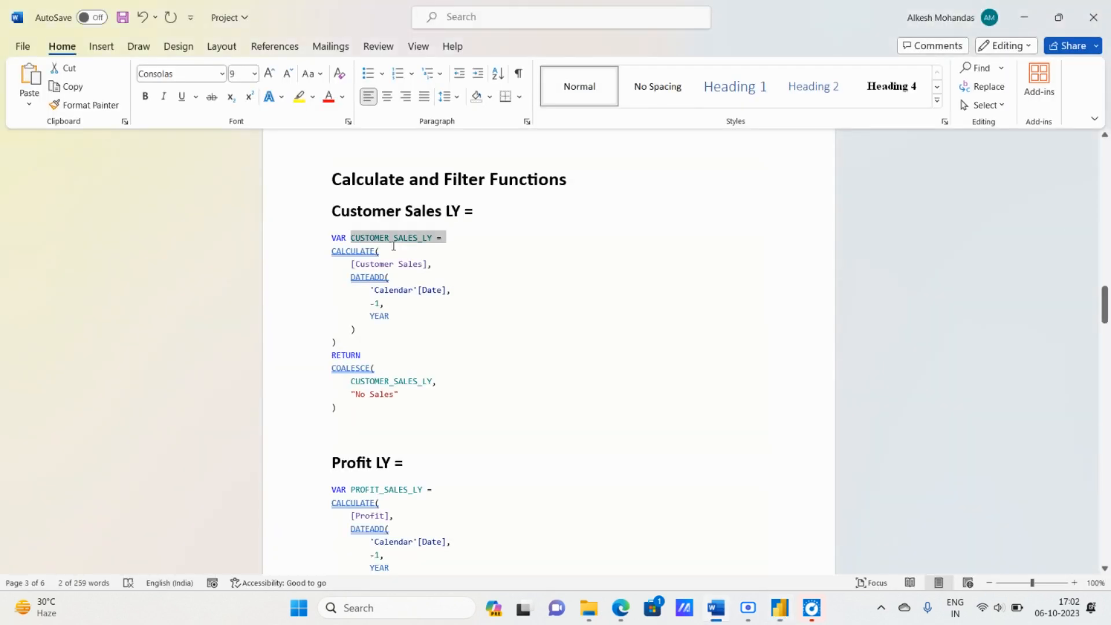
Close the CALCULATE function with a parenthesis on a new line in Power BI, and add RETURN on the line below it.
key(alt+Tab)
key(shift+Return)
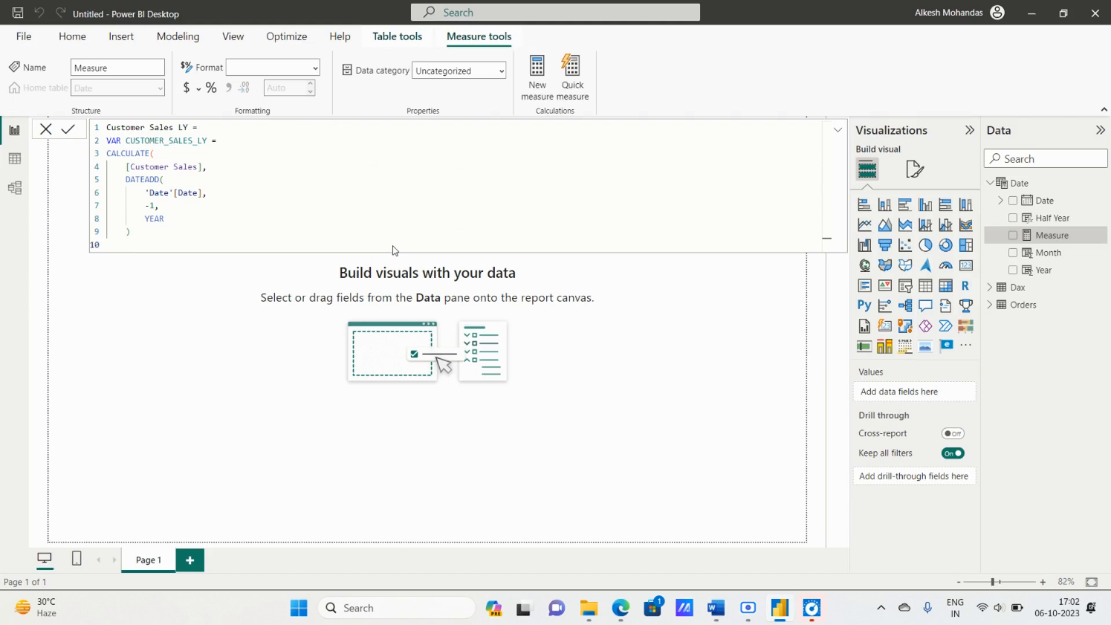
text())
key(alt+Tab)
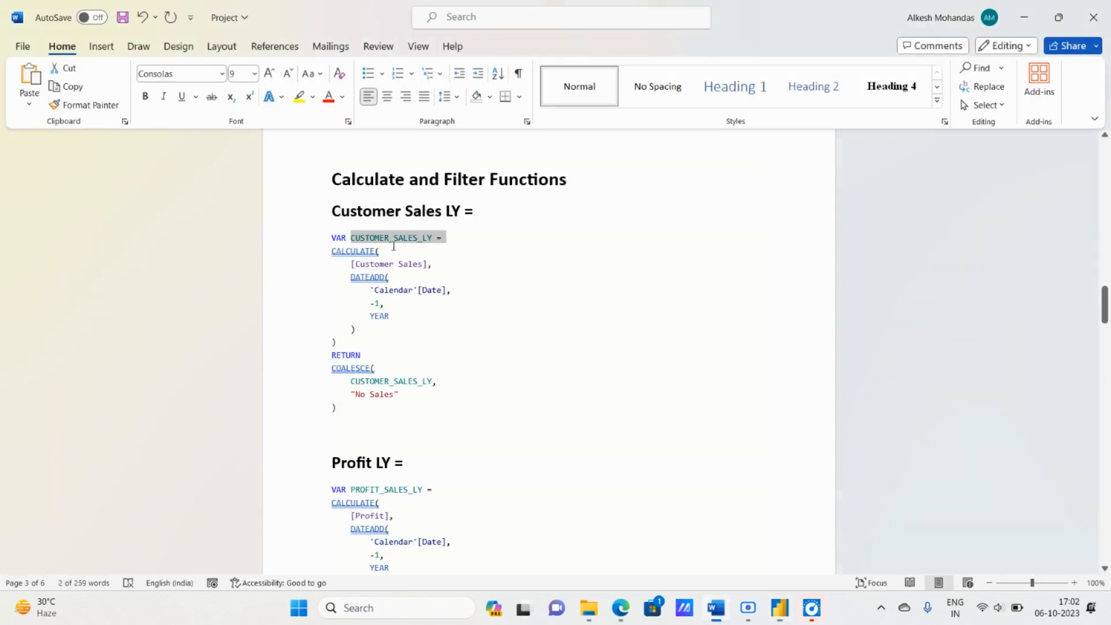
key(alt+Tab)
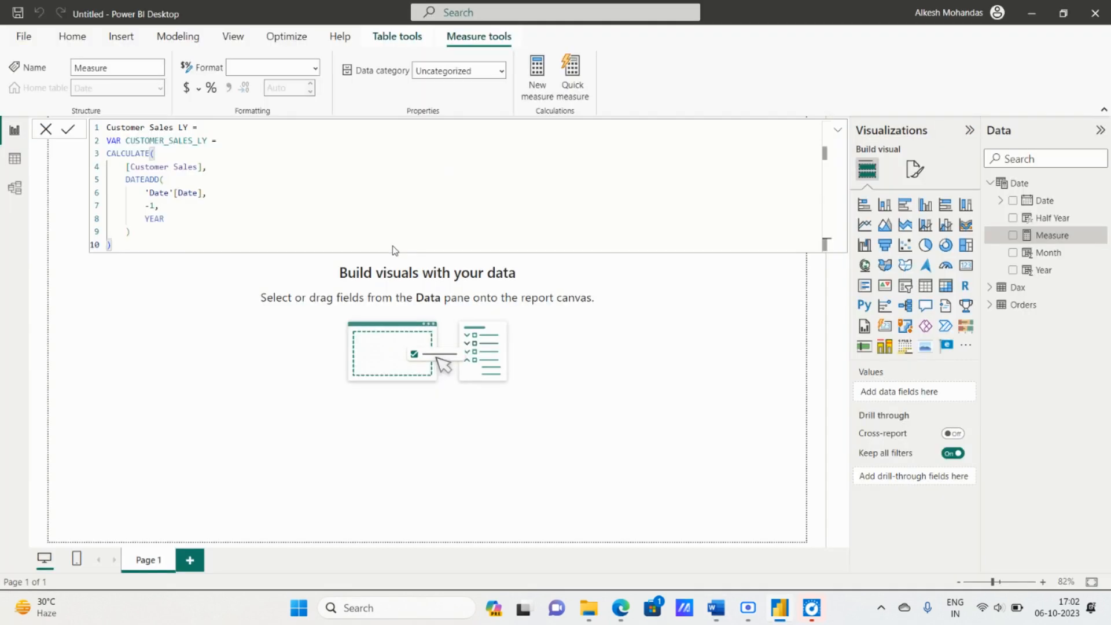
key(shift+Return)
text(RE)
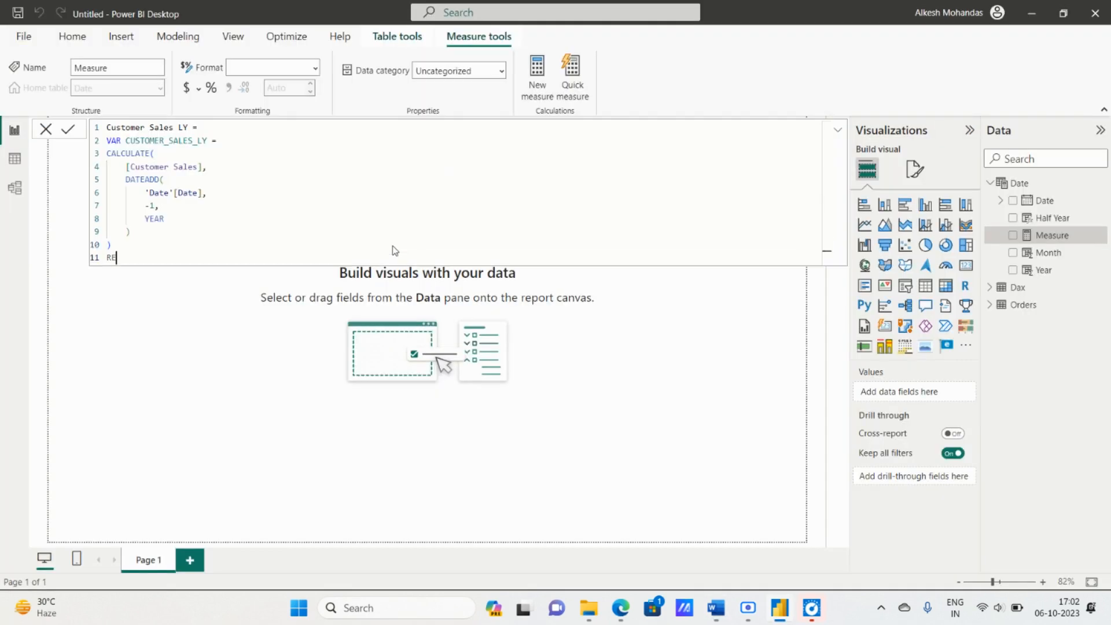
text(TURN)
Check the Word formula and start a COALESCE function with its opening parenthesis on a new line below RETURN in Power BI.
key(alt+Tab)
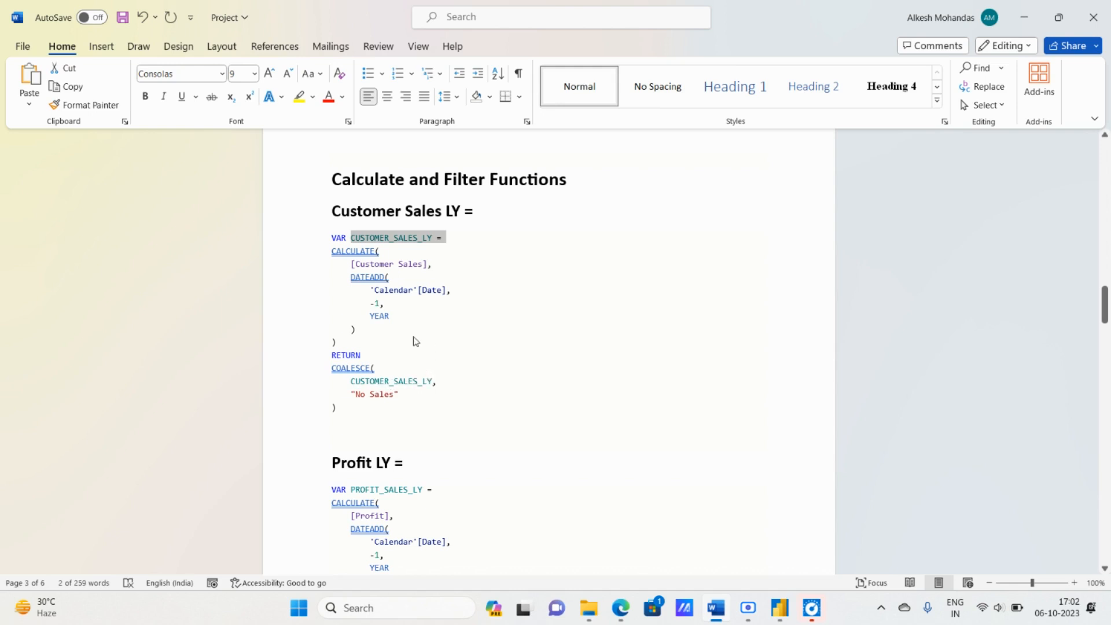
key(alt+Tab)
key(shift+Return)
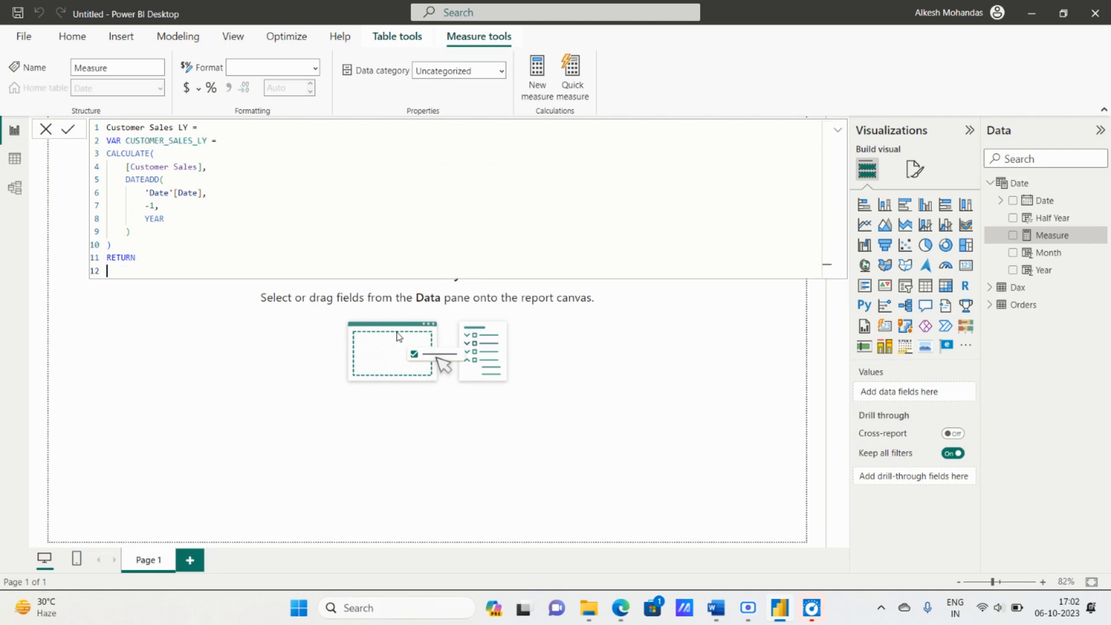
key(alt+Tab)
key(alt+Tab)
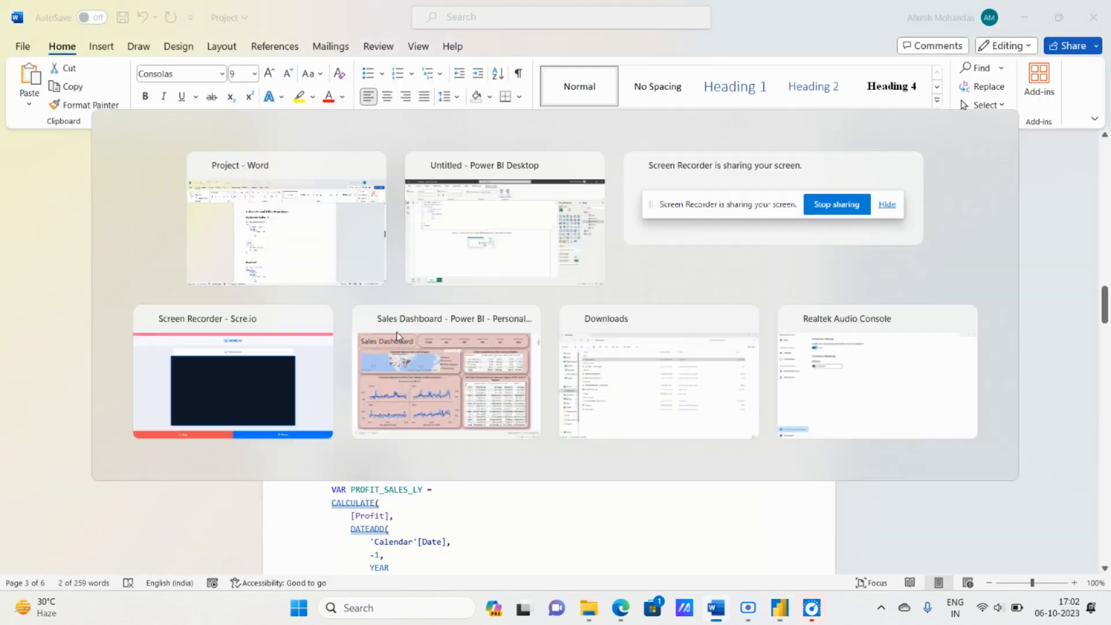
text(CO)
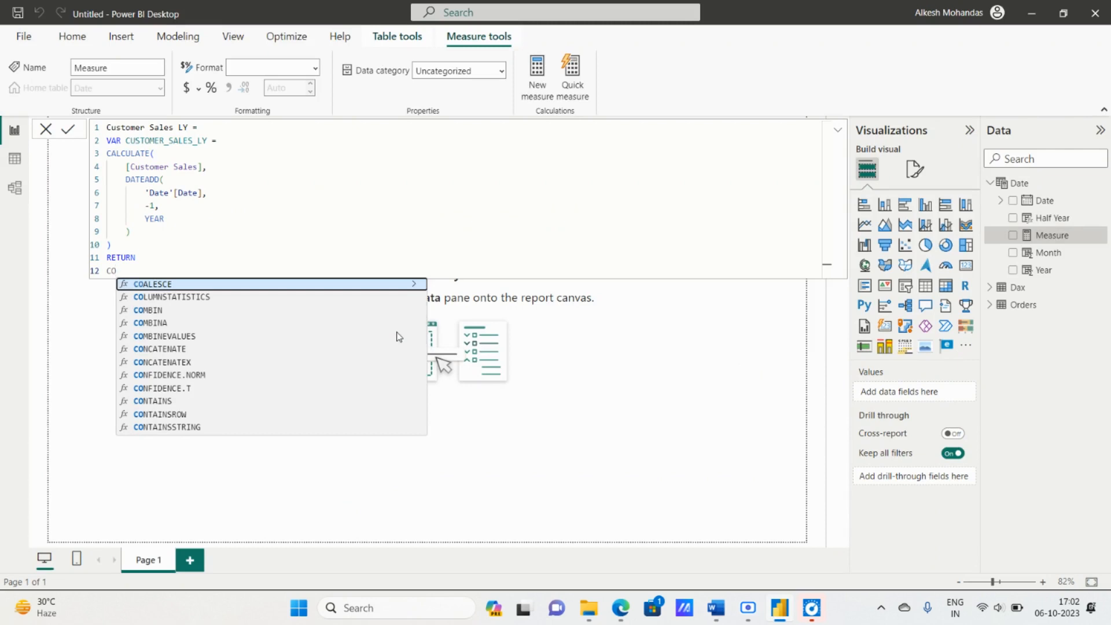
key(Tab)
key(alt+Tab)
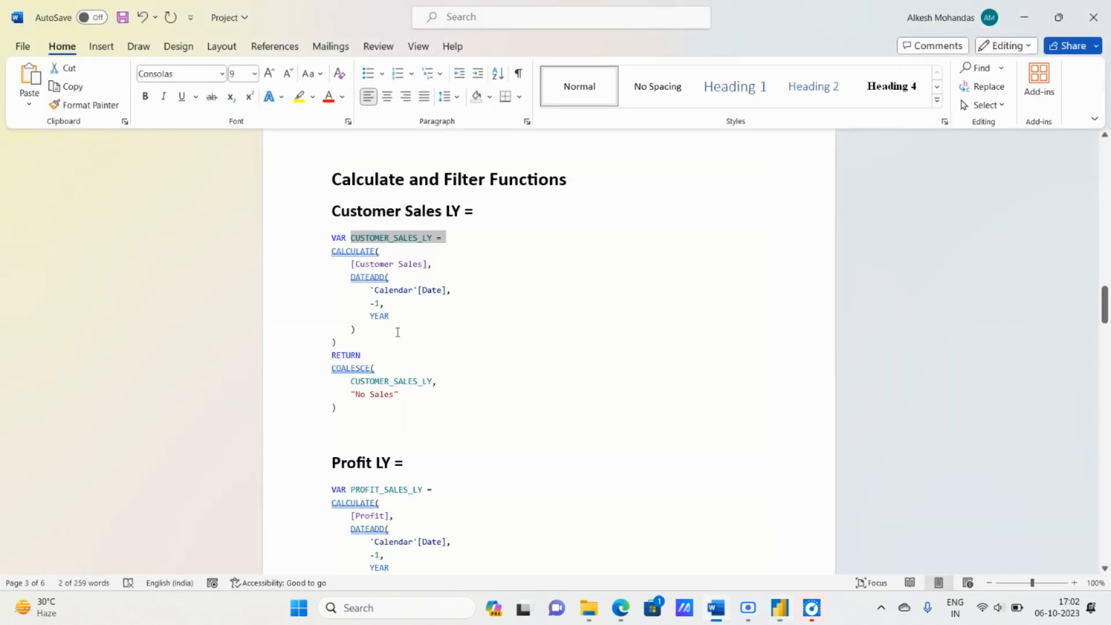
key(alt+Tab)
key(BackSpace)
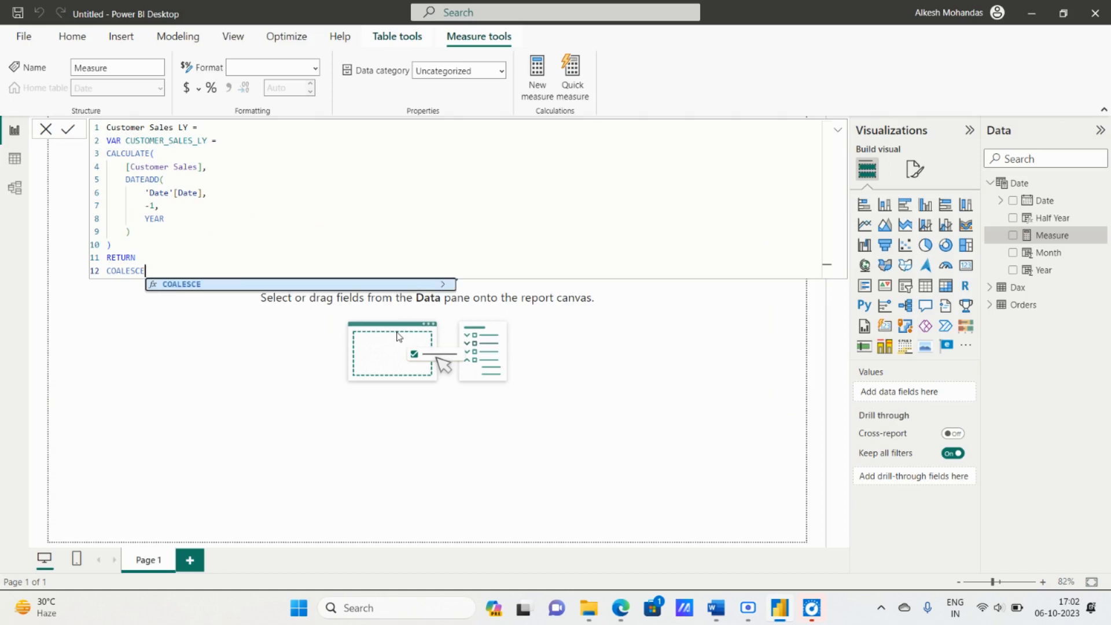
text(()
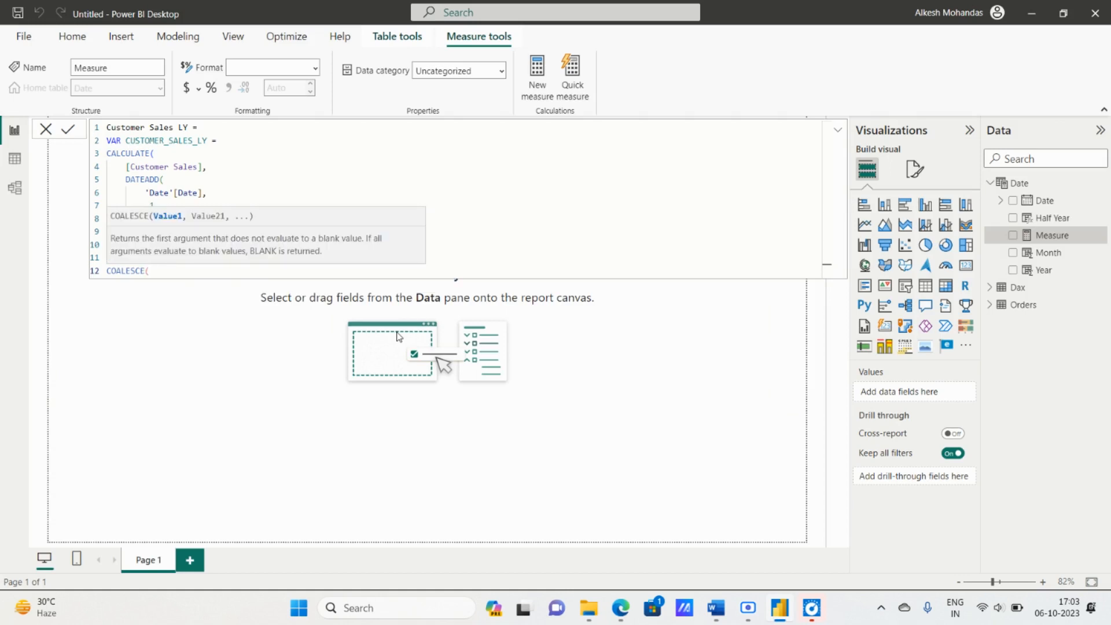
Enter the variable CUSTOMER_SALES_LY followed by a comma on a new line as COALESCE's first argument, checking it against Word.
key(shift+Return)
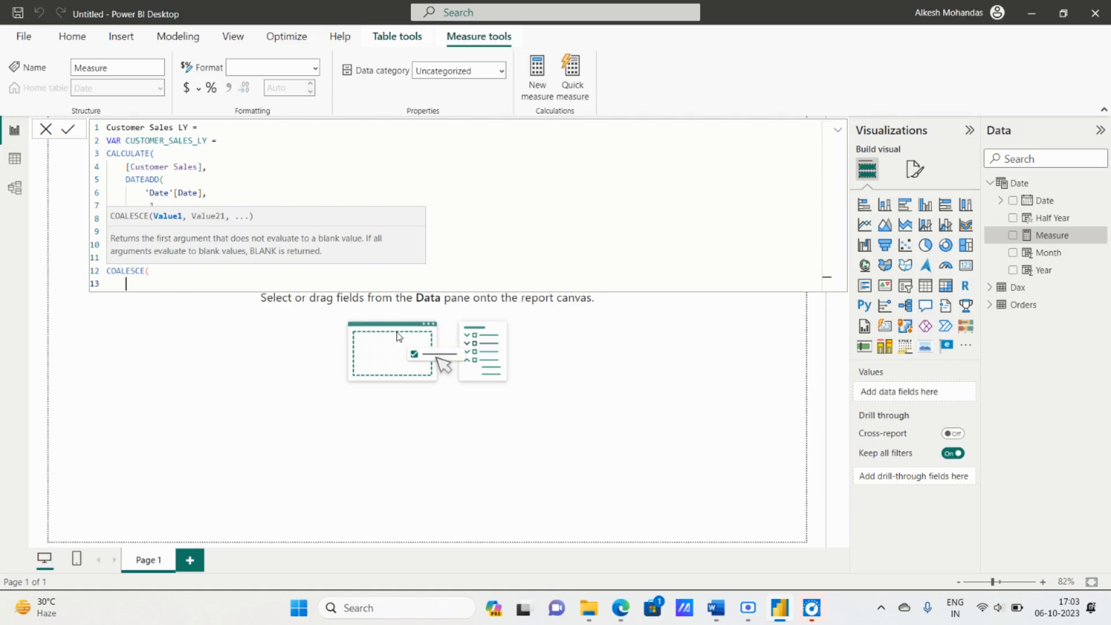
text(CU)
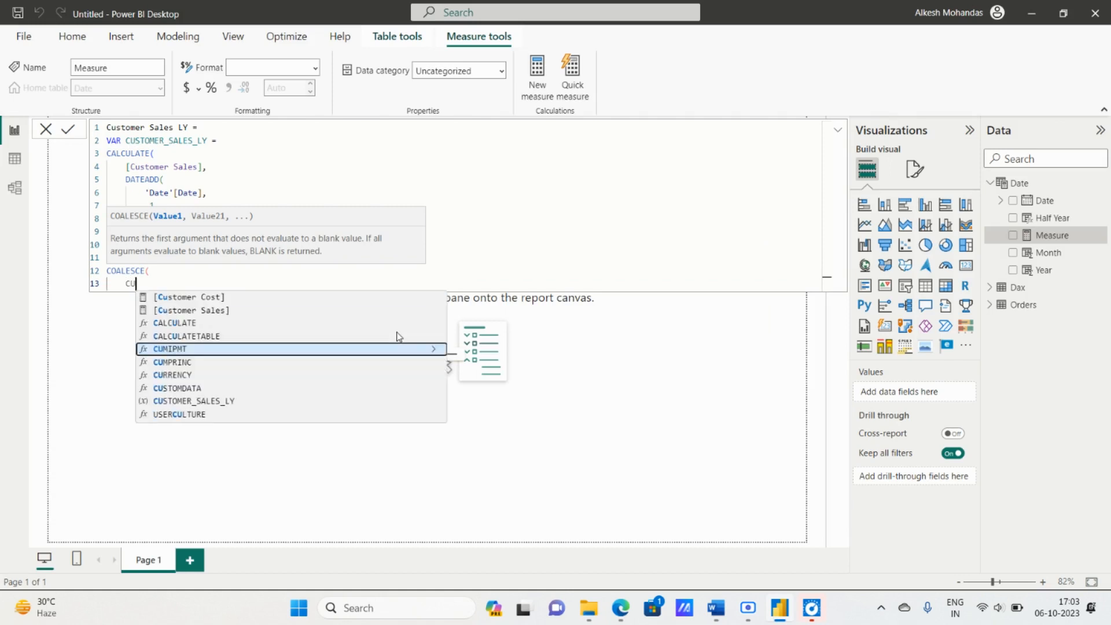
text(S)
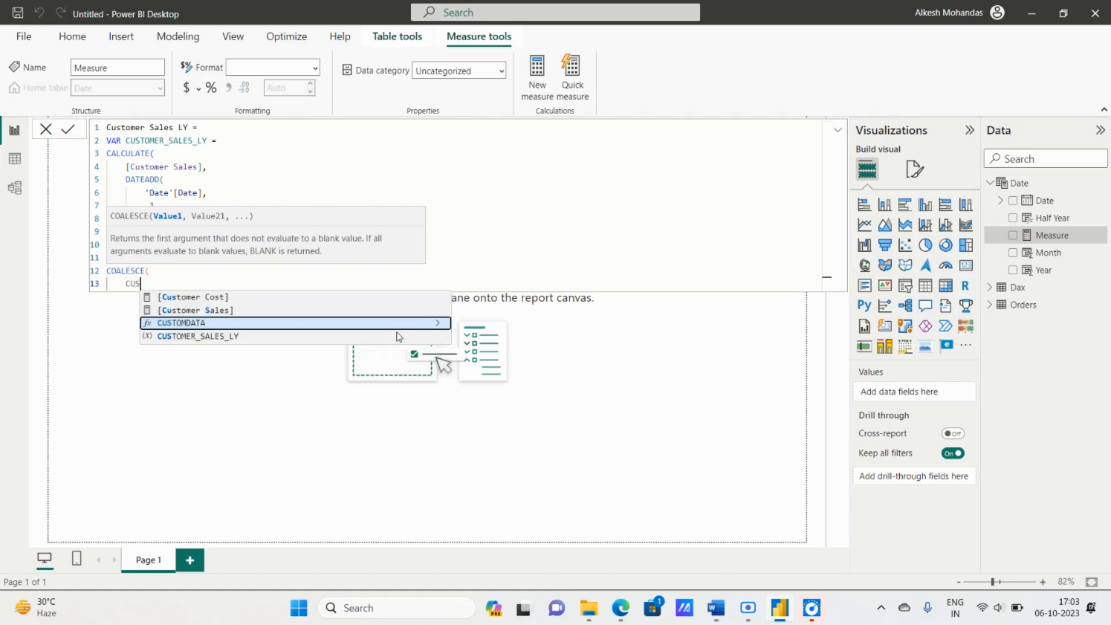
click(177, 337)
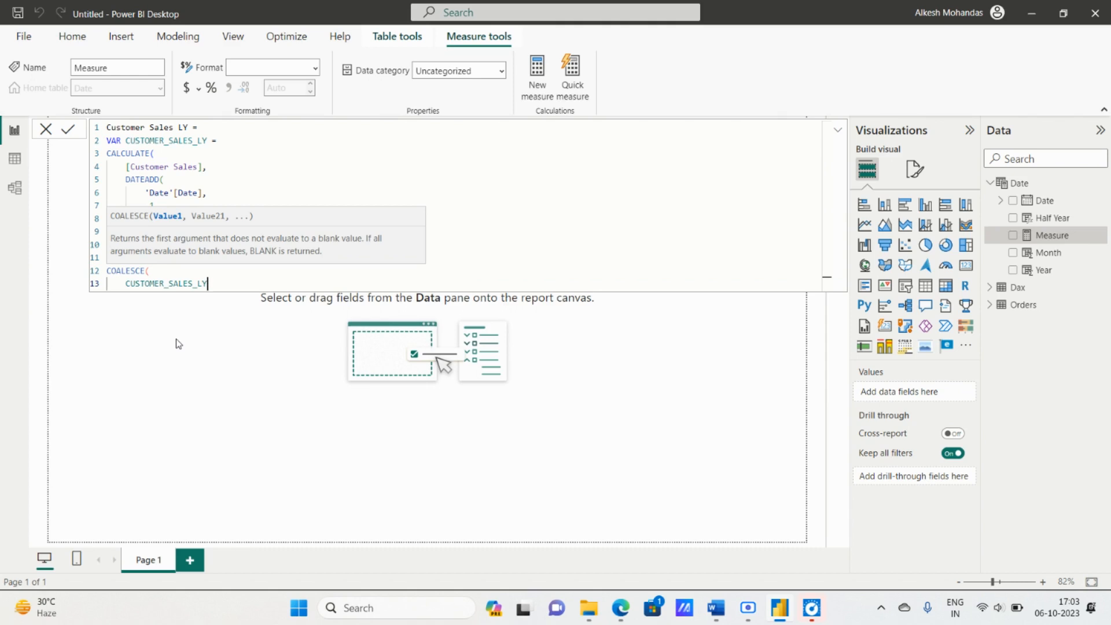
key(alt+Tab)
key(alt+Tab)
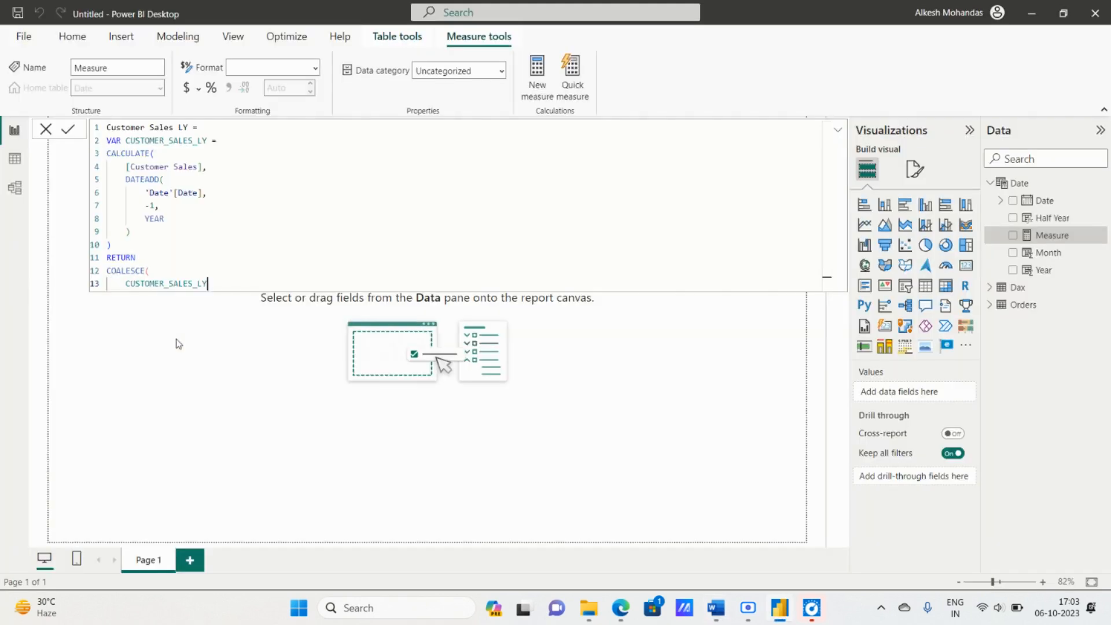
text(,)
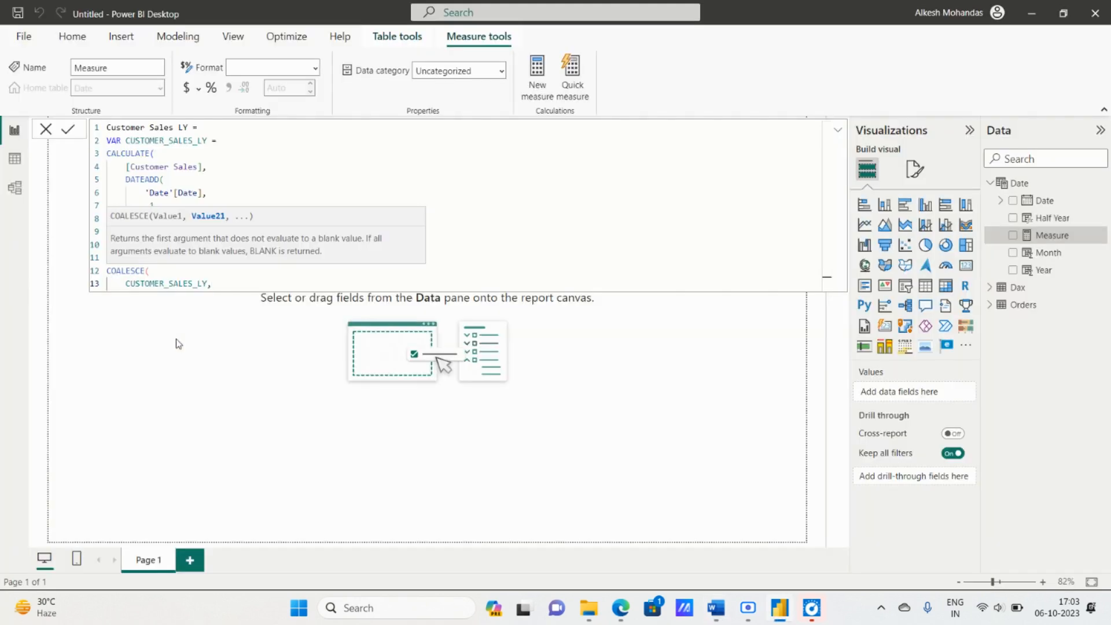
Add "No Sales" as COALESCE's second argument and close the function with a parenthesis on a new line, checking against the Word formula.
key(shift+Return)
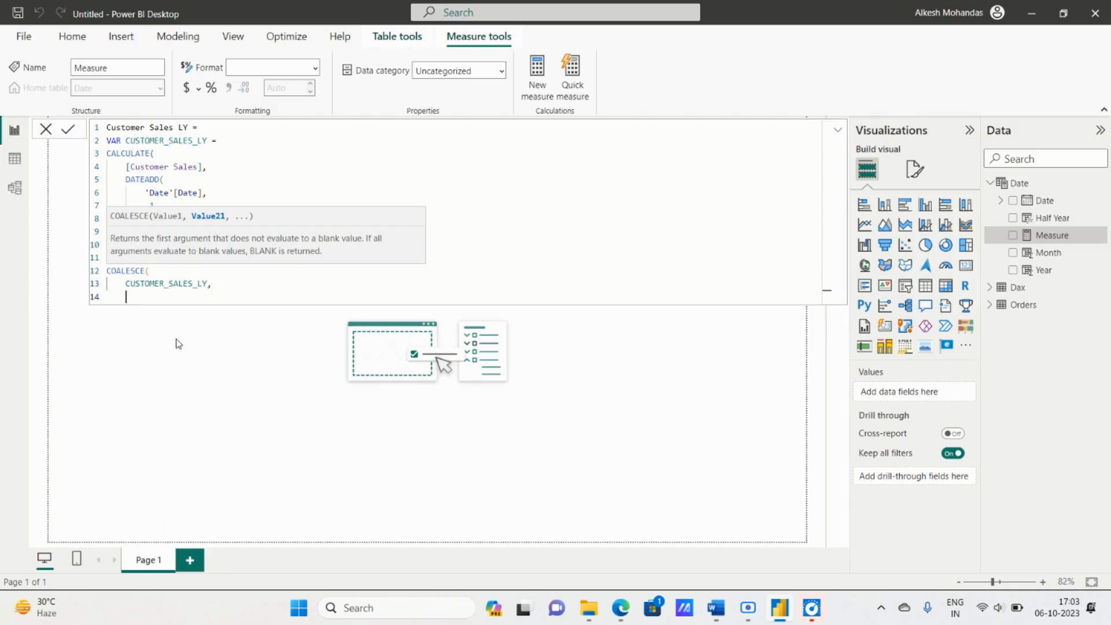
text("No les")
key(alt+Tab)
key(alt+Tab)
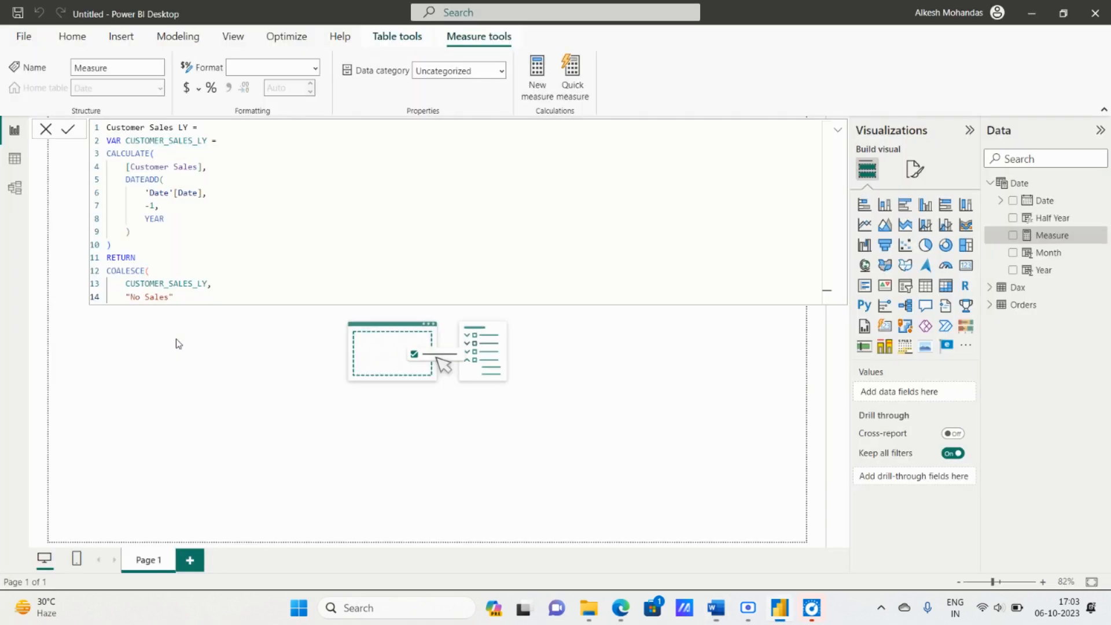
key(Return)
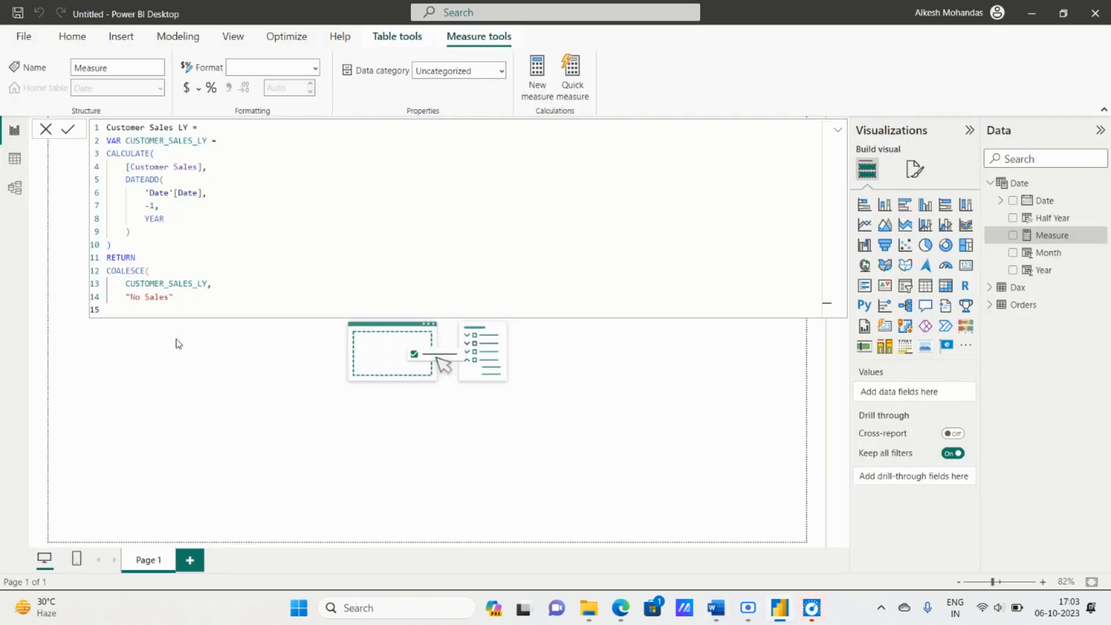
text())
key(alt+Tab)
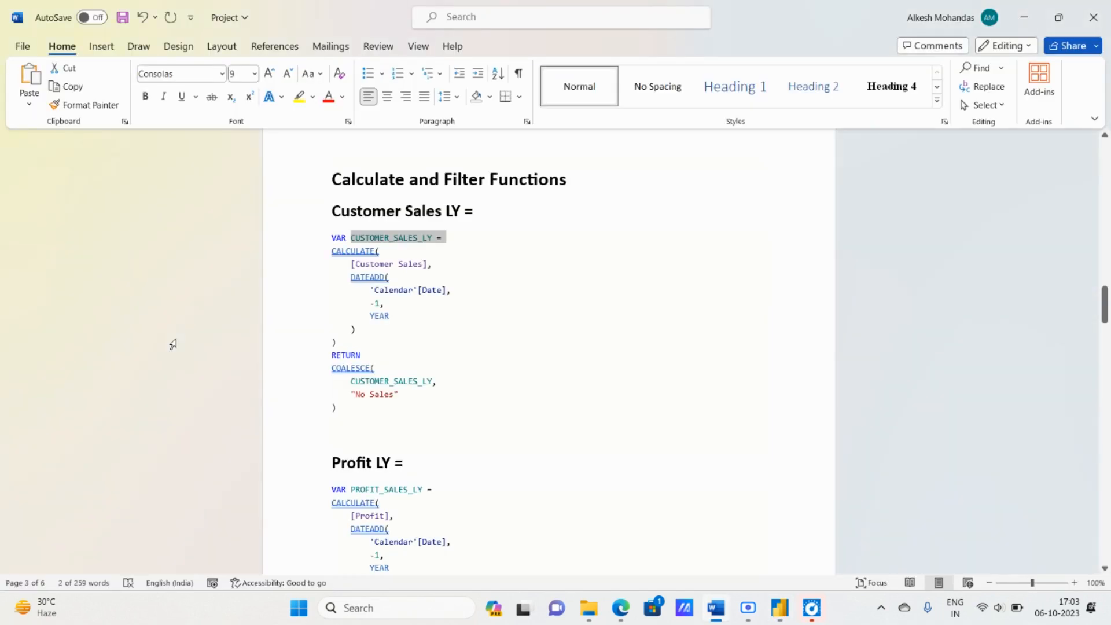
key(alt+Tab)
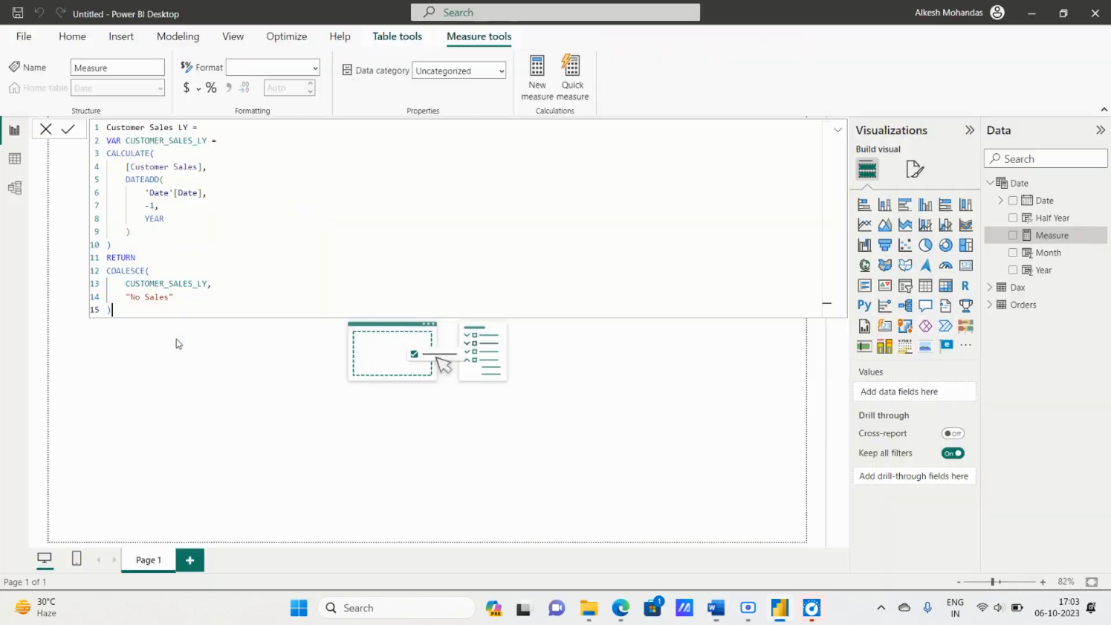
Commit the Customer Sales LY measure and set its home table to Dax.
click(68, 132)
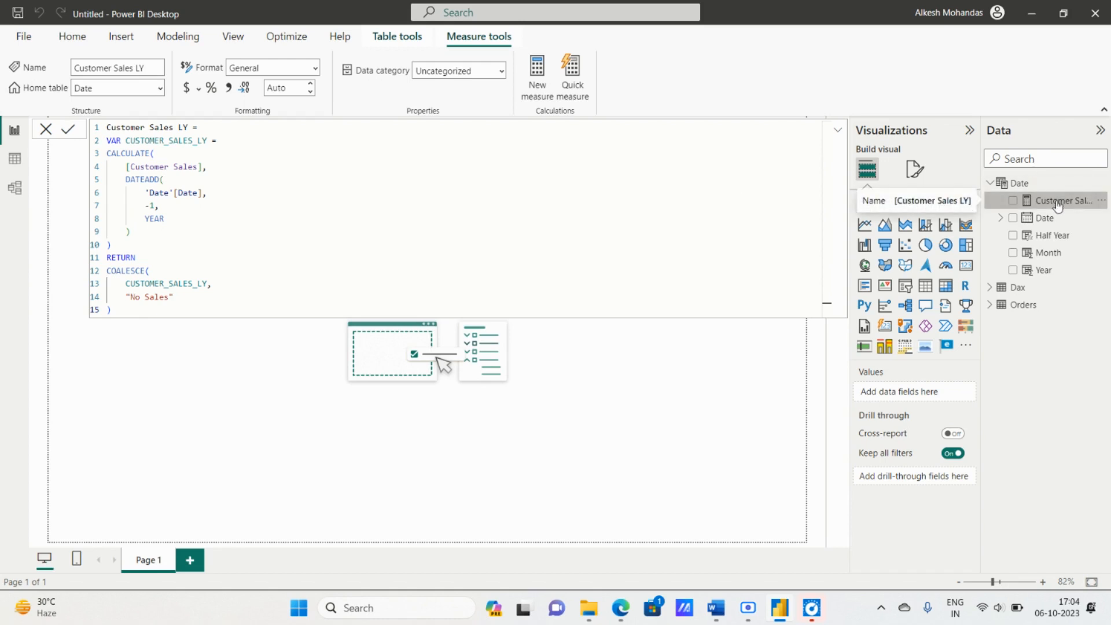
click(160, 89)
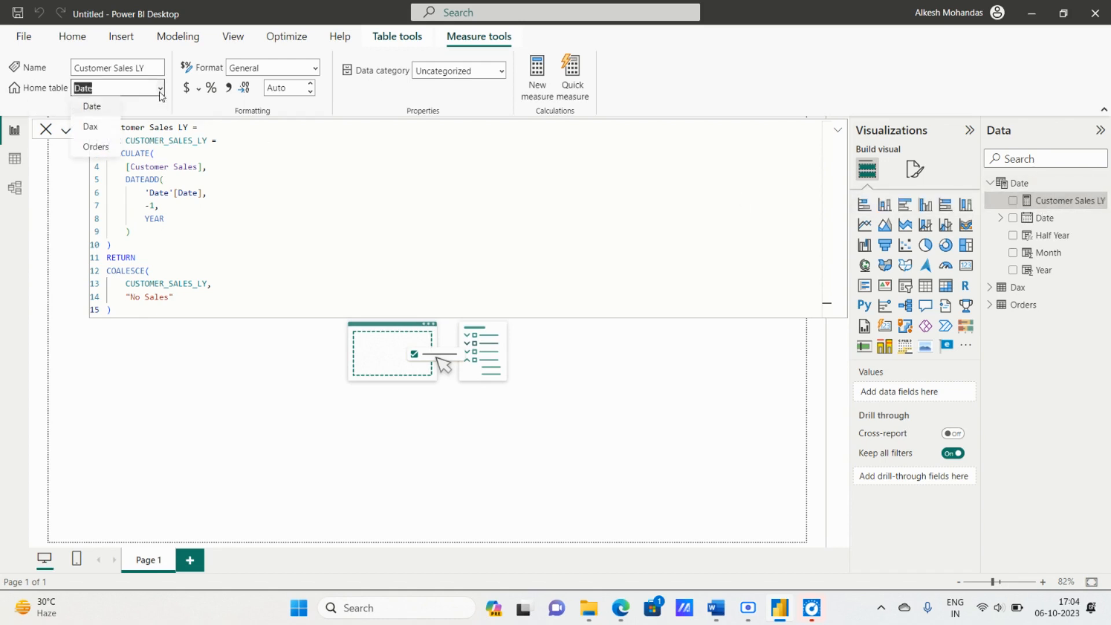
click(92, 127)
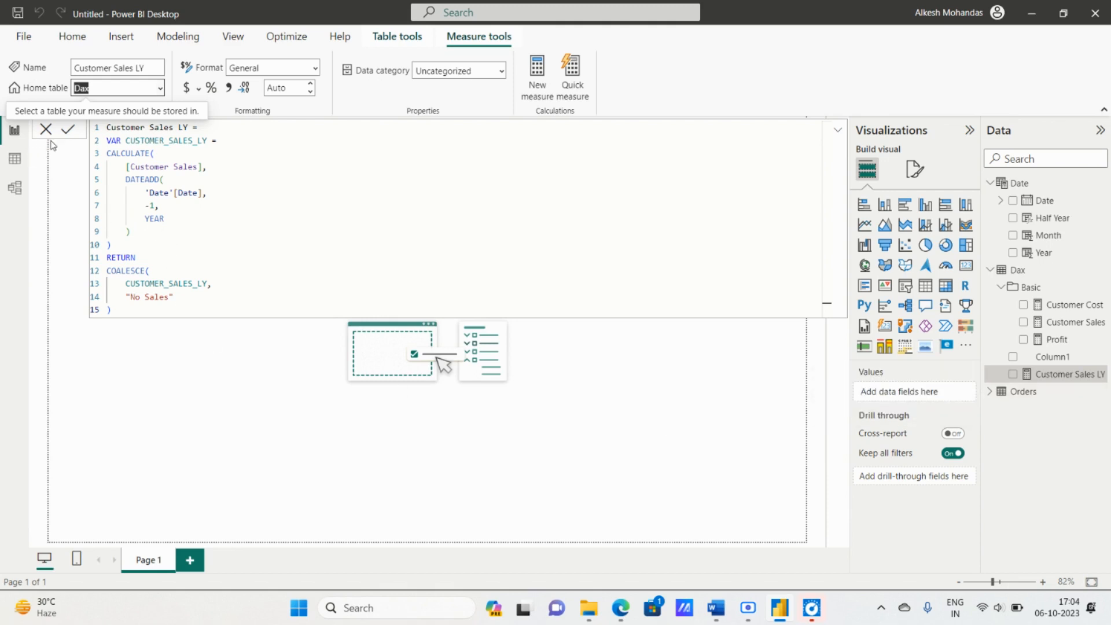
Compare the Customer Sales LY and Profit LY formulas in the Word document.
key(alt+Tab)
scroll(491, 451, down, 2)
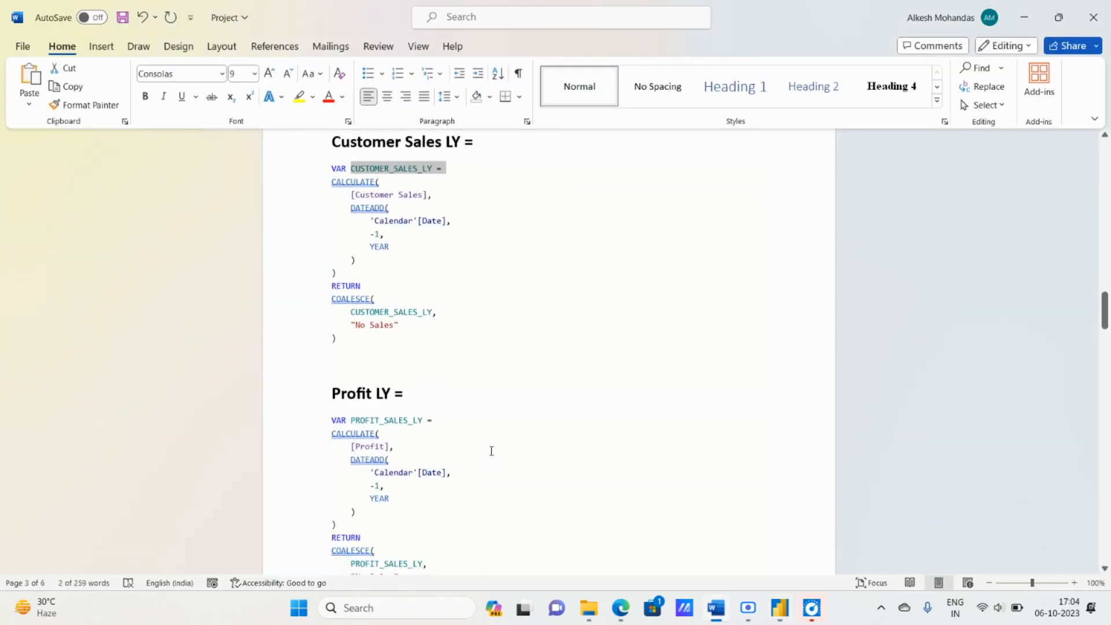
scroll(491, 451, up, 1)
scroll(491, 451, down, 1)
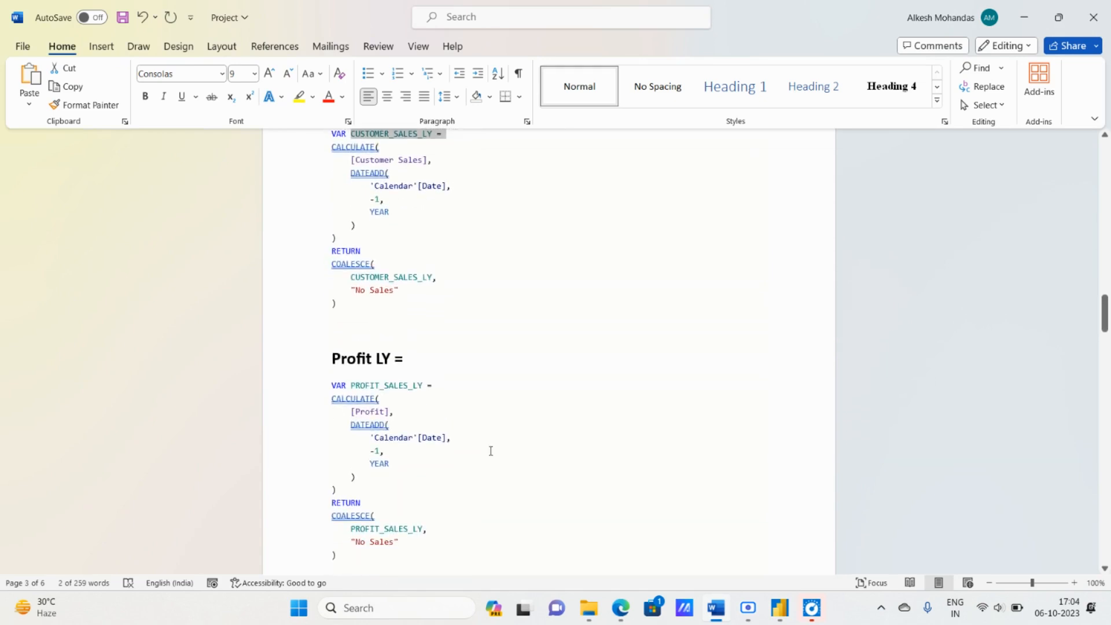
scroll(429, 344, up, 2)
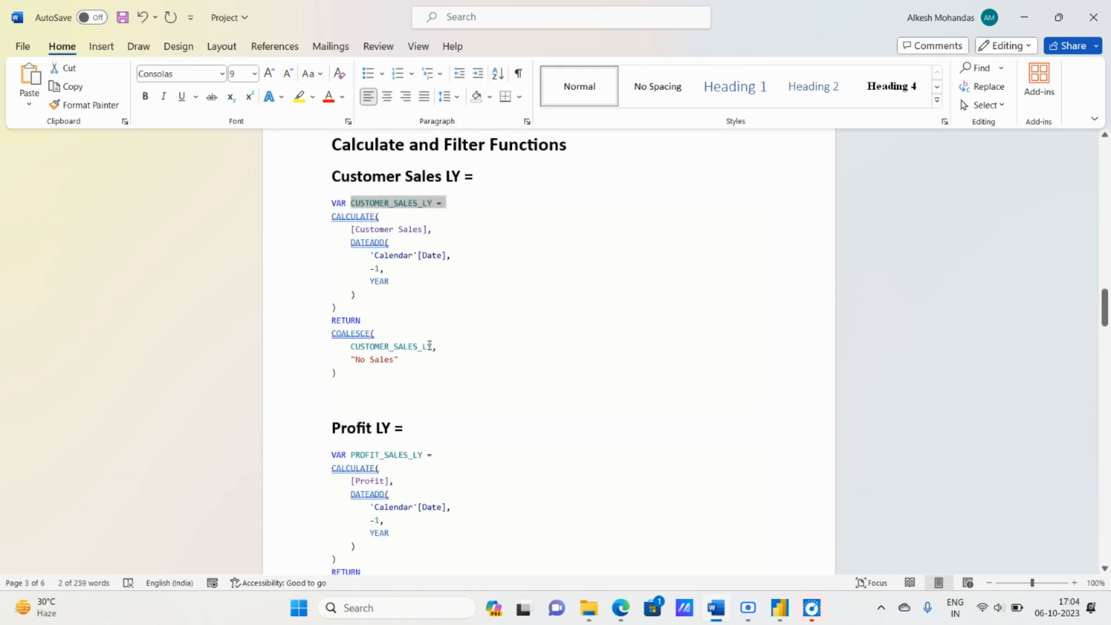
scroll(453, 382, down, 4)
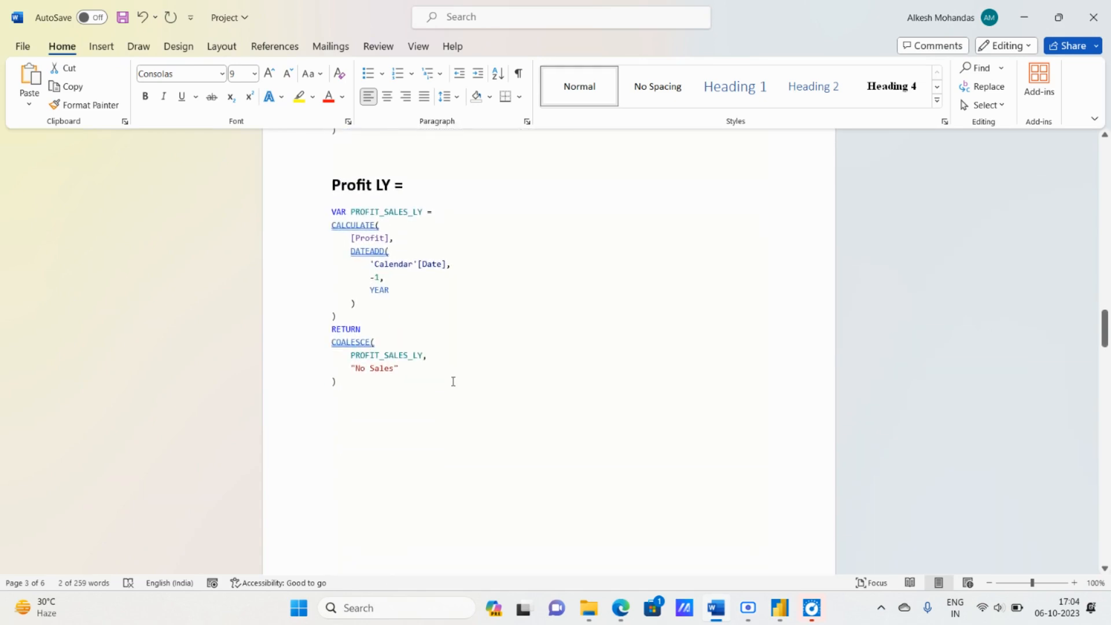
Copy the entire Customer Sales LY formula, from its name to the last closing parenthesis, in Power BI.
key(alt+Tab)
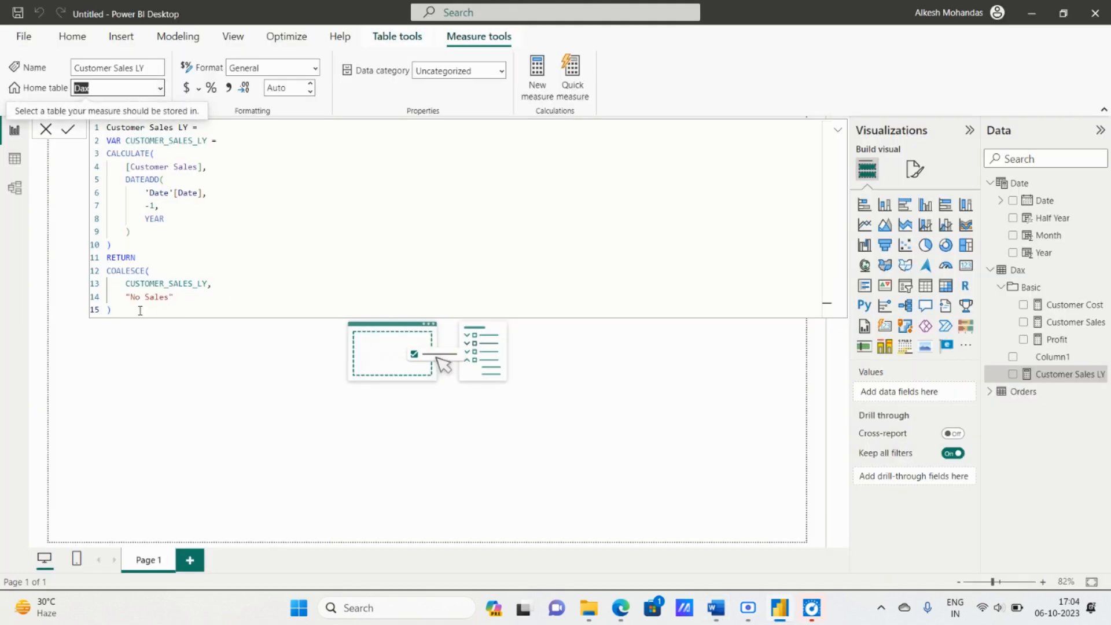
click(120, 313)
drag(120, 312, 87, 127)
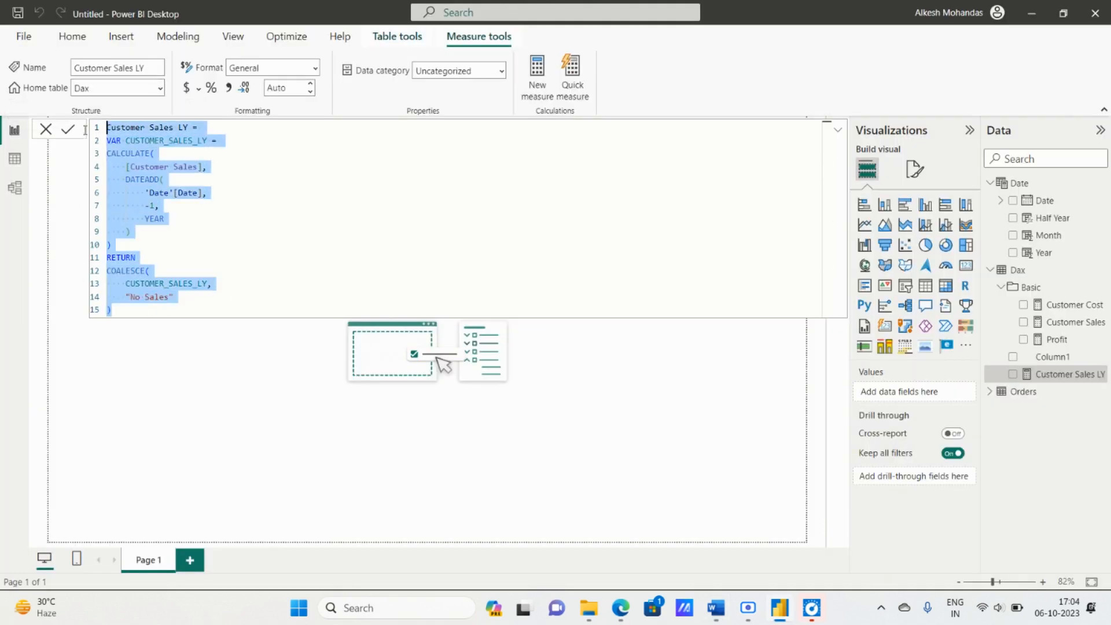
click(467, 218)
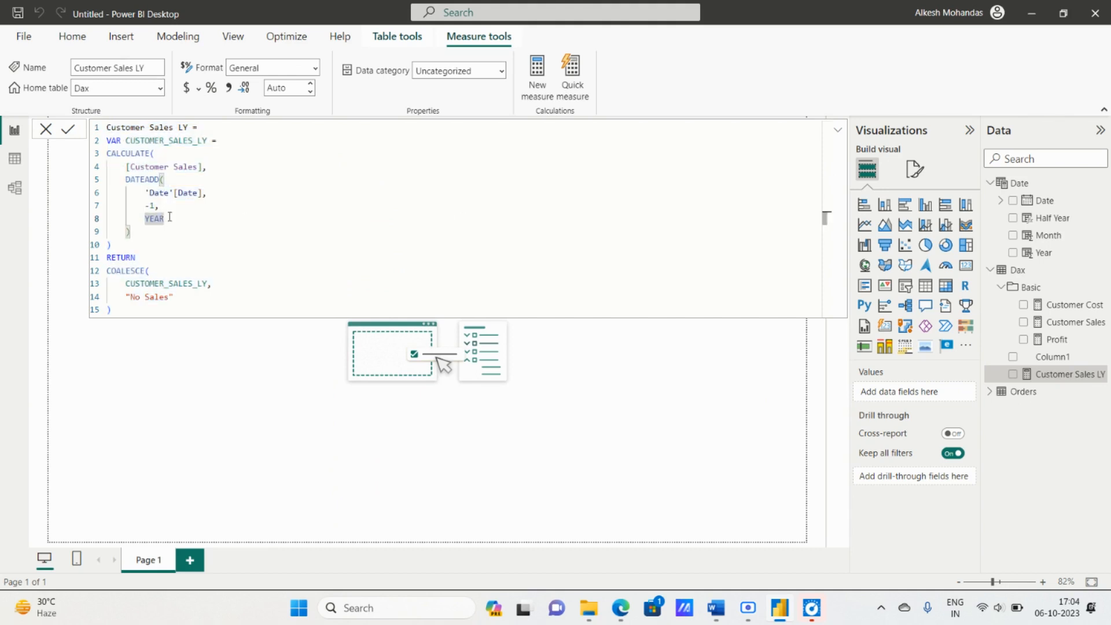
drag(128, 308, 140, 128)
key(ctrl+c)
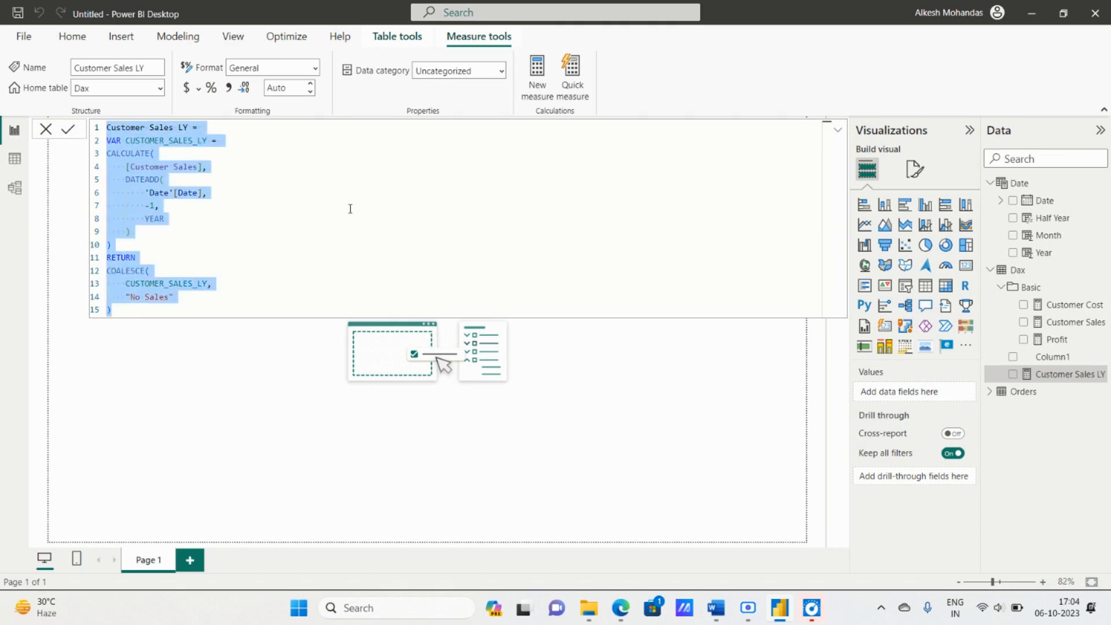
Create a new measure in the Dax table, paste the copied formula into it, and return to the Profit LY formula in Word.
click(537, 100)
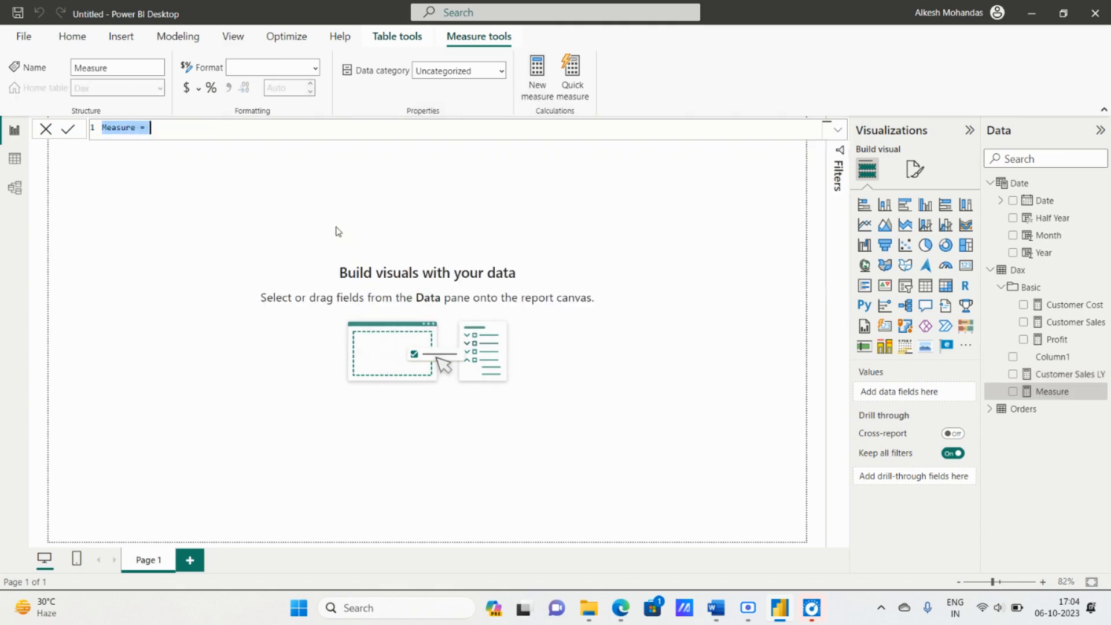
key(ctrl+v)
key(alt+Tab)
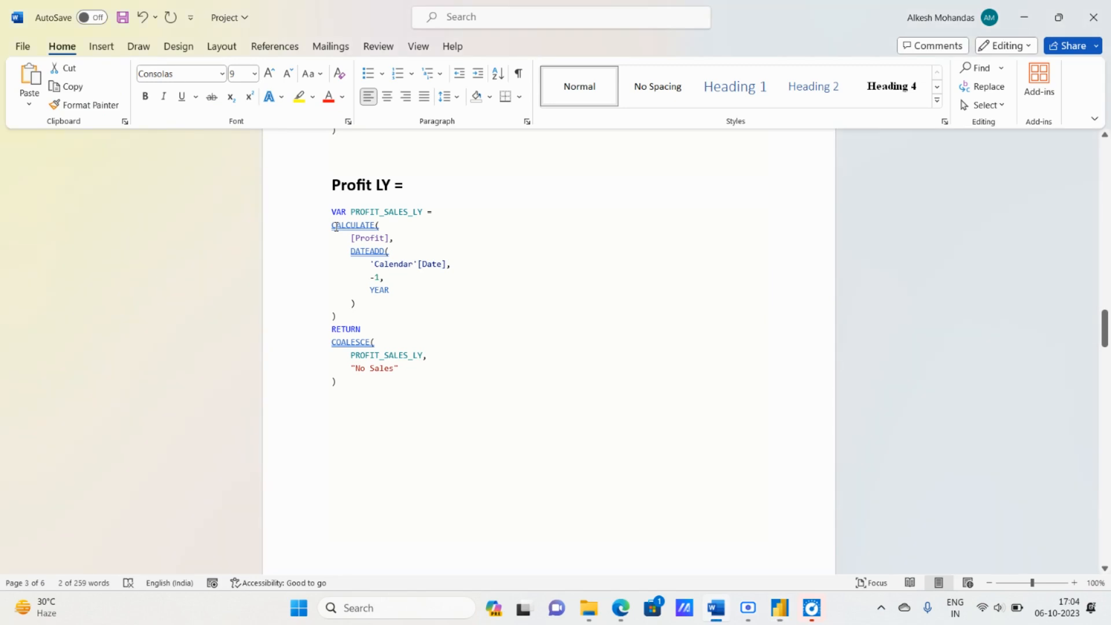
Copy the variable name PROFIT_SALES_LY from Word's Profit LY formula and paste it over CUSTOMER_SALES_LY in the VAR line of the new Power BI measure.
scroll(379, 255, up, 1)
scroll(379, 255, down, 1)
drag(352, 211, 423, 210)
key(ctrl+c)
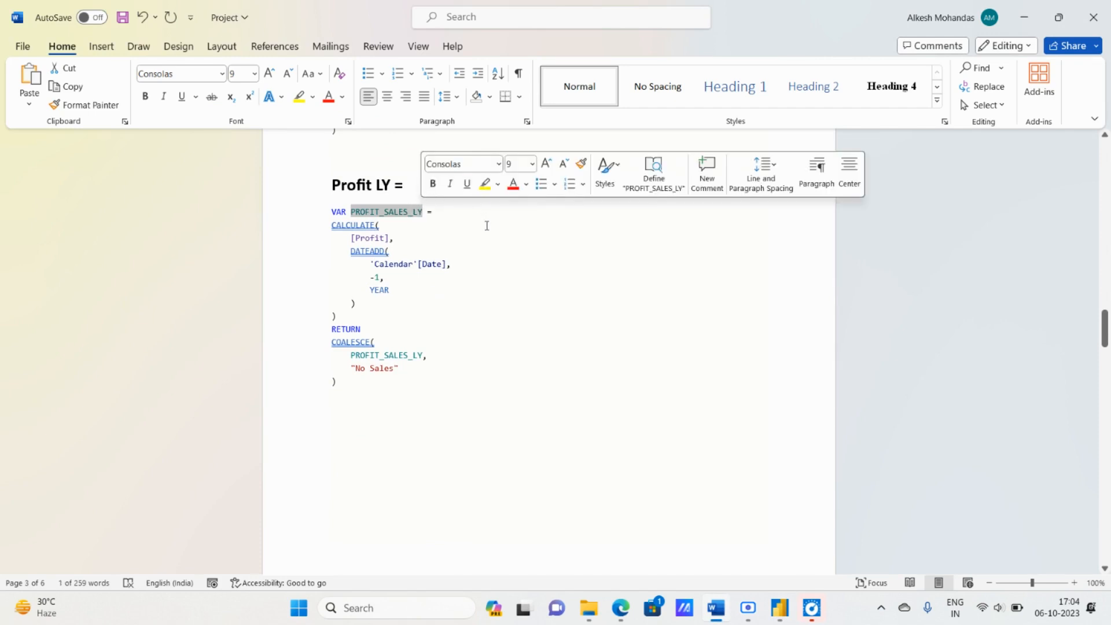
click(481, 226)
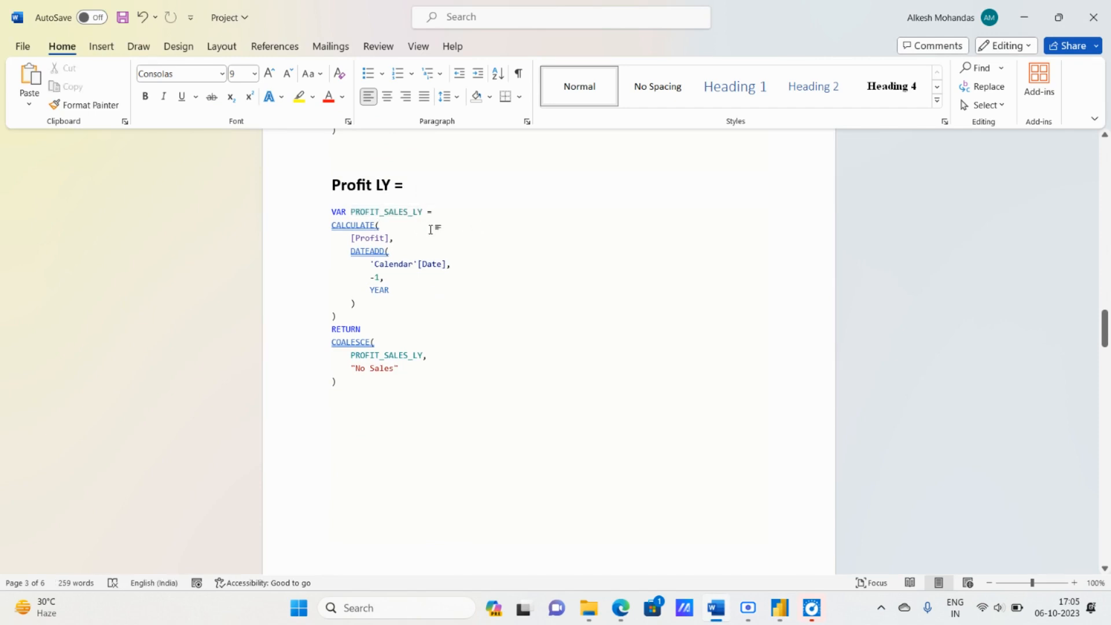
key(alt+Tab)
drag(125, 140, 207, 140)
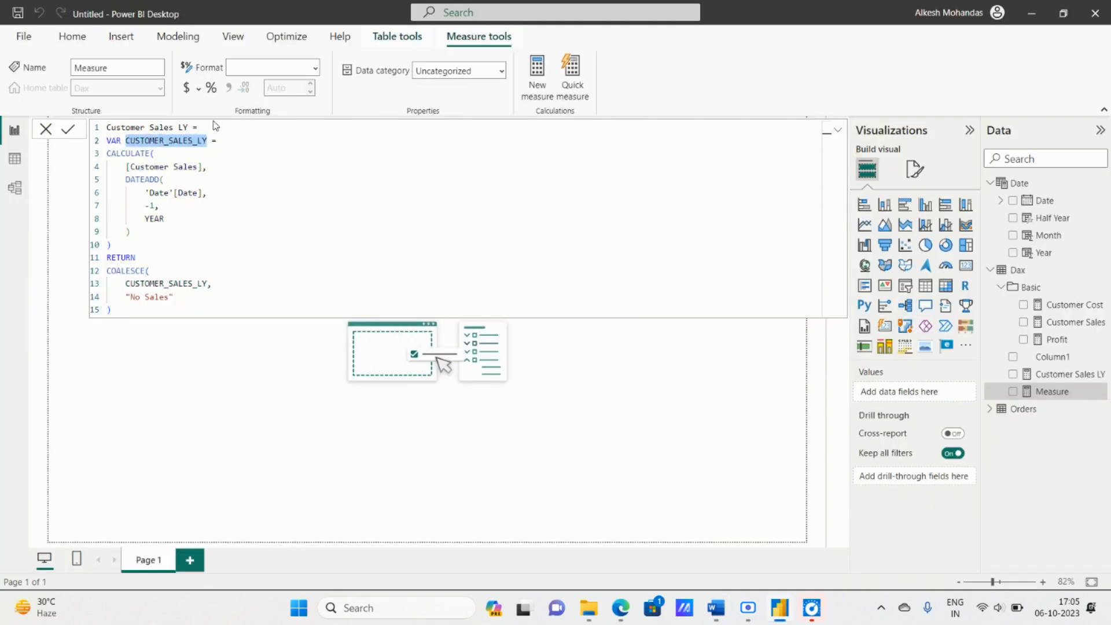
key(ctrl+v)
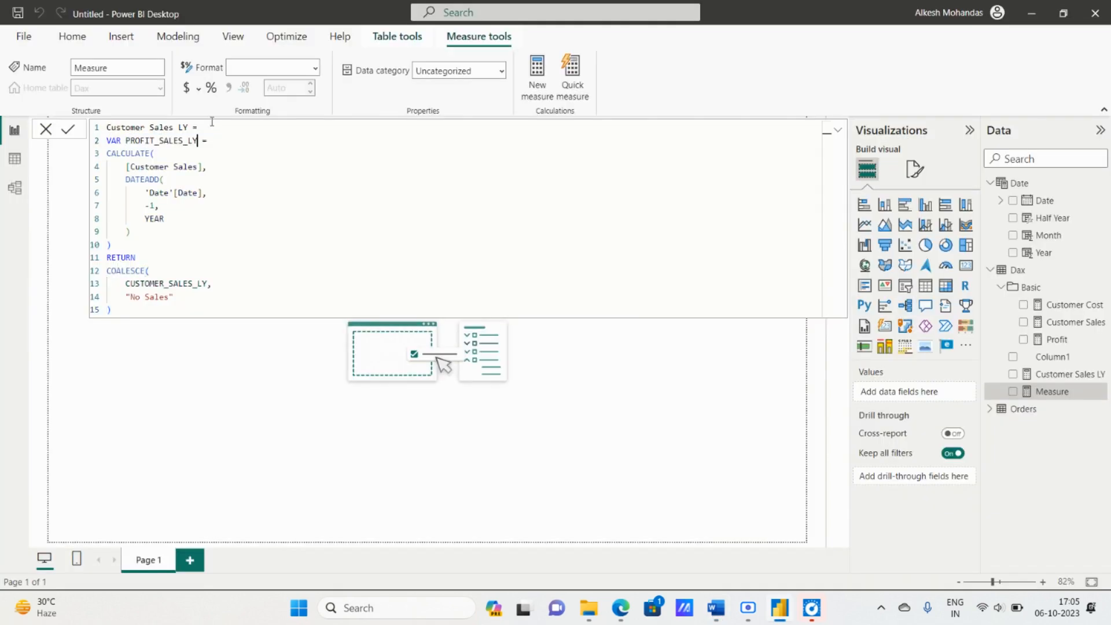
Replace the [Customer Sales] reference inside CALCULATE with the [Profit] measure.
click(202, 167)
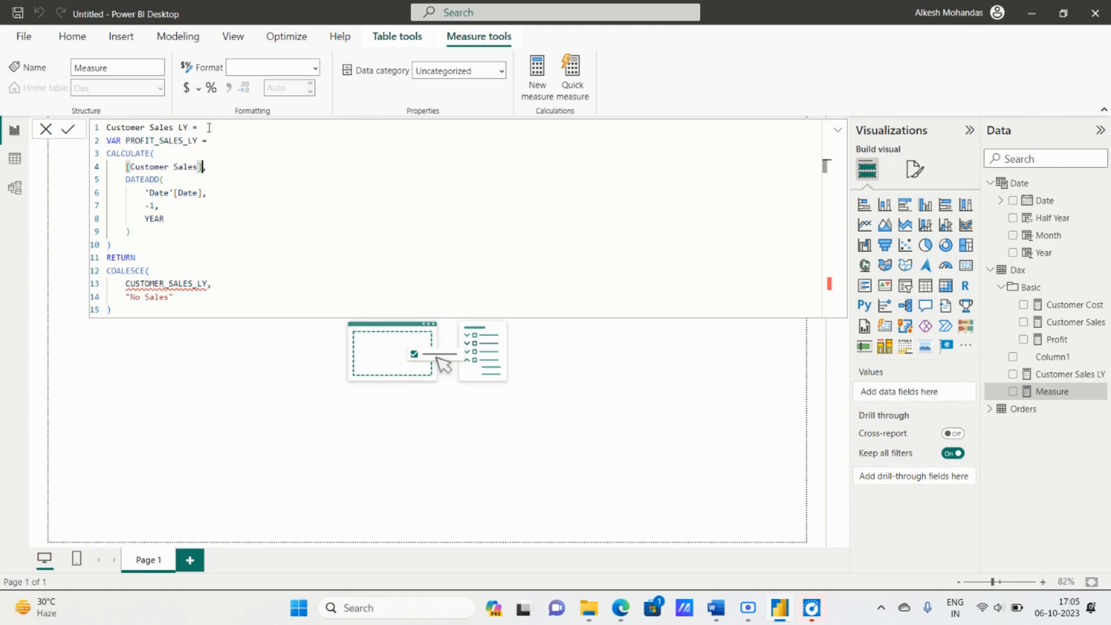
key(BackSpace)
key(BackSpace)
key(BackSpace)
key(BackSpace)
key(BackSpace)
key(BackSpace)
key(BackSpace)
key(BackSpace)
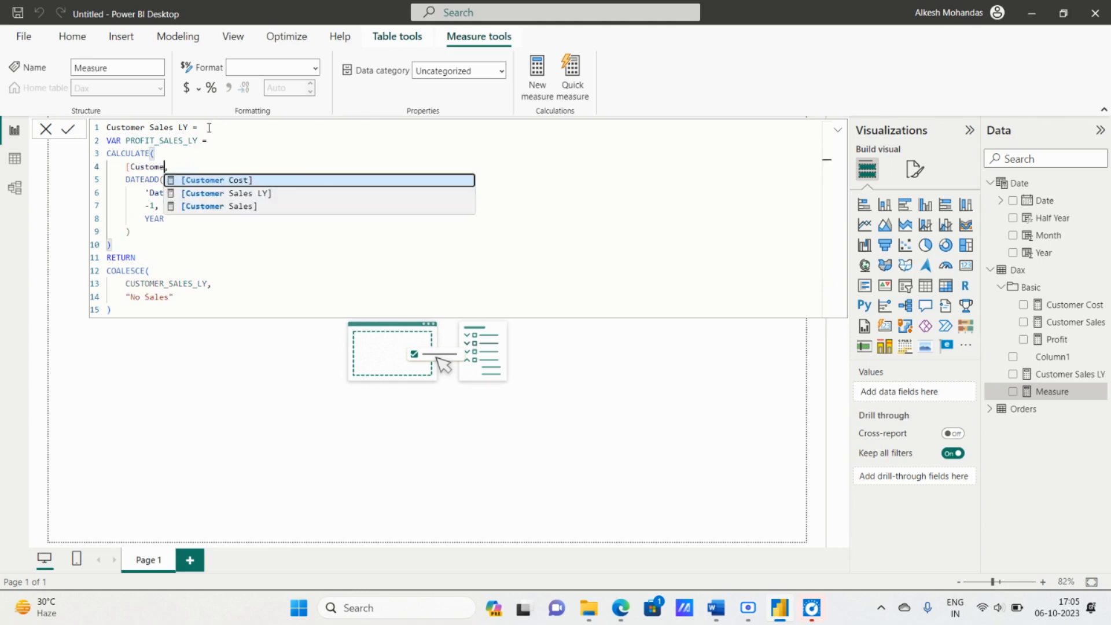
key(BackSpace)
key(BackSpace)
key(BackSpace)
key(BackSpace)
key(BackSpace)
key(BackSpace)
key(BackSpace)
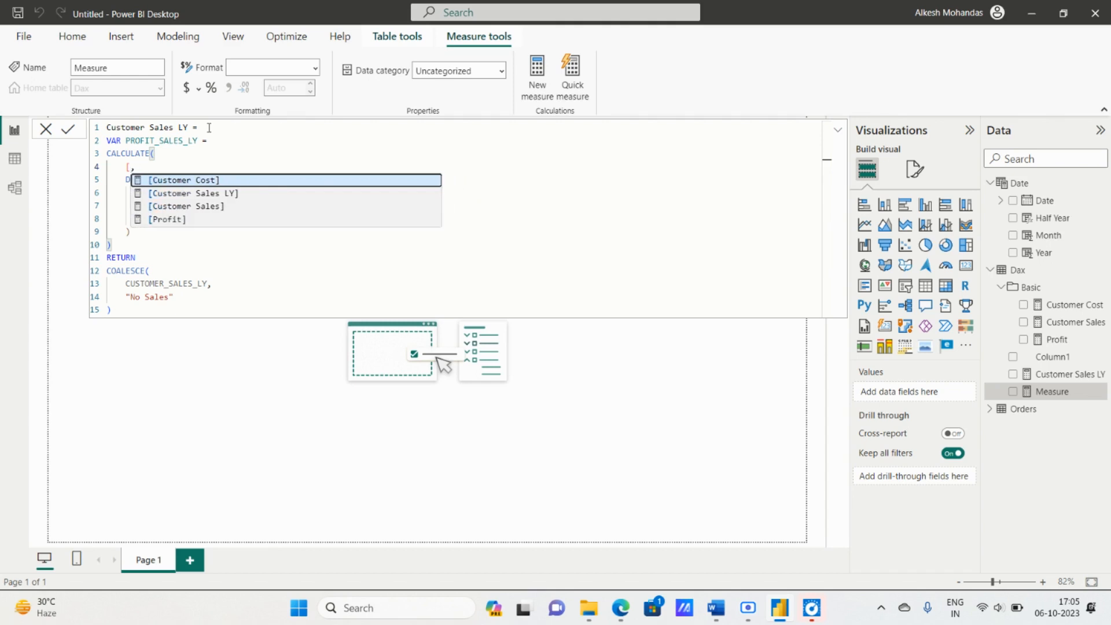
text(Pr)
key(Tab)
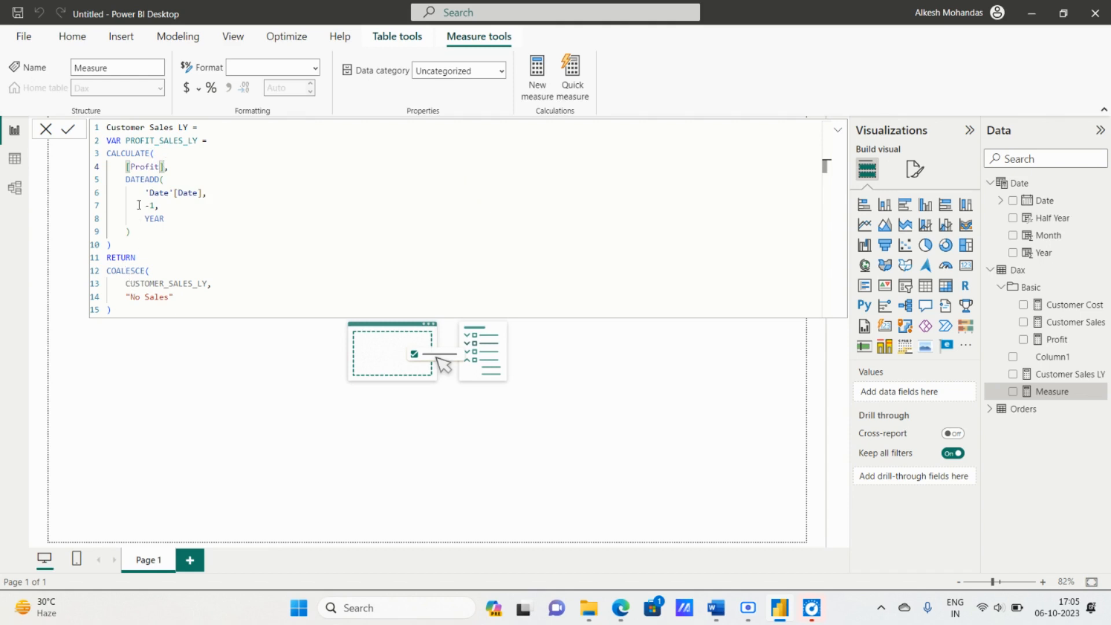
drag(126, 140, 197, 140)
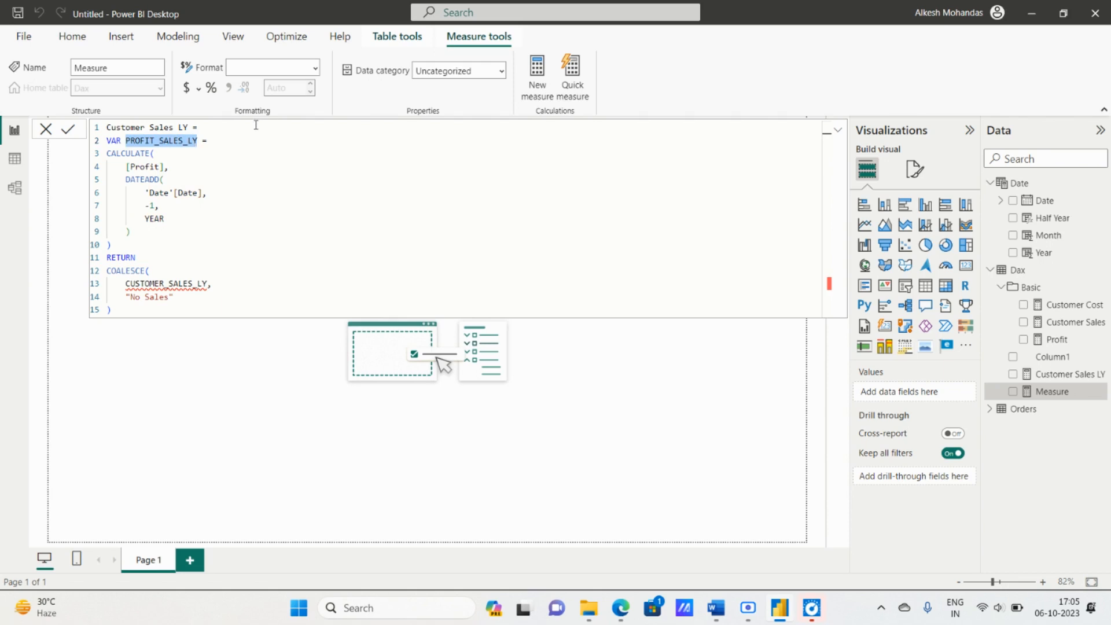
click(256, 125)
mouse_move(129, 283)
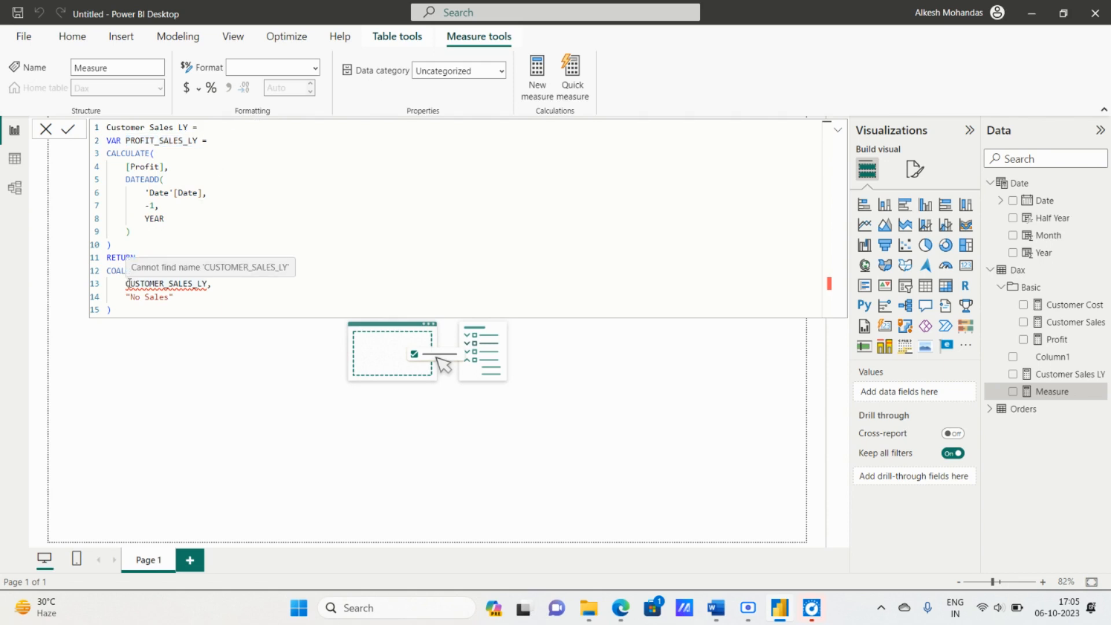
drag(126, 283, 207, 283)
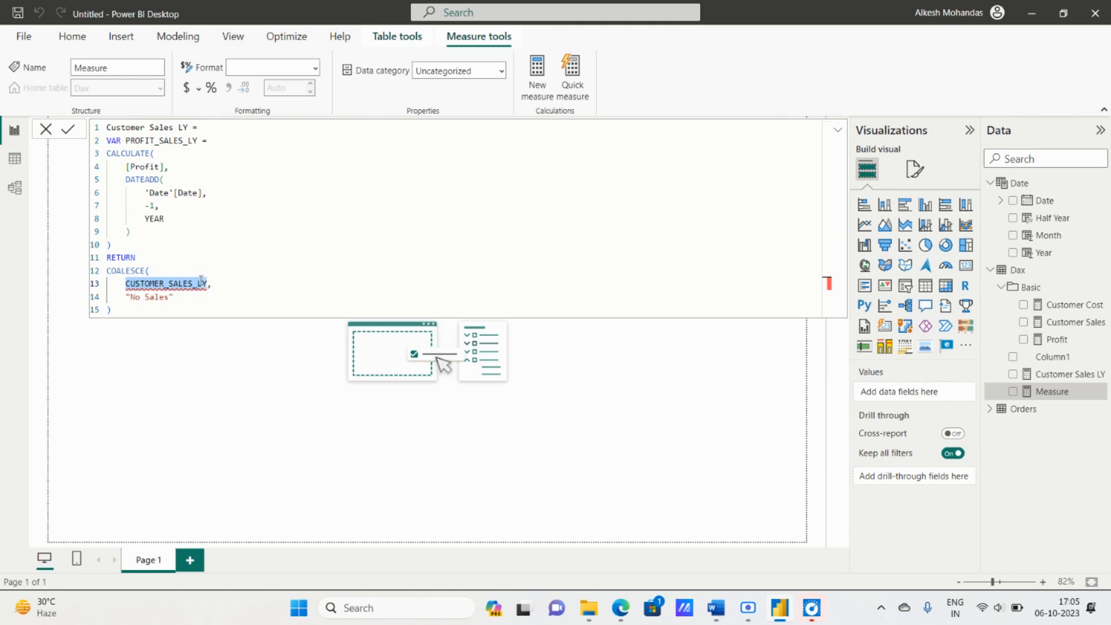
text(Customer Sales LY =)
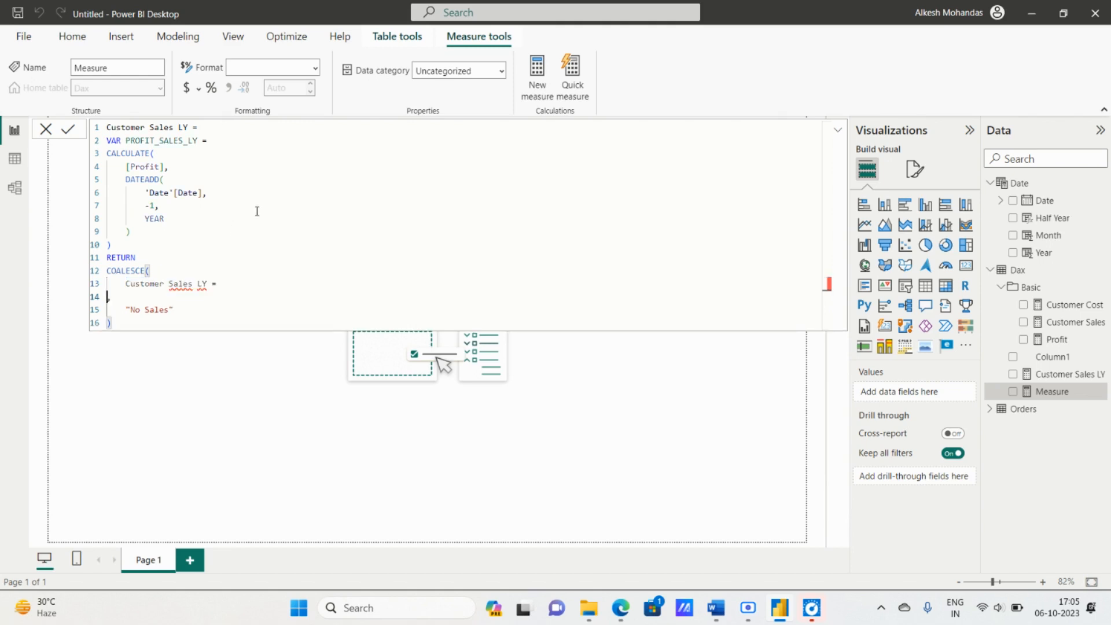
key(ctrl+z)
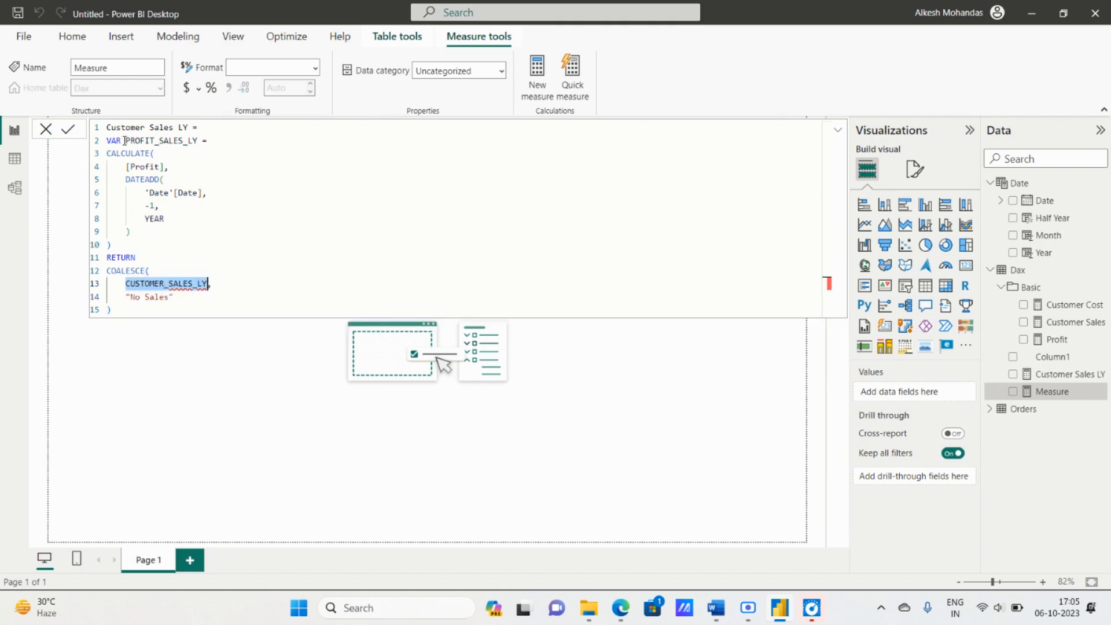
Replace CUSTOMER_SALES_LY inside COALESCE with the text copied from the VAR PROFIT_SALES_LY line, removing the trailing equals sign and line break.
drag(125, 140, 198, 140)
double_click(185, 141)
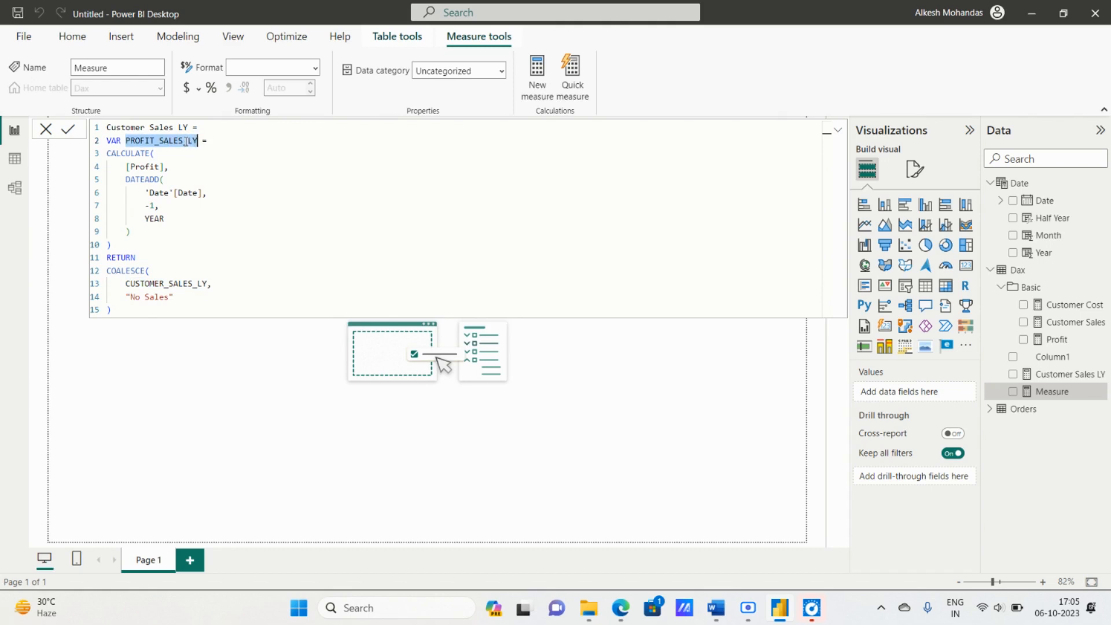
click(184, 141)
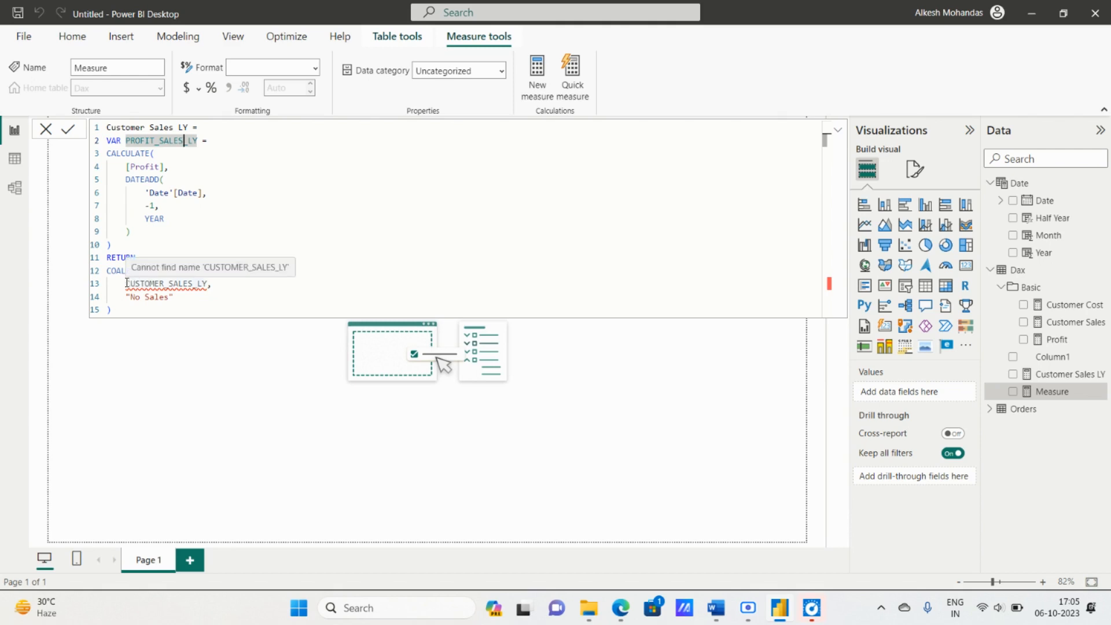
drag(126, 283, 208, 283)
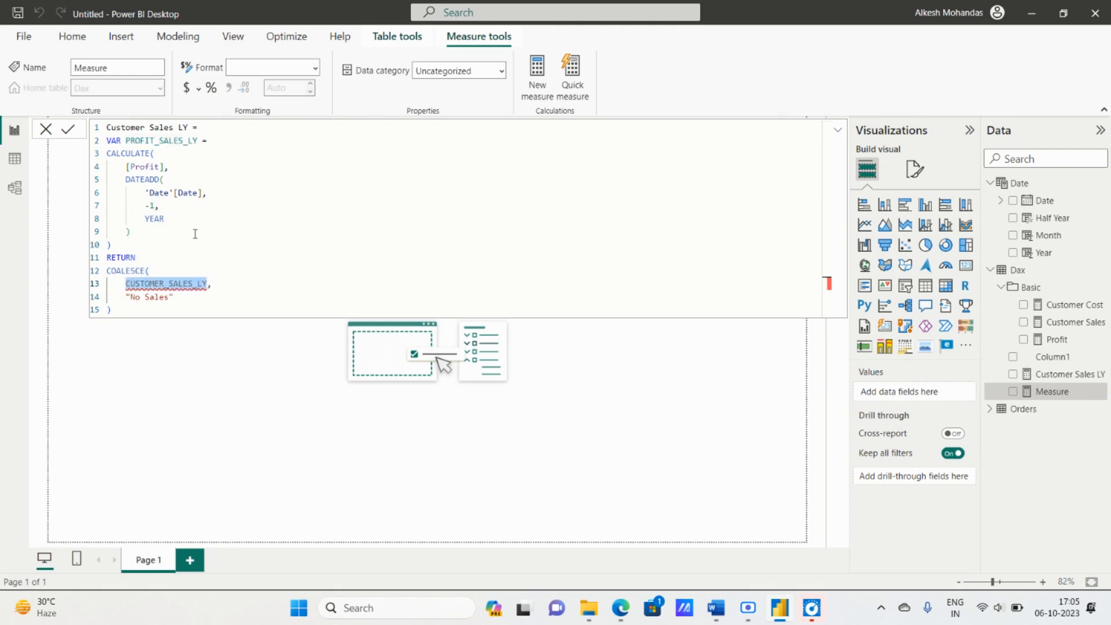
text(VAR PROFIT_SALES_LY =)
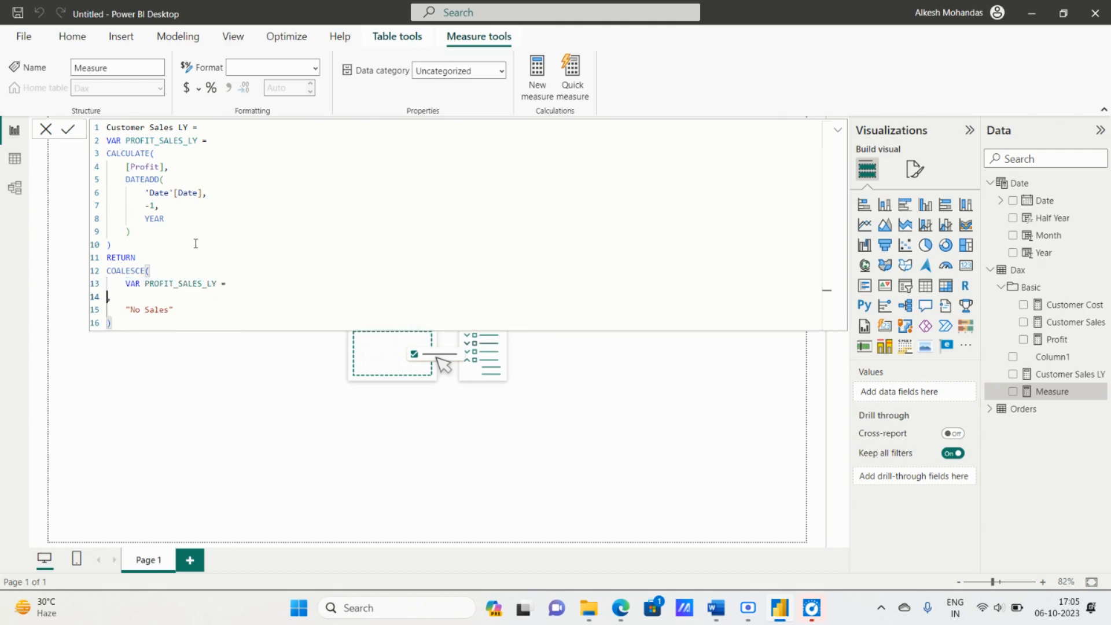
key(BackSpace)
key(BackSpace)
key(BackSpace)
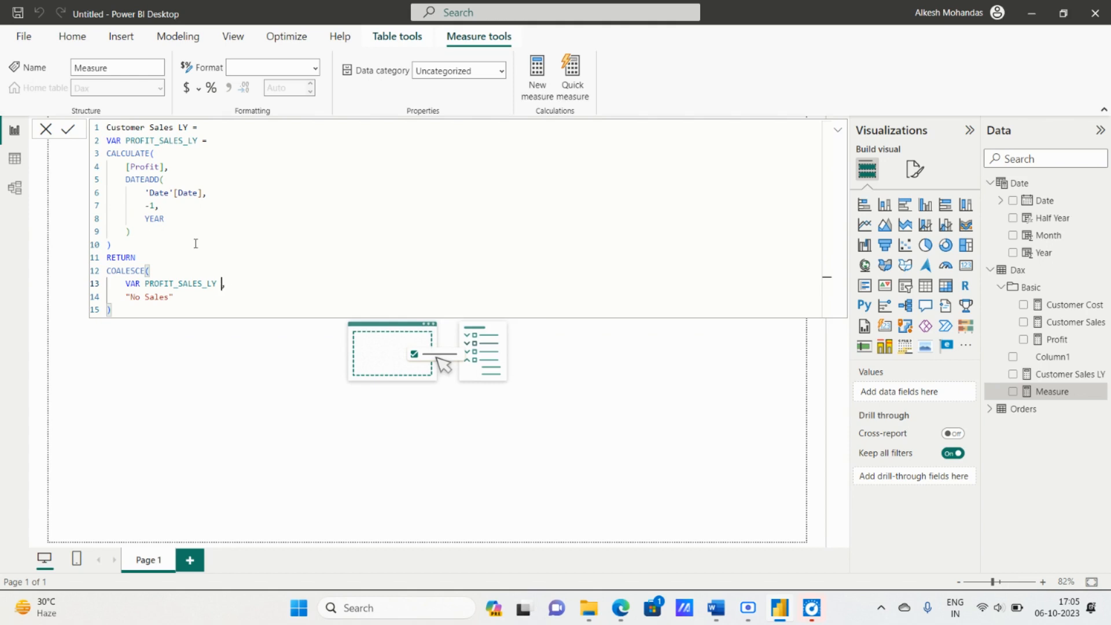
Clean up the first COALESCE argument so it reads PROFIT_SALES_LY followed by a comma, without the VAR keyword or extra space.
key(Down)
key(alt+Tab)
key(alt+Tab)
key(Up)
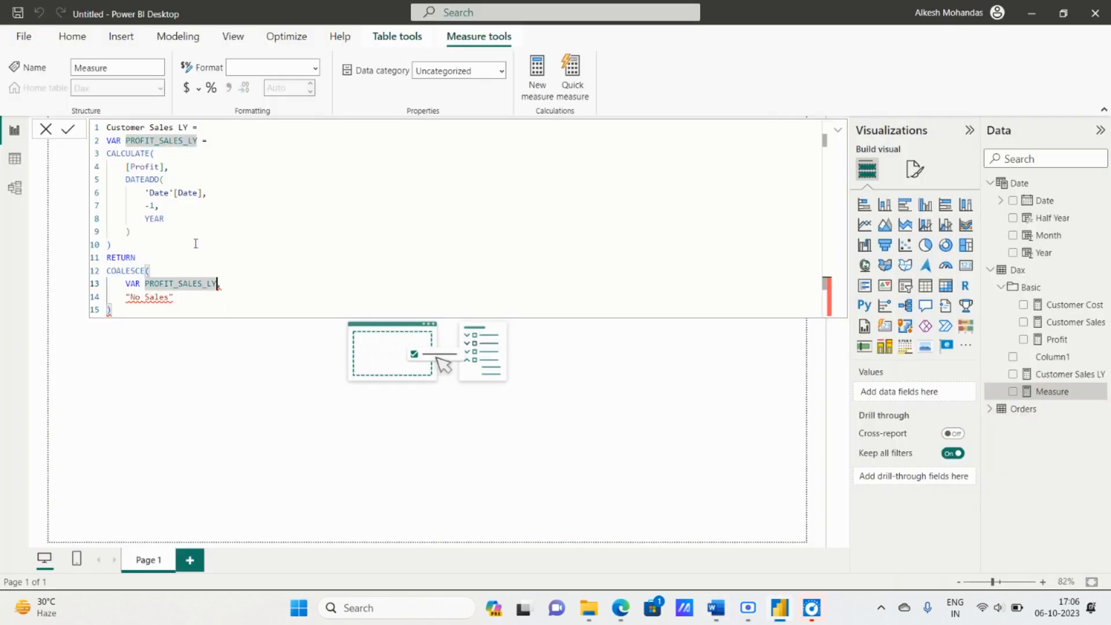
key(BackSpace)
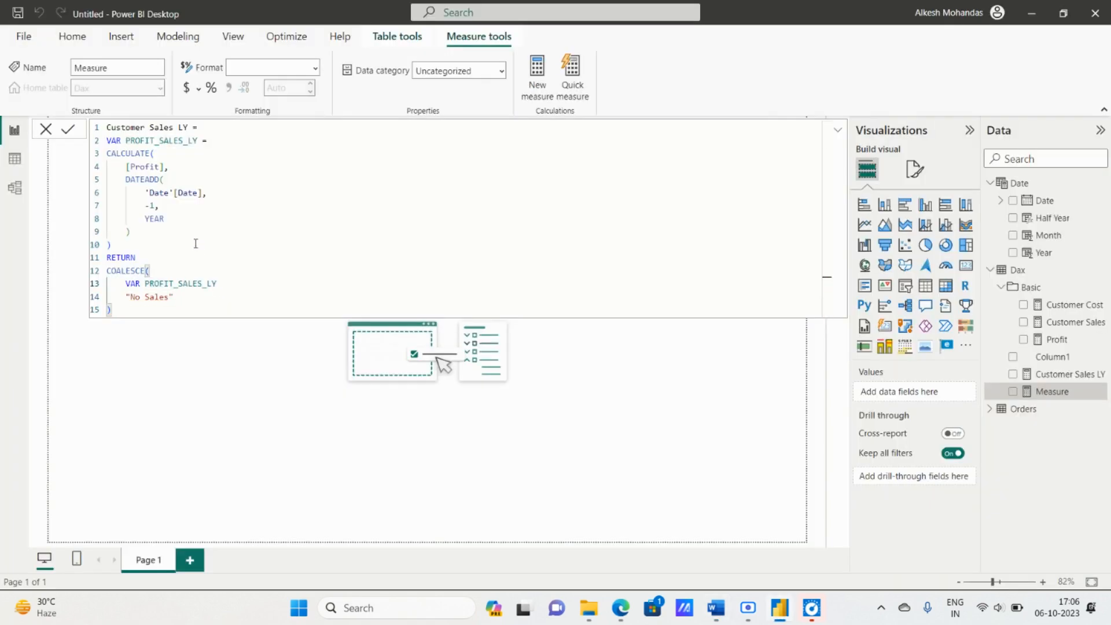
text(,)
key(Down)
click(170, 282)
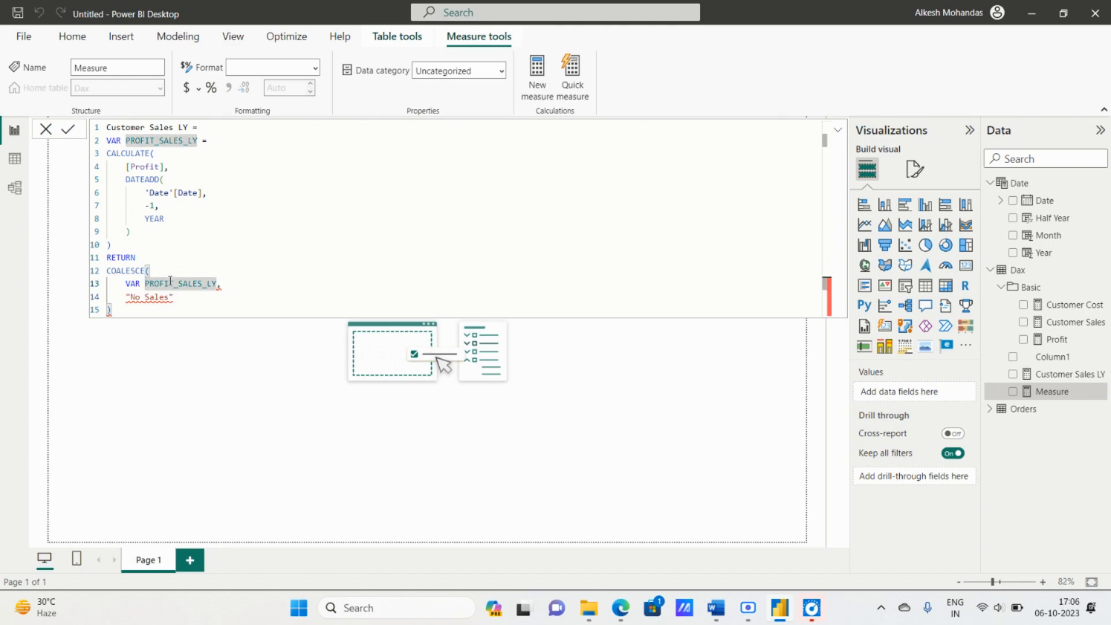
key(BackSpace)
key(BackSpace)
key(BackSpace)
key(BackSpace)
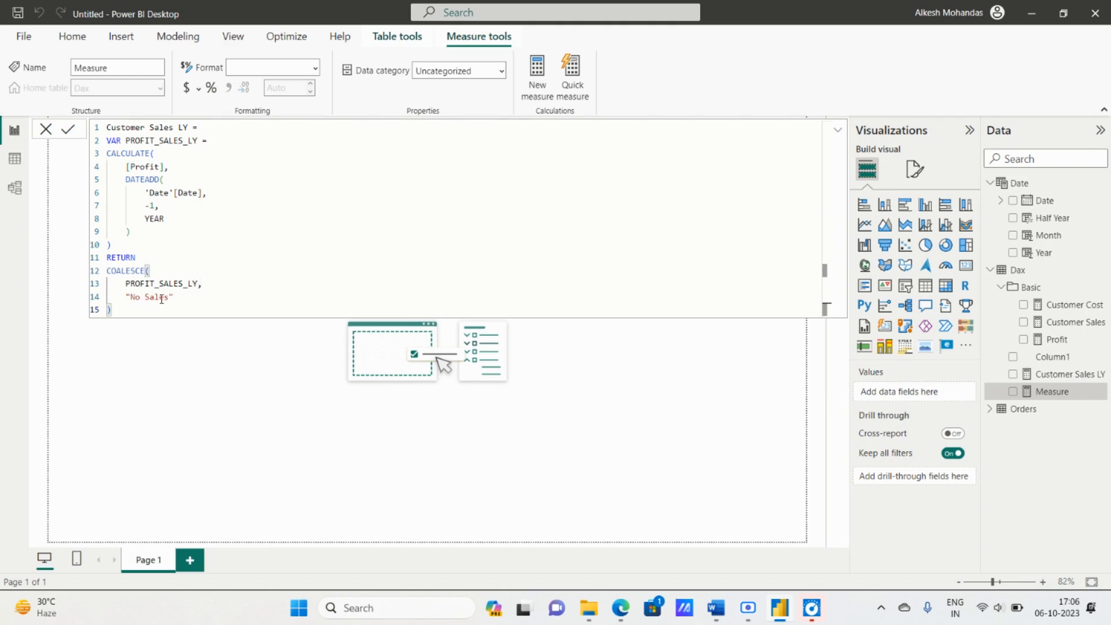
Change the measure's name in the formula to Profit LY and commit the measure.
click(69, 133)
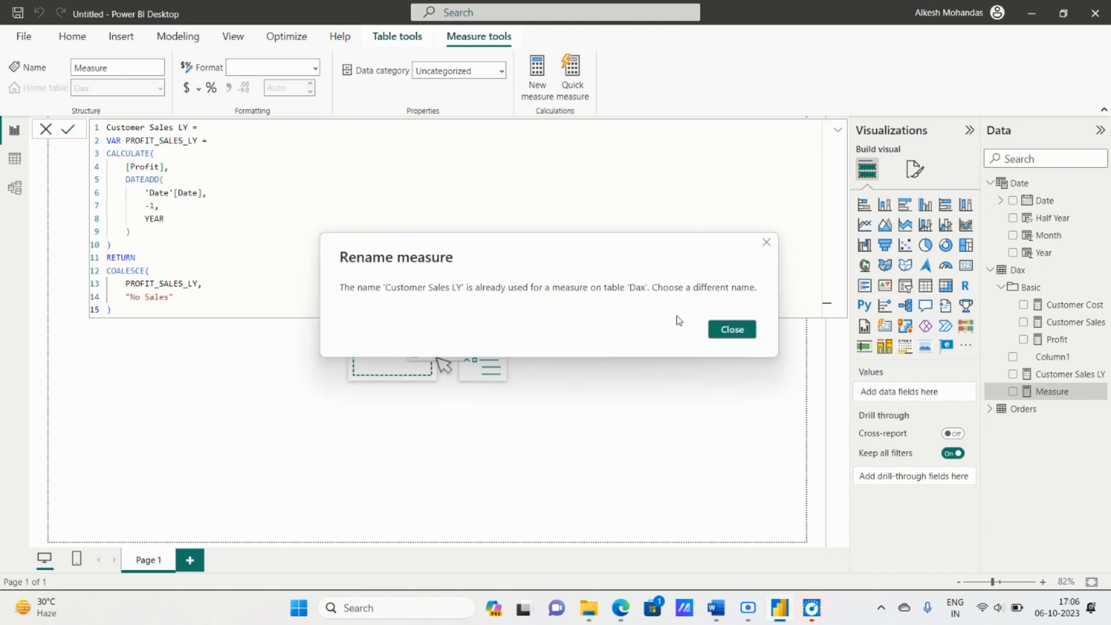
click(723, 332)
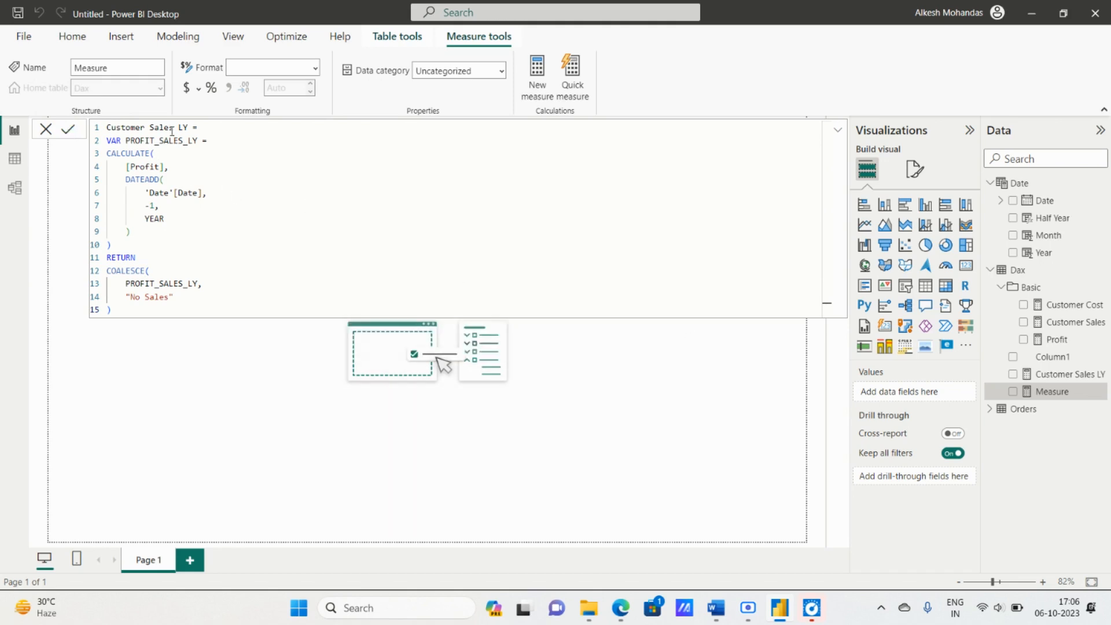
drag(174, 127, 107, 128)
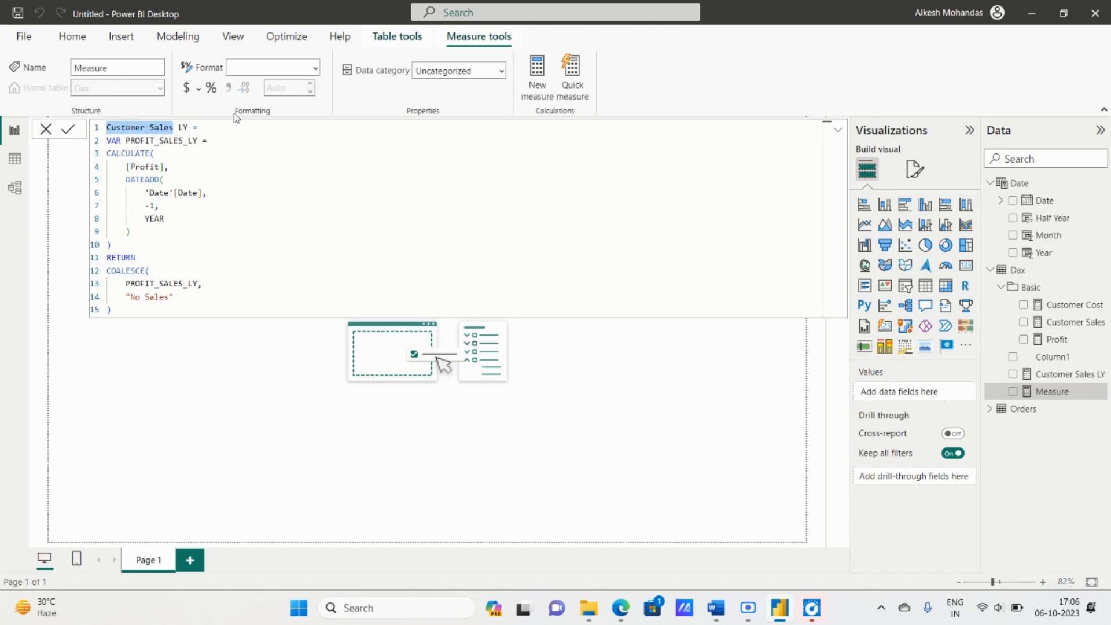
text(Profit)
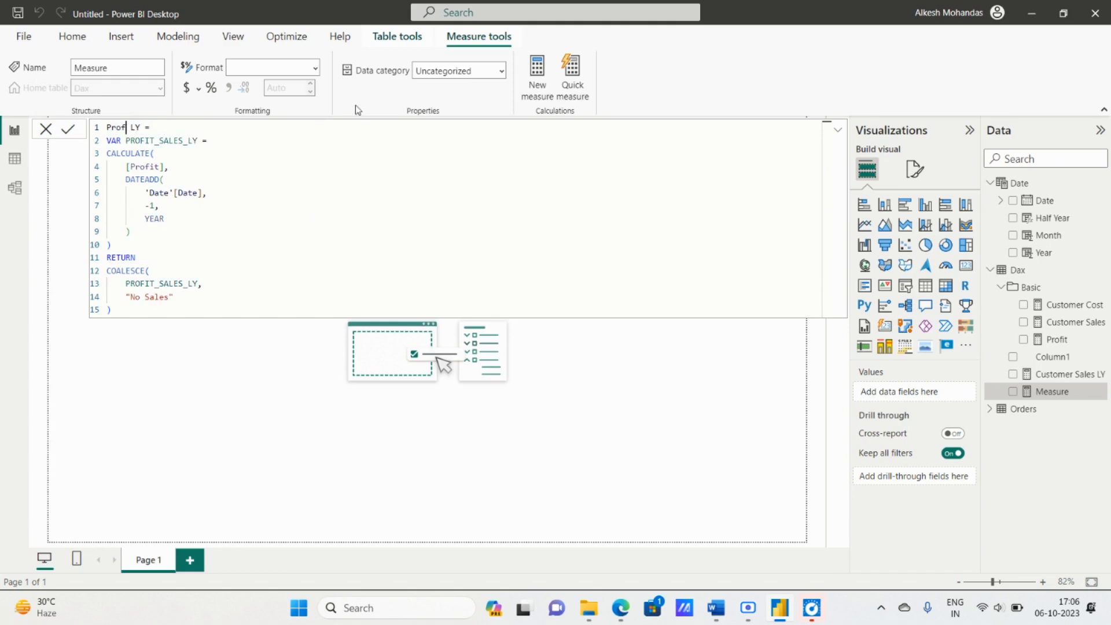
click(75, 131)
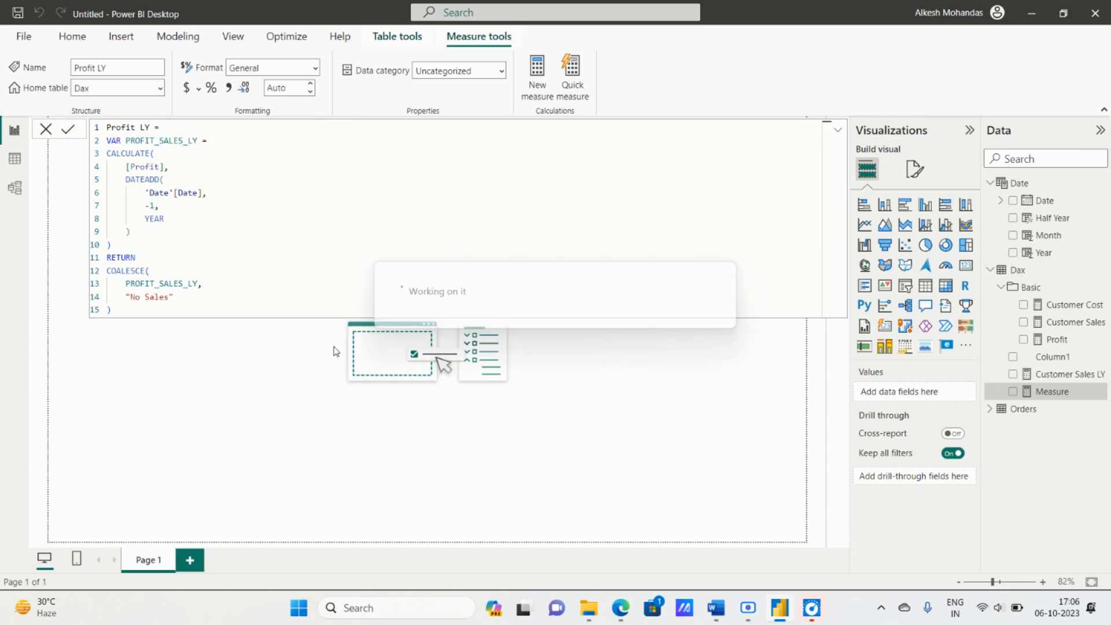
Find the Orders by Female formula in the Word document and copy its heading "Orders by Female =".
key(alt+Tab)
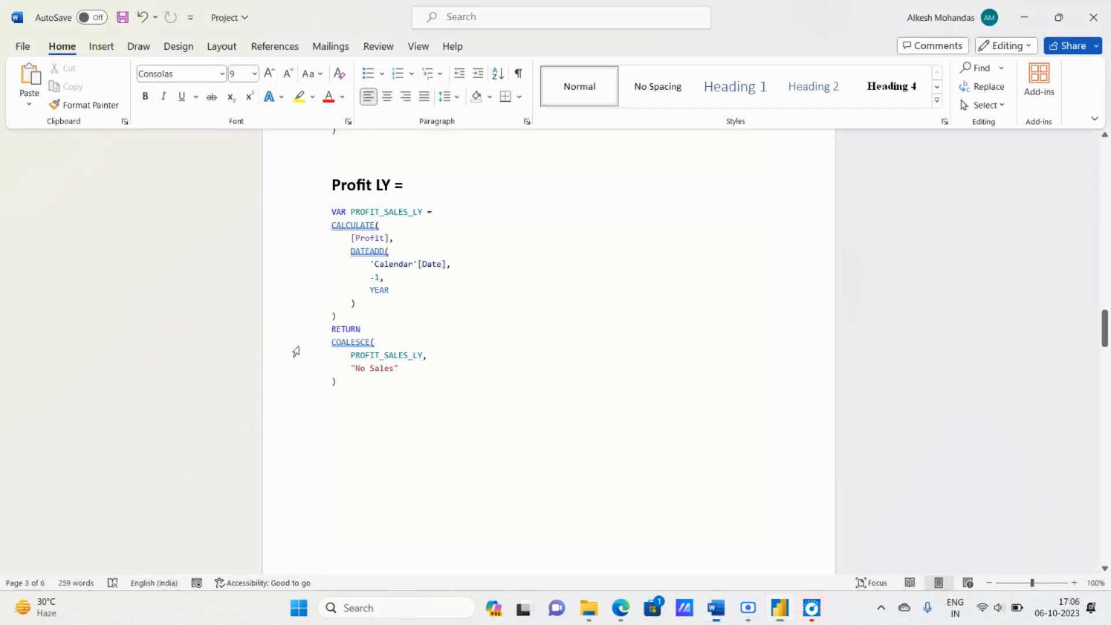
scroll(408, 347, down, 10)
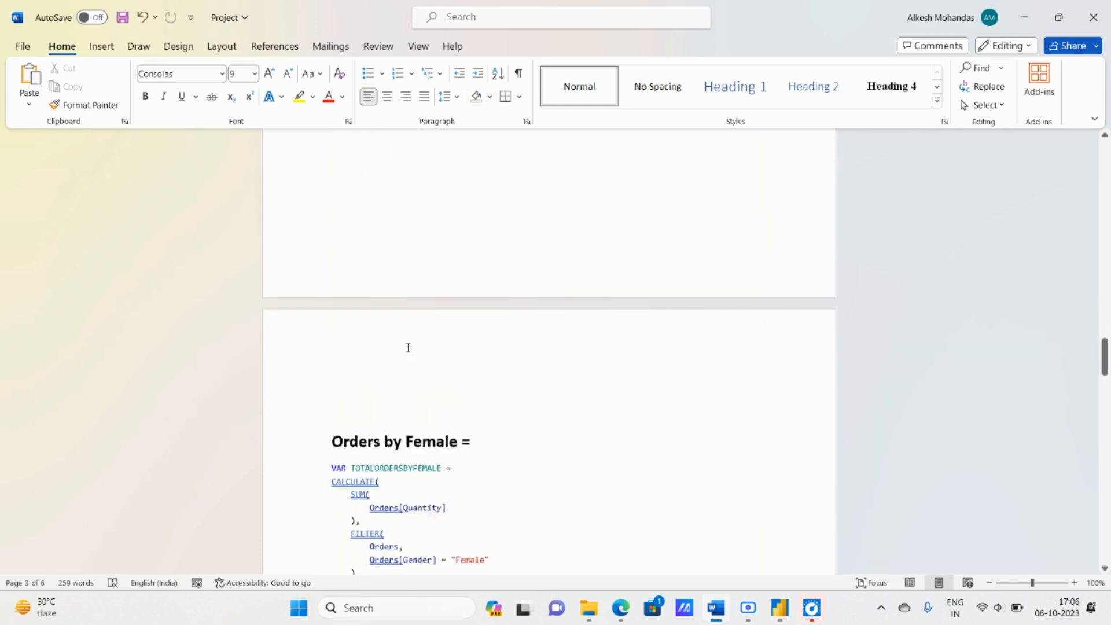
scroll(406, 348, up, 1)
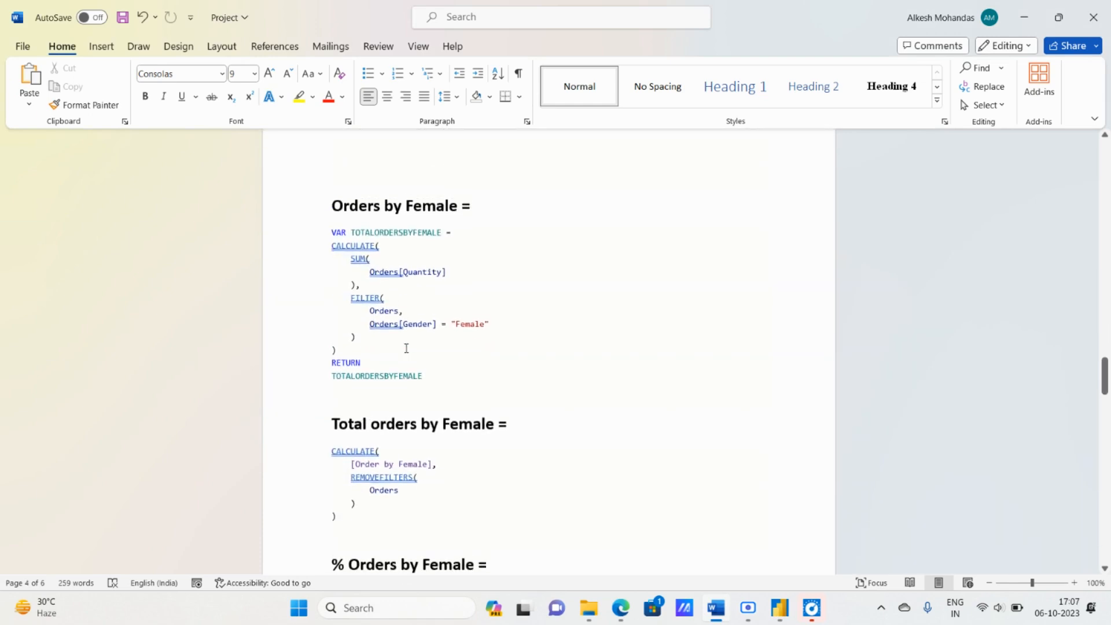
scroll(527, 298, down, 2)
scroll(525, 303, up, 1)
scroll(525, 304, up, 2)
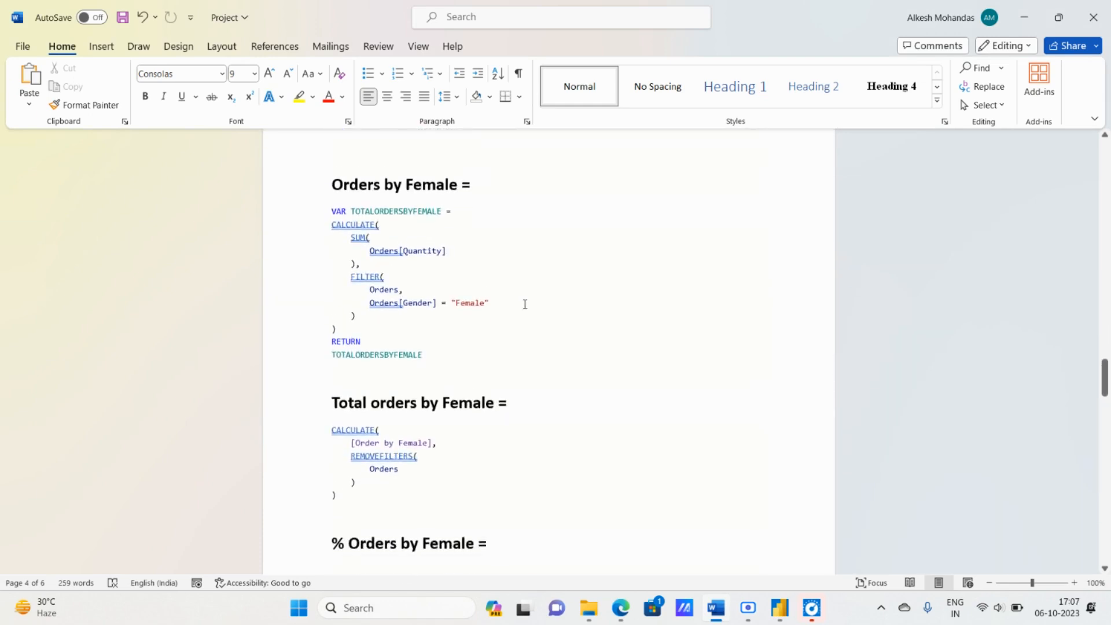
scroll(525, 304, down, 1)
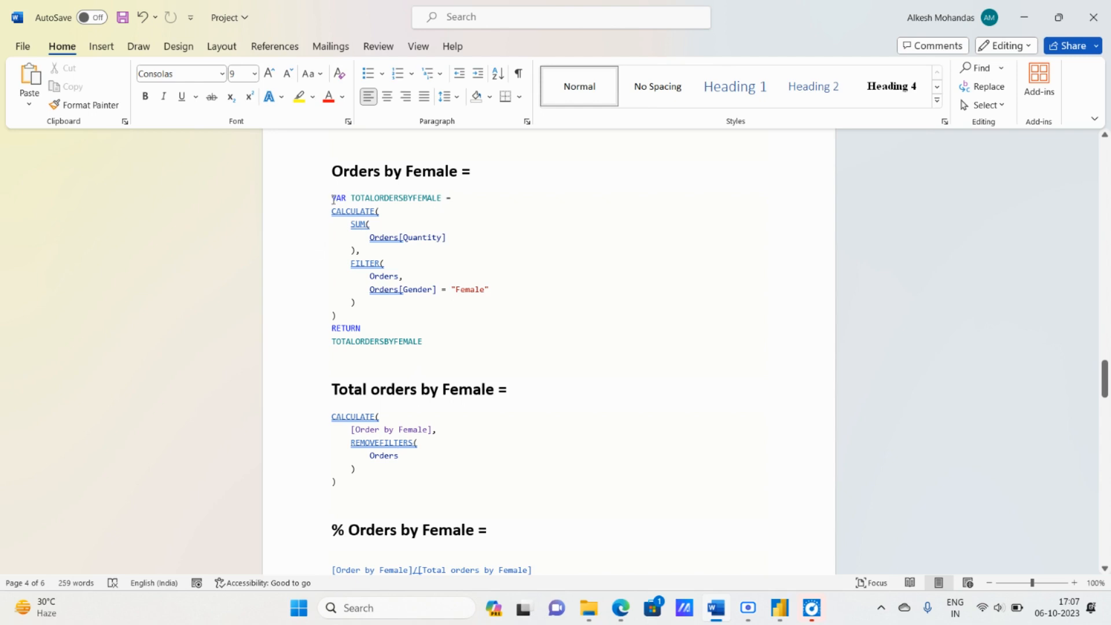
drag(331, 170, 469, 170)
key(ctrl+c)
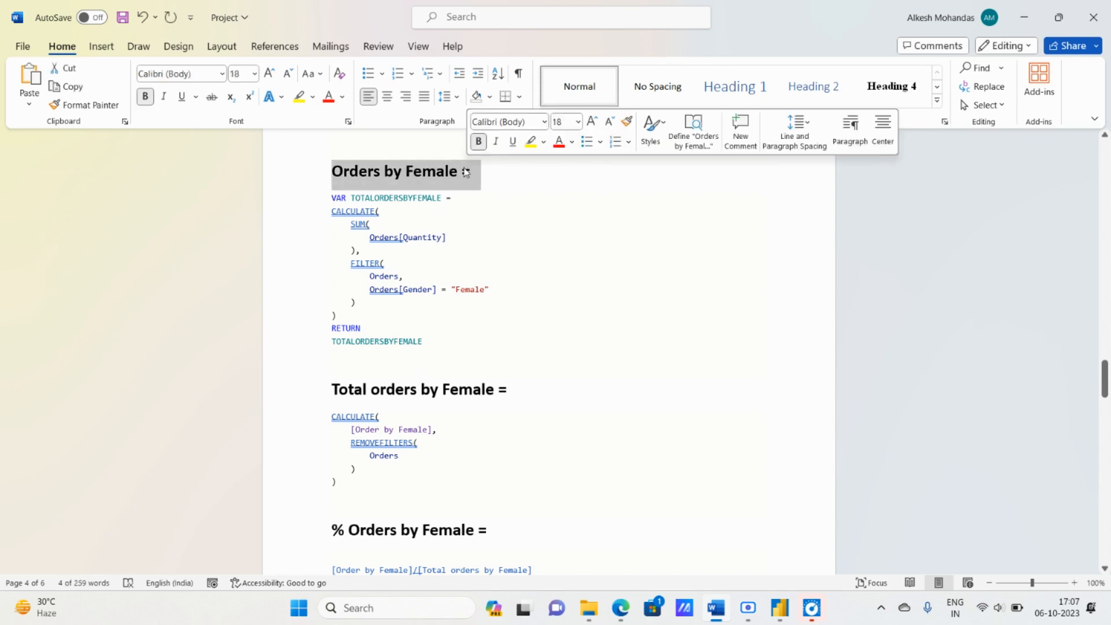
Switch to Power BI Desktop and create a new measure in the Dax table starting with the copied heading "Orders by Female =".
key(alt+Tab)
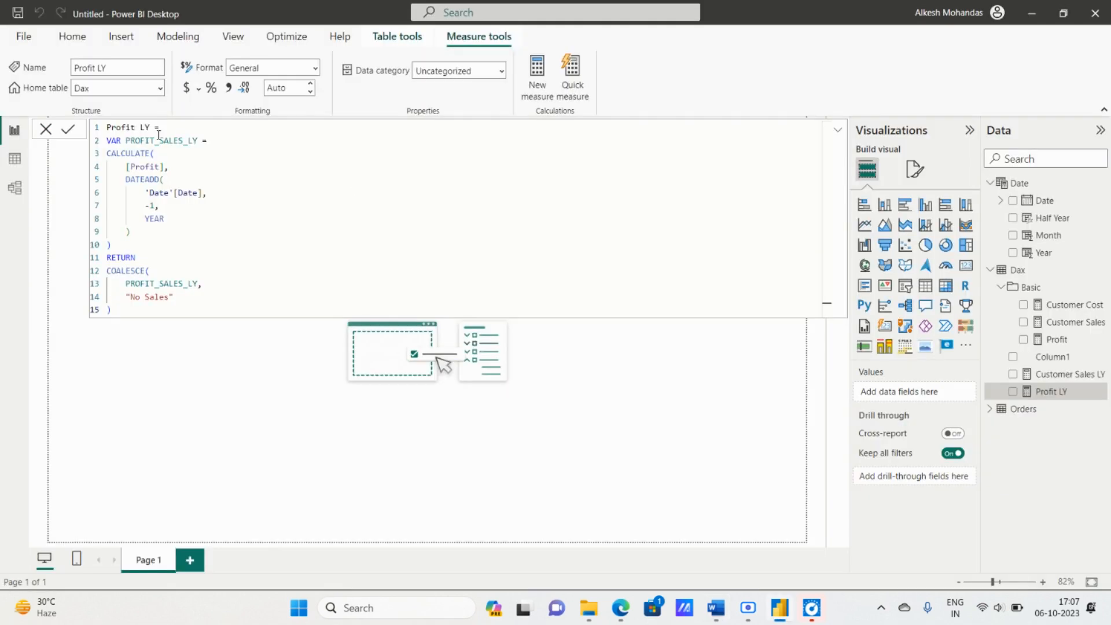
click(538, 81)
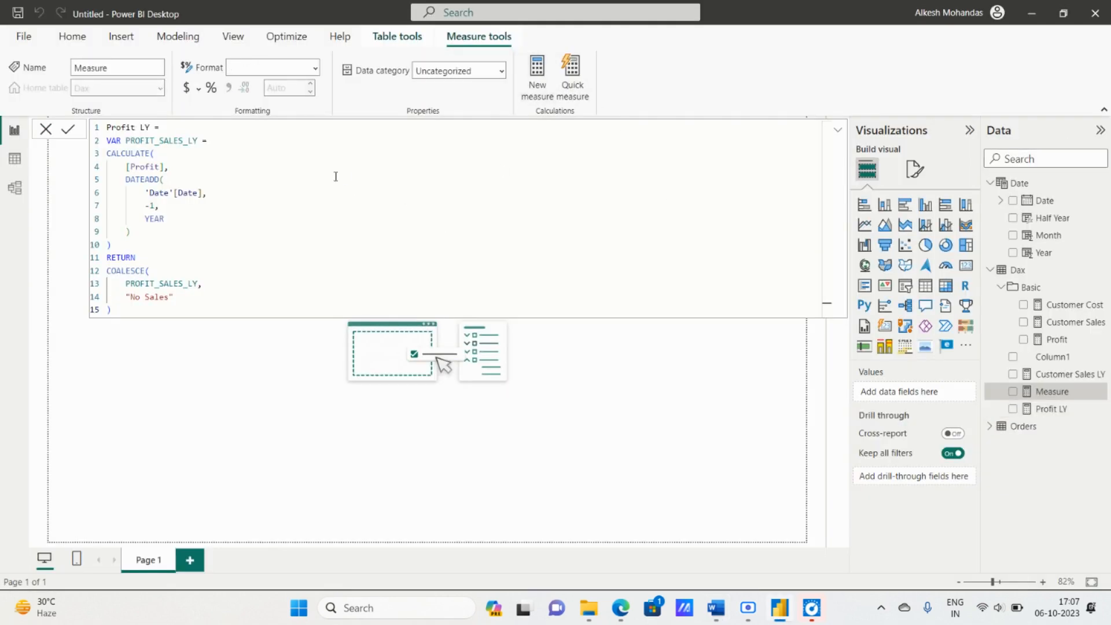
key(ctrl+v)
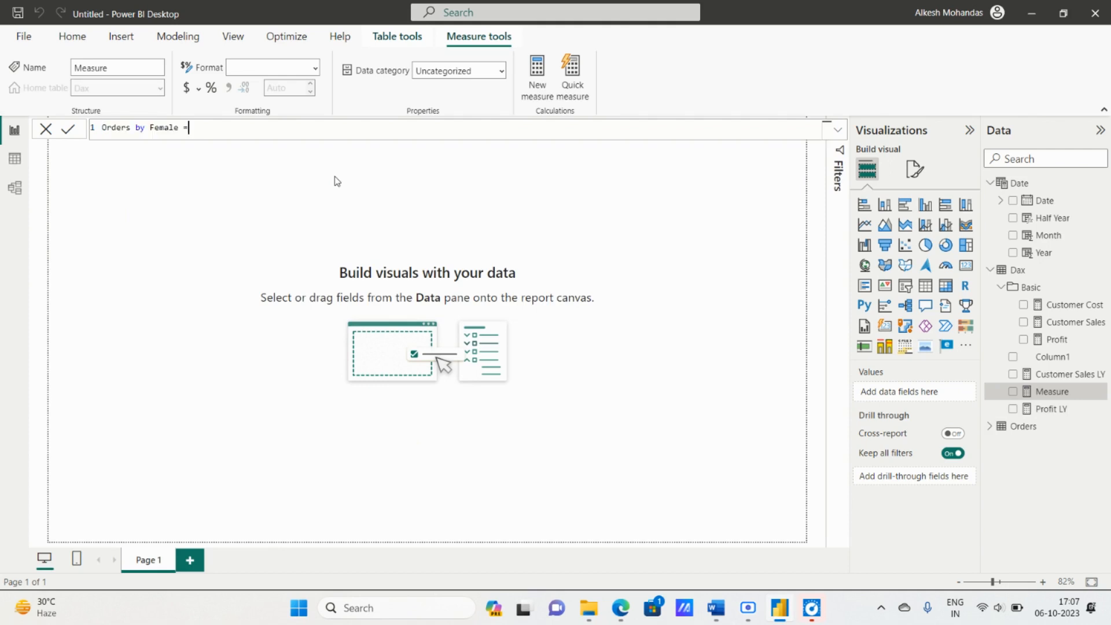
Add a second line starting with VAR and complete it with "TOTALORDERSBYFEMALE =" copied from the Word document.
key(alt+Tab)
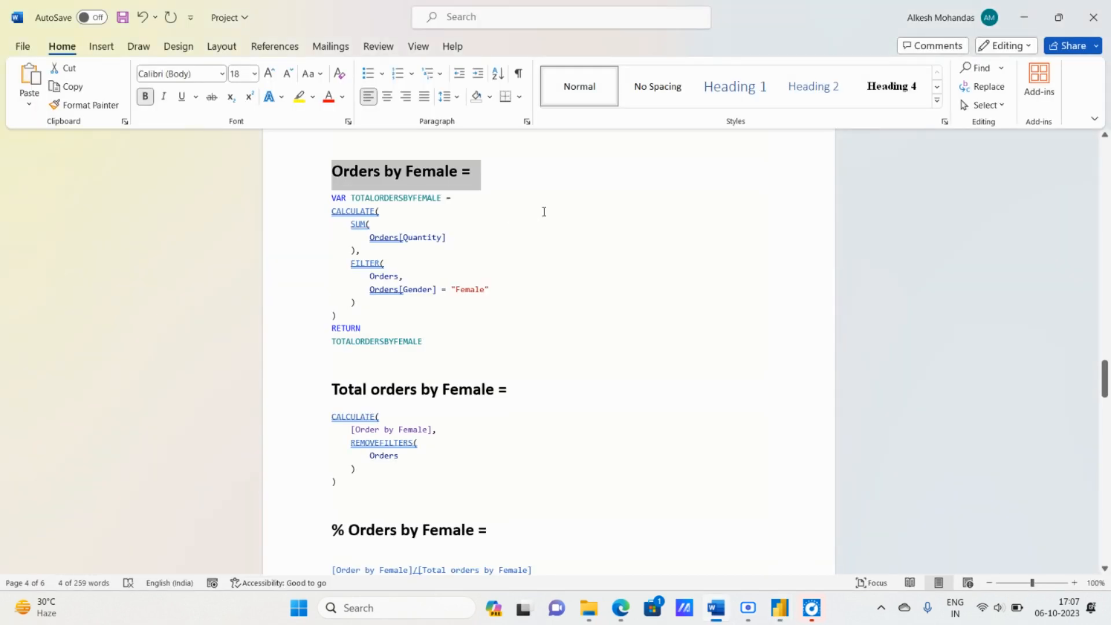
key(alt+Tab)
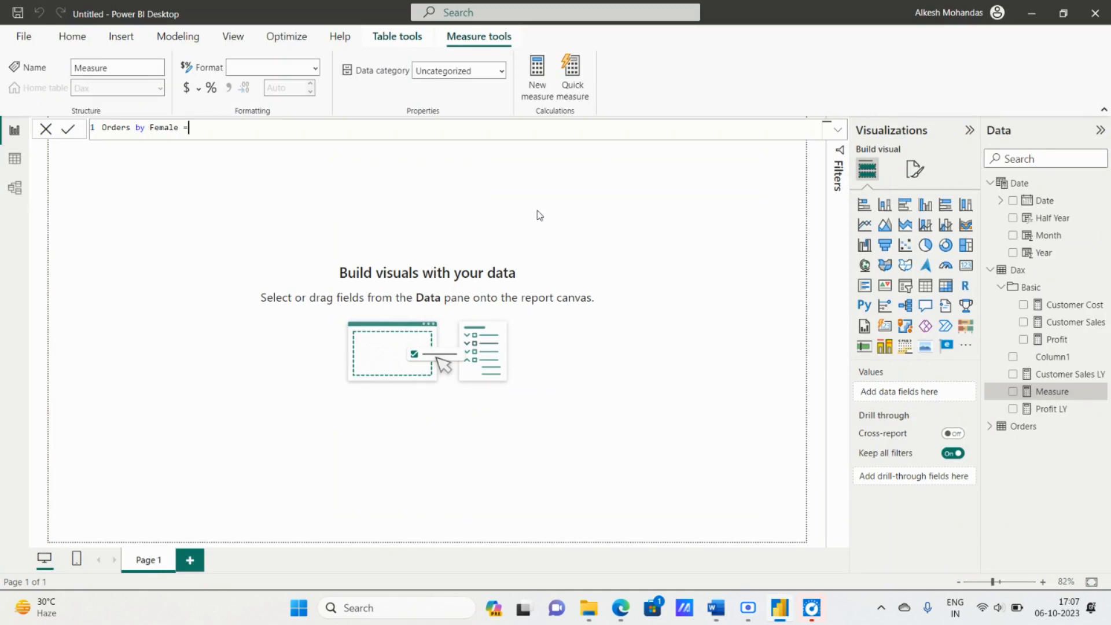
key(shift+Return)
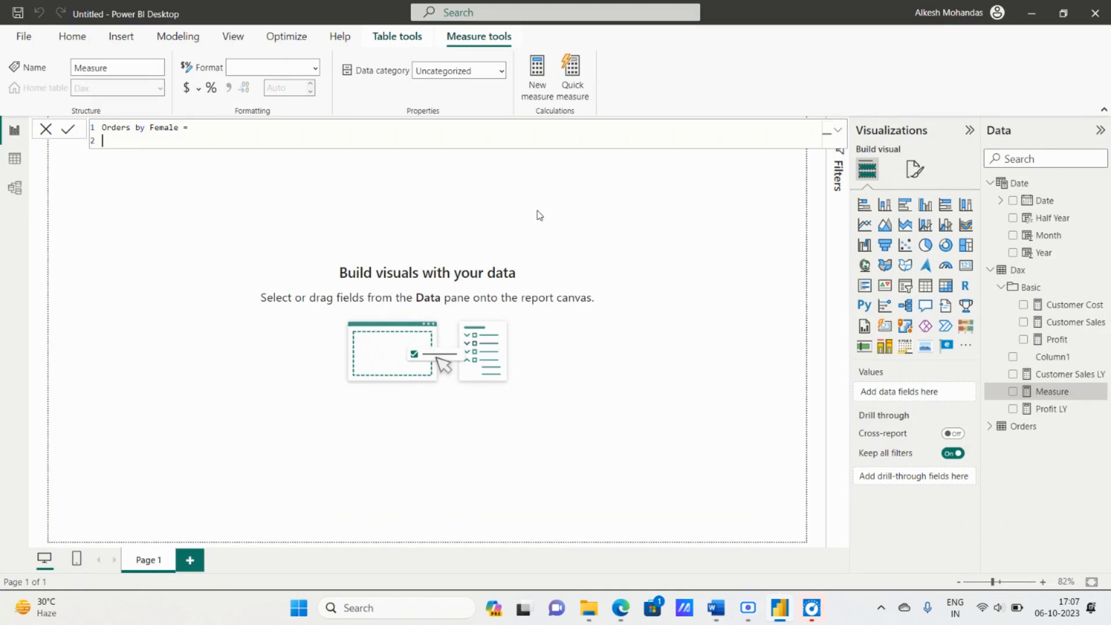
text(VAR)
key(alt+Tab)
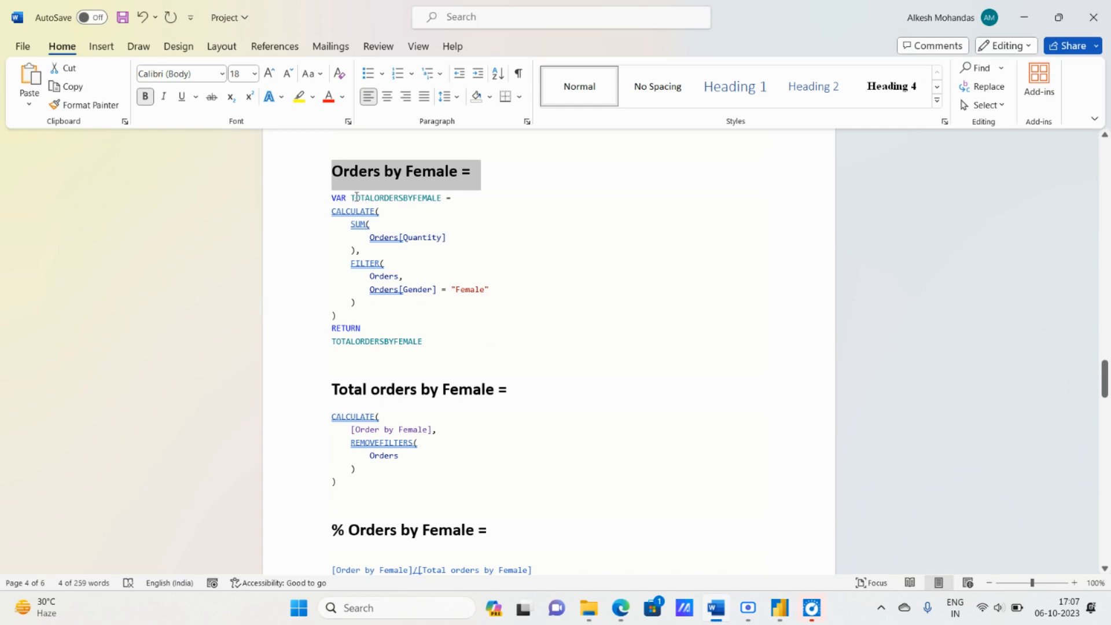
drag(351, 197, 455, 194)
key(ctrl+c)
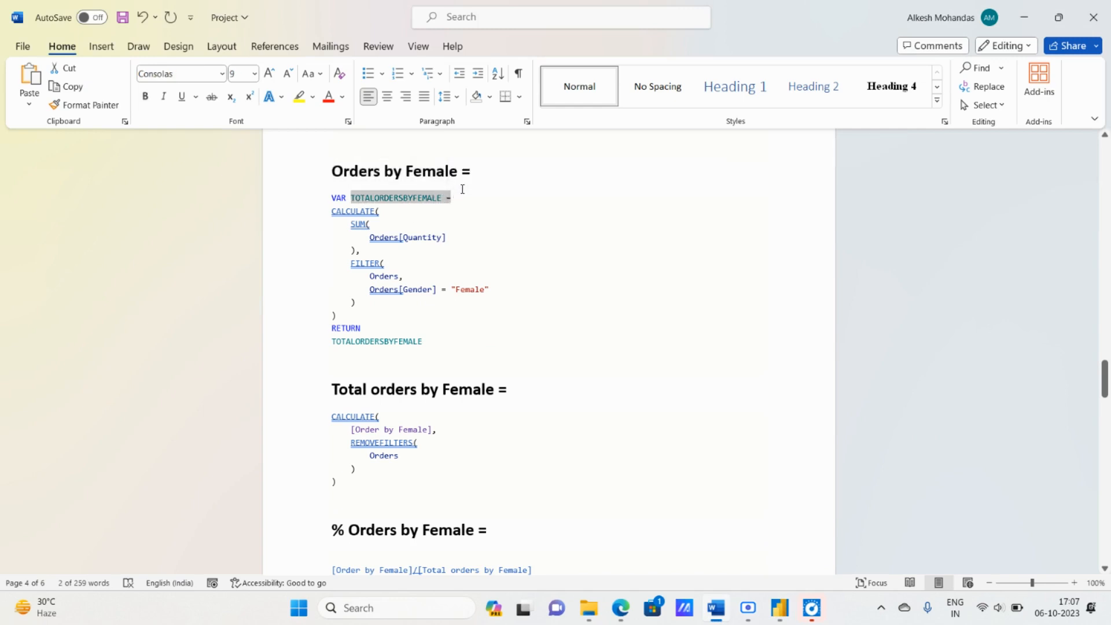
key(alt+Tab)
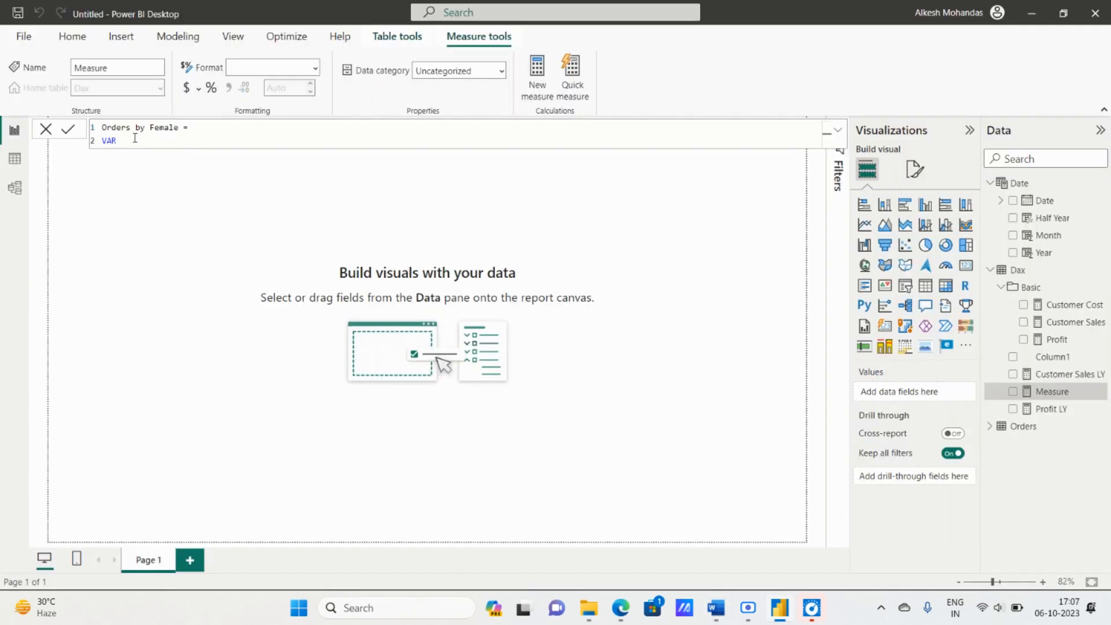
key(ctrl+v)
Open CALCULATE( on a new line below the variable declaration and nest SUM( on the line after it.
key(alt+Tab)
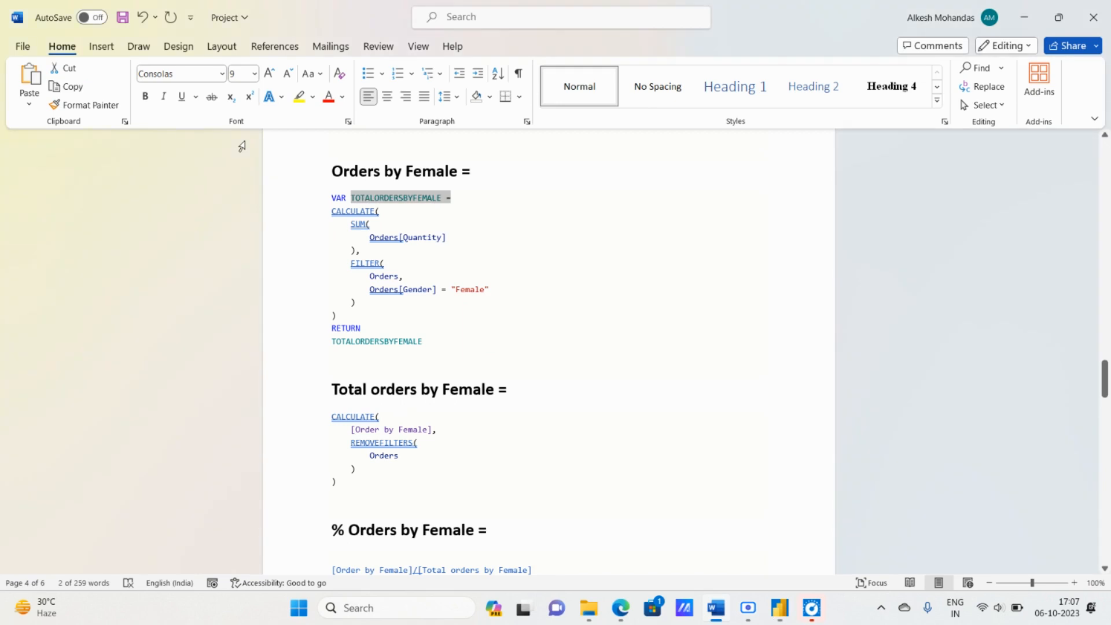
key(alt+Tab)
key(shift+Return)
text(CA)
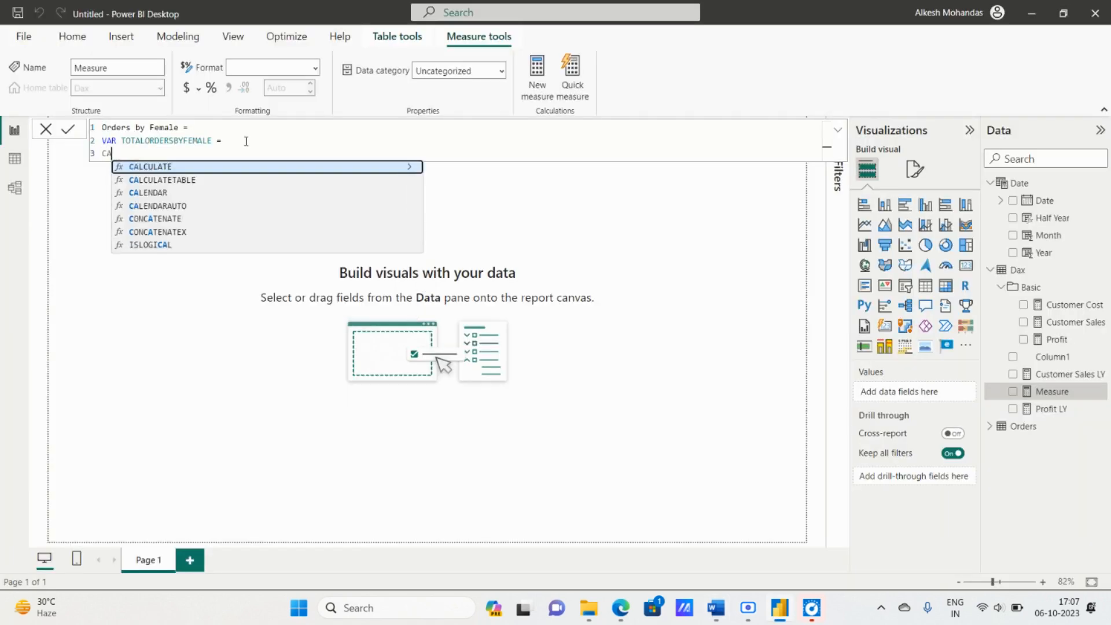
key(Tab)
key(alt+Tab)
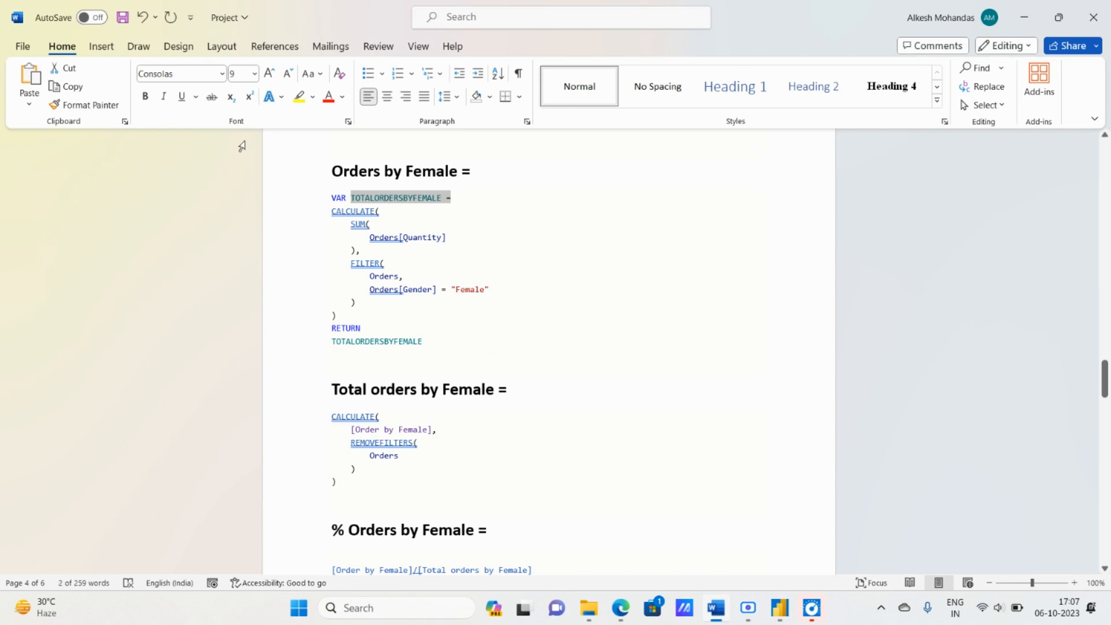
key(alt+Tab)
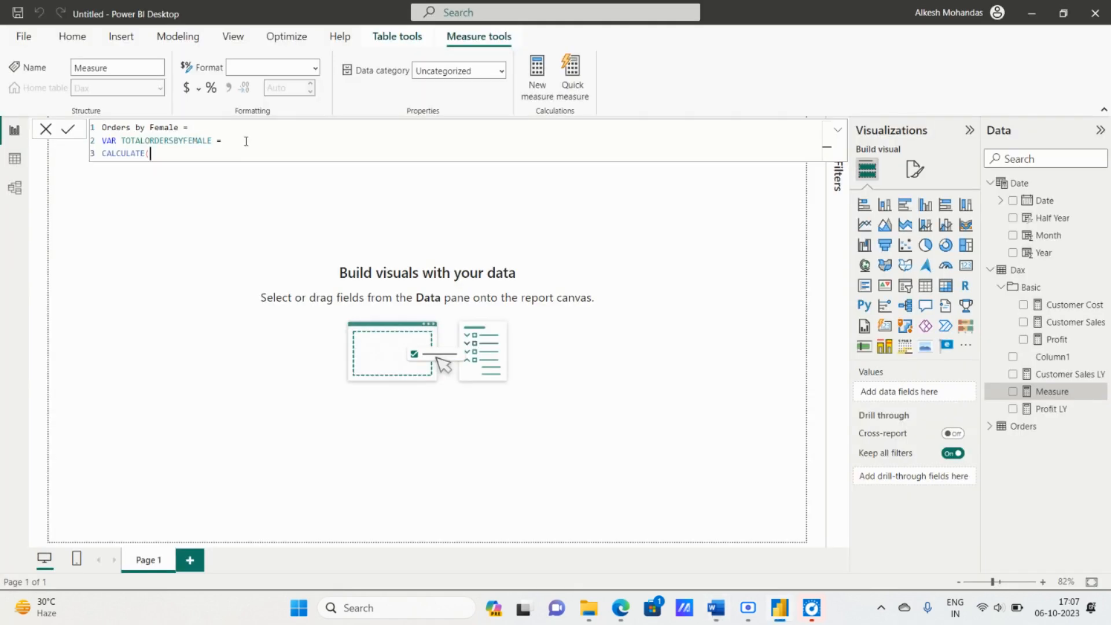
key(shift+Return)
text(SUM()
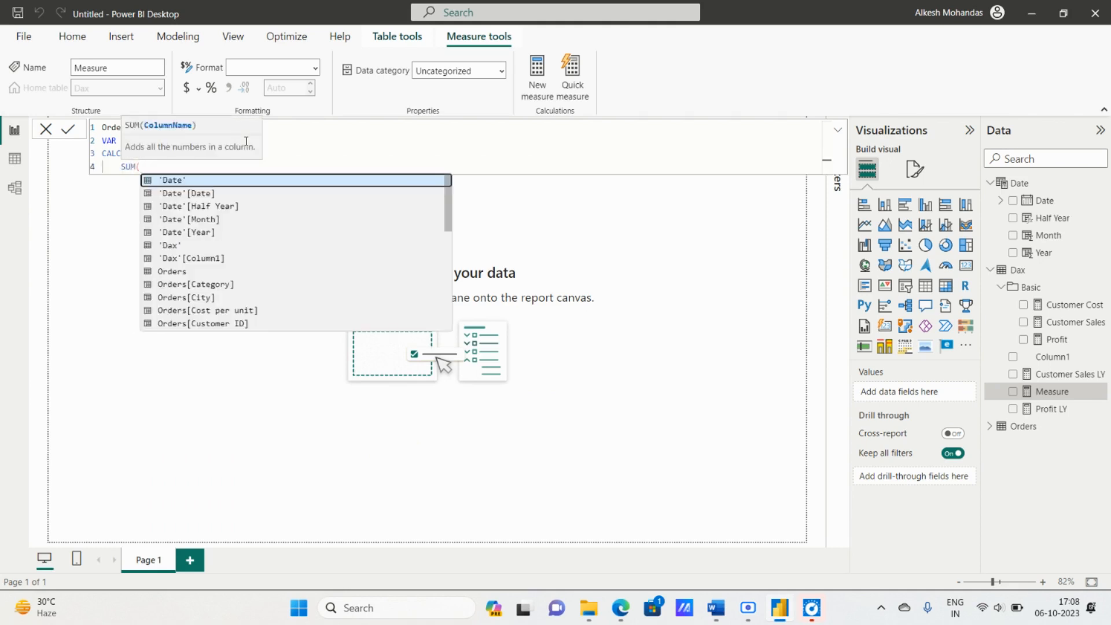
text(OR)
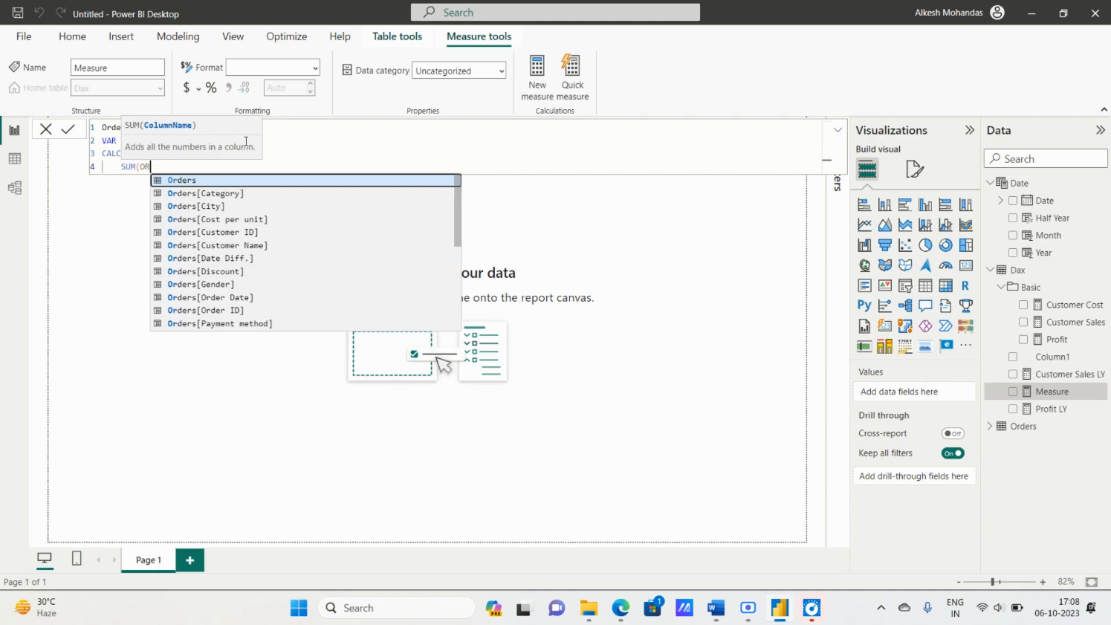
key(Down)
key(Down)
key(Down)
key(Down)
key(Down)
key(Down)
key(Down)
key(Down)
key(Down)
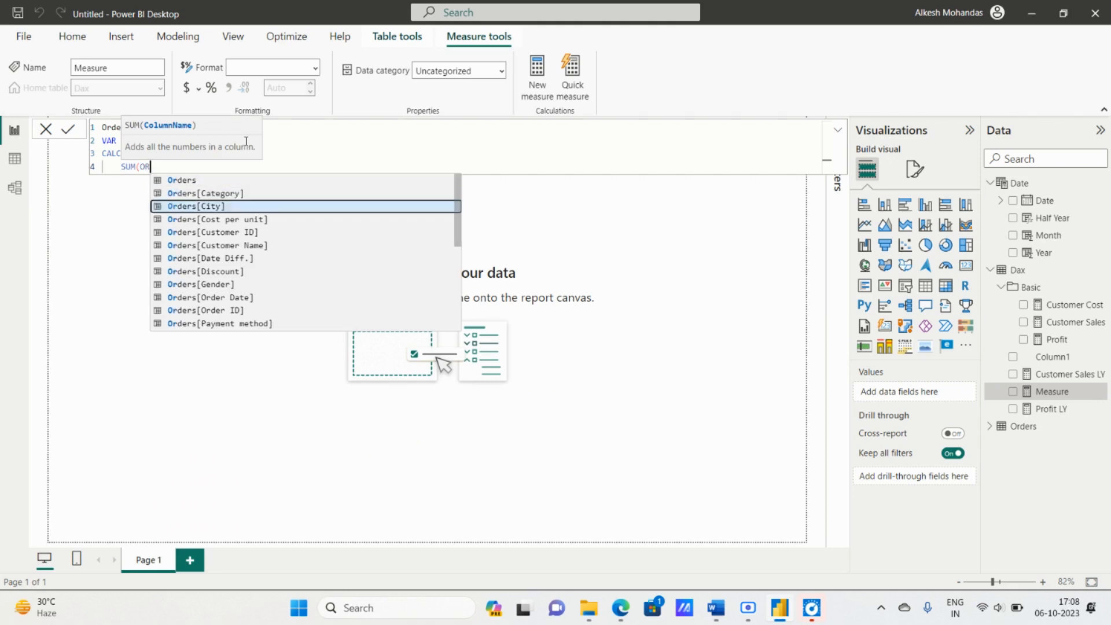
key(Down)
key(Down)
key(Down)
key(Down)
key(Down)
key(Down)
key(Down)
key(Down)
key(Down)
key(Down)
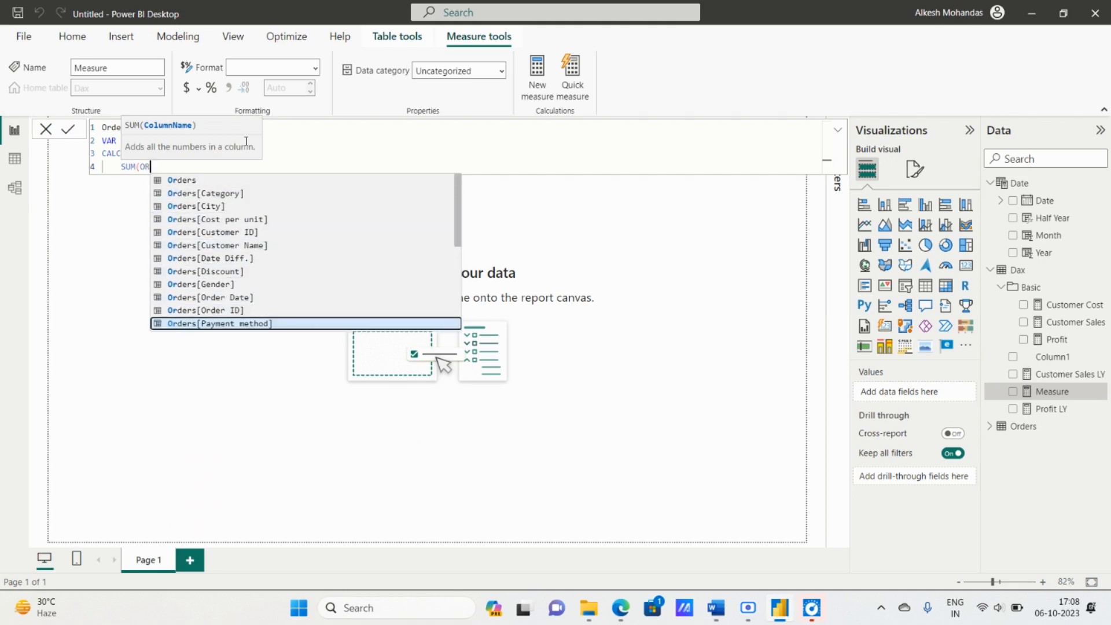
key(Down)
key(Down)
key(Down)
key(Down)
key(Down)
key(Down)
key(Down)
key(Down)
key(Down)
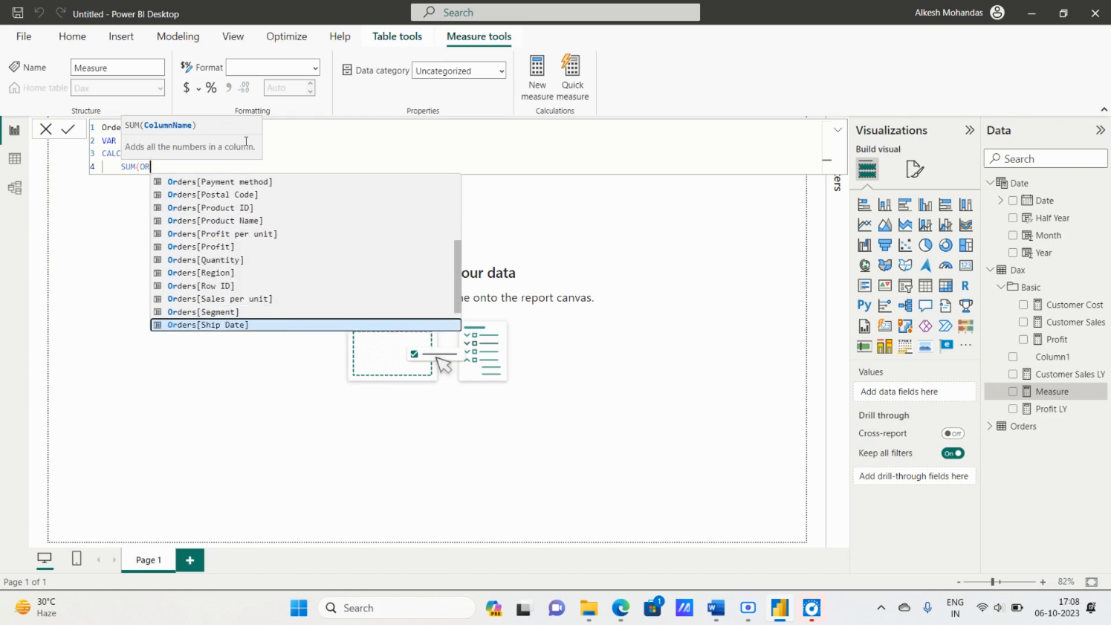
key(Down)
key(Down)
key(Down)
key(Down)
key(Down)
key(Down)
key(Down)
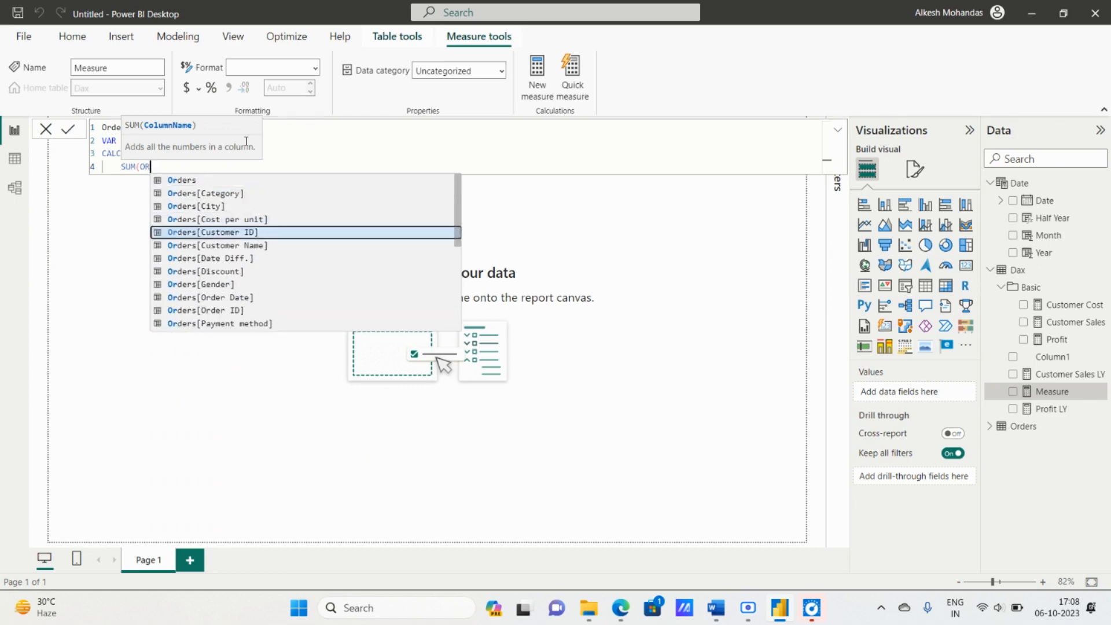
key(alt+Tab)
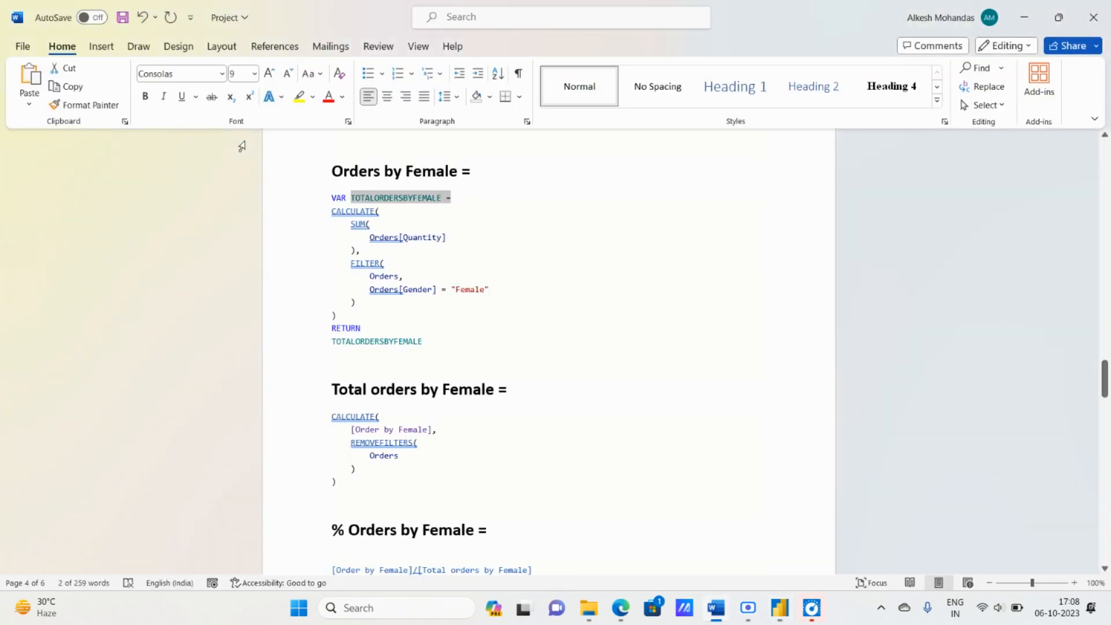
key(alt+Tab)
key(BackSpace)
key(BackSpace)
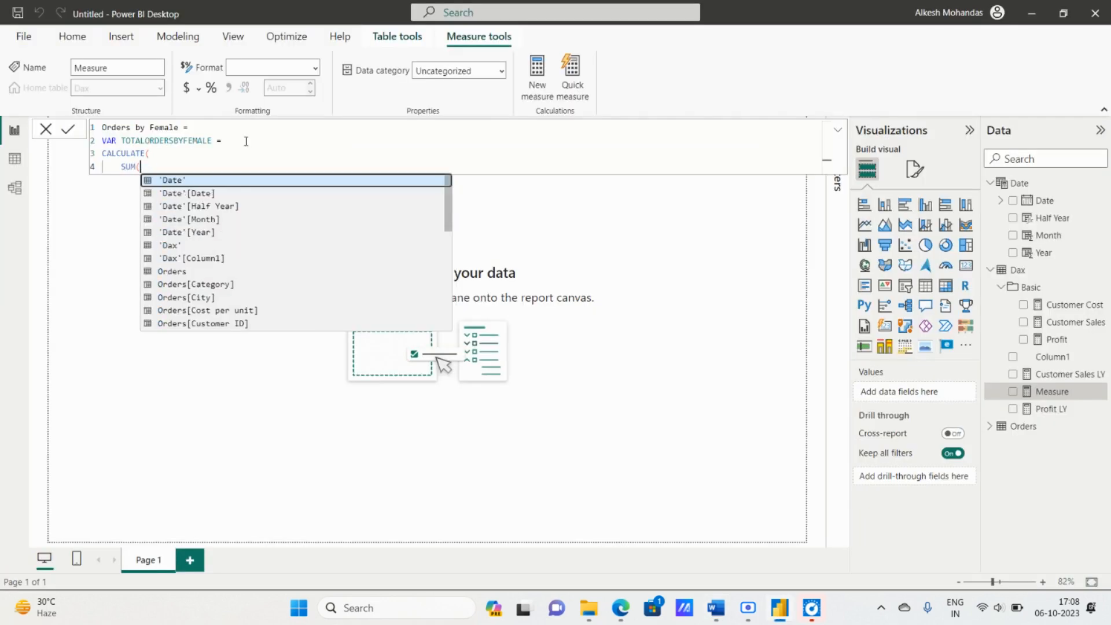
Insert the Orders[Quantity] column as the argument of SUM.
text(ORE)
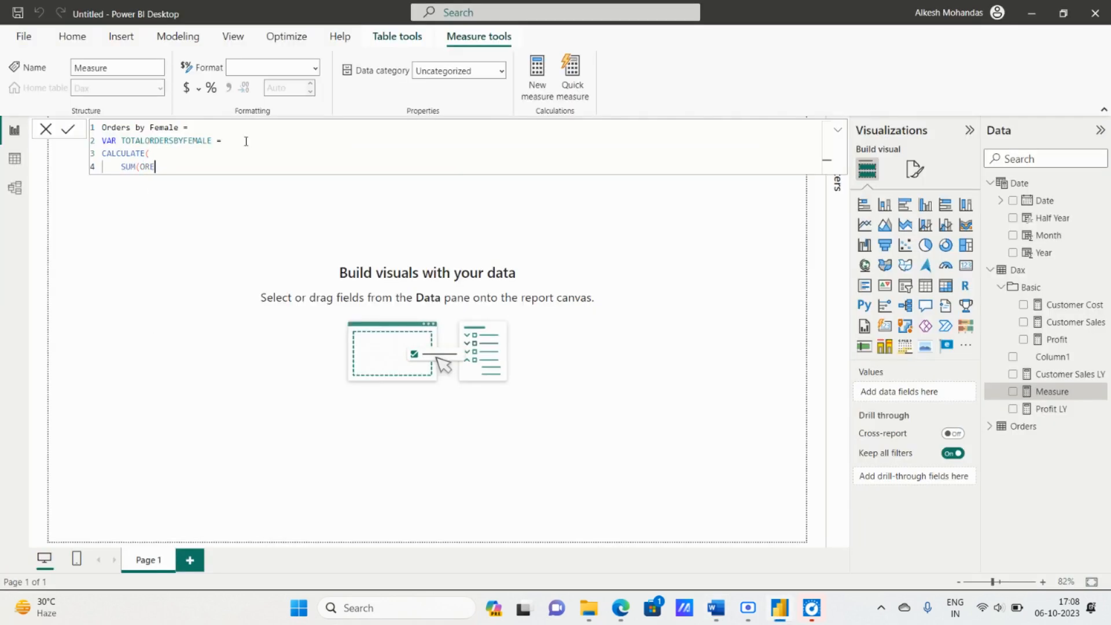
key(BackSpace)
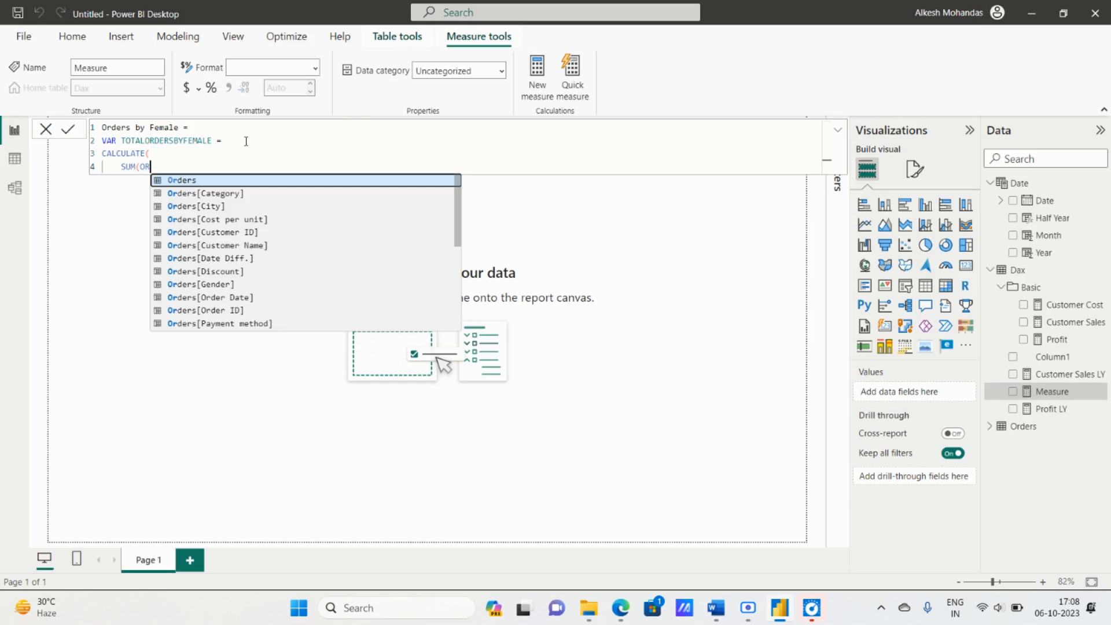
key(Down)
key(Down)
key(Down)
key(Down)
key(Down)
key(Down)
key(Down)
key(Down)
key(Down)
key(Down)
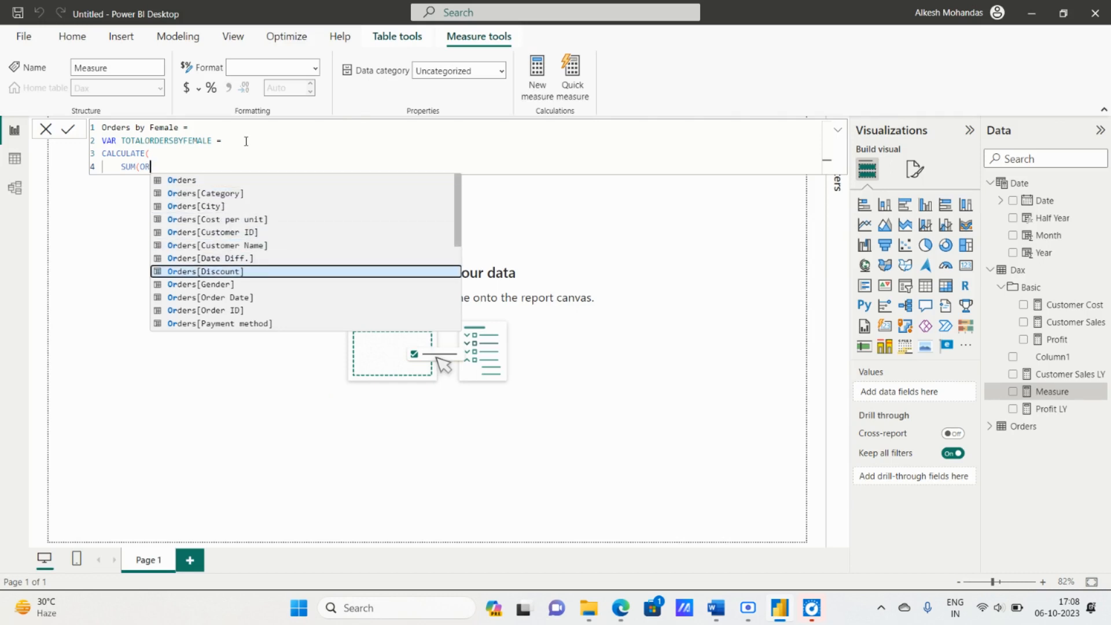
key(Down)
key(Down)
key(Down)
key(Down)
key(Down)
key(Down)
key(Down)
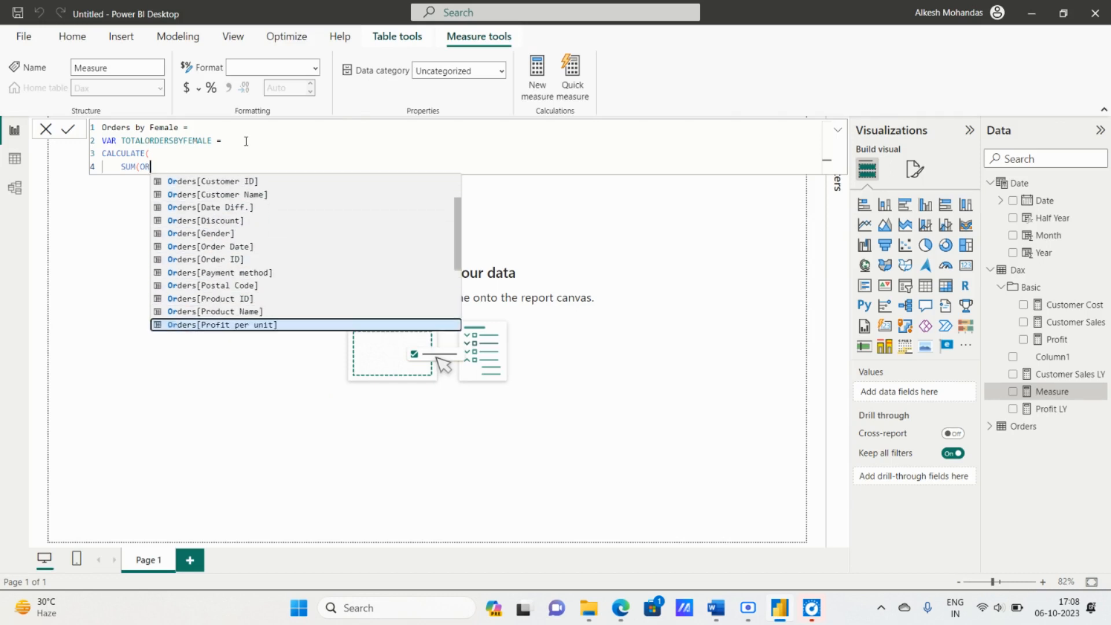
key(Down)
key(Up)
key(Tab)
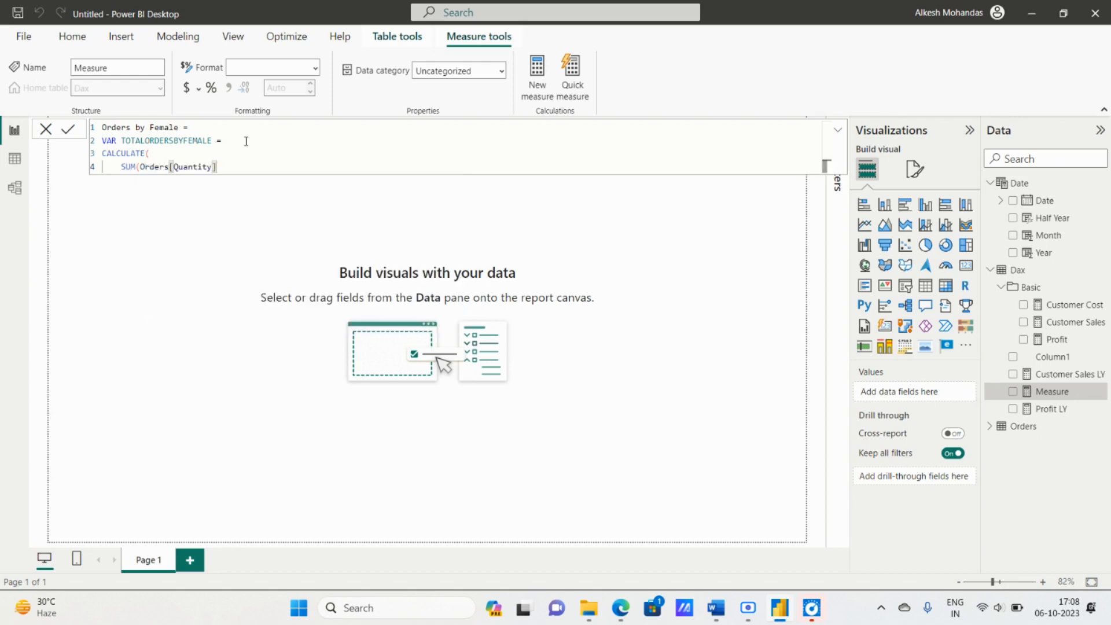
Close SUM with ")," on its own line and open FILTER( on the next line as CALCULATE's second argument.
key(alt+Tab)
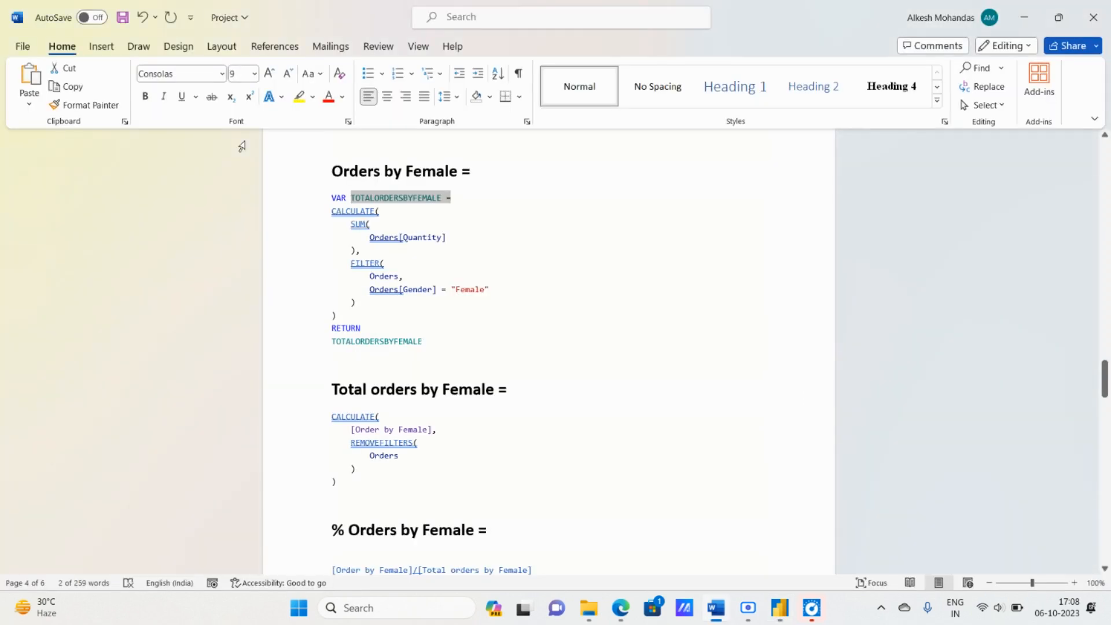
key(alt+Tab)
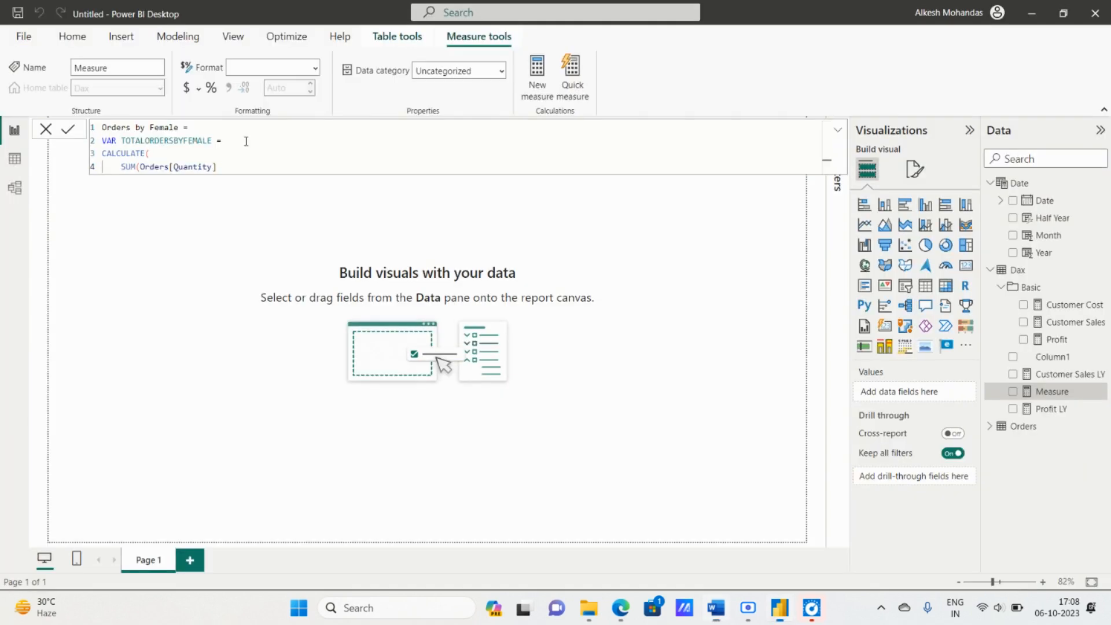
key(Return)
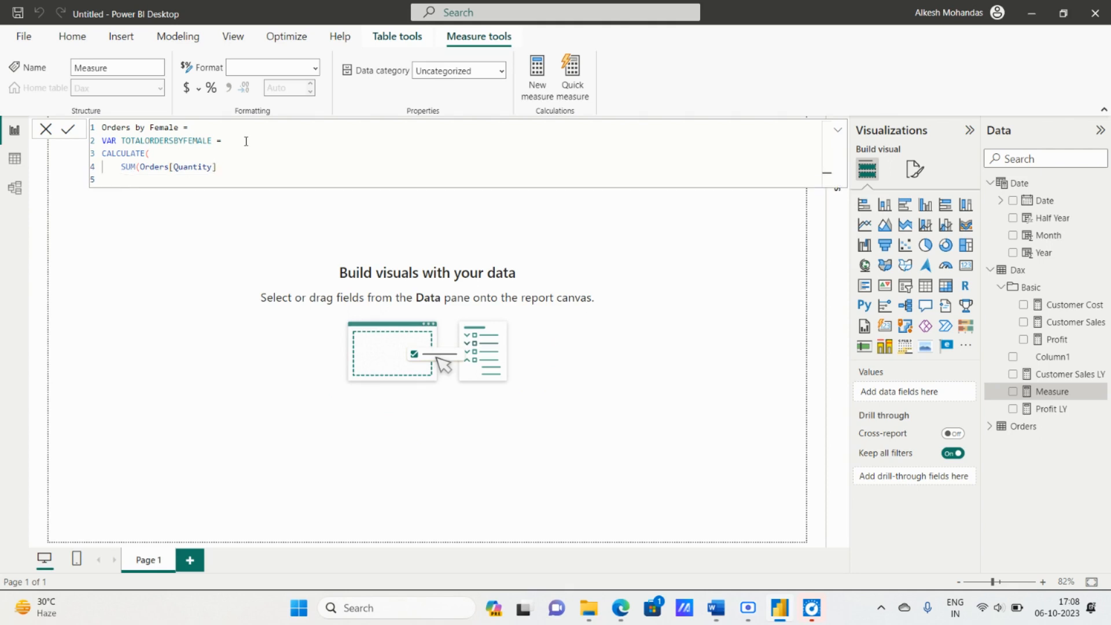
text(),)
key(alt+Tab)
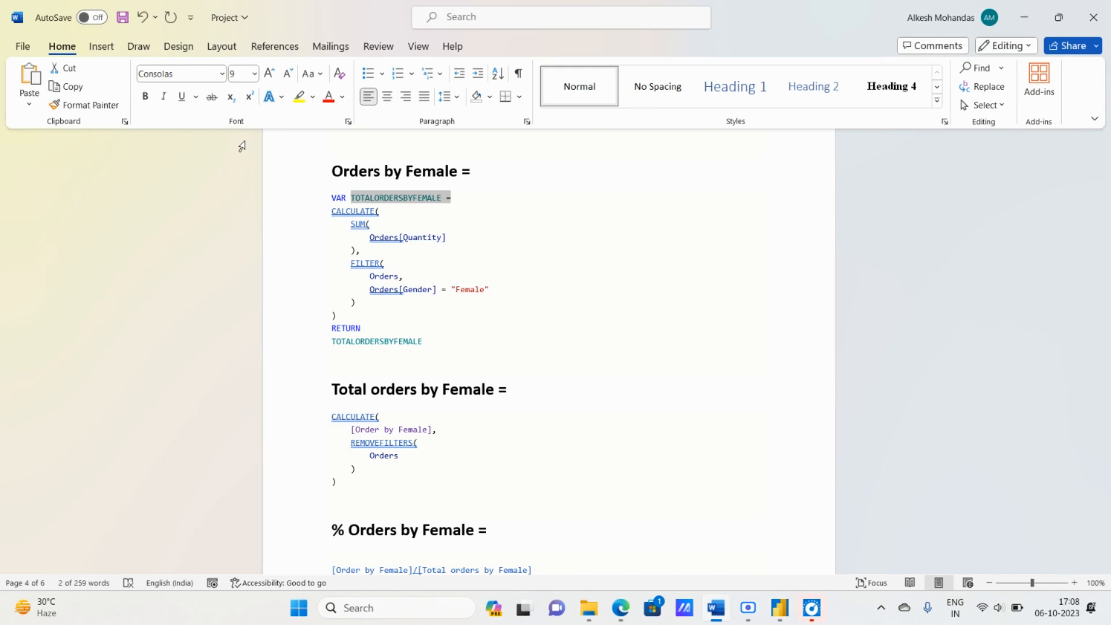
key(alt+Tab)
key(shift+Return)
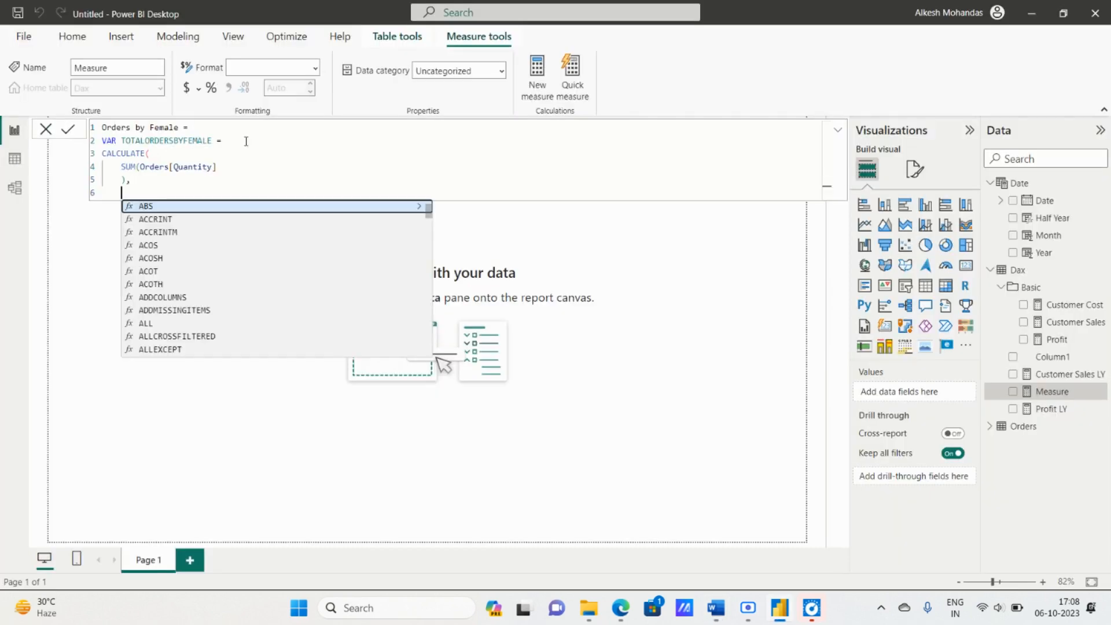
text(FI)
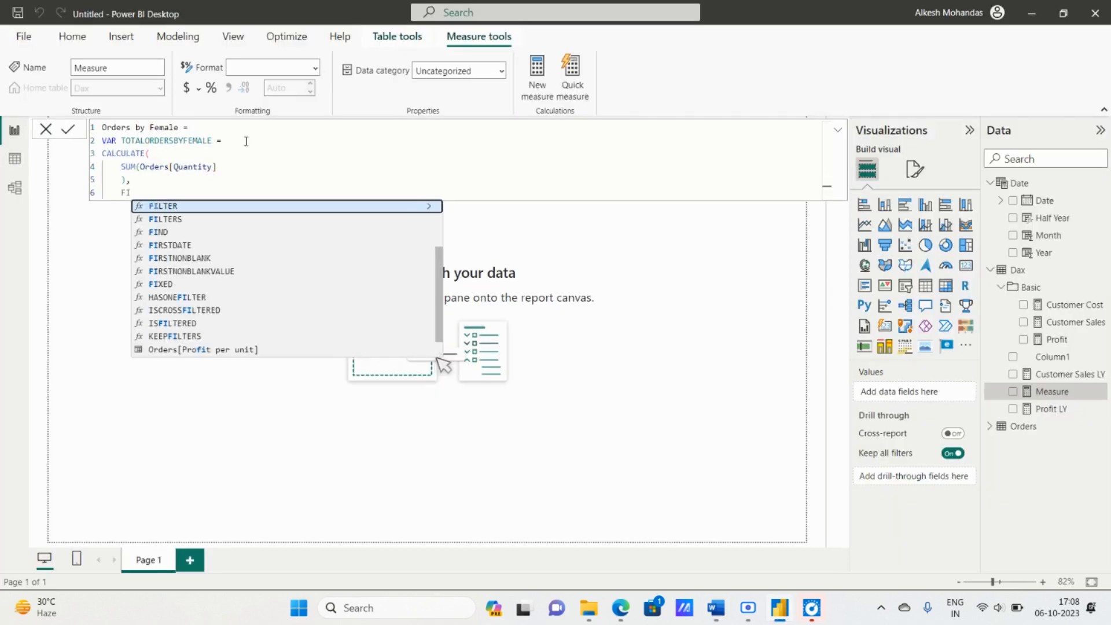
key(Tab)
Enter the Orders table followed by a comma on a new line as FILTER's first argument, following the Word document.
key(alt+Tab)
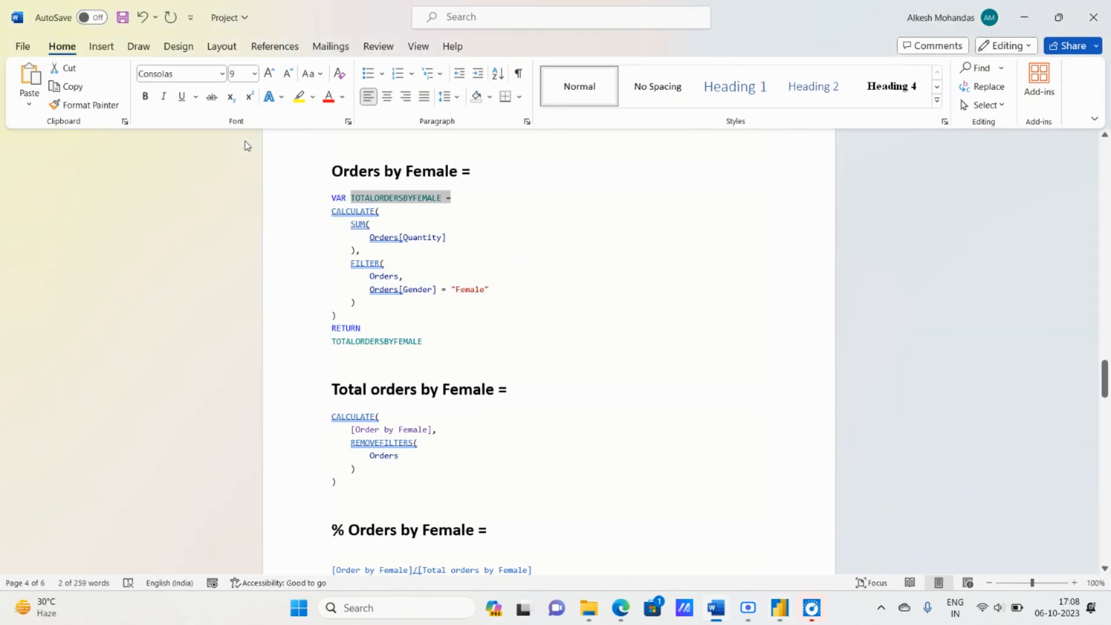
key(alt+Tab)
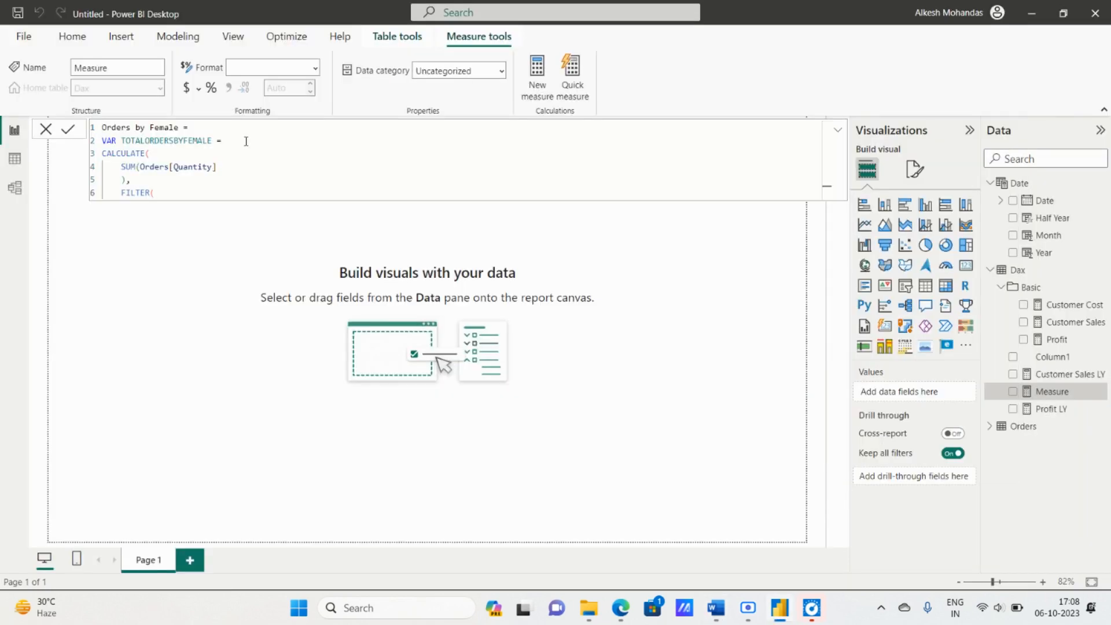
key(Return)
text(ORE)
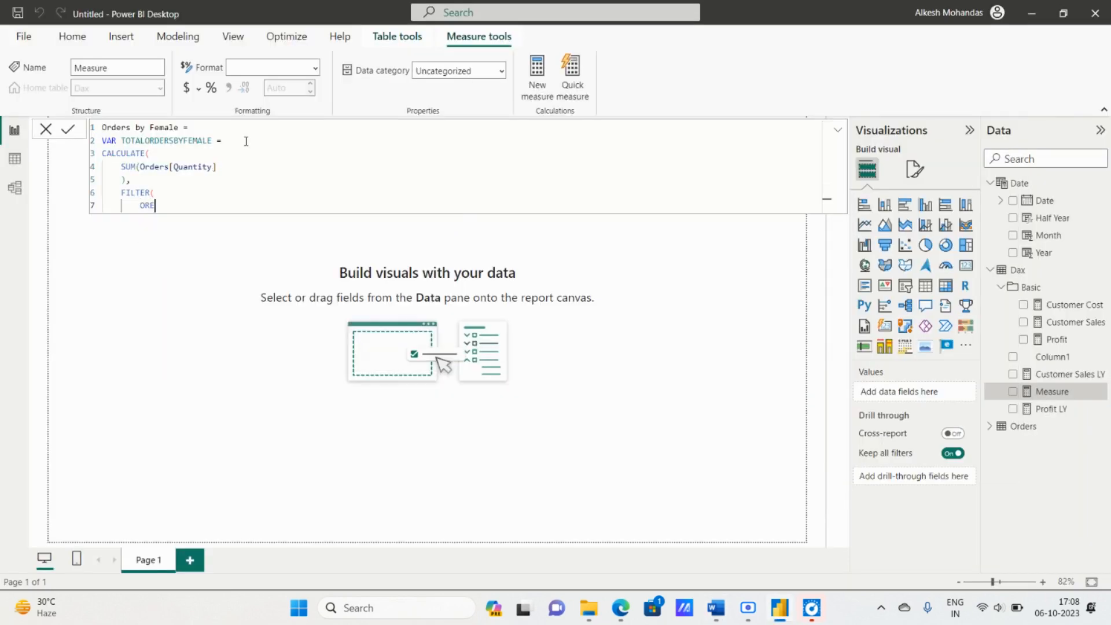
key(BackSpace)
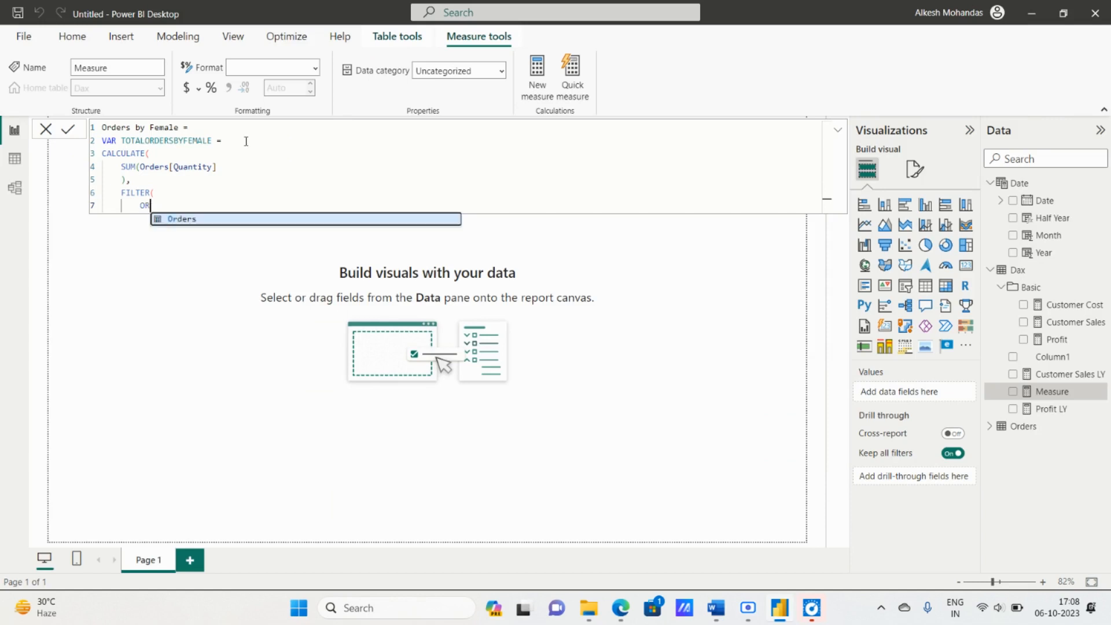
key(Tab)
text(,)
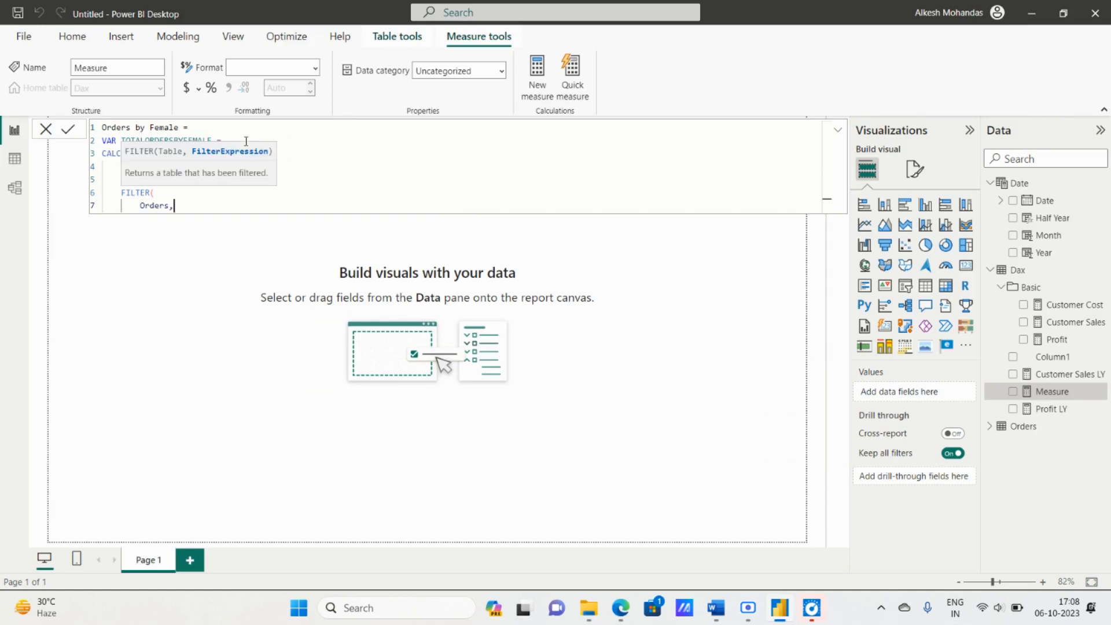
Add the filter condition Orders[Gender] = "Female" on a new line below the Orders table argument.
key(shift+Return)
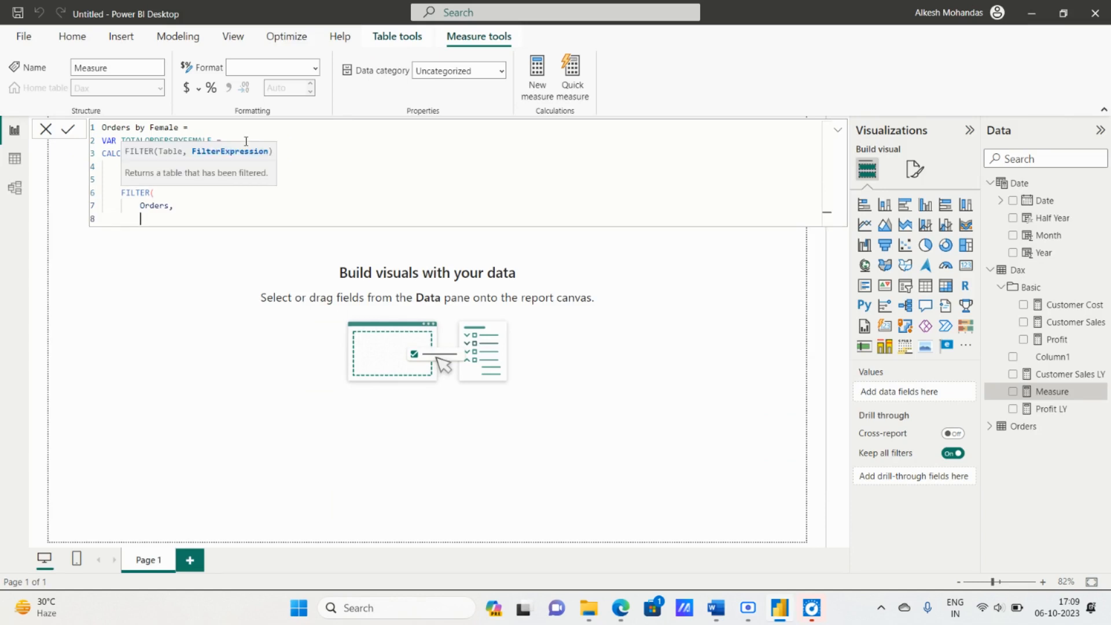
key(alt+Tab)
key(alt+Tab)
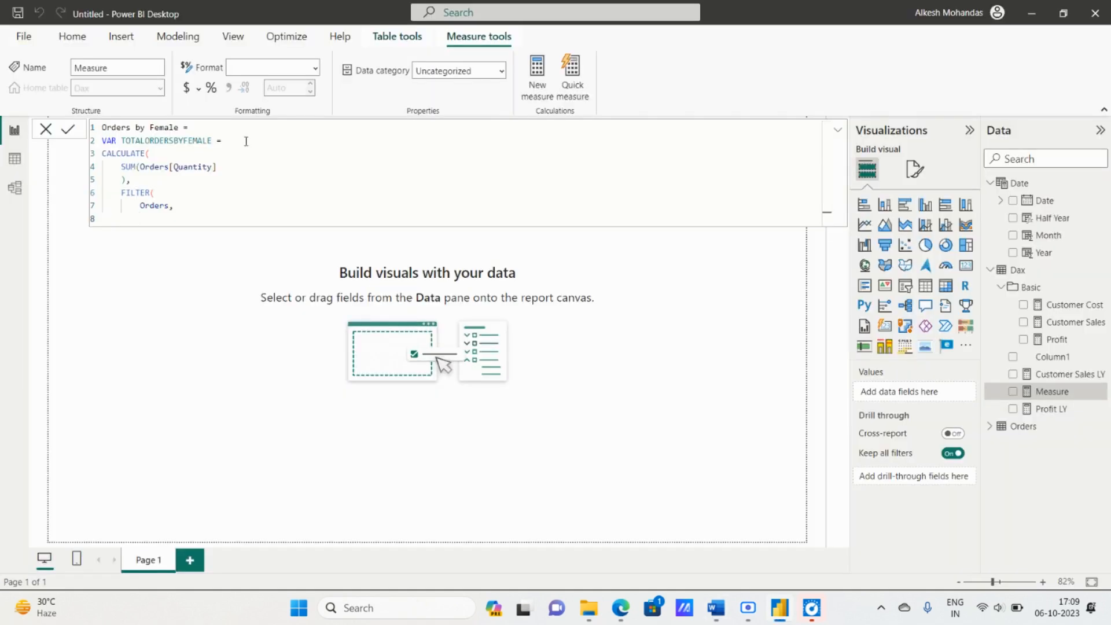
text(ORDERS)
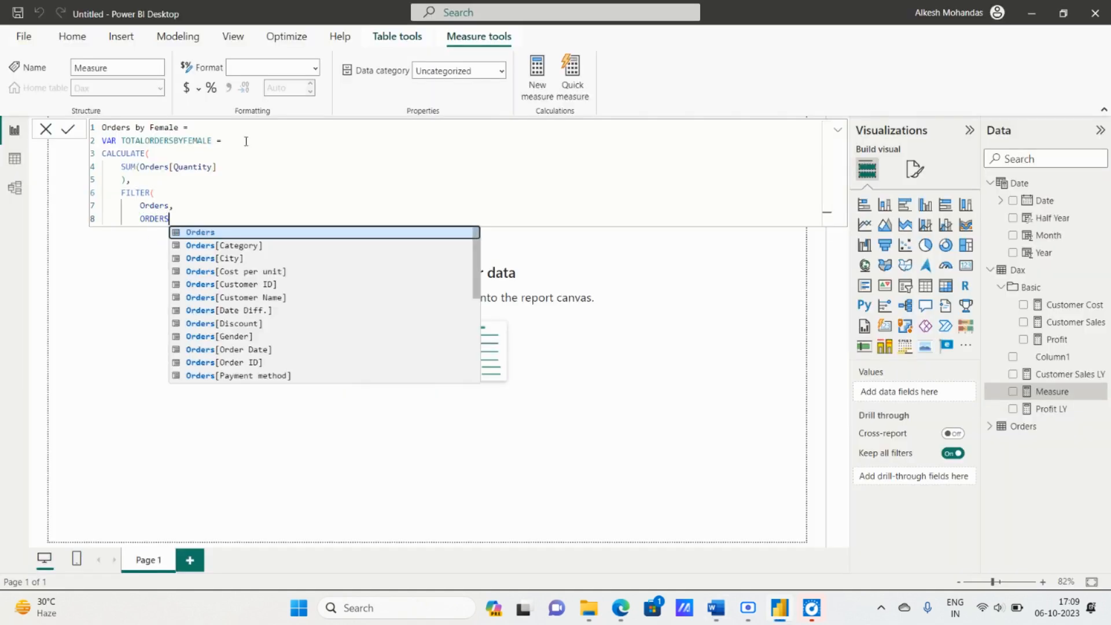
key(Down)
key(Down)
key(Down)
key(Down)
key(Down)
key(Down)
key(Down)
key(Down)
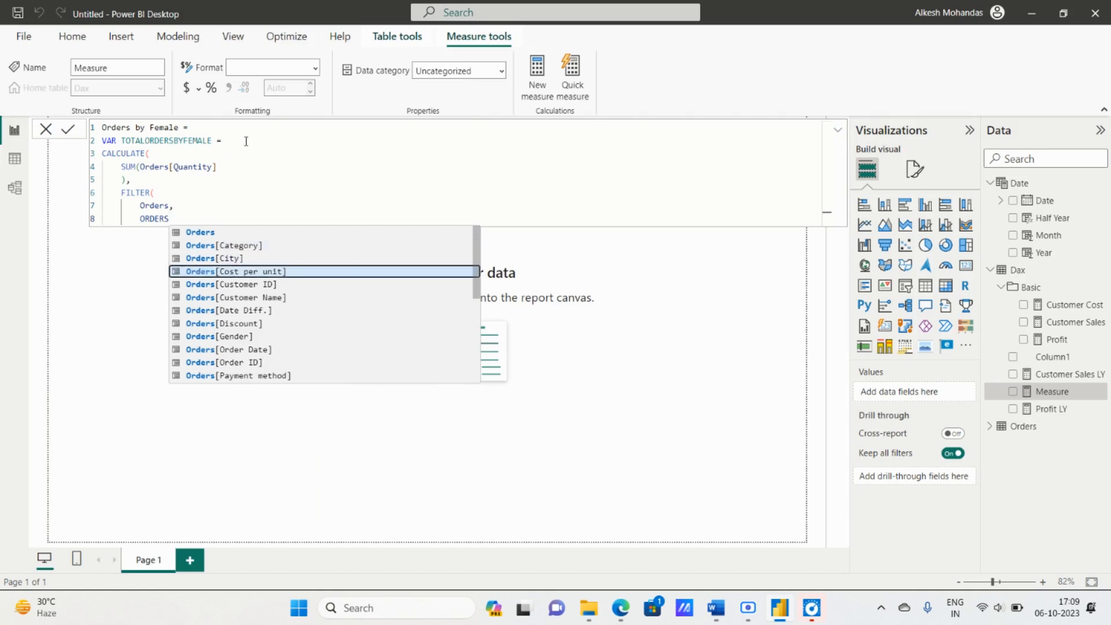
key(Tab)
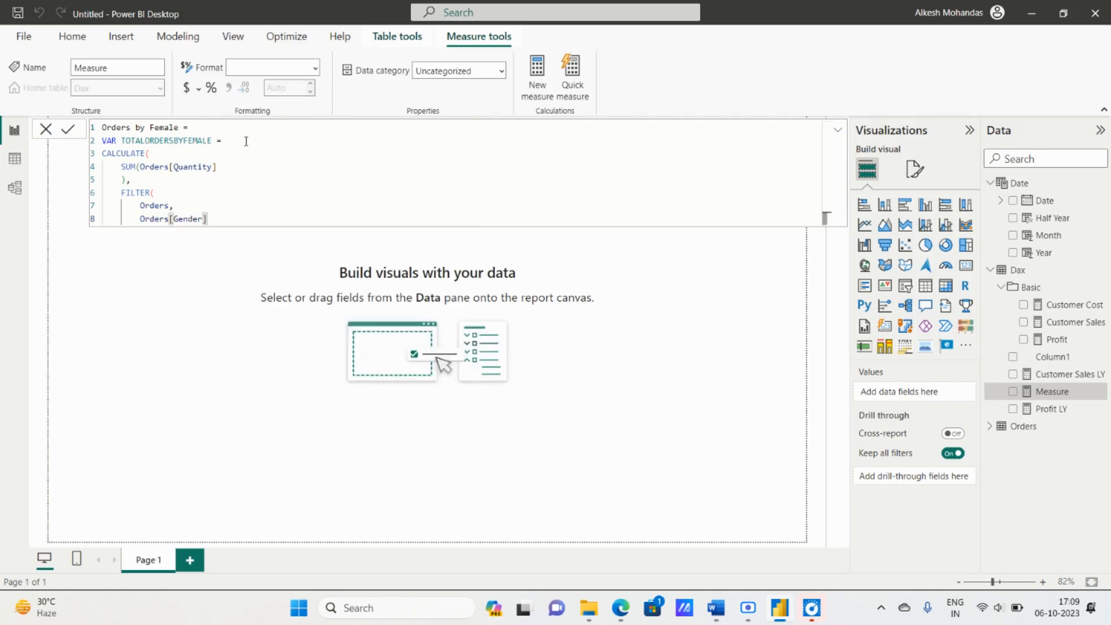
key(alt+Tab)
key(alt+Tab)
text(= "Female")
Close FILTER and CALCULATE with a closing parenthesis each on its own line, checking against the Word document.
key(alt+Tab)
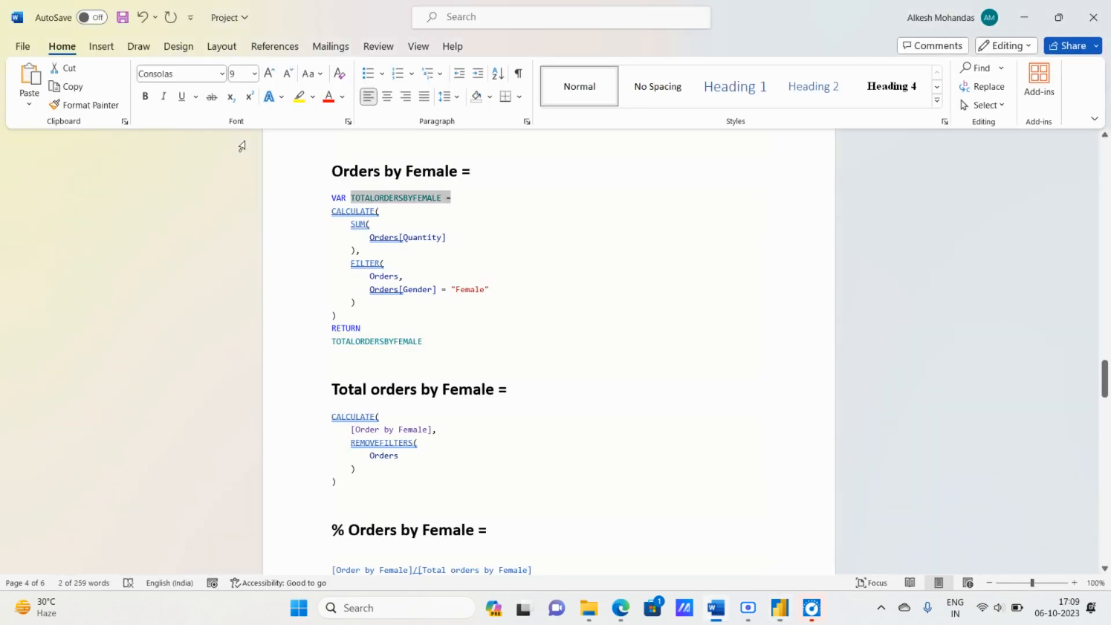
key(alt+Tab)
key(shift+Return)
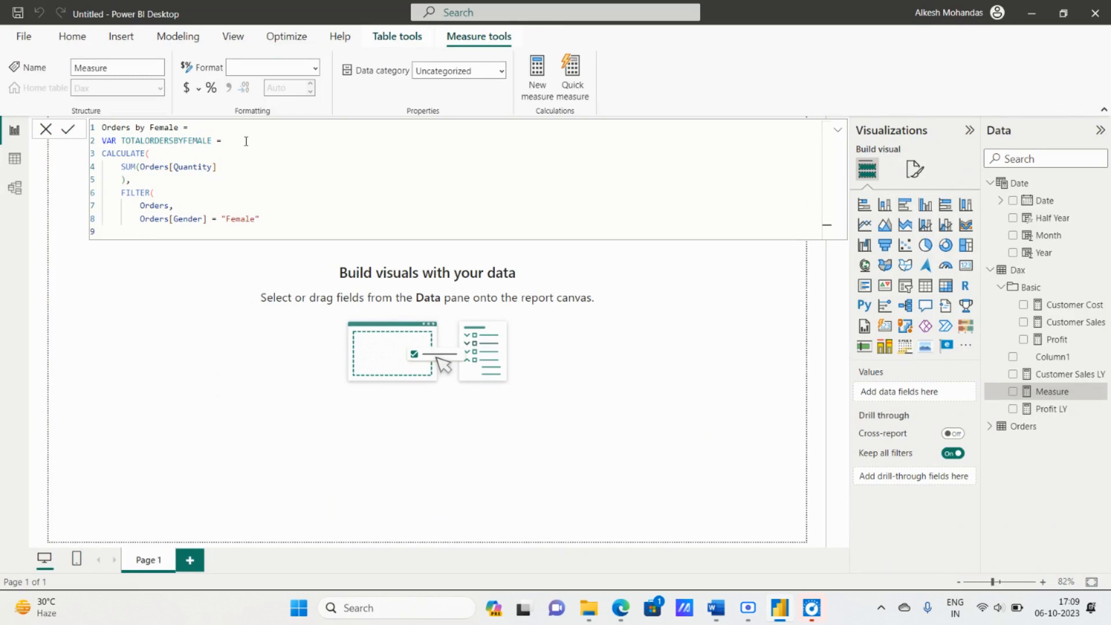
text())
key(shift+Return)
key(alt+Tab)
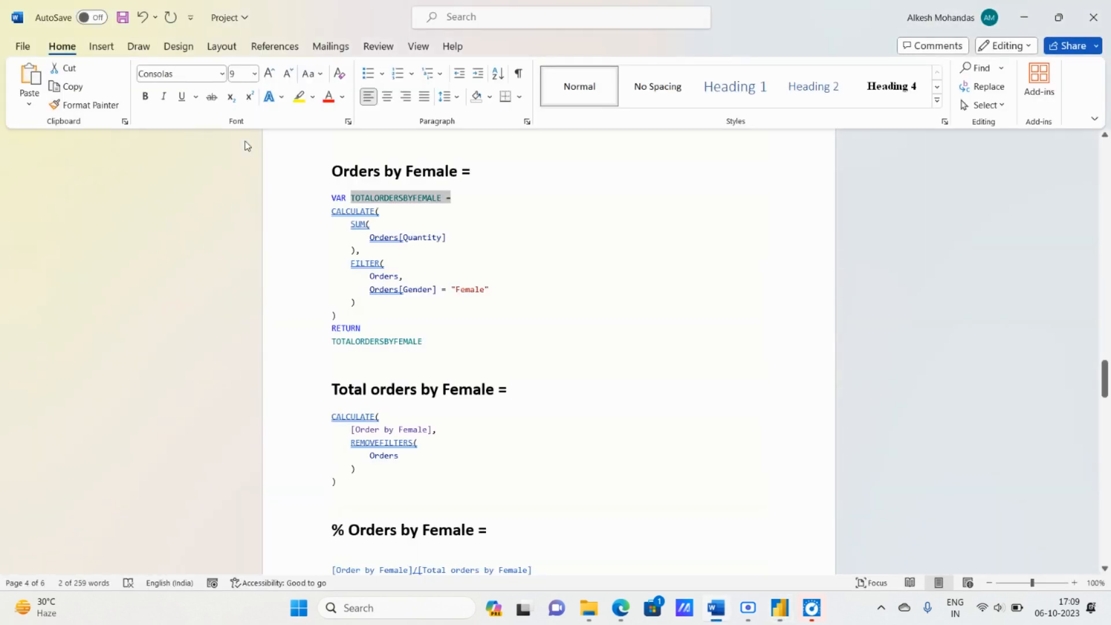
key(alt+Tab)
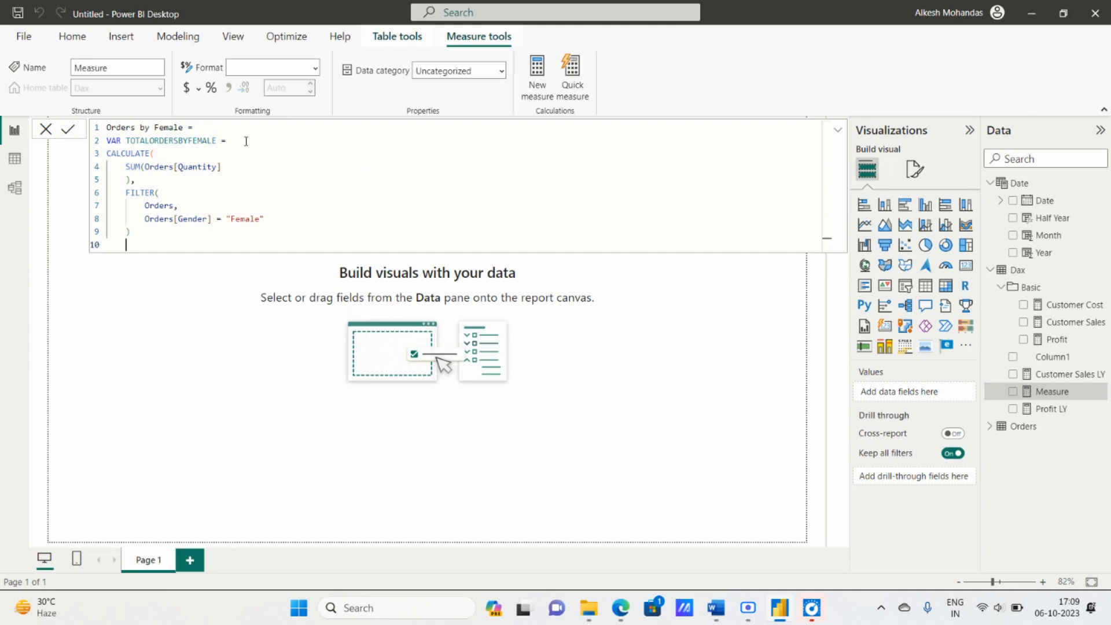
text())
Add a RETURN line below the closed CALCULATE expression and open a new line after it.
key(alt+Tab)
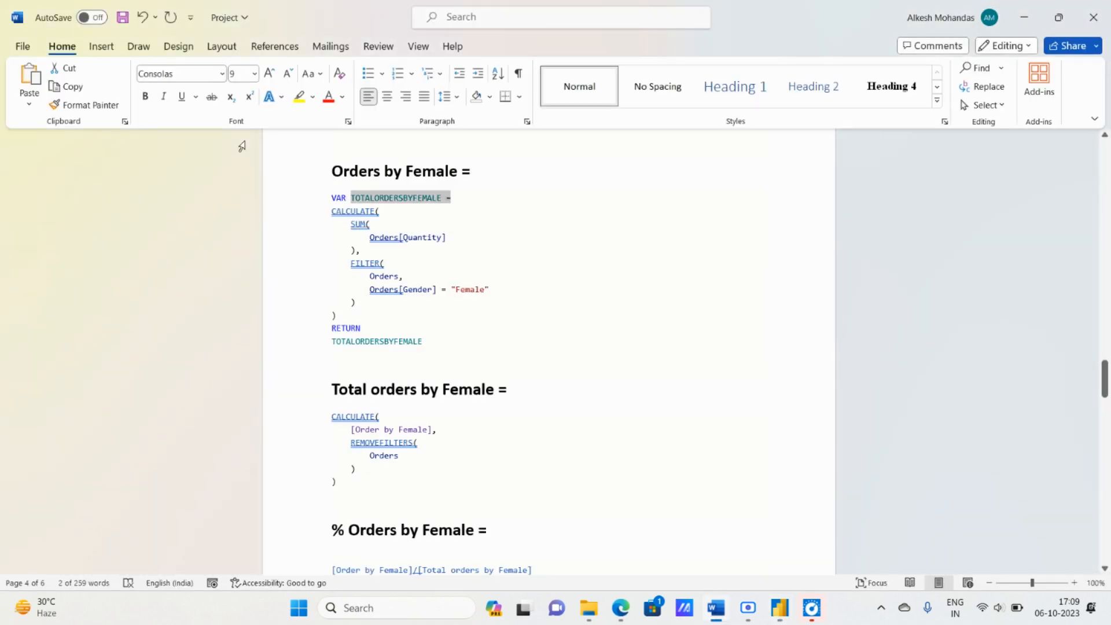
key(alt+Tab)
text(r)
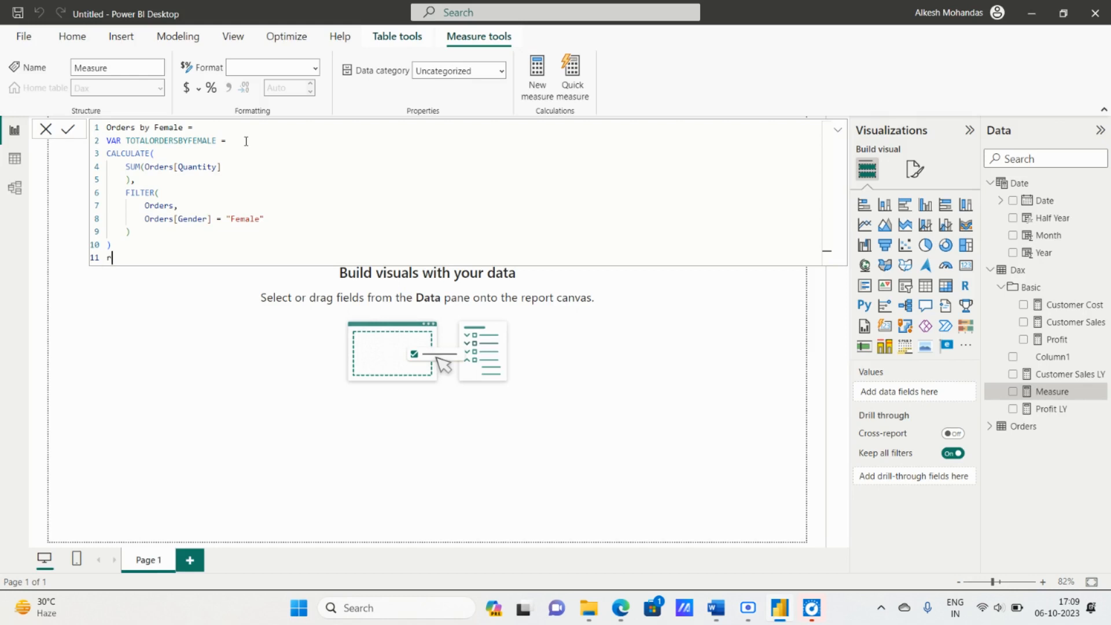
key(BackSpace)
text(RETURN)
key(Return)
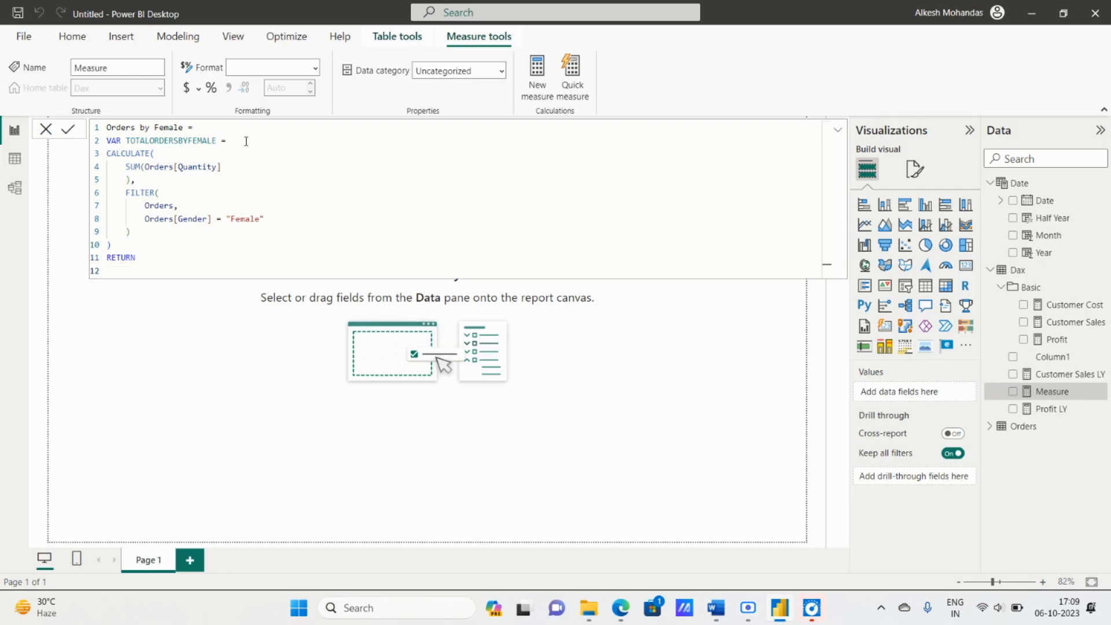
Return the TOTALORDERSBYFEMALE variable on the last line and commit the Orders by Female measure.
key(alt+Tab)
key(alt+Tab)
text(TOT)
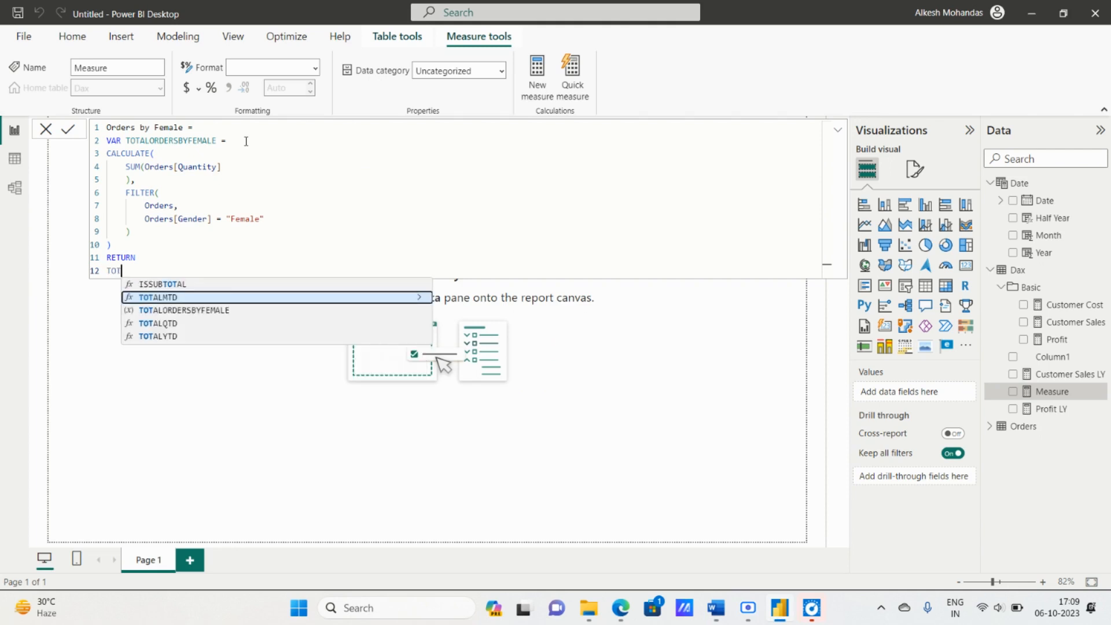
key(Down)
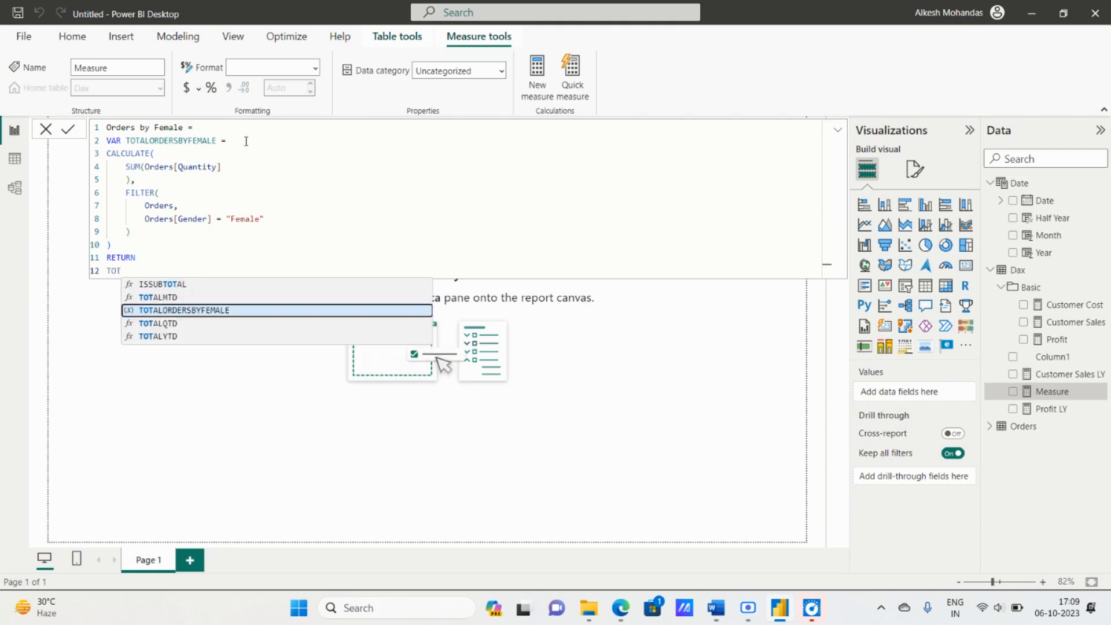
key(Tab)
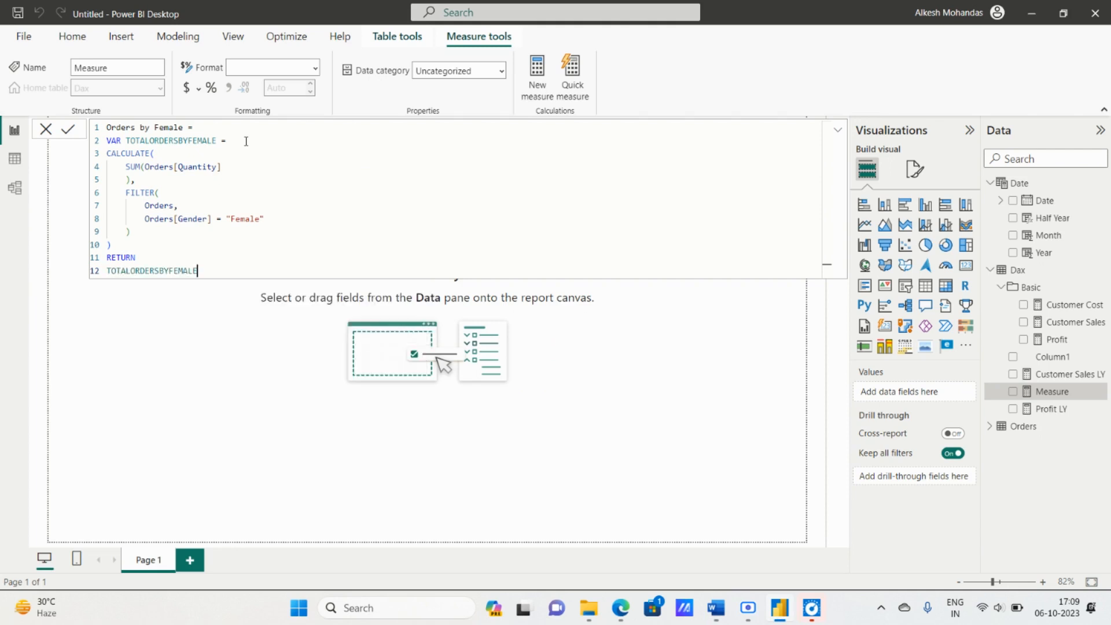
click(69, 132)
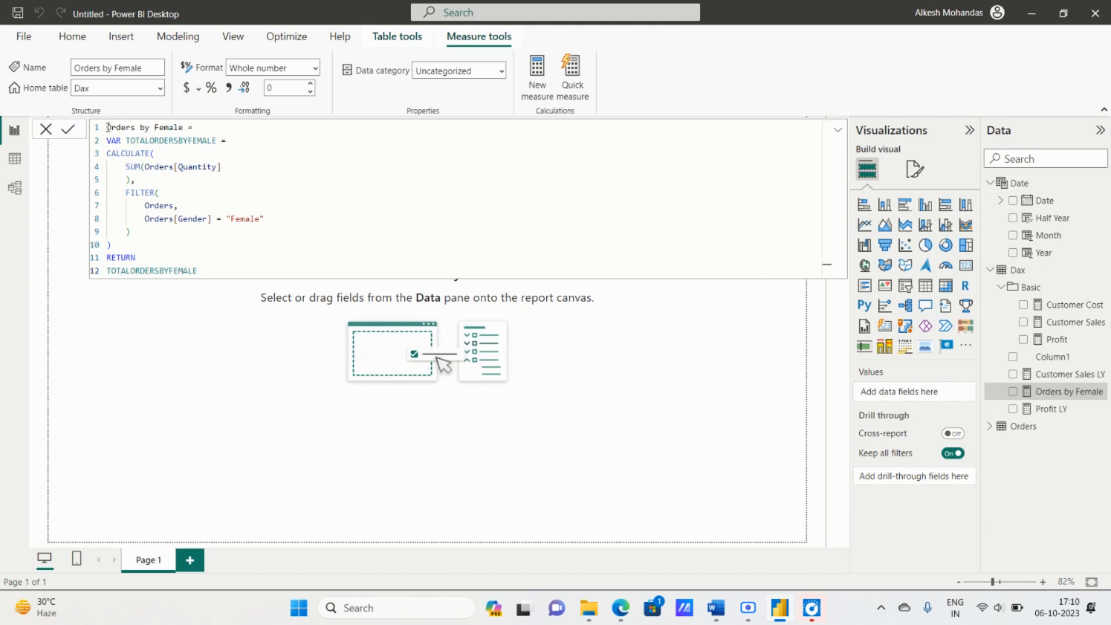
Copy the full Orders by Female formula and paste it into a new measure in place of the default text.
drag(107, 127, 205, 268)
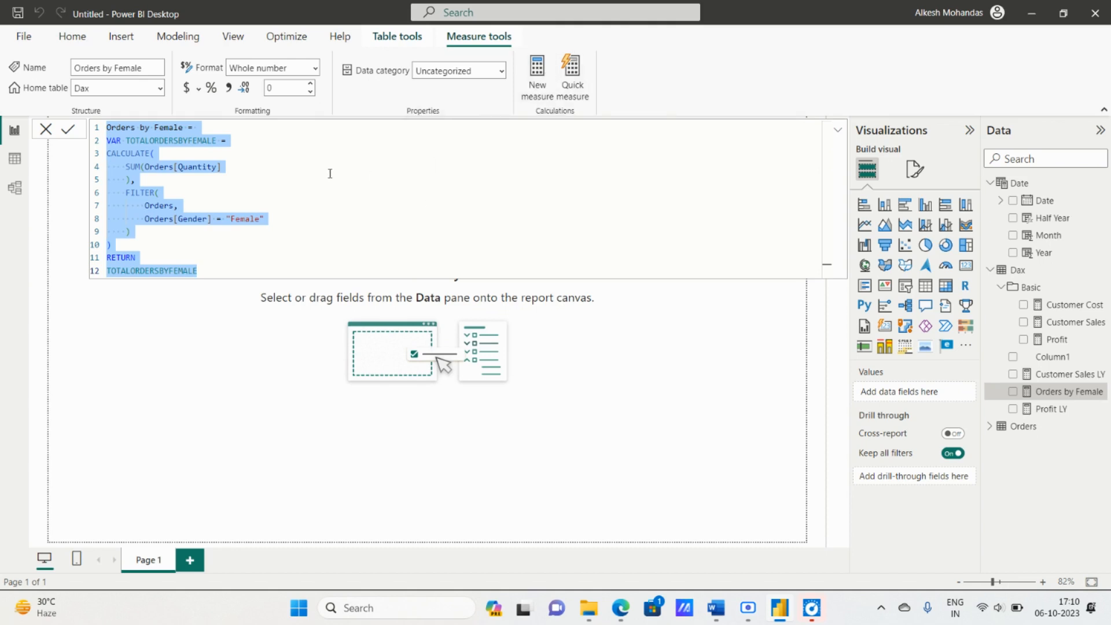
click(546, 74)
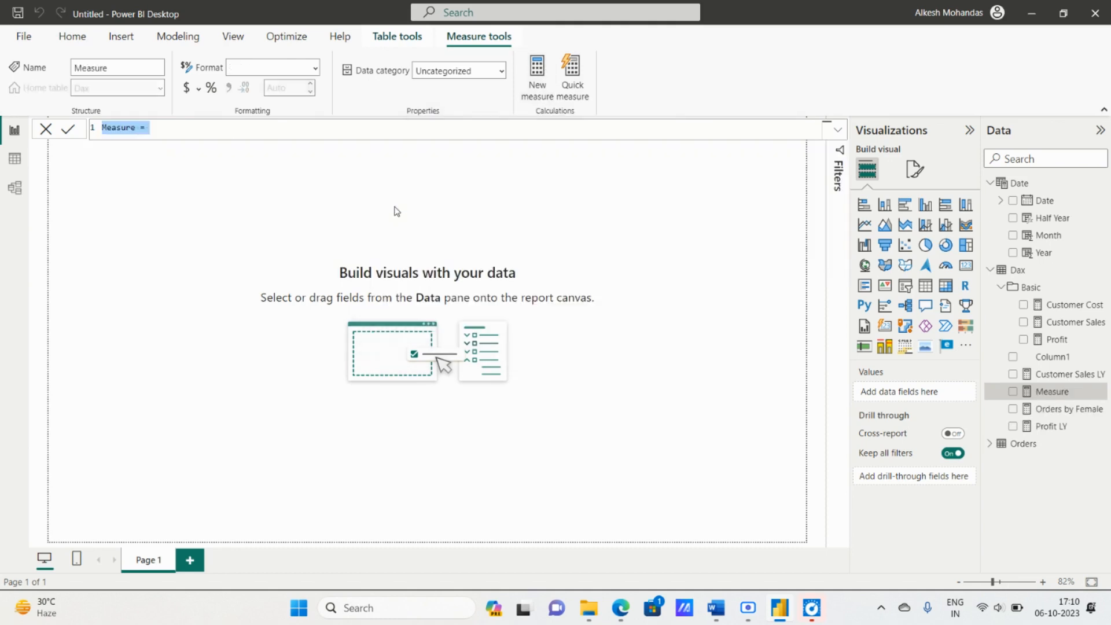
text(Orders by Female = VAR TOTALORDERSBYFEMALE = CALCULATE(     SUM(Orders[Quantity]     ),     FILTER(         Orders,         Orders[Gender] = "Female"     ) ) RETURN TOTALORDERSBYFEMALE)
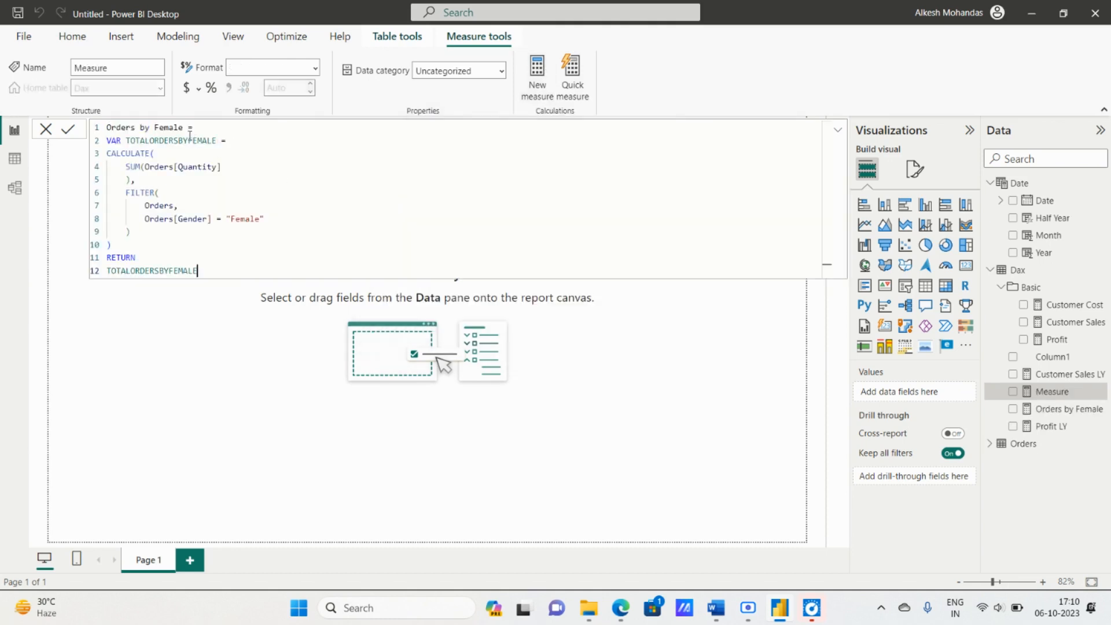
Rename the pasted measure Orders by Male and its declared variable TOTALORDERSBYMALE.
double_click(171, 127)
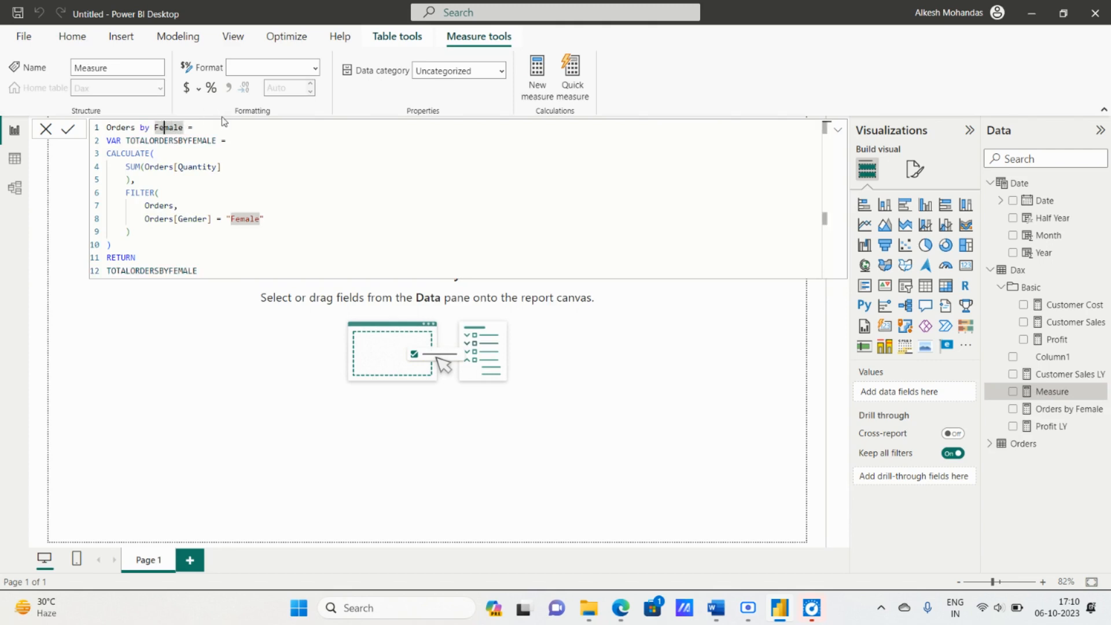
key(BackSpace)
key(BackSpace)
key(Right)
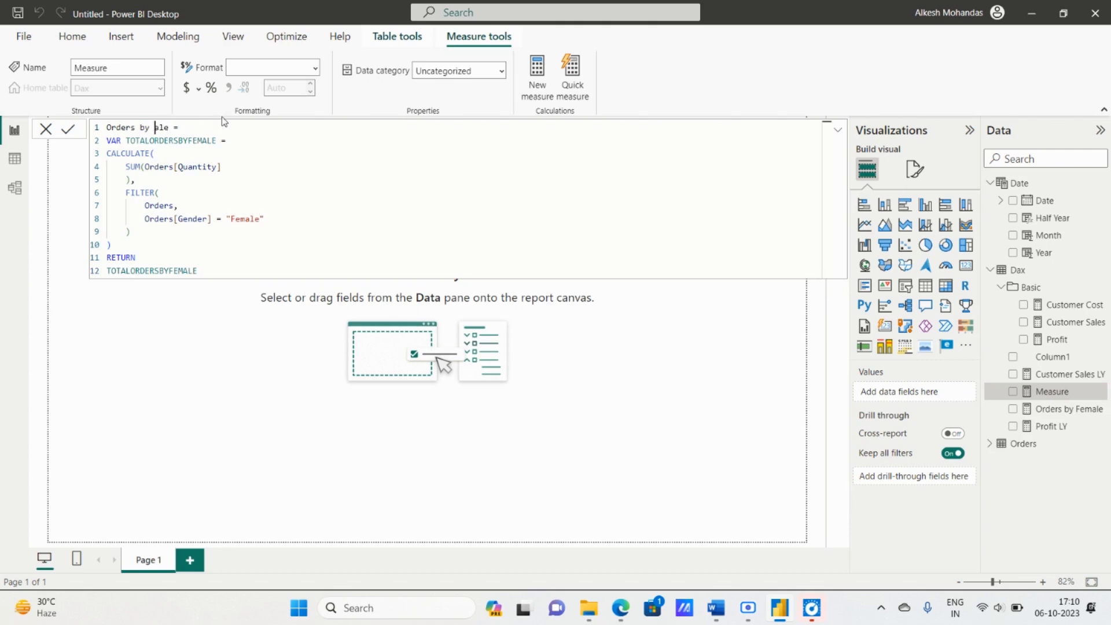
key(BackSpace)
text(M)
click(197, 140)
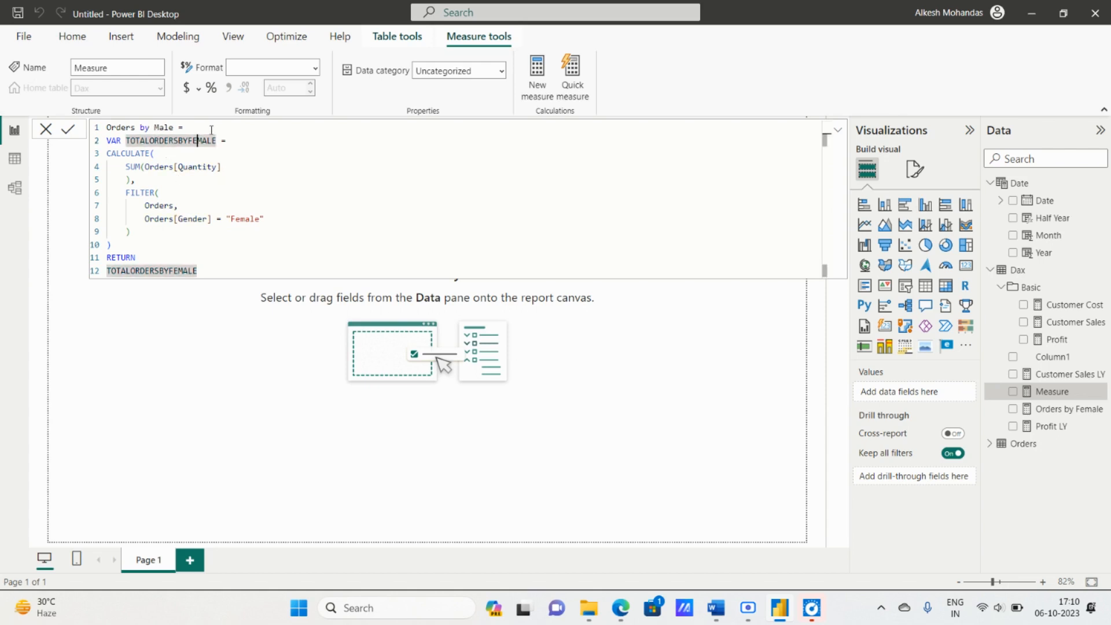
key(BackSpace)
key(BackSpace)
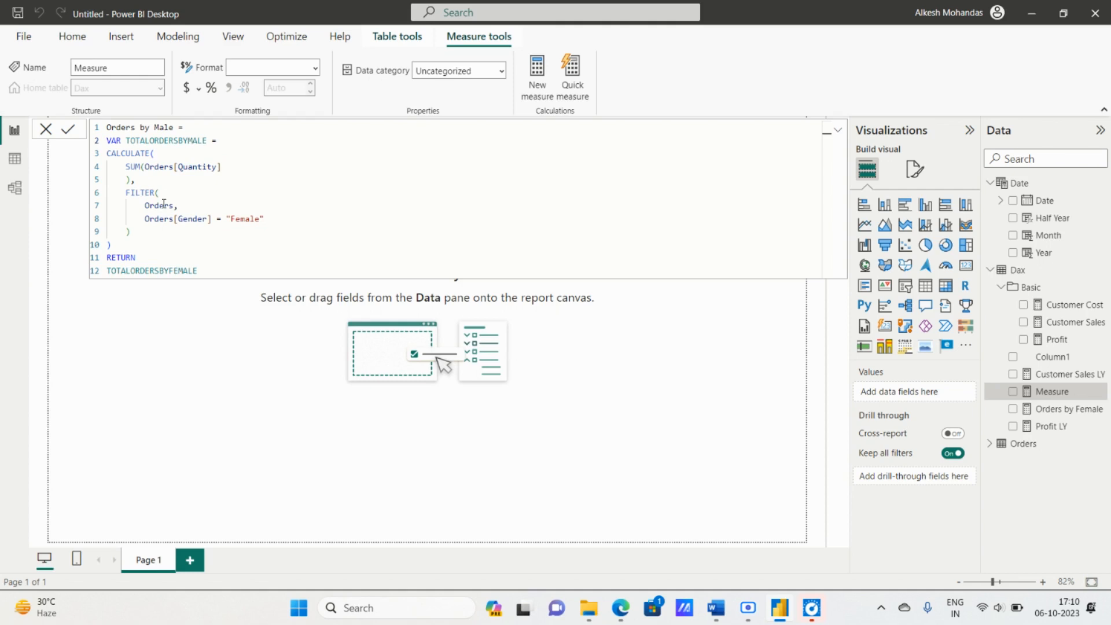
Change the Orders[Gender] filter value to "Male" in the new measure.
double_click(239, 220)
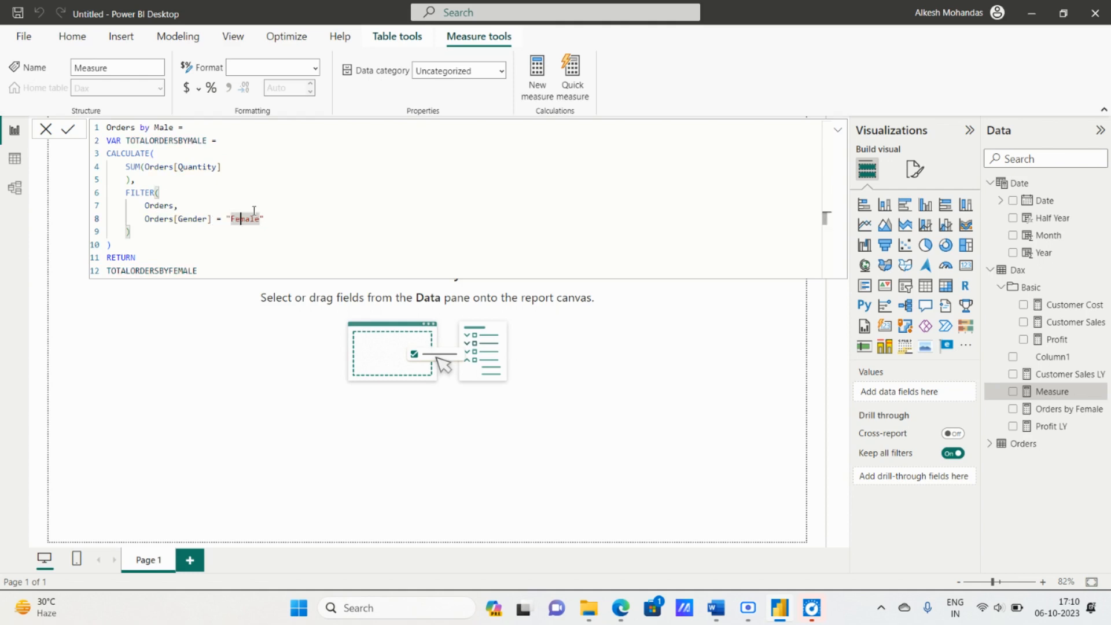
key(BackSpace)
key(BackSpace)
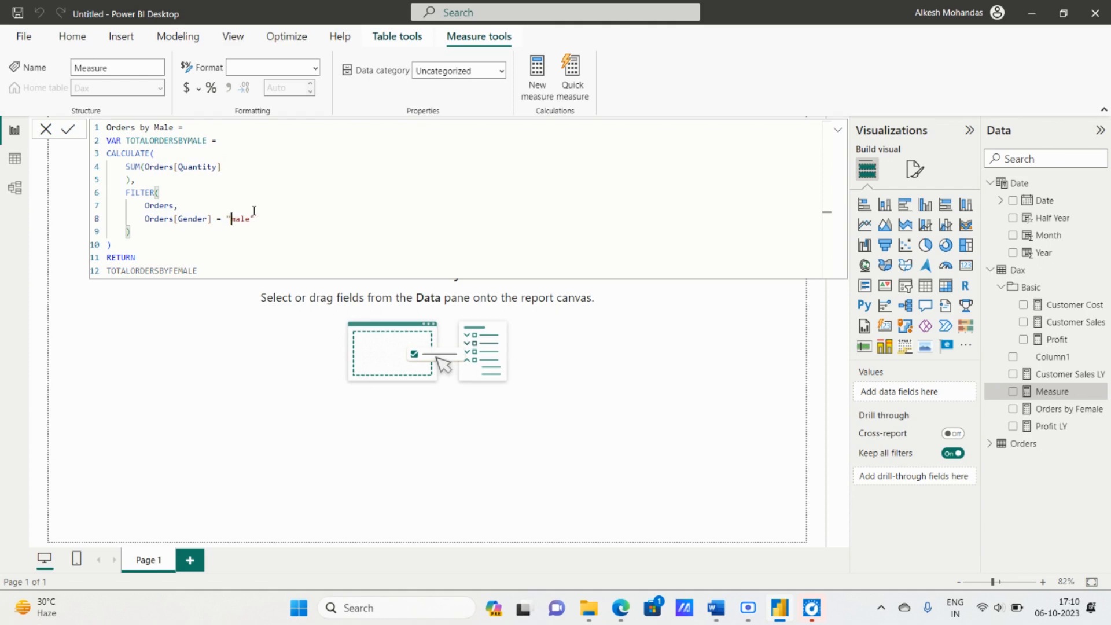
key(Delete)
text(m)
key(BackSpace)
text(M)
Try to change the variable after RETURN to TOTALORDERSBYMALE and commit the measure.
click(179, 270)
key(BackSpace)
key(BackSpace)
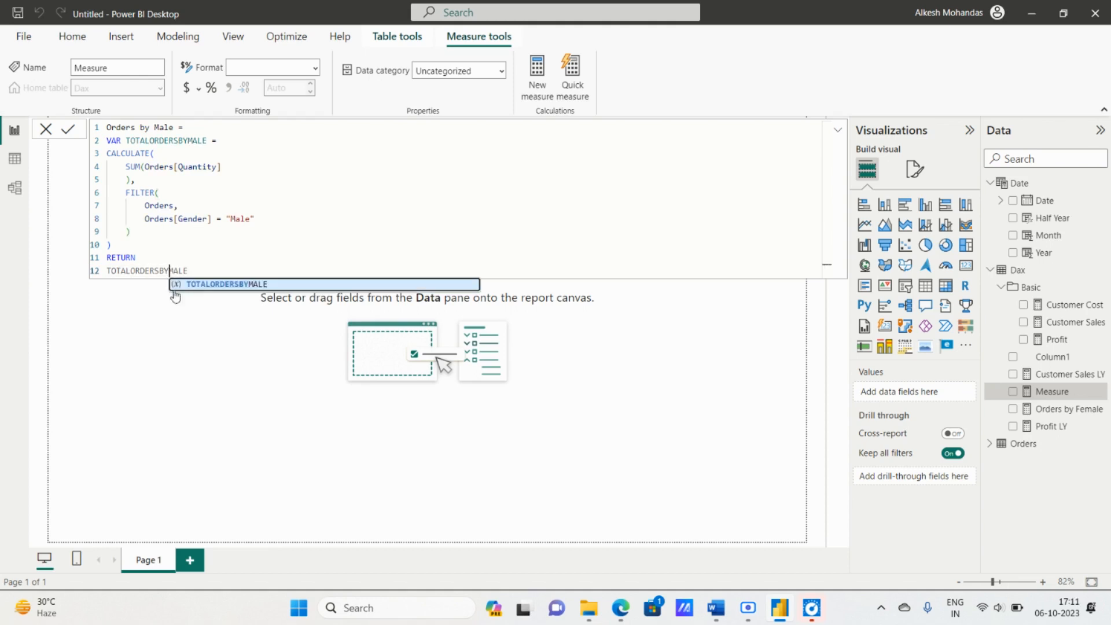
click(227, 284)
double_click(238, 271)
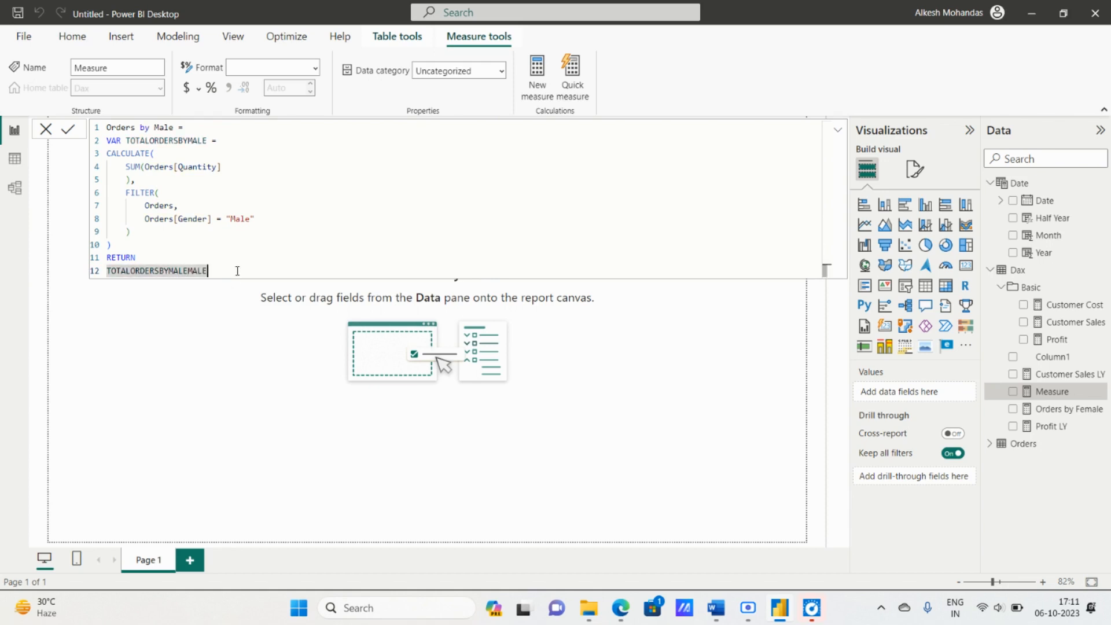
click(71, 132)
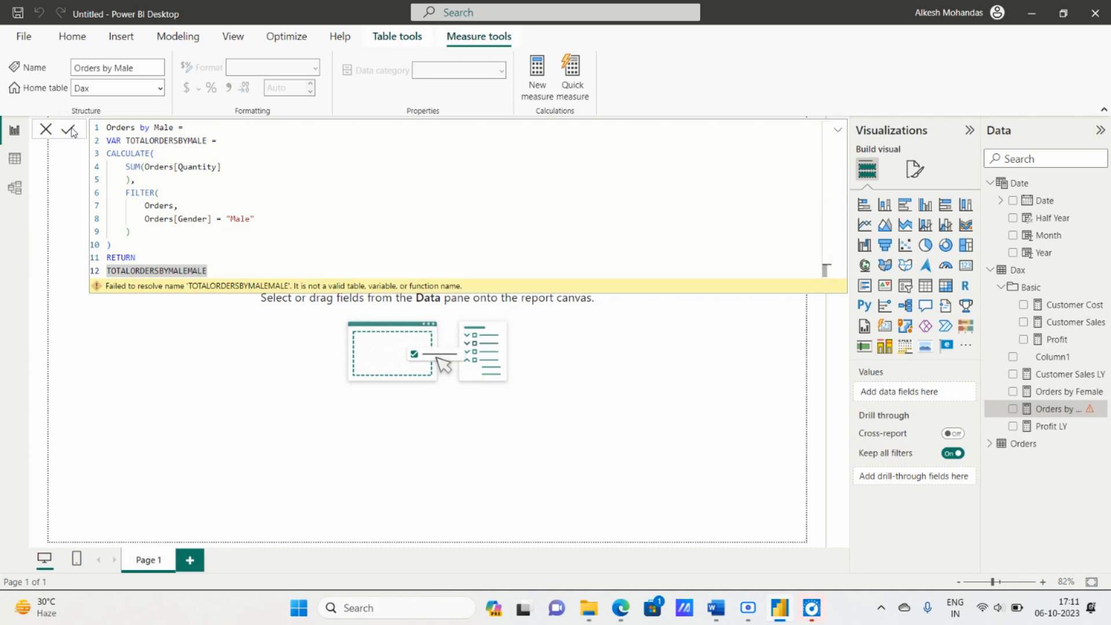
Delete the duplicate MALE from the returned variable's name so it reads TOTALORDERSBYMALE, and commit the Orders by Male measure.
click(190, 270)
key(Delete)
key(Delete)
key(Delete)
key(Delete)
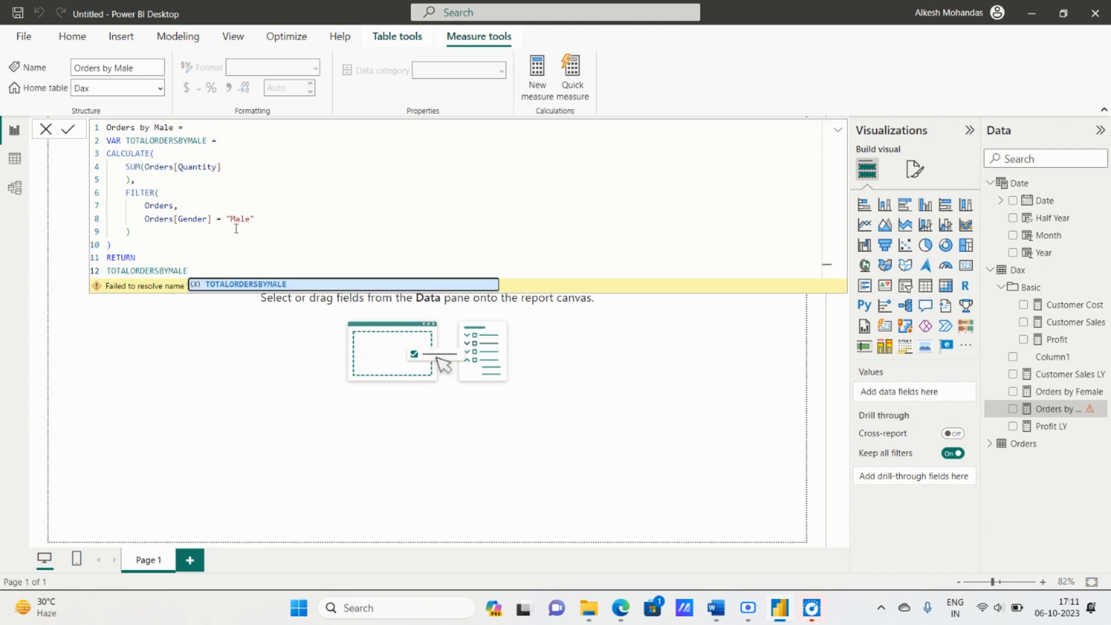
click(66, 129)
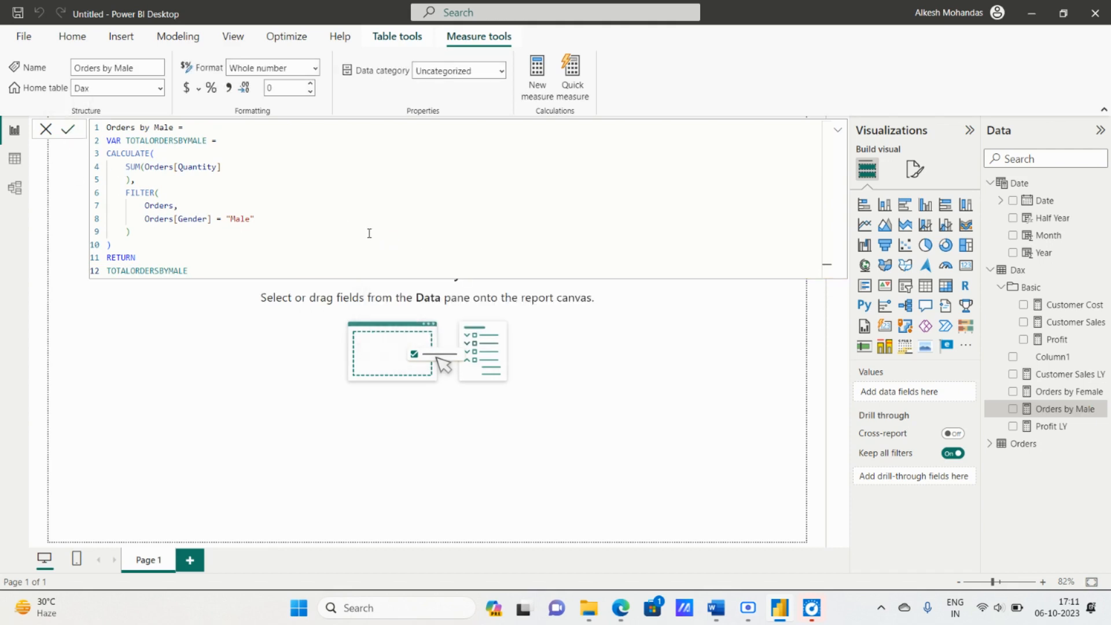
Switch to the Word document and review the Total orders by Female and % Orders by Female definitions.
key(alt+Tab)
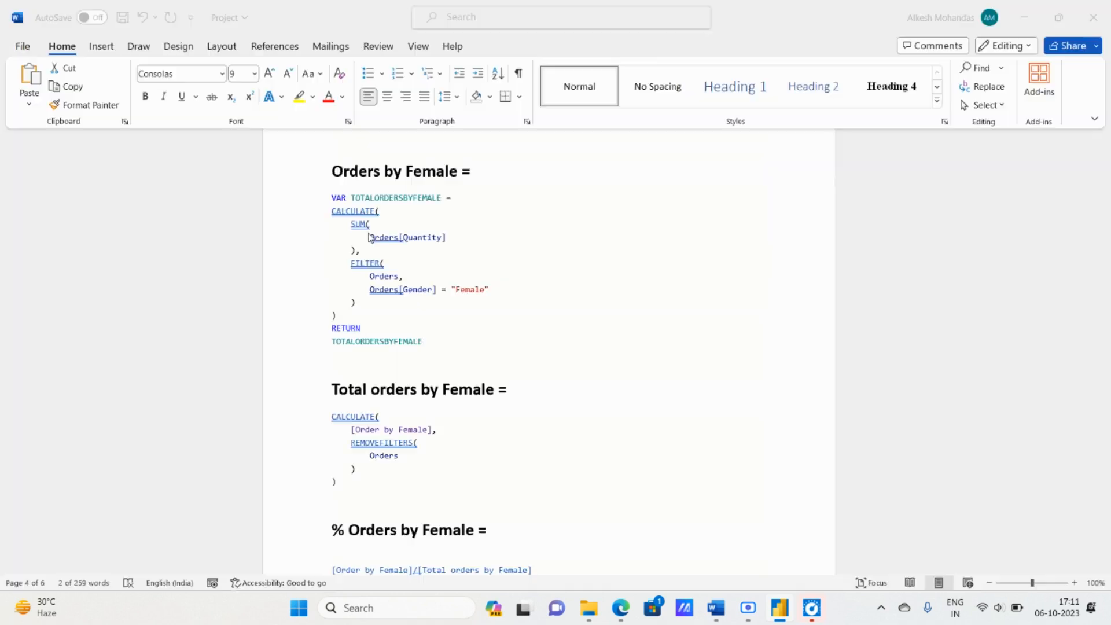
scroll(475, 315, down, 3)
scroll(474, 315, up, 1)
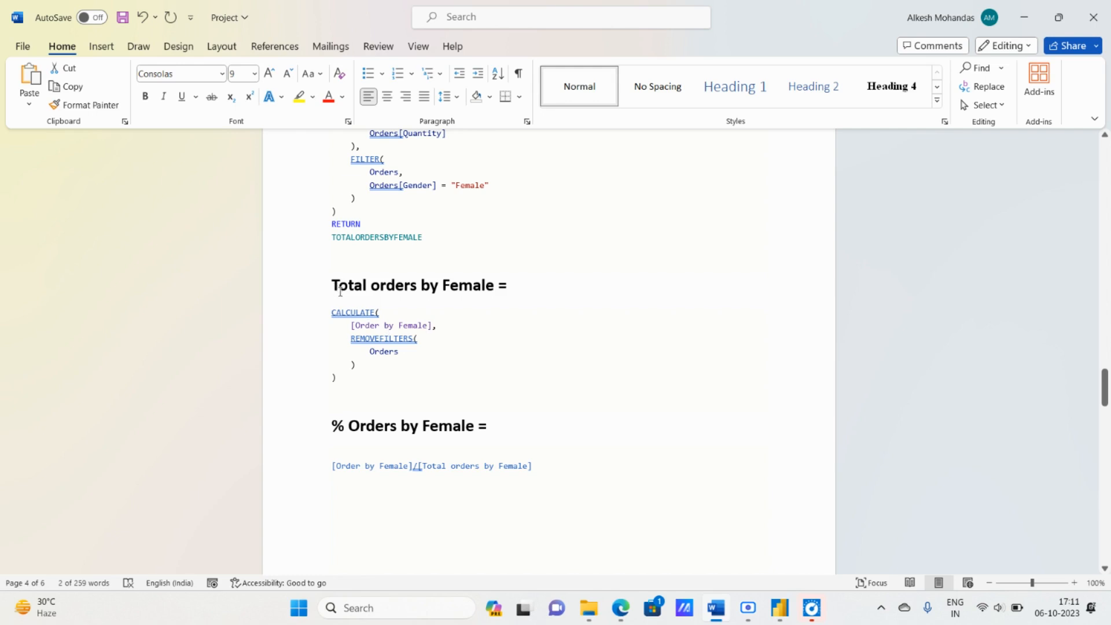
key(alt+Tab)
key(alt+Tab)
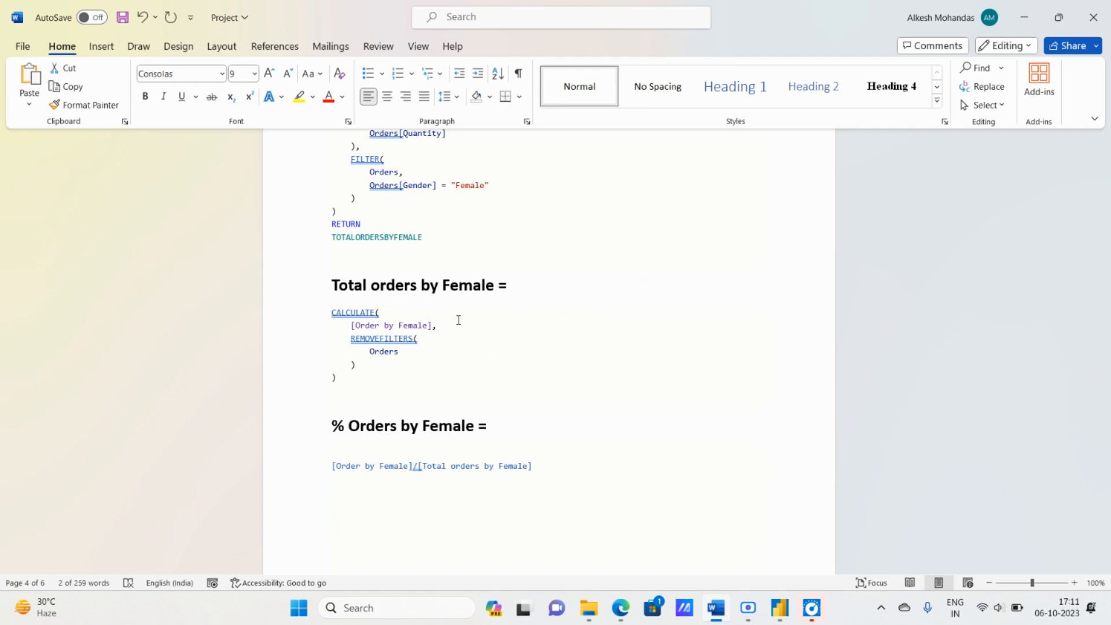
scroll(459, 320, up, 1)
scroll(457, 318, down, 2)
key(alt+Tab)
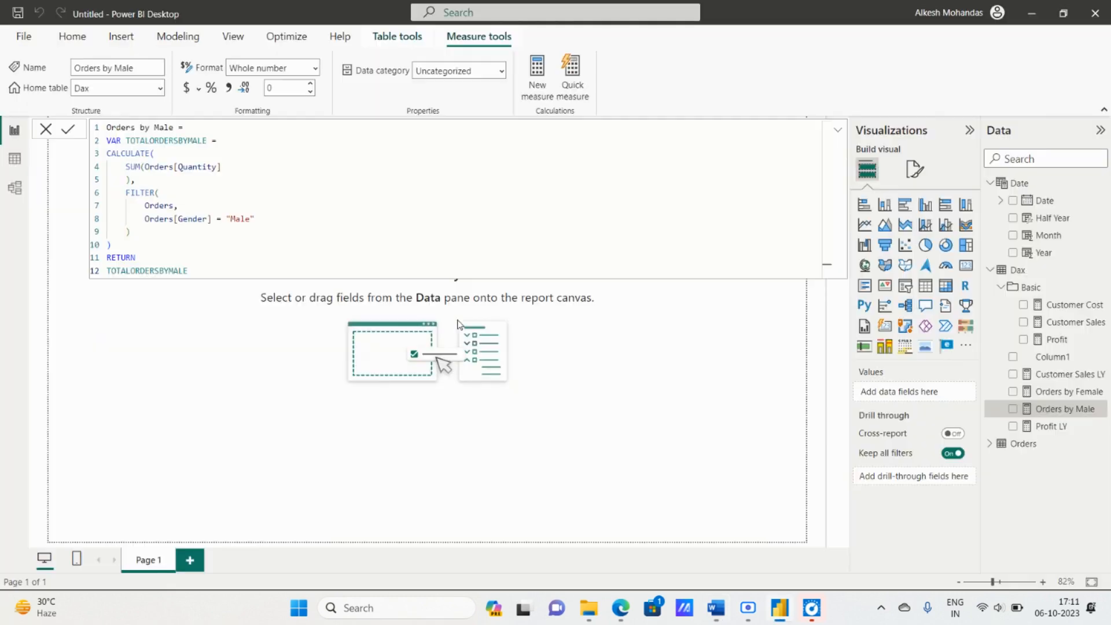
key(alt+Tab)
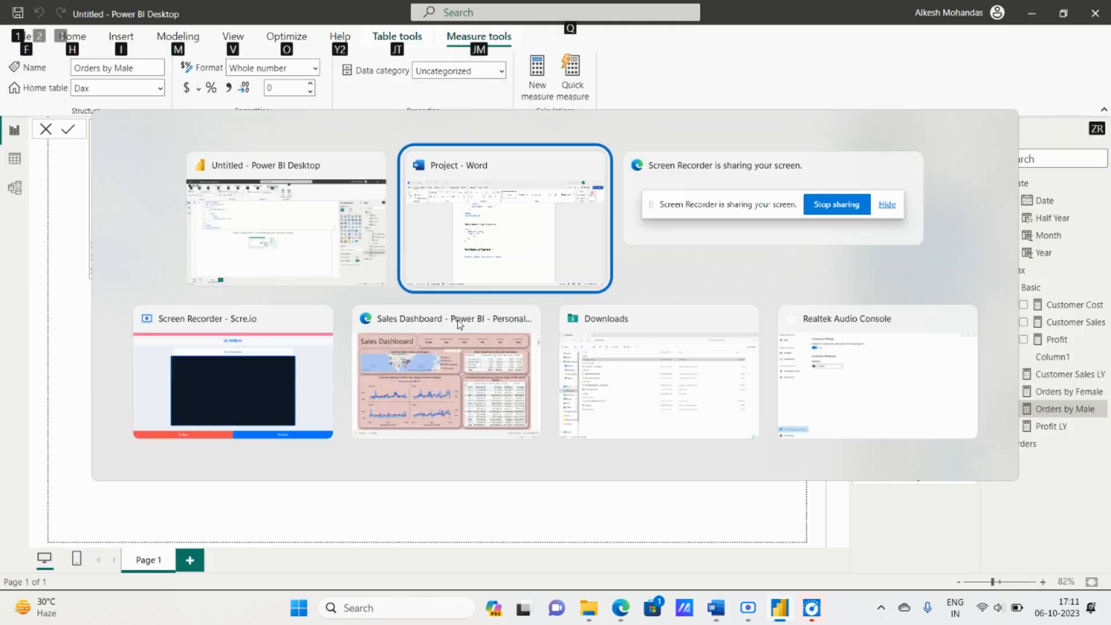
key(alt+Tab)
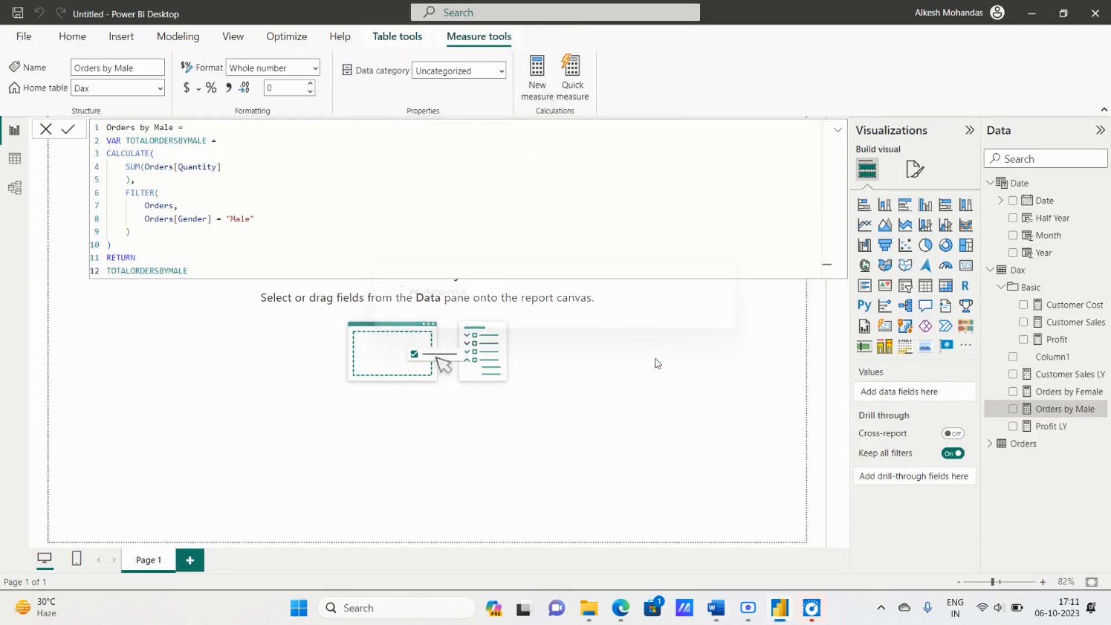
key(alt+Tab)
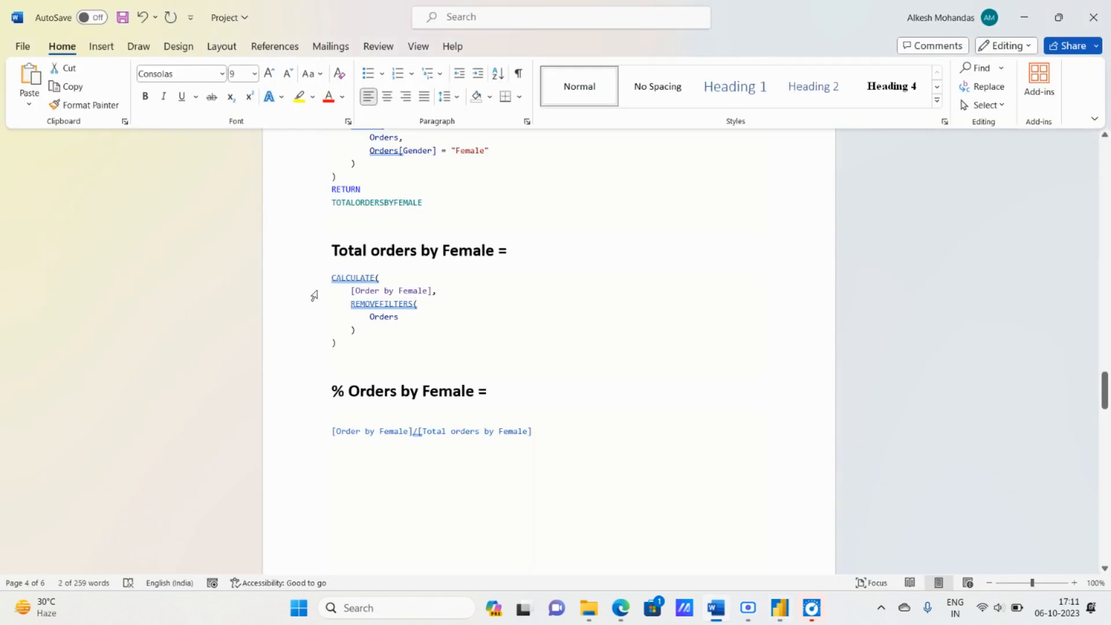
Copy the heading "Total orders by Female =" from Word and use it to begin a new measure in Power BI.
drag(336, 244, 505, 253)
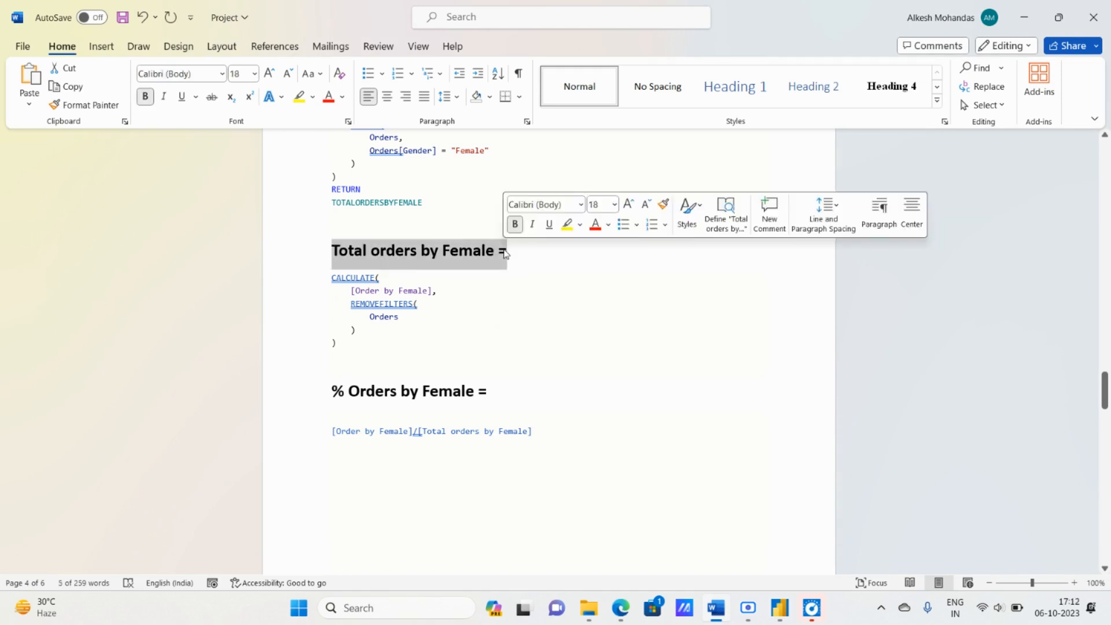
key(ctrl+c)
key(alt+Tab)
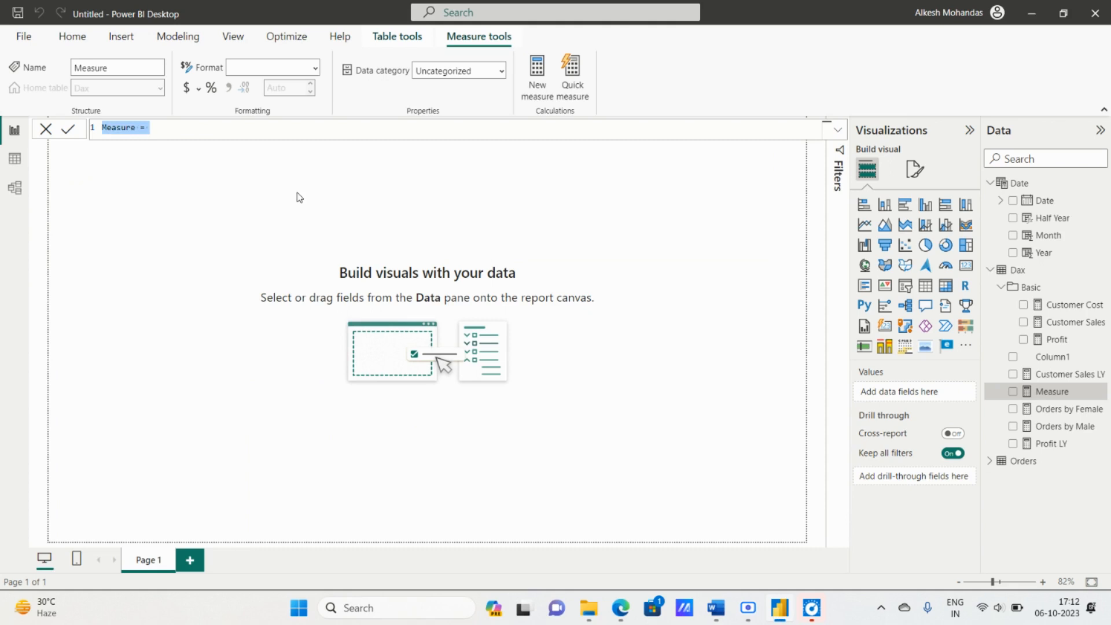
key(ctrl+v)
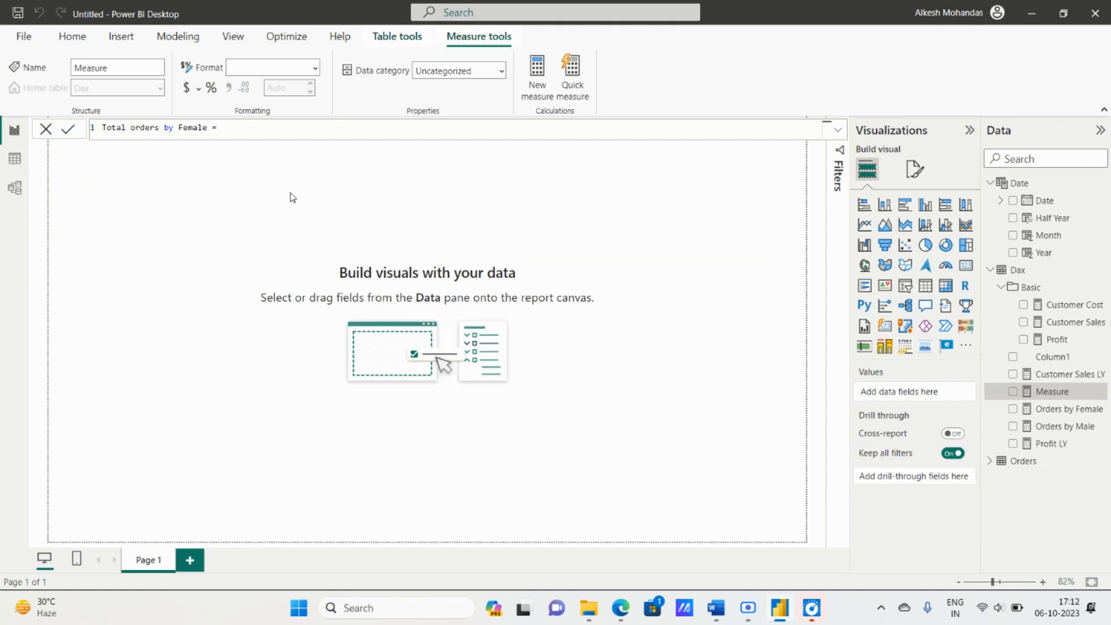
key(shift+Return)
Start a CALCULATE function on the second line of the Total orders by Female measure, following the Word document.
key(alt+Tab)
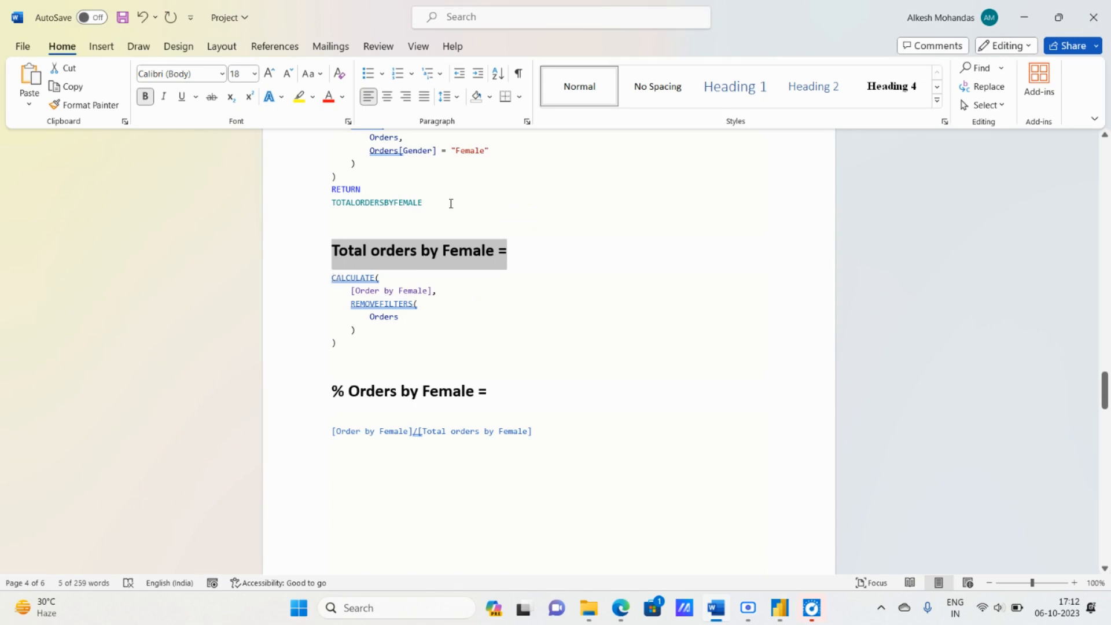
key(alt+Tab)
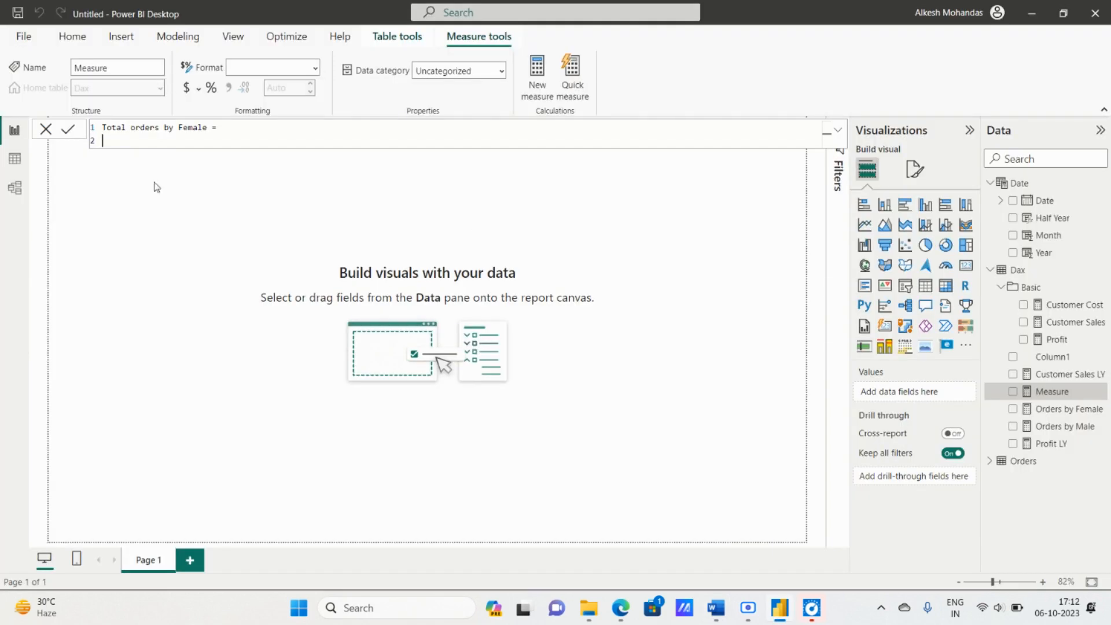
text(CAL)
key(Tab)
key(alt+Tab)
key(alt+Tab)
key(shift+Return)
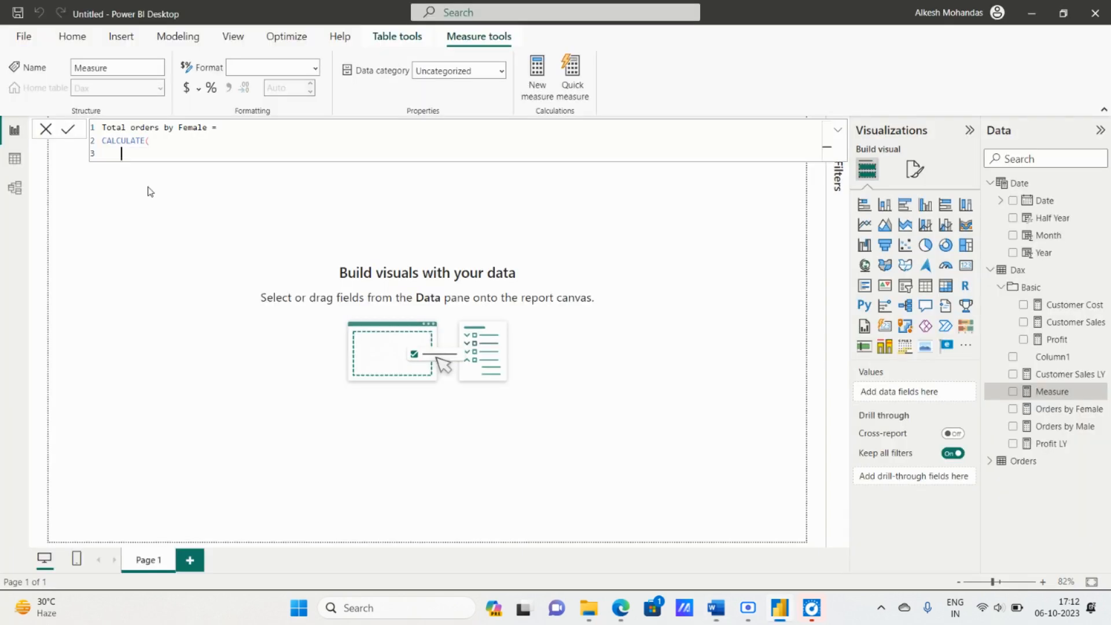
Enter the [Orders by Female] measure as CALCULATE's expression, followed by a comma and a new line.
text([OR)
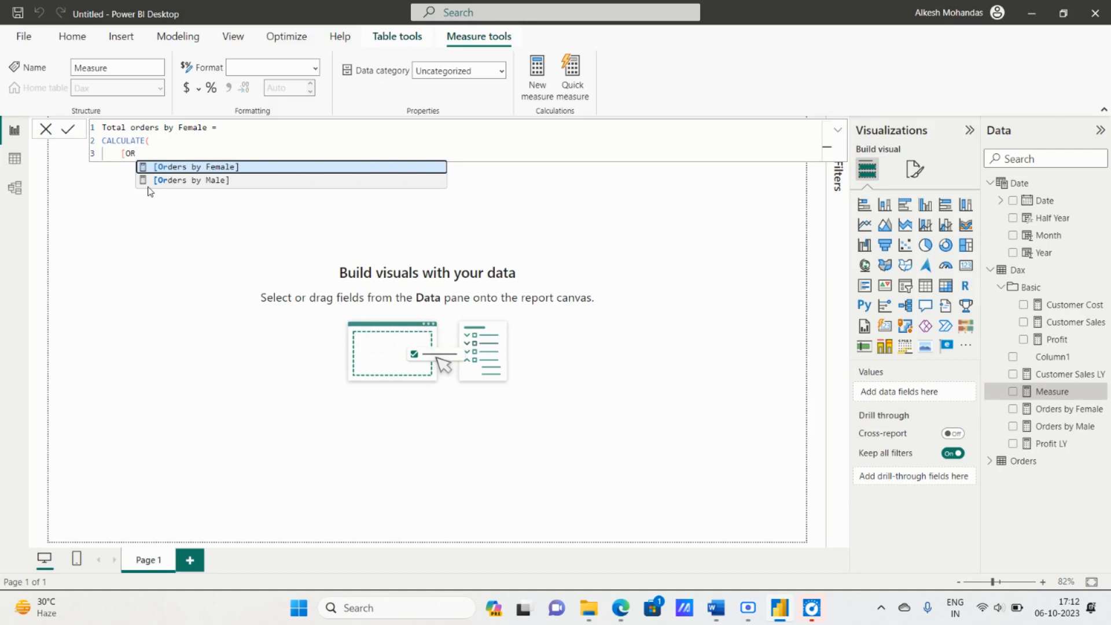
key(Tab)
key(alt+Tab)
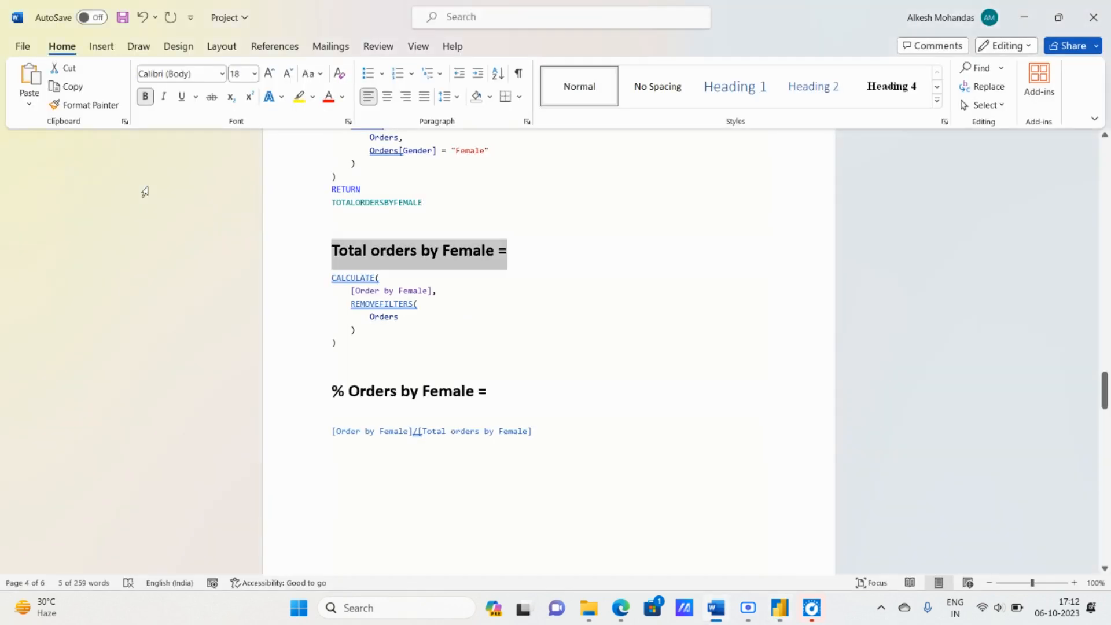
key(alt+Tab)
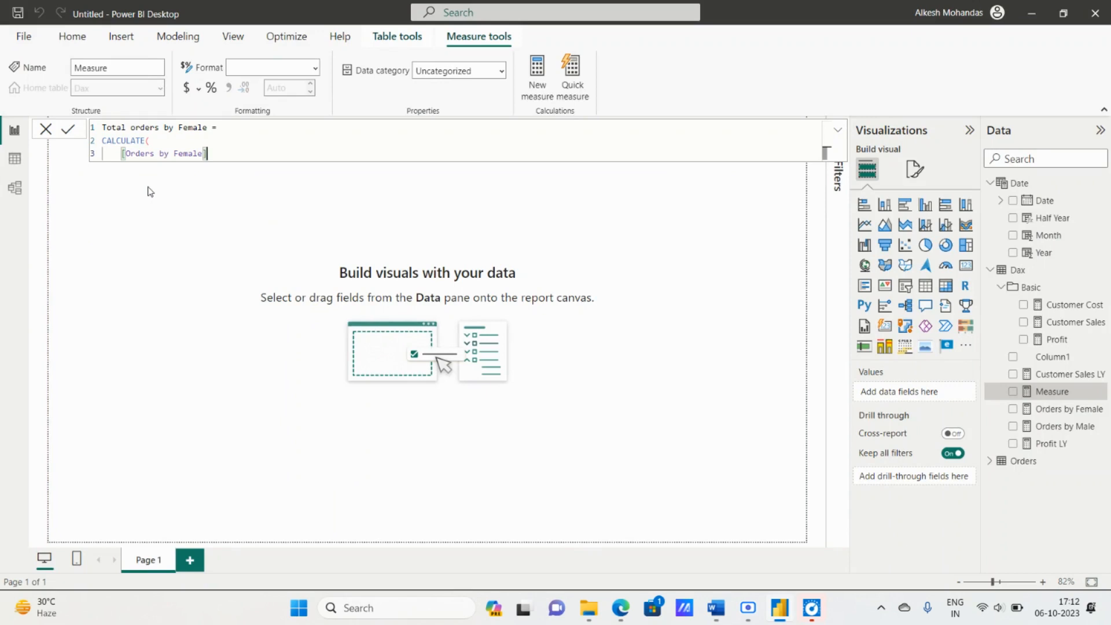
text(,)
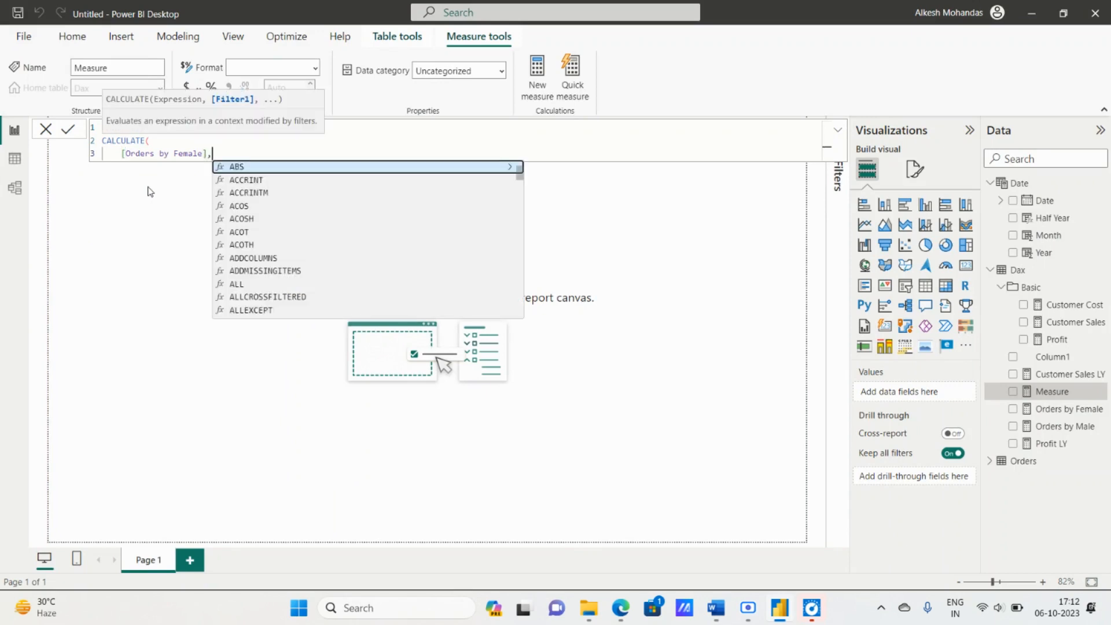
key(shift+Return)
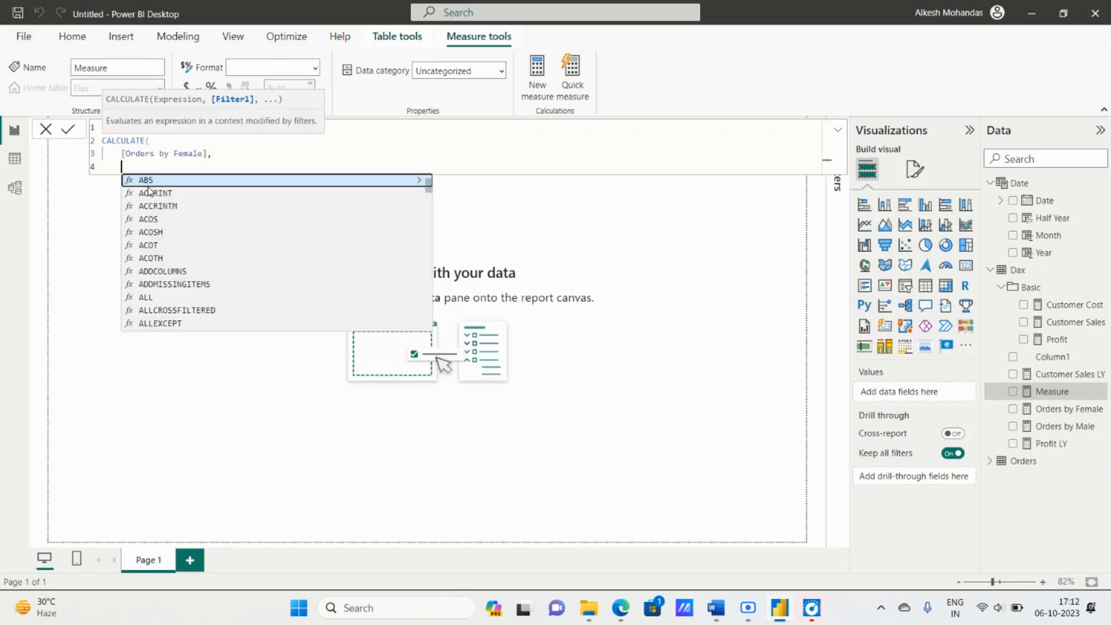
Add REMOVEFILTERS as the filter argument of CALCULATE, checking it against the Word document.
key(alt+Tab)
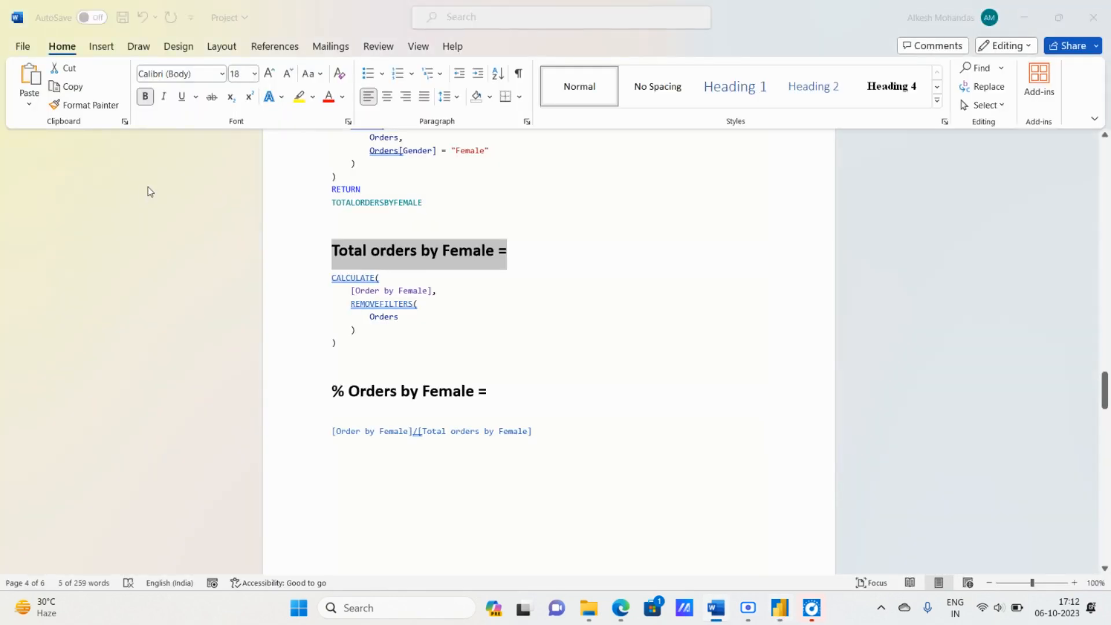
key(alt+Tab)
text(RE)
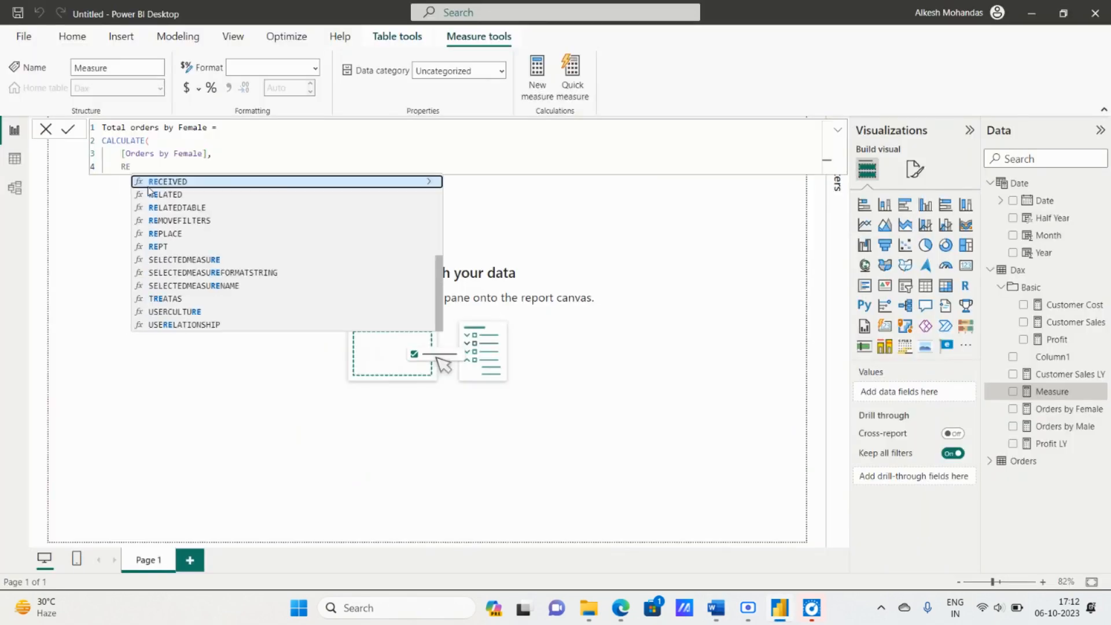
text(MO)
key(Tab)
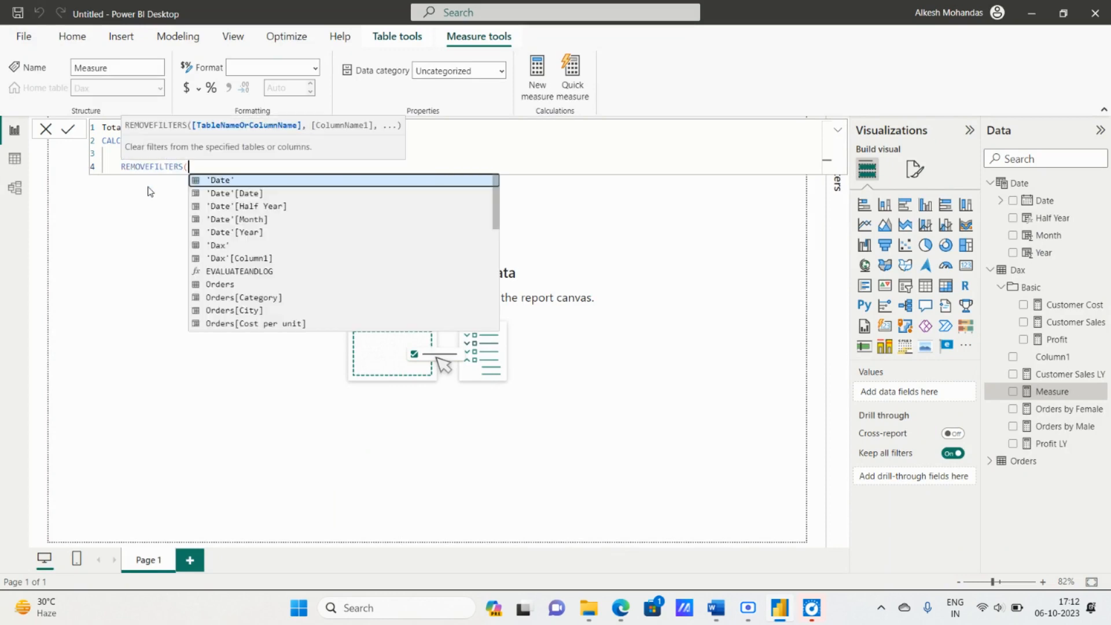
key(alt+Tab)
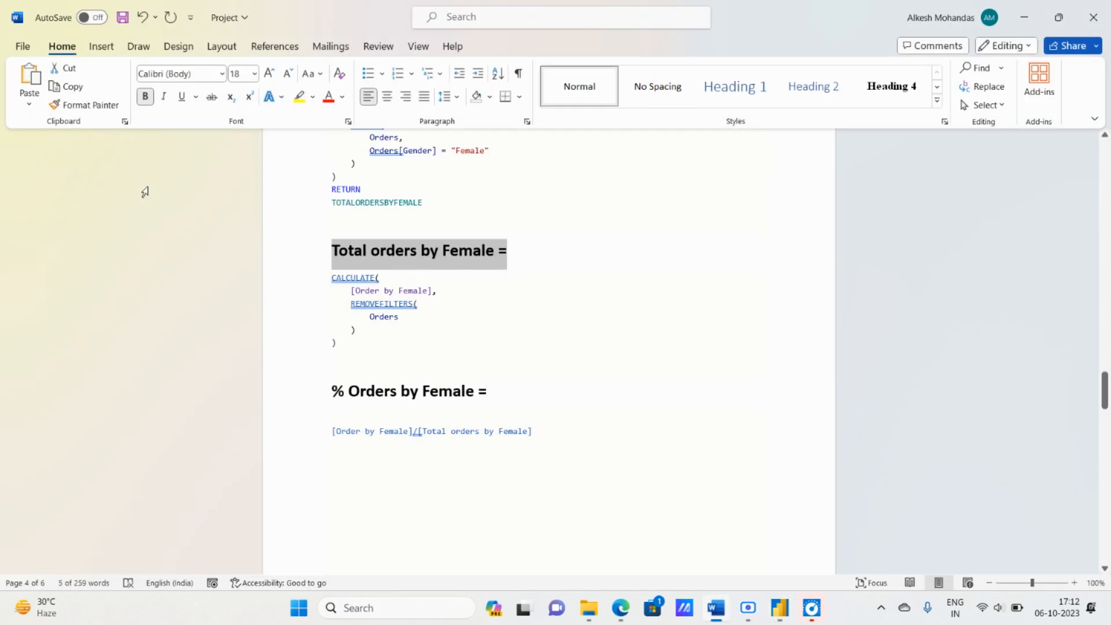
key(alt+Tab)
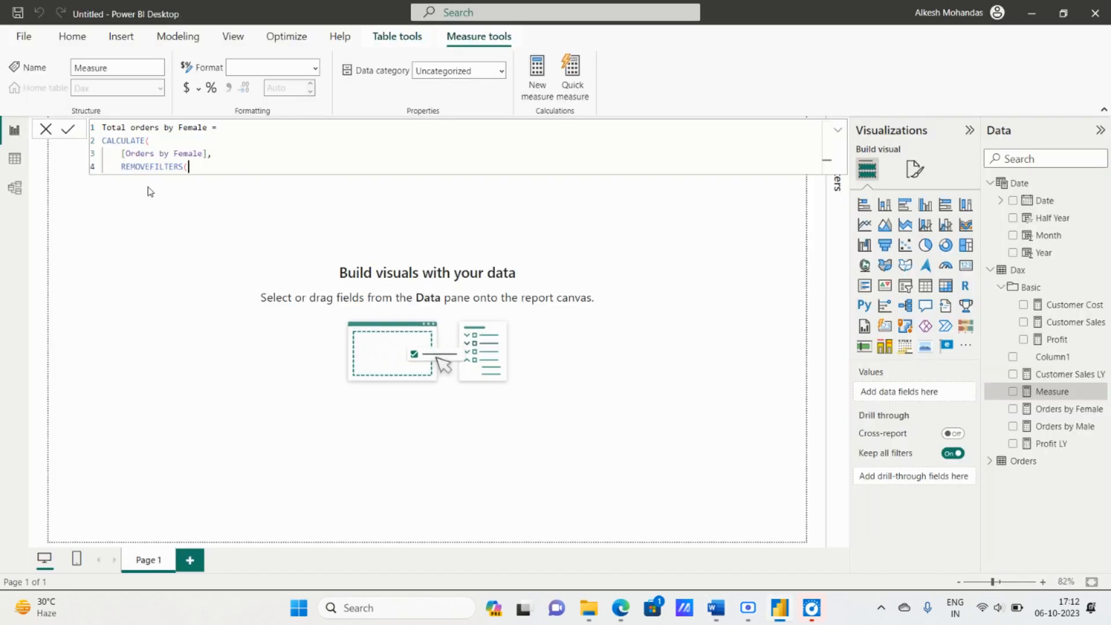
Enter the Orders table on its own line as the argument of REMOVEFILTERS.
key(shift+Return)
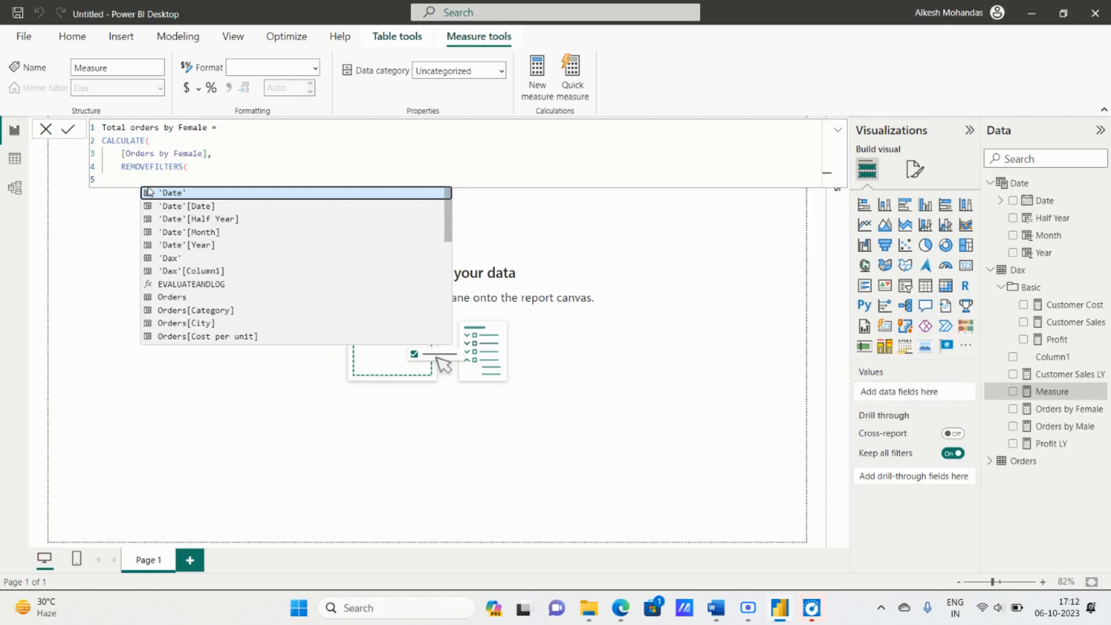
text(OR)
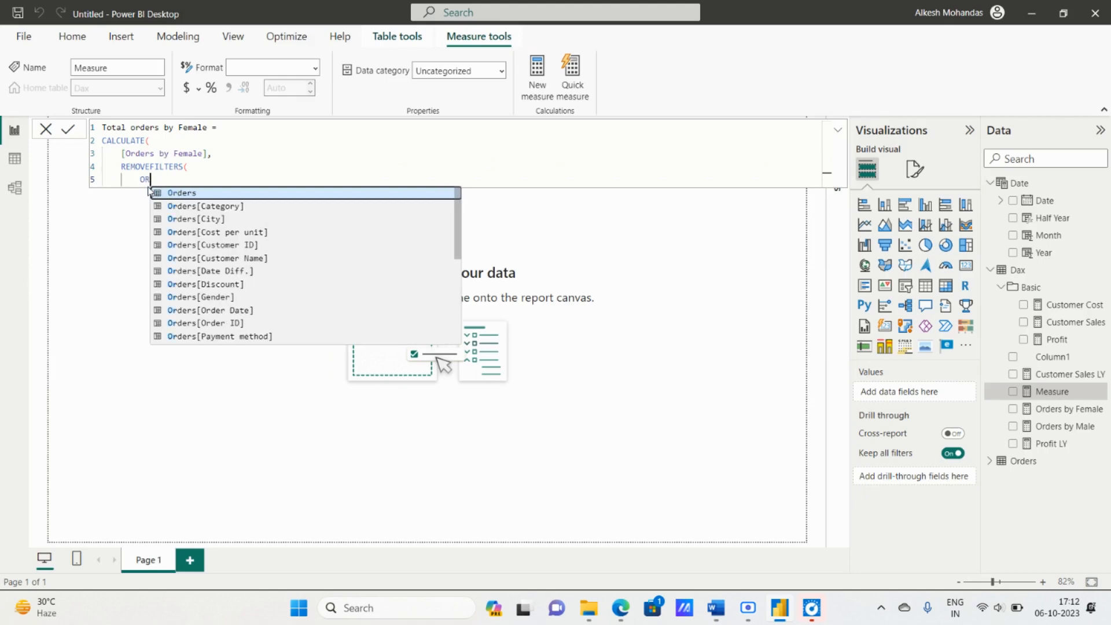
key(alt+Tab)
key(alt+Tab)
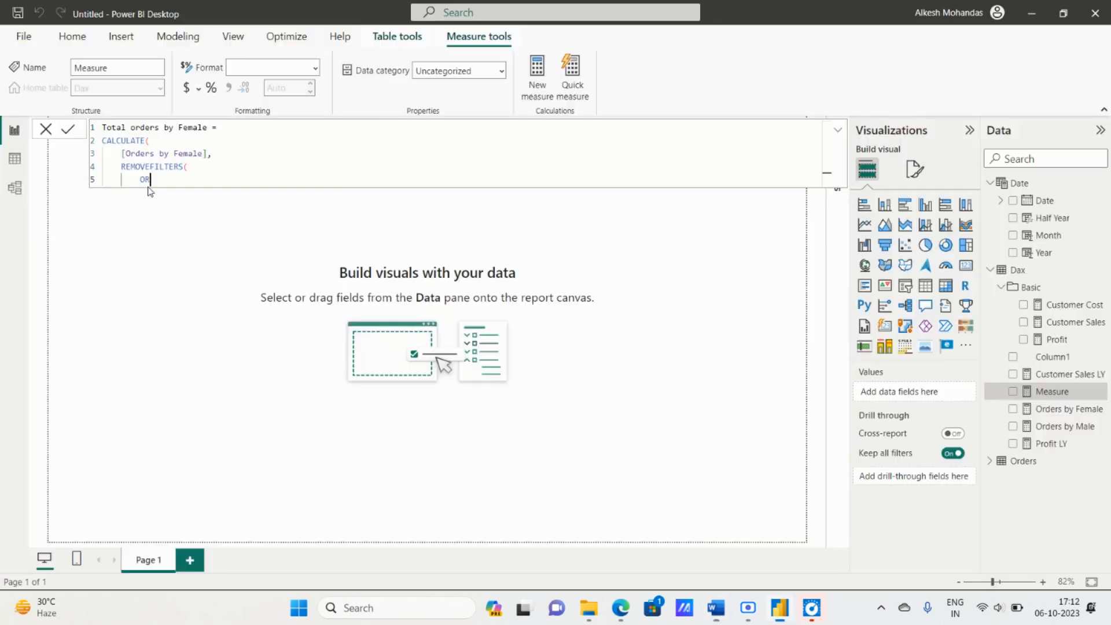
text(de)
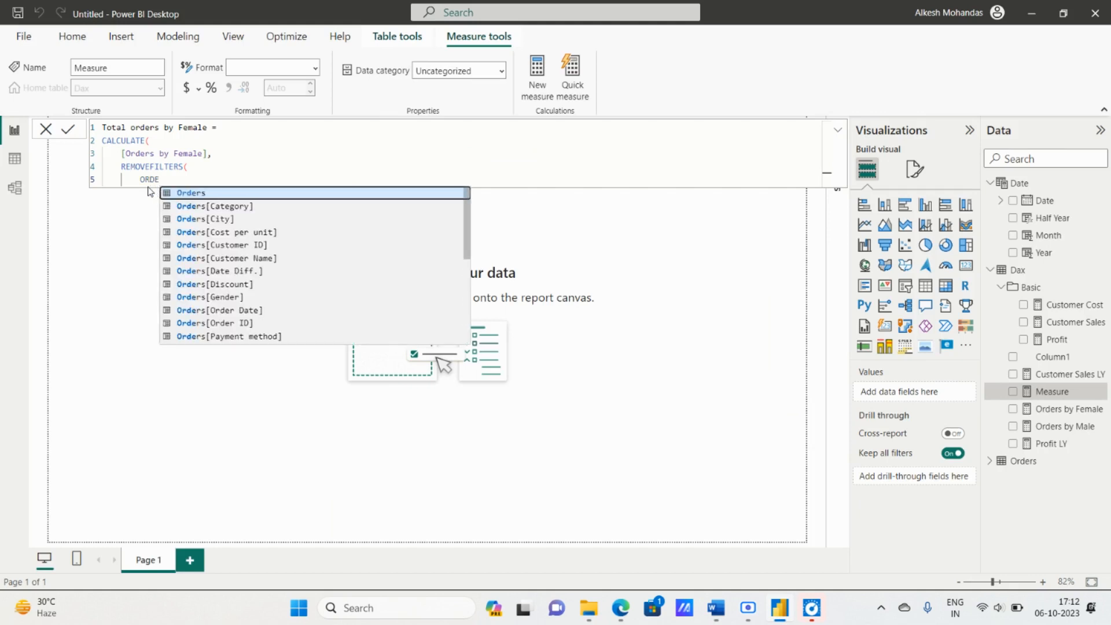
key(Tab)
Close REMOVEFILTERS and CALCULATE with parentheses on separate lines, and commit the Total orders by Female measure.
key(alt+Tab)
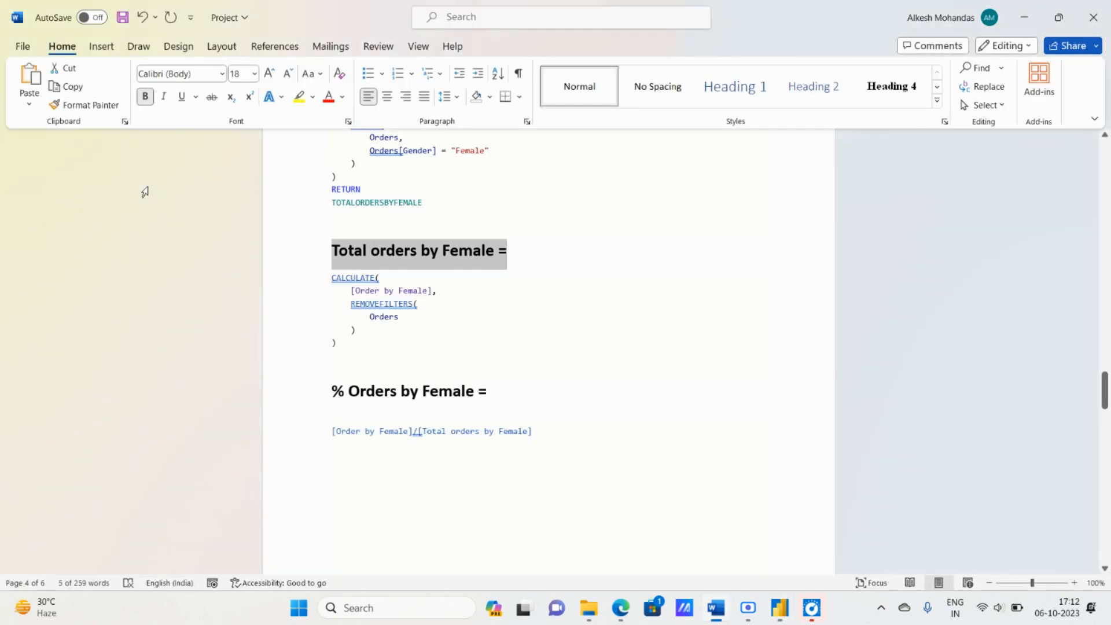
key(alt+Tab)
key(shift+Return)
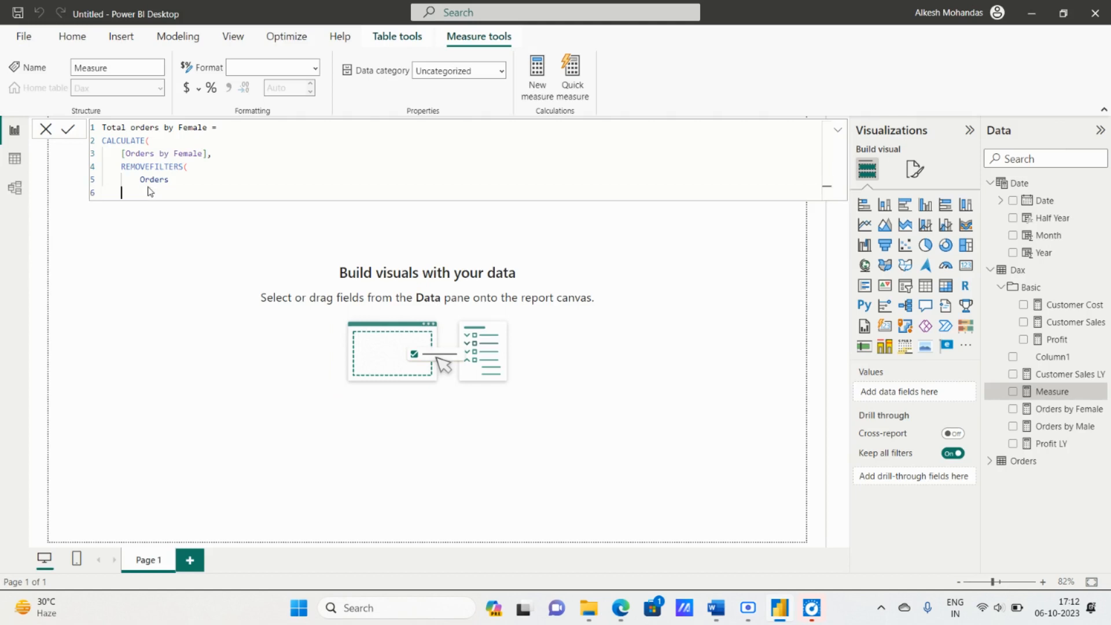
text())
key(alt+Tab)
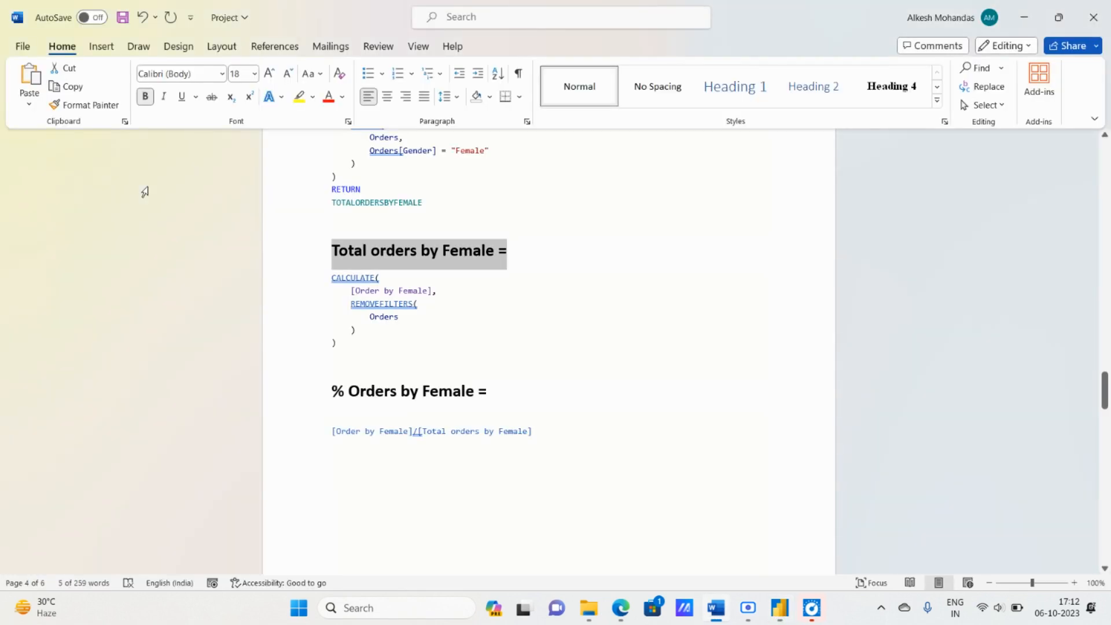
key(alt+Tab)
key(shift+Return)
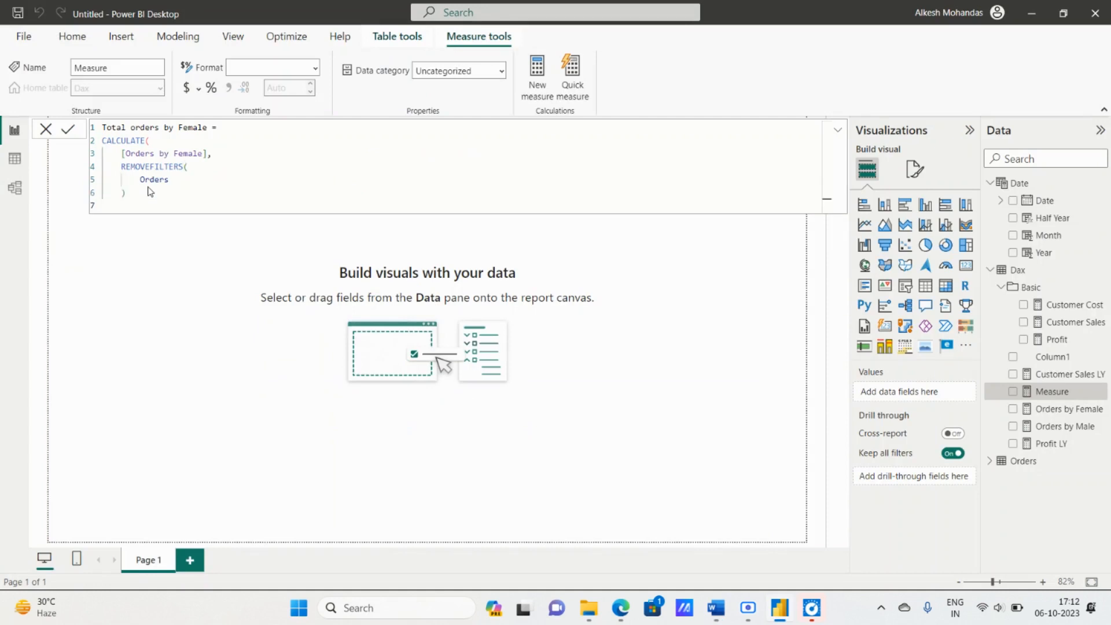
text())
click(69, 133)
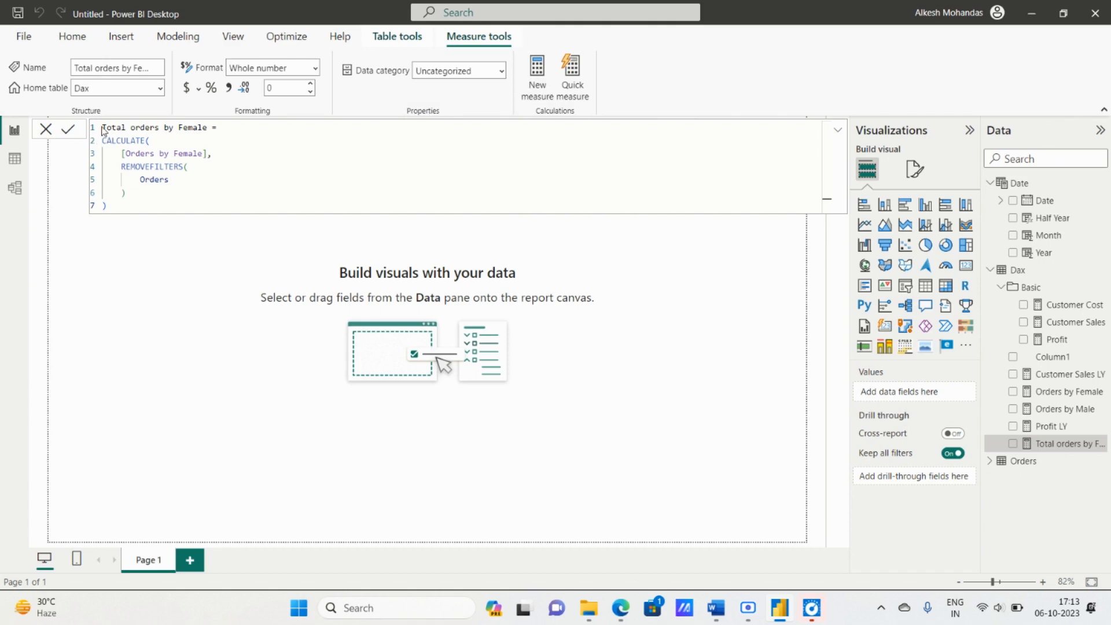
Copy the complete Total orders by Female formula and paste it into a new measure.
drag(105, 127, 143, 202)
key(ctrl+c)
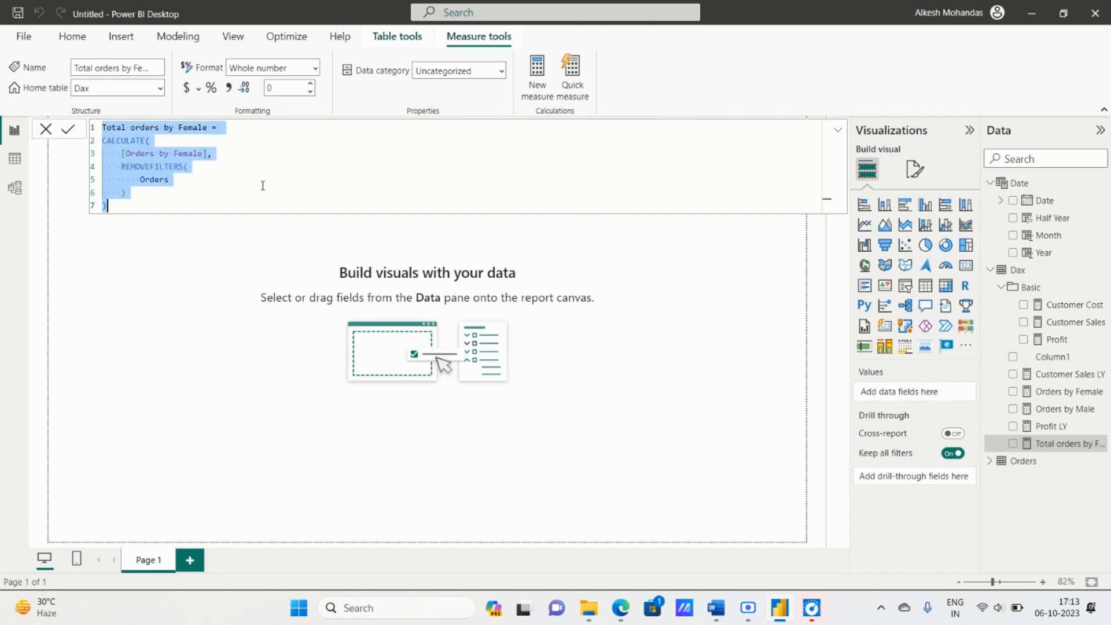
click(536, 89)
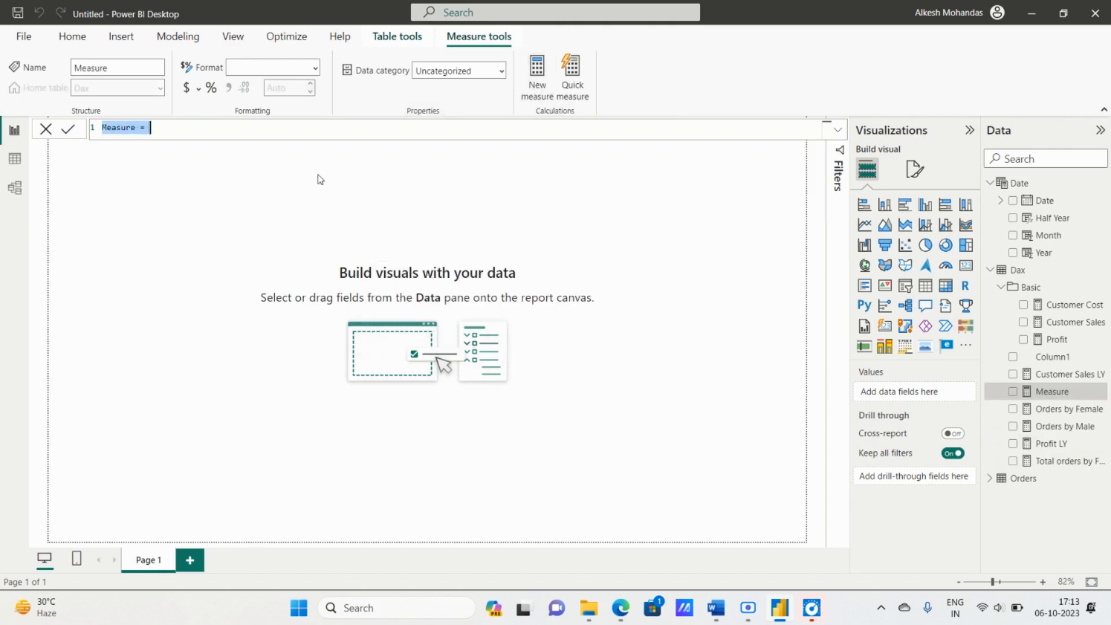
key(ctrl+v)
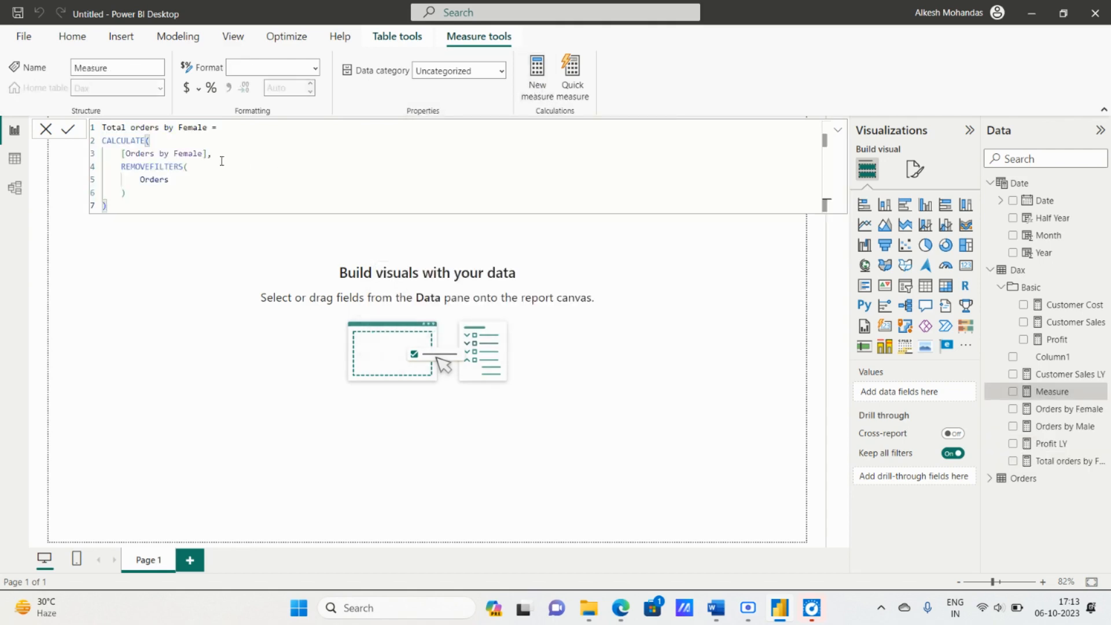
Change the measure name in the pasted formula to Total orders by Male.
double_click(191, 127)
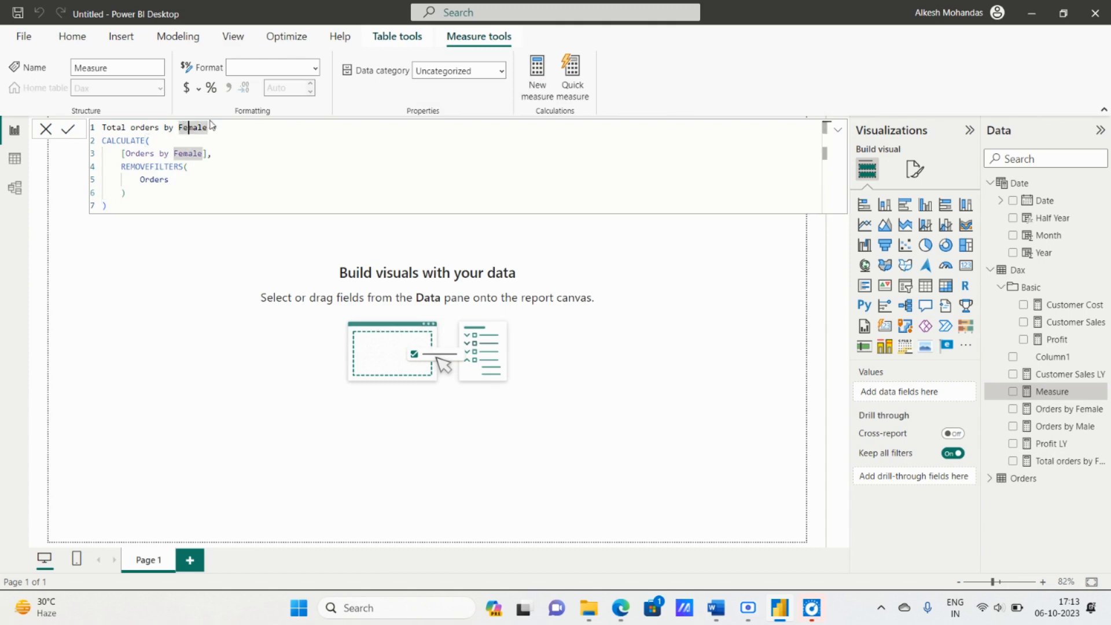
text(Male)
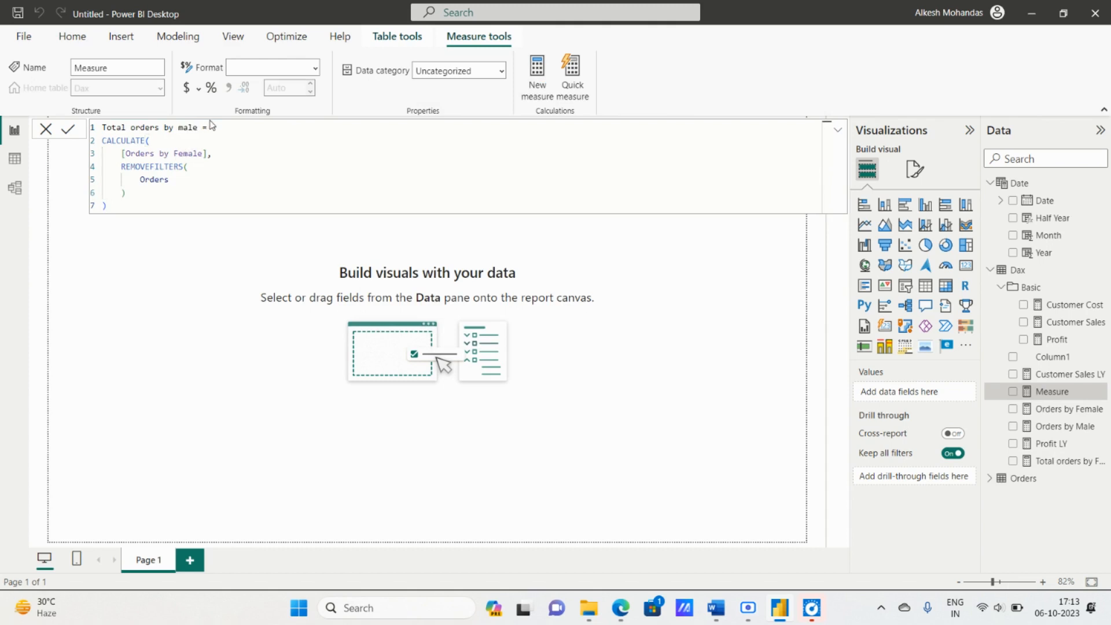
key(Left)
key(Left)
key(Left)
key(BackSpace)
key(BackSpace)
text(M)
Replace the CALCULATE expression with the [Orders by Male] measure and commit the Total orders by Male formula.
click(204, 154)
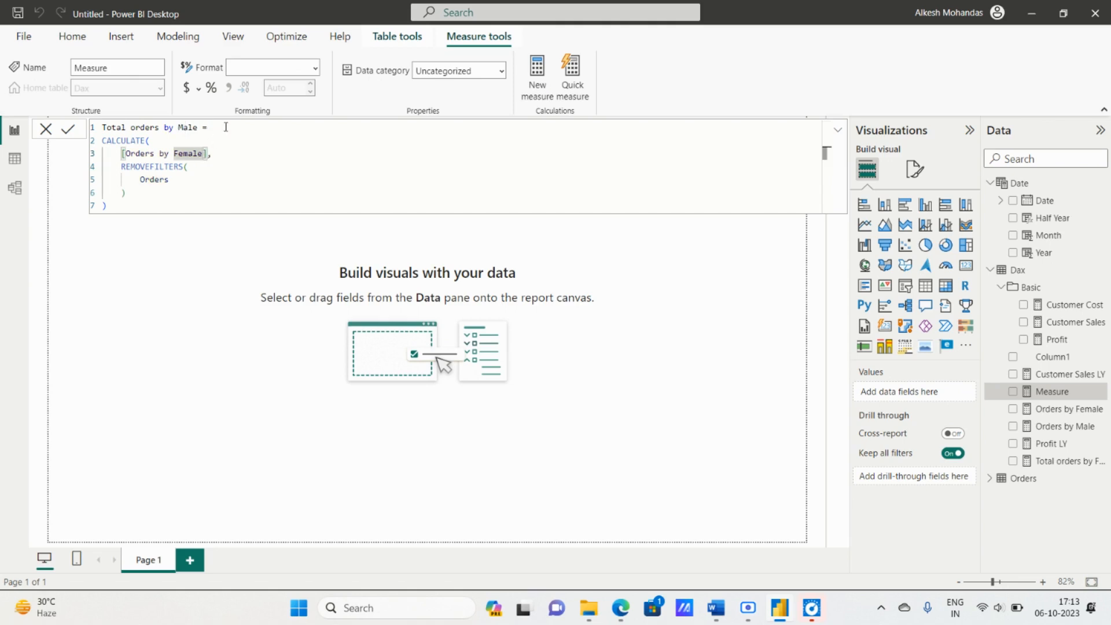
key(BackSpace)
key(BackSpace)
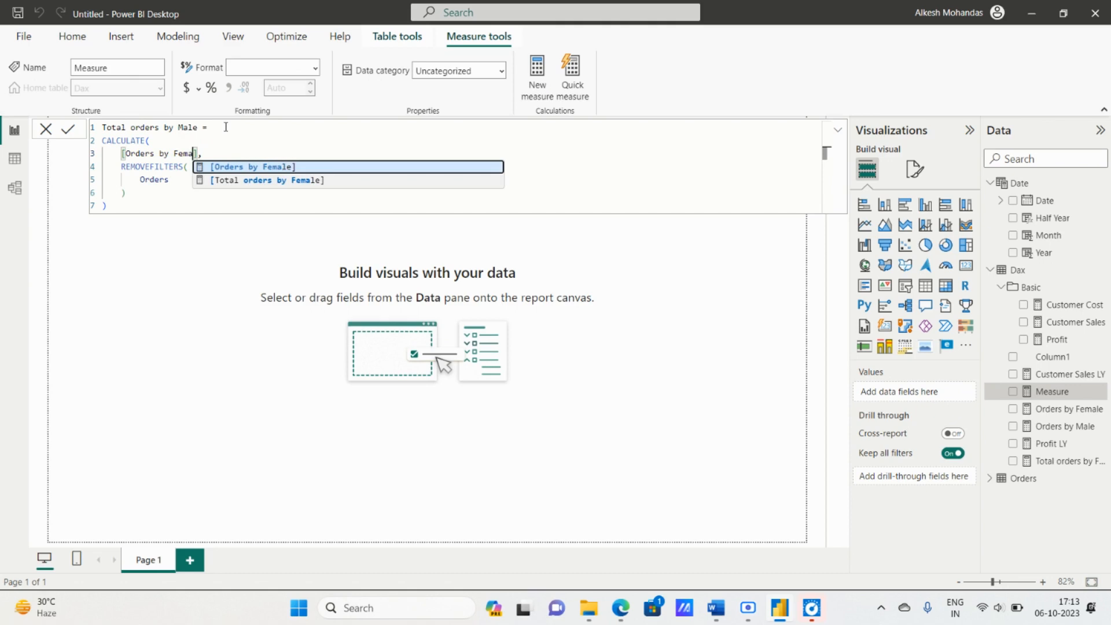
key(BackSpace)
key(BackSpace)
key(BackSpace)
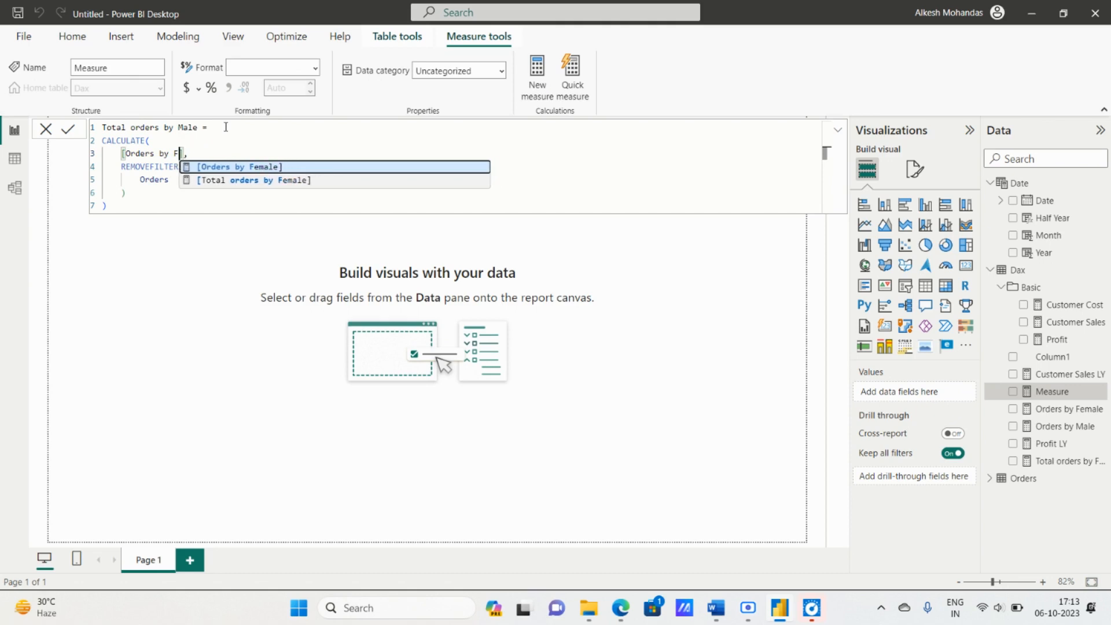
key(BackSpace)
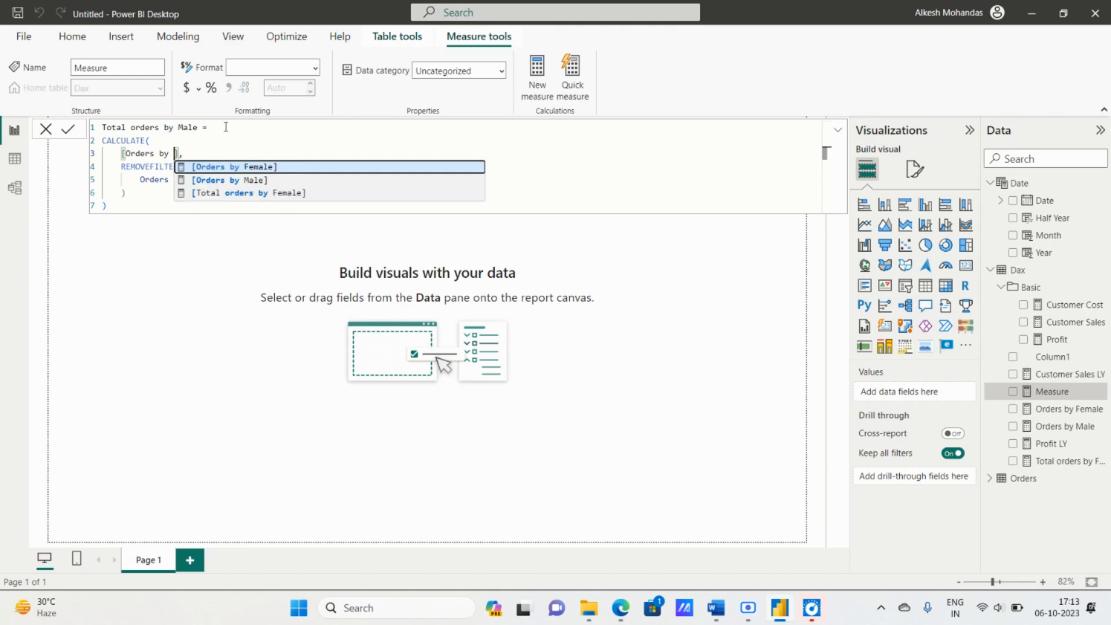
key(Down)
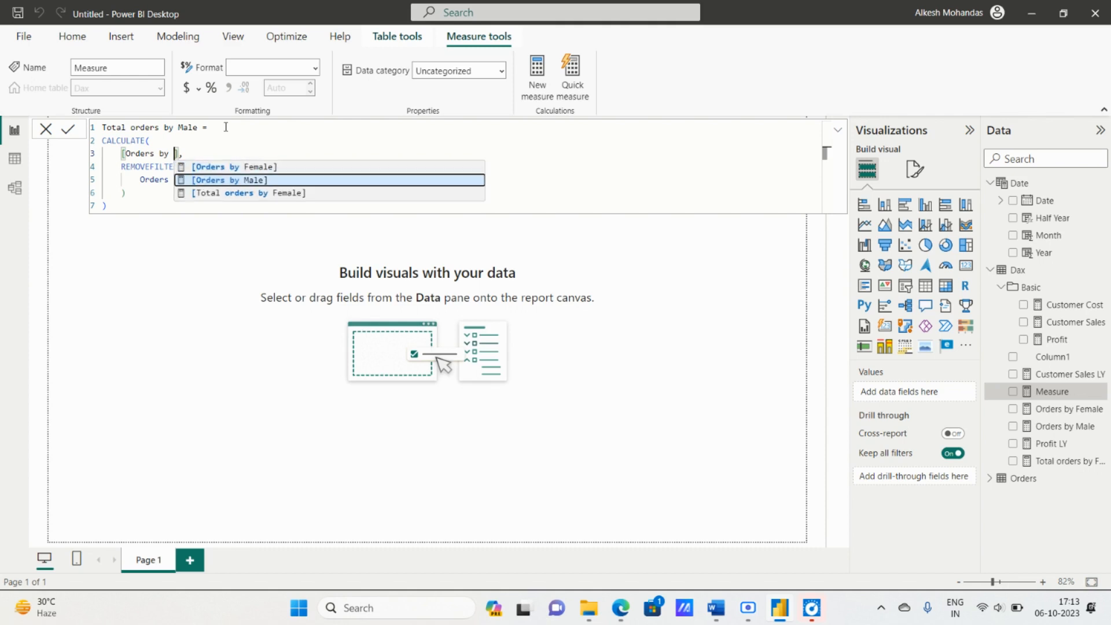
key(Tab)
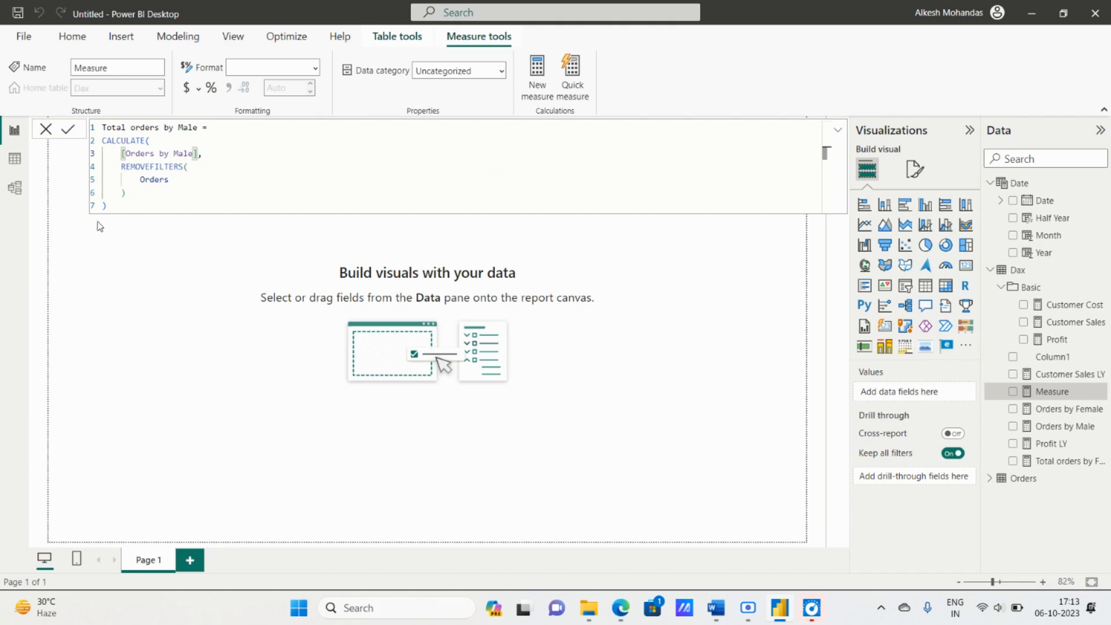
click(108, 206)
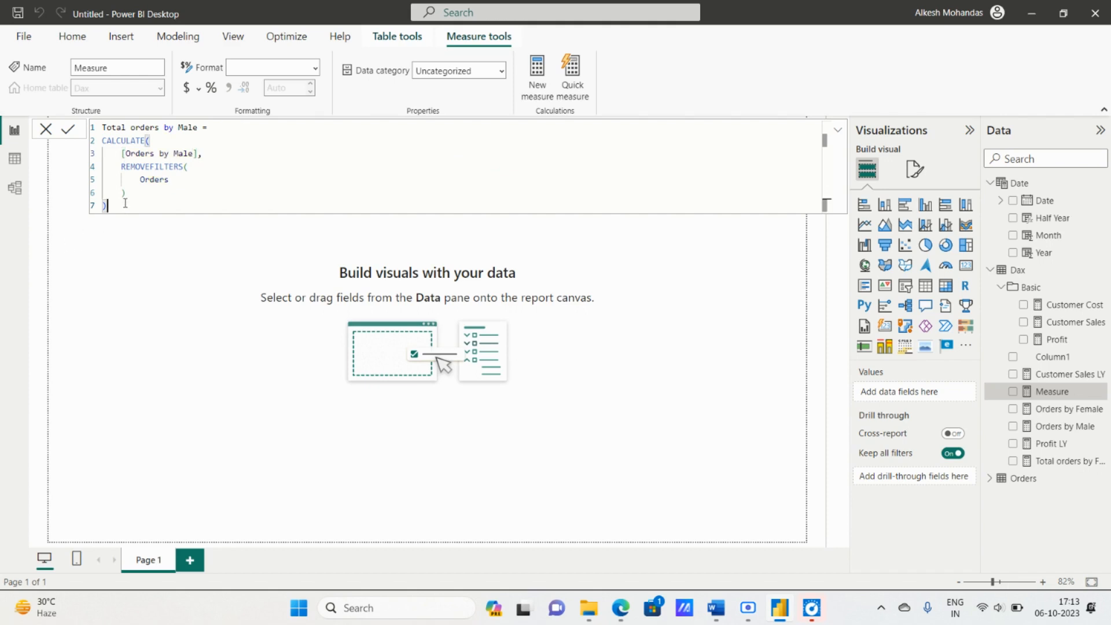
click(68, 132)
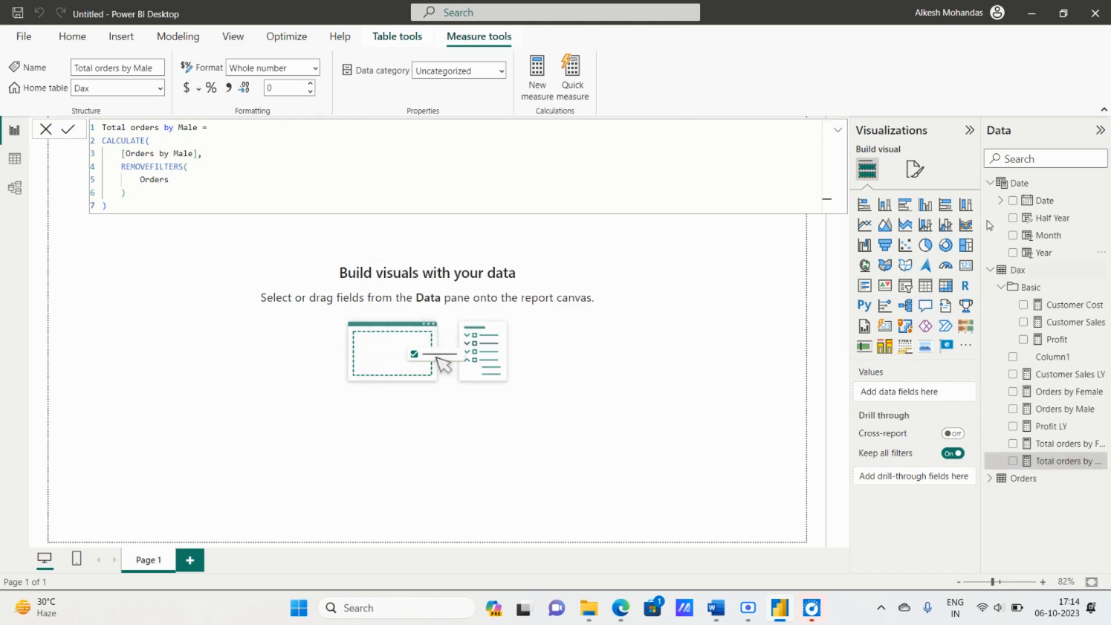
Widen the Data pane, and review the % Orders by Female formula in the Word document.
drag(982, 176, 862, 174)
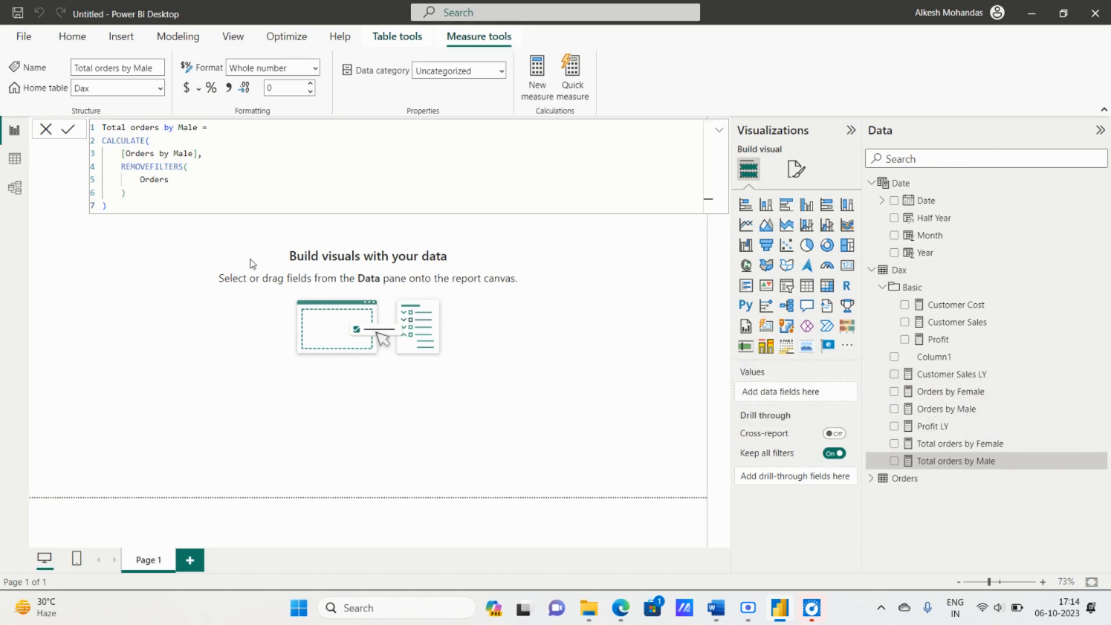
key(alt+Tab)
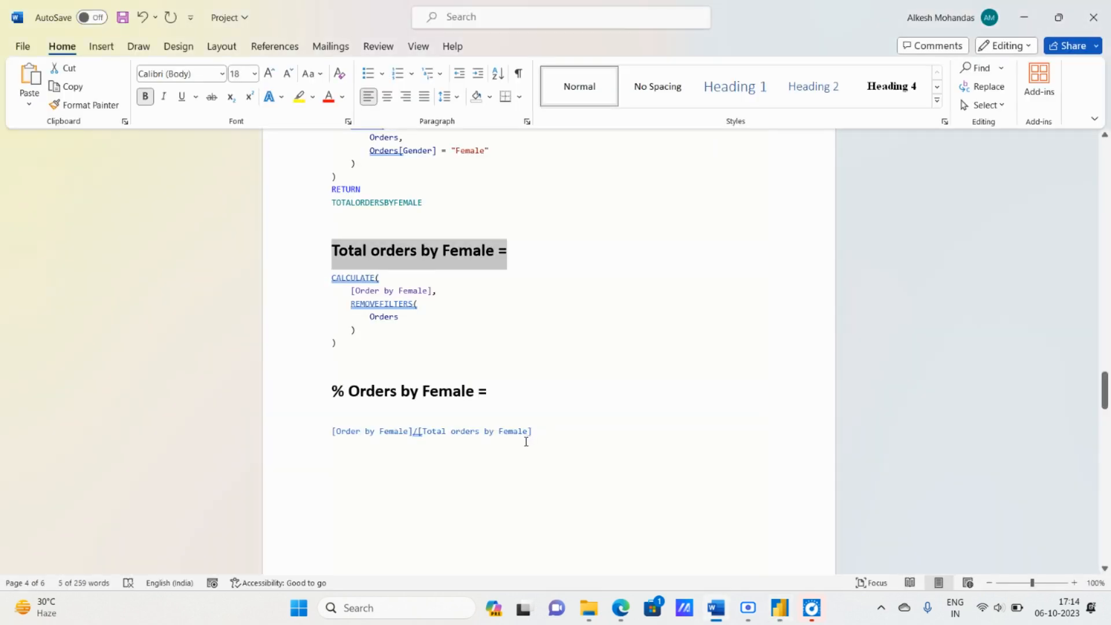
scroll(503, 422, down, 5)
scroll(501, 423, up, 2)
scroll(362, 357, up, 2)
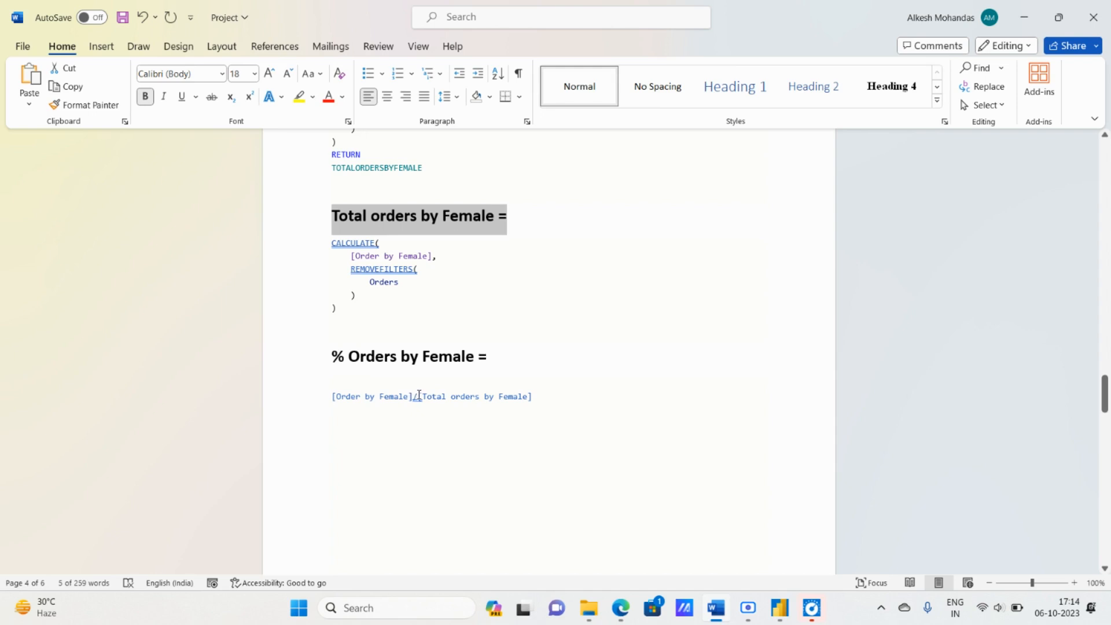
drag(419, 395, 537, 398)
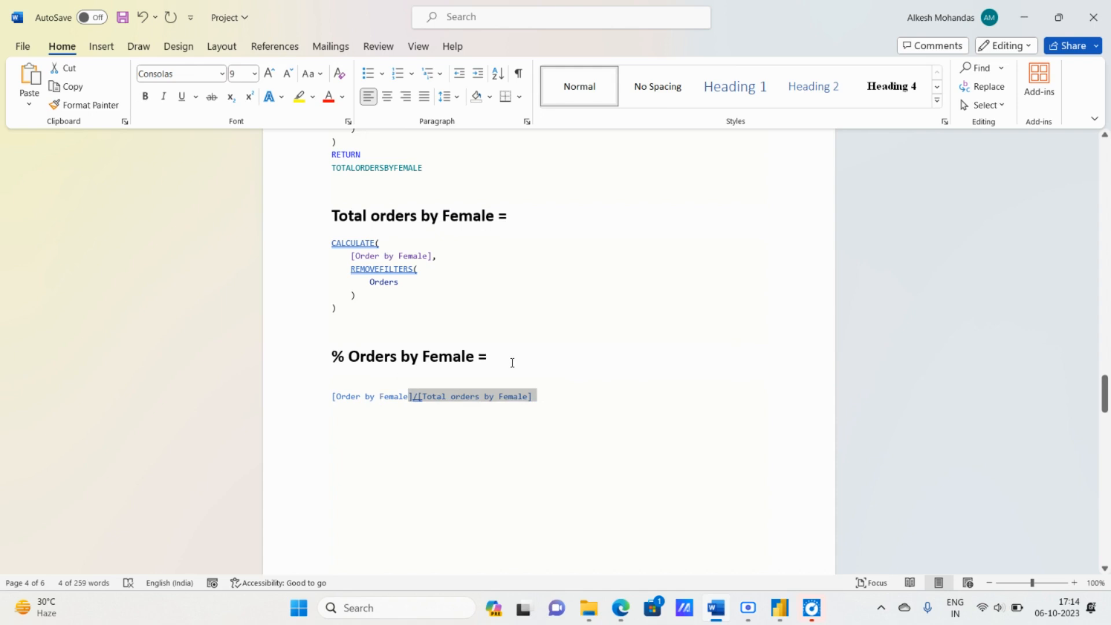
key(alt+Tab)
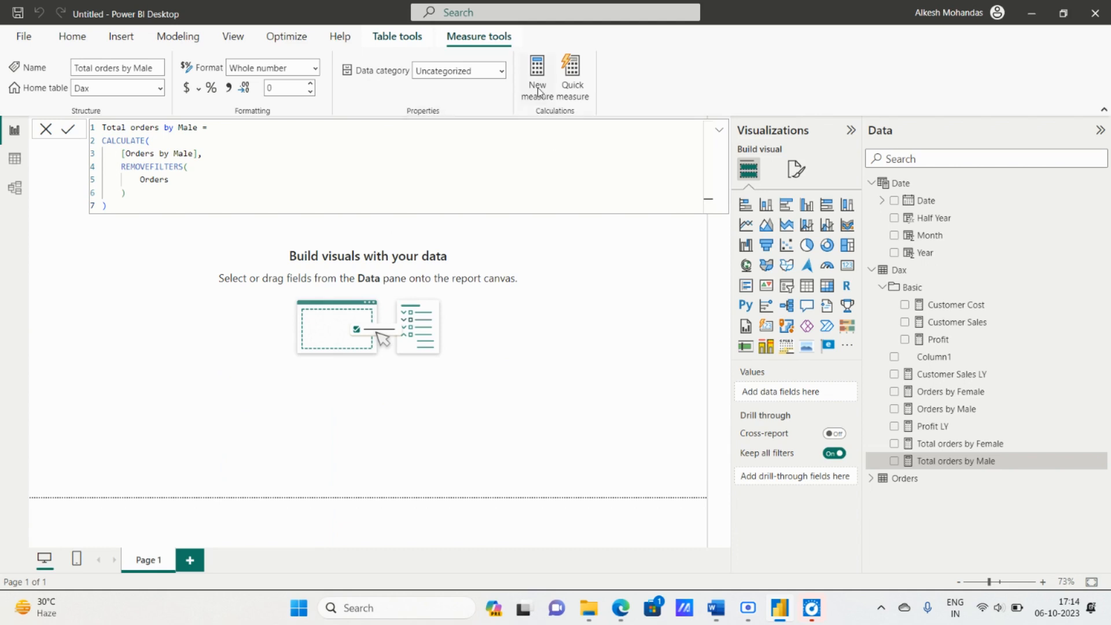
Create a new measure, paste the "% Orders by Female =" heading from the Word document as its name, and start a second formula line.
click(538, 91)
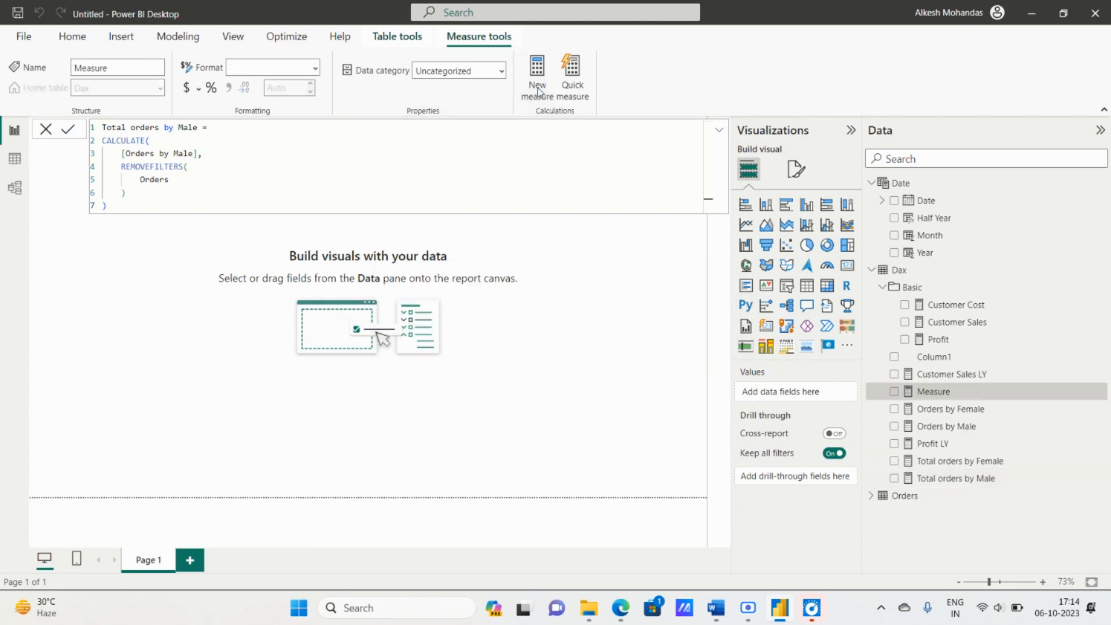
key(alt+Tab)
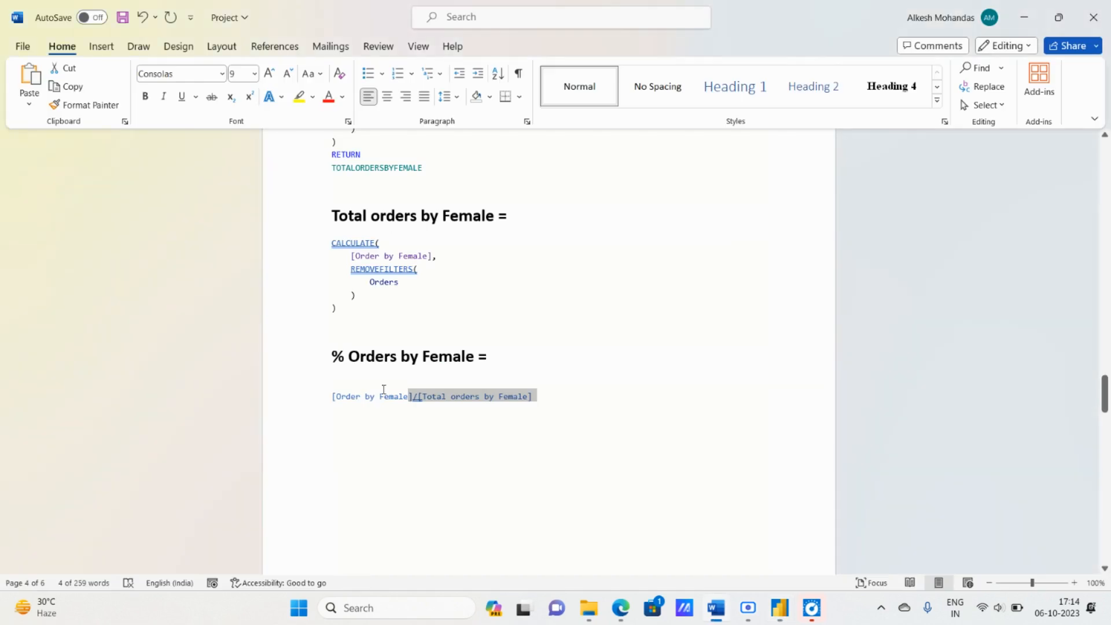
drag(331, 356, 441, 343)
key(ctrl+c)
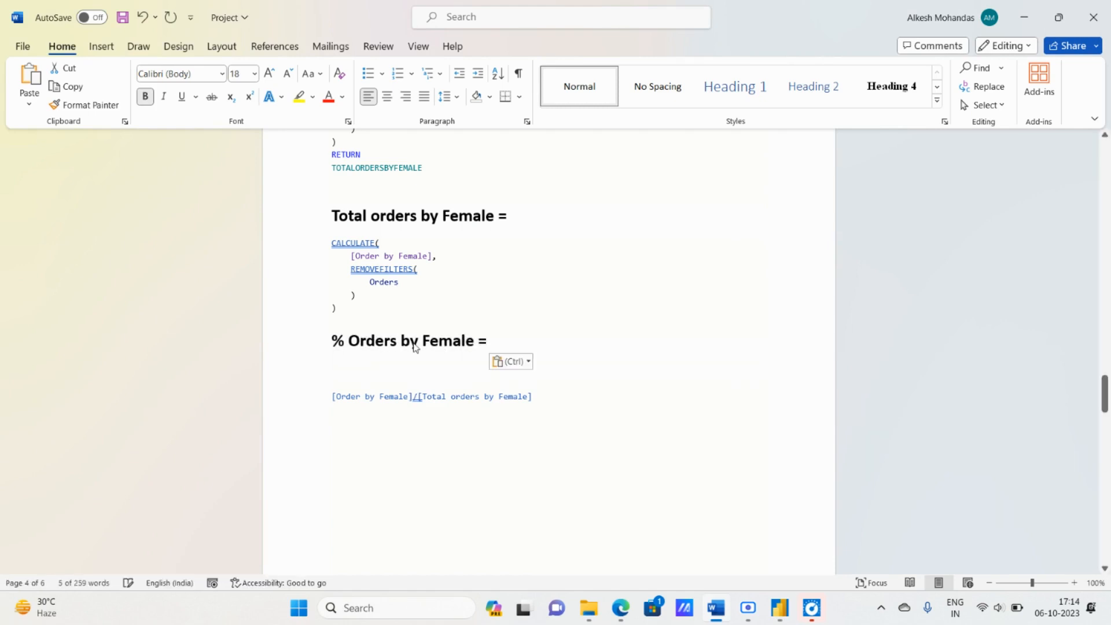
key(alt+Tab)
key(ctrl+v)
key(alt+Tab)
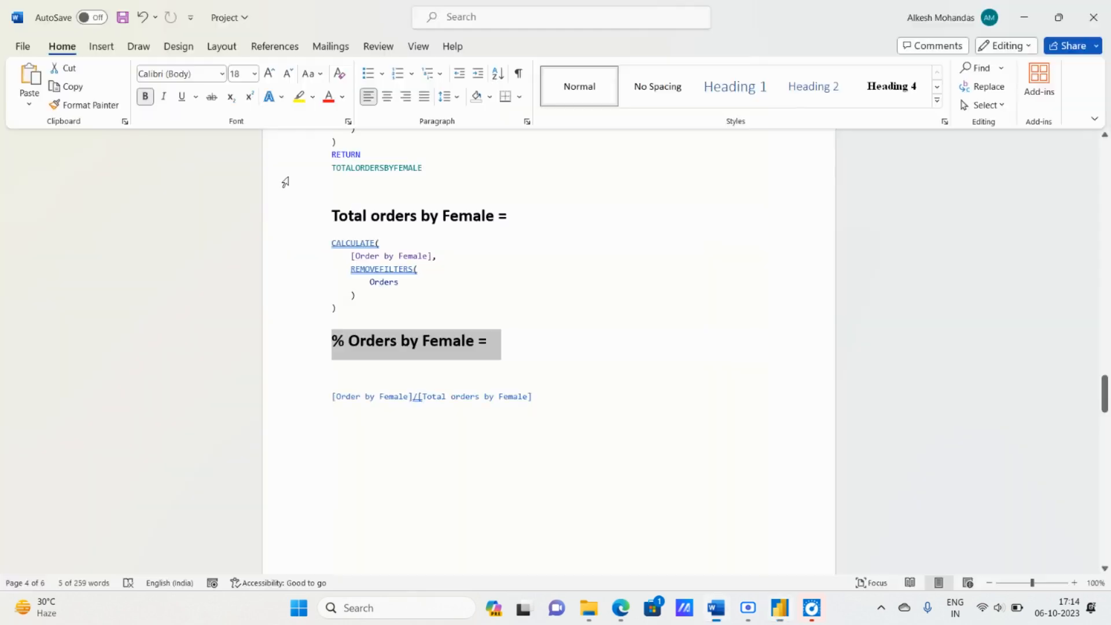
key(alt+Tab)
key(shift+Return)
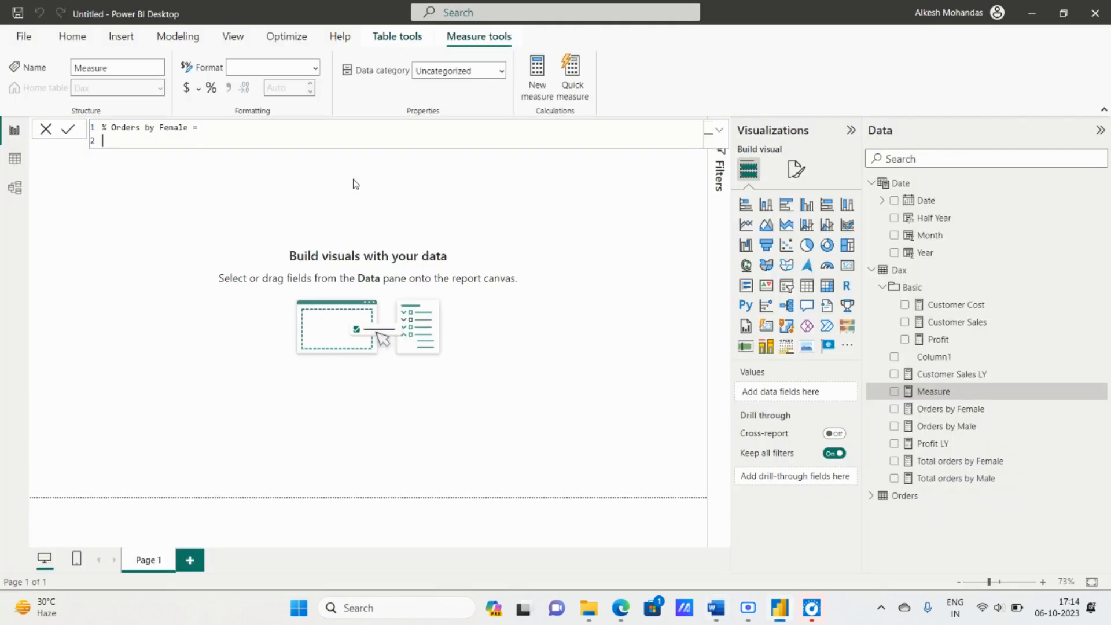
Enter [Orders by Female]/[Total orders by Female] as the measure's expression and commit it.
text([)
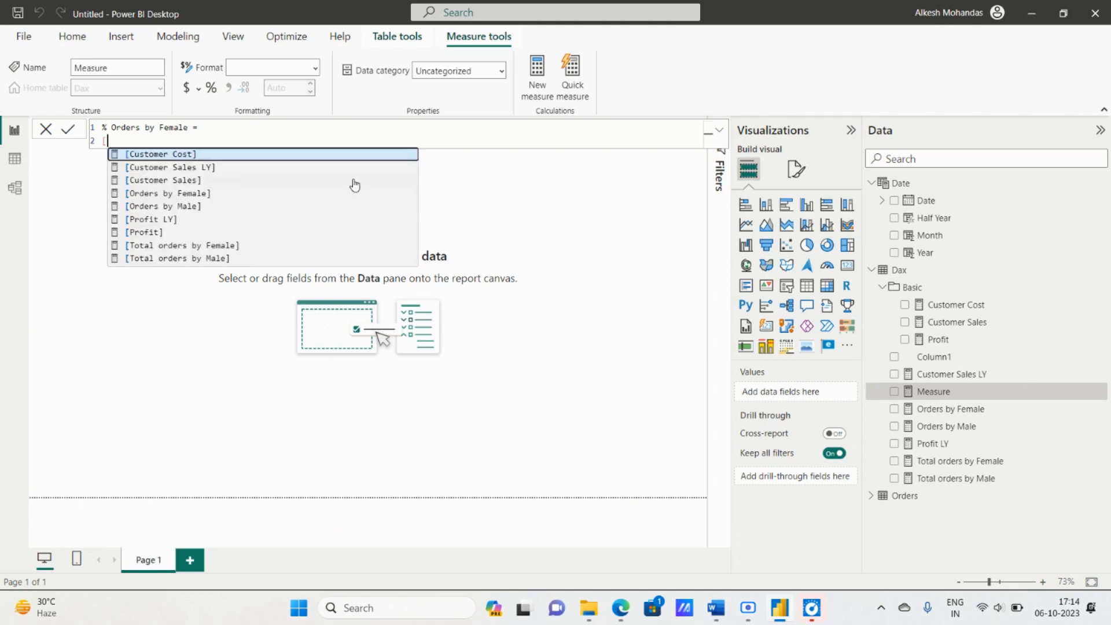
text(OR)
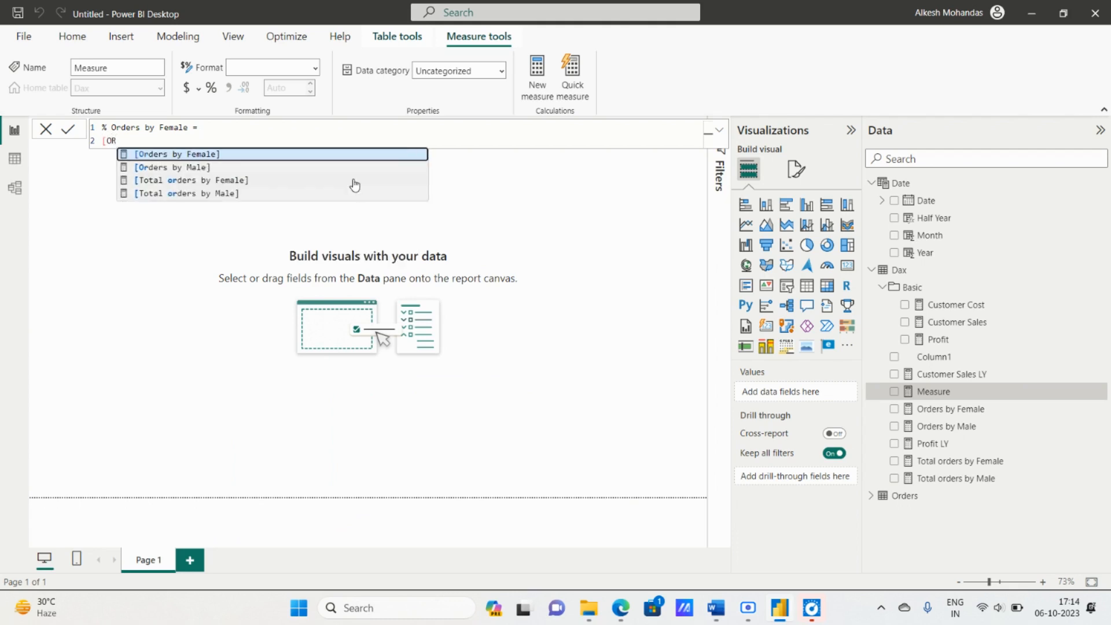
key(Tab)
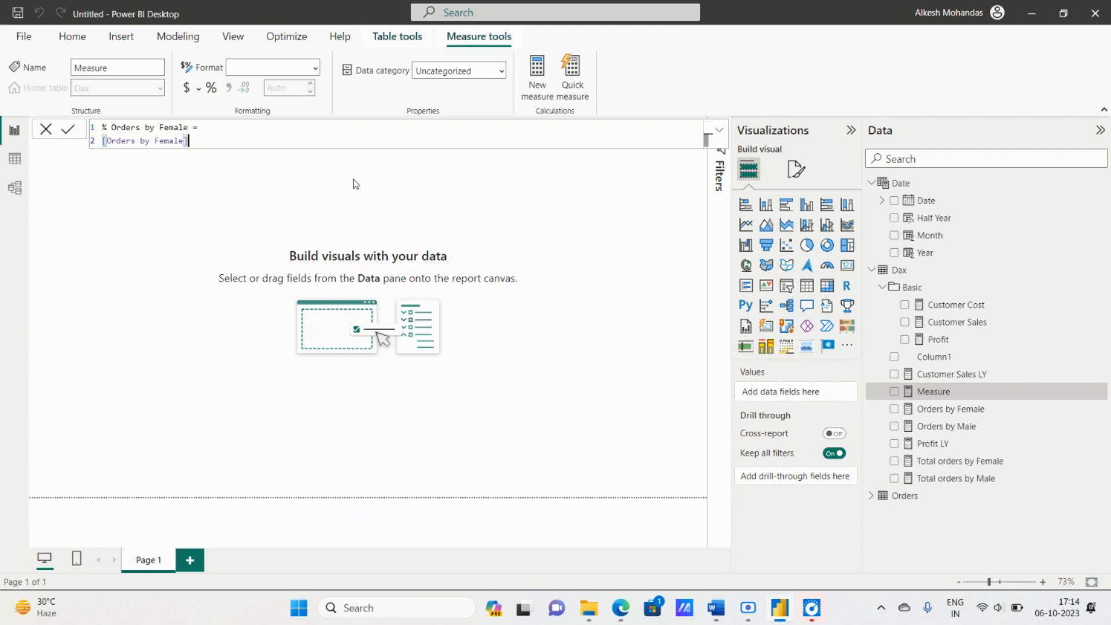
text(/[)
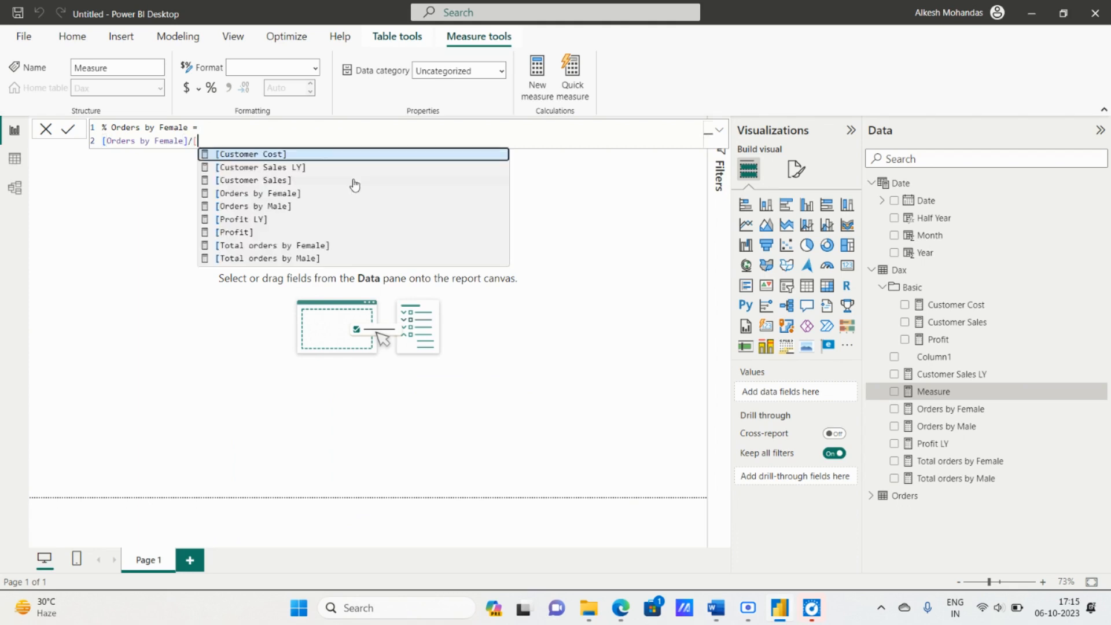
text(TO)
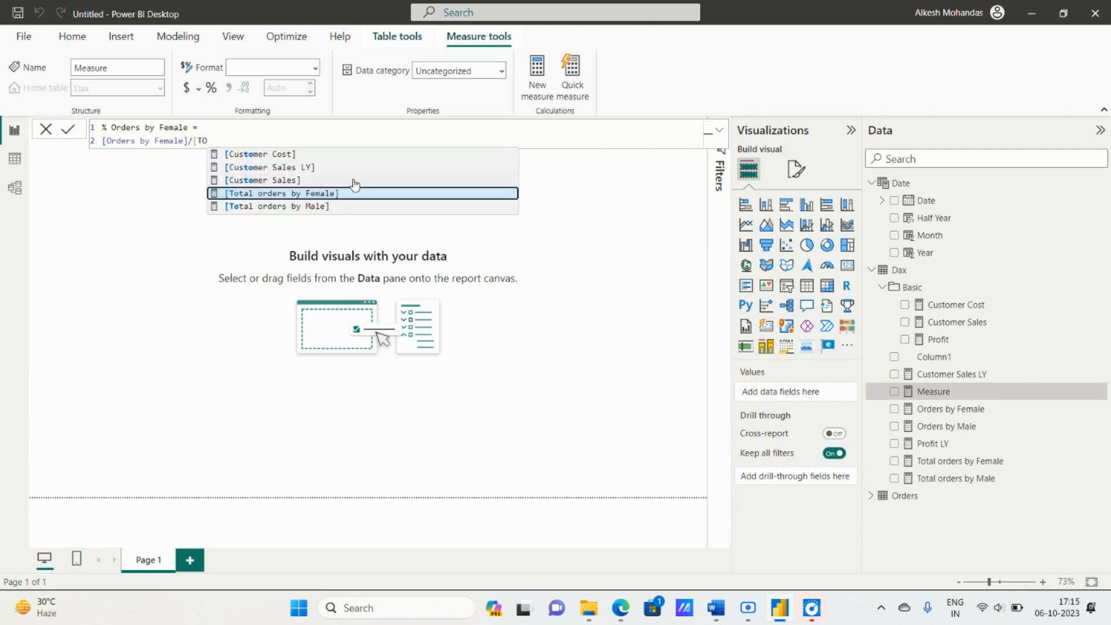
key(Tab)
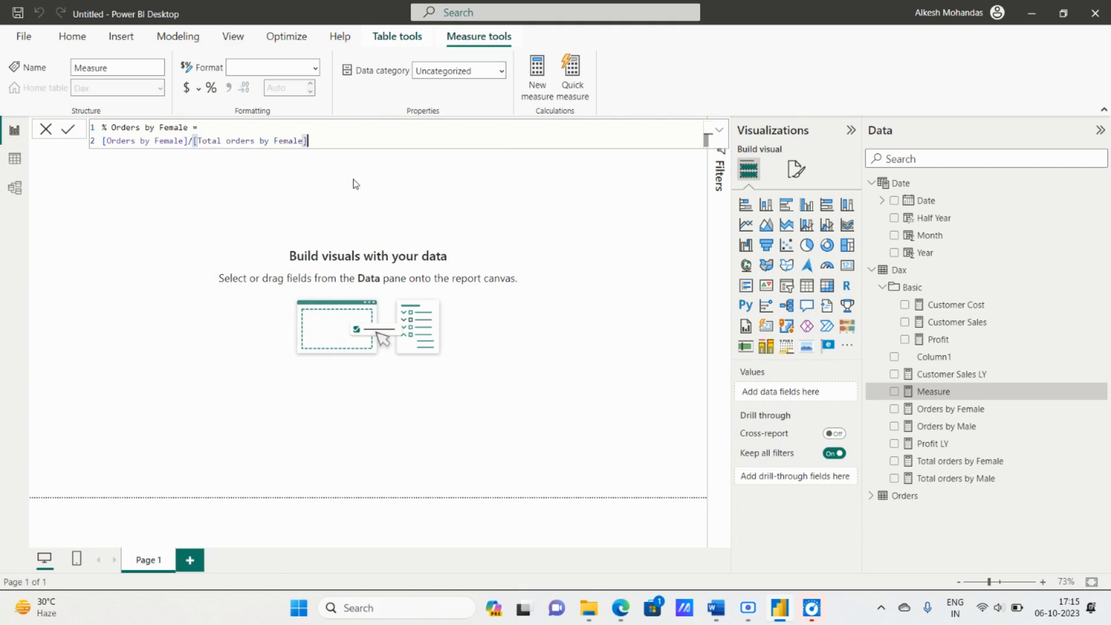
click(69, 130)
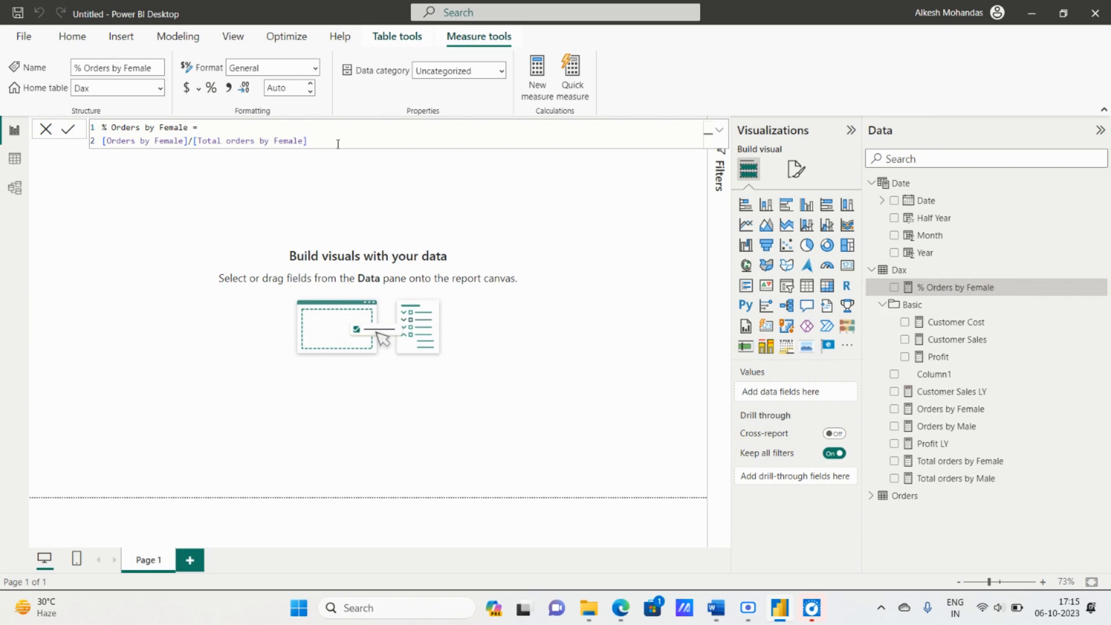
Copy the complete % Orders by Female formula into a new measure and try to commit it under the same name.
drag(338, 143, 102, 126)
key(ctrl+c)
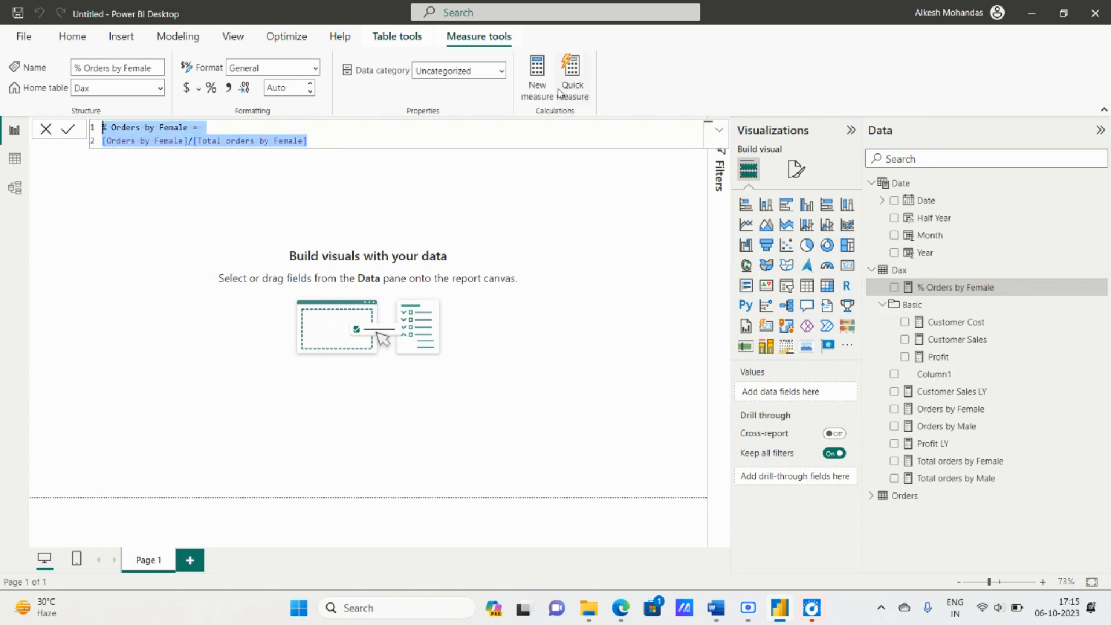
click(537, 81)
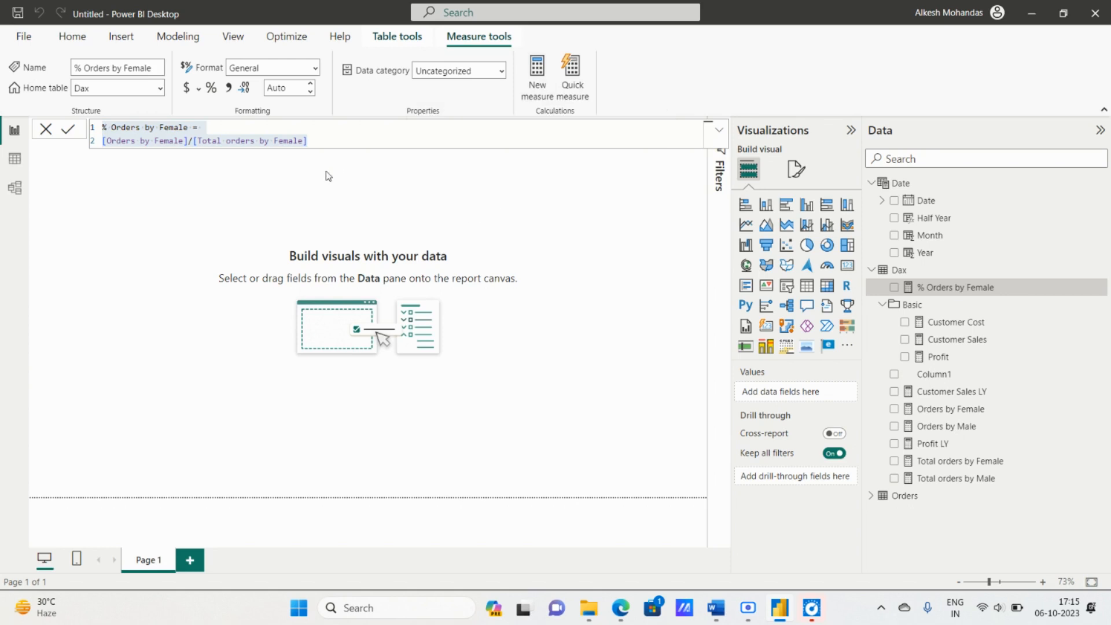
key(ctrl+v)
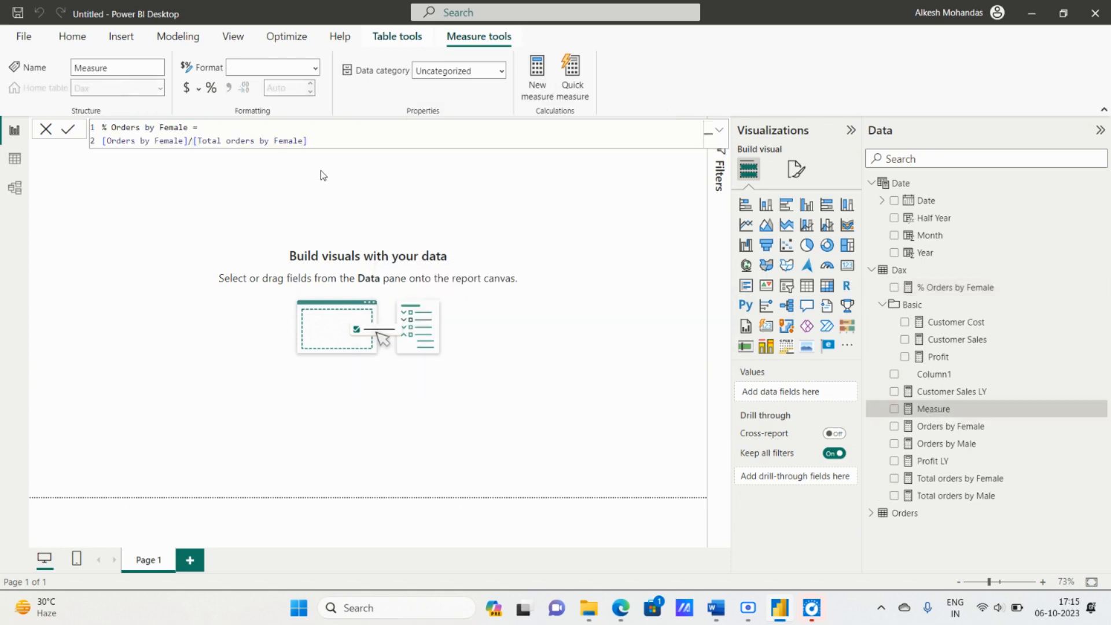
key(Return)
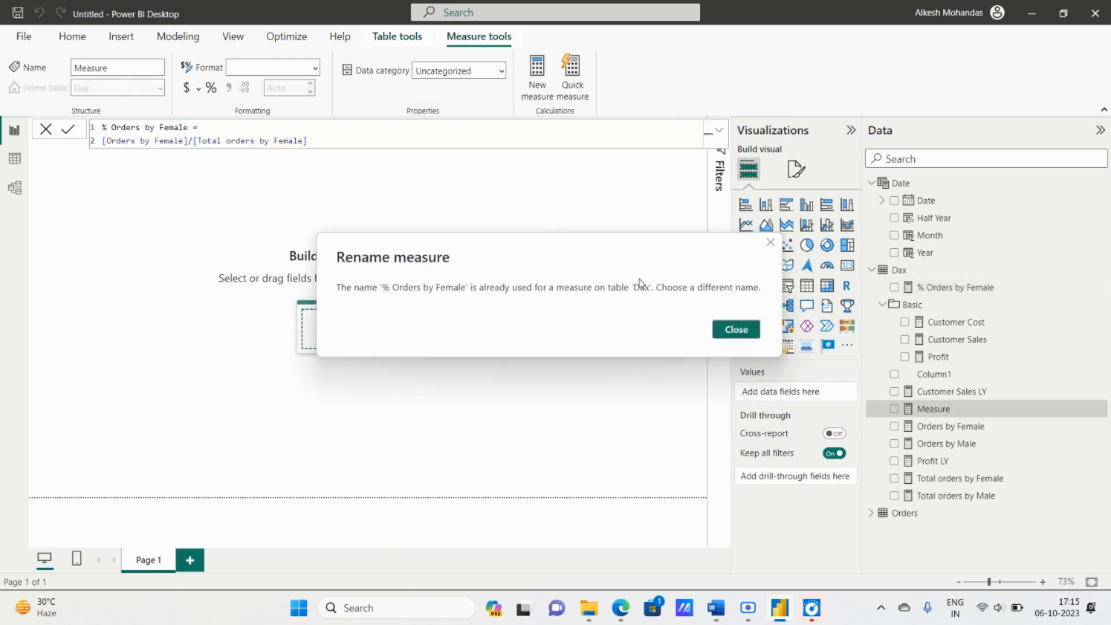
click(725, 332)
Change the measure name in the copied formula to % Orders by Male.
click(168, 128)
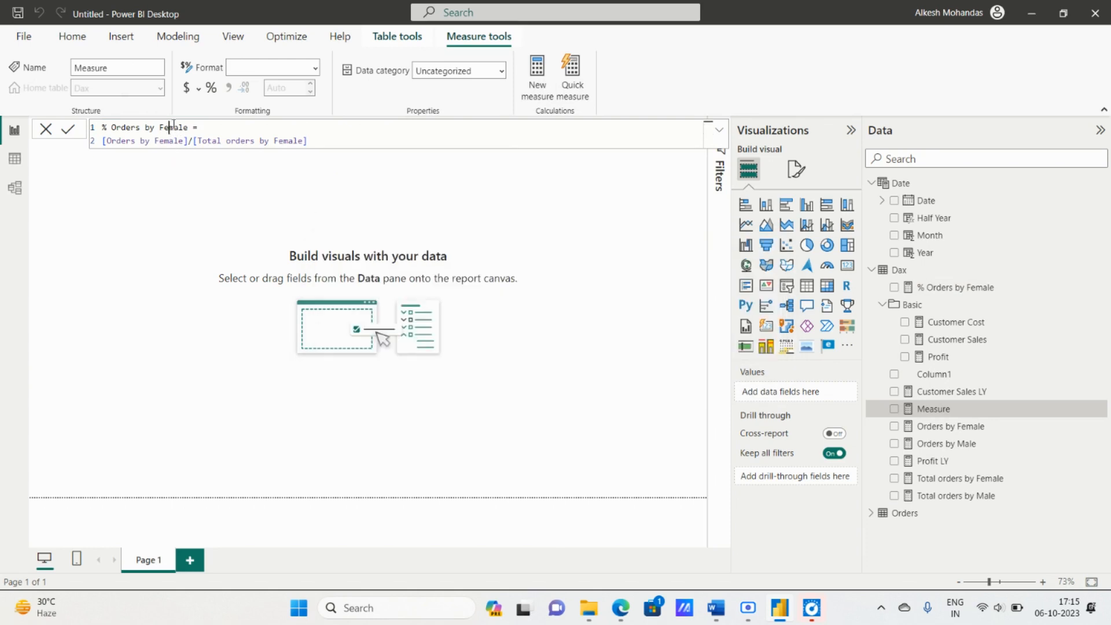
key(BackSpace)
key(BackSpace)
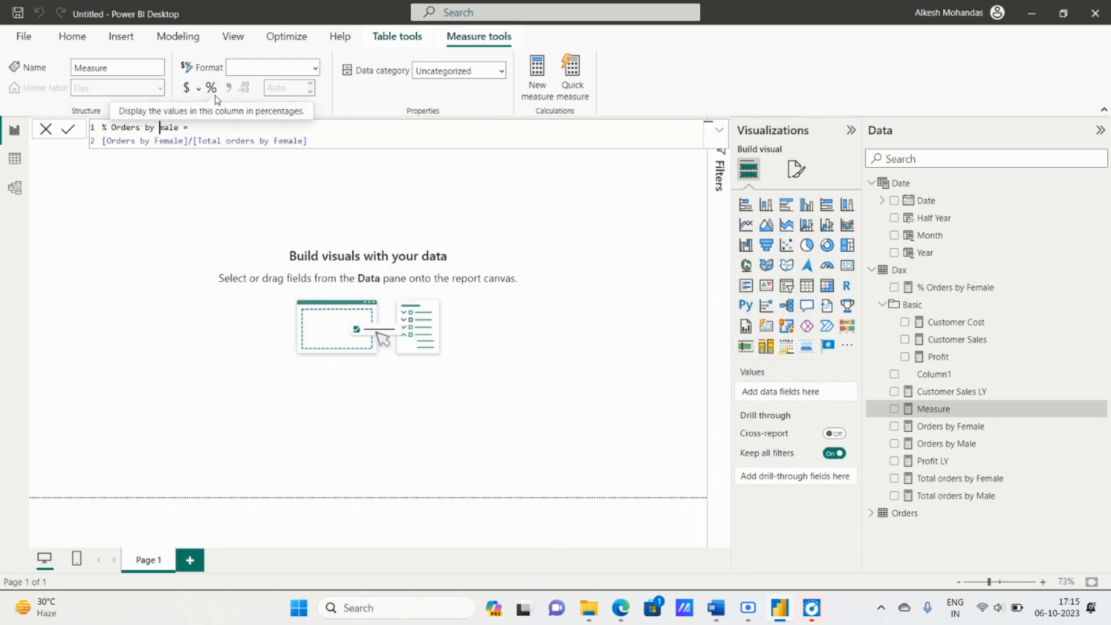
key(Delete)
text(m)
key(BackSpace)
text(M)
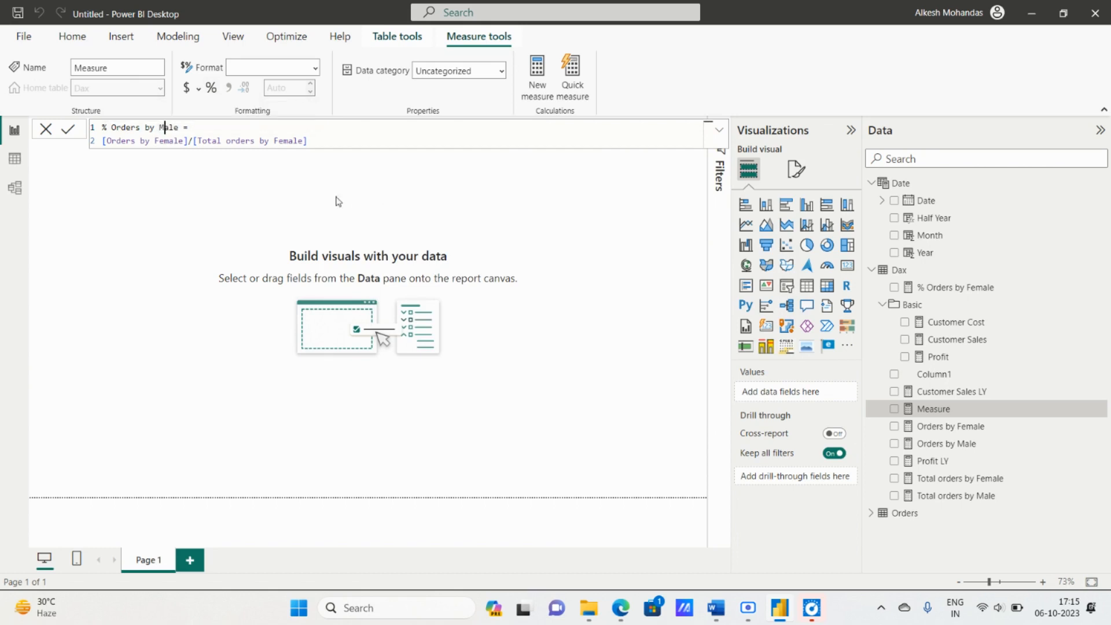
Replace the first reference in the % Orders by Male formula with the [Orders by Male] measure.
click(305, 141)
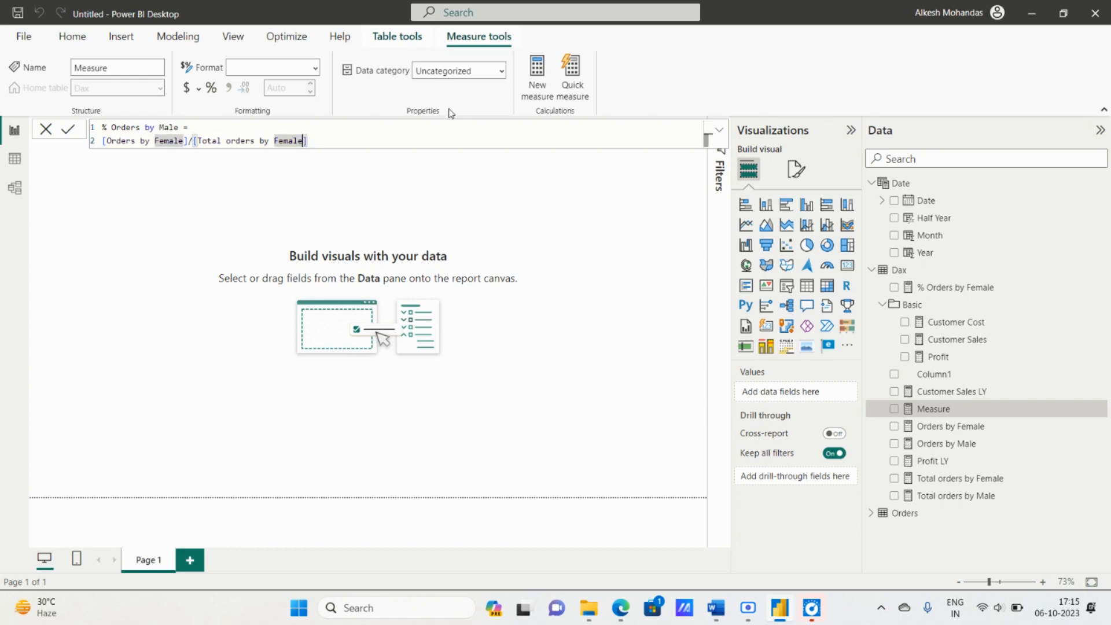
click(181, 142)
key(BackSpace)
key(BackSpace)
key(BackSpace)
key(BackSpace)
key(BackSpace)
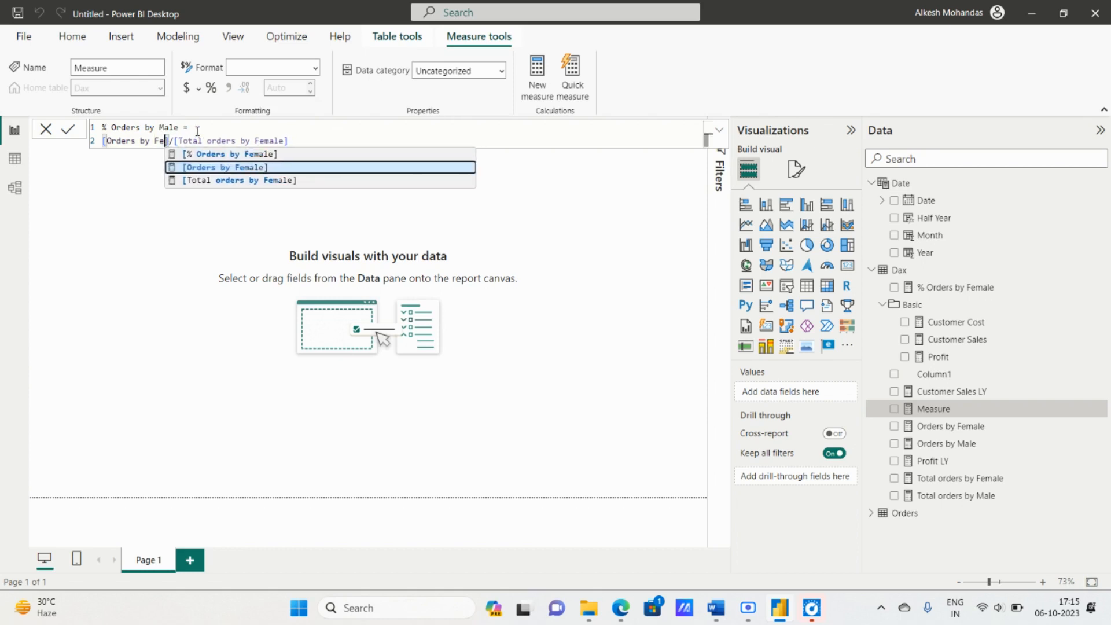
key(BackSpace)
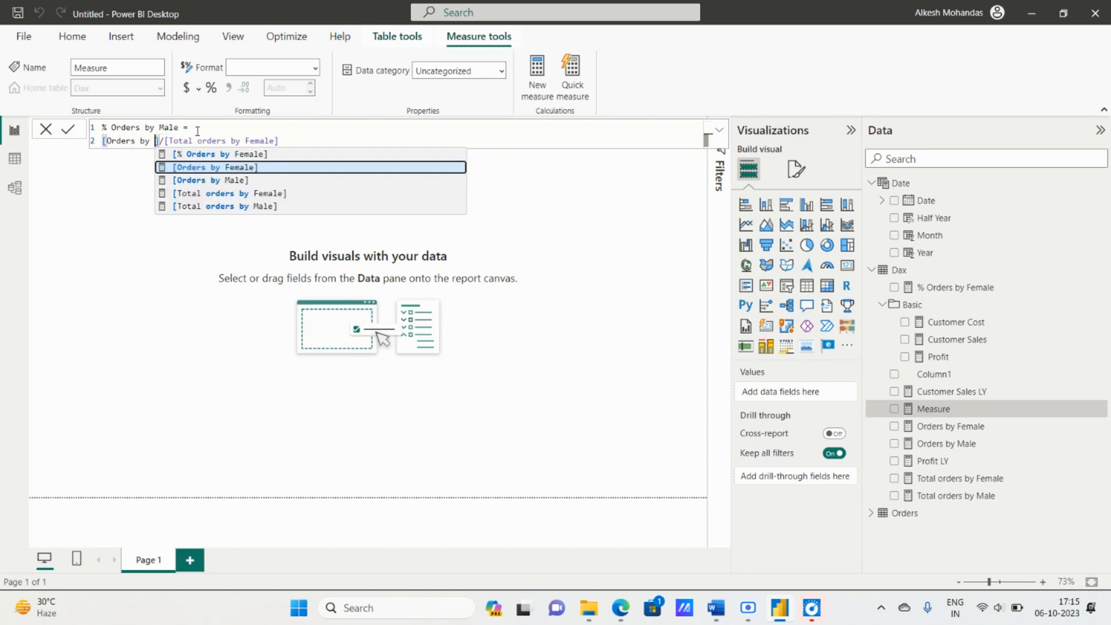
key(Down)
key(Tab)
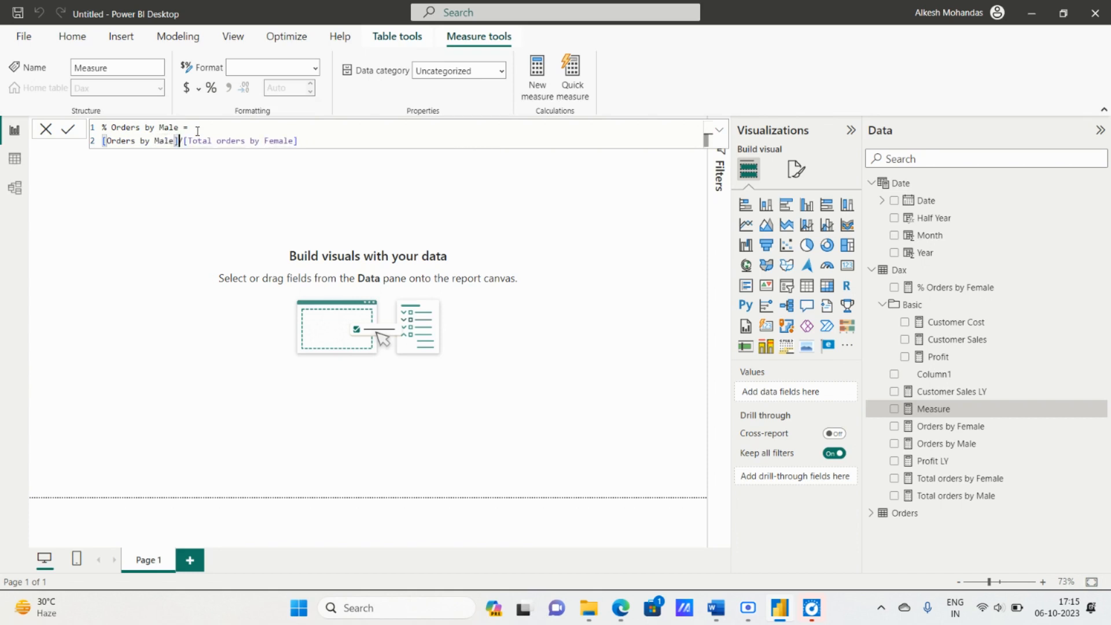
Replace the divisor in the % Orders by Male formula with [Total orders by Male] and commit the measure.
click(305, 142)
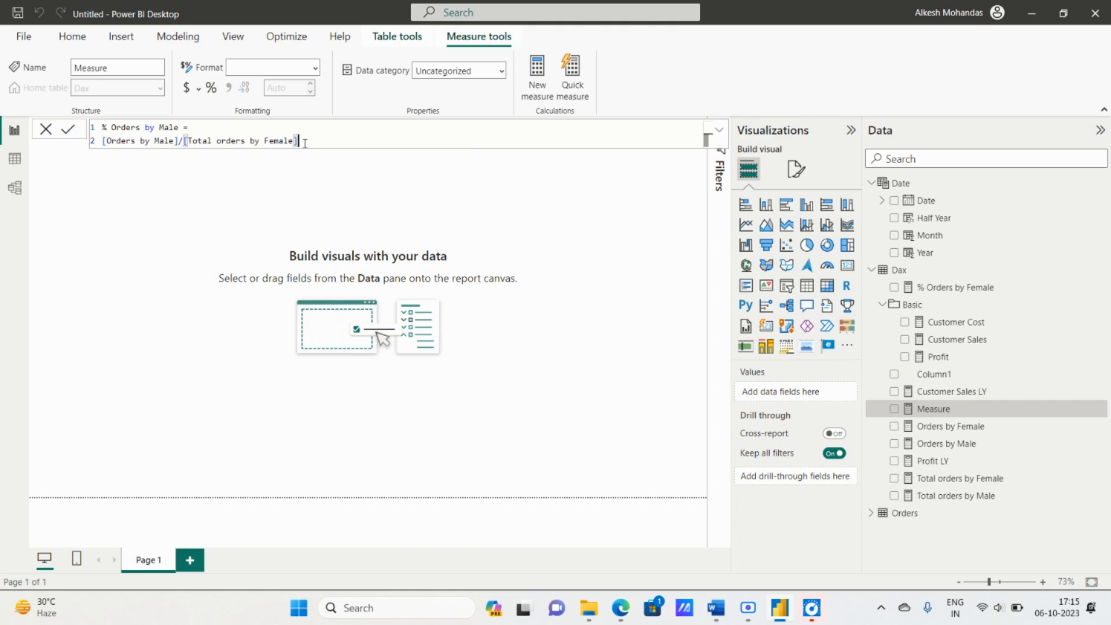
key(BackSpace)
key(BackSpace)
key(BackSpace)
key(BackSpace)
key(BackSpace)
key(BackSpace)
key(BackSpace)
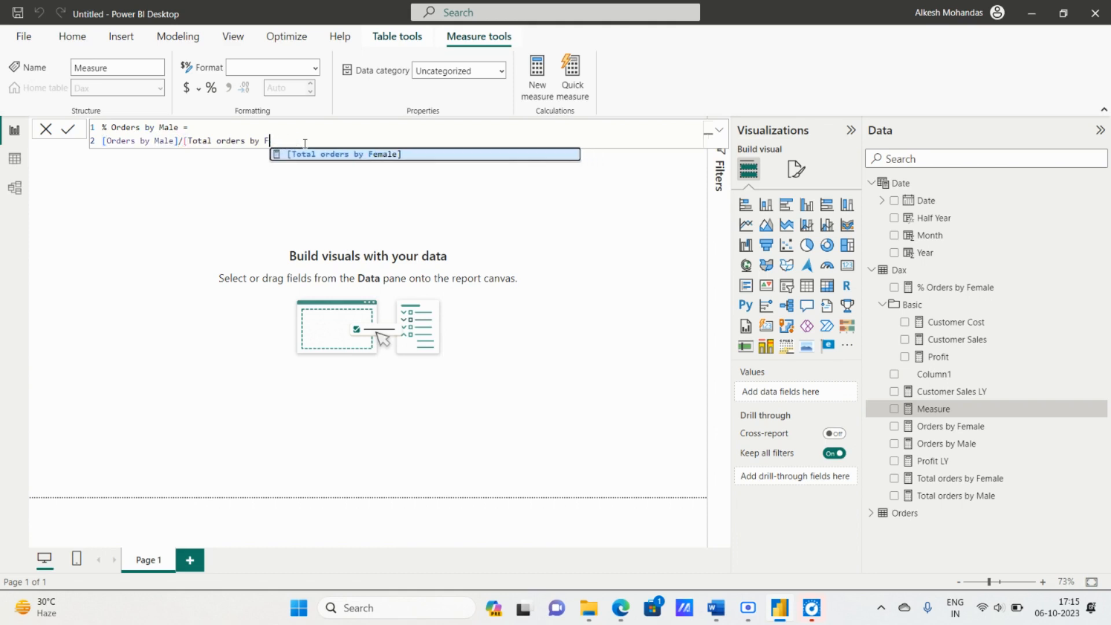
key(Down)
key(Tab)
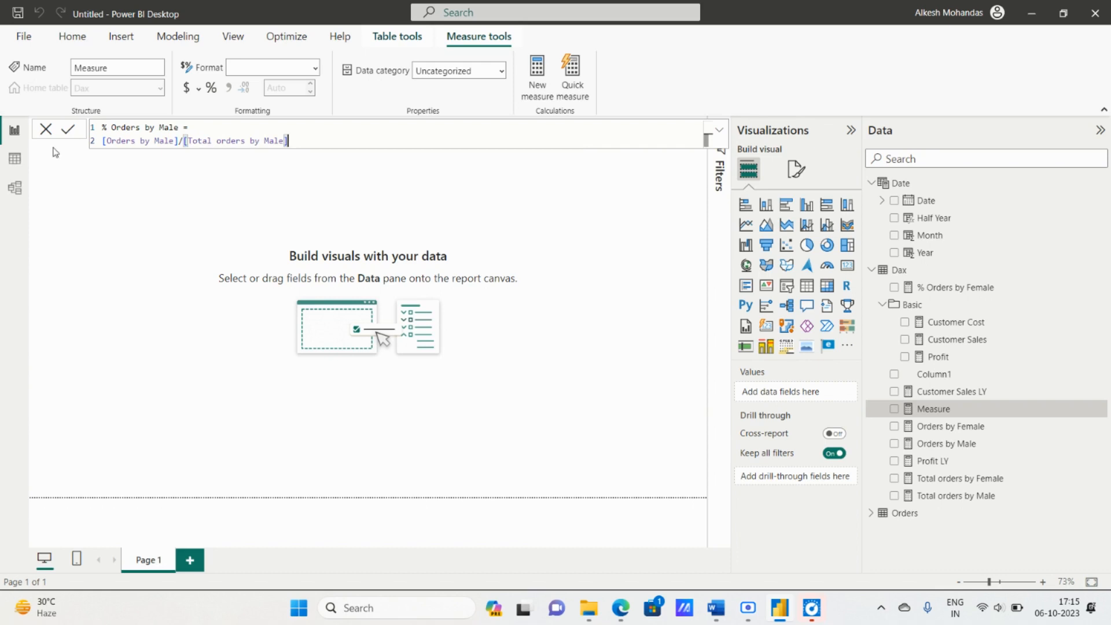
click(74, 130)
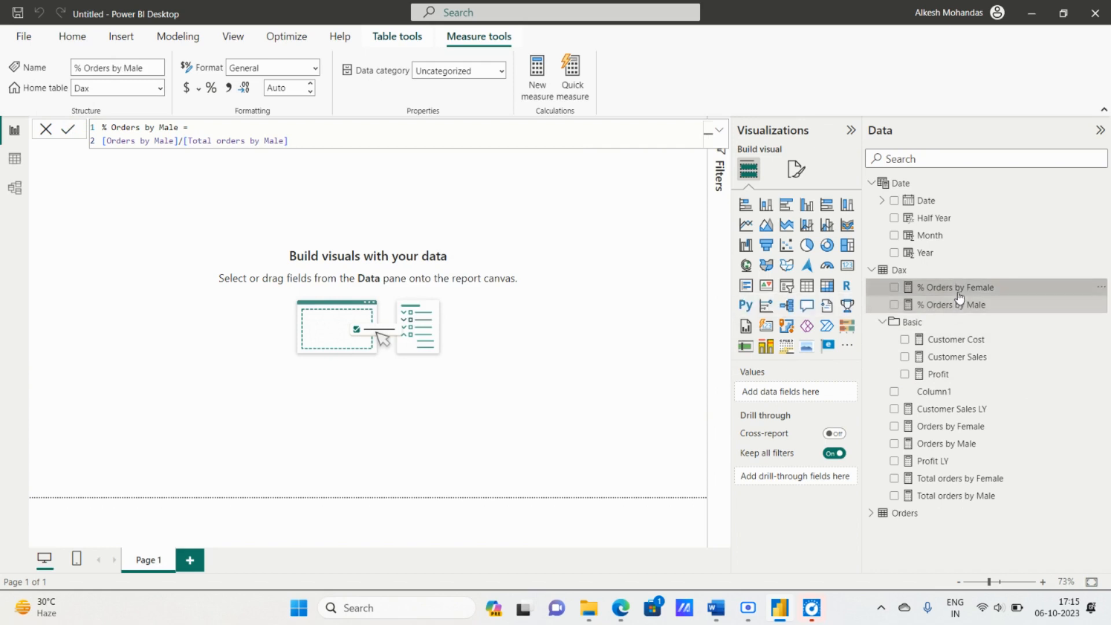
Check both percentage measures' formulas, and review the Female Customers and Distinct Function sections in the Word document.
click(958, 293)
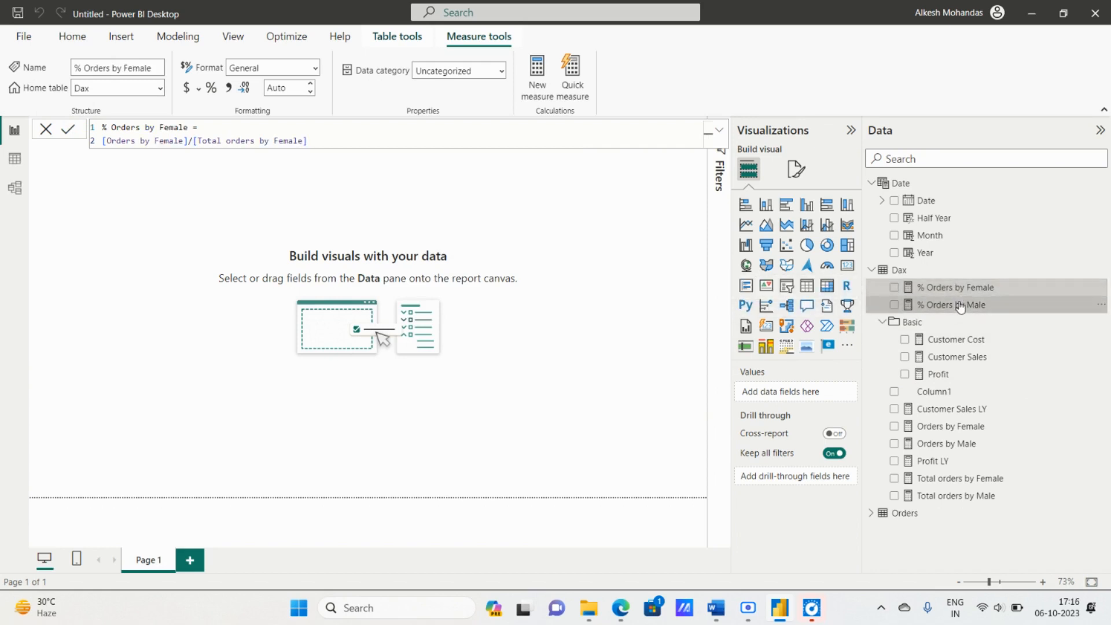
click(959, 306)
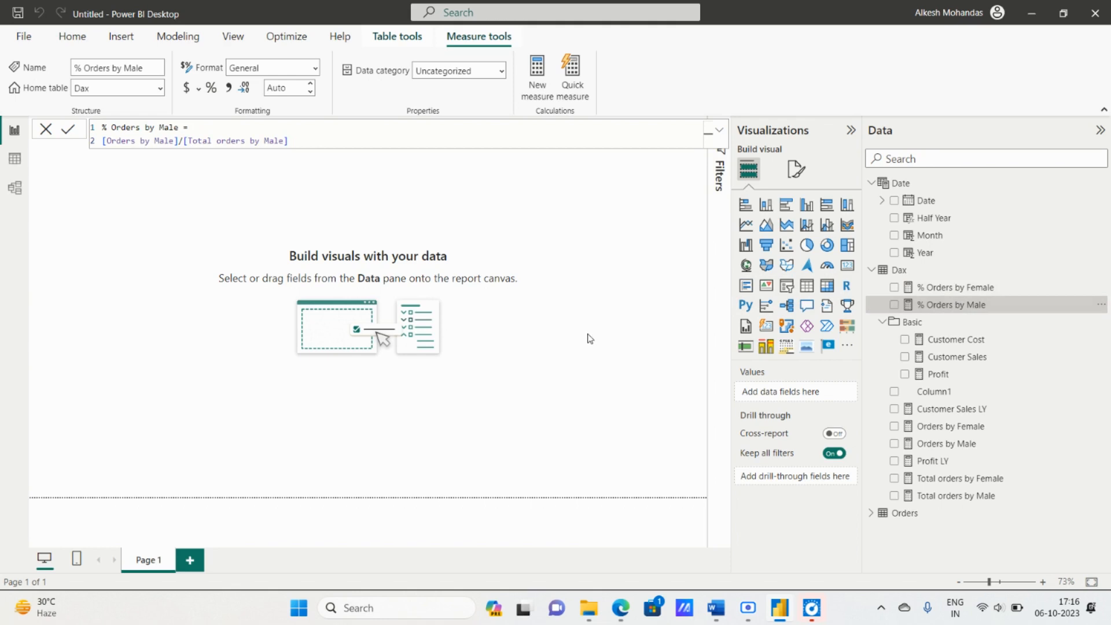
key(alt+Tab)
scroll(583, 351, down, 10)
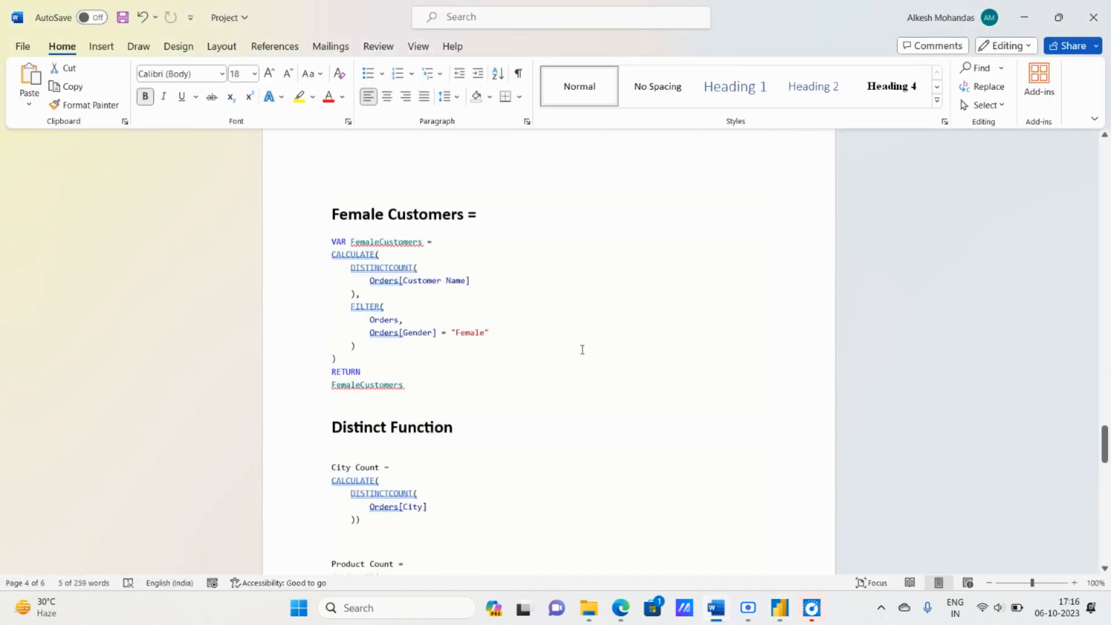
scroll(582, 349, down, 3)
scroll(582, 350, up, 2)
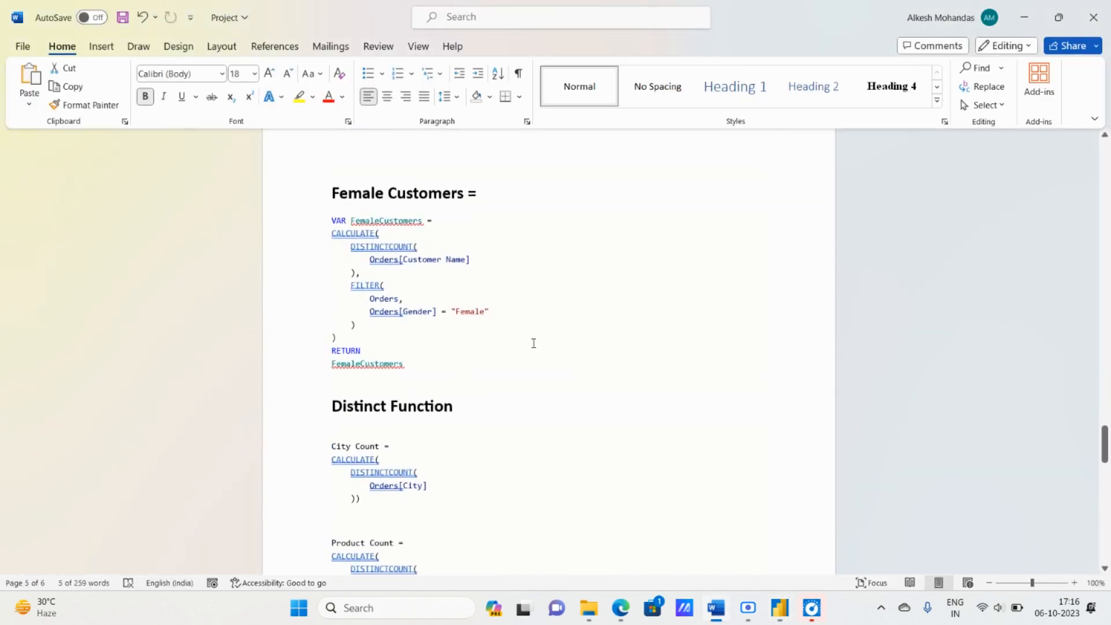
scroll(449, 265, down, 10)
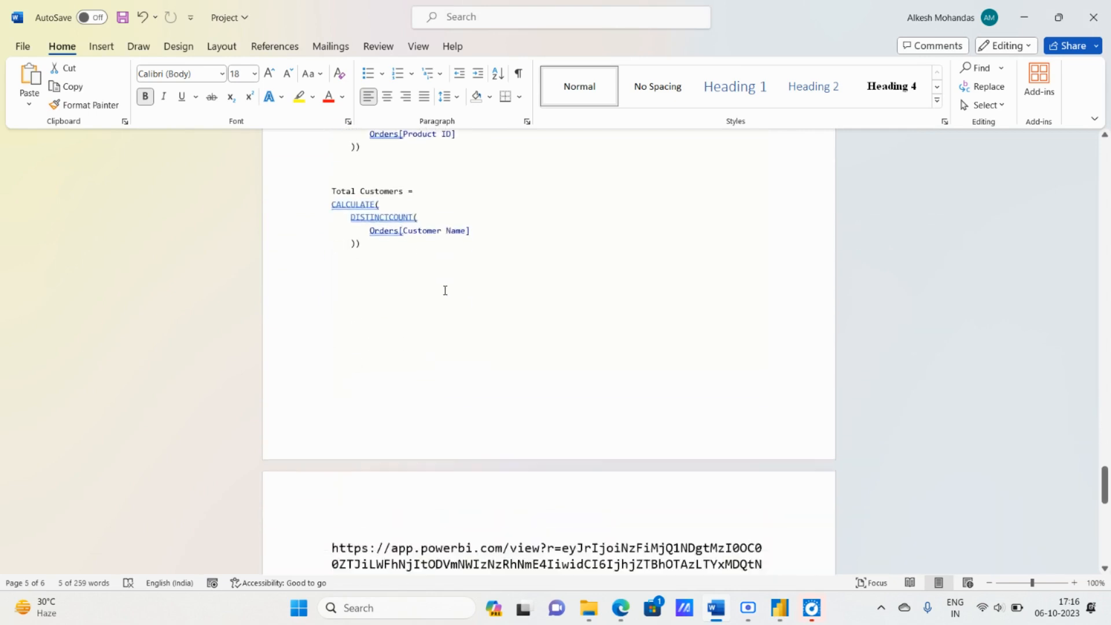
scroll(445, 290, up, 10)
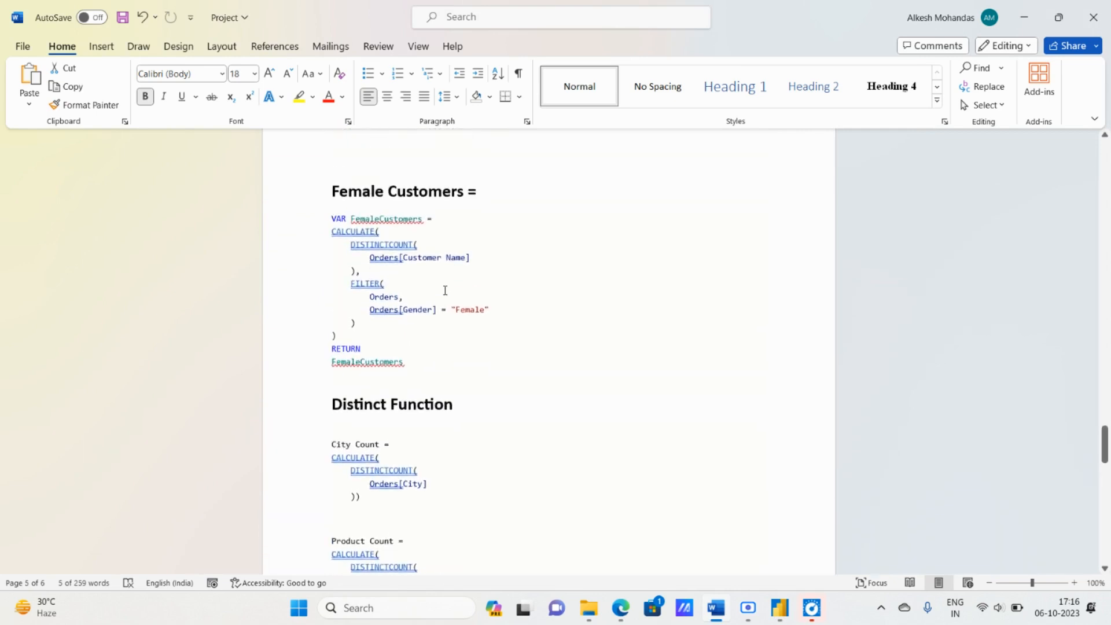
scroll(455, 339, down, 1)
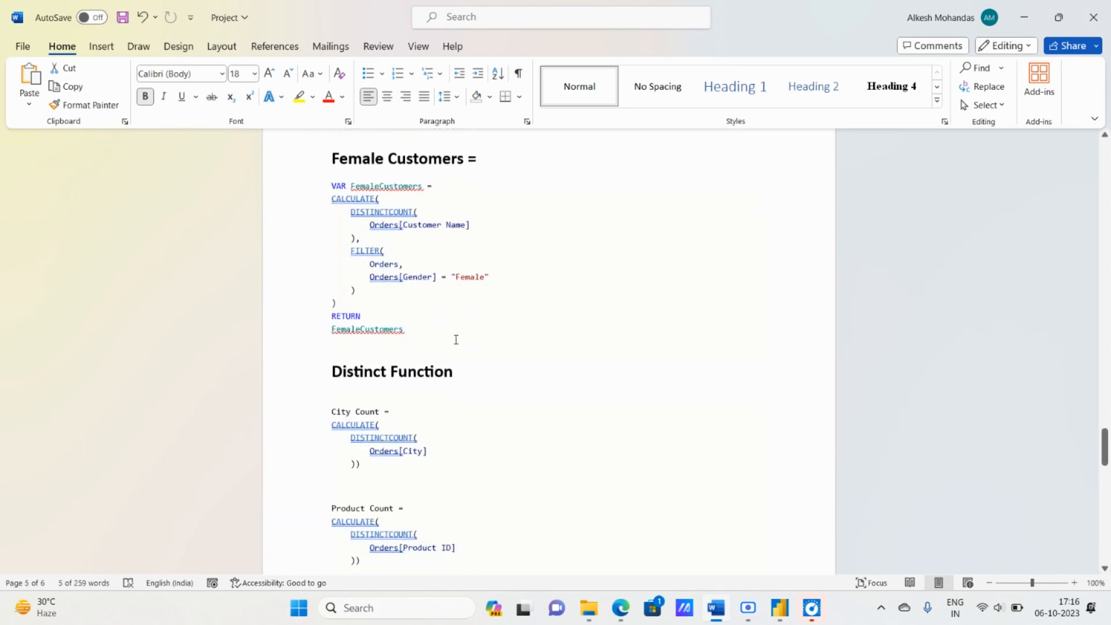
scroll(455, 339, up, 1)
key(alt+Tab)
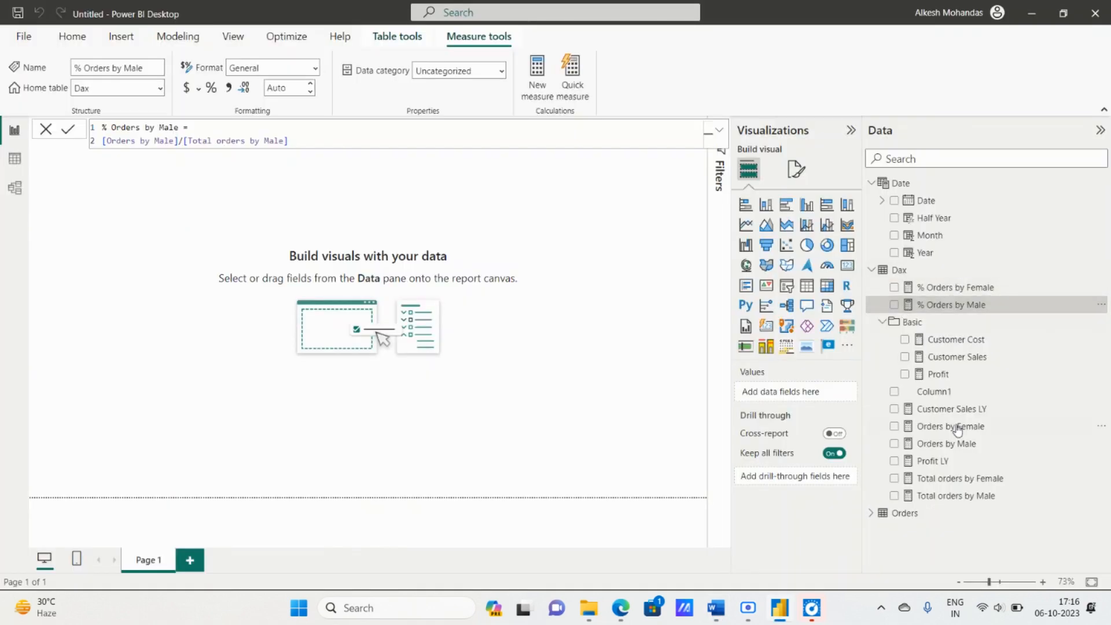
In Power BI's Model view, assign the % Orders by Female measure to a new display folder named Calculate & Filter.
click(20, 196)
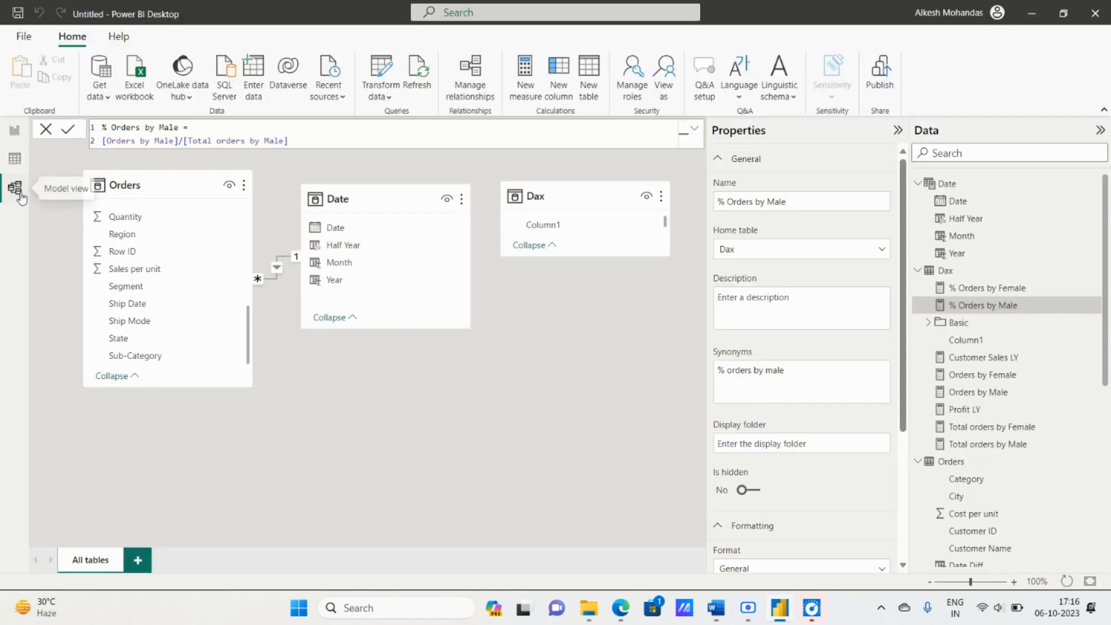
click(972, 292)
click(787, 441)
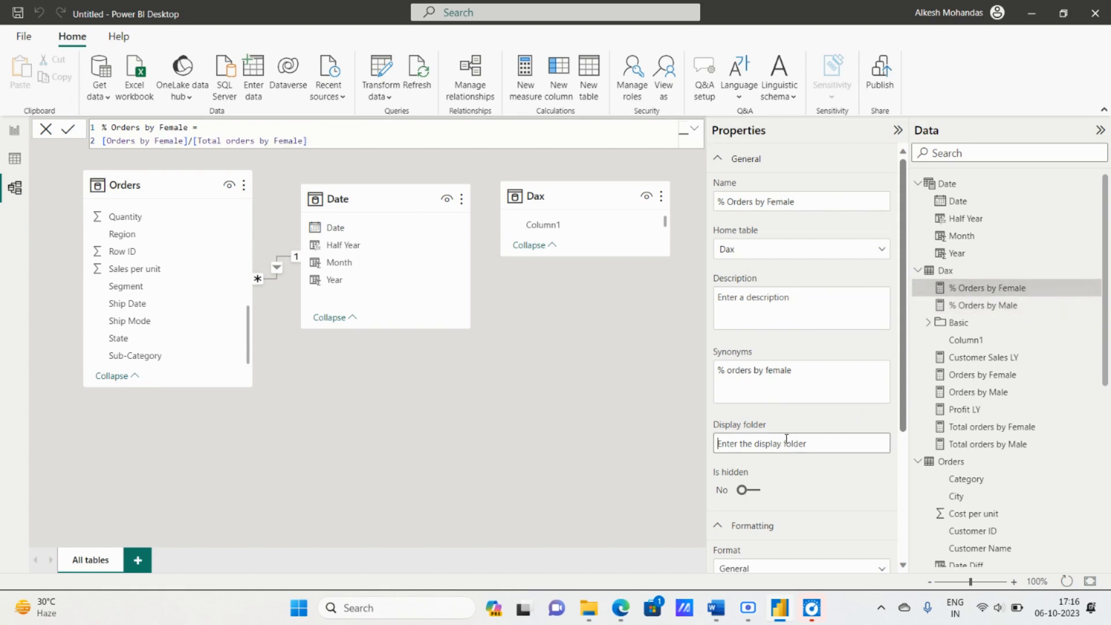
text(C)
key(BackSpace)
key(BackSpace)
text(er)
click(855, 494)
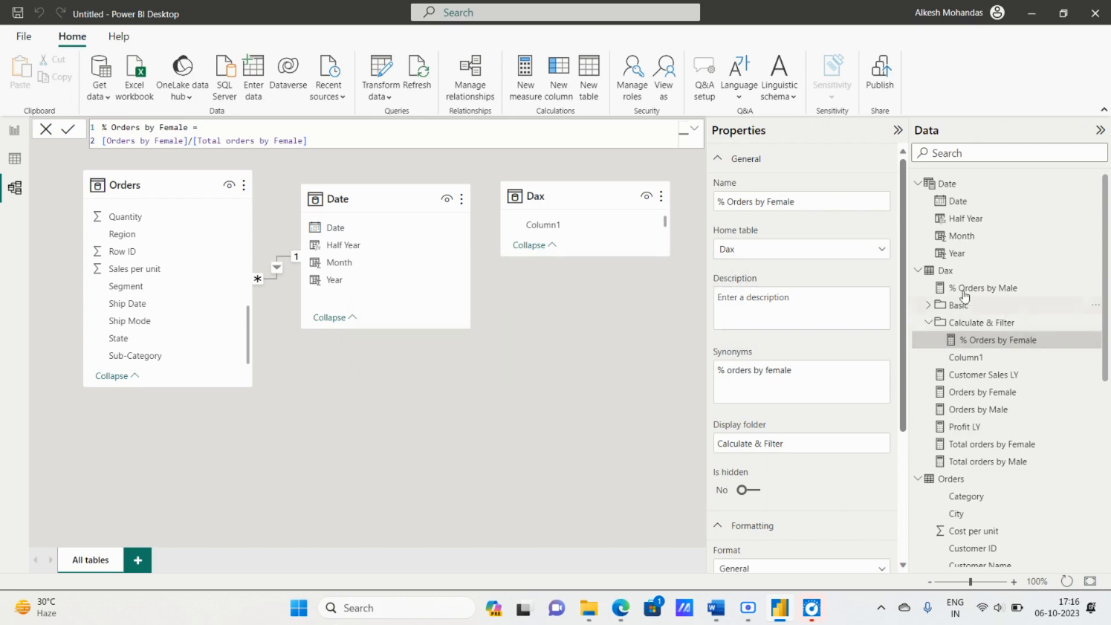
Move the % Orders by Male measure into the Calculate & Filter folder and collapse the Orders and Date tables in the field list.
click(962, 292)
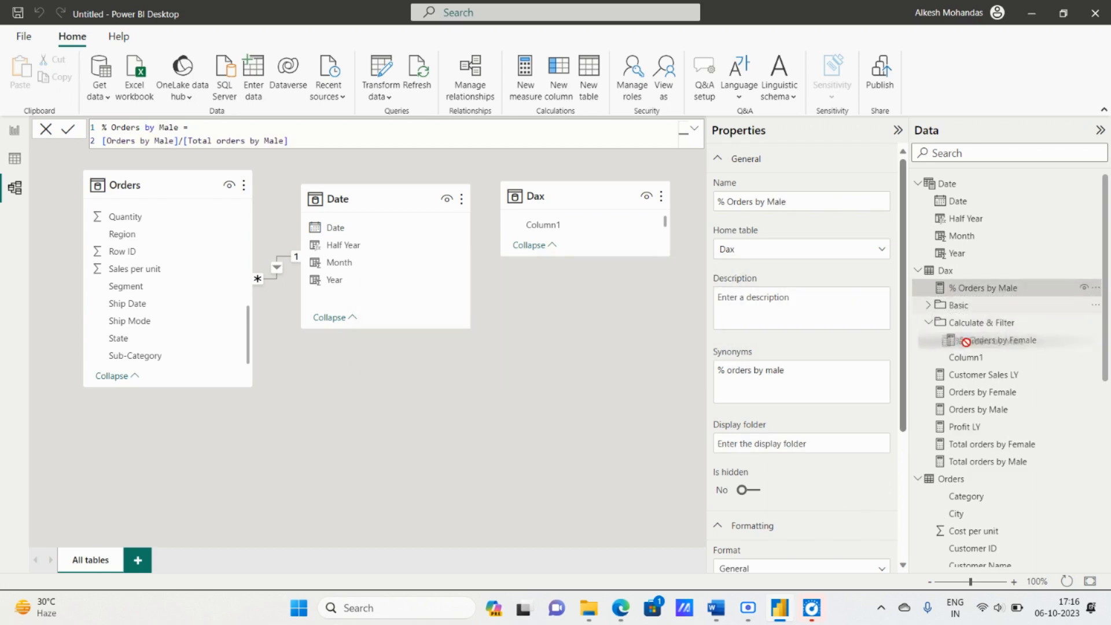
drag(968, 327, 969, 326)
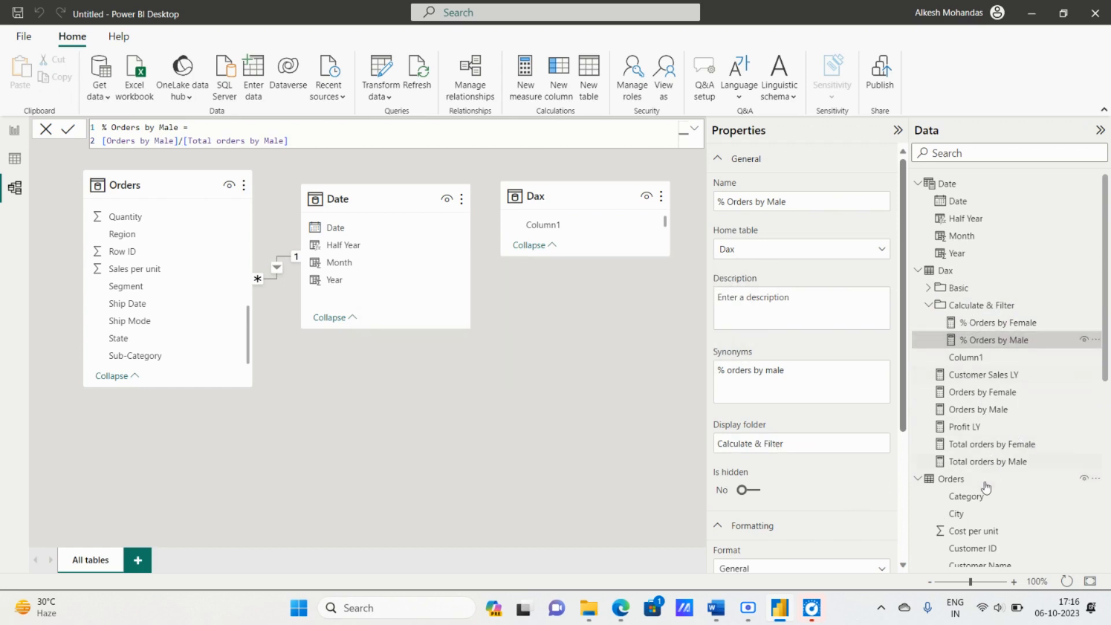
click(920, 480)
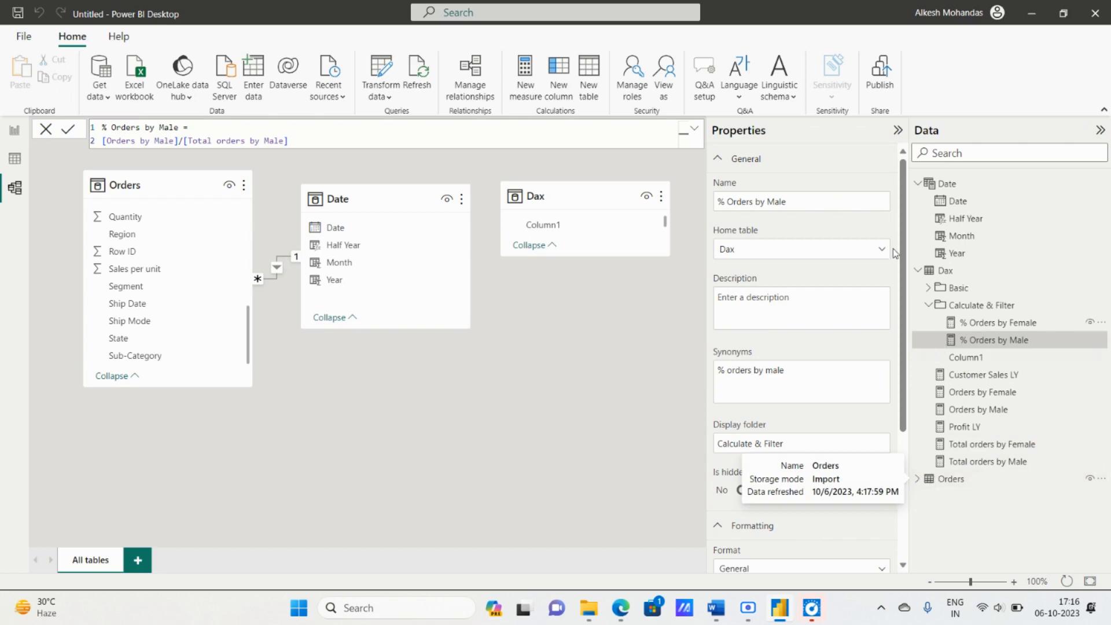
click(918, 185)
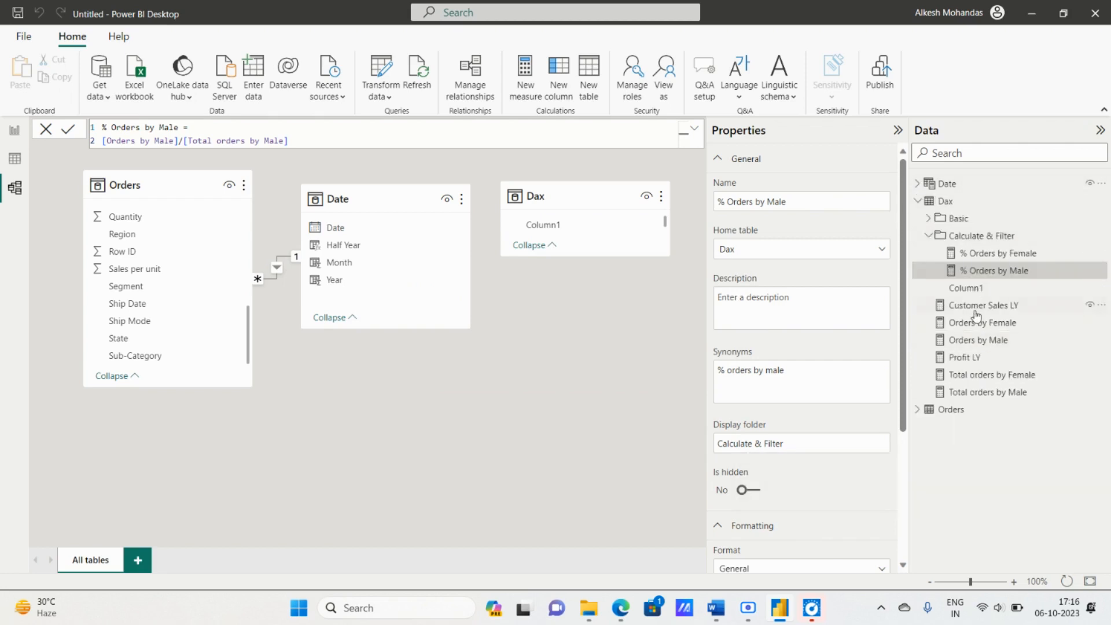
Move the Customer Sales LY and Orders by Female measures into the Calculate & Filter folder.
drag(987, 307, 981, 241)
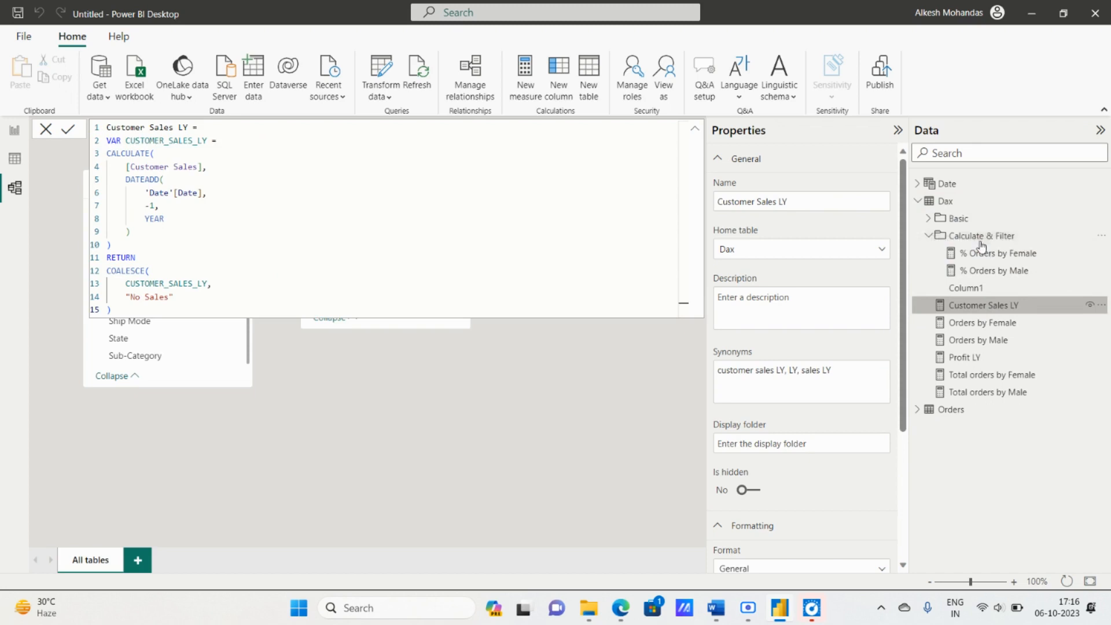
drag(996, 251, 998, 253)
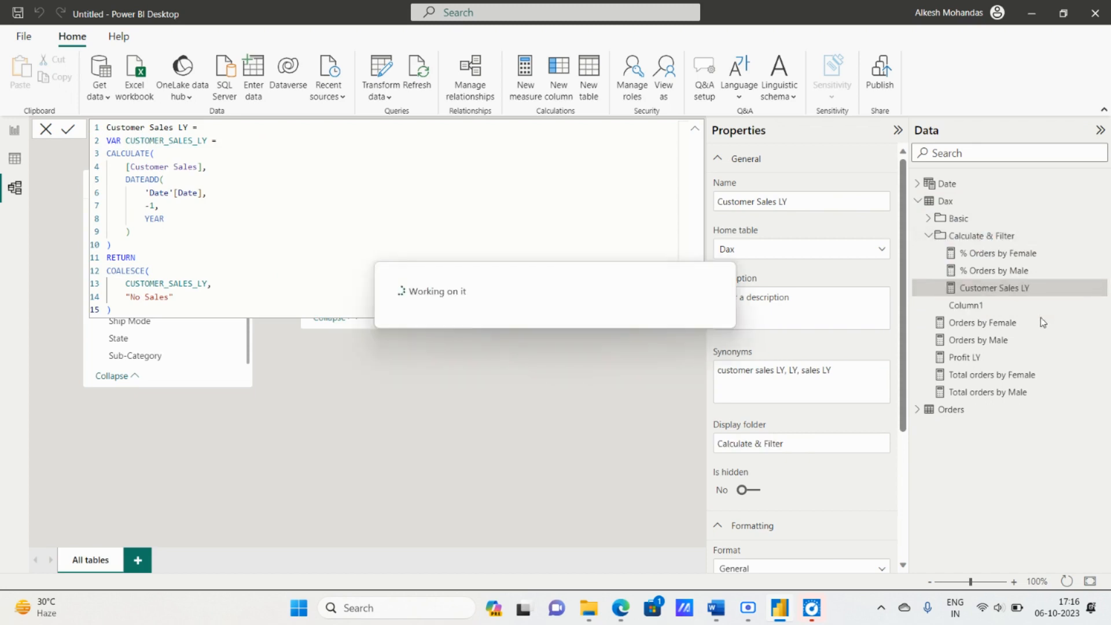
drag(997, 306, 1003, 245)
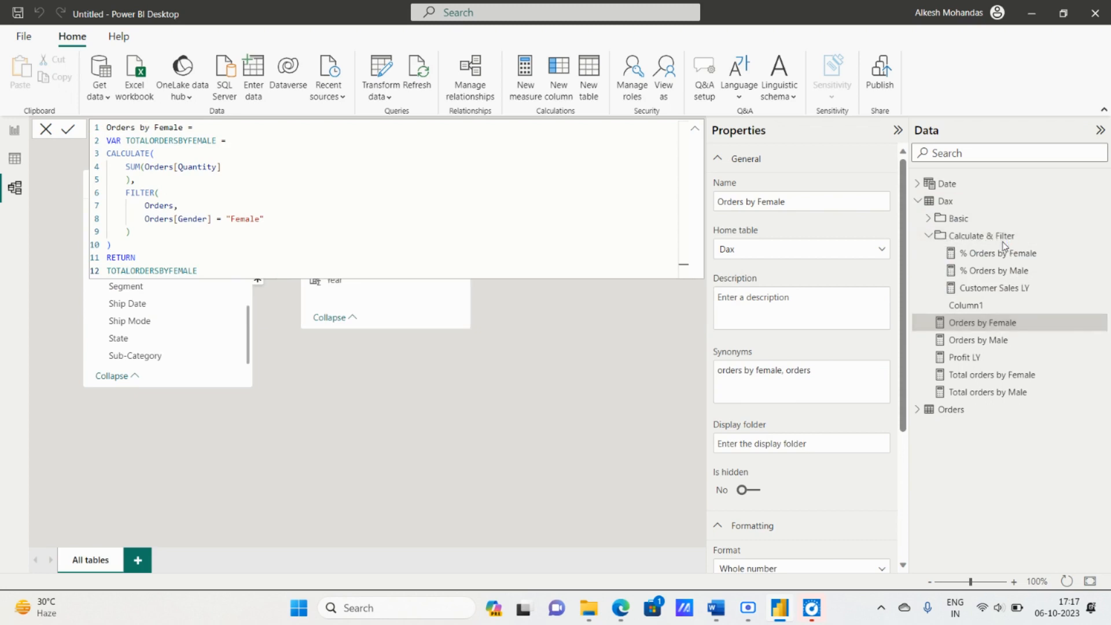
Move the measures Orders by Male, Profit LY, Total orders by Female and Total orders by Male into the Calculate & Filter folder, then collapse it.
drag(993, 342, 1003, 246)
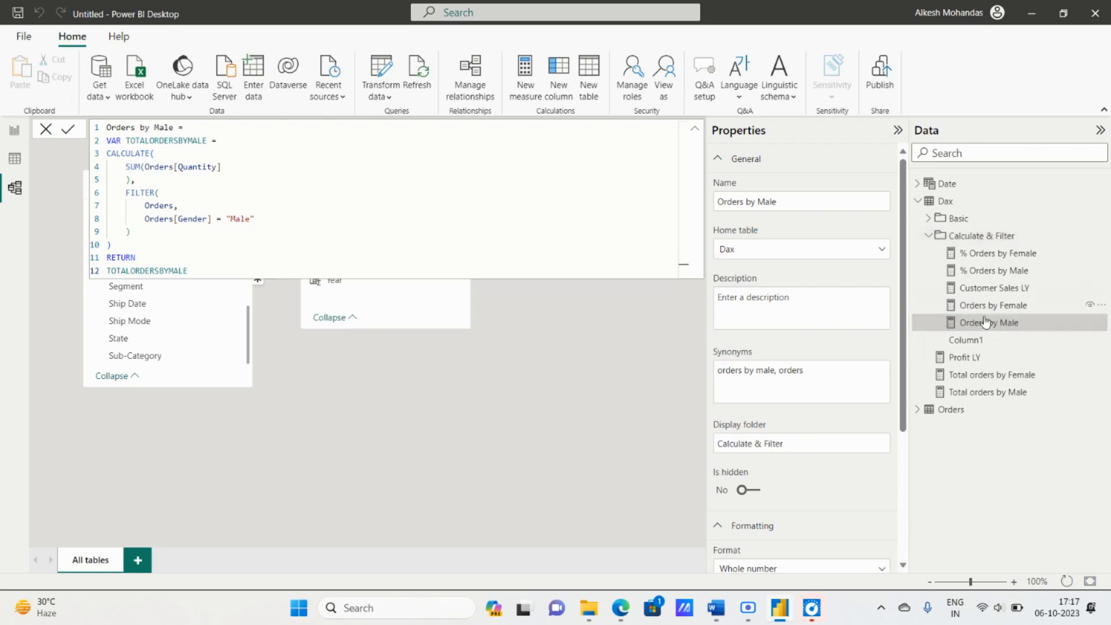
drag(978, 364, 990, 249)
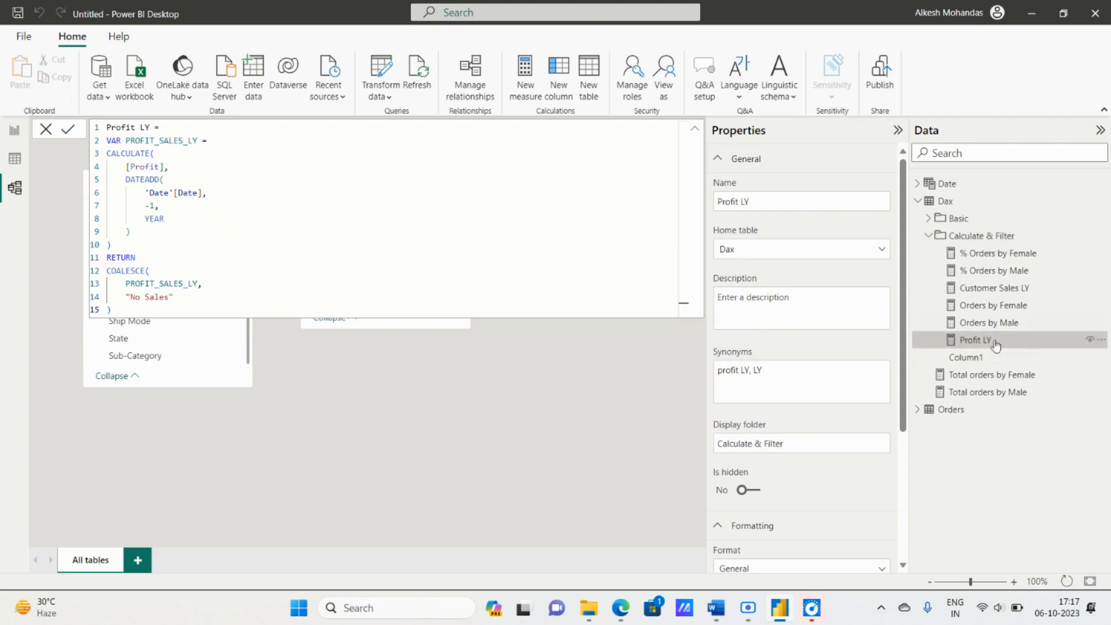
drag(983, 375, 990, 247)
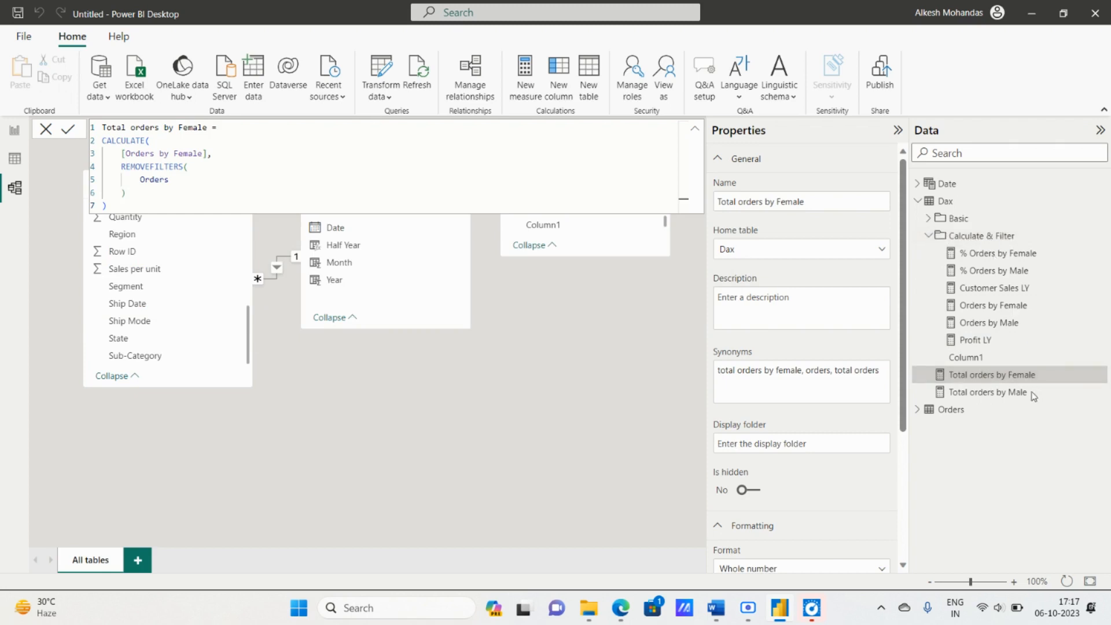
drag(987, 393, 992, 246)
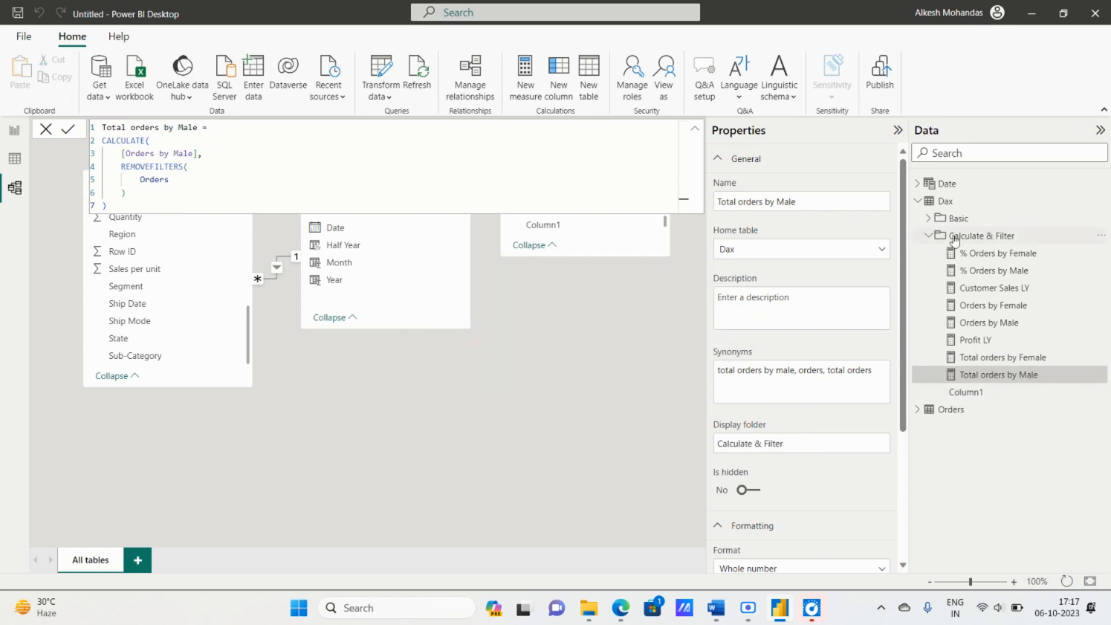
click(929, 237)
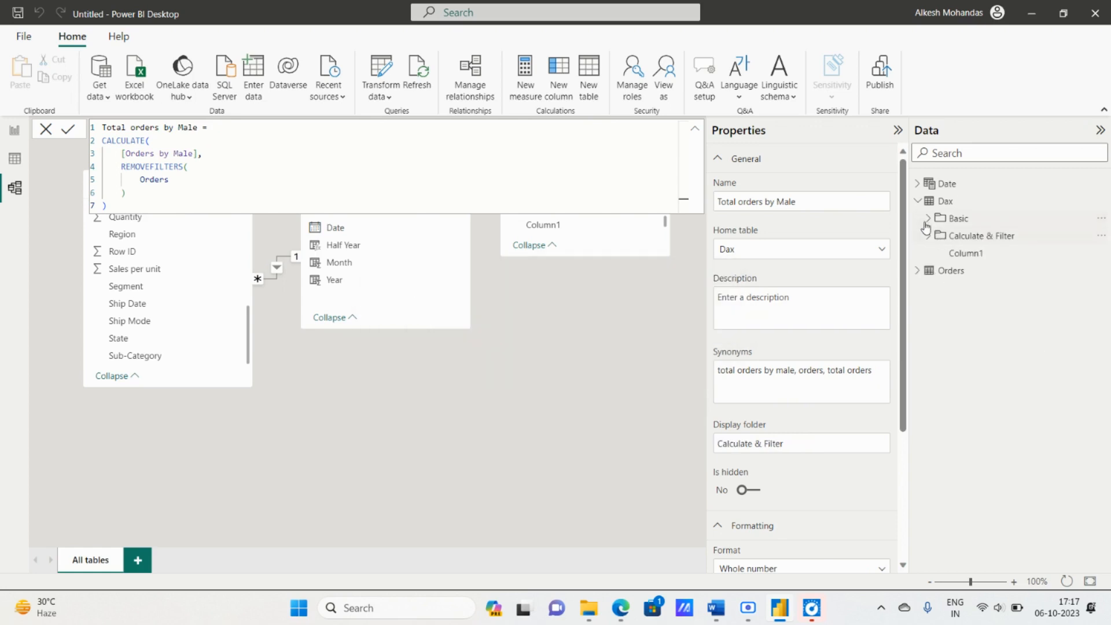
click(927, 220)
click(927, 219)
click(930, 237)
click(930, 236)
Switch to the report view and collapse the Date table and the Basic and Calculate & Filter folders.
click(14, 130)
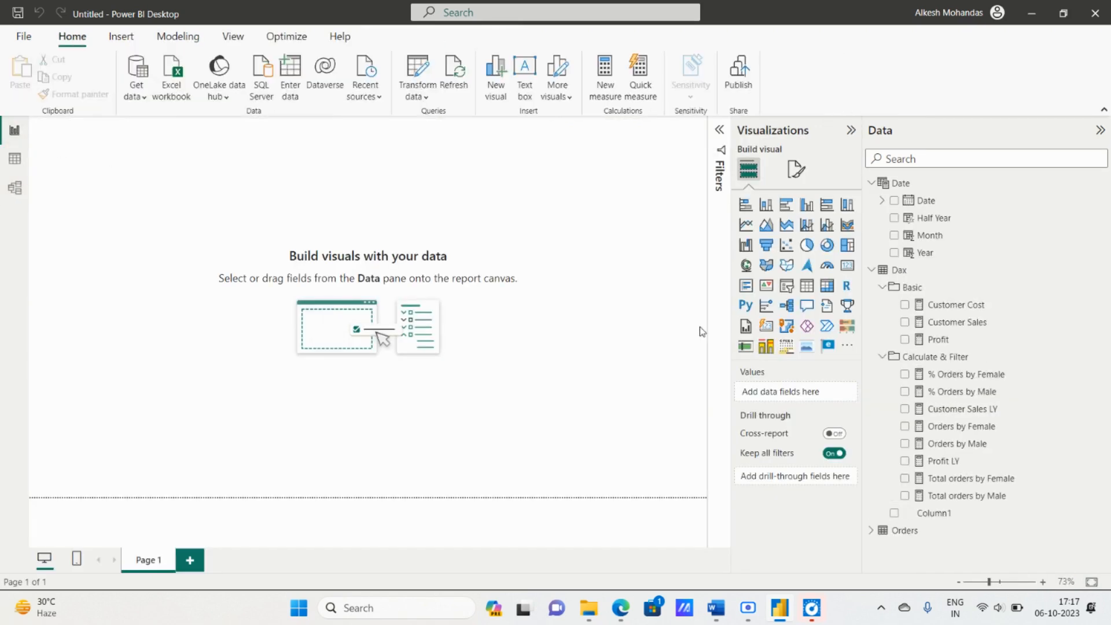
click(871, 183)
click(882, 217)
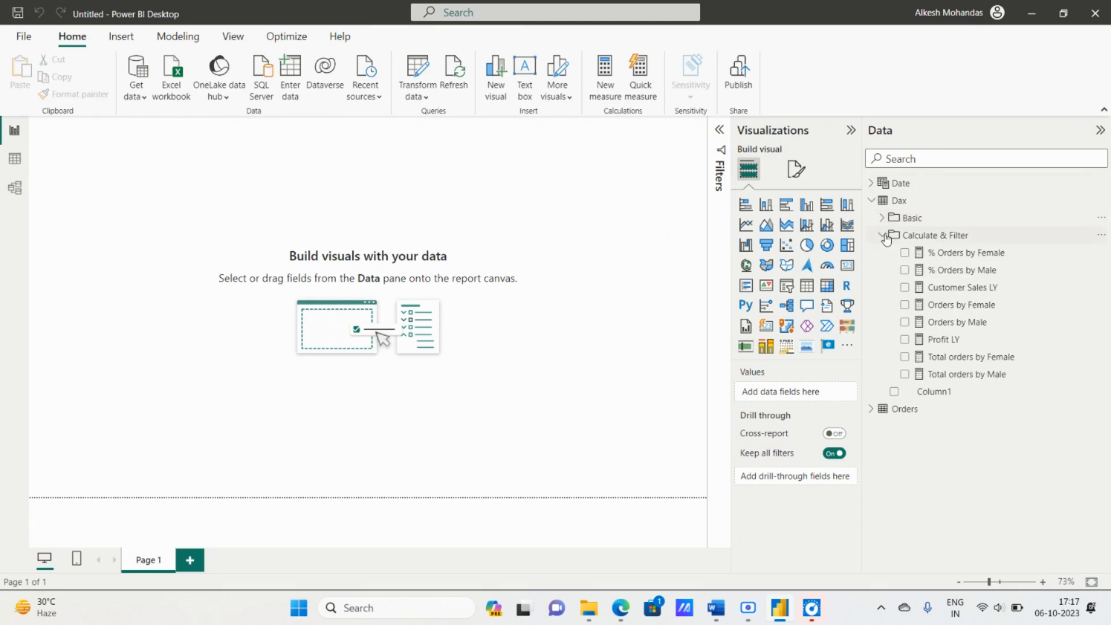
click(882, 235)
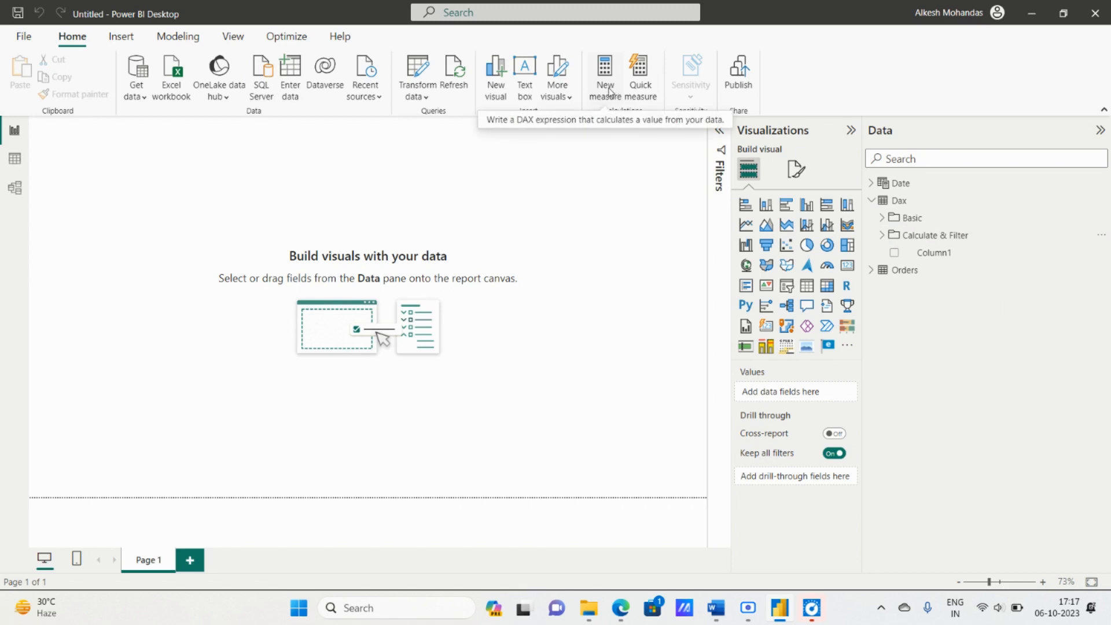
Create a new measure and begin its formula with "Female Customers =", copied from the heading in the Word document.
key(alt+Tab)
scroll(566, 330, down, 3)
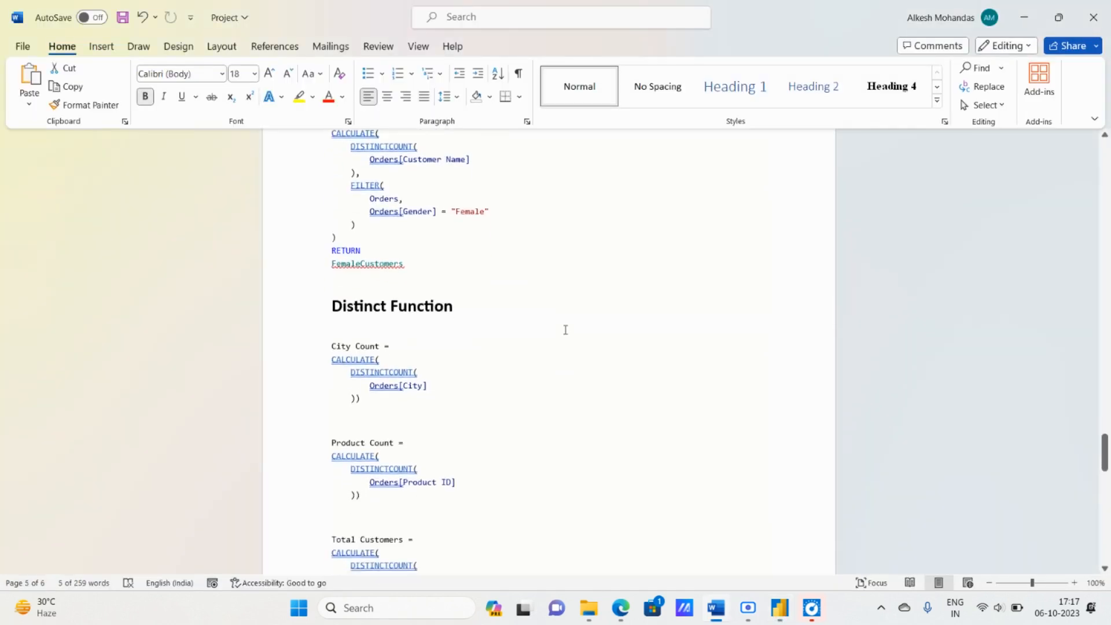
scroll(565, 330, up, 3)
scroll(565, 330, down, 1)
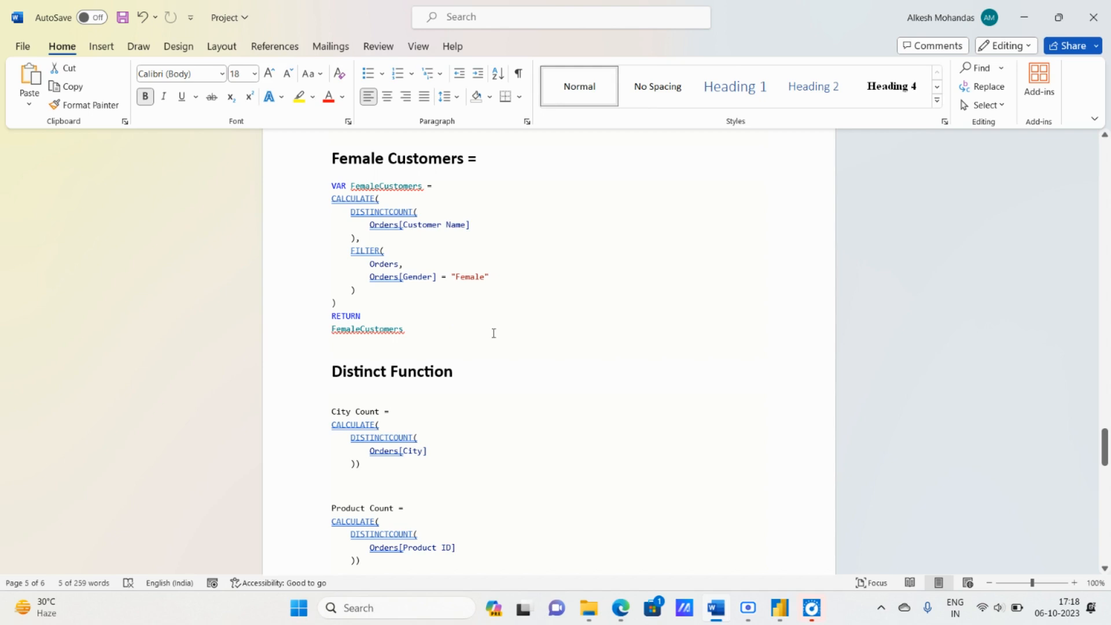
key(alt+Tab)
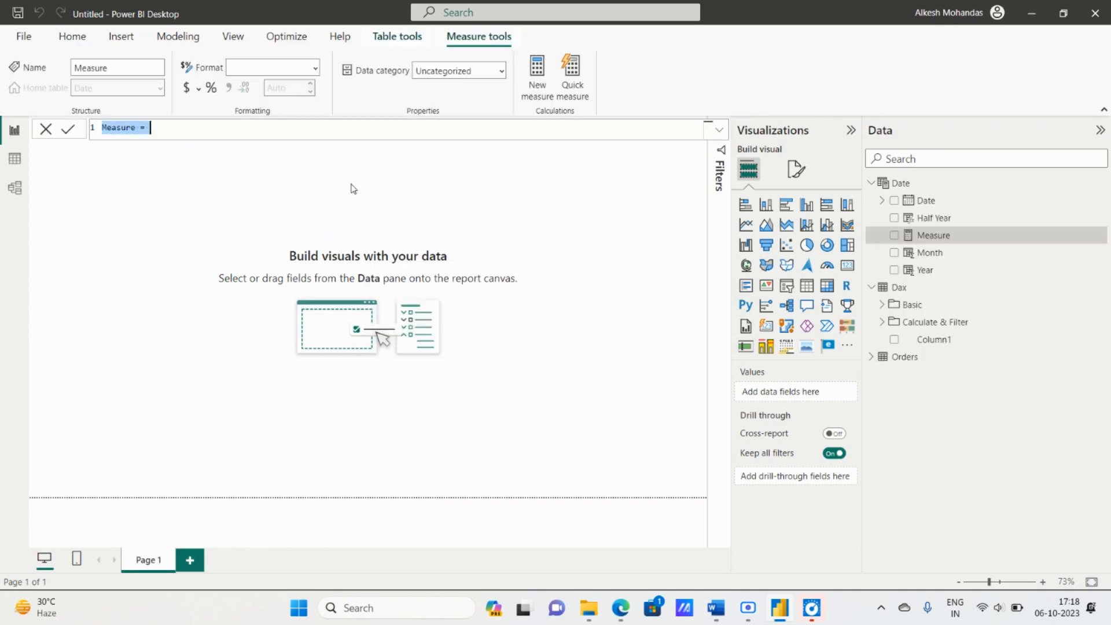
key(alt+Tab)
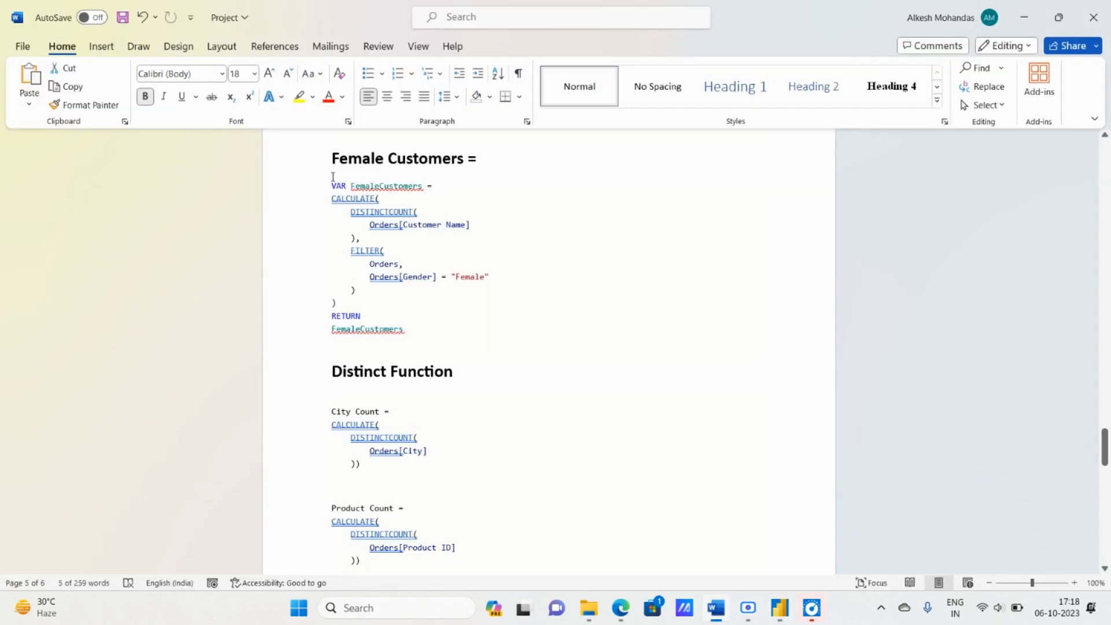
drag(331, 158, 489, 158)
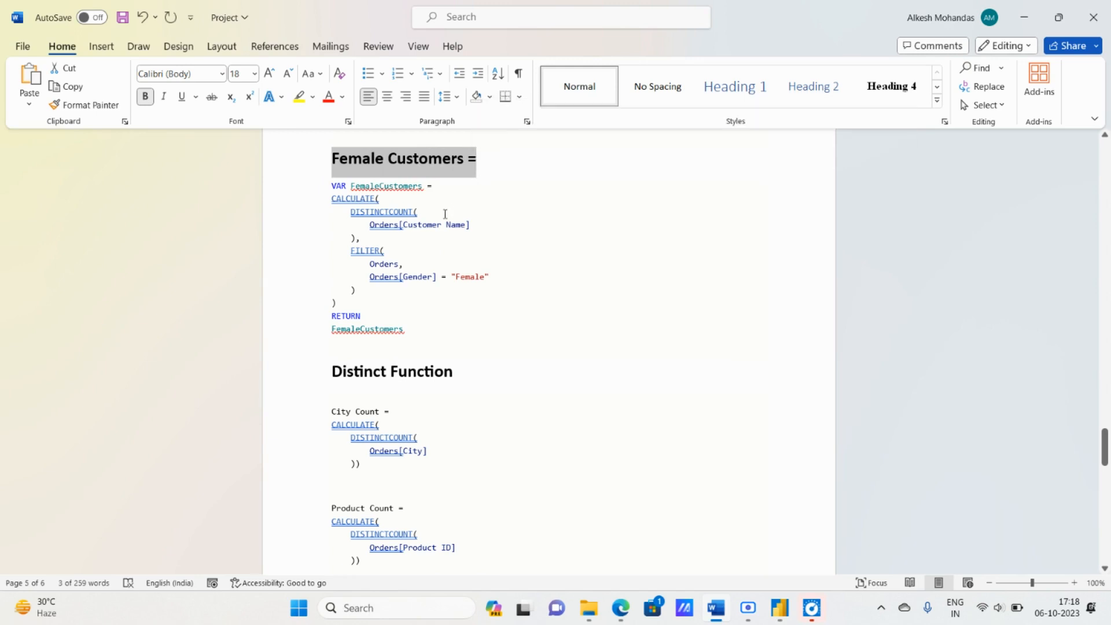
key(ctrl+c)
key(alt+Tab)
key(ctrl+v)
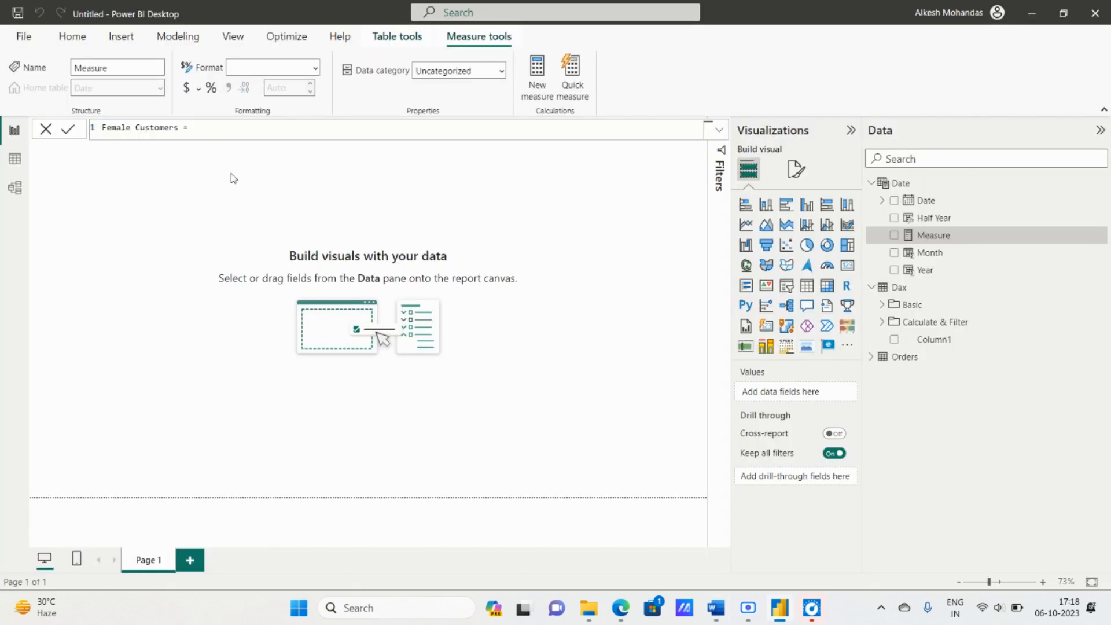
Declare the variable on the measure's second line as "VAR FemaleCustomers =", copying the variable name from the Word document.
key(alt+Tab)
key(alt+Tab)
key(shift+Return)
text(V)
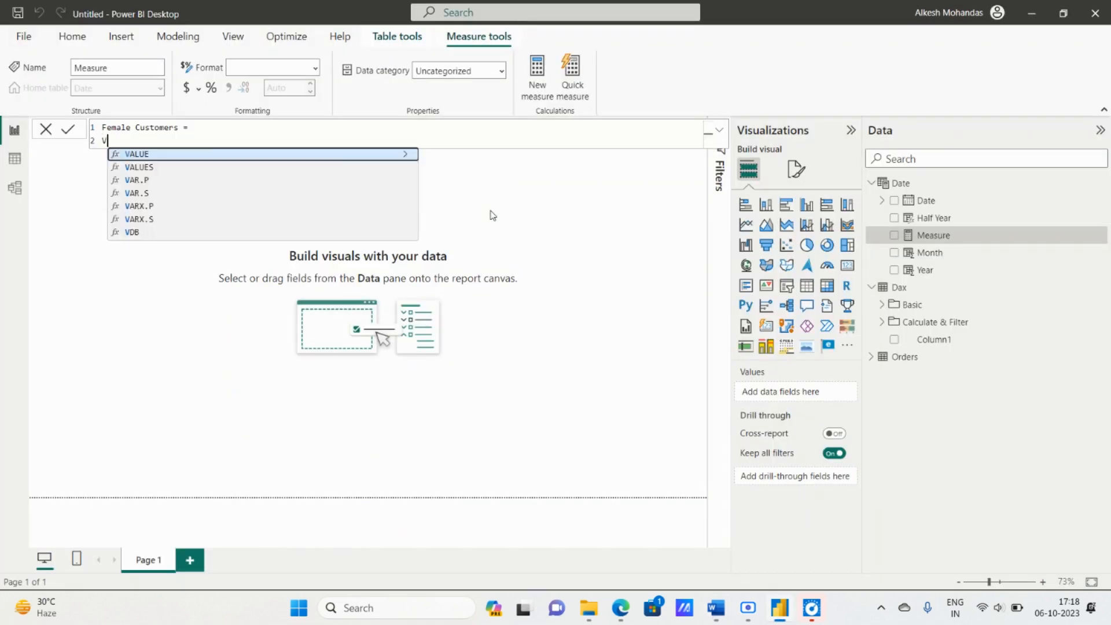
text(AR)
key(alt+Tab)
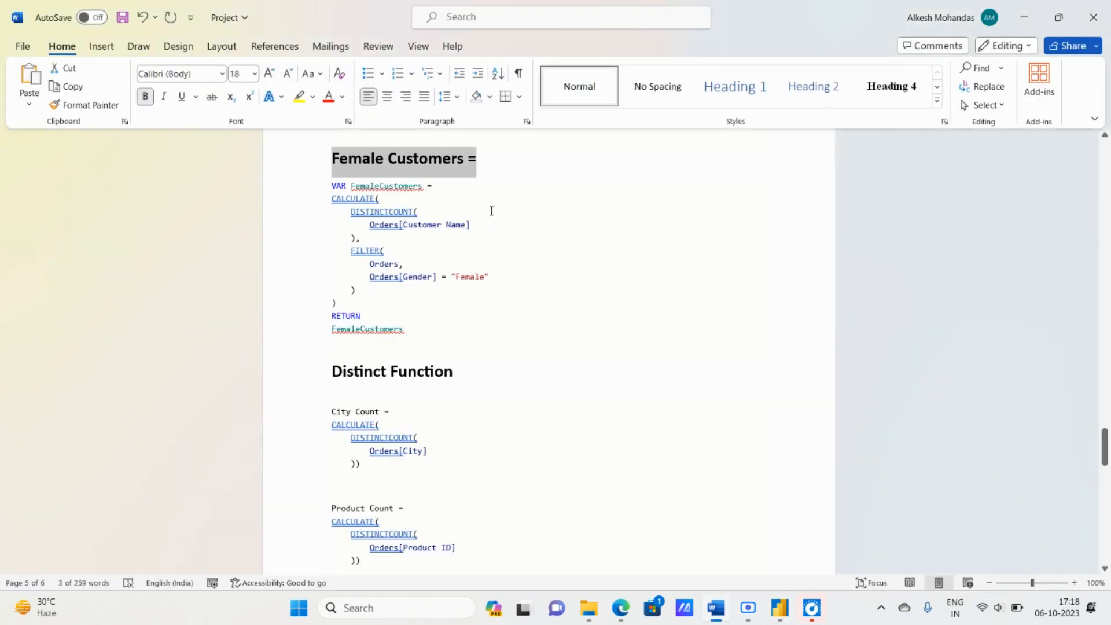
key(alt+Tab)
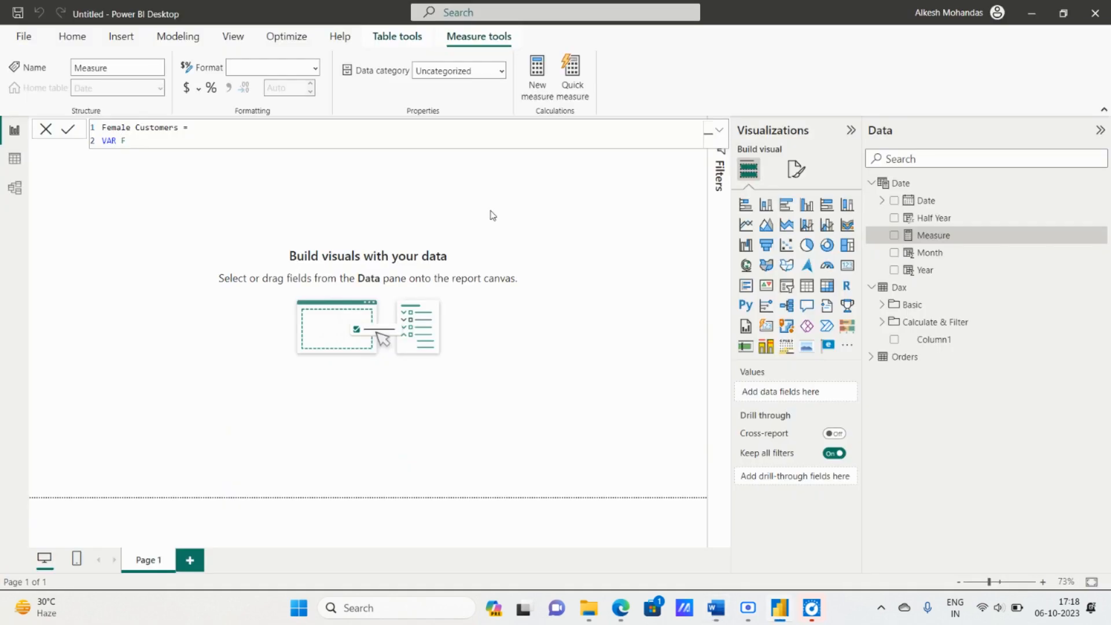
key(alt+Tab)
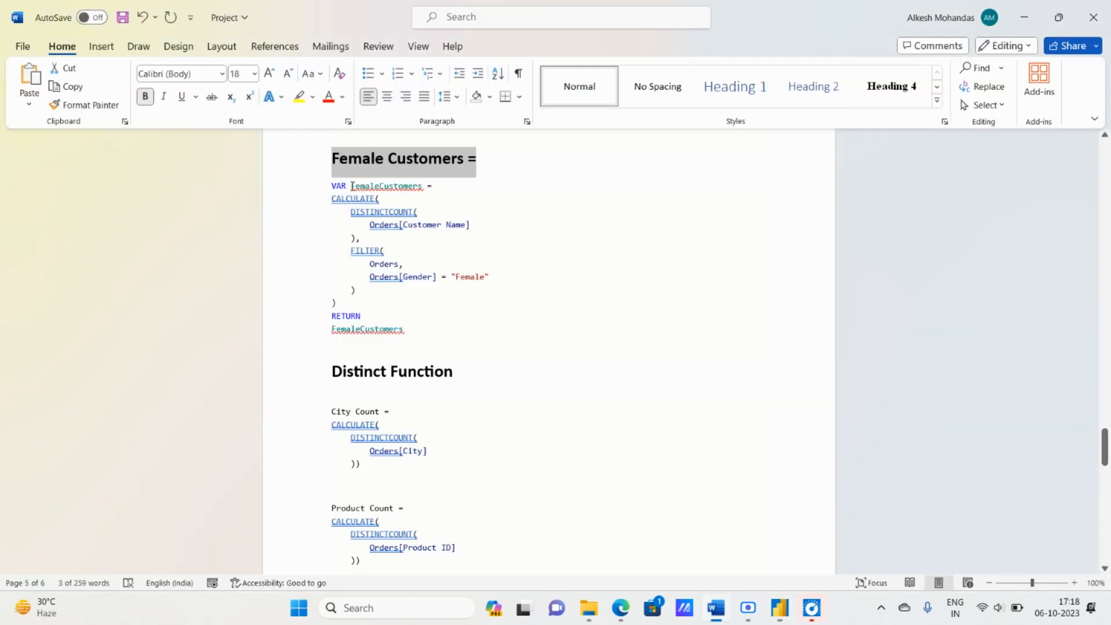
drag(352, 186, 434, 187)
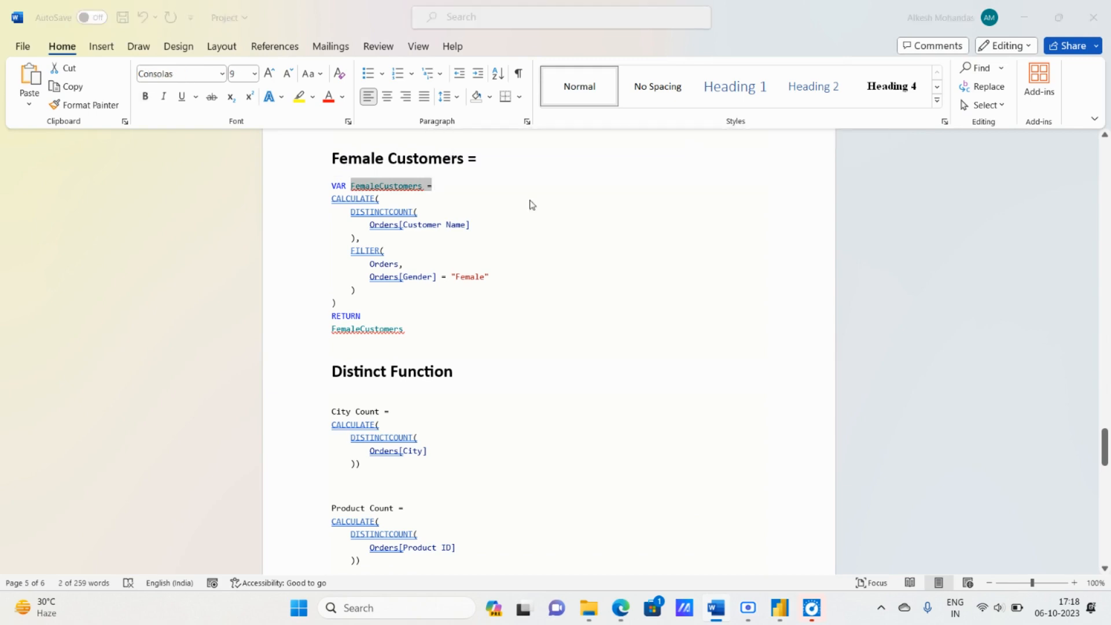
key(alt+Tab)
key(BackSpace)
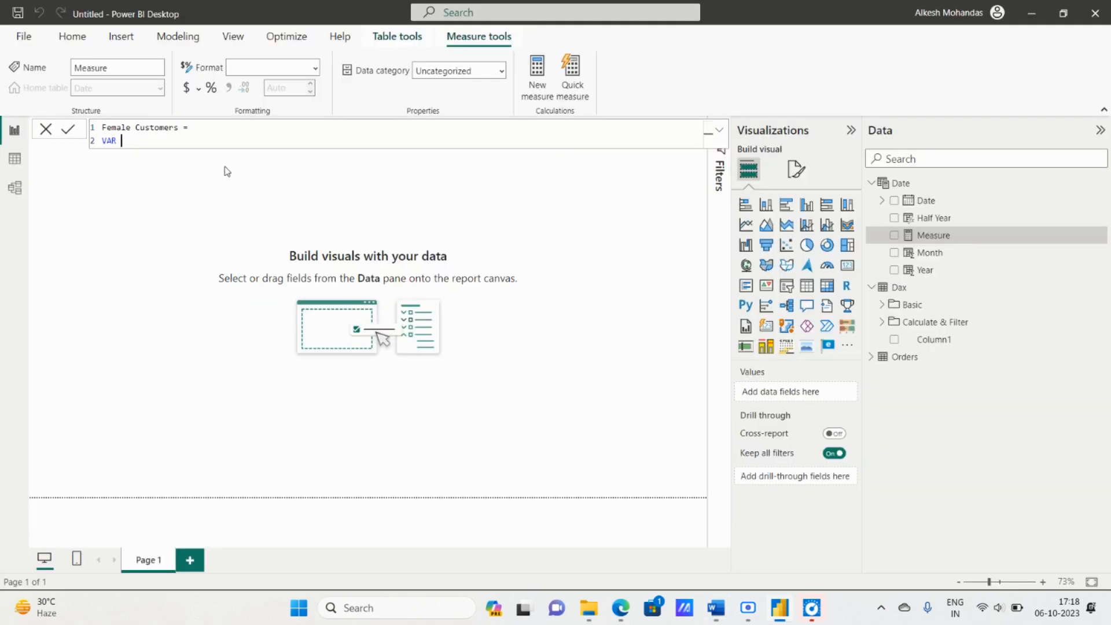
key(ctrl+v)
Add an opening CALCULATE function on the third line of the Female Customers formula, following the Word document.
key(shift+Return)
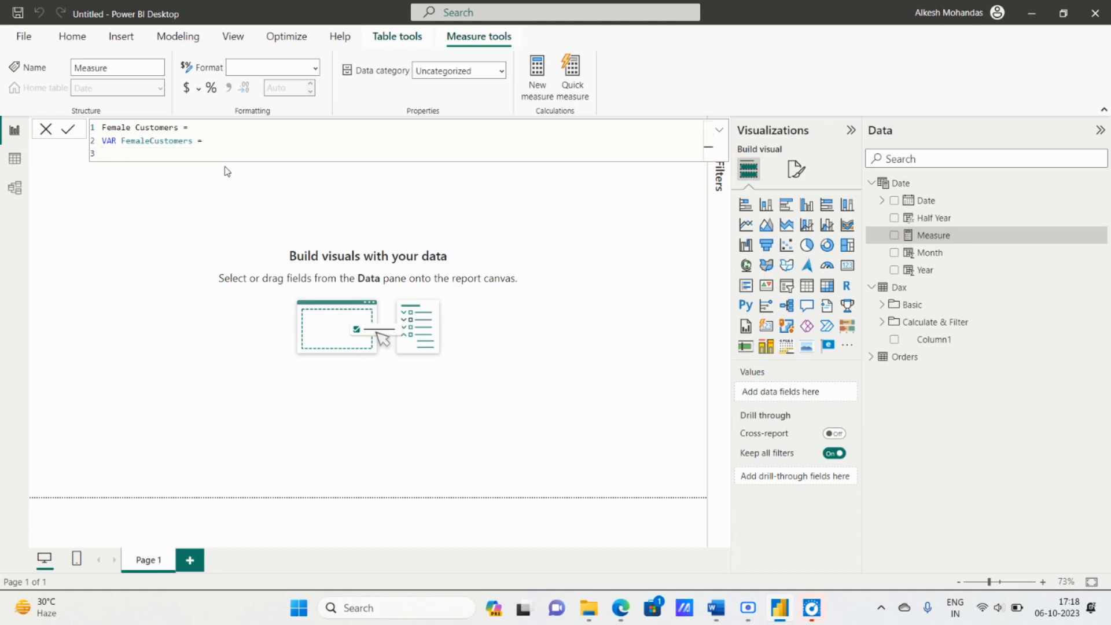
key(alt+Tab)
key(alt+Tab)
text(C)
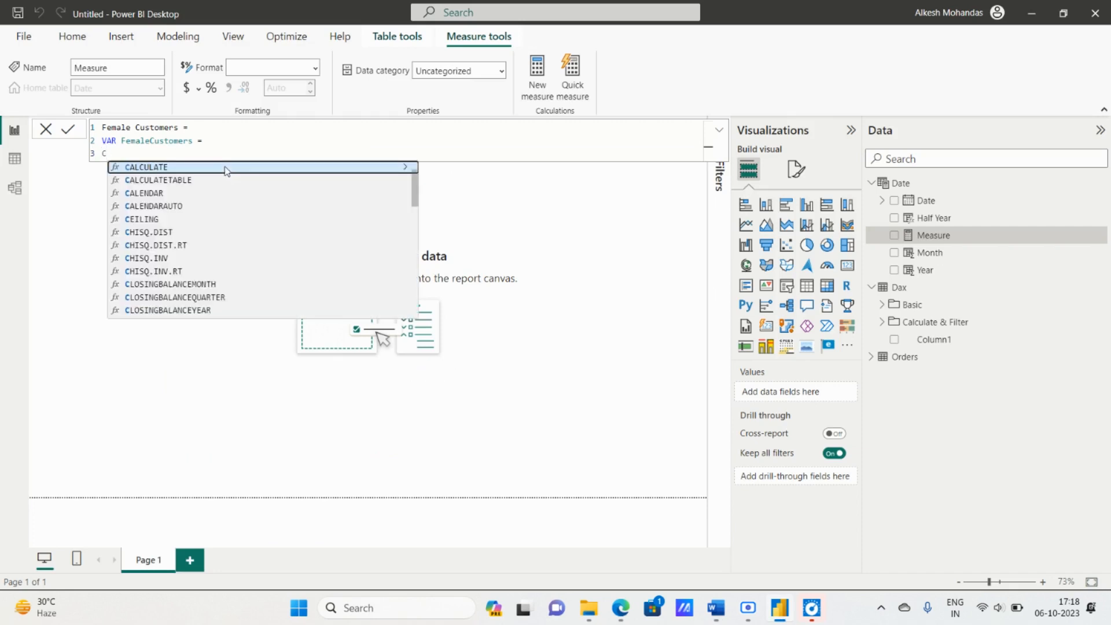
text(al)
key(Tab)
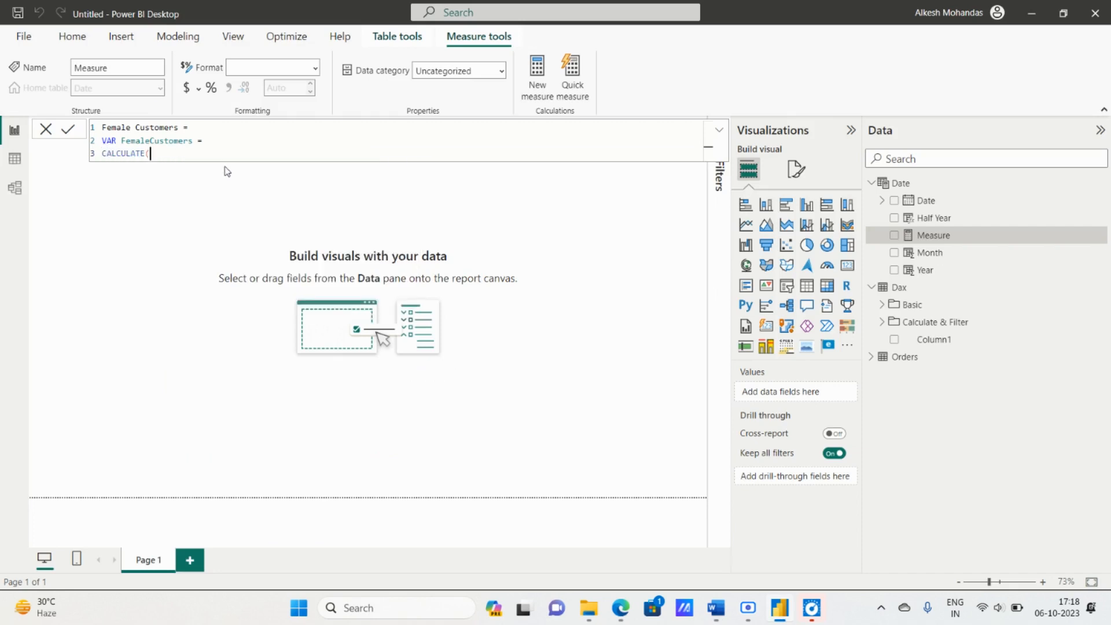
key(alt+Tab)
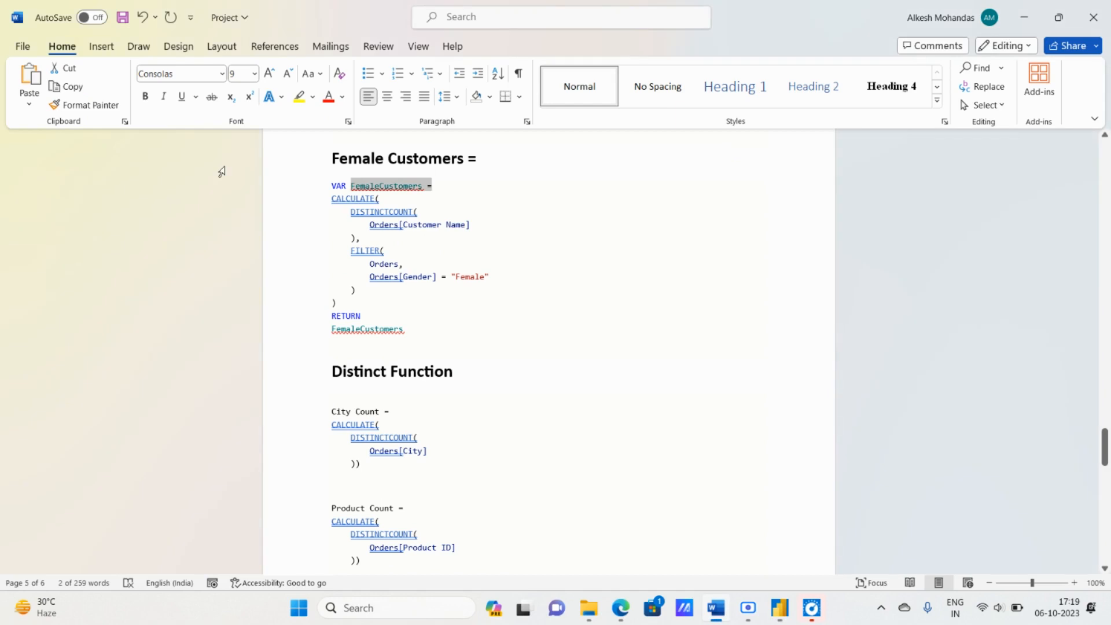
key(alt+Tab)
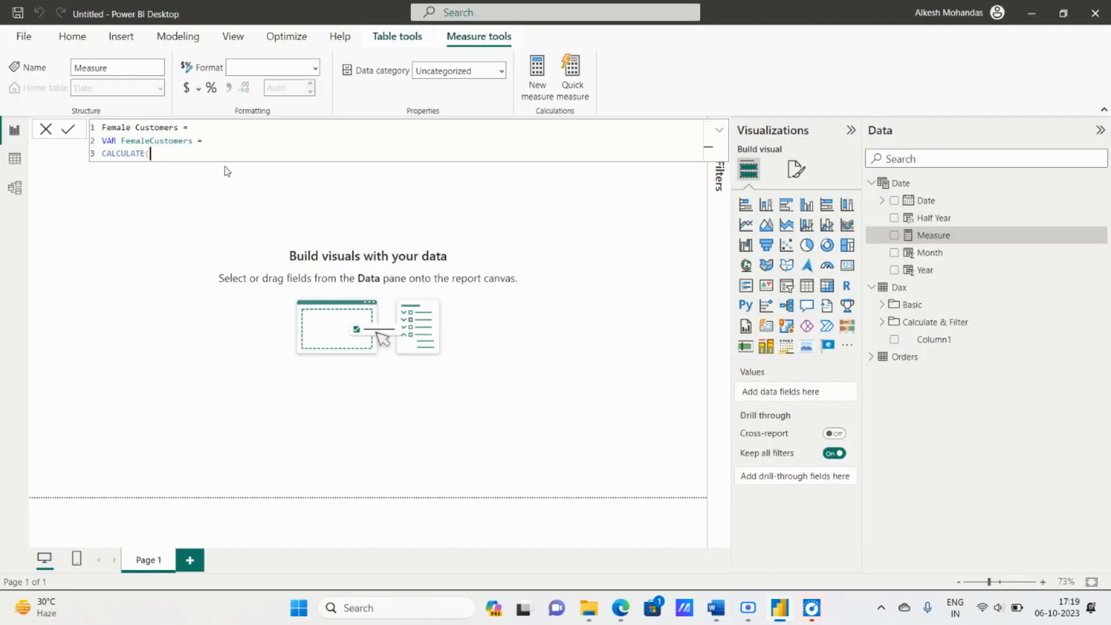
Nest a DISTINCTCOUNT function inside CALCULATE on the fourth line of the formula.
key(shift+Return)
key(alt+Tab)
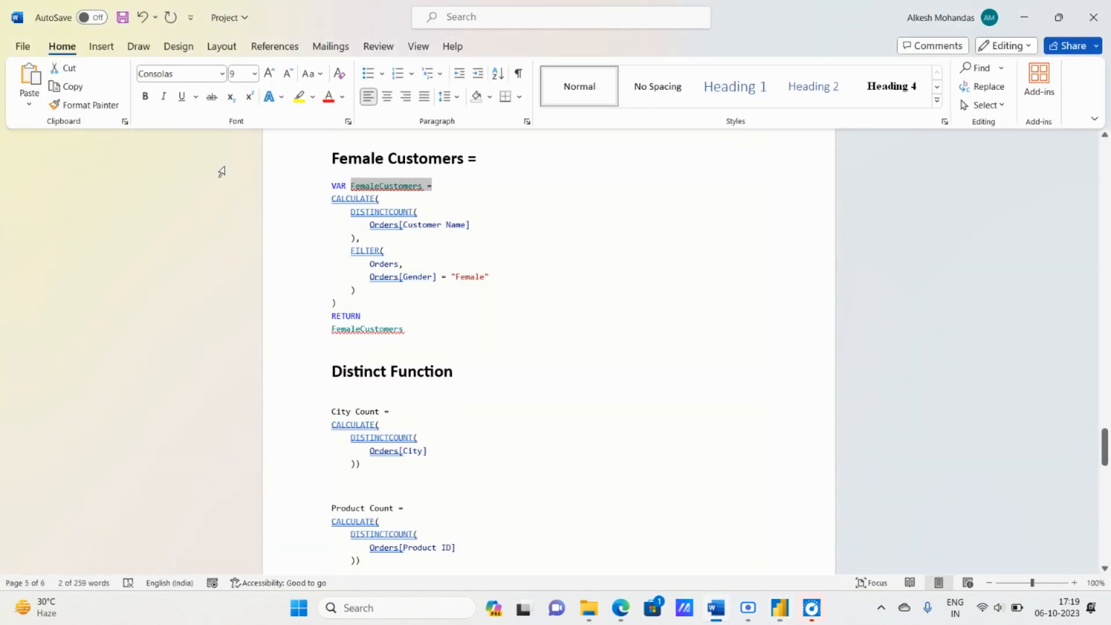
key(alt+Tab)
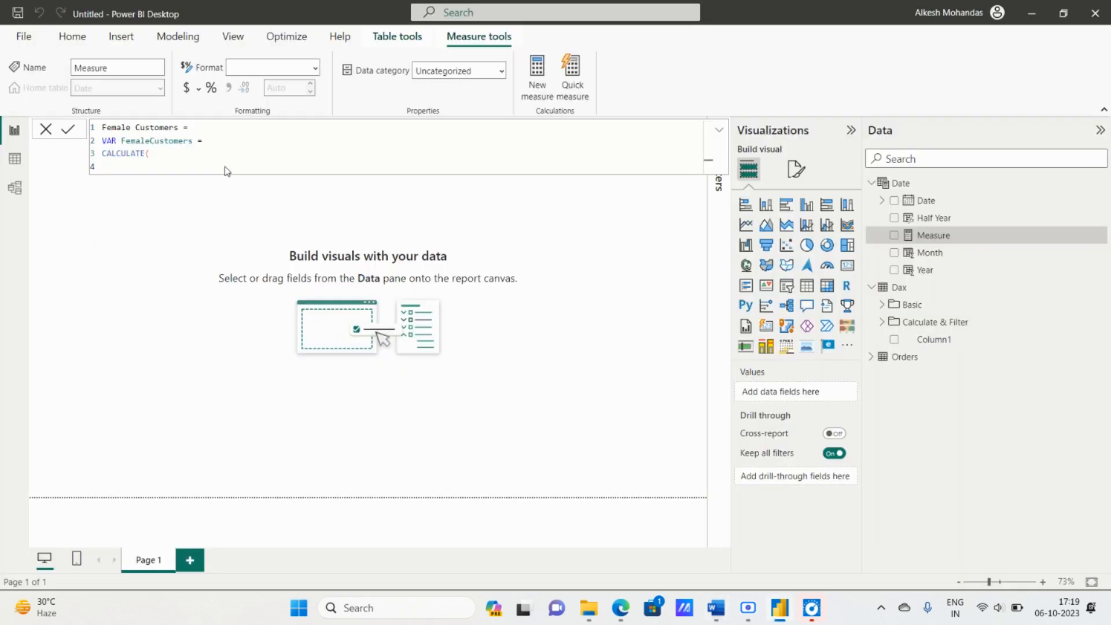
text(dis)
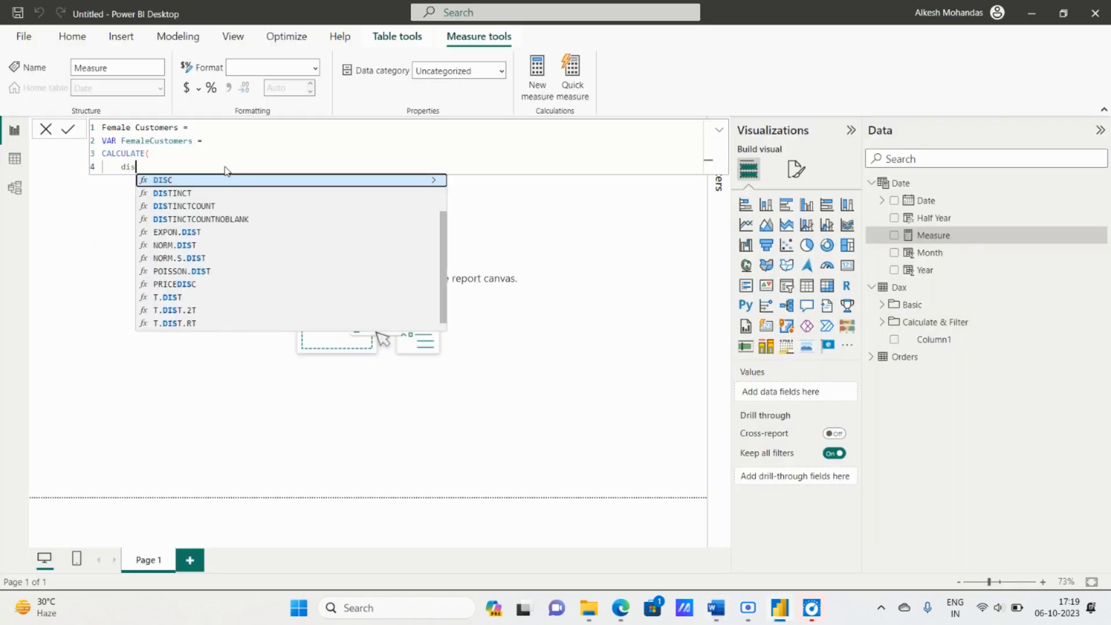
key(Down)
key(Down)
key(Tab)
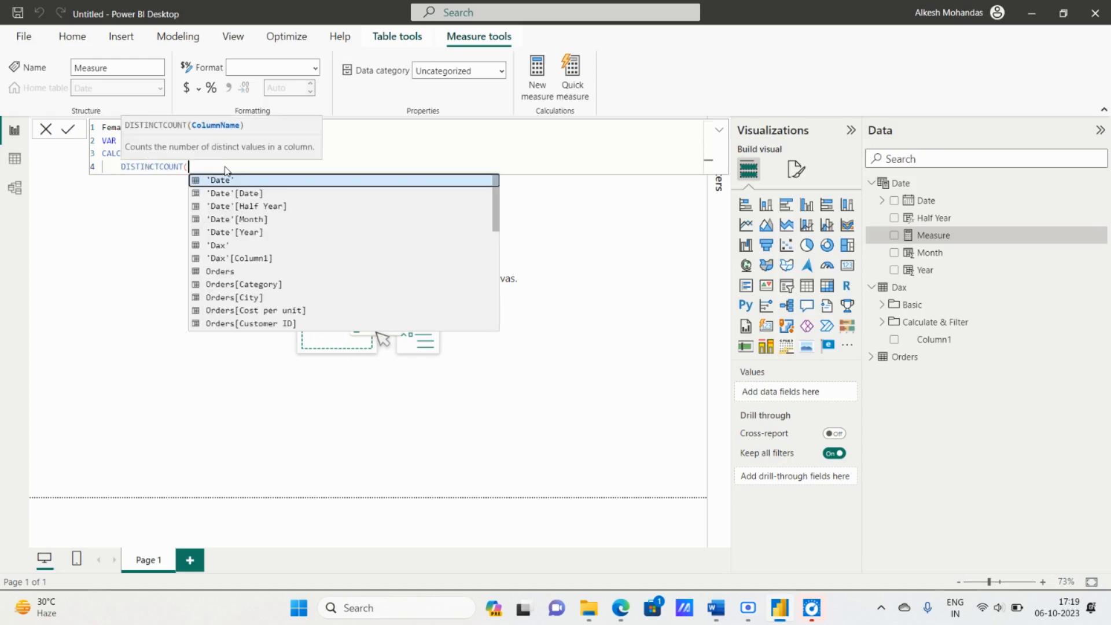
Enter Orders[Customer Name] on the fifth line as the DISTINCTCOUNT column, following the Word document.
key(alt+Tab)
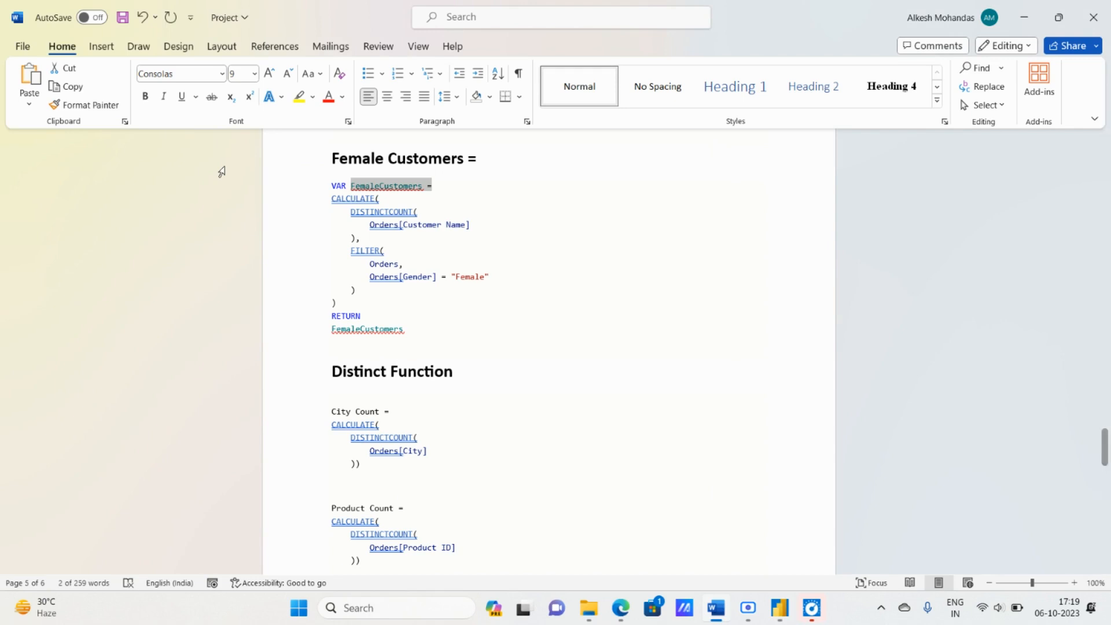
key(alt+Tab)
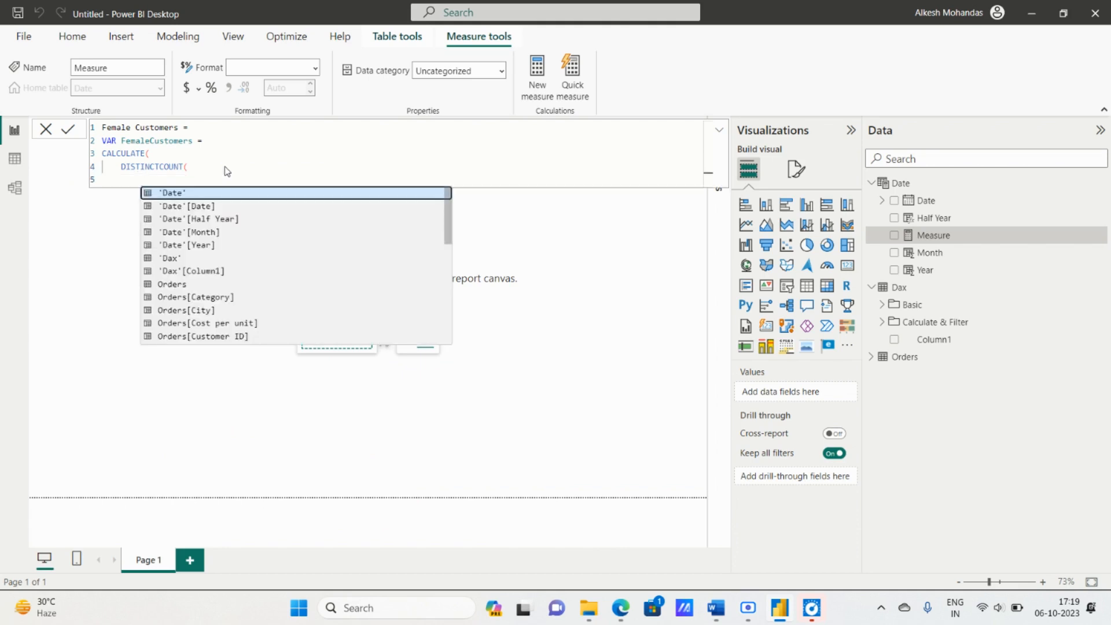
key(alt+Tab)
key(alt+Tab)
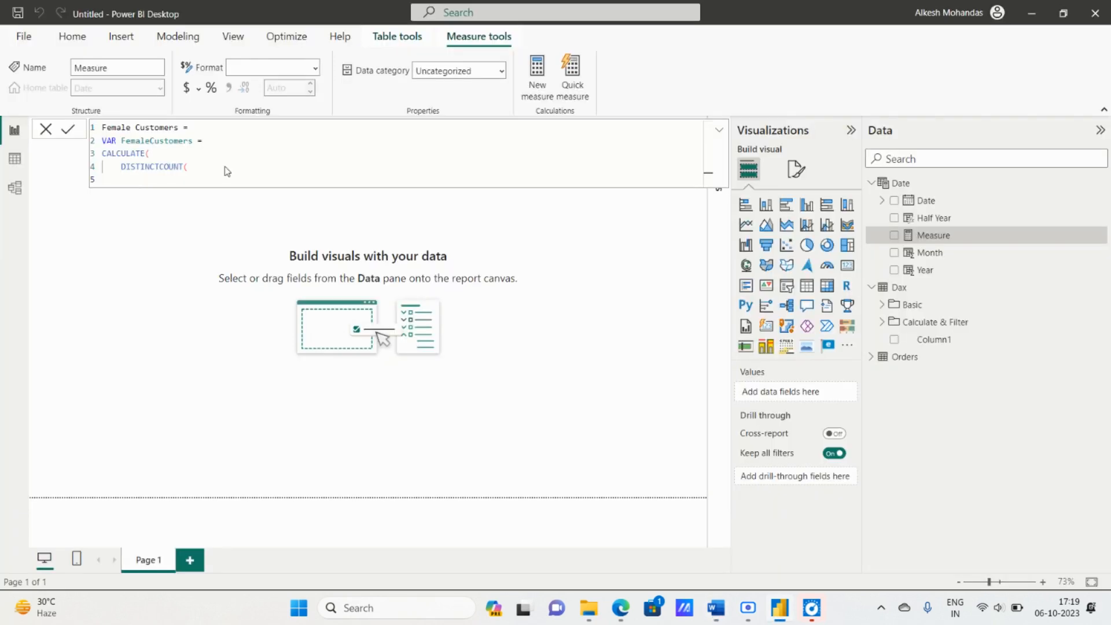
text(orde)
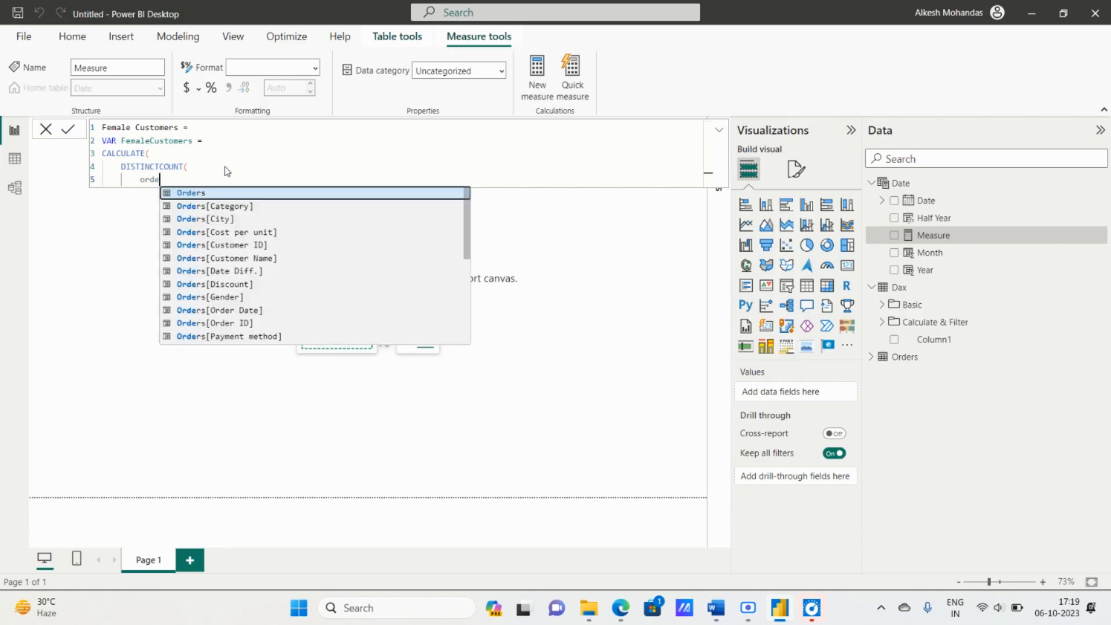
key(alt+Tab)
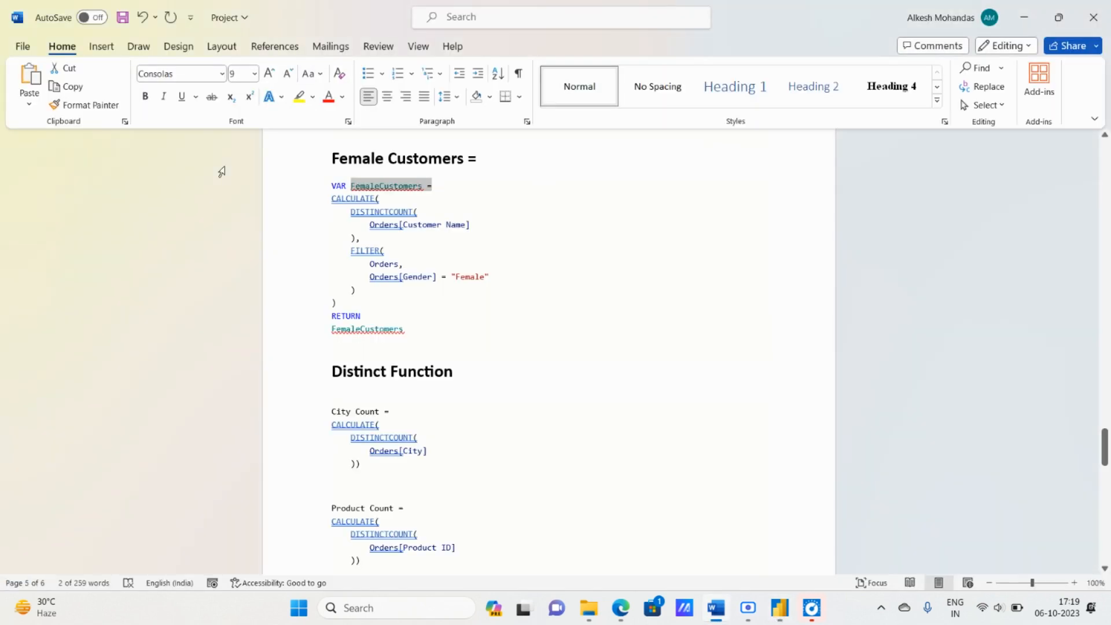
key(alt+Tab)
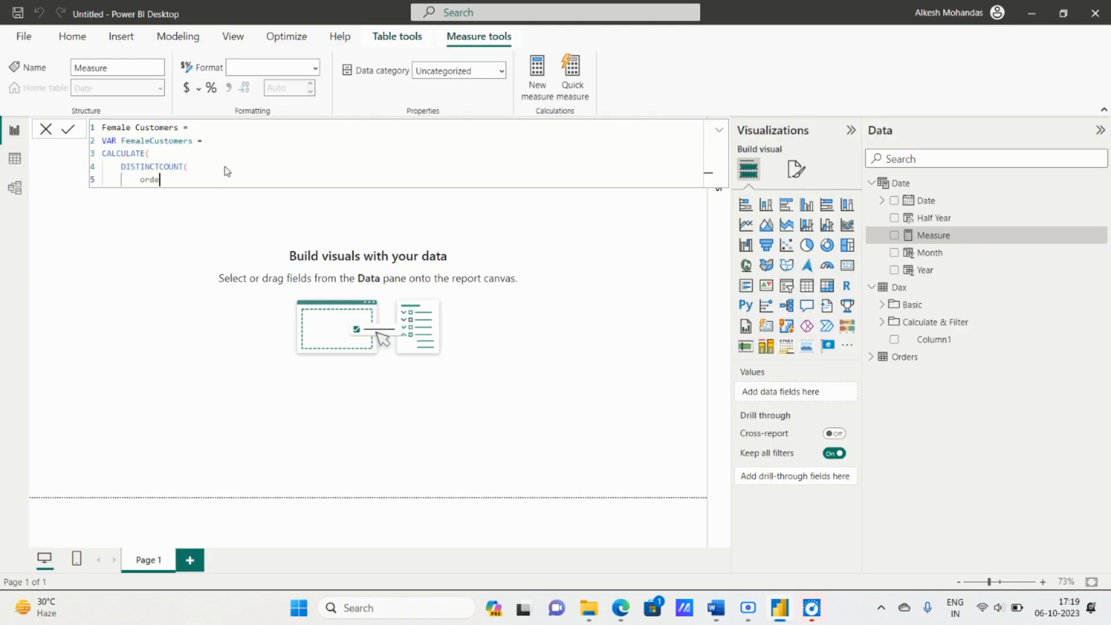
text(rs[)
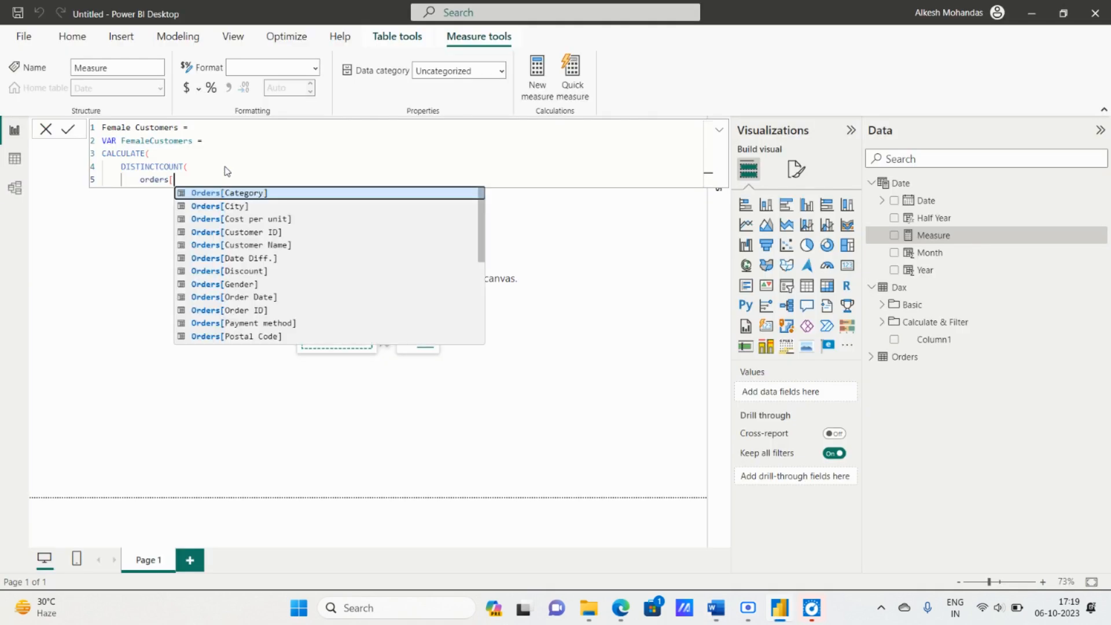
key(Down)
key(Down)
key(Down)
key(Down)
key(Tab)
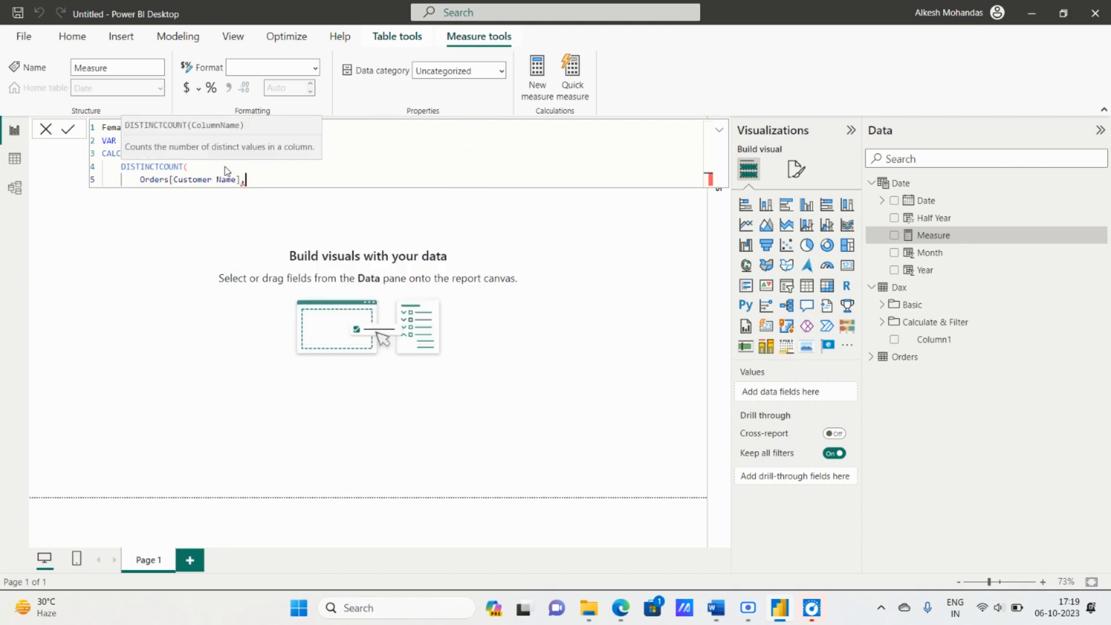
Close the DISTINCTCOUNT function with ")," on the sixth line and start a seventh line.
key(alt+Tab)
key(alt+Tab)
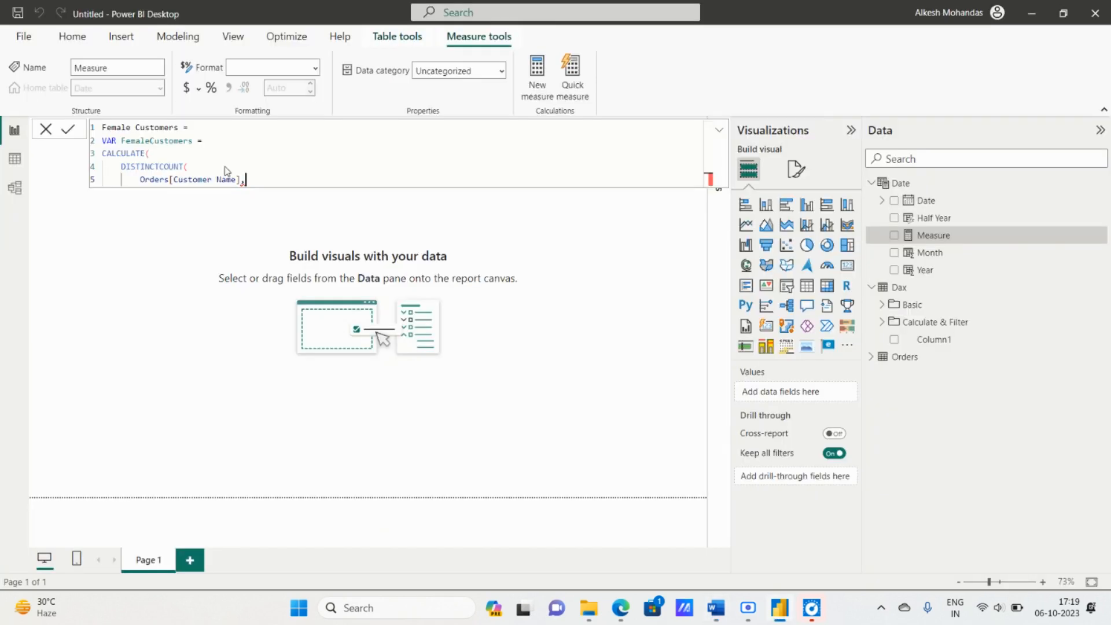
key(Return)
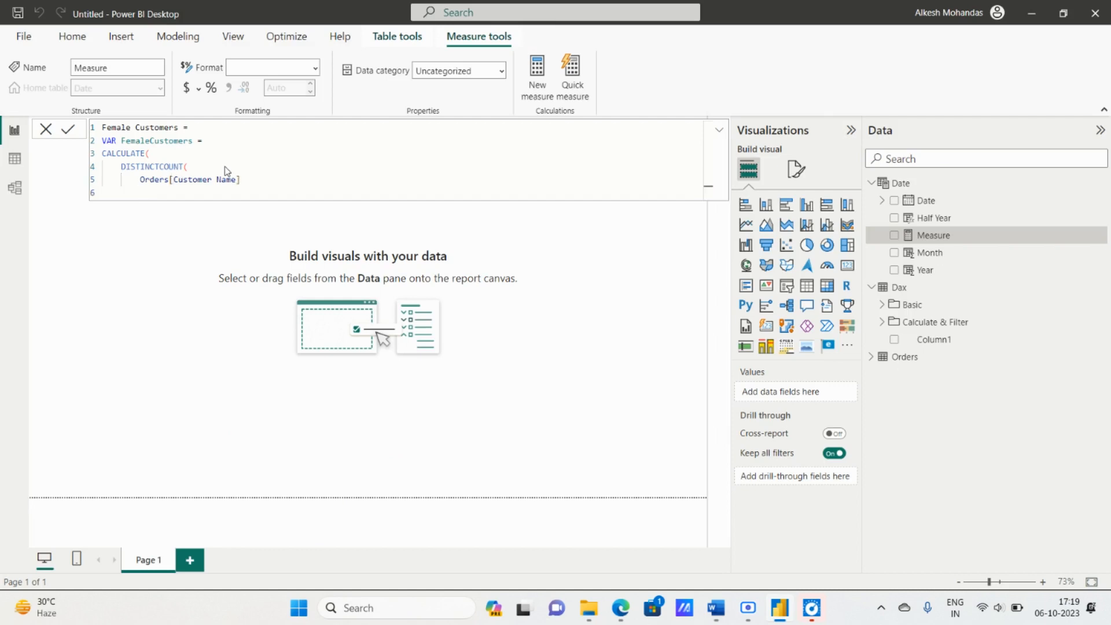
text(),)
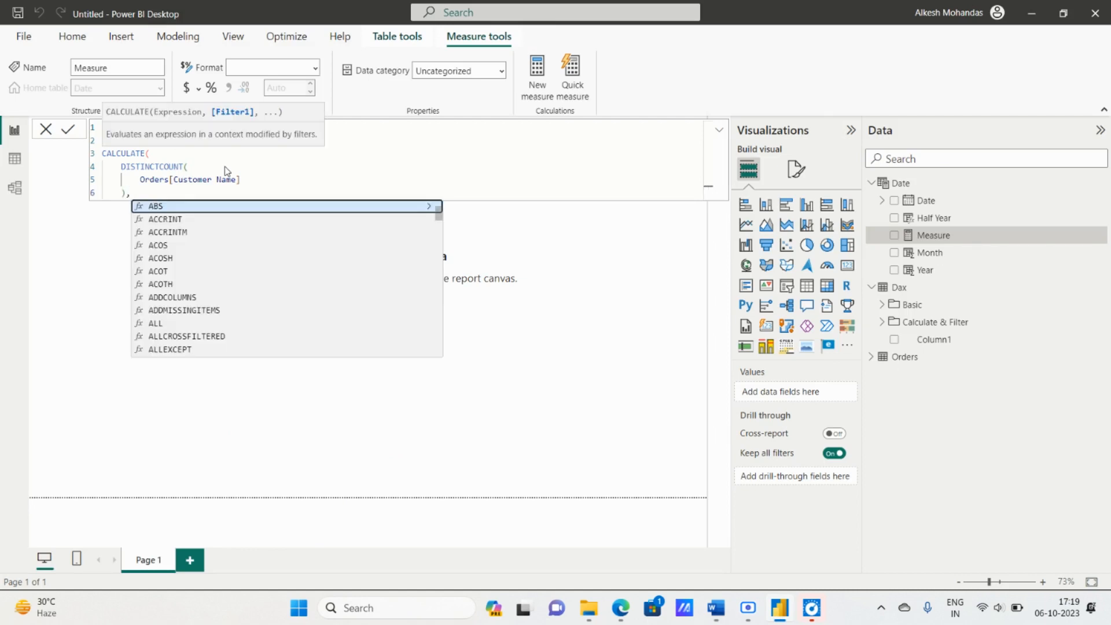
key(shift+Return)
key(Escape)
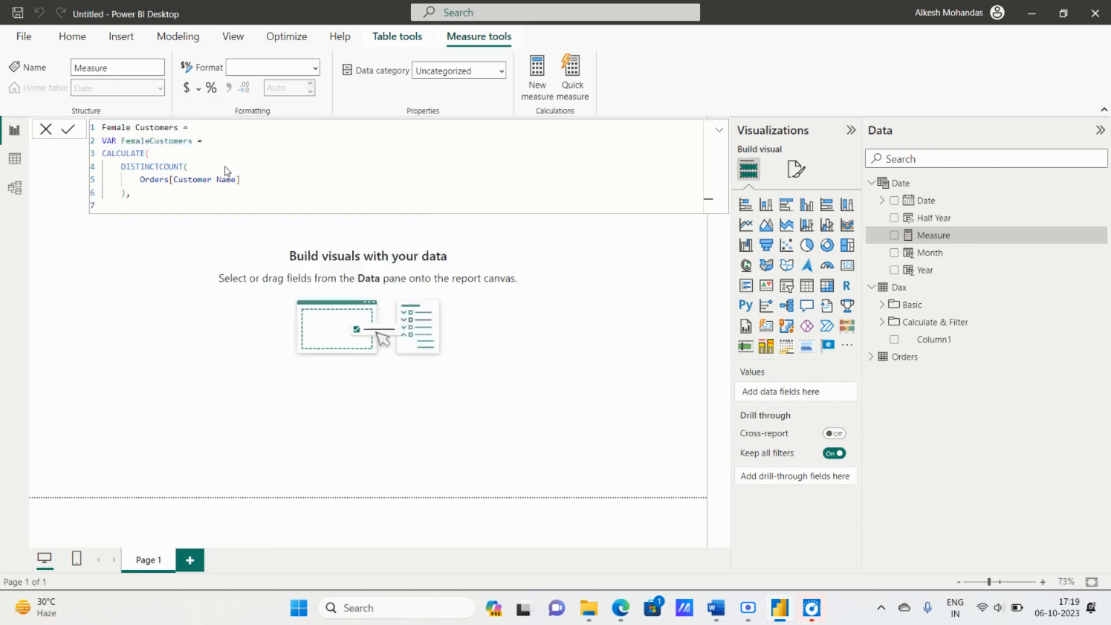
Add a FILTER function on the seventh line with the Orders table as its first argument on the eighth, following the Word document.
key(alt+Tab)
key(alt+Tab)
text(fi)
key(Tab)
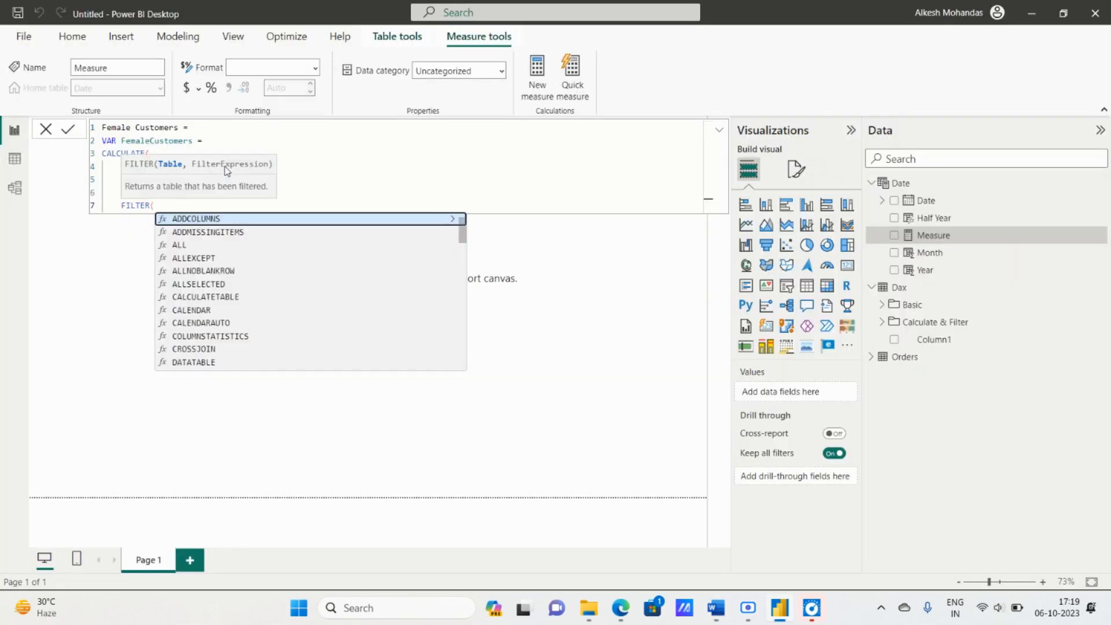
key(alt+Tab)
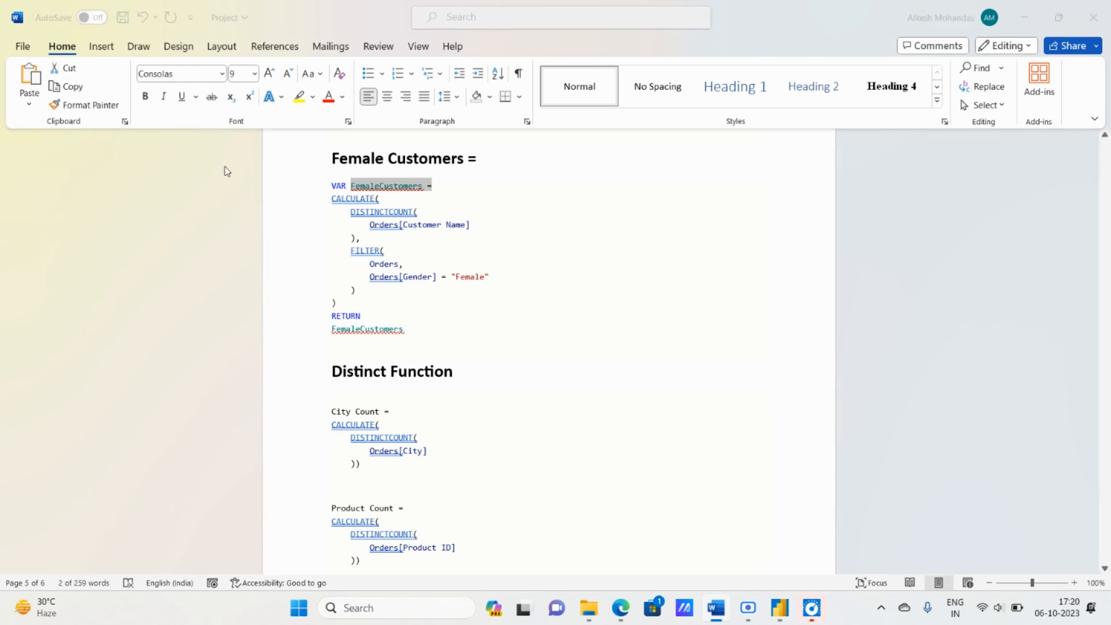
key(alt+Tab)
key(shift+Return)
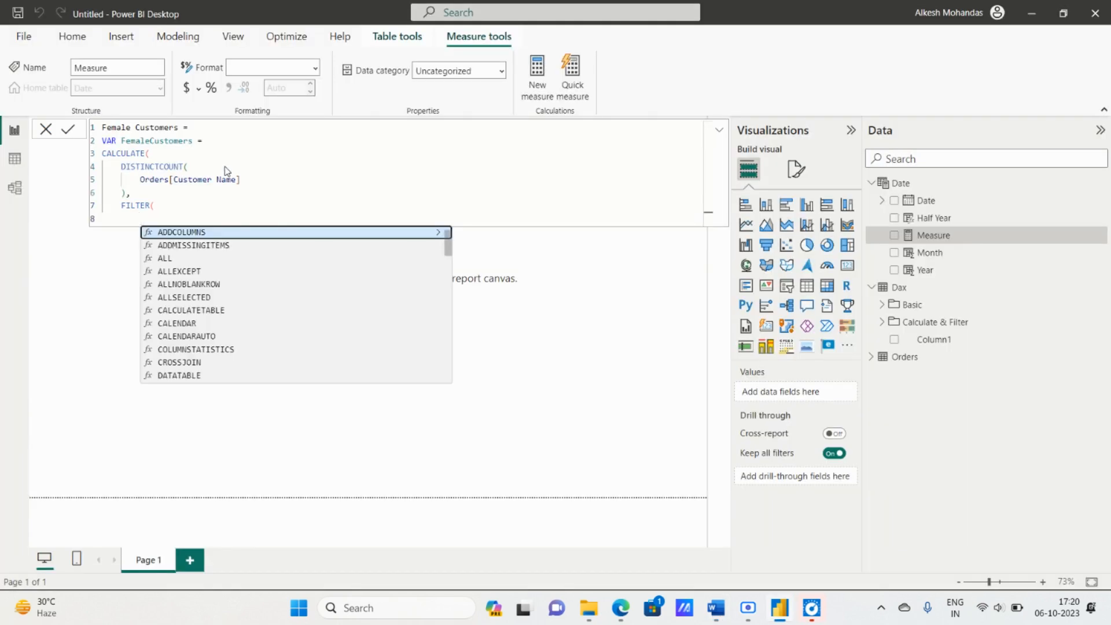
text(Orders)
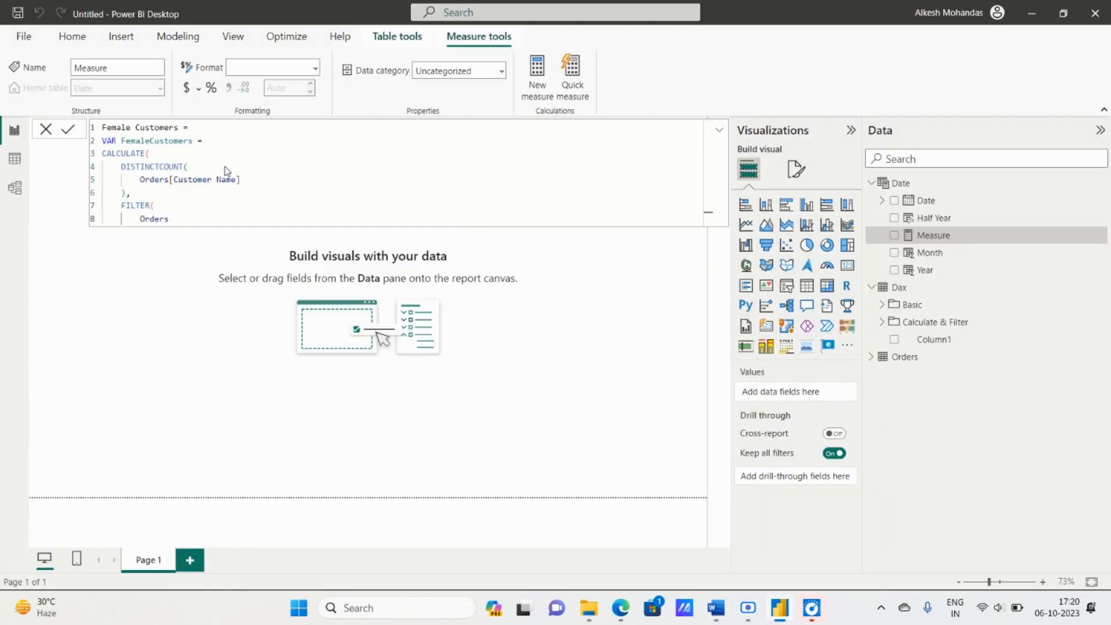
text(,)
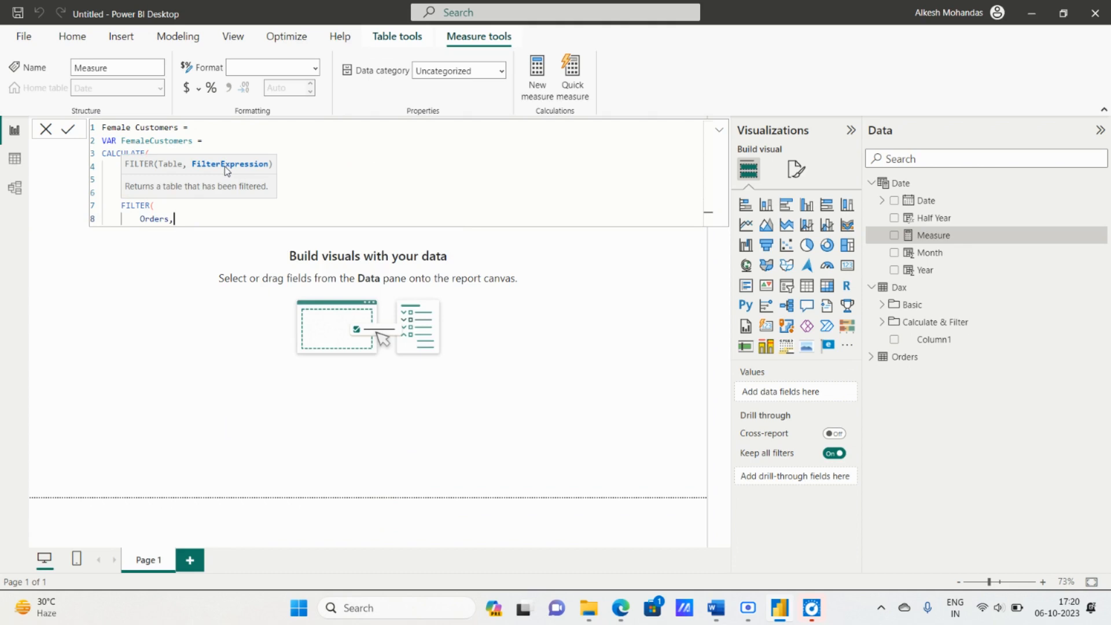
key(shift+Return)
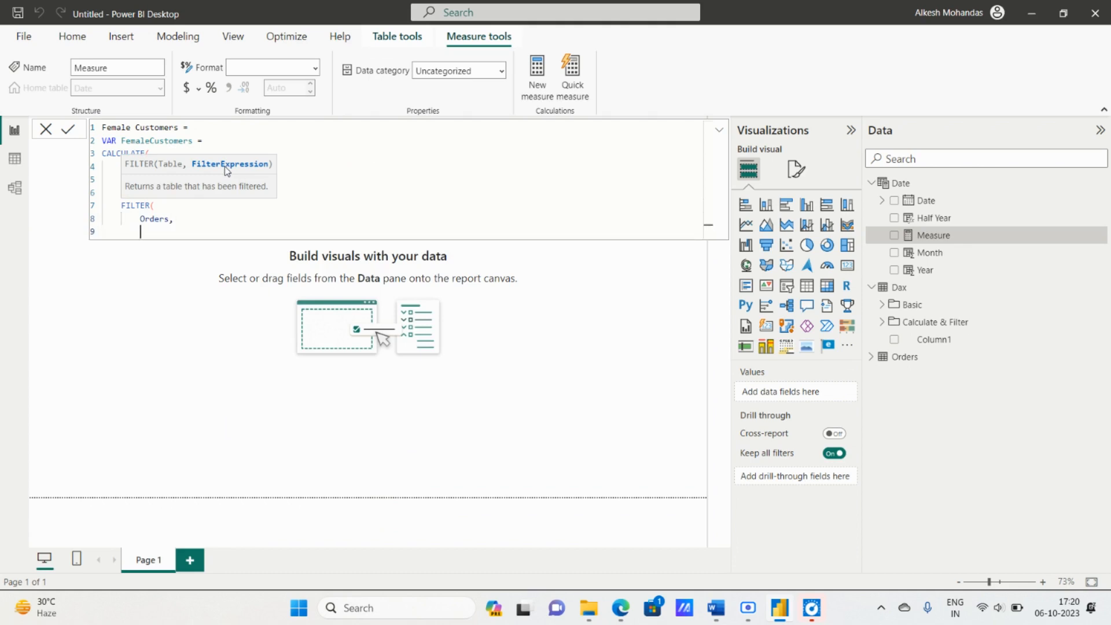
Enter the Orders[Gender] column on the ninth line to begin the FILTER condition.
text(orde)
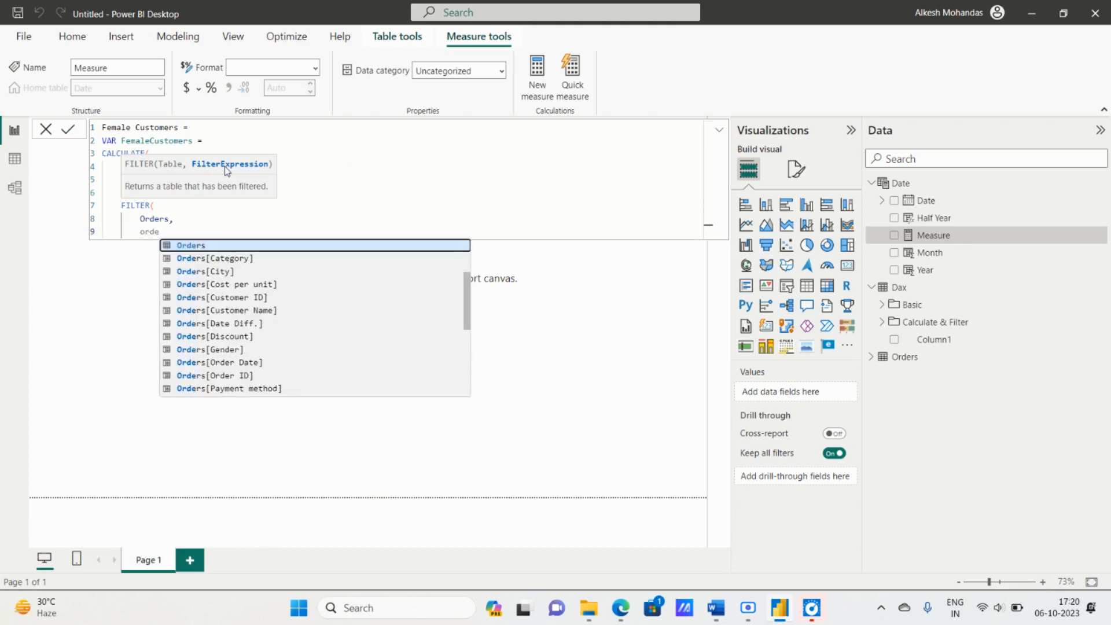
key(Down)
key(Down)
key(Down)
key(Down)
key(Down)
key(Down)
key(Down)
key(Down)
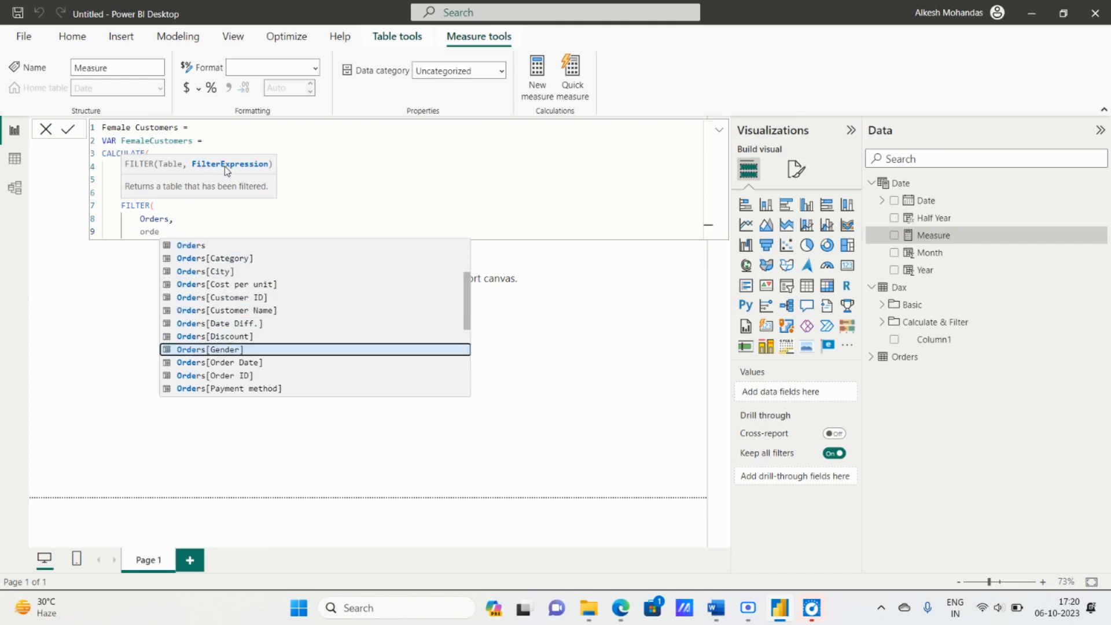
key(Tab)
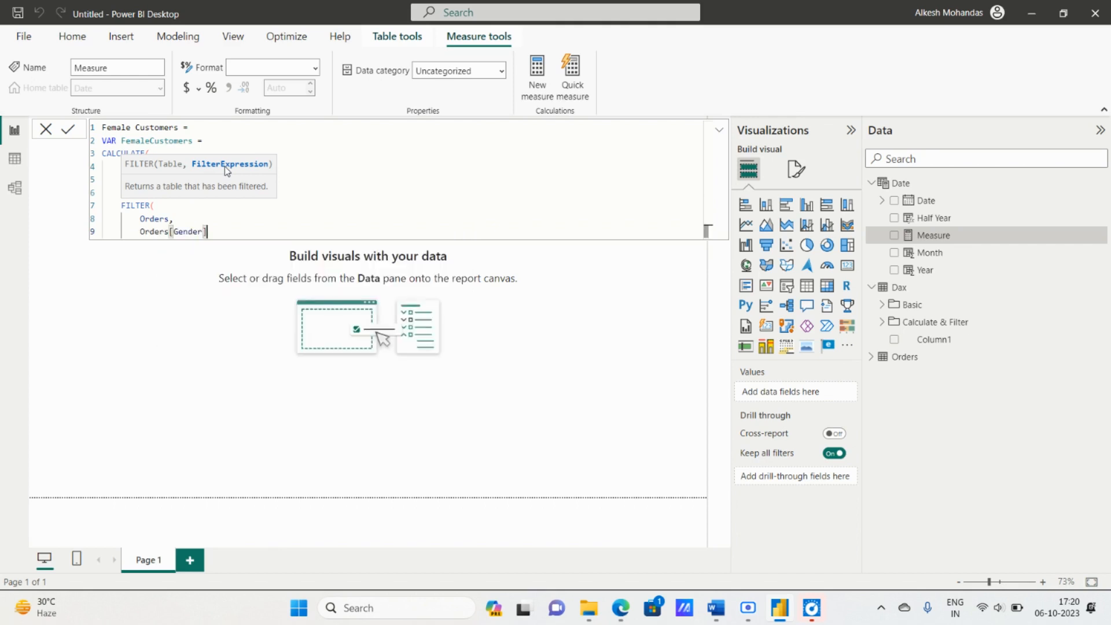
Complete the gender condition with = "Female" and check it against the formula in the Word document.
text(=)
text("Female")
key(BackSpace)
key(BackSpace)
key(BackSpace)
key(alt+Tab)
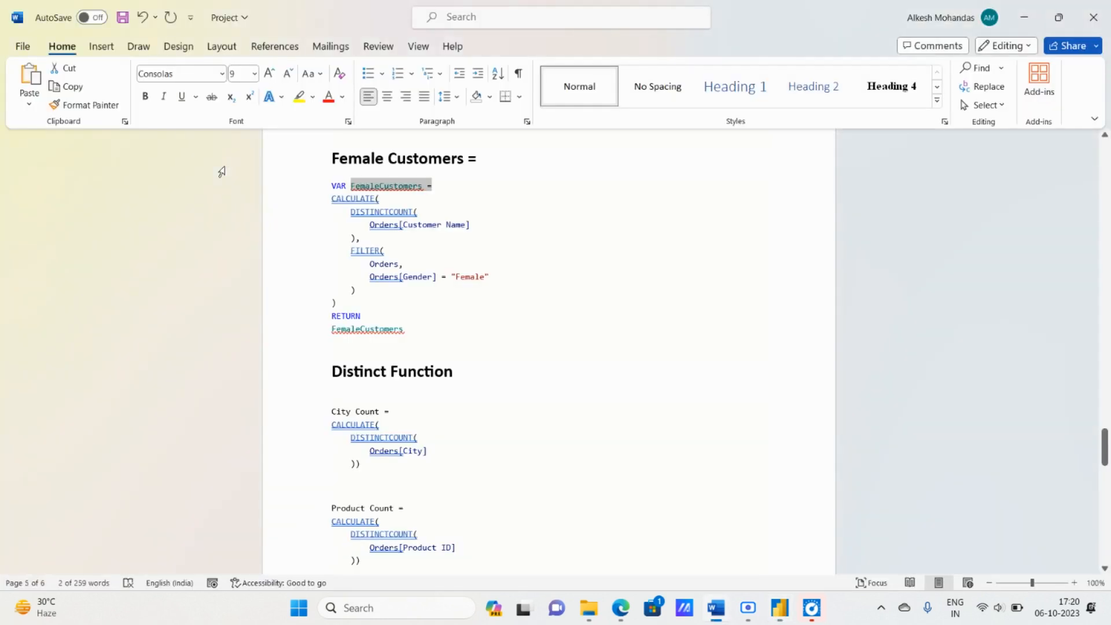
key(alt+Tab)
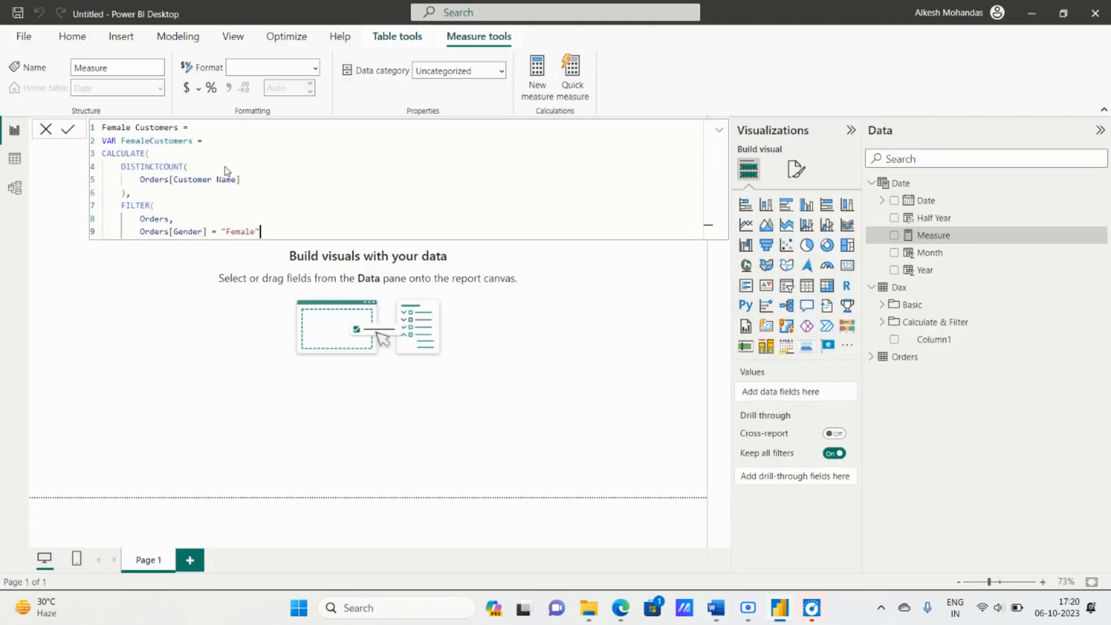
Close the FILTER and CALCULATE functions with parentheses on the tenth and eleventh lines.
key(Return)
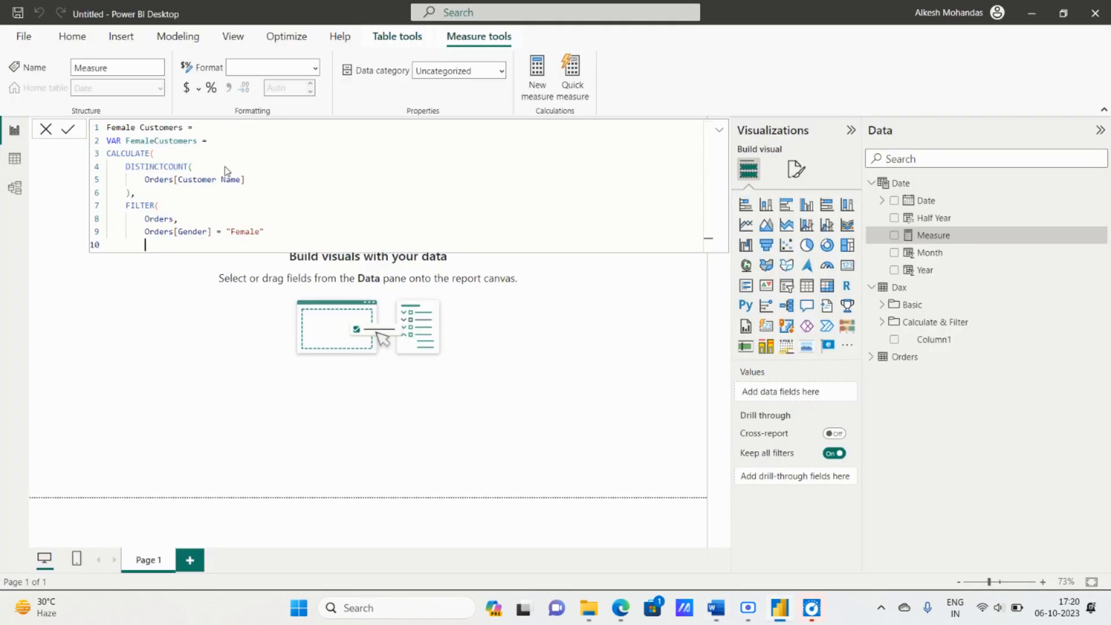
text())
key(Return)
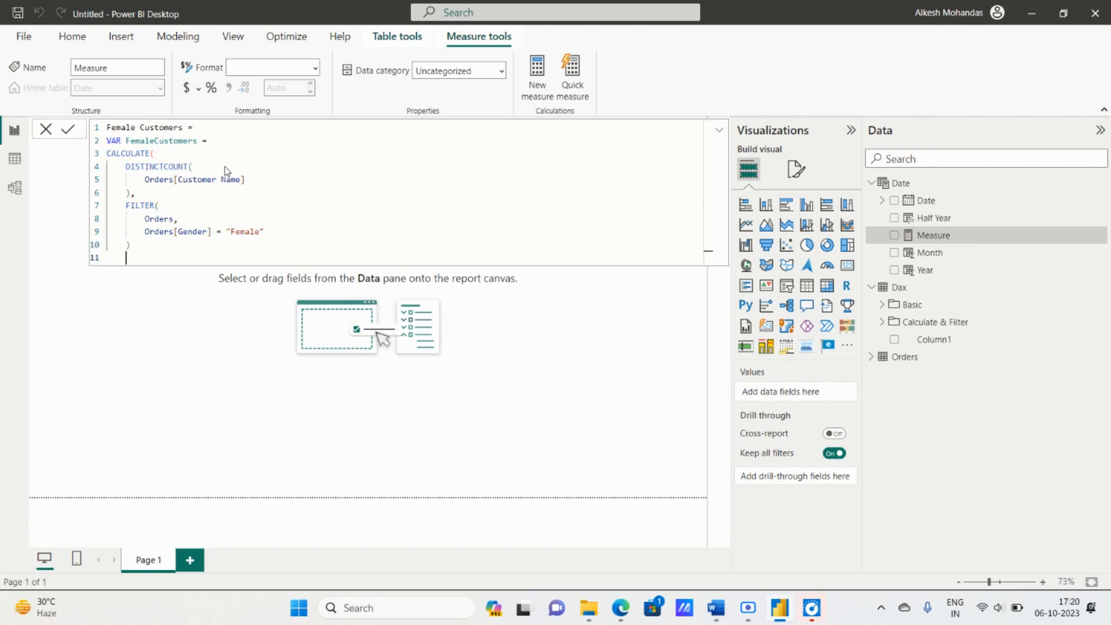
text(),)
key(BackSpace)
key(alt+Tab)
key(alt+Tab)
Add RETURN on the twelfth line and the FemaleCustomers variable on the thirteenth as the measure's result.
key(shift+Return)
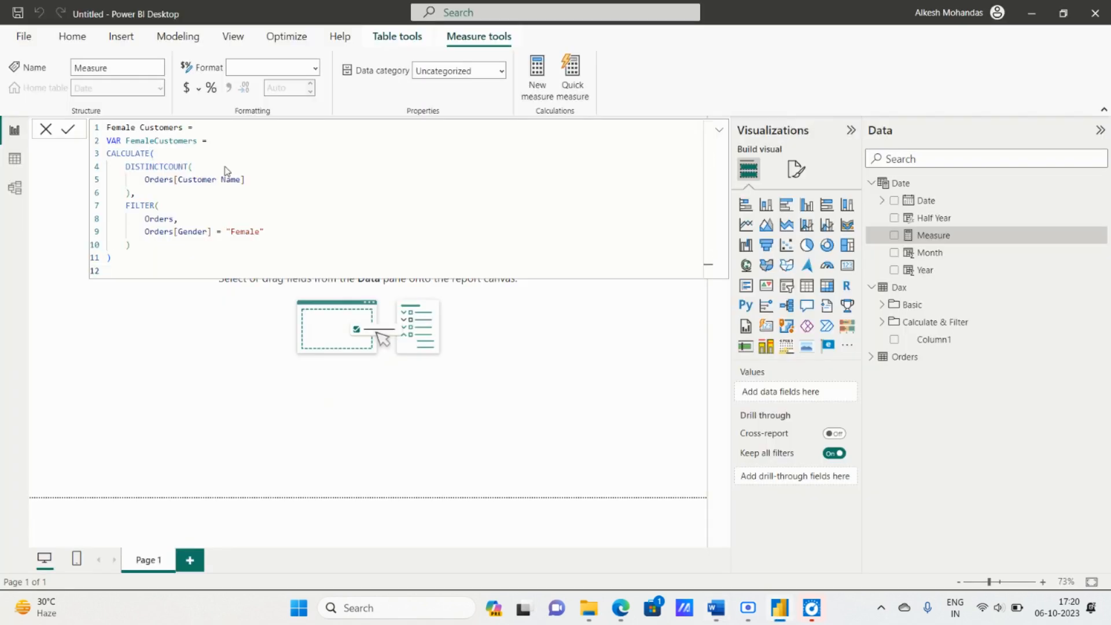
text(RETURN)
key(Return)
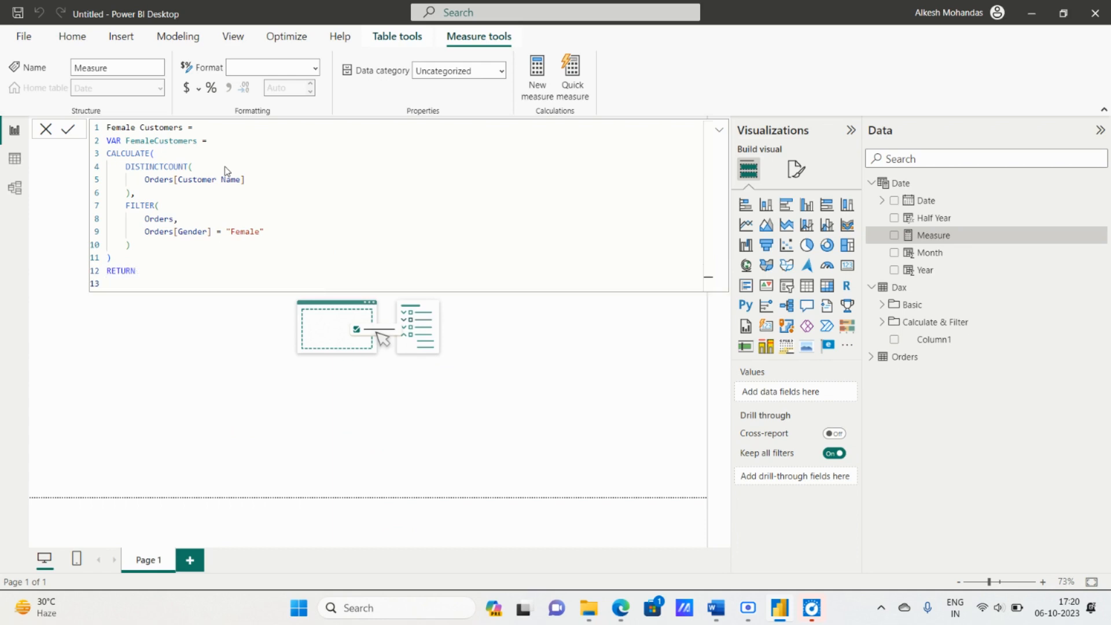
text(FE)
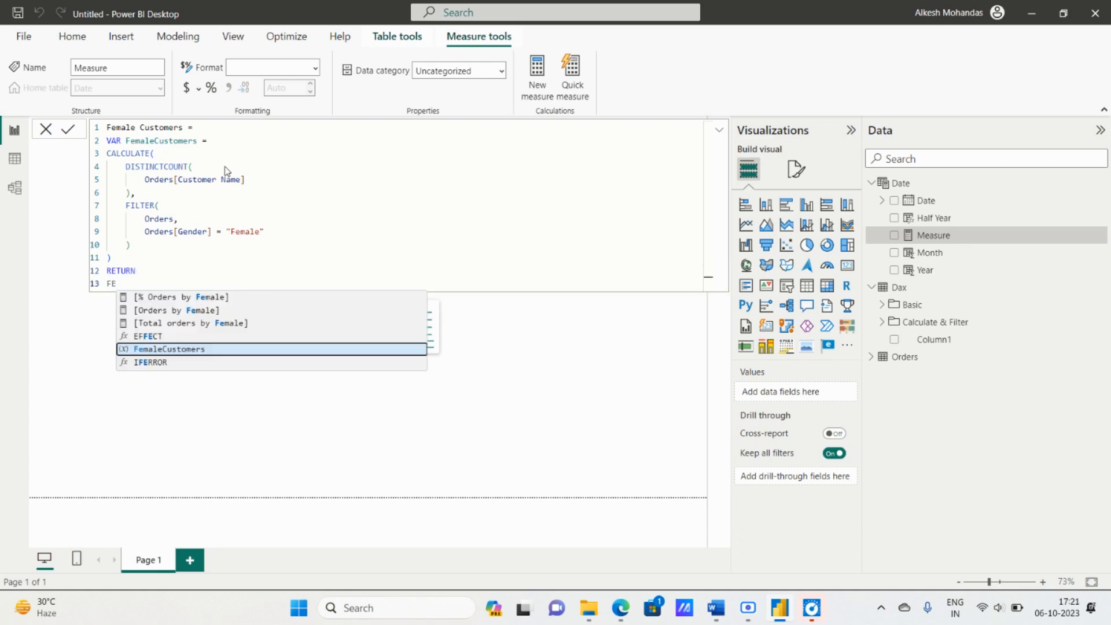
key(Tab)
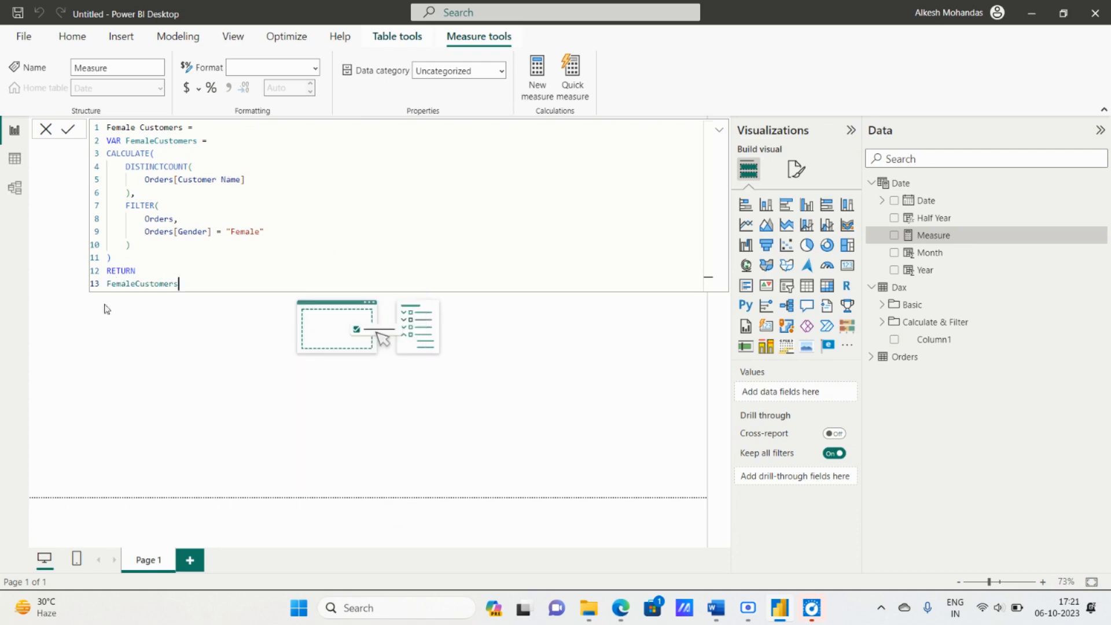
Commit the Female Customers measure and set its home table to Dax.
click(70, 130)
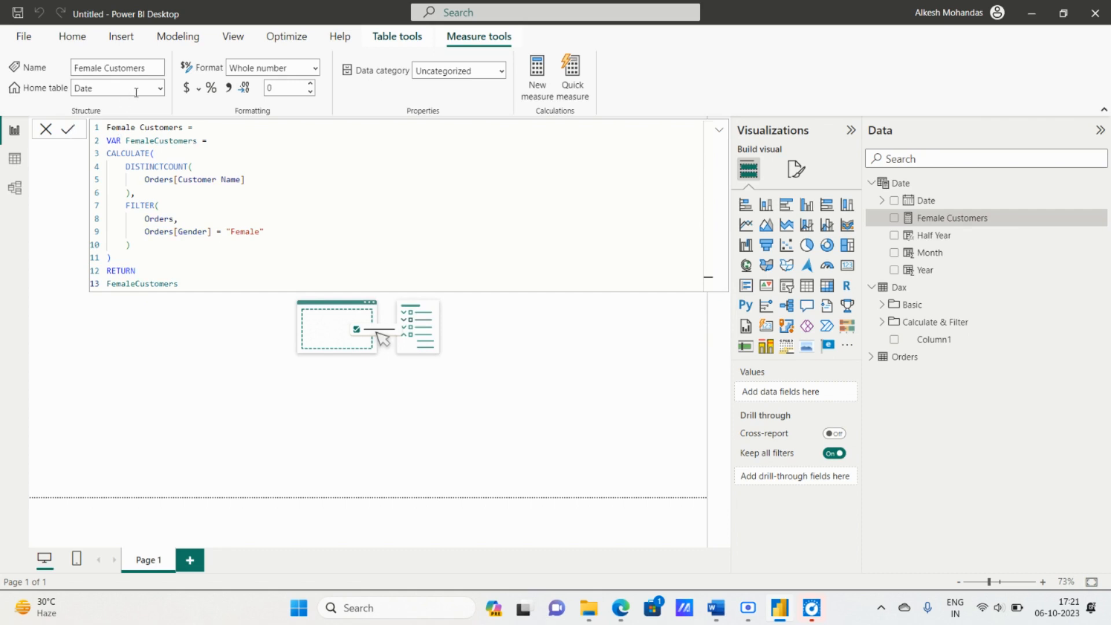
click(161, 90)
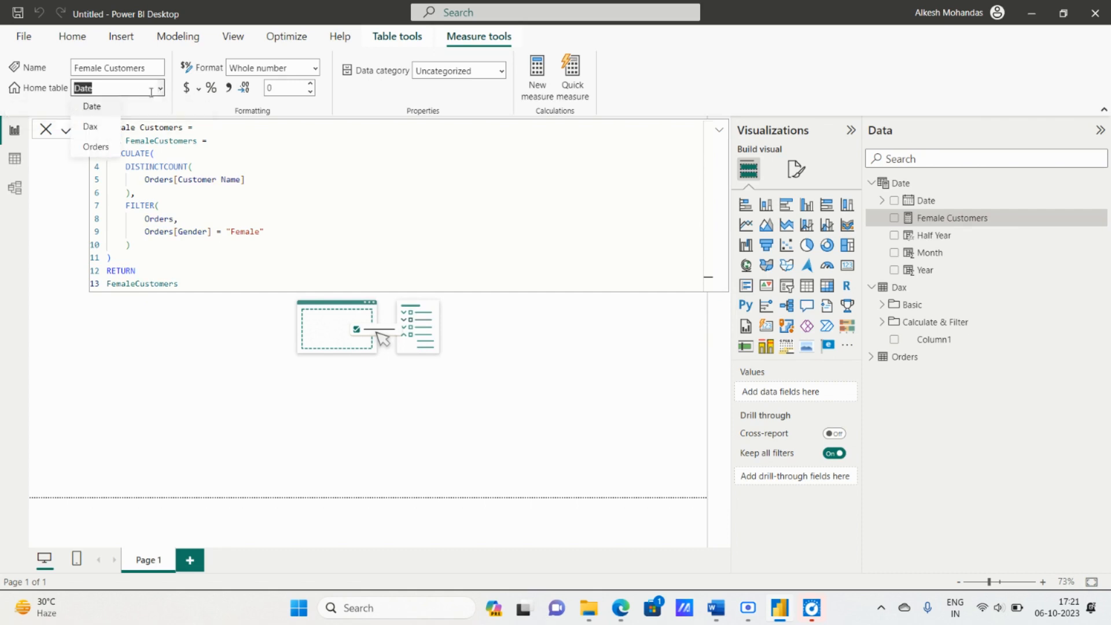
click(91, 127)
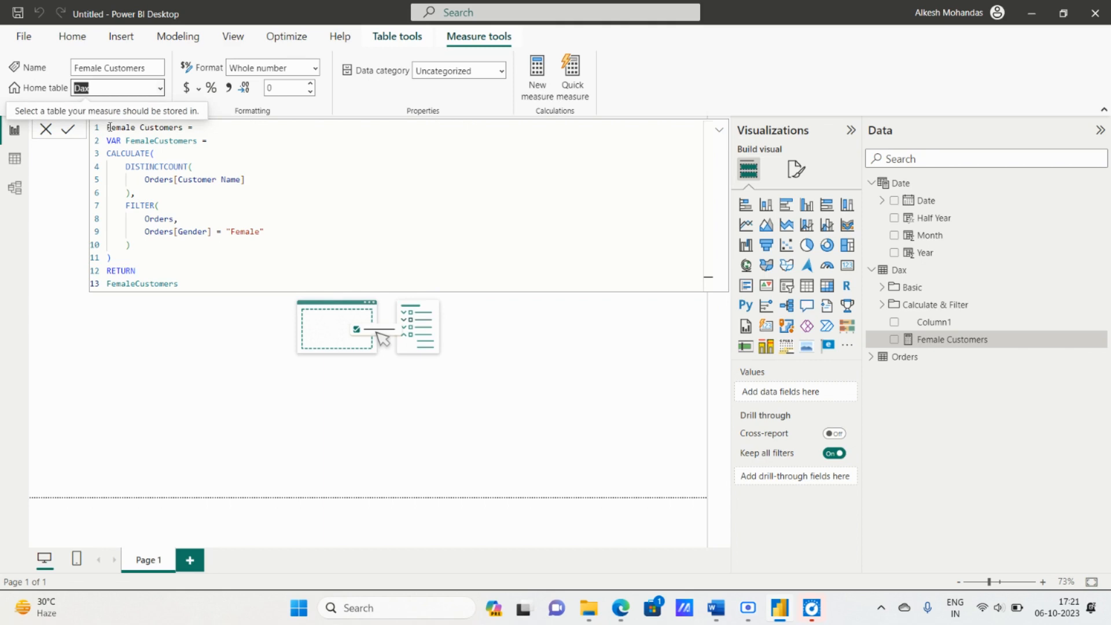
Copy the whole Female Customers formula into a new measure, replacing the default formula text.
drag(109, 127, 181, 286)
key(ctrl+c)
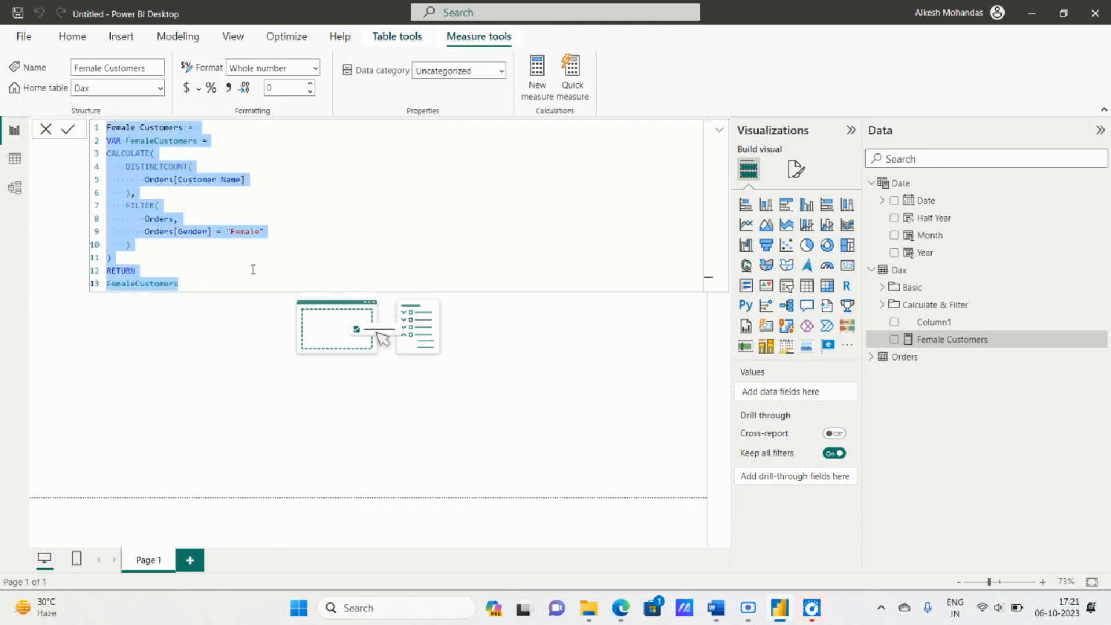
click(532, 86)
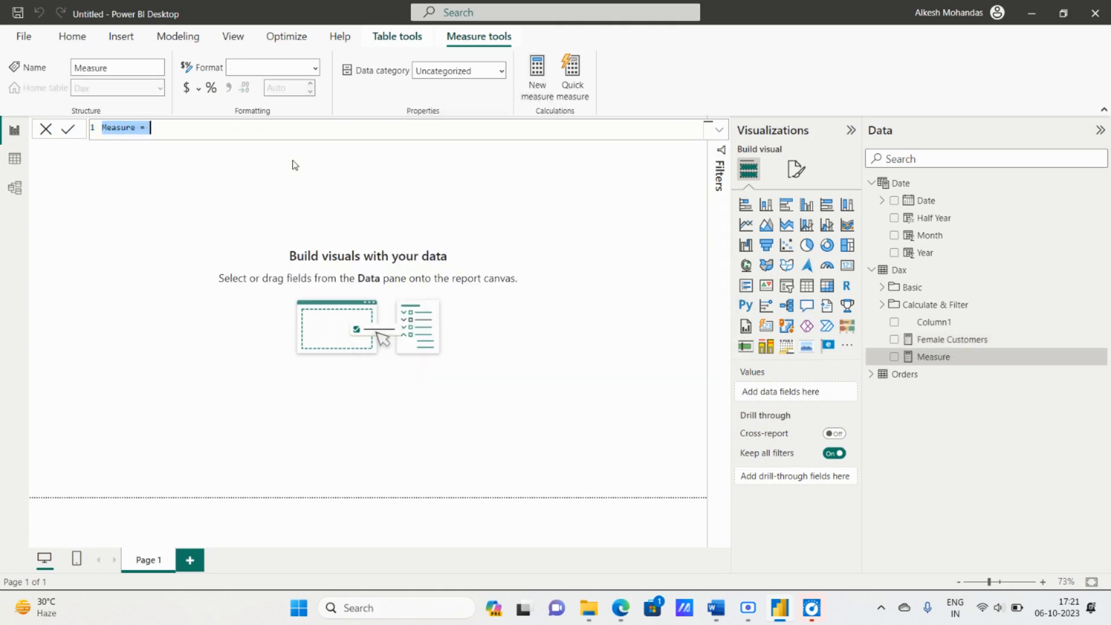
key(ctrl+v)
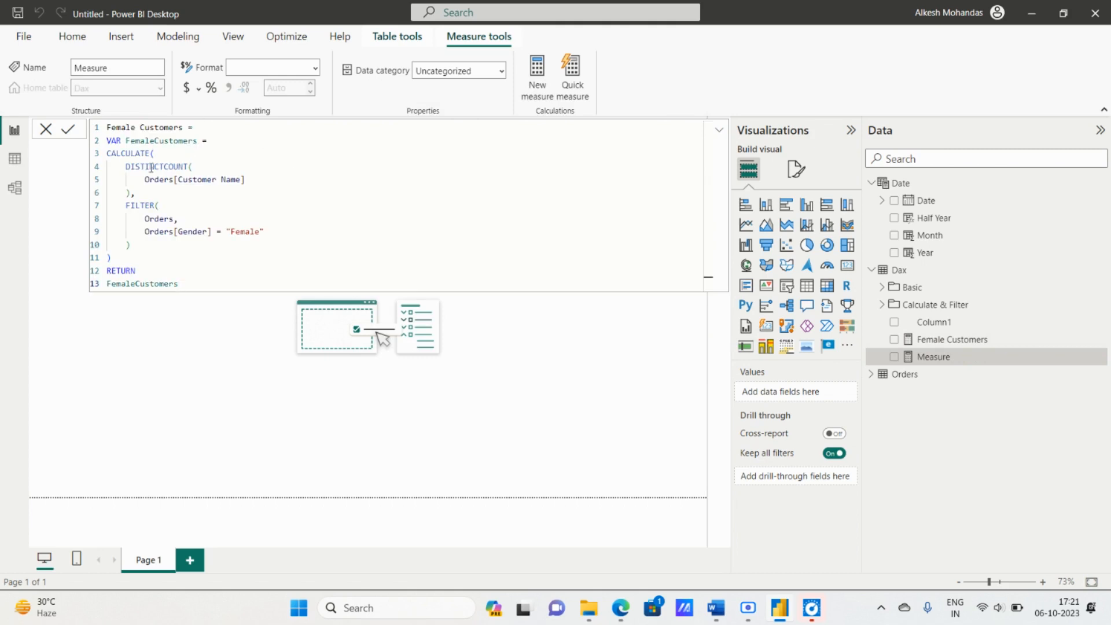
Rename the variable on the second line of the copied formula to MaleCustomers.
click(137, 142)
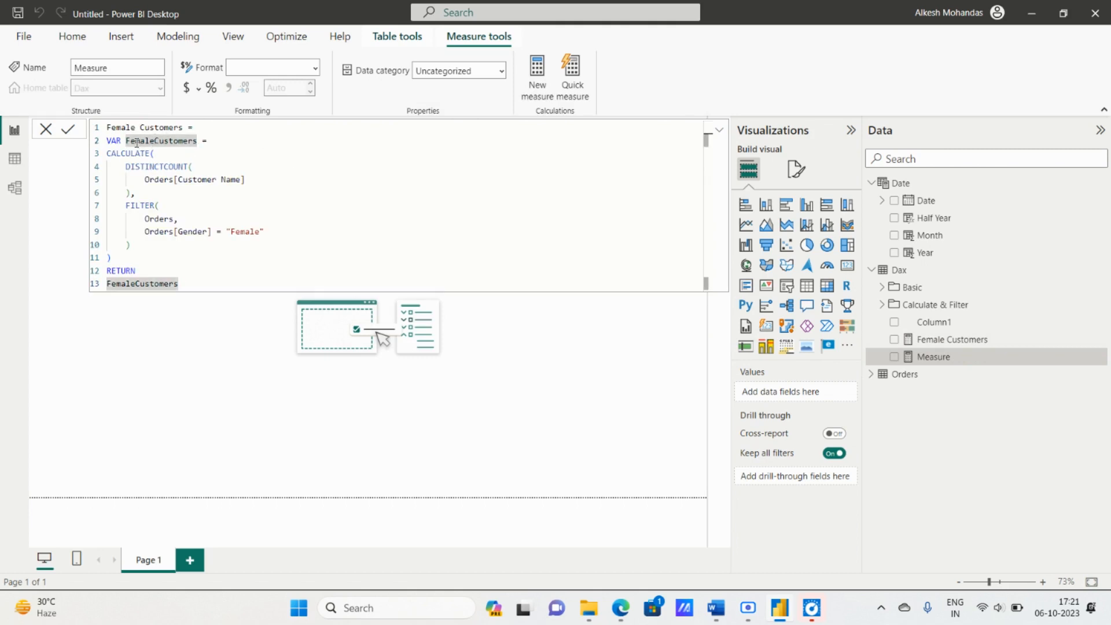
key(BackSpace)
key(BackSpace)
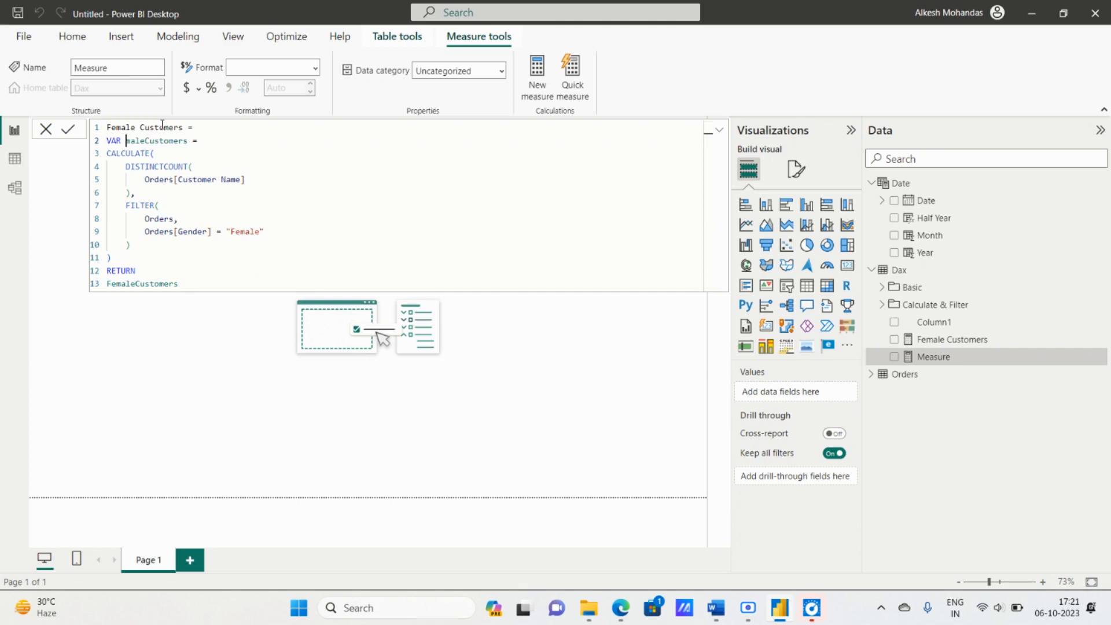
key(Delete)
text(M)
Change the Orders[Gender] filter value on the ninth line to "Male".
click(242, 230)
key(BackSpace)
key(BackSpace)
key(Right)
key(BackSpace)
text(m)
key(BackSpace)
text(M)
Change the variable returned on the thirteenth line to MaleCustomers.
click(217, 281)
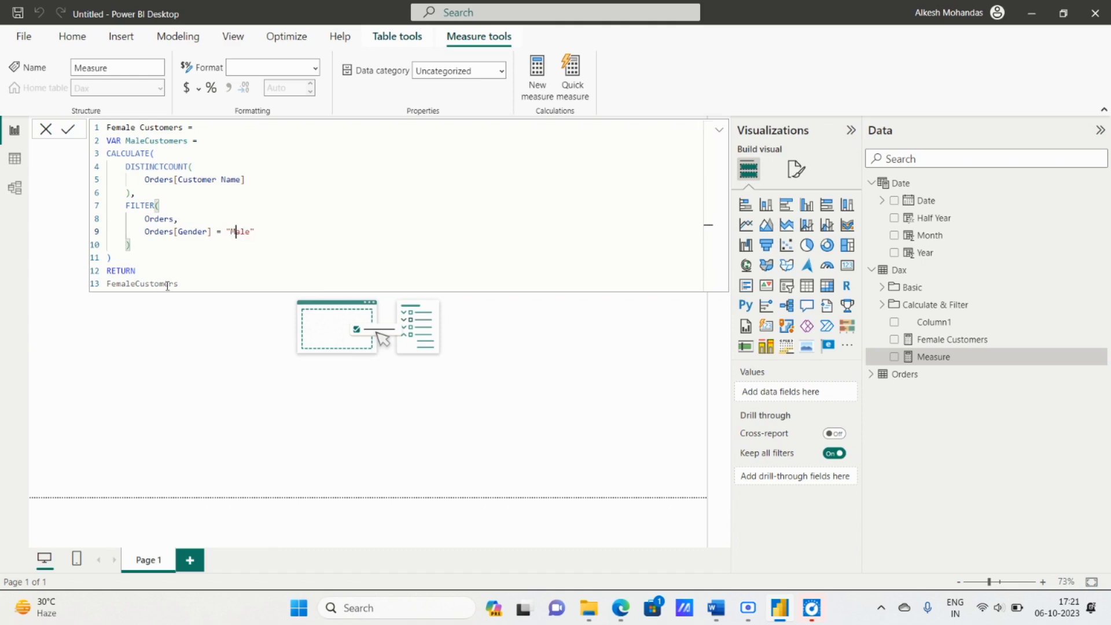
click(116, 283)
key(BackSpace)
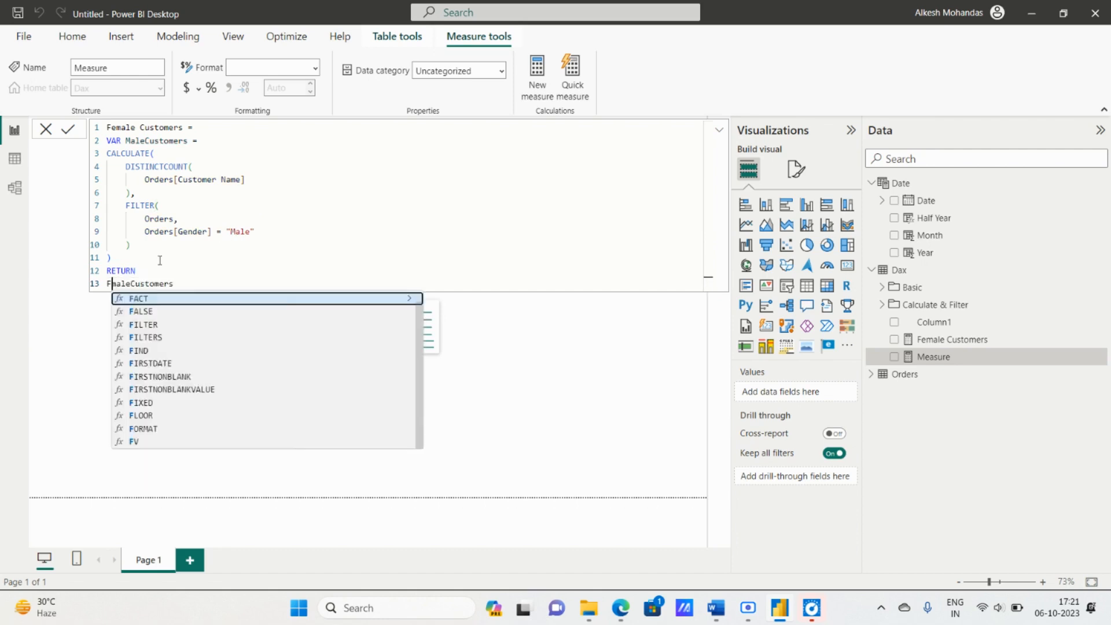
key(BackSpace)
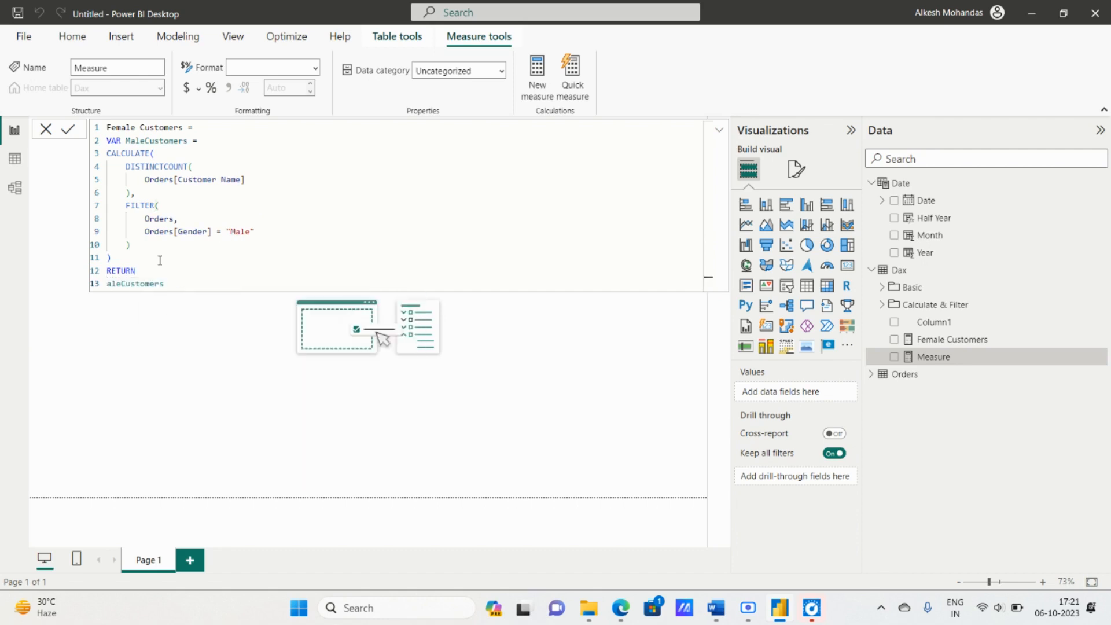
text(M)
key(Escape)
Change the measure name on the first line to Male Customers and commit the measure.
click(68, 130)
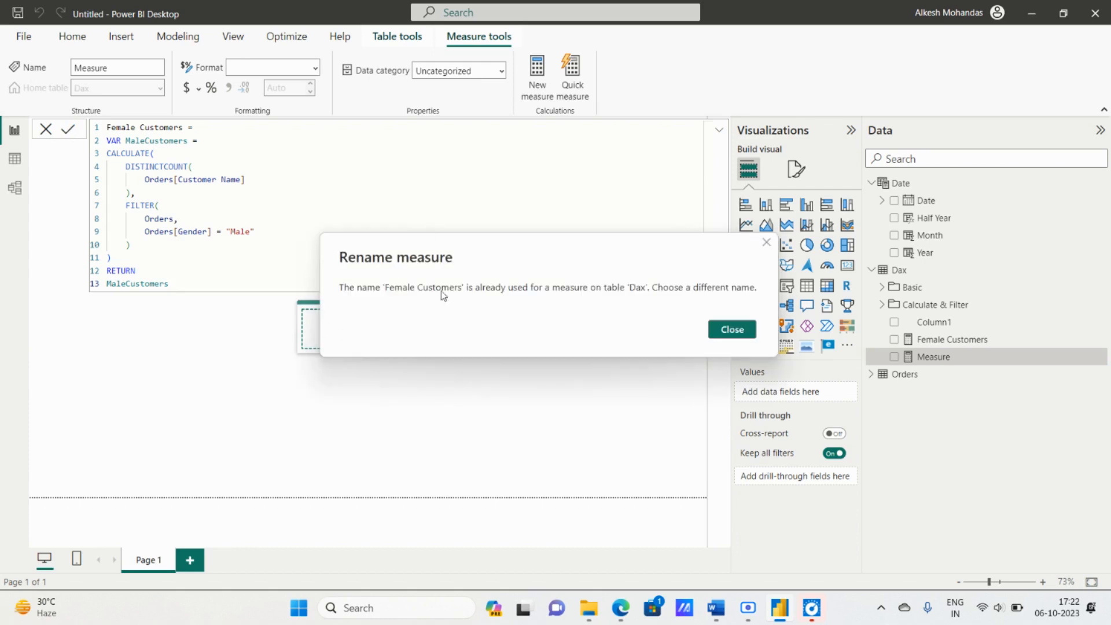
click(732, 329)
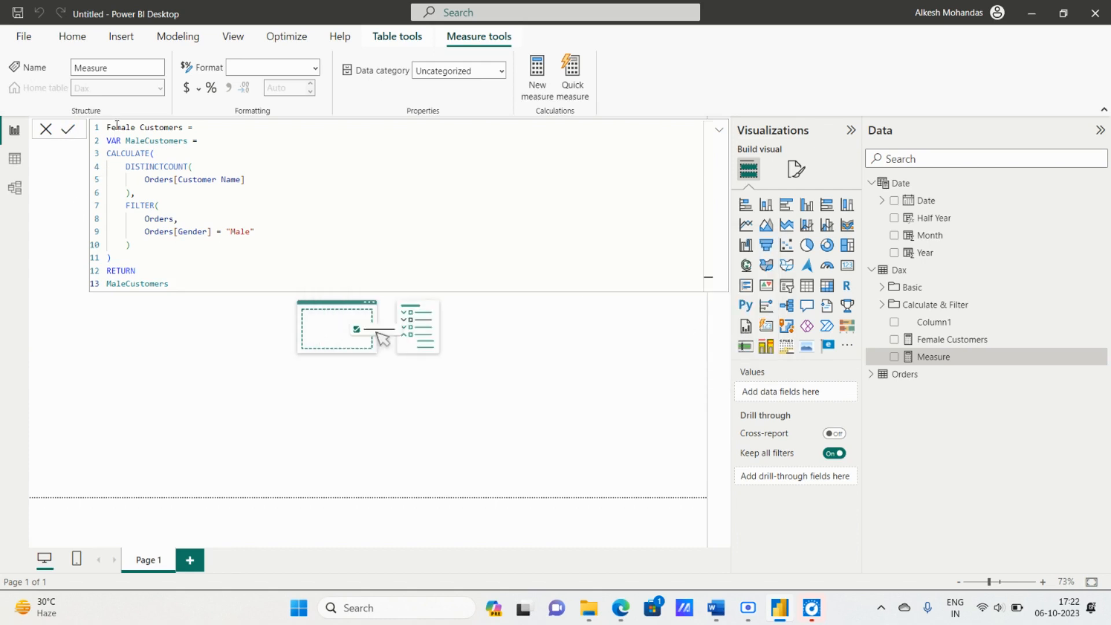
double_click(119, 127)
key(BackSpace)
text(Male)
key(BackSpace)
text(m)
key(BackSpace)
text(M)
click(73, 132)
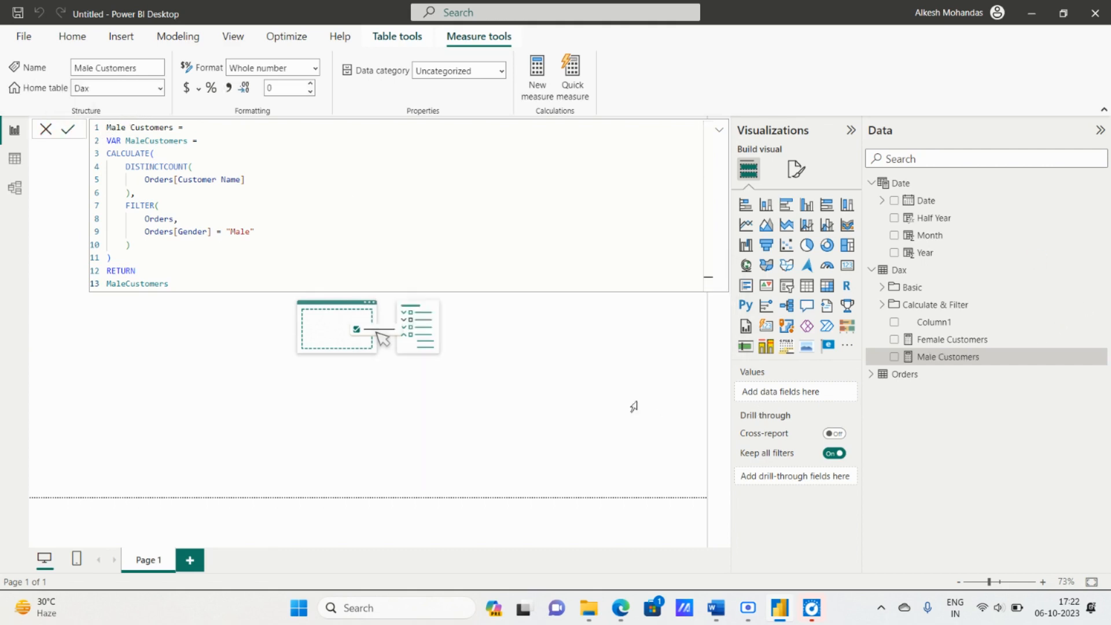
Switch to the Word document and examine the formulas under the Distinct Function heading.
key(alt+Tab)
scroll(607, 385, down, 2)
scroll(603, 383, up, 1)
scroll(603, 383, down, 1)
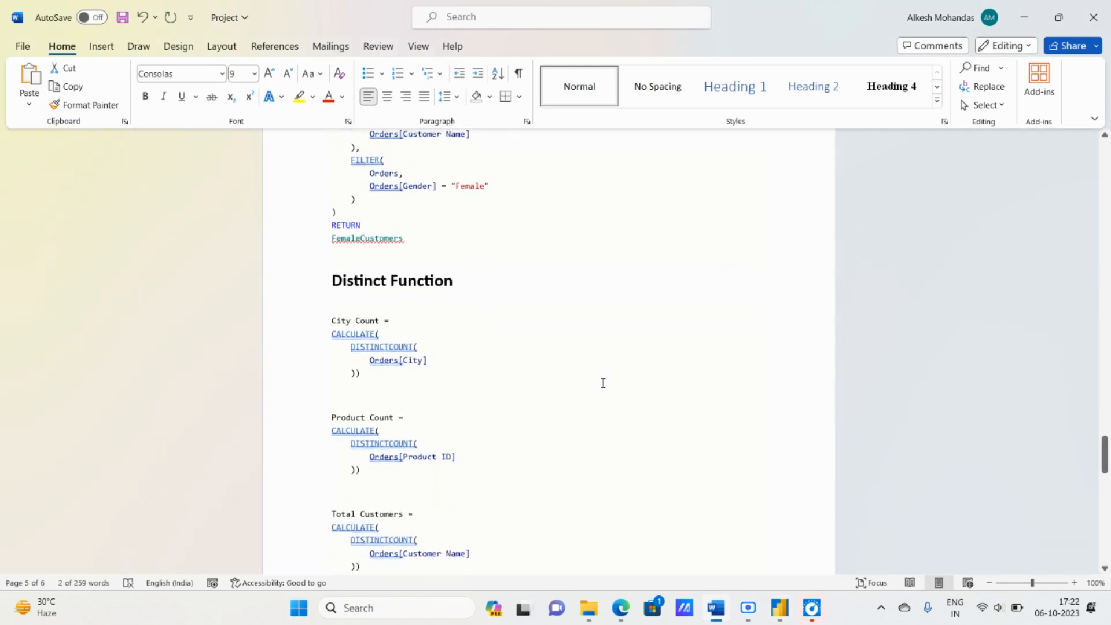
scroll(603, 383, up, 2)
scroll(603, 383, down, 4)
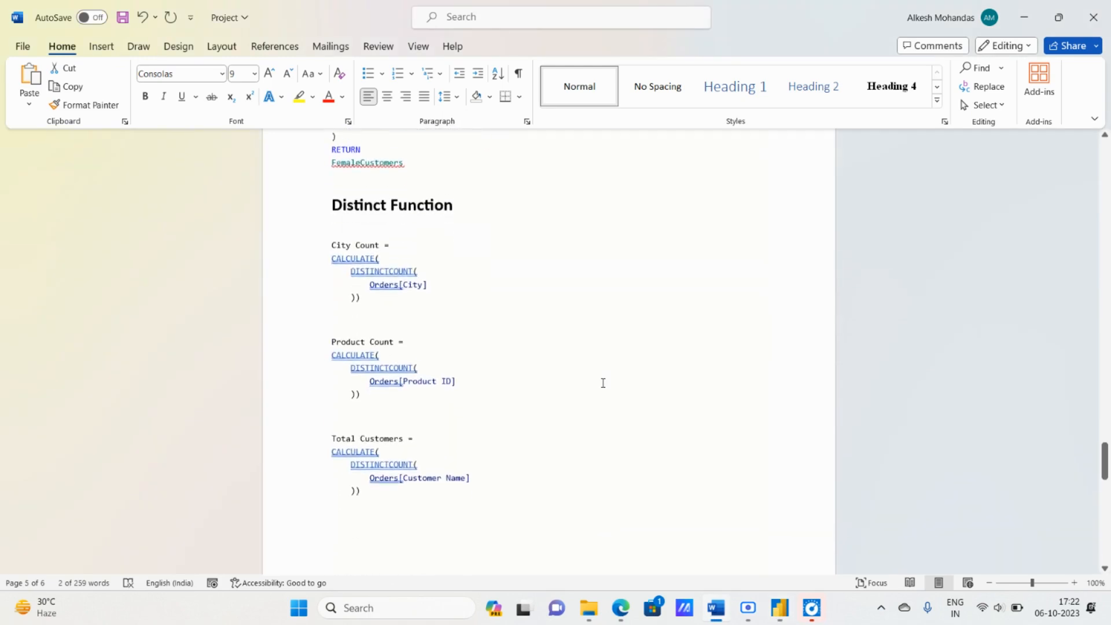
scroll(604, 383, down, 3)
scroll(603, 382, up, 1)
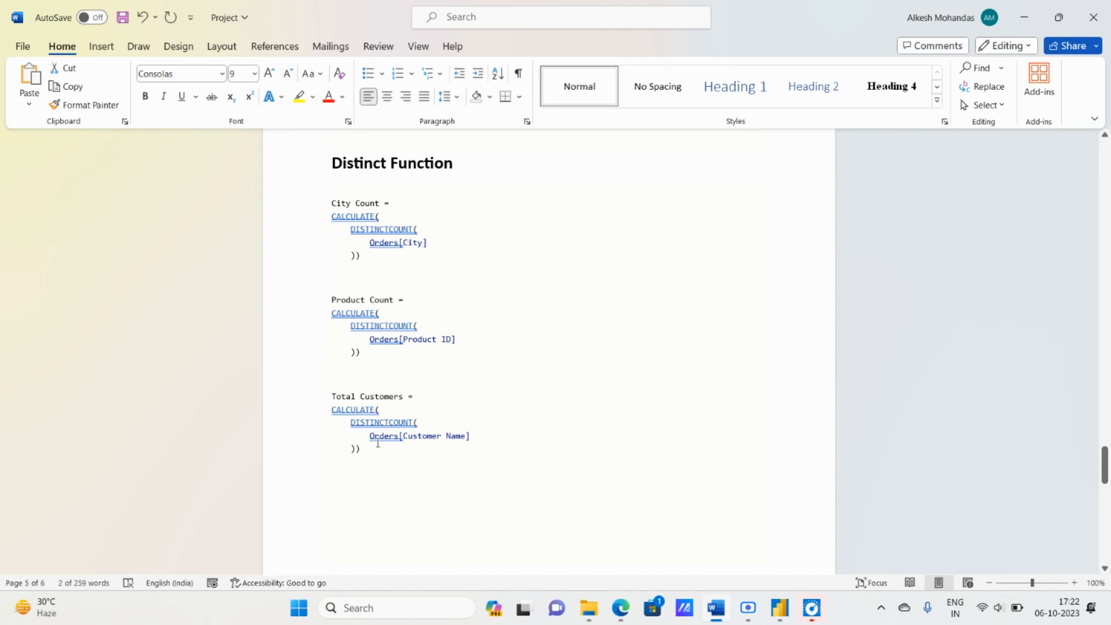
Switch back to Power BI Desktop and create a new measure whose first line reads City Count =.
key(alt+Tab)
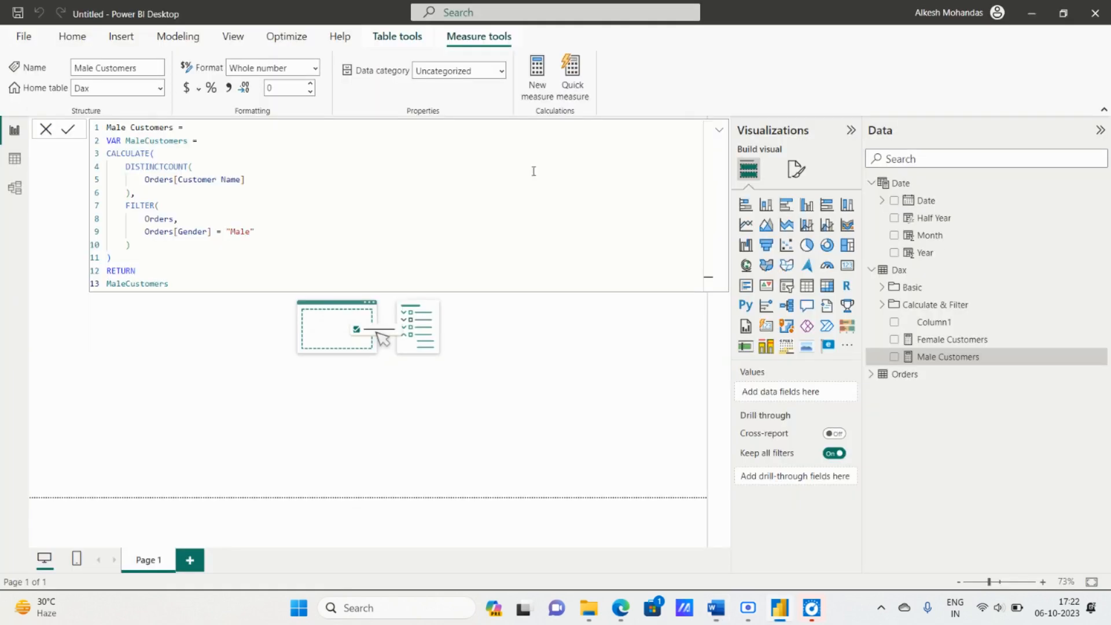
click(537, 91)
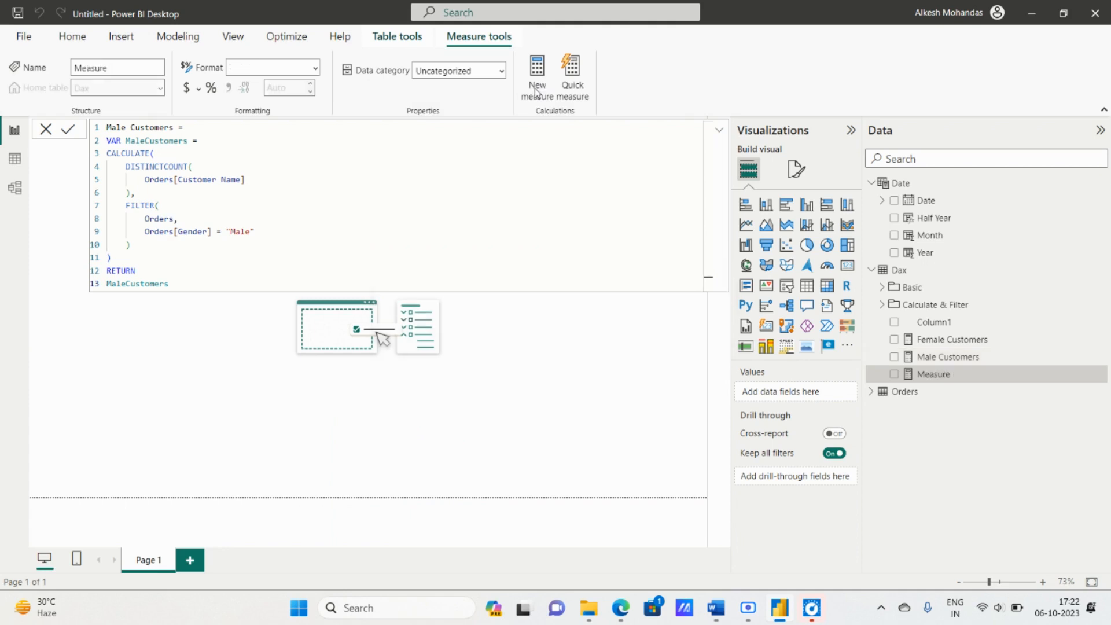
key(alt+Tab)
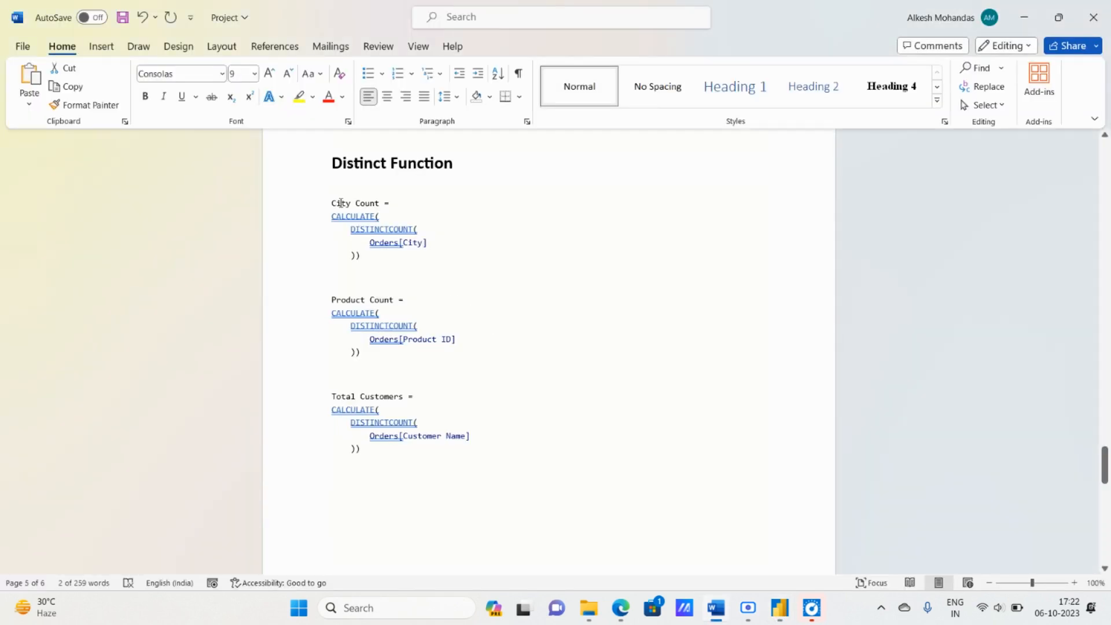
key(alt+Tab)
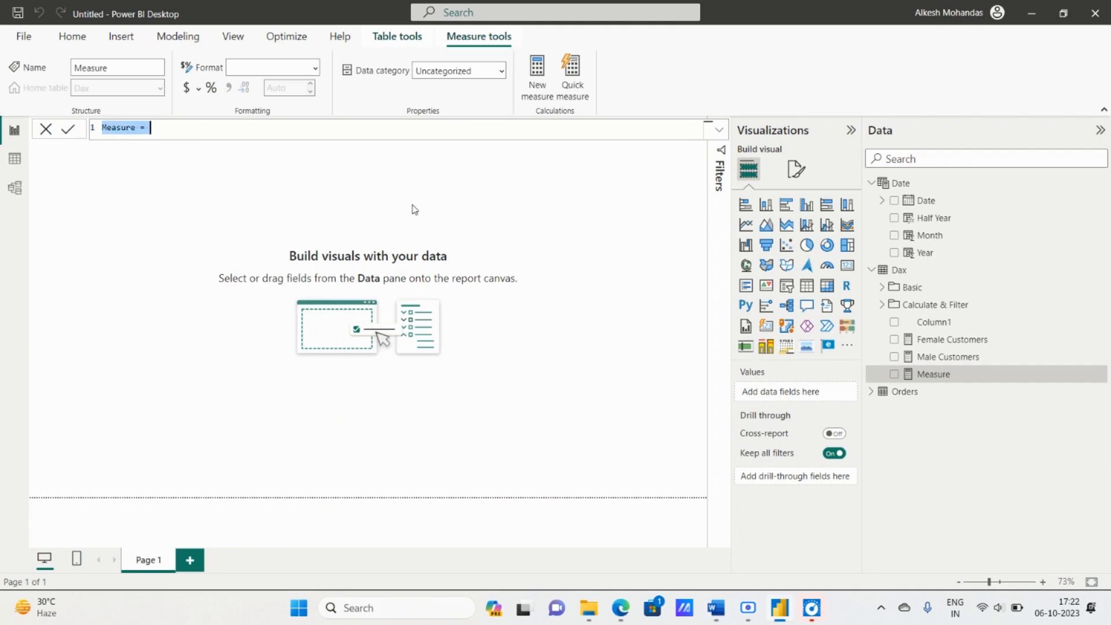
key(BackSpace)
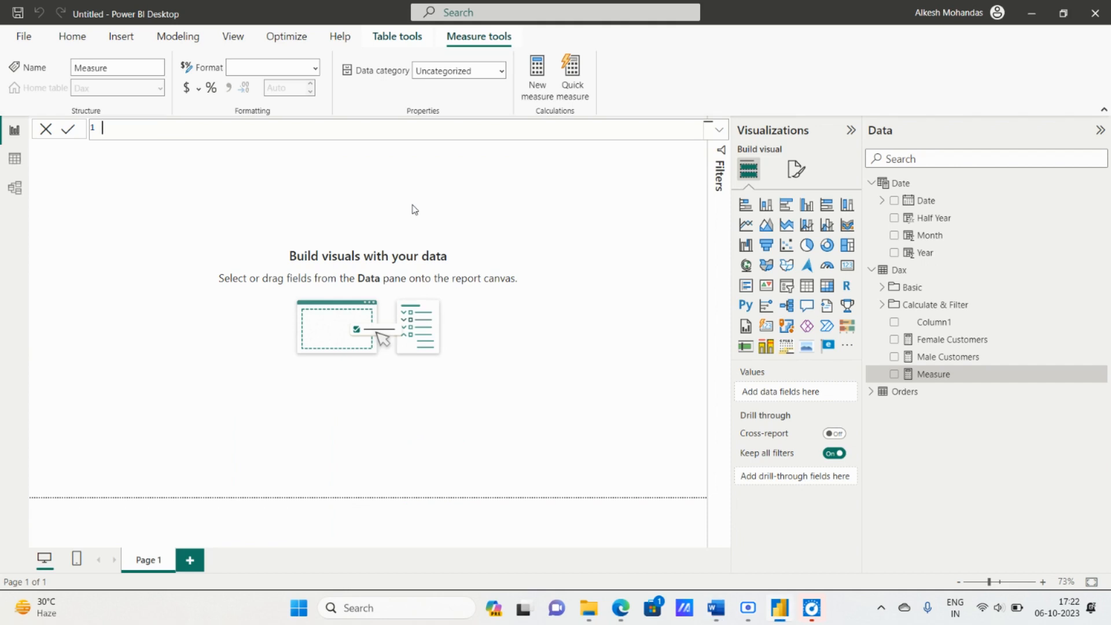
text(City Count =)
key(shift+Return)
Open a CALCULATE function on the second line of the City Count formula, following the Word notes.
key(alt+Tab)
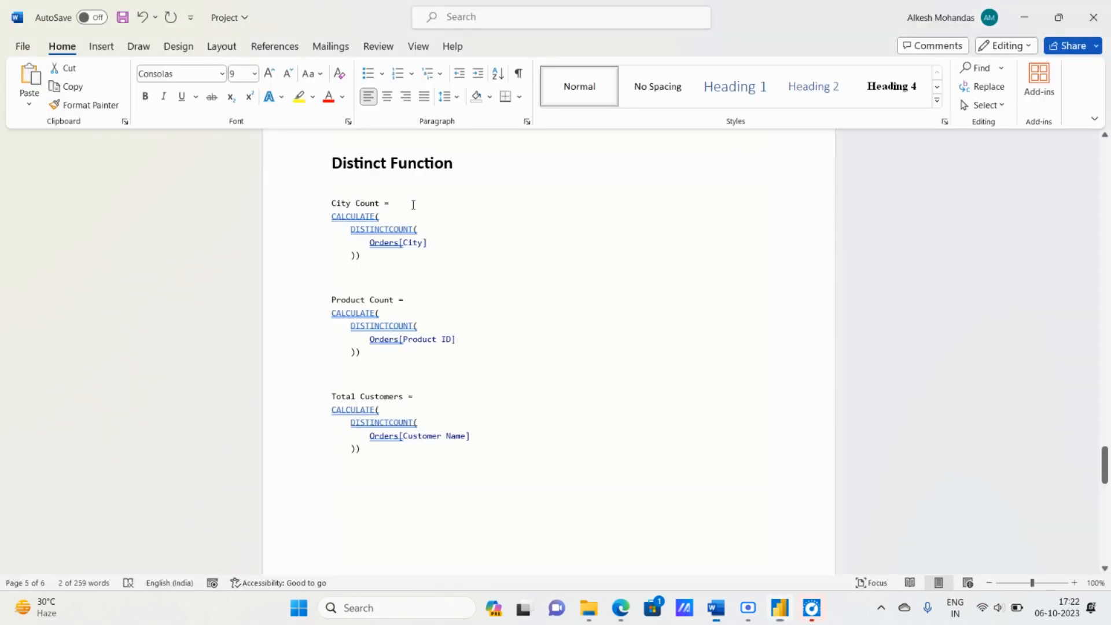
key(alt+Tab)
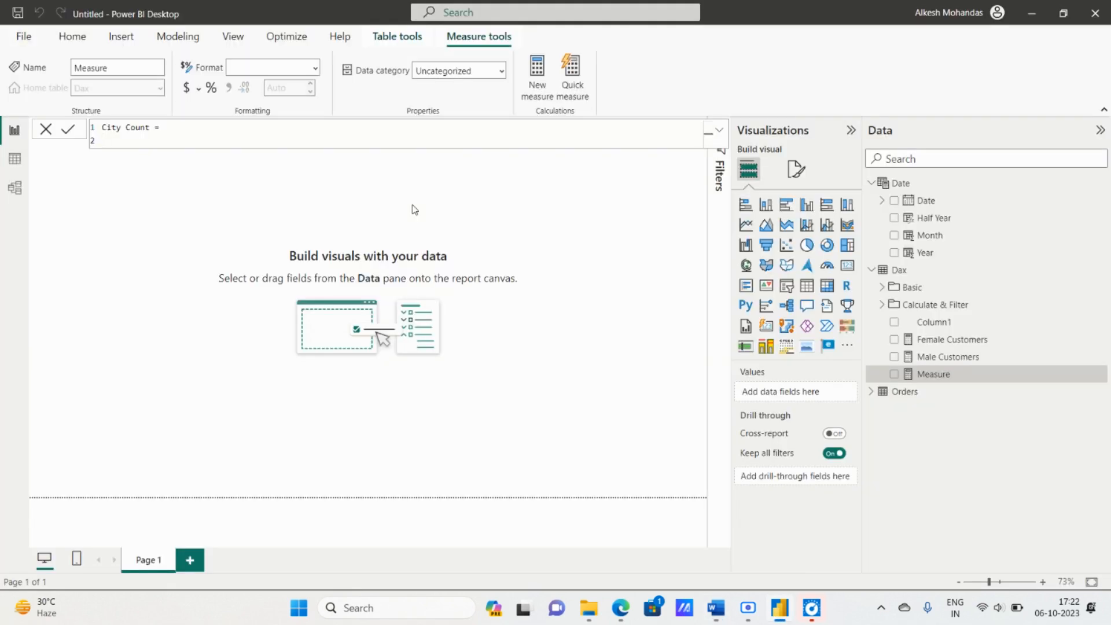
text(cal)
key(Tab)
text(()
key(alt+Tab)
key(alt+Tab)
key(shift+Return)
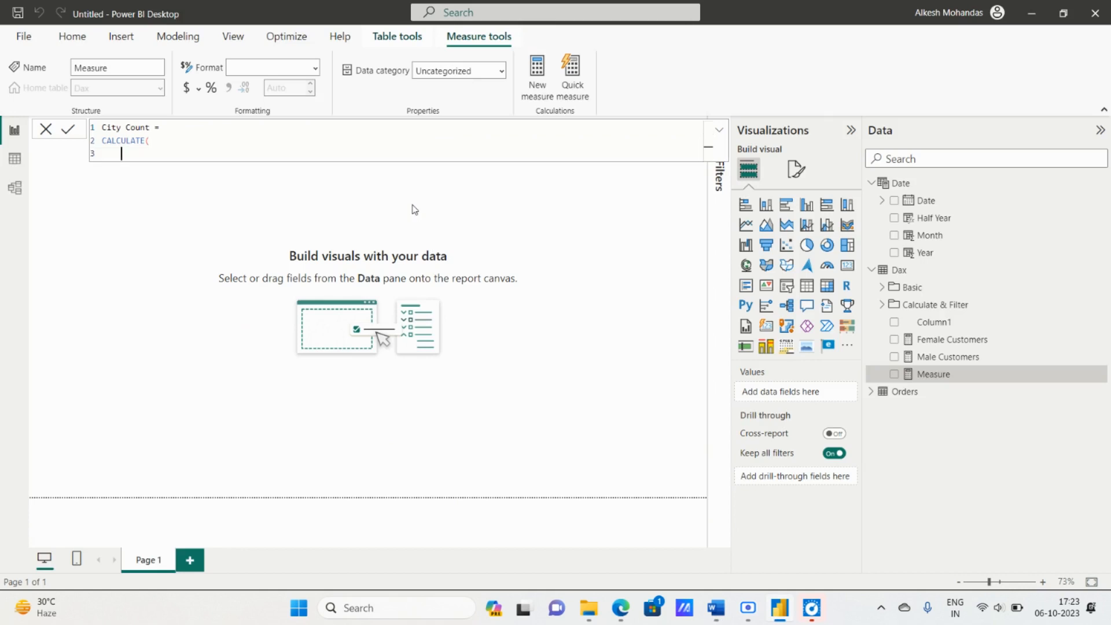
Nest a DISTINCTCOUNT function on the third line inside CALCULATE.
text(dis)
key(Down)
key(Down)
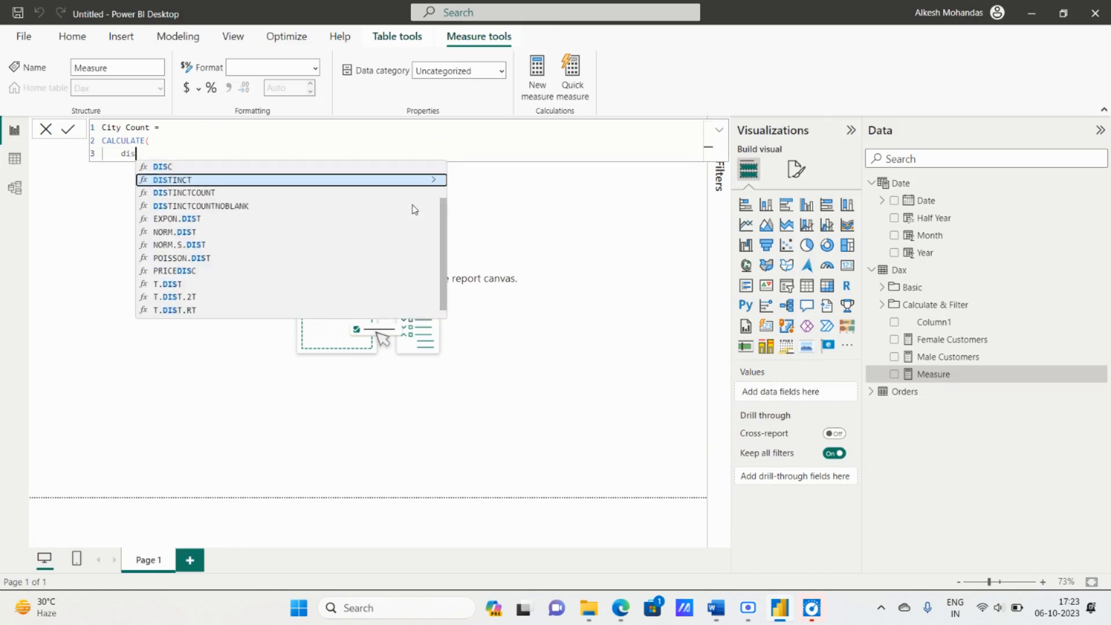
key(Tab)
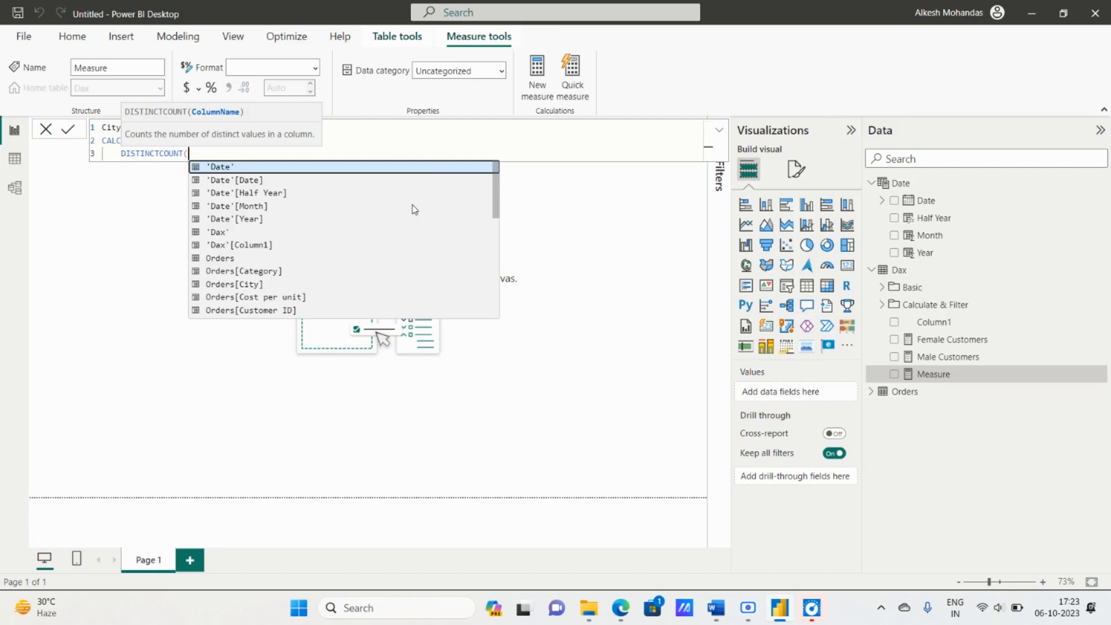
key(alt+Tab)
key(alt+Tab)
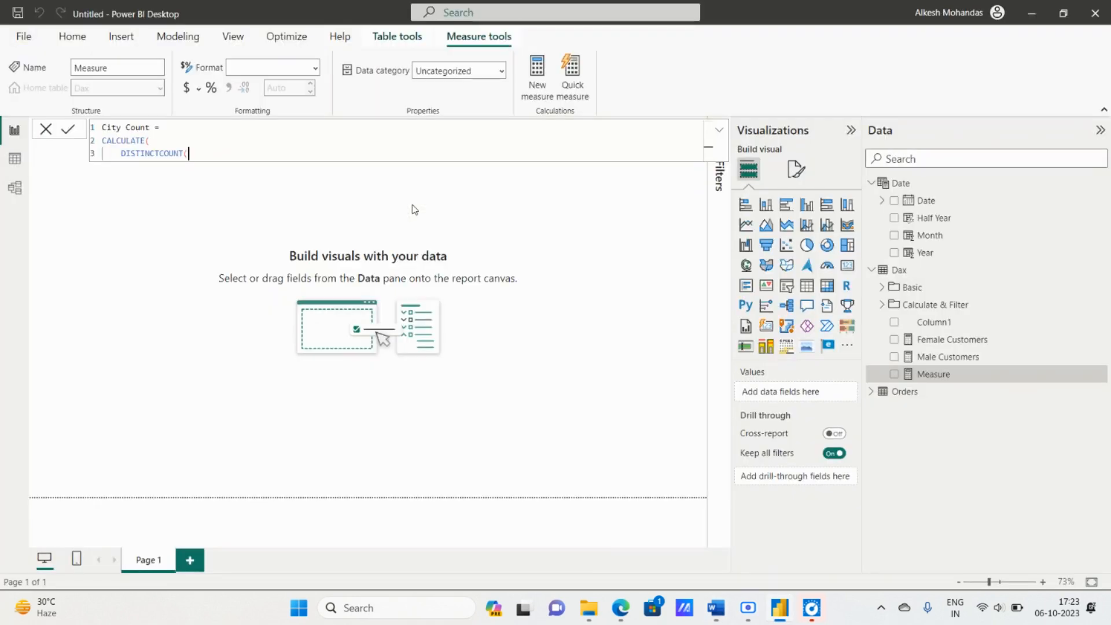
Add the Orders[City] column on the fourth line as the DISTINCTCOUNT argument.
key(shift+Return)
text(or)
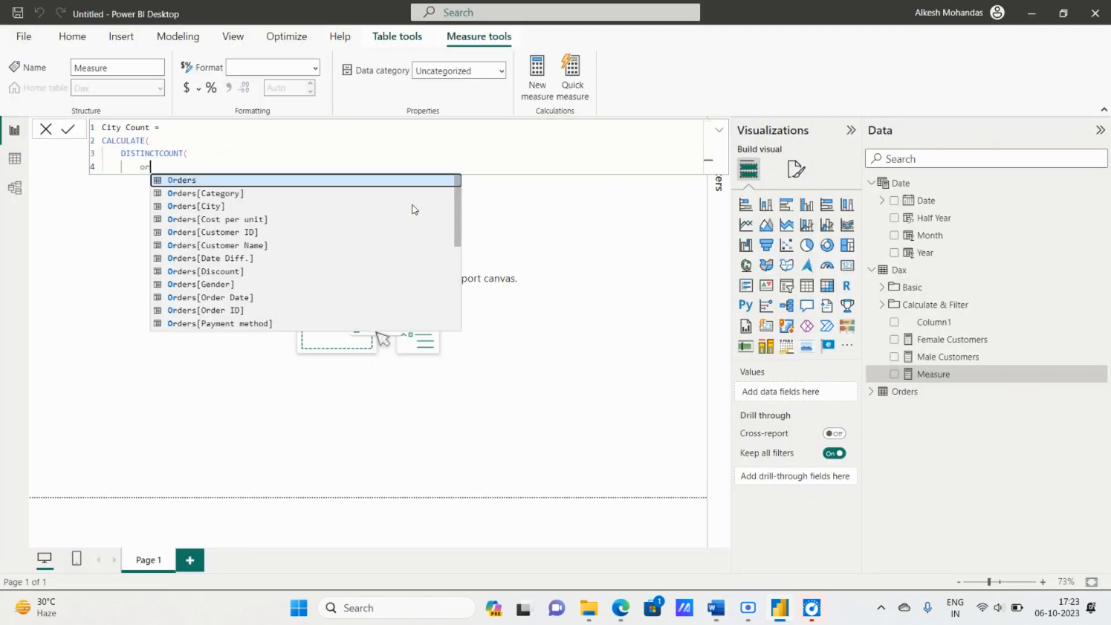
key(Down)
key(Down)
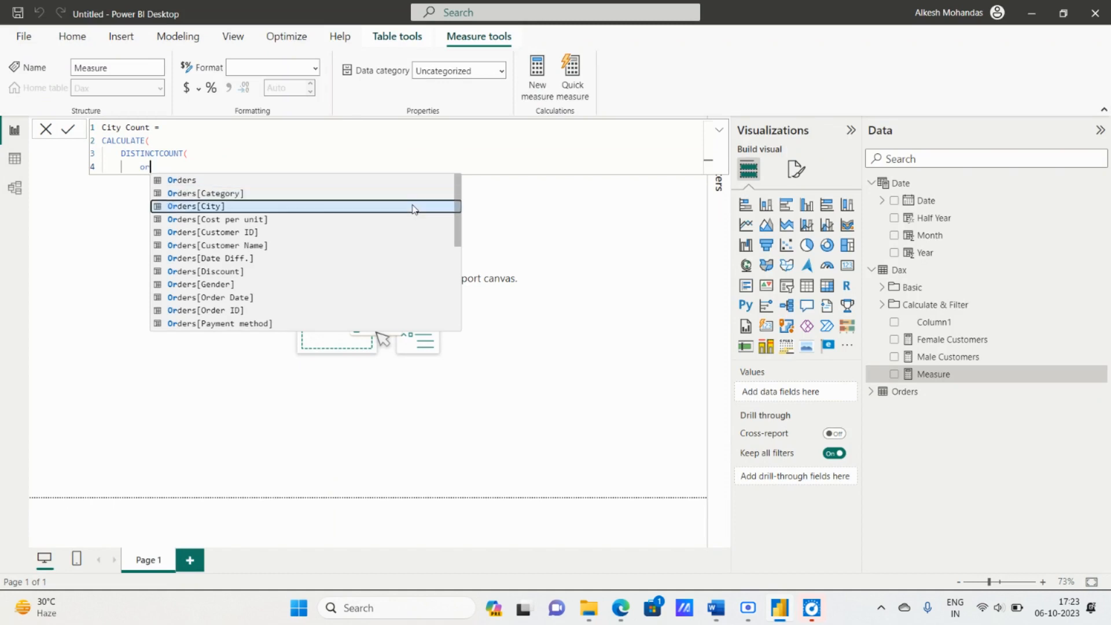
key(Tab)
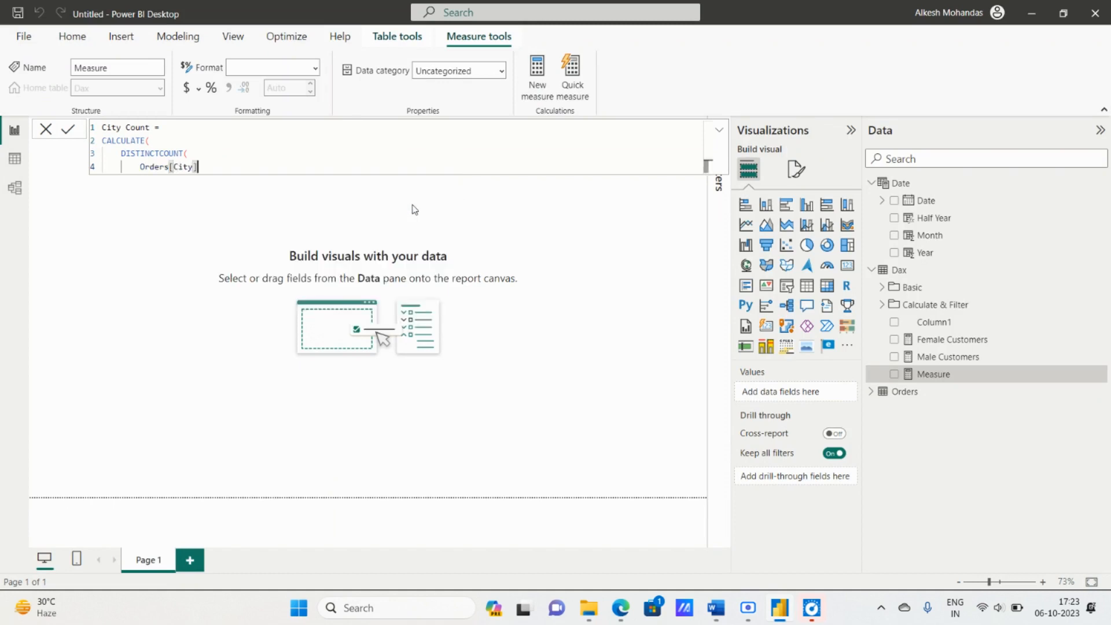
text(,)
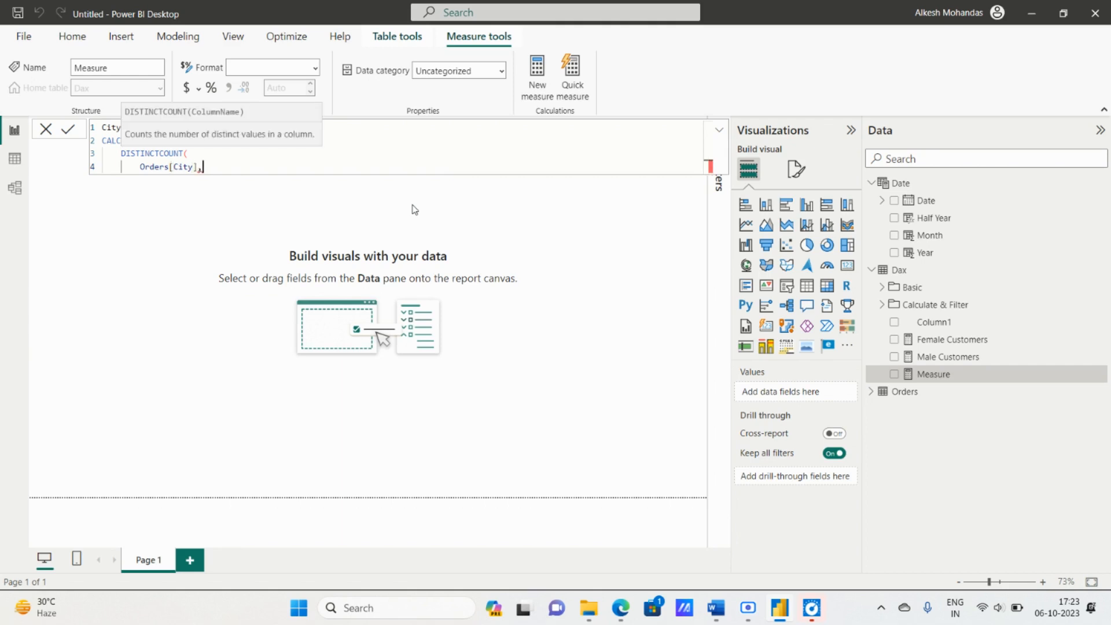
key(BackSpace)
Close DISTINCTCOUNT and CALCULATE with parentheses on the fifth and sixth lines and commit the City Count measure.
key(alt+Tab)
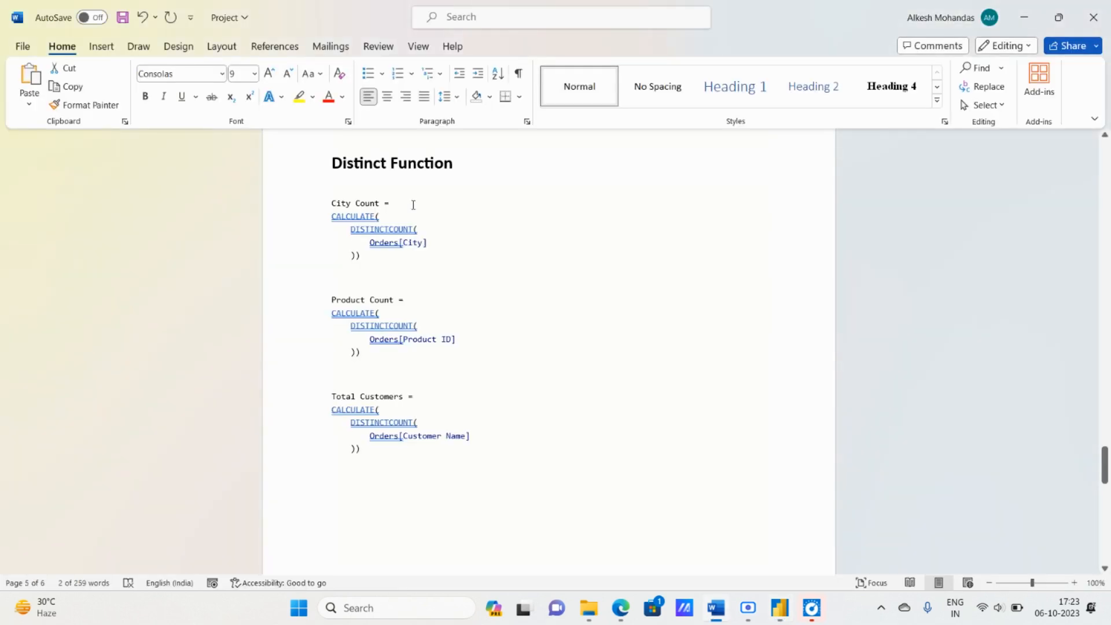
key(alt+Tab)
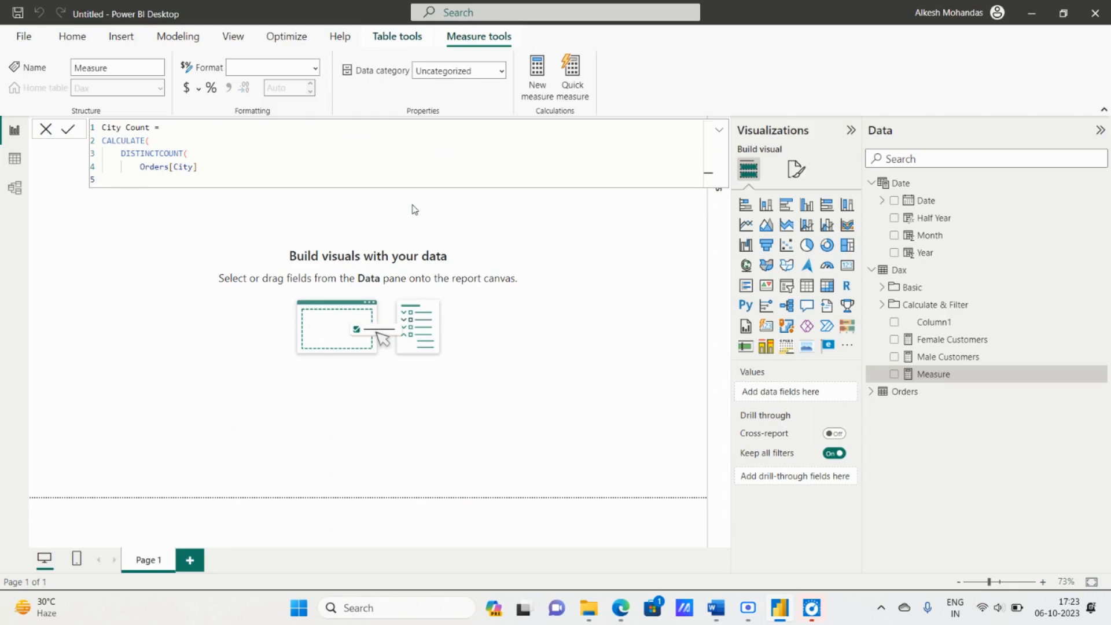
text())
key(shift+Return)
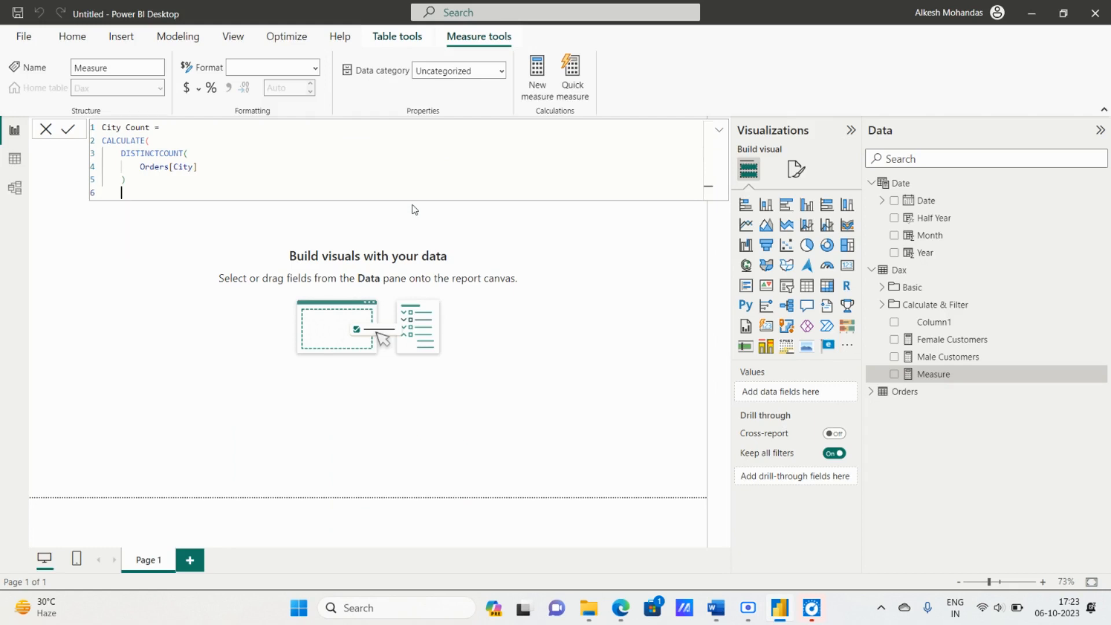
text())
click(70, 131)
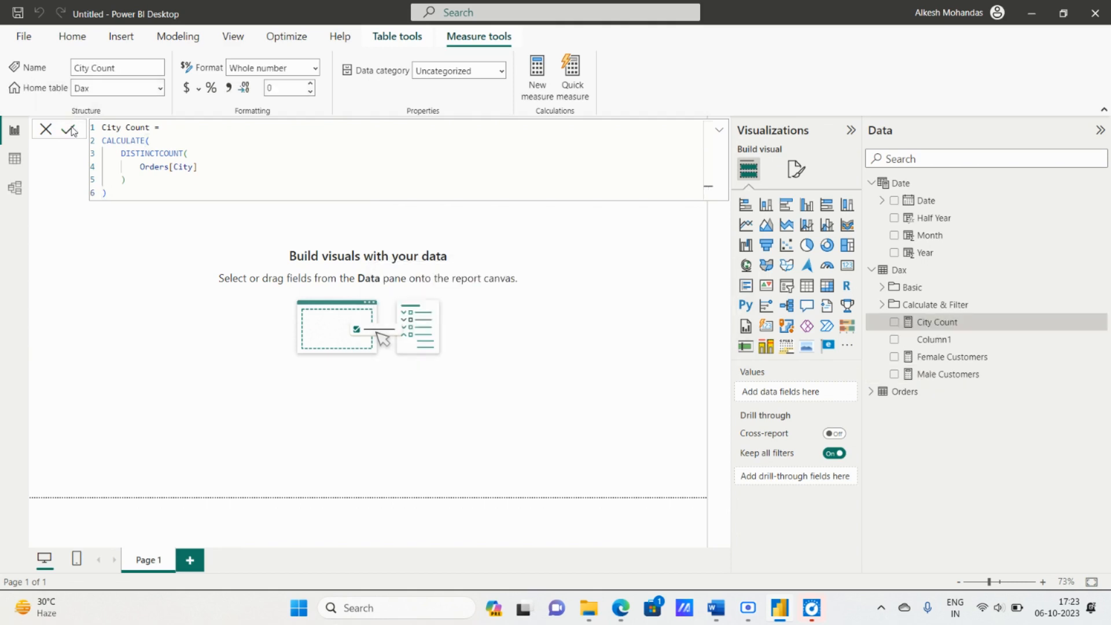
Create a new measure in the Dax table filled with a copy of the City Count formula, checking the Word notes for the Product Count definition.
key(alt+Tab)
scroll(390, 318, down, 3)
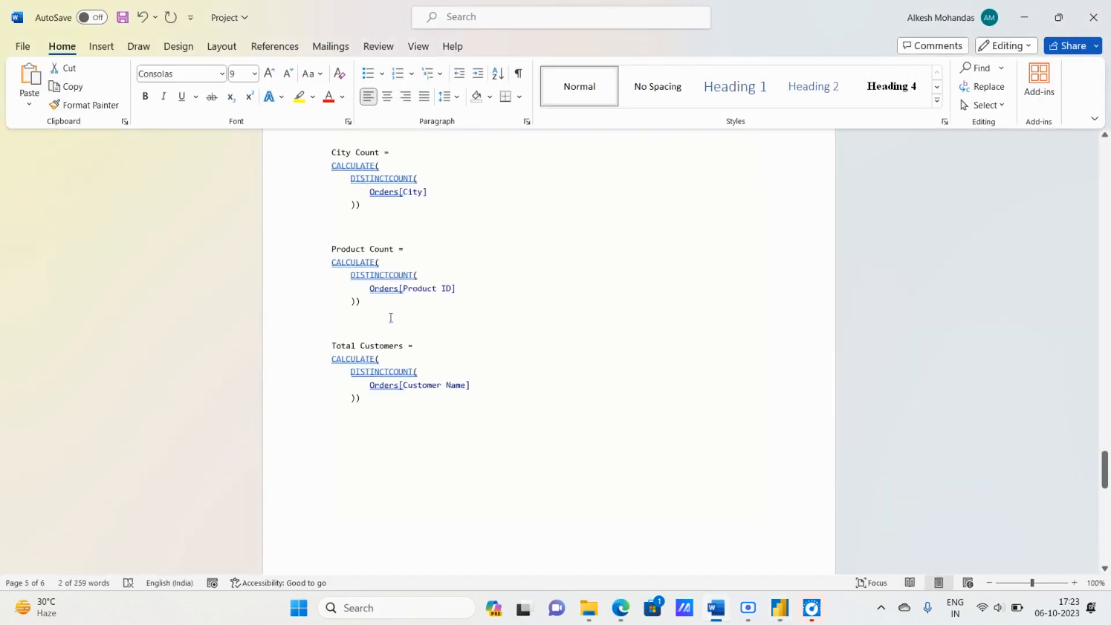
scroll(399, 237, up, 1)
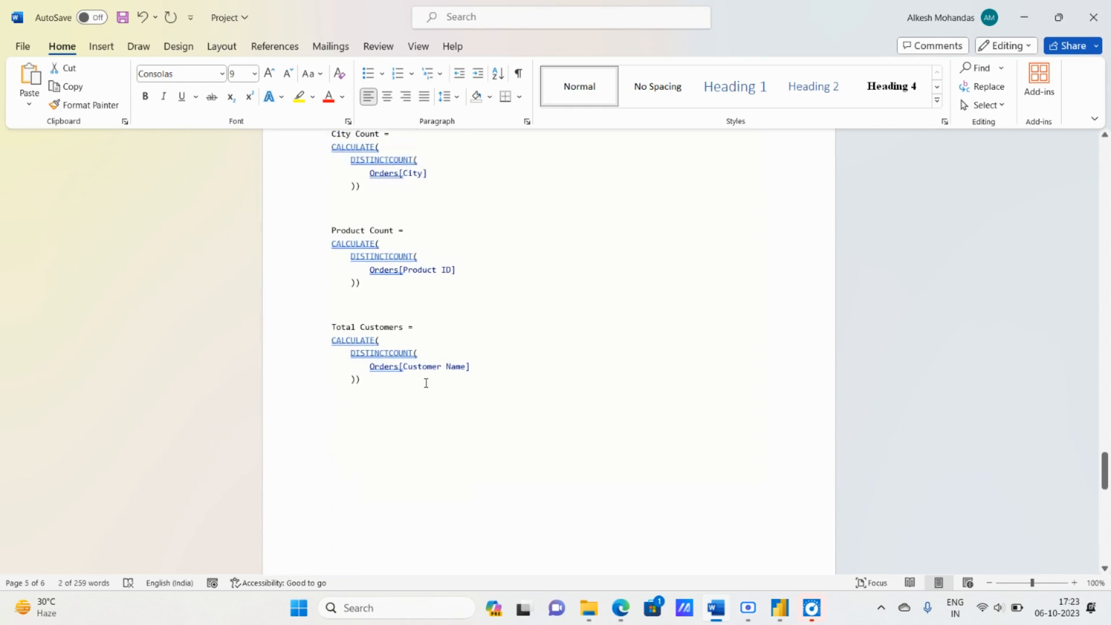
key(alt+Tab)
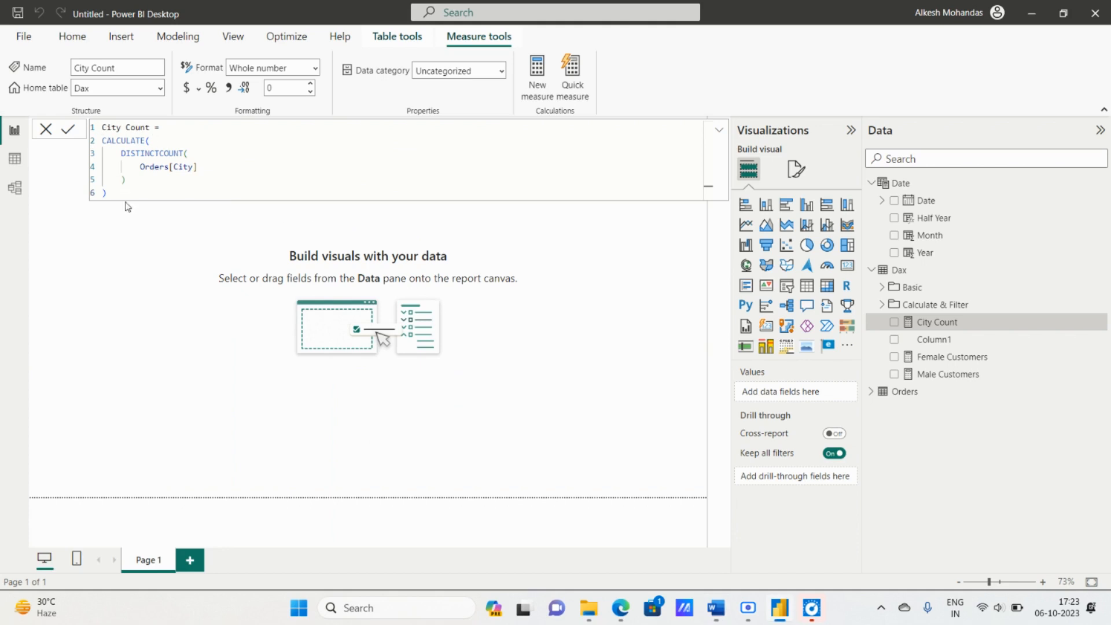
drag(121, 192, 96, 126)
key(ctrl+c)
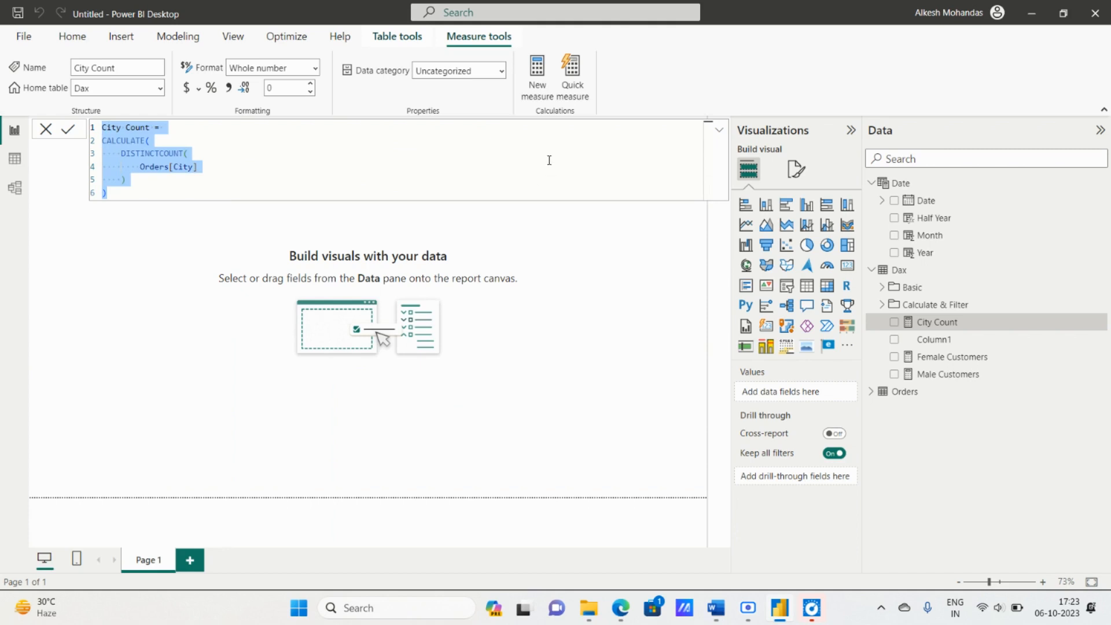
click(526, 110)
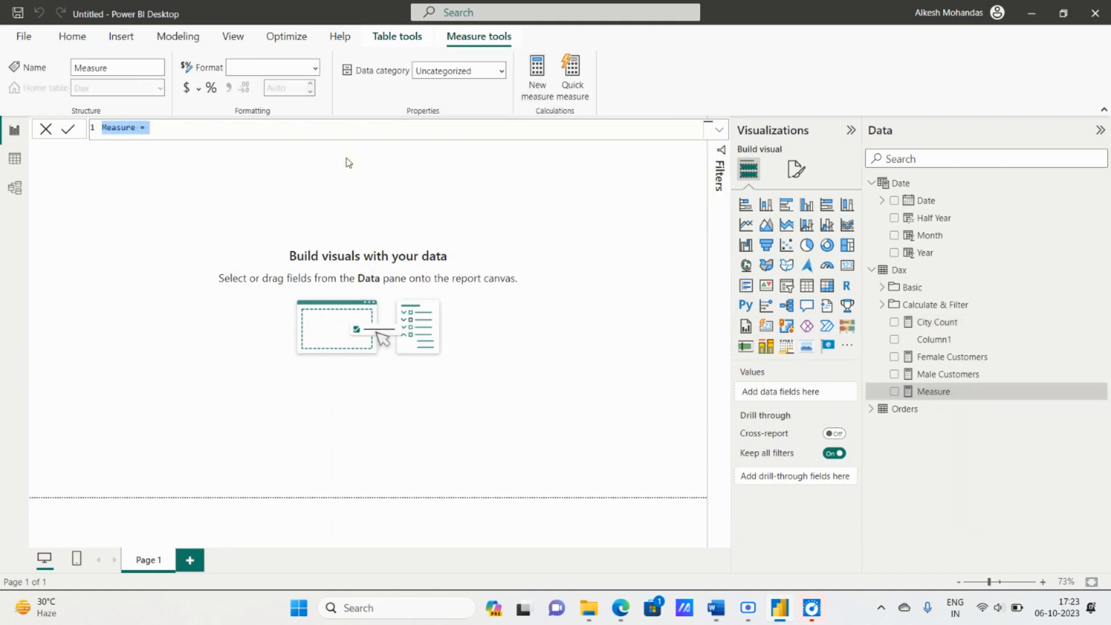
text(City Count = CALCULATE(     DISTINCTCOUNT(         Orders[City]     )))
key(alt+Tab)
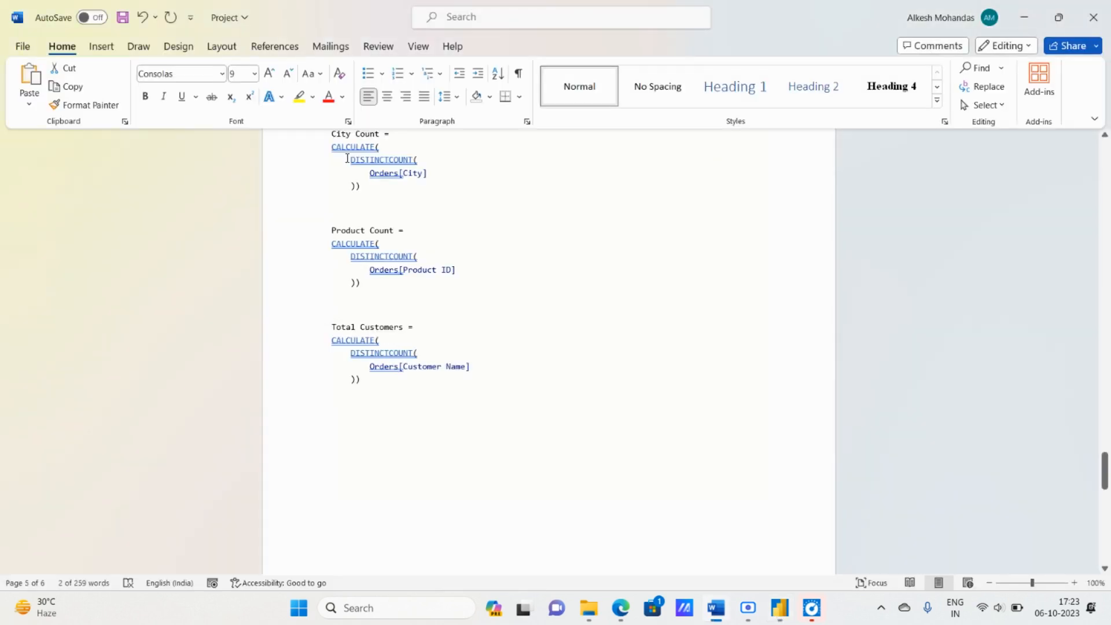
key(alt+Tab)
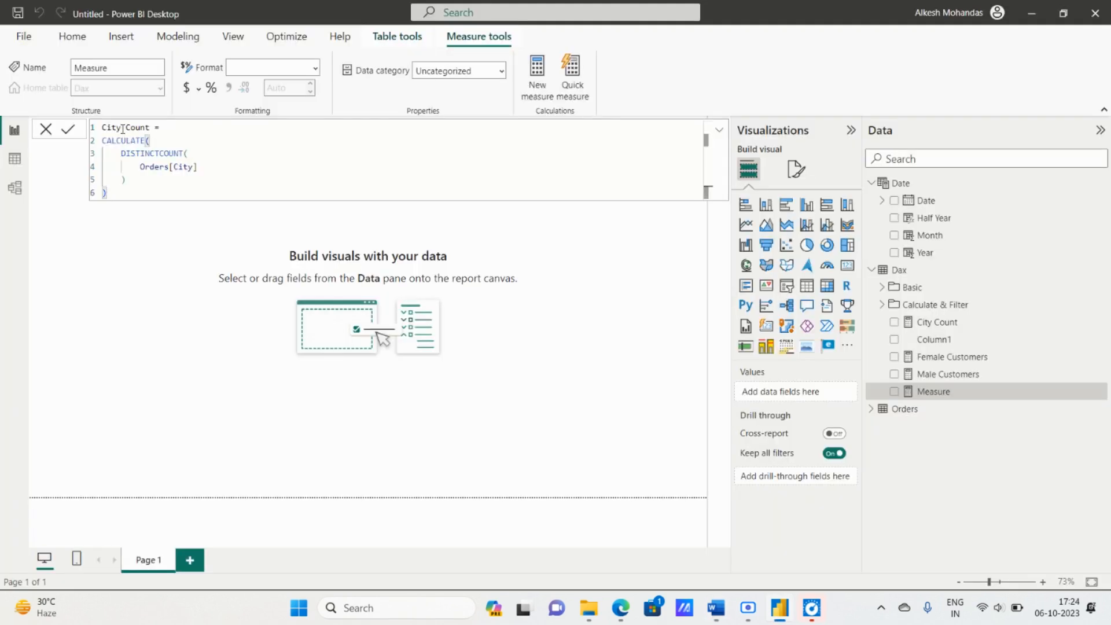
Replace City with Product in the measure name on the formula's first line, making it Product Count.
click(122, 128)
key(BackSpace)
key(BackSpace)
key(BackSpace)
key(BackSpace)
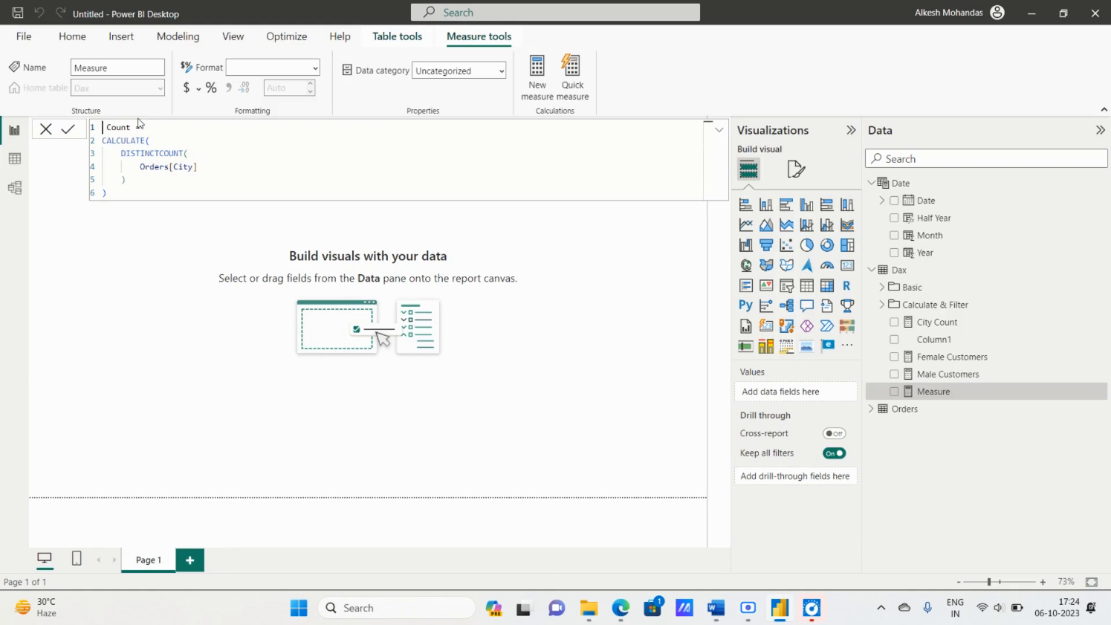
text(Product)
Replace Orders[City] with Orders[Product Name] as the DISTINCTCOUNT argument of Product Count.
click(220, 162)
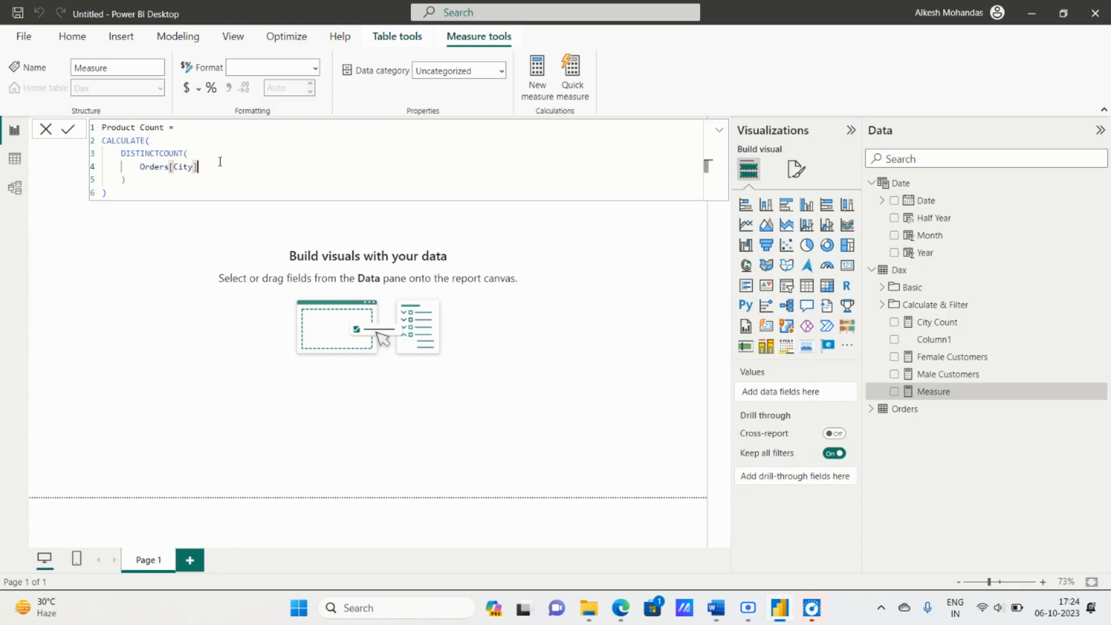
key(BackSpace)
key(BackSpace)
key(BackSpace)
key(BackSpace)
key(BackSpace)
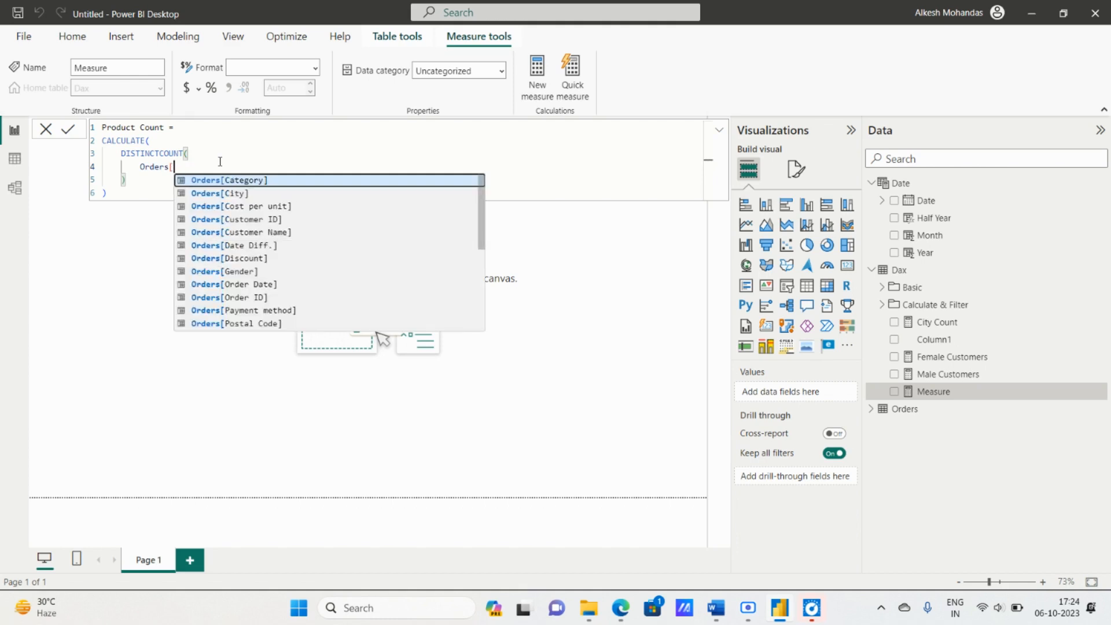
text(pro)
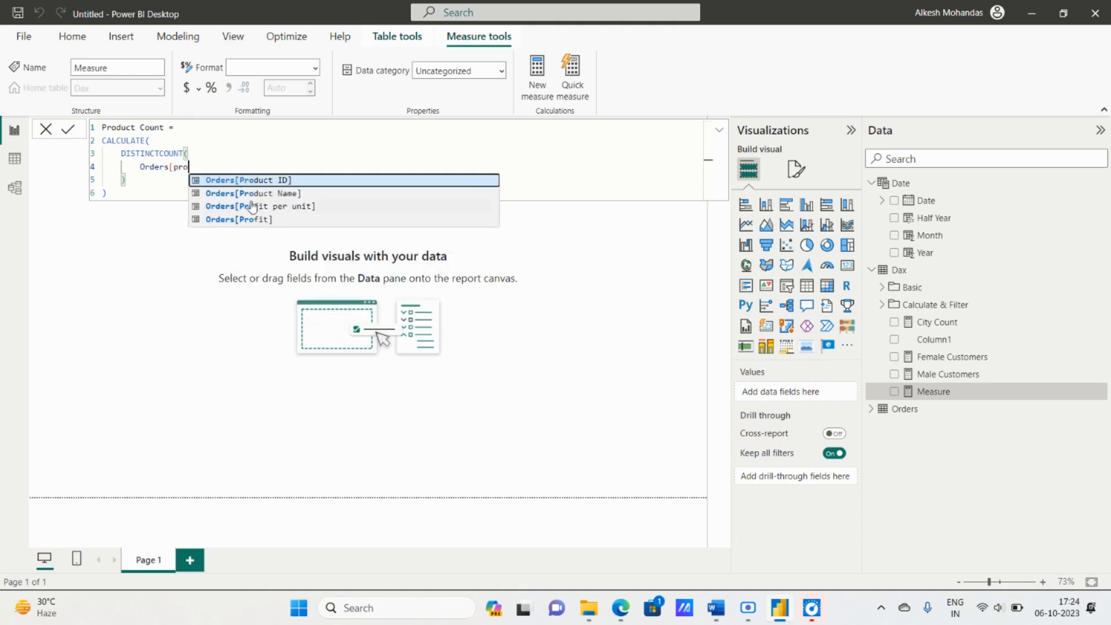
click(267, 194)
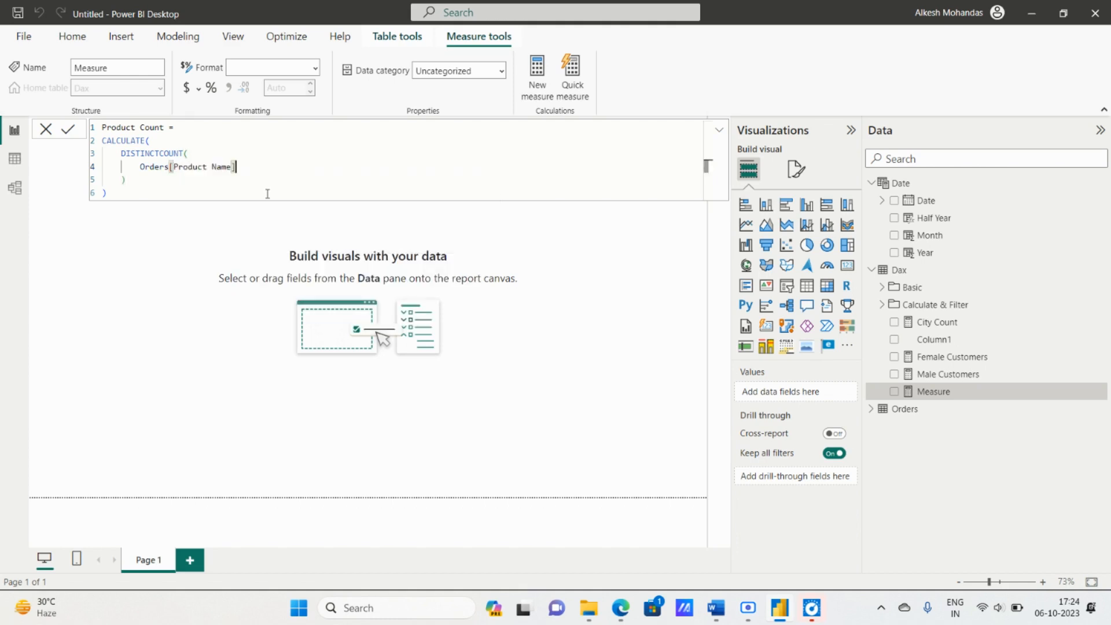
Change the DISTINCTCOUNT argument to Orders[Product ID] as in the Word notes and commit the Product Count measure.
key(alt+Tab)
key(alt+Tab)
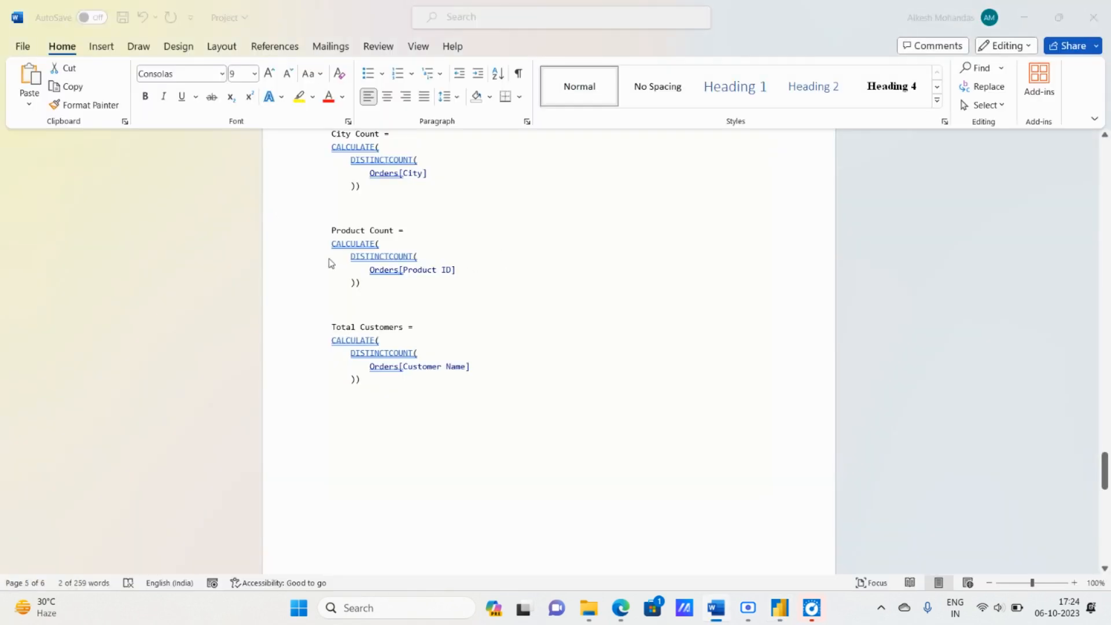
key(BackSpace)
key(BackSpace)
key(BackSpace)
key(BackSpace)
key(BackSpace)
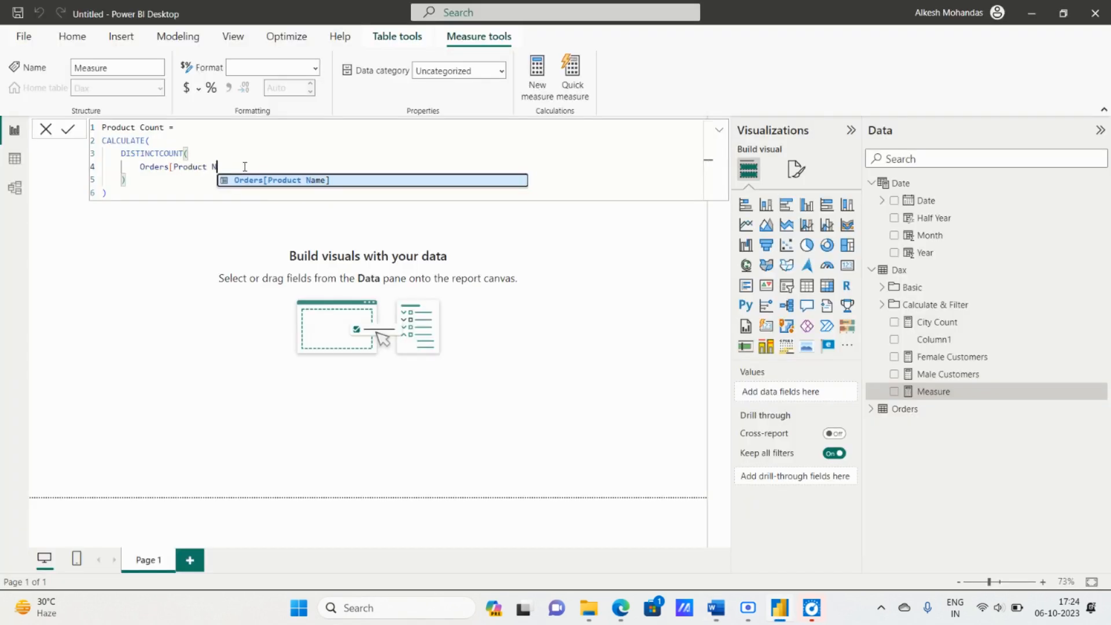
text(id)
key(Tab)
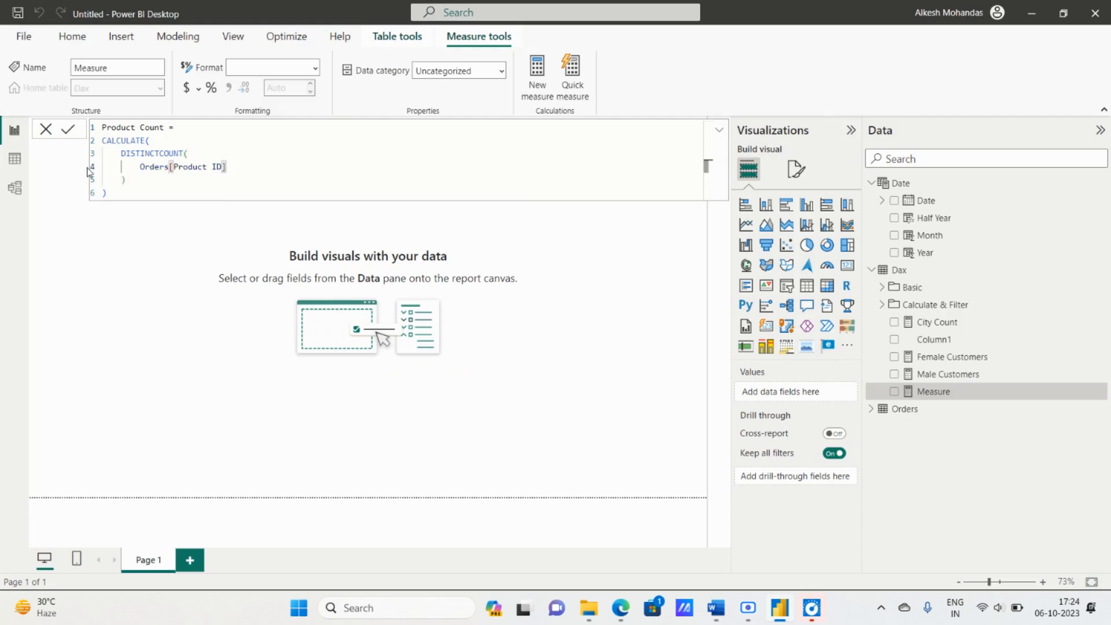
click(65, 134)
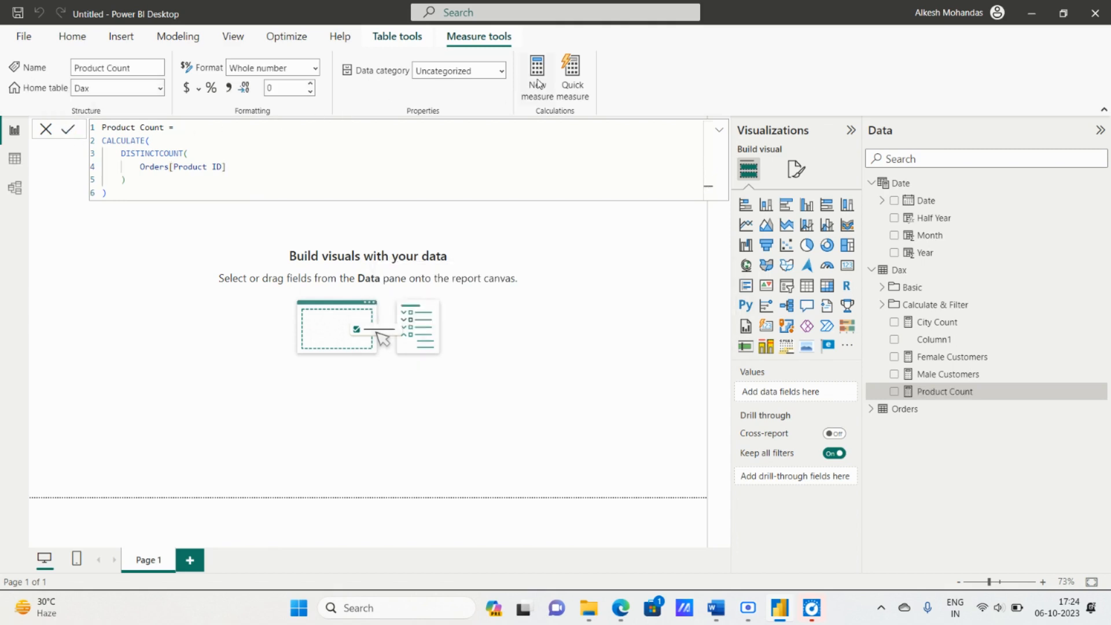
Create another new measure in the Dax table and fill it with the copied City Count formula.
key(alt+Tab)
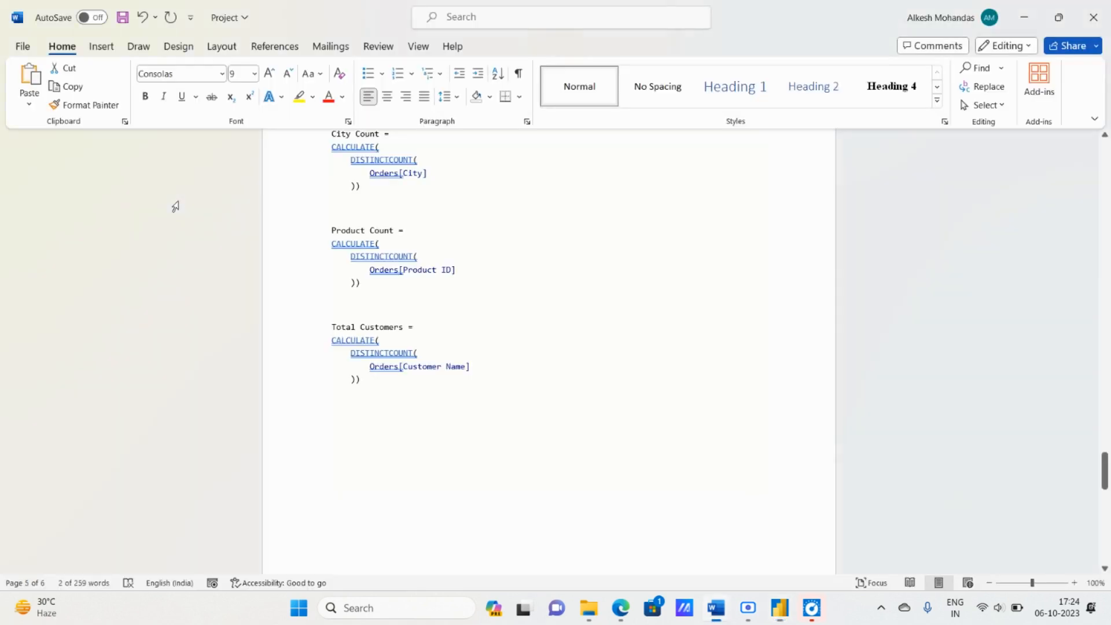
key(alt+Tab)
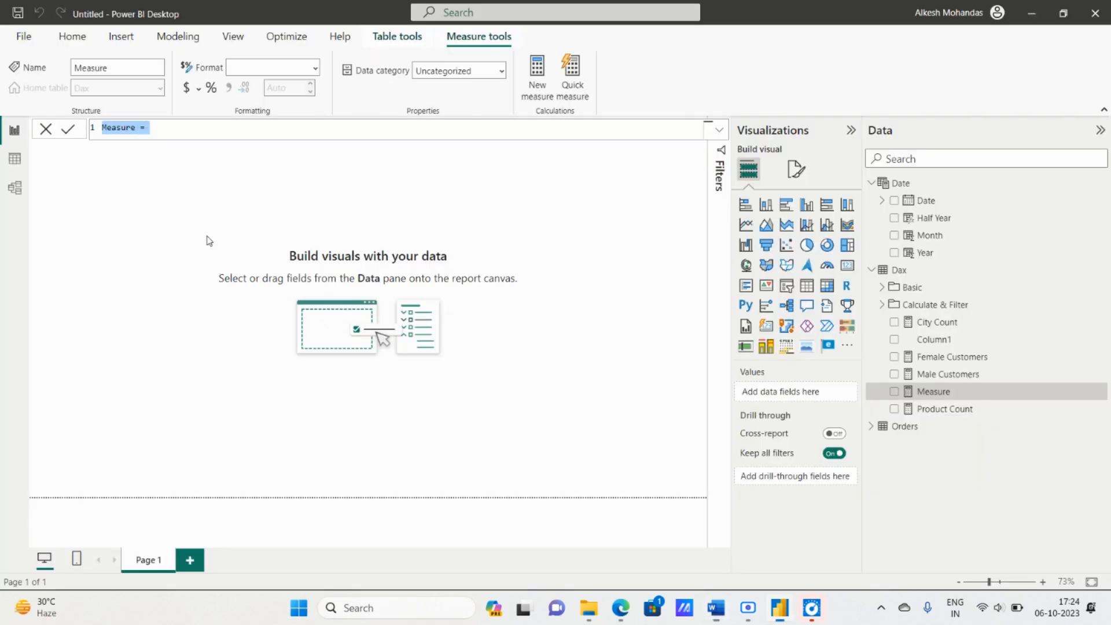
key(ctrl+v)
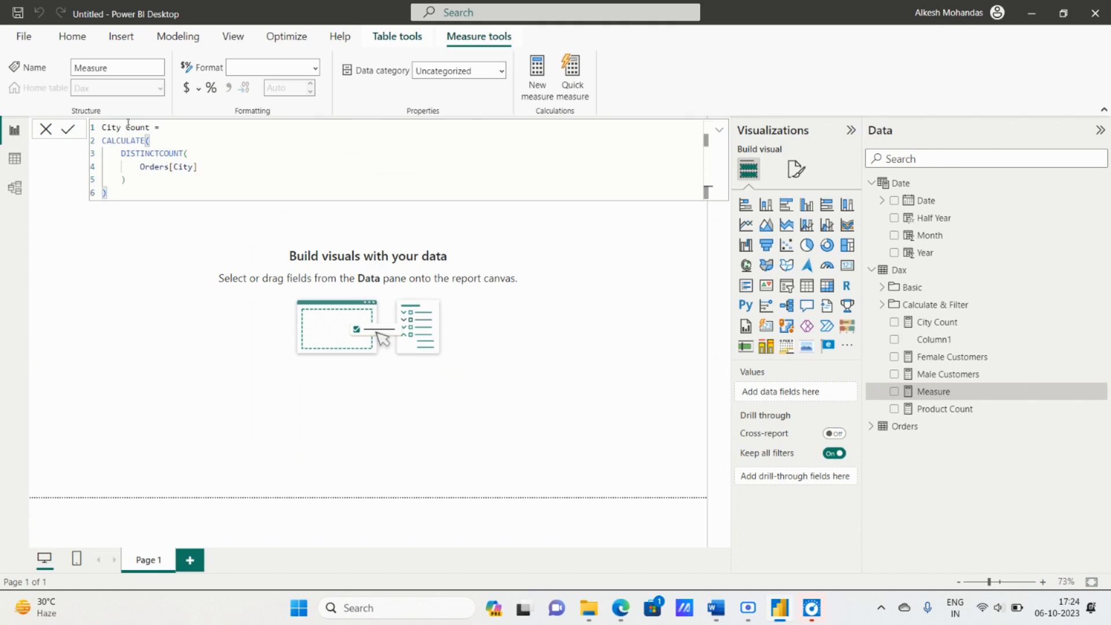
Rename the measure on the formula's first line to Total Customers.
double_click(151, 127)
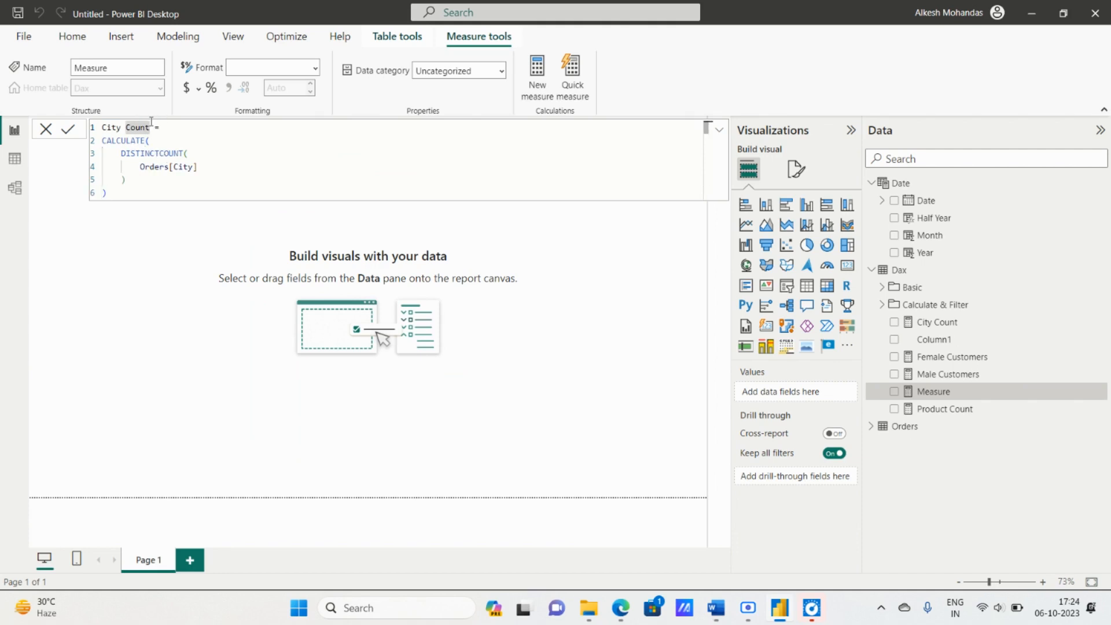
text(C)
key(BackSpace)
key(BackSpace)
key(BackSpace)
key(BackSpace)
key(BackSpace)
key(BackSpace)
text(Total Customers)
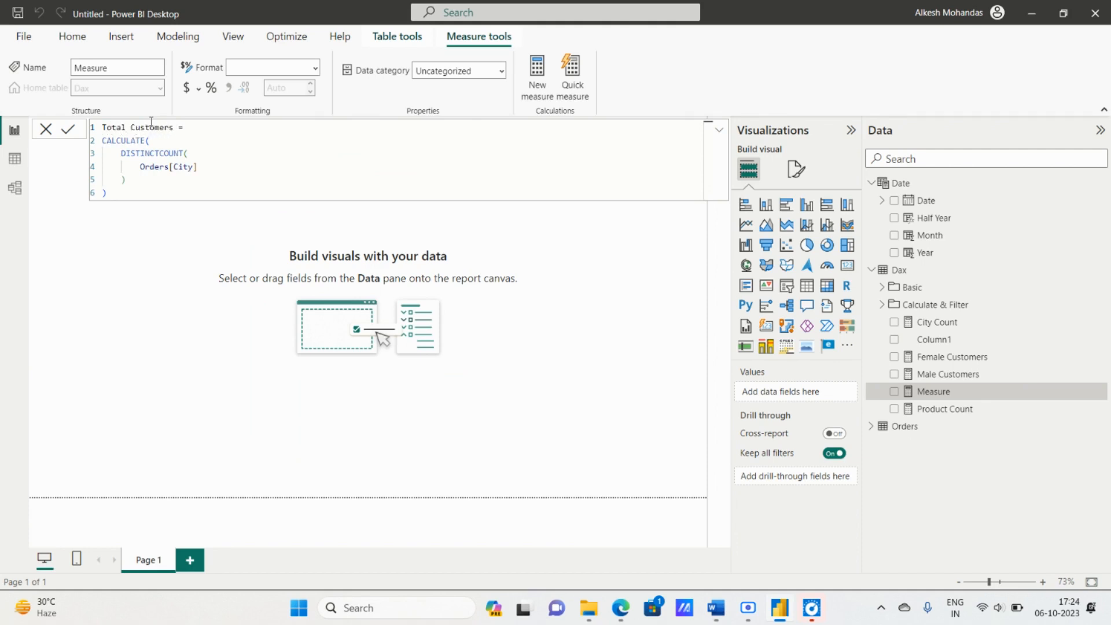
Remove the City column name from the Orders reference on the fourth line of the Total Customers formula.
key(Down)
key(Down)
key(Down)
key(End)
key(BackSpace)
key(BackSpace)
key(BackSpace)
key(BackSpace)
key(BackSpace)
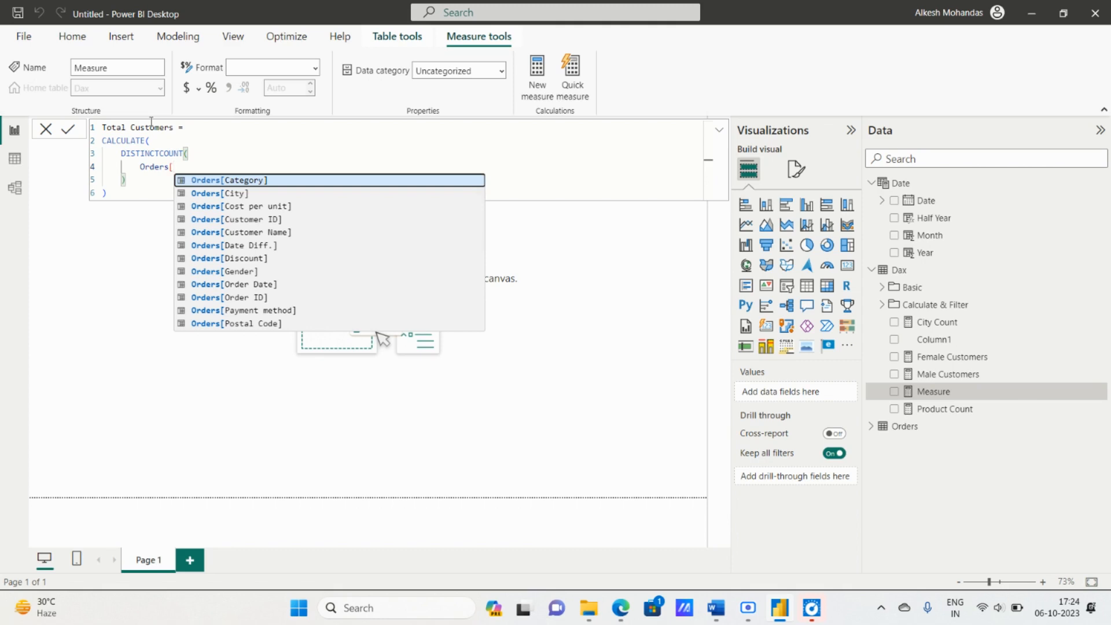
Complete the DISTINCTCOUNT argument as Orders[Customer Name], checking it against the Word notes, and commit the Total Customers measure.
key(Down)
key(Down)
key(Down)
key(Down)
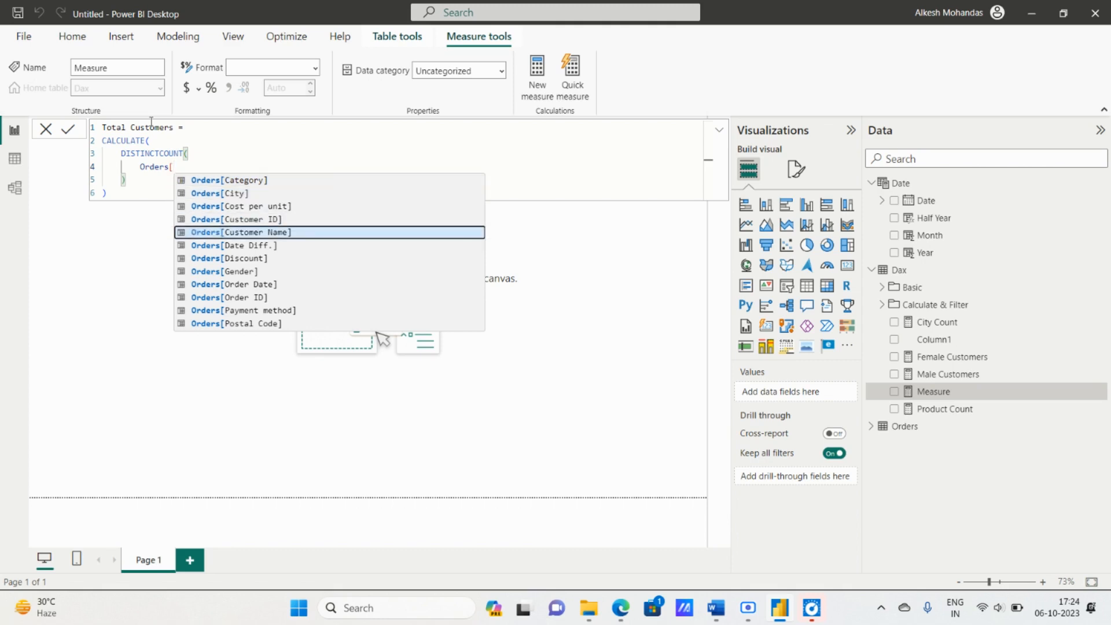
key(alt+Tab)
key(alt+Tab)
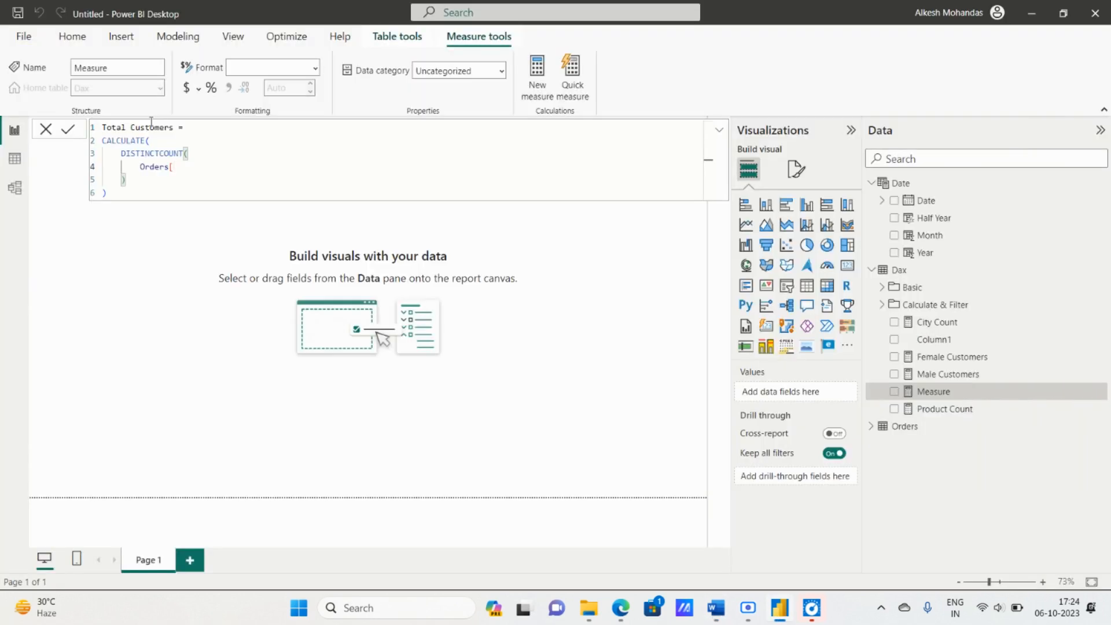
text(cu)
key(Down)
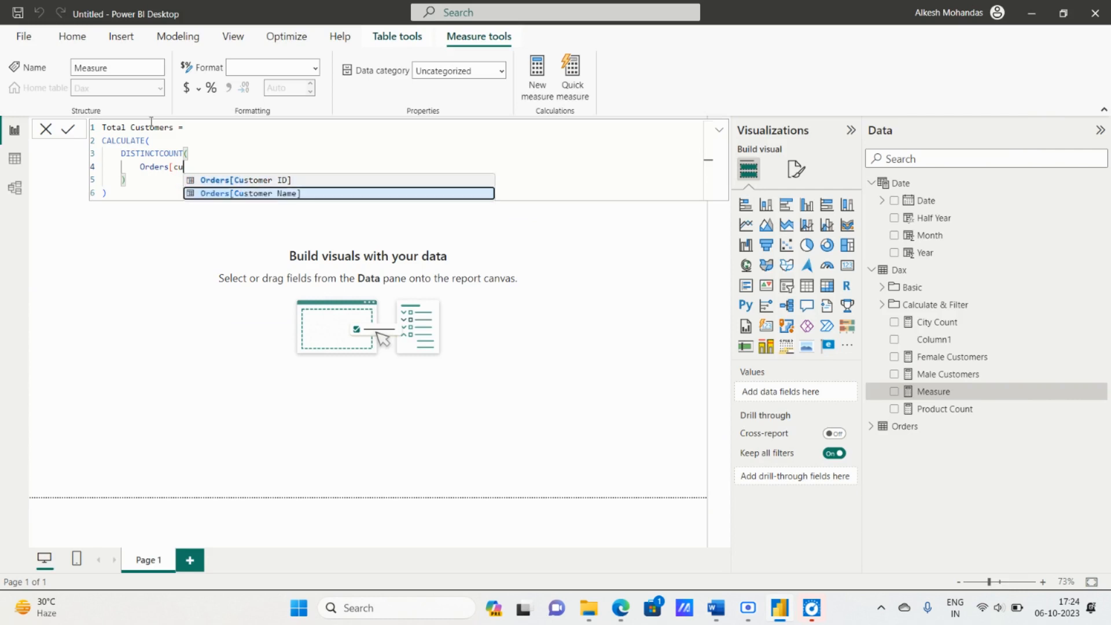
key(Tab)
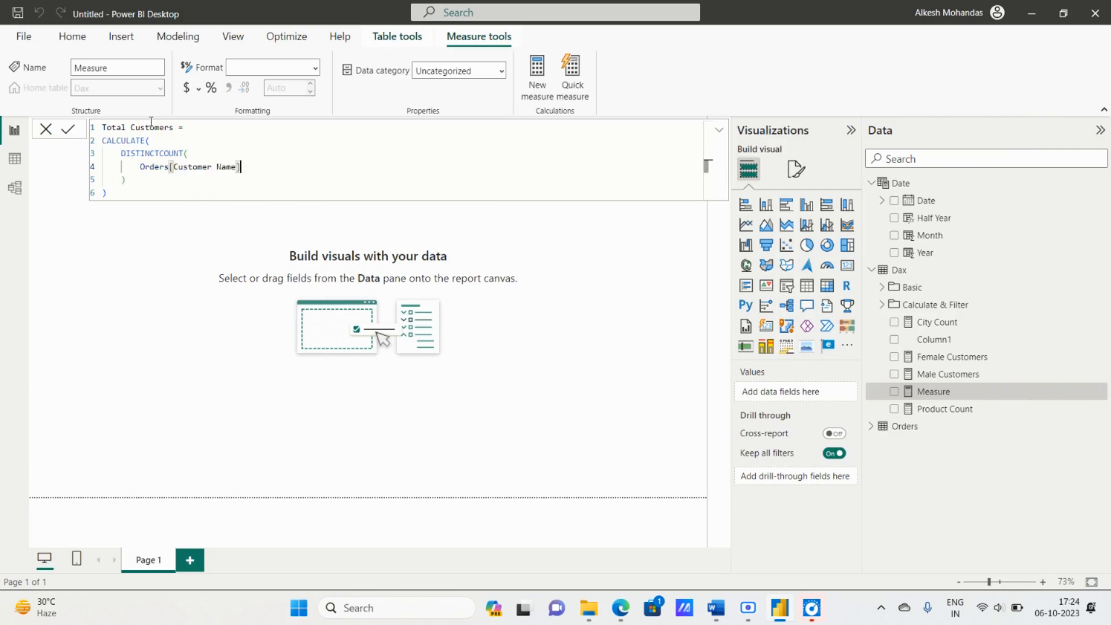
click(70, 132)
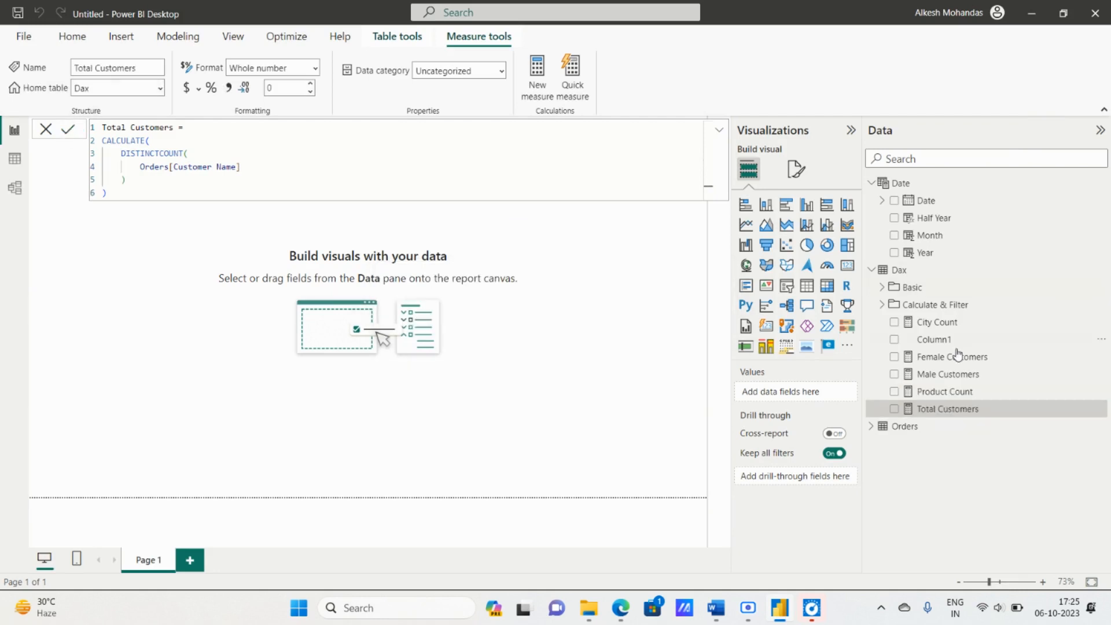
In the Model view, assign the Total Customers measure to a new display folder named KPI.
click(17, 188)
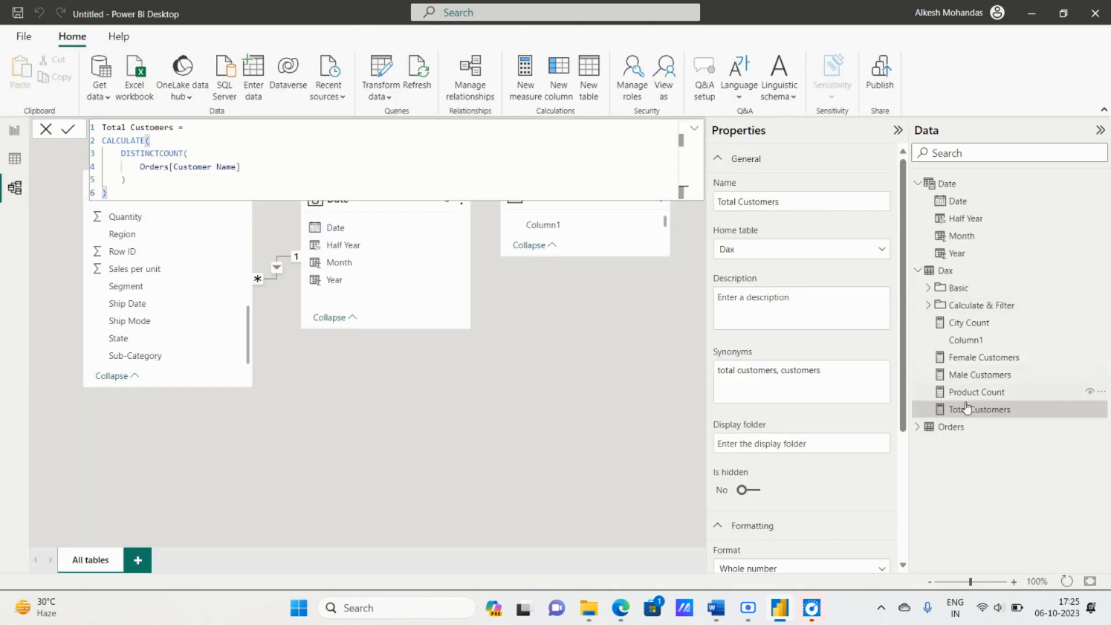
click(759, 441)
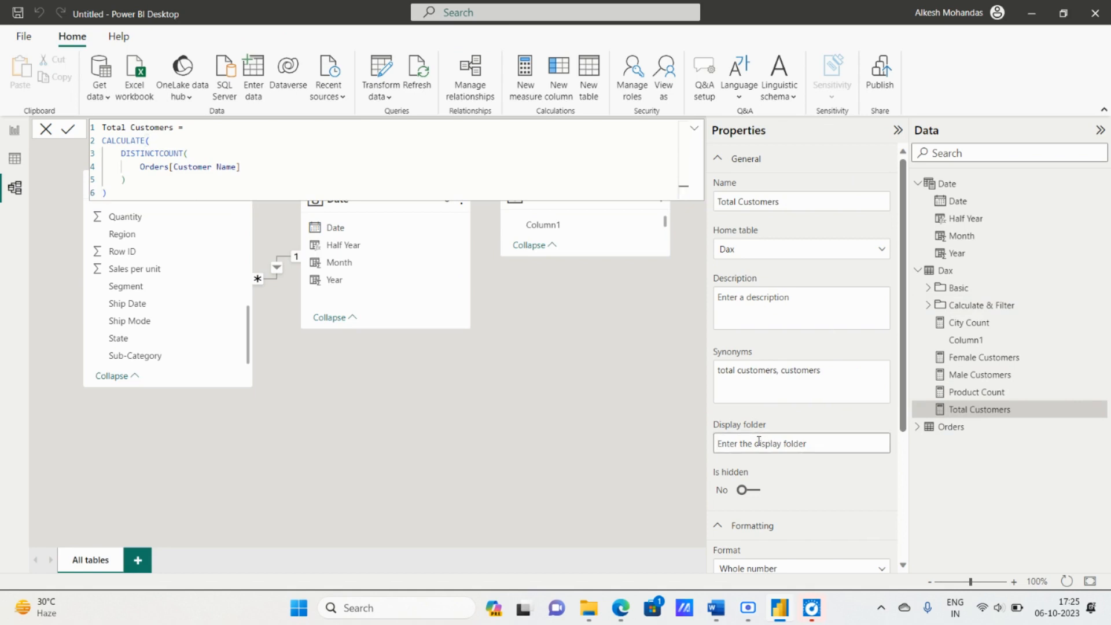
text(KPI)
key(Return)
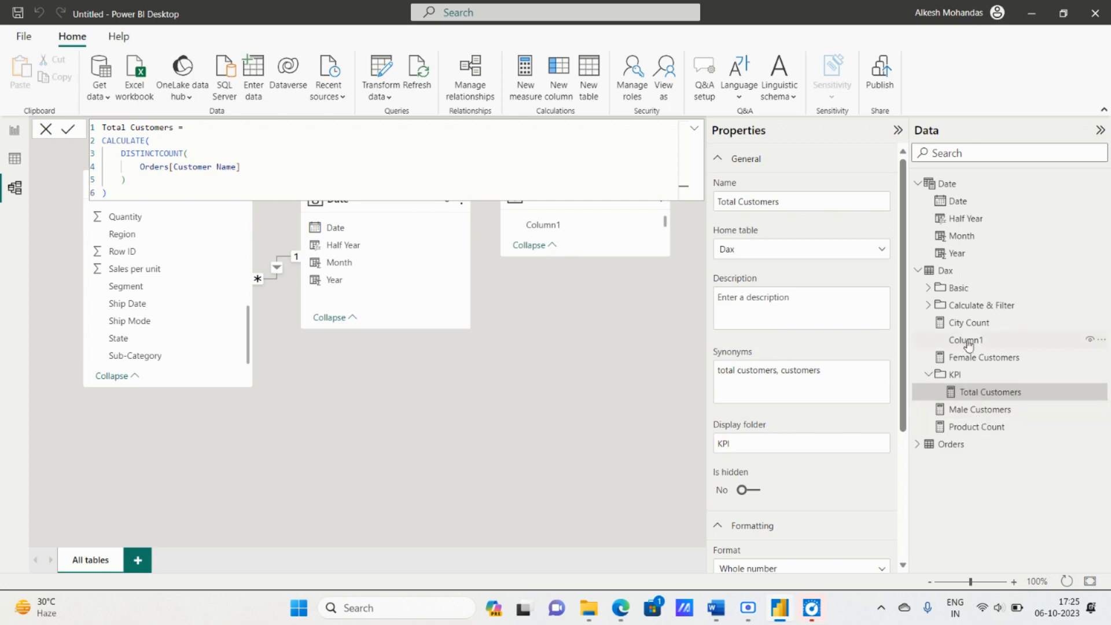
Move City Count, Female Customers, Male Customers and Product Count into the KPI folder and collapse the folder.
drag(967, 329, 970, 384)
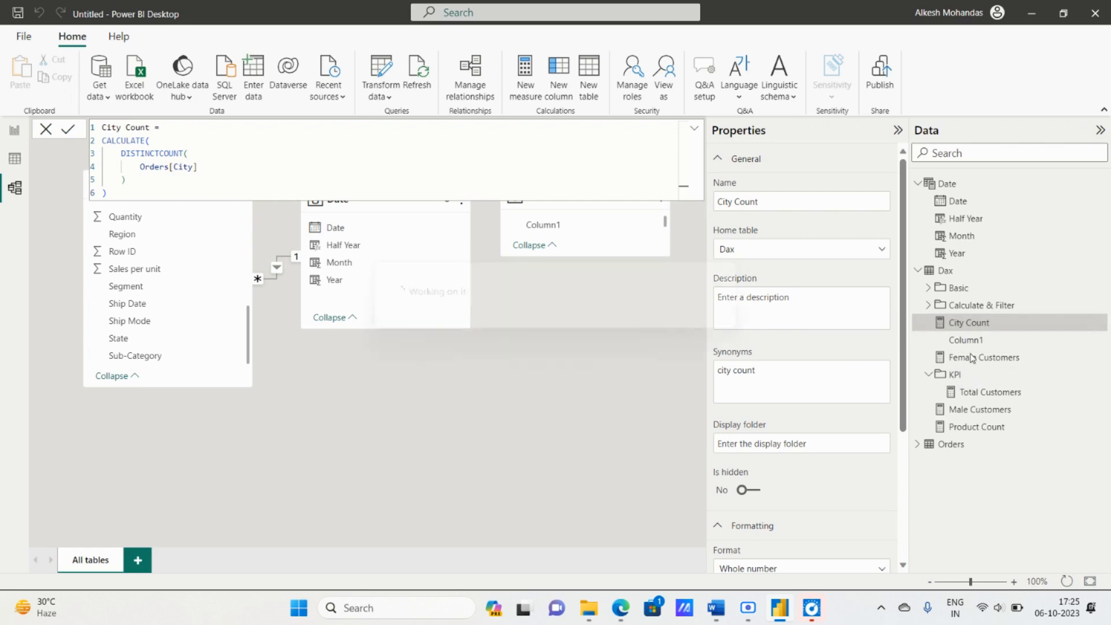
mouse_move(968, 340)
mouse_down()
mouse_move(975, 412)
mouse_move(970, 344)
mouse_up()
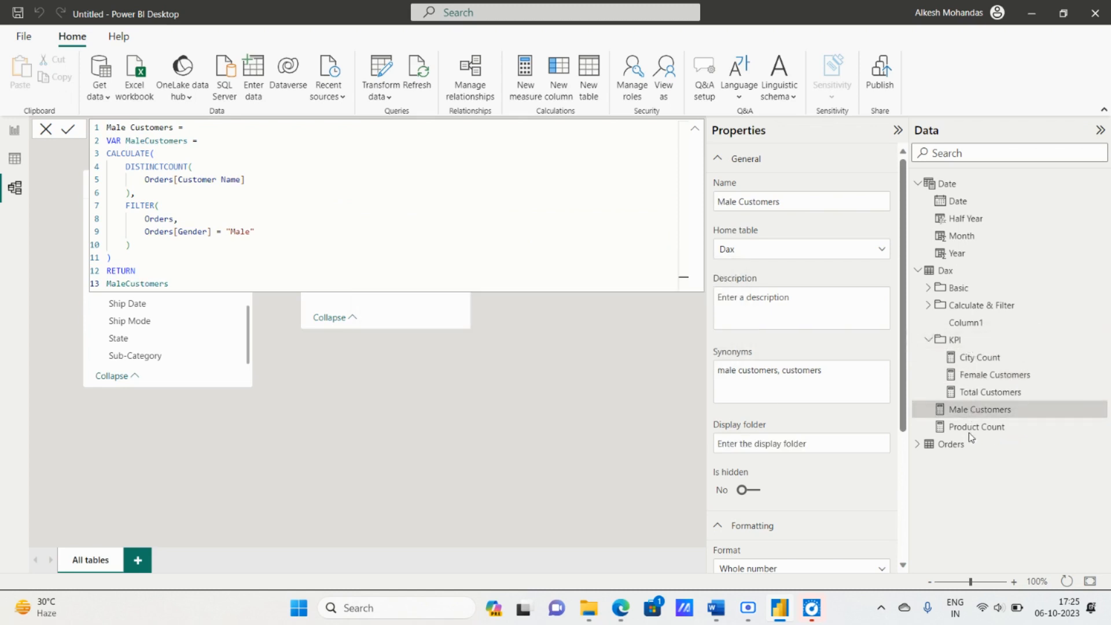
drag(969, 430, 965, 343)
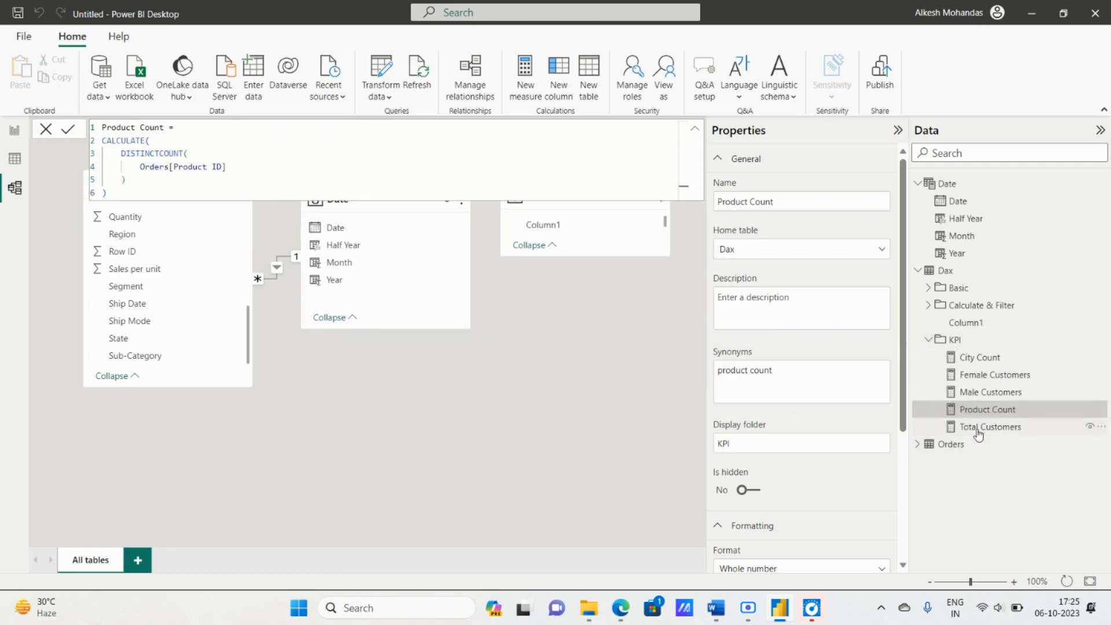
click(978, 433)
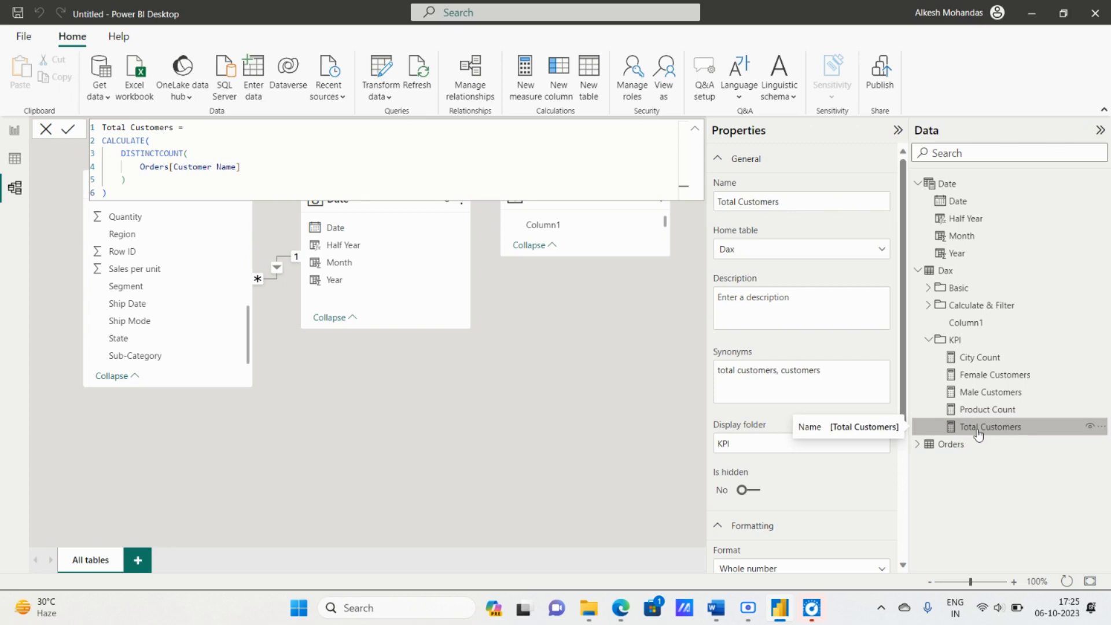
click(928, 341)
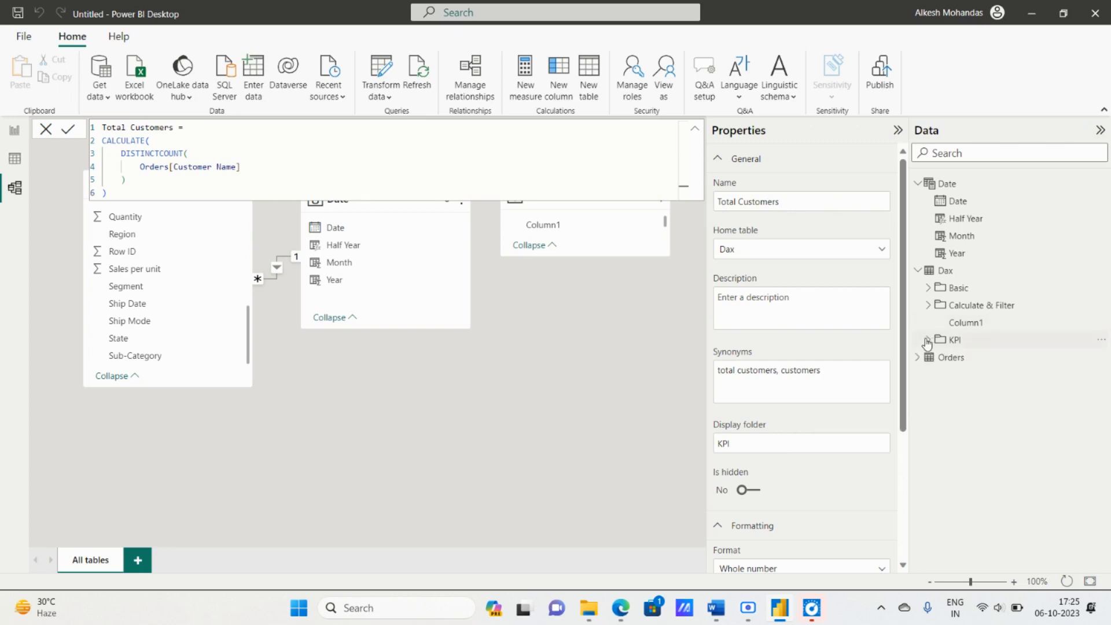
Examine the contents of the Basic, Calculate & Filter and KPI display folders in the Dax table.
click(928, 341)
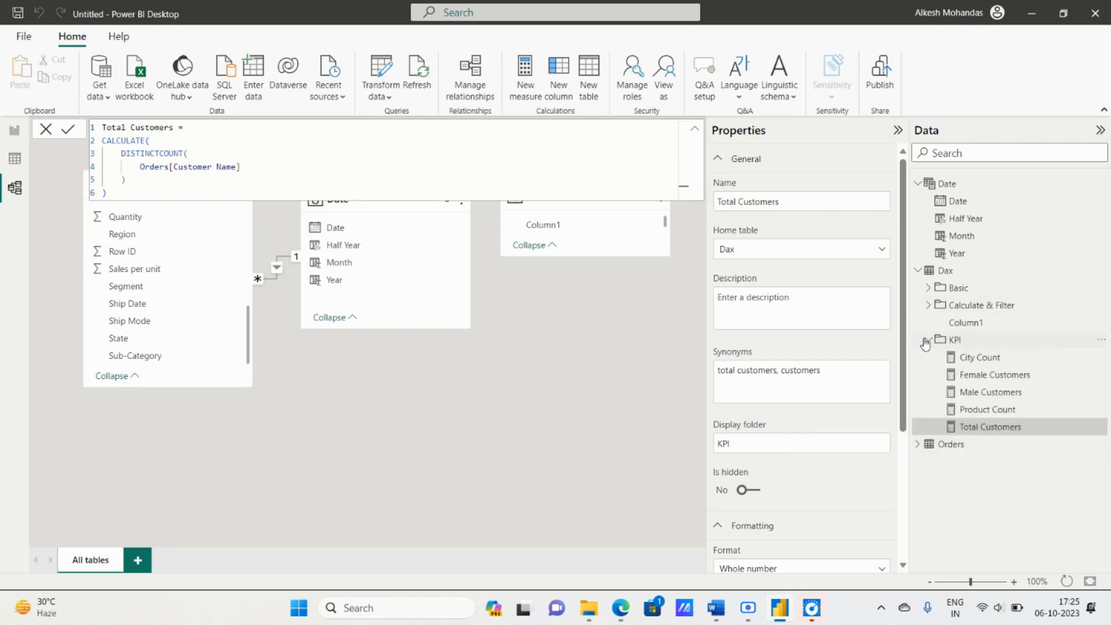
click(927, 341)
click(928, 306)
click(928, 307)
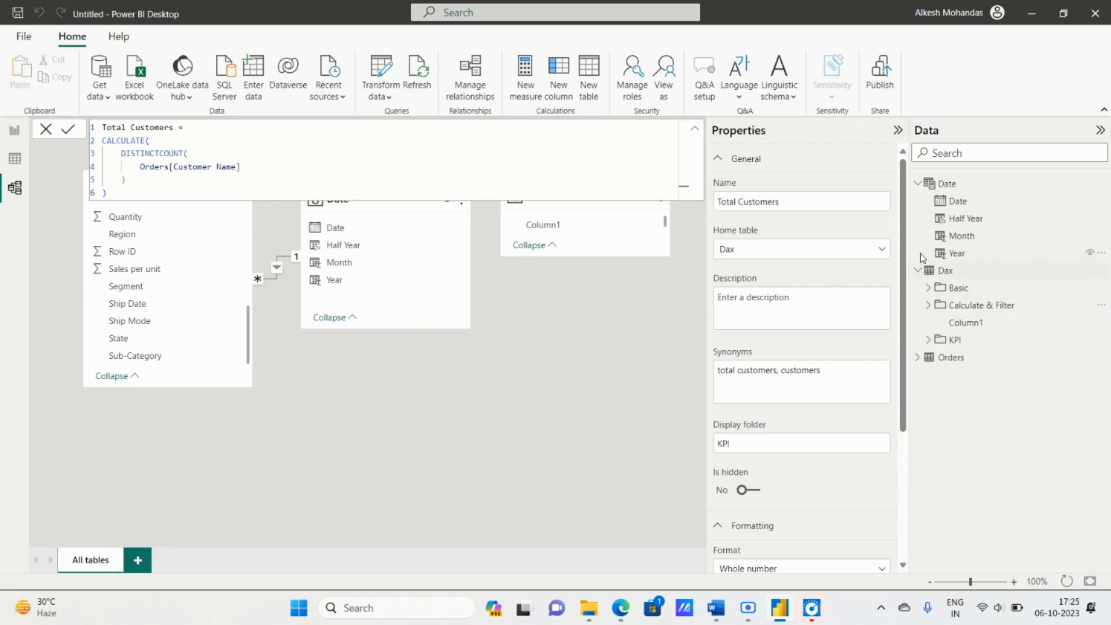
click(917, 185)
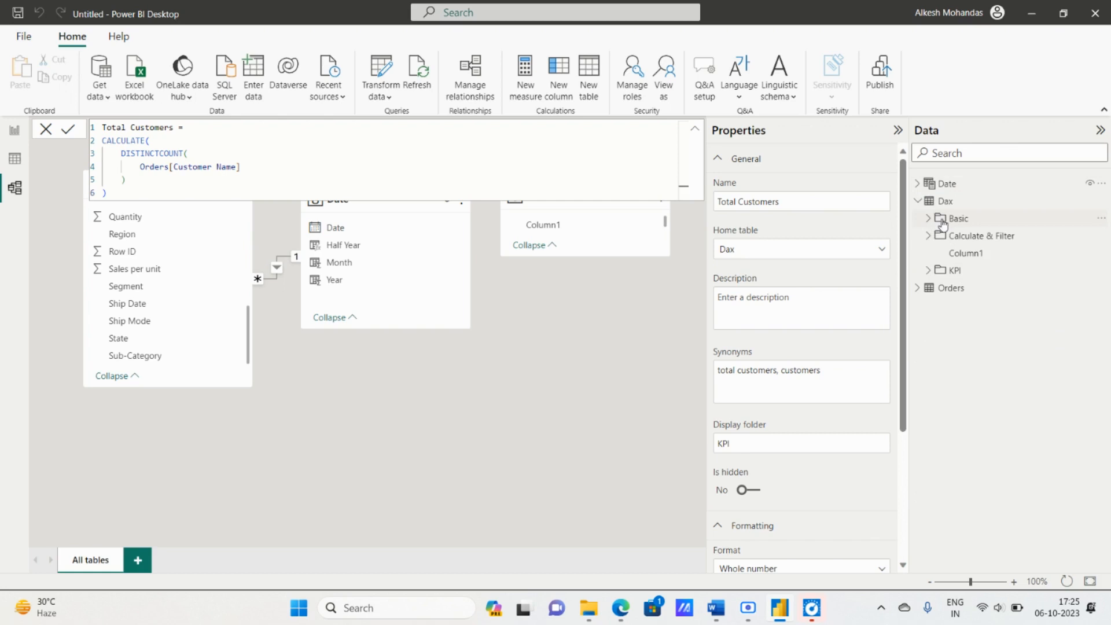
click(927, 220)
click(927, 219)
click(930, 236)
click(929, 236)
click(929, 271)
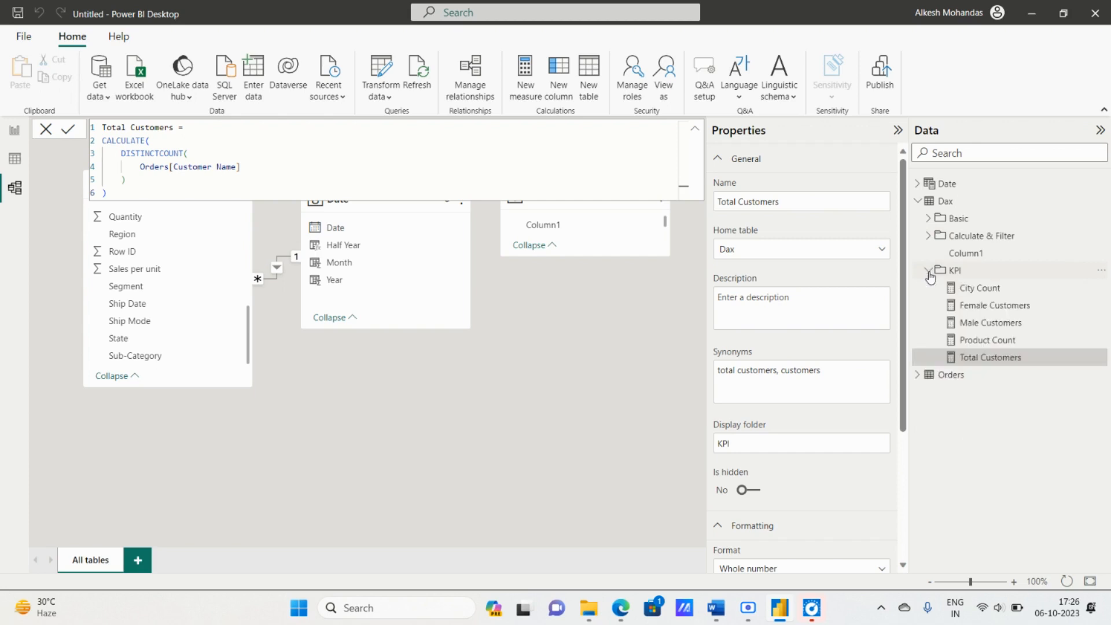
click(929, 272)
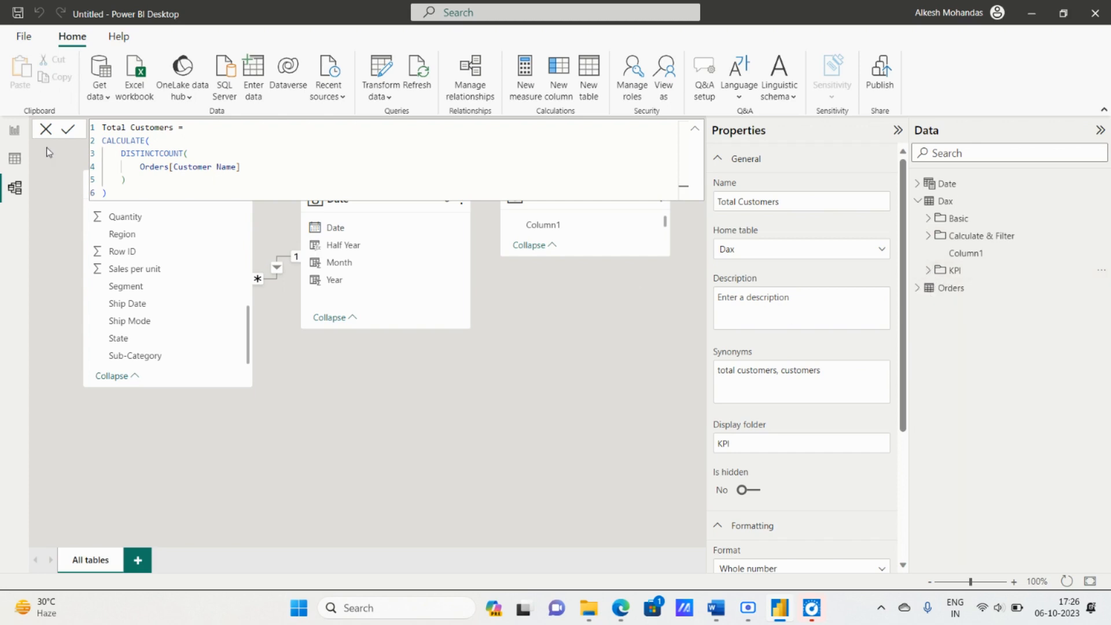
Switch to the Report view and narrow the Data pane to give the report canvas more room.
click(15, 132)
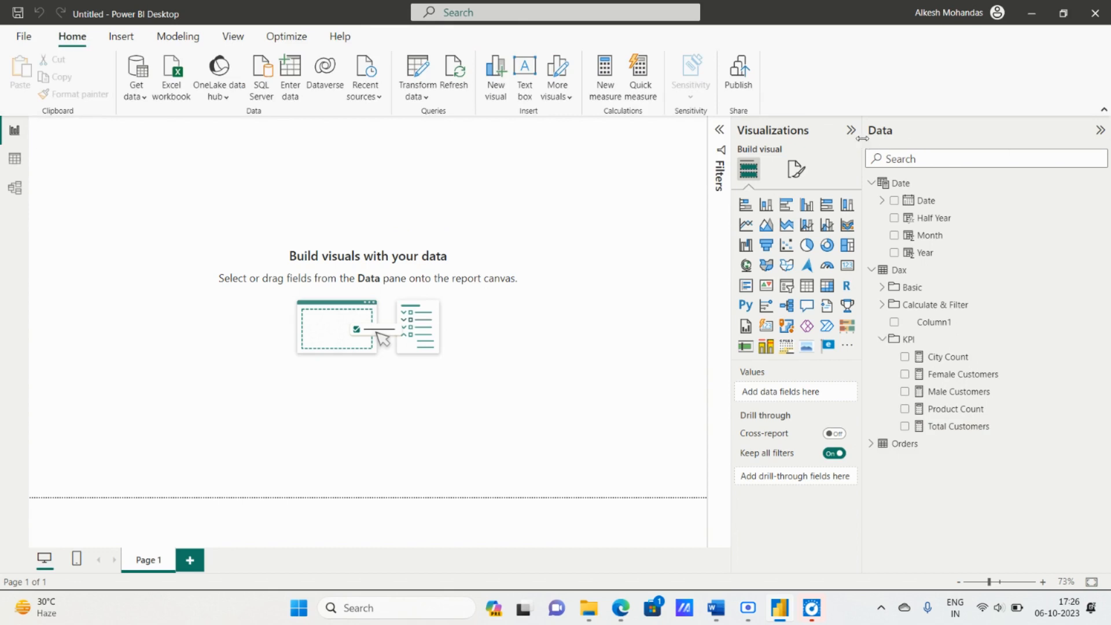
drag(862, 139, 982, 138)
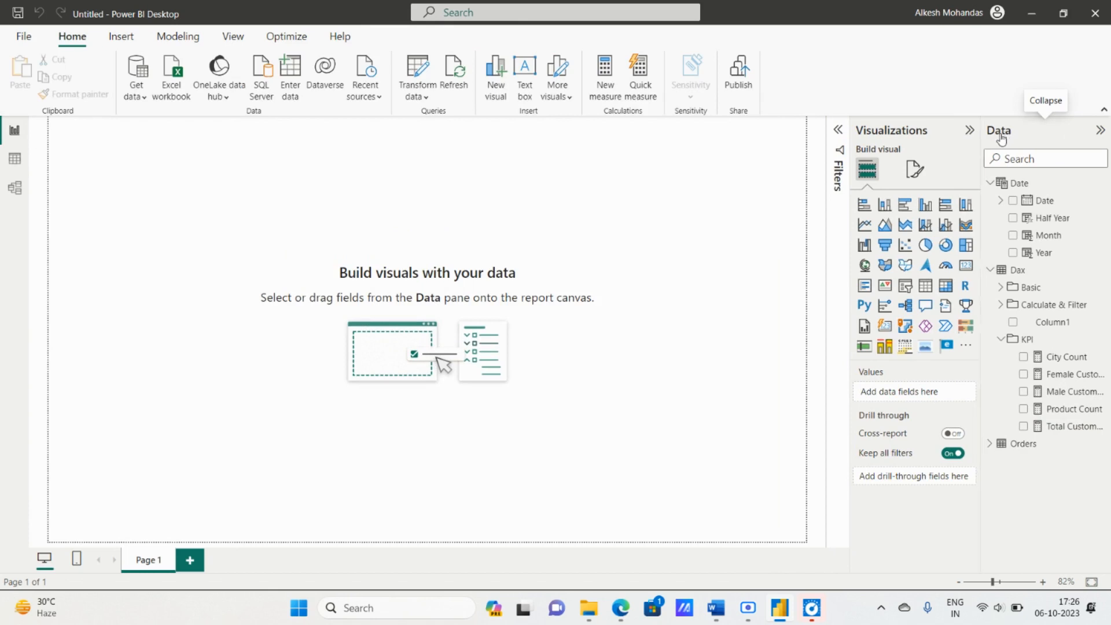
Switch to the Word notes, review the management questions and KPI list at the beginning, and save the document.
click(708, 607)
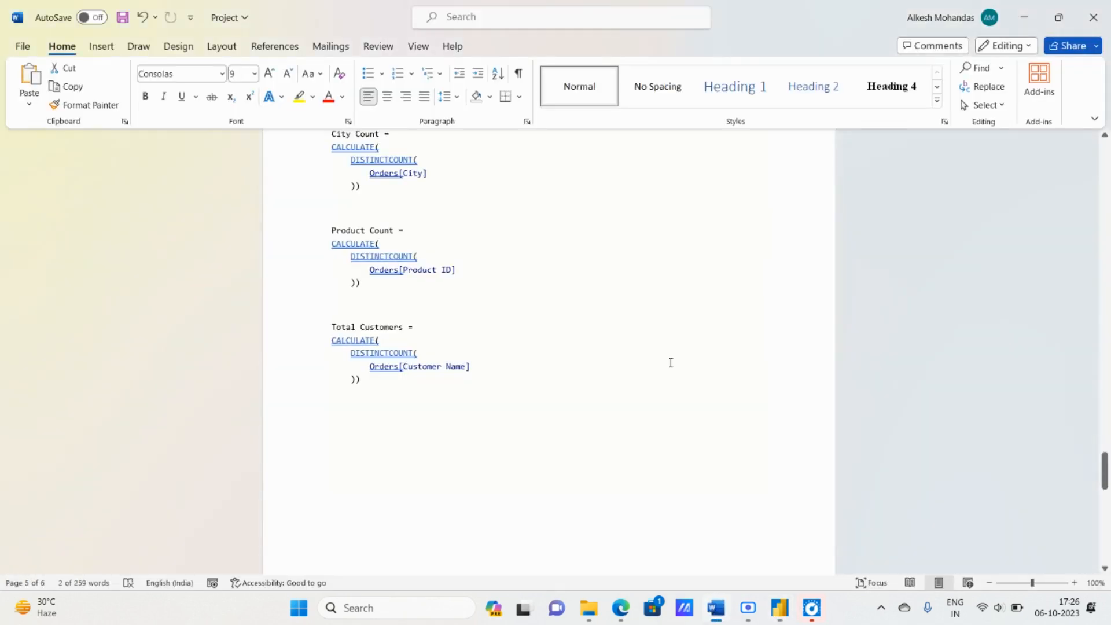
scroll(649, 363, up, 6)
scroll(633, 363, up, 15)
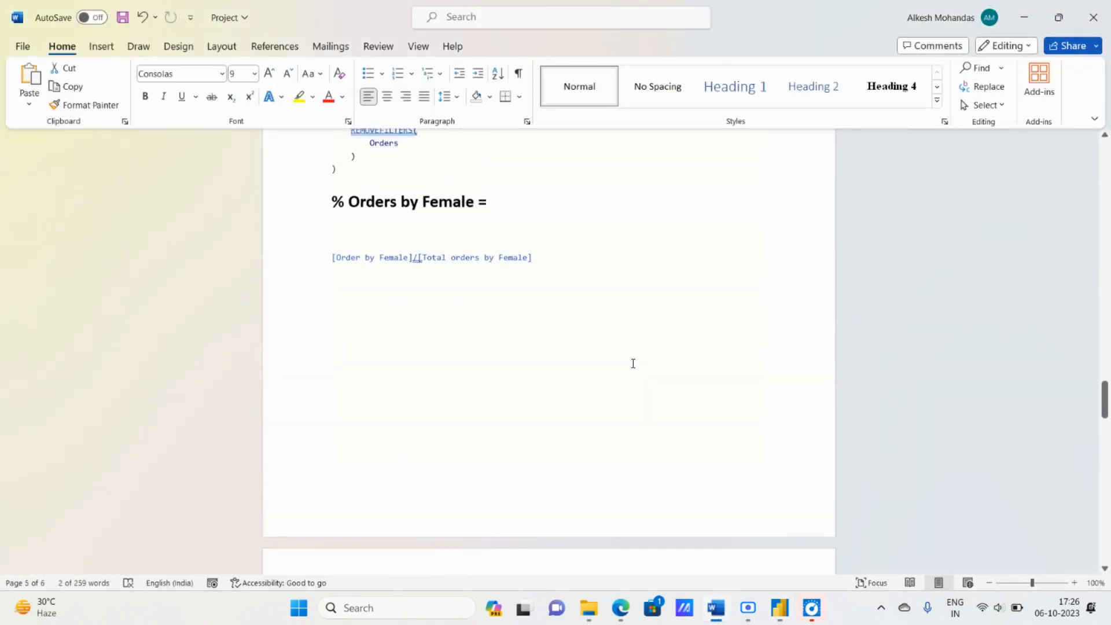
scroll(633, 364, up, 15)
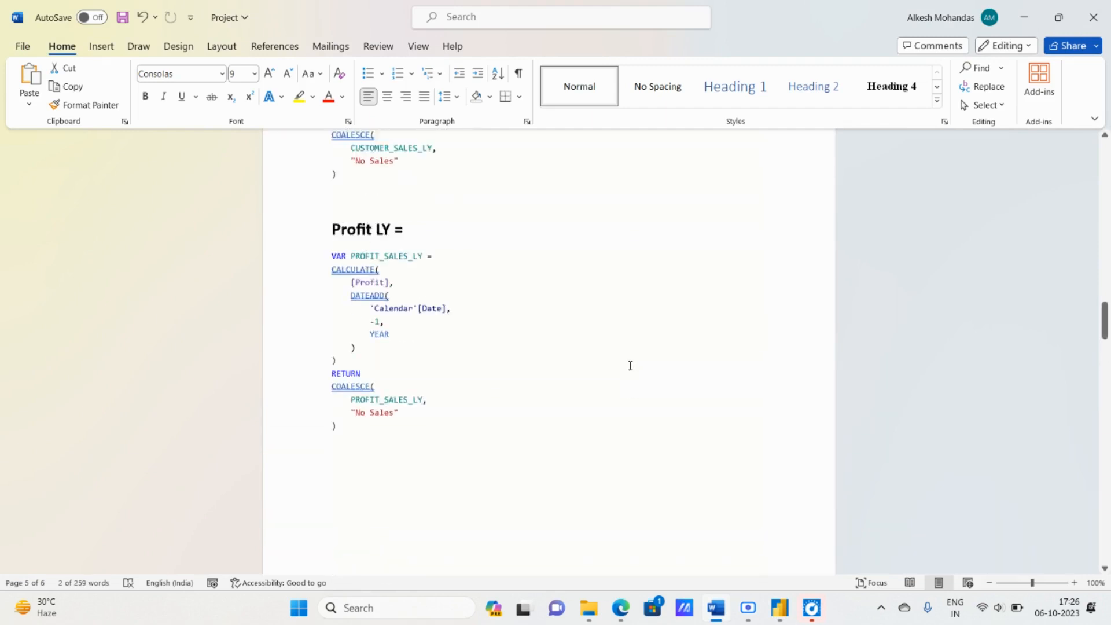
scroll(631, 365, up, 15)
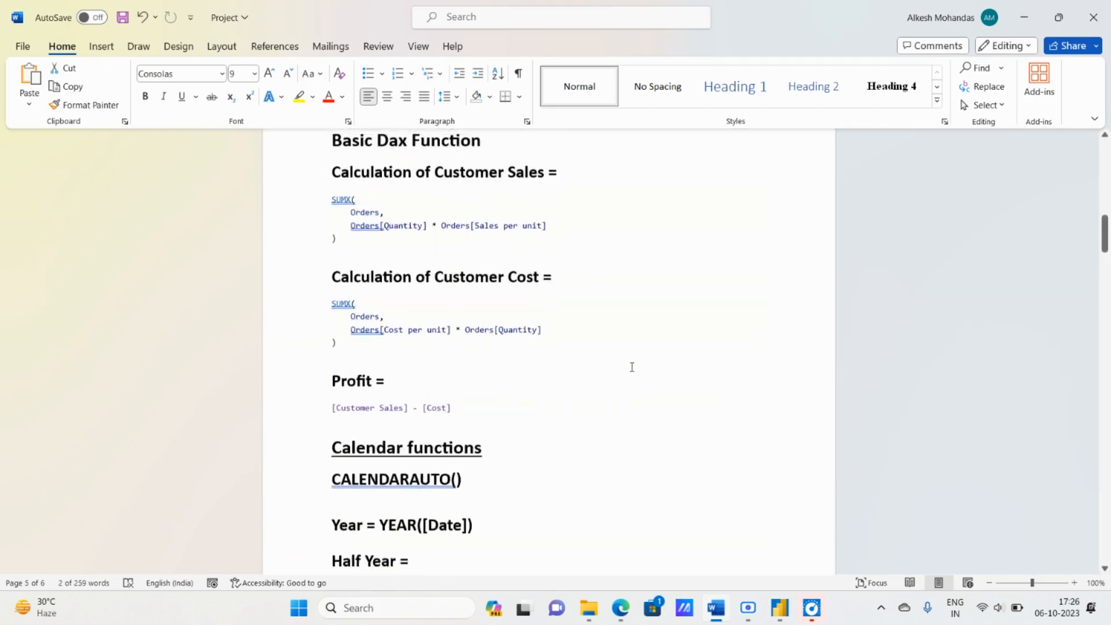
scroll(632, 367, up, 8)
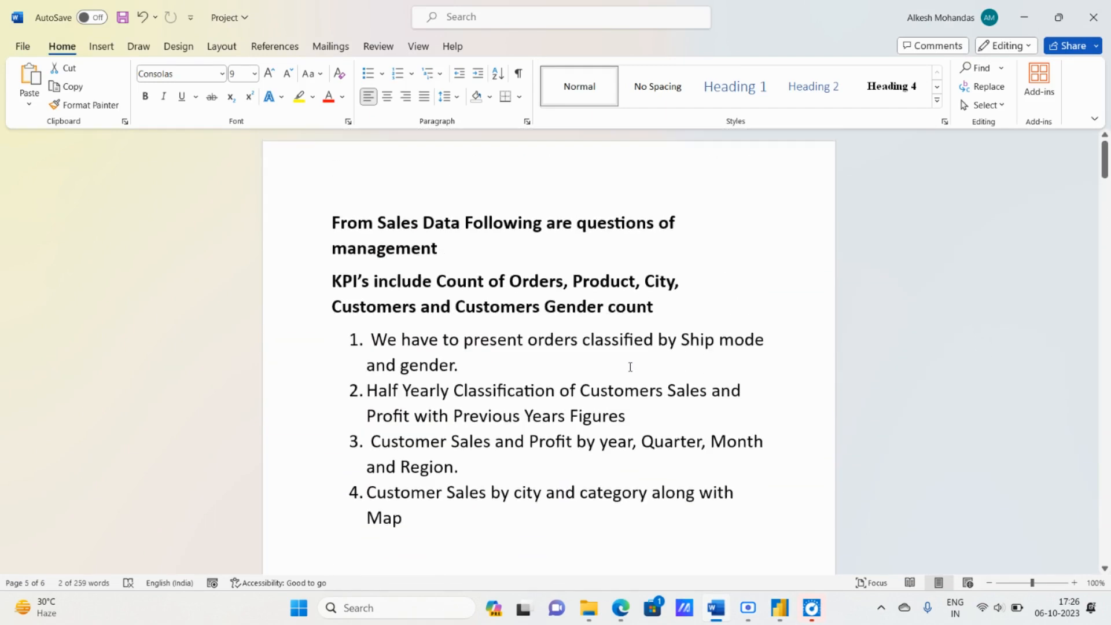
click(123, 18)
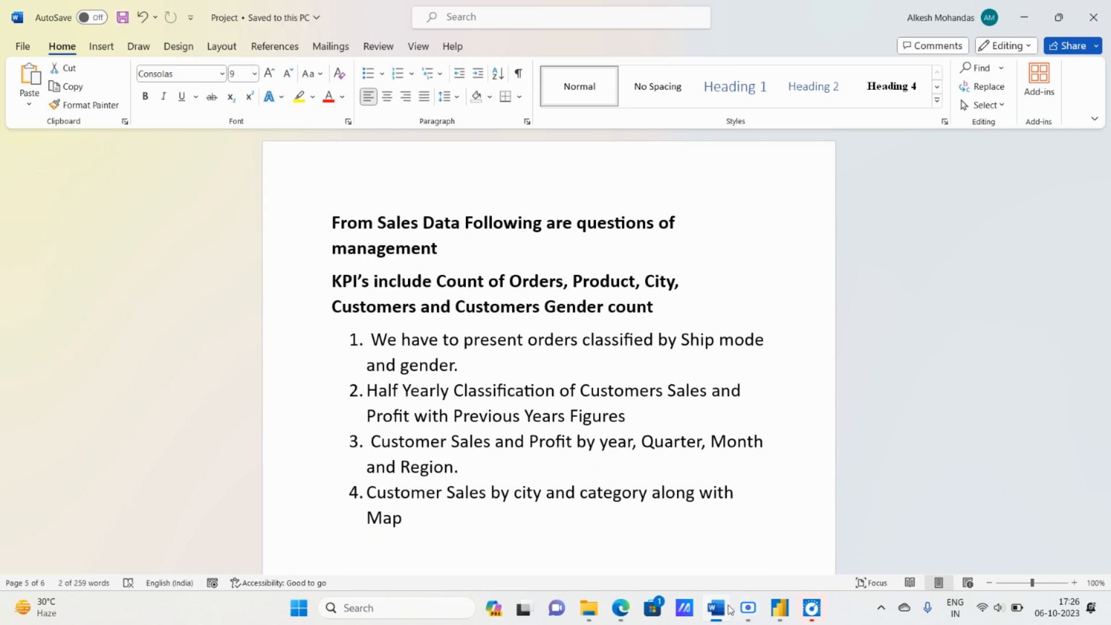
Return to Power BI and apply Wallpaper.png from the DAX folder as the page's canvas background, with its transparency set to 16%.
click(776, 609)
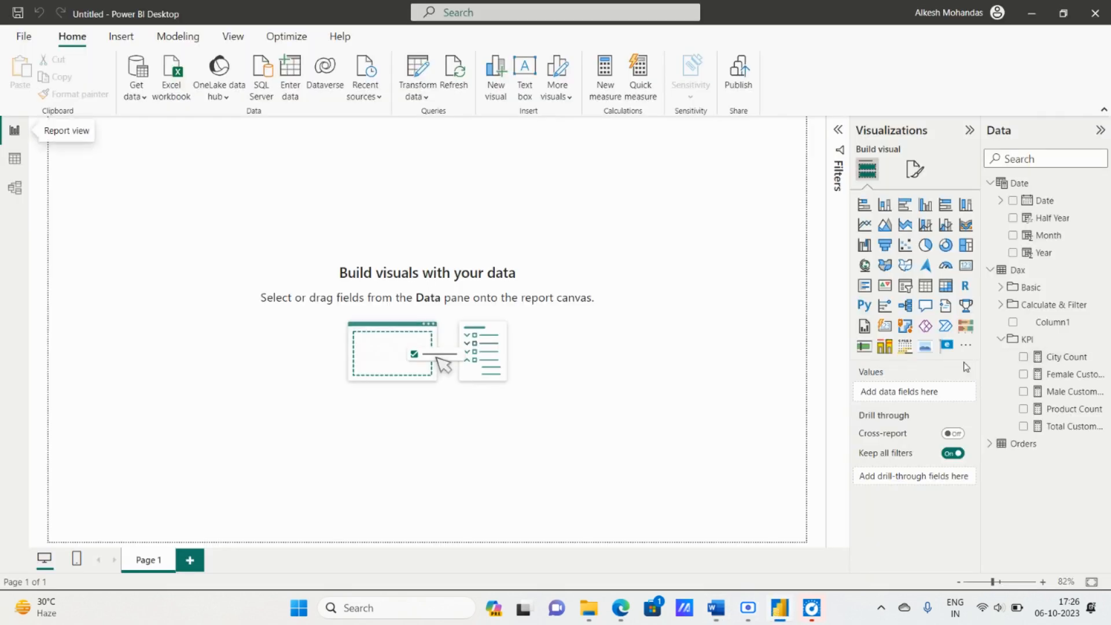
click(915, 171)
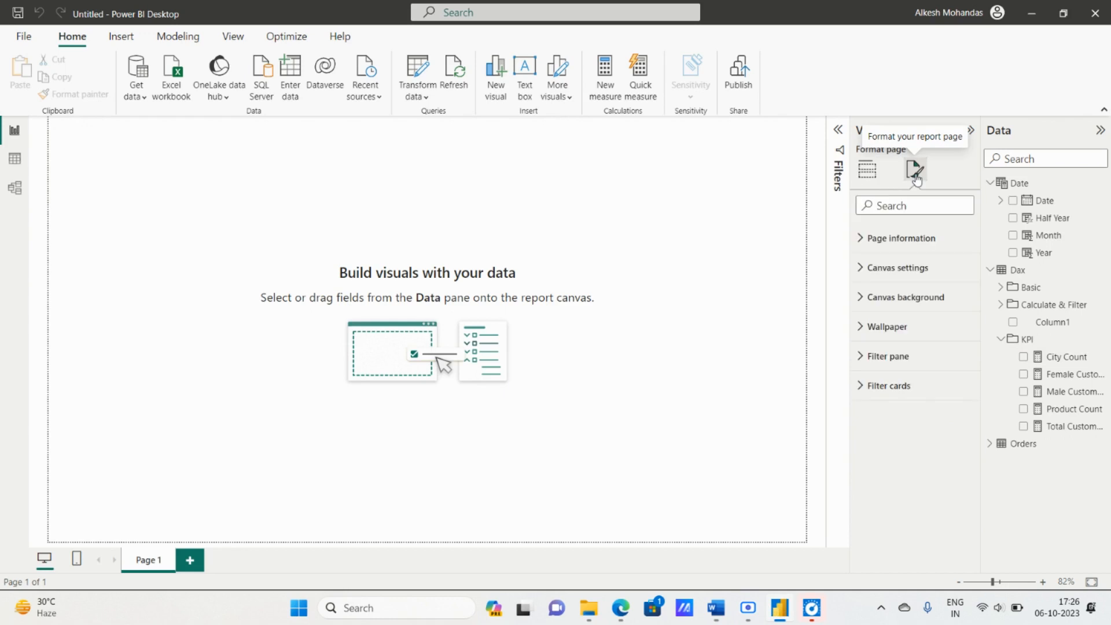
click(913, 269)
click(913, 270)
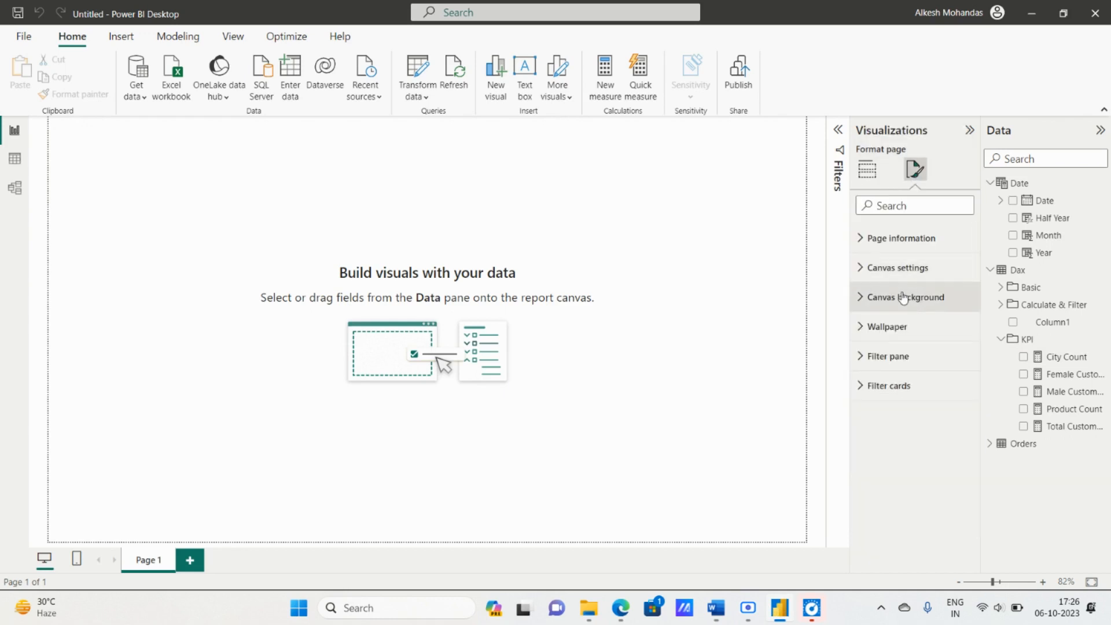
click(914, 291)
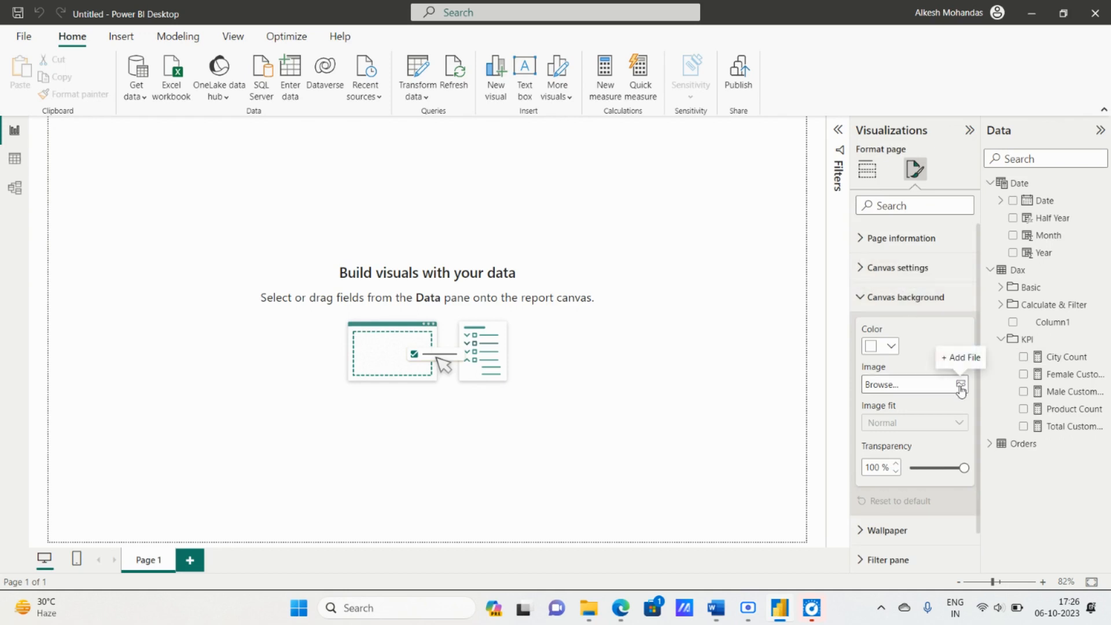
click(960, 387)
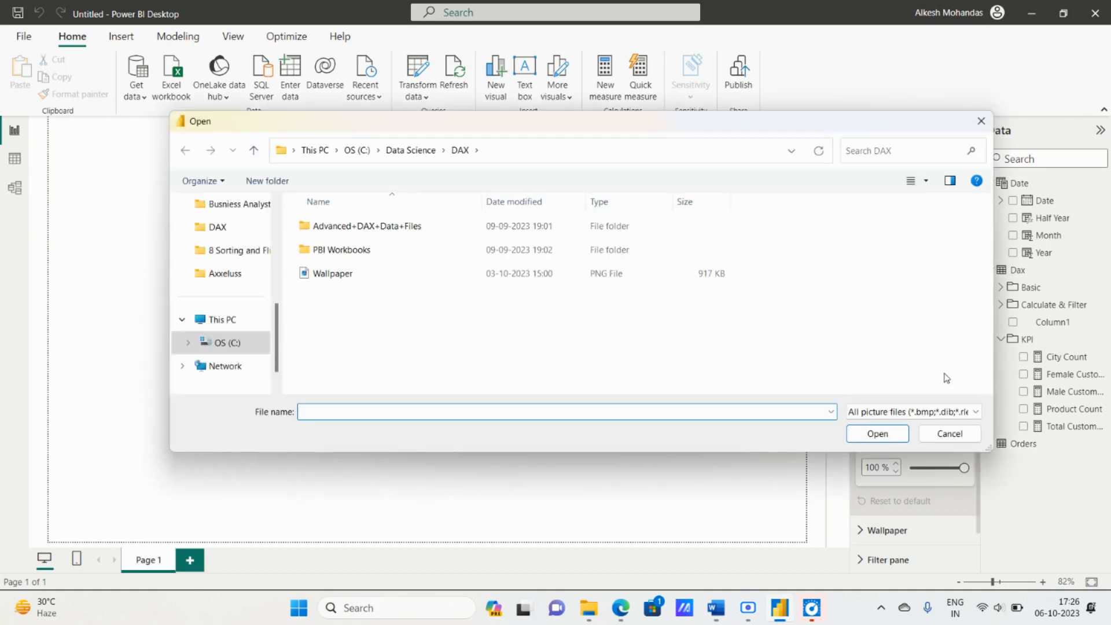
click(354, 278)
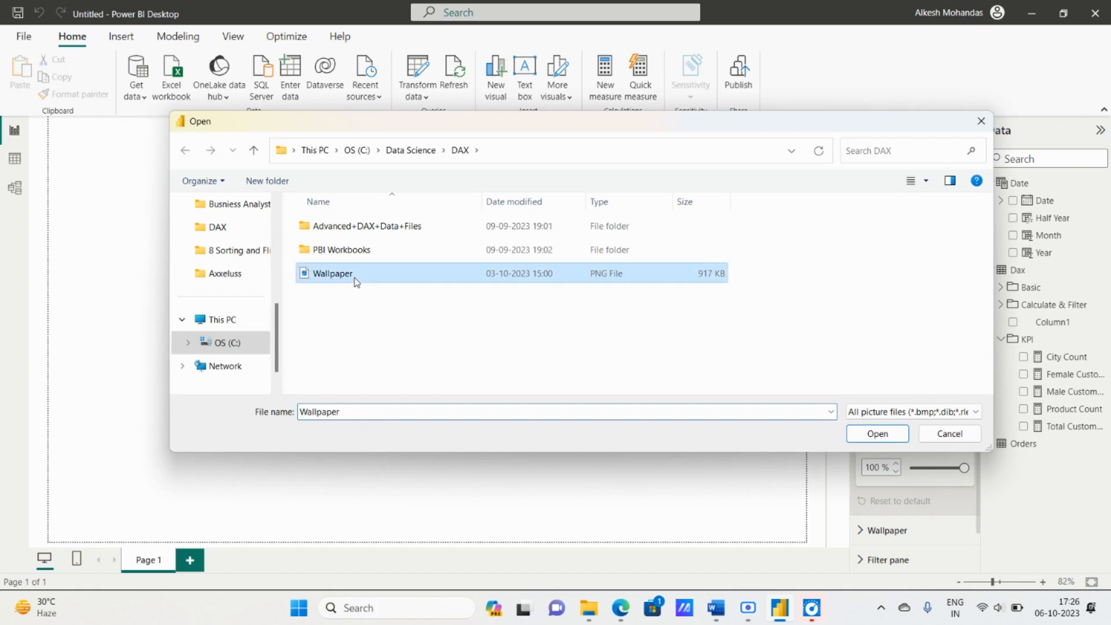
click(877, 434)
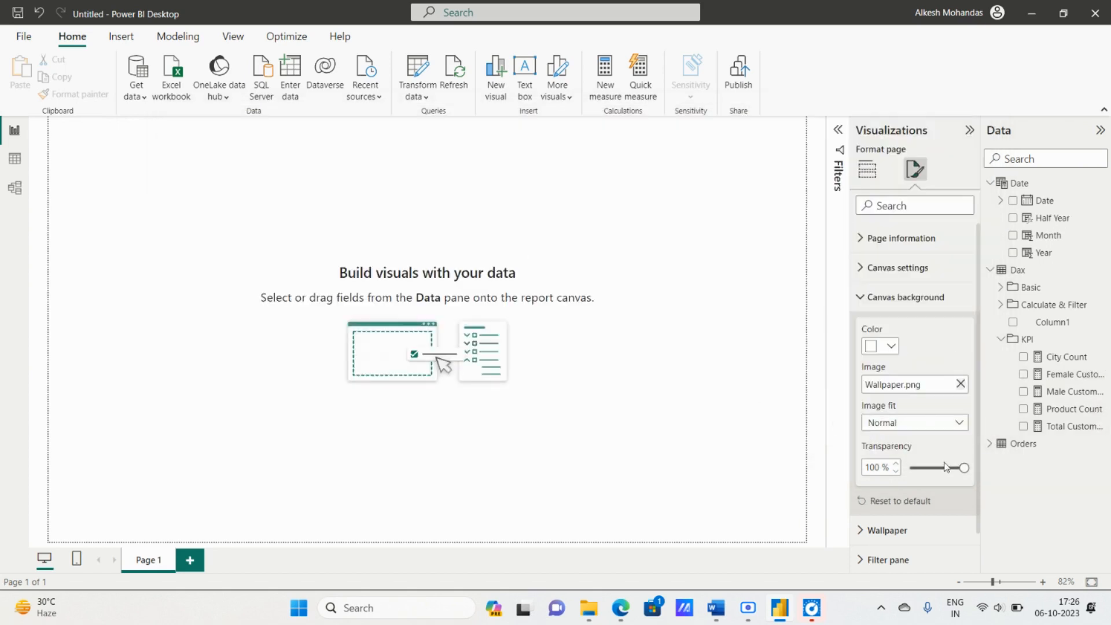
click(926, 469)
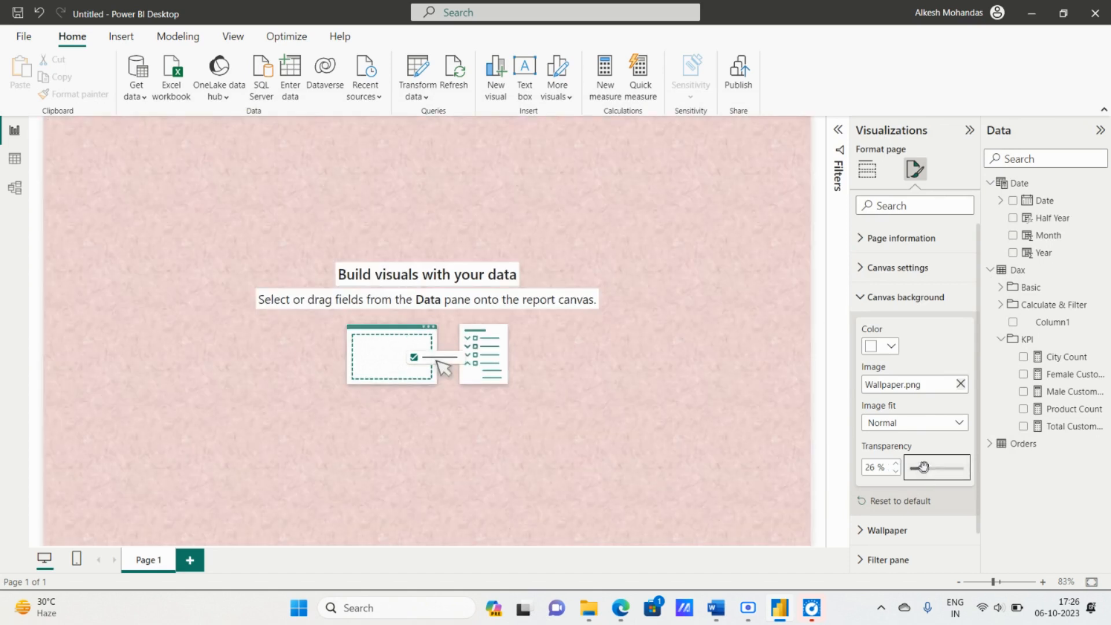
drag(920, 468, 914, 468)
Insert a text box on the report page, widen it and enter the title SALES DASHBOARD.
click(125, 41)
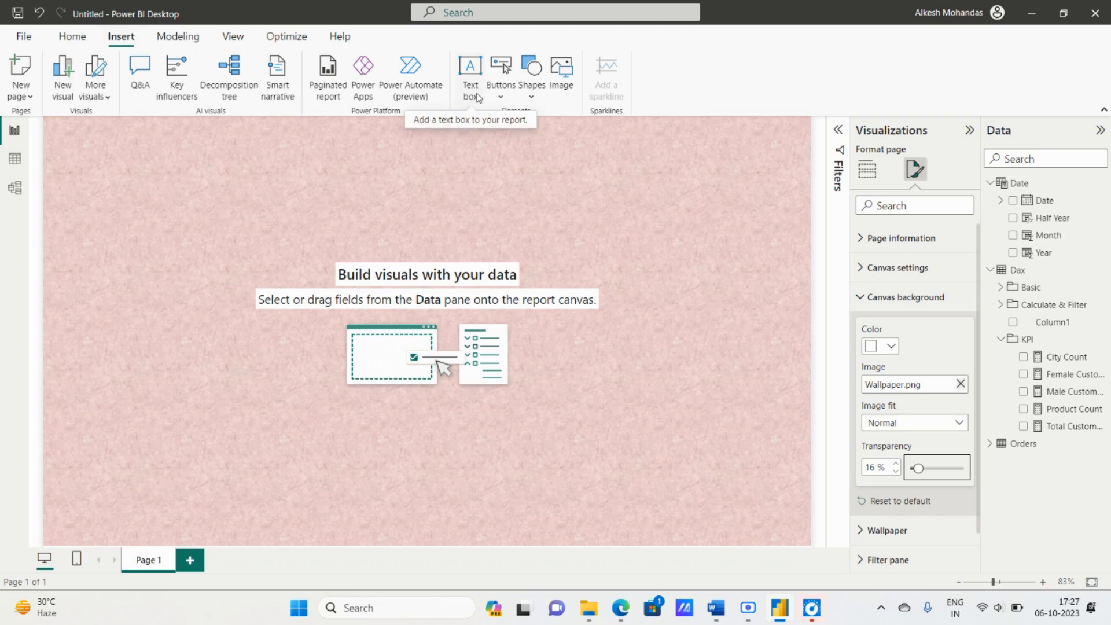
click(470, 81)
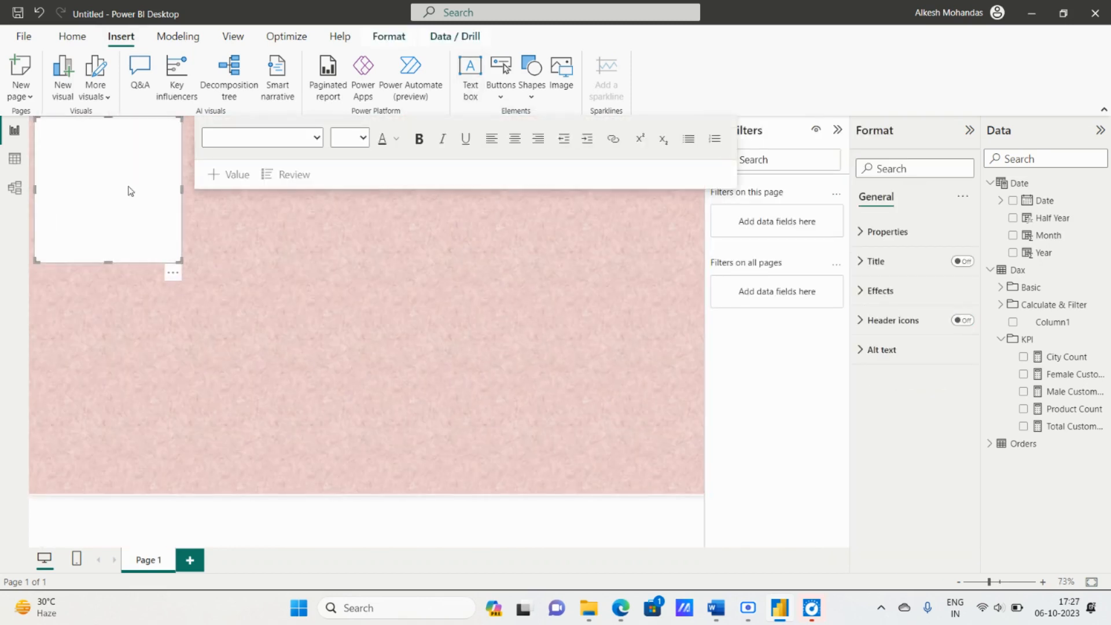
click(183, 189)
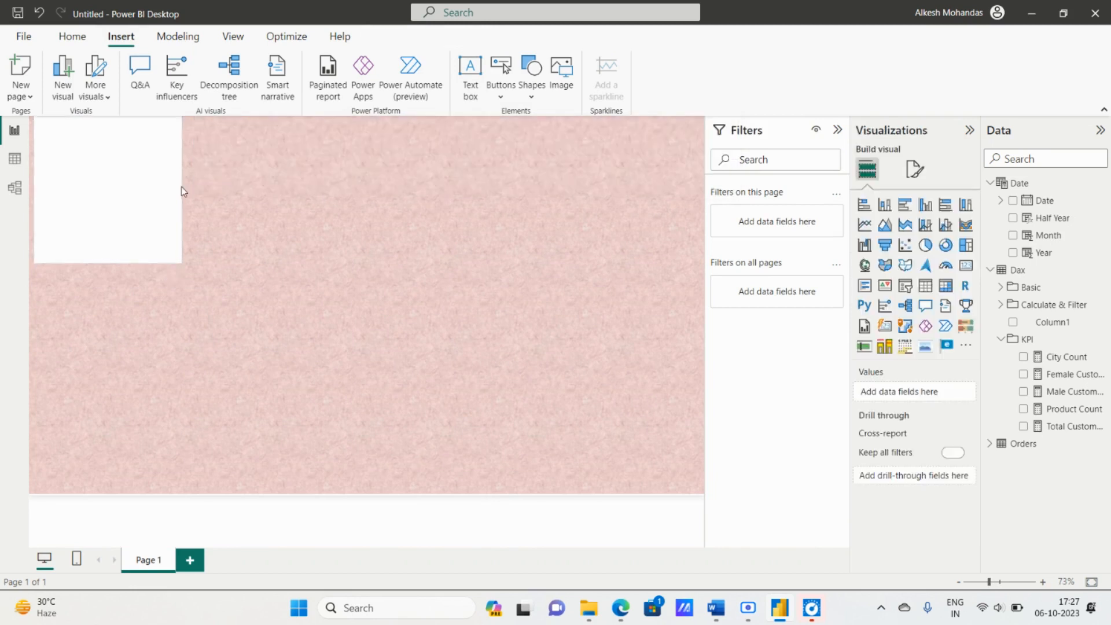
click(166, 183)
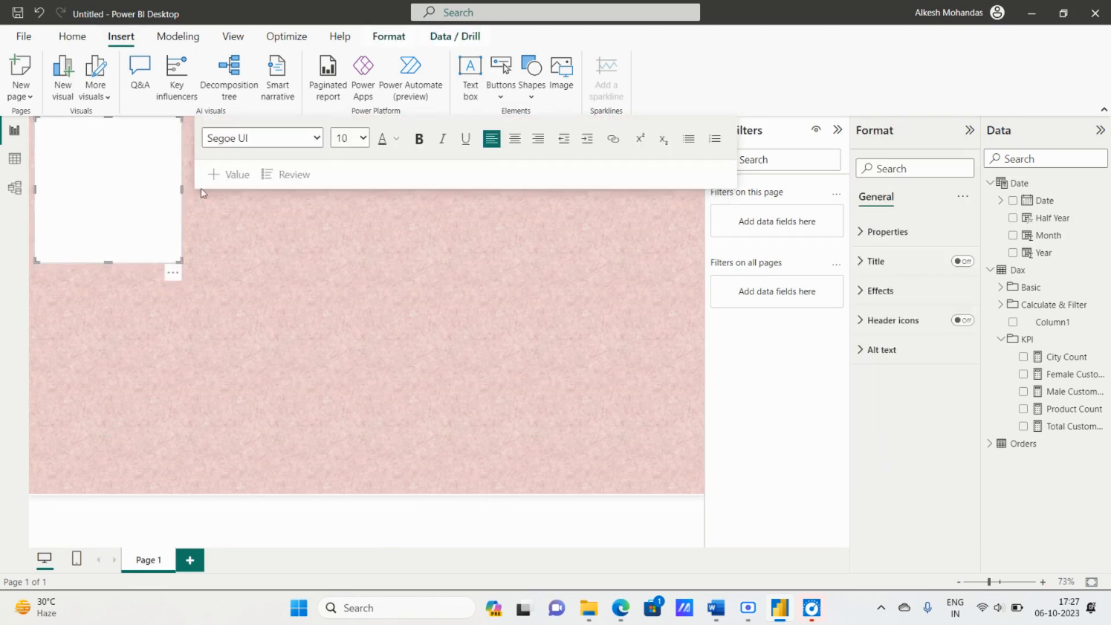
drag(182, 190, 294, 188)
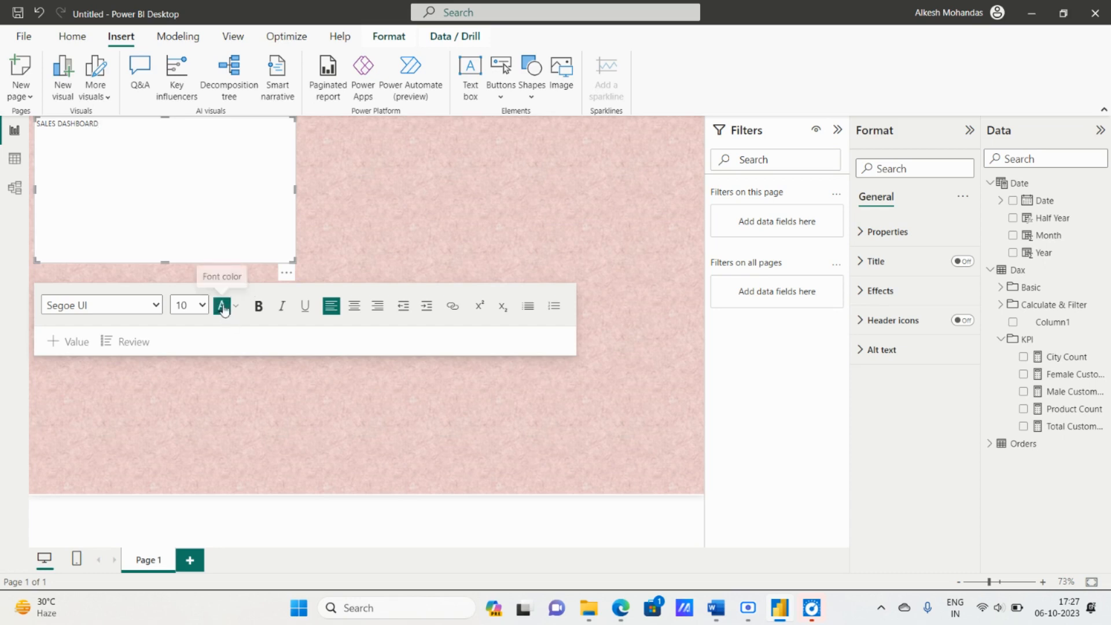
Try to set the font size of the dashboard title to 20 without selecting its text.
click(187, 305)
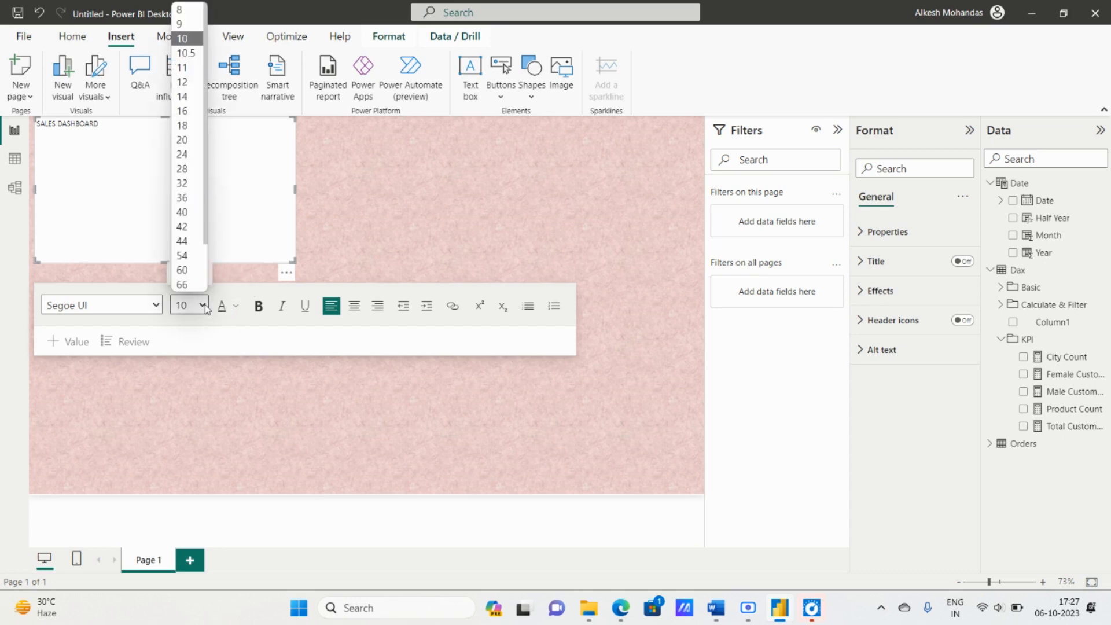
click(184, 140)
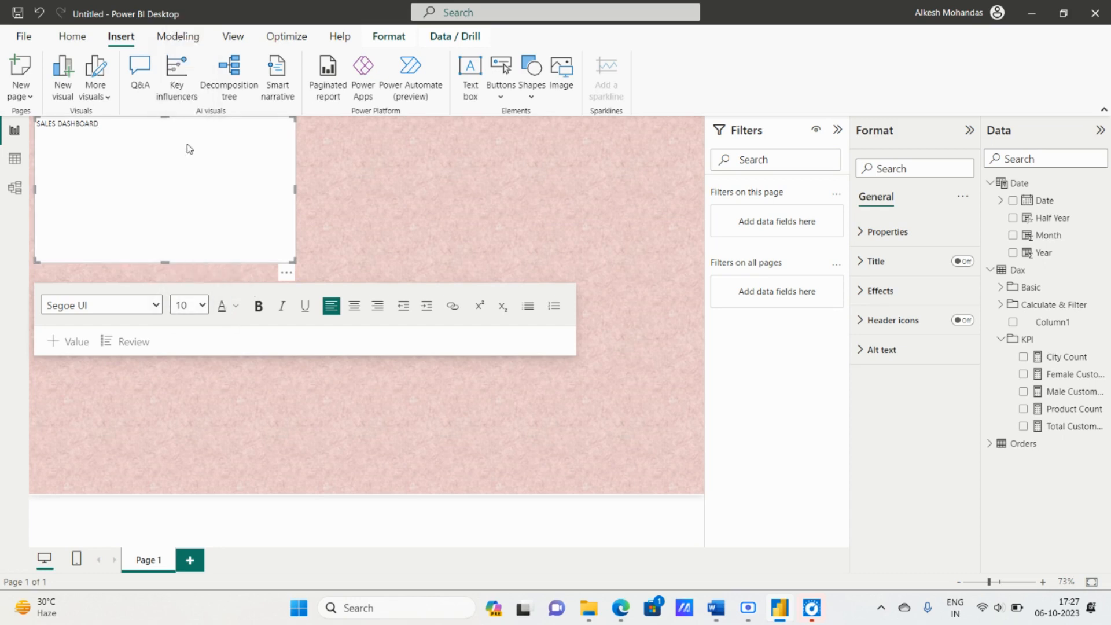
click(201, 307)
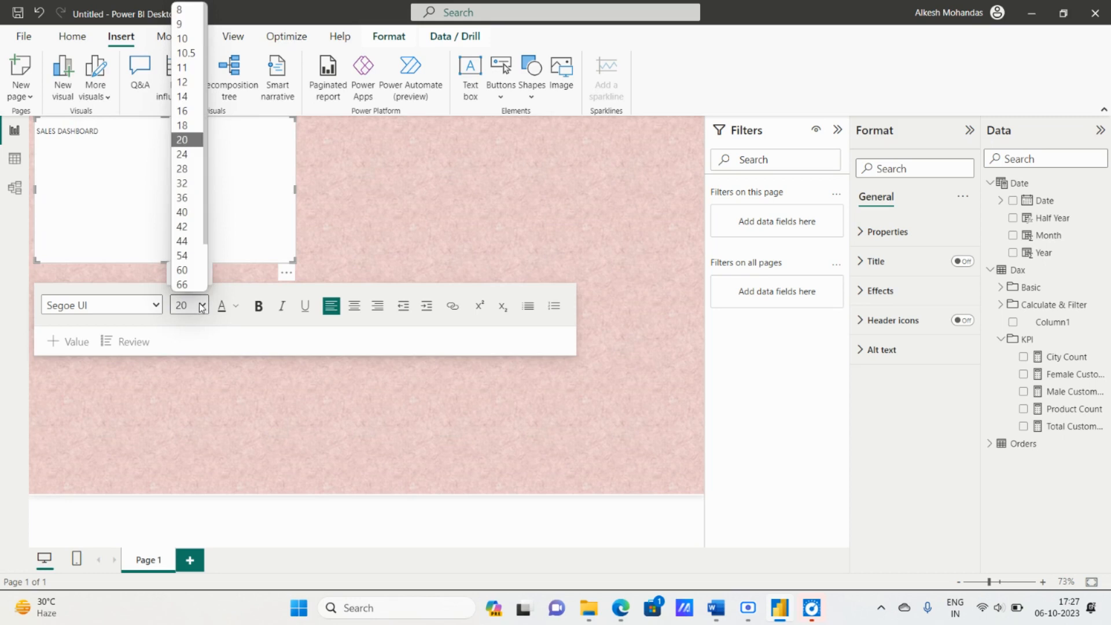
click(109, 135)
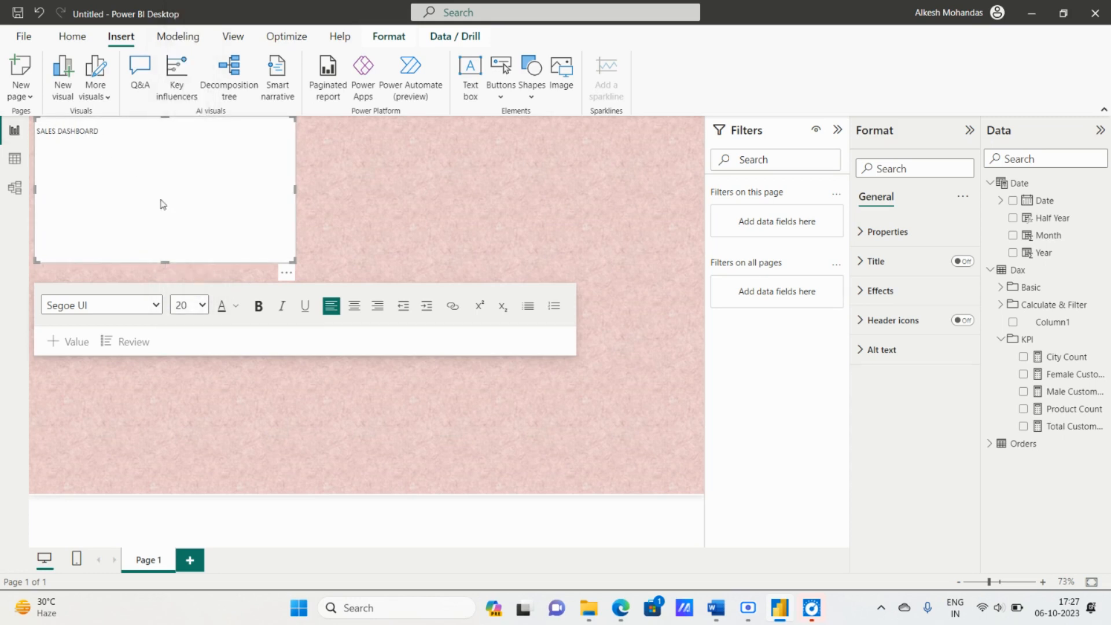
Set the whole SALES DASHBOARD title to font size 24 and reduce the text box's height to fit the single line.
drag(100, 132, 4, 135)
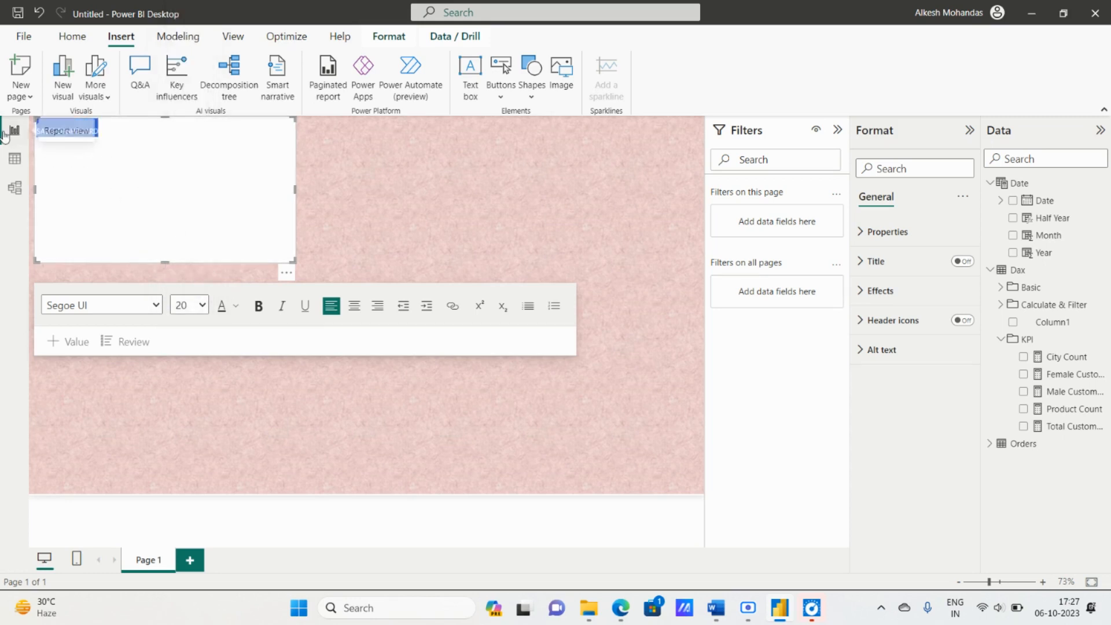
click(201, 306)
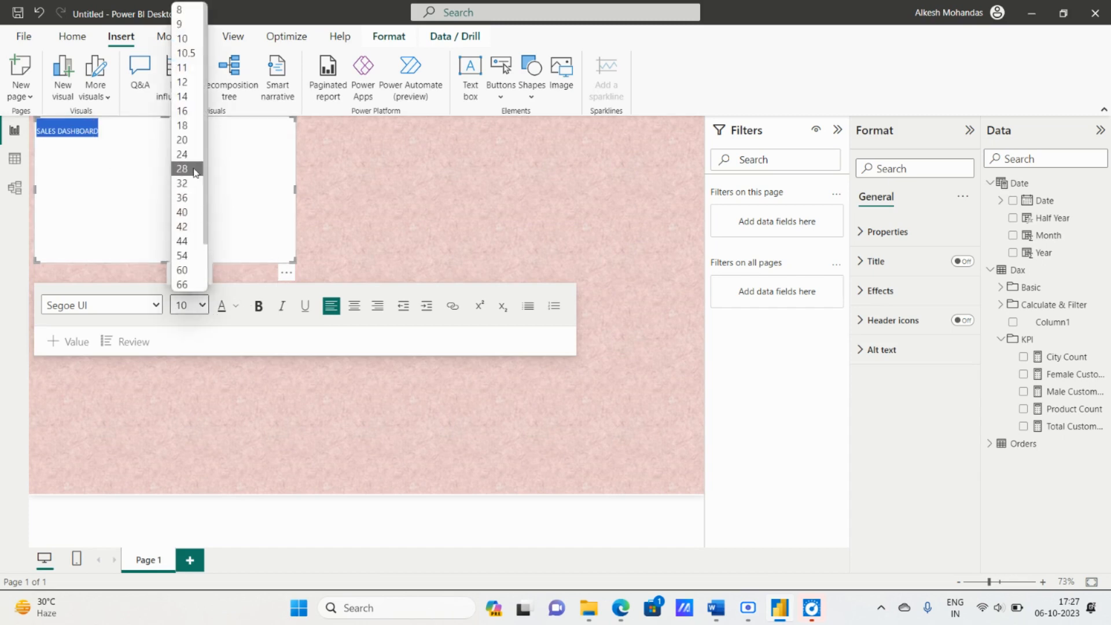
click(183, 154)
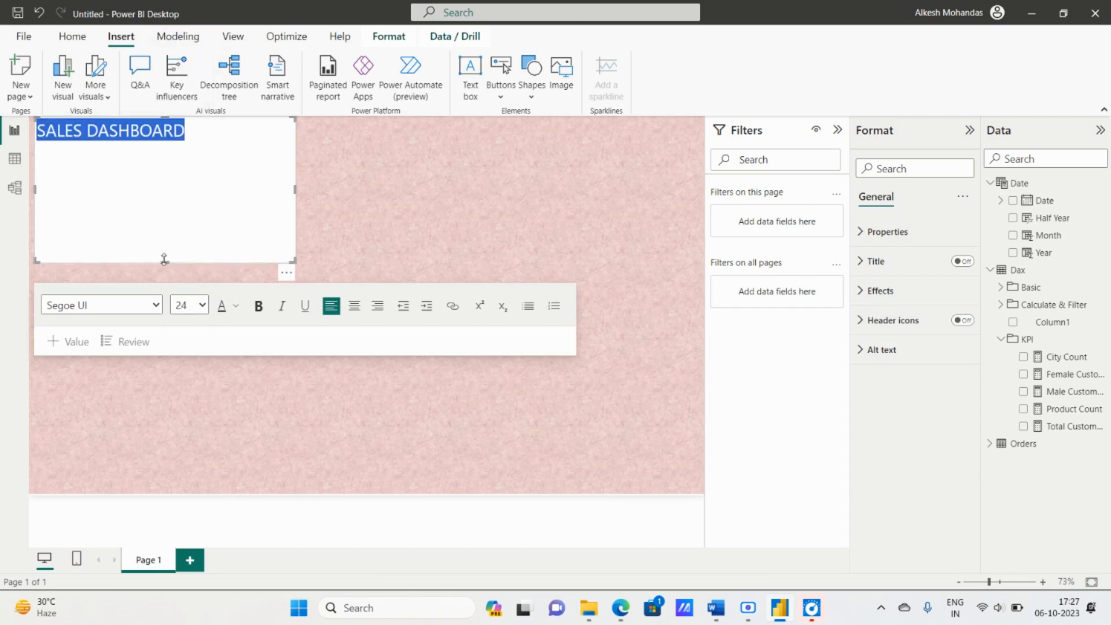
drag(164, 258, 169, 154)
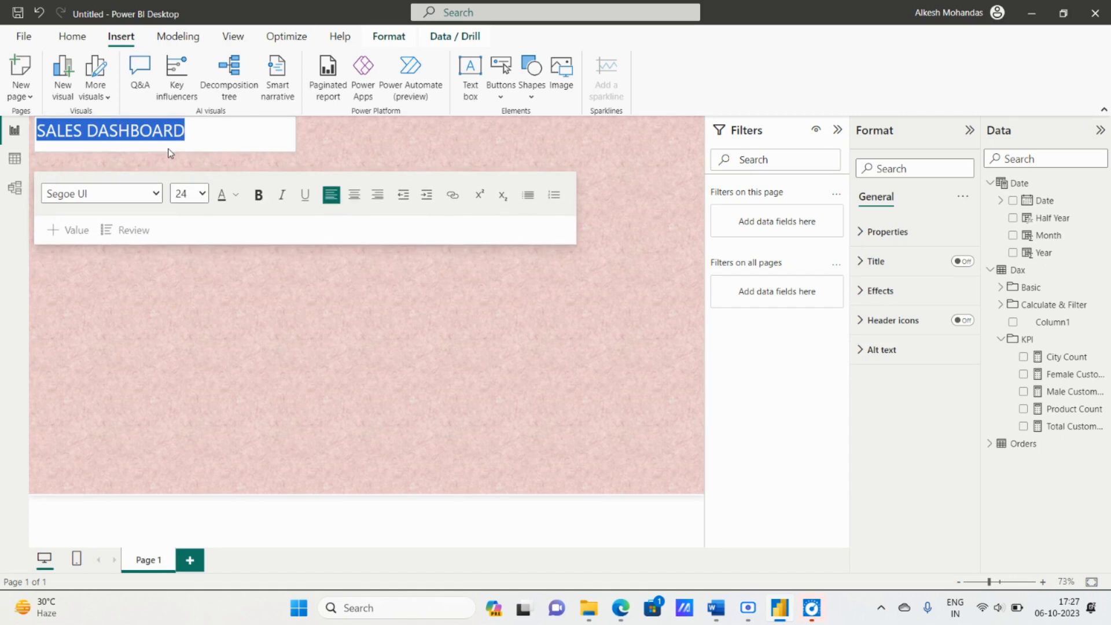
Set the SALES DASHBOARD title's font size to 40 and turn off the text box's background.
click(191, 193)
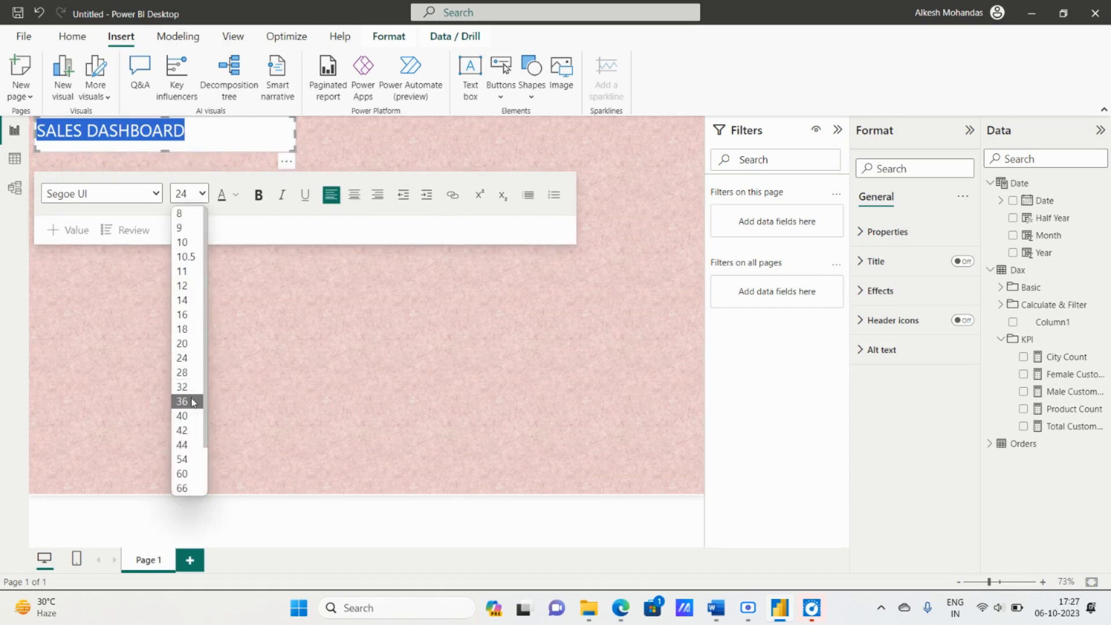
click(191, 416)
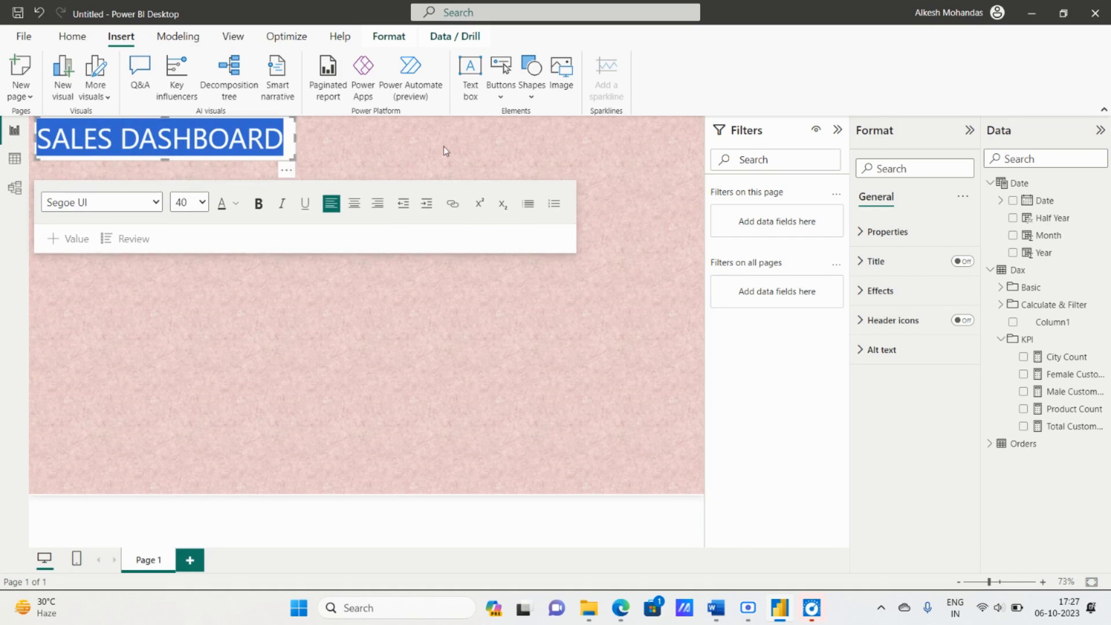
click(890, 291)
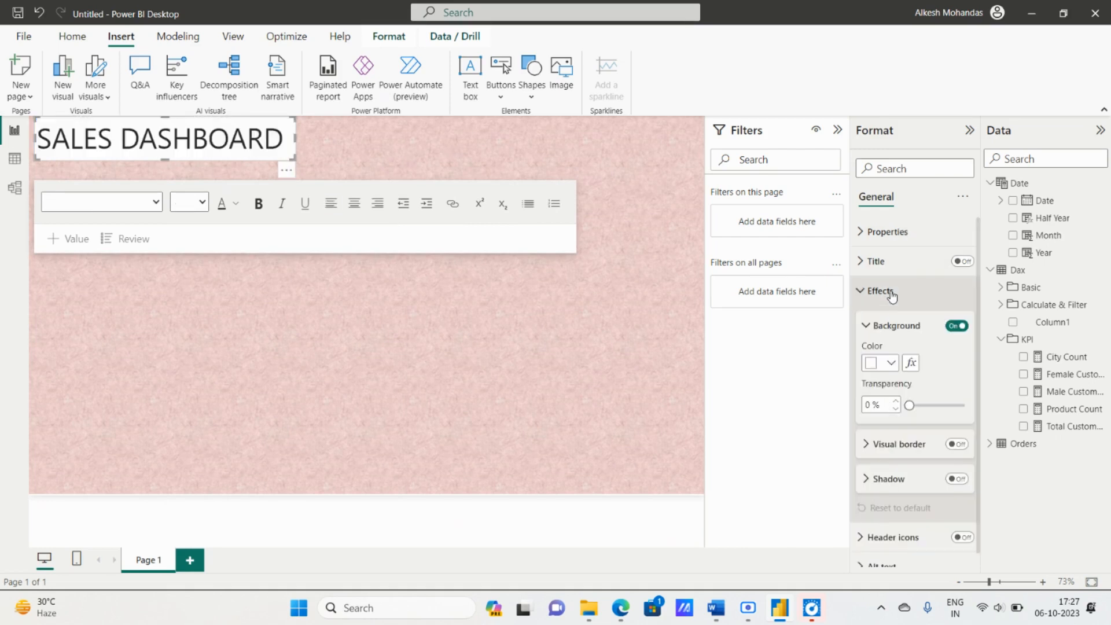
click(956, 326)
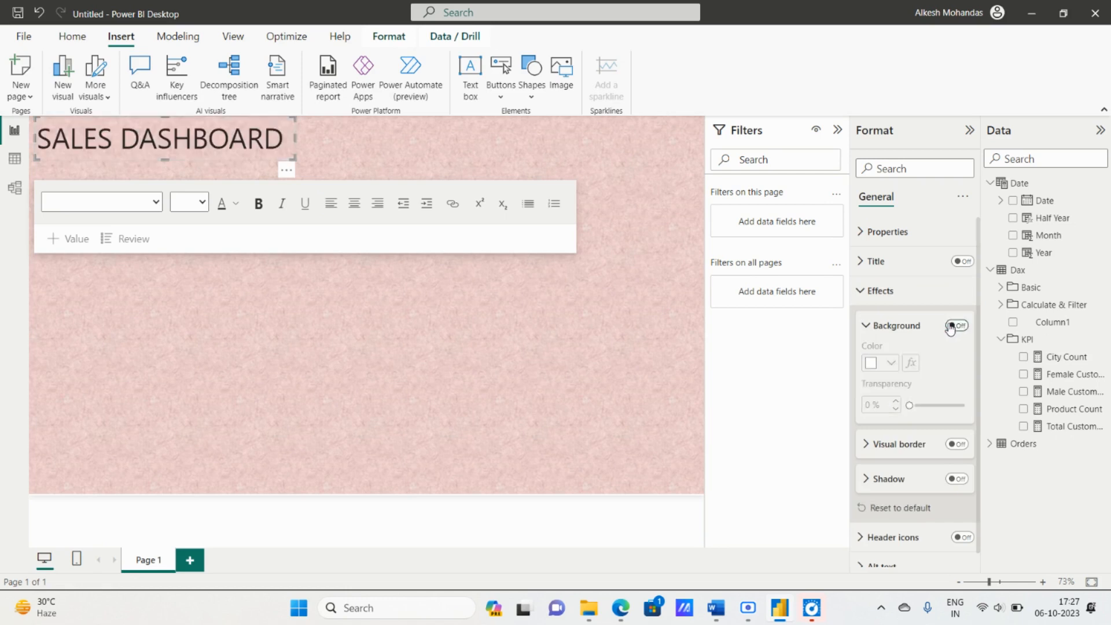
Give the title text box a visual border with 29 px rounded corners and enlarge the box so the whole title fits.
click(900, 327)
click(900, 360)
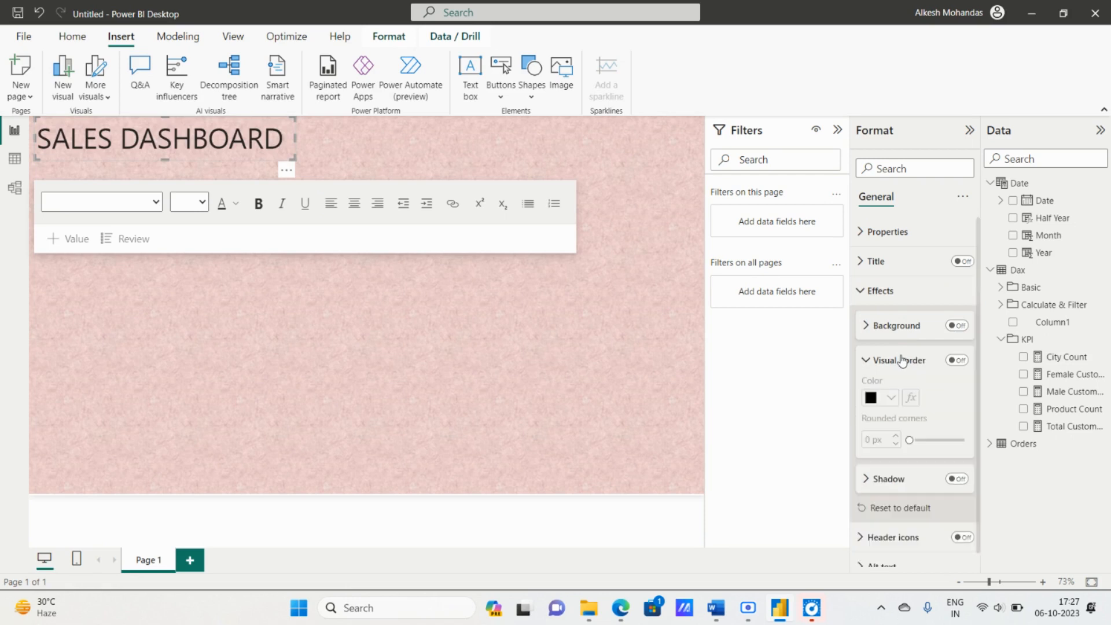
click(959, 361)
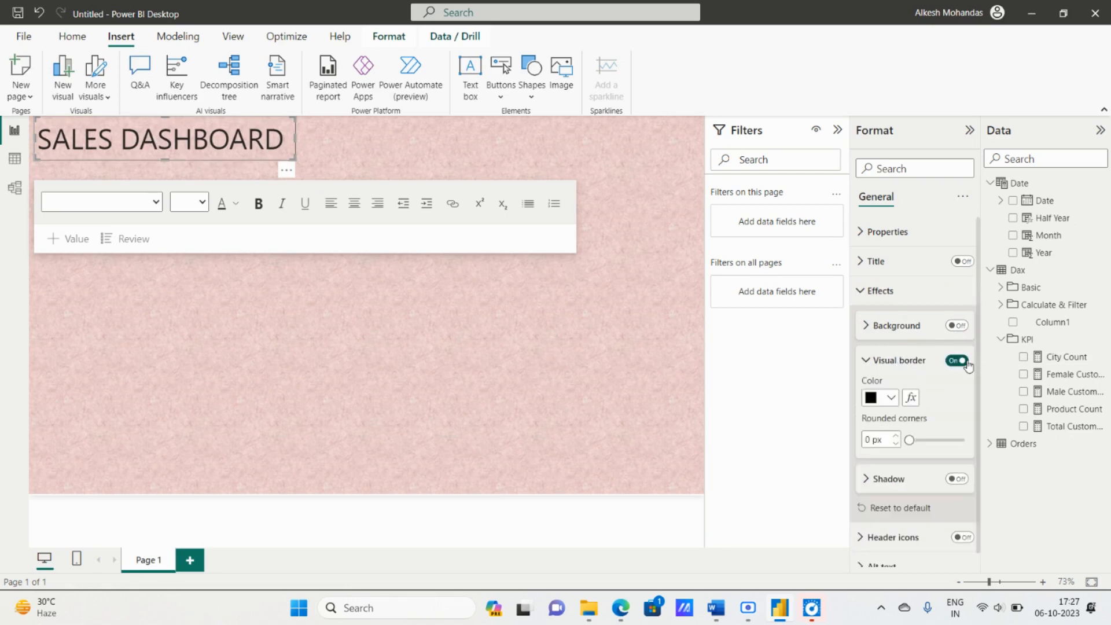
click(963, 440)
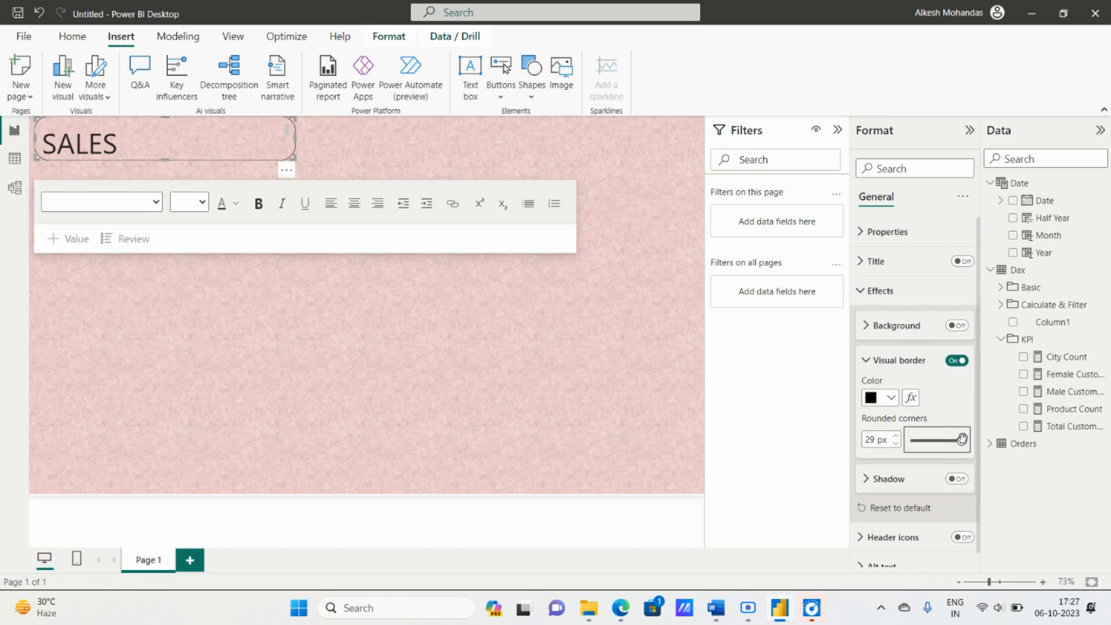
drag(297, 135, 321, 136)
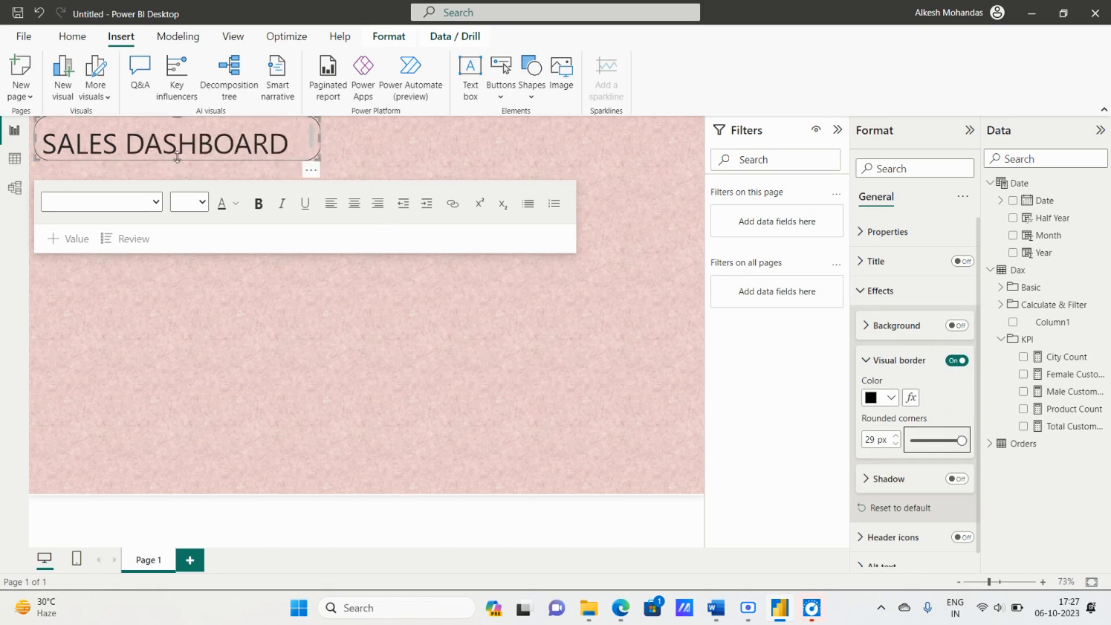
drag(177, 158, 175, 166)
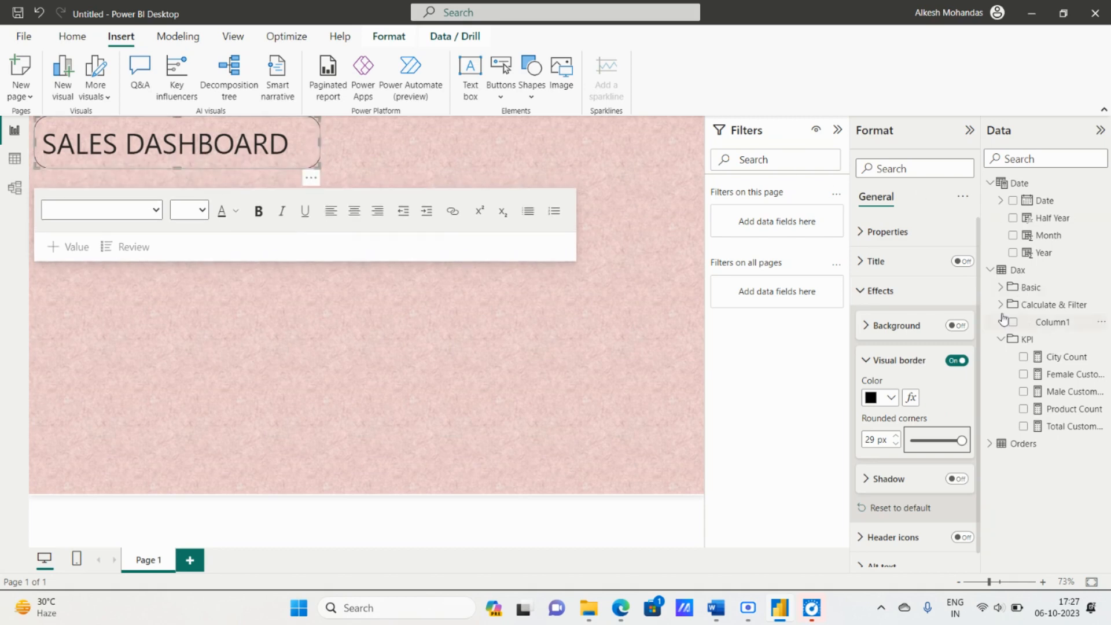
Turn on the title text box's shadow and slightly narrow the box around the text.
click(900, 361)
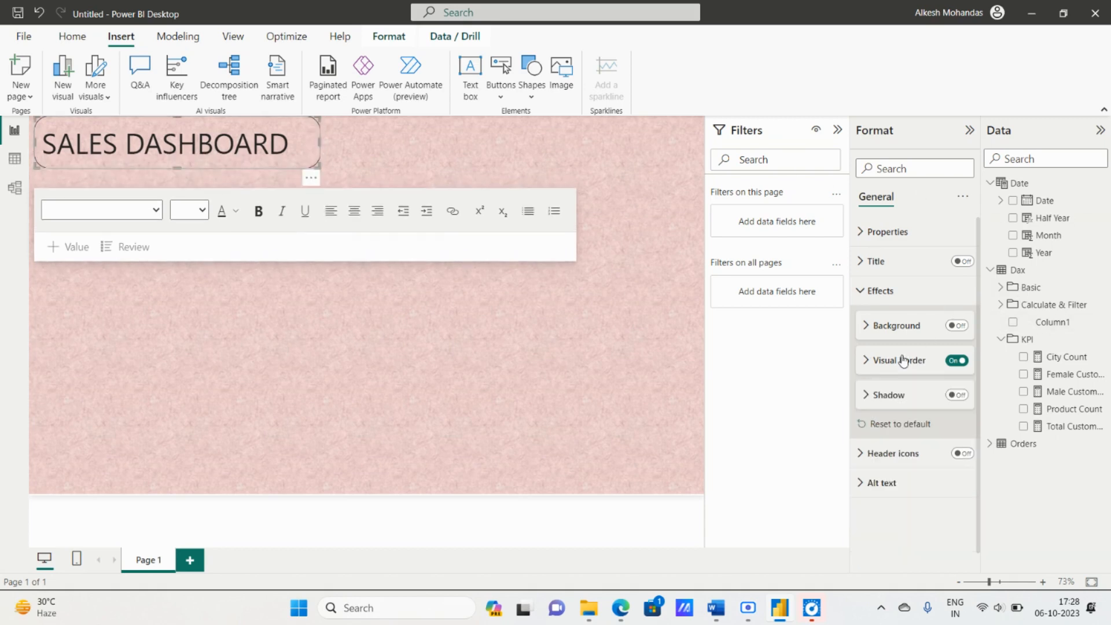
click(958, 396)
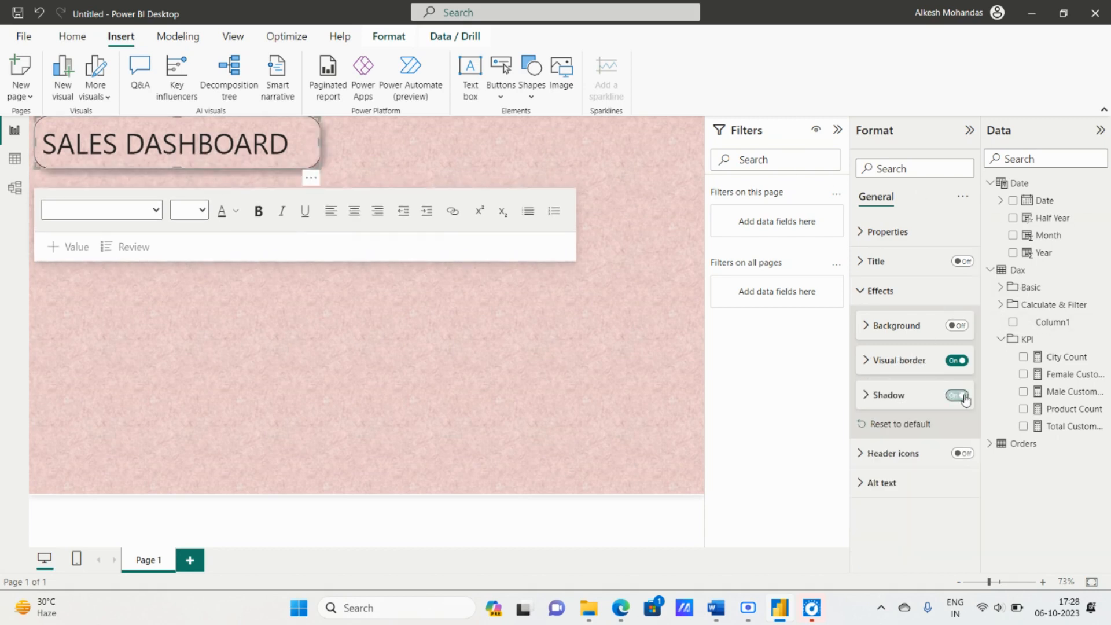
click(347, 142)
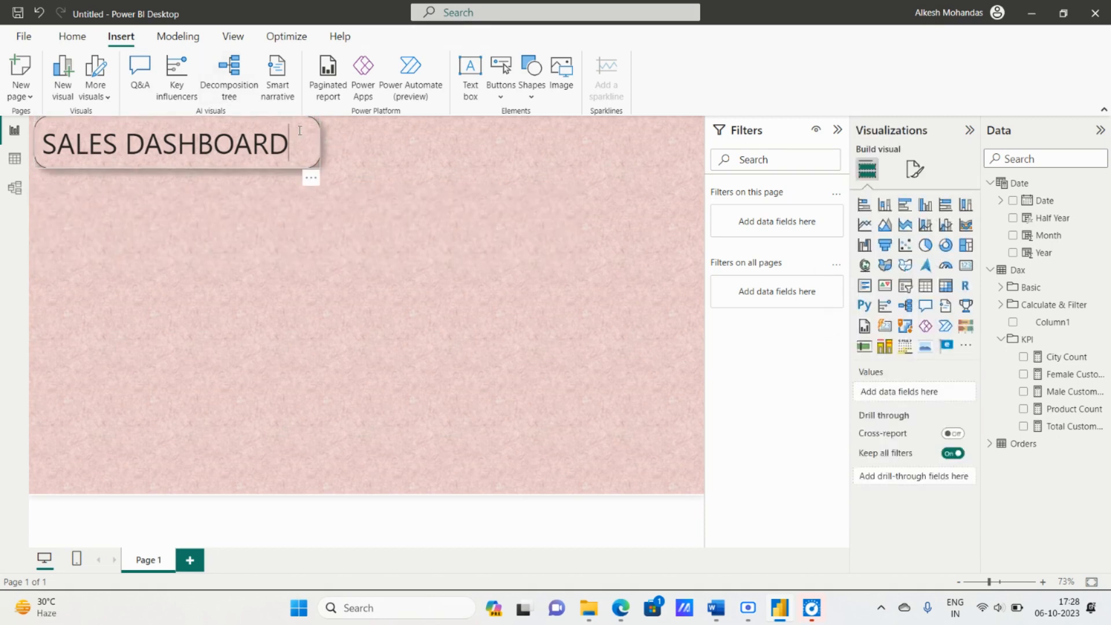
click(299, 131)
click(900, 294)
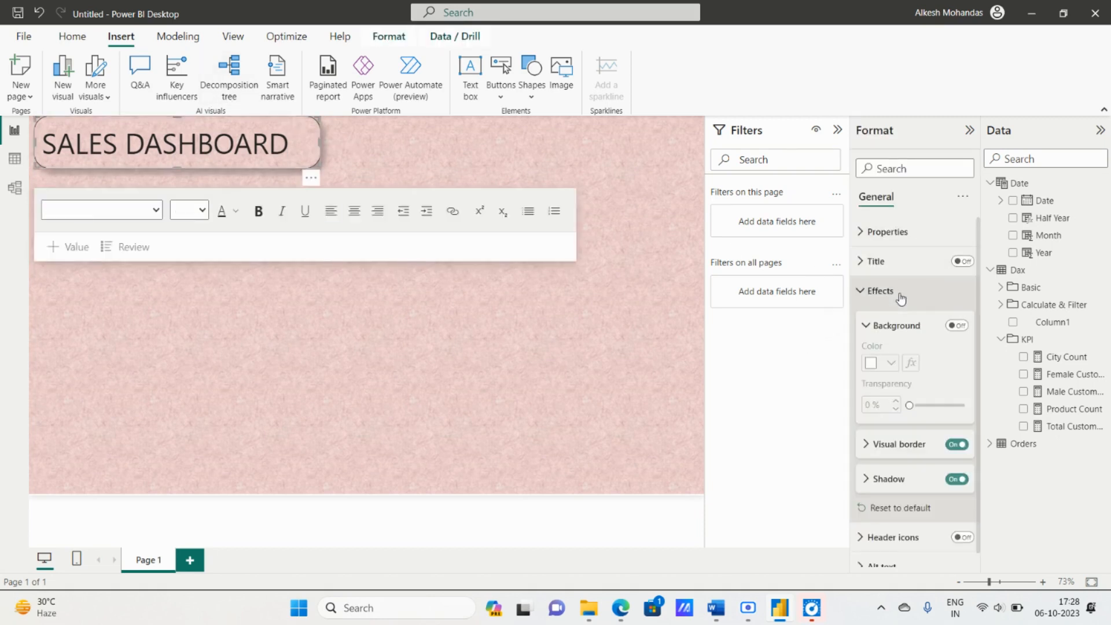
click(912, 483)
scroll(921, 477, down, 2)
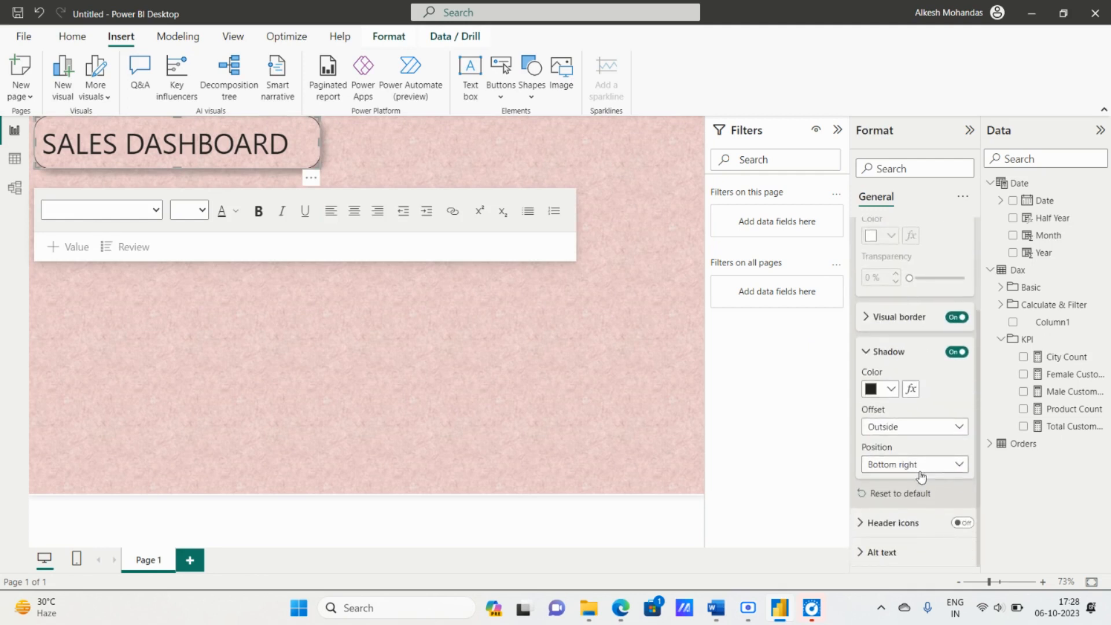
drag(319, 143, 307, 145)
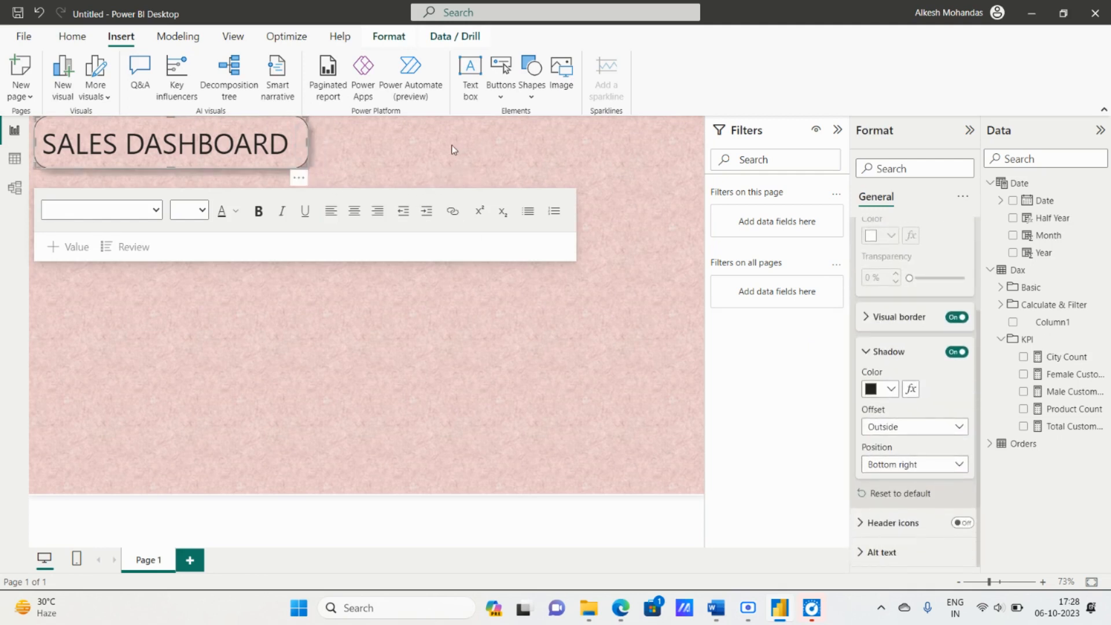
click(453, 150)
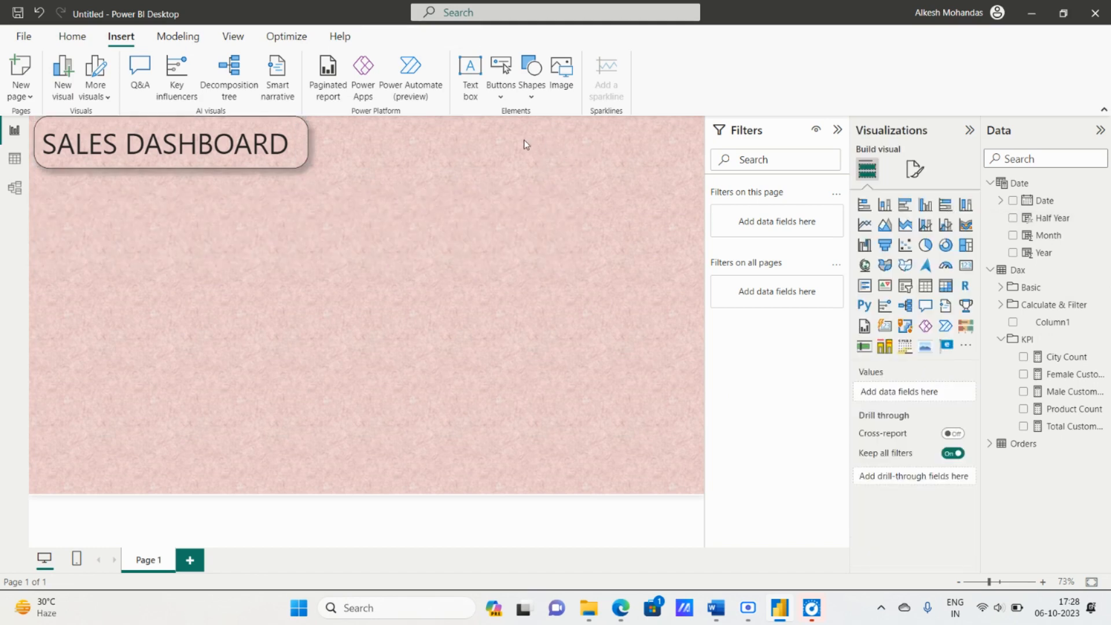
Insert a card visual beside the title and resize it into a short strip reaching the page's far edge.
click(886, 329)
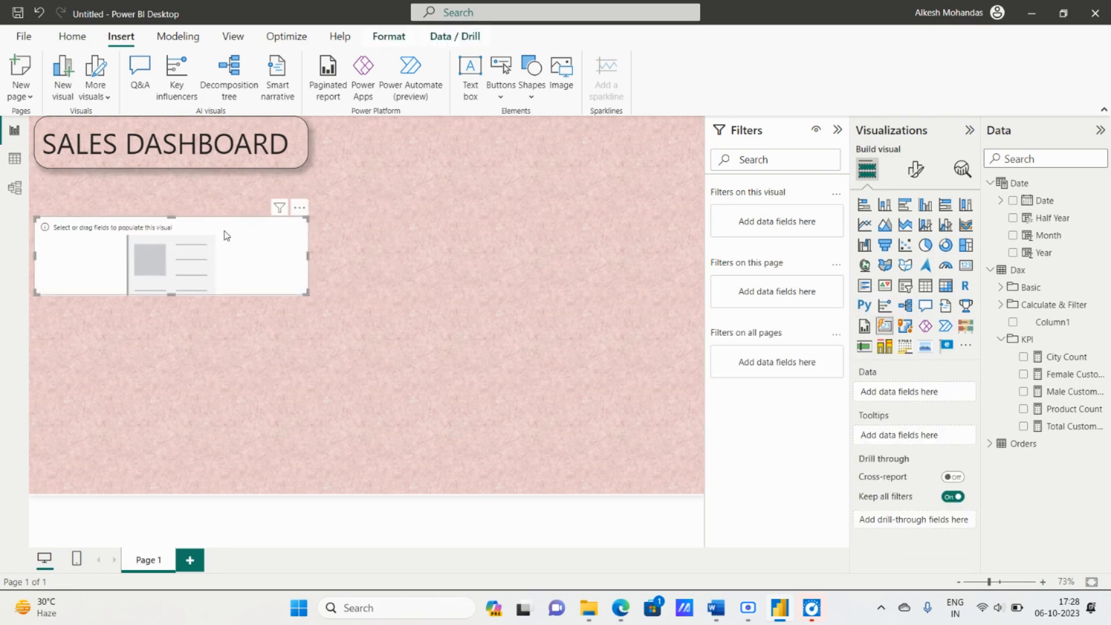
drag(224, 224, 505, 129)
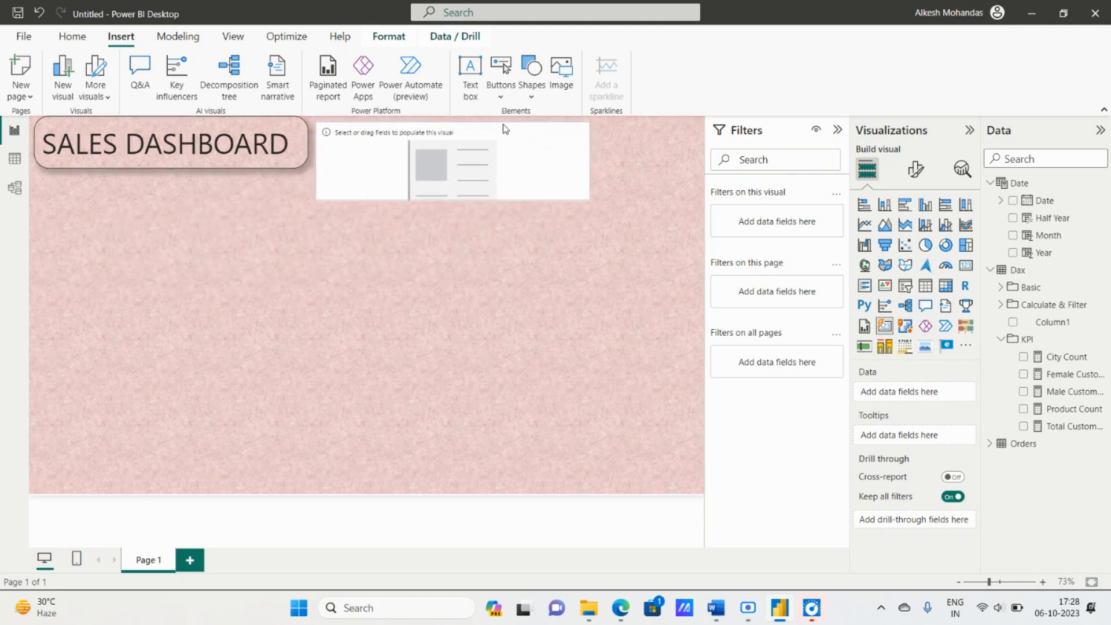
drag(454, 200, 452, 169)
drag(590, 140, 697, 143)
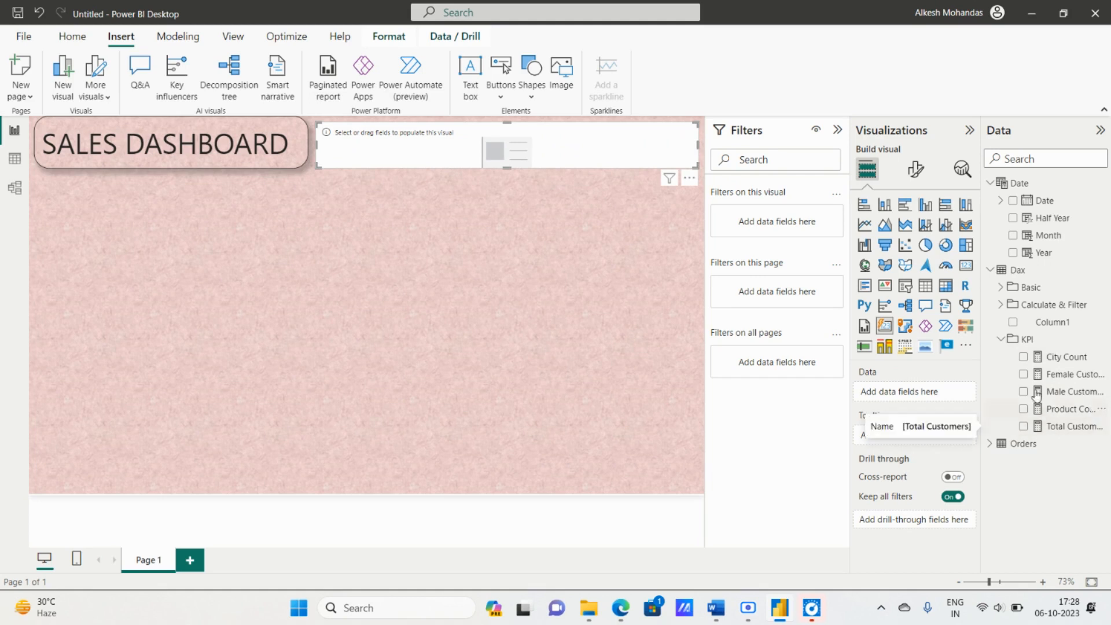
Add Order ID from the Orders table to the card, summarized as Count, and make the card taller to fit its value.
click(1001, 343)
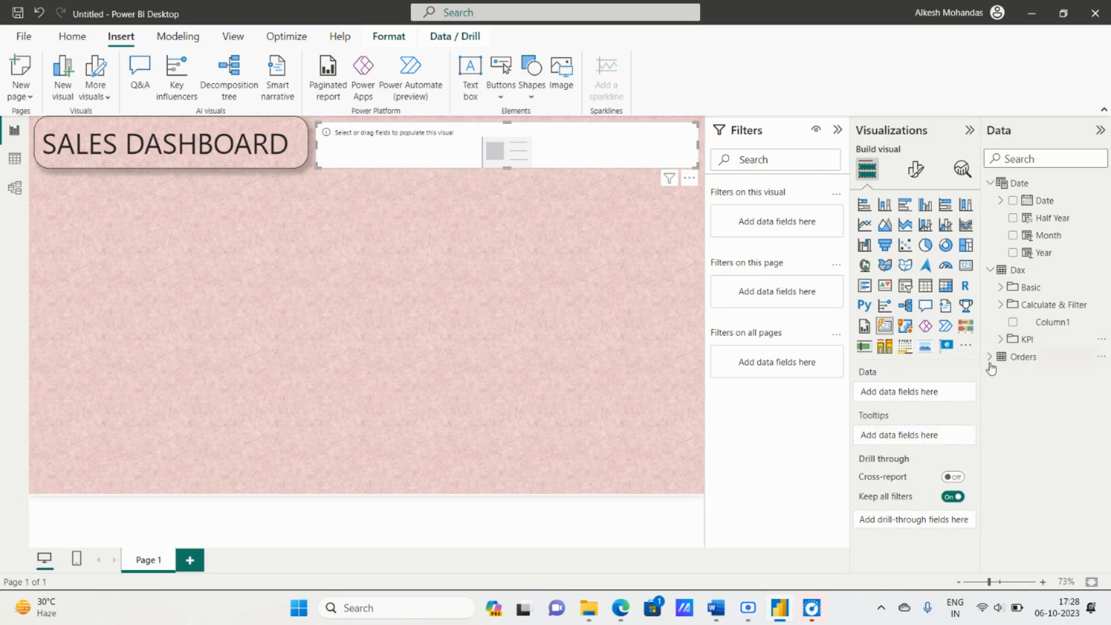
click(990, 359)
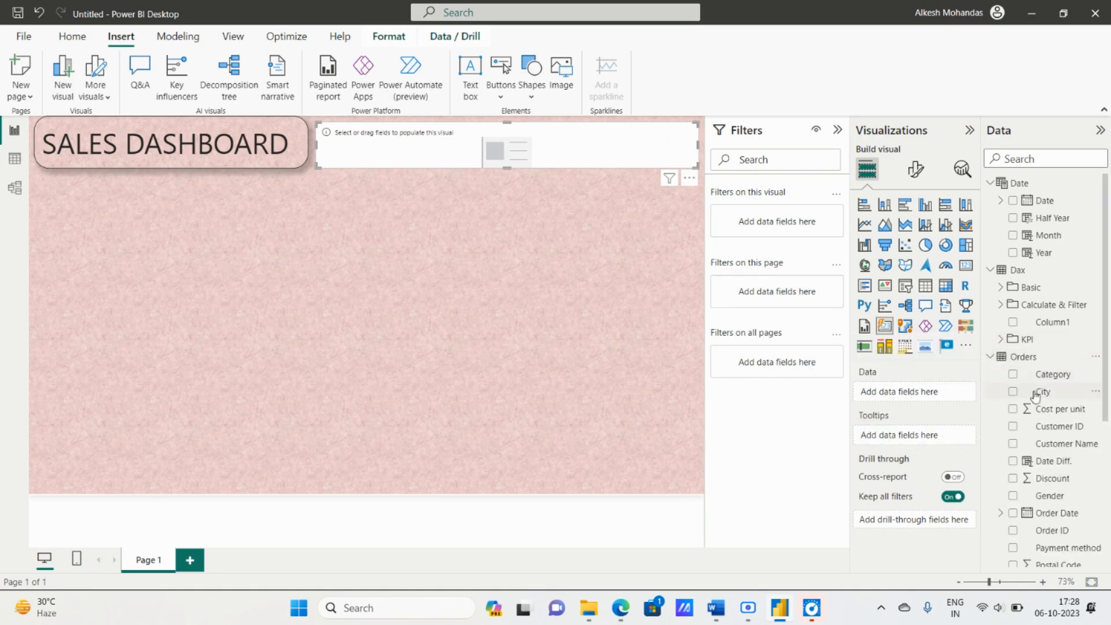
scroll(1012, 426, down, 1)
scroll(1012, 426, down, 2)
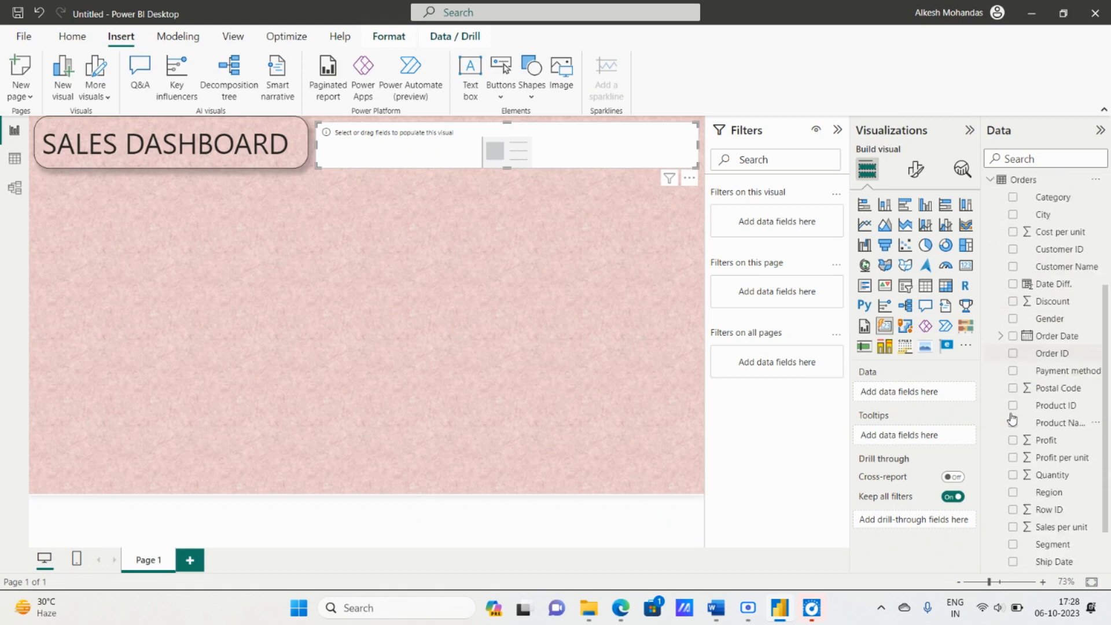
click(1013, 354)
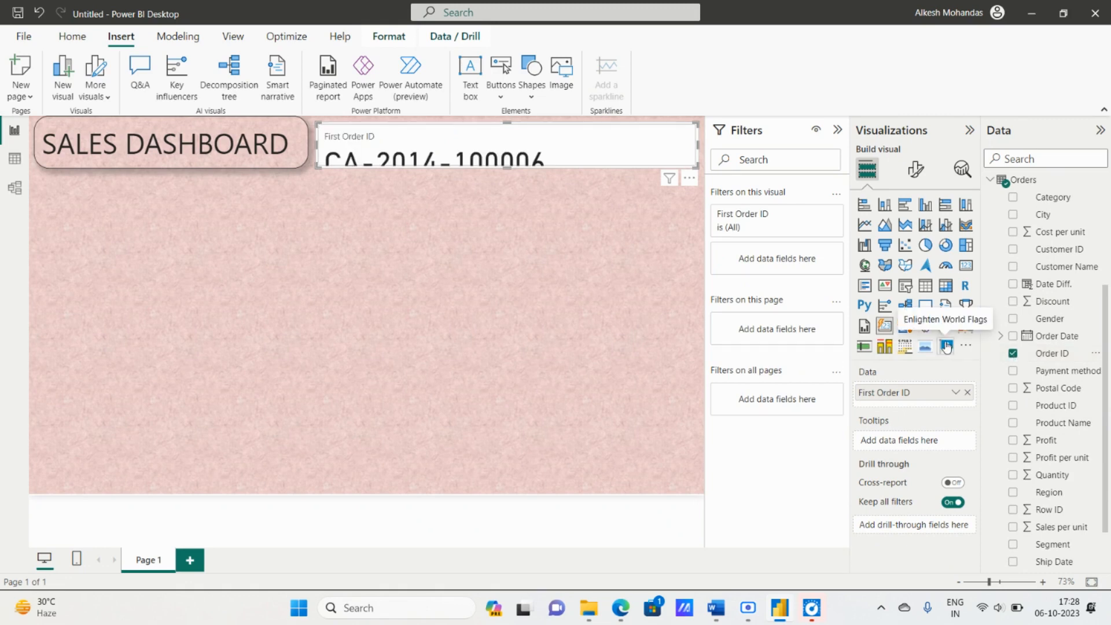
click(1014, 355)
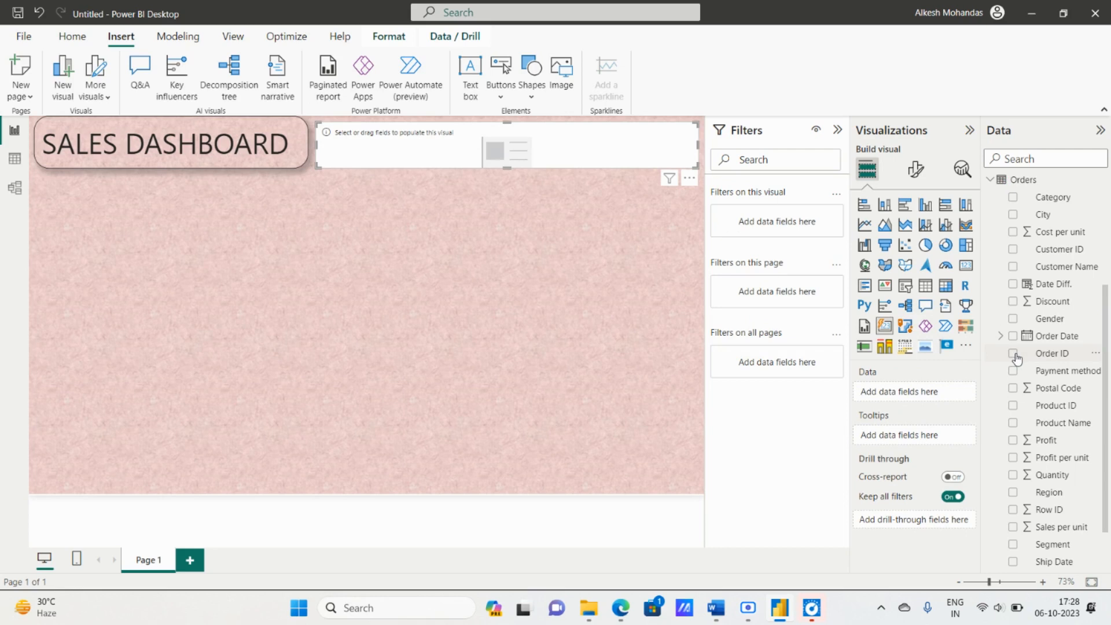
click(1015, 355)
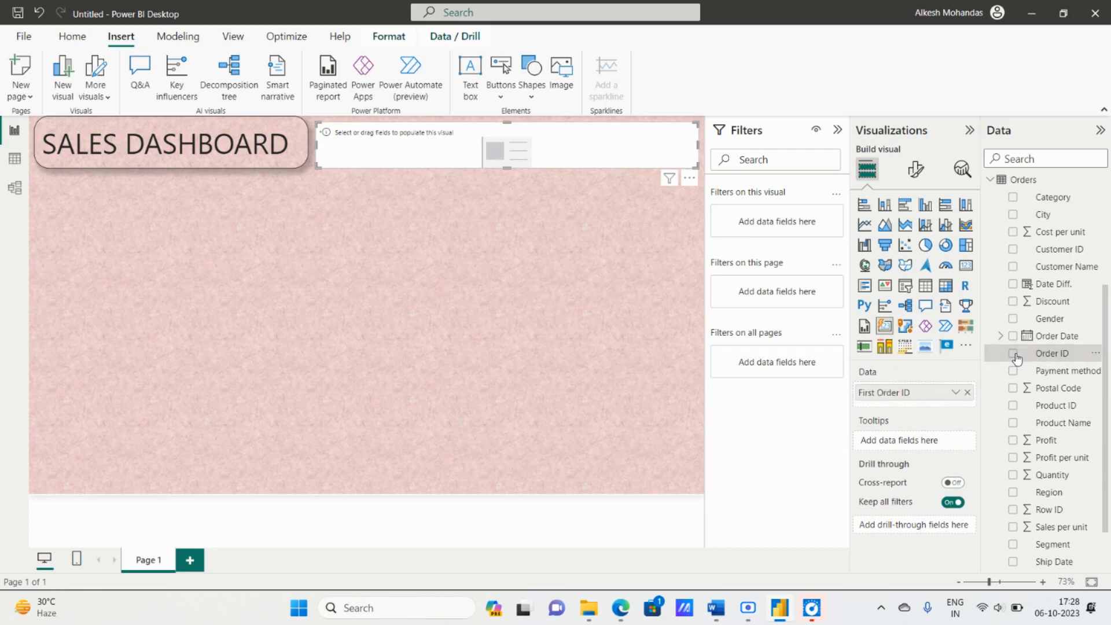
click(955, 398)
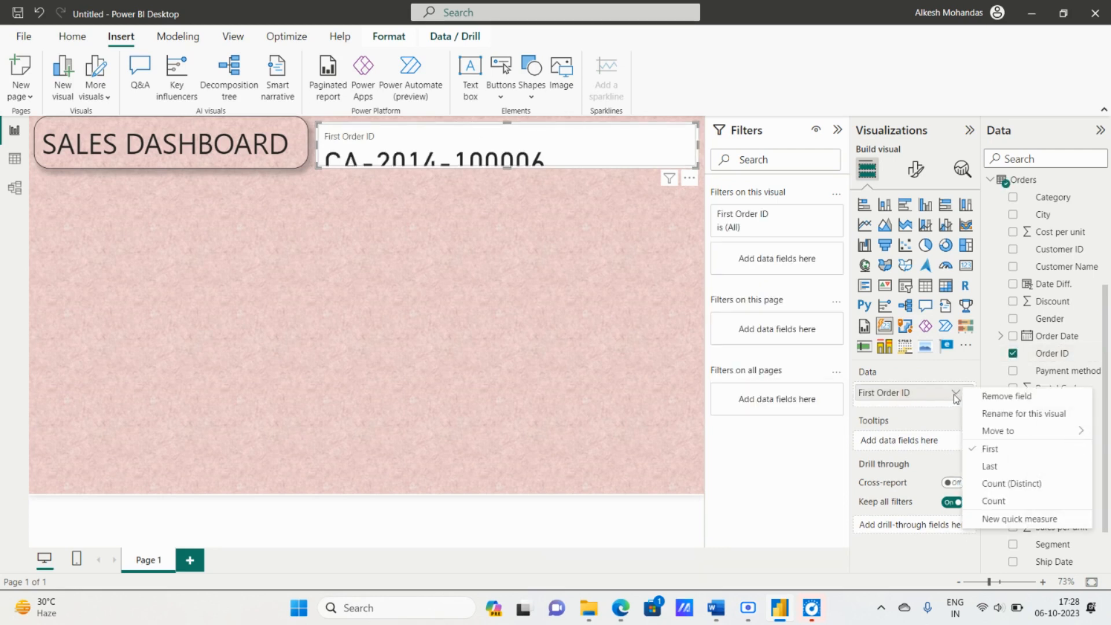
click(986, 502)
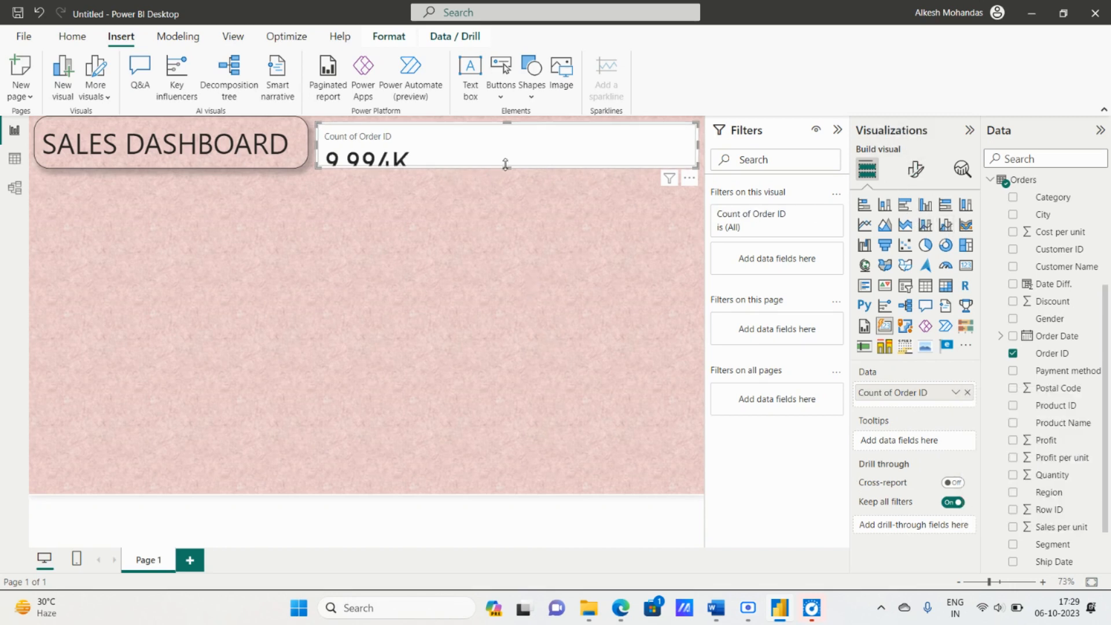
drag(507, 168, 499, 189)
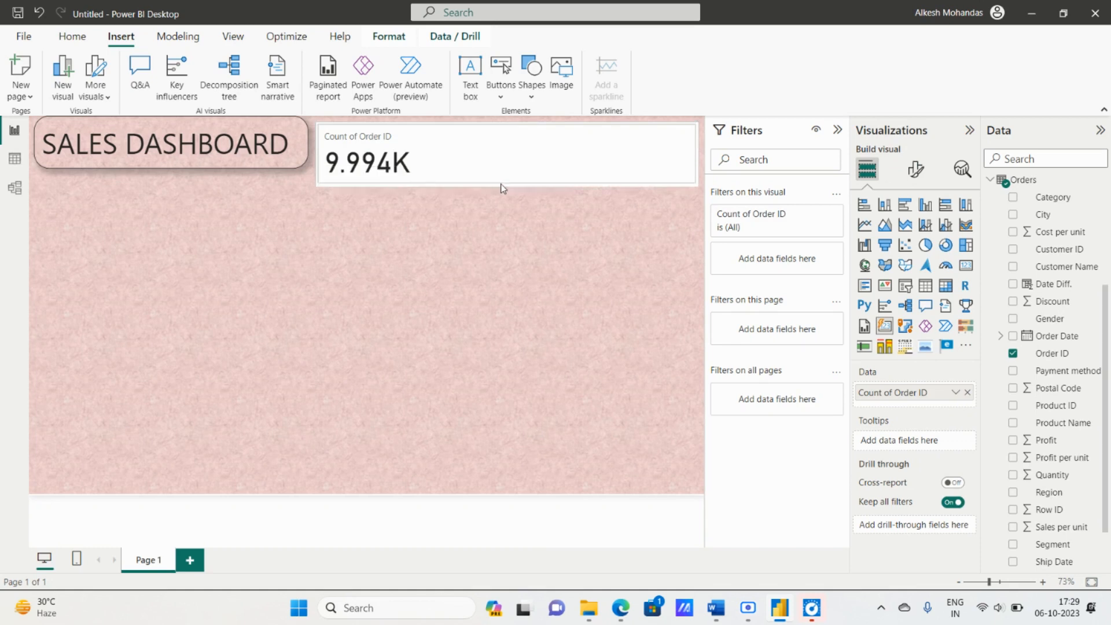
Set the display units of the card's callout value to None and return to the card's data field settings.
click(913, 169)
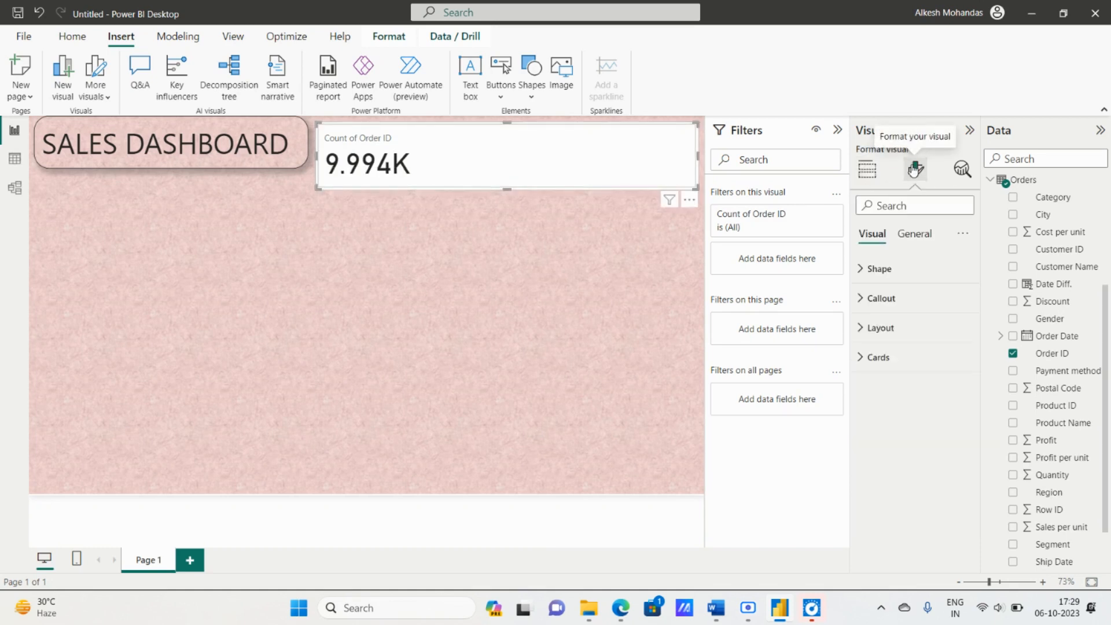
click(882, 298)
scroll(903, 347, down, 5)
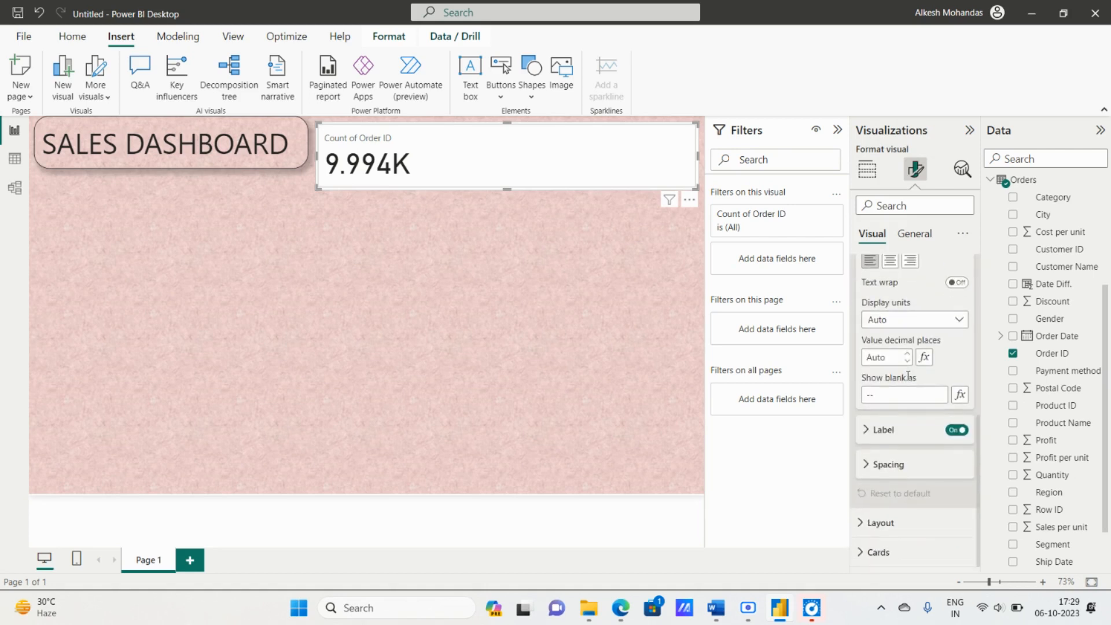
scroll(886, 386, up, 1)
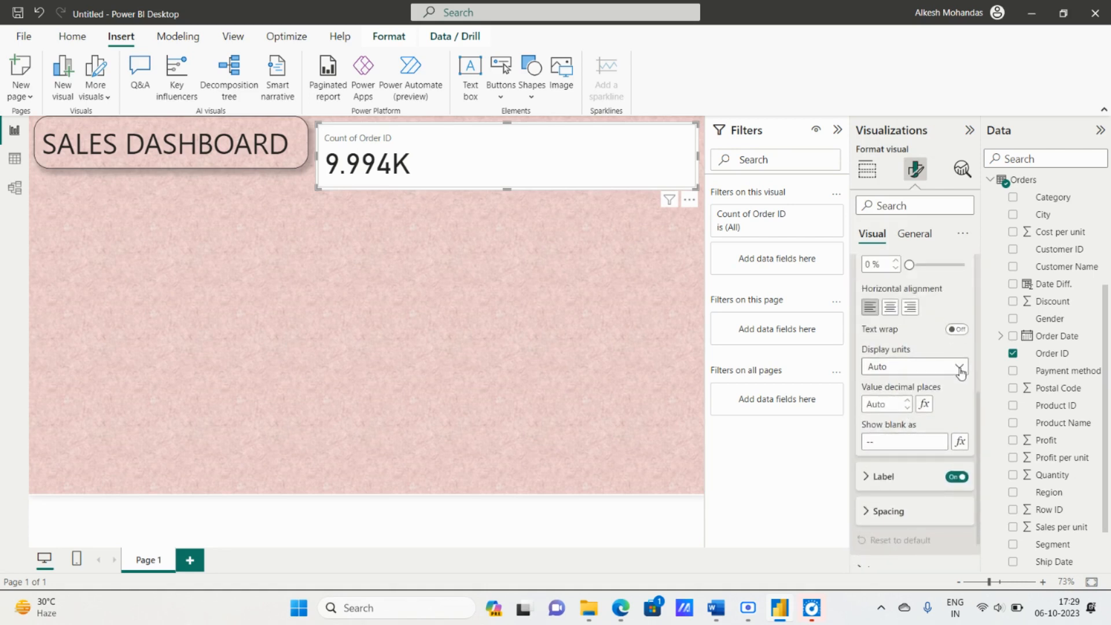
click(960, 370)
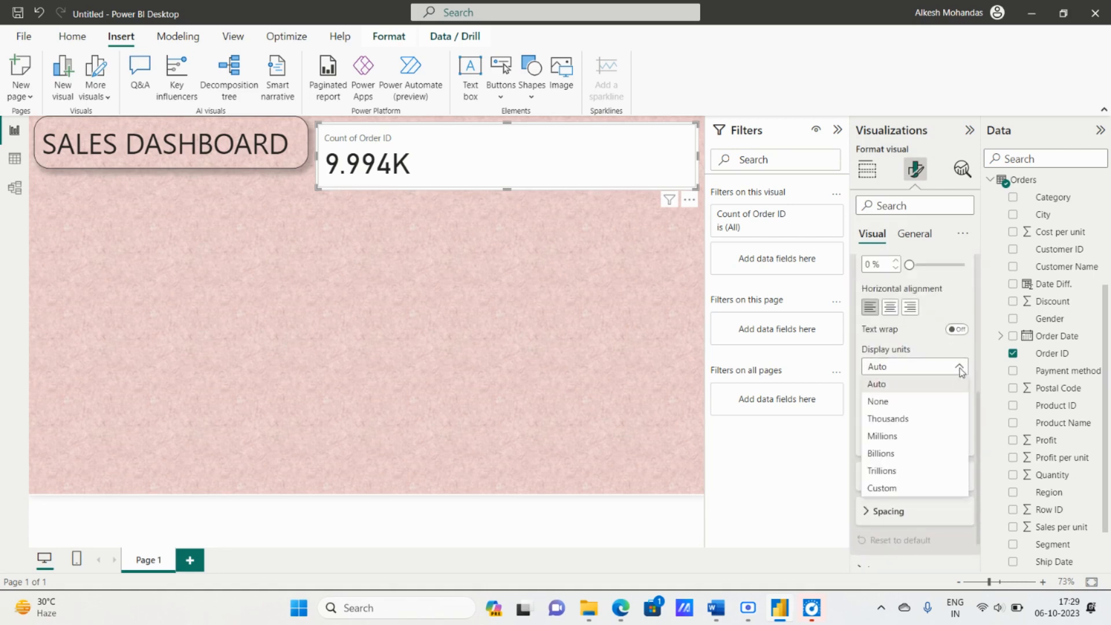
click(886, 400)
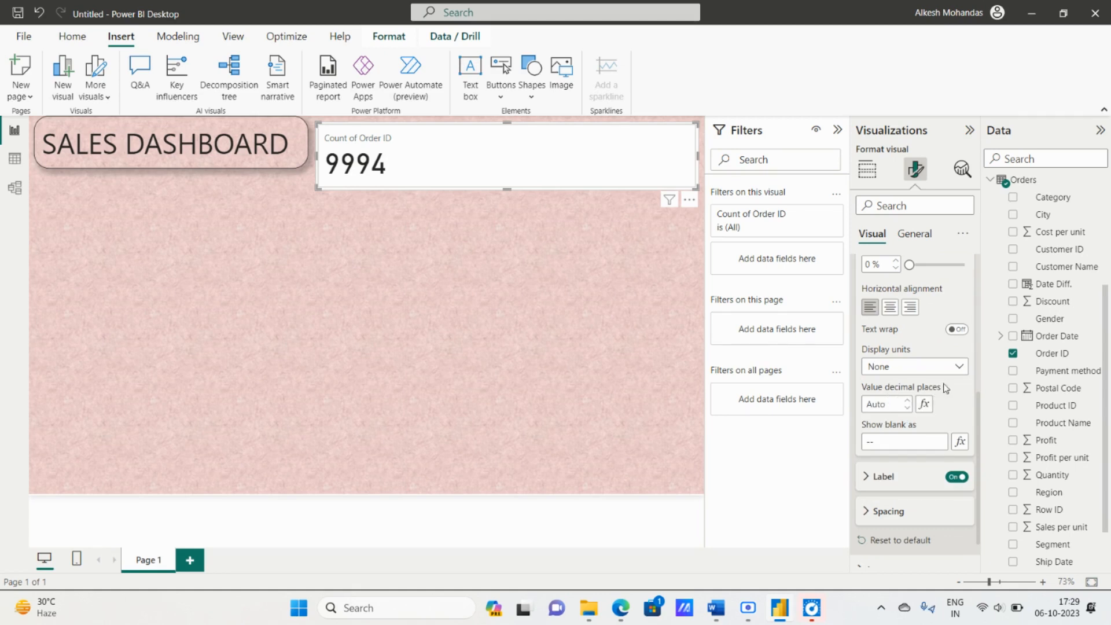
scroll(929, 283, up, 5)
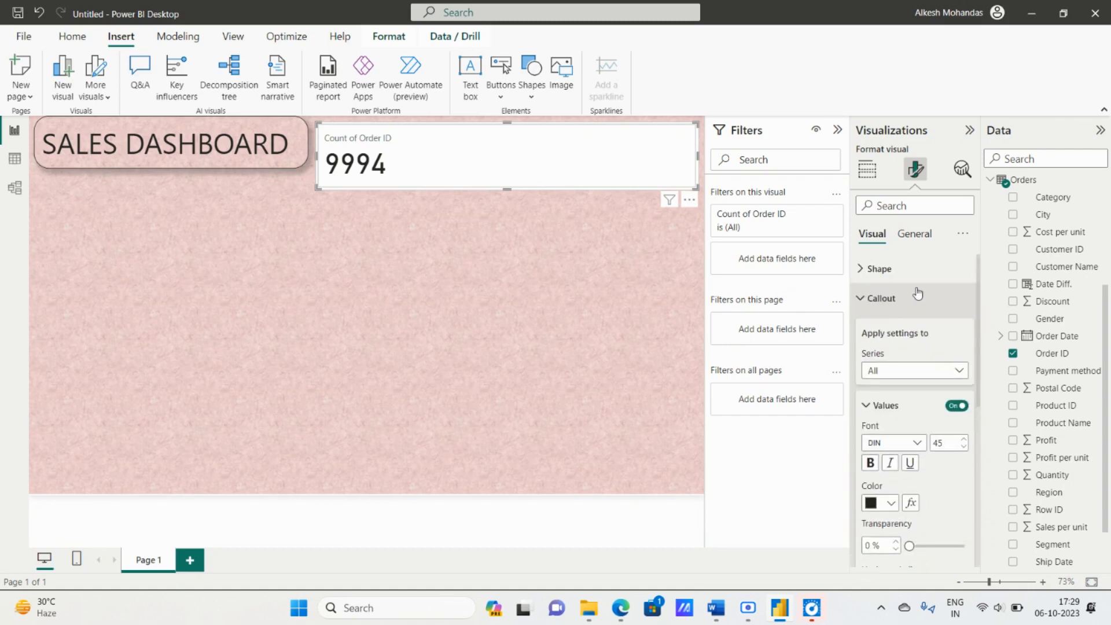
click(899, 305)
click(866, 169)
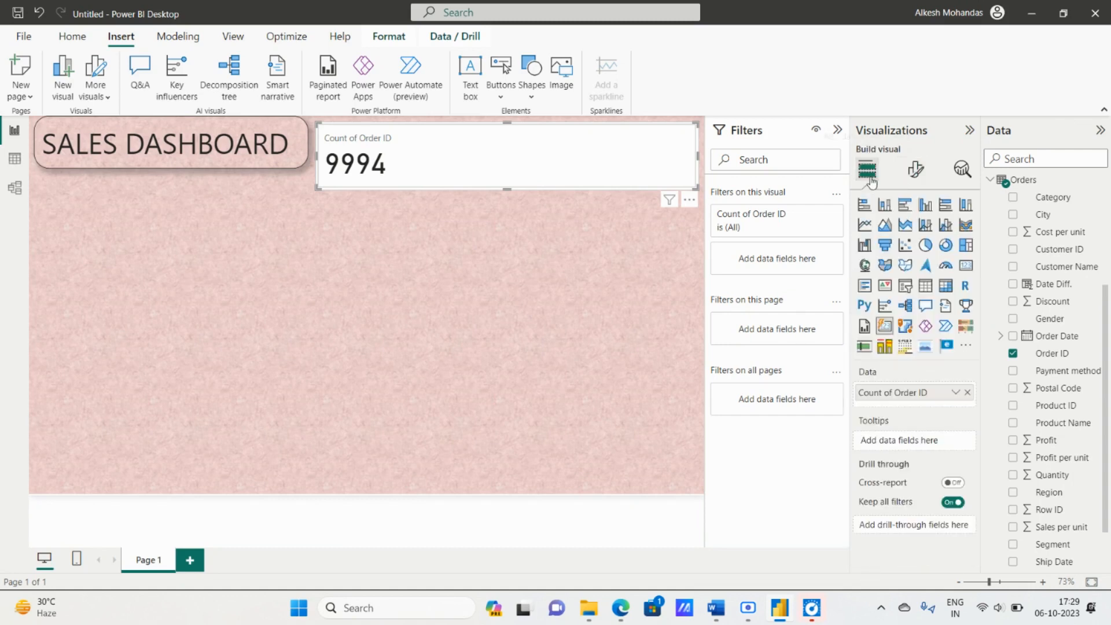
Try to rename the card's Count of Order ID field.
double_click(900, 394)
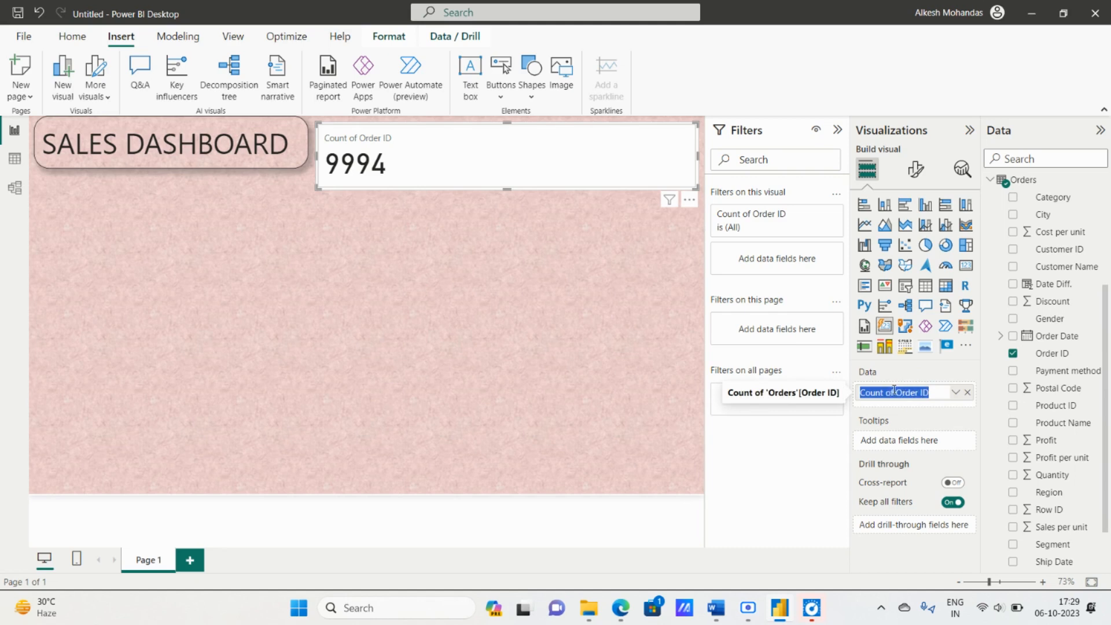
click(896, 392)
key(BackSpace)
key(BackSpace)
key(BackSpace)
key(BackSpace)
key(BackSpace)
key(BackSpace)
key(BackSpace)
key(BackSpace)
key(BackSpace)
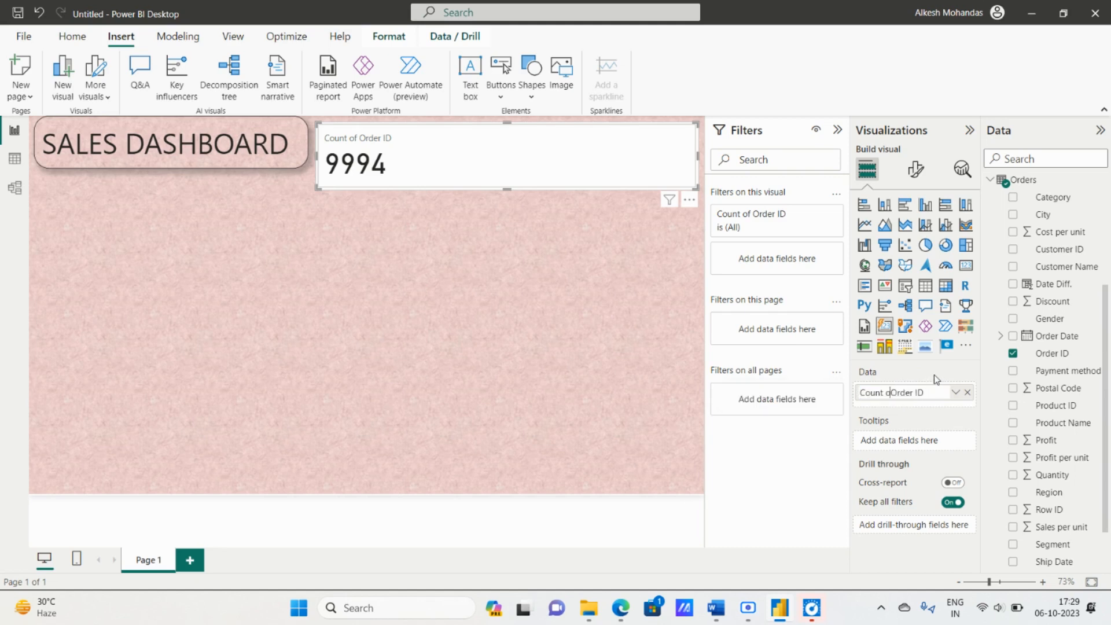
key(Right)
key(Right)
key(Right)
key(Right)
key(Right)
key(Right)
key(Right)
key(Right)
key(BackSpace)
key(BackSpace)
text(Cou)
click(443, 287)
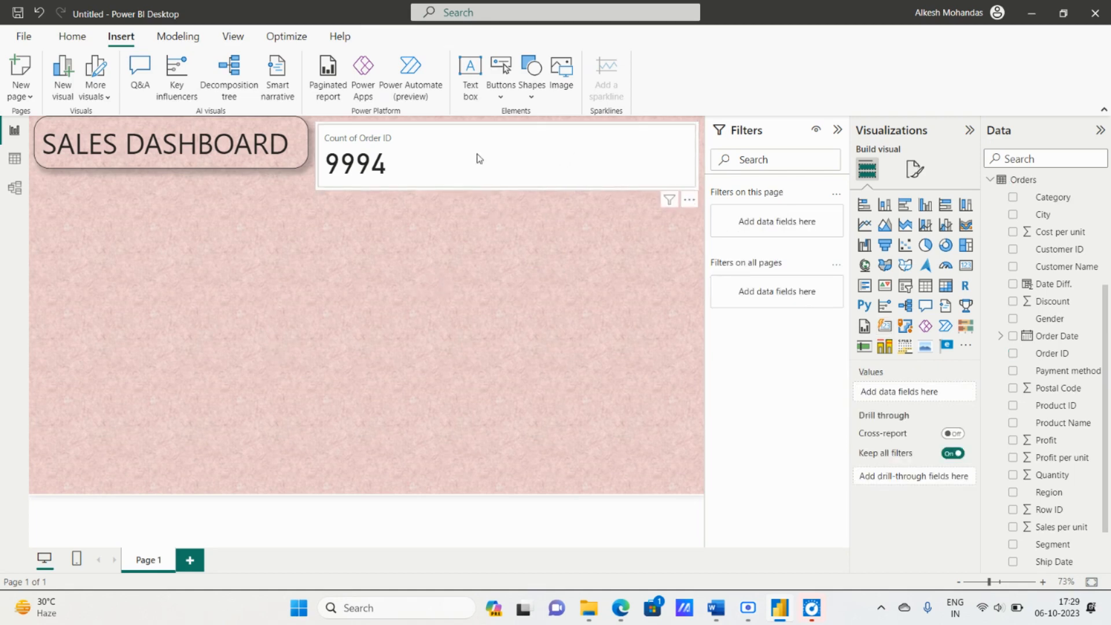
Rename the card's Count of Order ID field as Order Count.
click(429, 165)
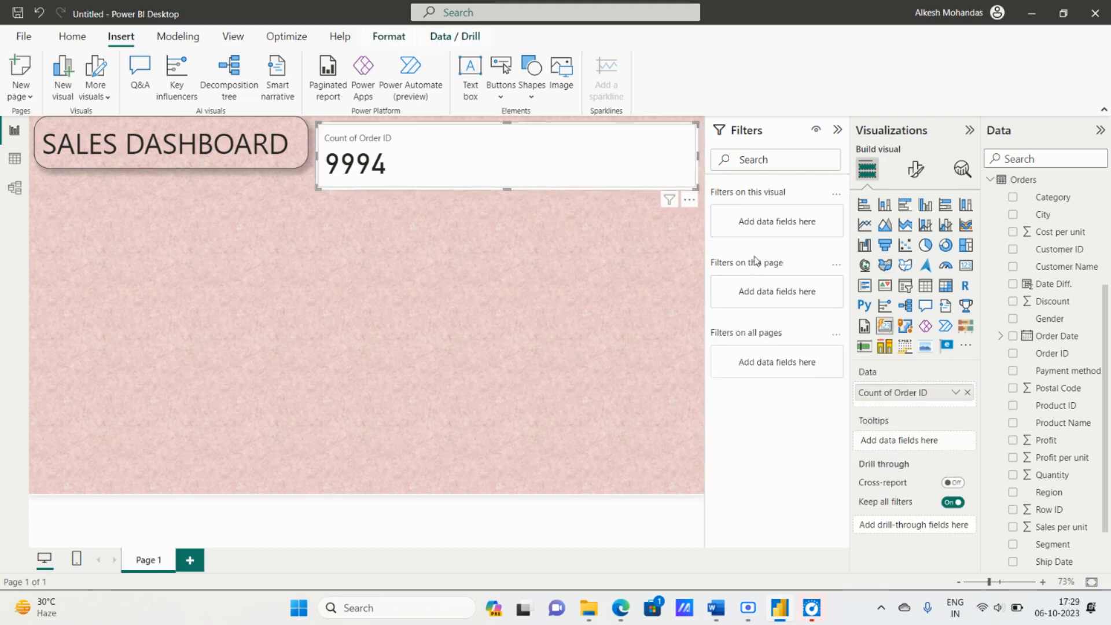
double_click(896, 392)
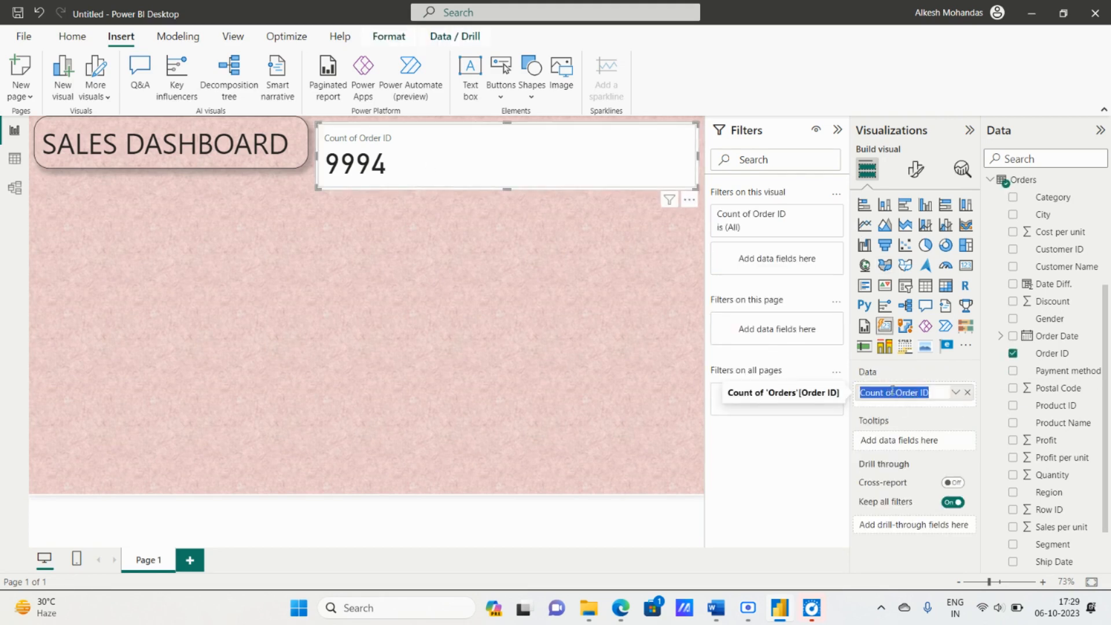
click(897, 392)
key(BackSpace)
key(BackSpace)
key(BackSpace)
key(BackSpace)
key(BackSpace)
key(BackSpace)
key(BackSpace)
key(BackSpace)
key(BackSpace)
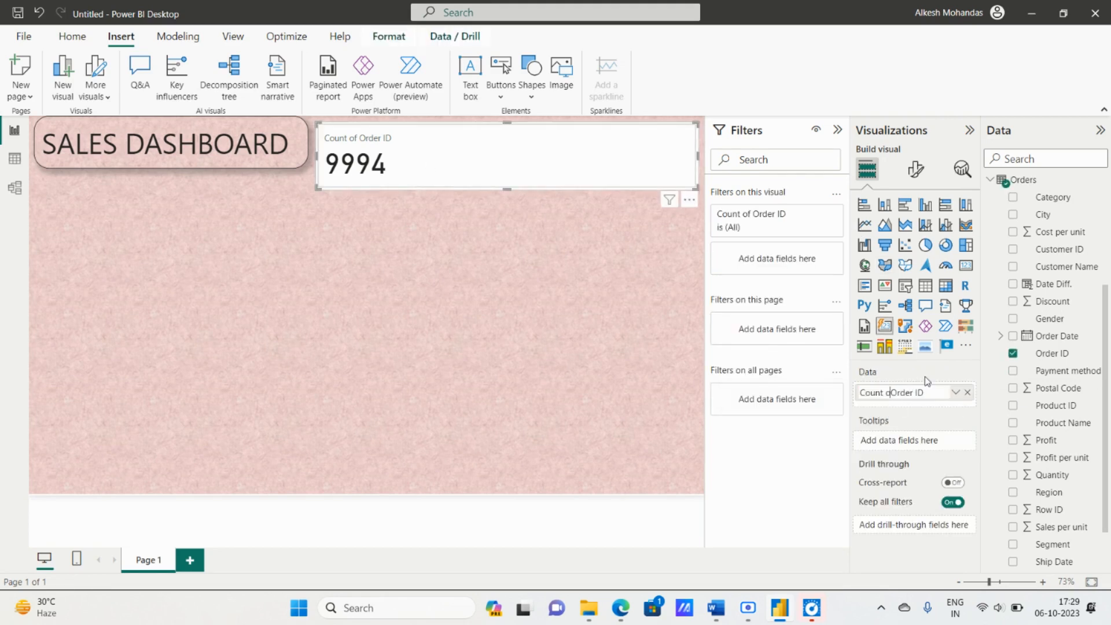
key(Right)
key(Right)
key(Right)
key(Right)
key(Right)
key(Right)
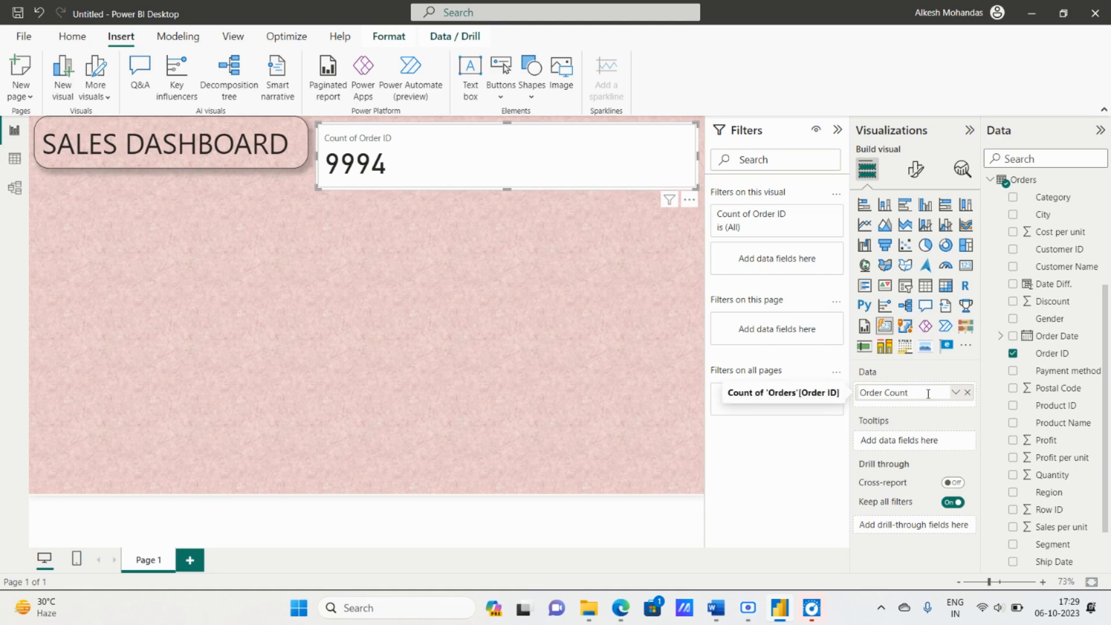
key(Return)
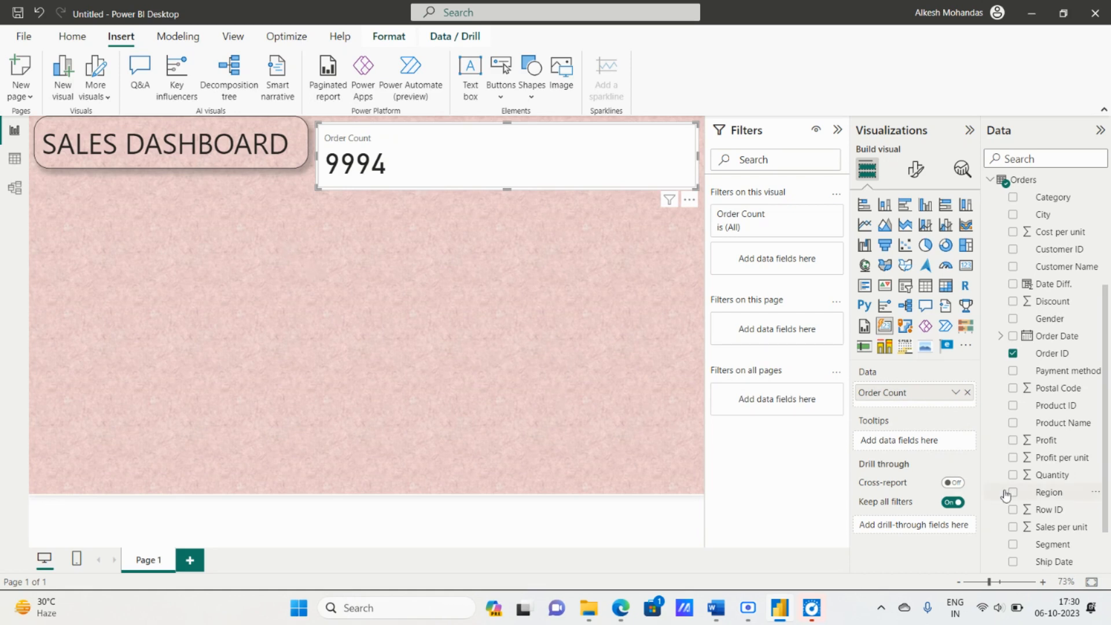
Add the KPI measures Total Customers, Female Customers, Male Customers, City Count and Product Count to the card, in that order.
scroll(1010, 359, up, 3)
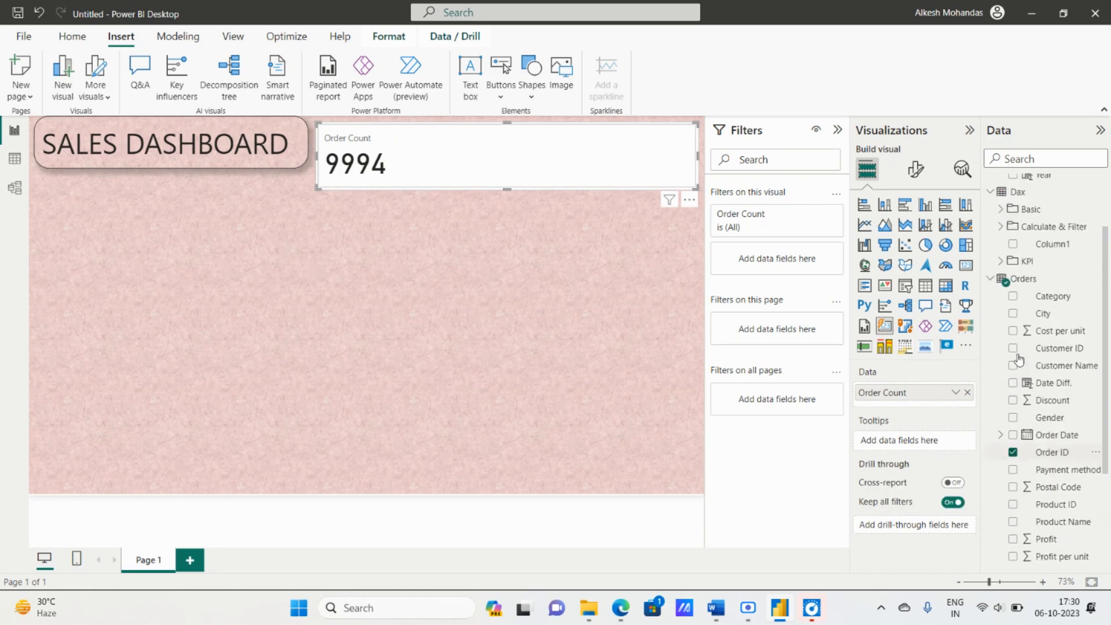
click(991, 300)
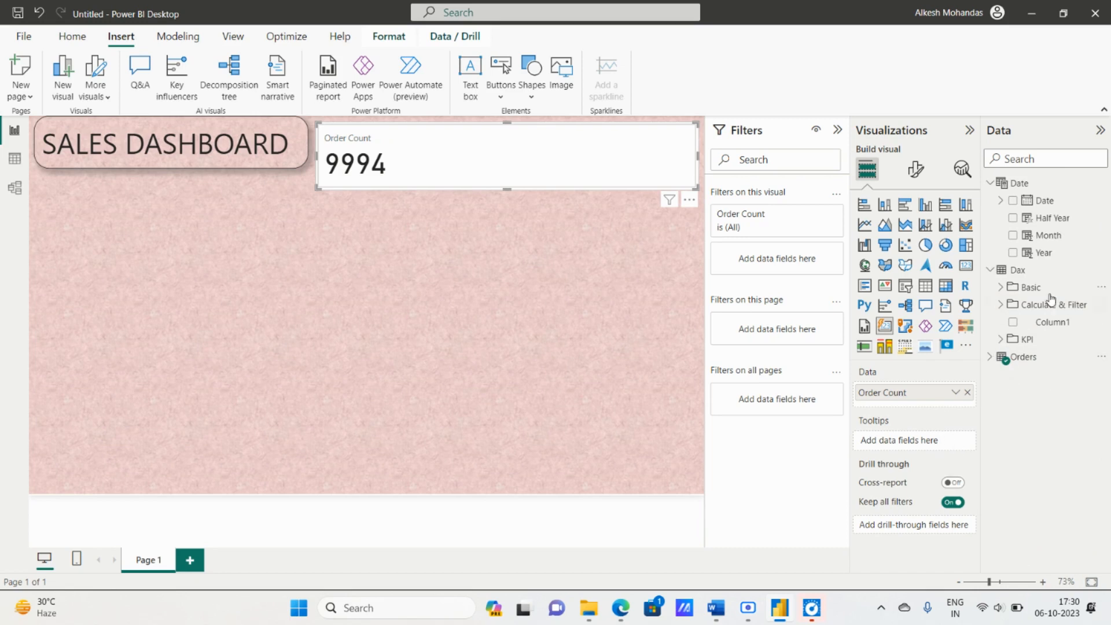
click(1000, 340)
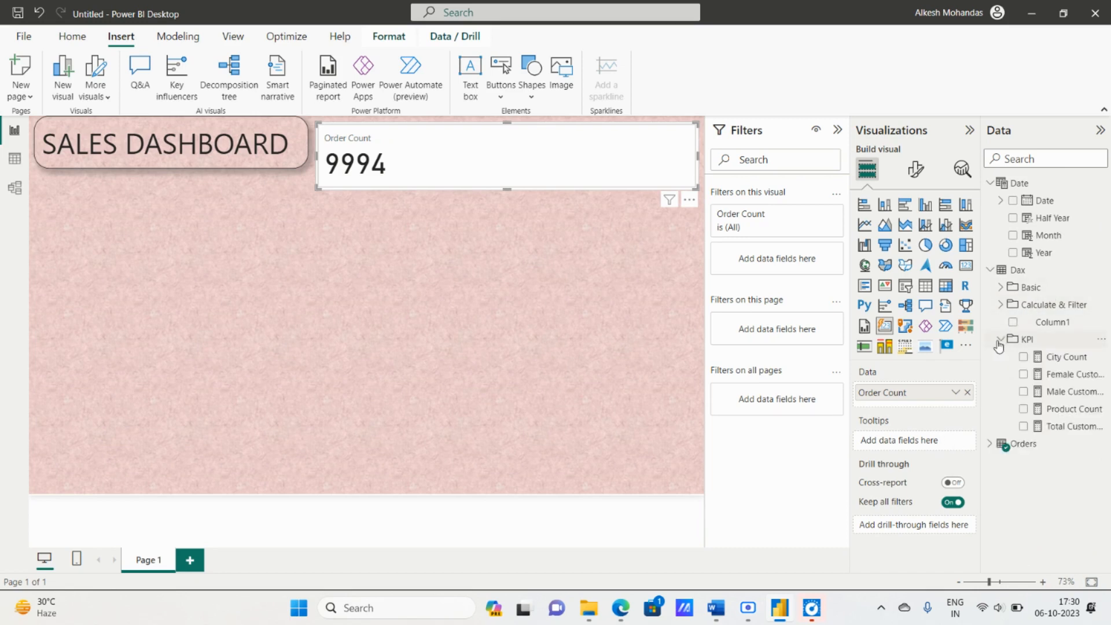
drag(980, 204, 928, 204)
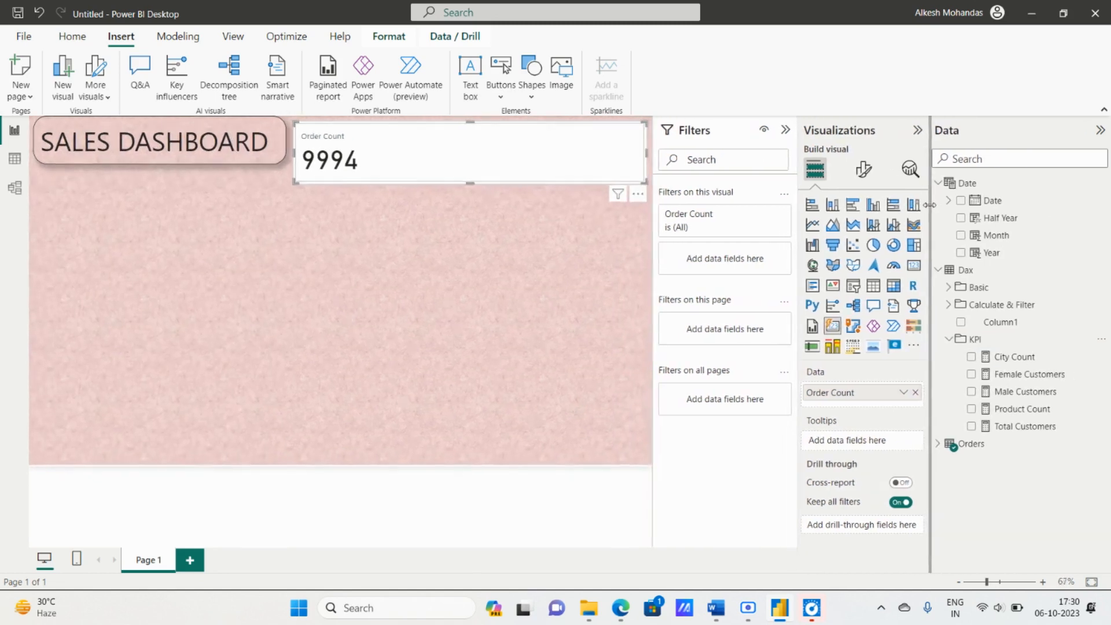
click(971, 427)
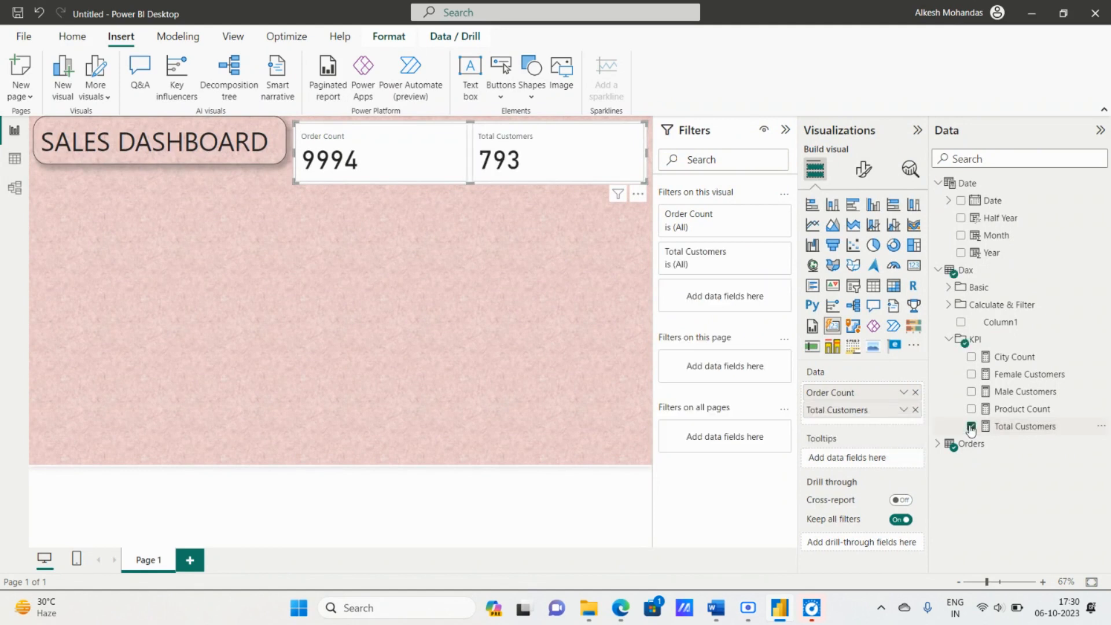
click(972, 375)
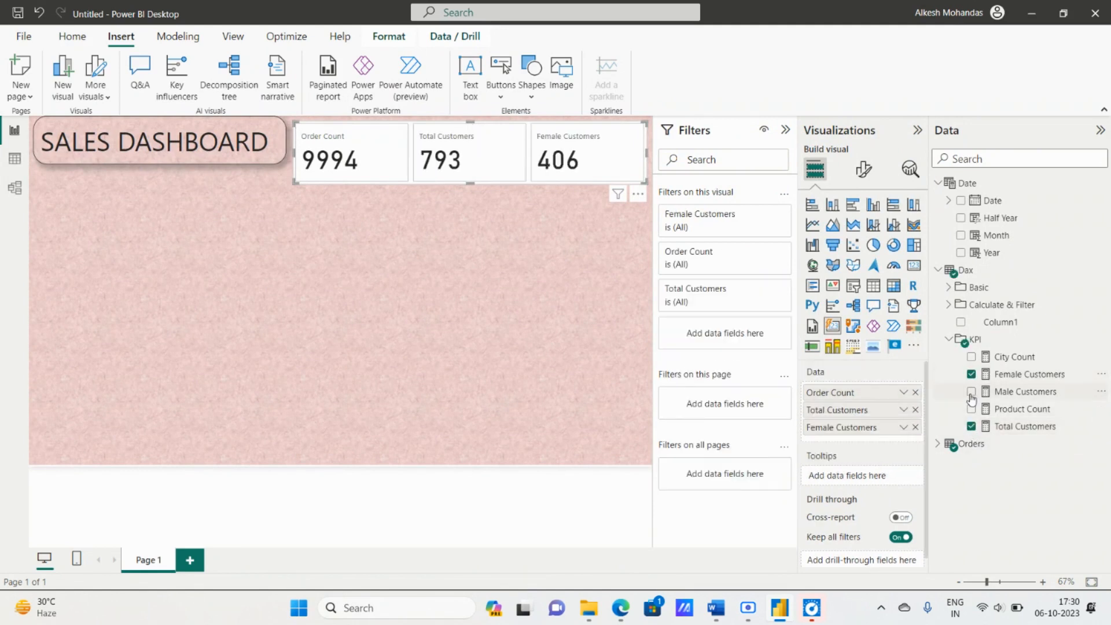
click(972, 392)
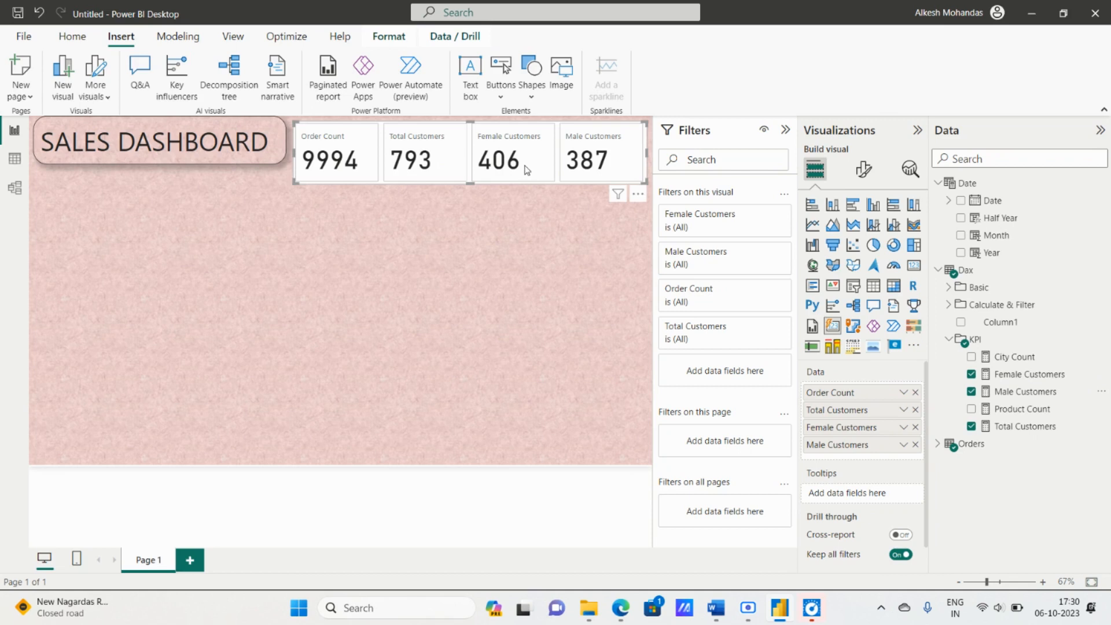
click(972, 358)
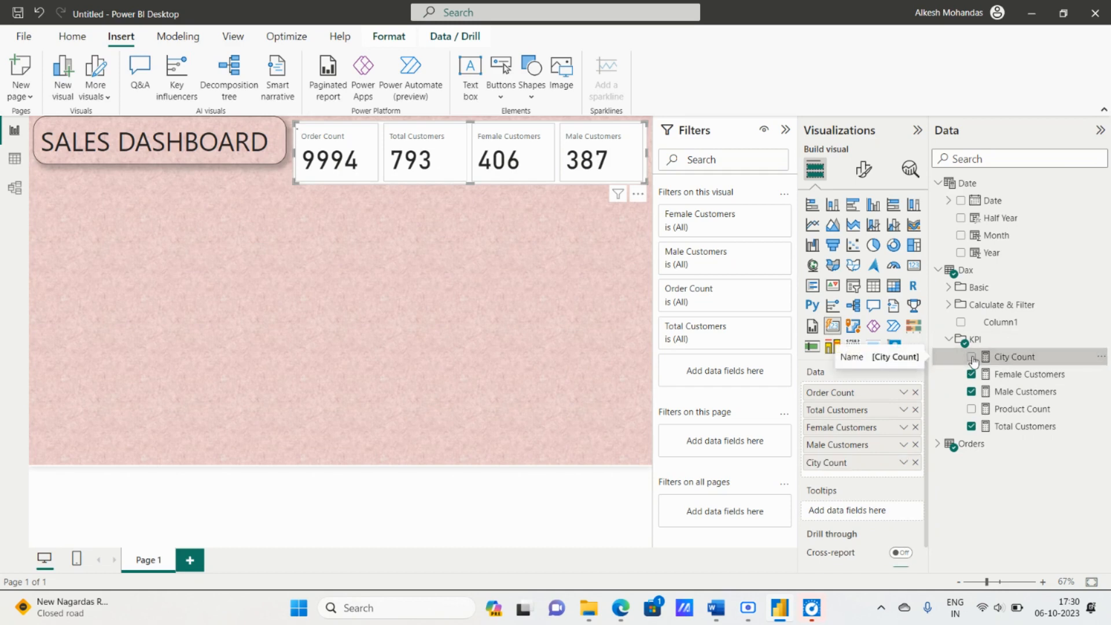
click(972, 409)
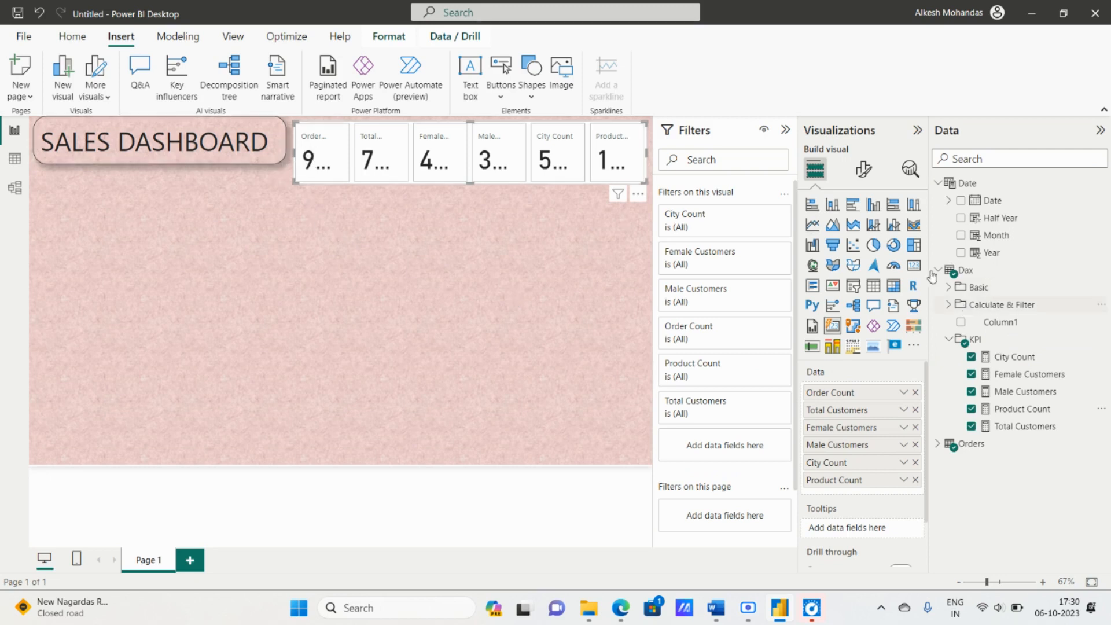
Set the font size of the callout values to 15 for all series of the card.
click(864, 180)
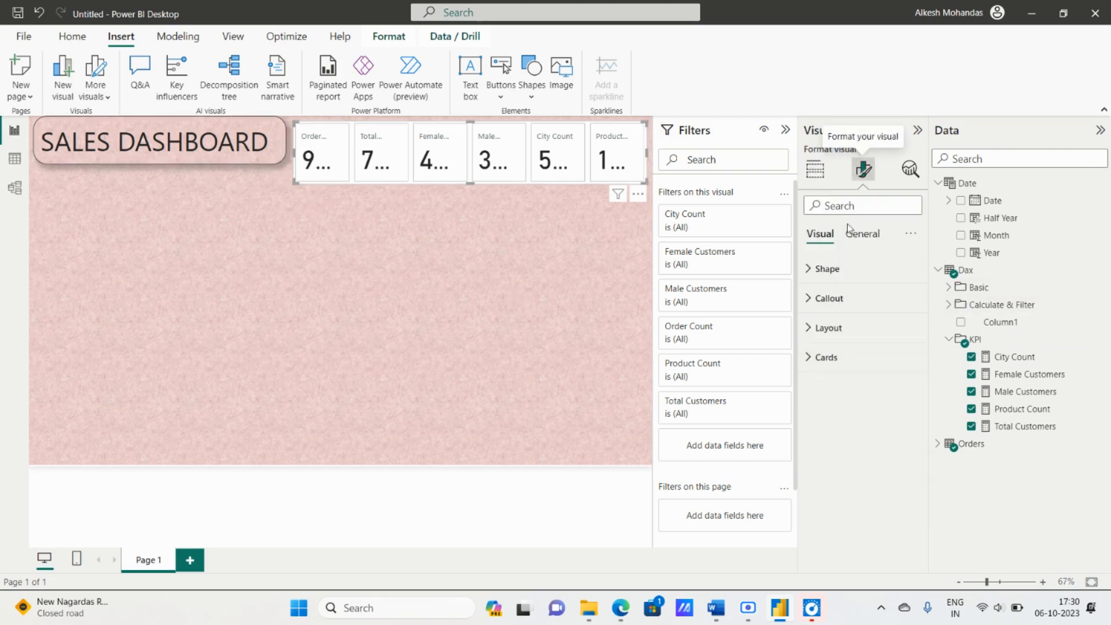
click(823, 307)
click(904, 405)
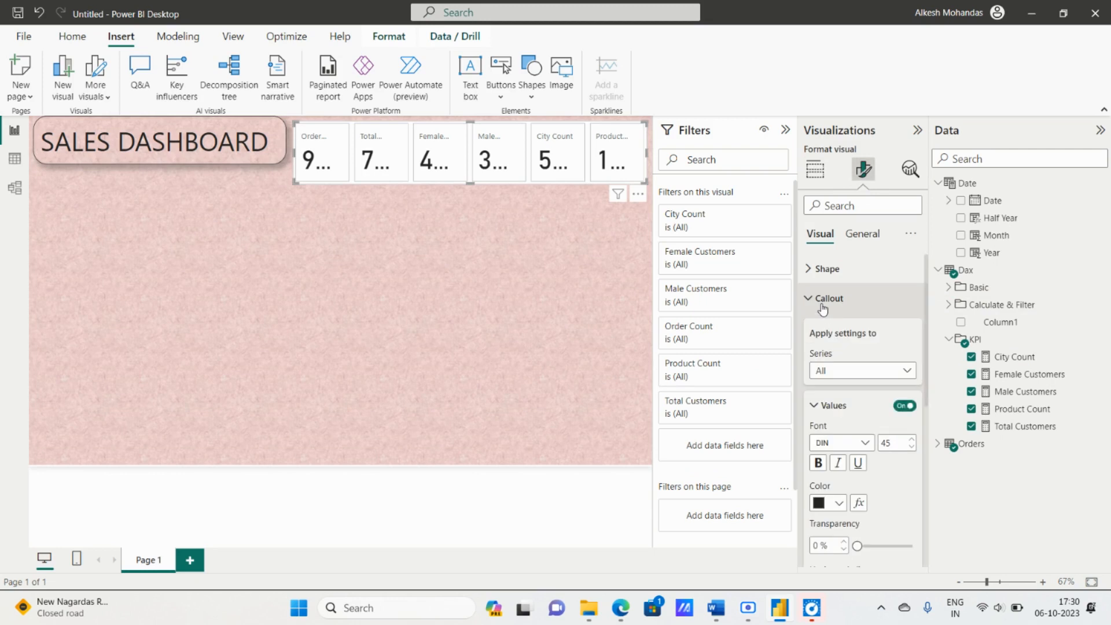
double_click(891, 442)
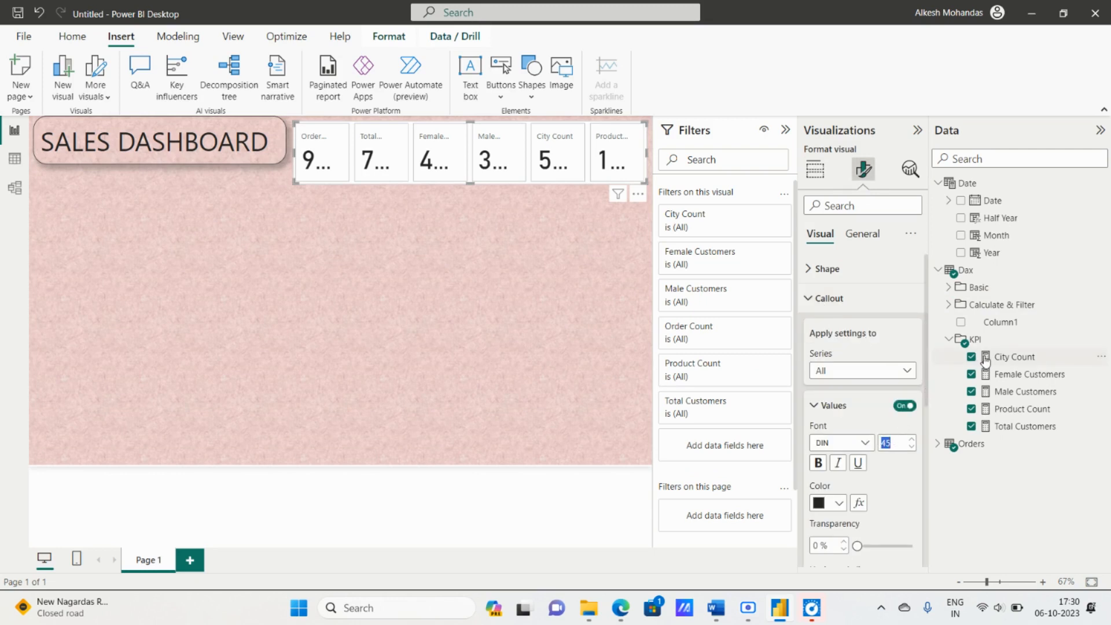
text(15)
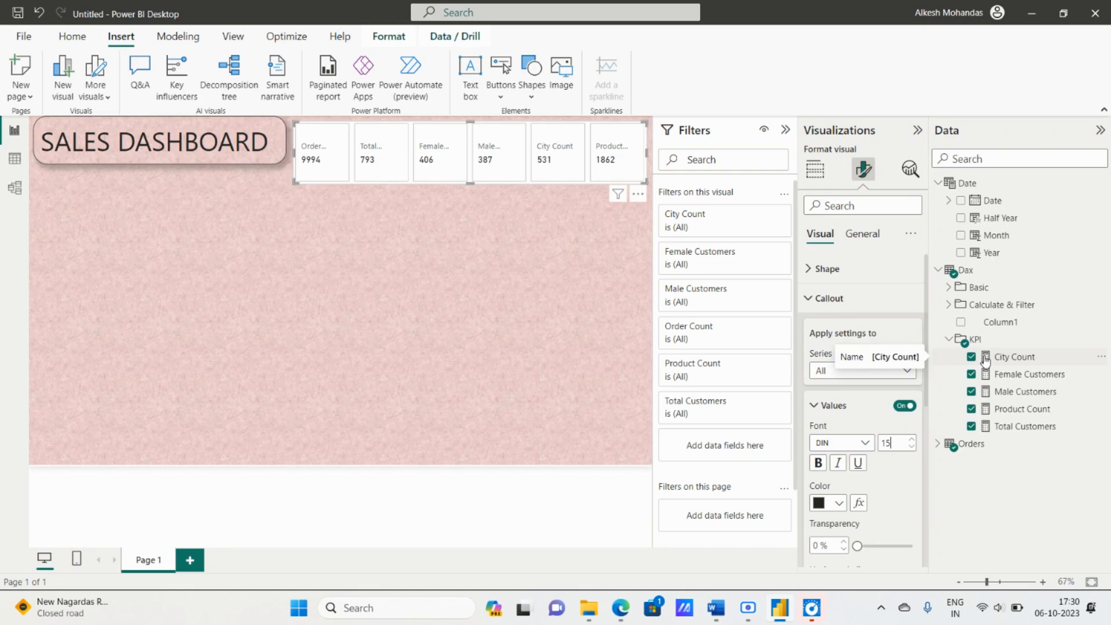
Set the card's callout labels to font size 8 and make them bold.
click(854, 409)
click(854, 439)
scroll(871, 464, down, 2)
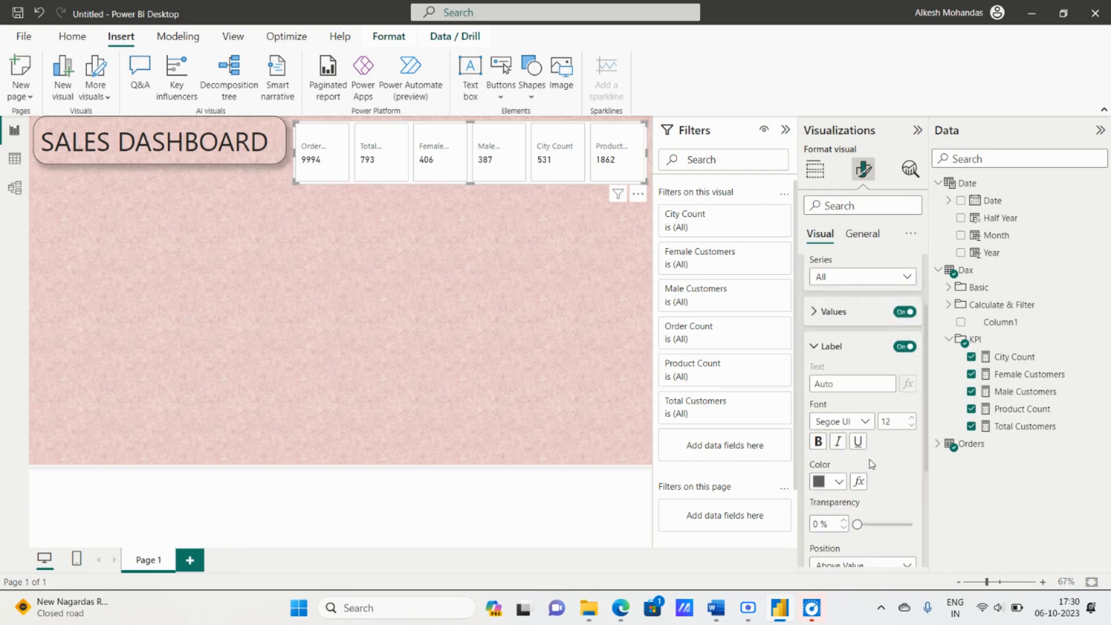
double_click(891, 423)
text(1)
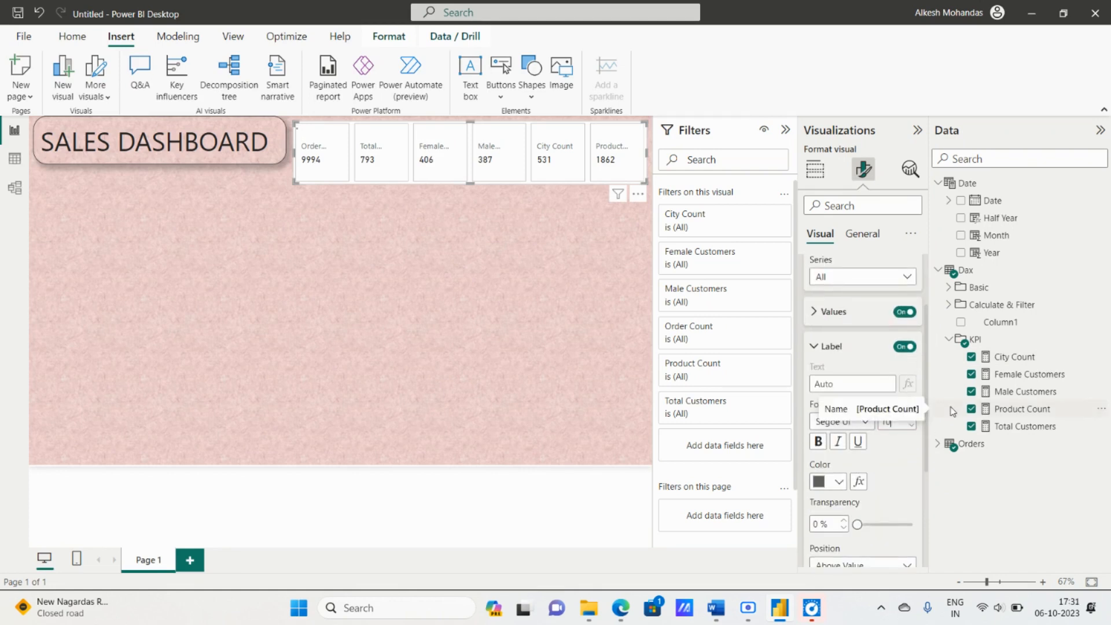
text(0)
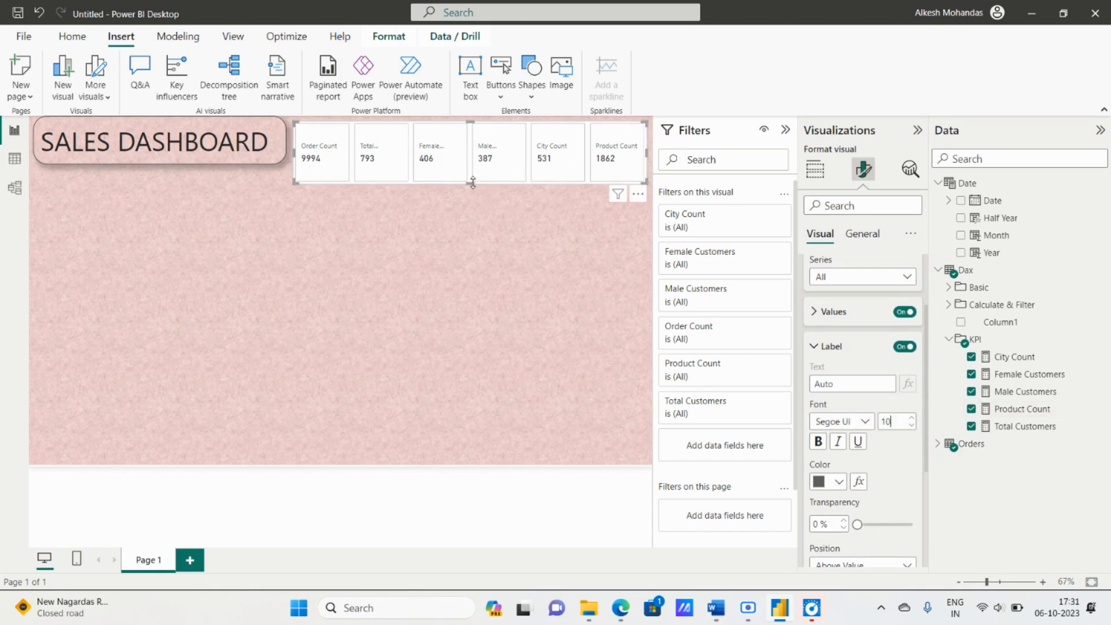
double_click(894, 422)
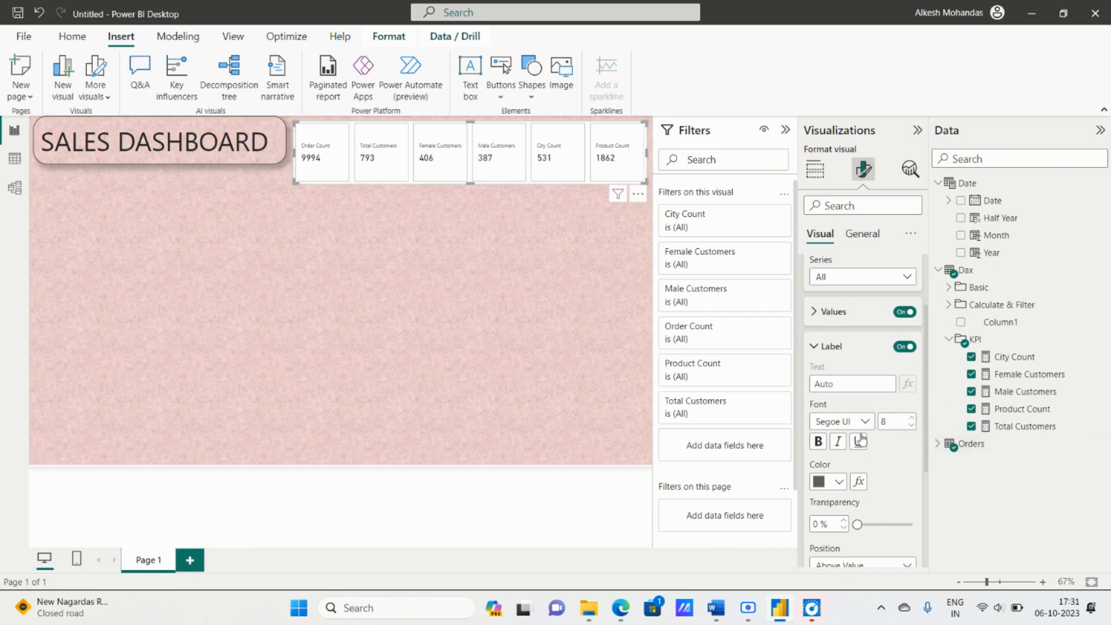
click(818, 443)
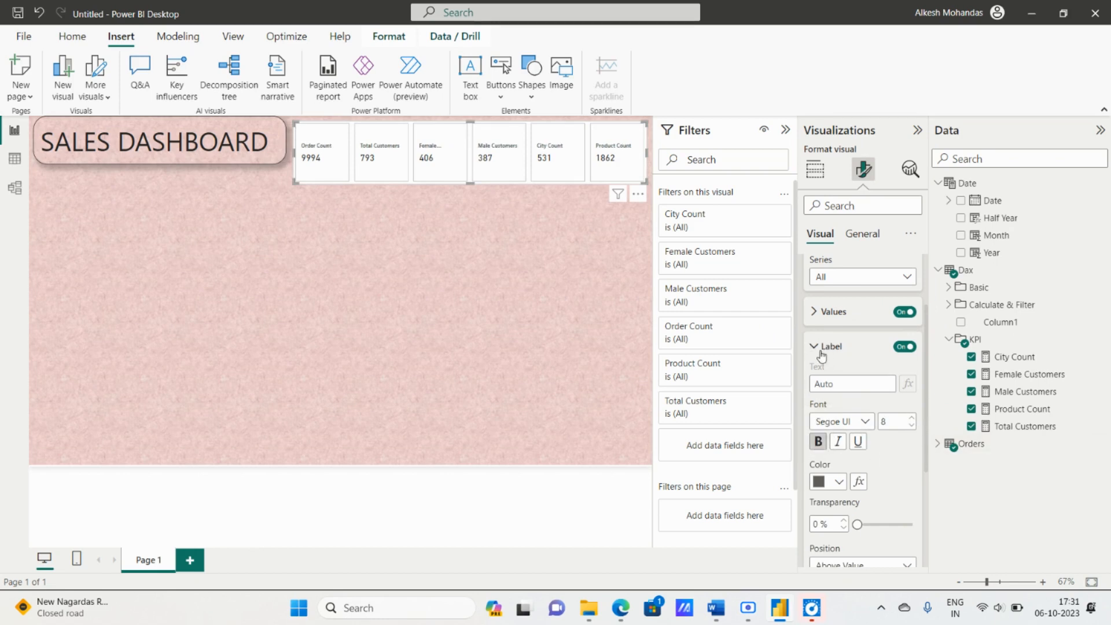
Make the card's callout values bold.
click(821, 347)
click(819, 400)
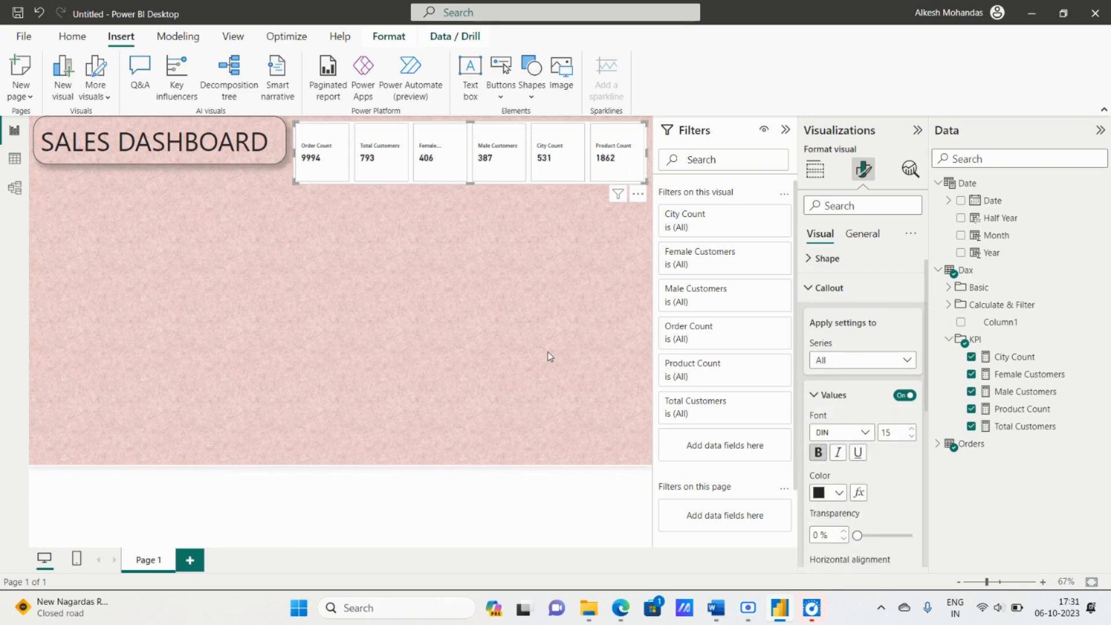
click(840, 296)
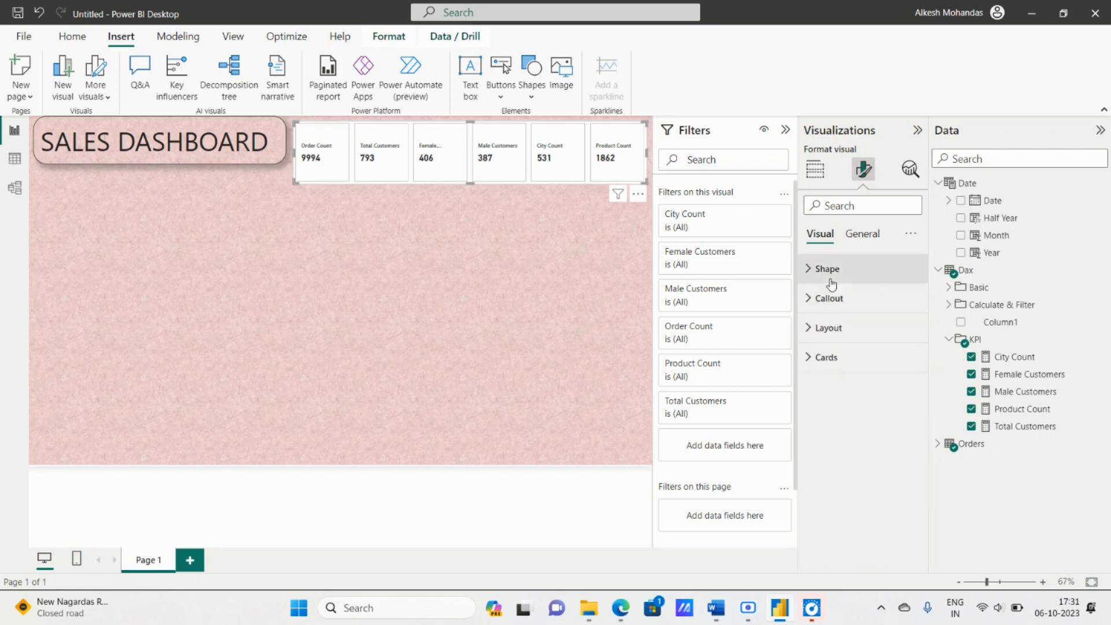
Change the shape of the KPI cards to Rounded Rectangle.
click(831, 276)
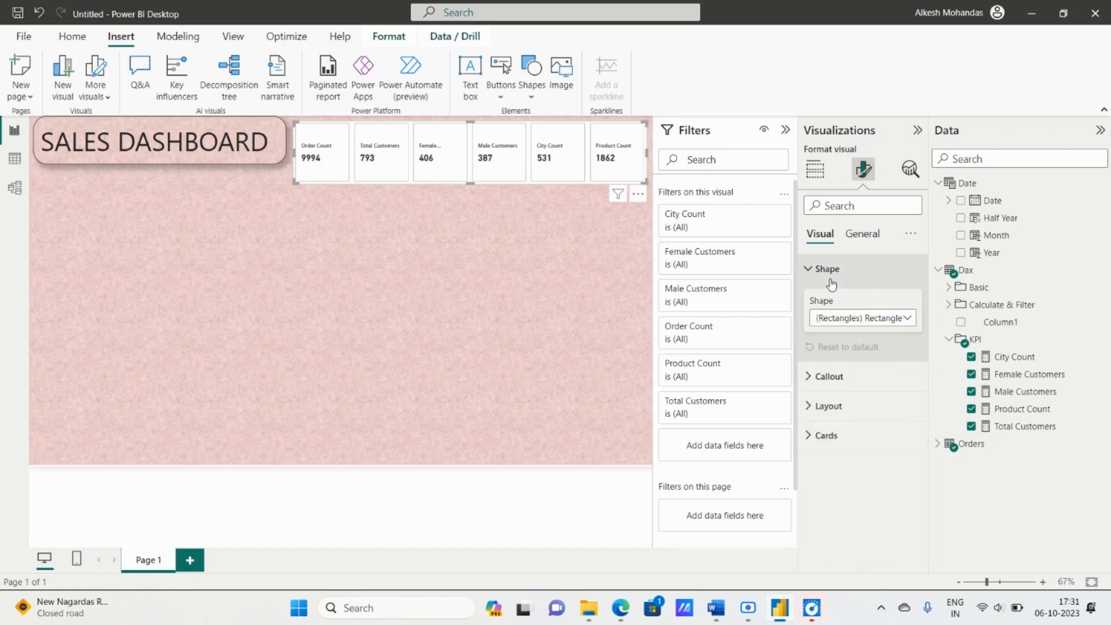
click(909, 319)
click(856, 356)
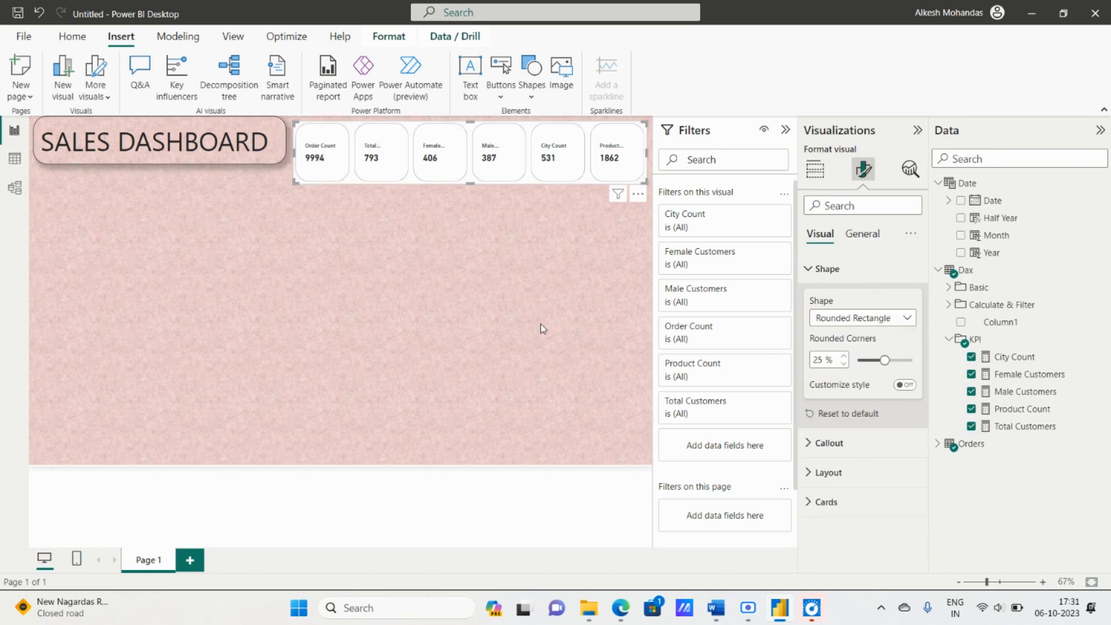
Narrow the SALES DASHBOARD text box slightly and widen the card visual toward it to fill the freed space.
click(280, 145)
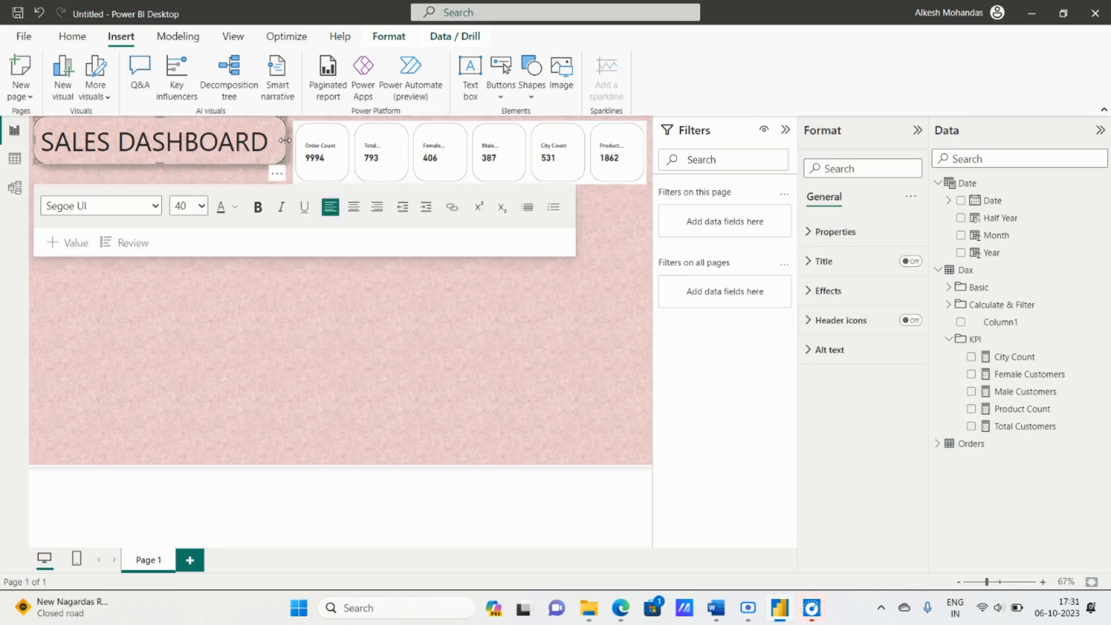
drag(285, 142, 274, 142)
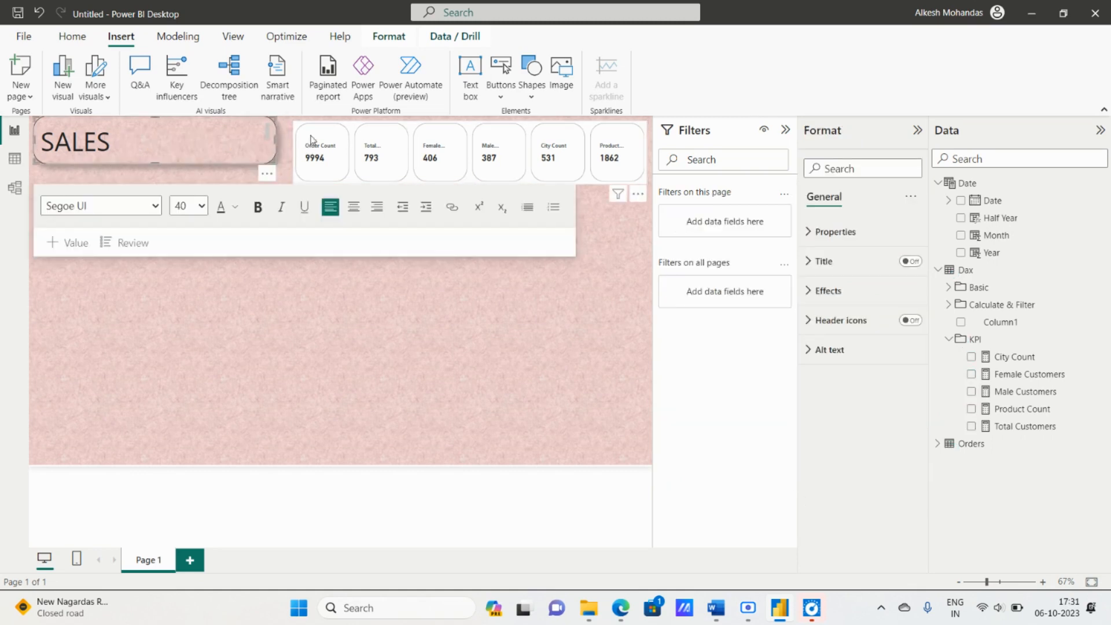
click(297, 153)
mouse_move(293, 151)
mouse_down()
mouse_move(257, 149)
mouse_move(284, 147)
mouse_up()
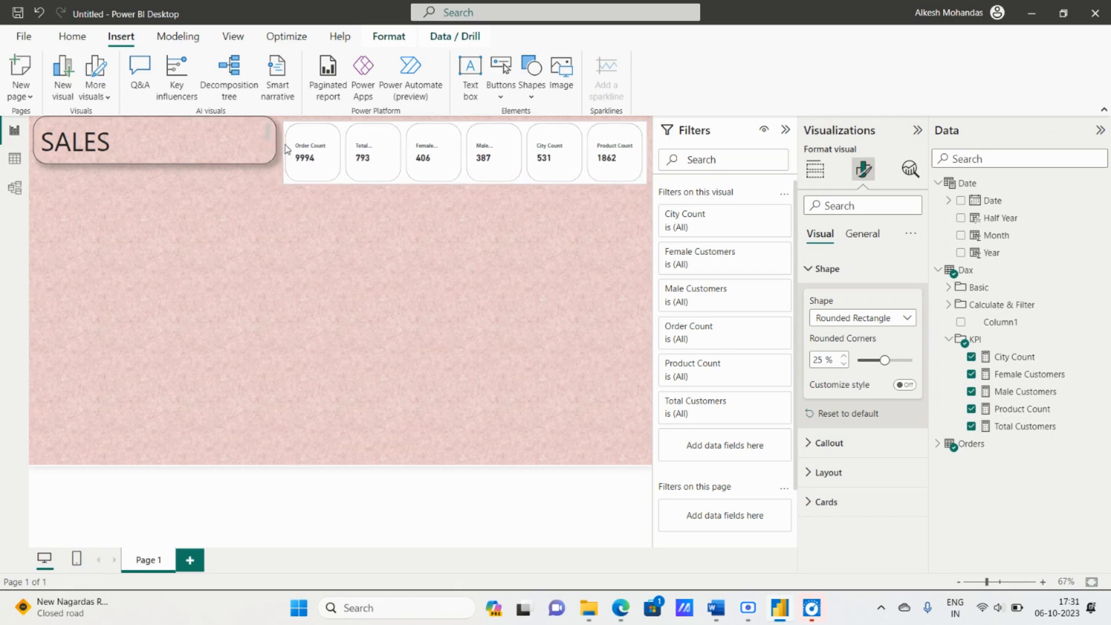
Rename the Total Customers field in the KPI card visual as Customer count.
click(815, 173)
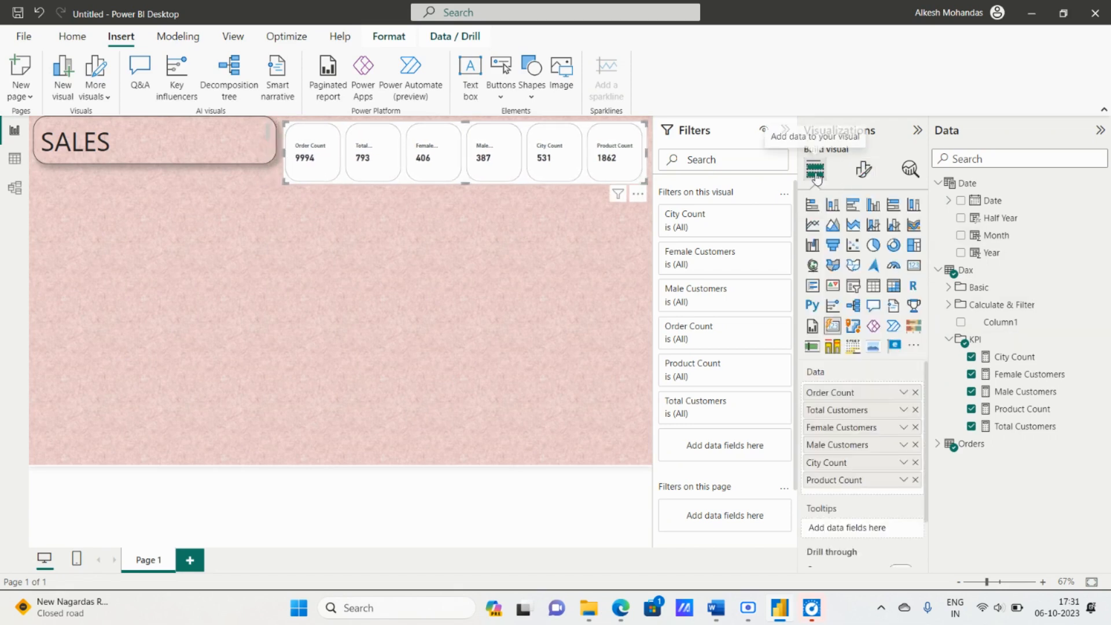
double_click(840, 414)
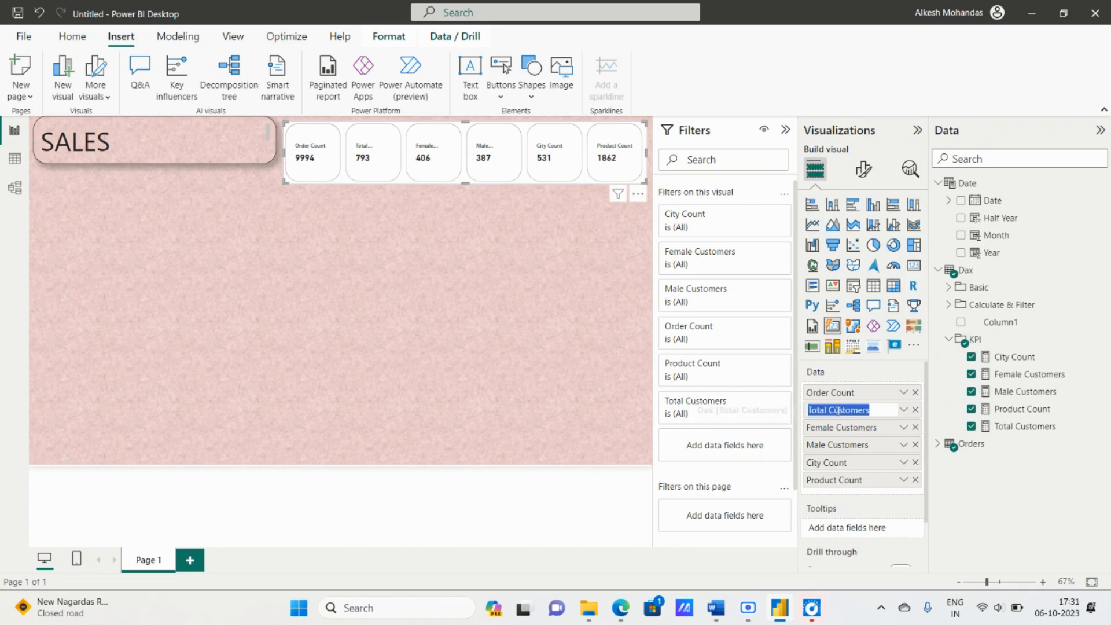
click(829, 409)
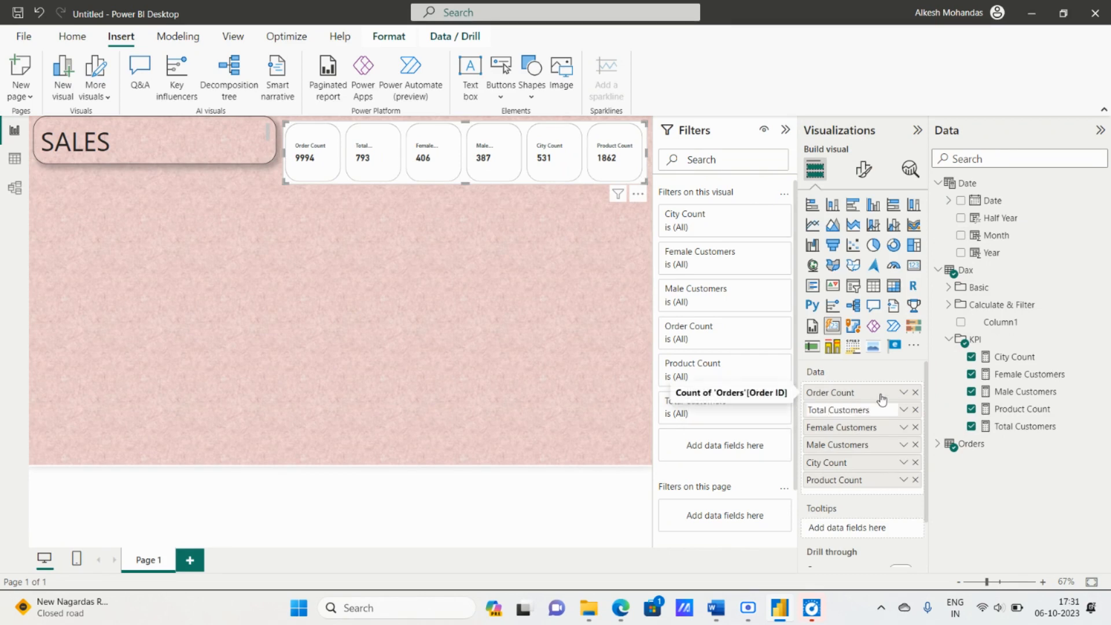
key(BackSpace)
key(BackSpace)
key(BackSpace)
key(BackSpace)
key(BackSpace)
key(BackSpace)
key(Return)
Rename the card's Female Customers field as Female and its Male Customers field as Male.
double_click(849, 429)
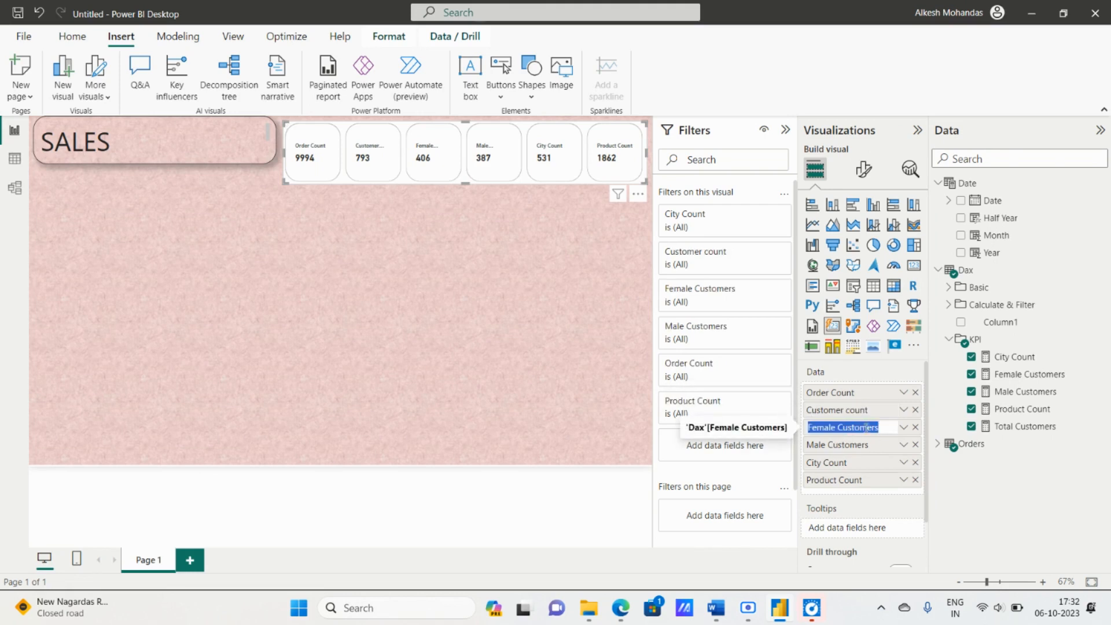
click(887, 426)
key(Return)
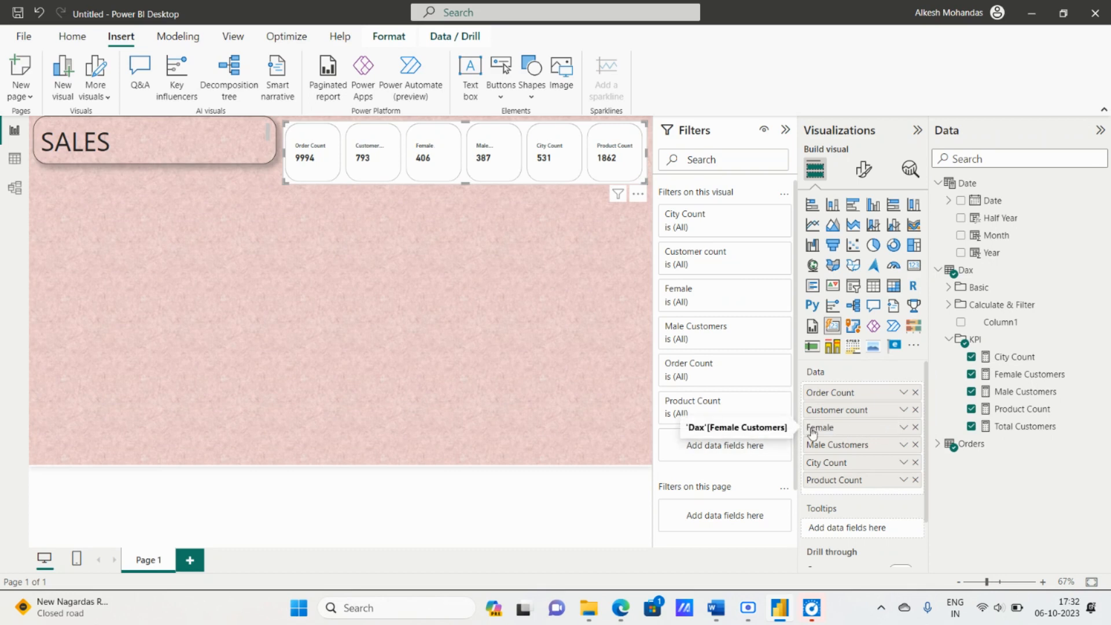
double_click(848, 445)
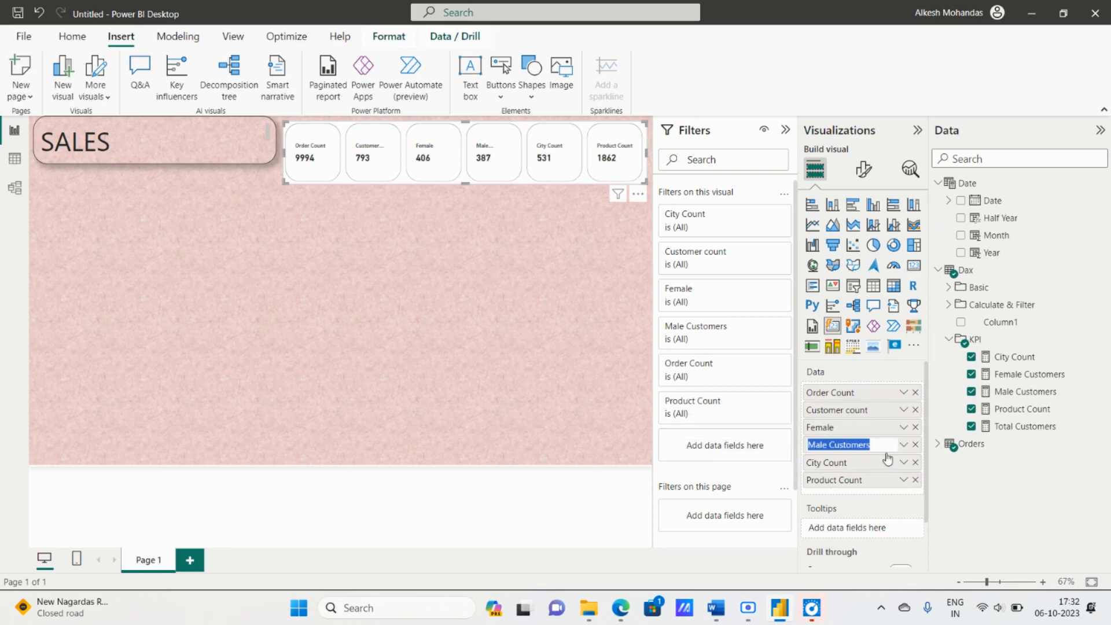
click(880, 444)
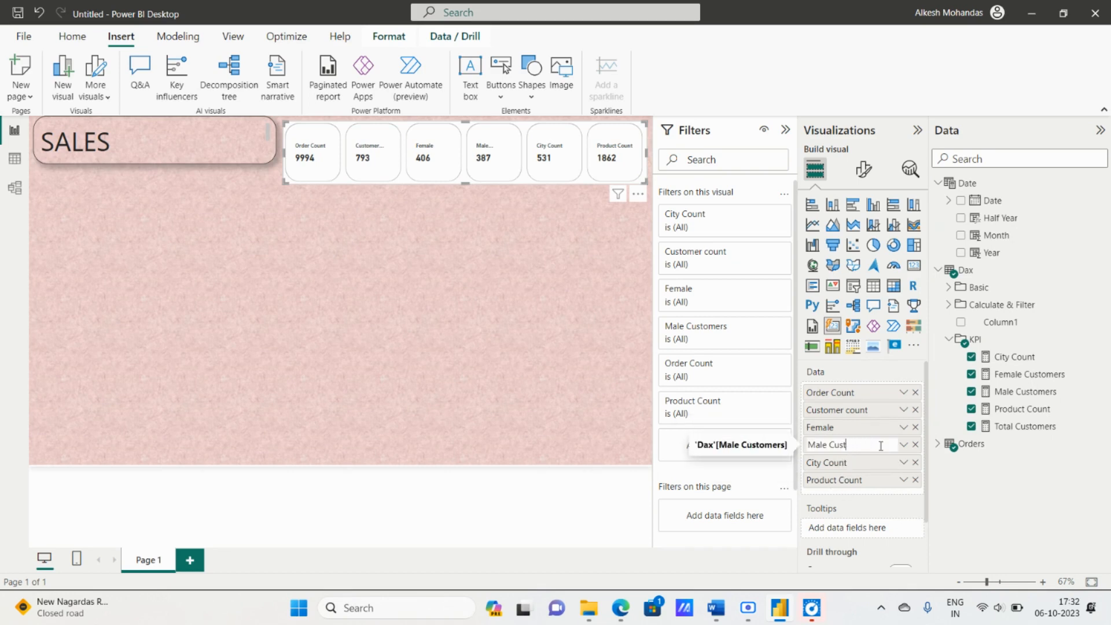
key(Return)
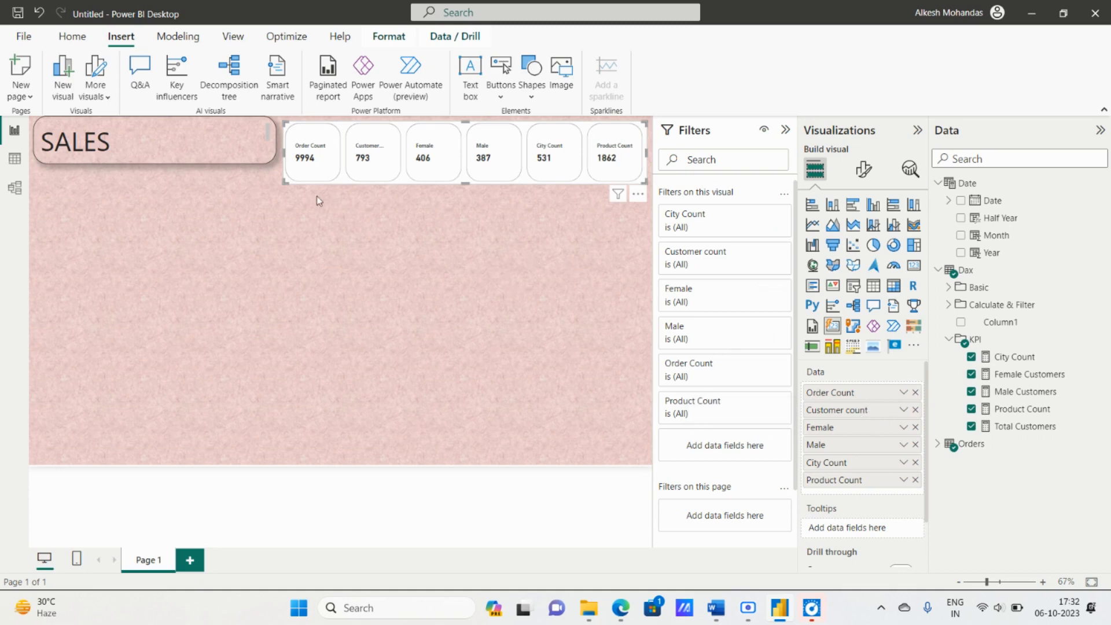
click(863, 169)
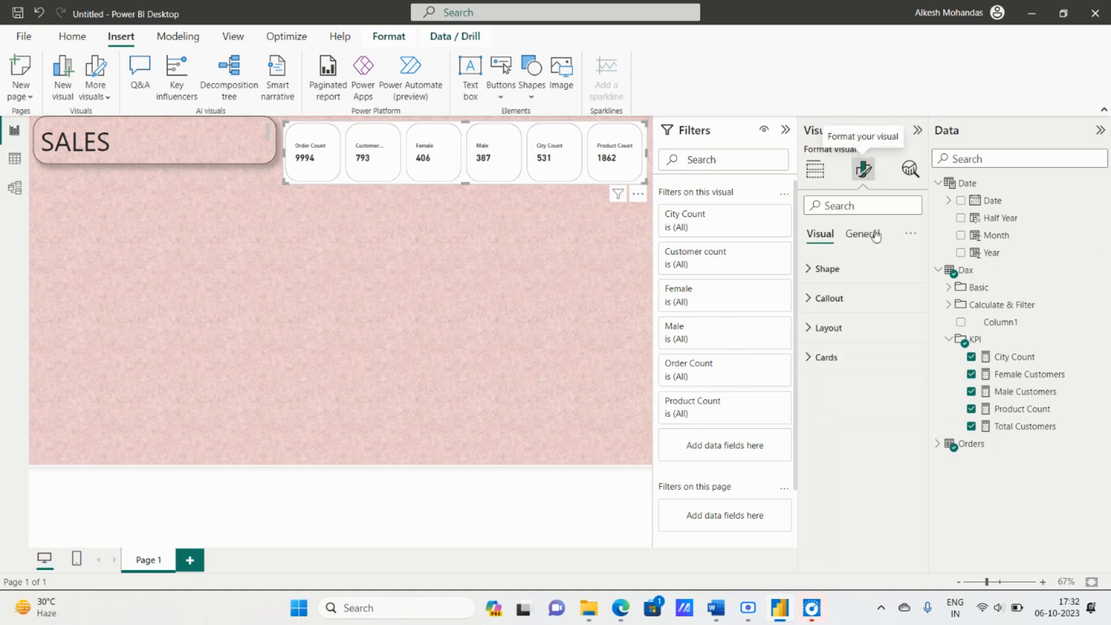
click(847, 298)
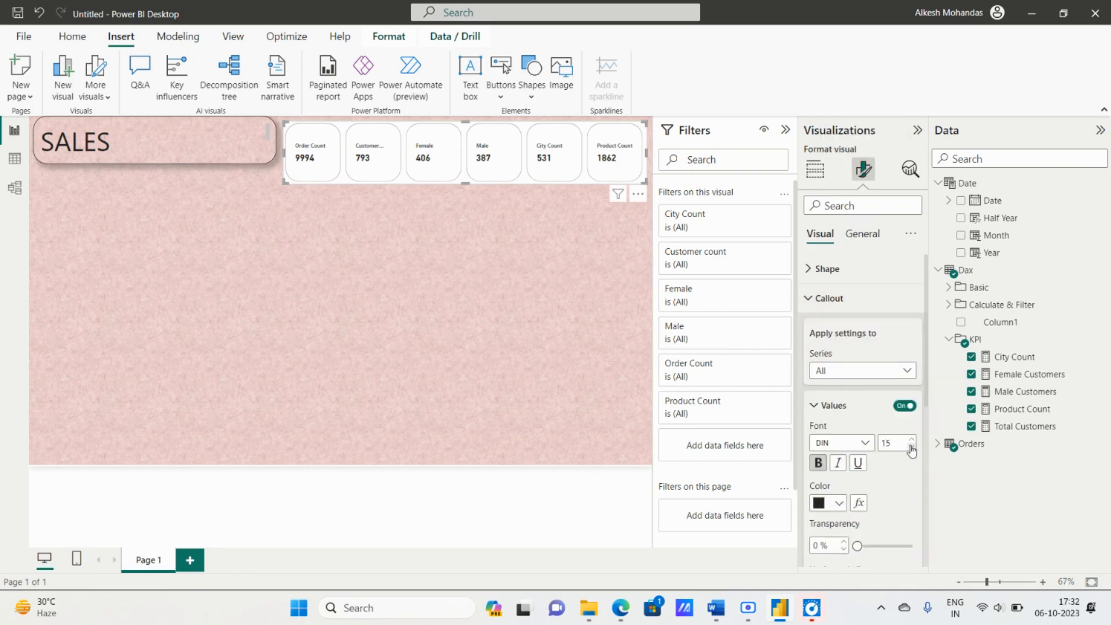
click(815, 405)
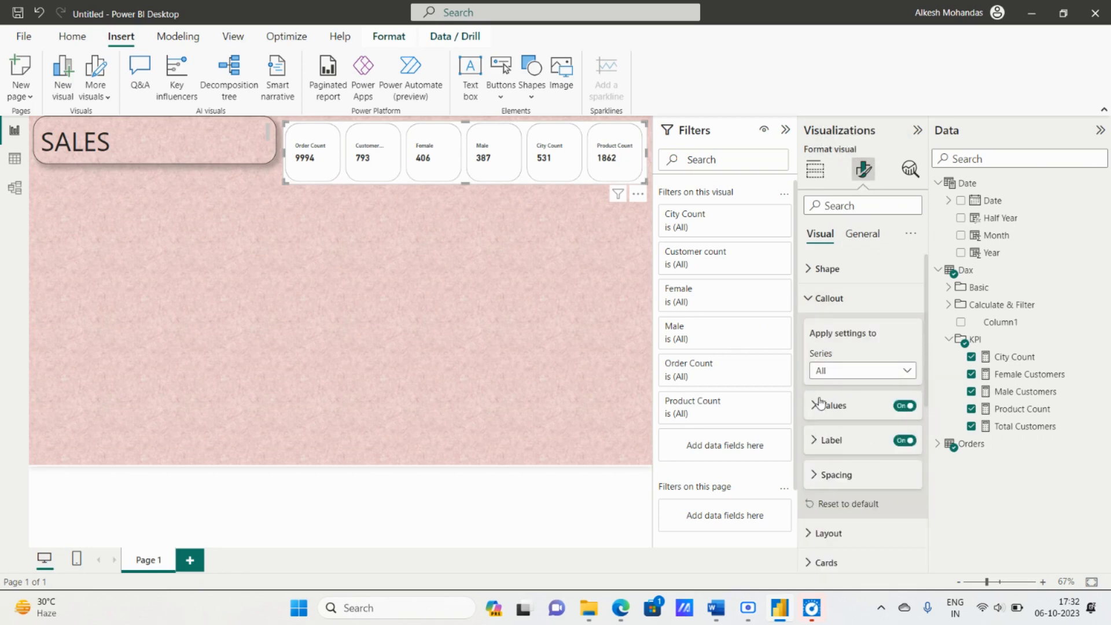
click(833, 440)
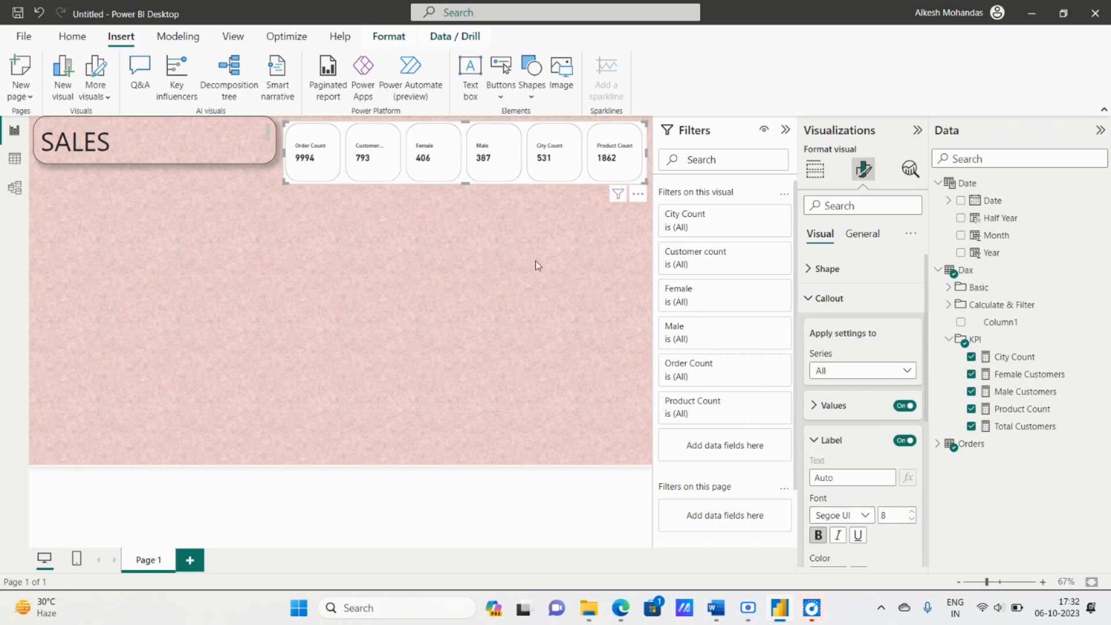
Widen the KPI card visual toward the title and narrow the SALES DASHBOARD text box so the two do not overlap.
drag(284, 151, 261, 153)
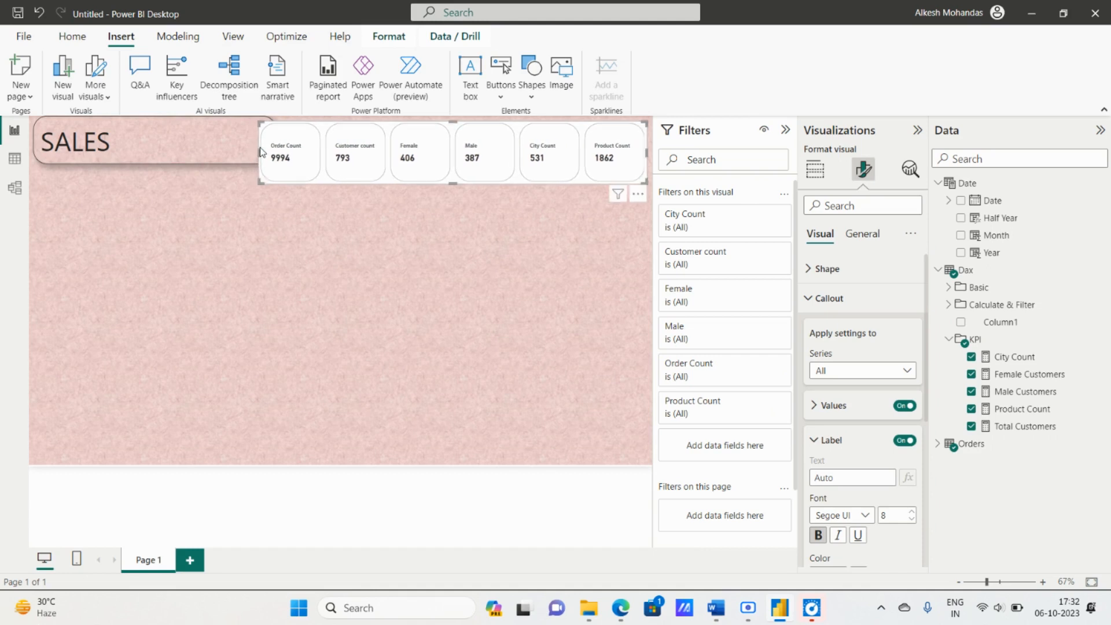
click(202, 140)
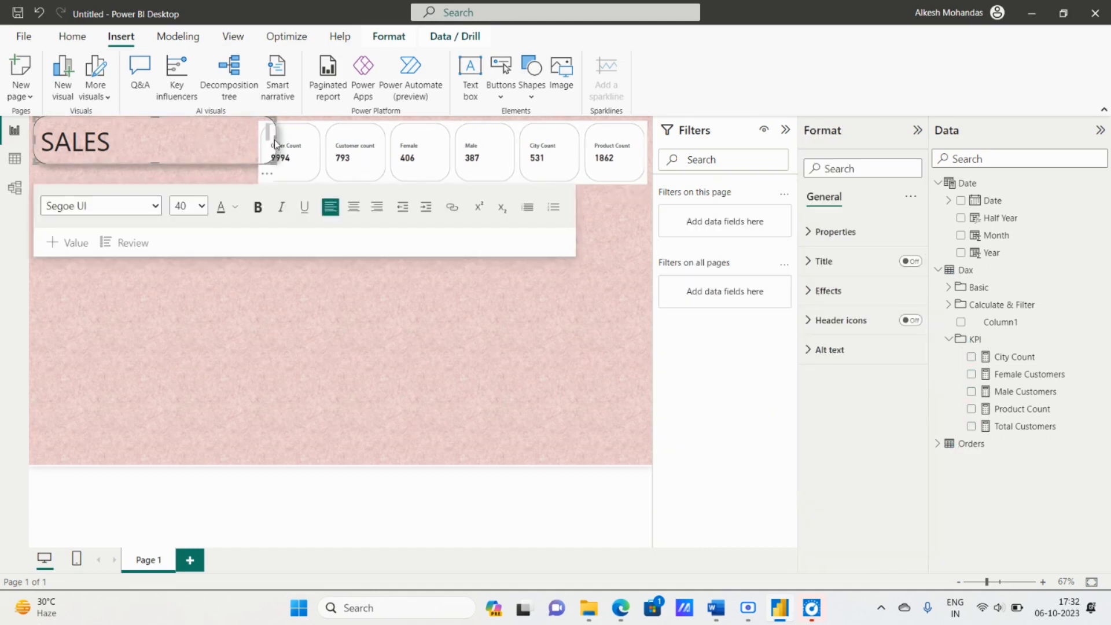
mouse_move(268, 143)
mouse_down()
mouse_move(241, 140)
mouse_move(252, 141)
mouse_up()
Set the font size of the SALES DASHBOARD title text to 36.
drag(43, 140, 215, 151)
click(203, 207)
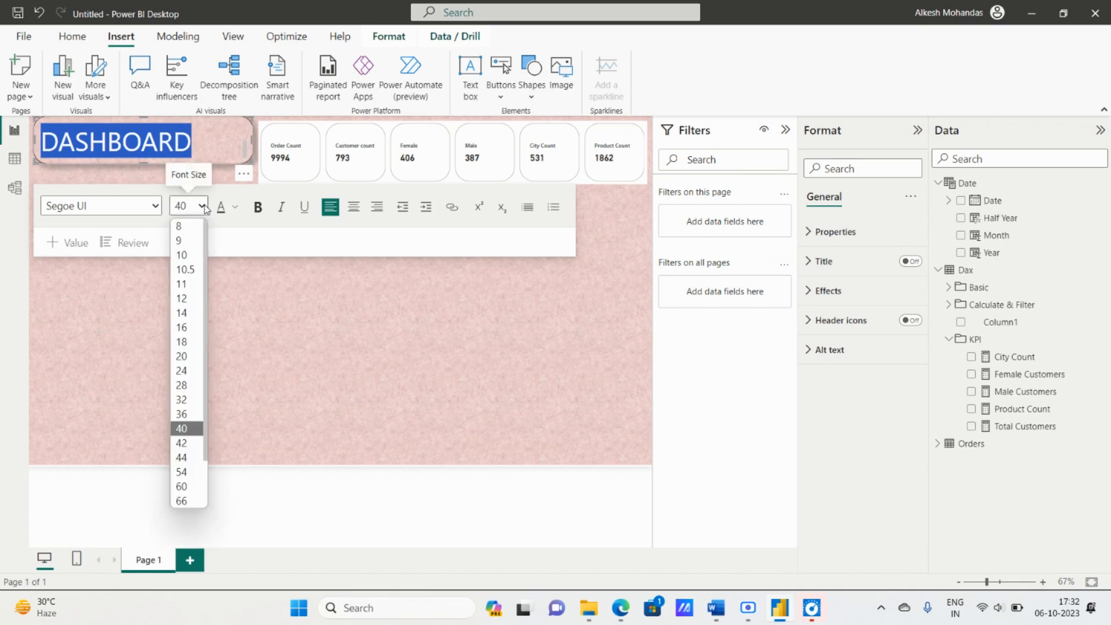
click(181, 399)
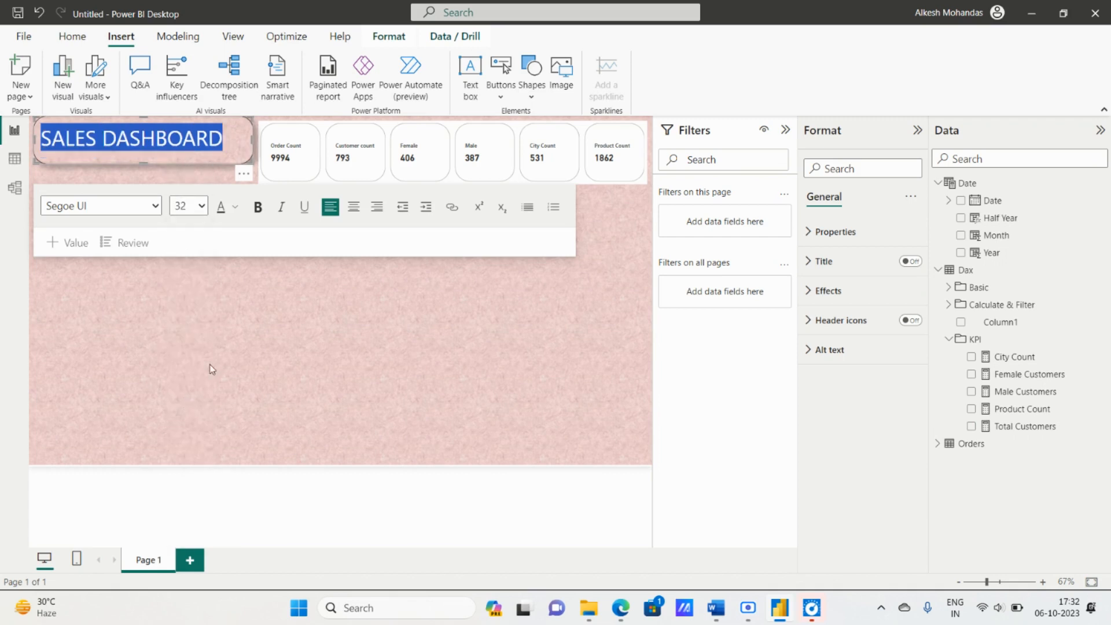
click(197, 209)
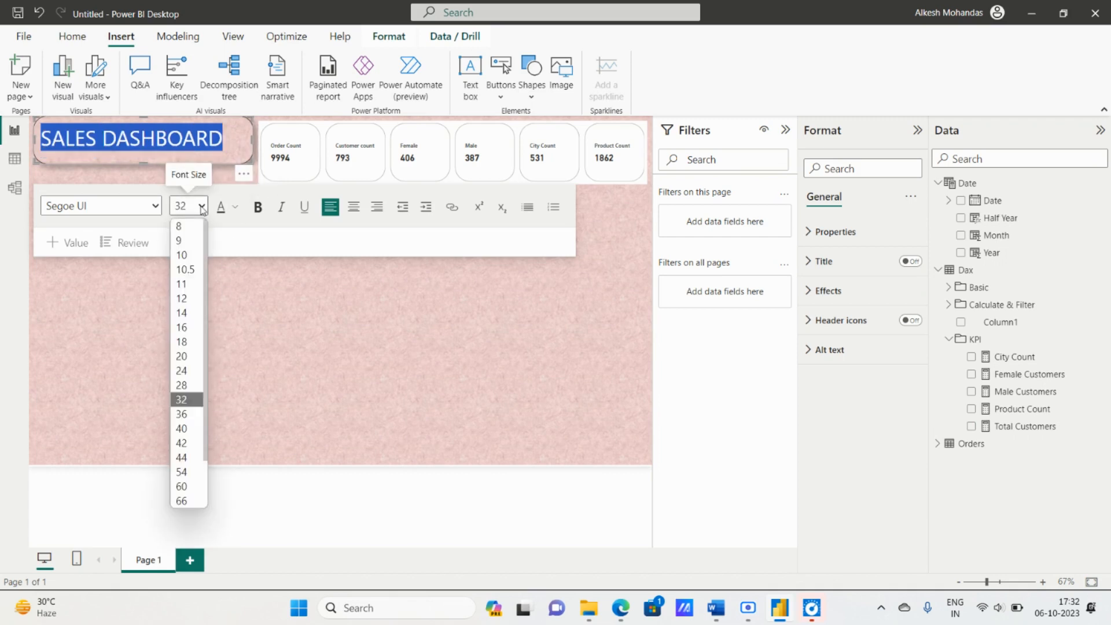
click(191, 414)
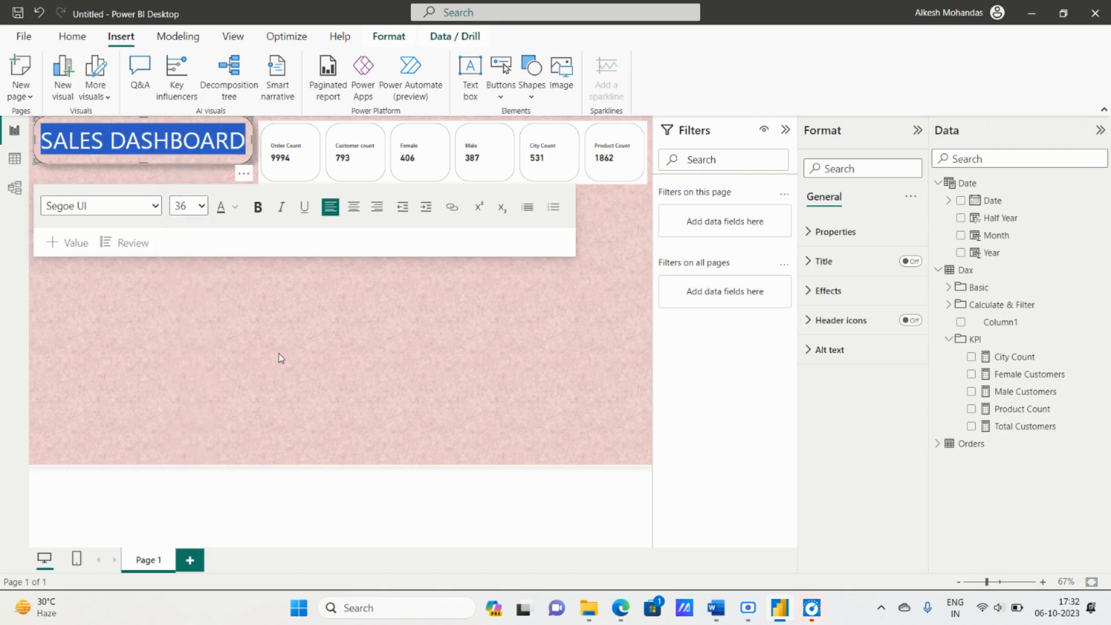
click(322, 119)
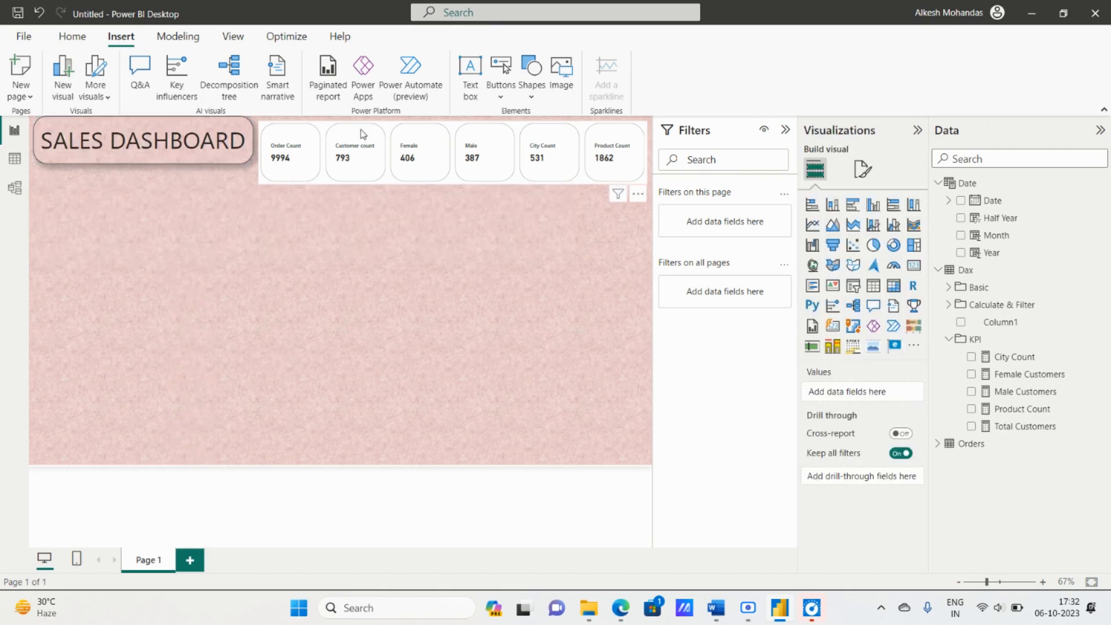
Turn off the background effect of the KPI card visual.
click(328, 127)
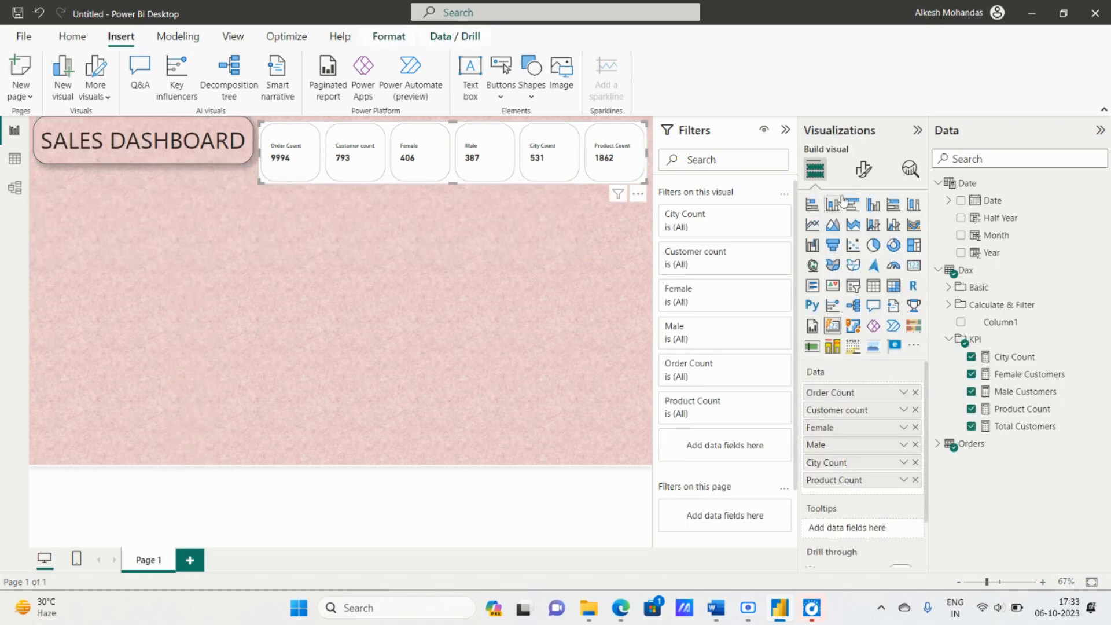
click(863, 170)
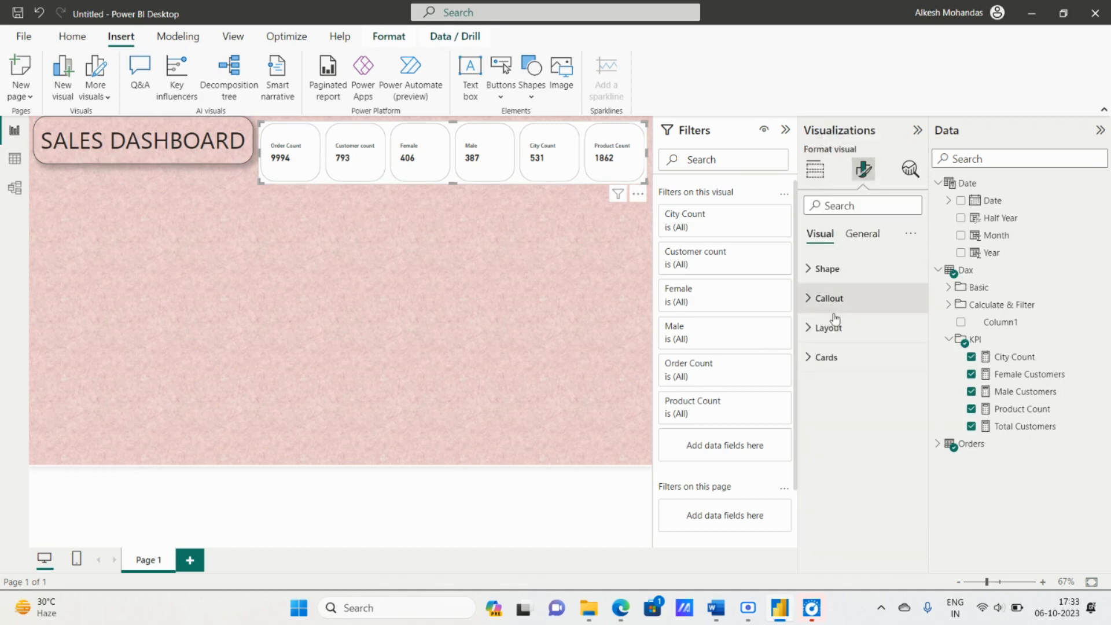
click(833, 275)
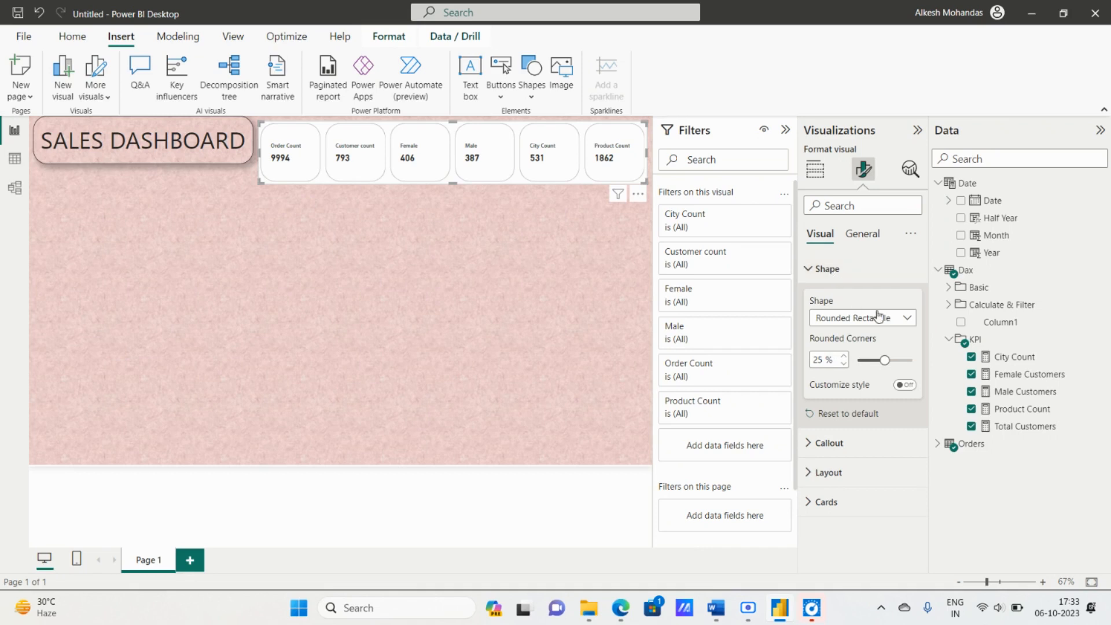
click(828, 269)
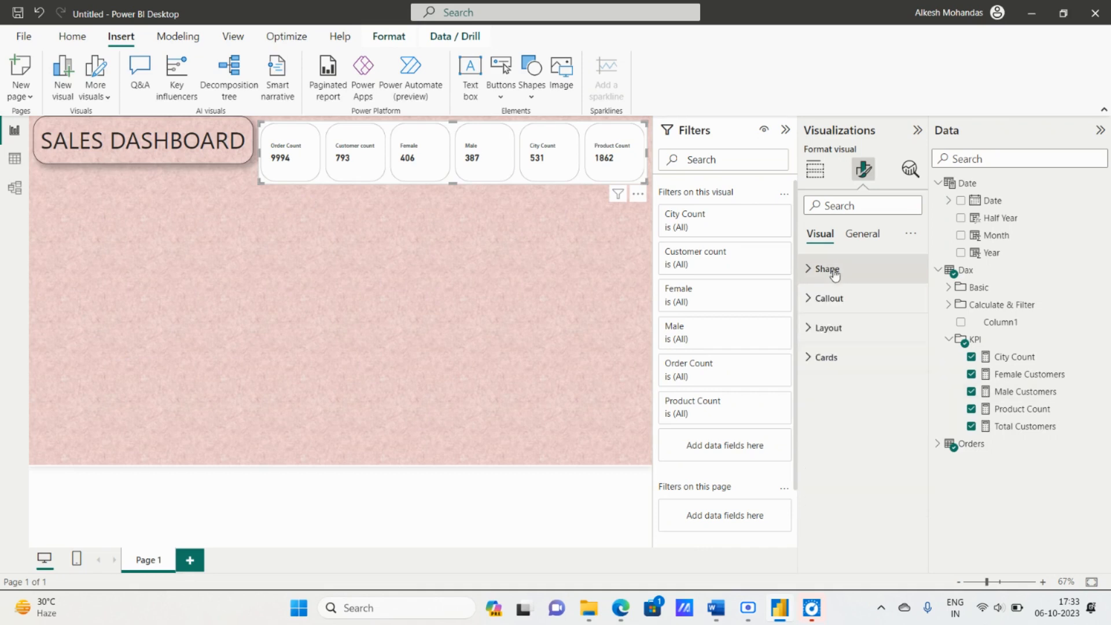
click(862, 233)
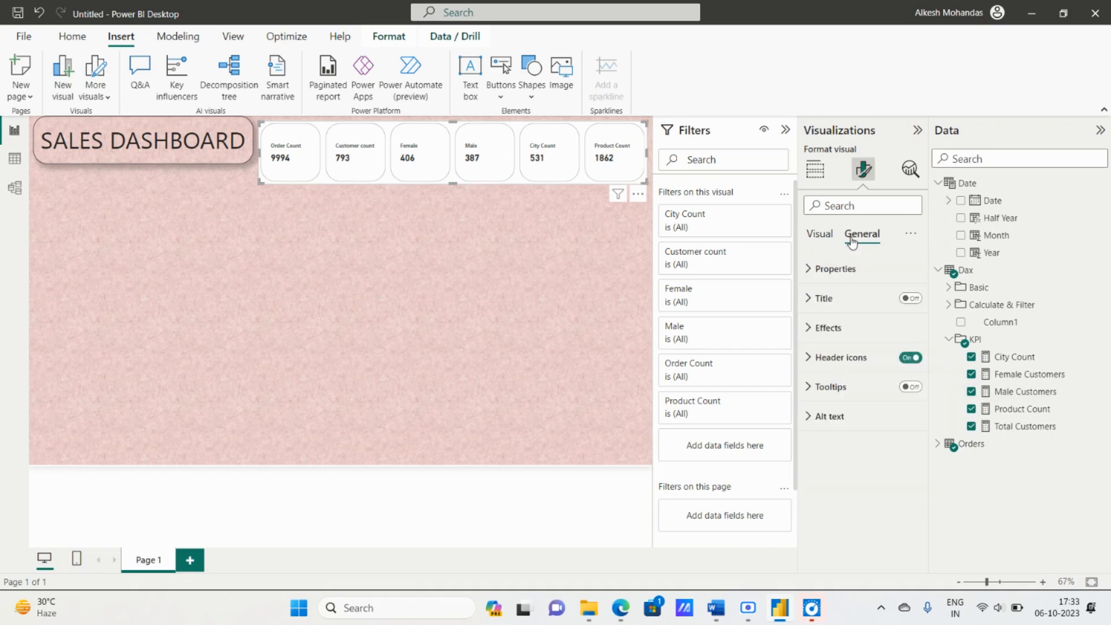
click(837, 337)
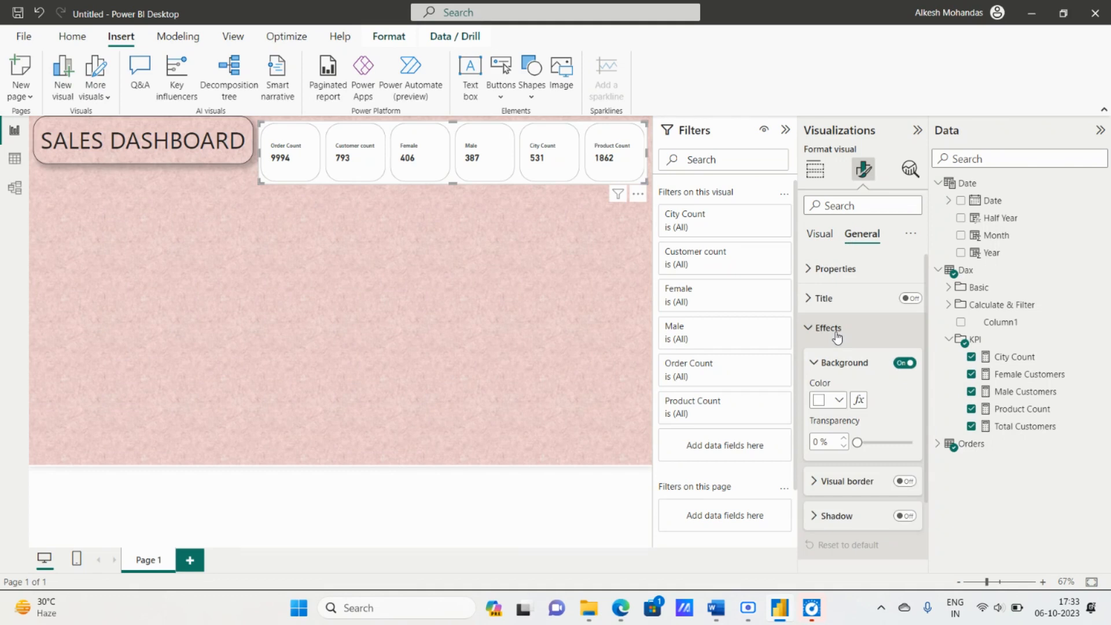
click(900, 364)
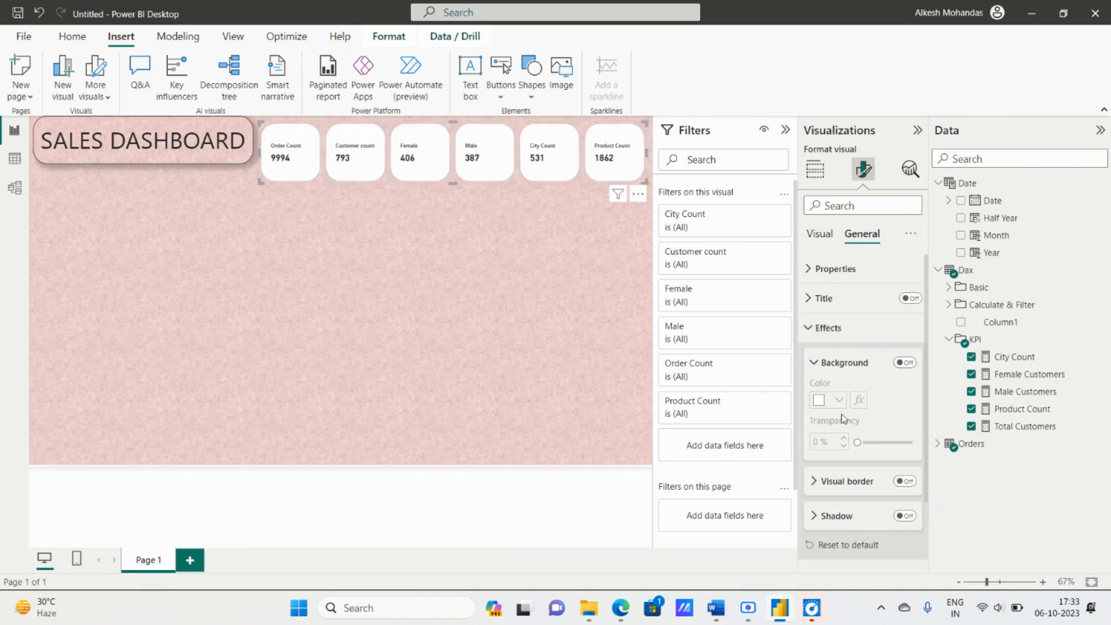
Turn on the KPI card visual's border and shadow and set the border's rounded corners to 29 px.
click(905, 482)
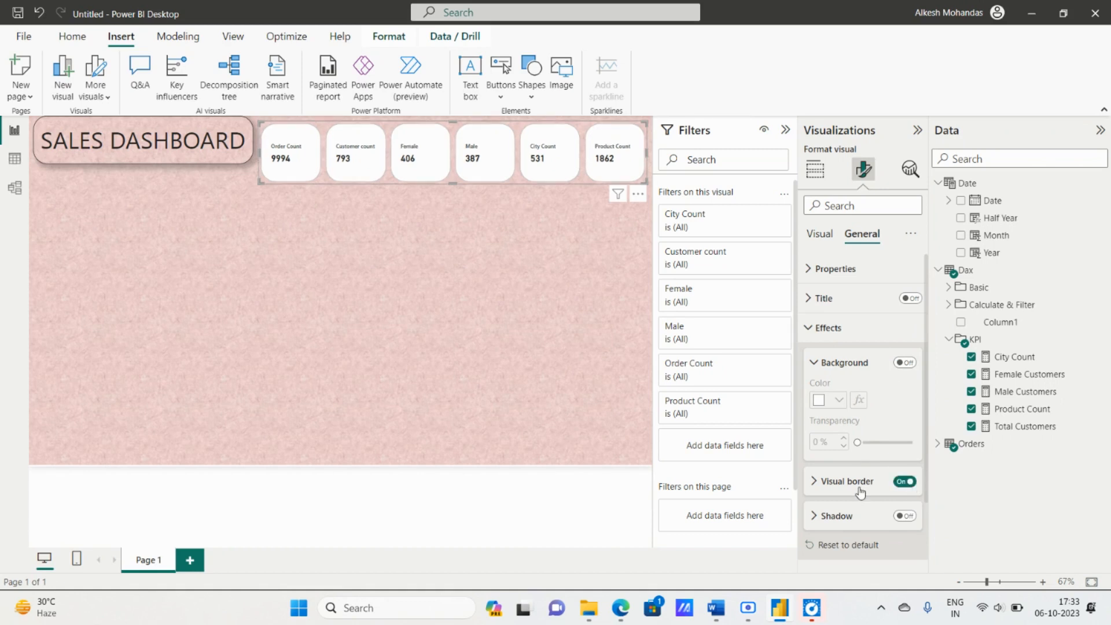
scroll(908, 483, down, 3)
click(906, 461)
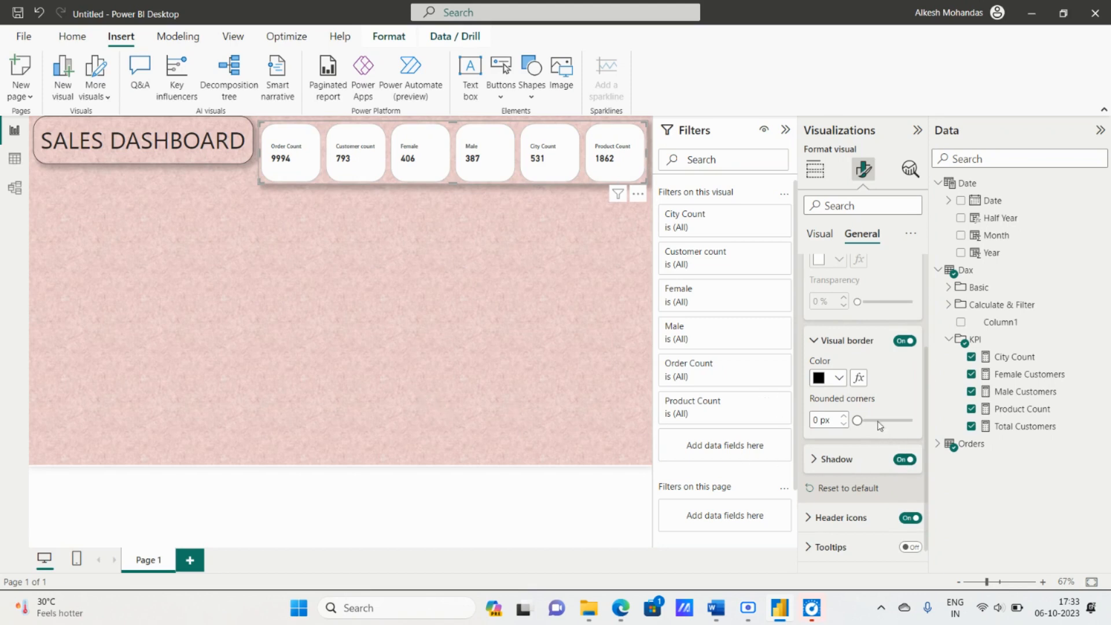
click(911, 421)
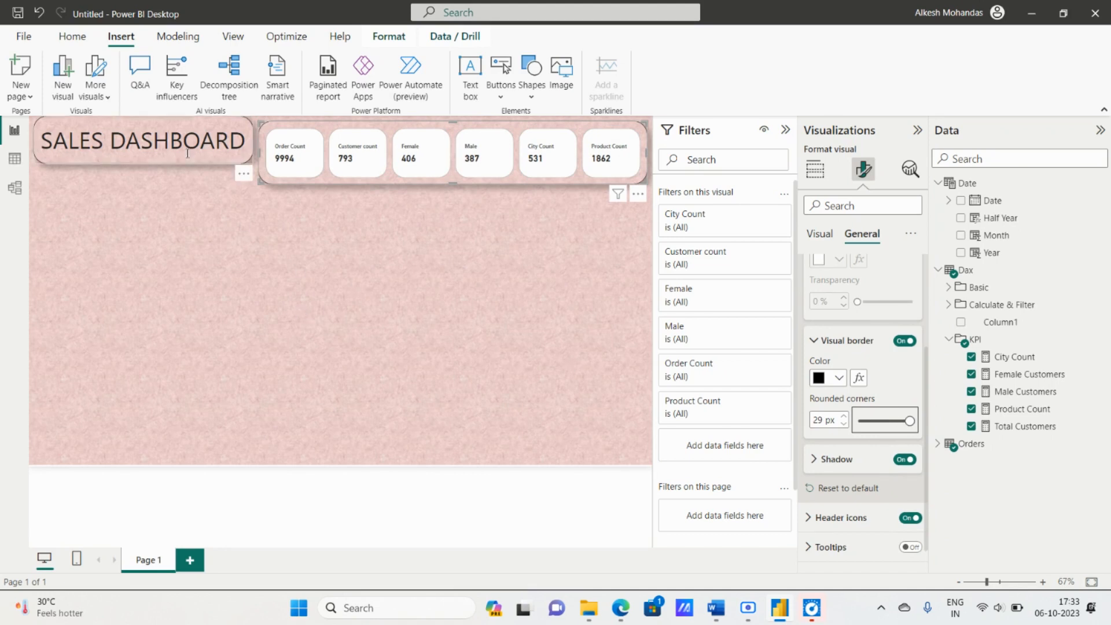
Make the SALES DASHBOARD text box slightly taller and reduce the height of the KPI card visual to bring their heights closer.
click(139, 162)
drag(145, 164, 146, 169)
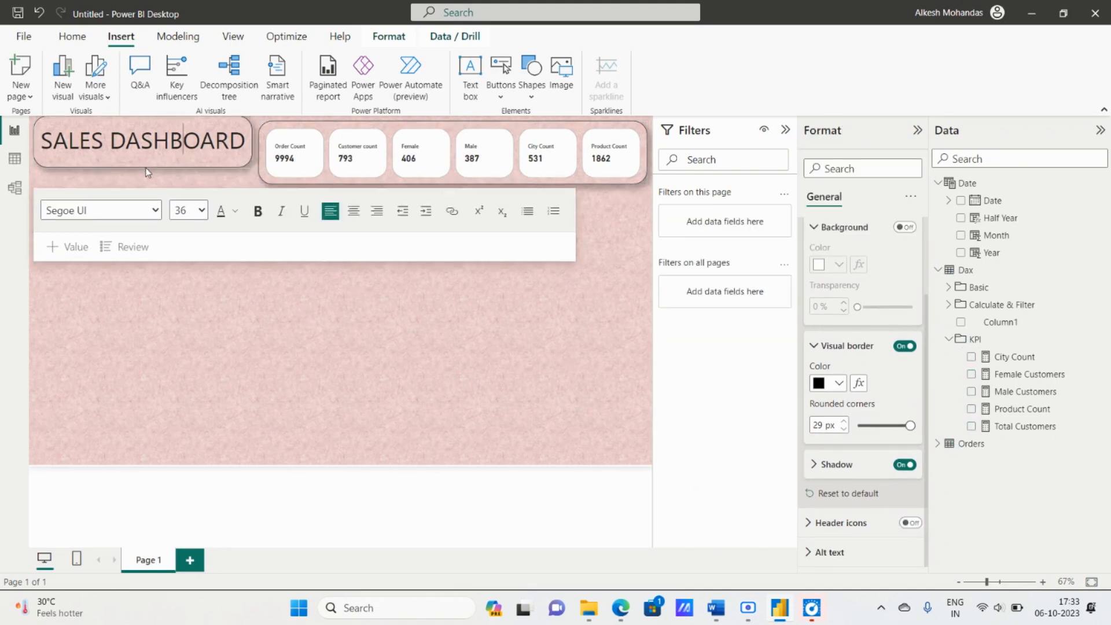
click(448, 180)
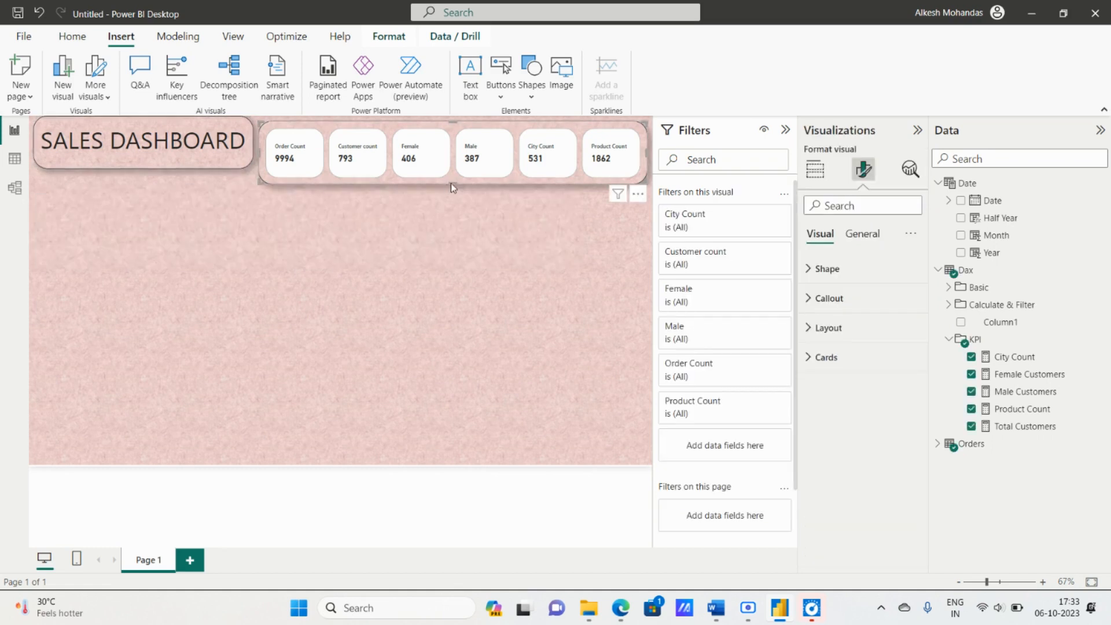
drag(455, 181, 458, 169)
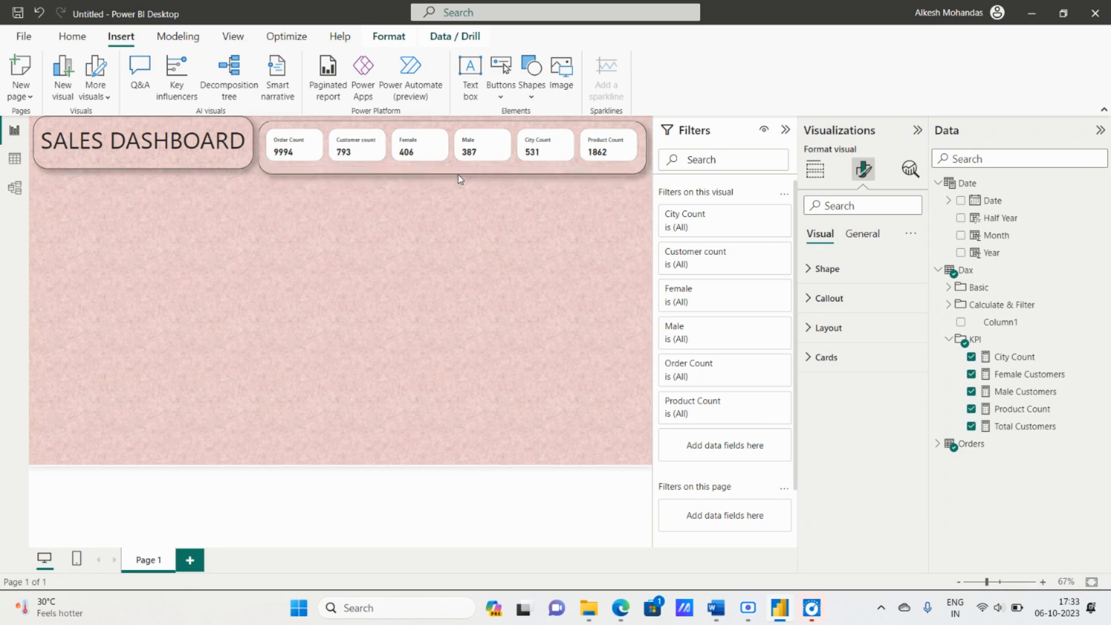
Increase the height of the SALES DASHBOARD text box and move it slightly down so its upper edge lines up with the card visual.
click(189, 159)
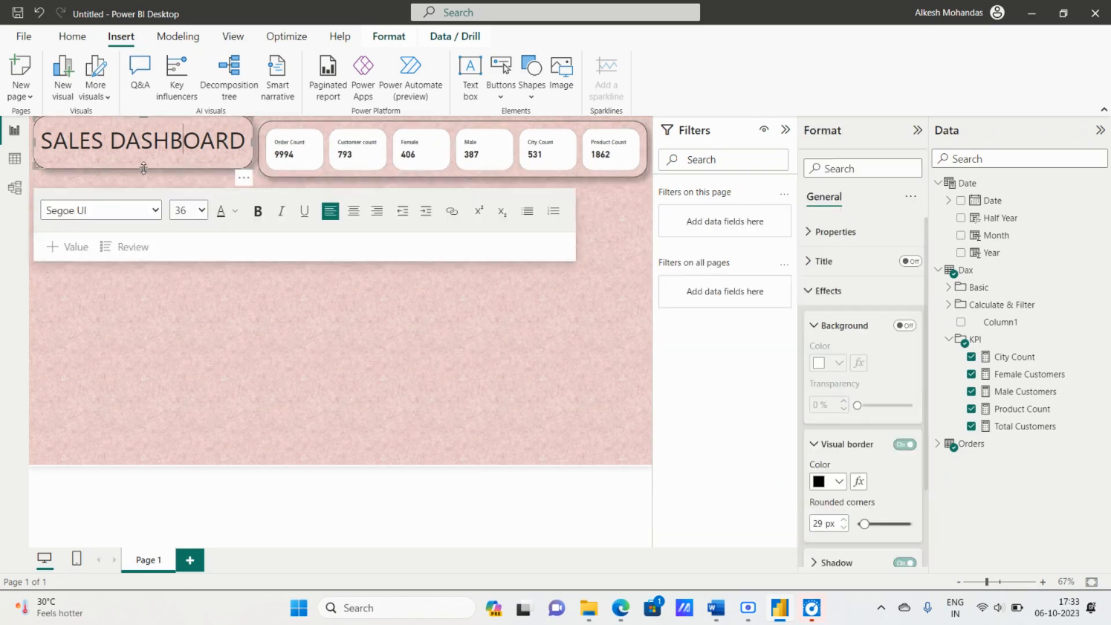
drag(144, 170, 144, 179)
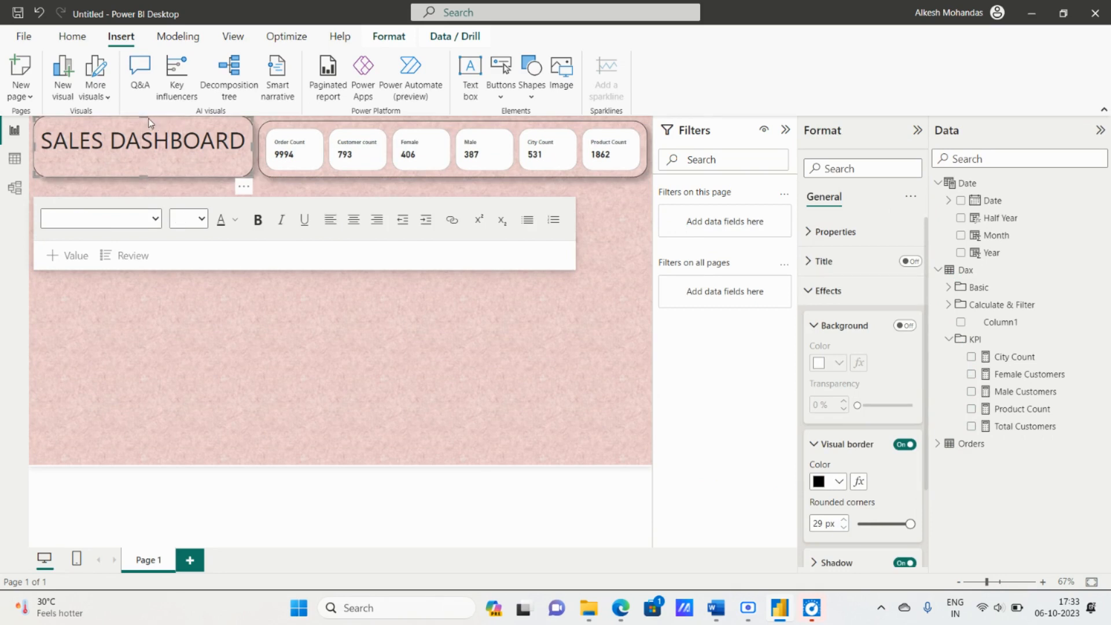
drag(148, 120, 149, 127)
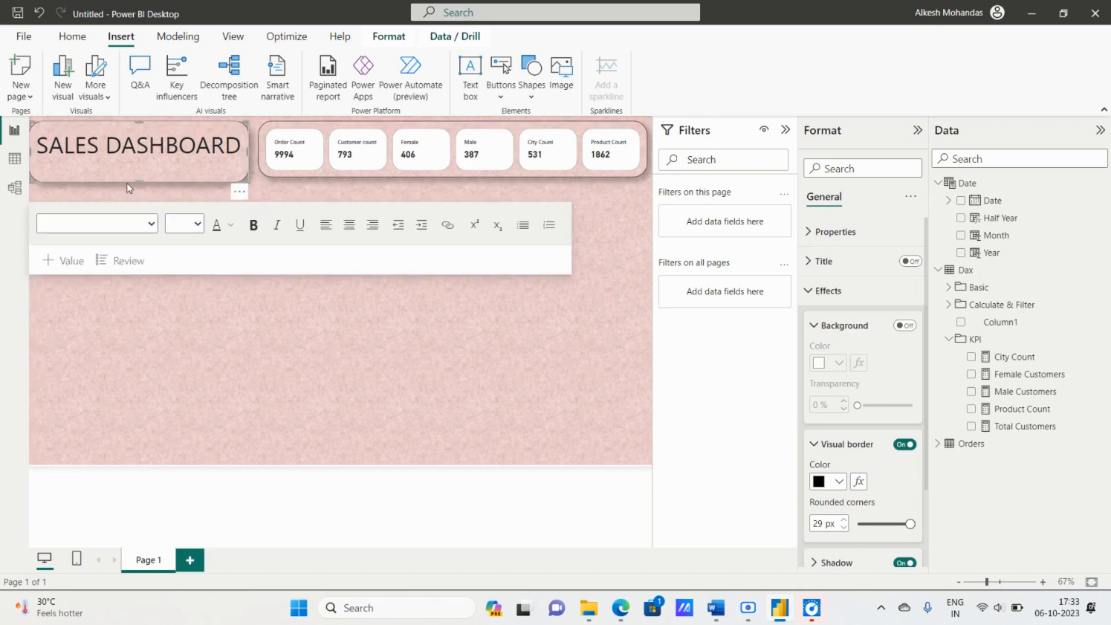
Shorten the SALES DASHBOARD text box to match the KPI card visual's height and widen the card visual towards the text box.
mouse_move(139, 181)
mouse_down()
mouse_move(147, 165)
mouse_move(147, 174)
mouse_up()
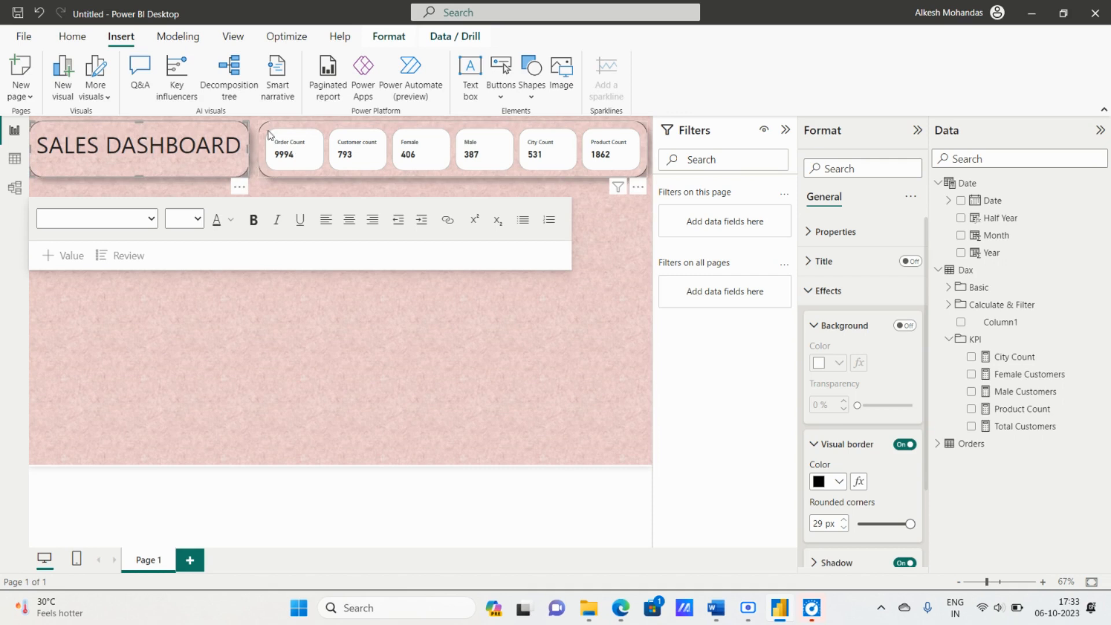
drag(269, 133, 257, 154)
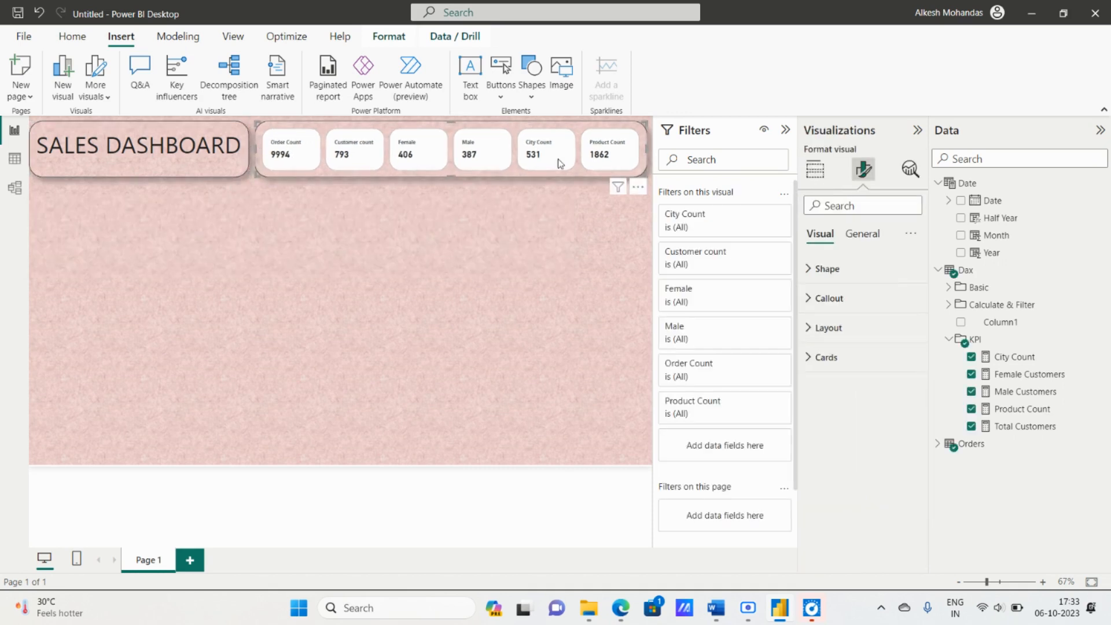
Center the callout values of the KPI card visual horizontally for all series.
click(814, 169)
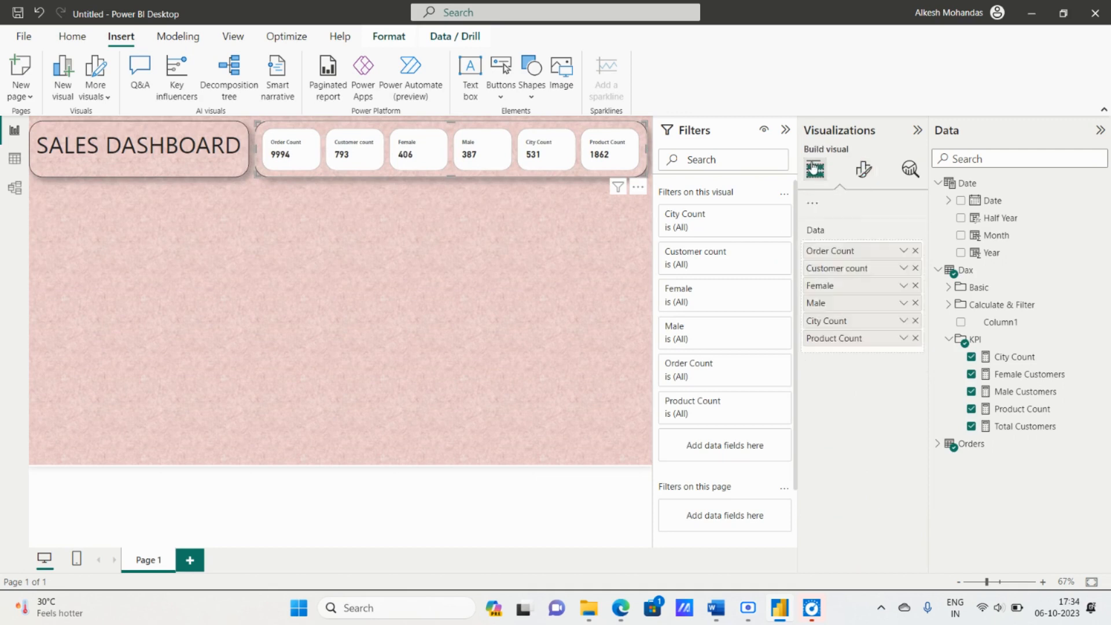
click(862, 169)
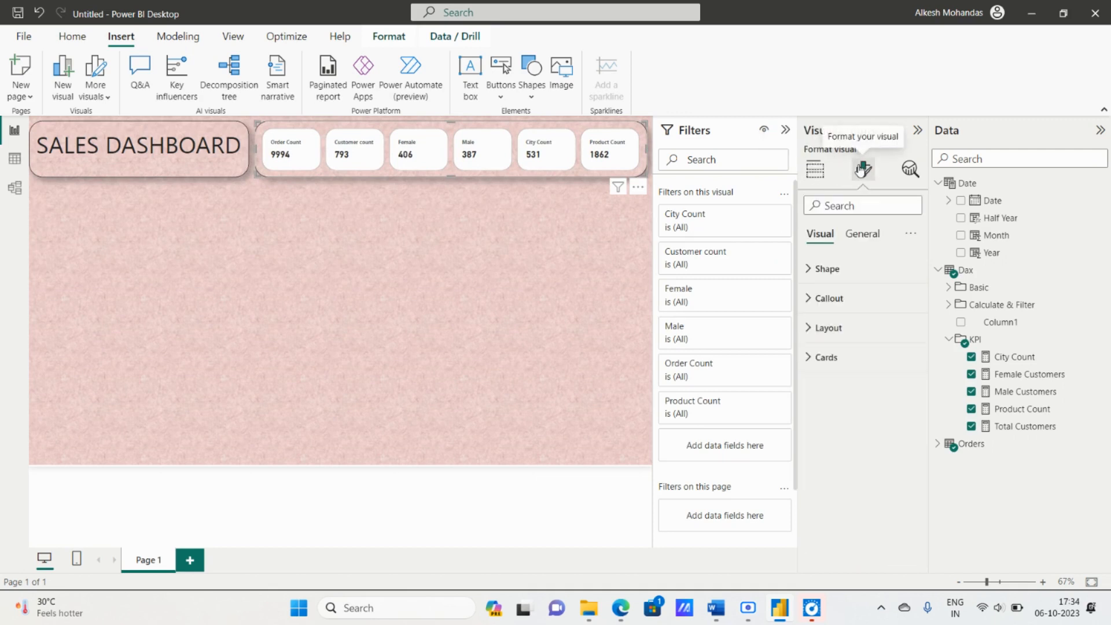
click(842, 298)
scroll(882, 408, down, 2)
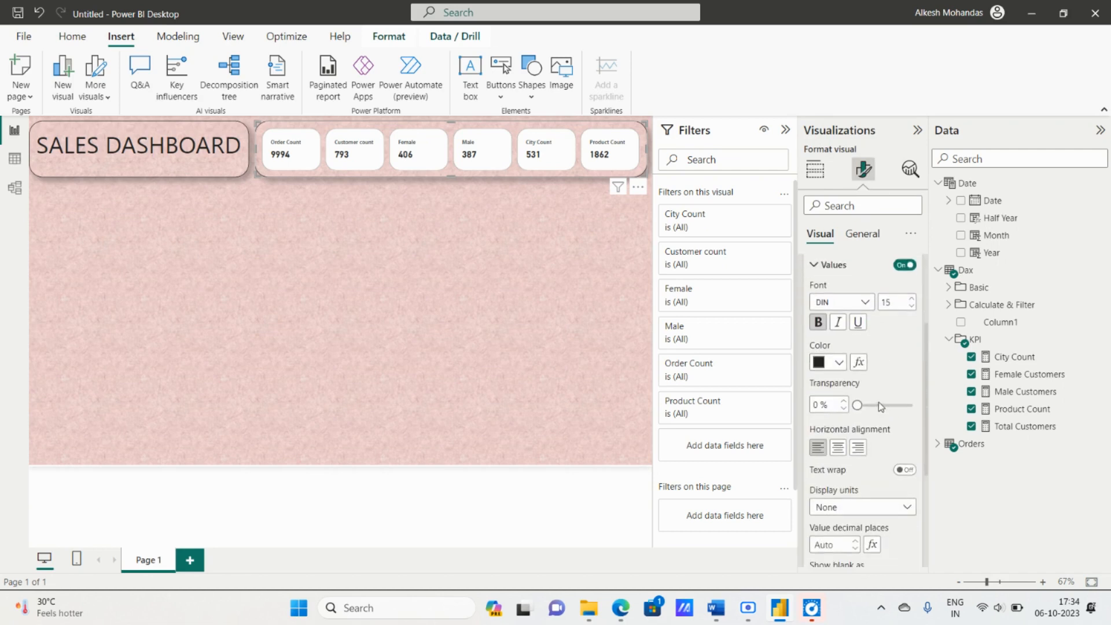
scroll(882, 407, down, 1)
click(840, 400)
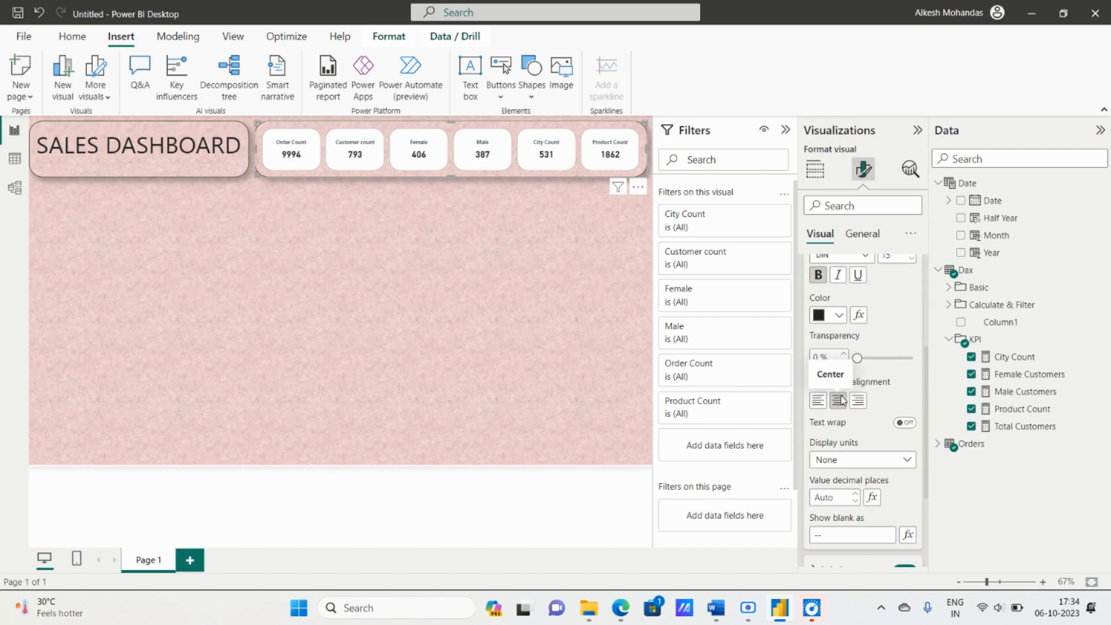
scroll(874, 348, down, 3)
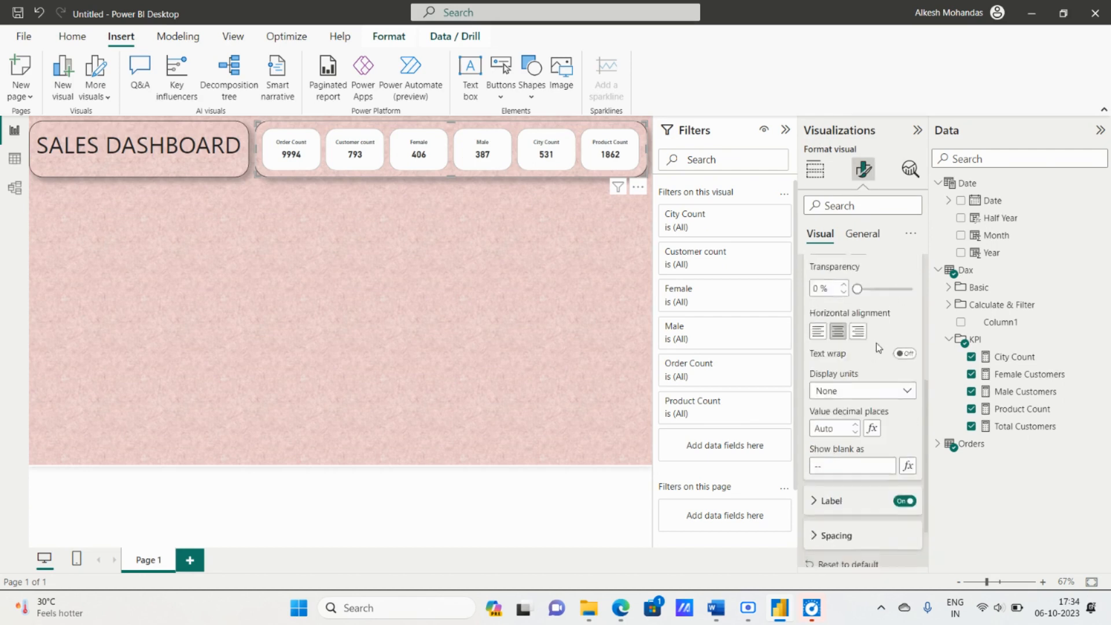
click(854, 433)
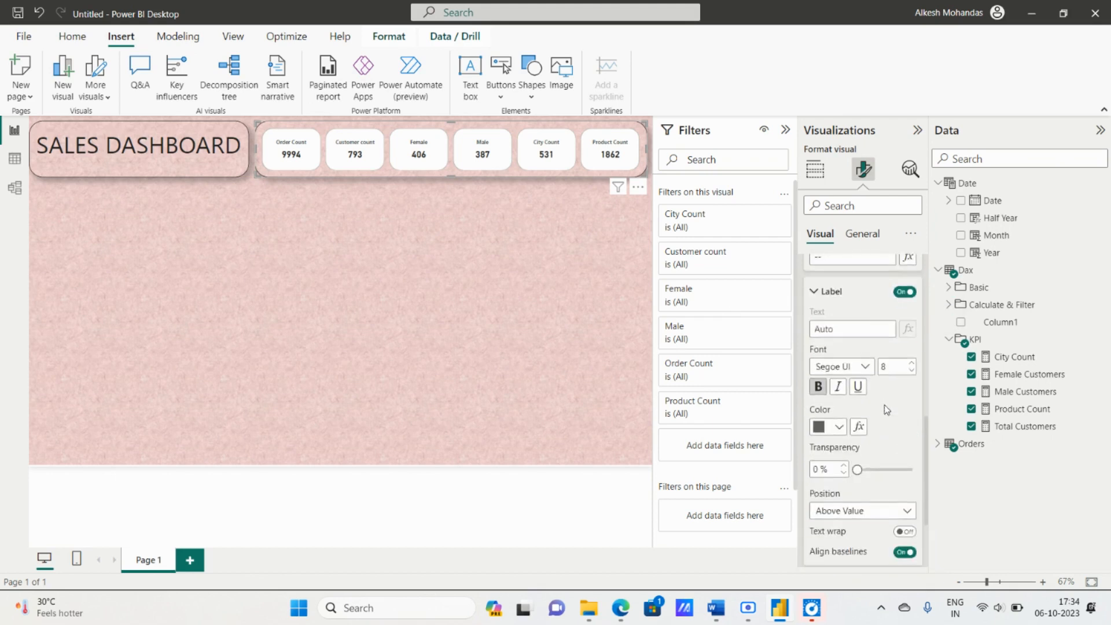
scroll(886, 408, down, 1)
scroll(885, 408, up, 4)
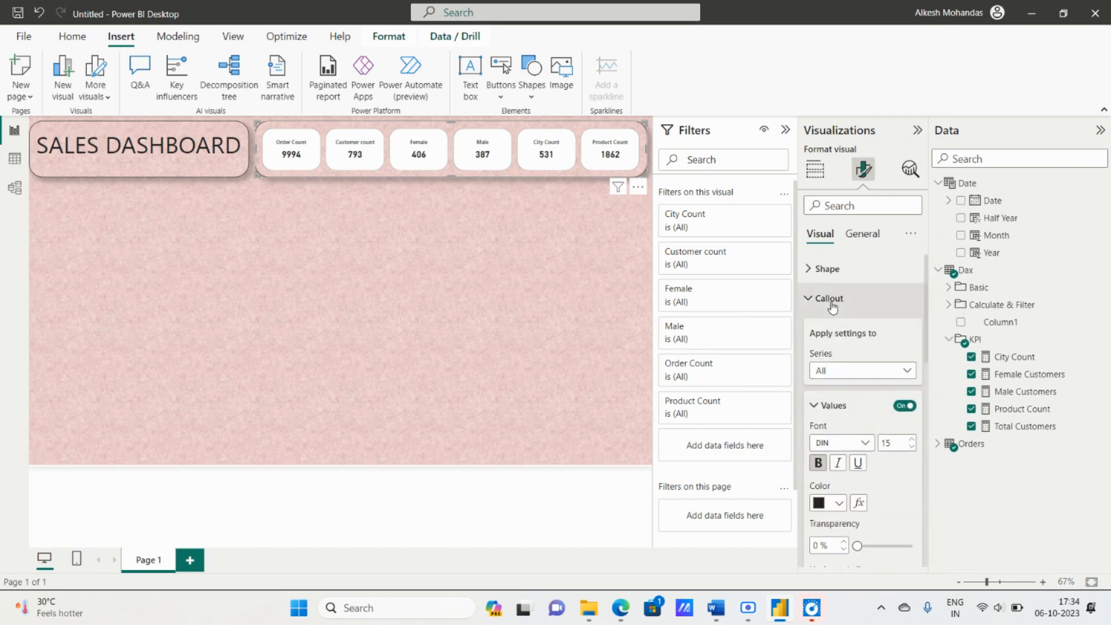
Turn off the fill of the individual cards for all series in the KPI card visual.
click(831, 303)
click(825, 358)
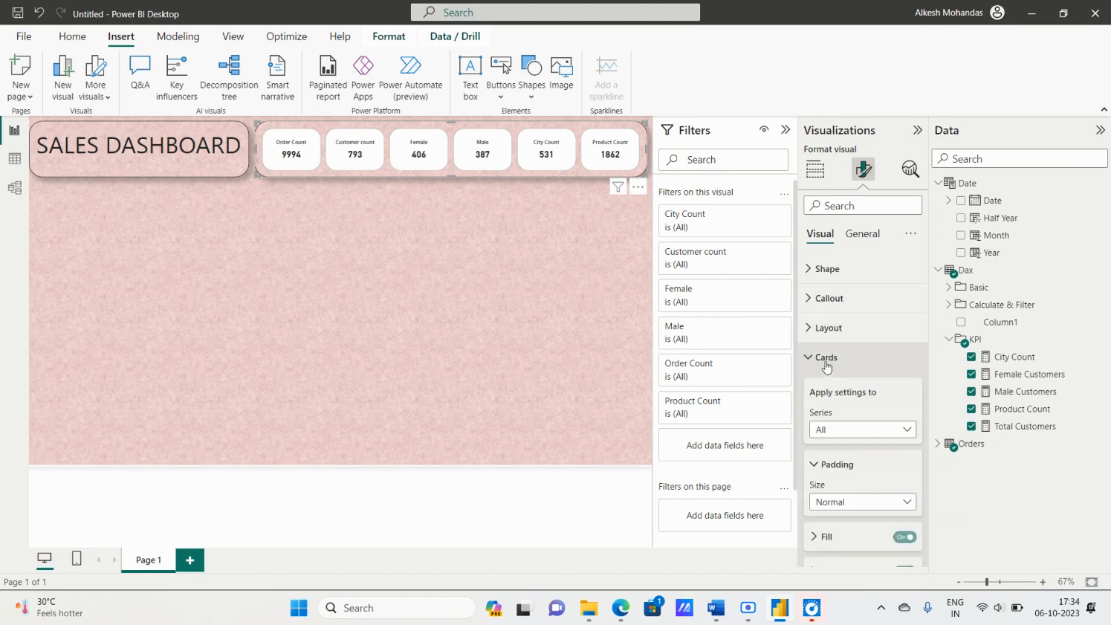
scroll(905, 441, down, 2)
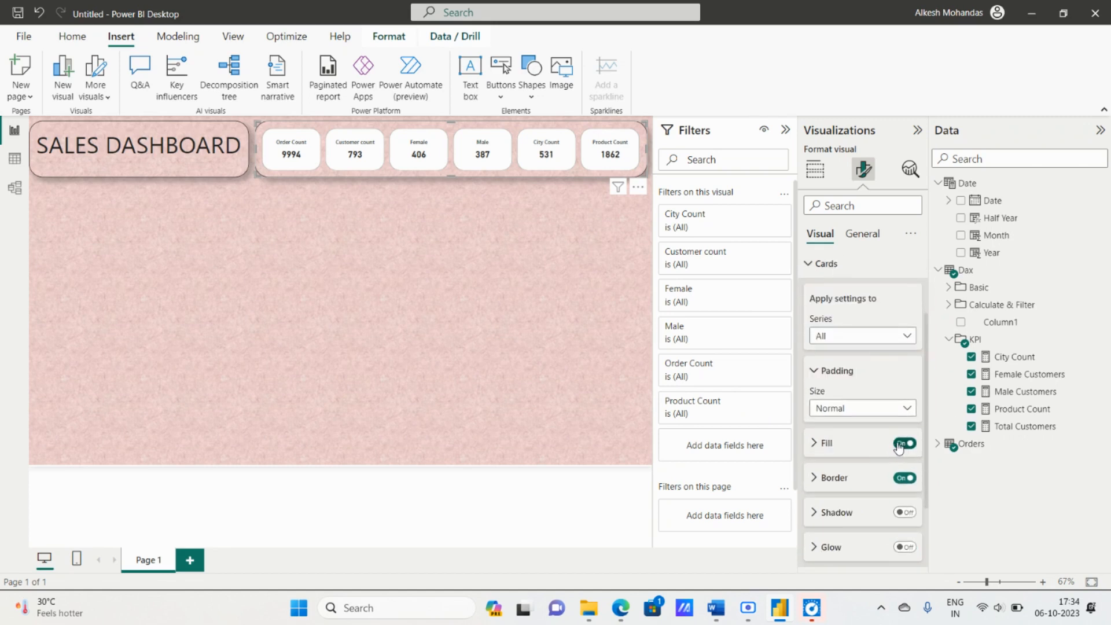
click(903, 444)
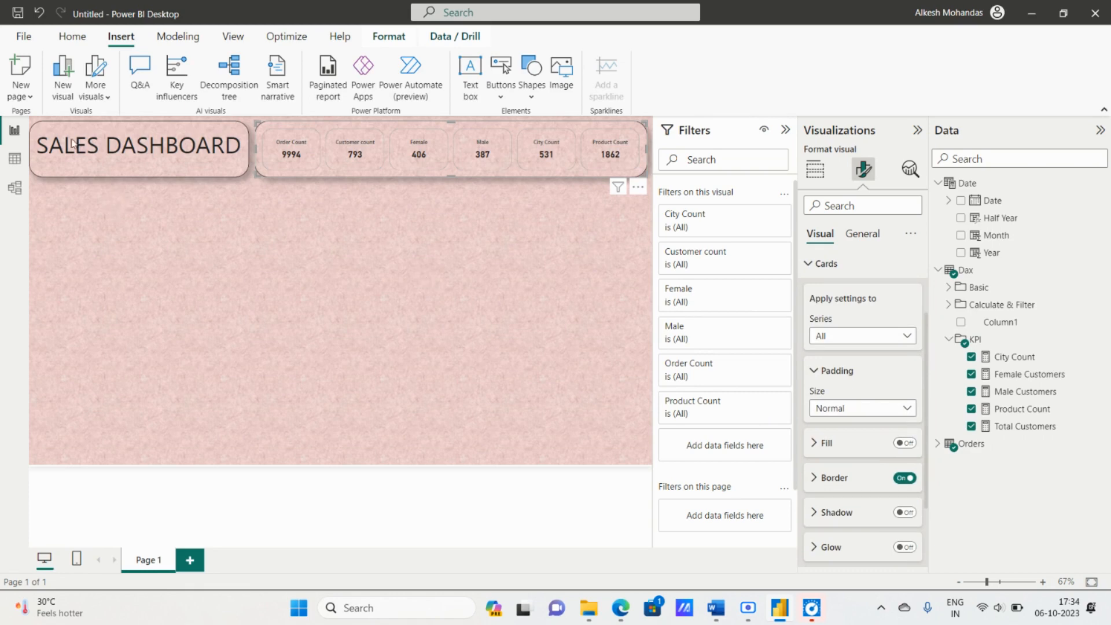
click(114, 213)
Save the report as Sales Dashboard 1 in the DAX folder as a Power BI file.
click(23, 37)
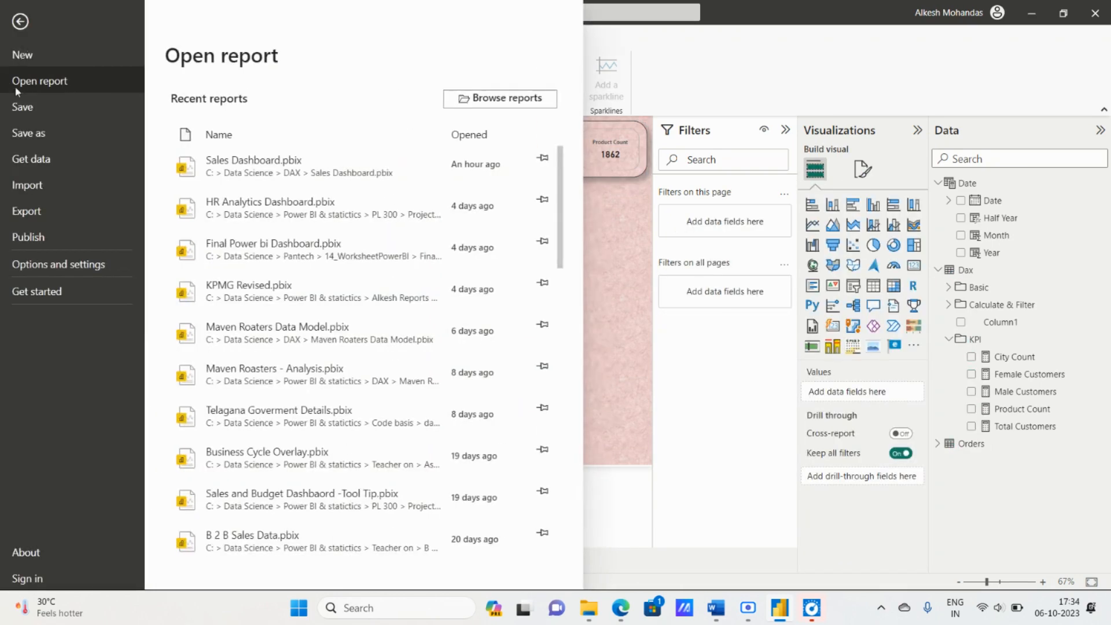
click(15, 108)
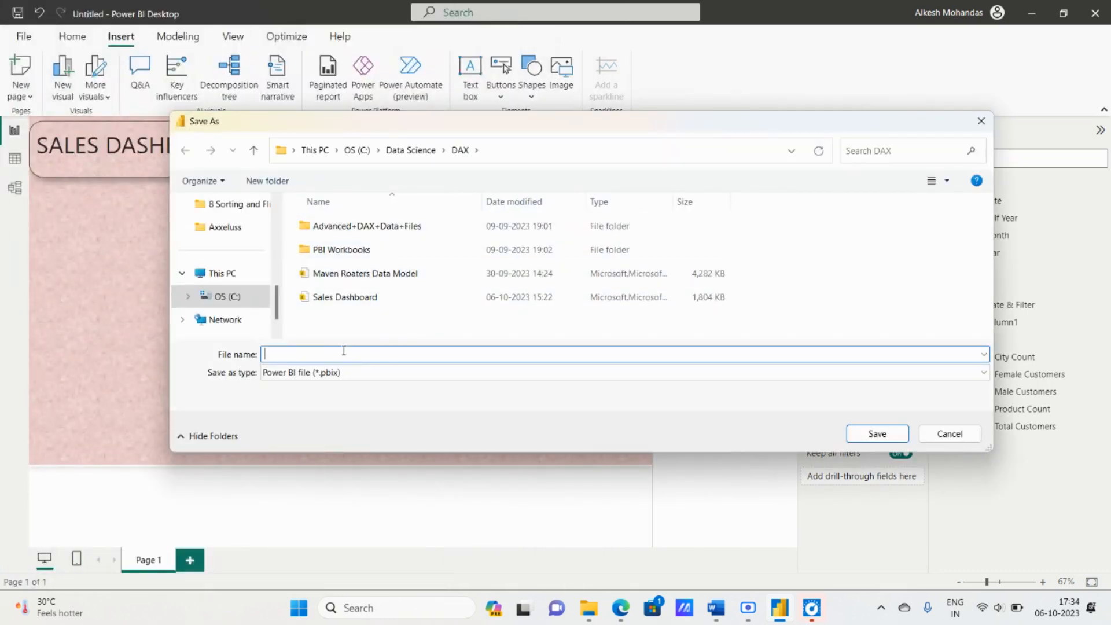
text(Sales)
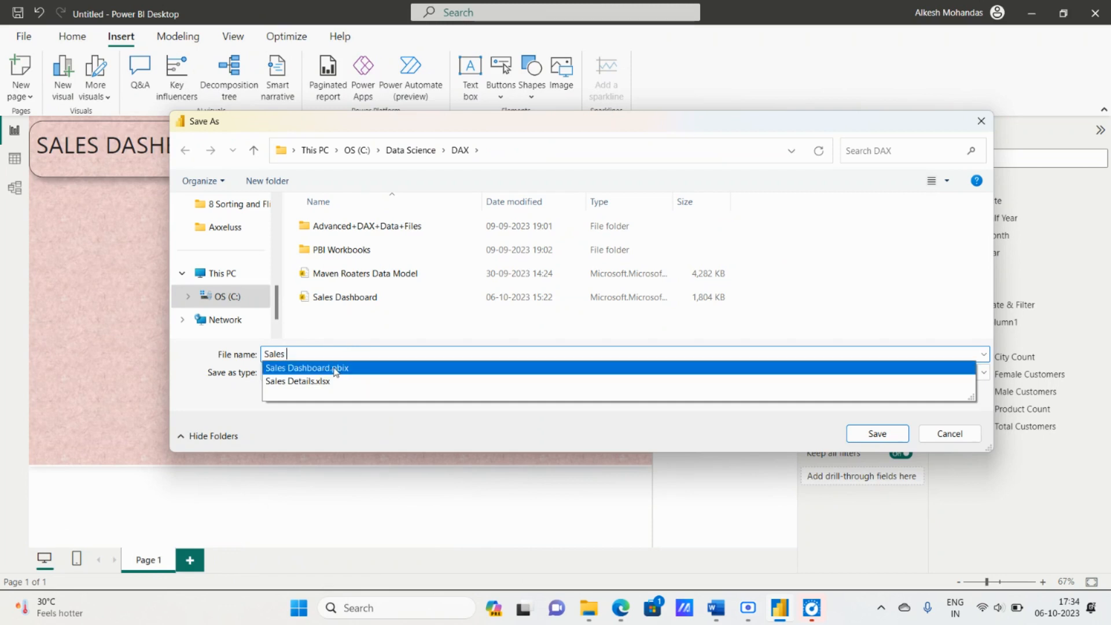
click(334, 368)
click(330, 353)
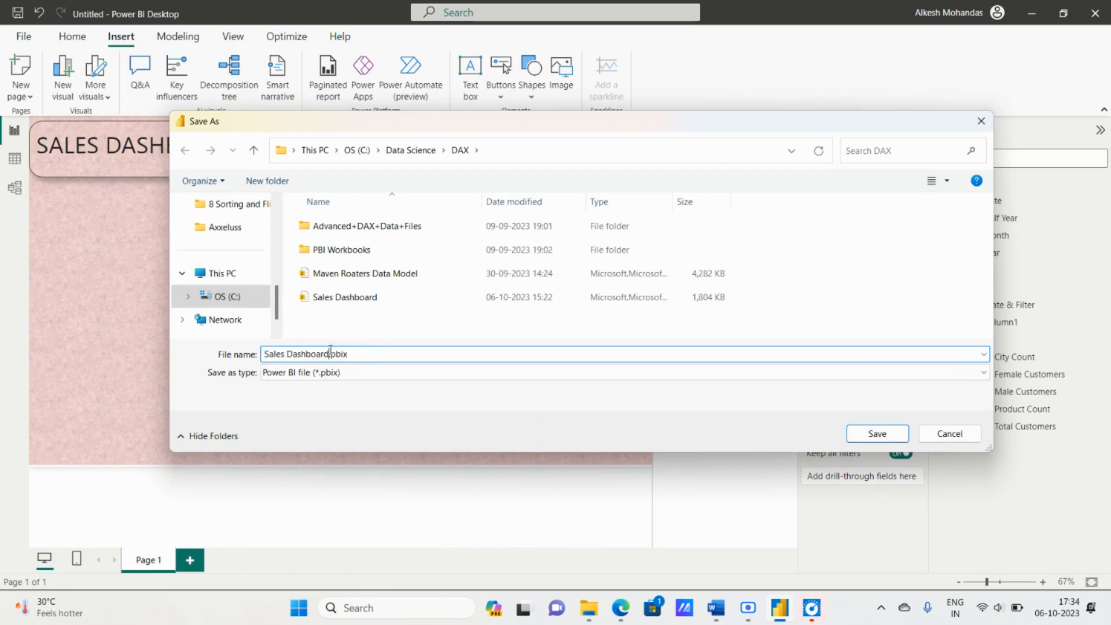
text(1)
click(881, 433)
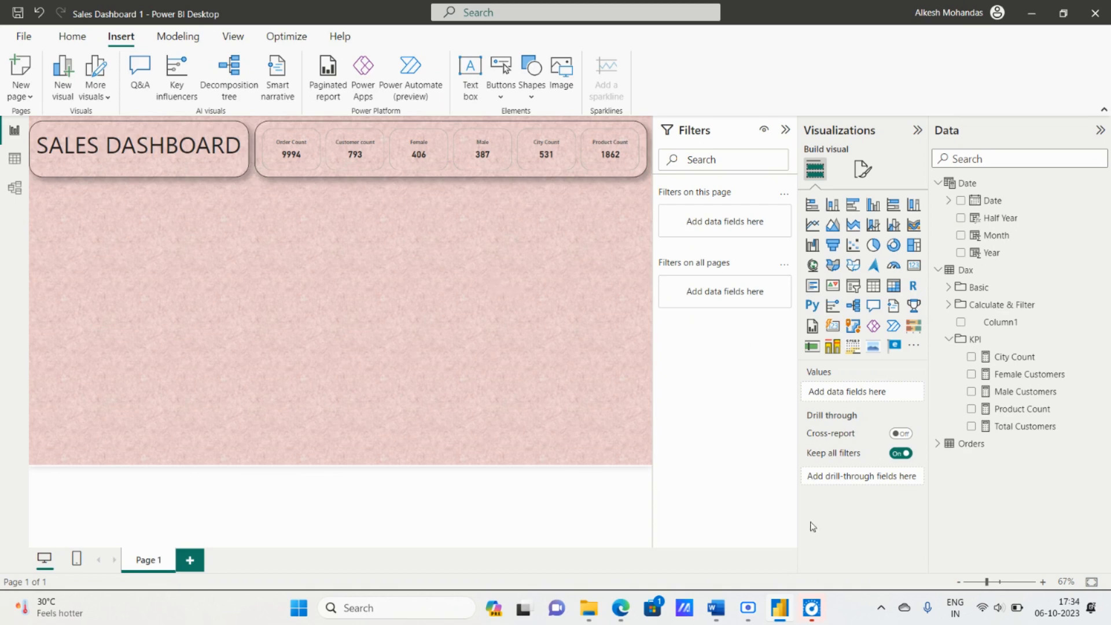
click(749, 608)
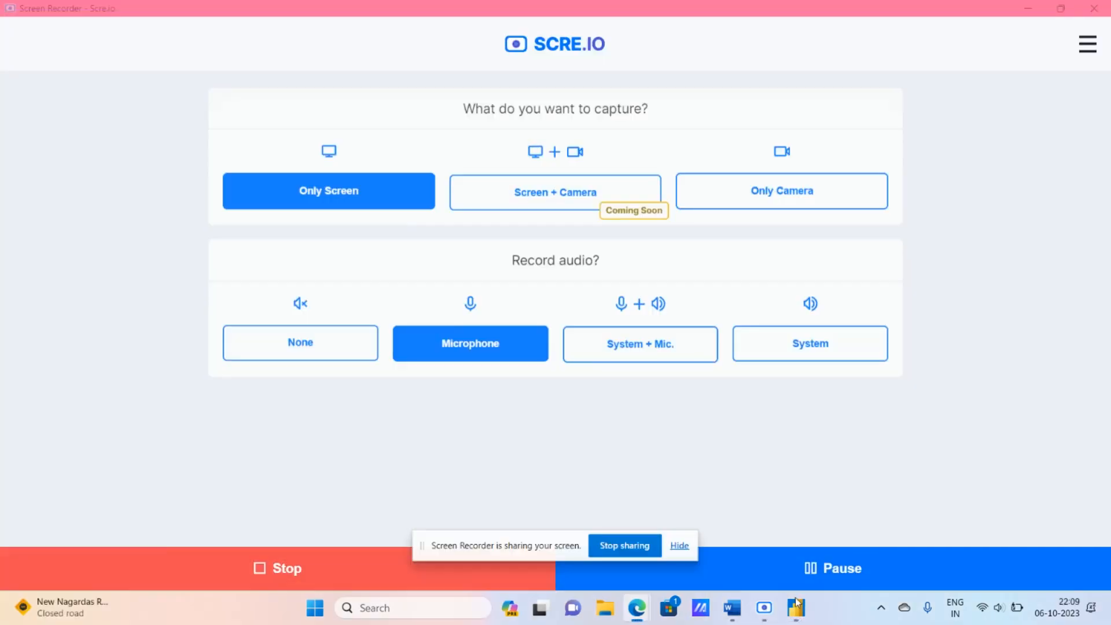
click(796, 605)
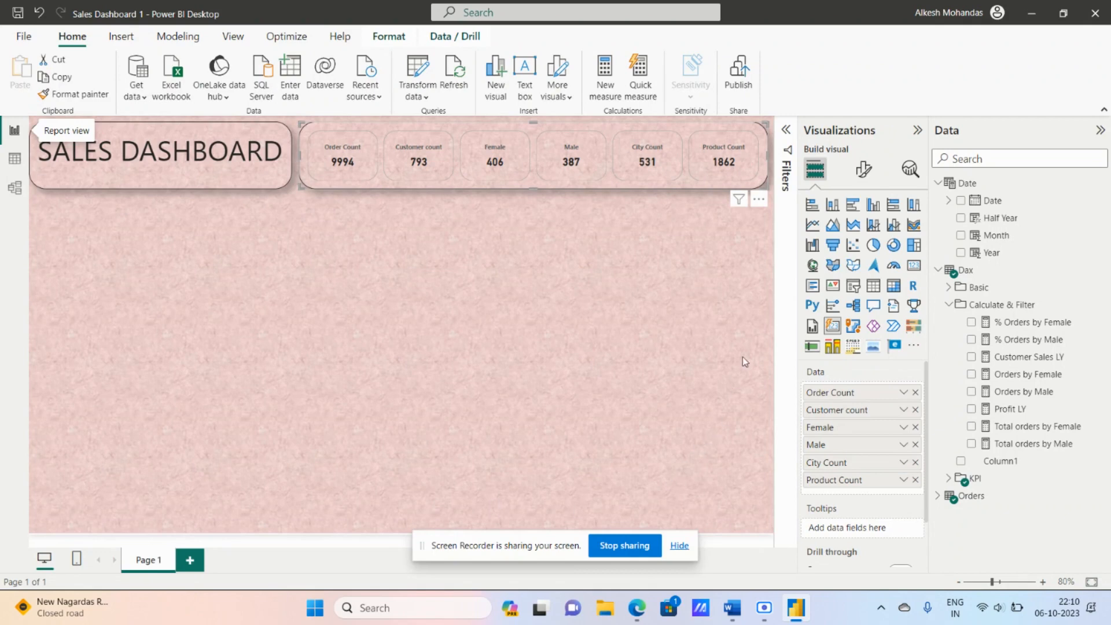
Switch to the Project document in Word, highlight the first two management questions for review, and return to Power BI Desktop.
click(732, 608)
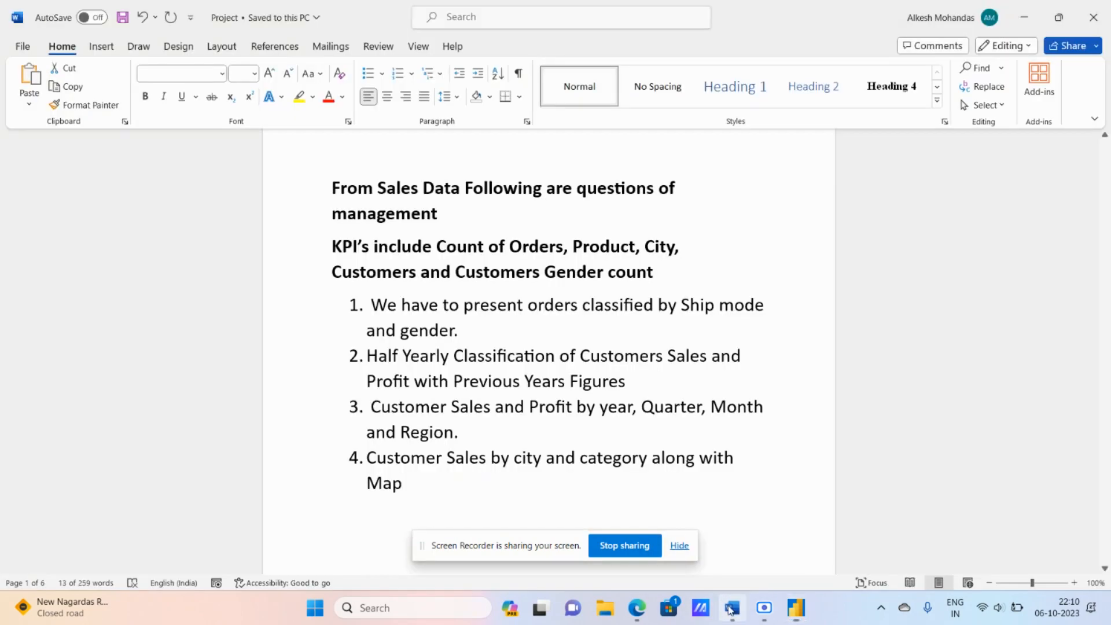
scroll(452, 300, down, 1)
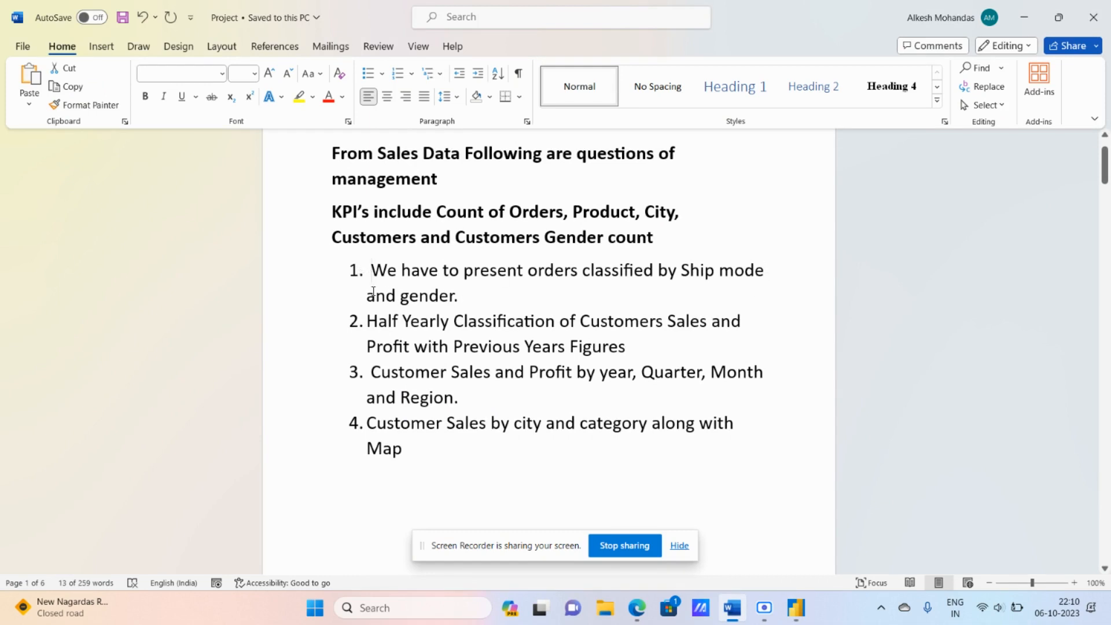
drag(371, 270, 635, 359)
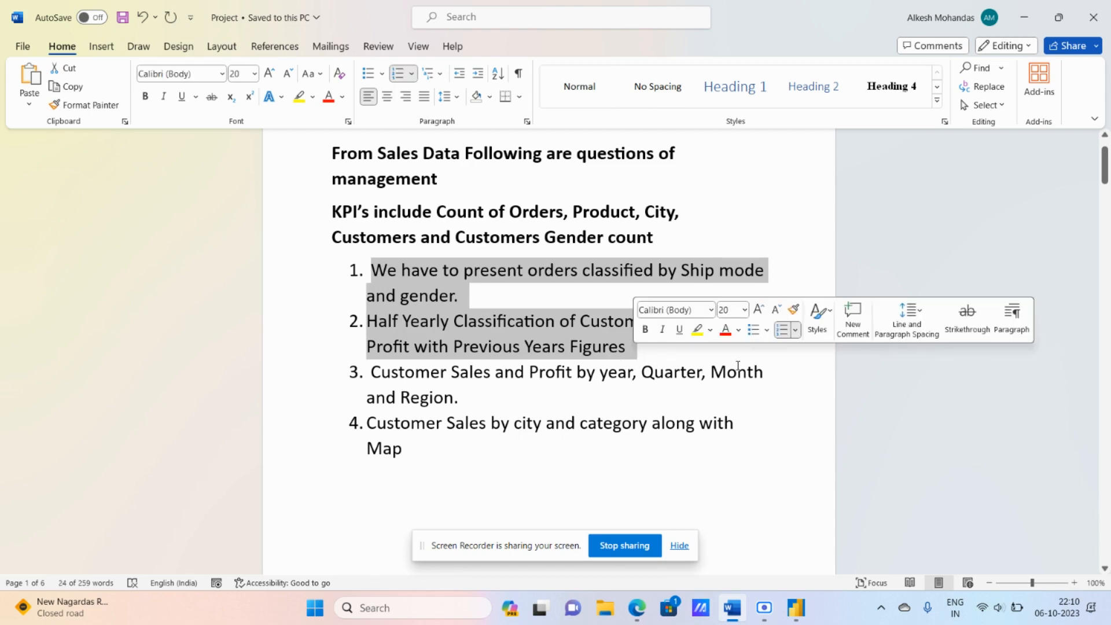
click(796, 608)
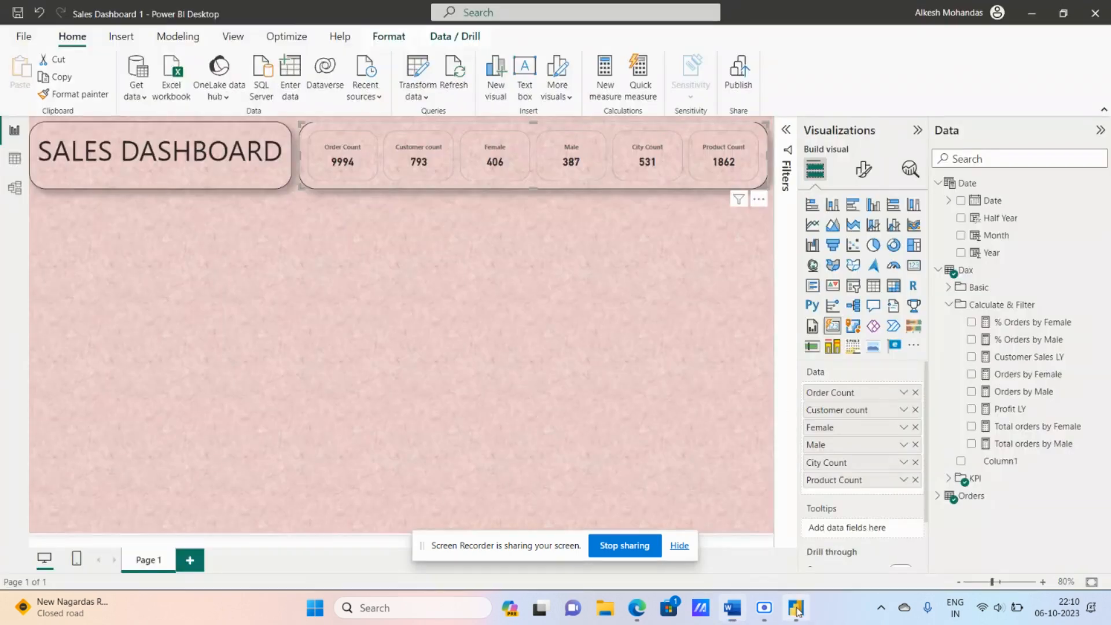
Add a new matrix visual directly below the KPI card, aligned with its far end, and enlarge the matrix in width and height.
click(894, 286)
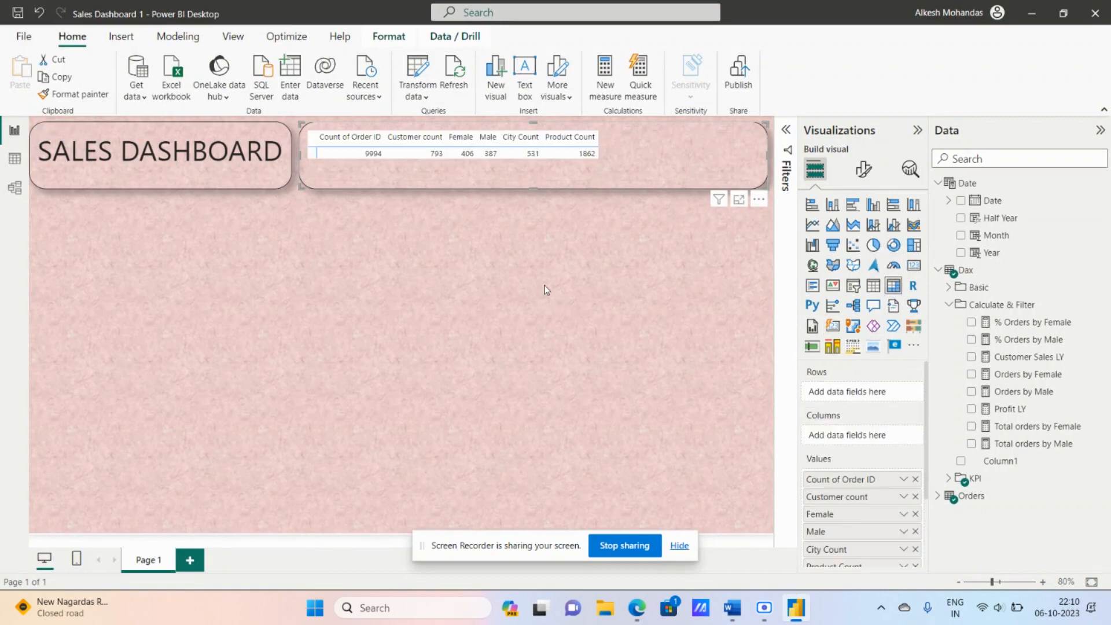
click(833, 327)
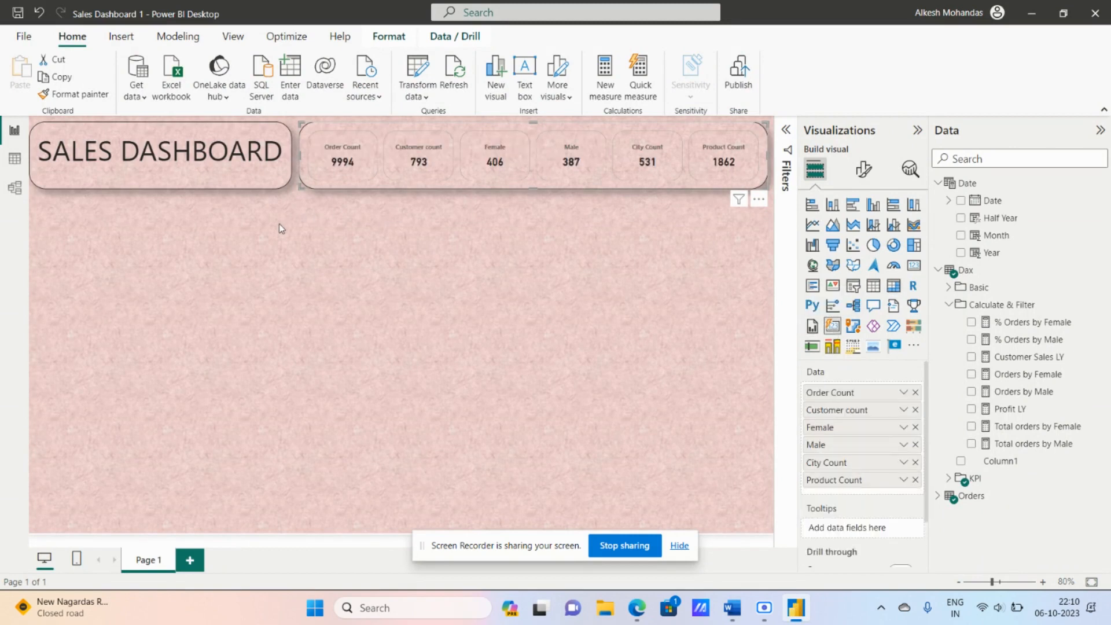
click(237, 248)
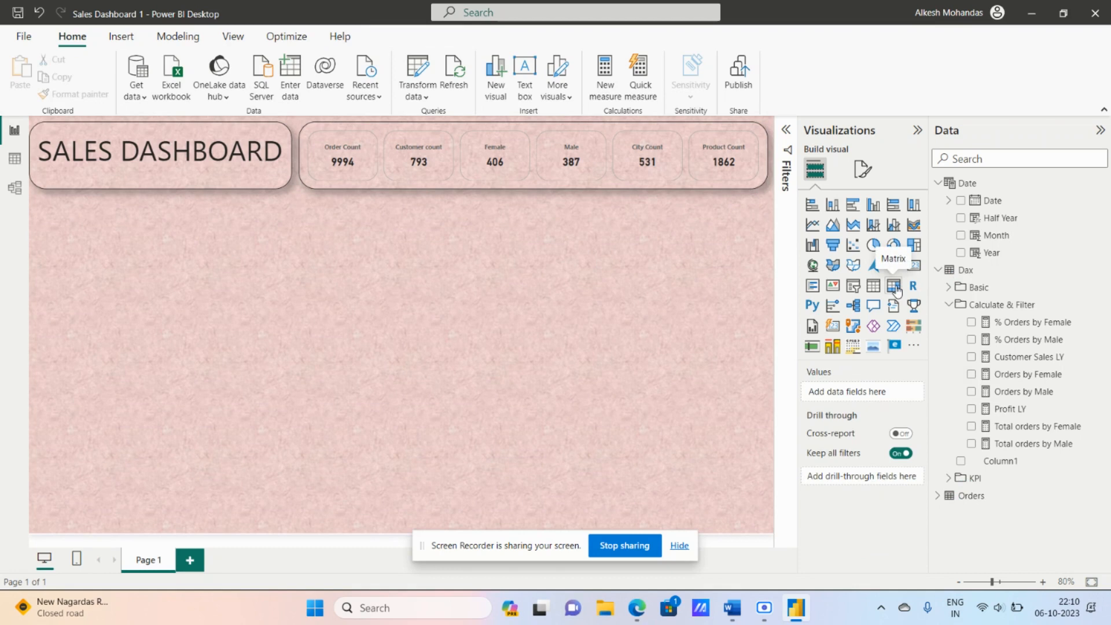
click(894, 285)
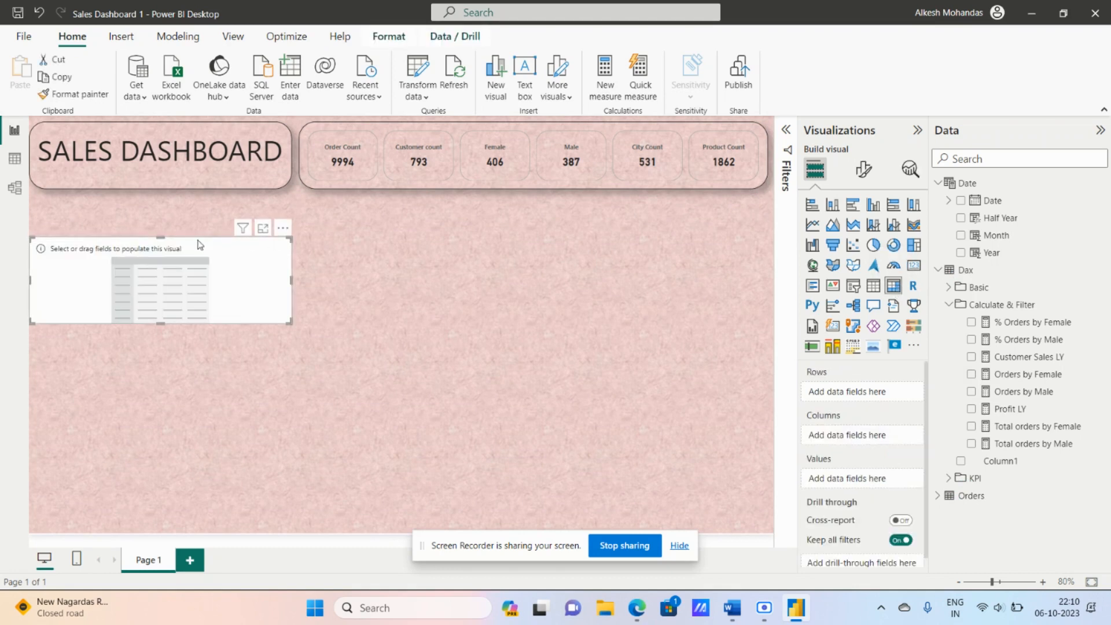
drag(199, 244, 672, 201)
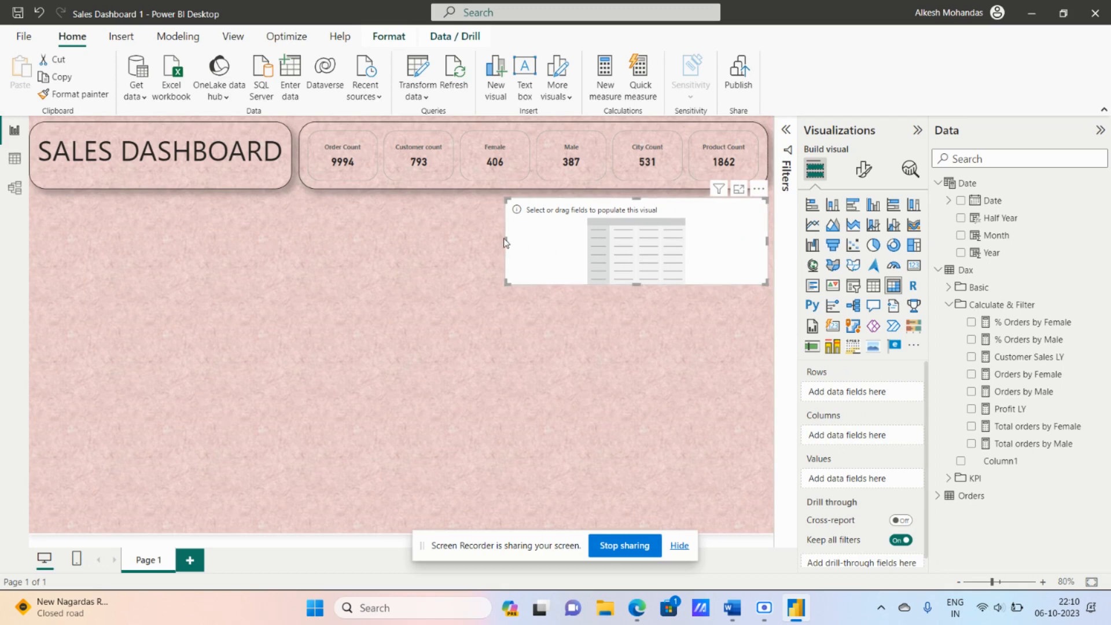
drag(506, 238, 445, 239)
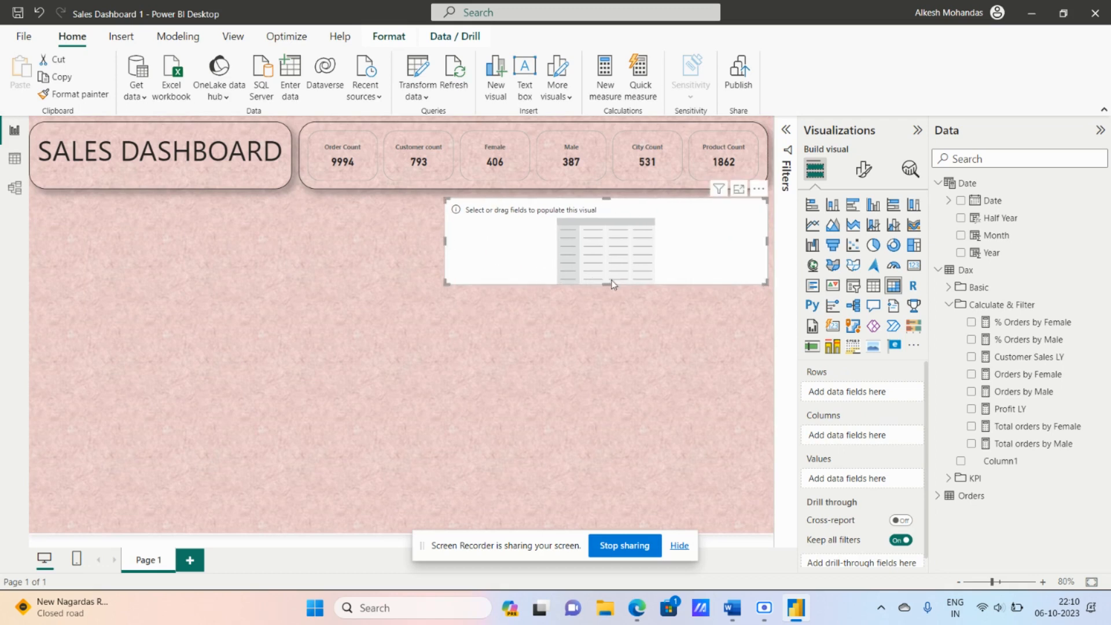
drag(608, 282, 606, 342)
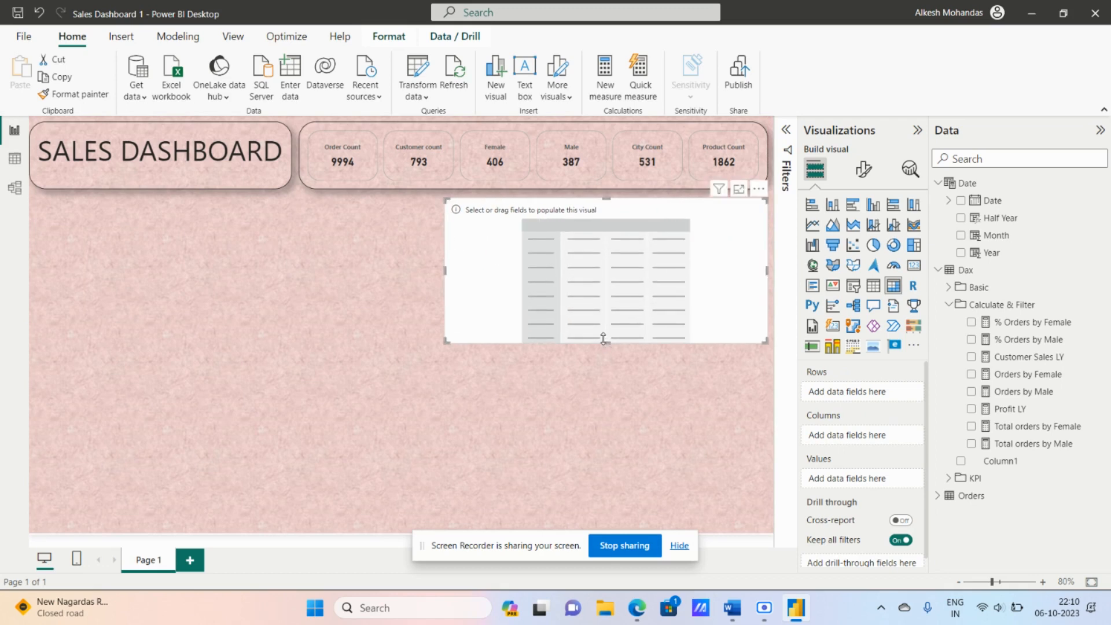
Expand the Orders table's fields to find Ship Mode, rechecking the ship mode and gender question in the Word document.
click(936, 271)
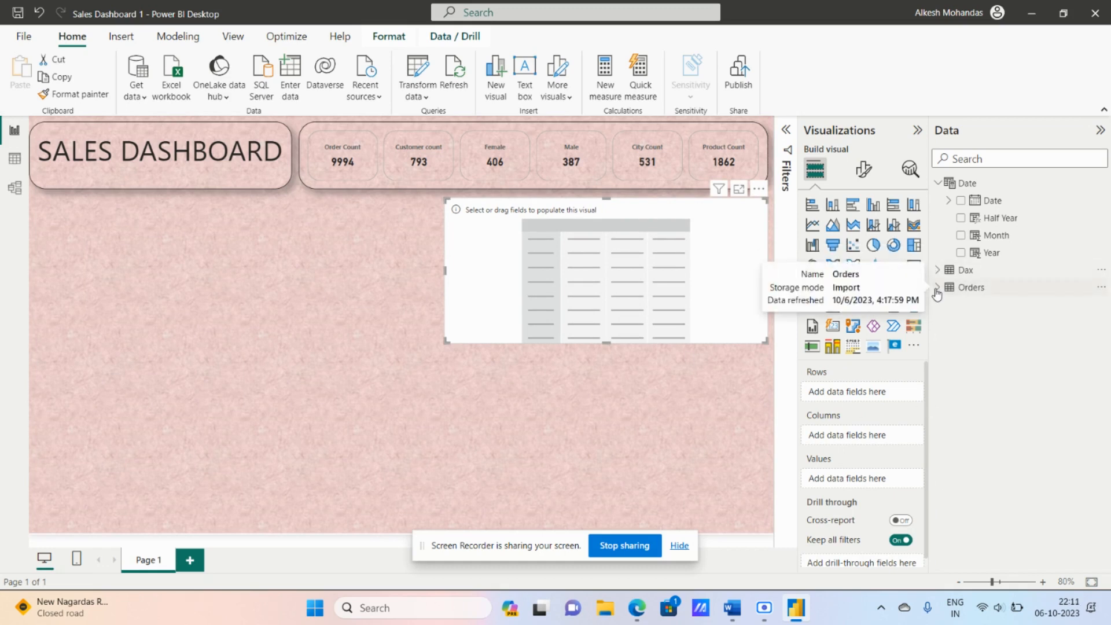
click(936, 289)
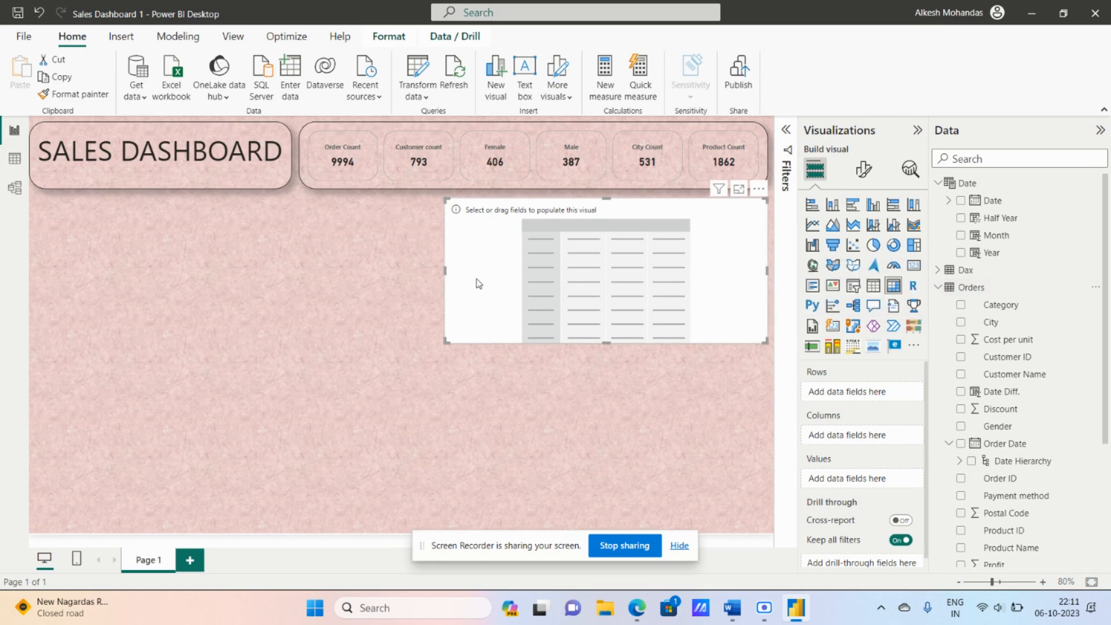
click(732, 608)
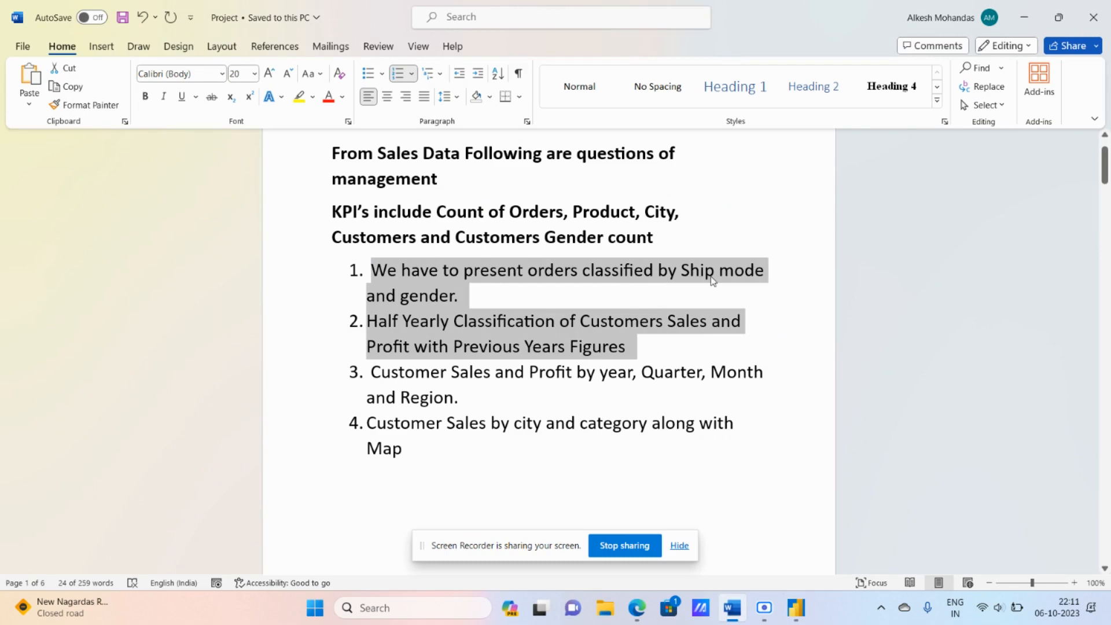
click(796, 608)
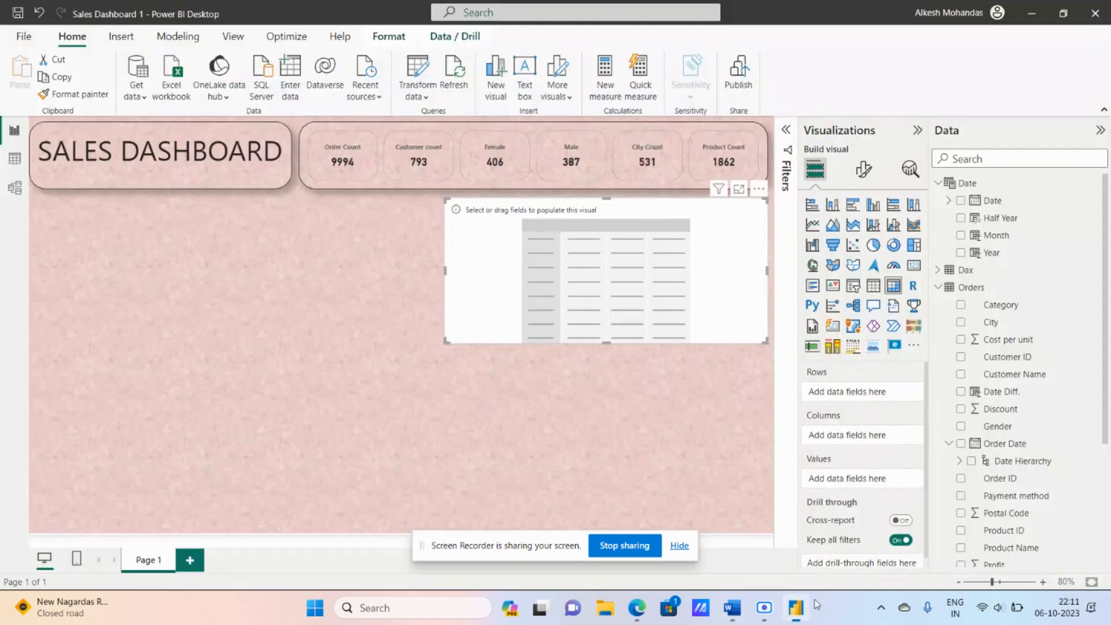
scroll(949, 376, down, 3)
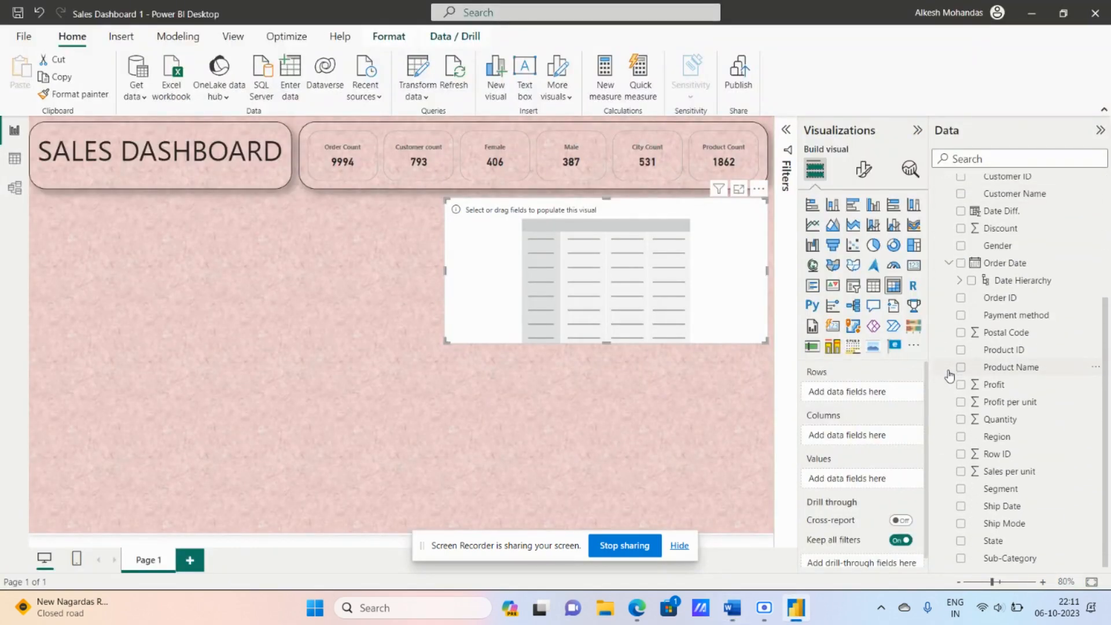
Add the Ship Mode and Ship Date fields from the Orders table to the empty matrix.
click(962, 523)
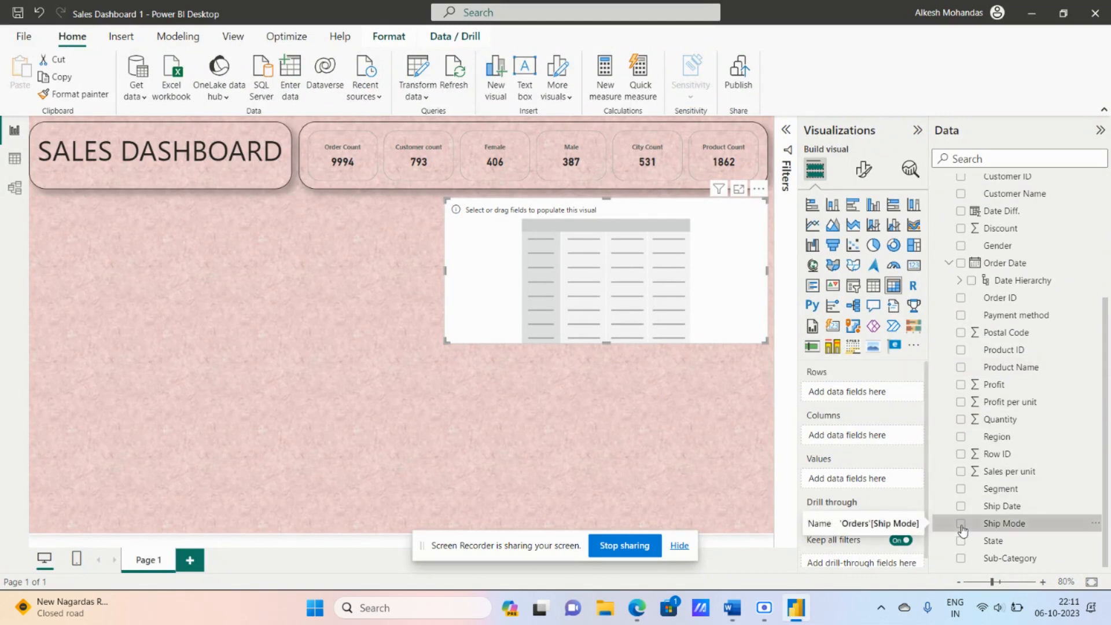
scroll(972, 440, up, 5)
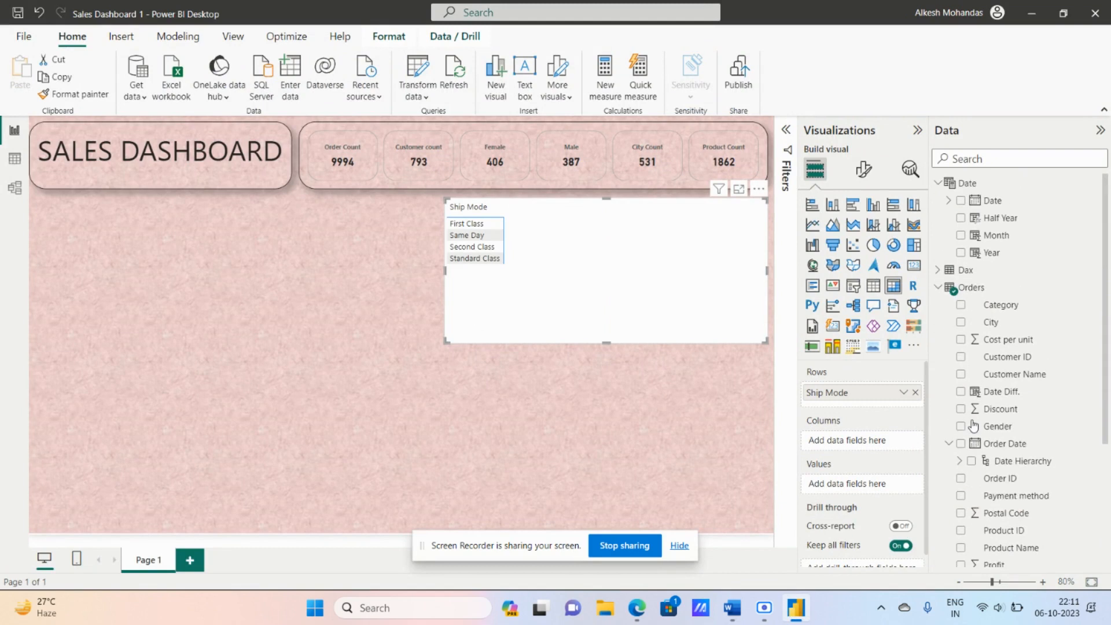
scroll(973, 426, down, 2)
scroll(973, 426, down, 1)
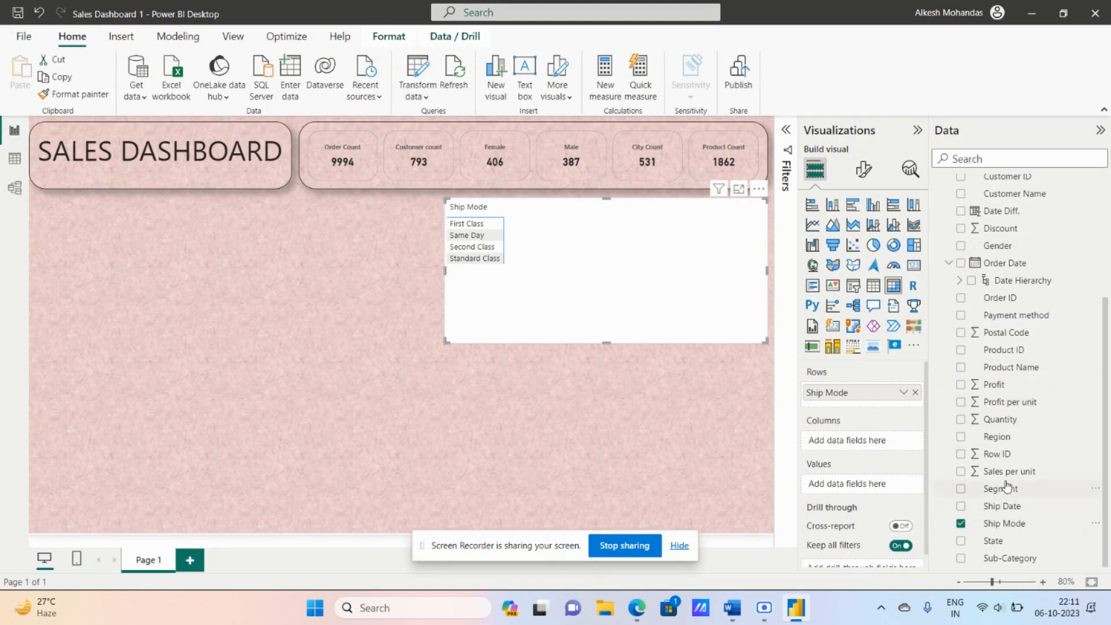
scroll(1001, 432, up, 1)
scroll(1000, 418, up, 1)
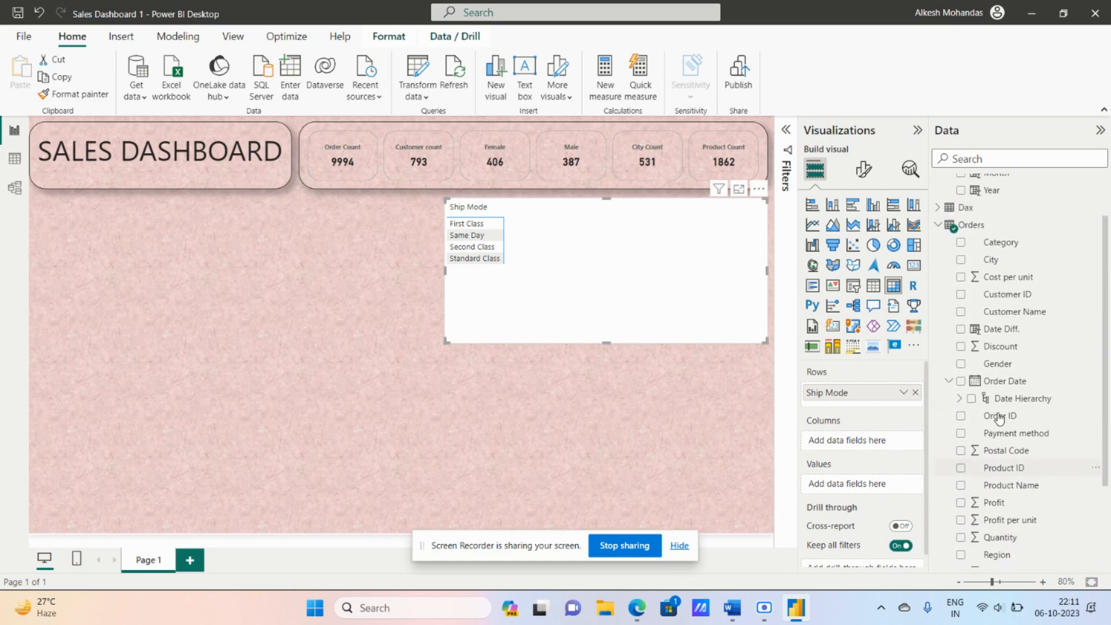
scroll(1000, 416, down, 2)
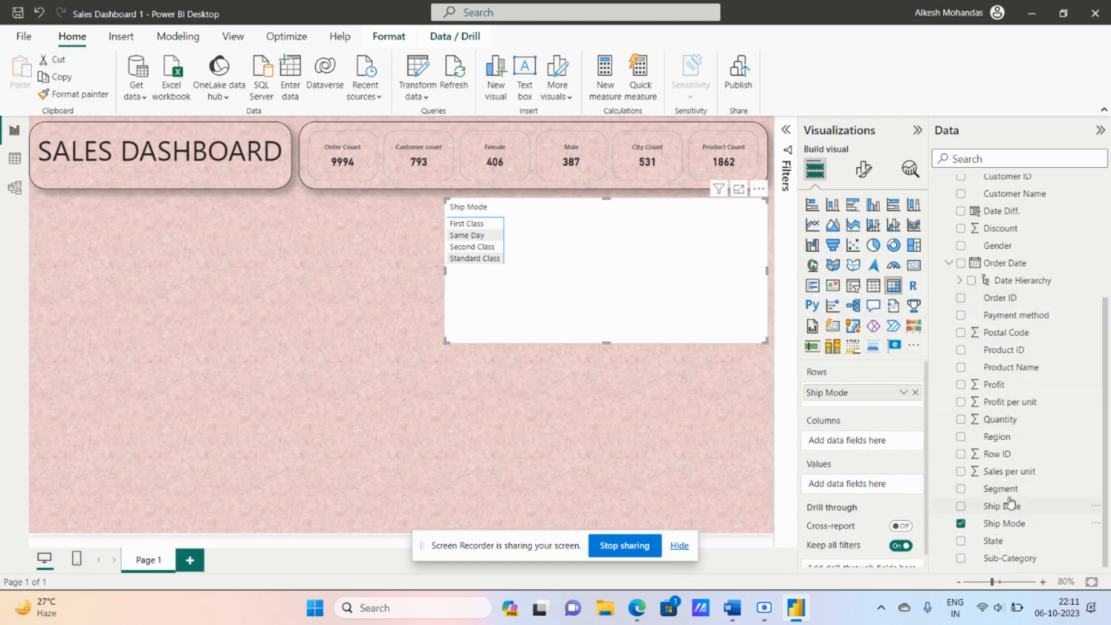
scroll(998, 474, up, 1)
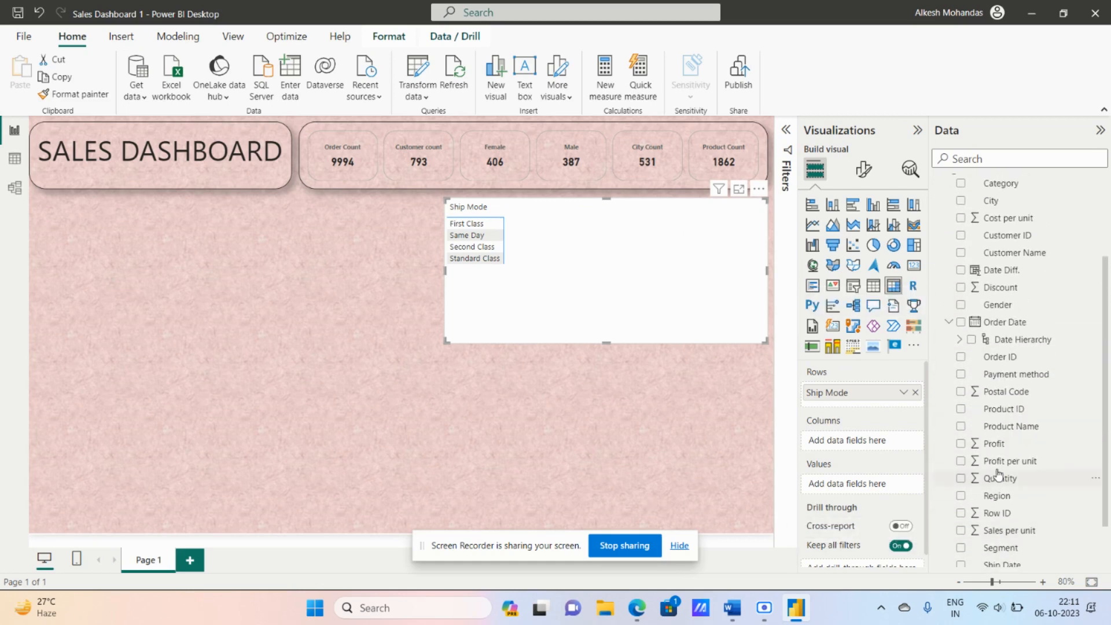
scroll(997, 474, up, 2)
scroll(998, 476, down, 3)
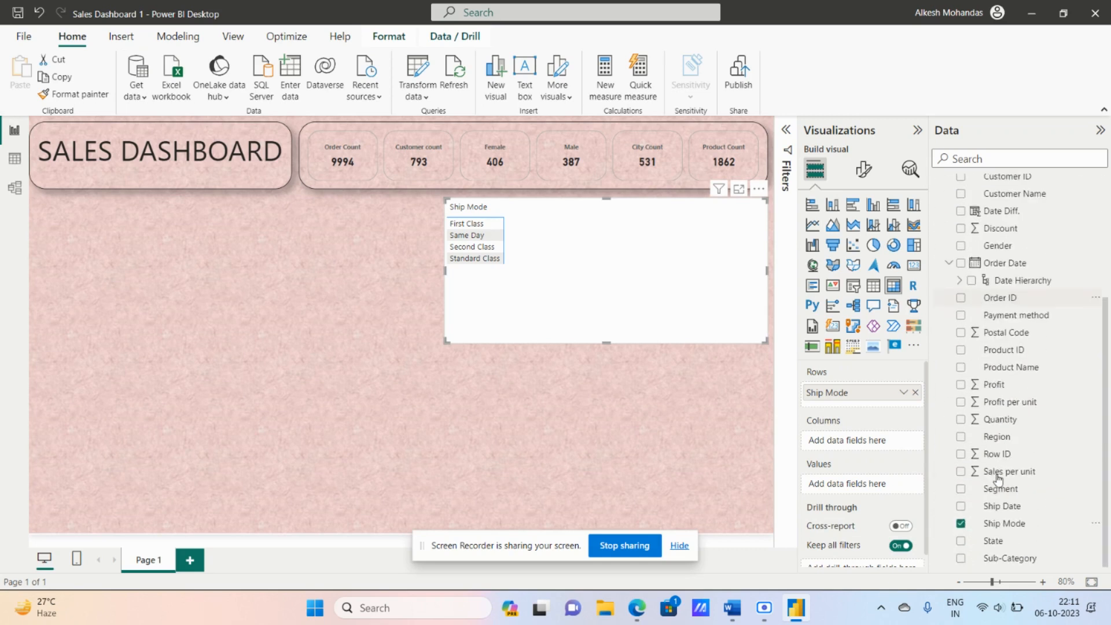
drag(963, 510, 962, 509)
click(961, 508)
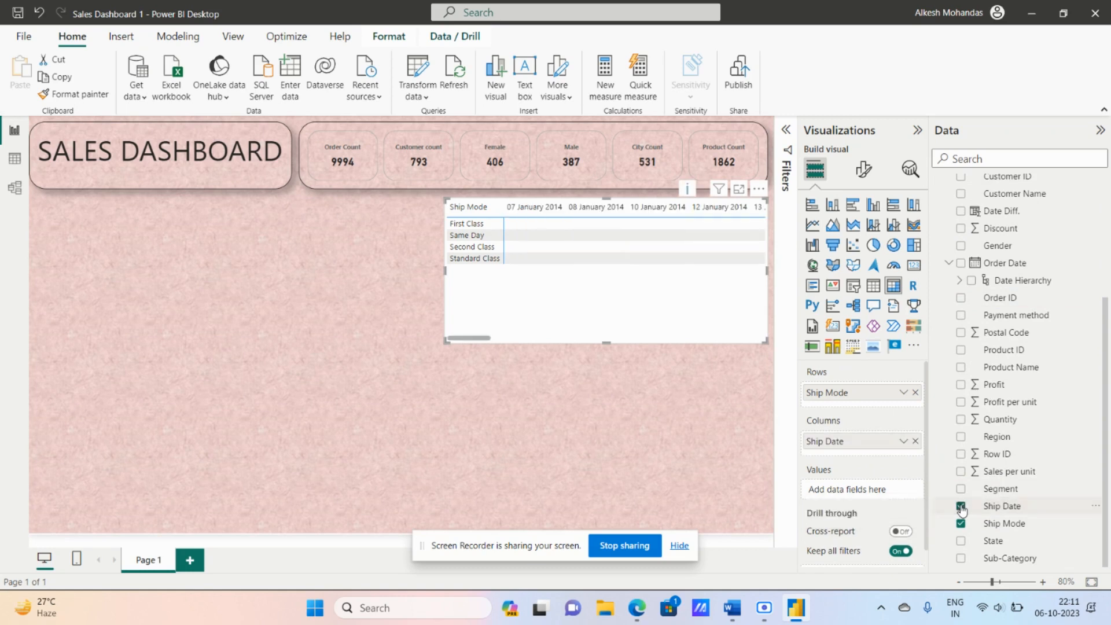
Move Ship Date from the matrix columns to its rows, and expand and collapse First Class to check the hierarchy.
click(903, 442)
mouse_move(932, 479)
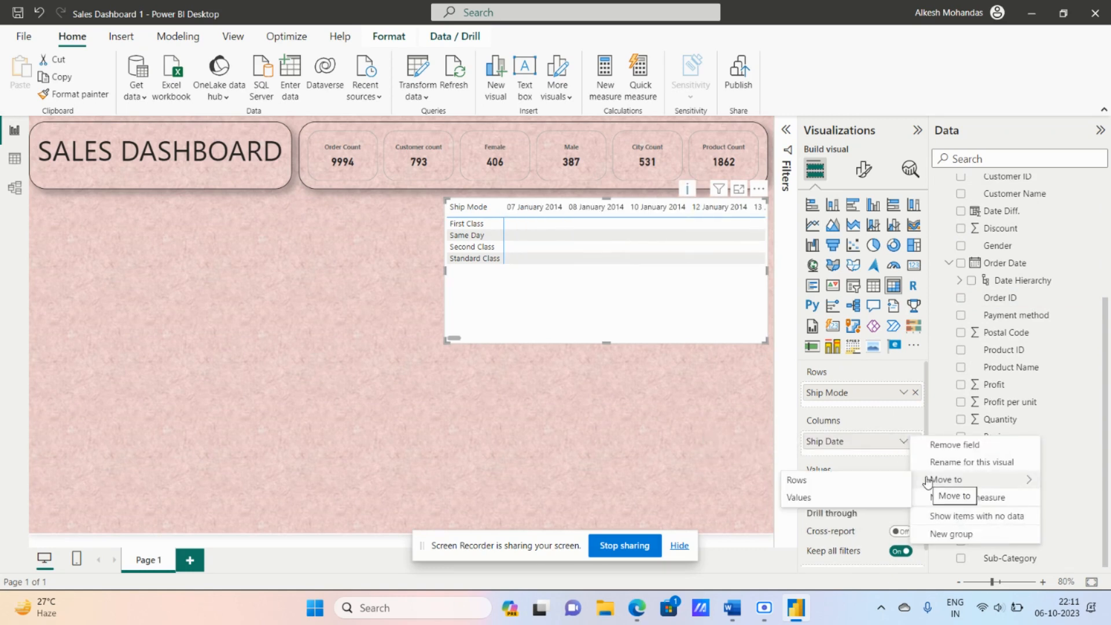
click(802, 481)
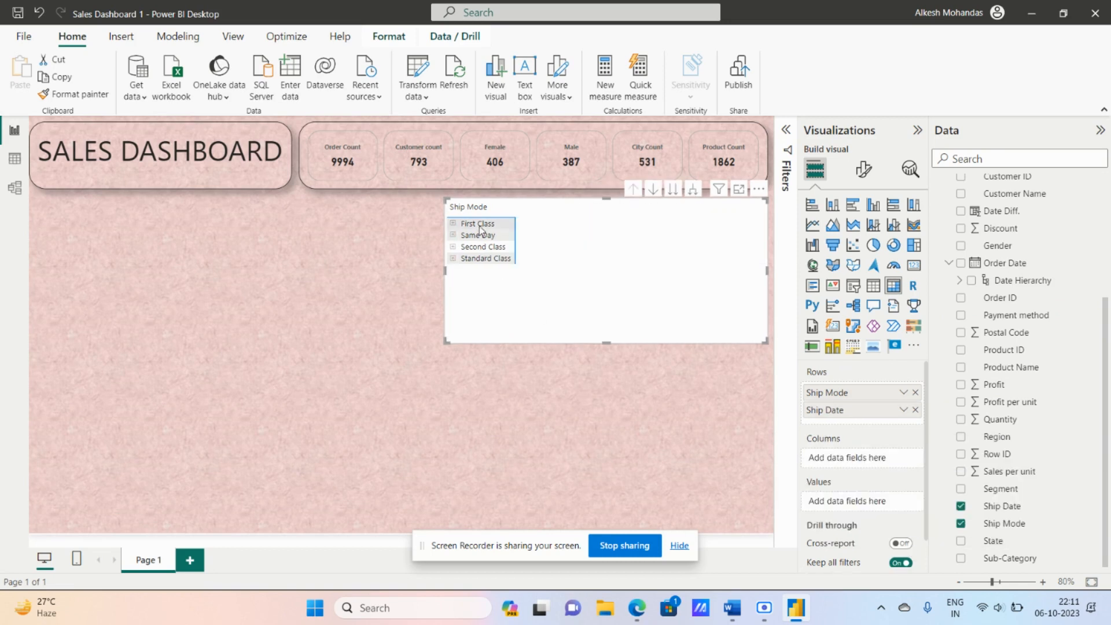
click(453, 224)
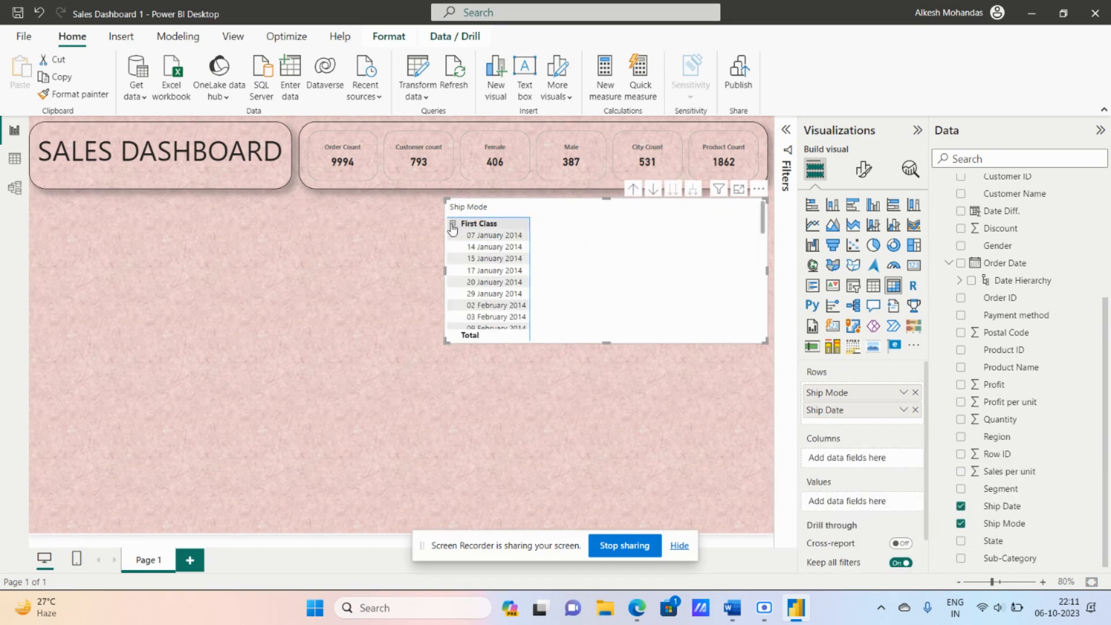
click(453, 224)
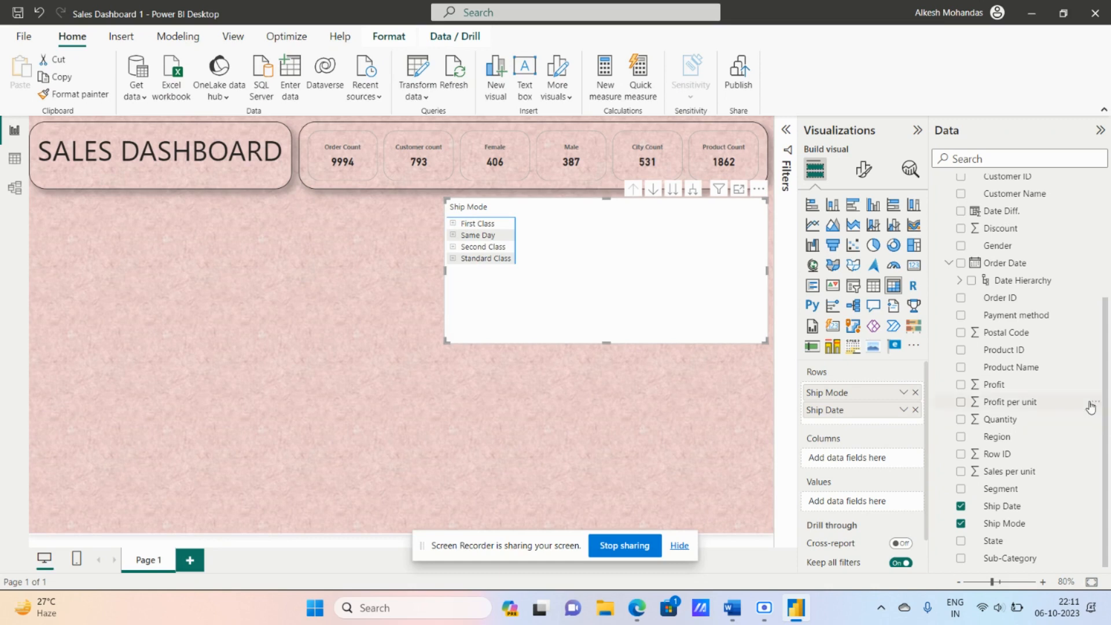
Add the Orders by Female and Total orders by Female measures from the Dax table to the matrix values.
scroll(1091, 407, up, 5)
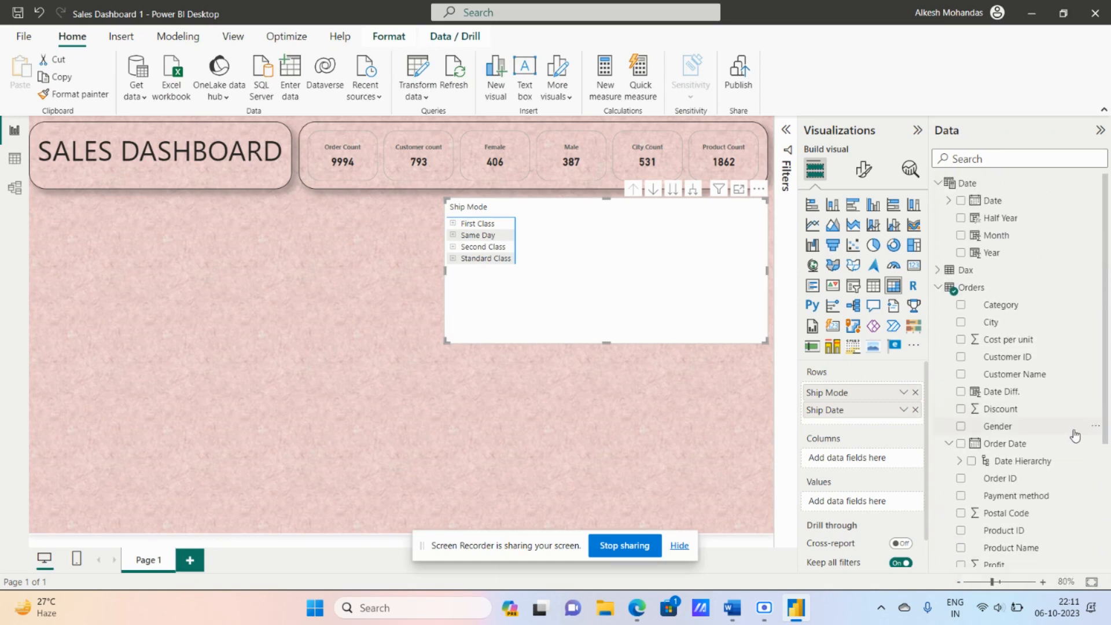
click(939, 288)
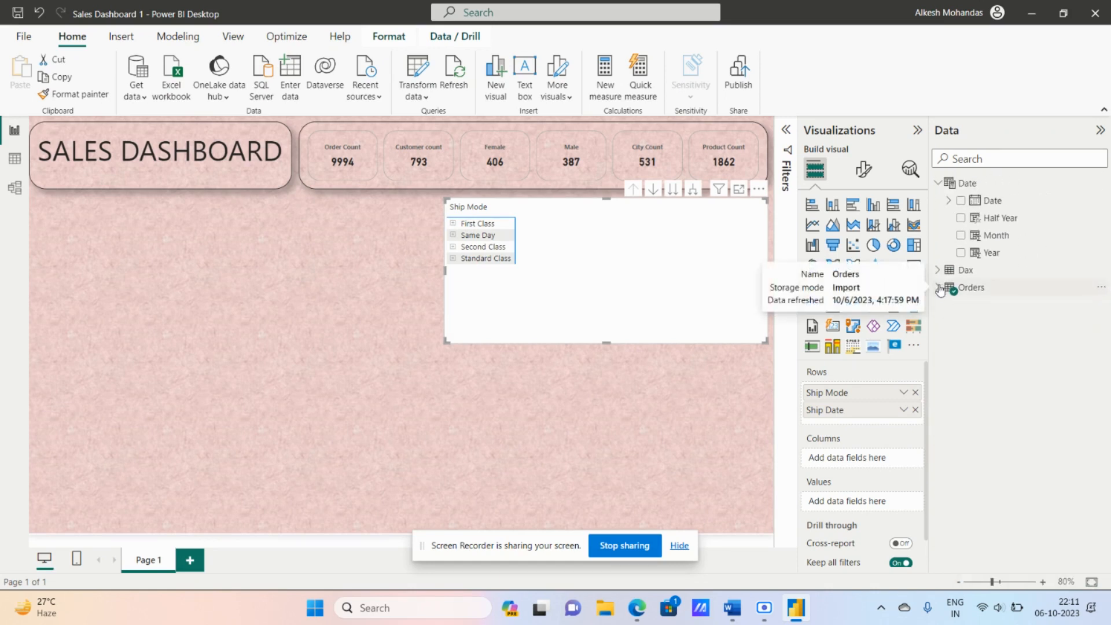
click(940, 271)
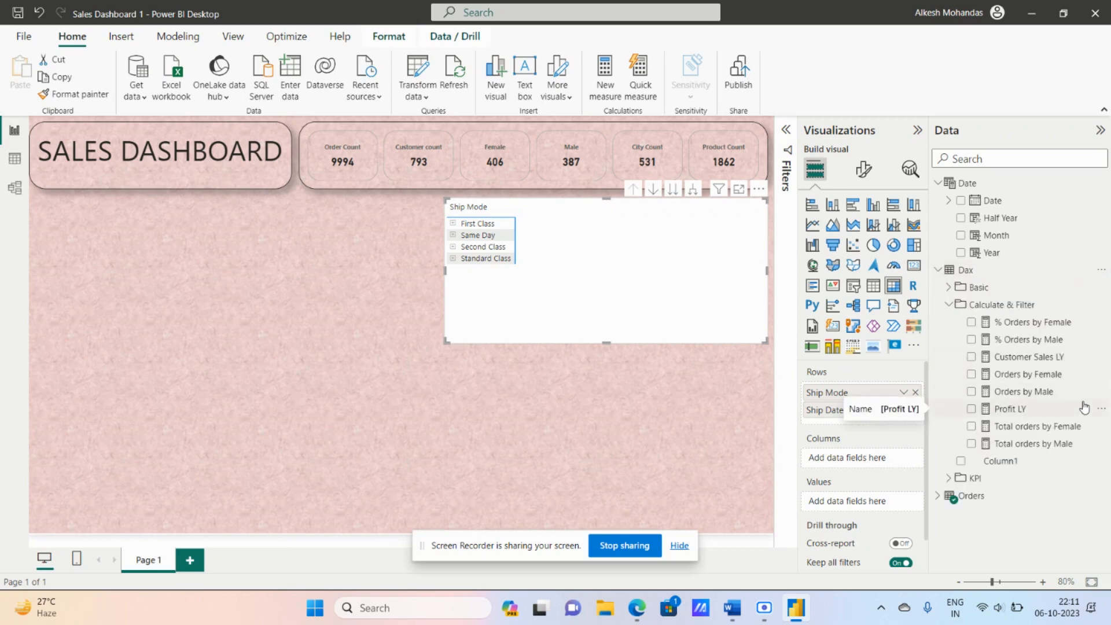
click(972, 375)
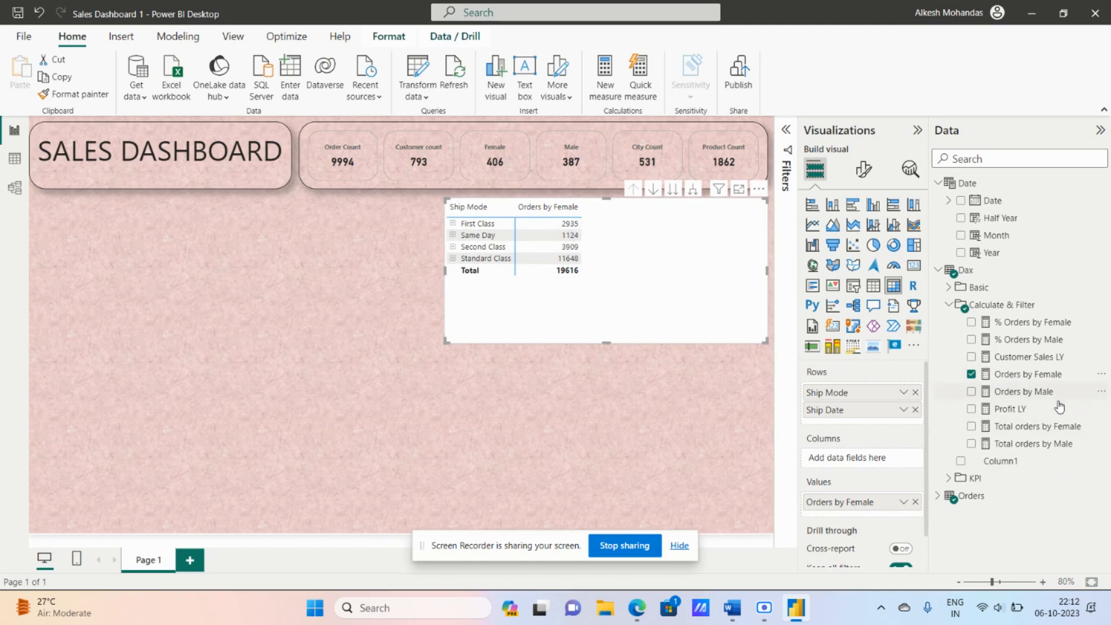
click(971, 428)
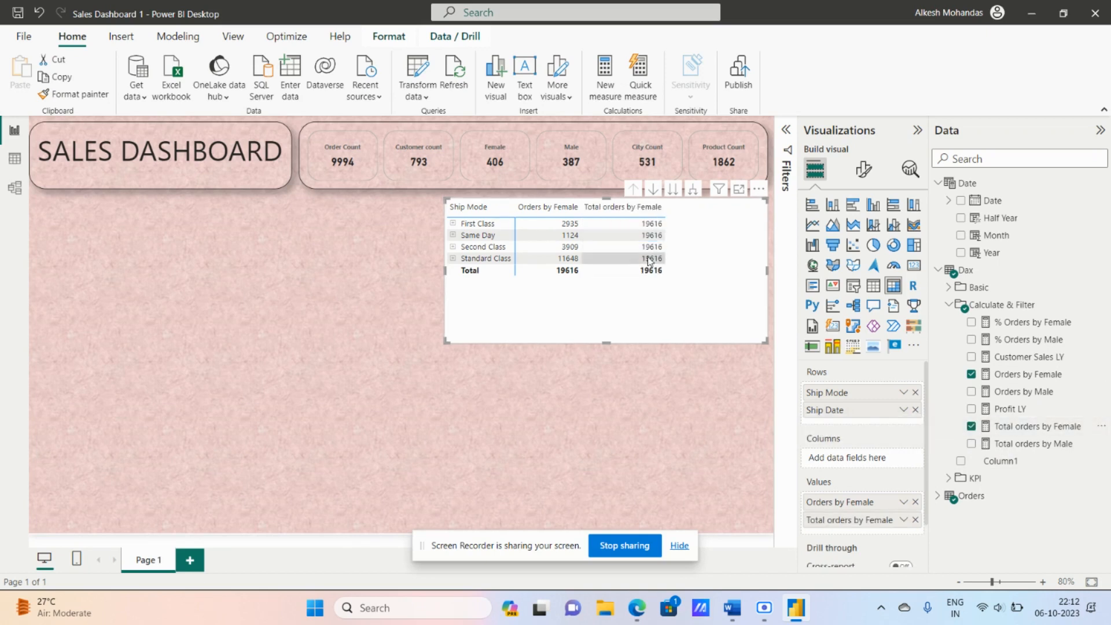
Delete the REMOVEFILTERS function name from the Total orders by Female measure's formula and commit it.
click(1030, 427)
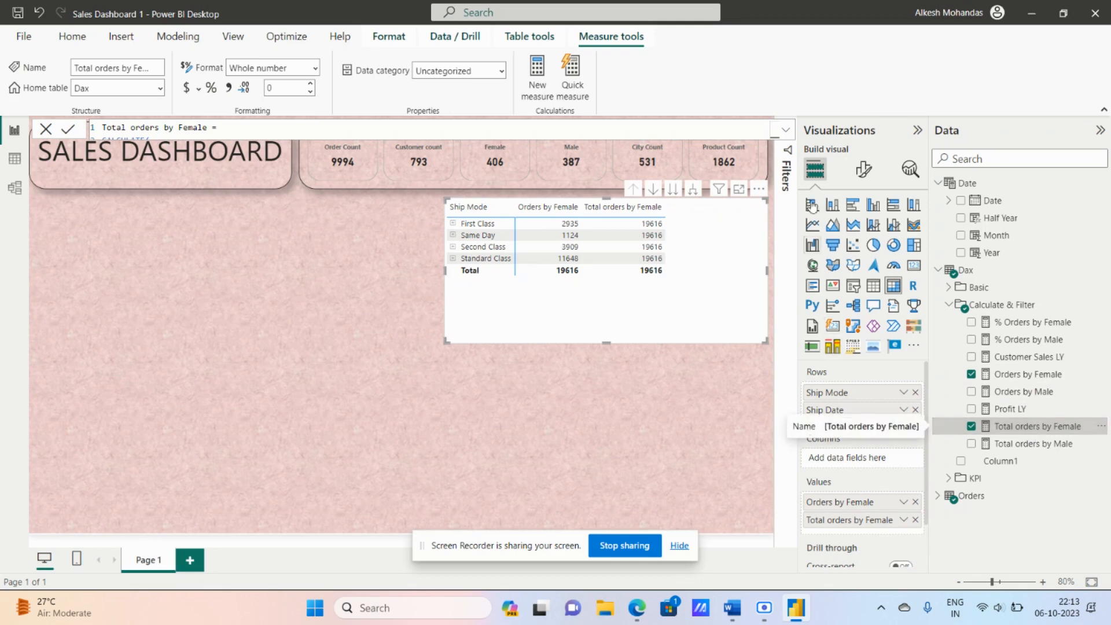
click(786, 130)
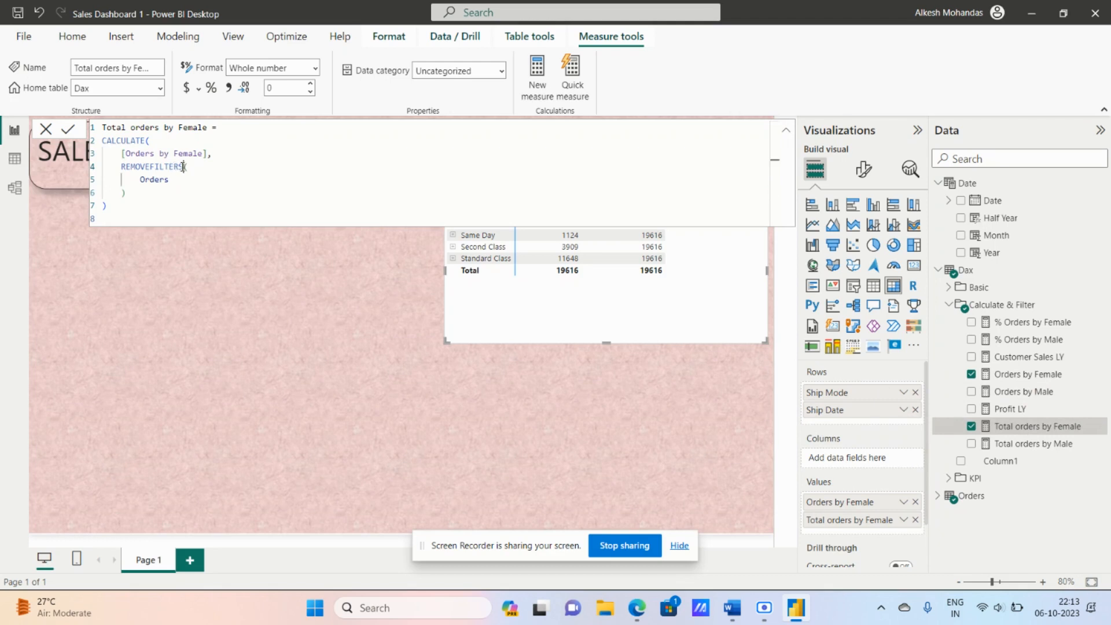
drag(183, 167, 125, 167)
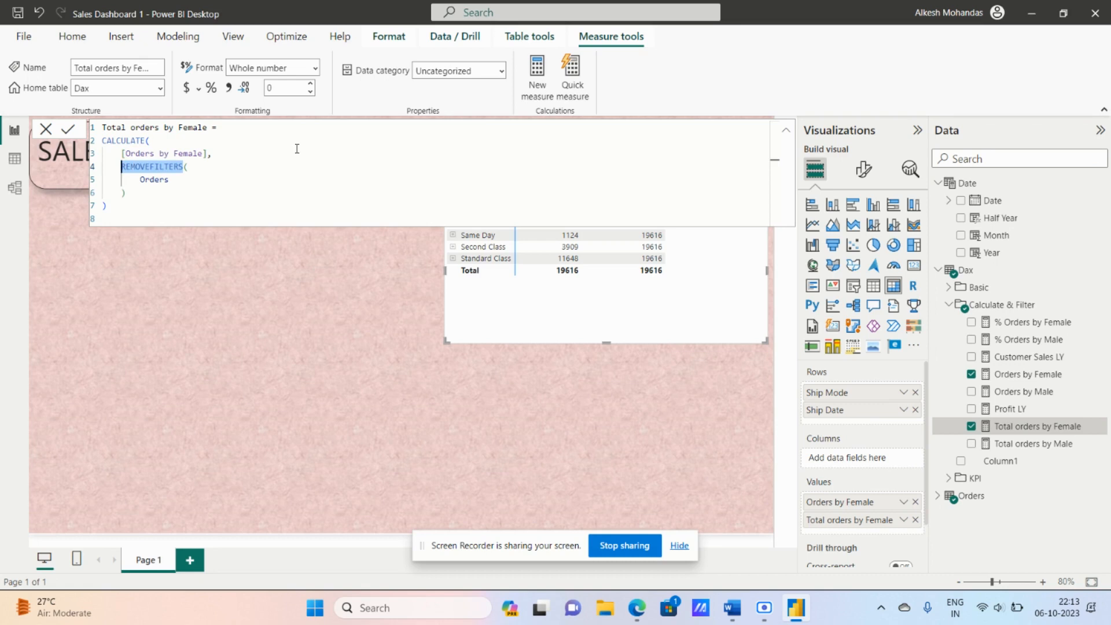
key(BackSpace)
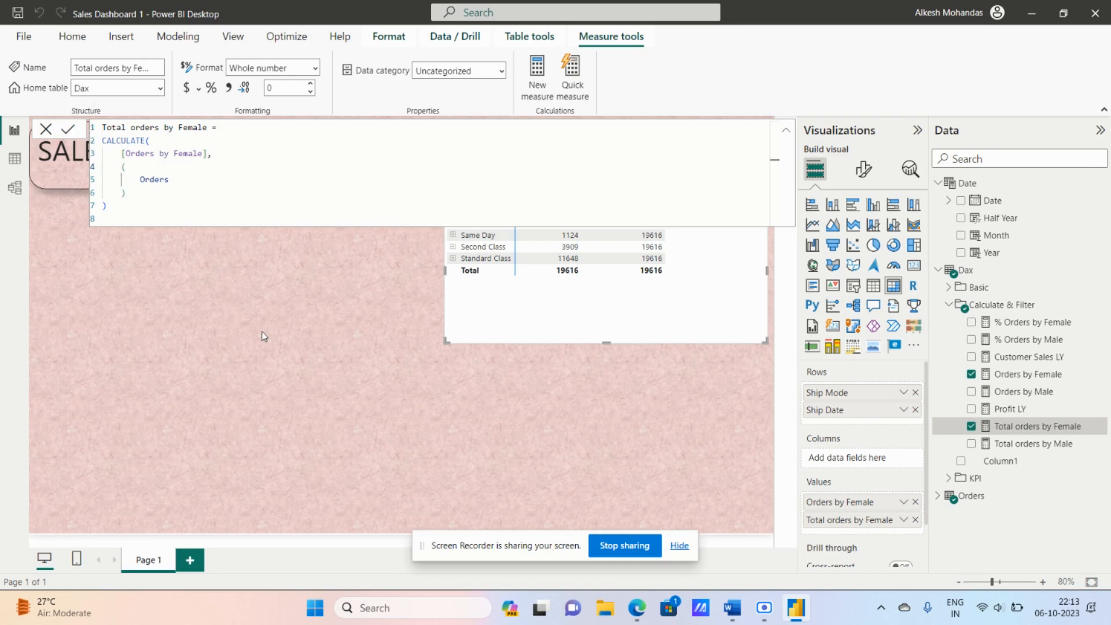
key(Return)
click(786, 130)
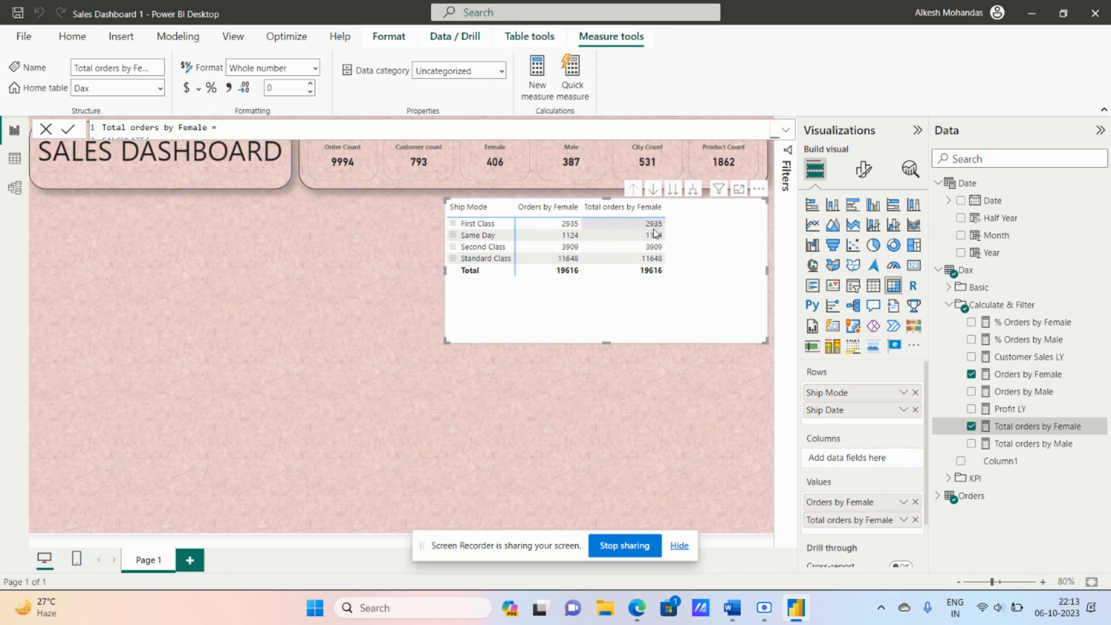
Add the % Orders by Female measure to the matrix values and format it as a percentage.
click(972, 323)
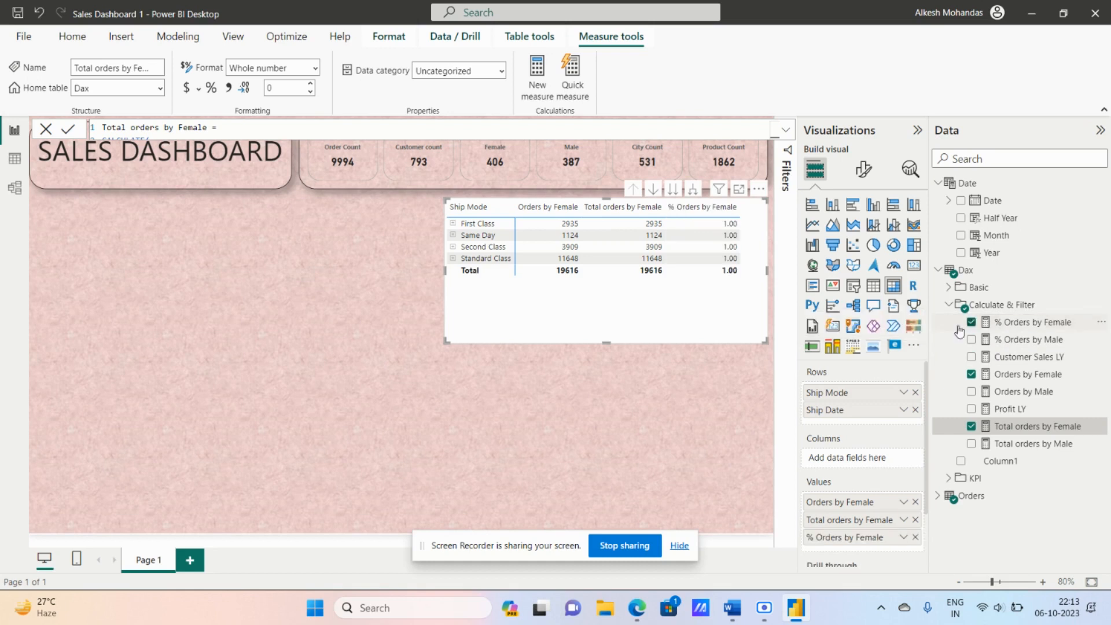
click(1038, 326)
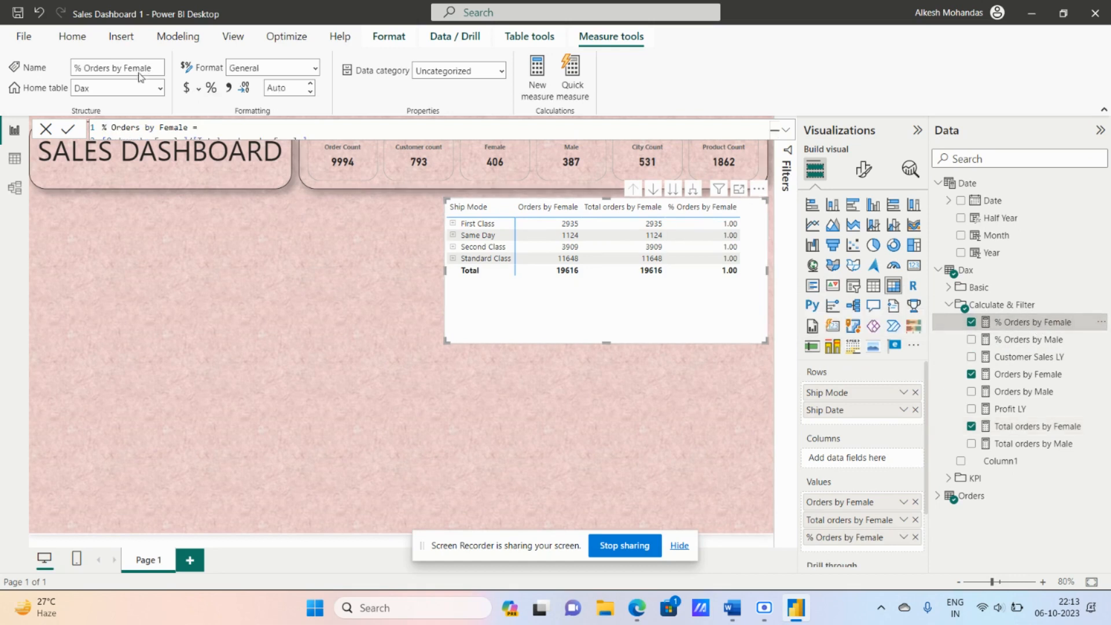
click(212, 89)
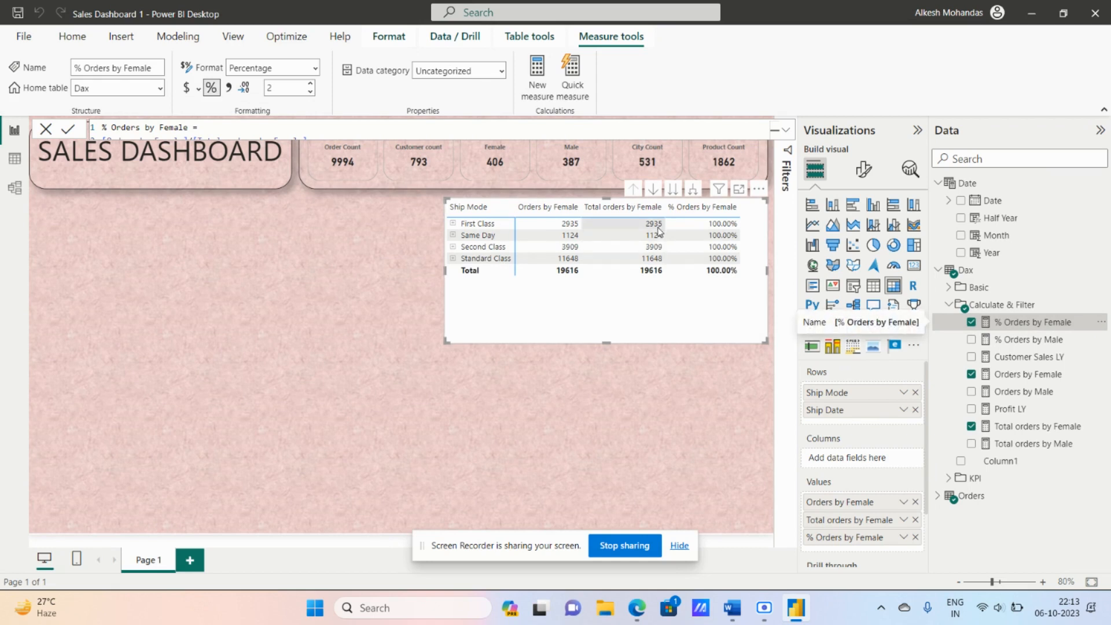
Put REMOVEFILTERS back around Orders in the Total orders by Female measure's formula and commit it.
click(1017, 429)
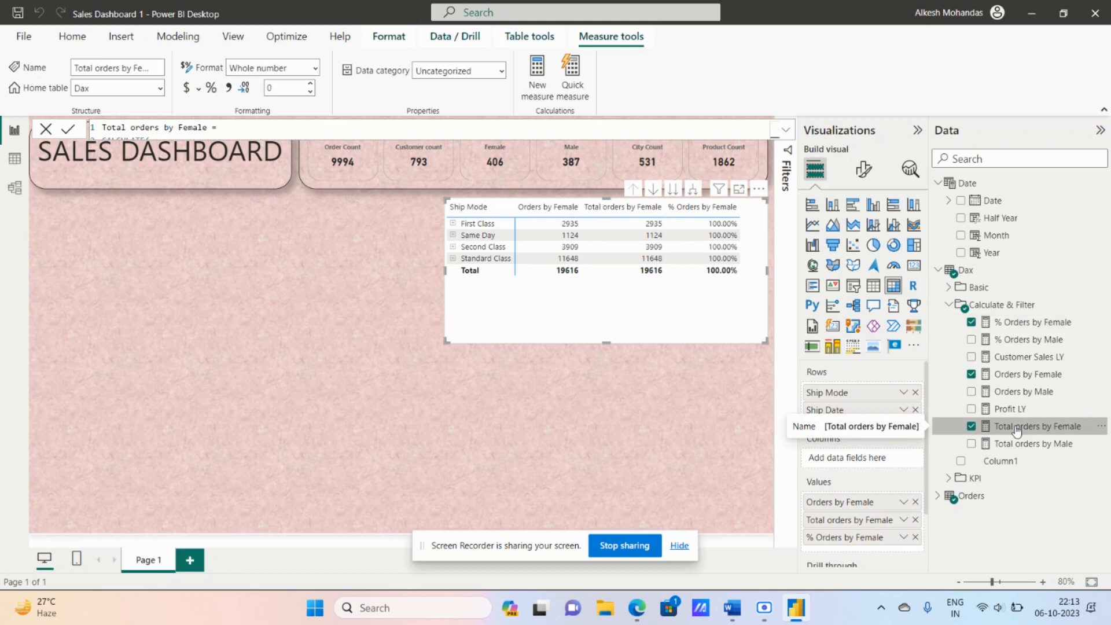
click(786, 131)
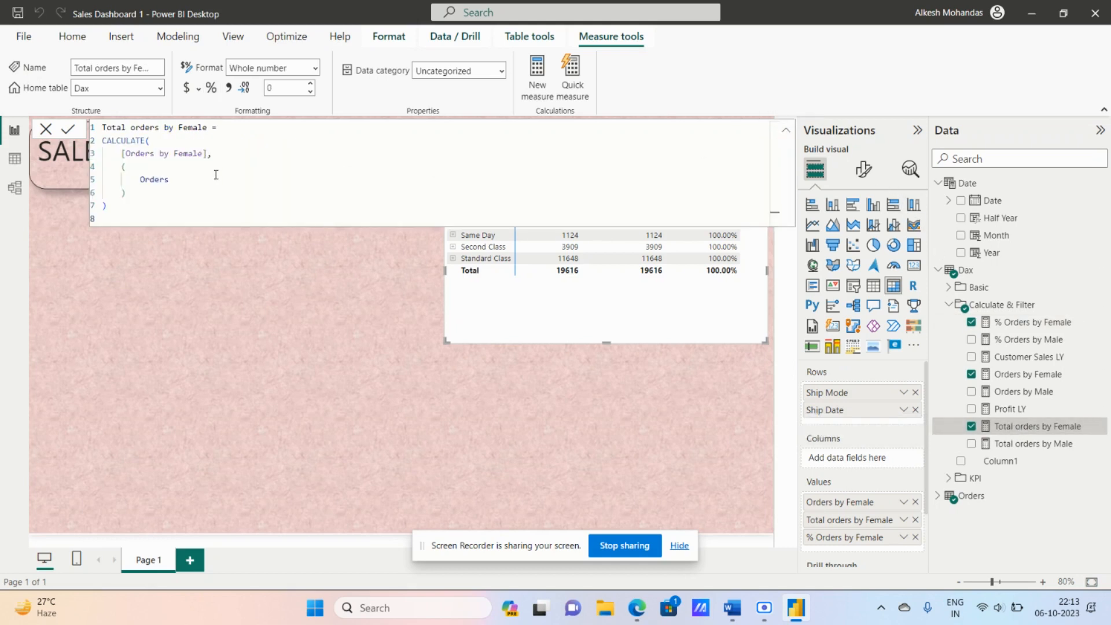
click(122, 167)
text(r)
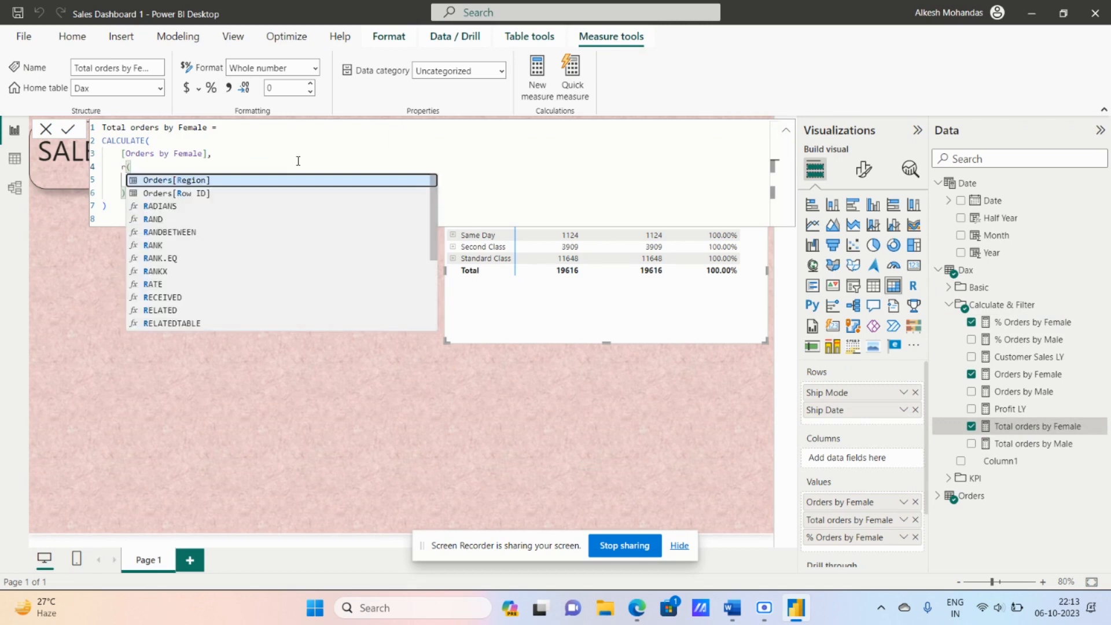
text(remove)
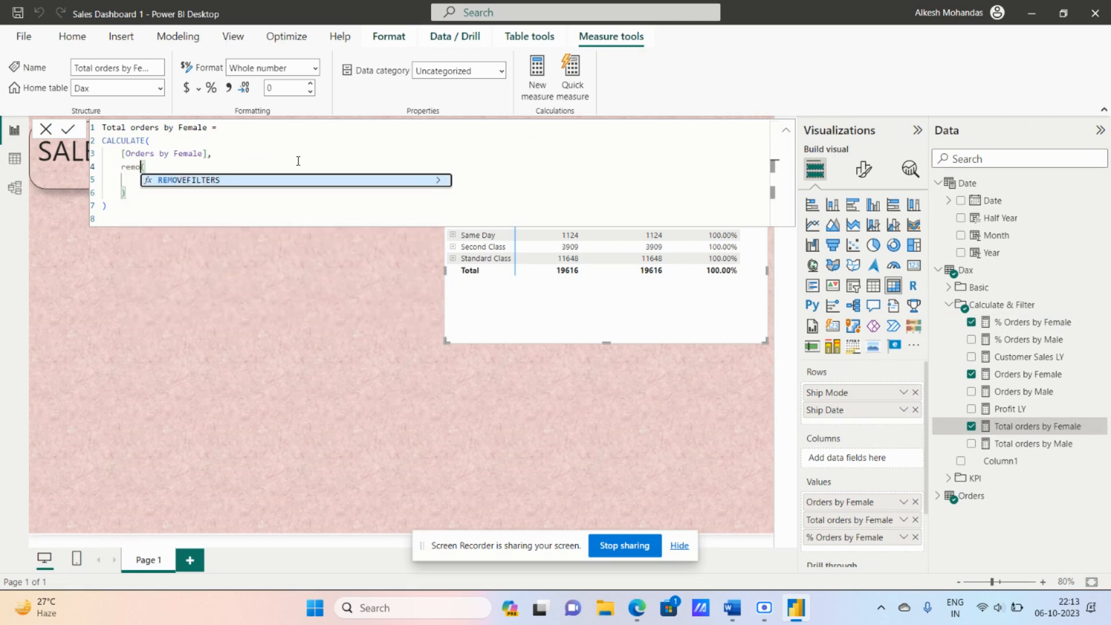
key(Tab)
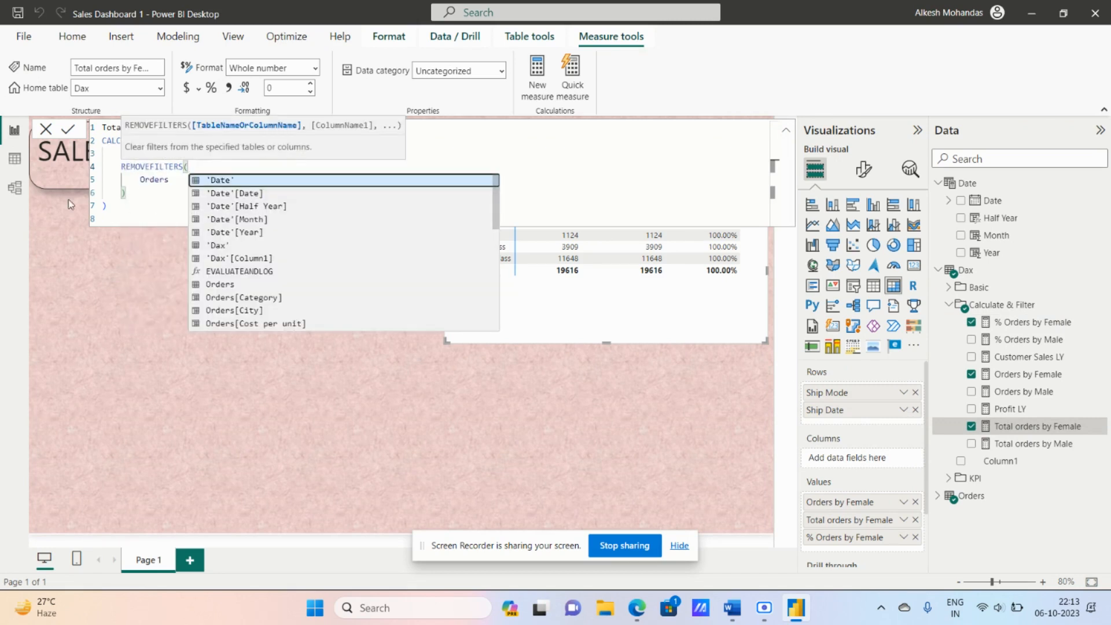
click(70, 132)
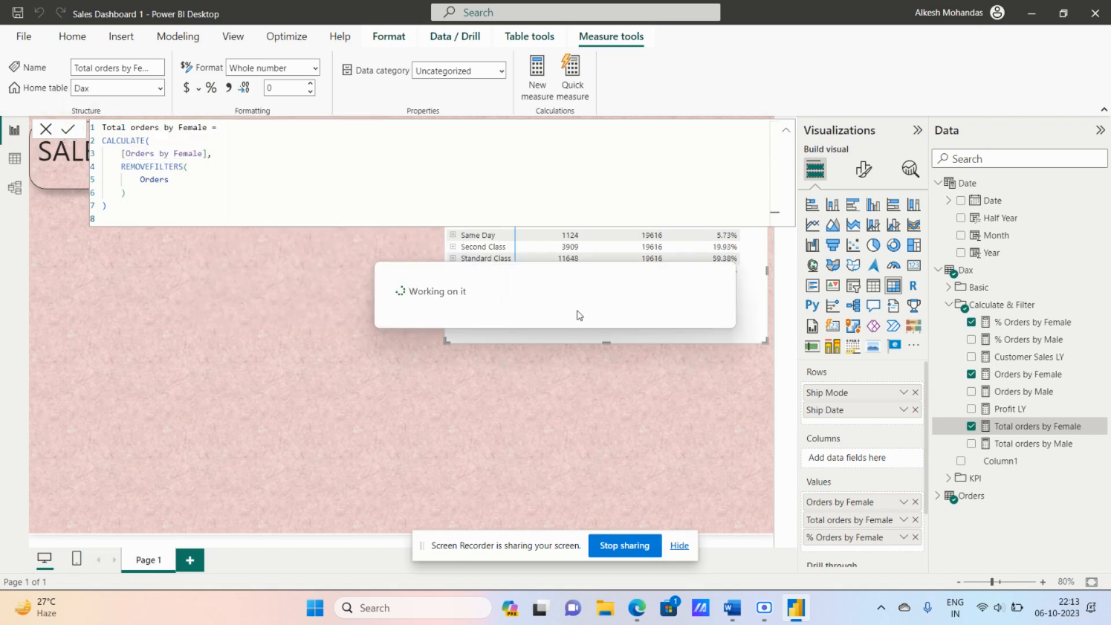
click(786, 131)
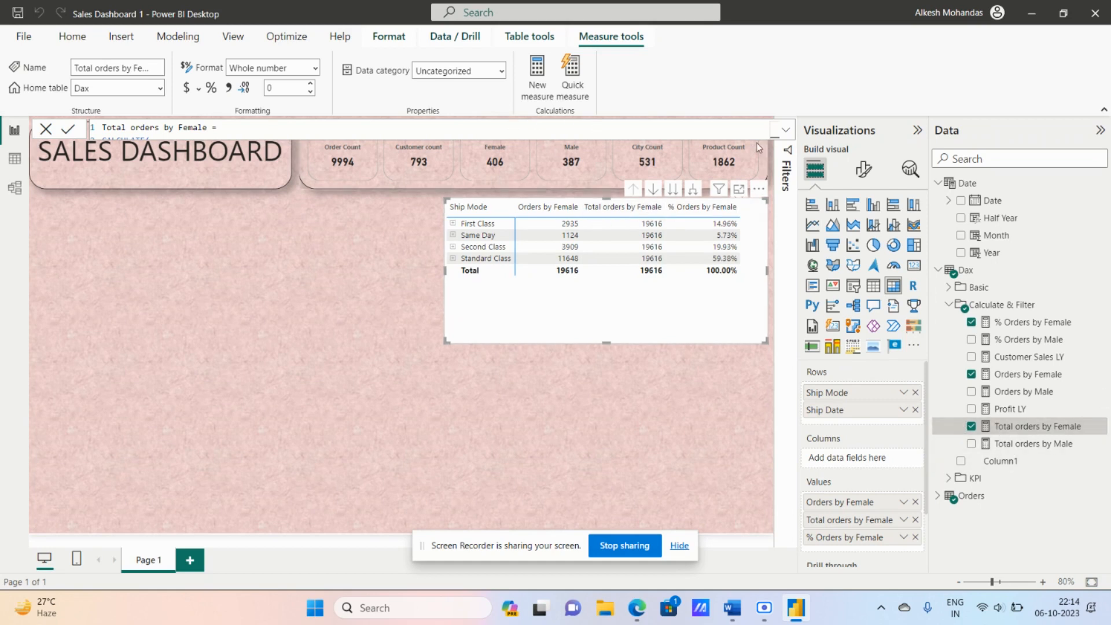
Remove the Total orders by Female measure from the matrix values.
click(787, 134)
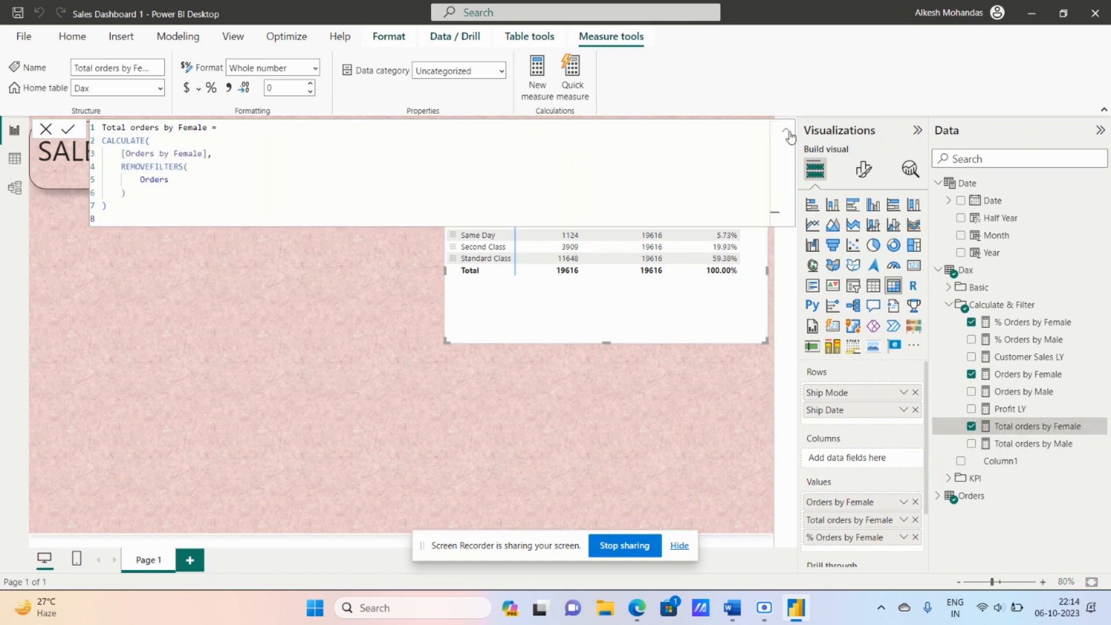
click(789, 135)
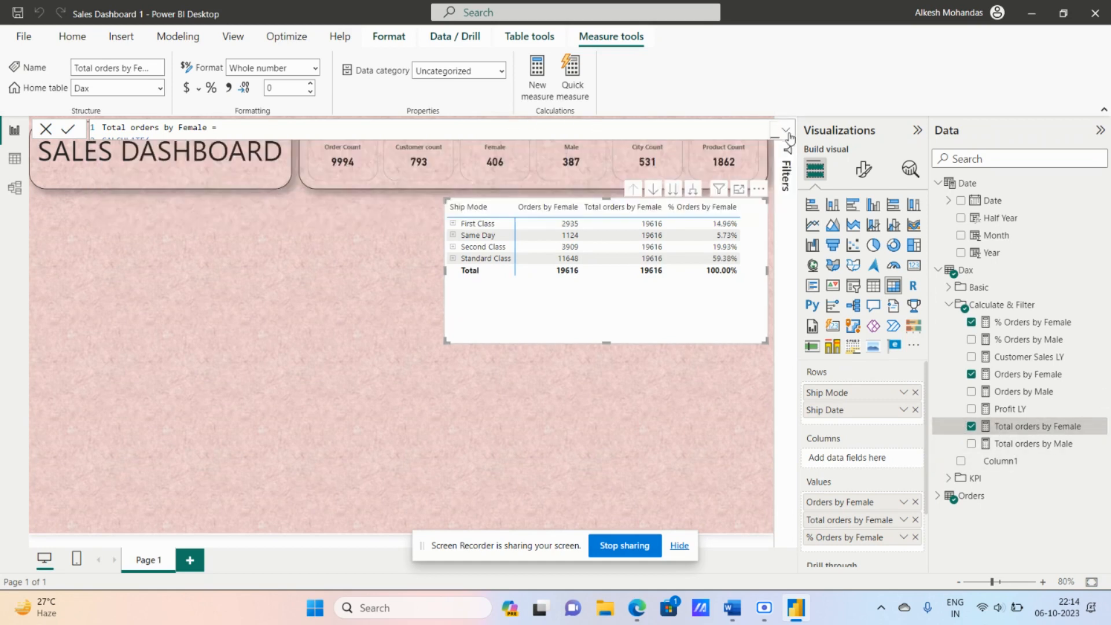
click(972, 427)
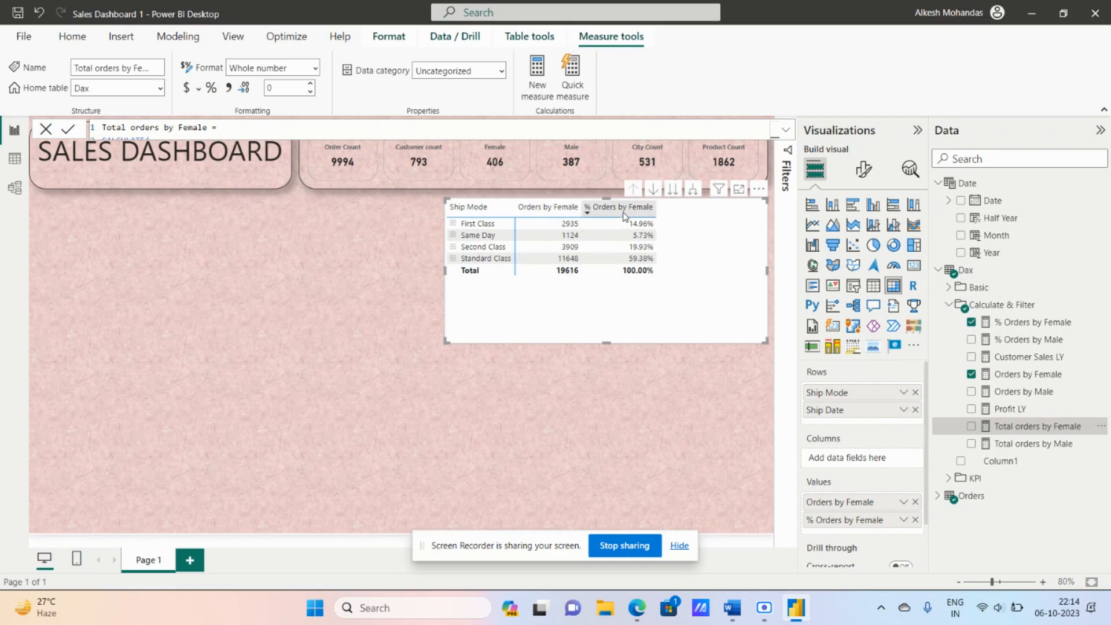
Add the Orders by Male and % Orders by Male measures to the matrix and widen it to fit all columns.
click(971, 392)
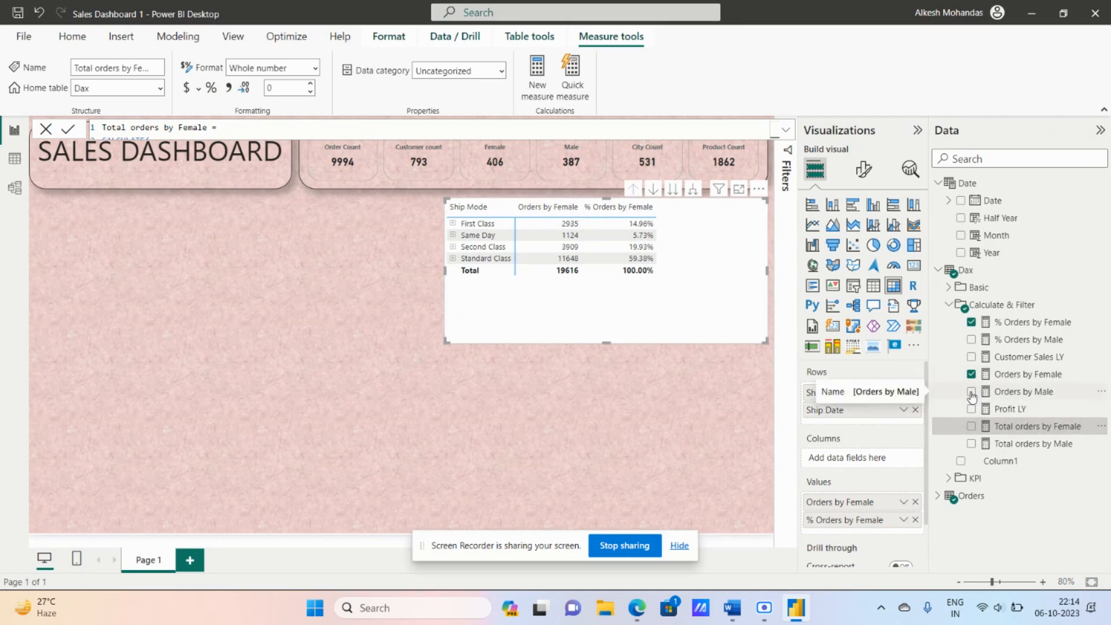
click(971, 340)
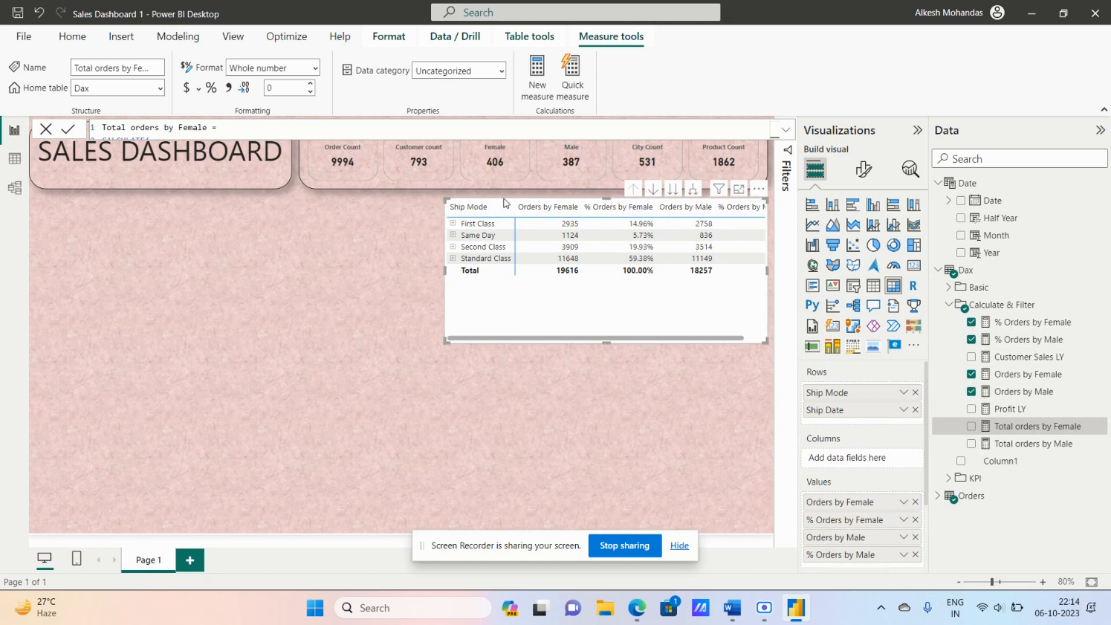
mouse_move(505, 203)
mouse_down()
mouse_move(489, 202)
mouse_move(506, 205)
mouse_up()
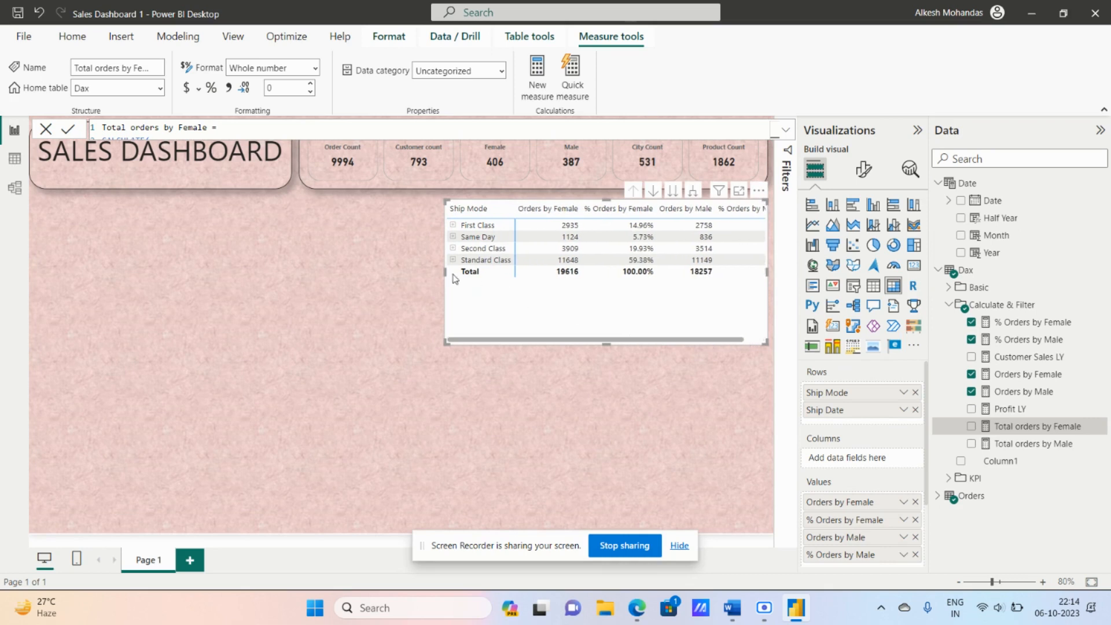
drag(444, 271, 415, 275)
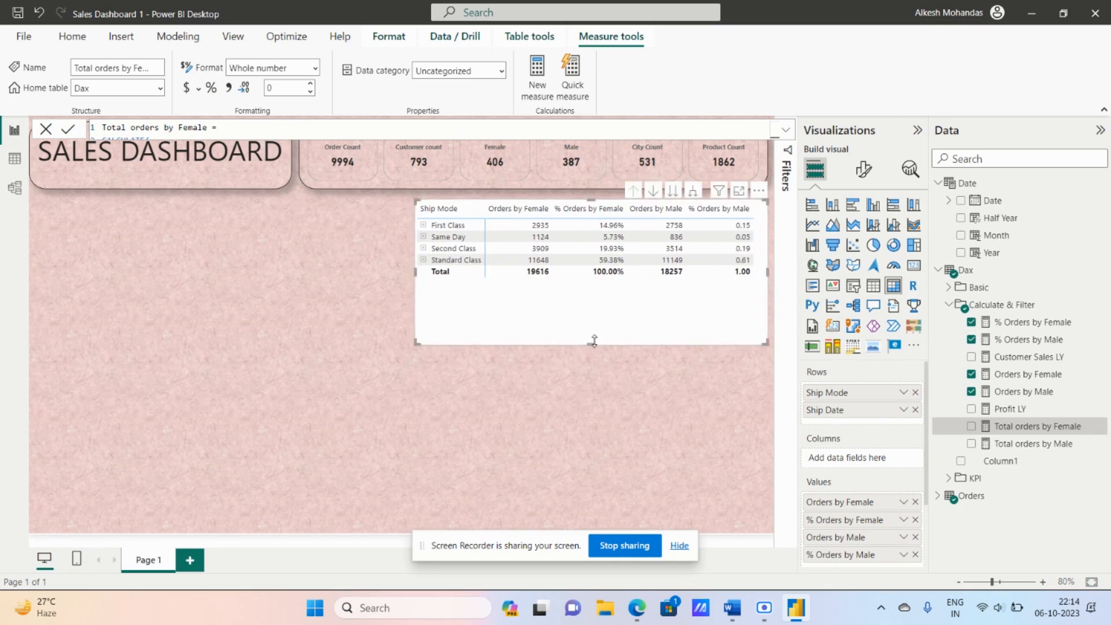
Shorten the matrix to just below its Total row and move it slightly down, away from the KPI cards.
drag(594, 345, 593, 294)
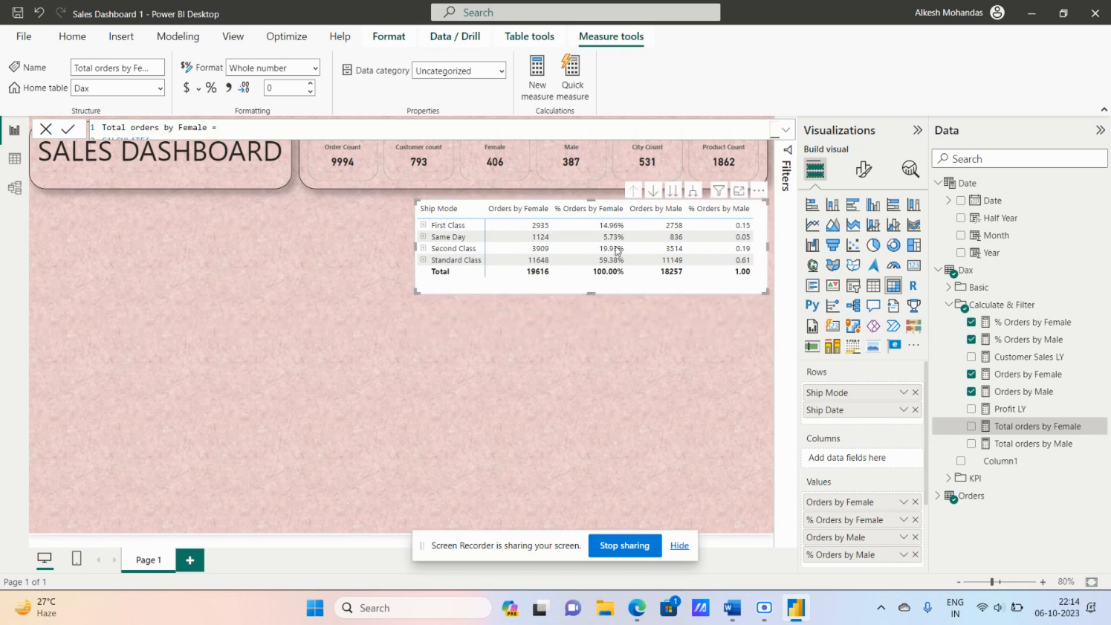
click(609, 197)
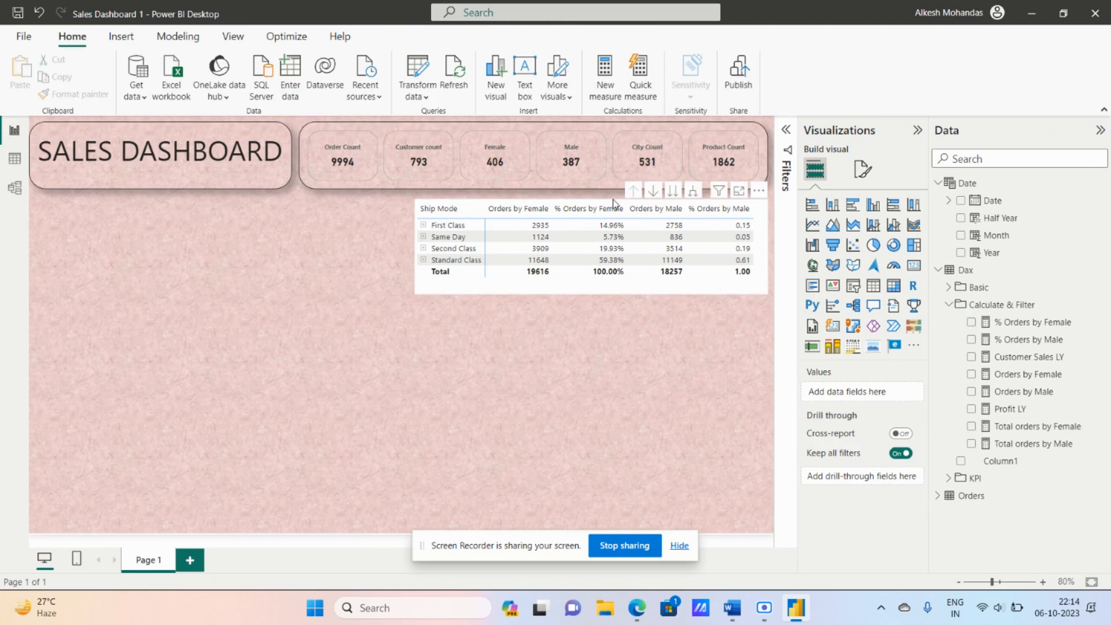
drag(613, 199, 612, 212)
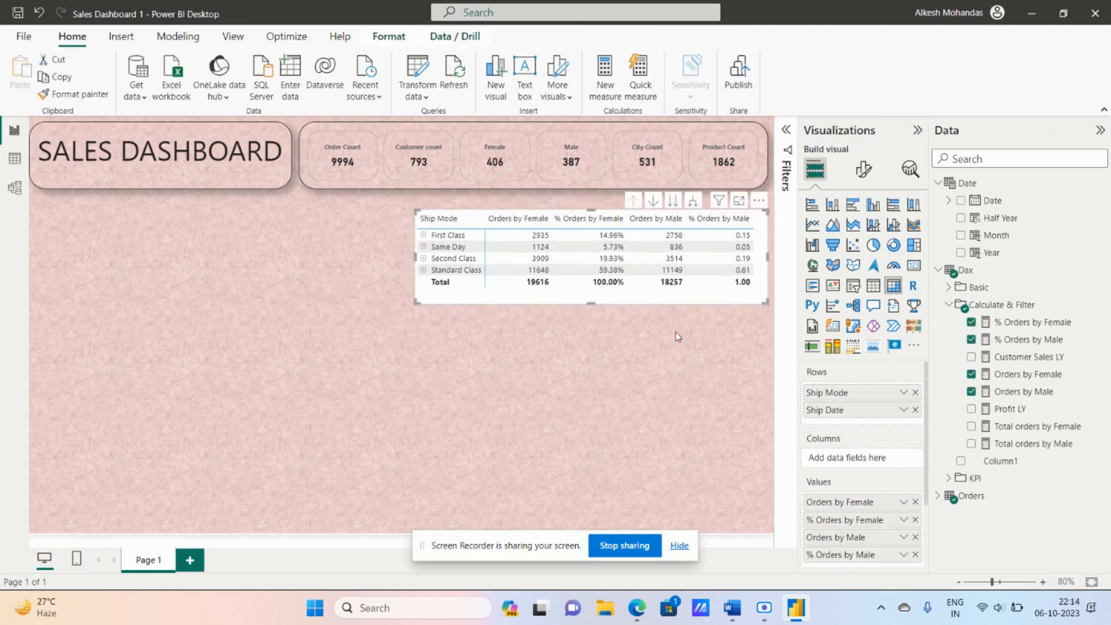
Check the first management question in the Word project document and return to Power BI.
click(732, 609)
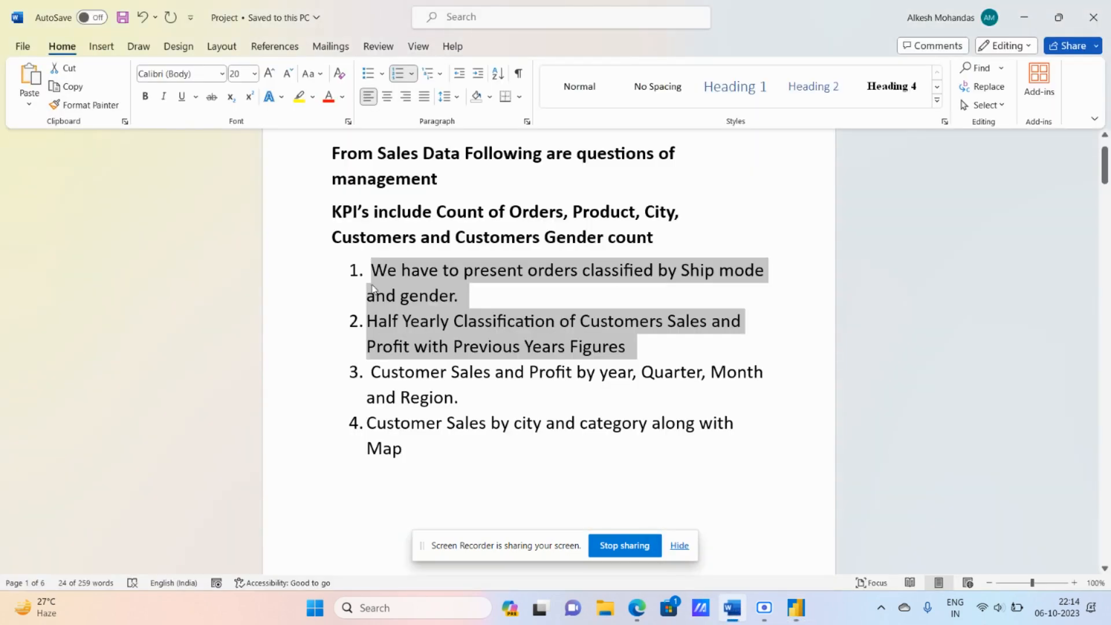
click(431, 283)
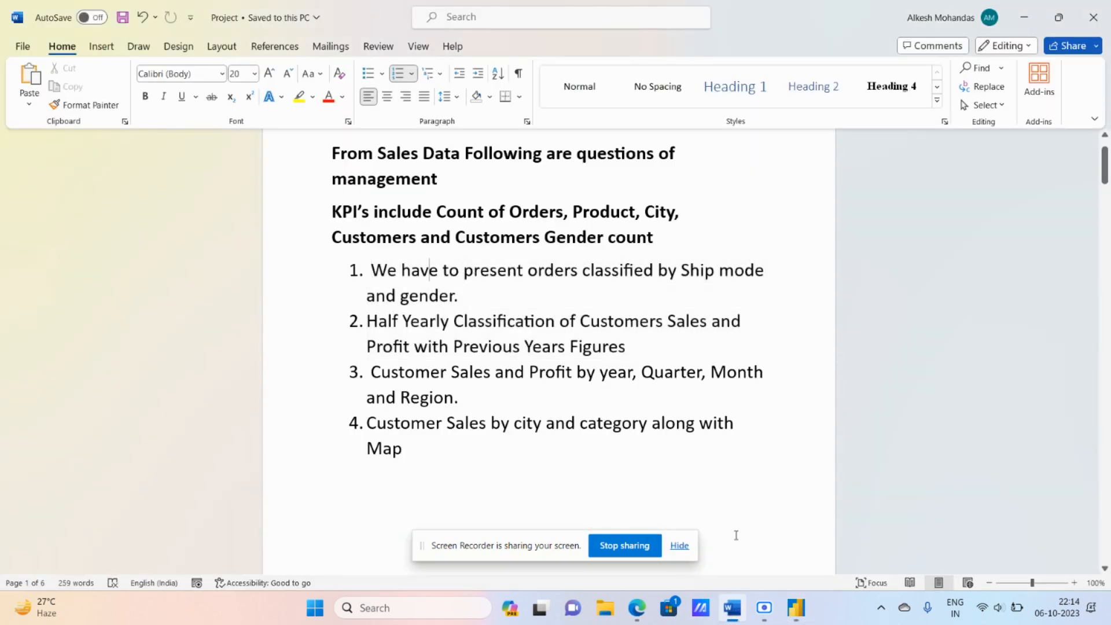
click(797, 608)
Turn on the matrix's title and open its title settings.
click(865, 169)
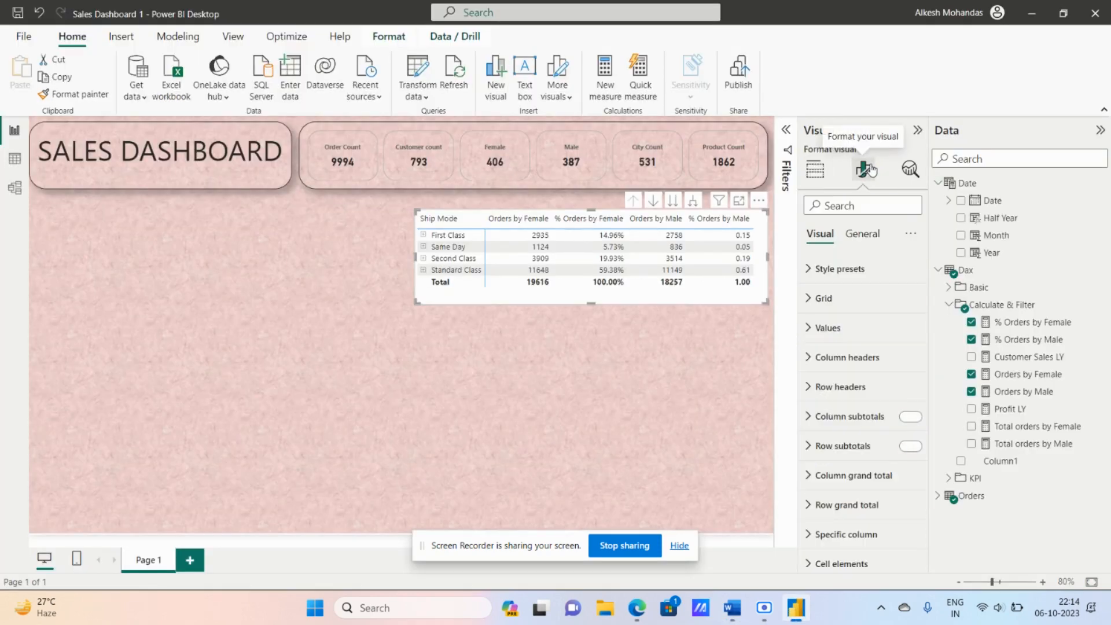
click(863, 234)
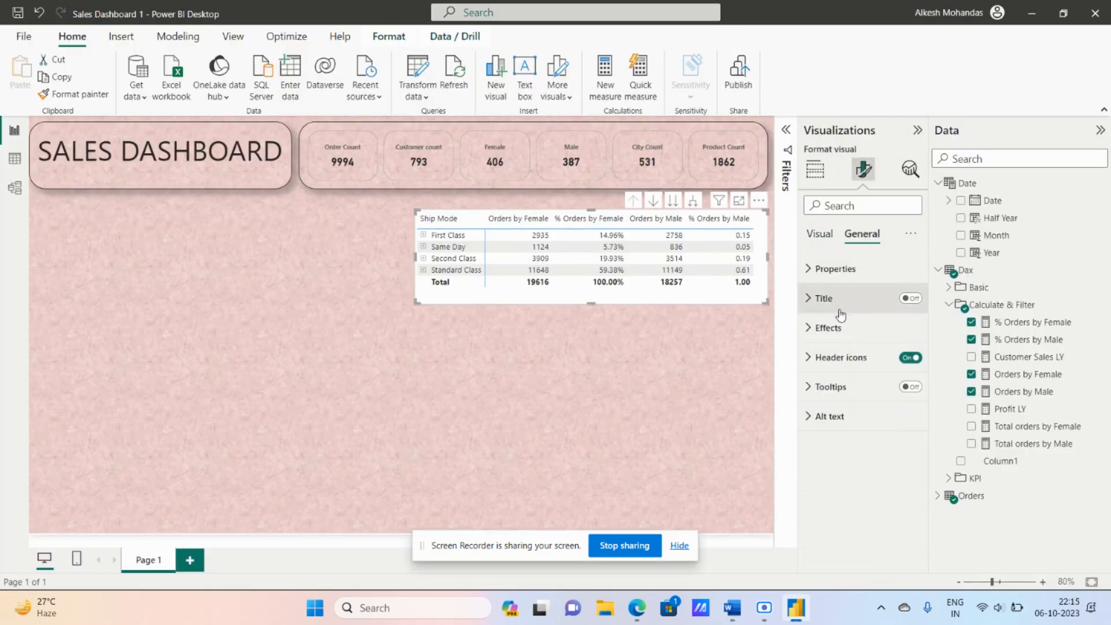
click(910, 298)
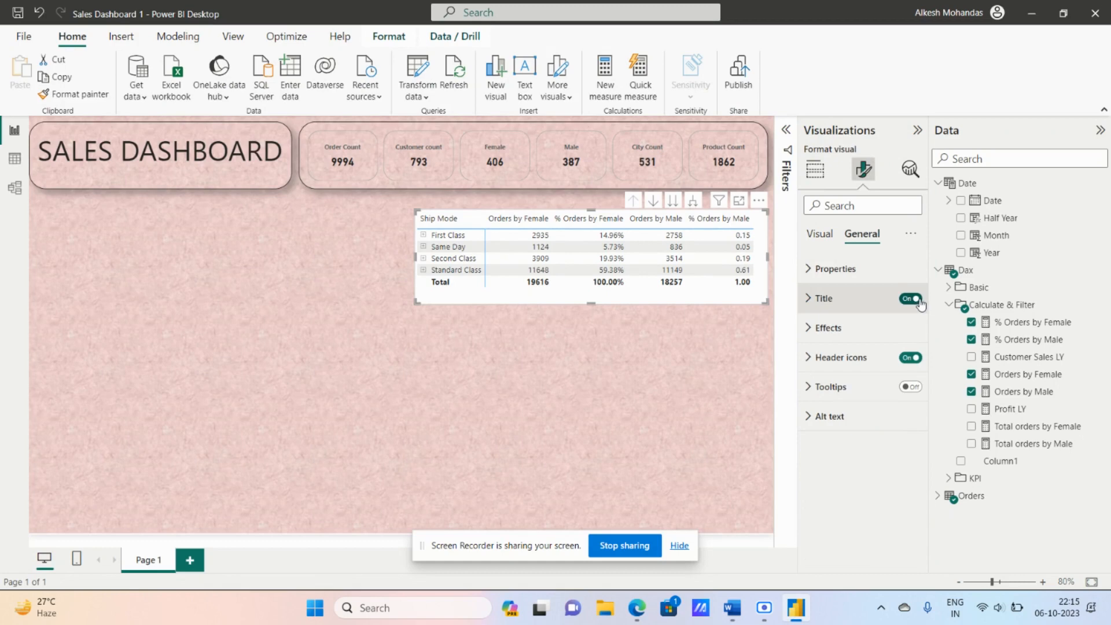
click(843, 312)
Switch to the Word project document and copy "orders classified by Ship mode and gender" from the first question.
click(731, 602)
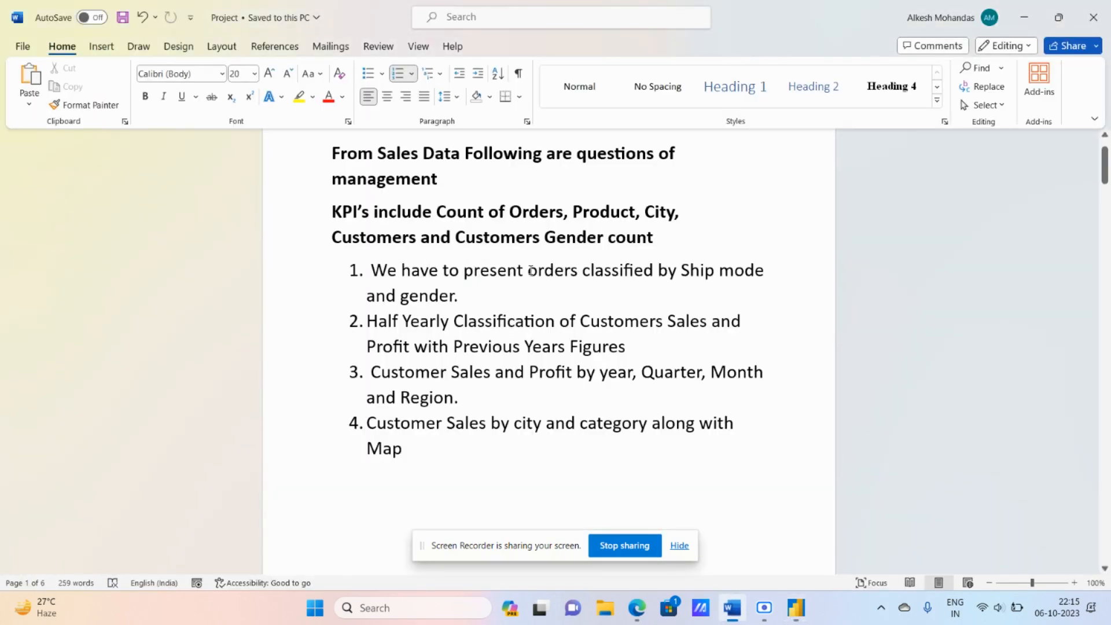
drag(529, 270, 749, 293)
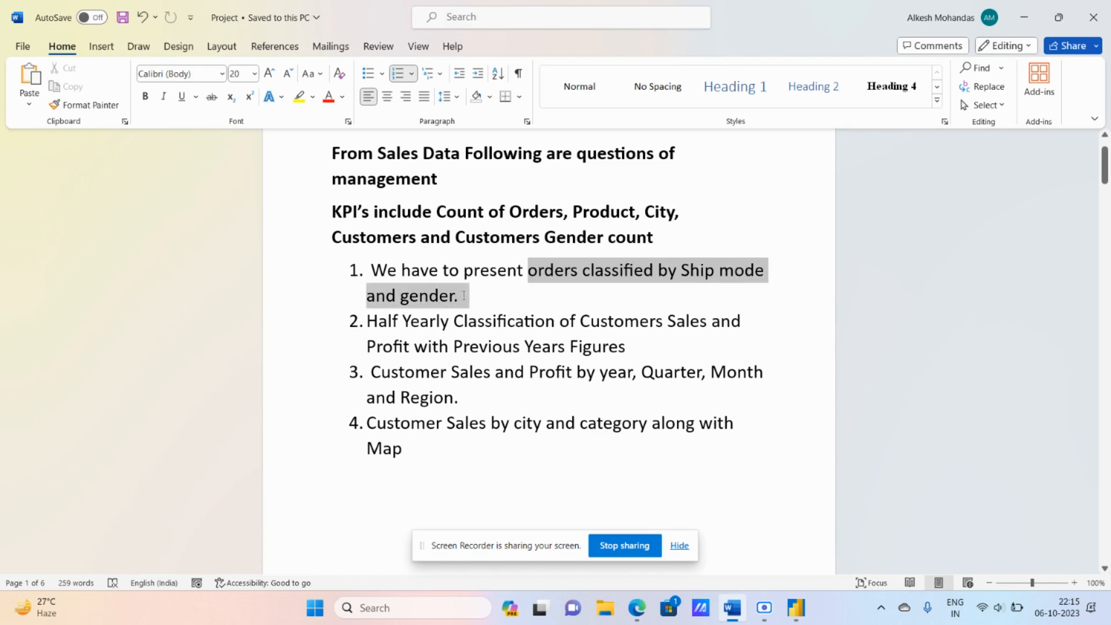
mouse_move(464, 296)
mouse_down()
mouse_move(447, 296)
mouse_move(456, 296)
mouse_up()
key(ctrl+c)
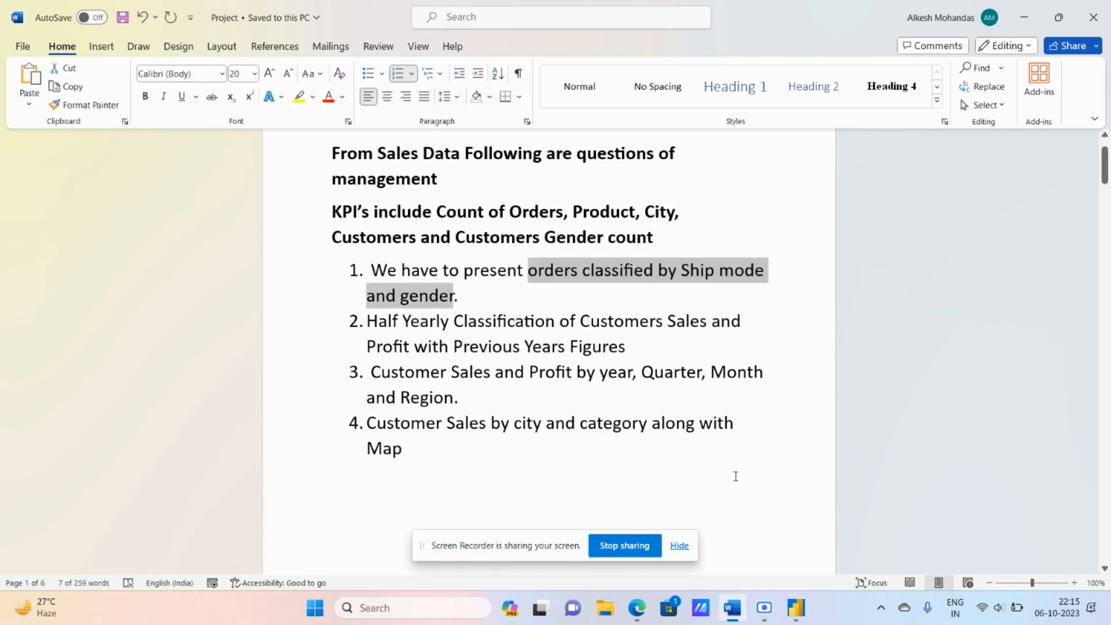
Return to Power BI and paste the copied text as the matrix title, capitalizing it to "Orders classified by Ship mode and gender".
click(796, 607)
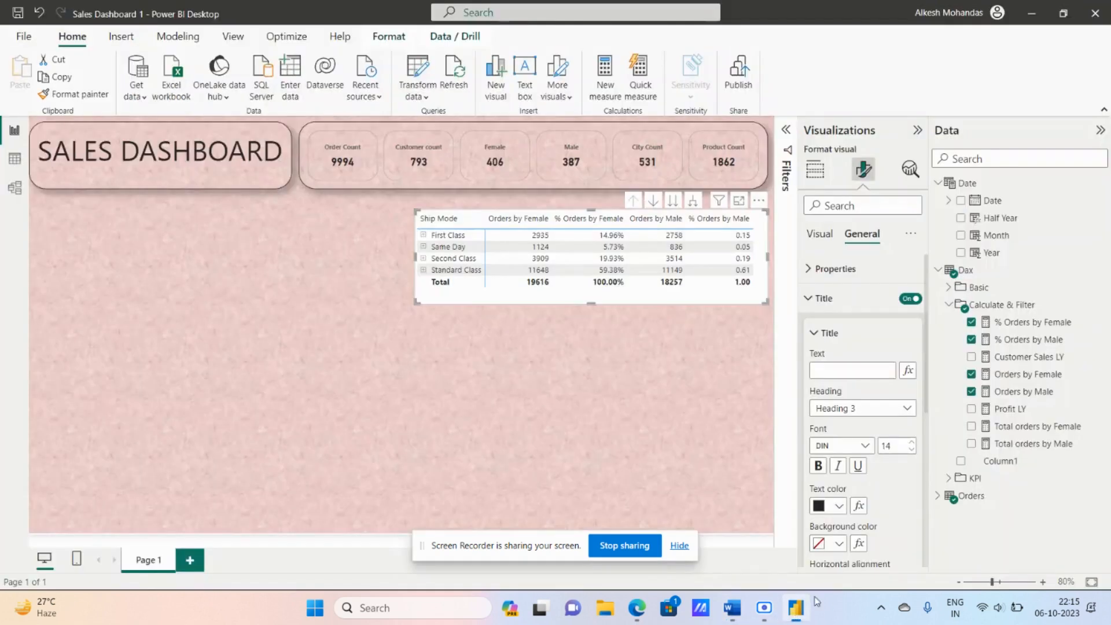
click(830, 372)
key(ctrl+v)
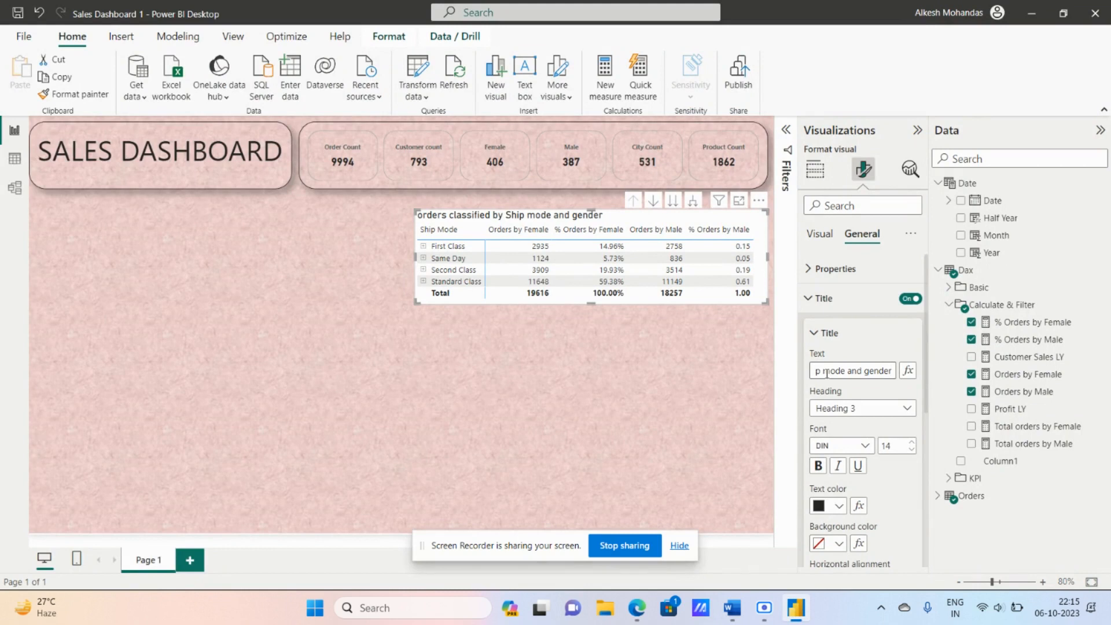
key(Left)
key(Left)
key(Left)
key(Left)
key(Left)
key(Left)
key(Left)
key(Left)
key(Left)
key(Left)
key(Left)
key(Left)
key(Left)
key(Left)
key(Left)
key(Left)
key(Left)
key(Left)
key(Left)
key(Left)
key(Left)
key(Delete)
text(O)
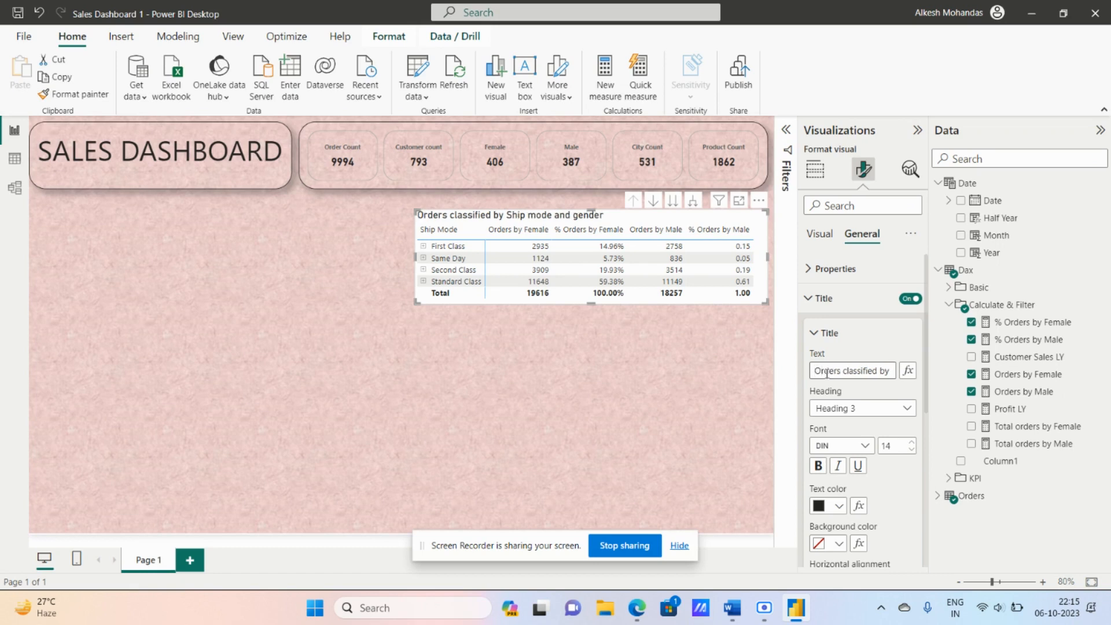
Center the matrix title horizontally.
click(828, 303)
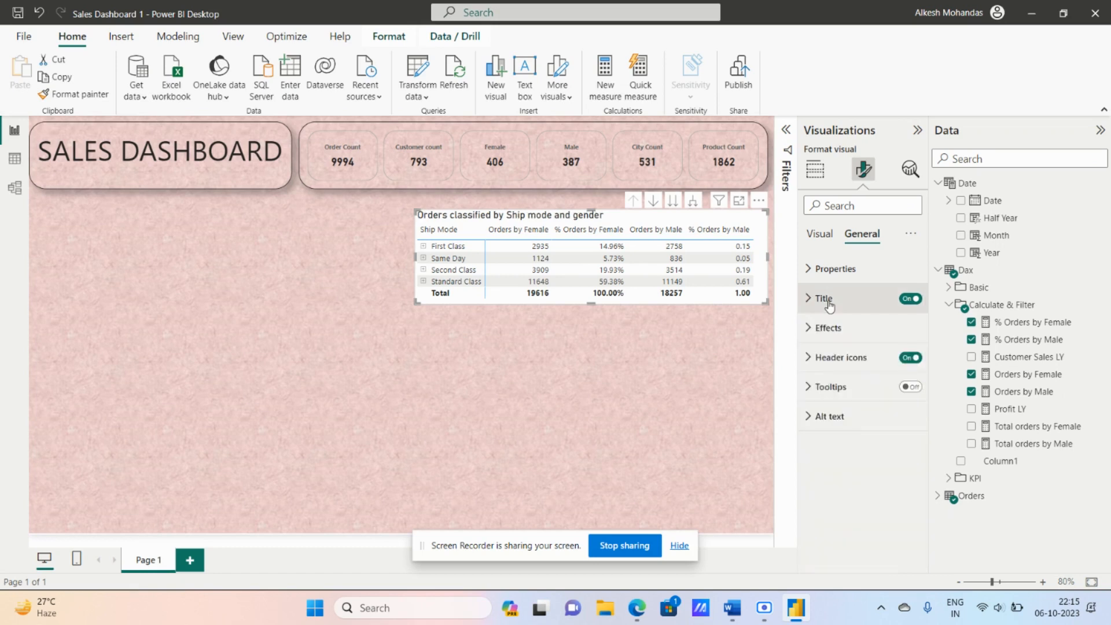
click(847, 301)
scroll(844, 341, down, 3)
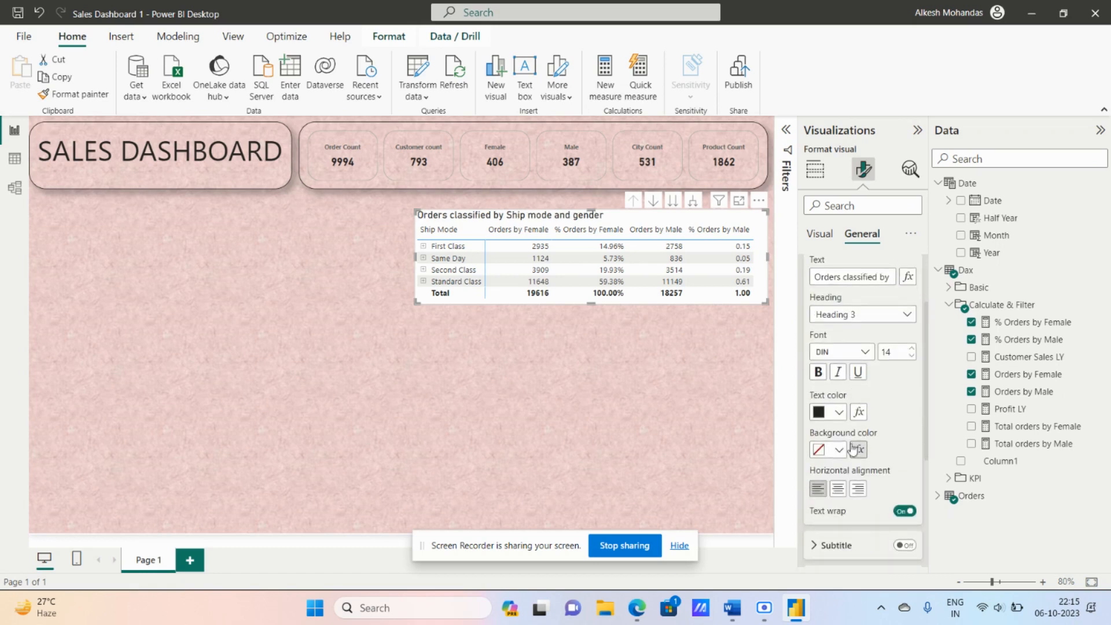
click(838, 490)
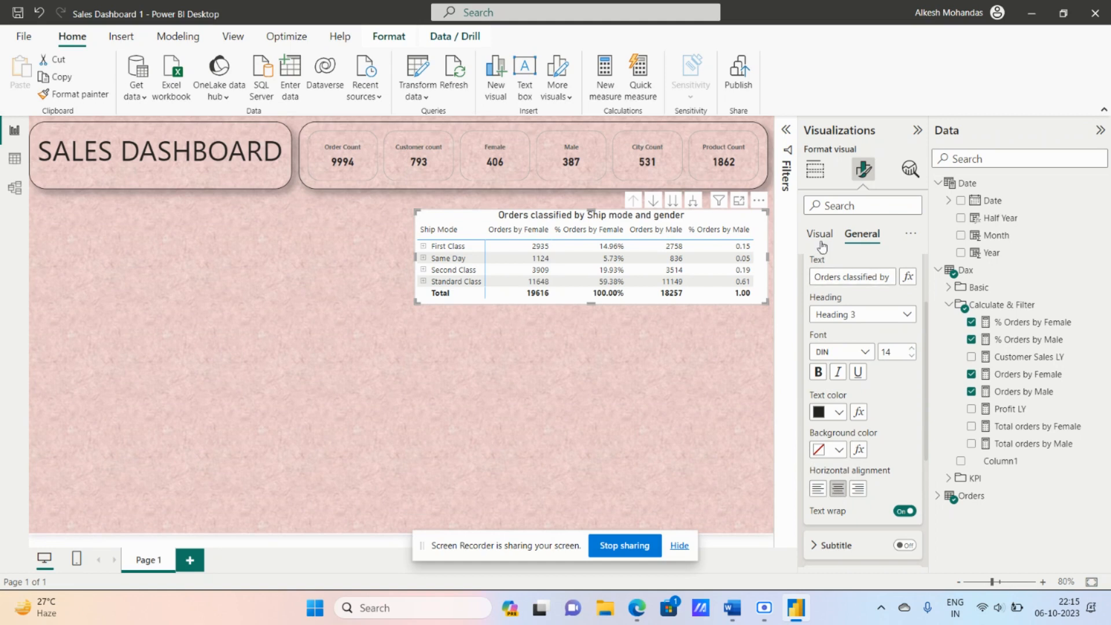
Turn off the matrix's background in its effects settings.
click(819, 235)
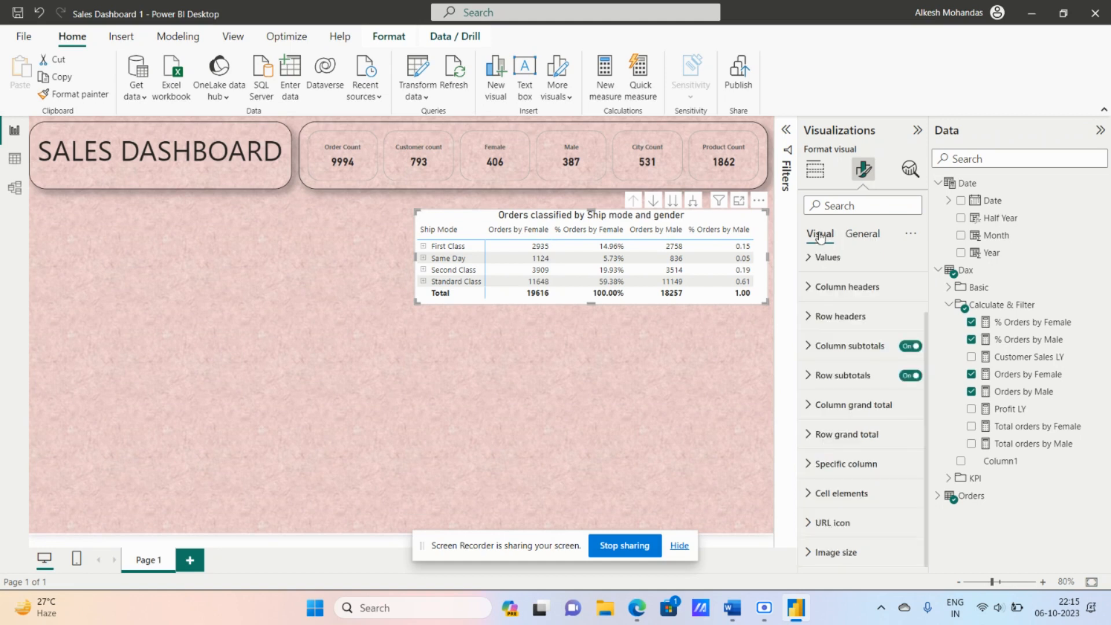
click(859, 235)
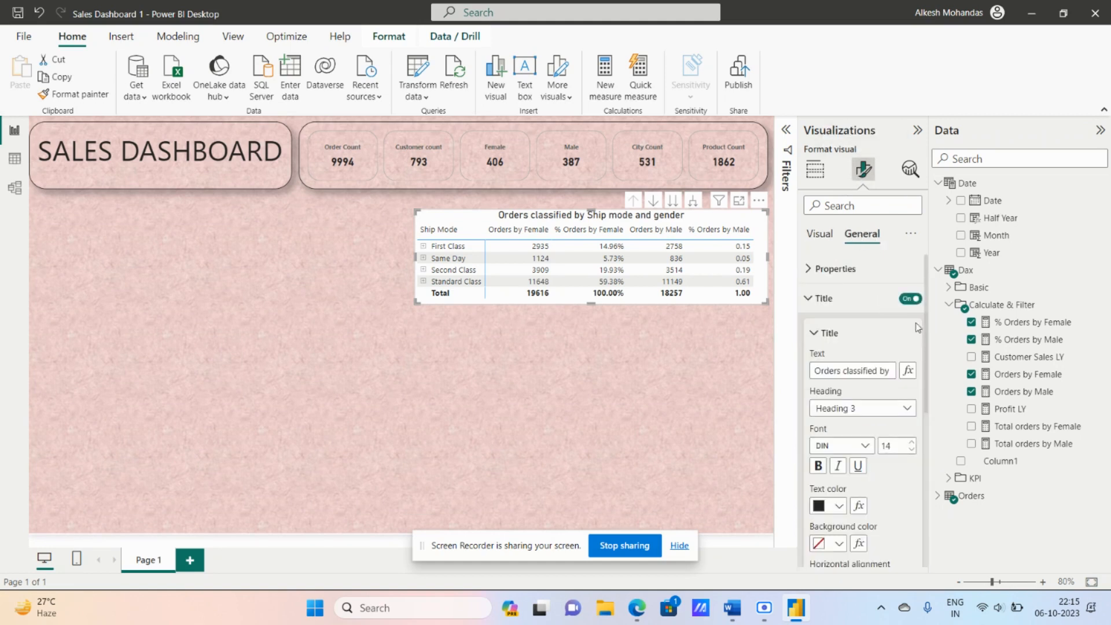
click(838, 299)
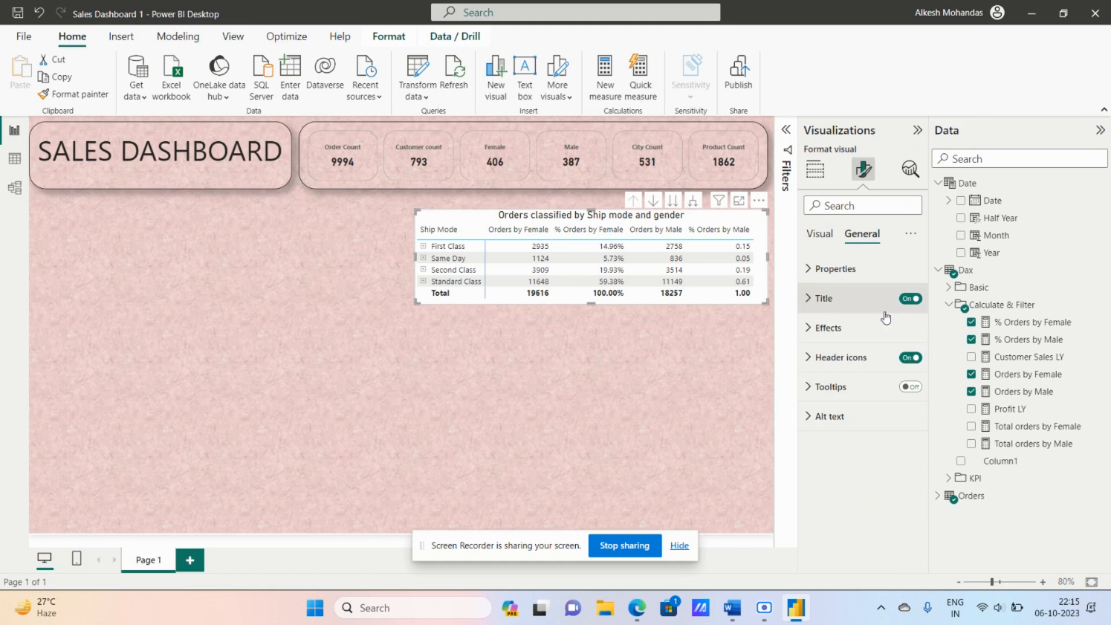
click(849, 334)
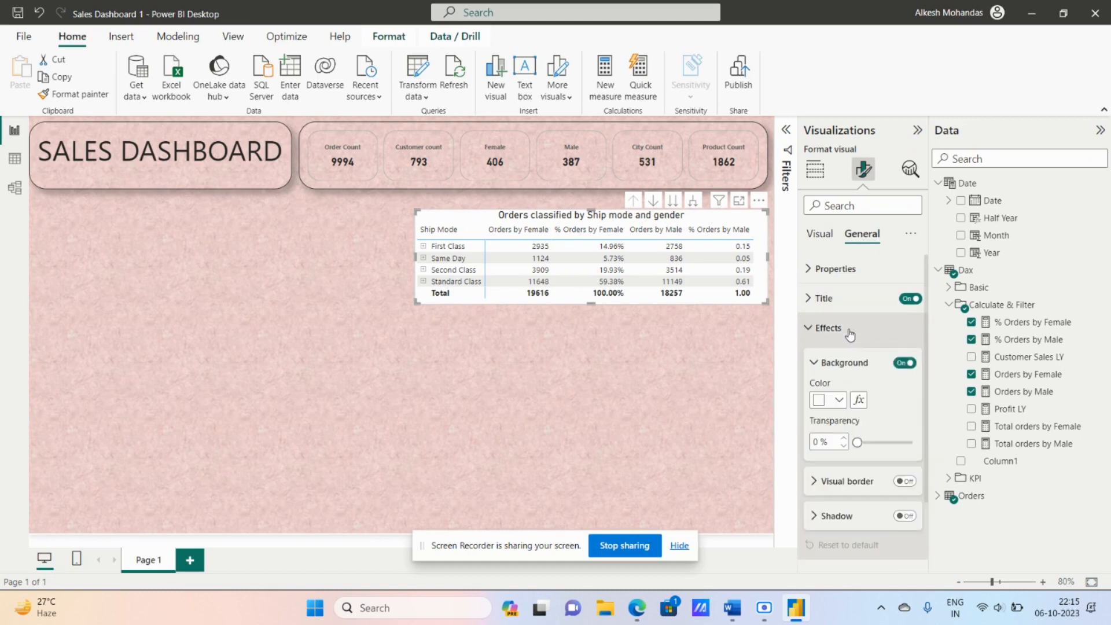
click(903, 364)
scroll(907, 399, down, 2)
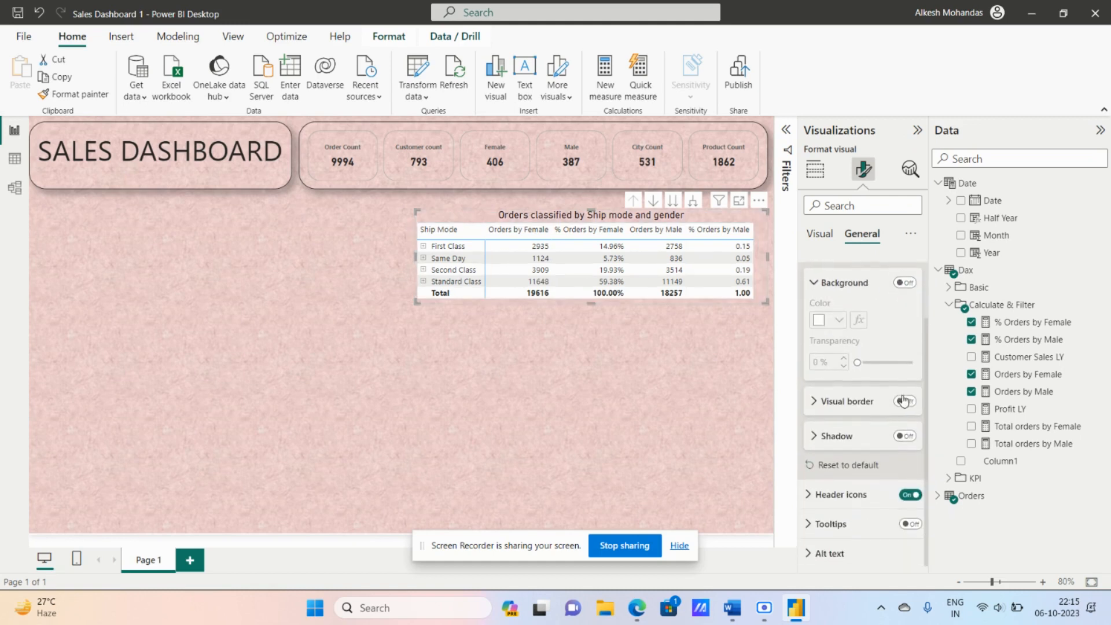
Turn on the matrix's visual border with 30 px rounded corners and increase the matrix height to fit all rows.
click(906, 400)
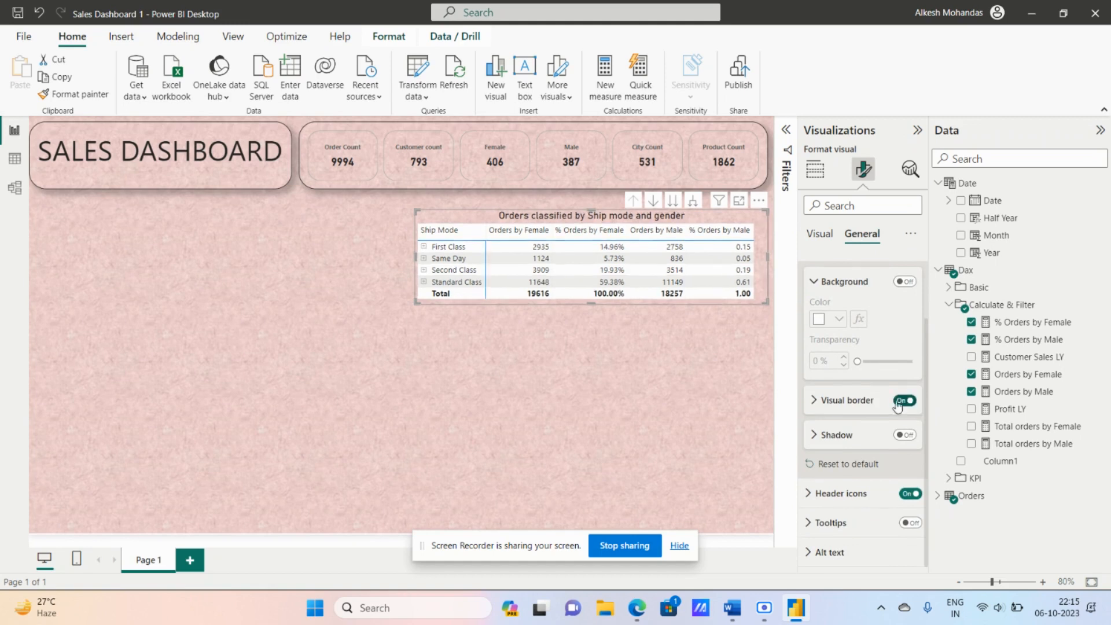
click(851, 402)
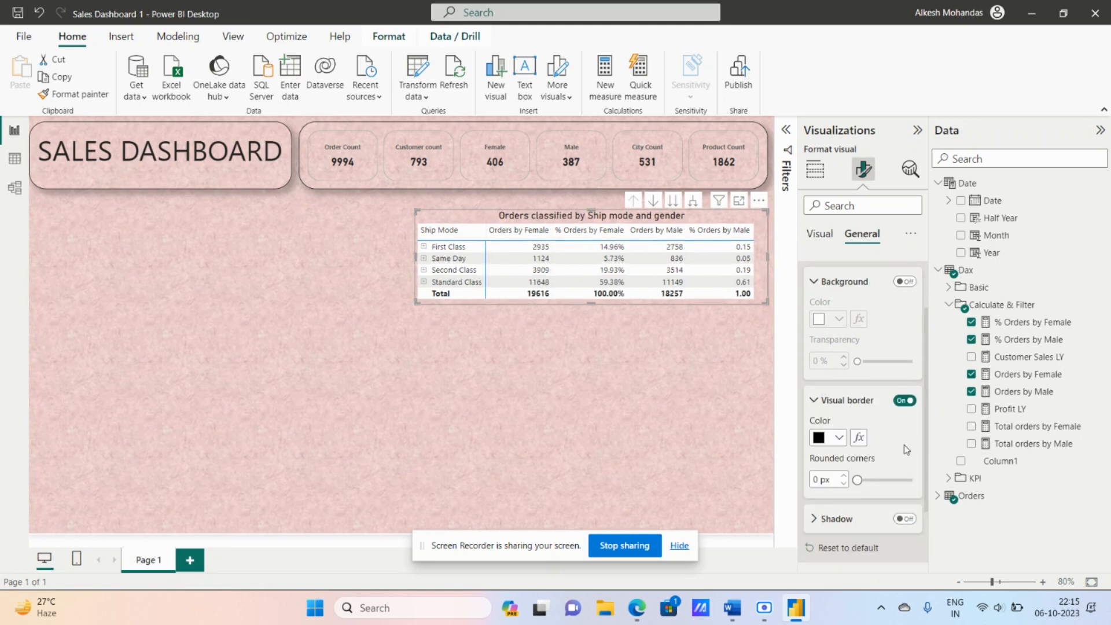
click(912, 483)
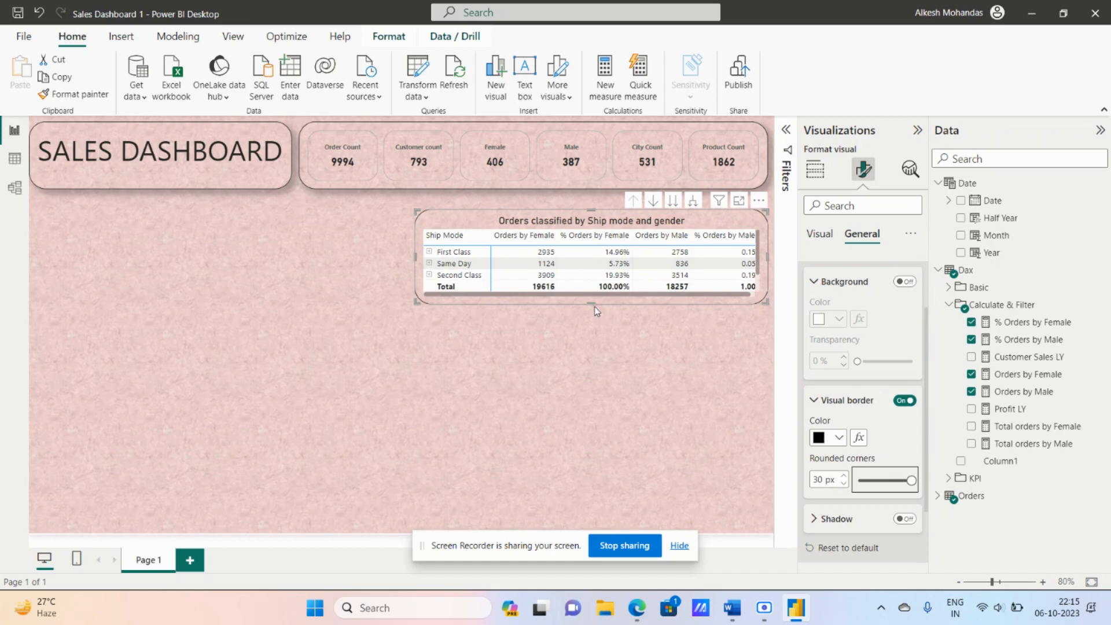
mouse_move(594, 303)
mouse_down()
mouse_move(592, 327)
mouse_move(593, 318)
mouse_up()
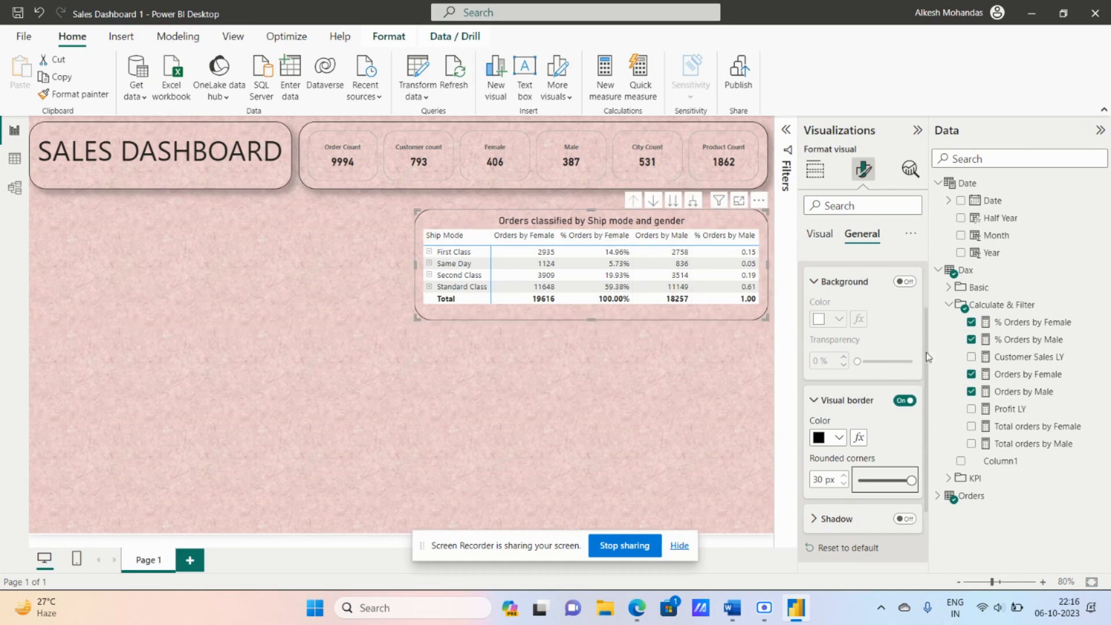
Turn on the matrix's shadow, keeping the offset Outside and the position Bottom right.
scroll(924, 424, down, 3)
click(904, 435)
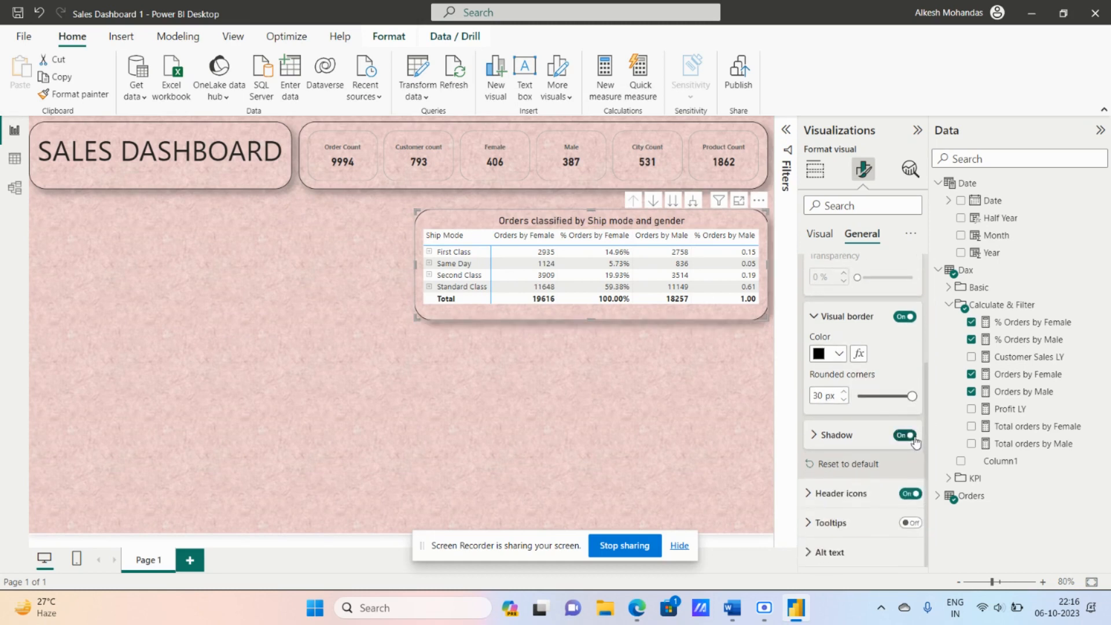
click(839, 435)
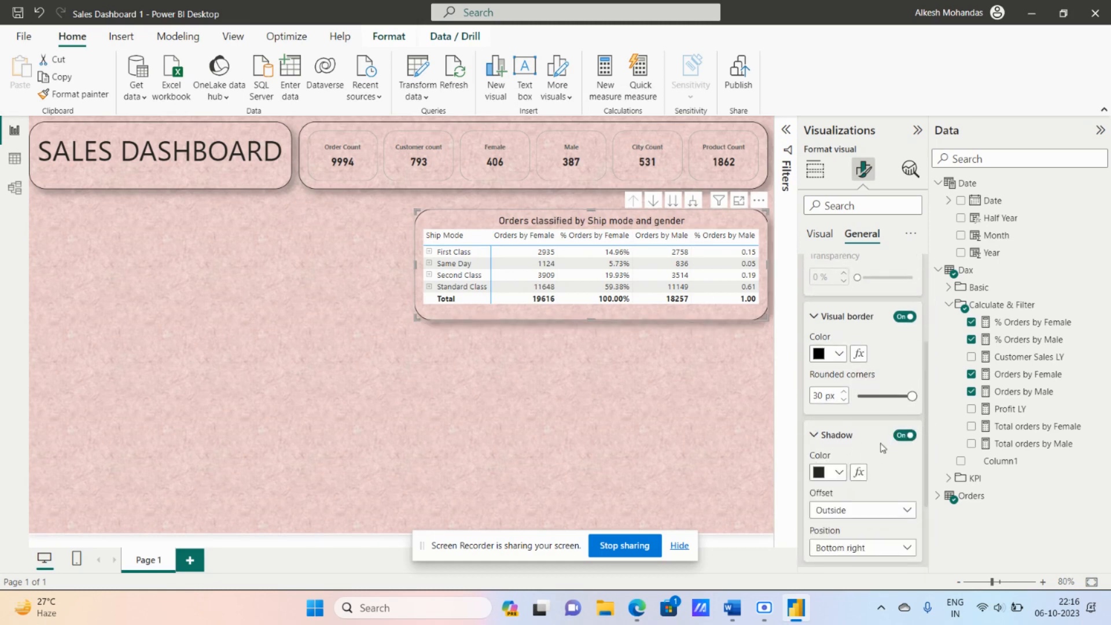
scroll(871, 428, up, 3)
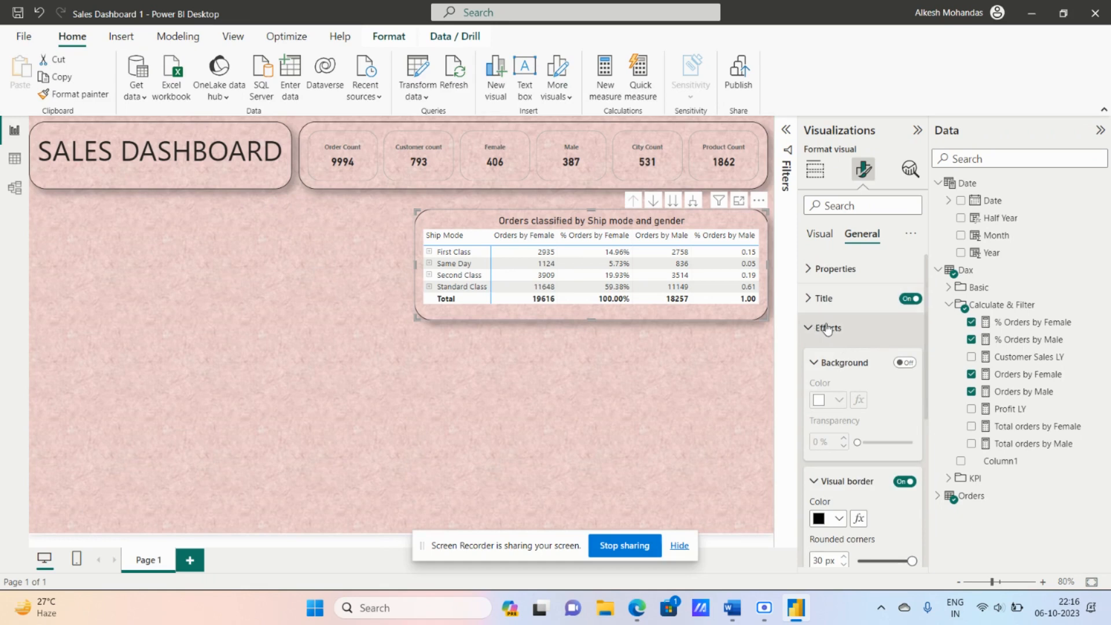
click(833, 329)
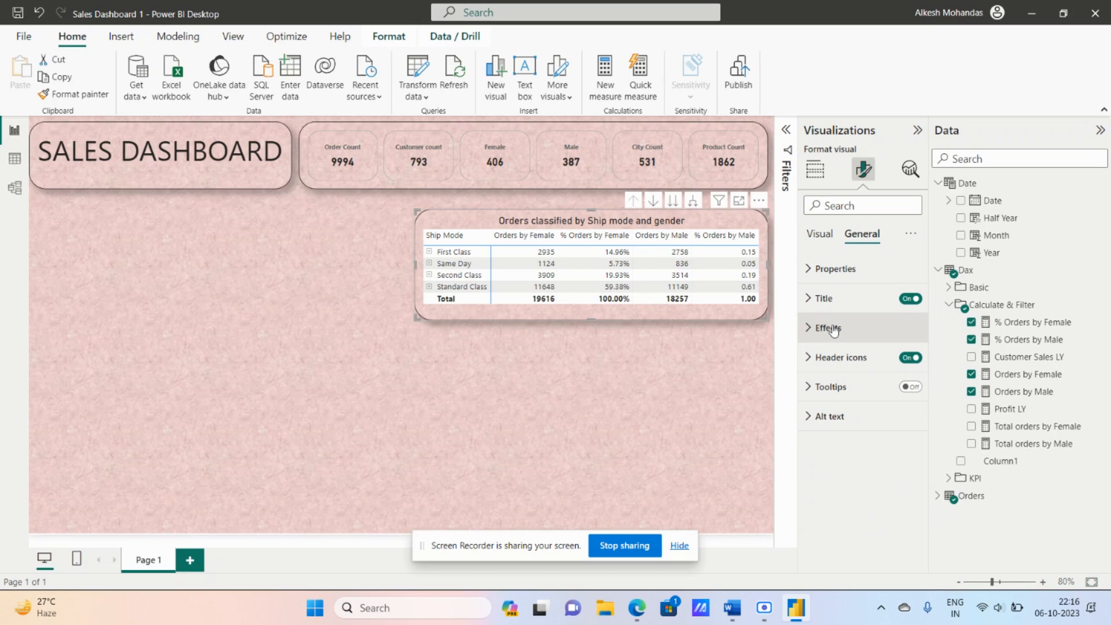
click(822, 235)
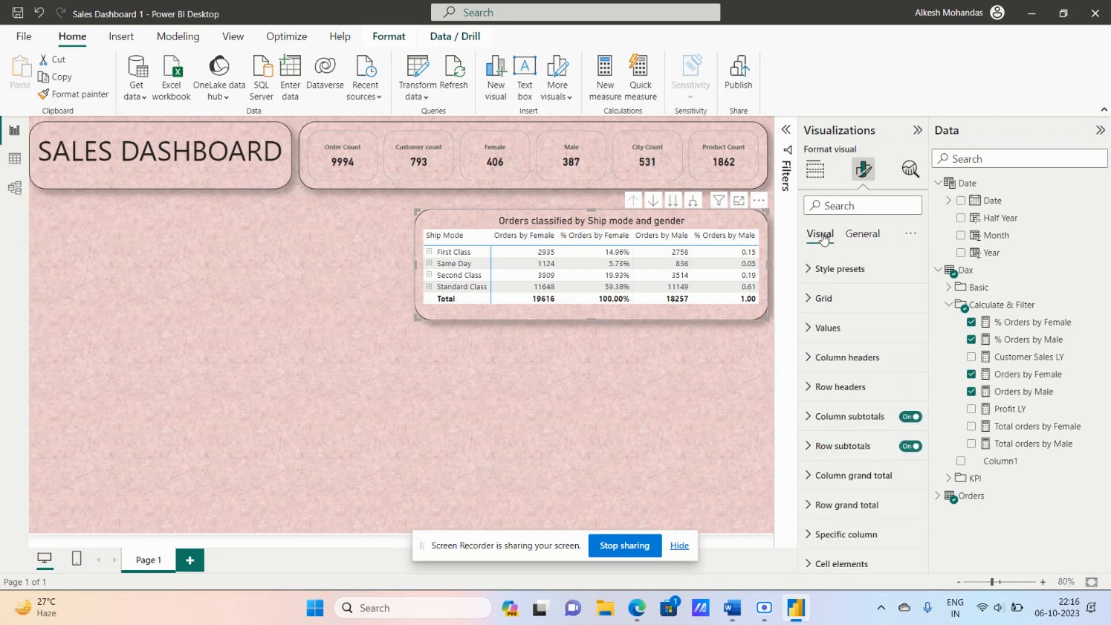
Make the matrix's column headers bold and widen the matrix so all columns fit.
click(842, 358)
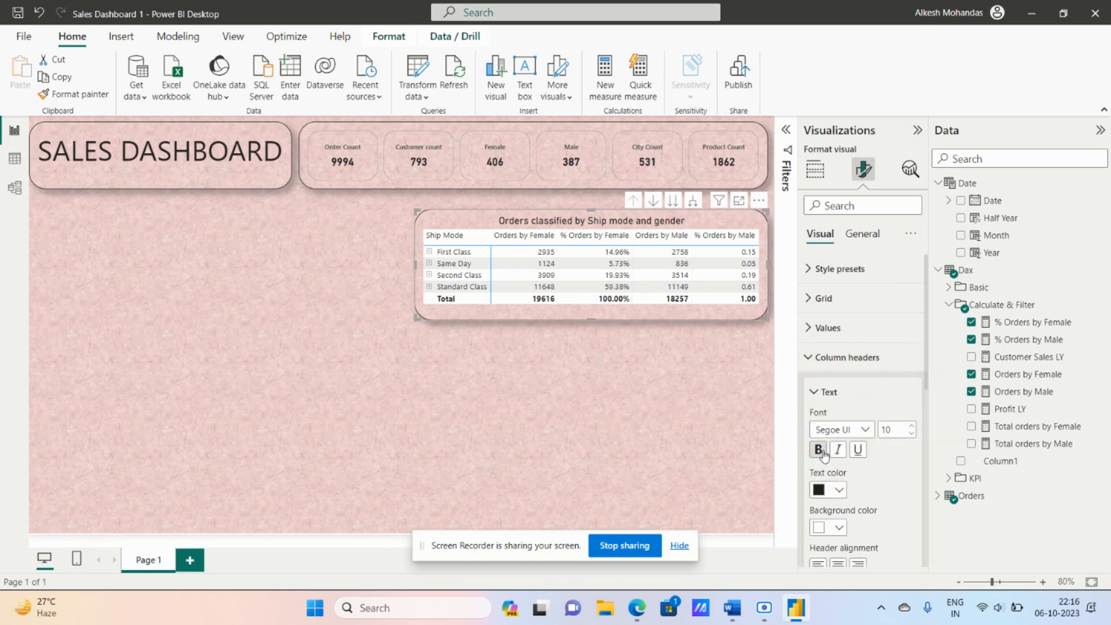
click(818, 449)
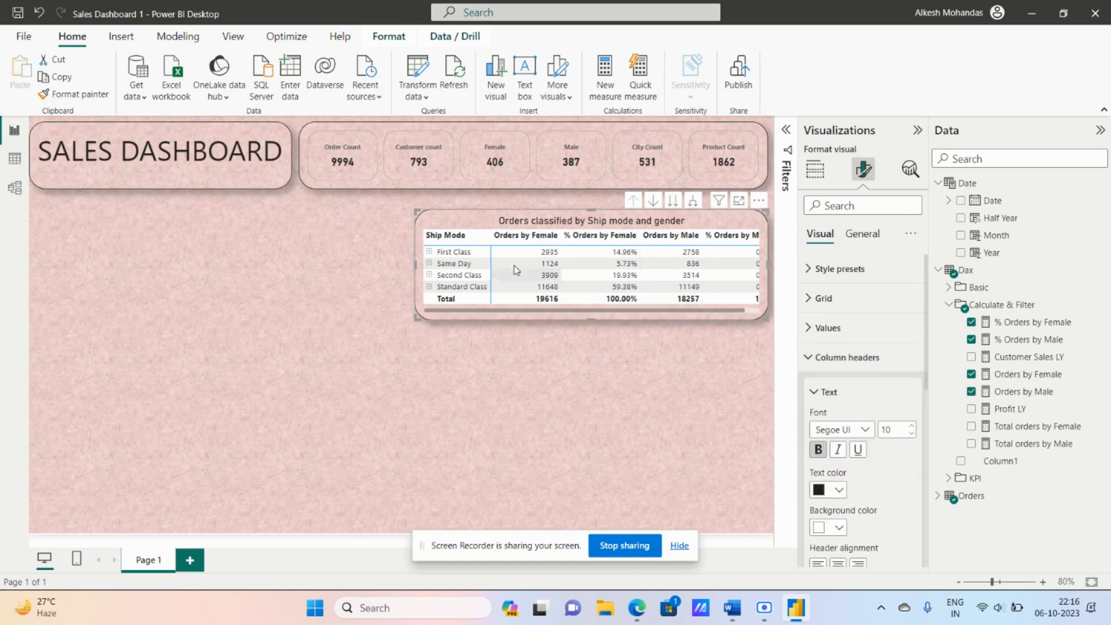
drag(414, 262, 397, 261)
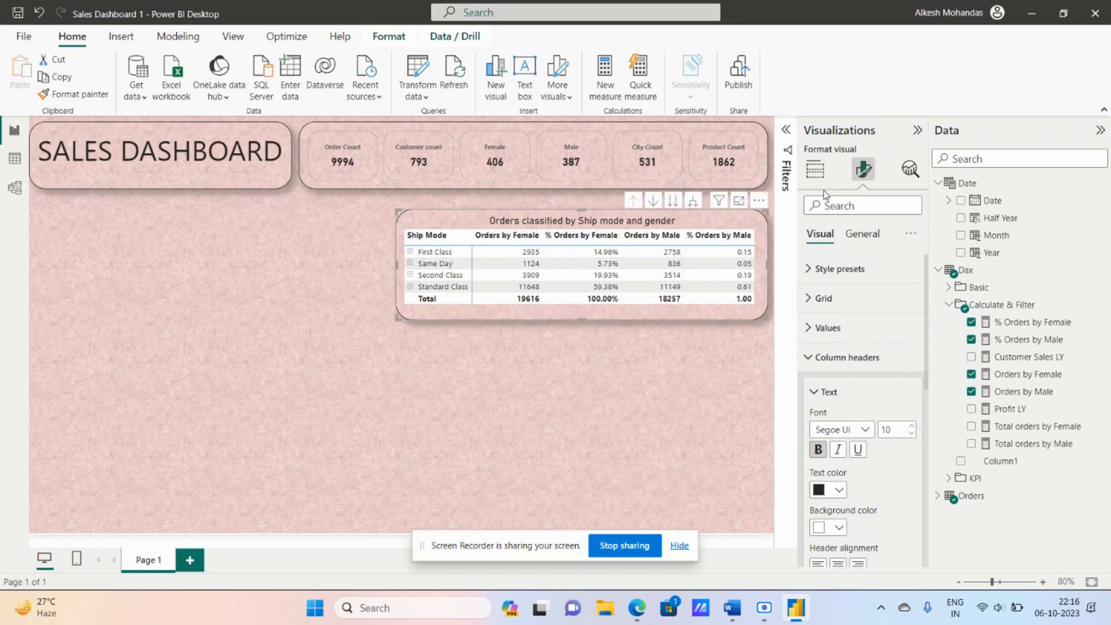
Rename the % Orders by Female value to "% Female" for this matrix.
click(815, 169)
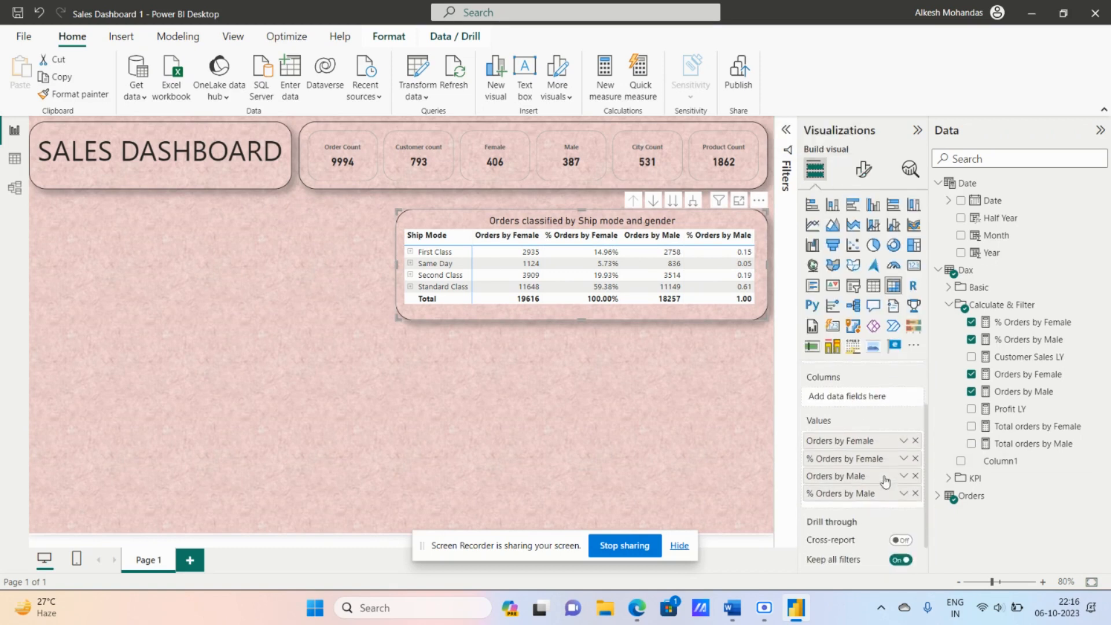
scroll(886, 473, down, 1)
double_click(848, 461)
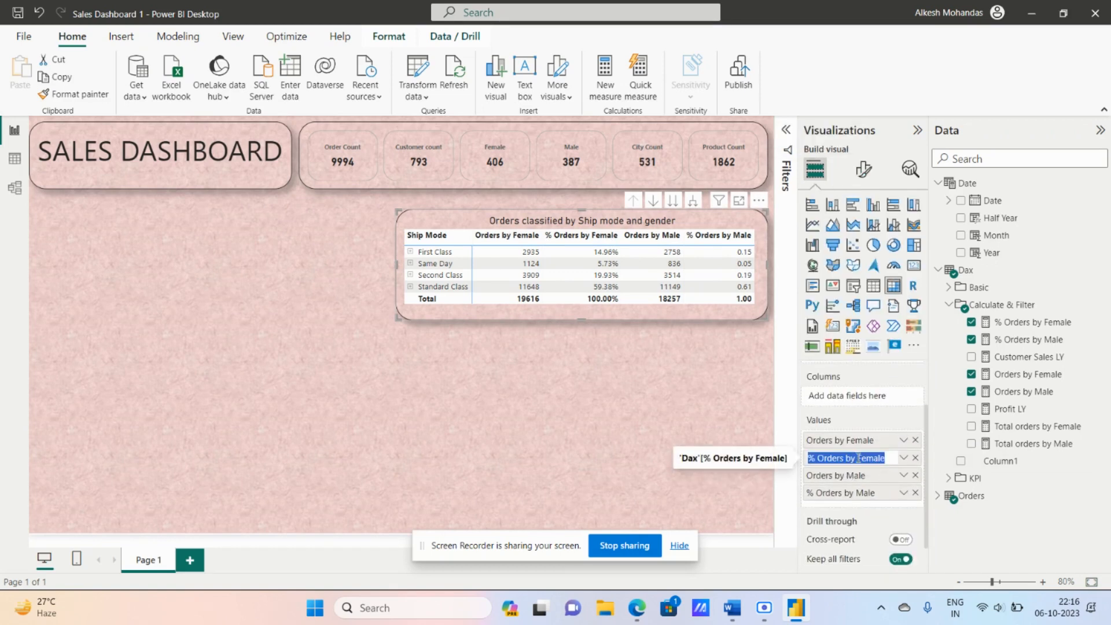
click(859, 458)
key(BackSpace)
key(BackSpace)
key(BackSpace)
key(BackSpace)
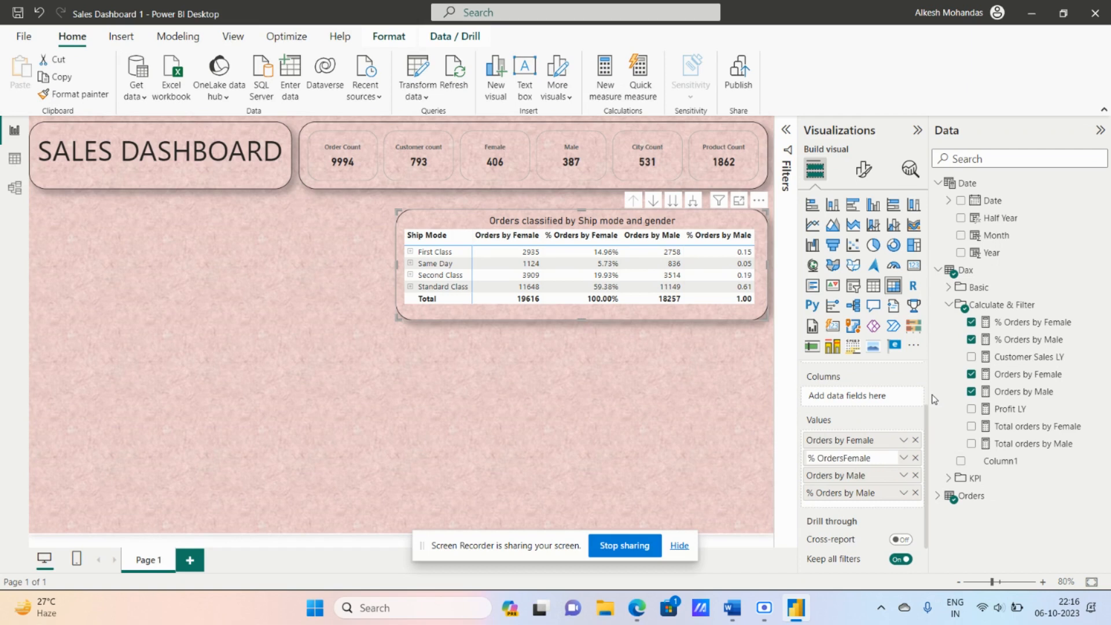
key(BackSpace)
key(BackSpace)
key(BackSpace)
key(BackSpace)
key(BackSpace)
key(BackSpace)
key(BackSpace)
key(Return)
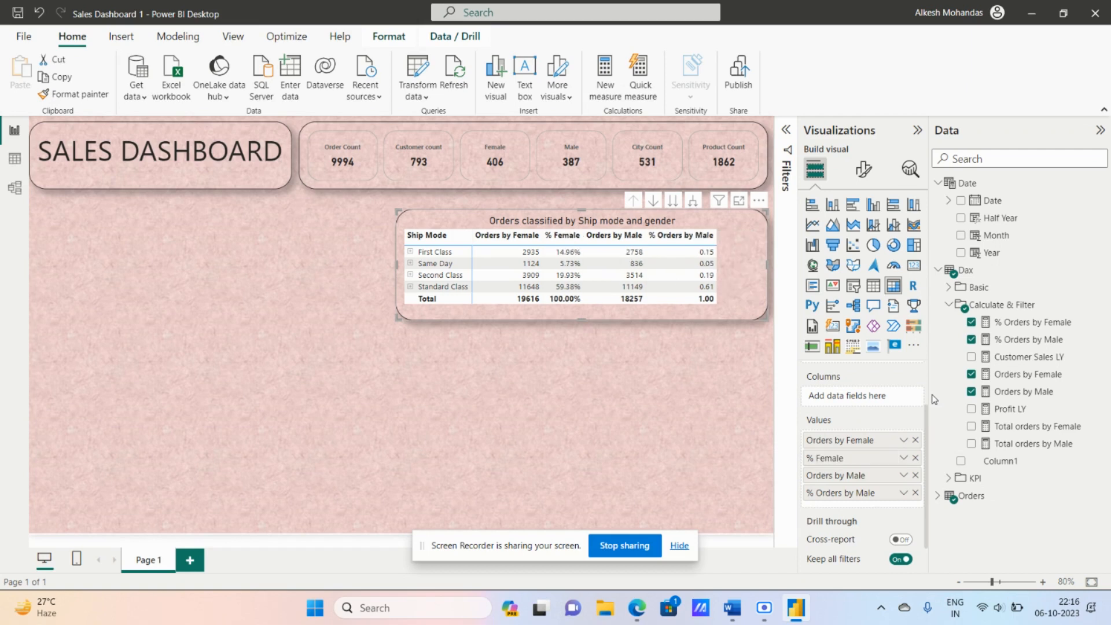
Rename the % Orders by Male value to "% Male" for this matrix and narrow the matrix to fit its columns.
double_click(853, 492)
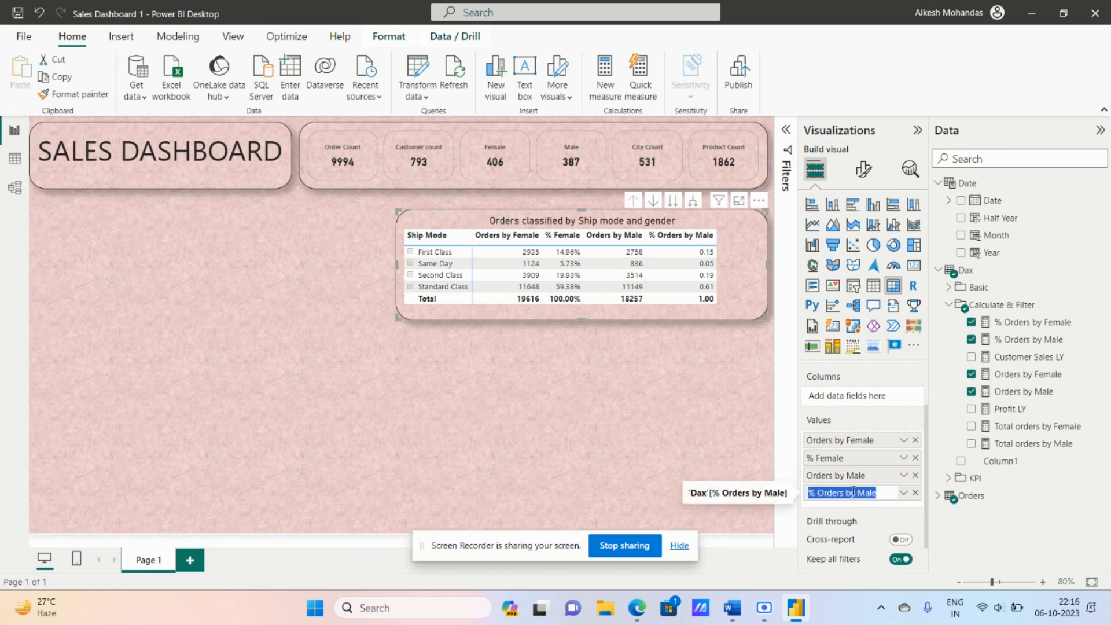
click(853, 492)
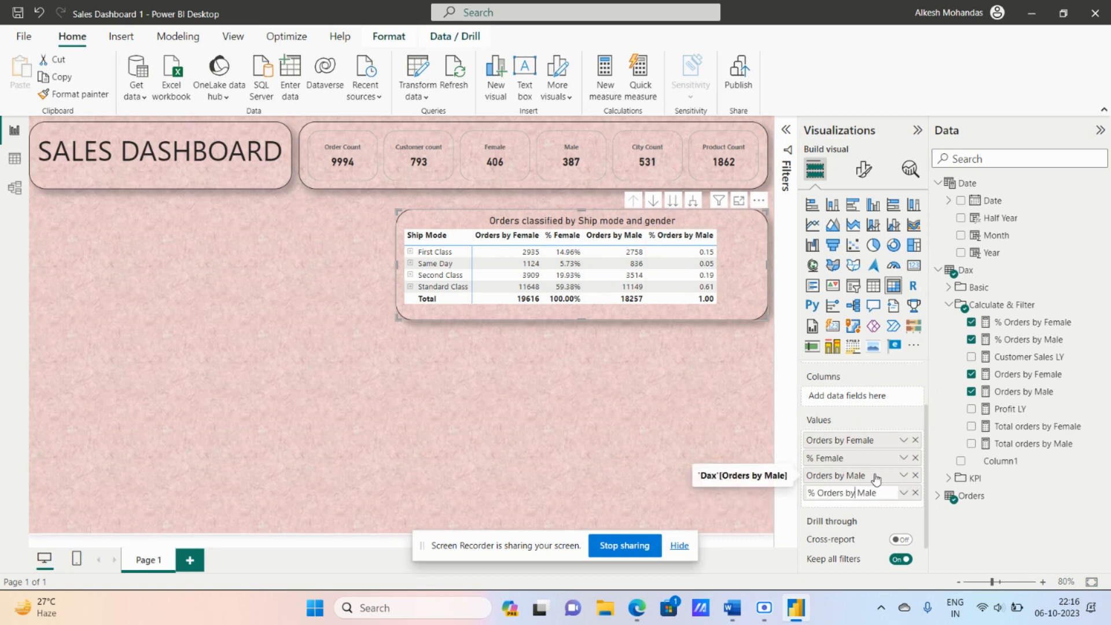
key(BackSpace)
key(BackSpace)
key(BackSpace)
key(BackSpace)
key(BackSpace)
key(BackSpace)
key(BackSpace)
key(BackSpace)
key(BackSpace)
key(BackSpace)
key(Return)
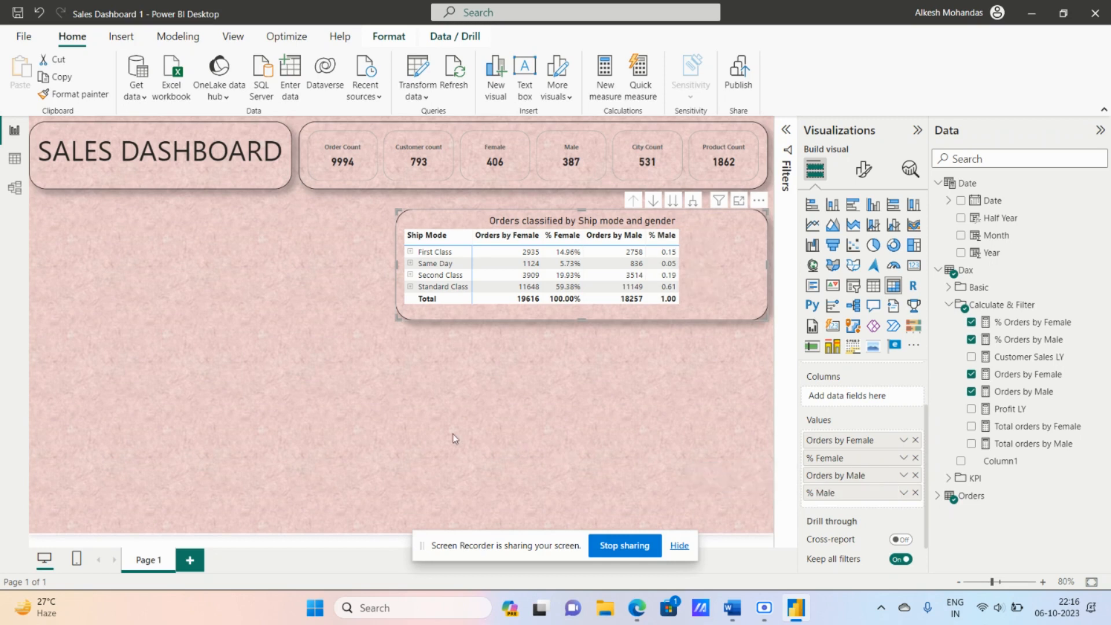
drag(398, 265, 468, 259)
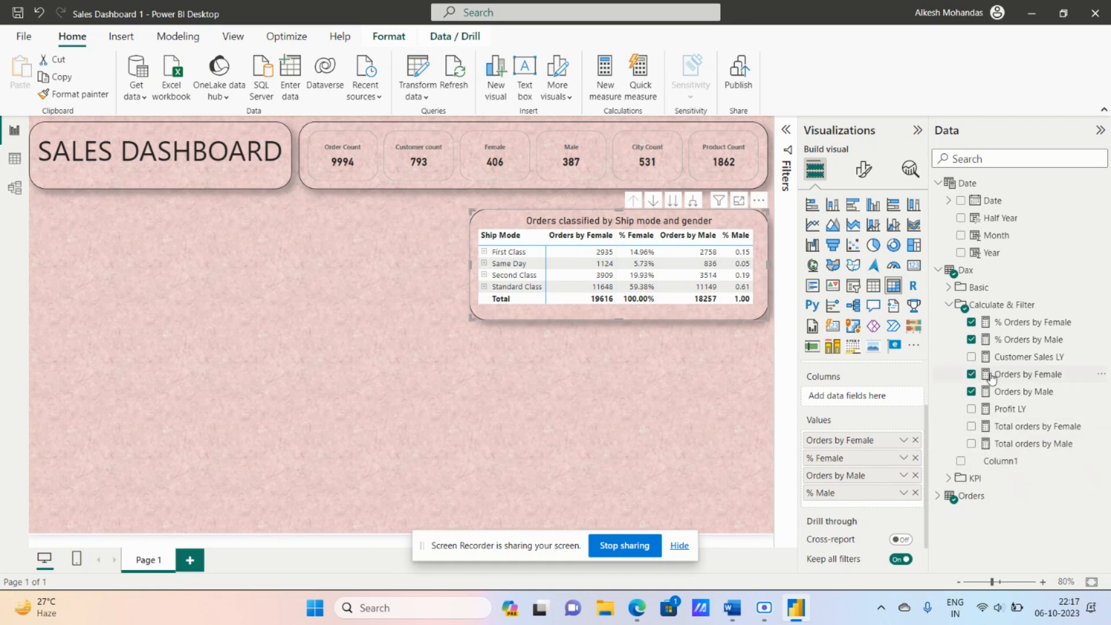
click(1028, 392)
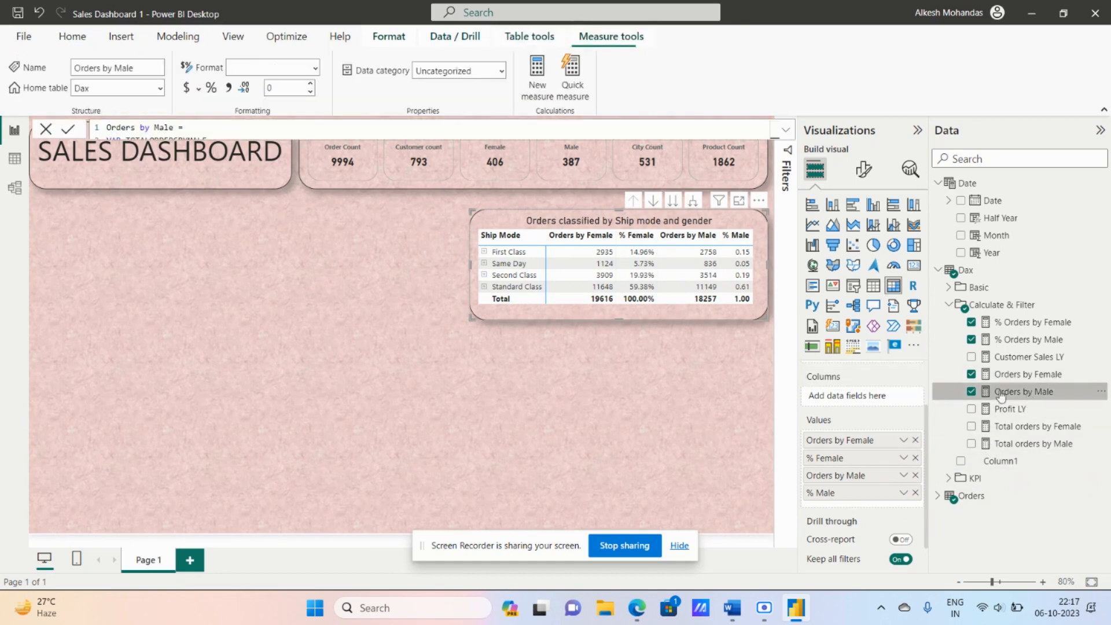
click(212, 88)
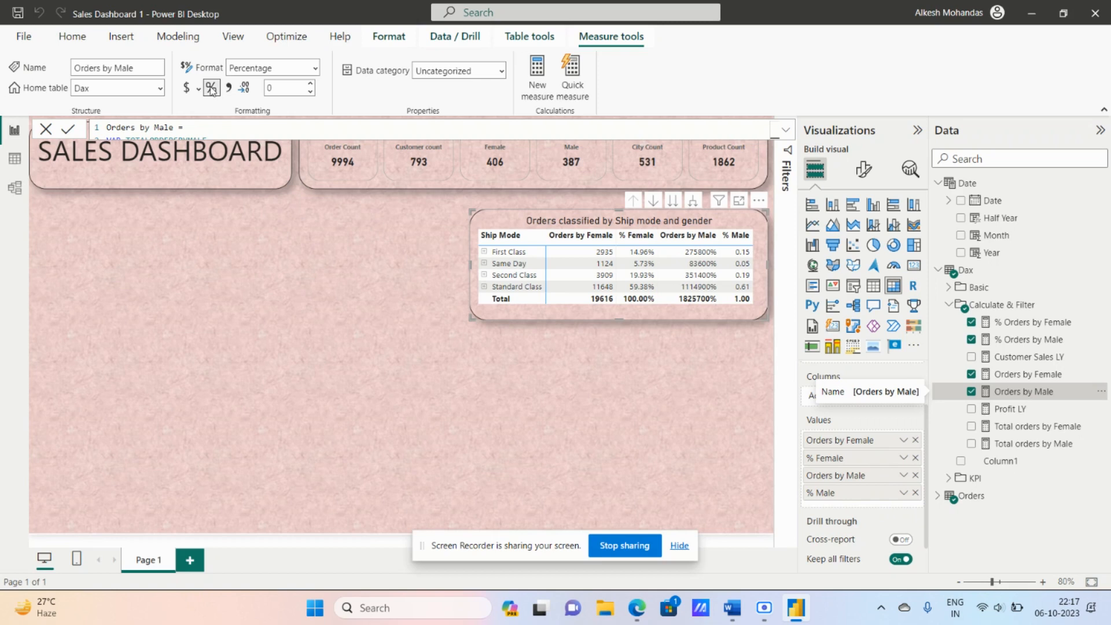
click(212, 88)
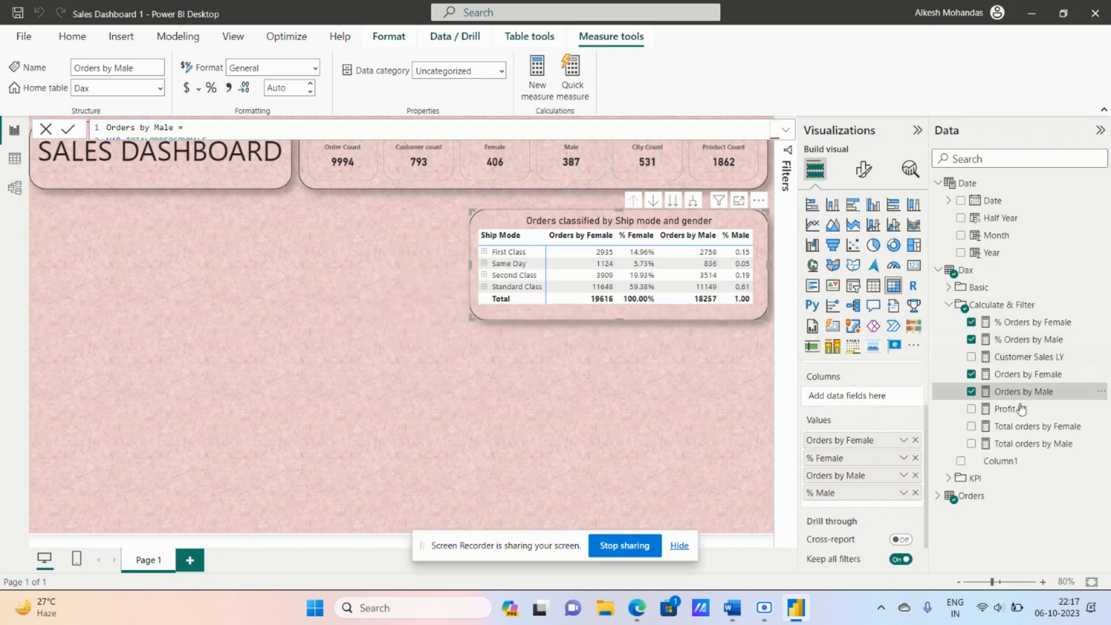
Format the % Orders by Male measure as a percentage with 0 decimal places and set % Orders by Female to 0 decimal places.
click(1013, 342)
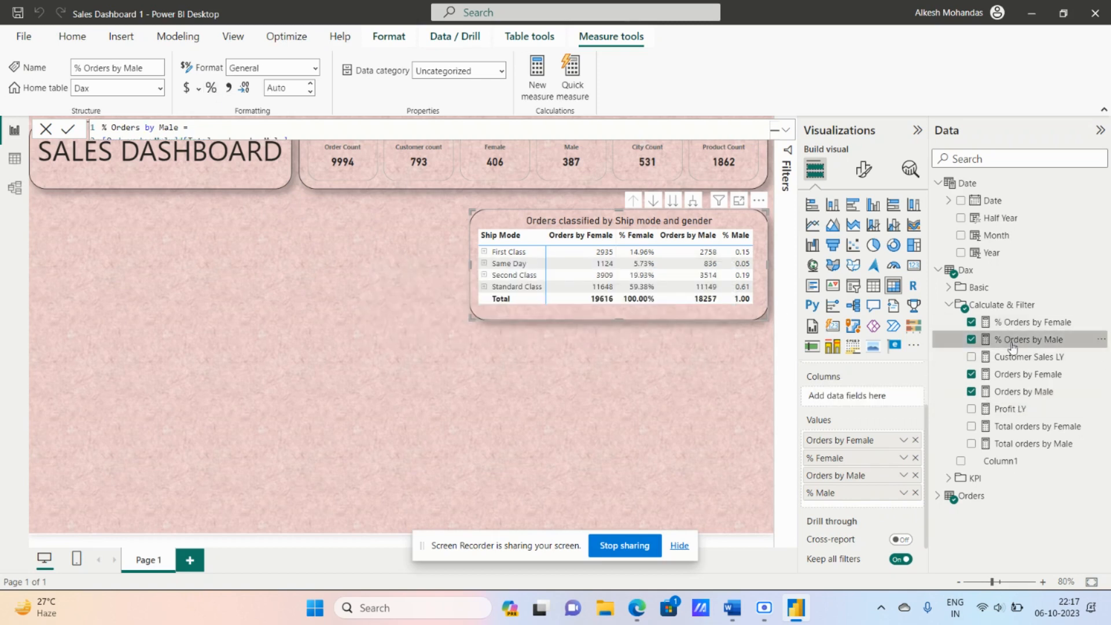
click(212, 88)
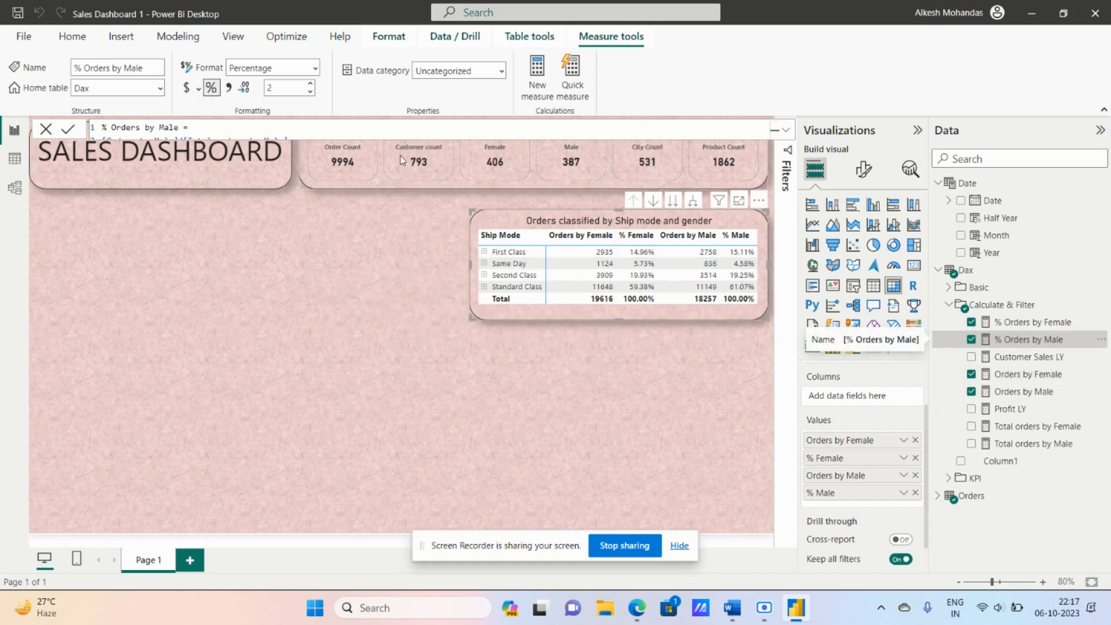
click(310, 93)
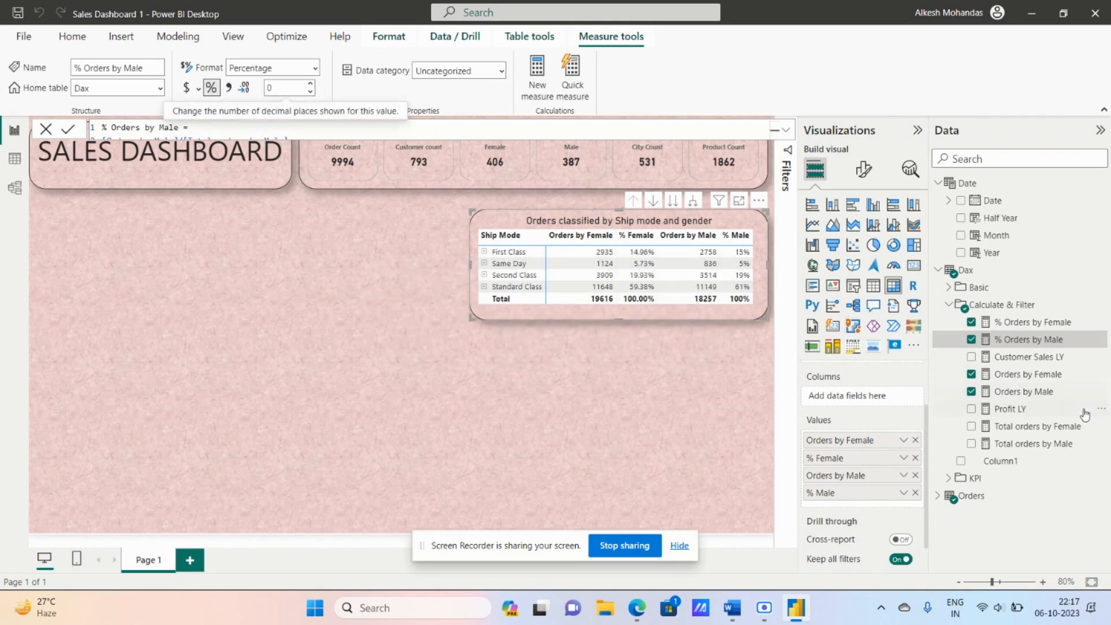
click(1036, 323)
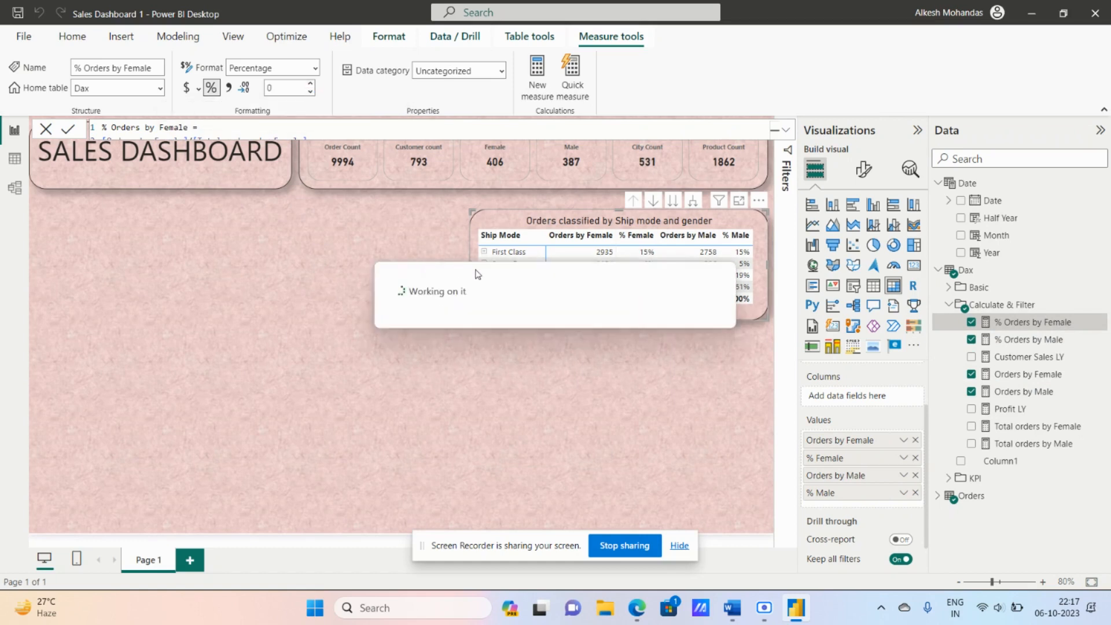
Extend the matrix slightly up toward the KPI cards, trim its empty space below the Total row, and deselect it.
mouse_move(470, 265)
mouse_down()
mouse_move(448, 265)
mouse_move(468, 265)
mouse_up()
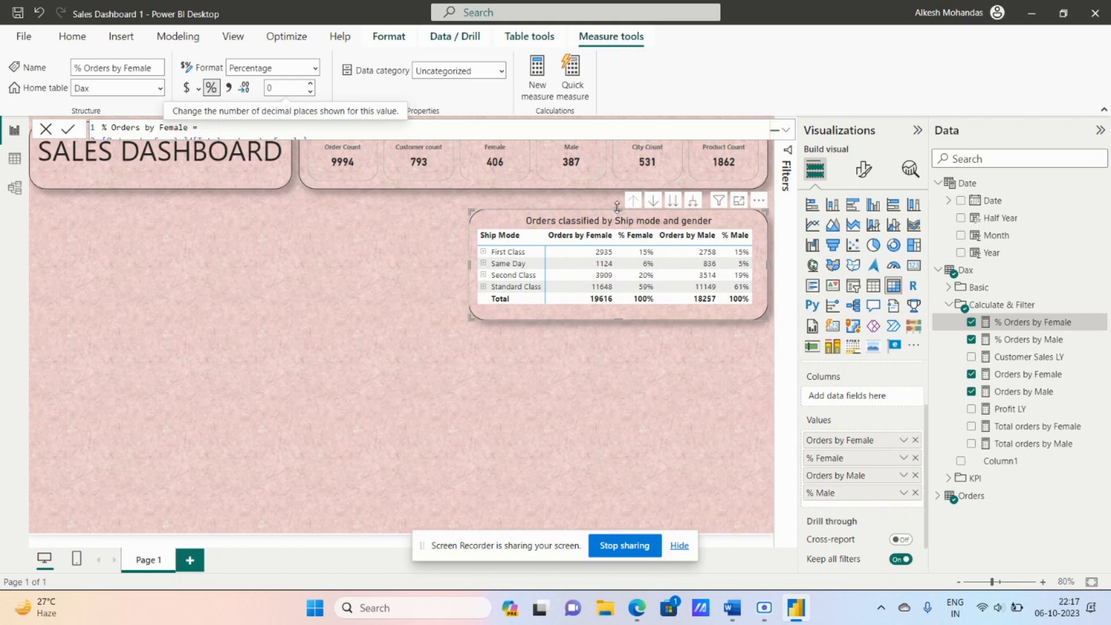
drag(617, 206, 616, 199)
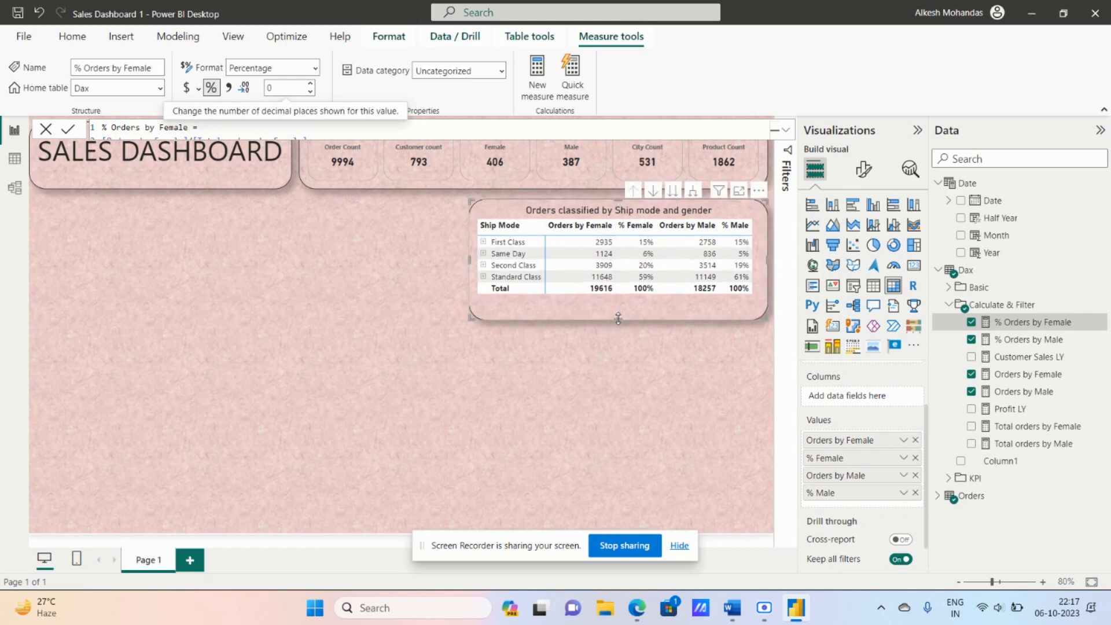
drag(618, 318, 617, 306)
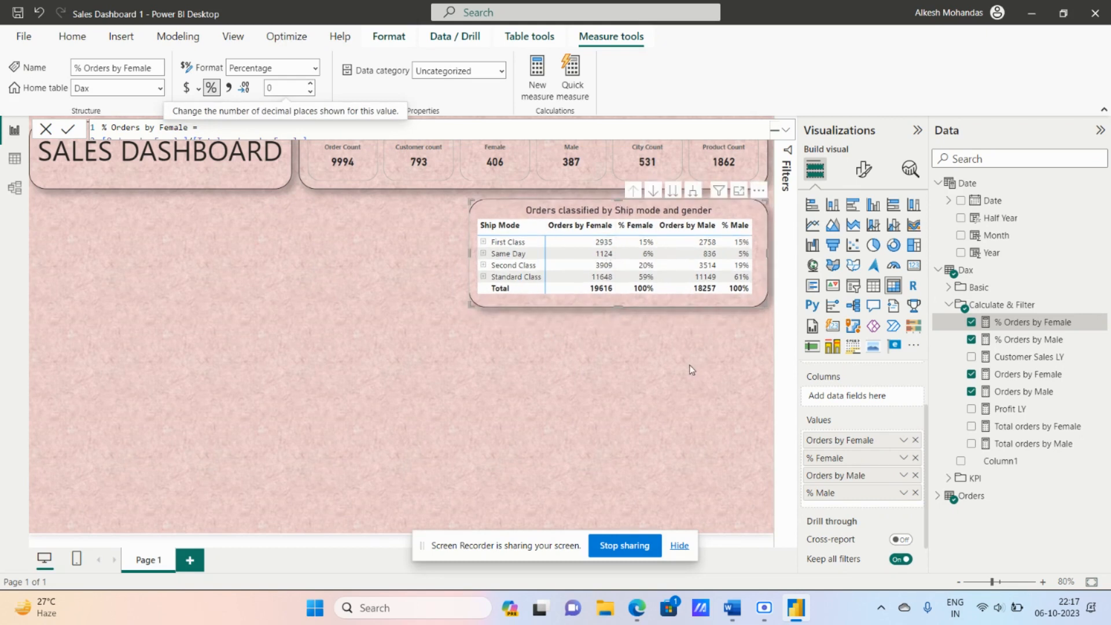
click(670, 363)
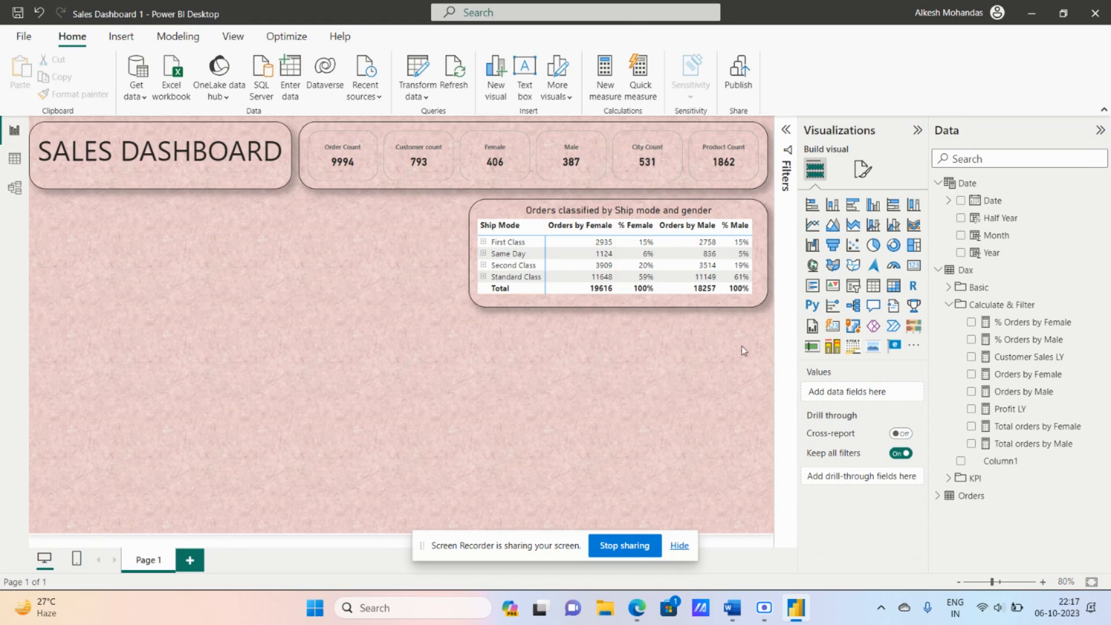
Add a second matrix directly below the first, matching its width and extending down to the page's lower edge.
click(897, 295)
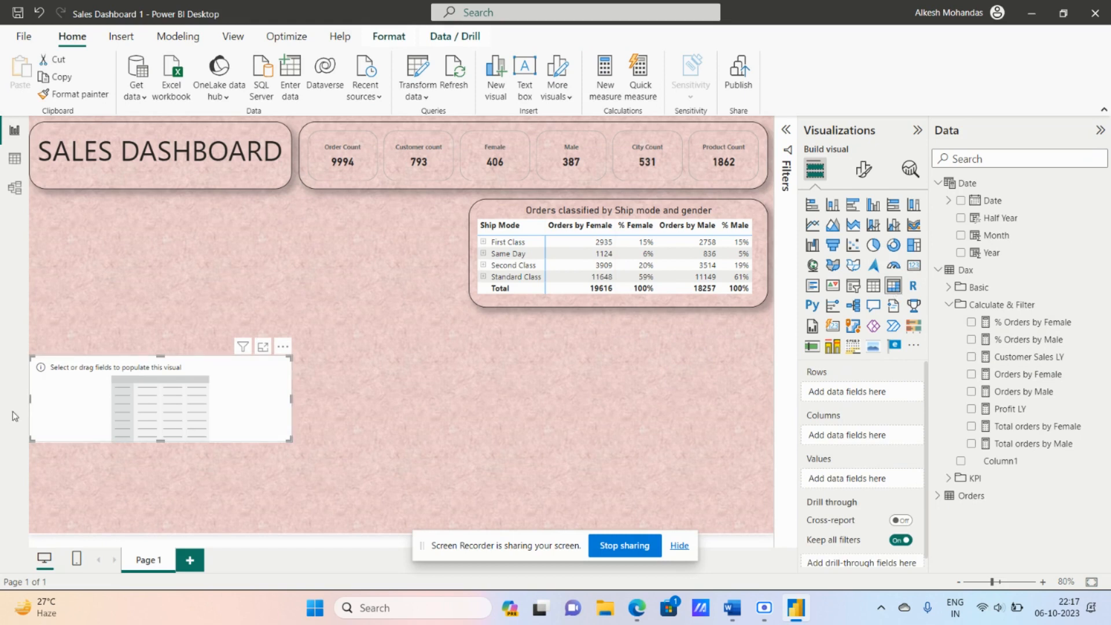
drag(142, 373, 585, 332)
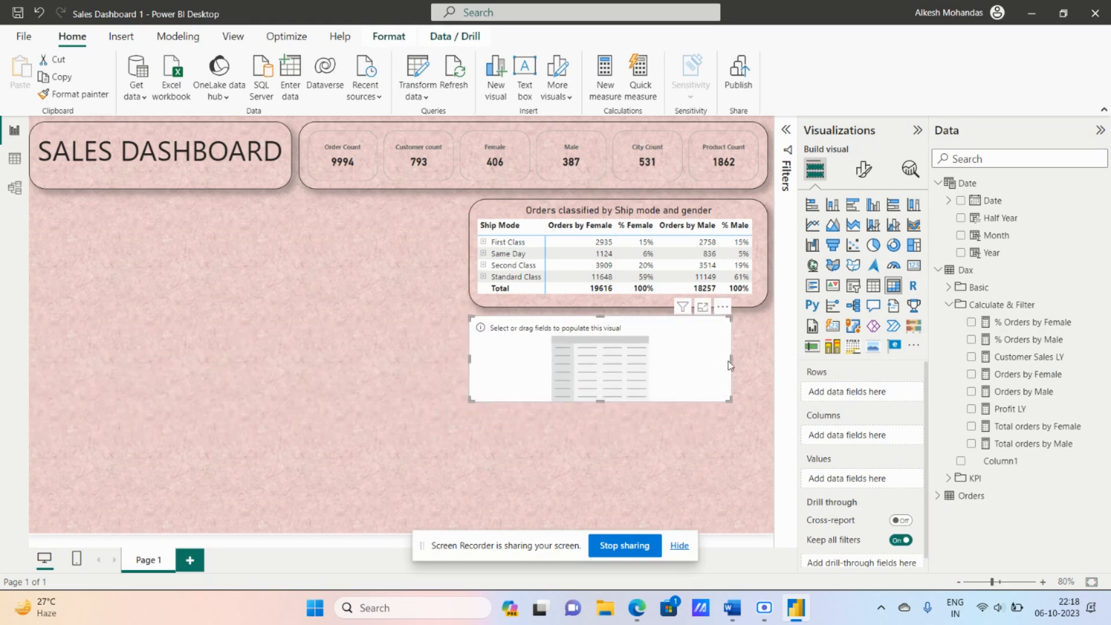
drag(734, 360, 768, 360)
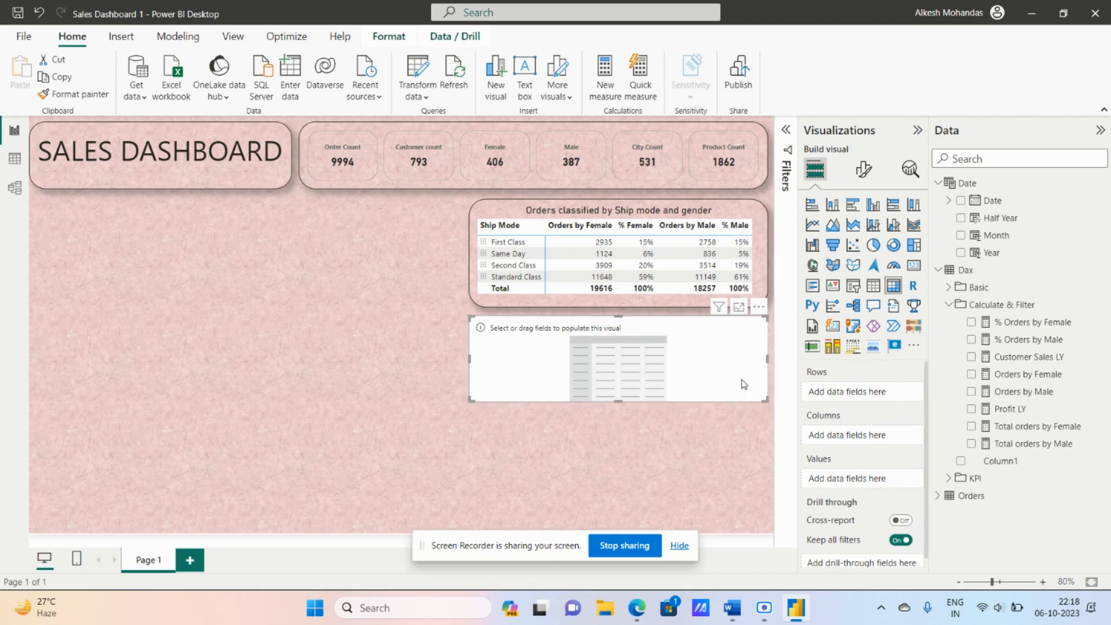
drag(621, 402, 619, 526)
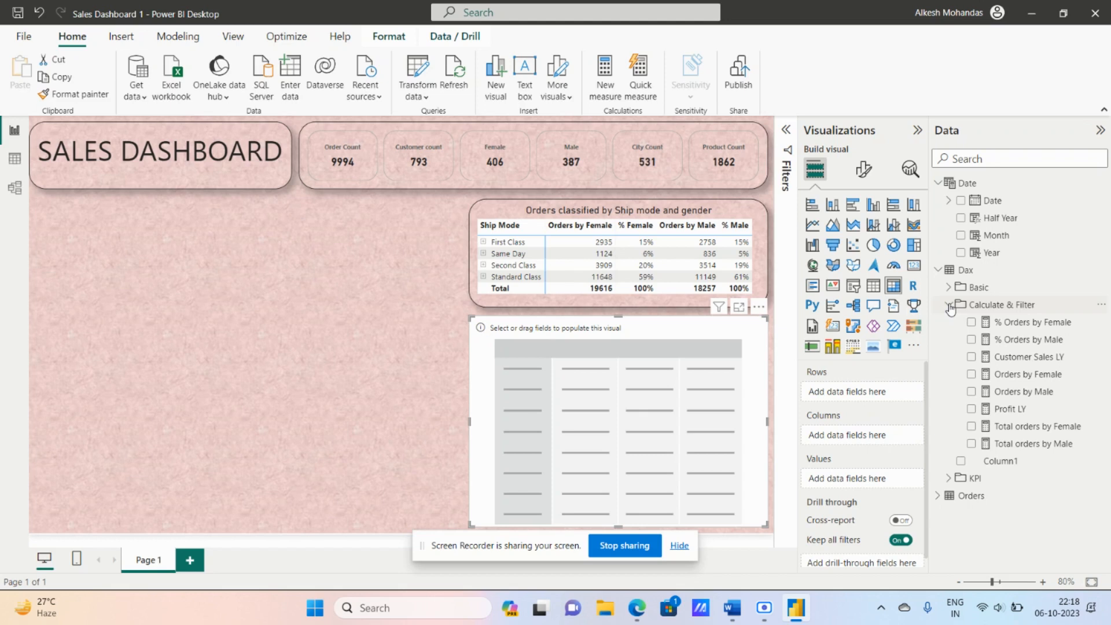
Add the Date hierarchy and Half Year to the new matrix's rows, placing Half Year between Year and Quarter.
click(938, 270)
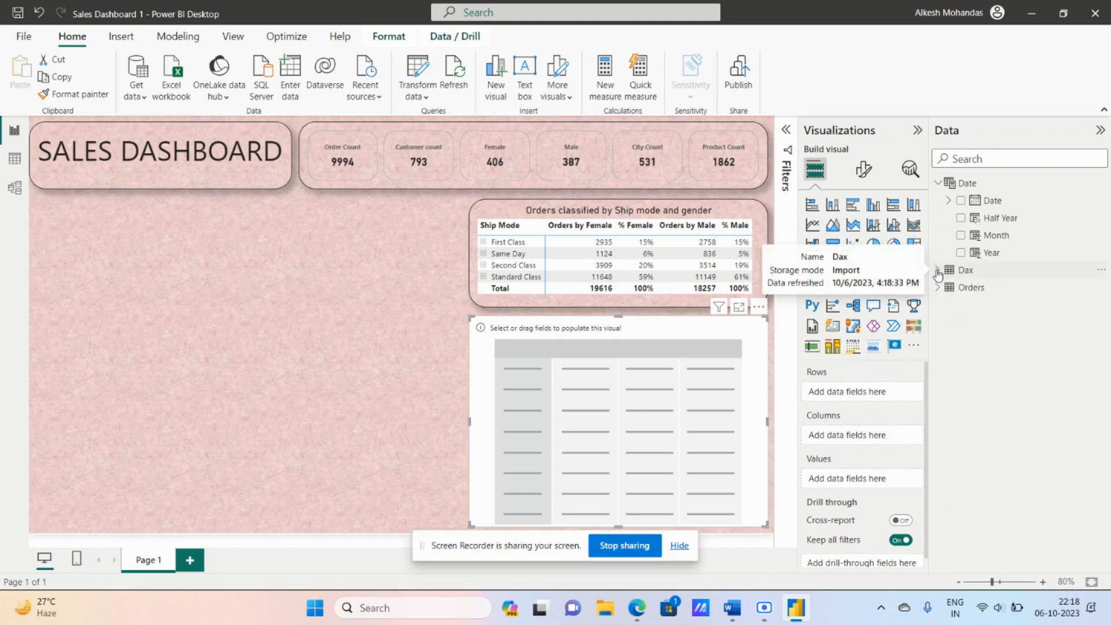
click(961, 202)
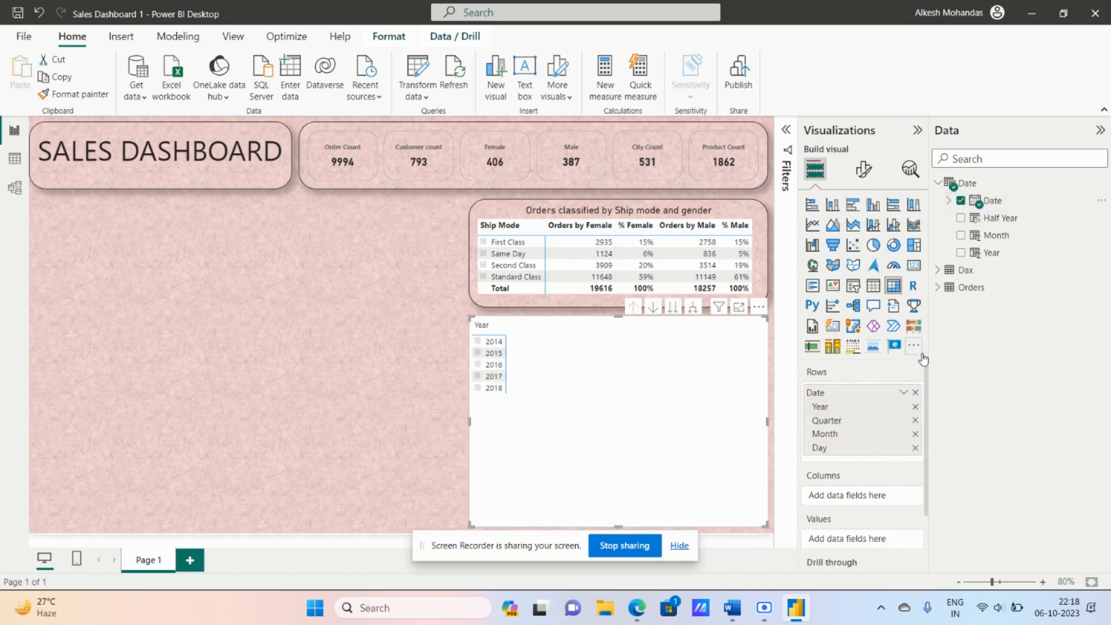
click(961, 218)
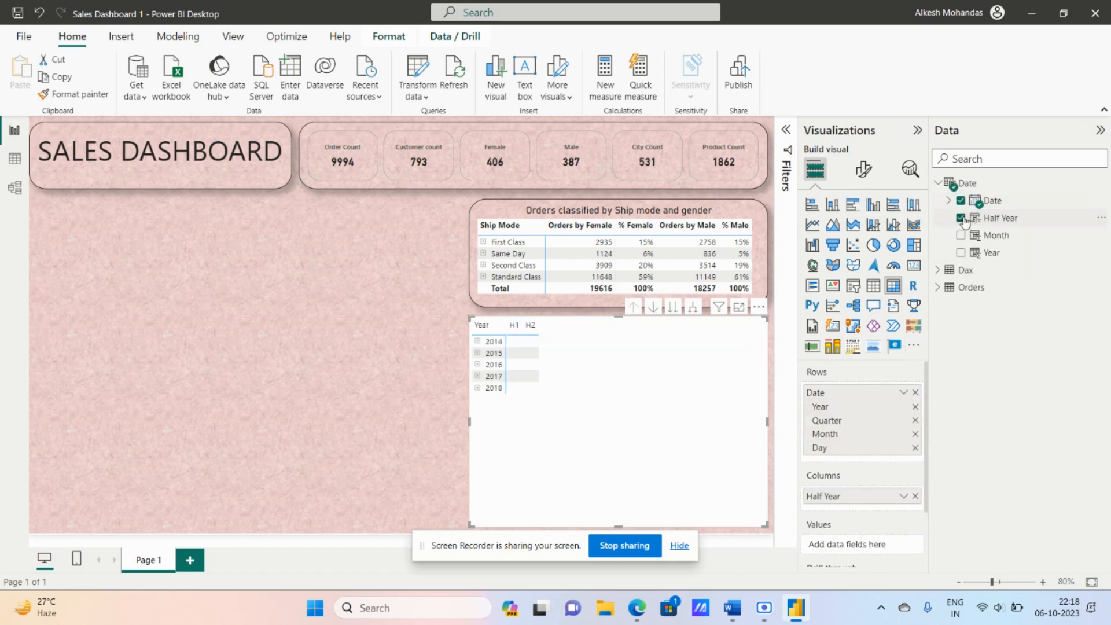
click(903, 497)
mouse_move(926, 438)
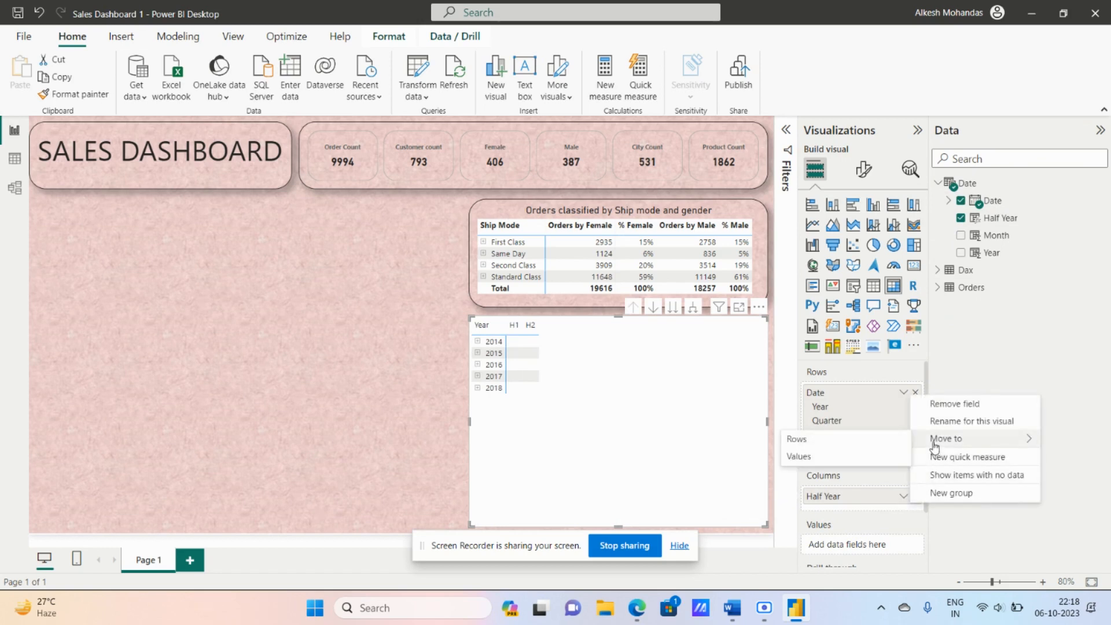
click(828, 445)
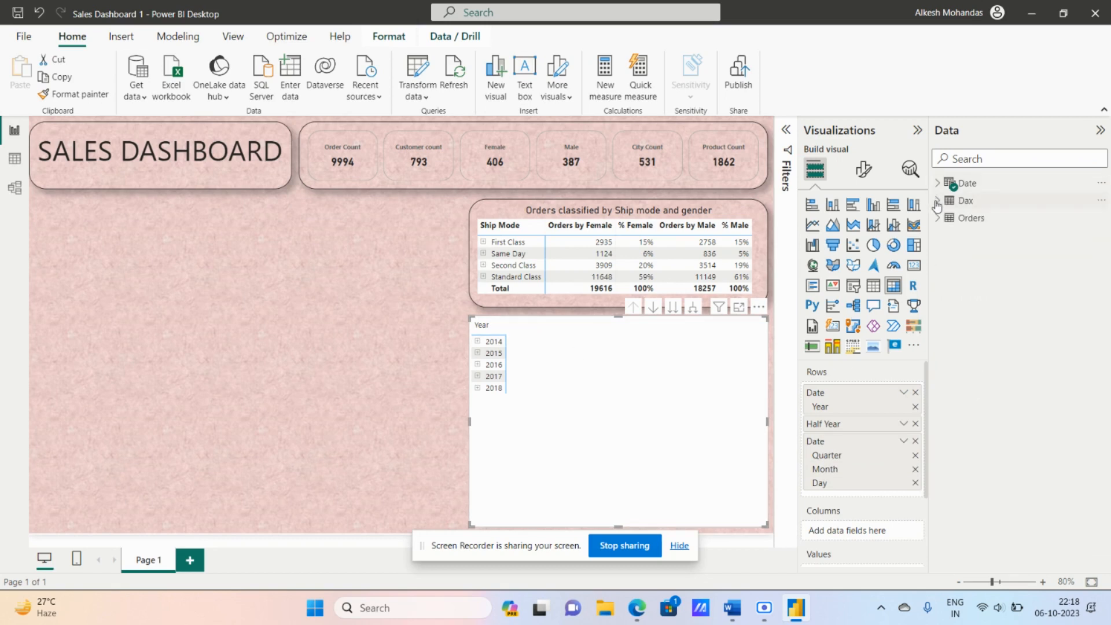
Add the Customer Sales measure to the new matrix's values and remove the Quarter, Month and Day levels from its rows.
click(938, 203)
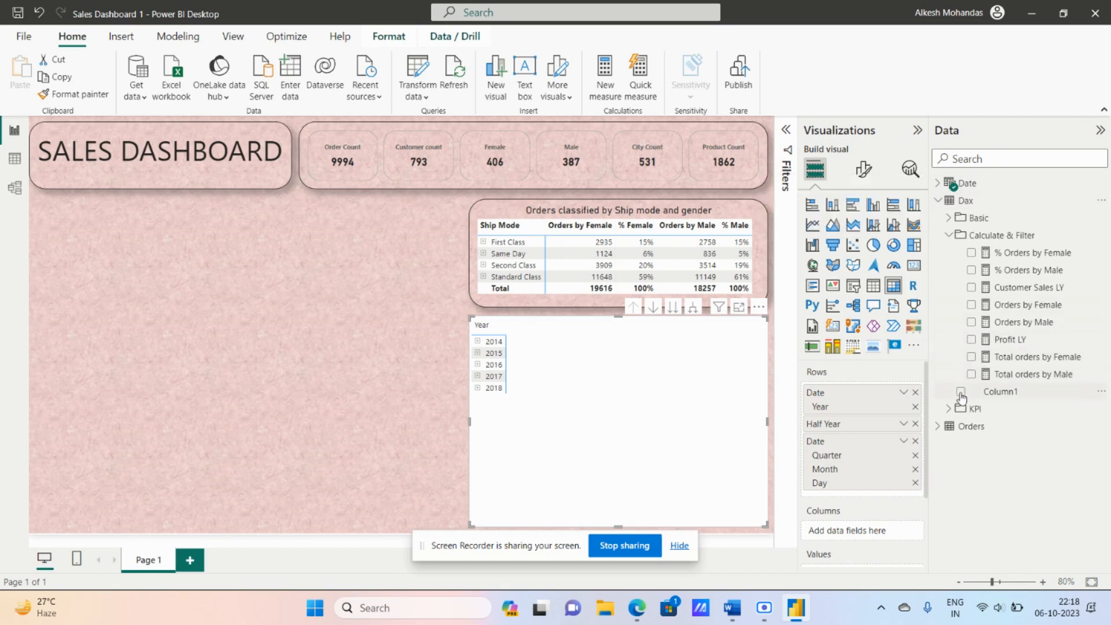
click(953, 222)
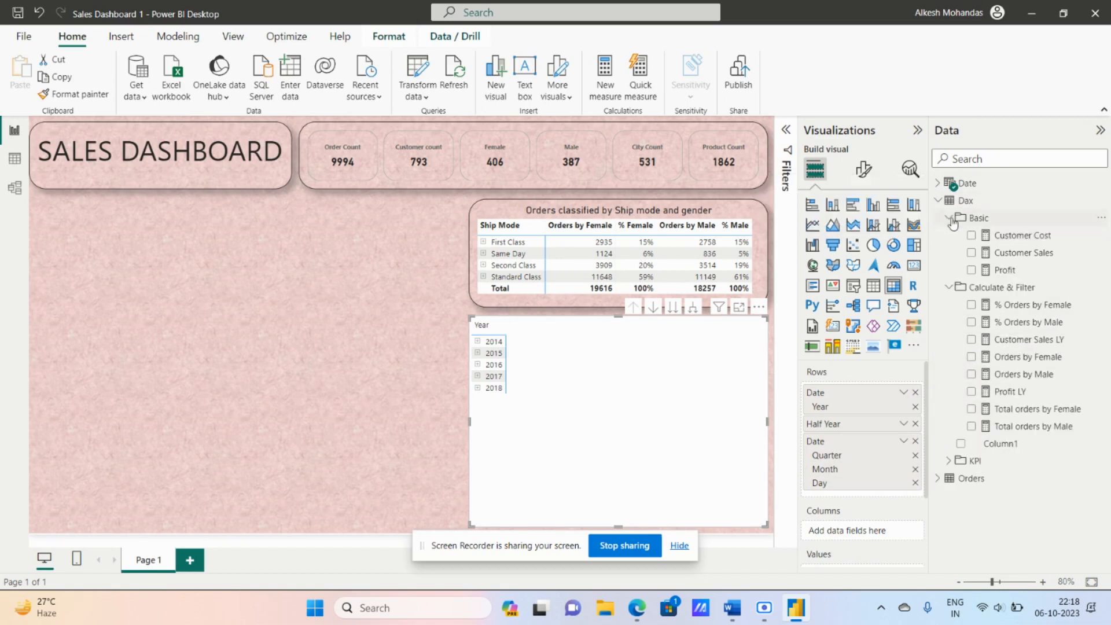
click(972, 253)
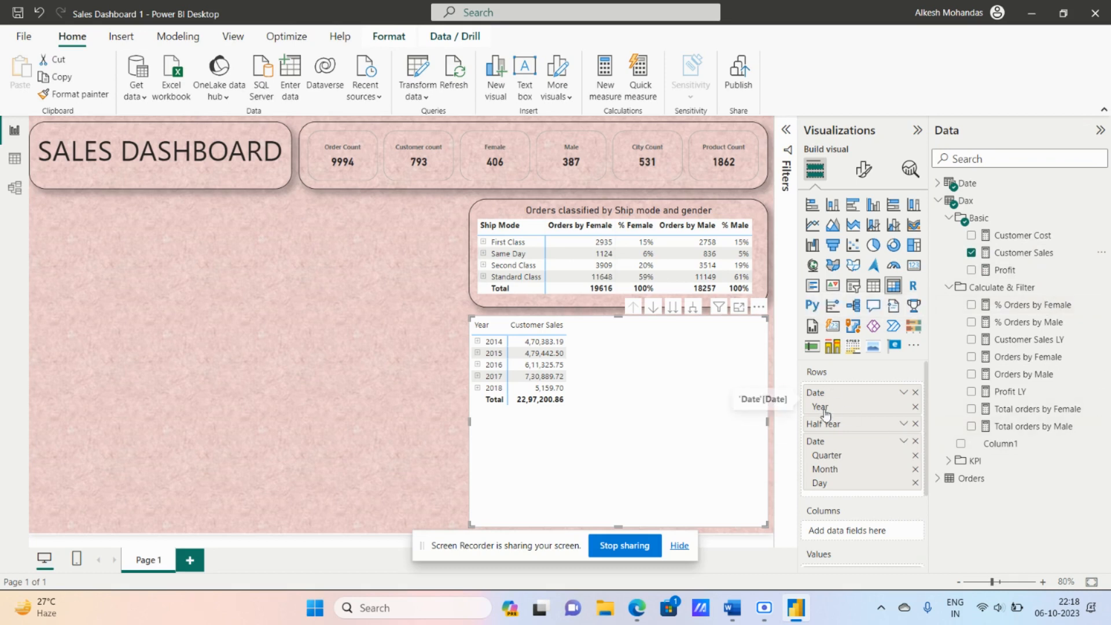
click(915, 442)
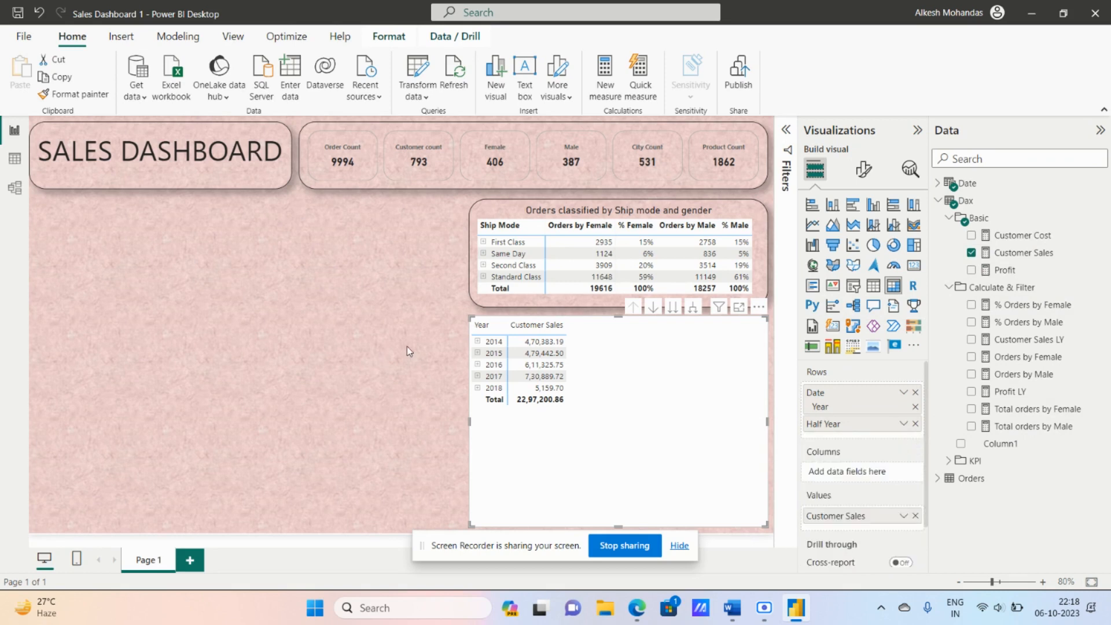
Expand the years 2014 through 2018 in the new matrix down to their half-year rows.
click(477, 342)
click(478, 376)
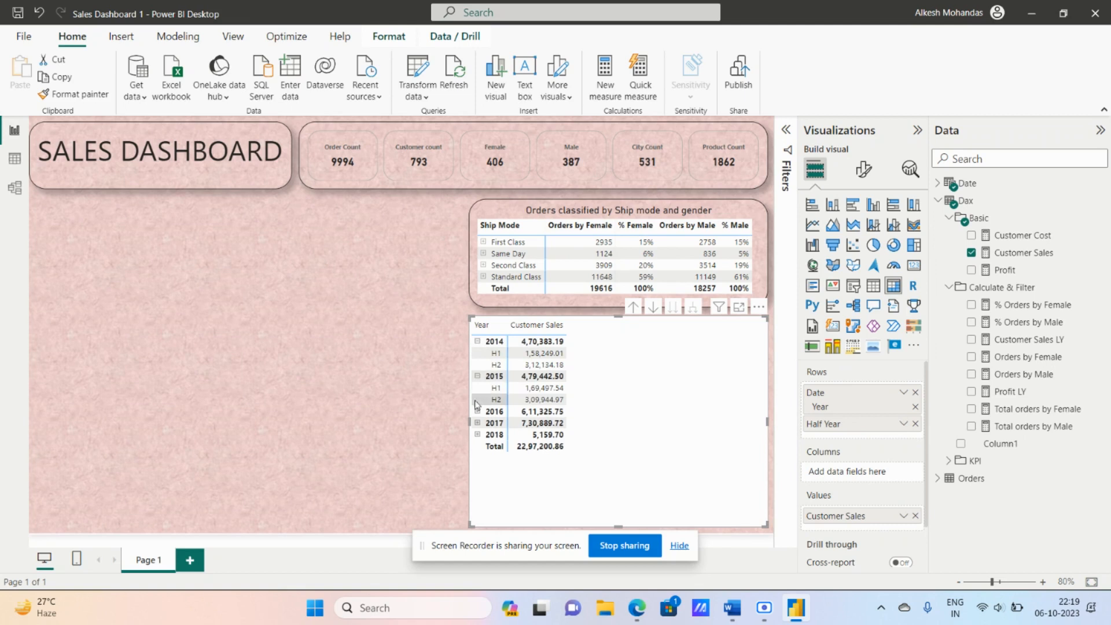
click(478, 411)
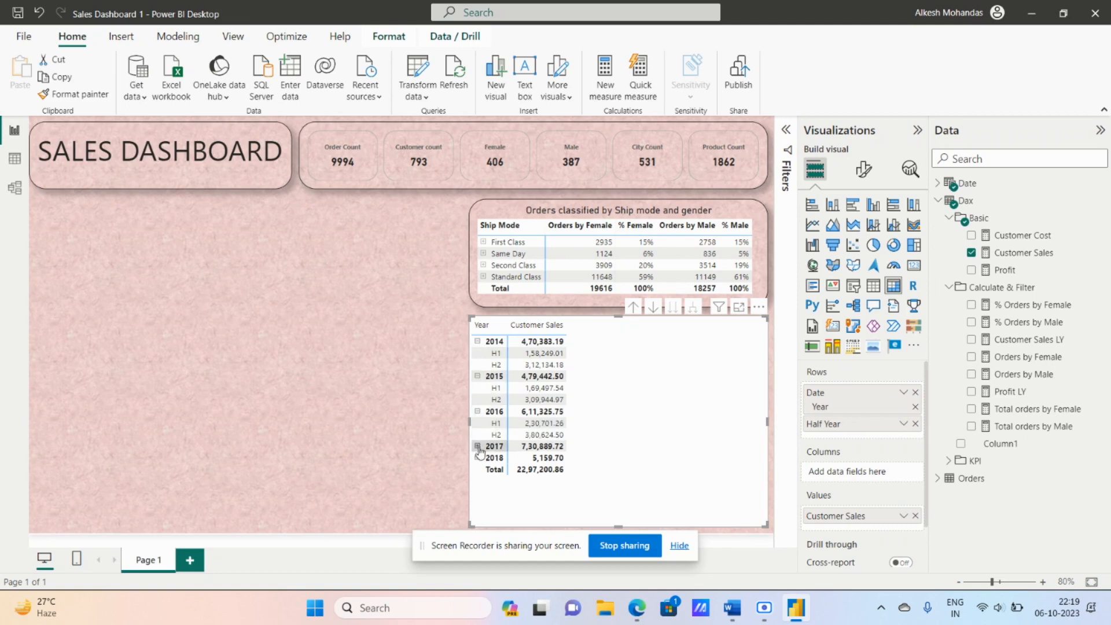
click(477, 446)
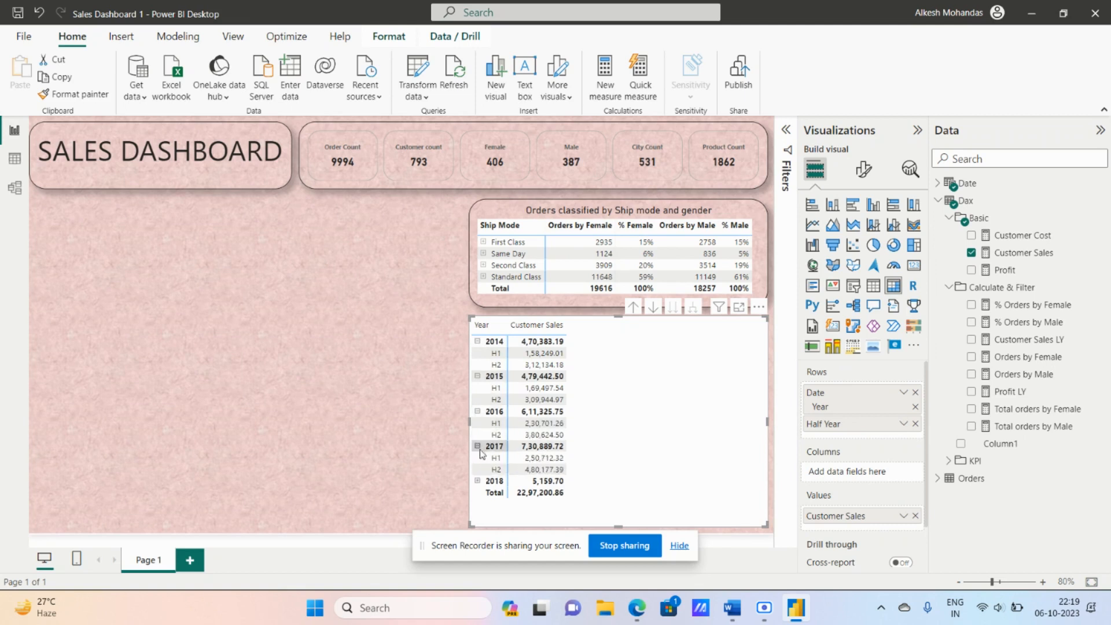
click(478, 480)
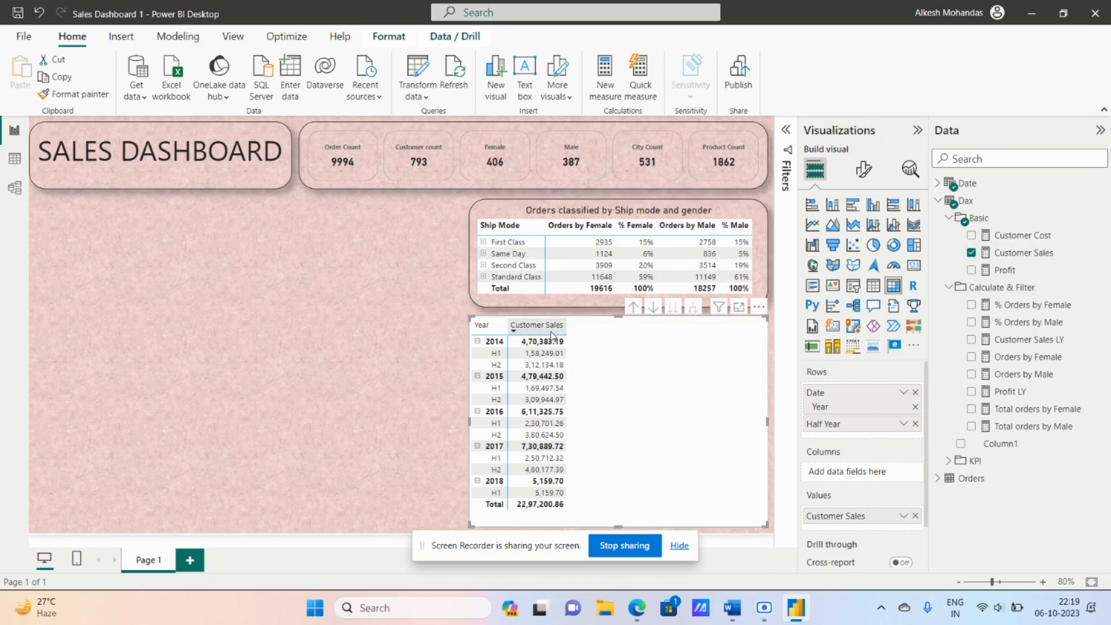
Add the Customer Sales LY, Profit and Profit LY measures to the matrix's values and deselect it.
click(971, 342)
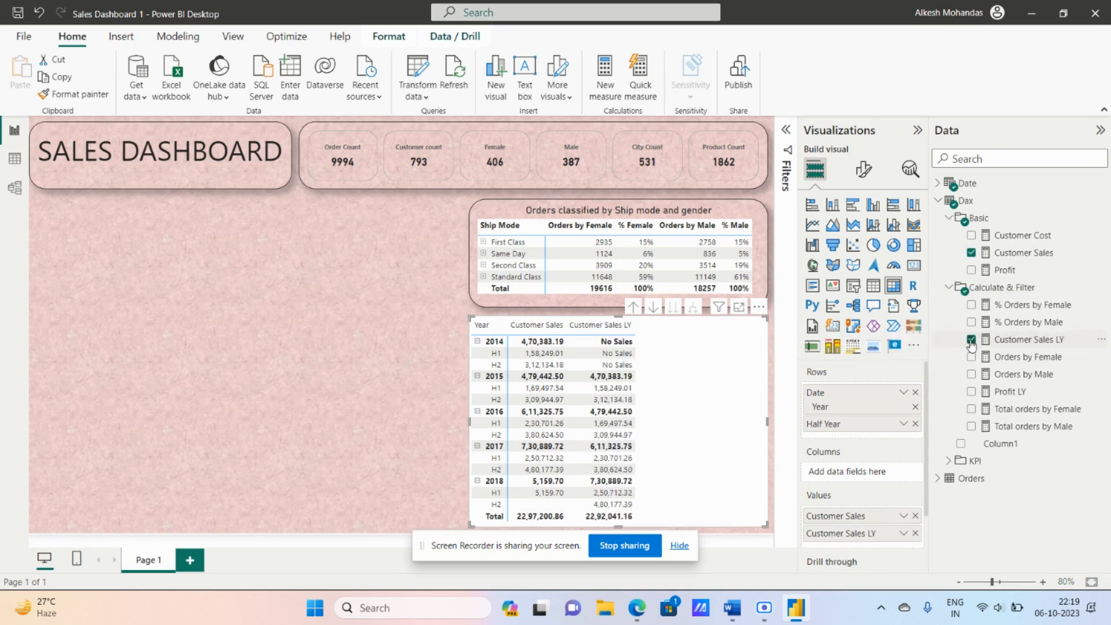
click(971, 271)
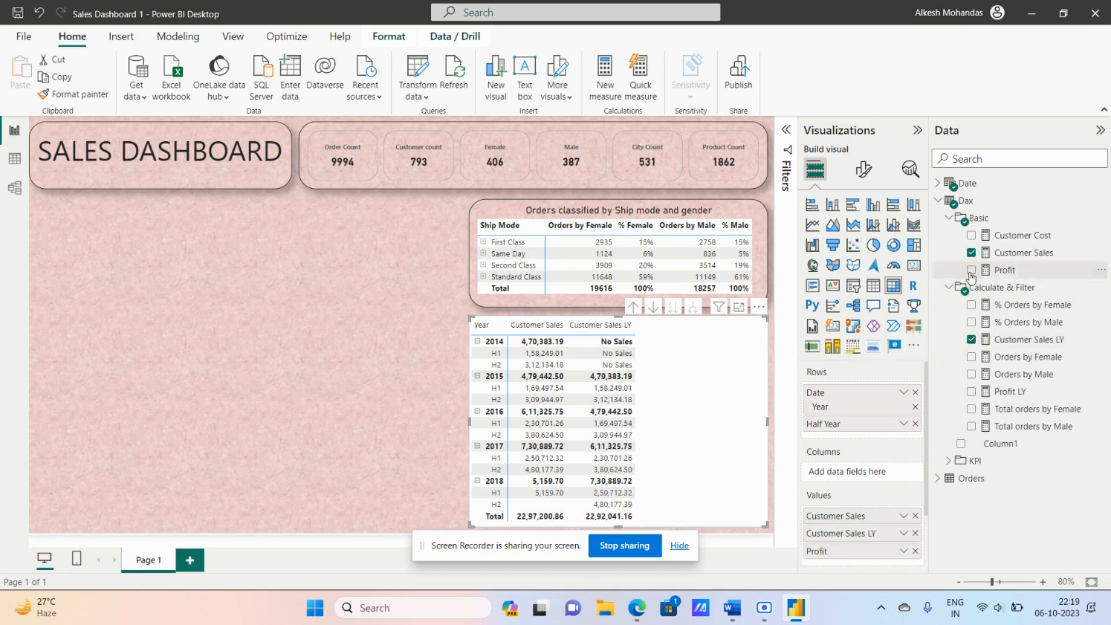
click(971, 392)
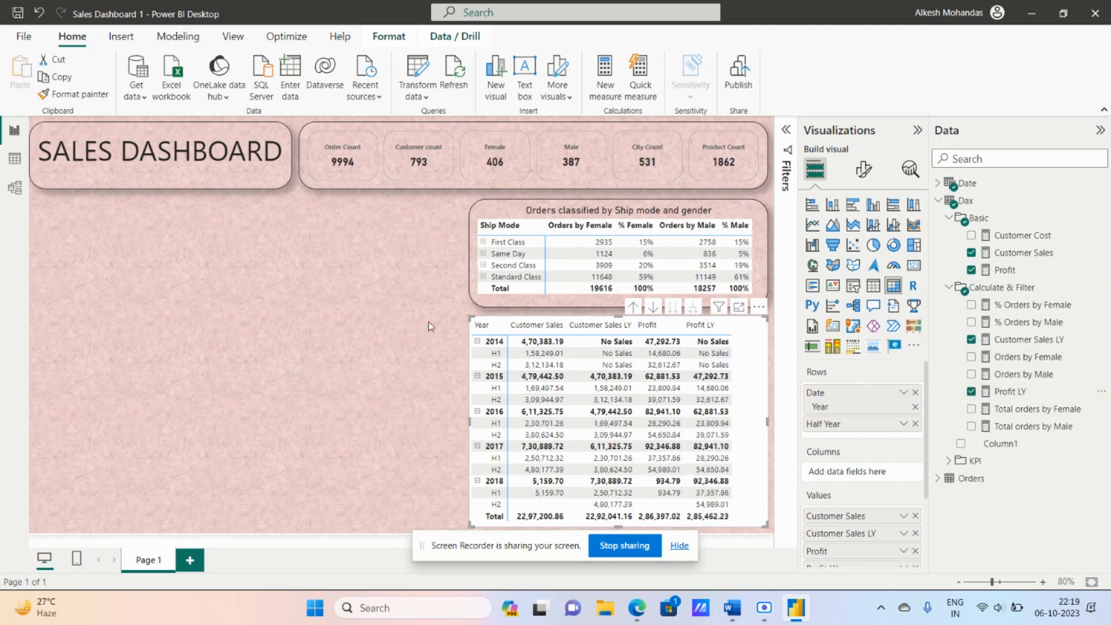
click(411, 325)
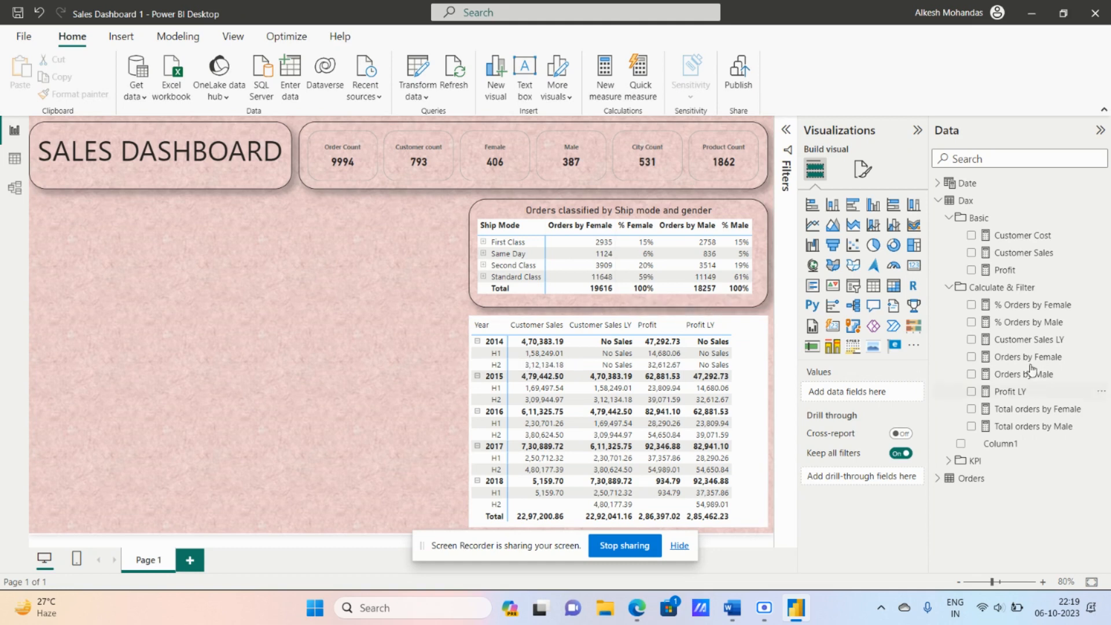
Turn on the title for the year and half-year matrix and open its title settings.
click(872, 174)
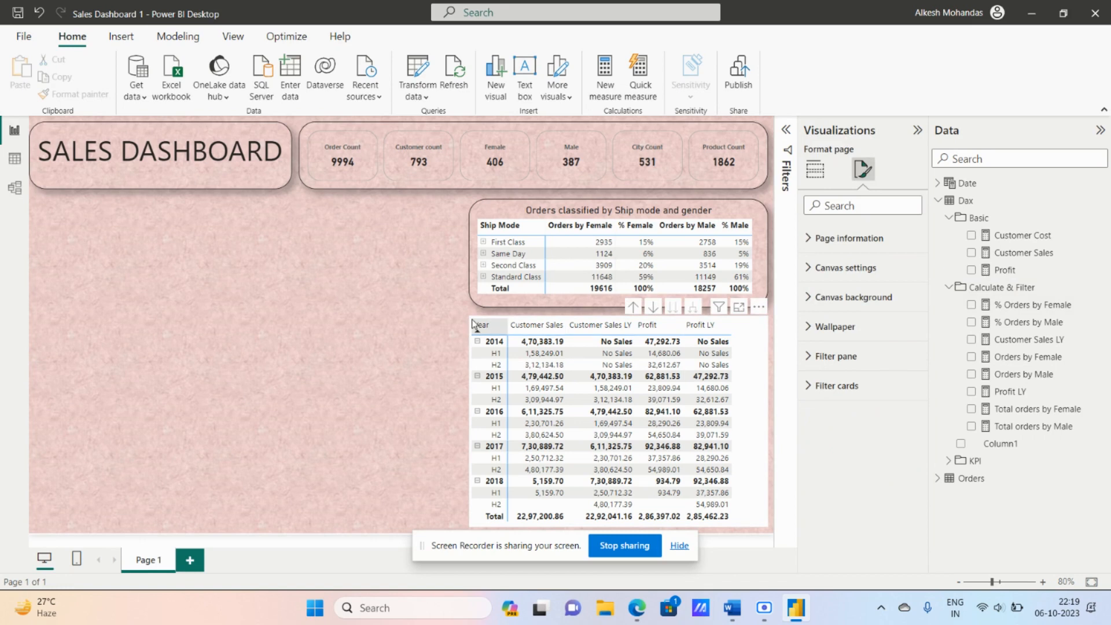
click(756, 330)
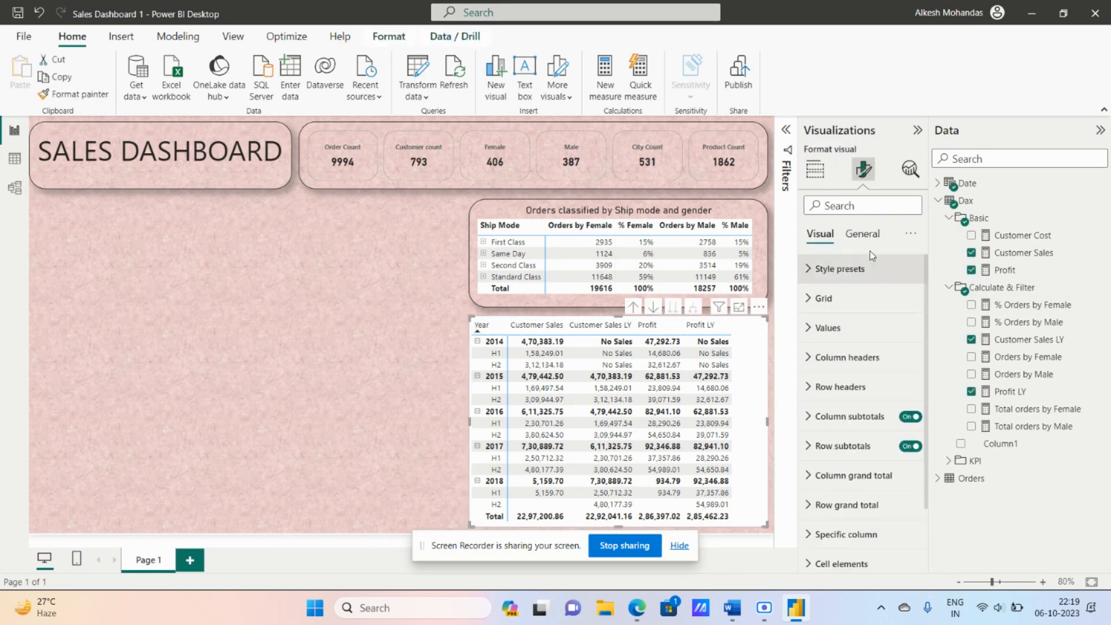
click(863, 234)
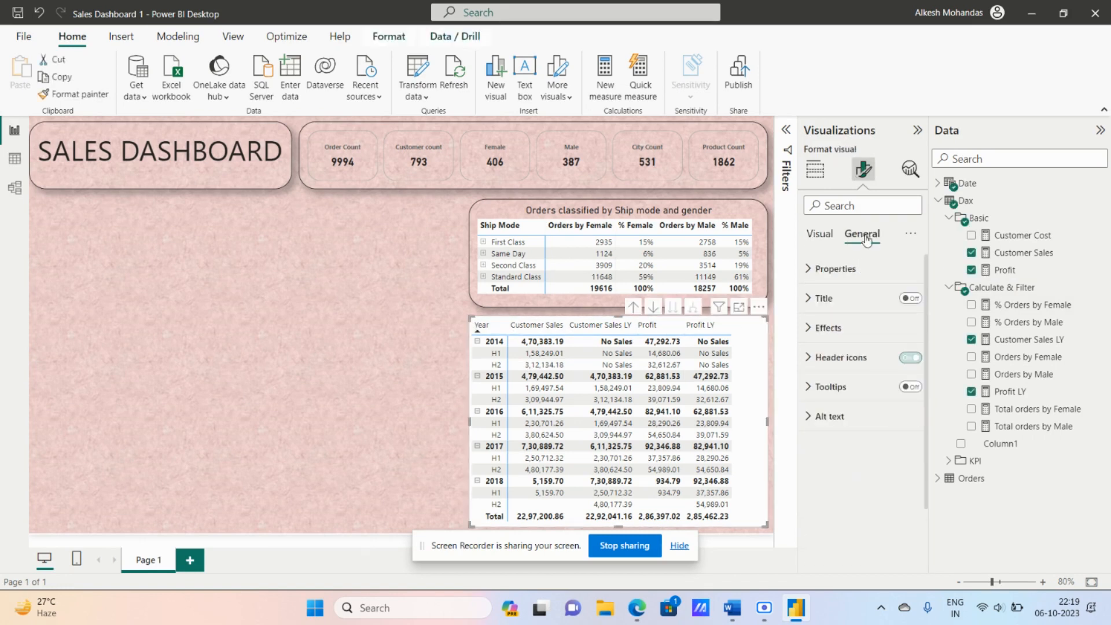
click(916, 302)
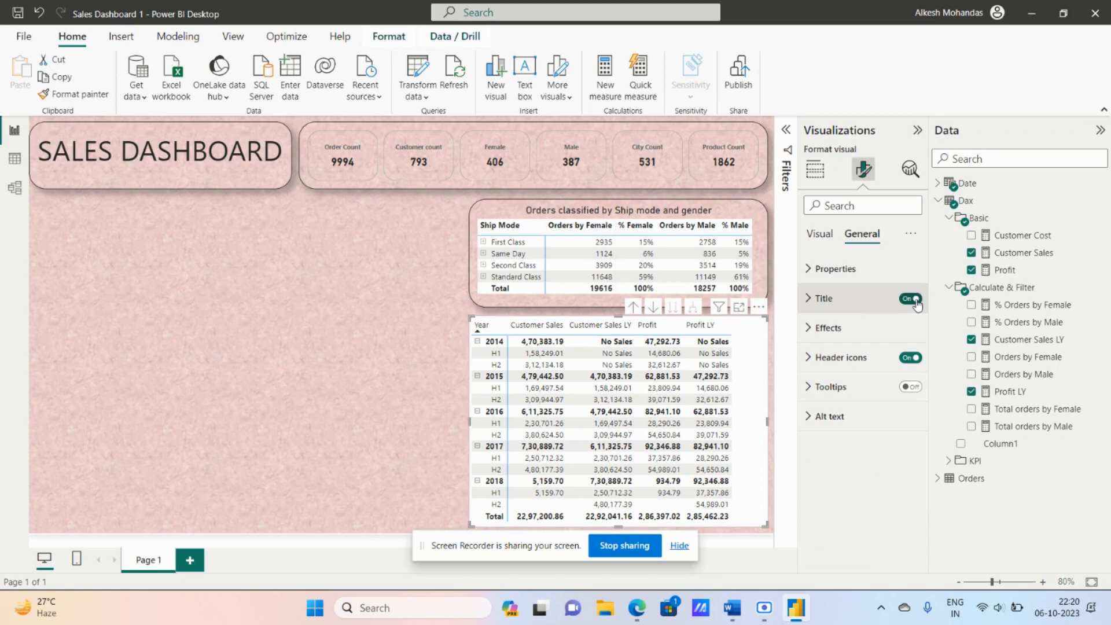
click(824, 300)
Copy the second question, "Half Yearly Classification of Customers Sales and Profit with Previous Years Figures", from the Word project document into the matrix's title text in Power BI.
click(731, 607)
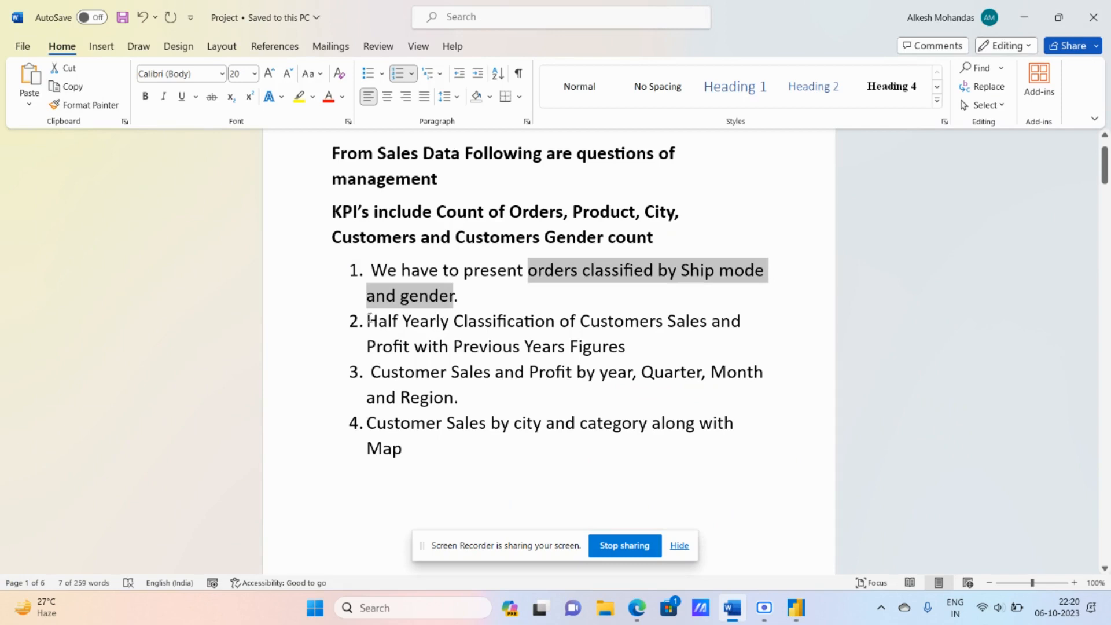
drag(368, 320, 628, 349)
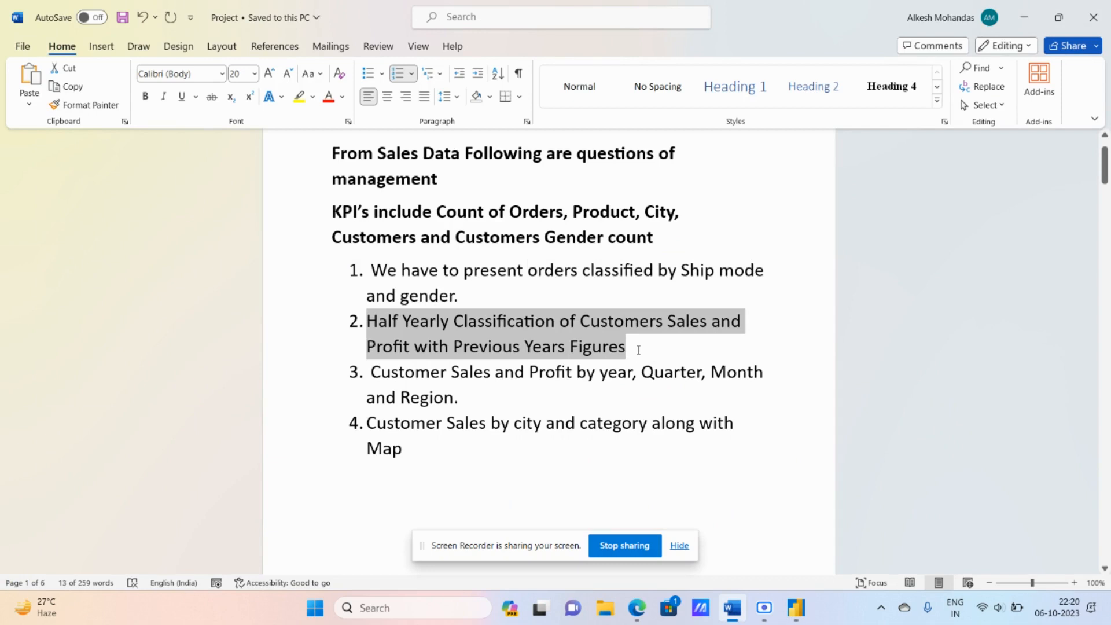
key(alt+Tab)
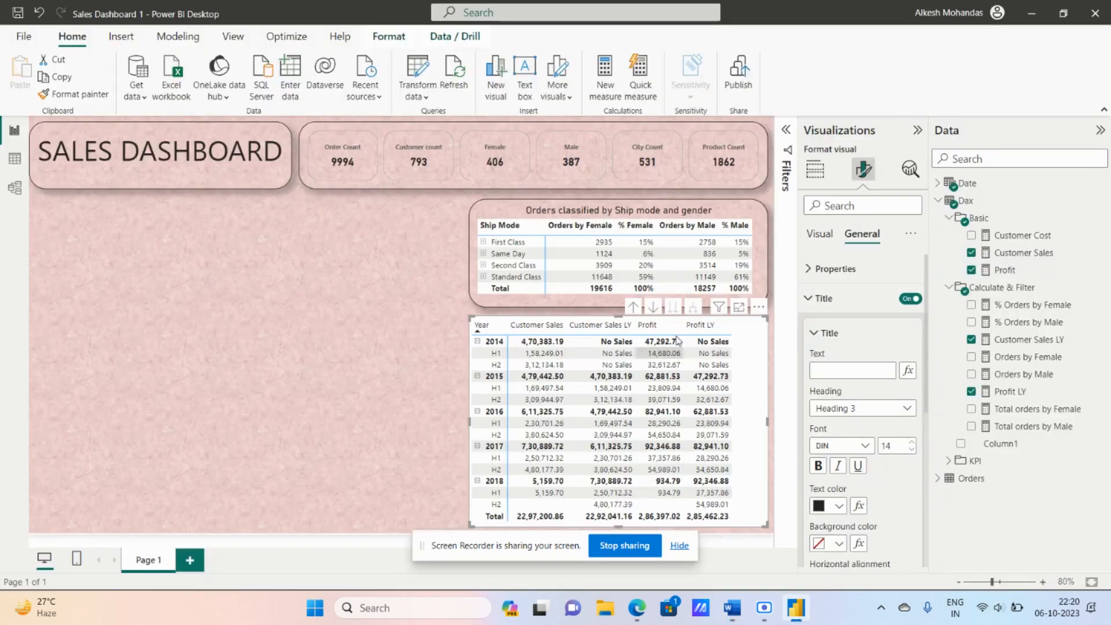
click(852, 370)
text(2. Half Yearly Classification of Customers Sales and Profit with Previous Years Figures)
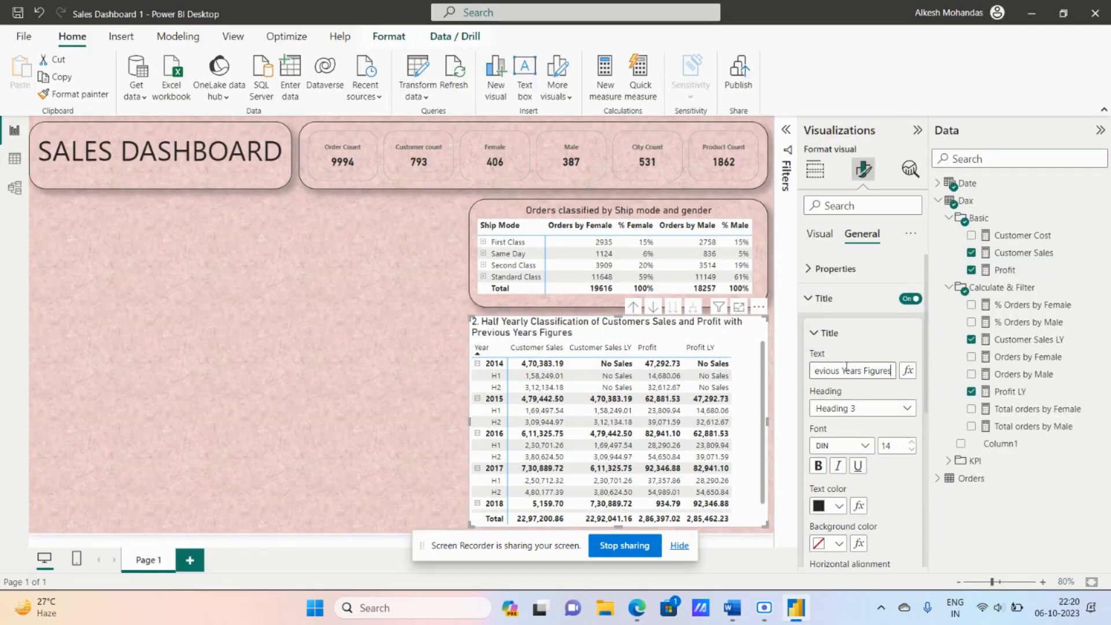
Center the matrix title and remove the leading "2." numbering from its text.
scroll(884, 501, down, 3)
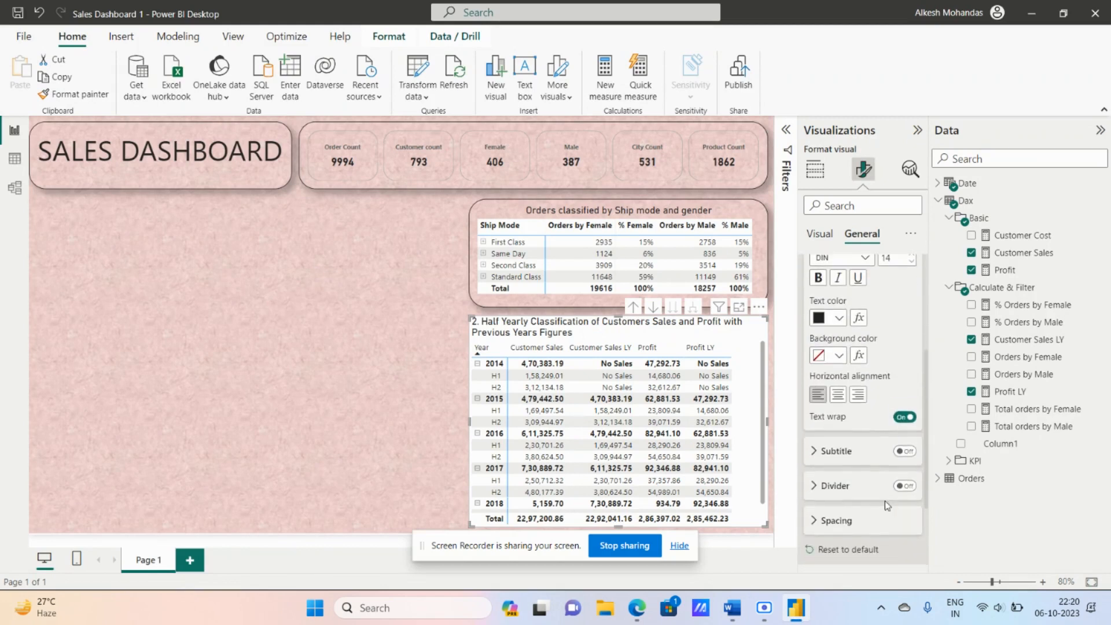
click(839, 397)
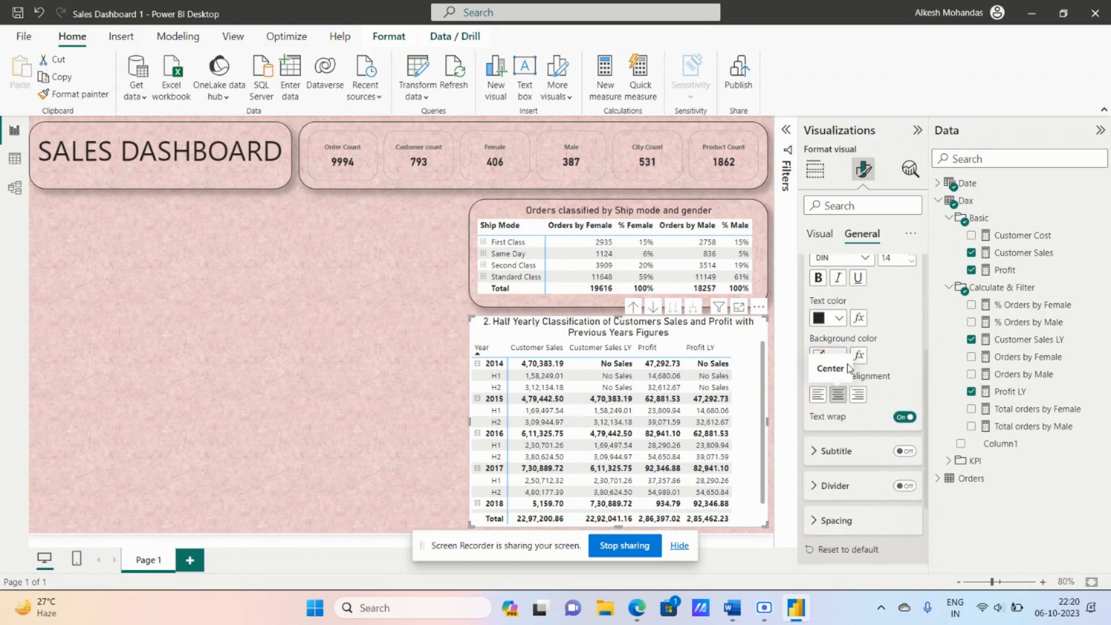
scroll(850, 362, up, 3)
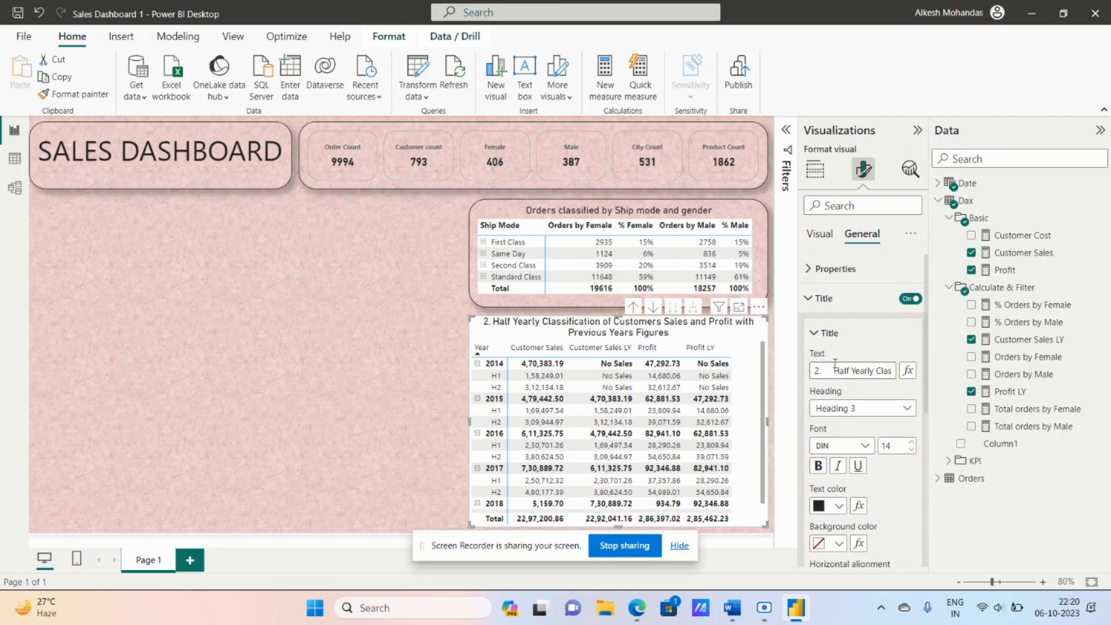
drag(835, 370, 814, 370)
key(BackSpace)
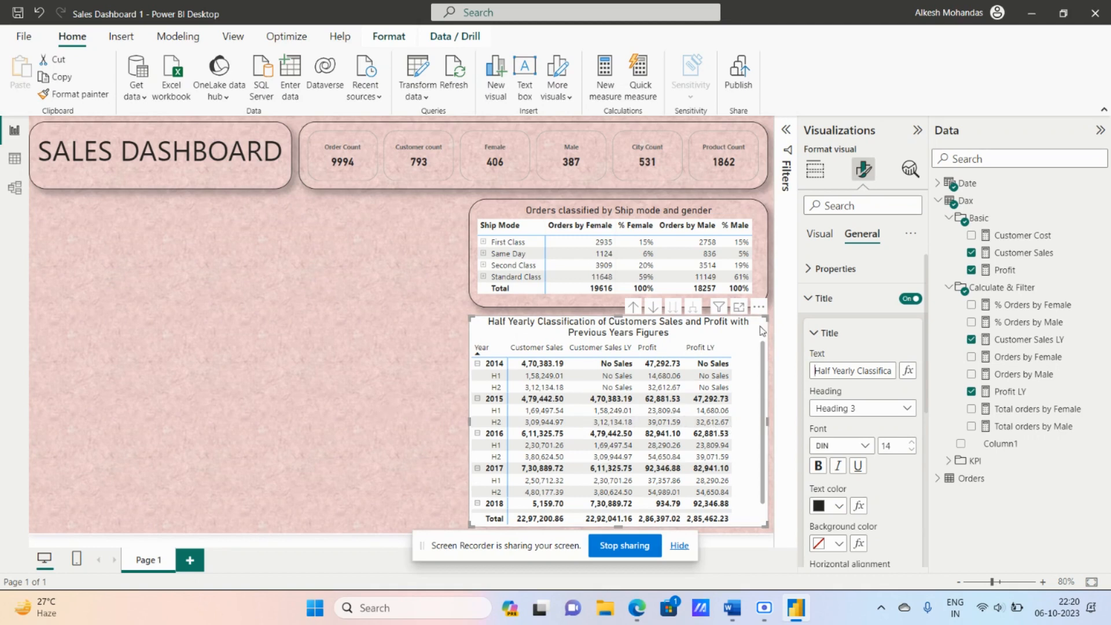
Turn off the background effect of the half-yearly matrix.
click(821, 298)
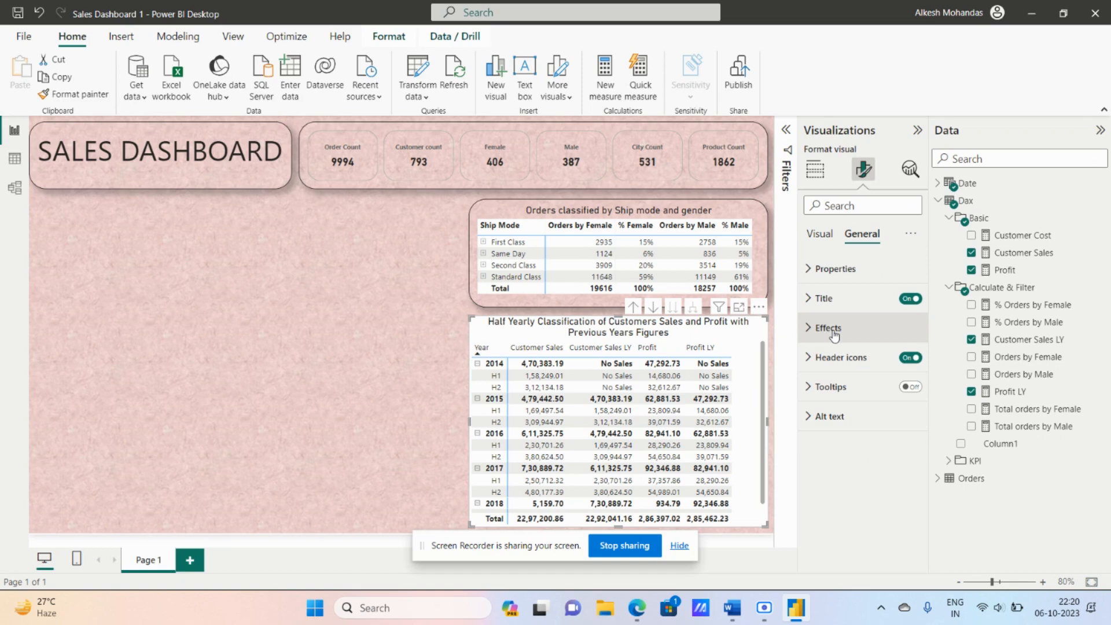
click(828, 328)
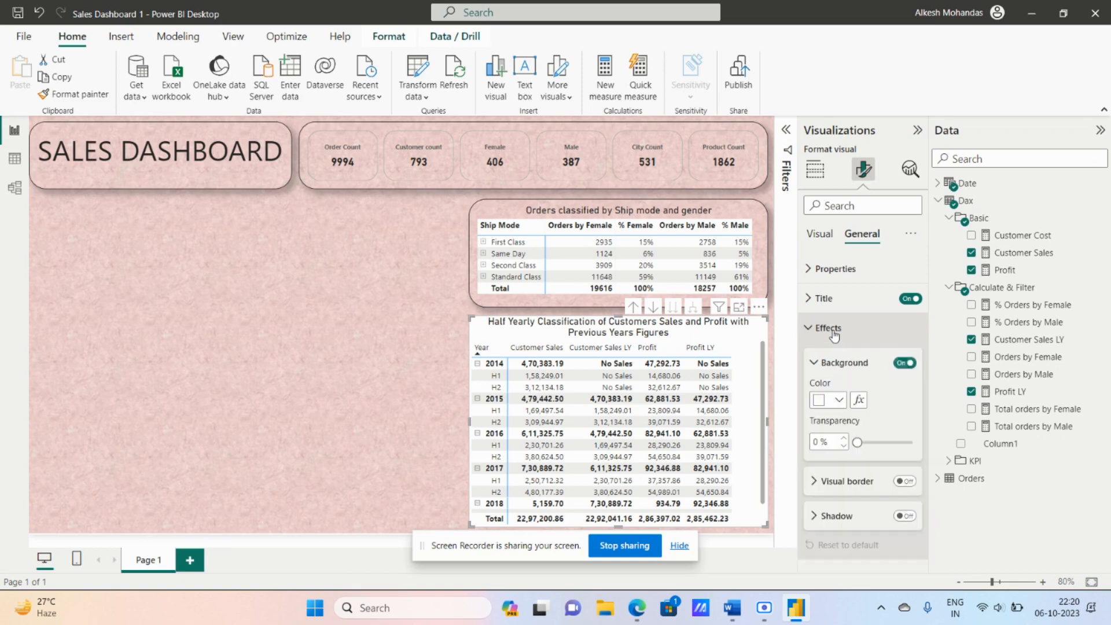
click(904, 363)
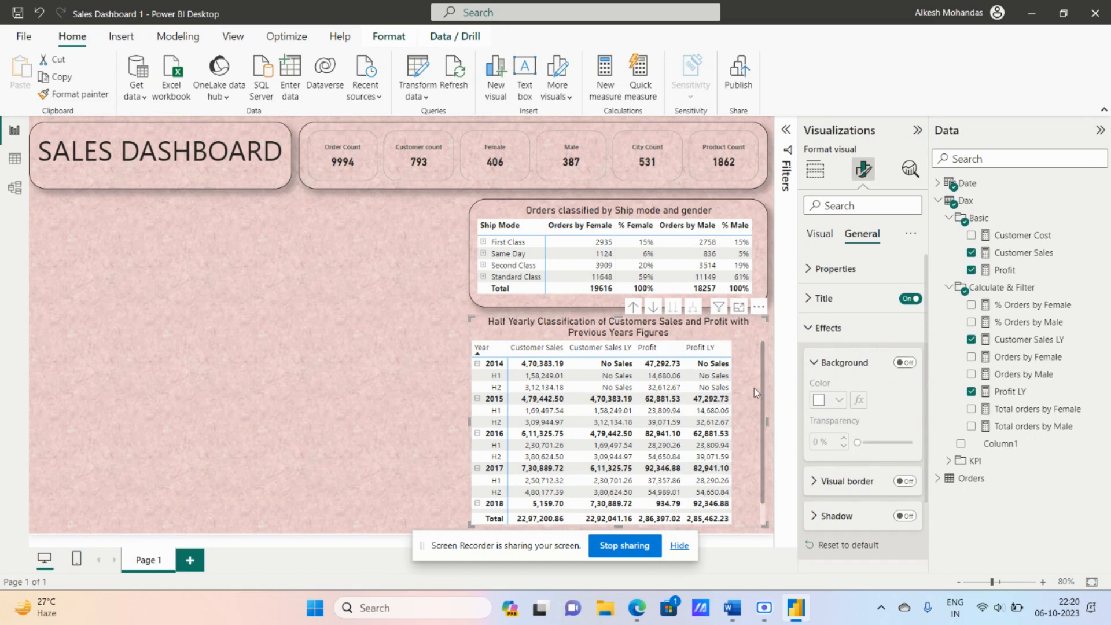
scroll(755, 387, down, 1)
scroll(755, 388, up, 1)
Add a visual border with 29 px rounded corners to the half-yearly matrix.
click(909, 481)
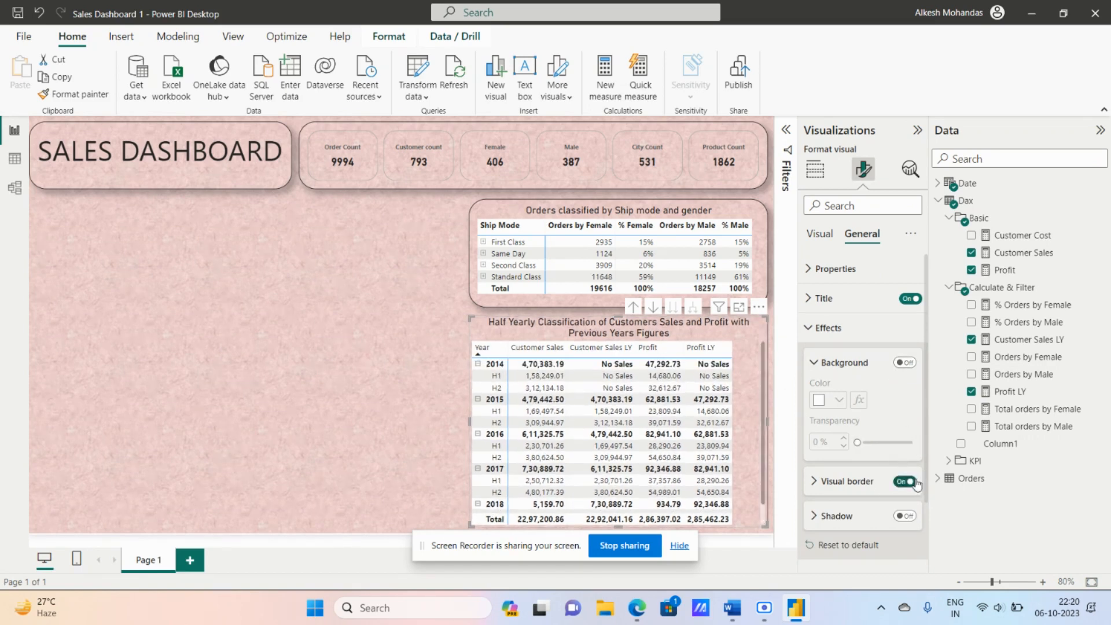
click(871, 482)
scroll(879, 463, down, 3)
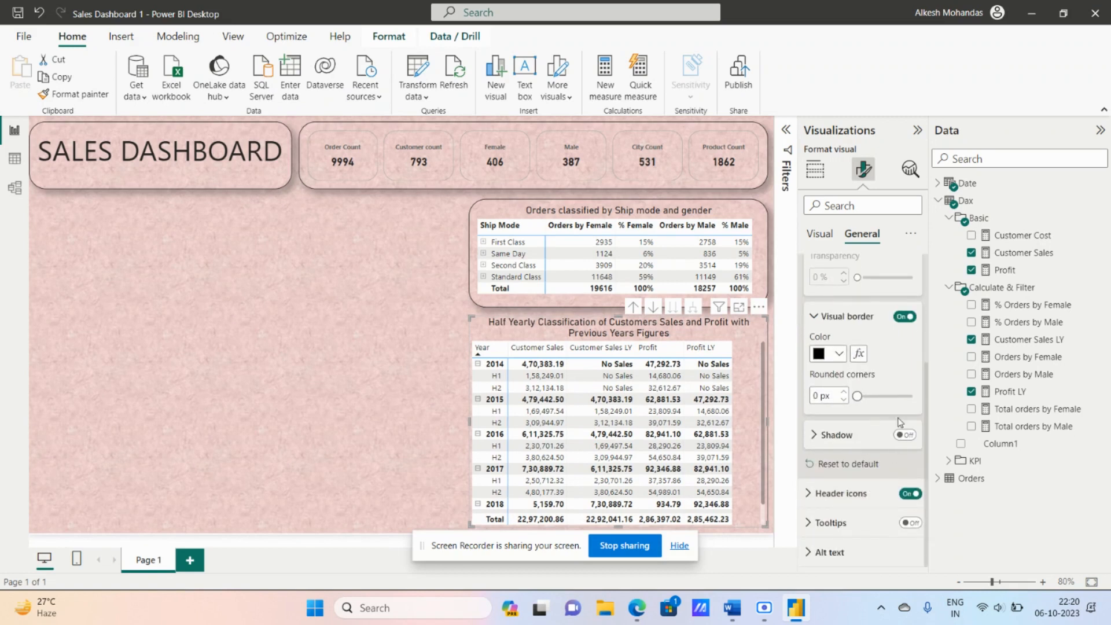
click(911, 396)
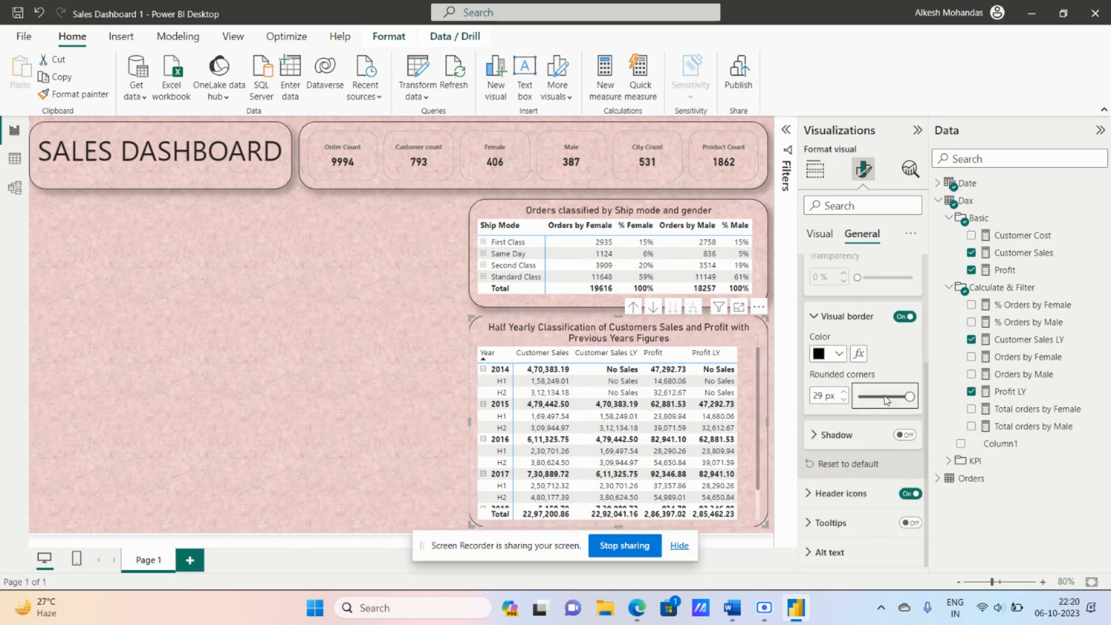
Enlarge the half-yearly matrix slightly to the right and upward, and turn on its shadow.
drag(769, 419, 776, 424)
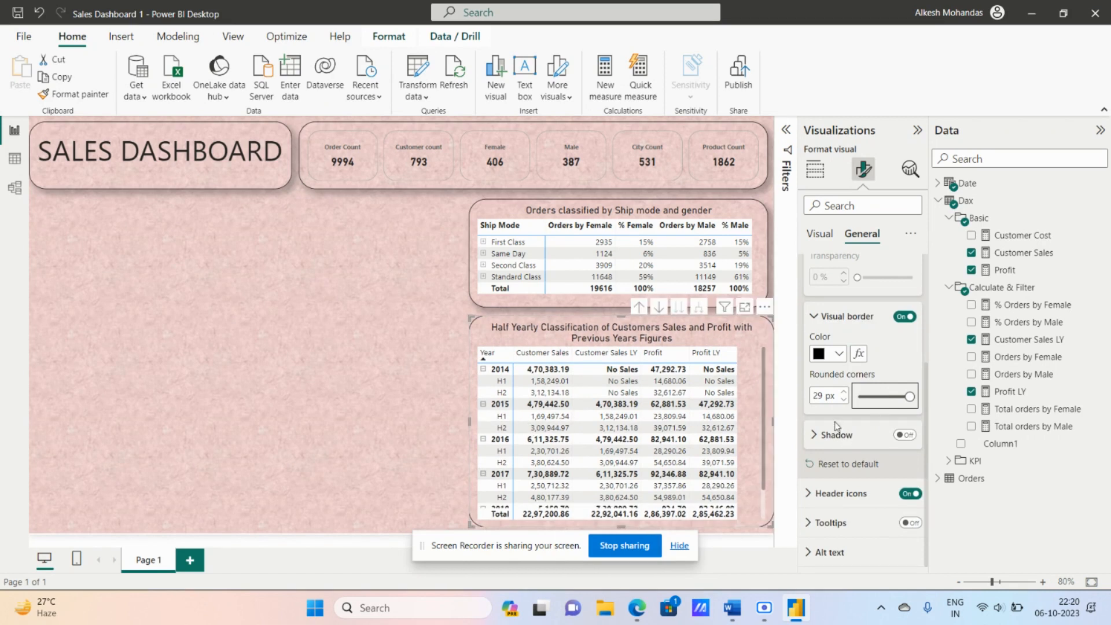
click(904, 435)
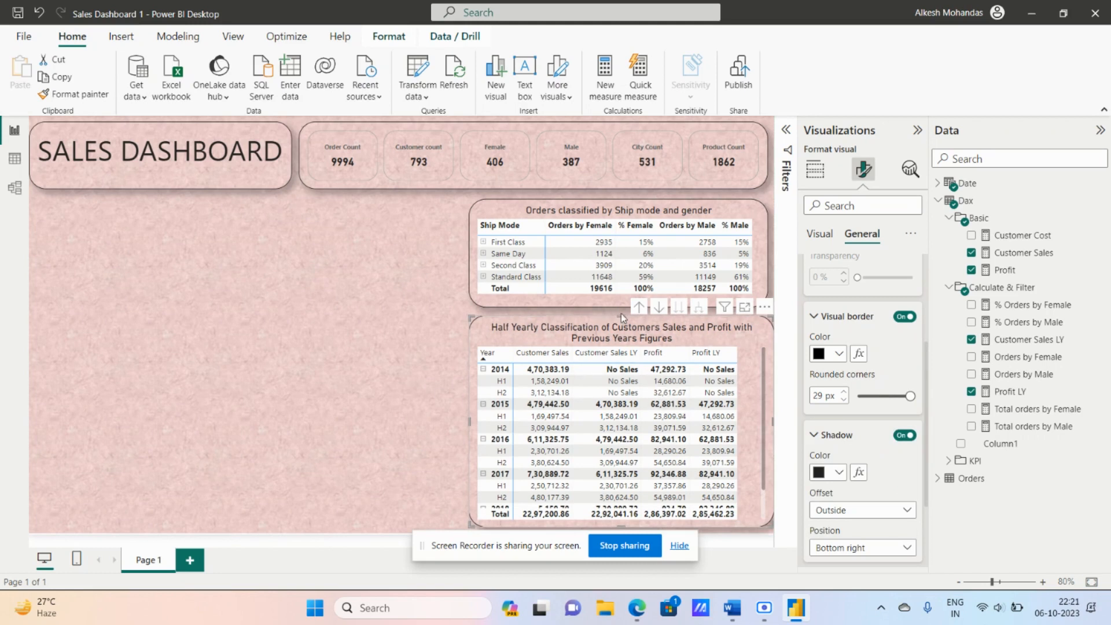
drag(621, 316, 624, 320)
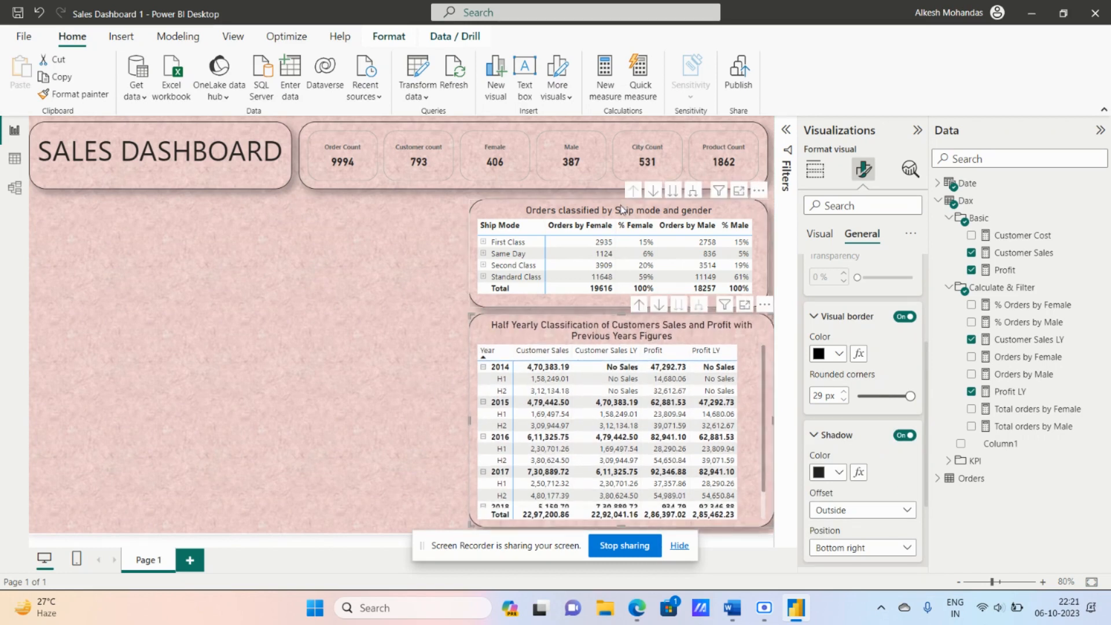
Move the ship mode matrix slightly up and extend the half-yearly matrix's top edge up toward it.
drag(621, 204, 621, 200)
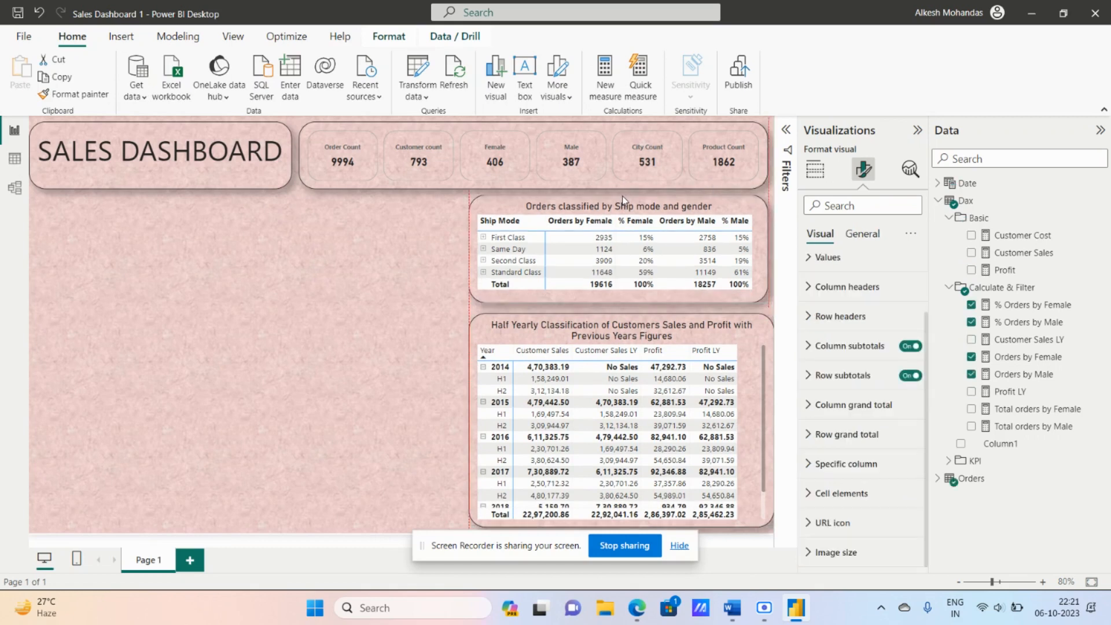
click(622, 315)
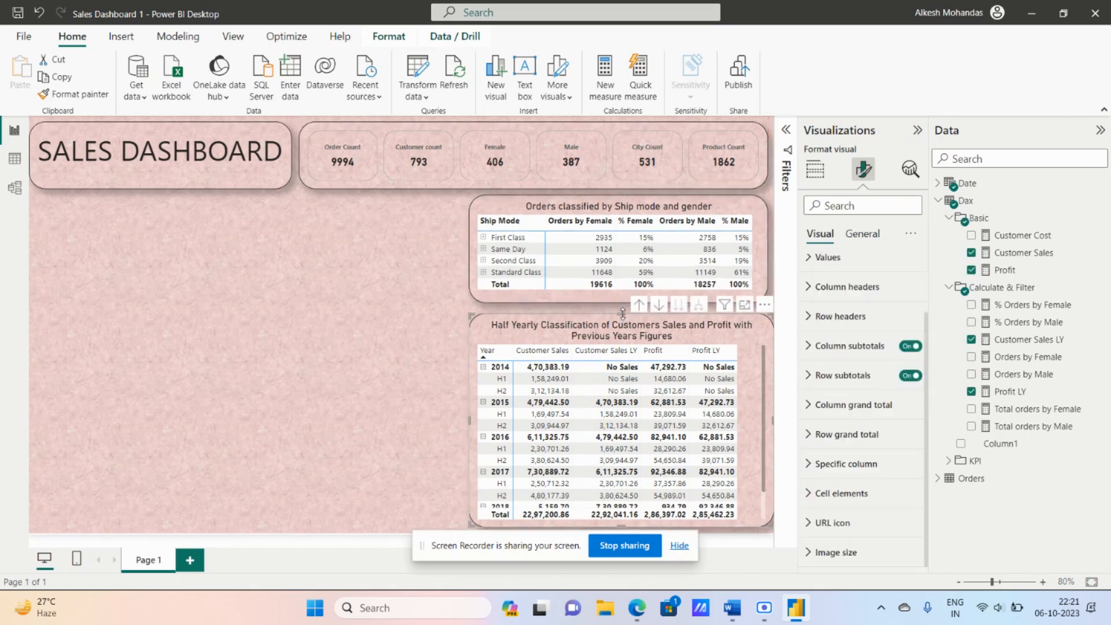
drag(622, 310, 625, 308)
scroll(663, 447, down, 1)
scroll(663, 447, up, 1)
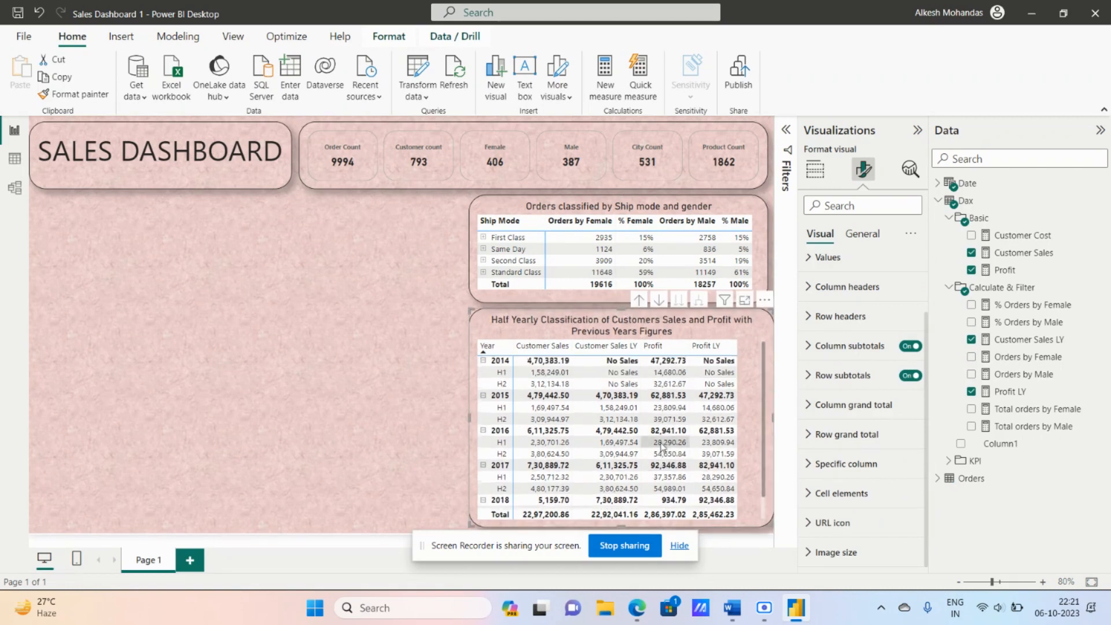
Make the column headers of the half-yearly matrix bold.
click(675, 349)
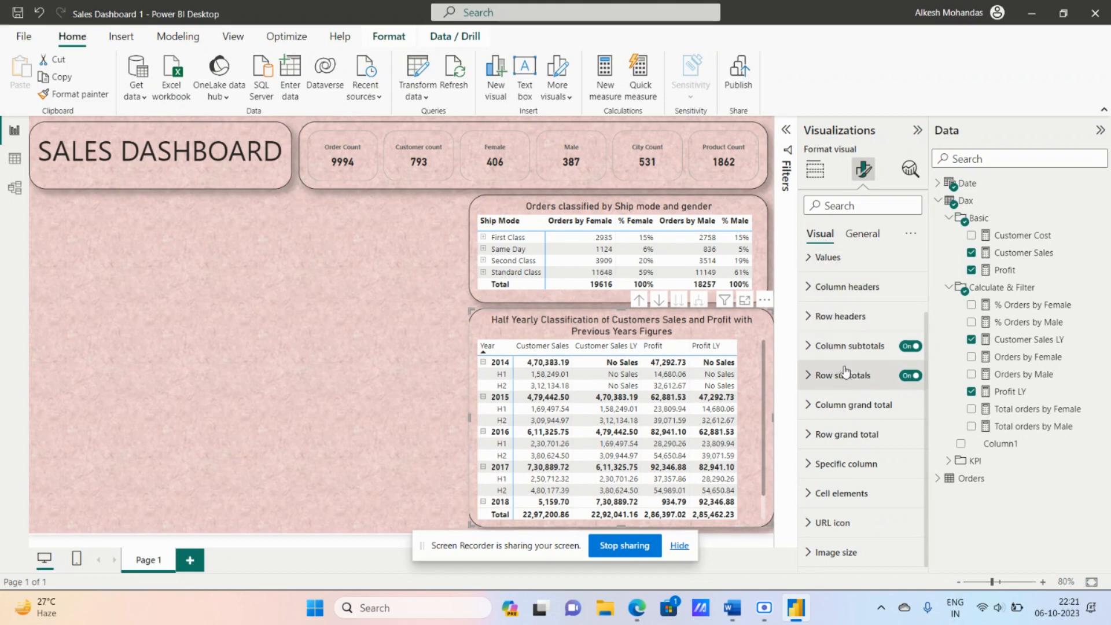
click(846, 286)
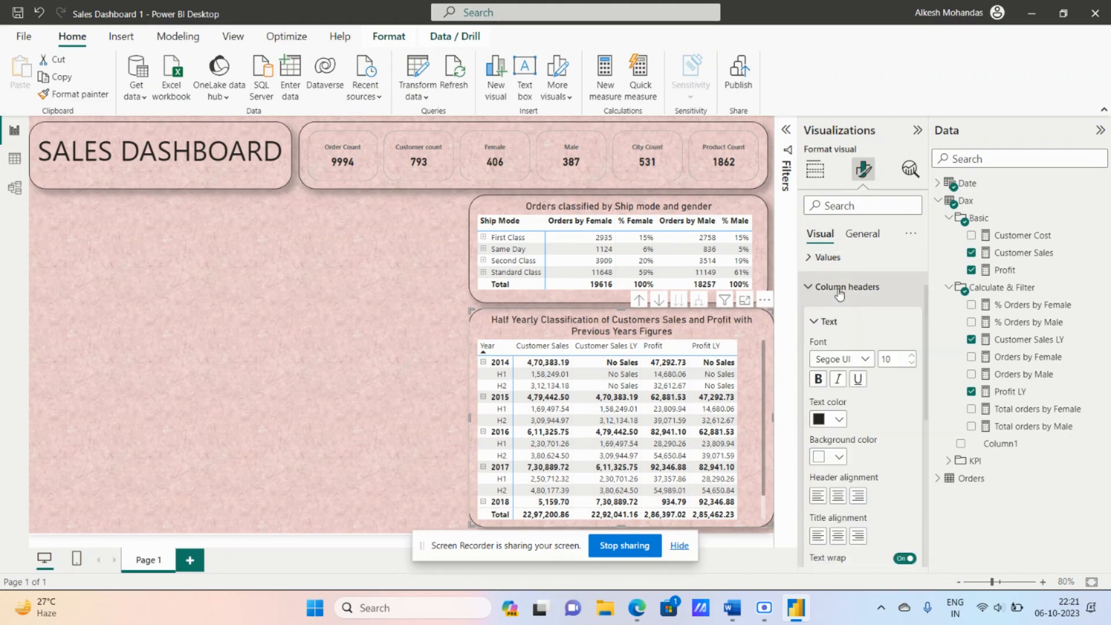
click(818, 380)
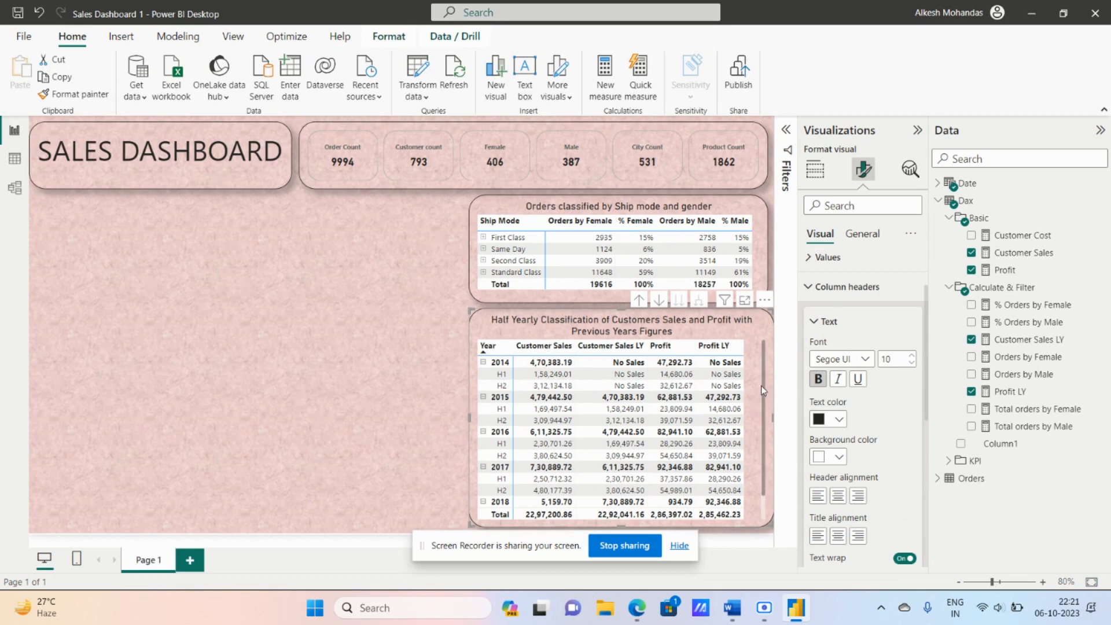
Deselect the half-yearly matrix and save the report.
mouse_move(763, 386)
mouse_down()
mouse_move(764, 407)
mouse_move(760, 377)
mouse_up()
click(381, 316)
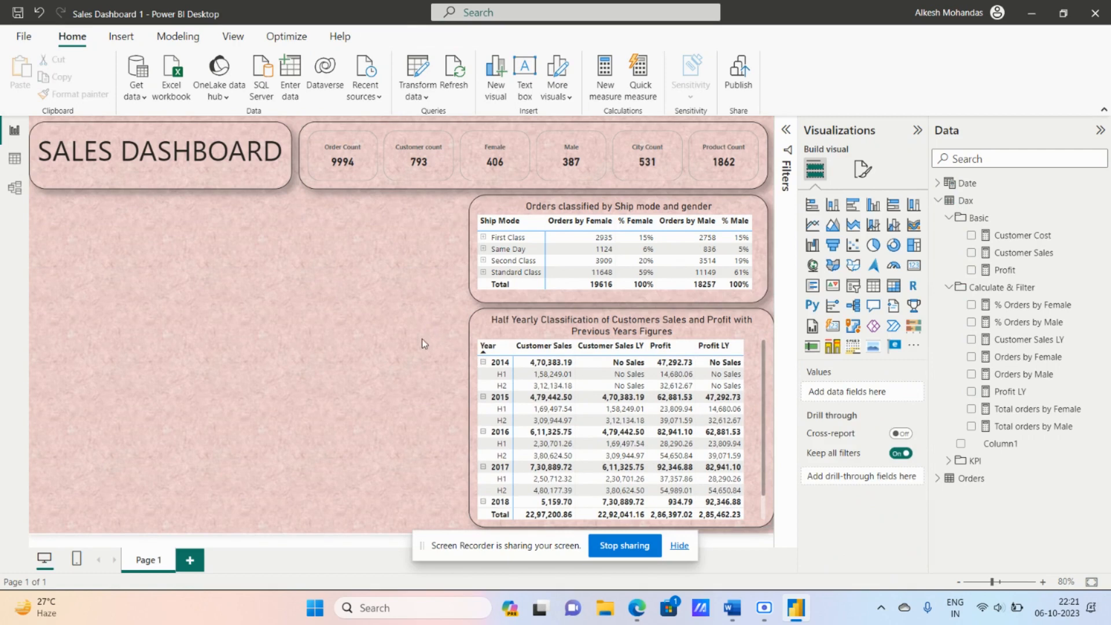
click(24, 35)
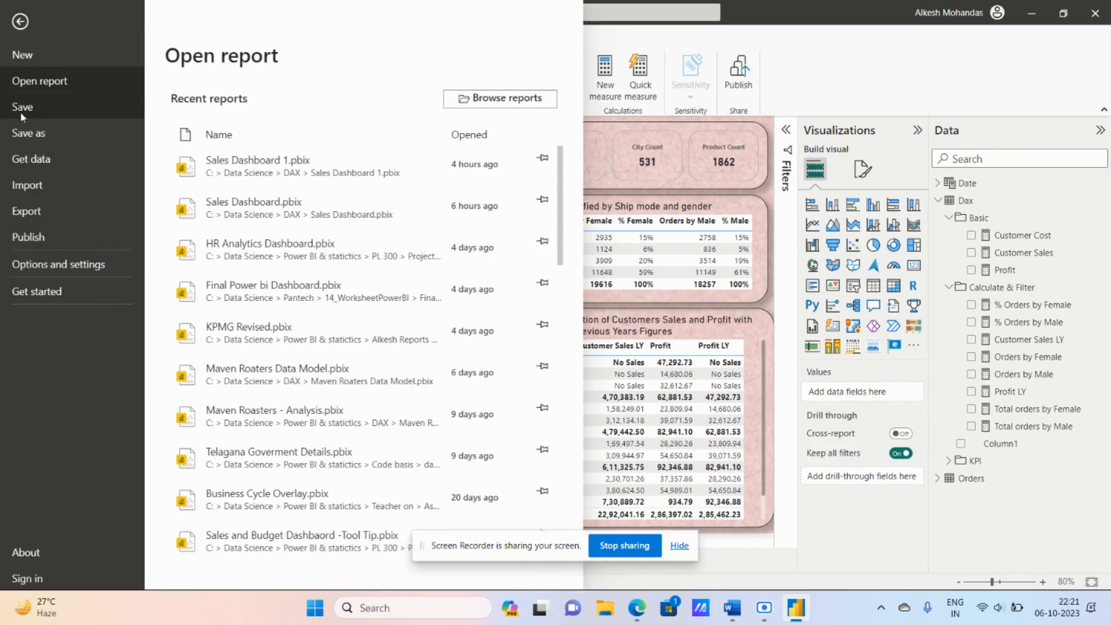
click(26, 110)
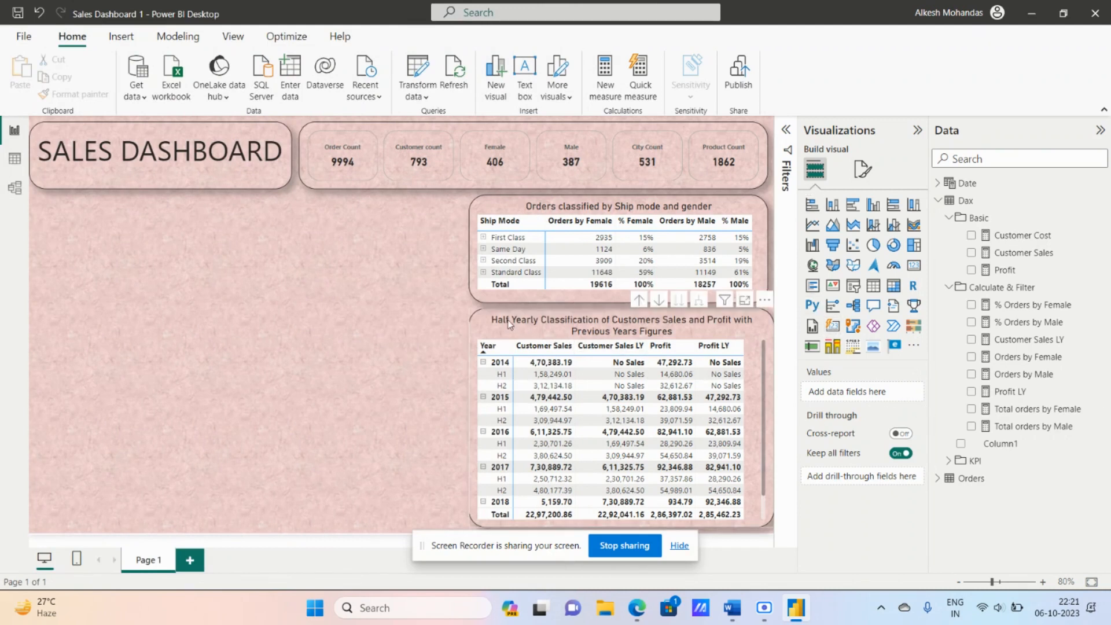
Shift the half-yearly matrix slightly left and extend the ship mode matrix's left edge to line up with it.
click(484, 318)
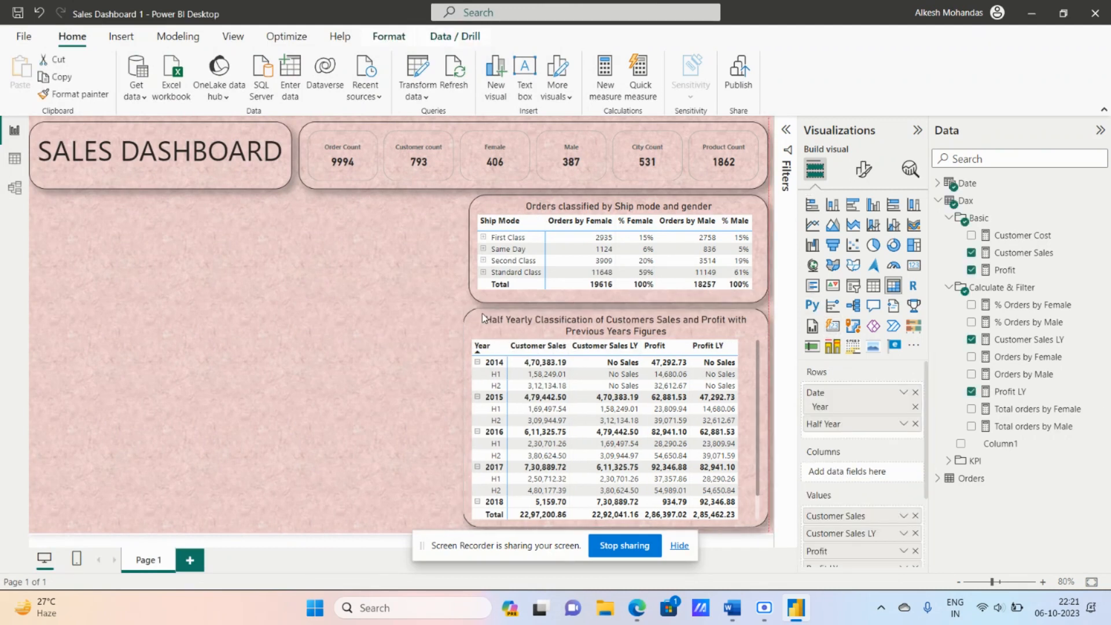
click(512, 209)
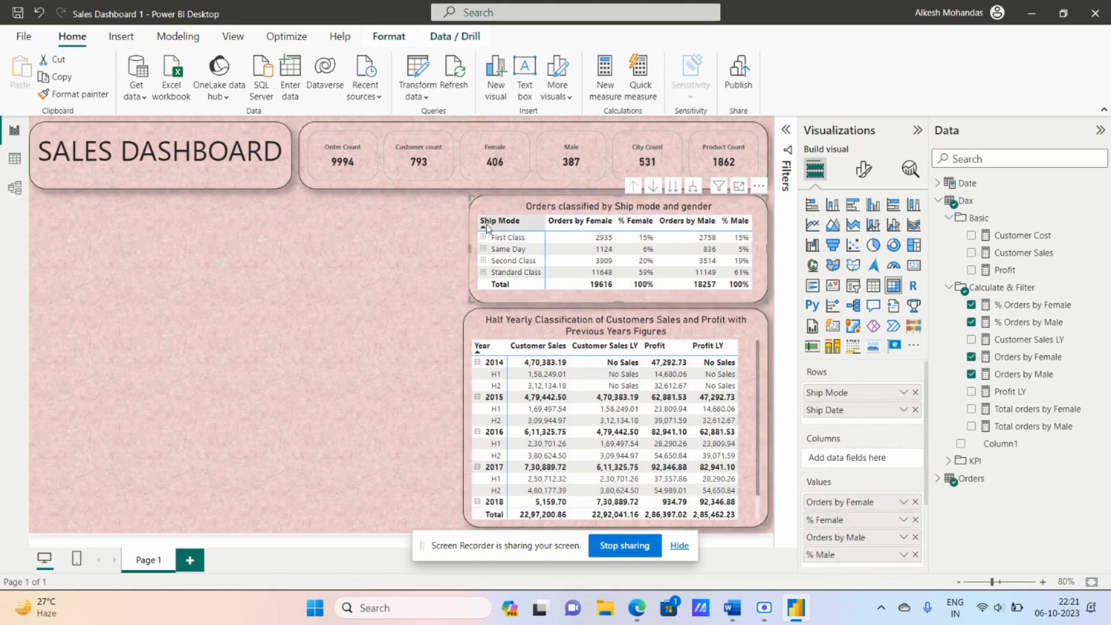
drag(470, 248, 464, 248)
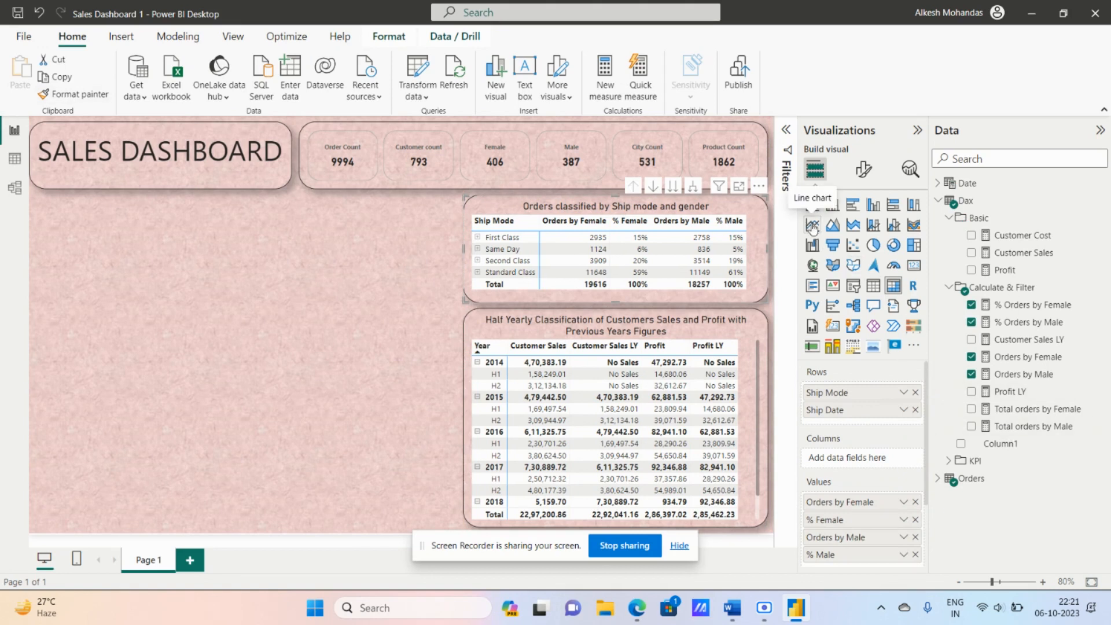
click(333, 391)
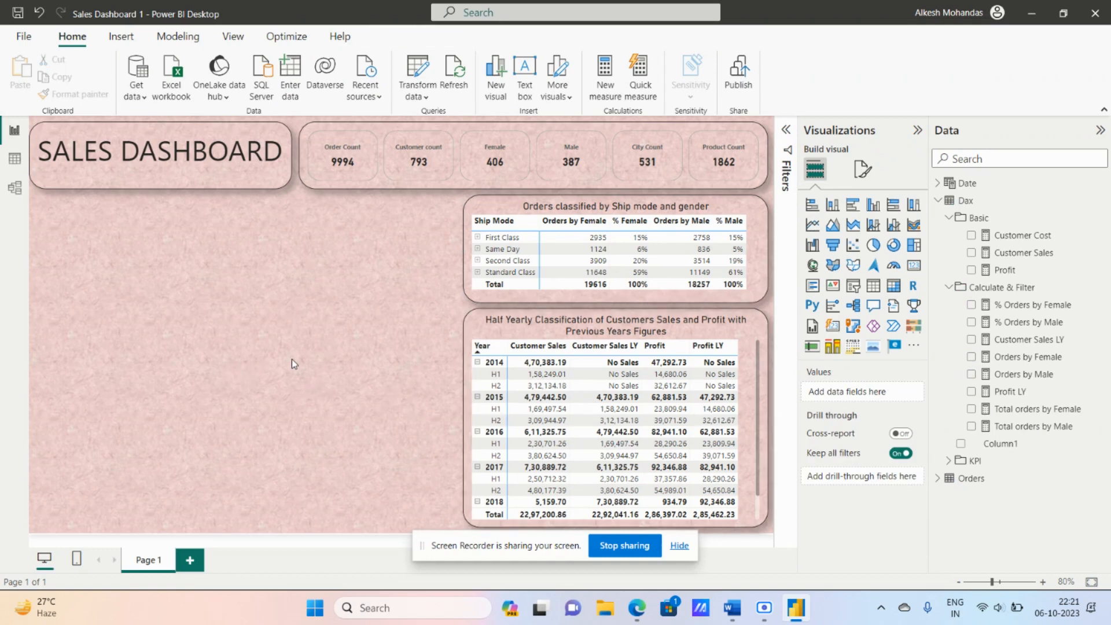
Add a line chart and size it to fill the empty area beside the half-yearly matrix.
click(813, 226)
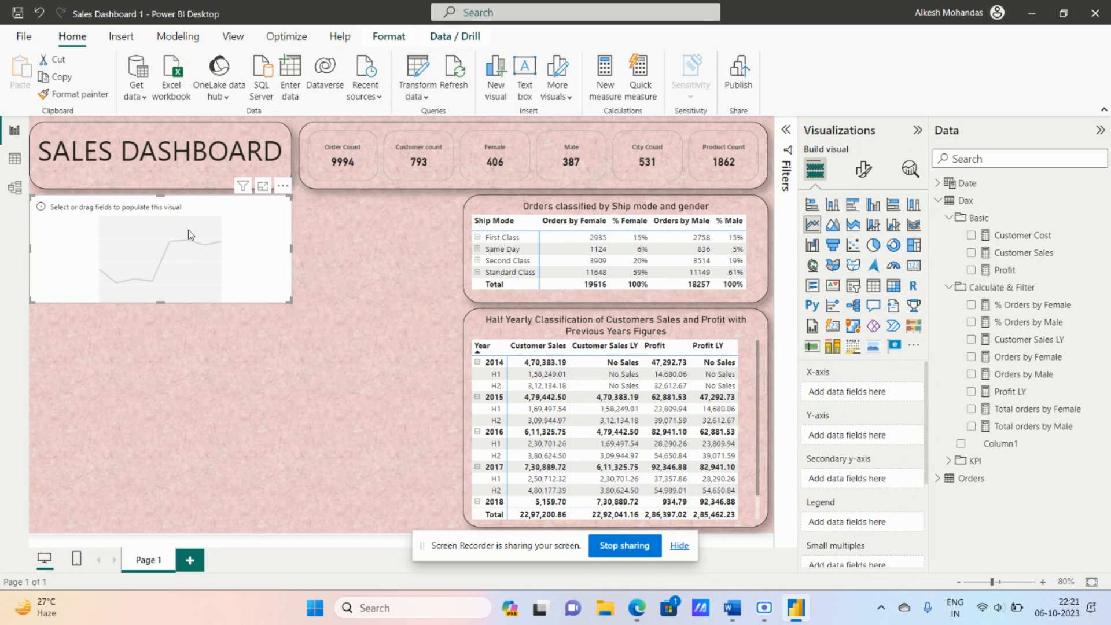
drag(191, 235, 200, 350)
drag(298, 363, 456, 371)
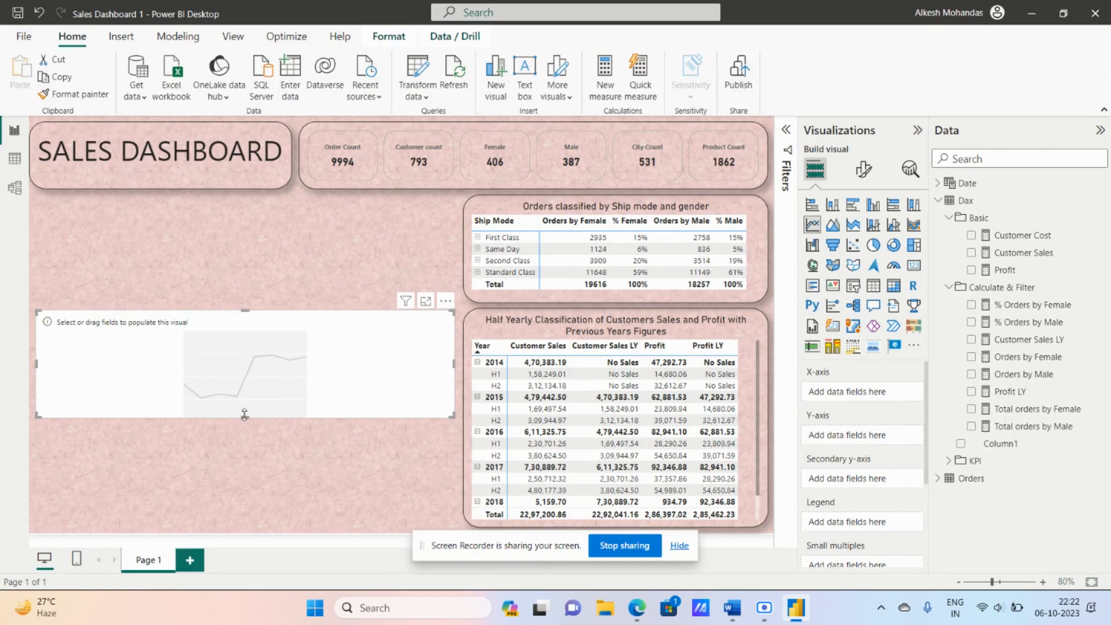
drag(244, 414, 247, 527)
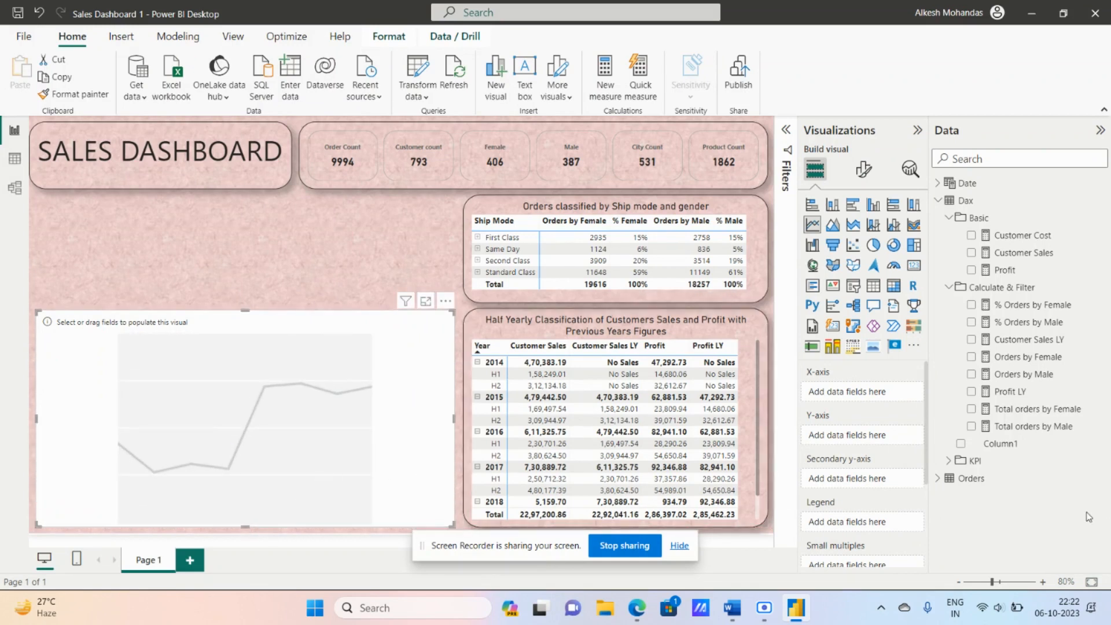
Put the Date hierarchy on the line chart's X-axis and Customer Sales and Profit on its Y-axis.
click(939, 200)
click(938, 185)
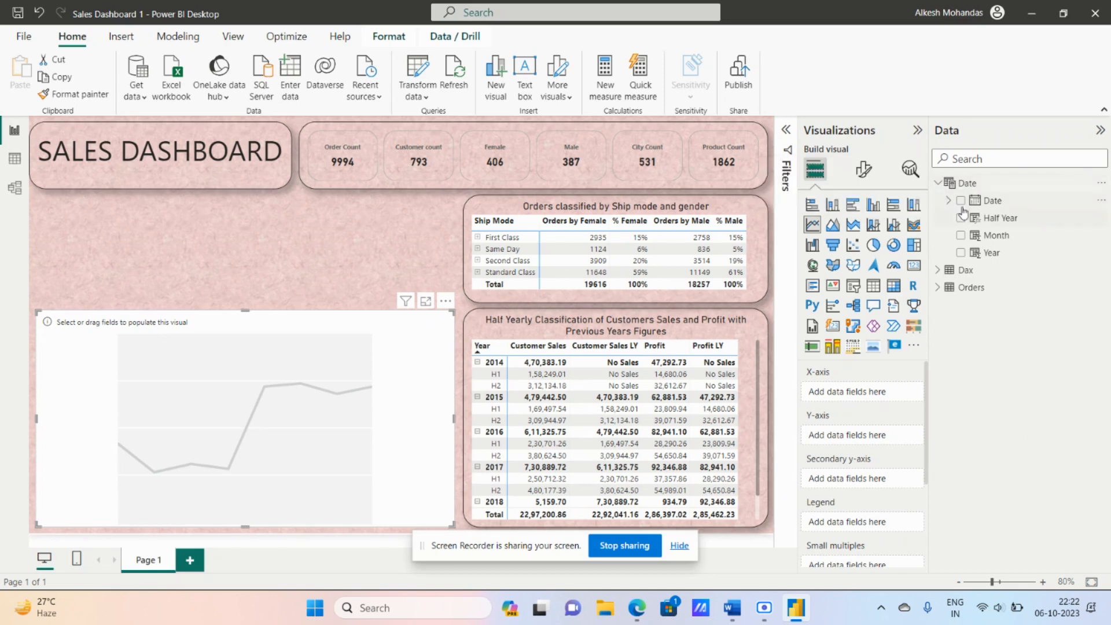
click(961, 202)
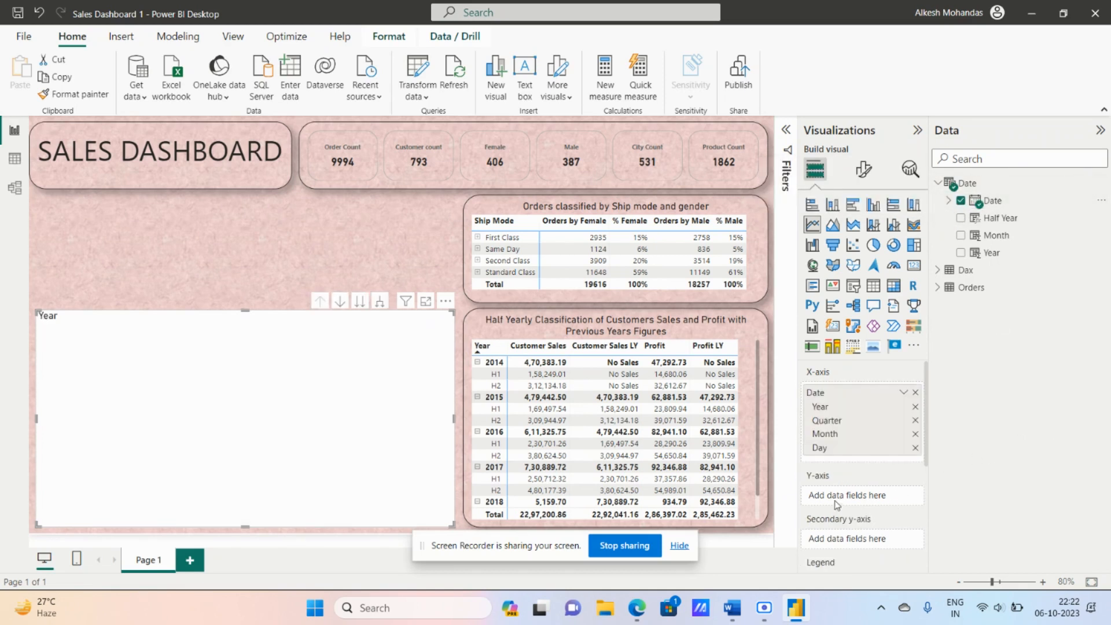
scroll(850, 512, down, 3)
scroll(867, 518, up, 2)
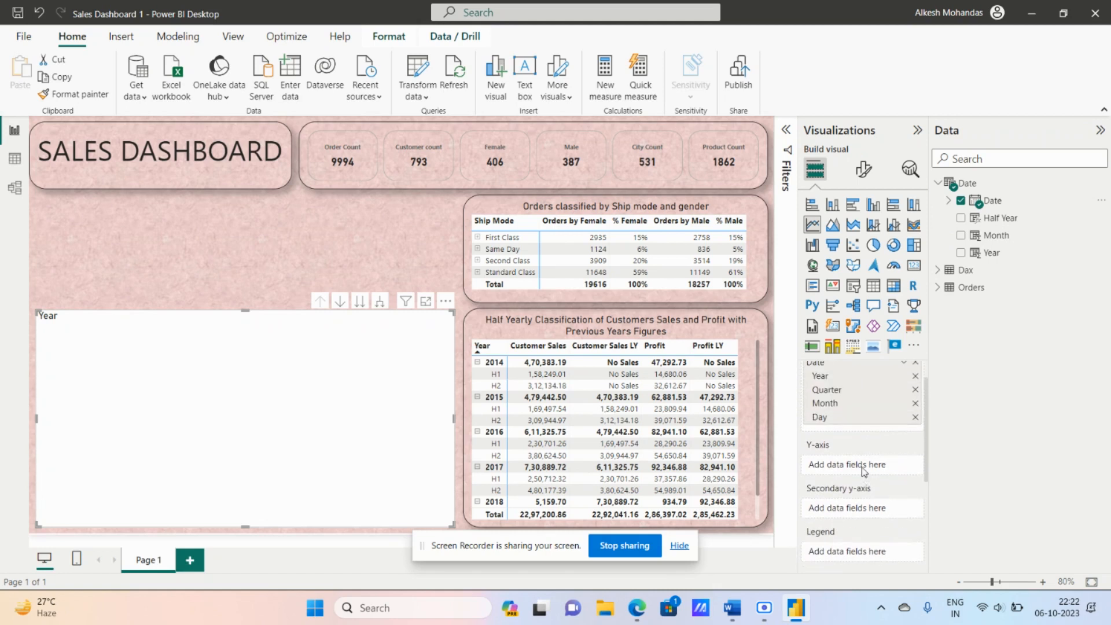
click(939, 272)
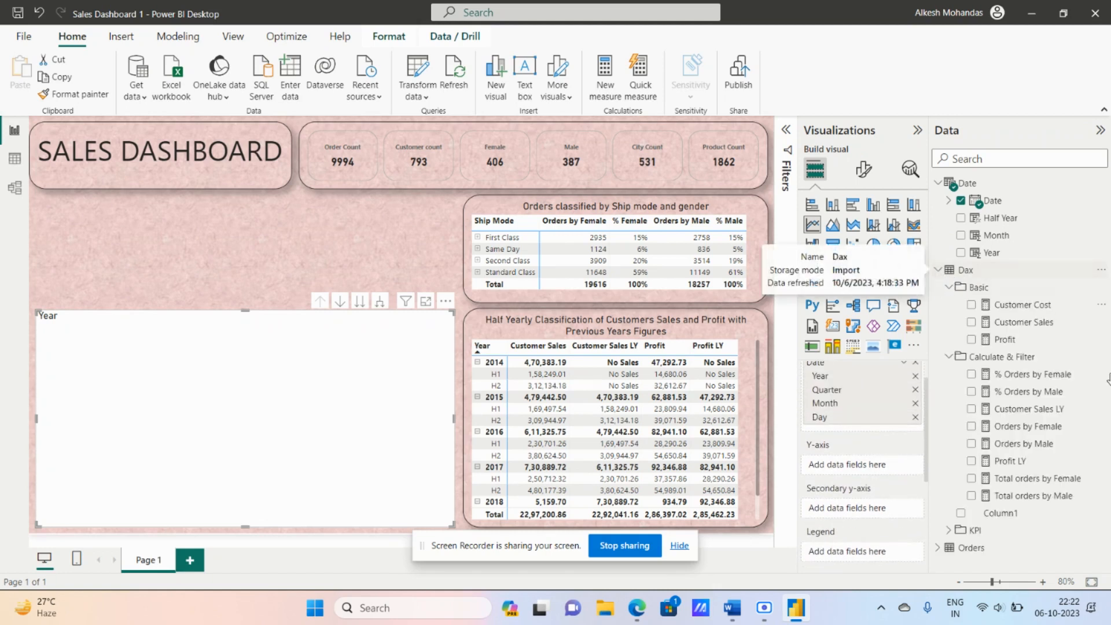
click(972, 326)
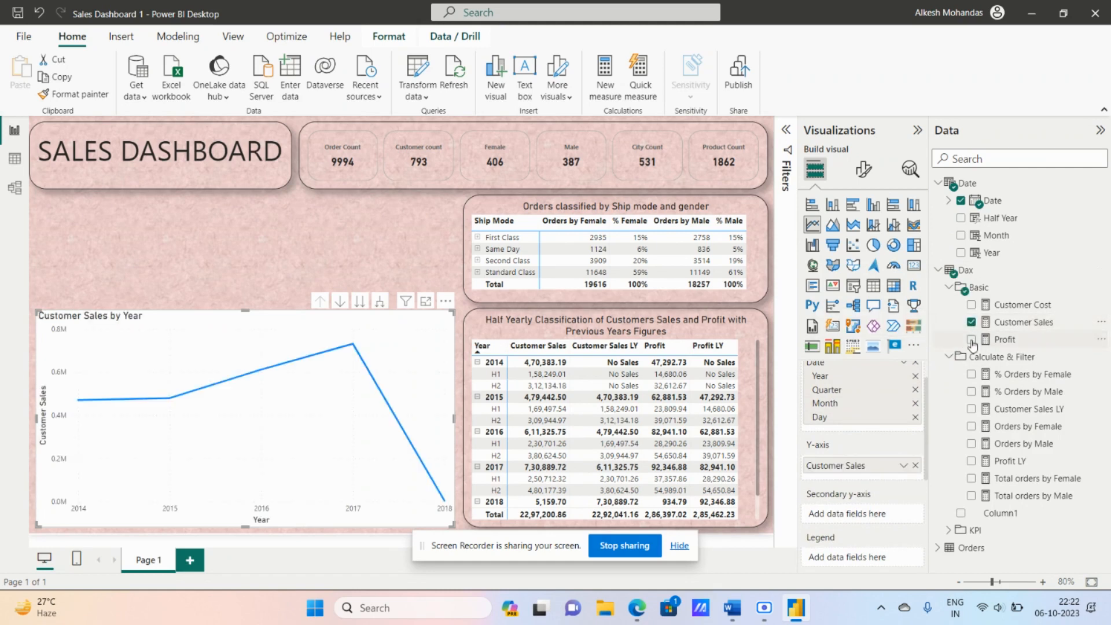
click(972, 340)
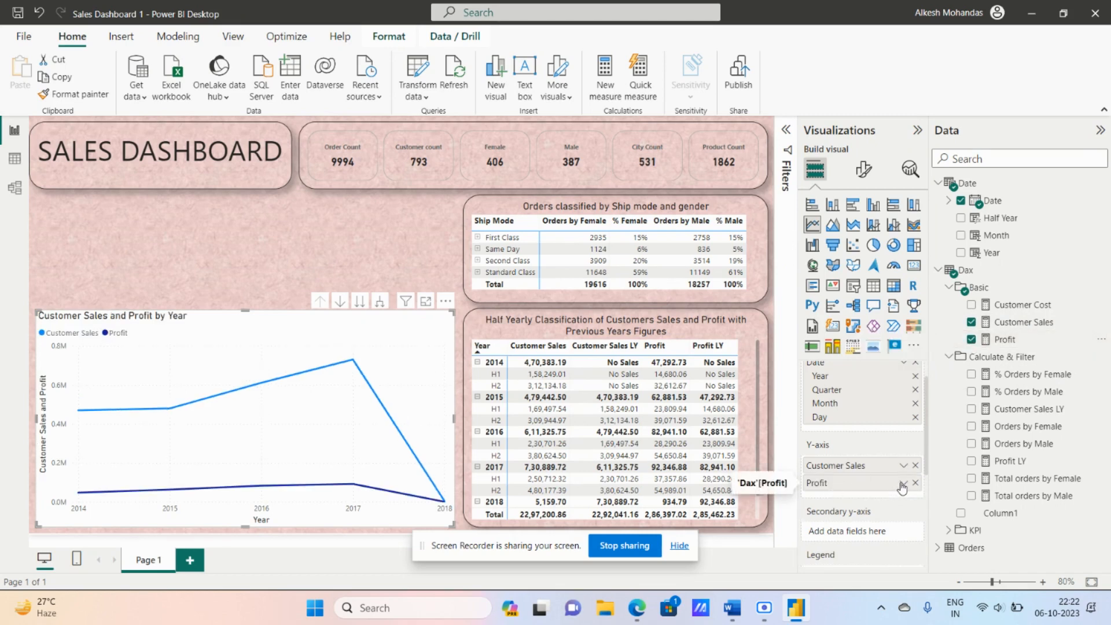
Move Profit from the line chart's Y-axis to its secondary Y-axis.
click(904, 484)
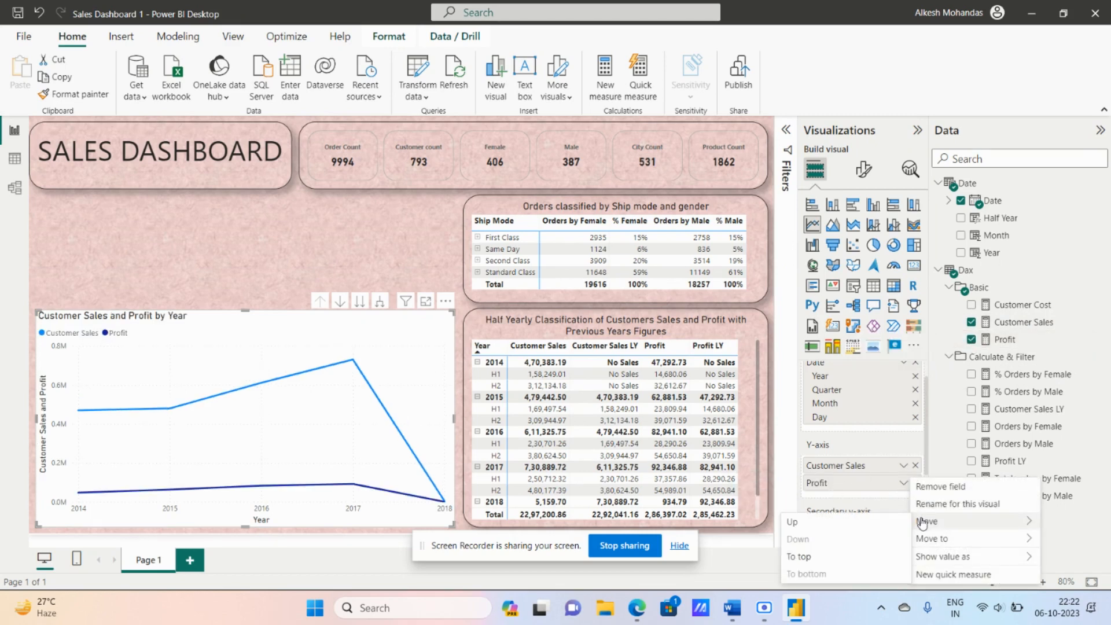
mouse_move(941, 544)
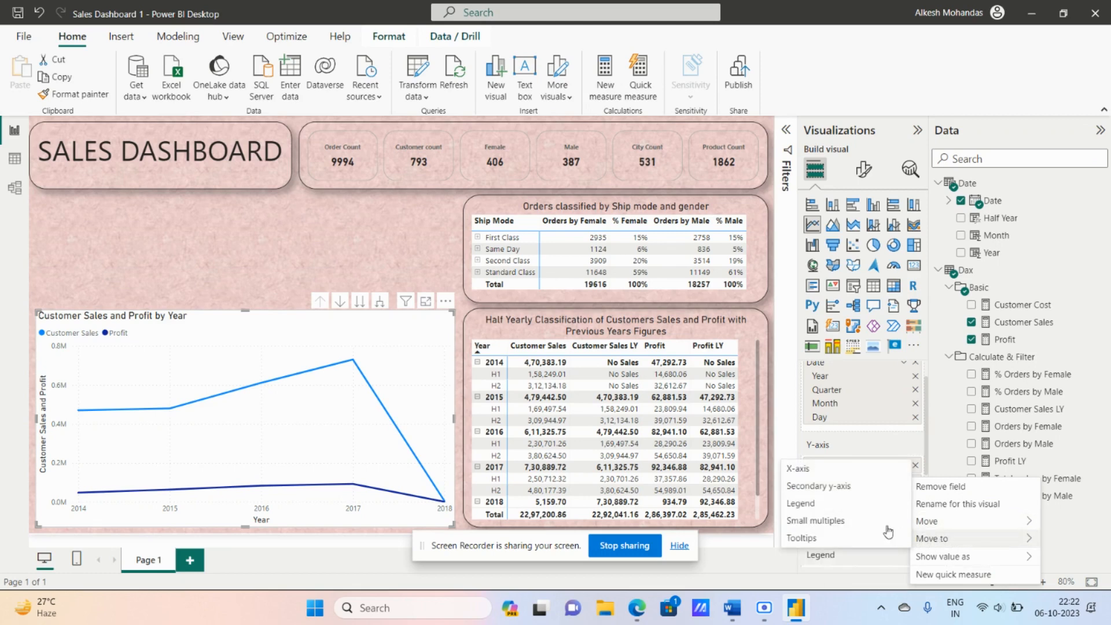
click(810, 487)
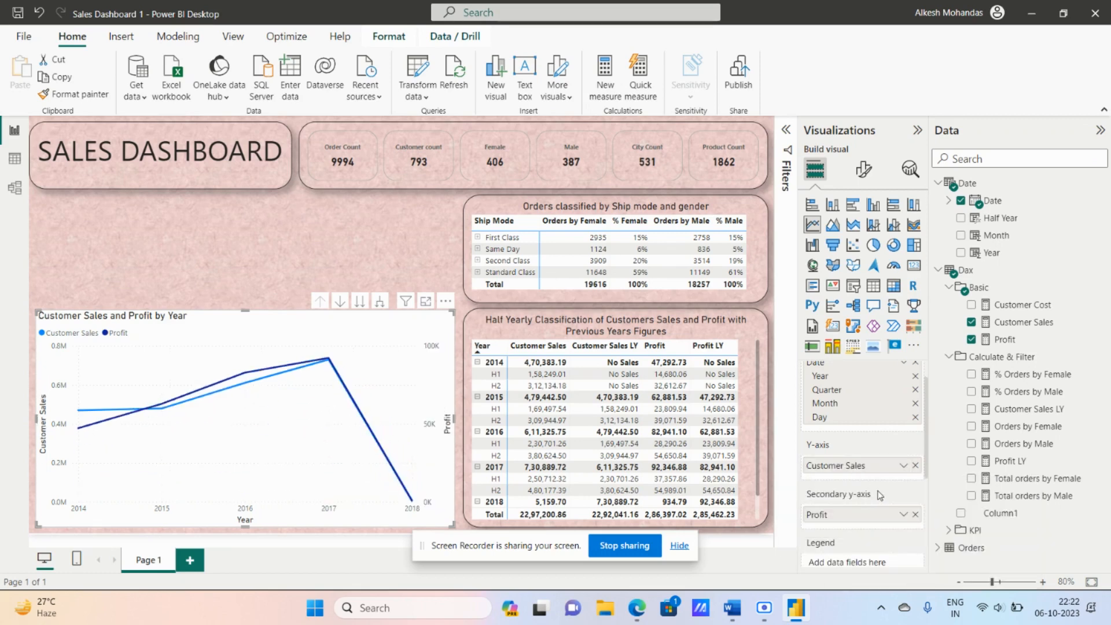
Find the Region field in the Orders table and split the line chart into small multiples by Region.
scroll(879, 495, down, 5)
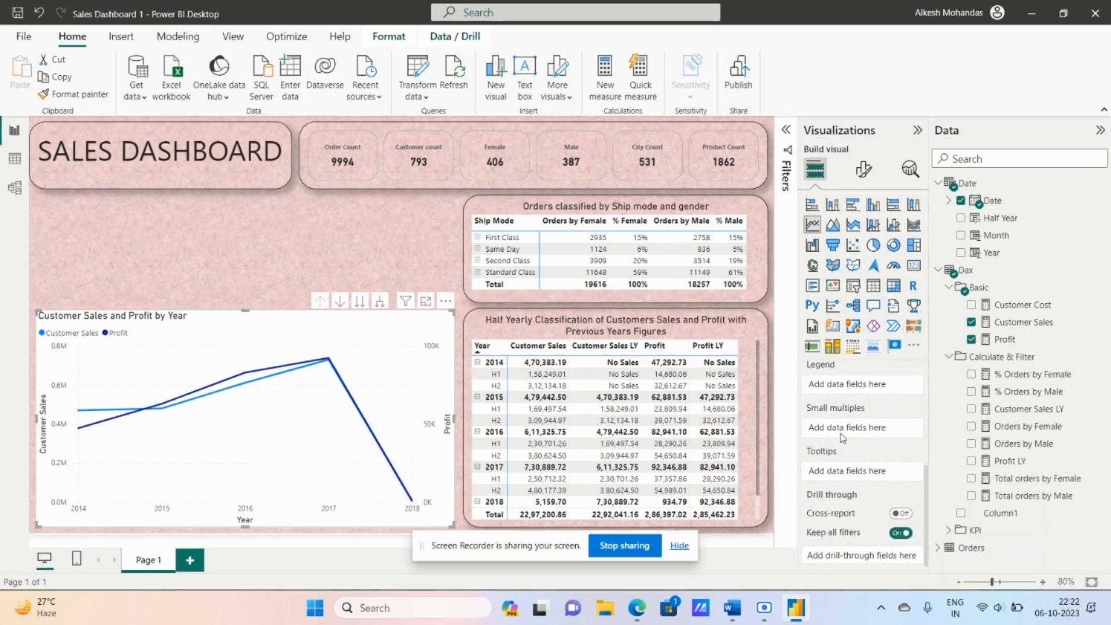
click(938, 270)
click(938, 287)
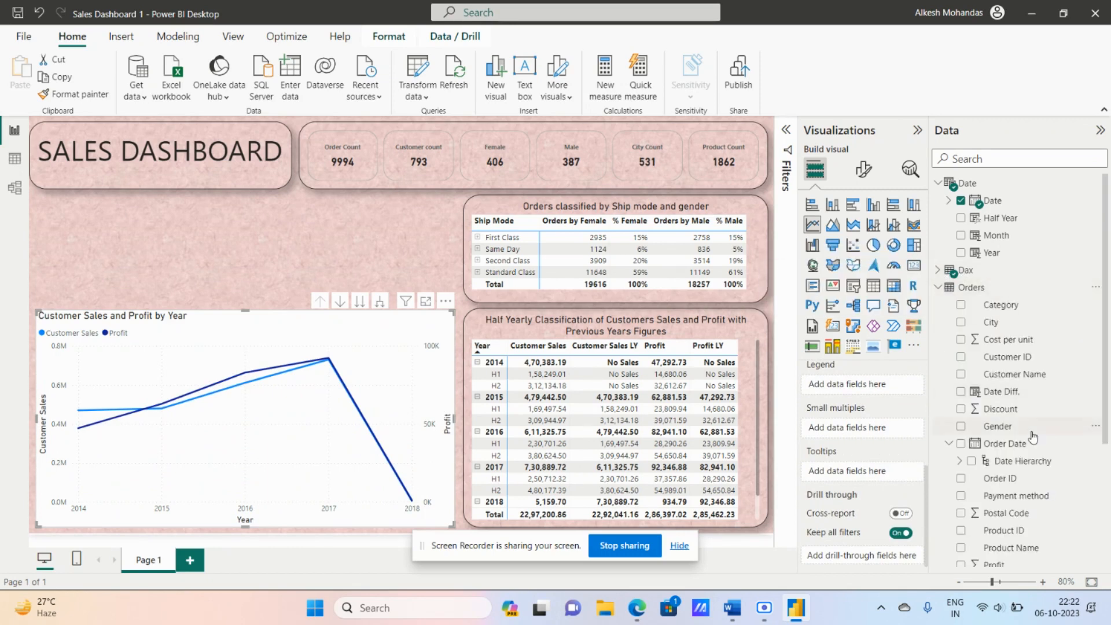
scroll(1033, 437, down, 3)
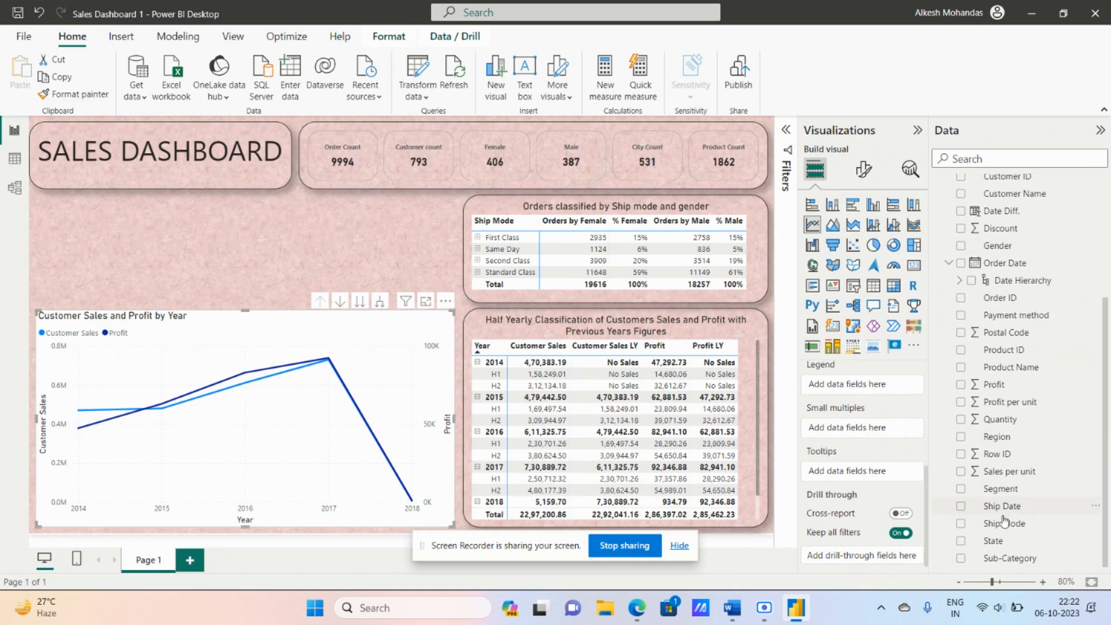
scroll(1010, 514, up, 1)
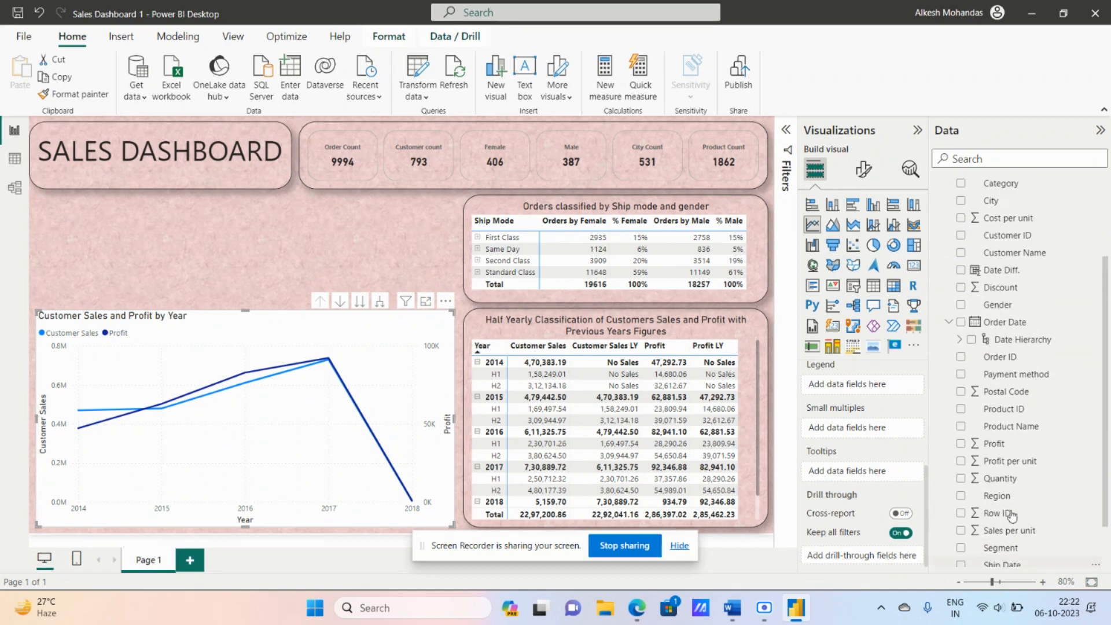
click(982, 155)
text(reg)
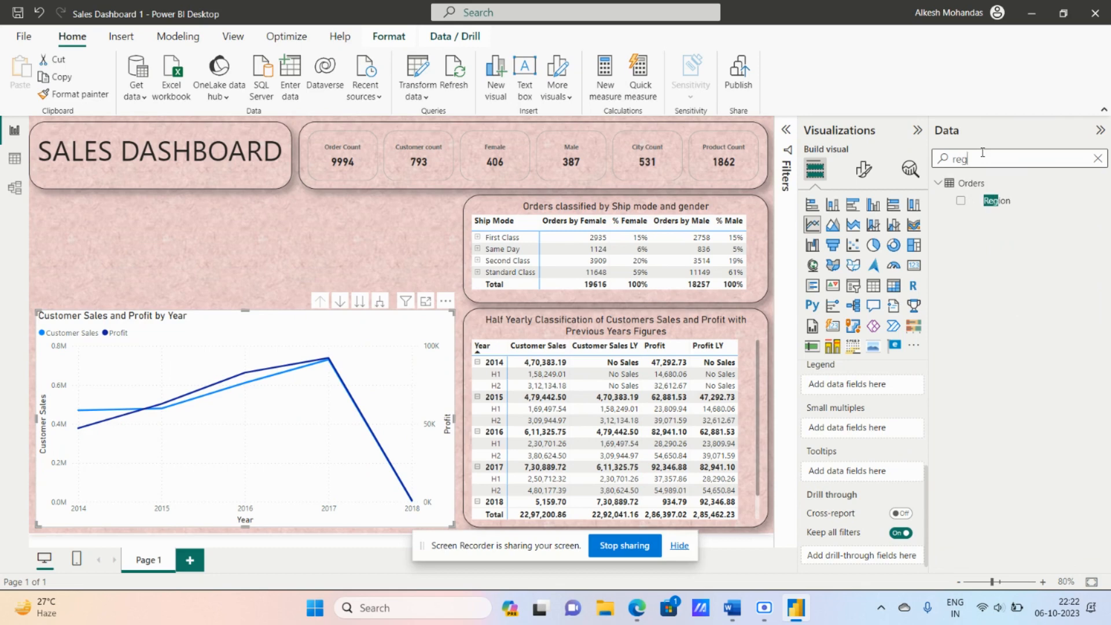
text(ion)
click(961, 202)
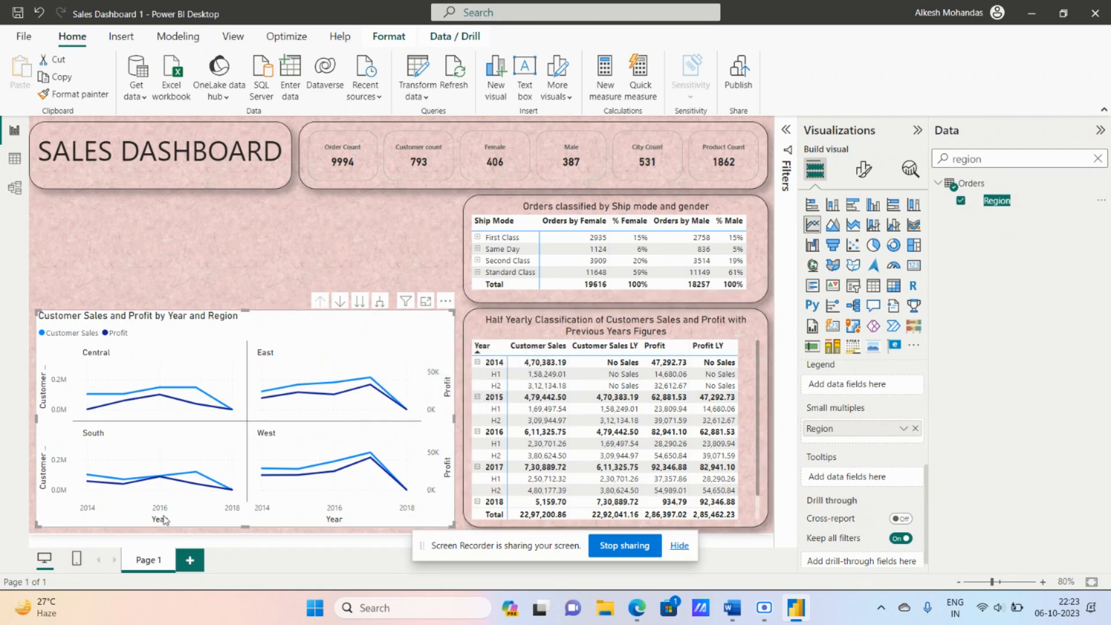
Expand the line chart's date hierarchy to show year, quarter and month.
click(381, 302)
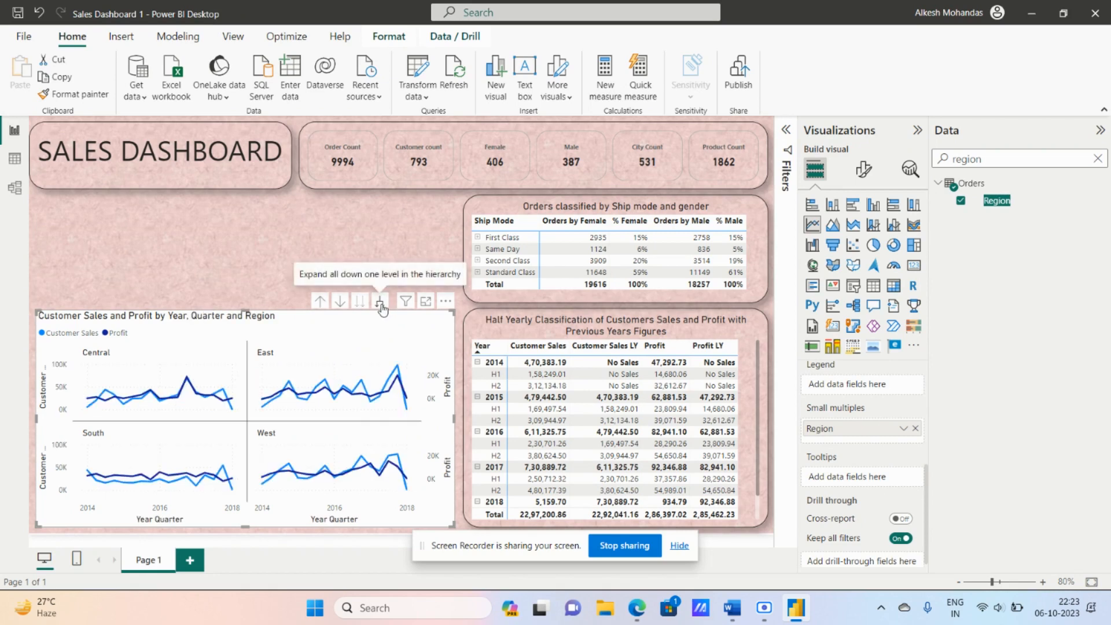
click(381, 302)
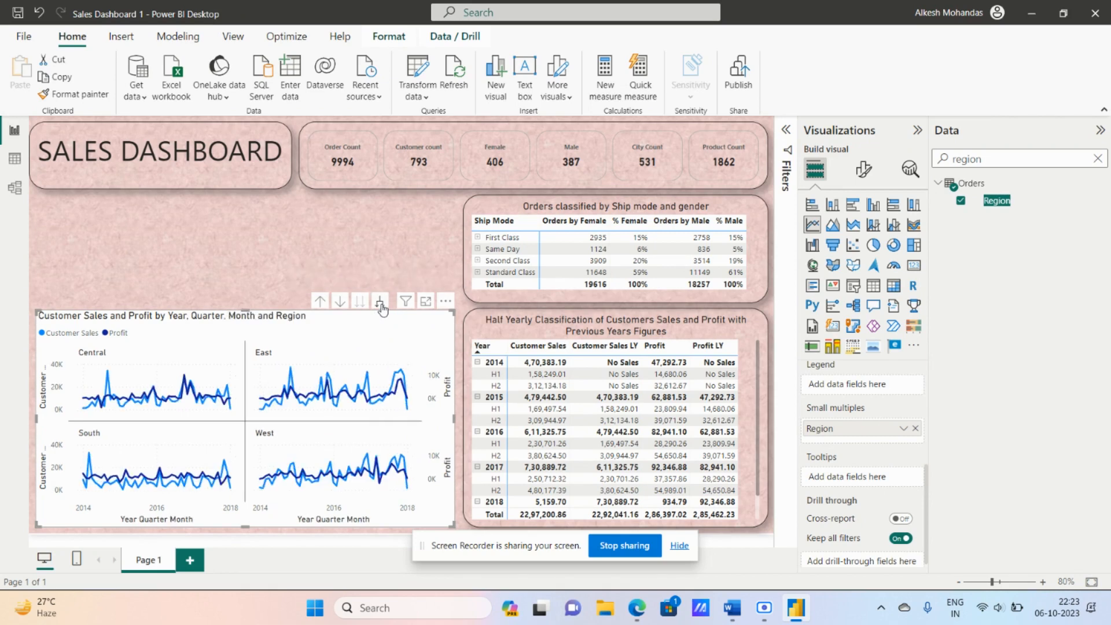
click(380, 304)
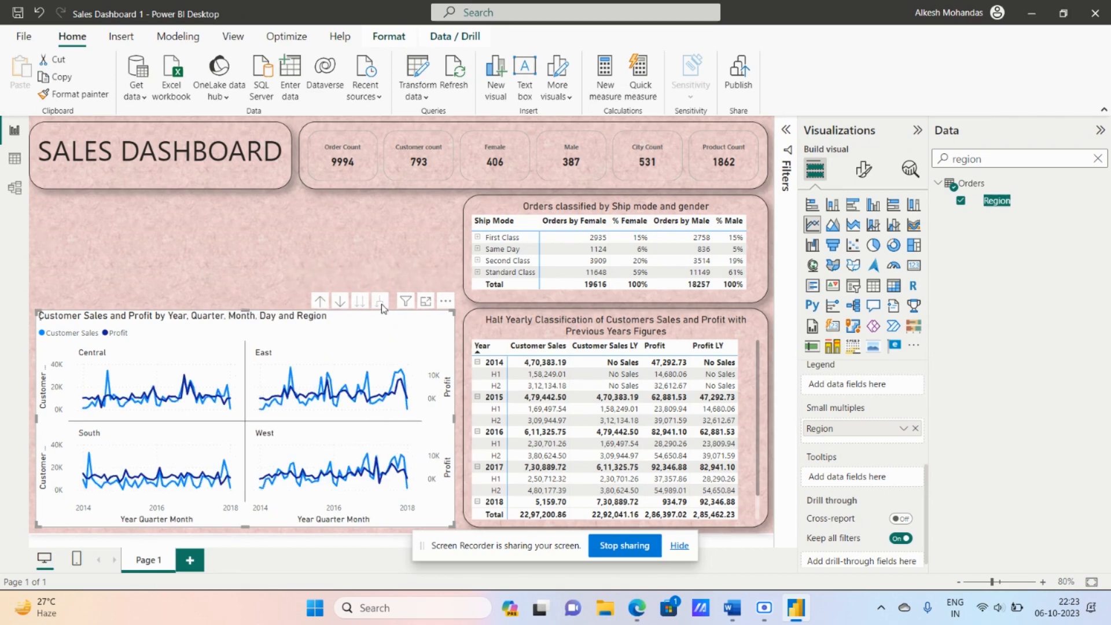
click(320, 302)
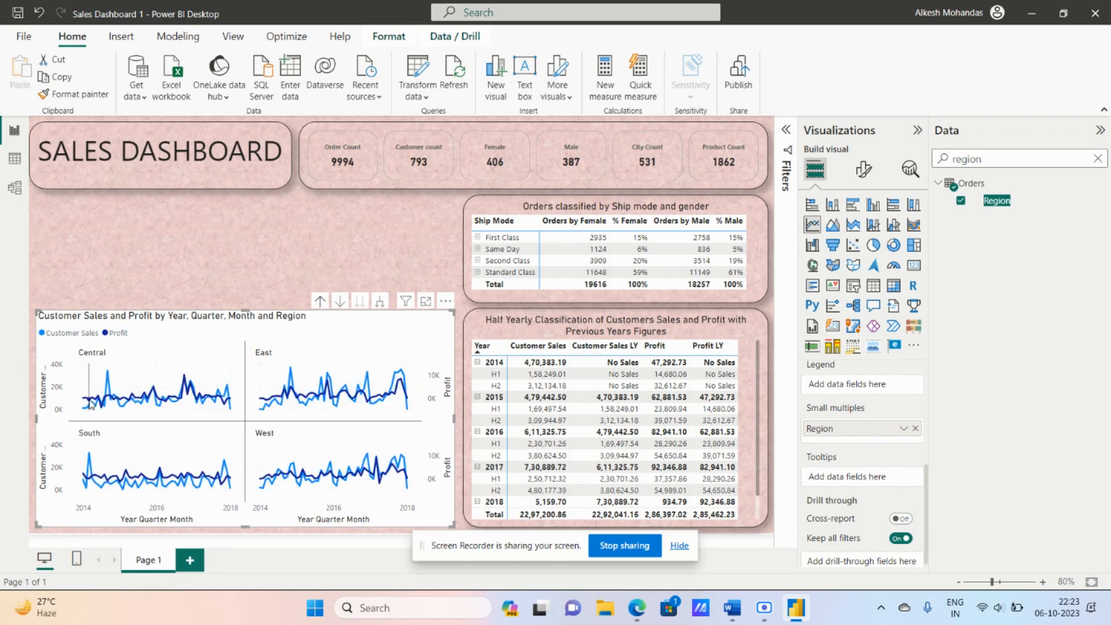
mouse_move(96, 404)
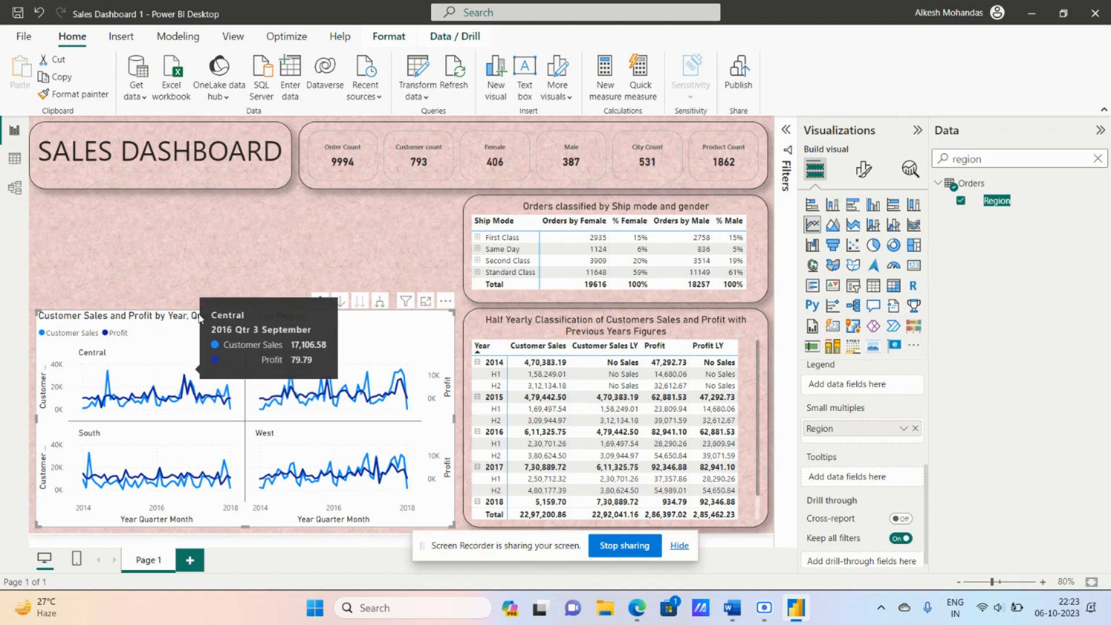
Centre the title of the line chart horizontally.
click(863, 170)
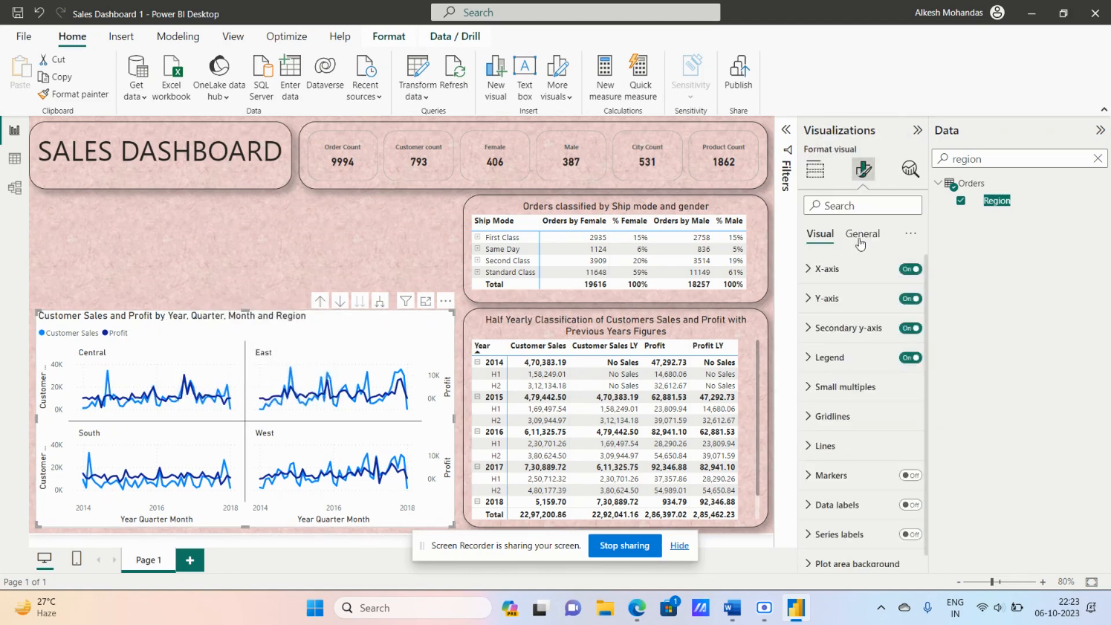
click(861, 238)
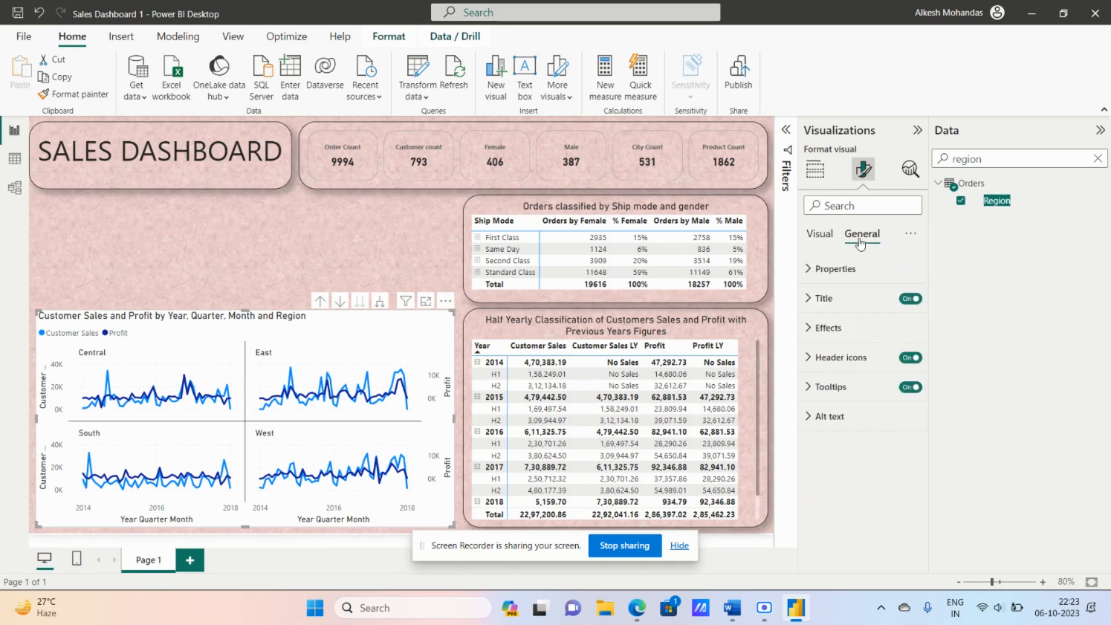
click(851, 299)
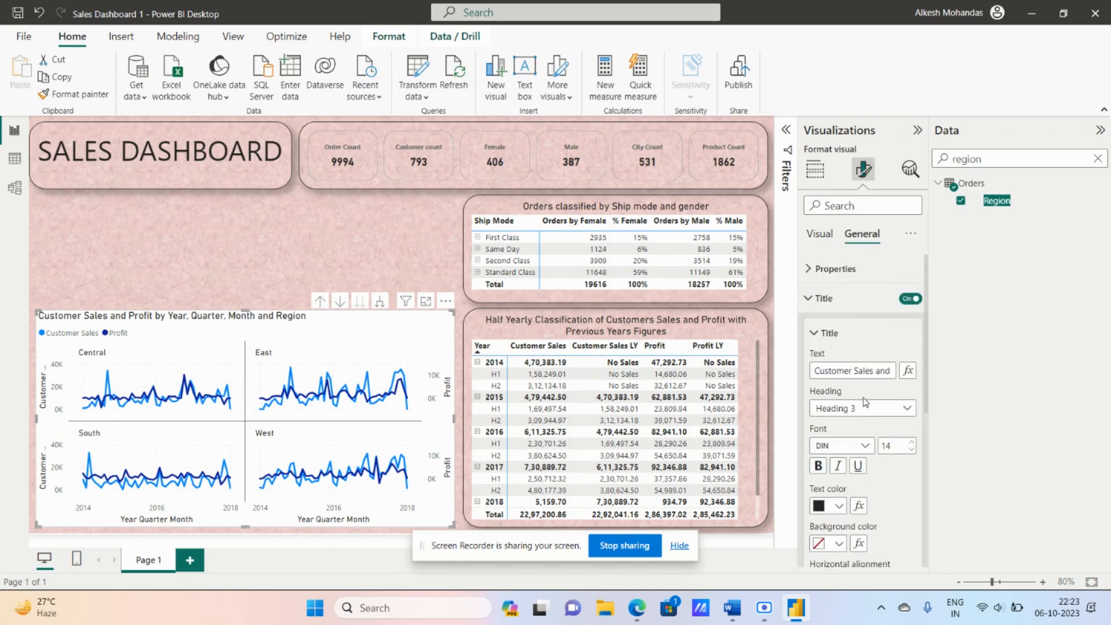
scroll(842, 405, down, 3)
click(841, 446)
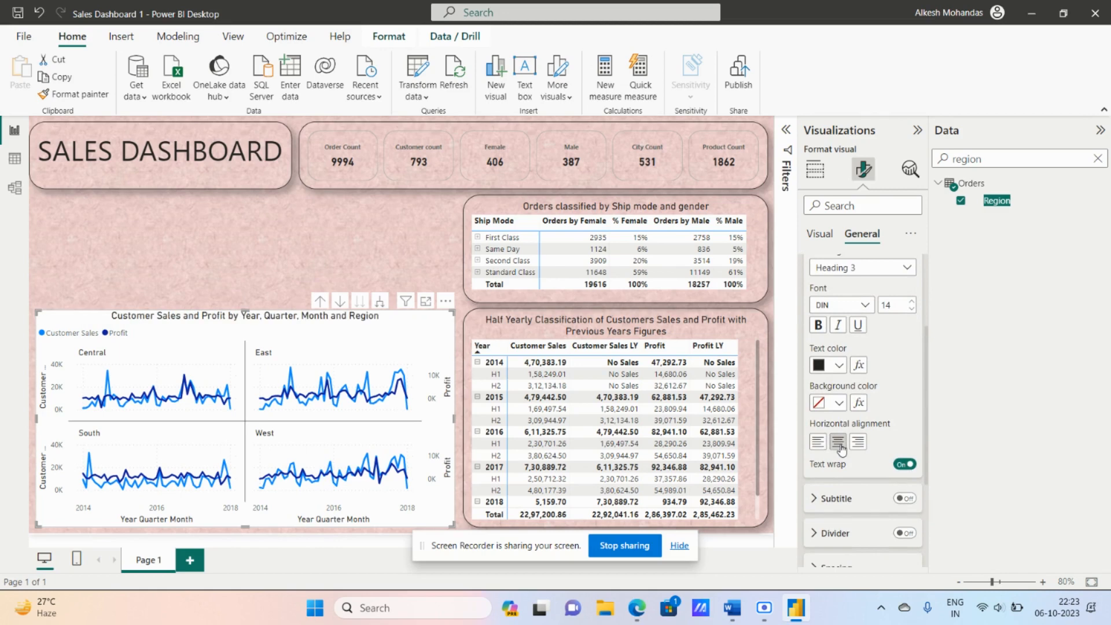
scroll(833, 312, up, 3)
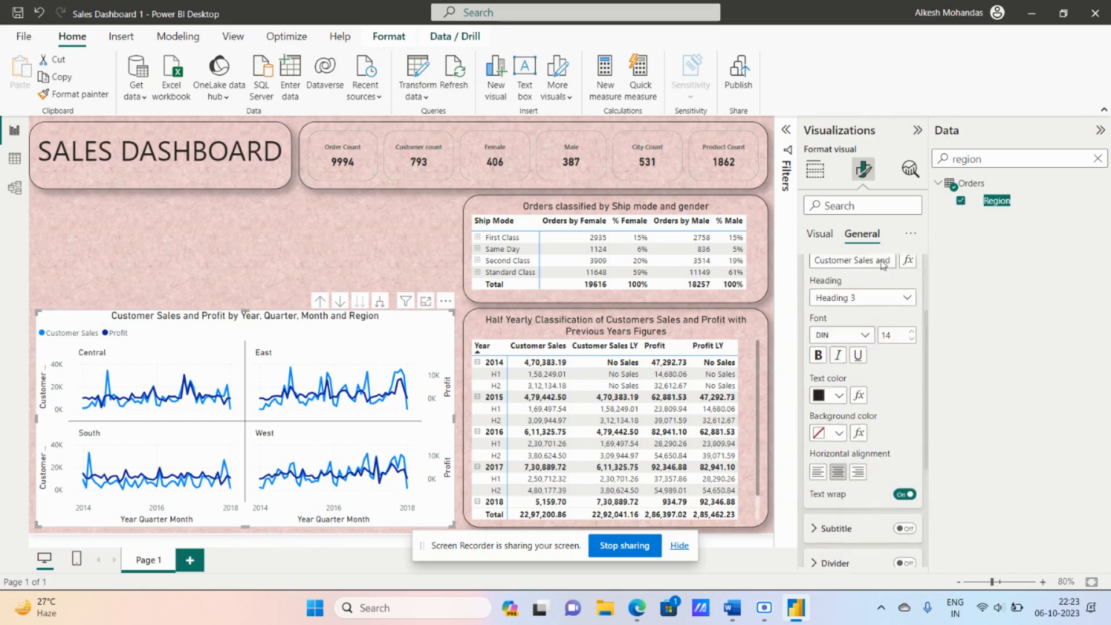
Turn off the background effect of the line chart so the page background shows through.
click(833, 313)
click(833, 328)
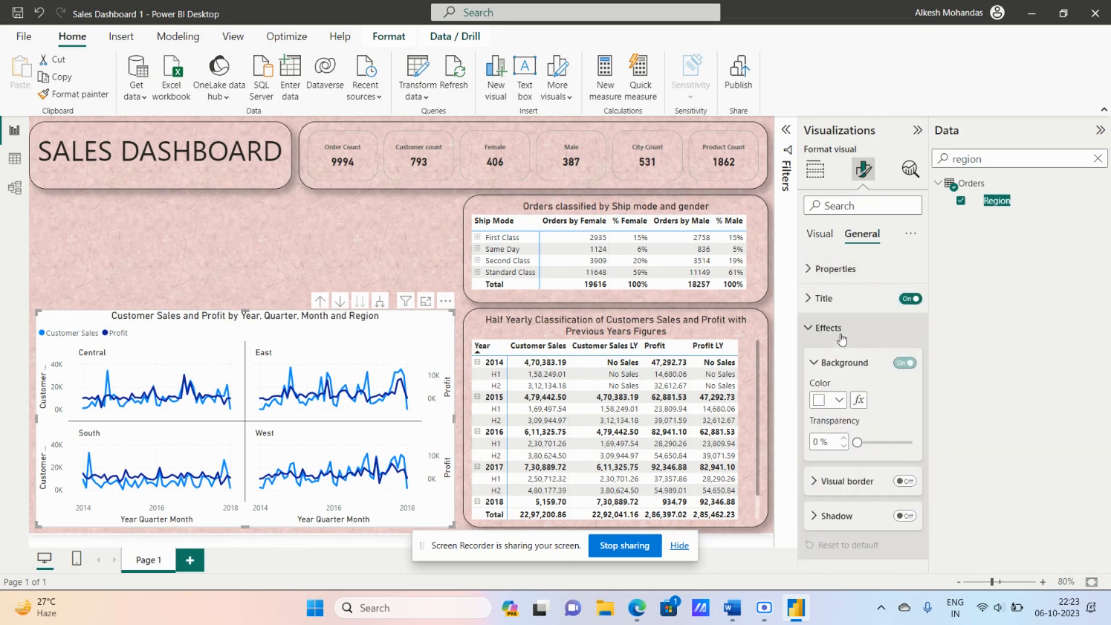
click(902, 365)
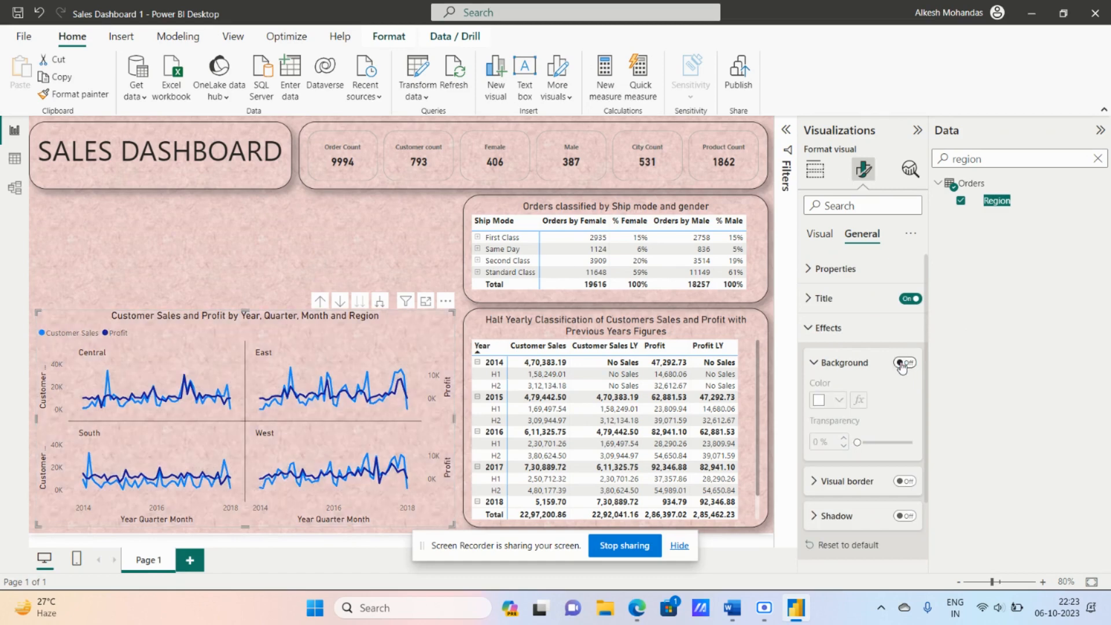
click(868, 329)
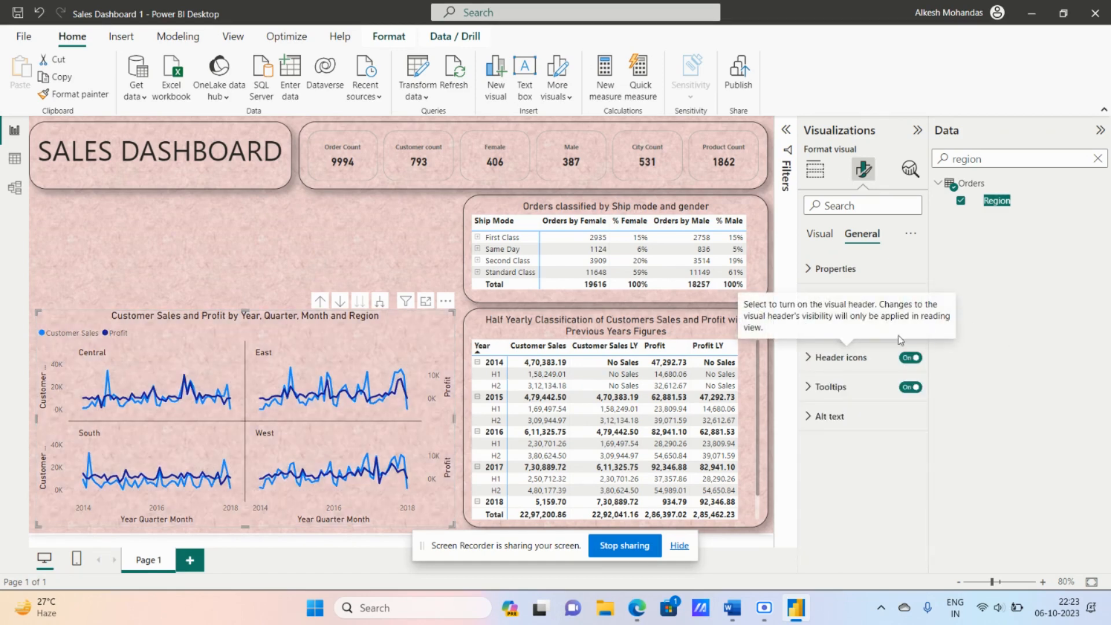
Turn on the divider beneath the line chart's title.
click(823, 296)
scroll(868, 405, down, 5)
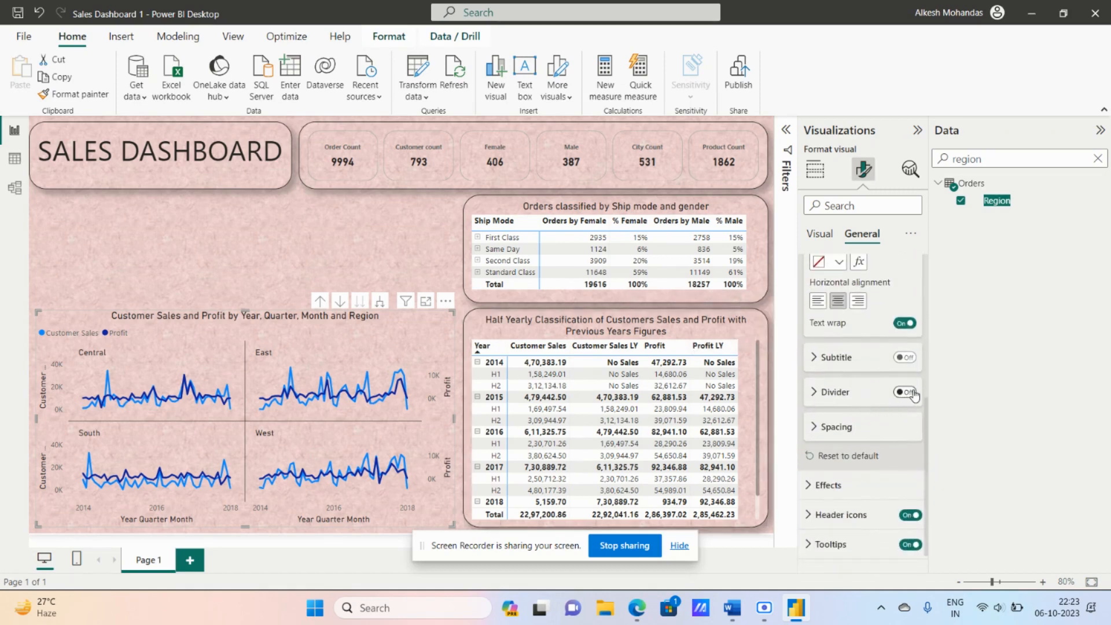
click(909, 392)
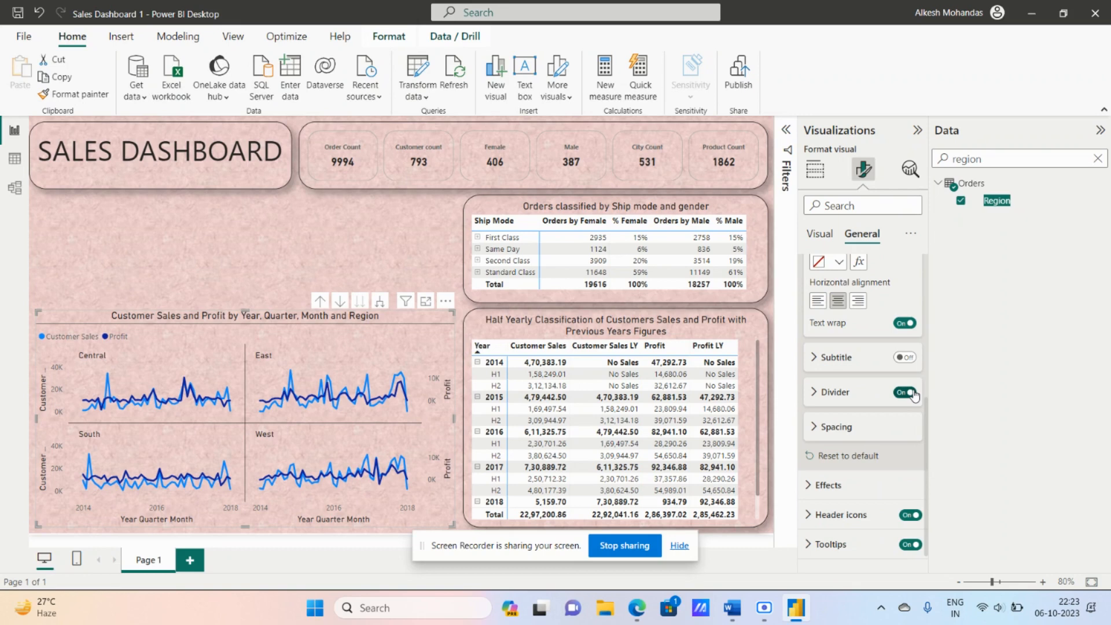
scroll(863, 382, up, 5)
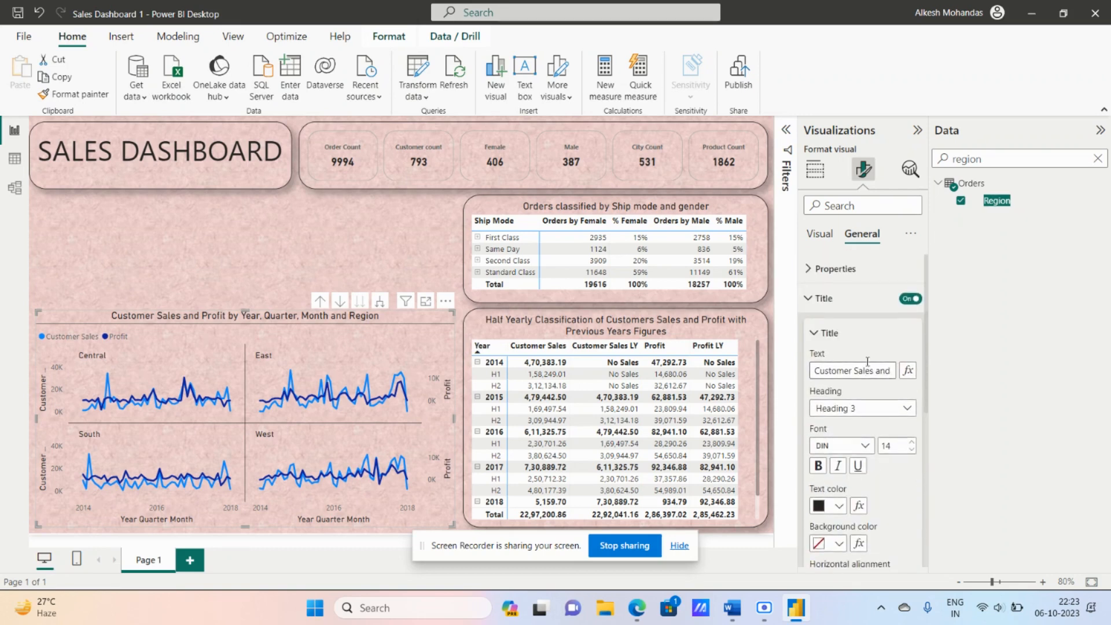
click(845, 298)
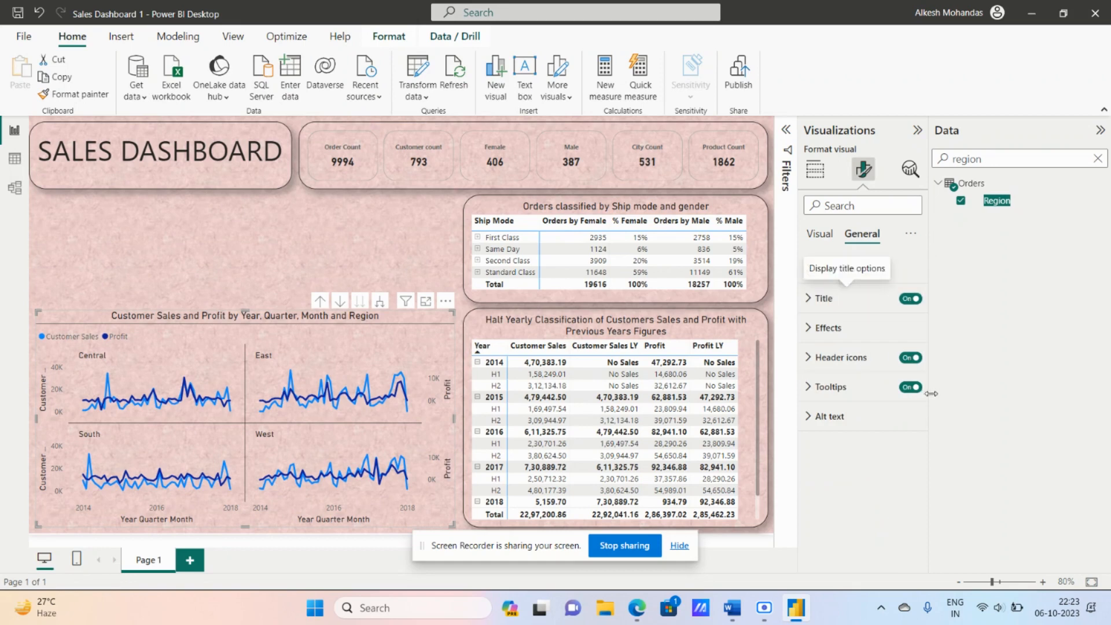
Add a visual border with 30 px rounded corners to the line chart and extend its upper edge slightly upward.
click(836, 328)
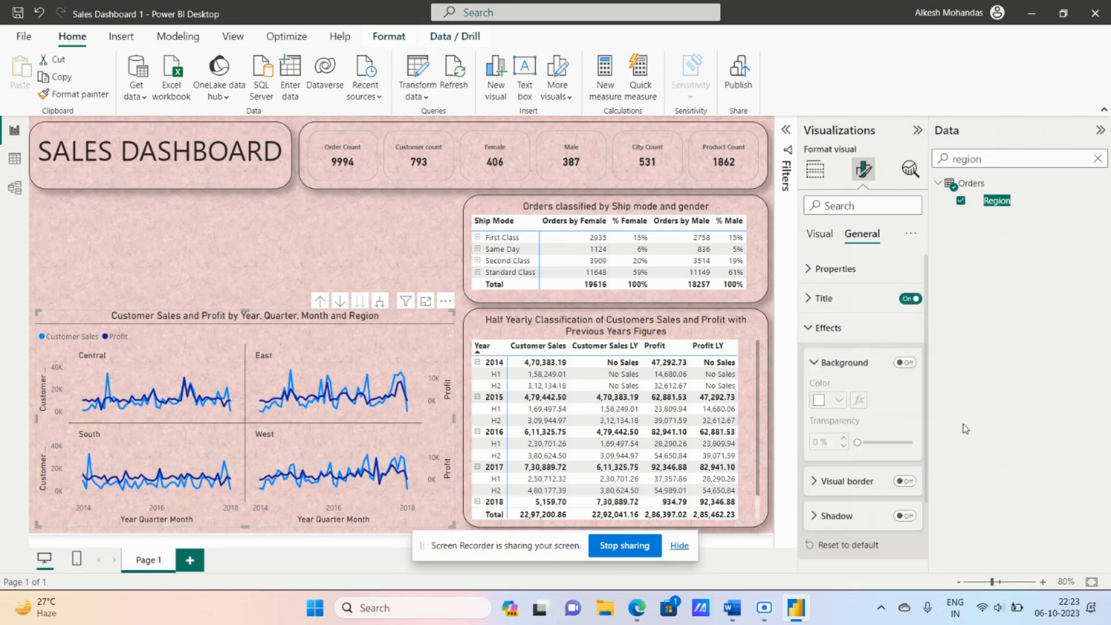
click(903, 481)
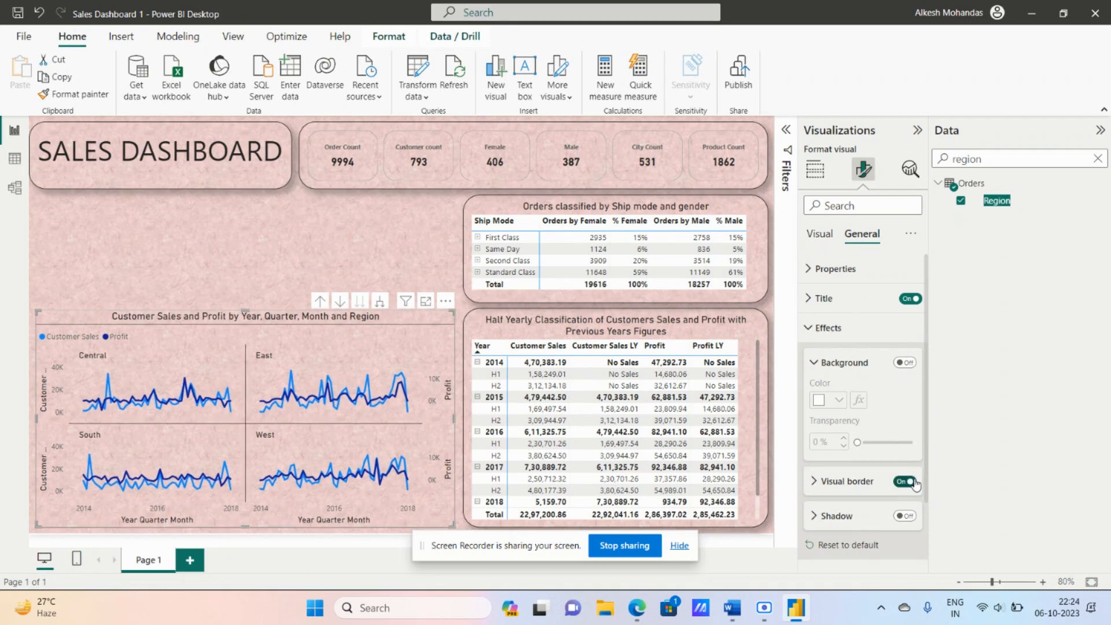
scroll(877, 457, down, 1)
click(847, 400)
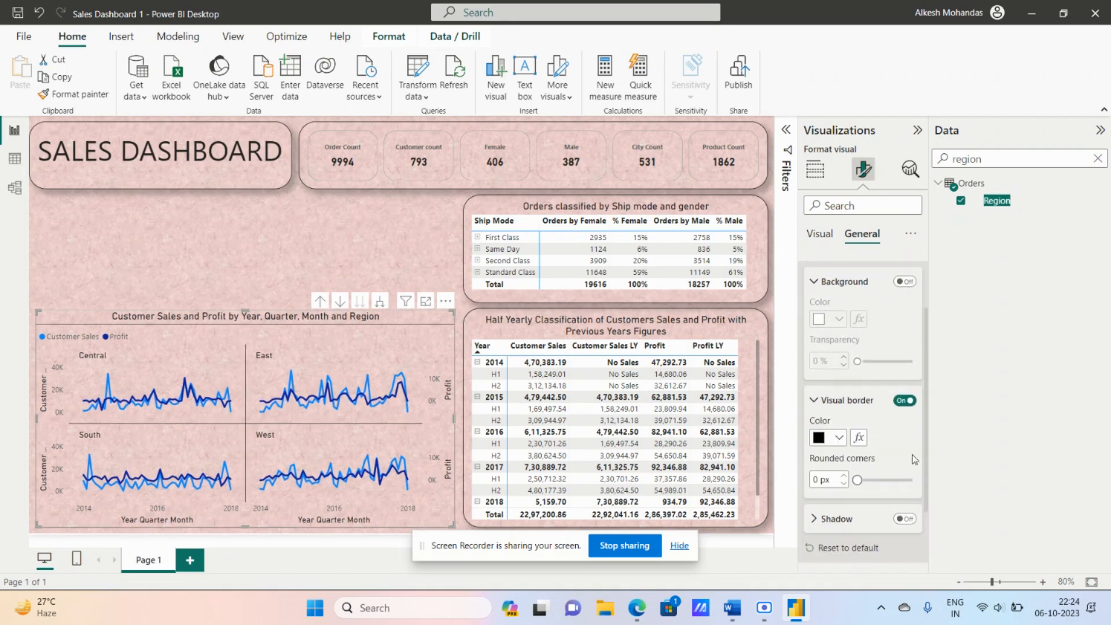
click(909, 481)
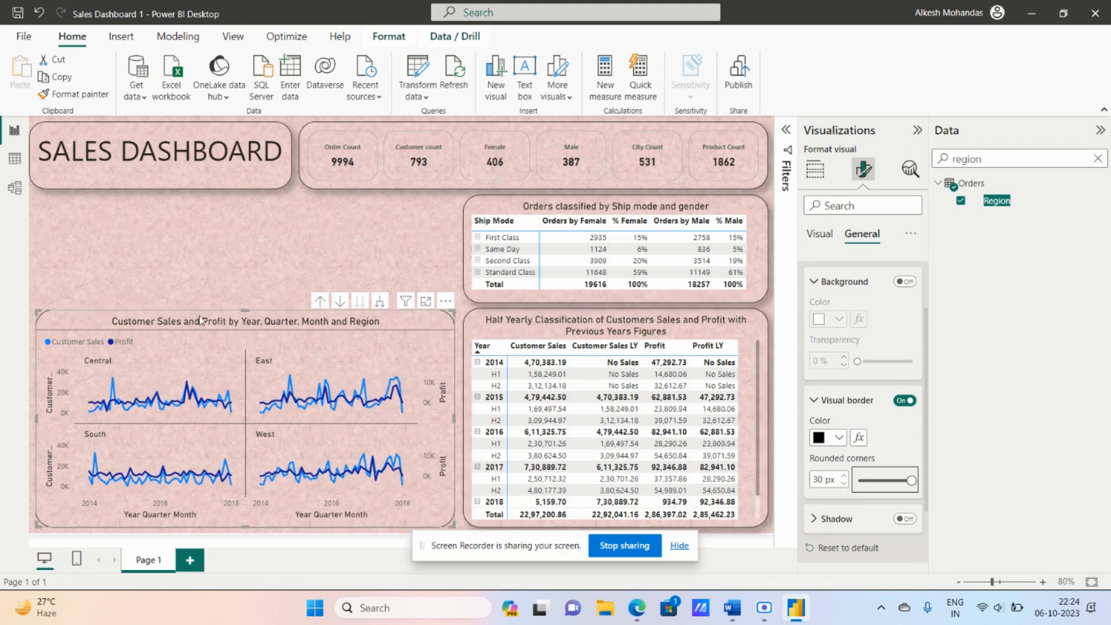
drag(229, 316, 248, 309)
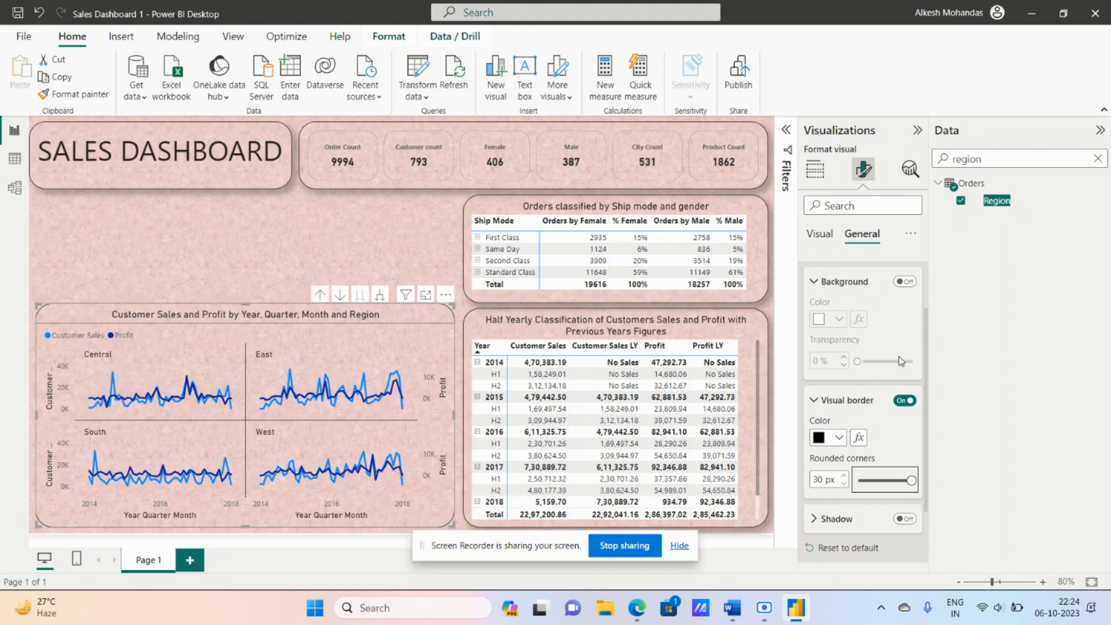
Set the position of the line chart's legend to Top center.
click(820, 234)
click(829, 346)
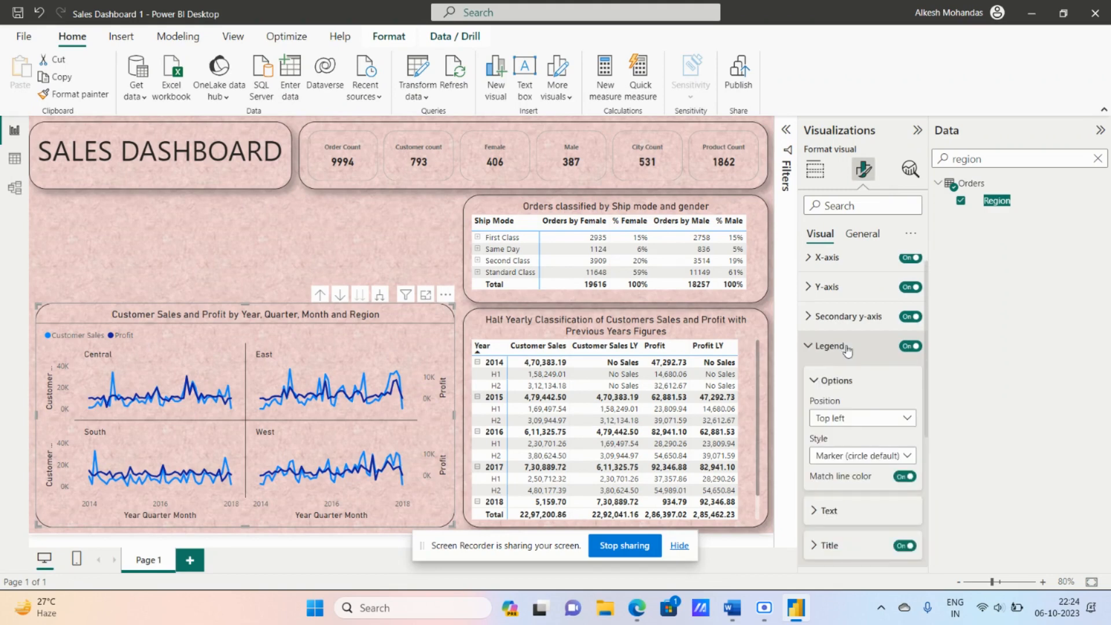
scroll(857, 411, down, 1)
scroll(853, 407, up, 1)
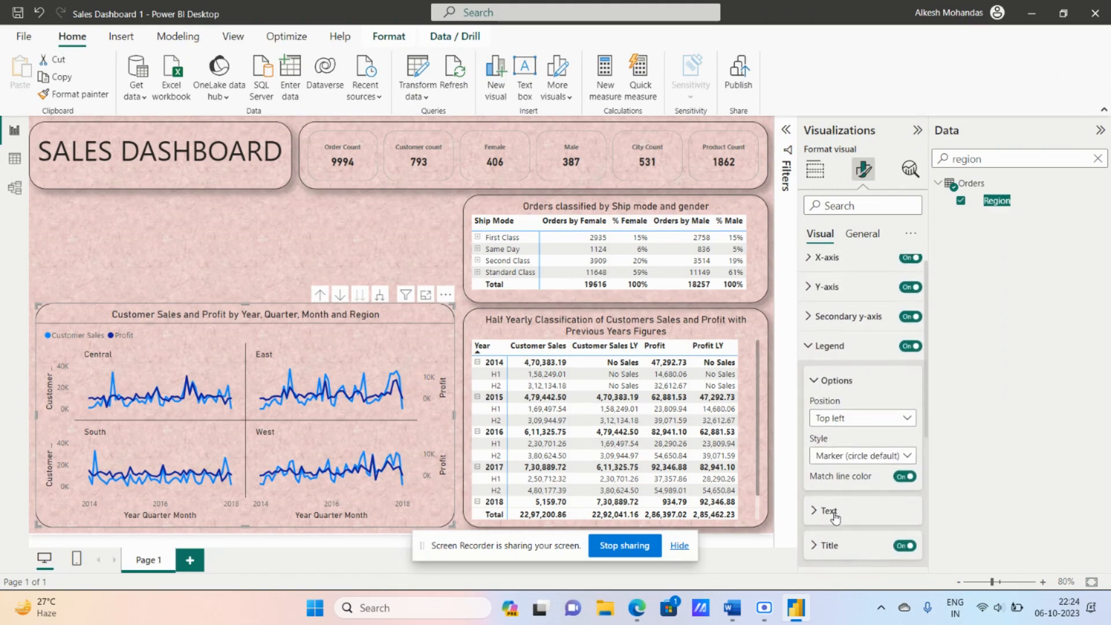
click(834, 514)
scroll(867, 495, down, 3)
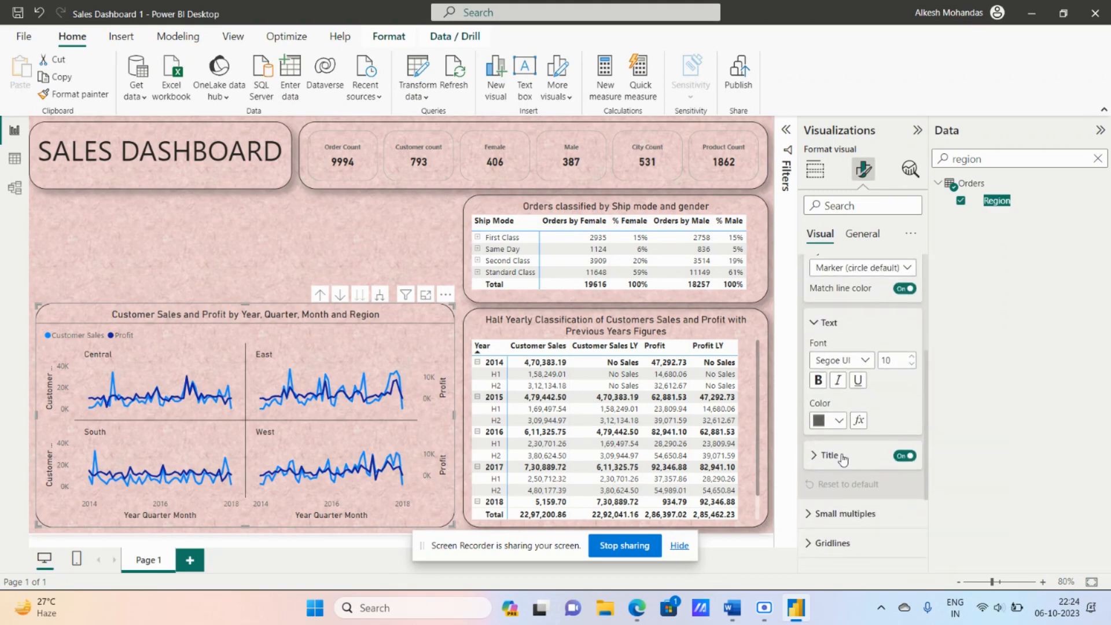
click(840, 457)
scroll(845, 458, up, 1)
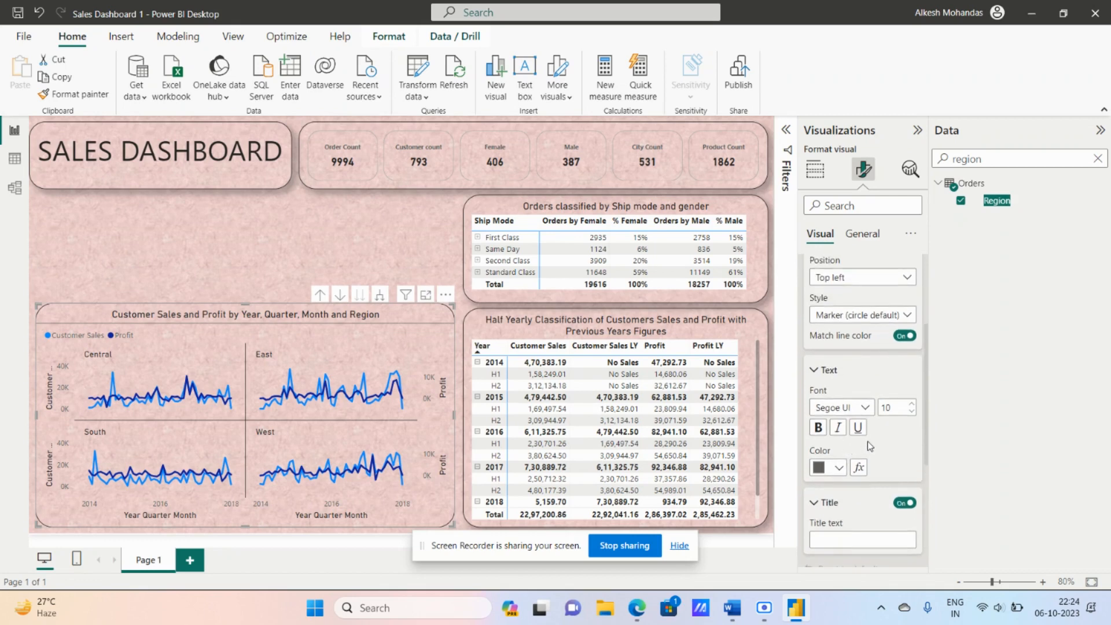
scroll(867, 441, up, 3)
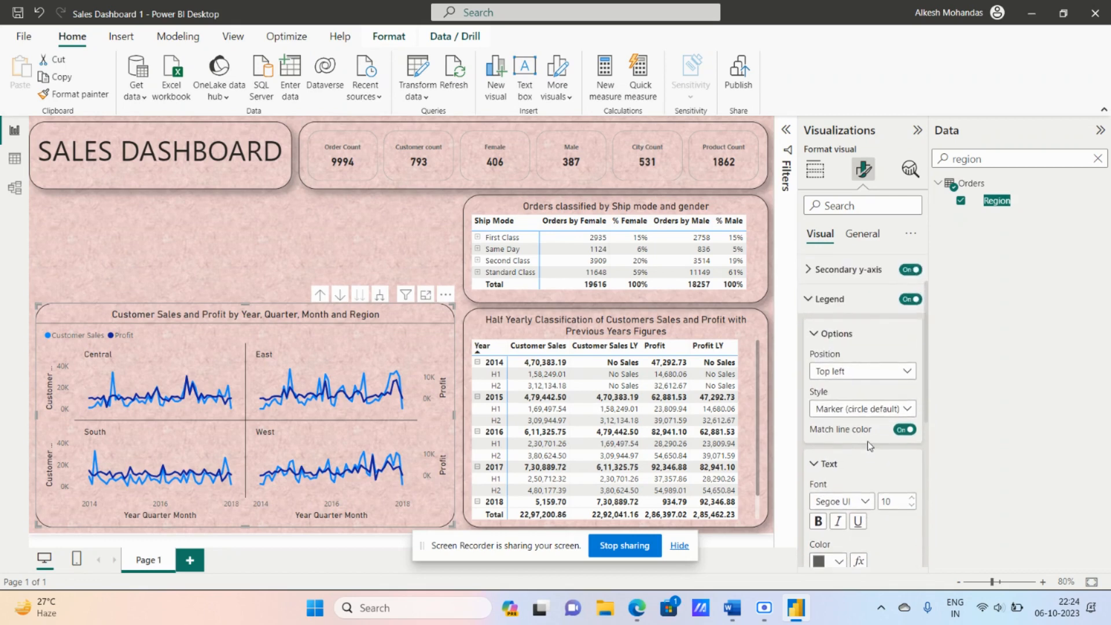
click(872, 376)
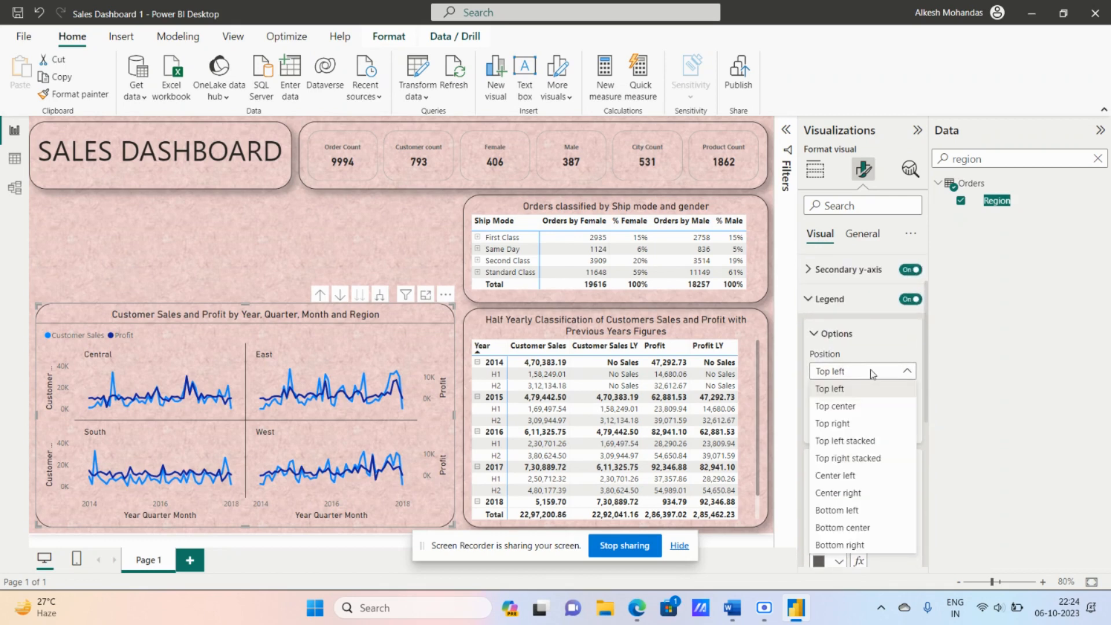
click(853, 408)
Make the line chart's legend text bold.
scroll(855, 412, down, 3)
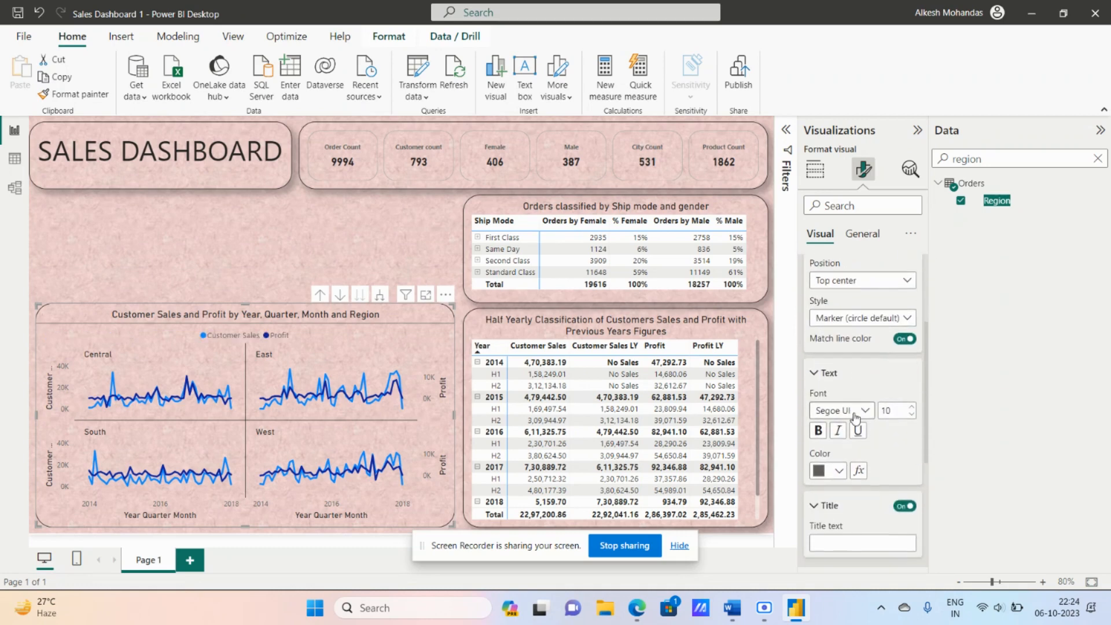
click(821, 431)
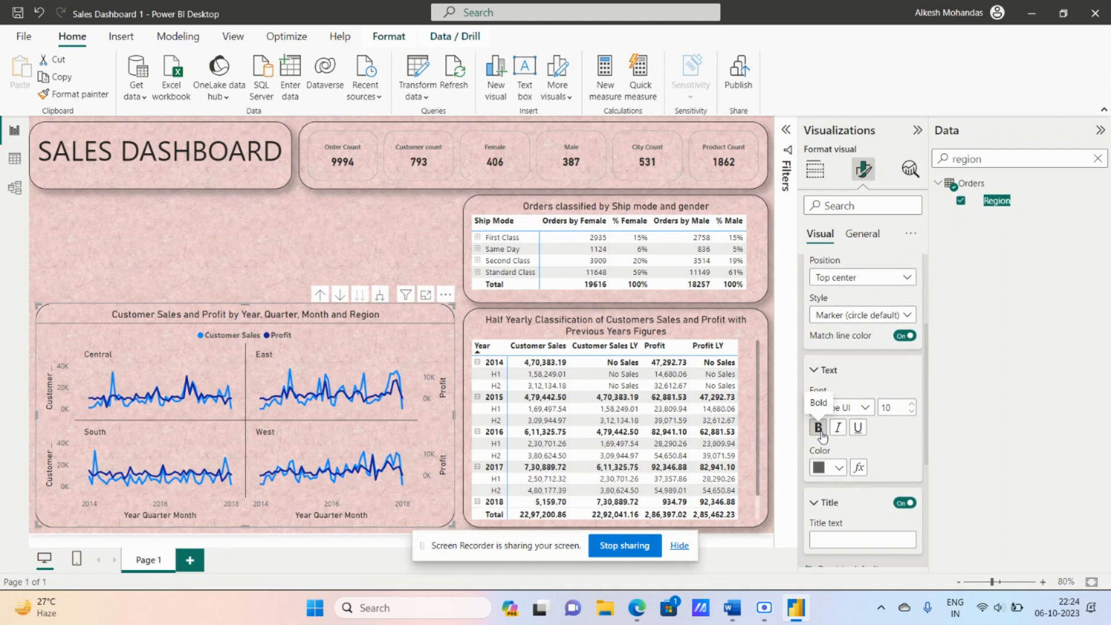
scroll(827, 371, up, 5)
click(829, 366)
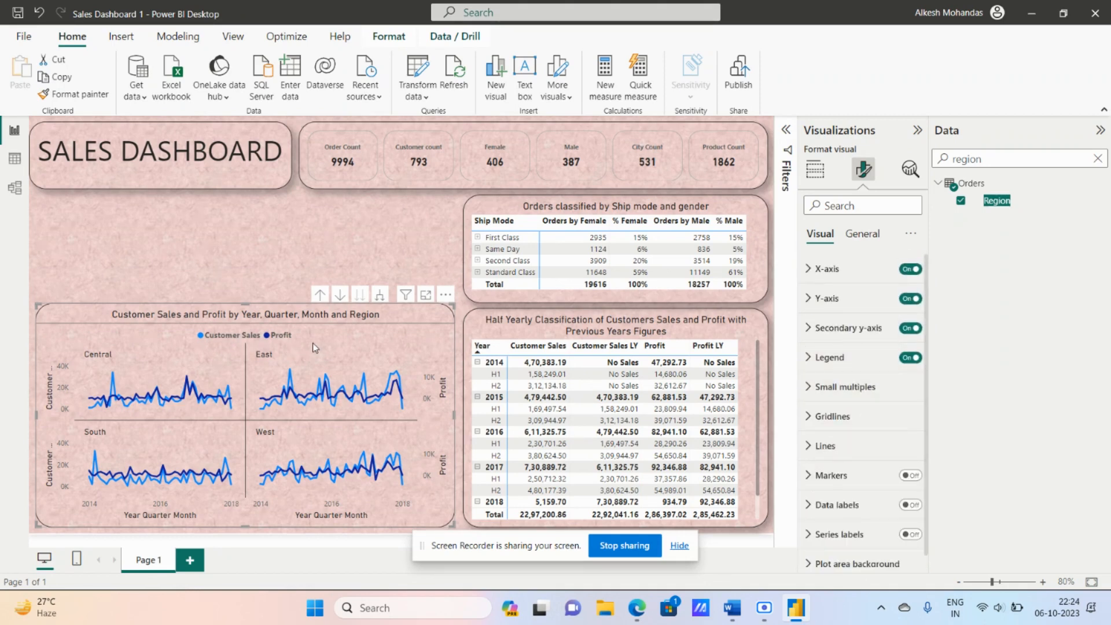
Turn off the line chart's Y-axis title.
click(836, 299)
scroll(880, 384, down, 3)
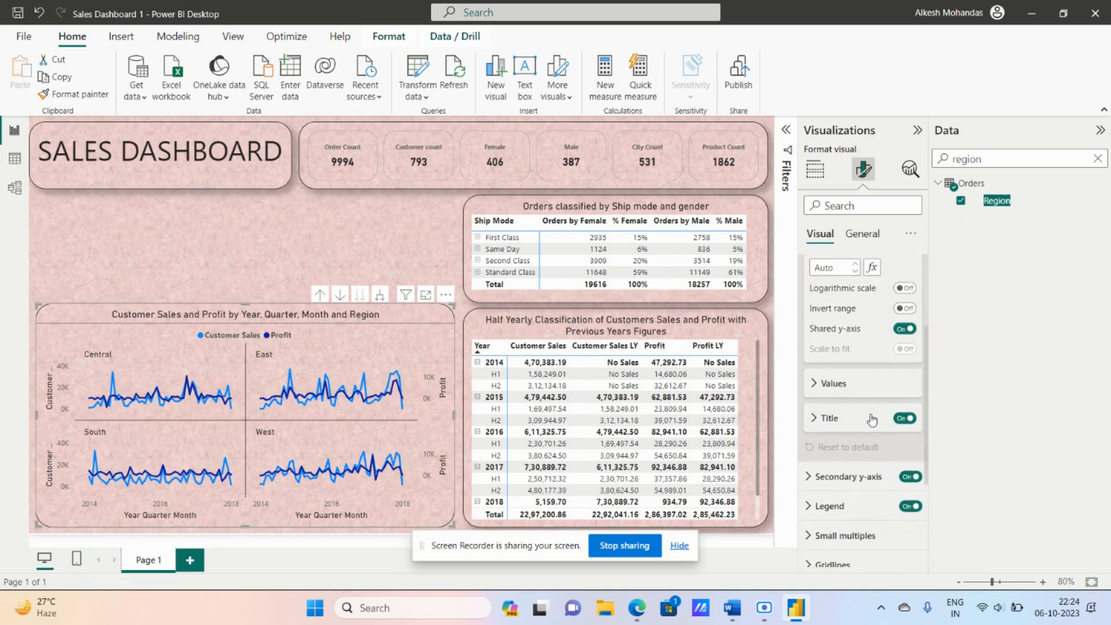
click(901, 425)
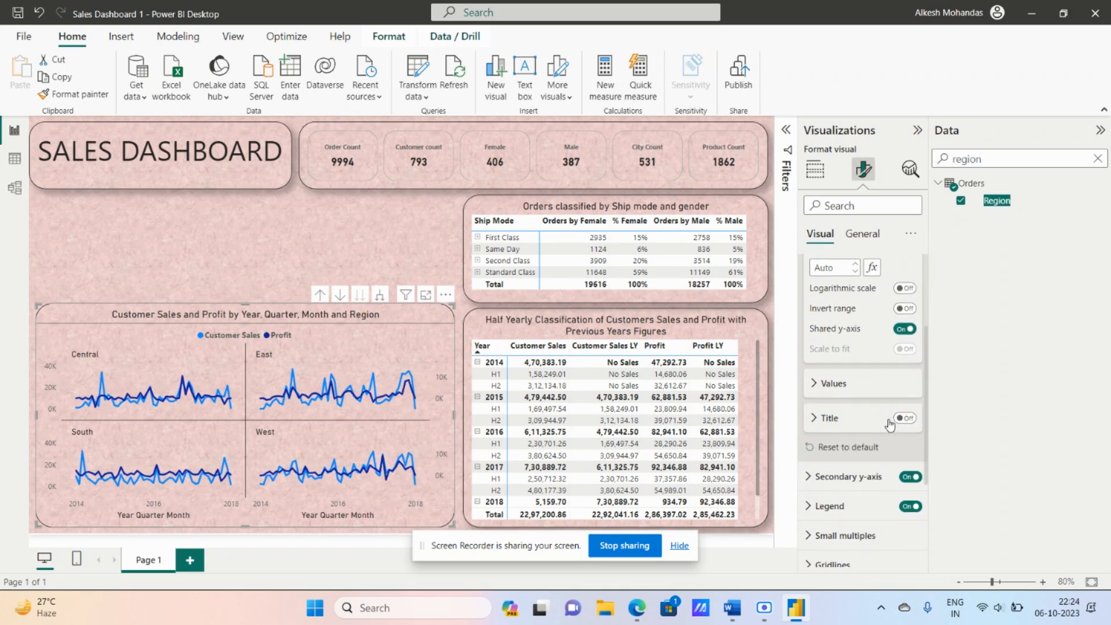
scroll(889, 425, up, 3)
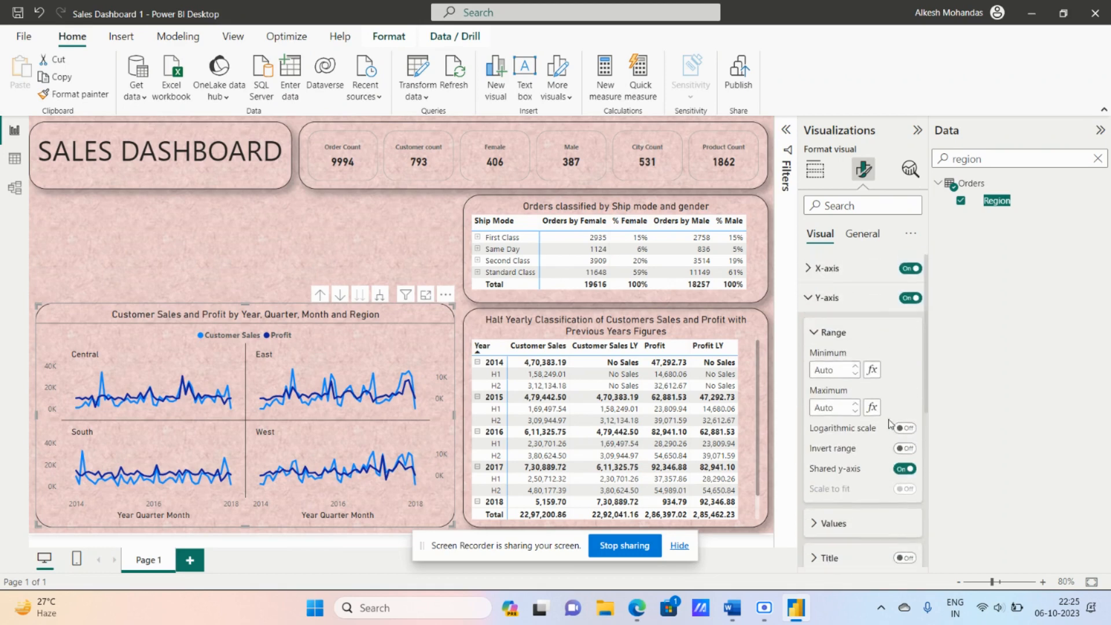
scroll(890, 424, down, 2)
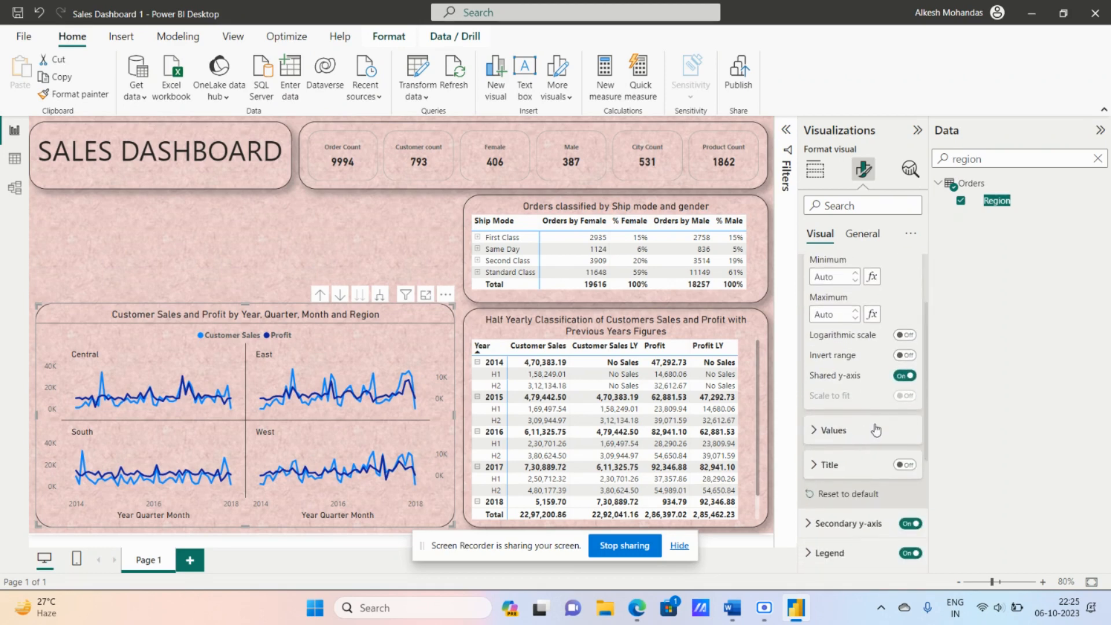
Make the line chart's main title bold.
click(862, 233)
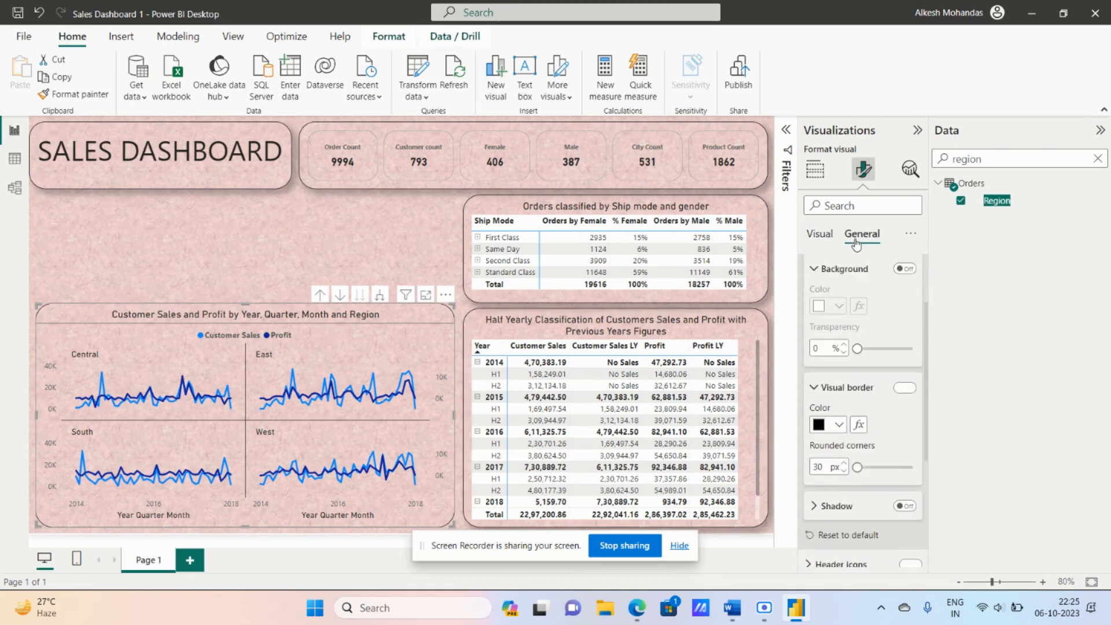
scroll(846, 322, up, 2)
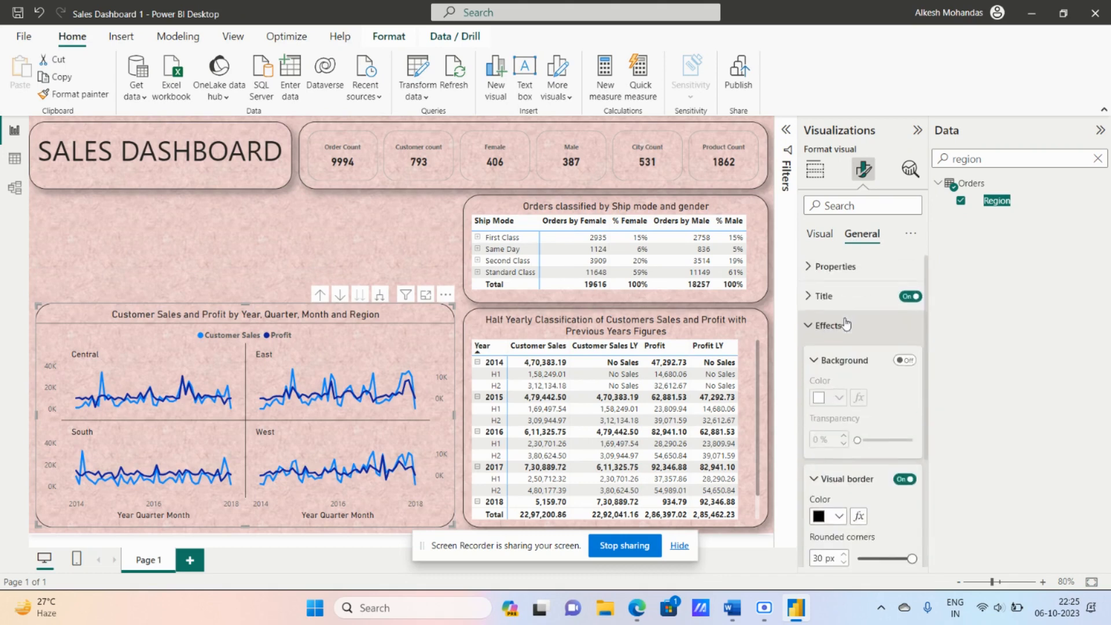
click(822, 298)
click(822, 463)
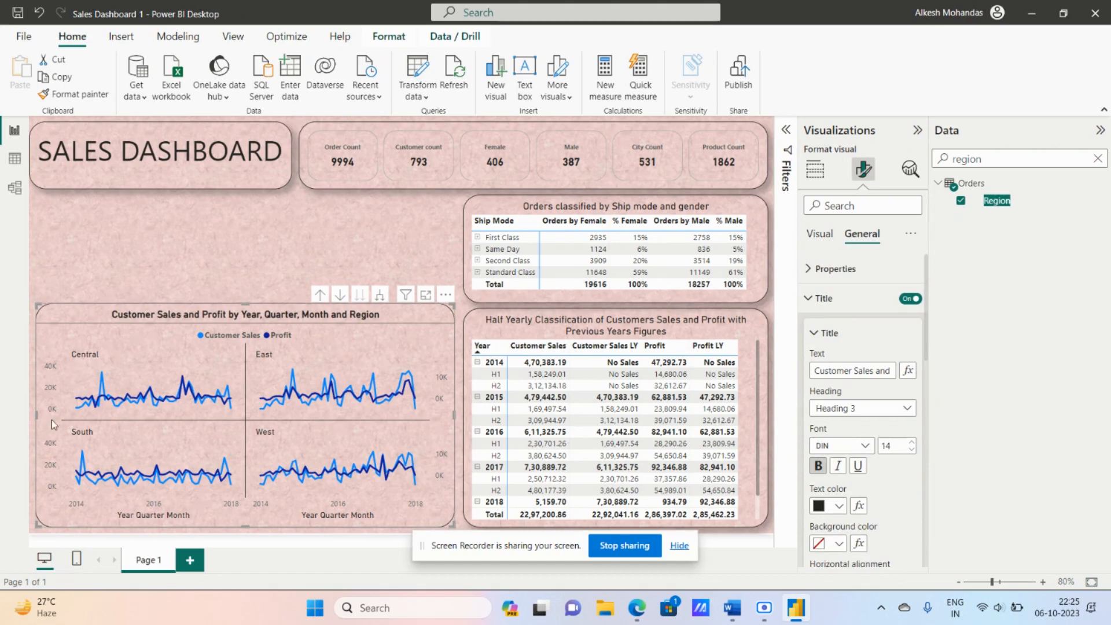
click(816, 299)
Make the value labels on the line chart's Y-axis bold.
click(830, 236)
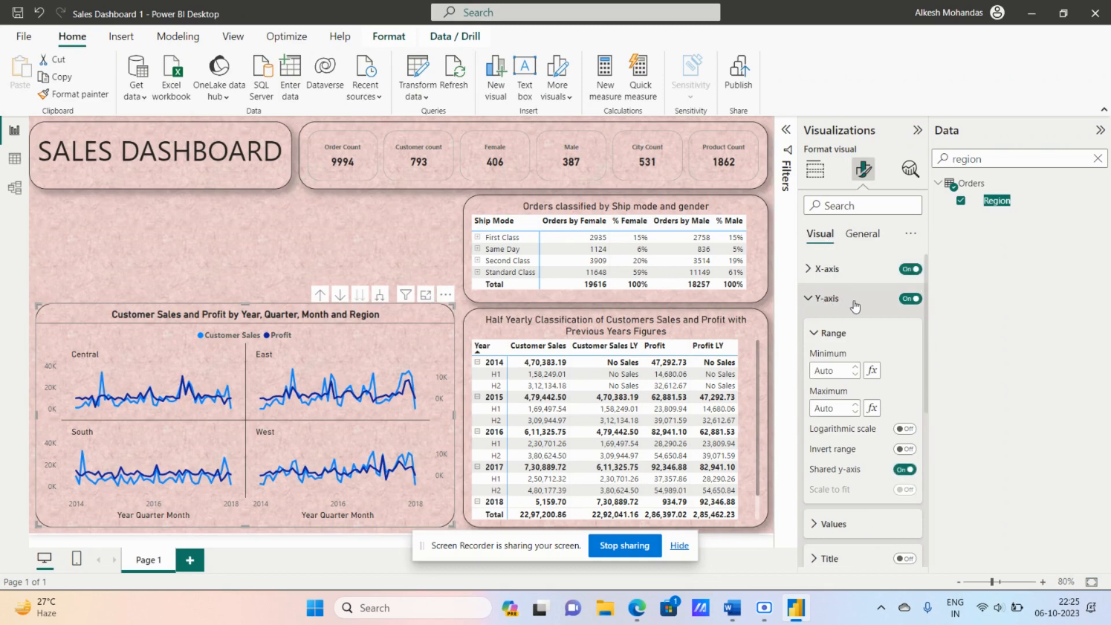
scroll(856, 305, down, 5)
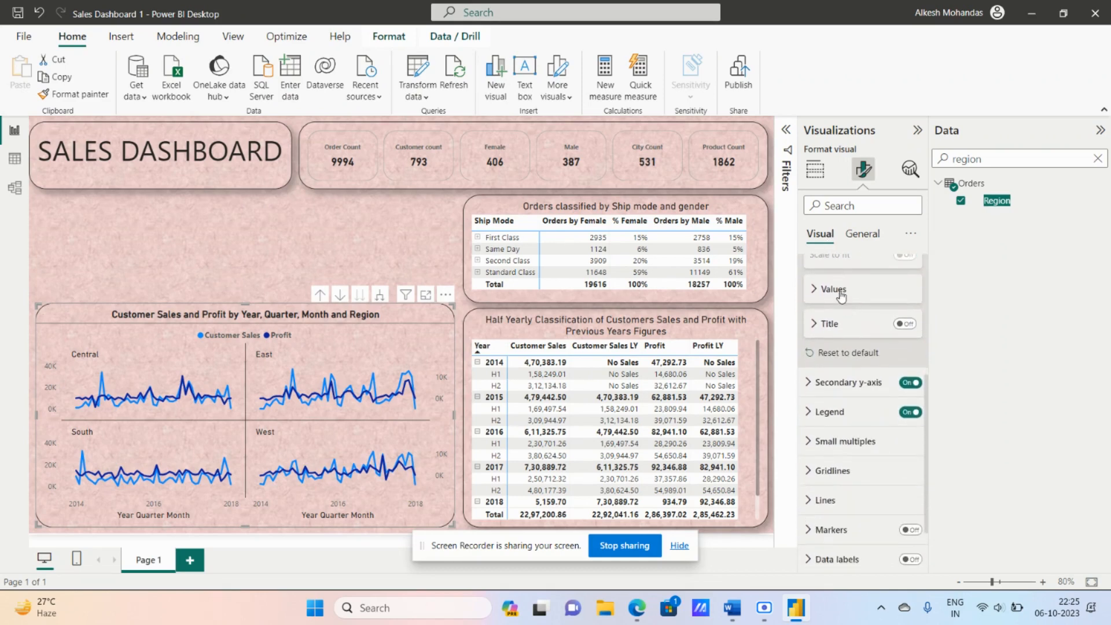
click(841, 292)
click(820, 348)
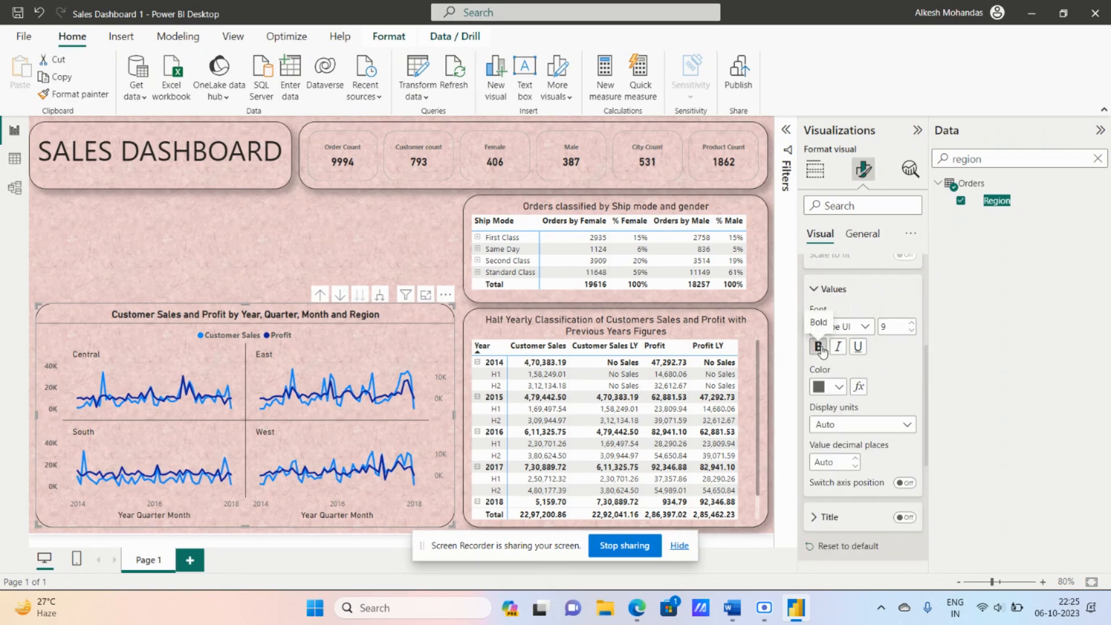
scroll(868, 315, up, 5)
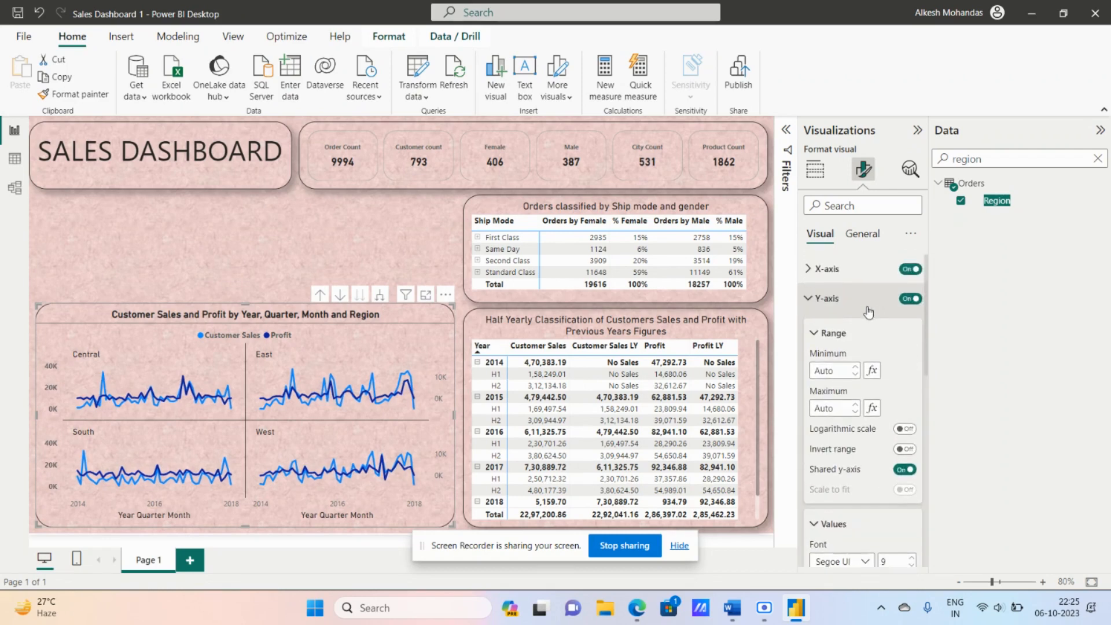
click(868, 313)
Make the value labels on the line chart's secondary Y-axis bold.
click(868, 325)
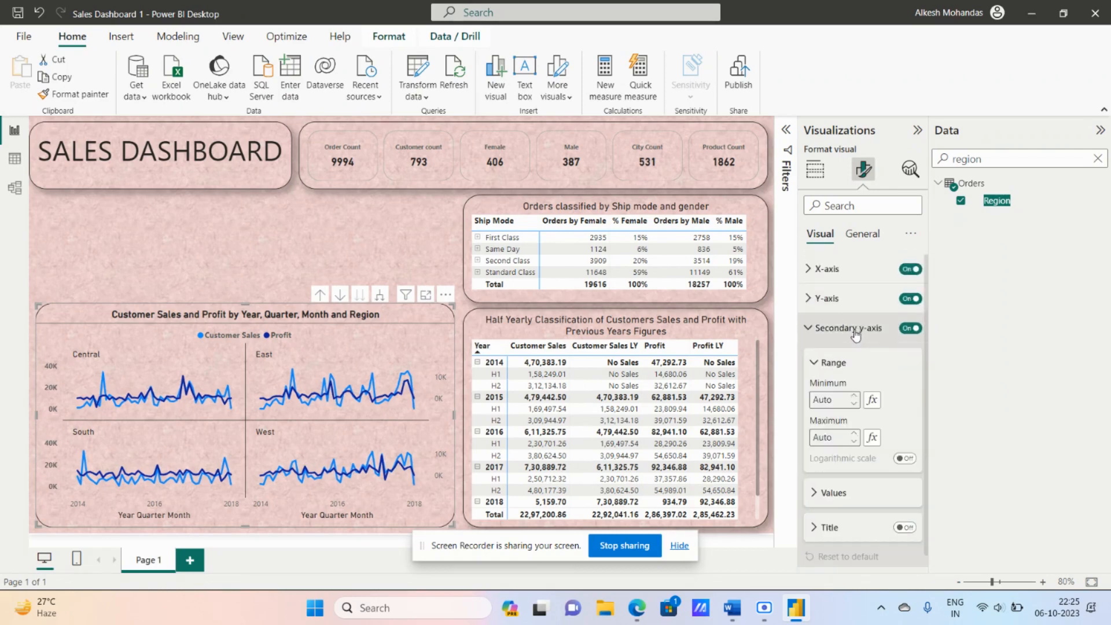
click(841, 495)
scroll(840, 463, down, 3)
click(819, 410)
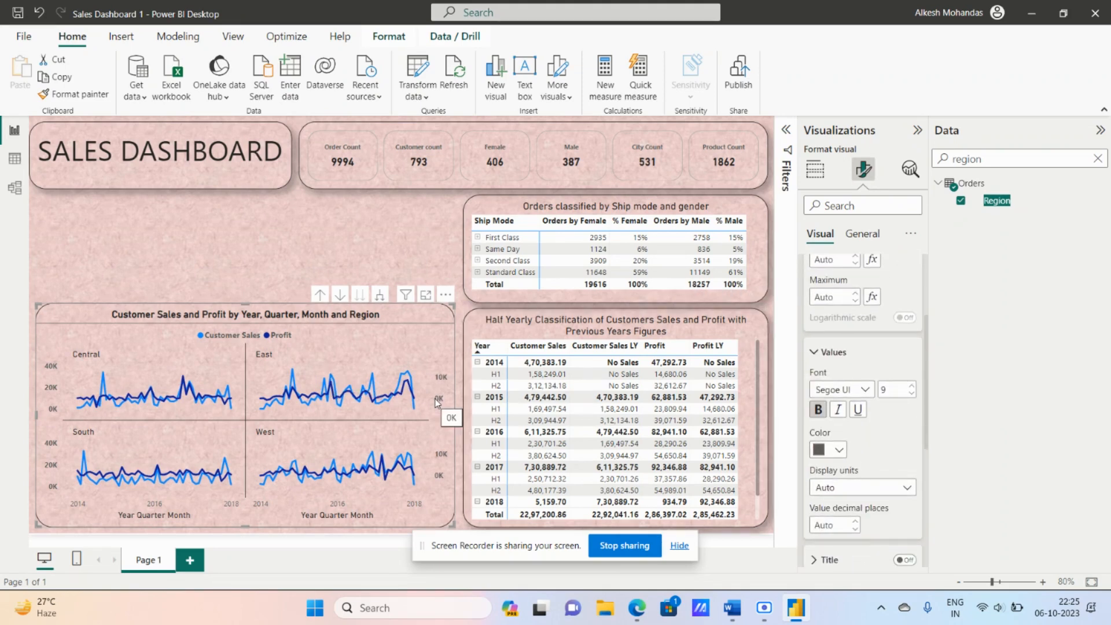
Save the report.
click(23, 36)
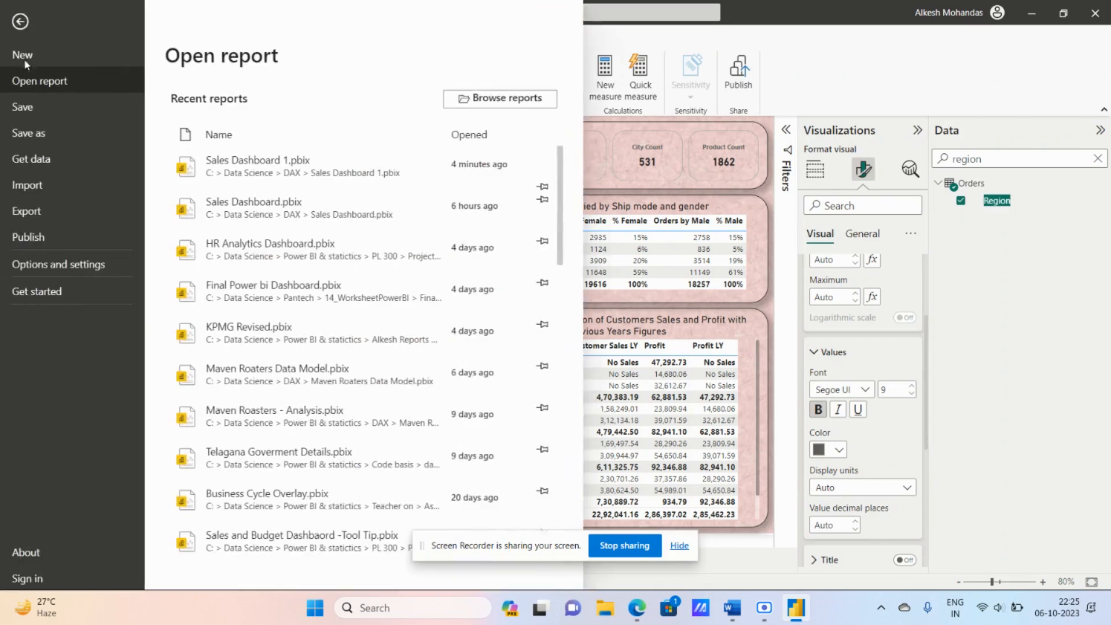
click(22, 107)
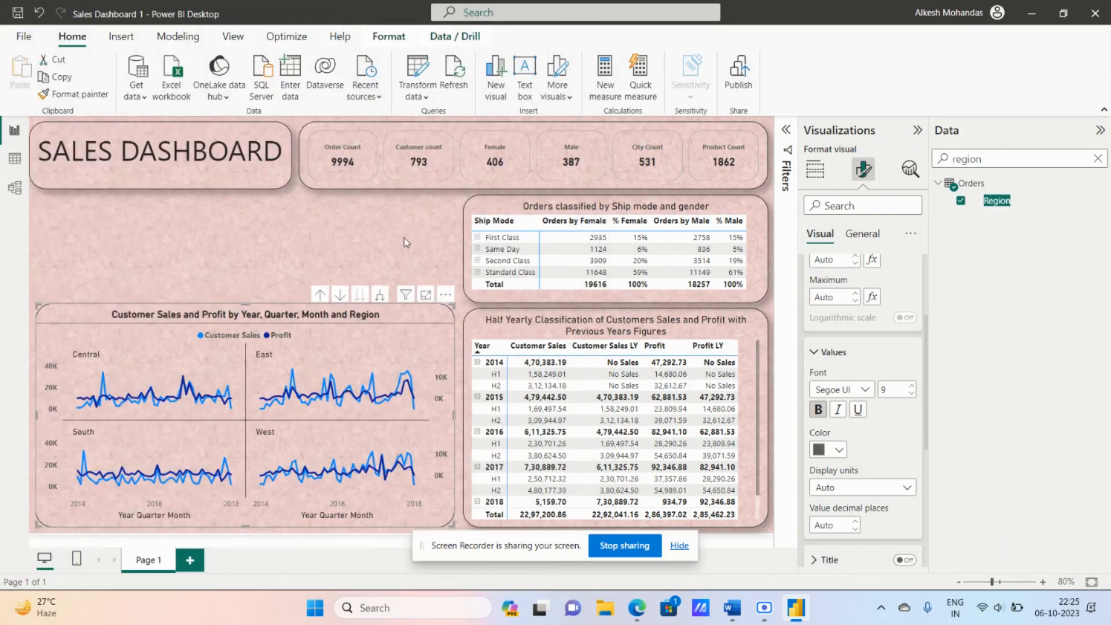
Lower the top edge of the line chart slightly to leave more space above it.
click(393, 225)
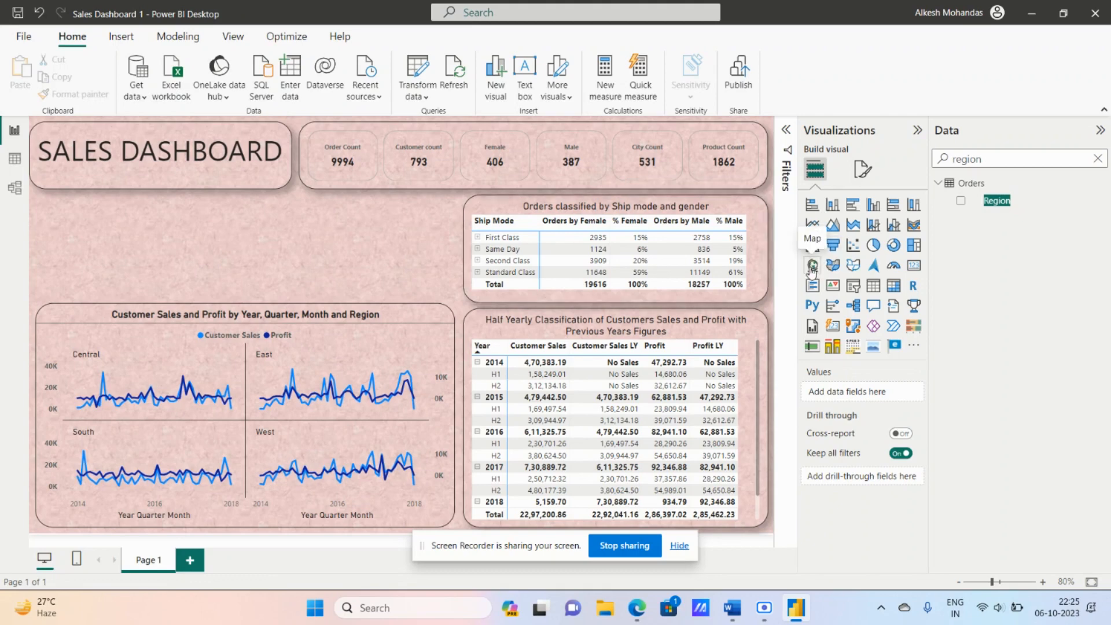
click(398, 305)
drag(246, 304, 246, 308)
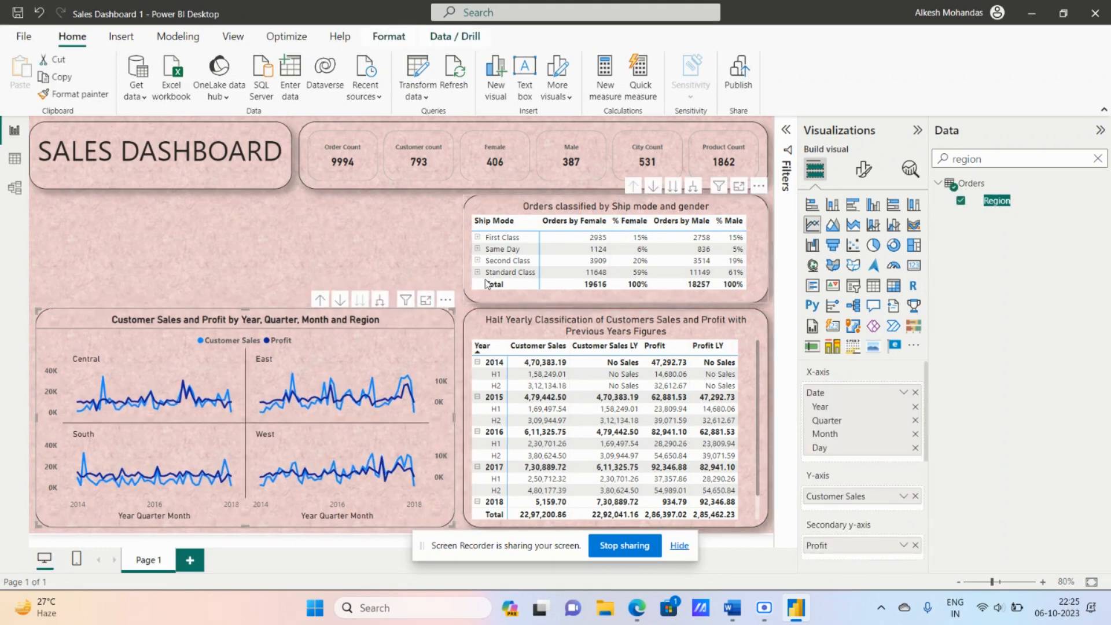
Try converting the line chart to a map and restore it as a line chart.
click(812, 266)
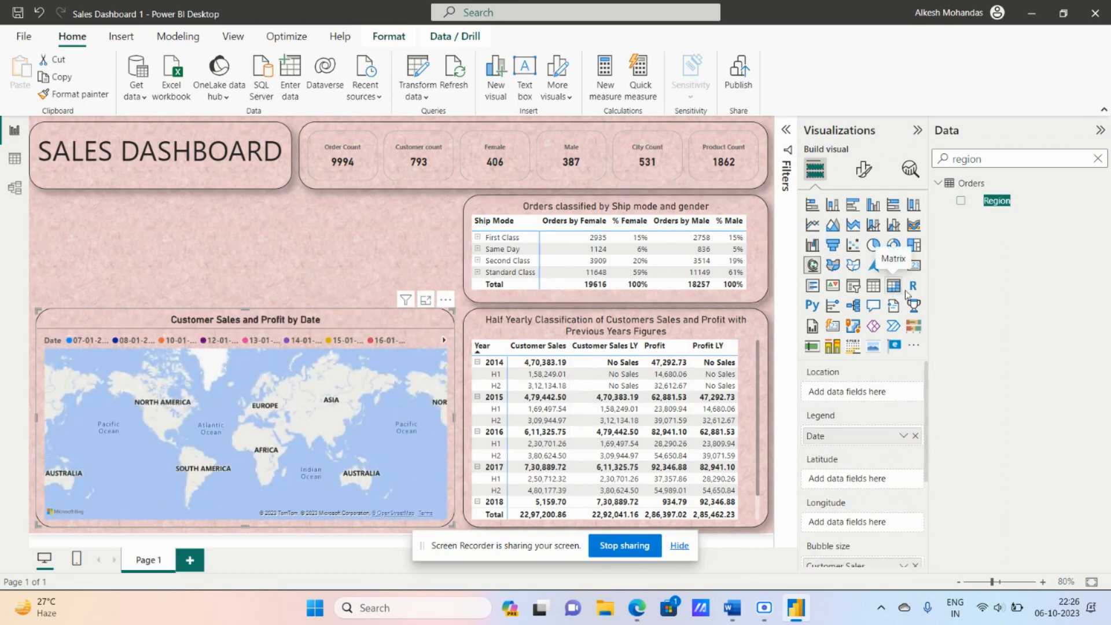
click(812, 225)
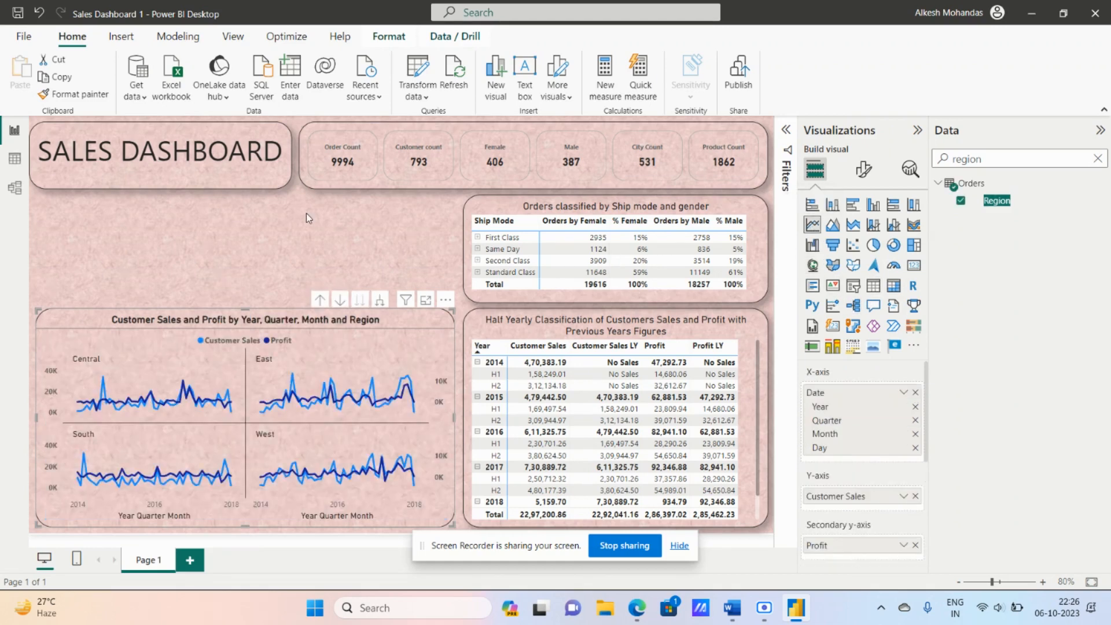
Add a map visual in the empty area above the line chart and widen it to match the chart's width.
click(303, 228)
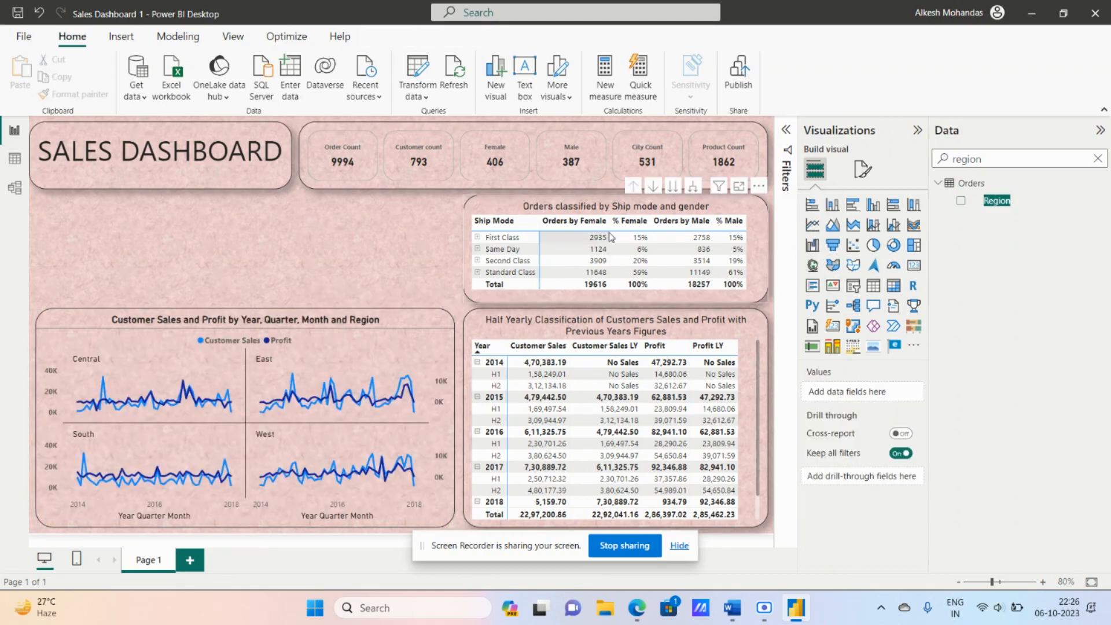
click(812, 265)
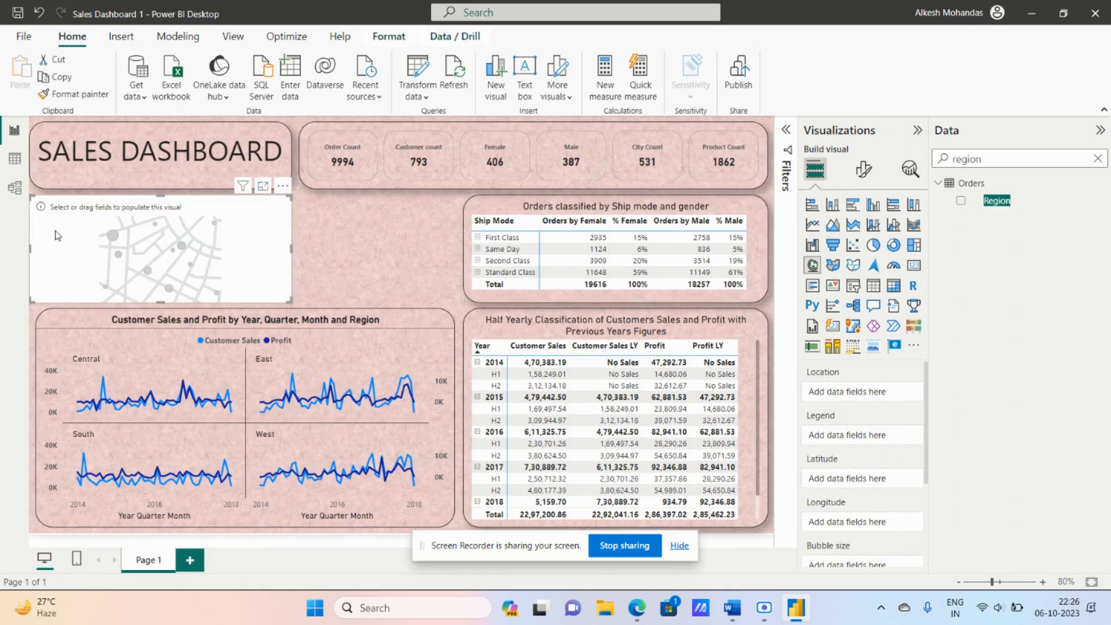
drag(116, 214, 124, 219)
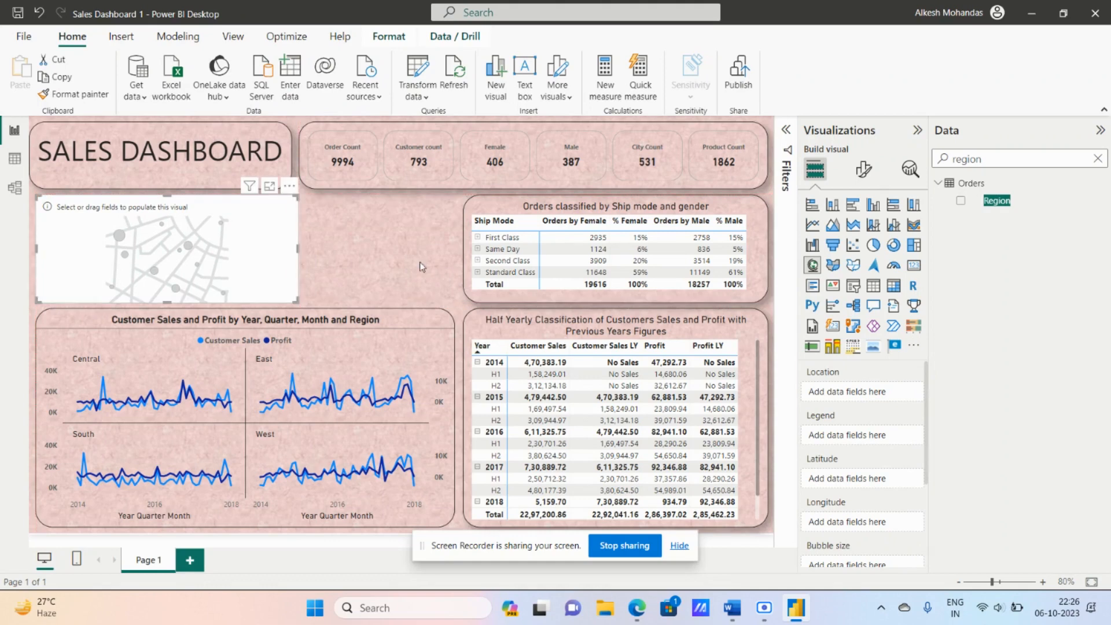
drag(297, 247, 454, 249)
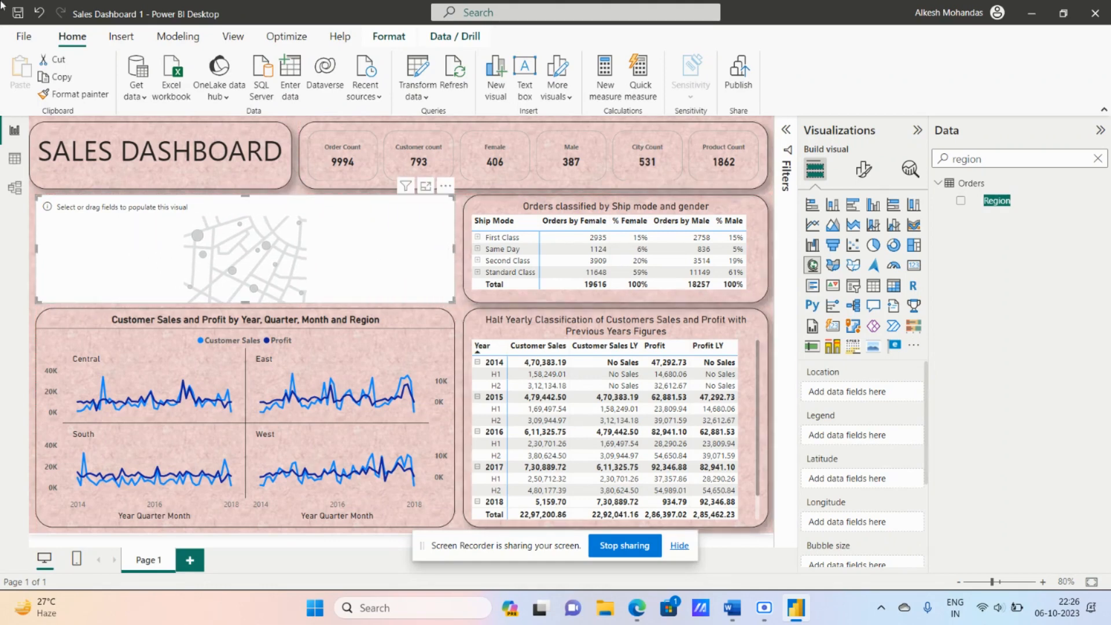
click(24, 37)
click(20, 21)
scroll(852, 441, down, 1)
scroll(853, 443, up, 1)
Clear the field search and add State from the Orders table as the map's location.
click(1098, 158)
scroll(1041, 245, down, 3)
scroll(1007, 278, up, 3)
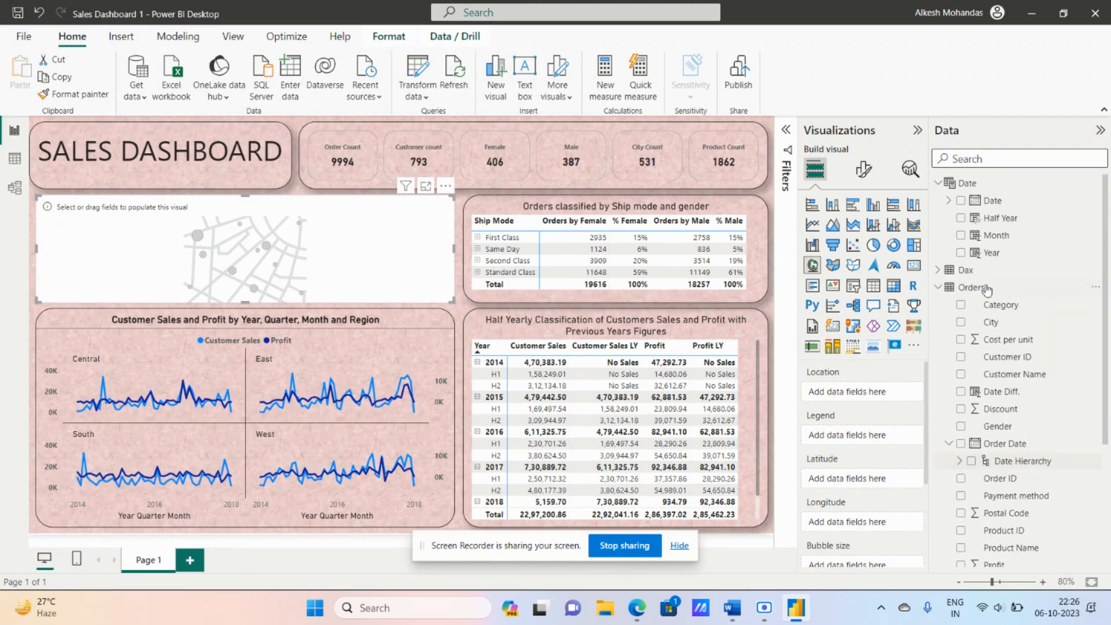
click(938, 288)
click(938, 288)
scroll(1007, 347, down, 5)
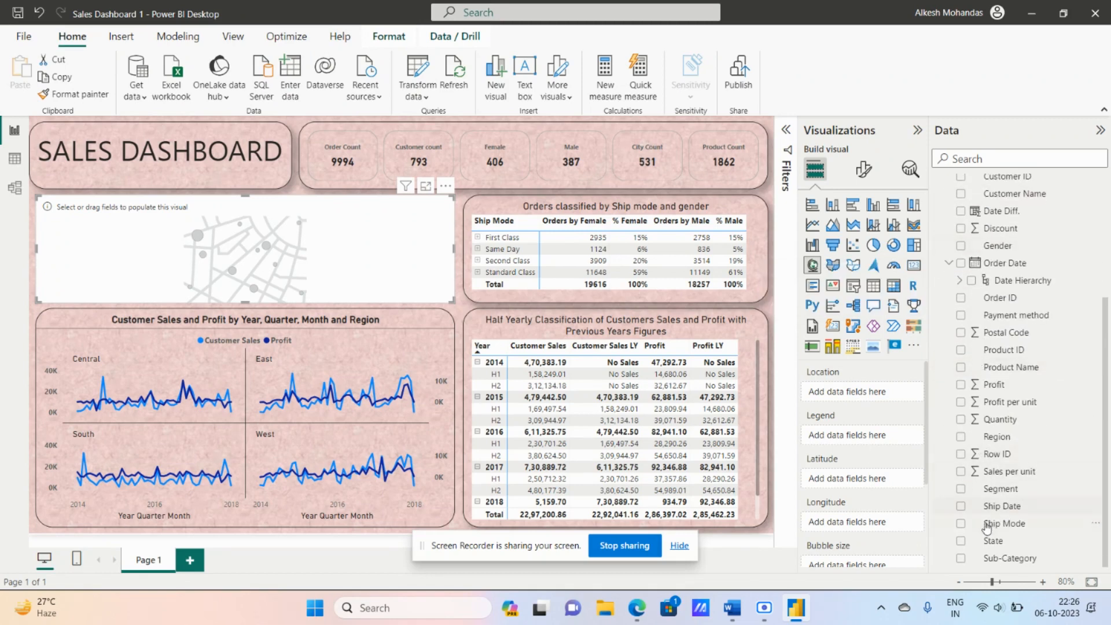
click(961, 542)
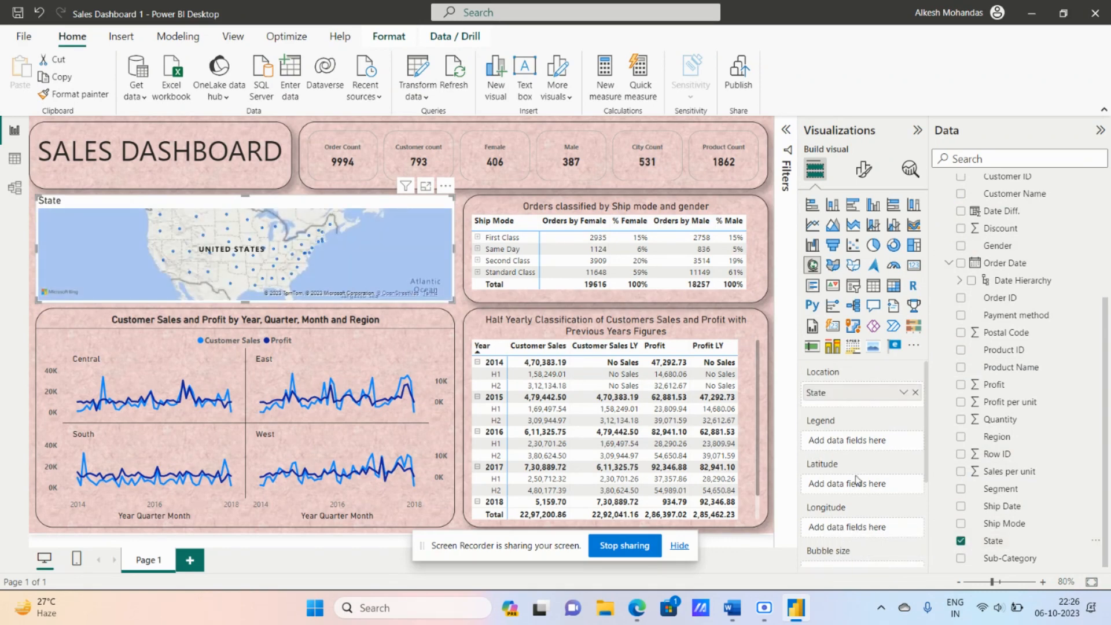
Add Category from the Orders table as the map's legend.
scroll(857, 478, down, 3)
scroll(858, 479, up, 1)
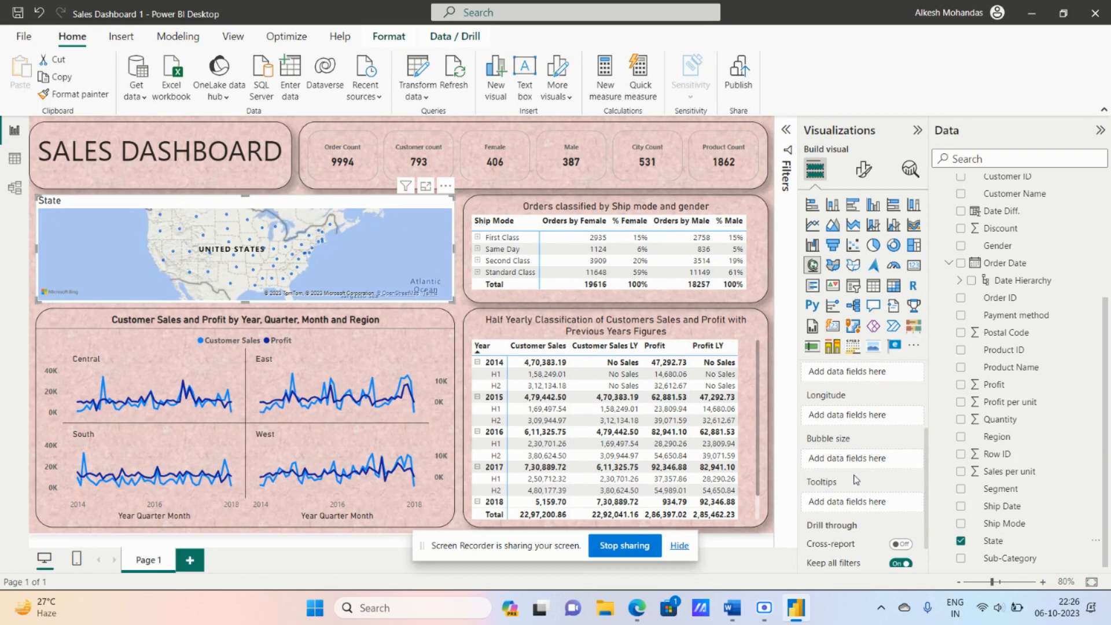
scroll(1013, 398, up, 3)
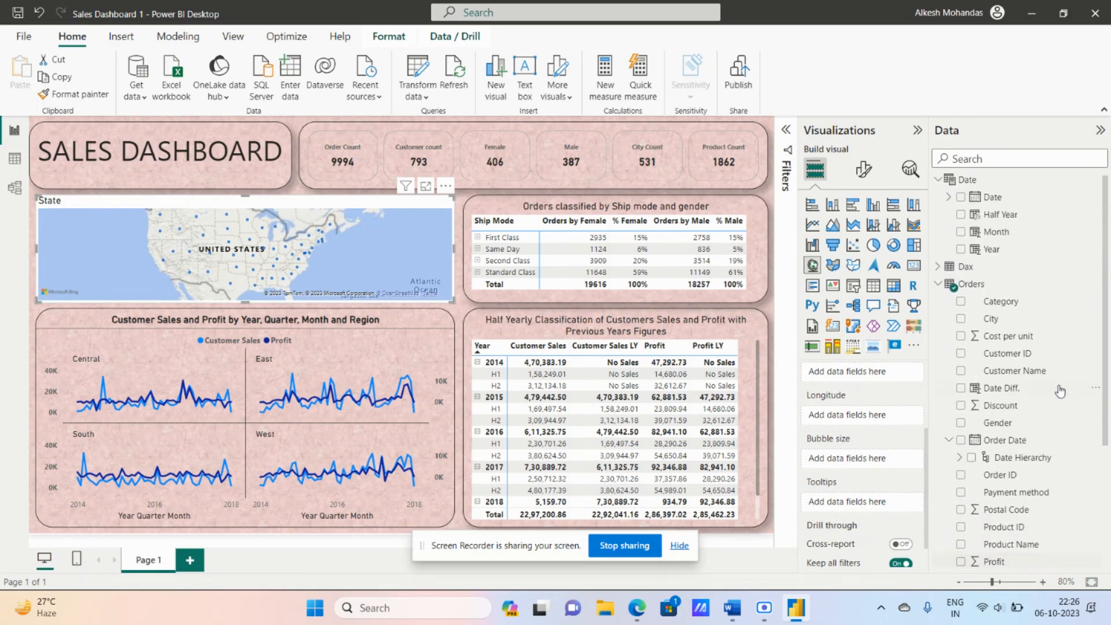
click(962, 302)
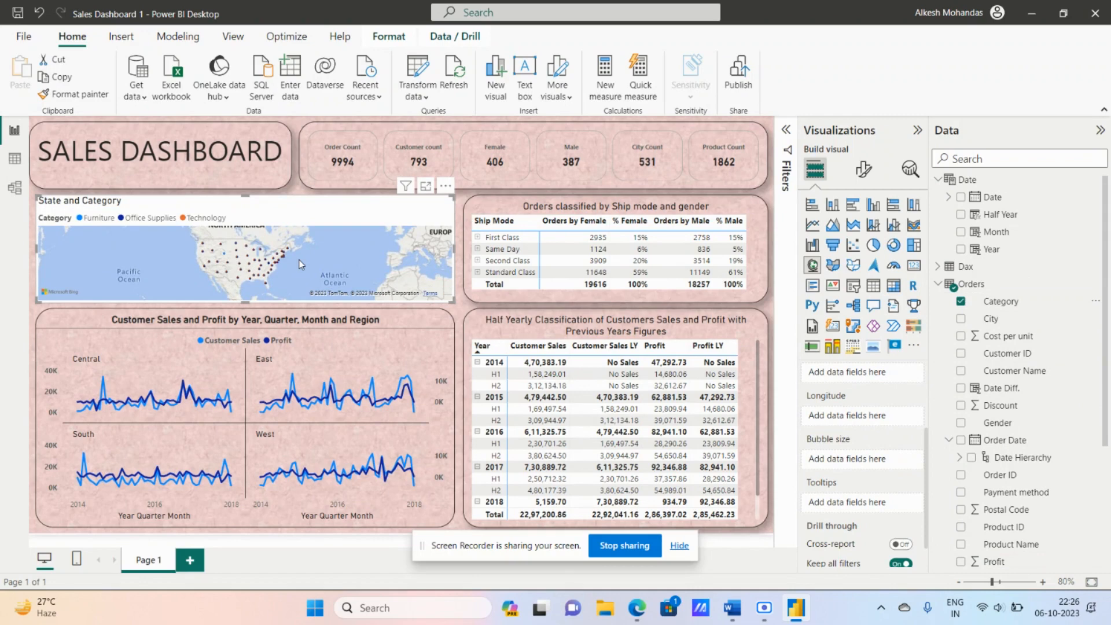
Add the Customer Sales measure from the Dax table as the map's bubble size.
scroll(871, 476, up, 3)
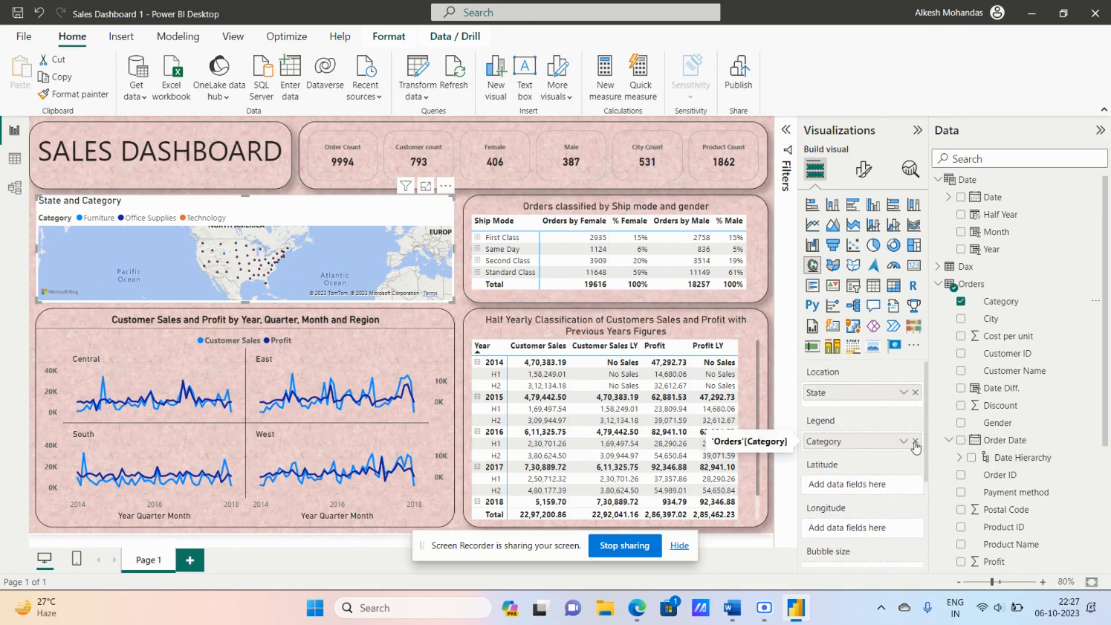
scroll(859, 447, down, 3)
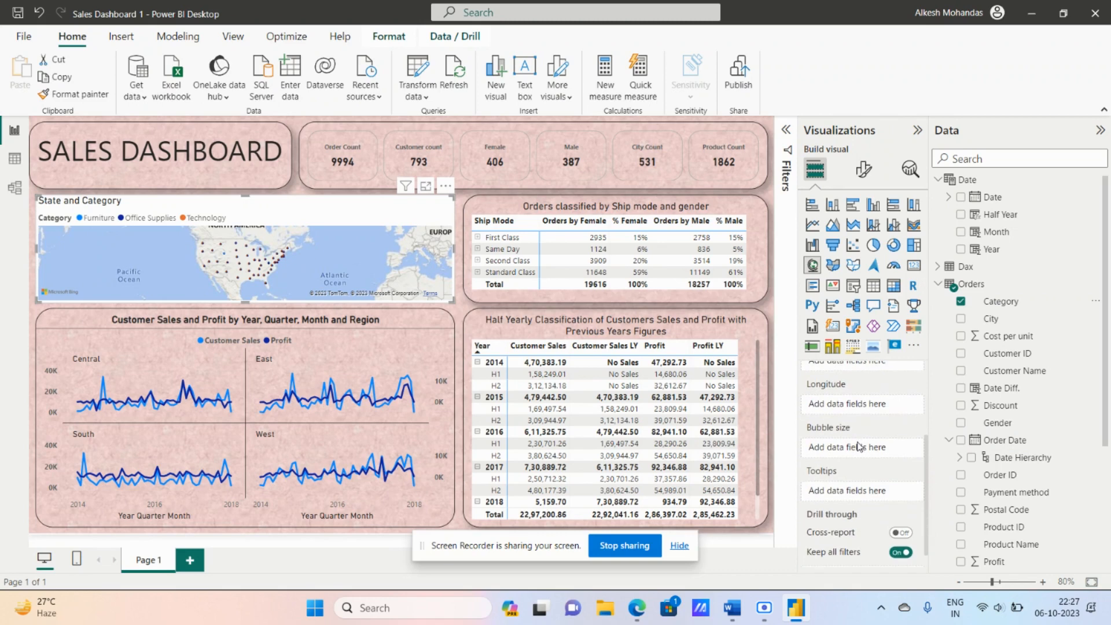
scroll(1036, 354, up, 1)
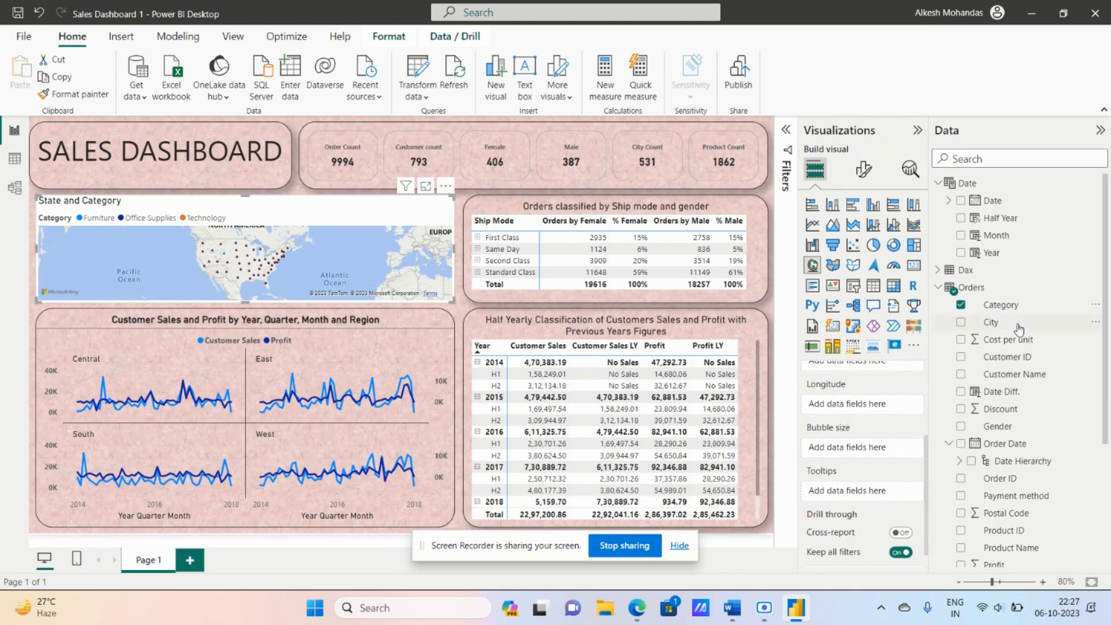
click(938, 287)
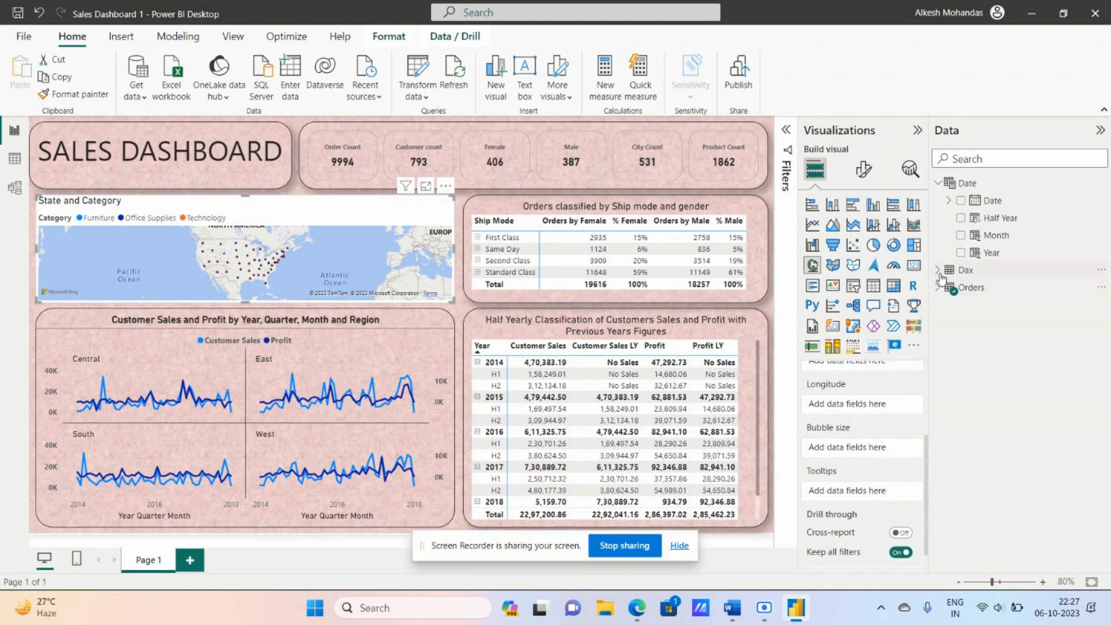
click(938, 270)
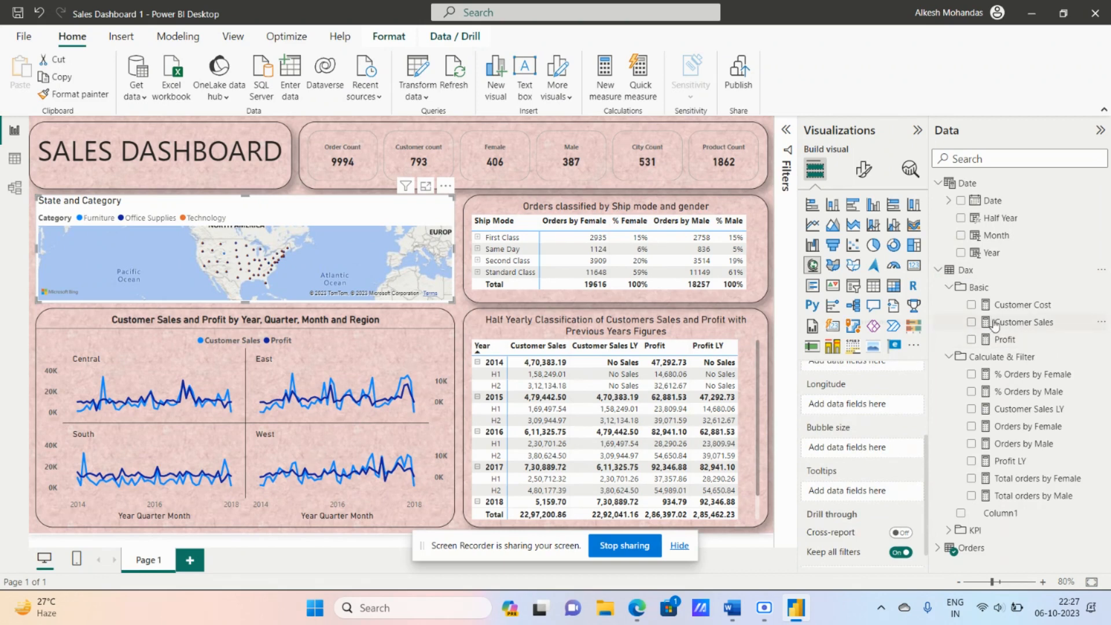
drag(995, 323, 855, 455)
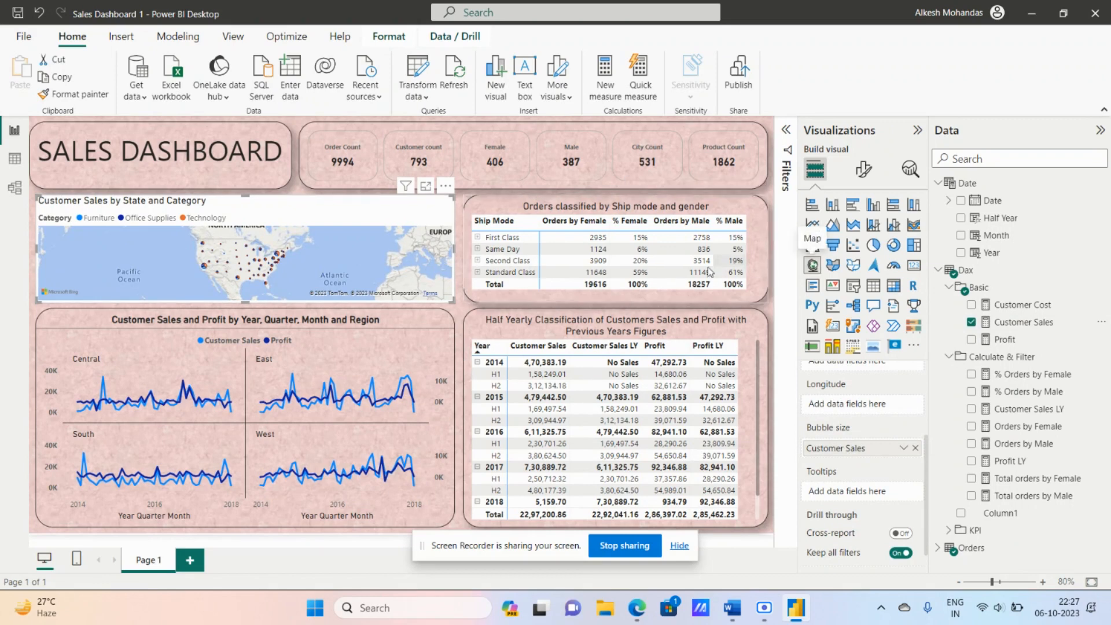
Set the map's legend position to Center right.
click(862, 170)
click(868, 298)
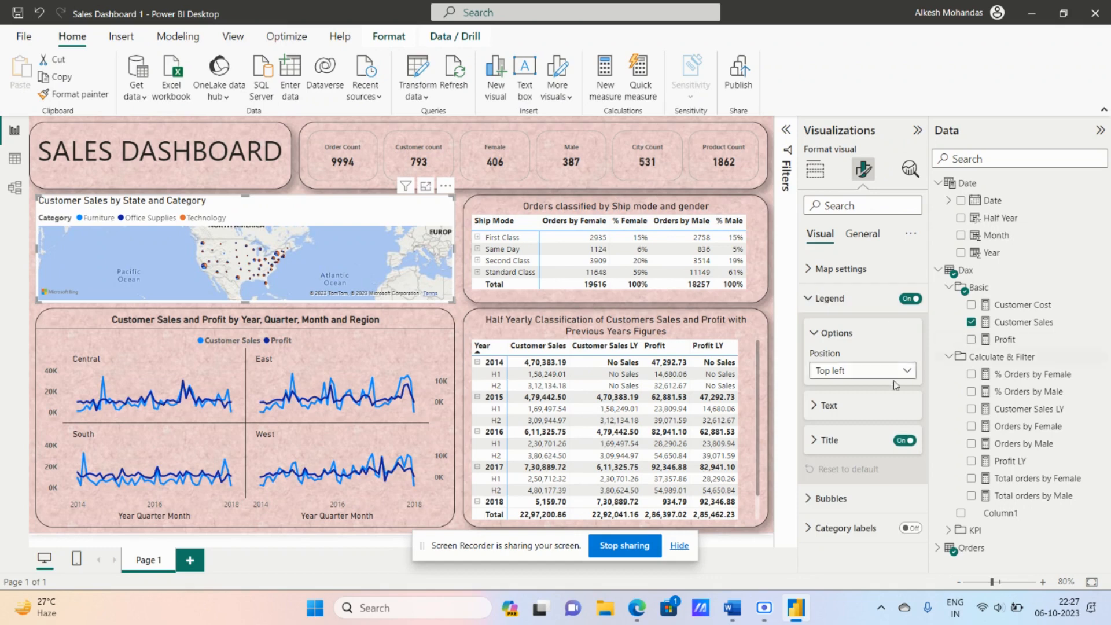
click(859, 373)
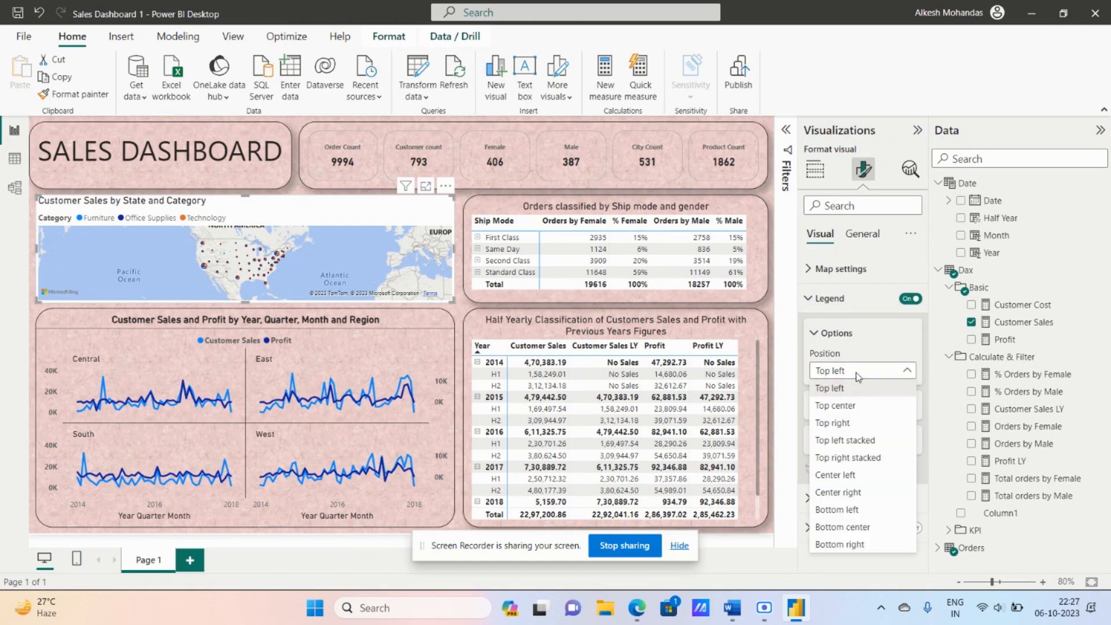
click(848, 492)
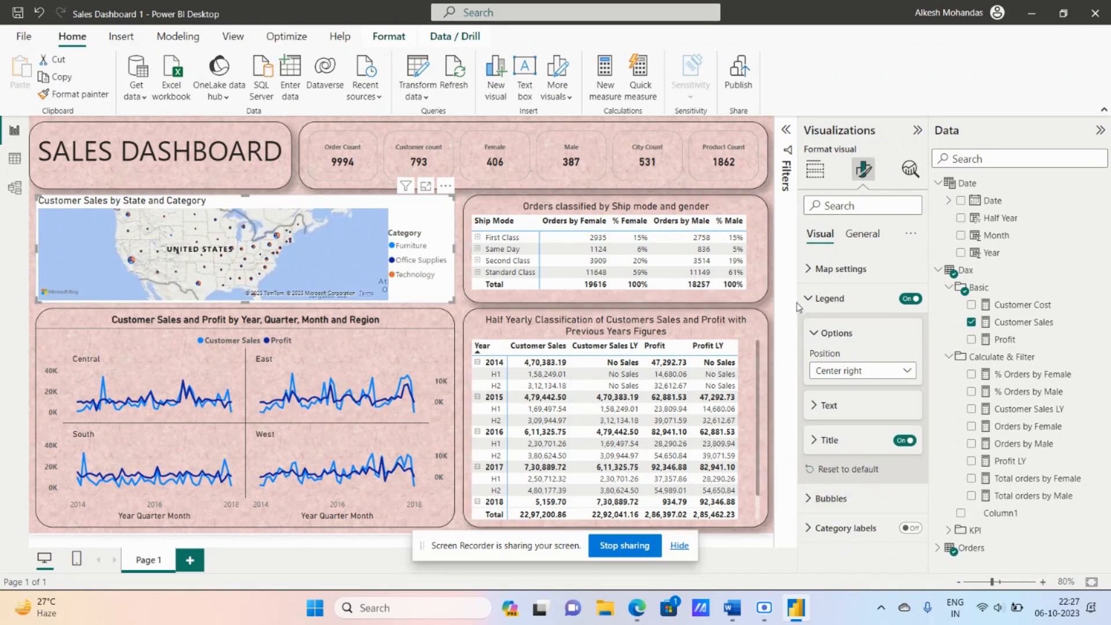
Center the map's title horizontally.
click(863, 234)
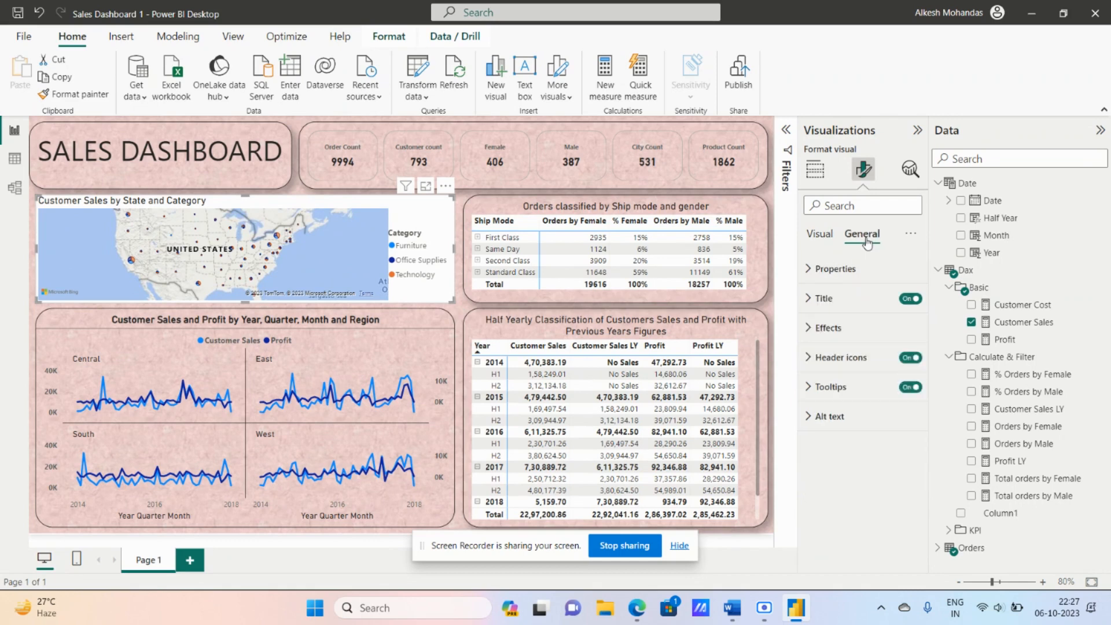
click(829, 301)
scroll(836, 440, down, 2)
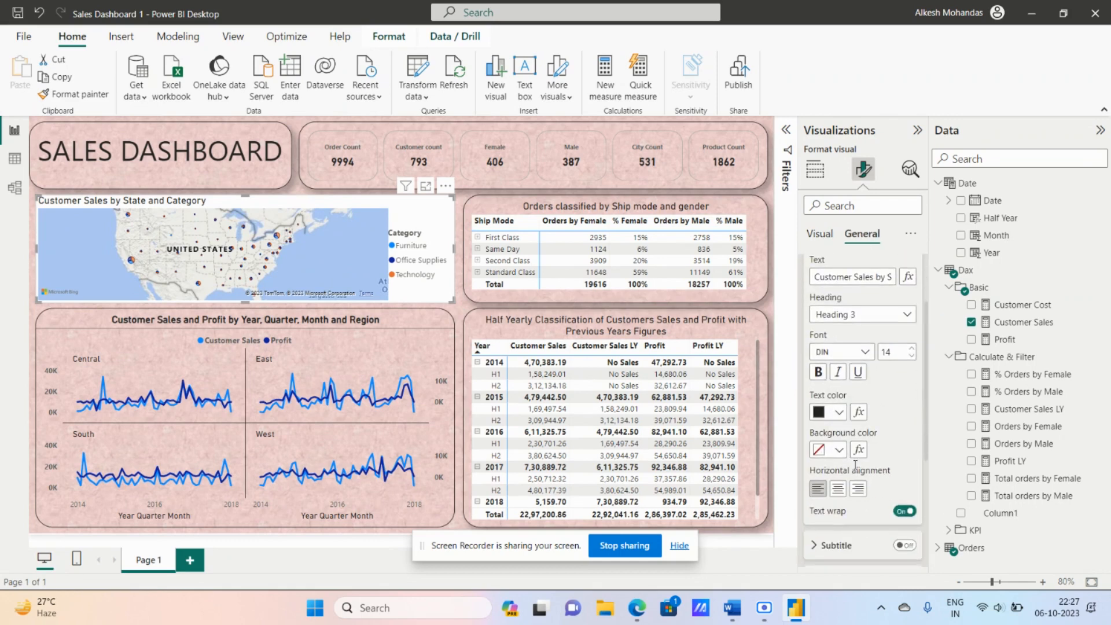
click(837, 489)
scroll(887, 344, up, 3)
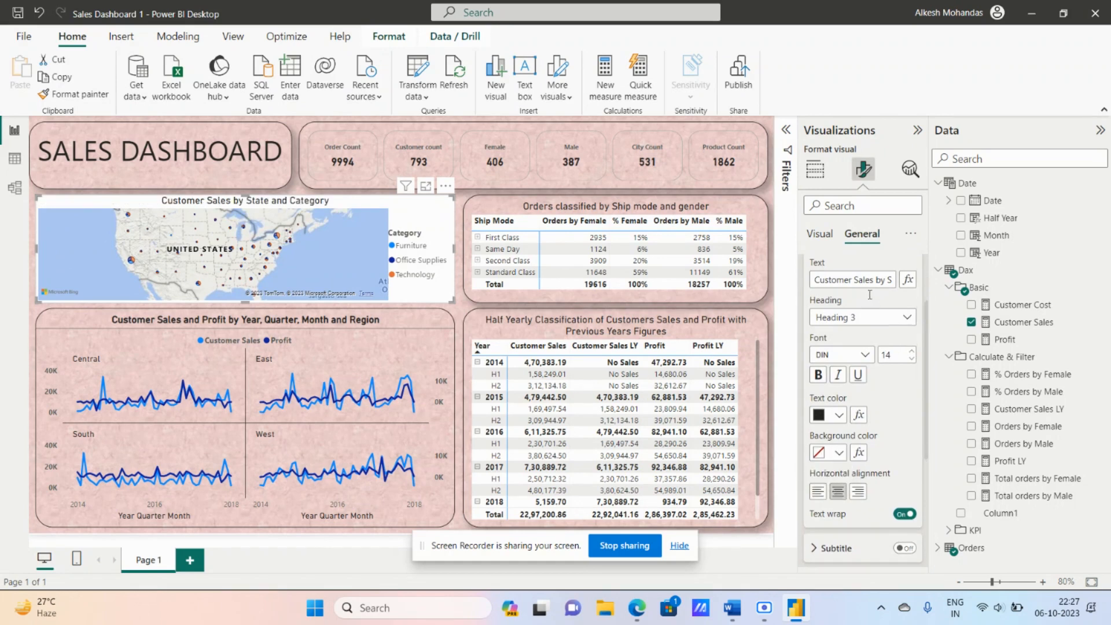
click(837, 307)
Turn off the map visual's background.
click(829, 328)
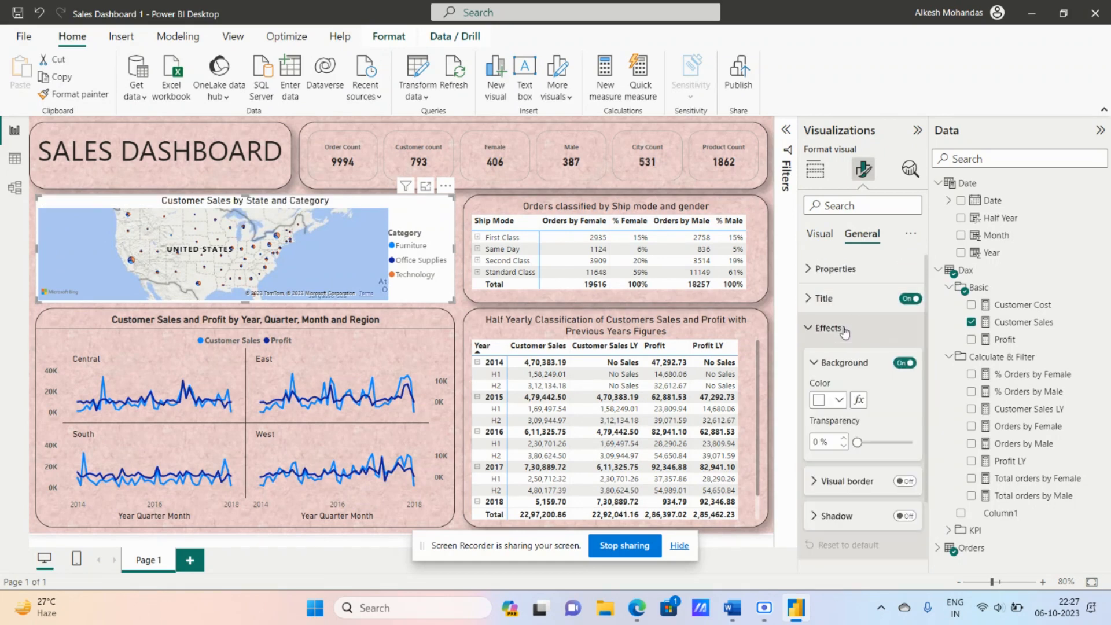
click(896, 366)
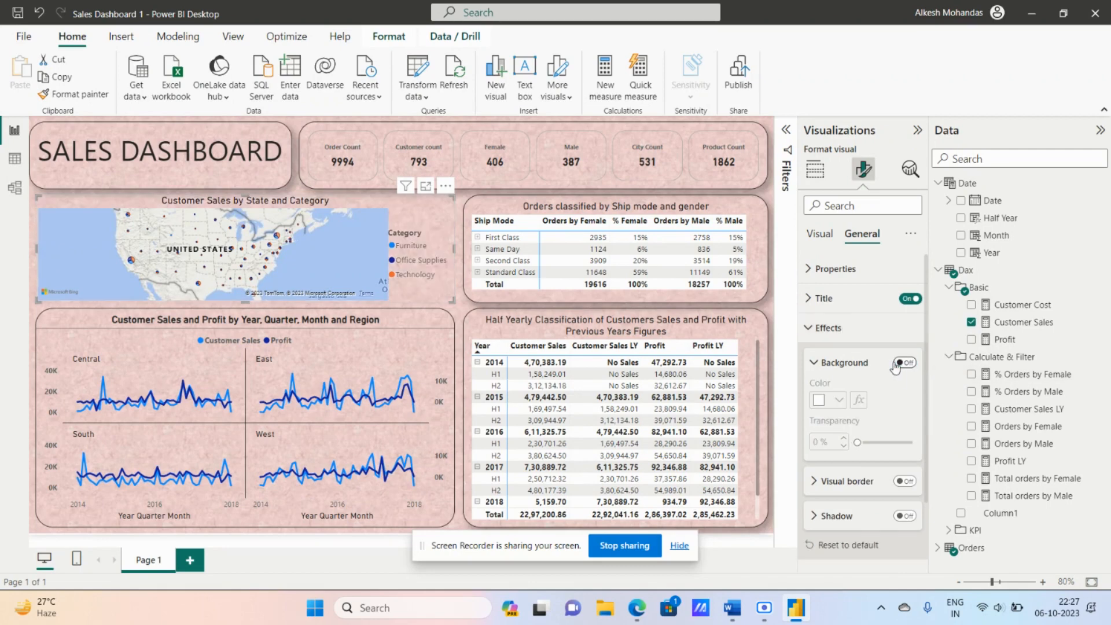
click(842, 328)
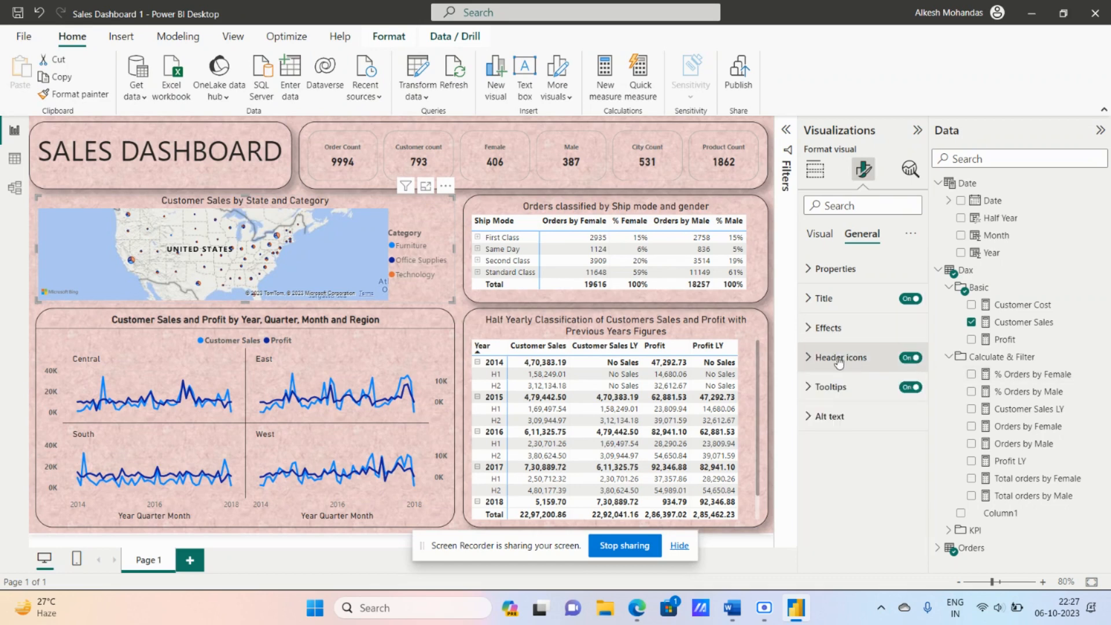
Turn on the map's visual border and set its rounded corners to 30 px.
click(845, 329)
click(905, 481)
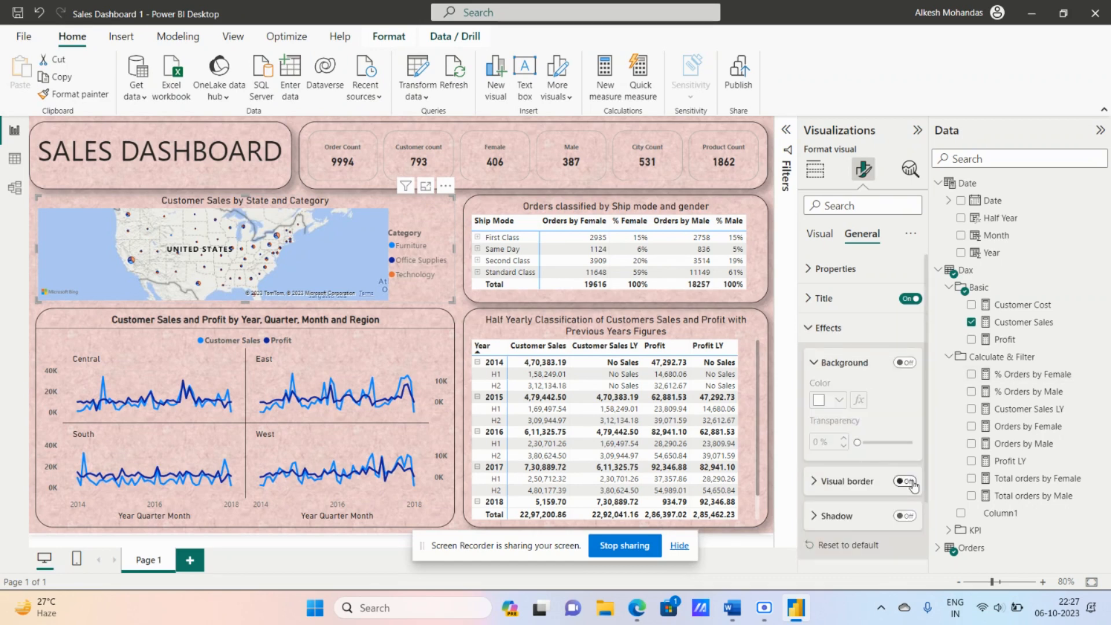
scroll(845, 396, down, 2)
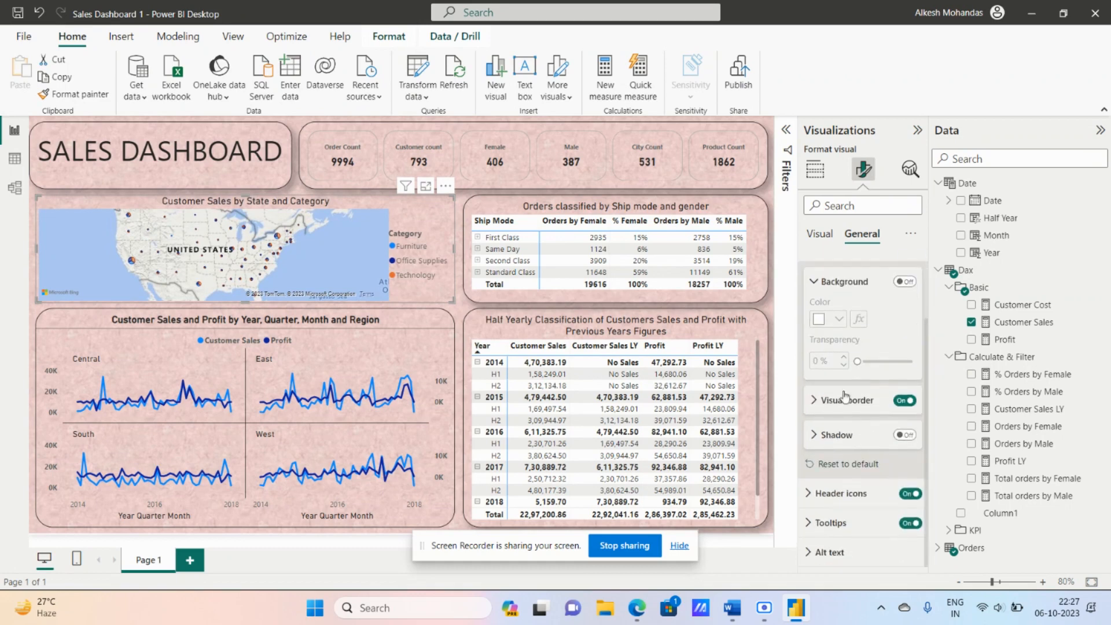
click(846, 399)
scroll(844, 397, down, 2)
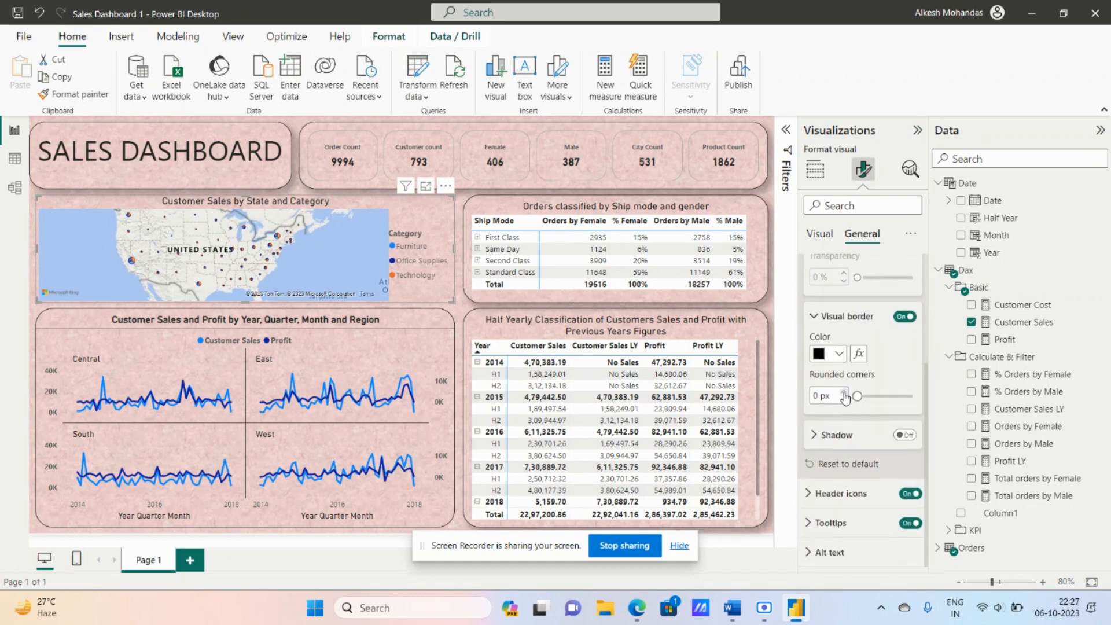
click(913, 398)
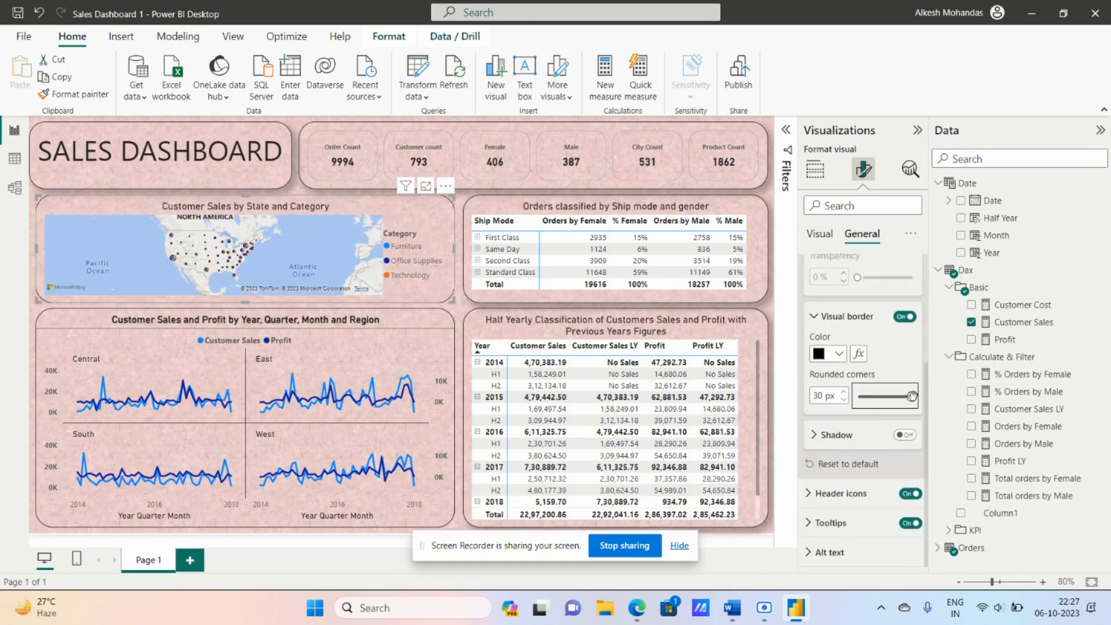
Turn on the shadow effect for the customer sales map visual.
click(904, 435)
click(844, 442)
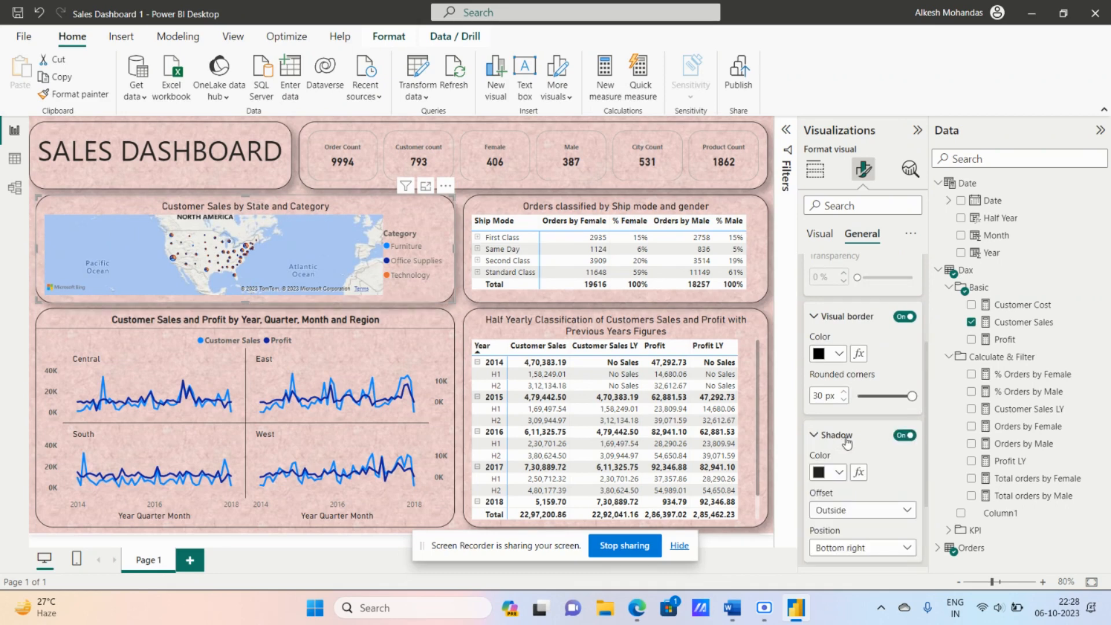
scroll(847, 441, up, 5)
click(832, 325)
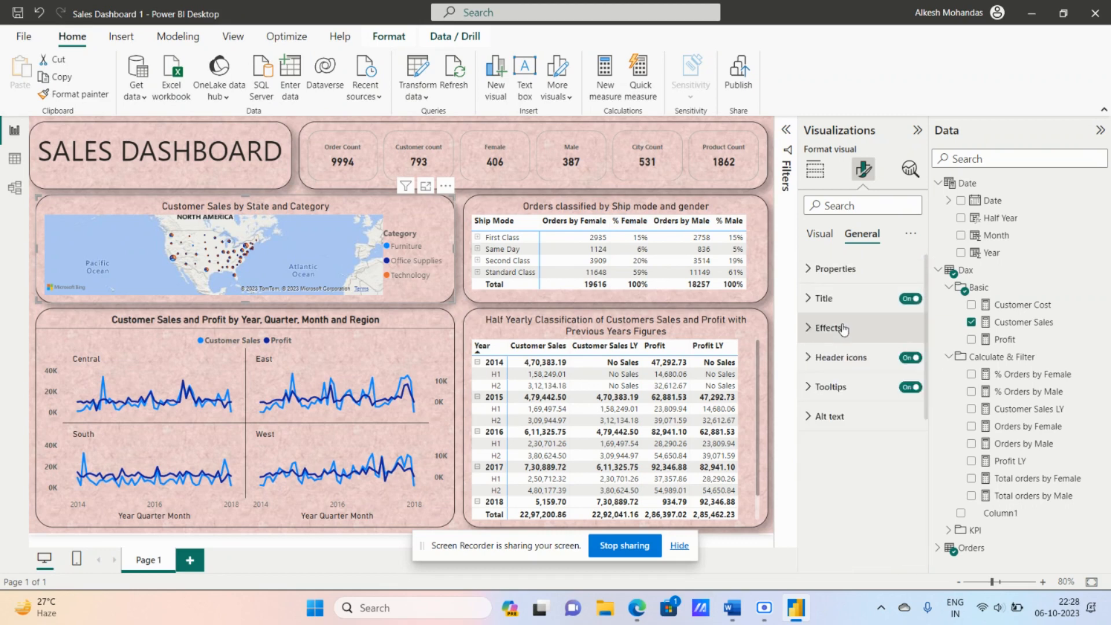
Turn on the divider beneath the customer sales map's title.
click(842, 305)
scroll(903, 428, down, 5)
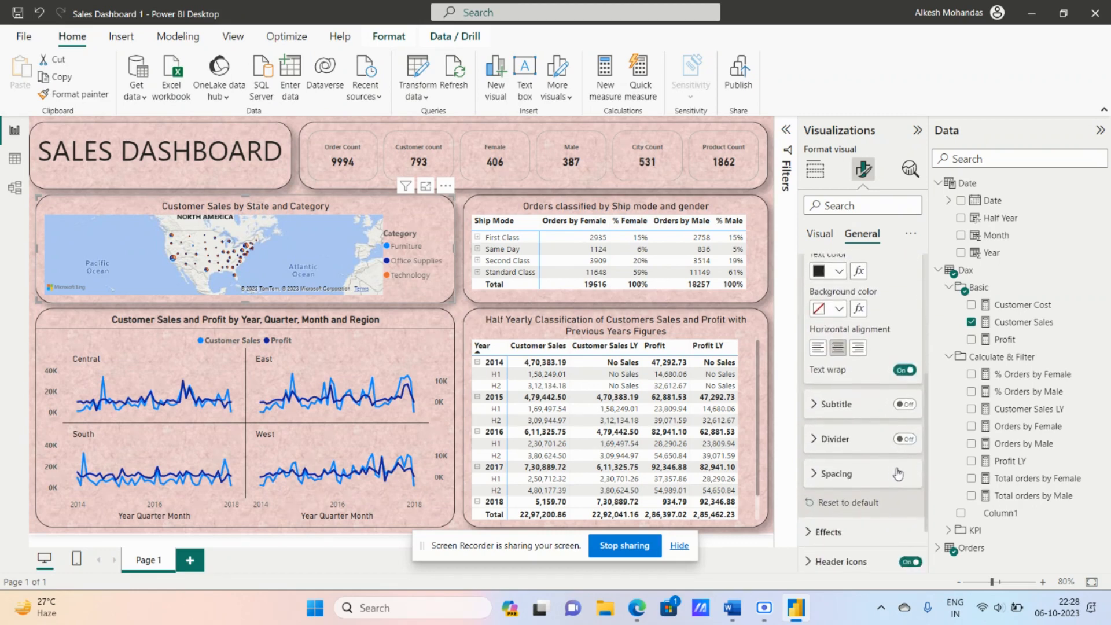
click(913, 439)
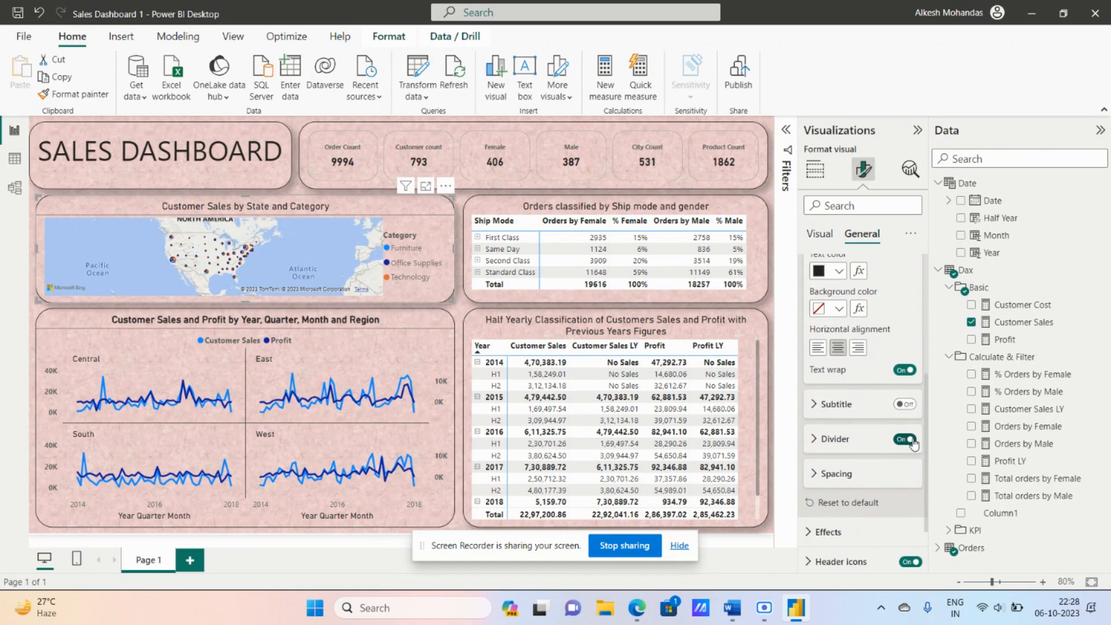
click(830, 442)
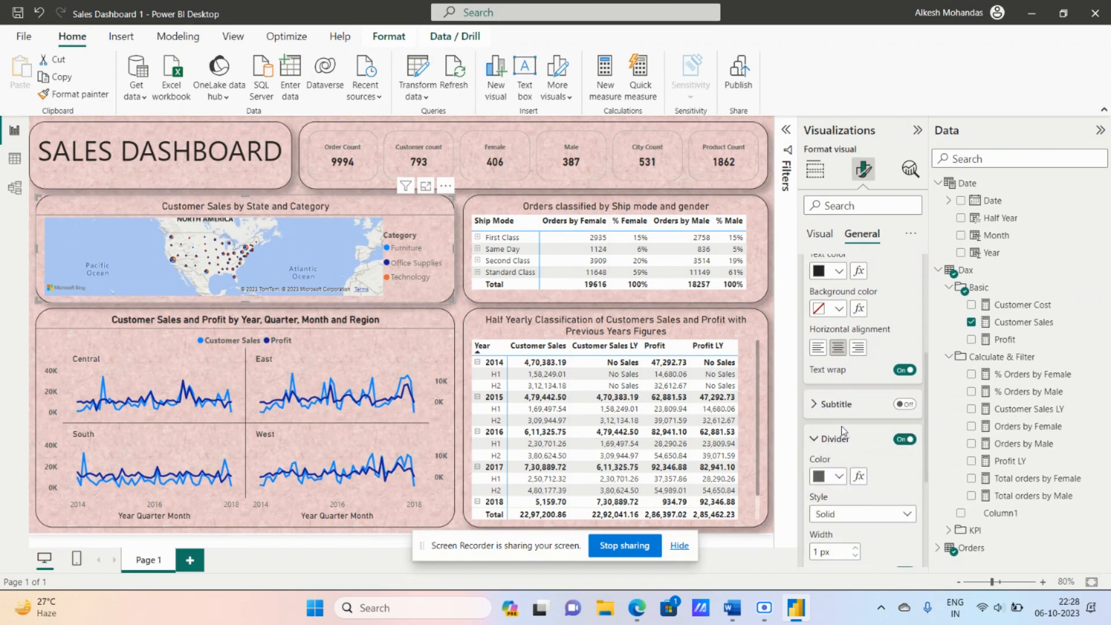
click(835, 439)
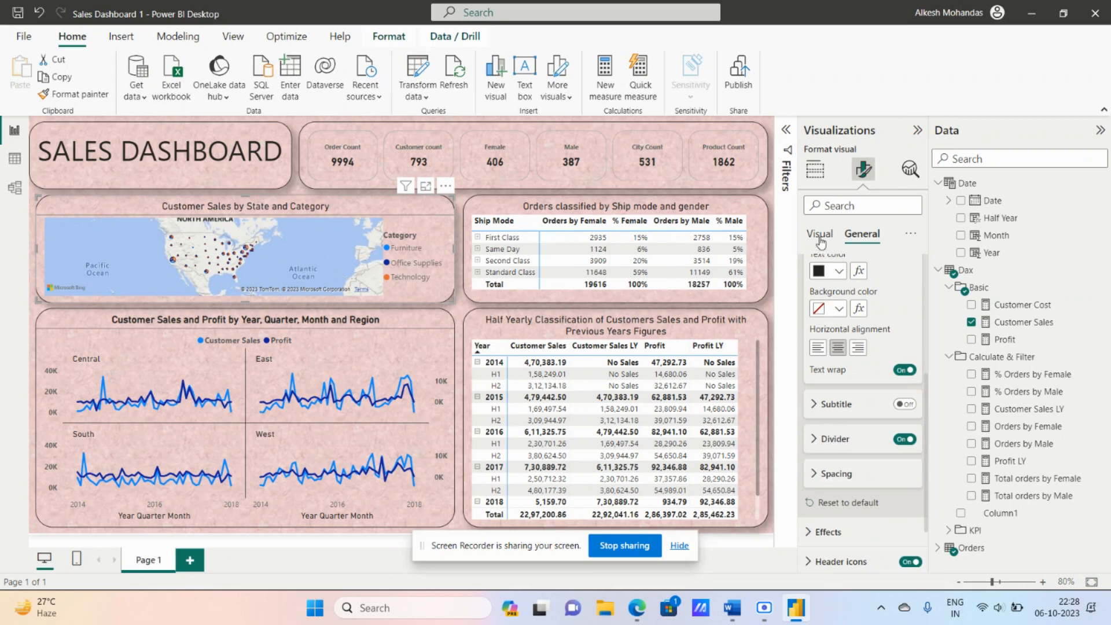
Make the map's category legend text bold.
click(820, 235)
click(859, 418)
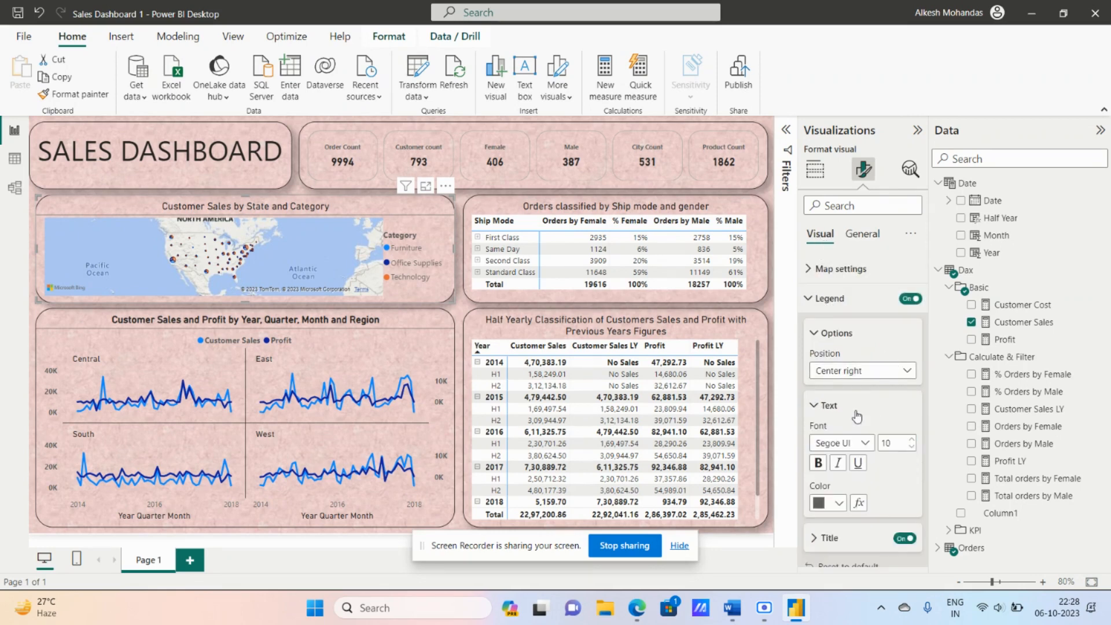
scroll(858, 417, down, 2)
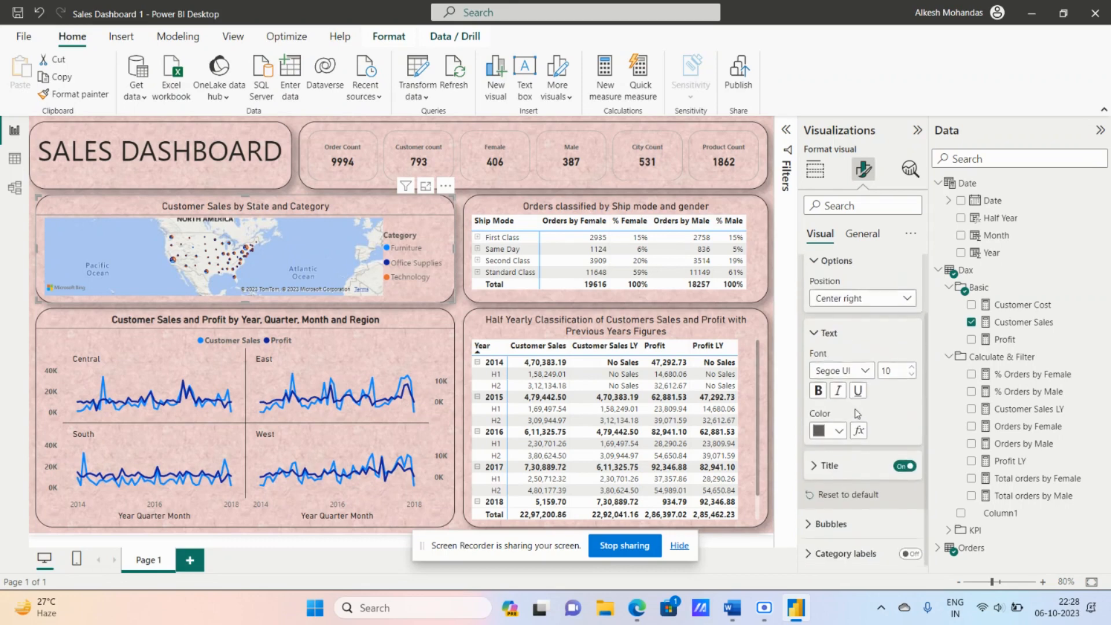
click(818, 394)
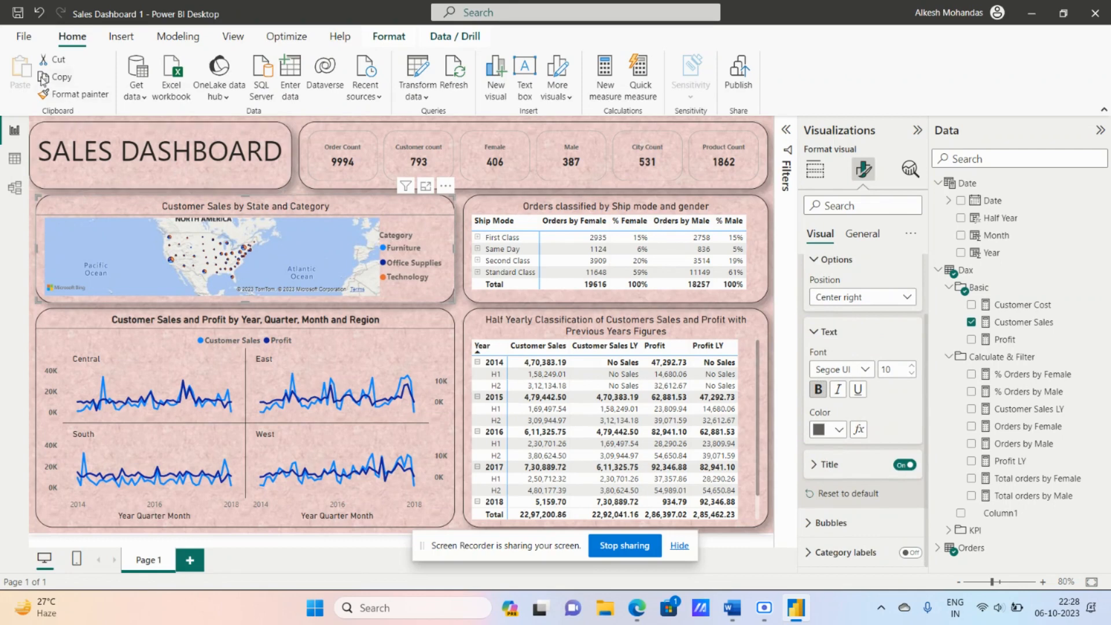
View the map in focus mode, inspect California's sales tooltip, and return to the report.
click(23, 35)
click(425, 186)
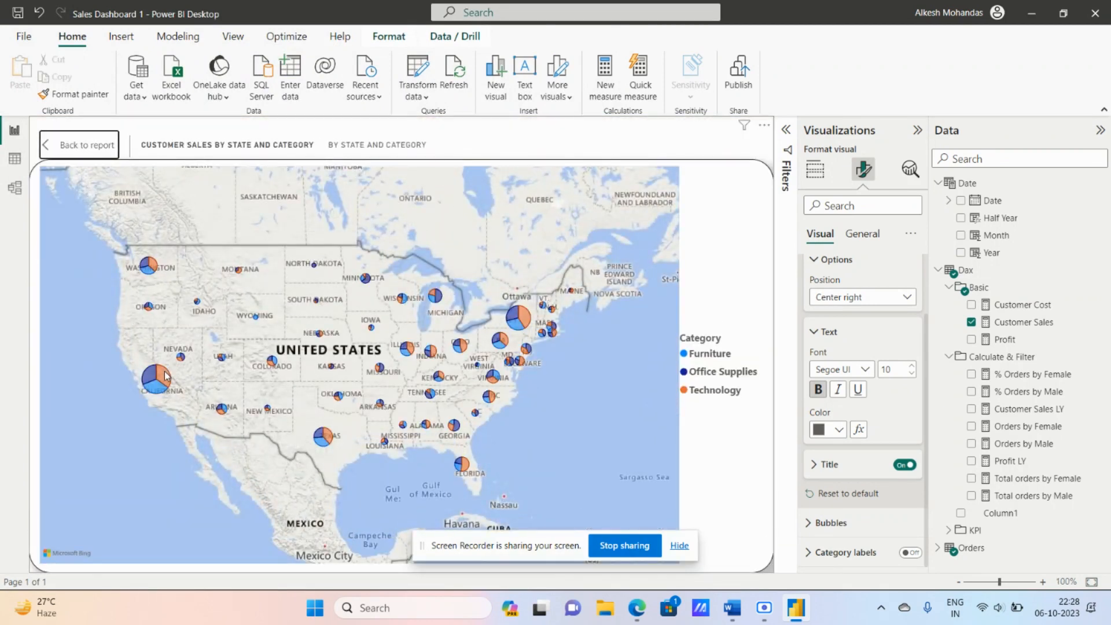
mouse_move(162, 374)
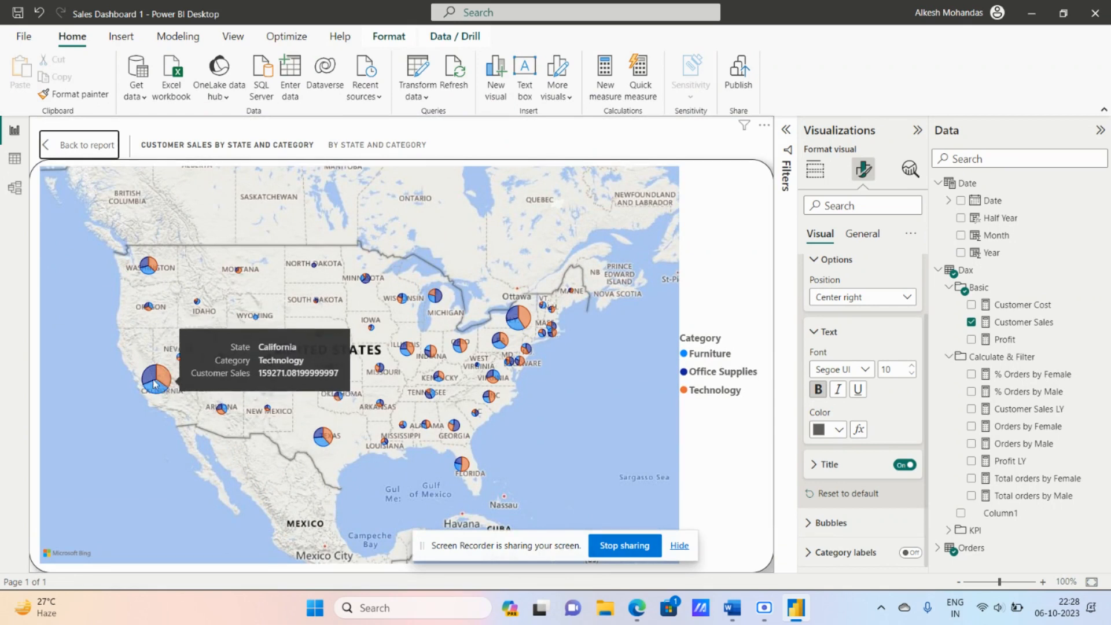
click(77, 146)
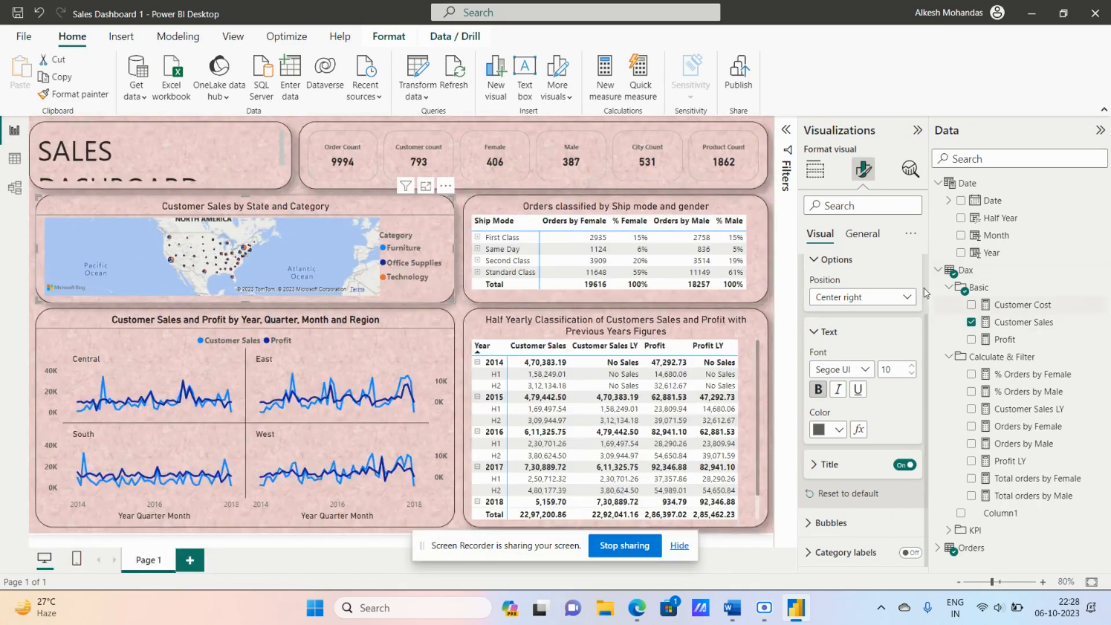
Apply the thousands separator format to the Customer Sales measure in the Dax table's Basic folder.
click(938, 278)
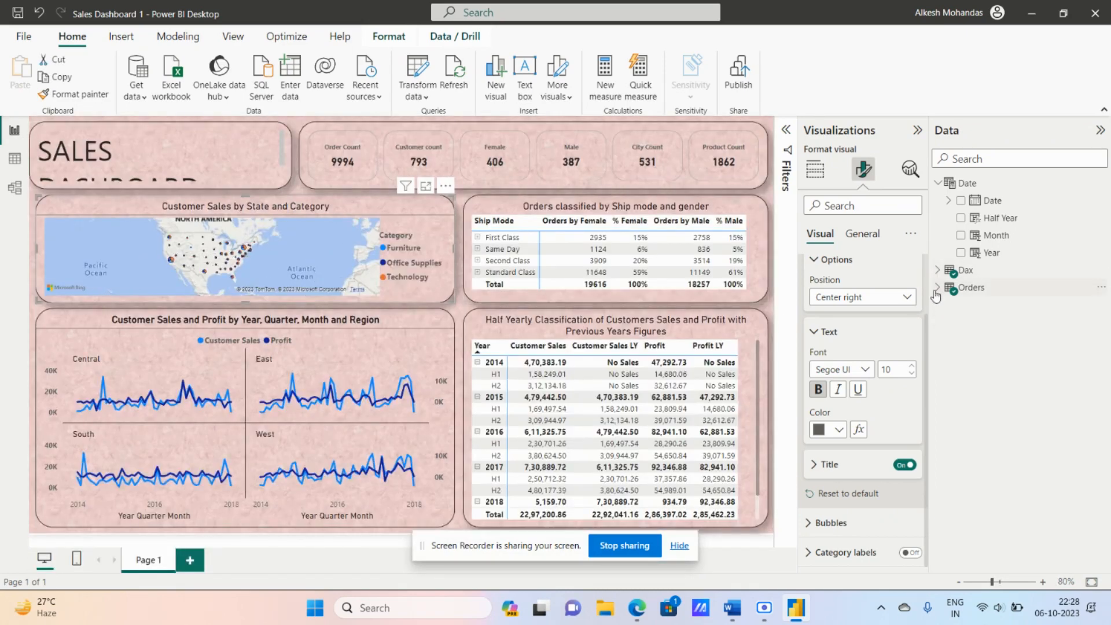
click(938, 282)
click(939, 281)
click(938, 271)
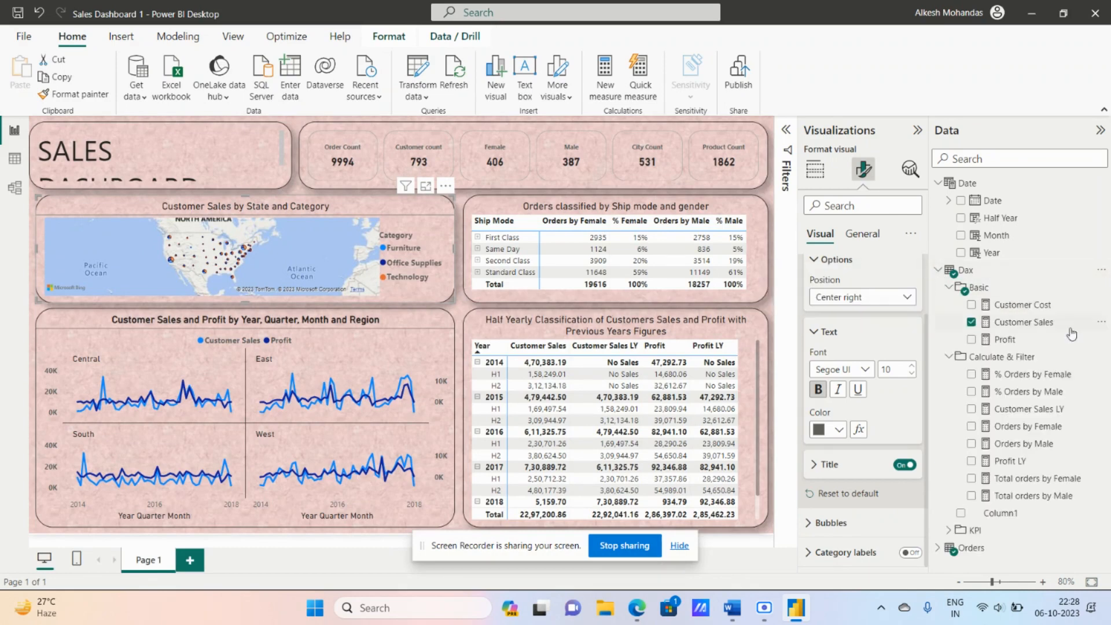
click(966, 318)
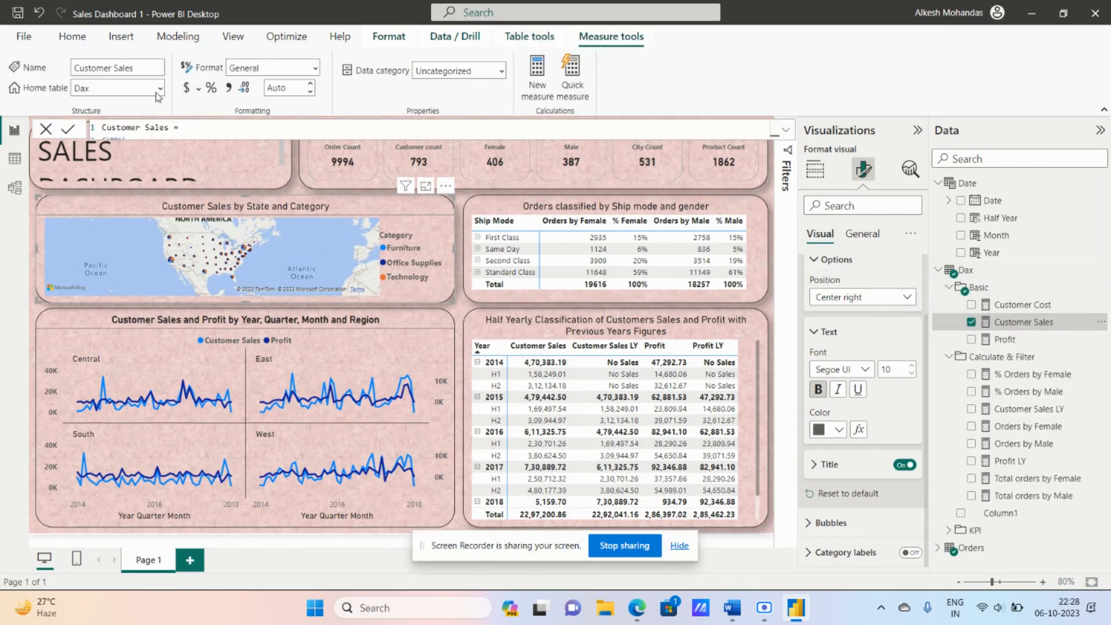
click(228, 89)
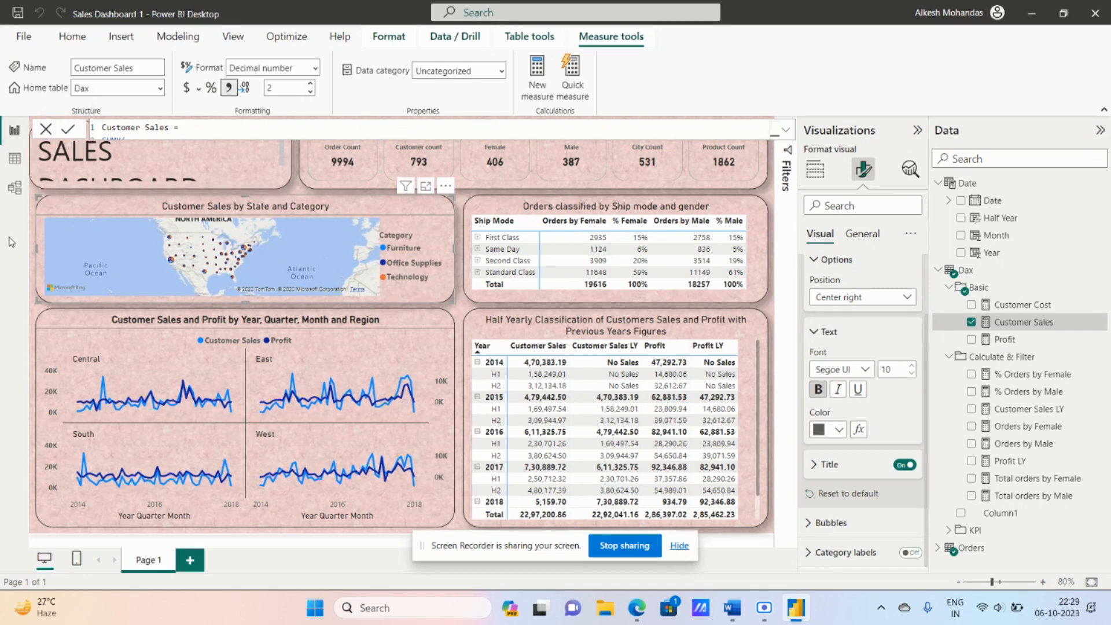
Enlarge the map in focus mode, check the California and Washington sales tooltips, and return to the report.
mouse_move(760, 198)
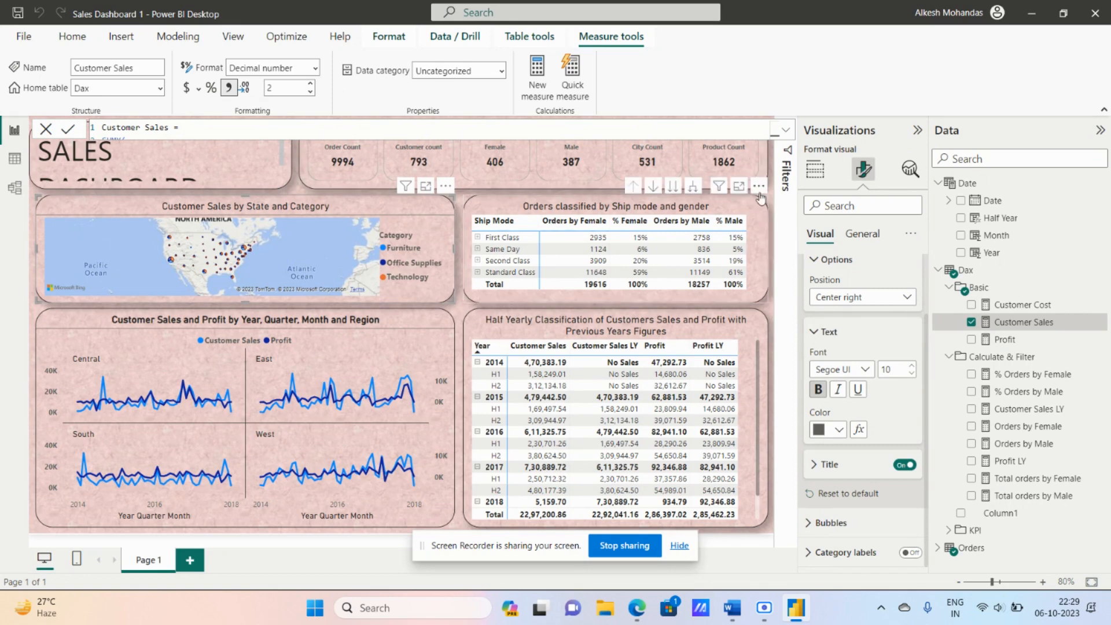
click(774, 224)
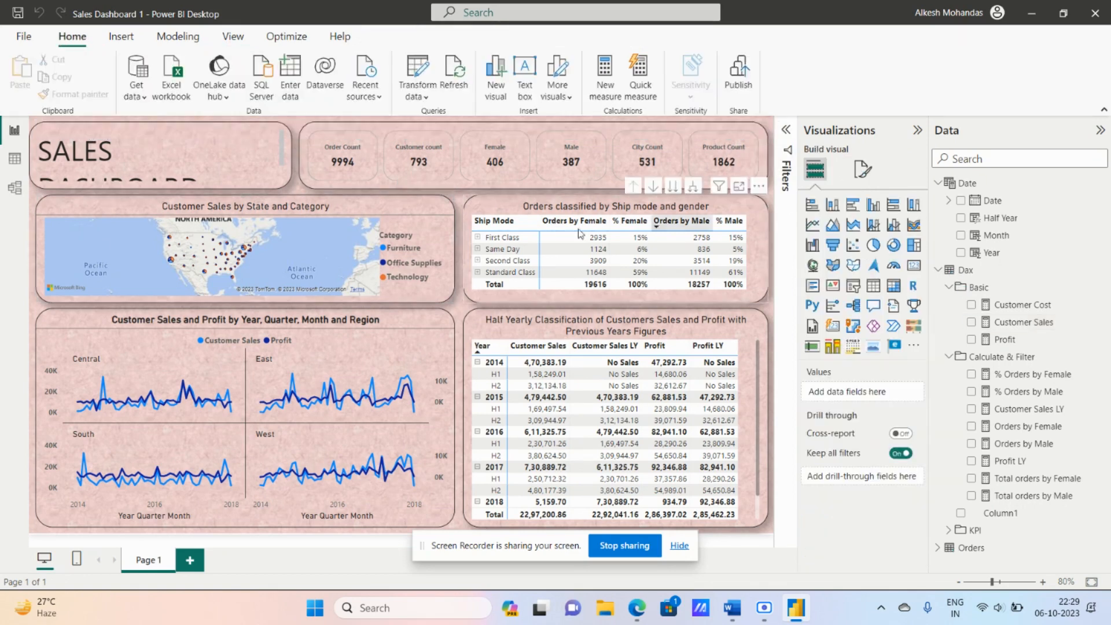
click(426, 186)
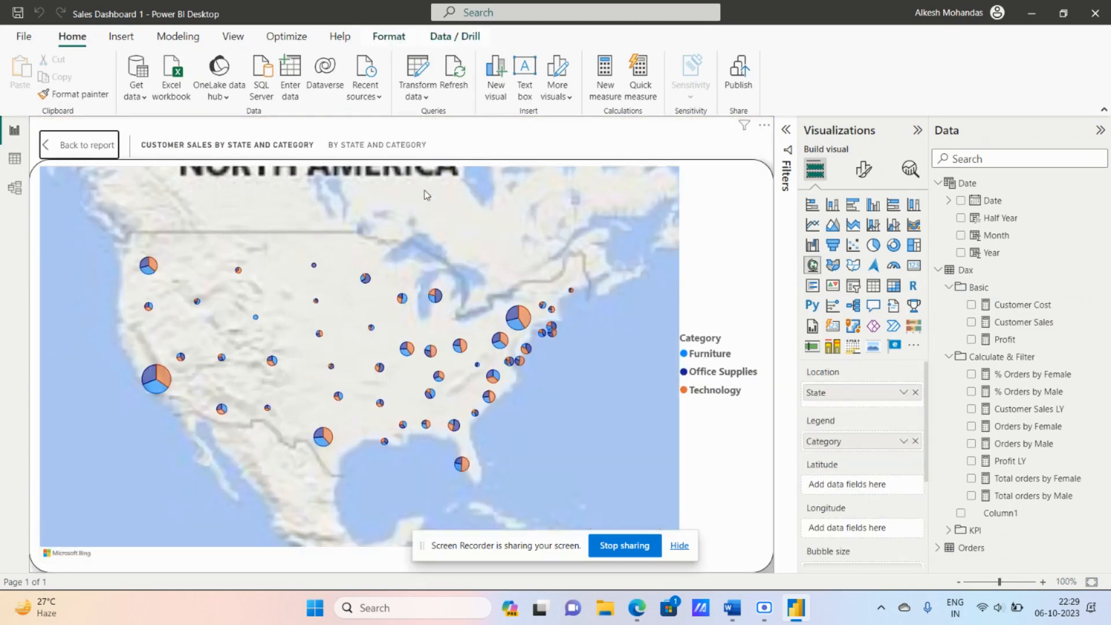
mouse_move(167, 381)
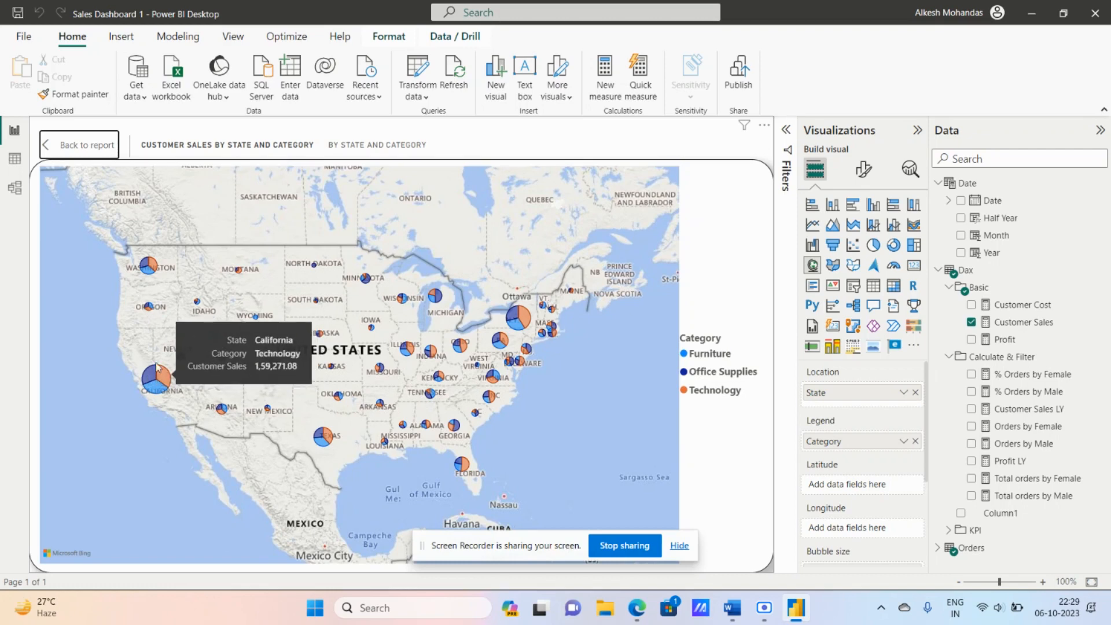
mouse_move(151, 270)
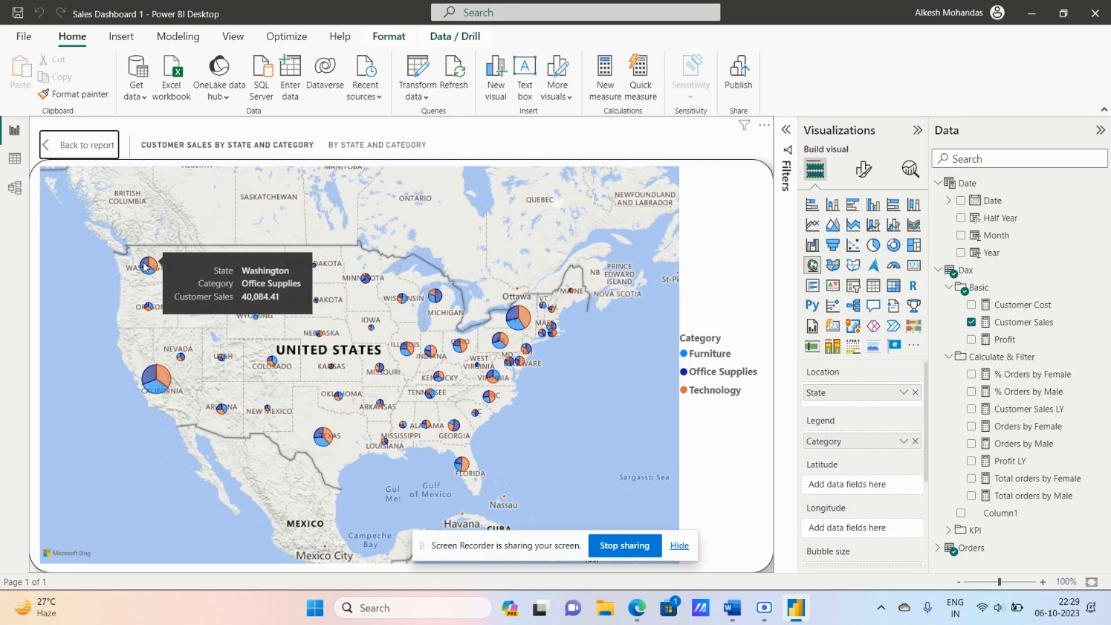
click(59, 148)
Format the Customer Sales measure as $ currency and check the map in focus mode.
click(1021, 322)
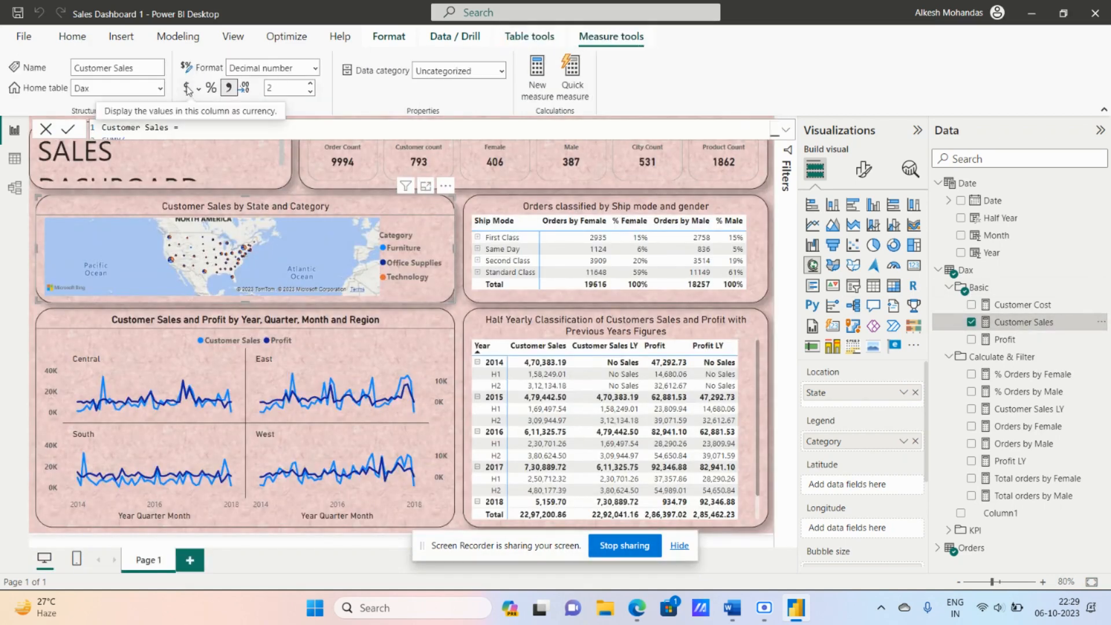
click(188, 89)
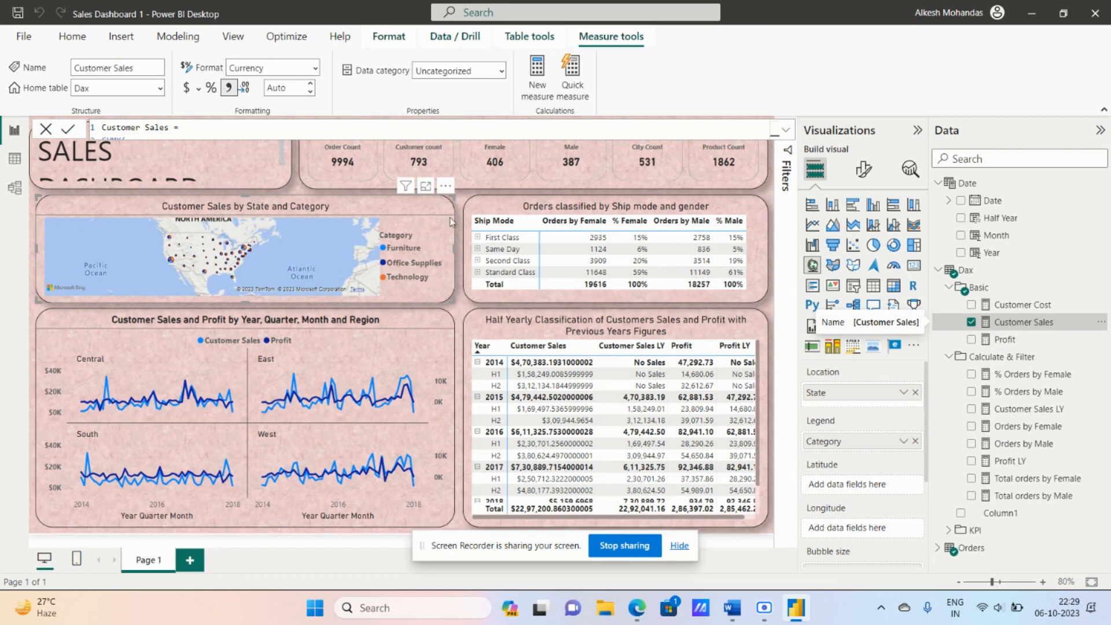
click(426, 186)
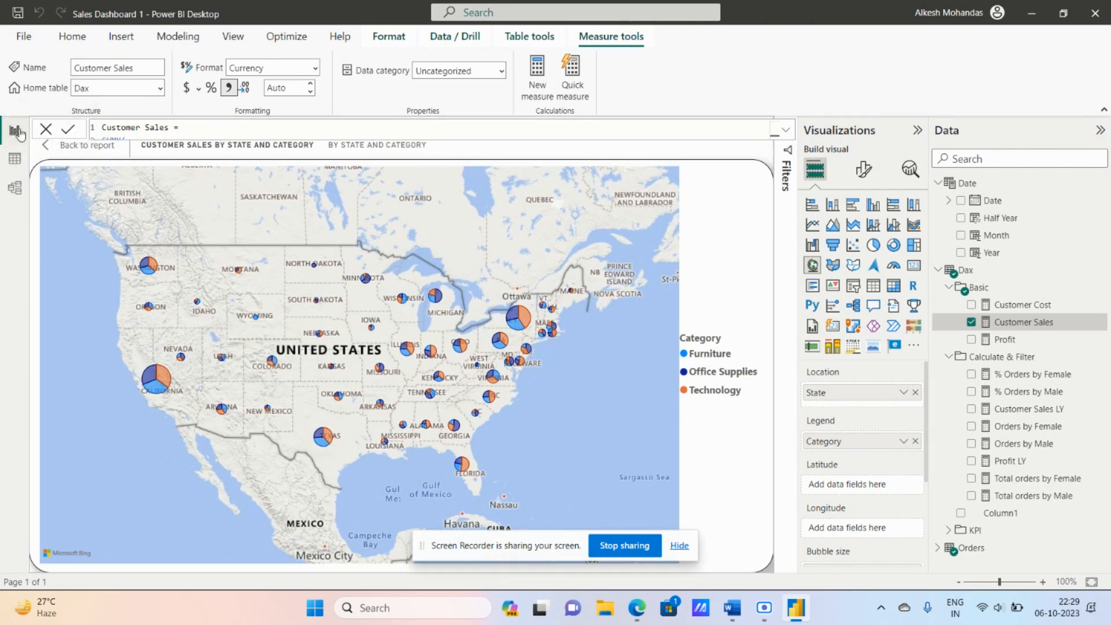
click(67, 146)
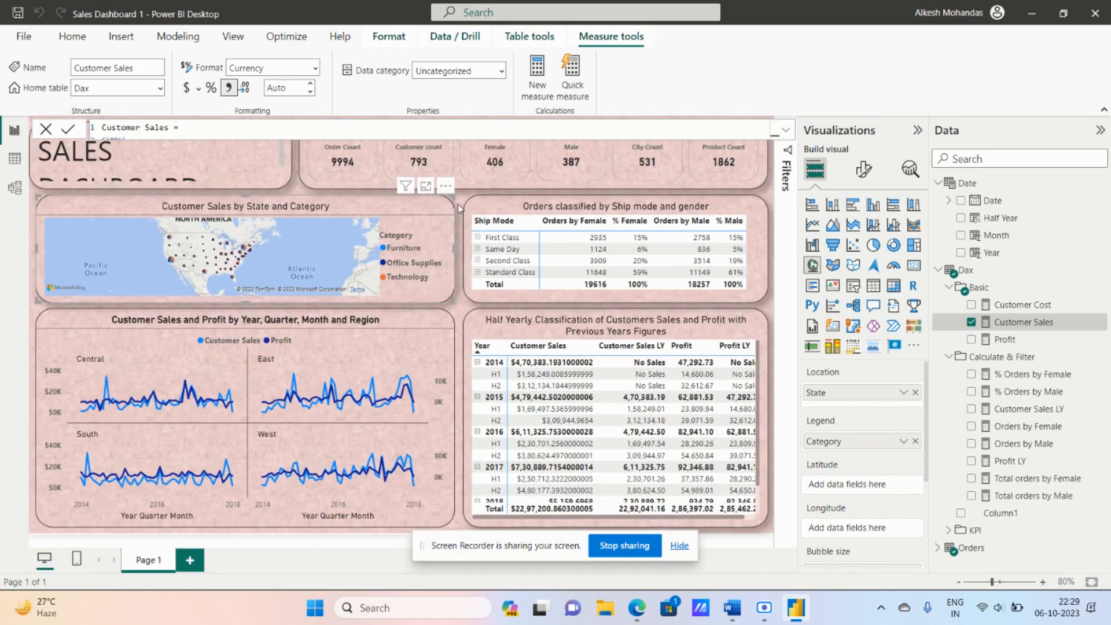
Collapse the Visualizations and Data panes and set the SALES DASHBOARD title's font size to 32.
click(918, 129)
click(1100, 130)
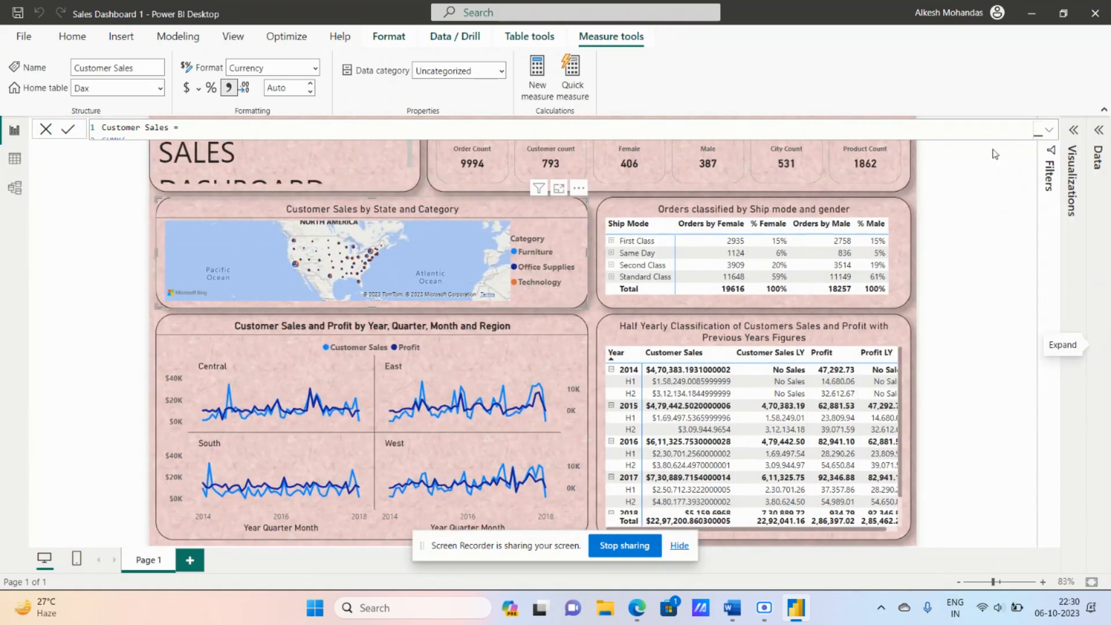
click(341, 164)
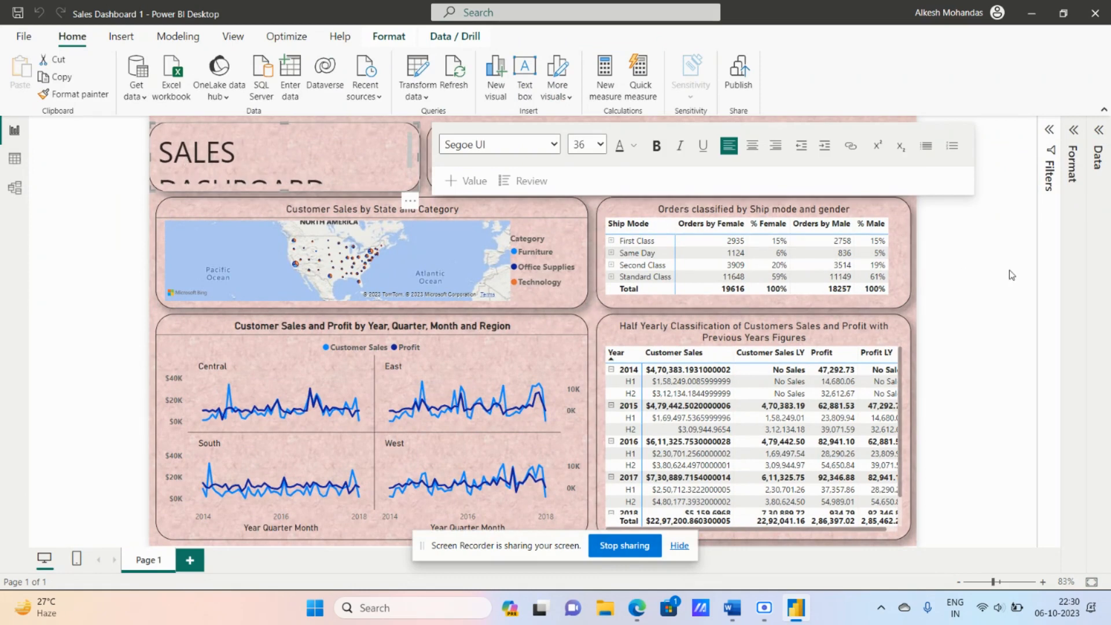
click(195, 118)
drag(175, 156, 321, 176)
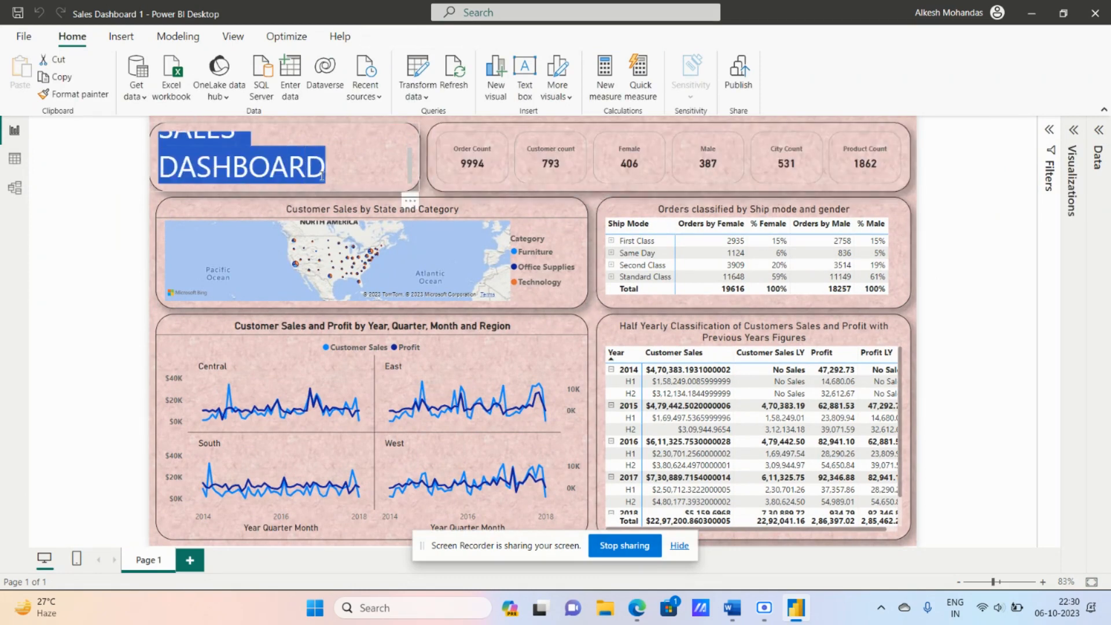
click(599, 144)
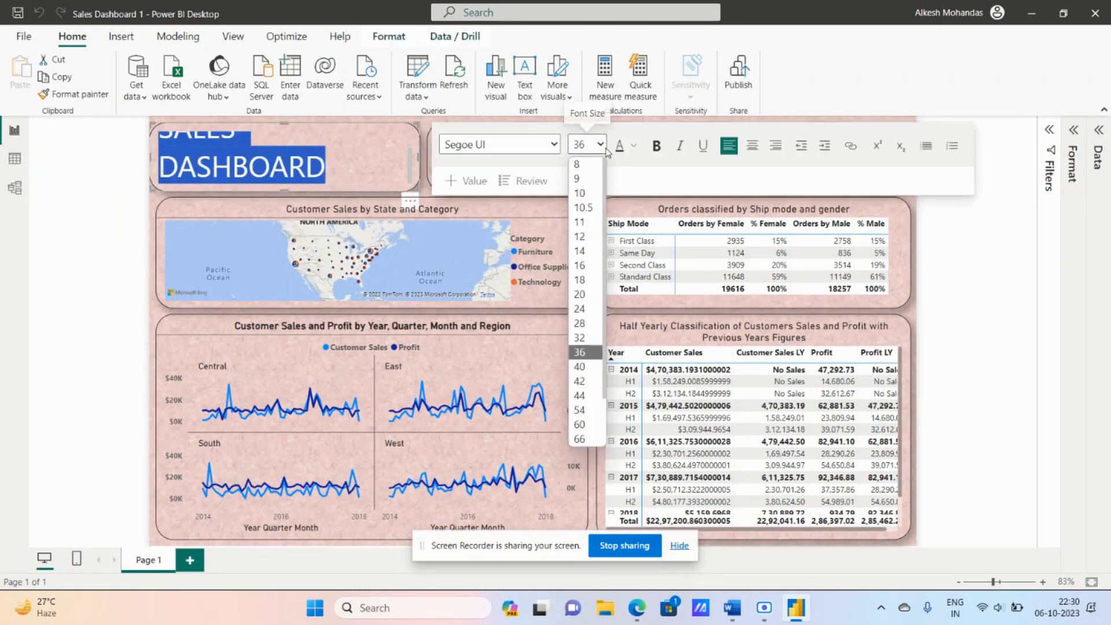
click(579, 338)
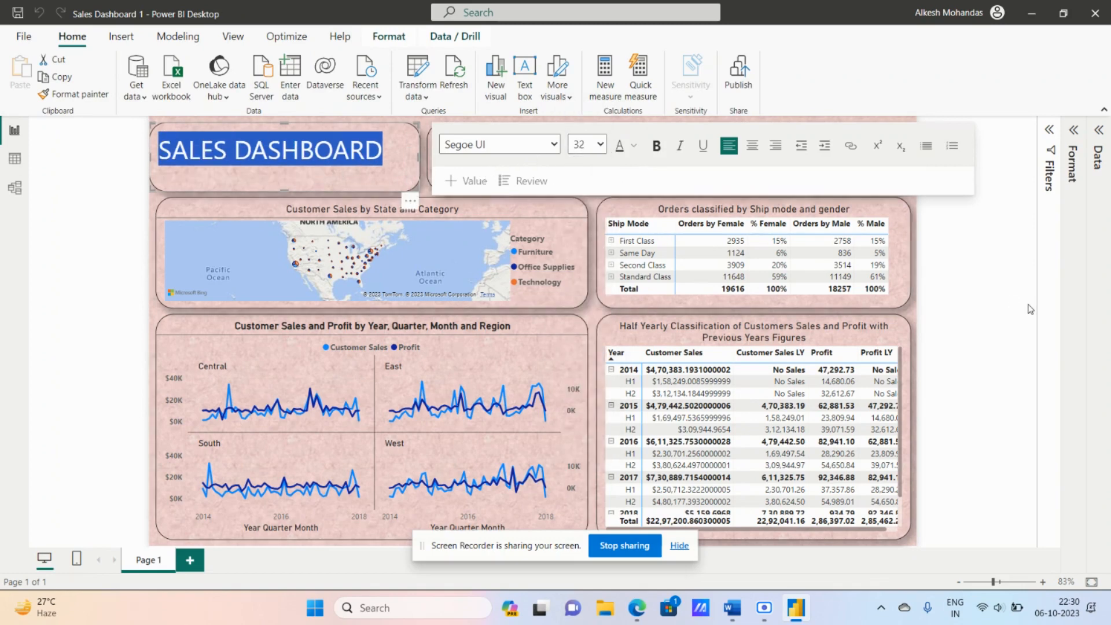
click(1006, 297)
click(394, 172)
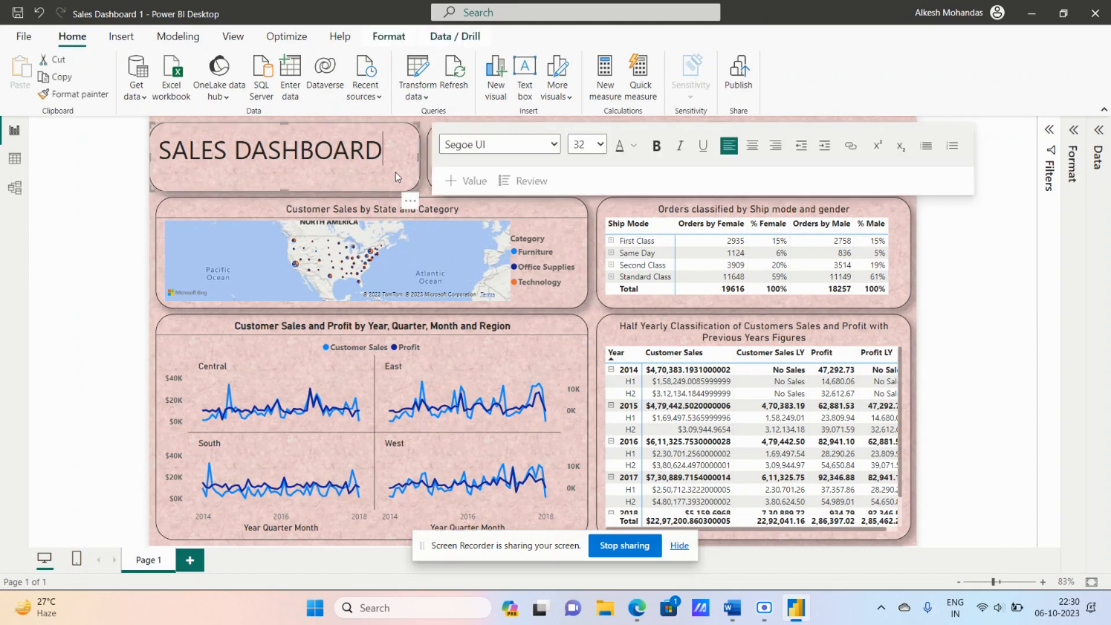
click(1007, 265)
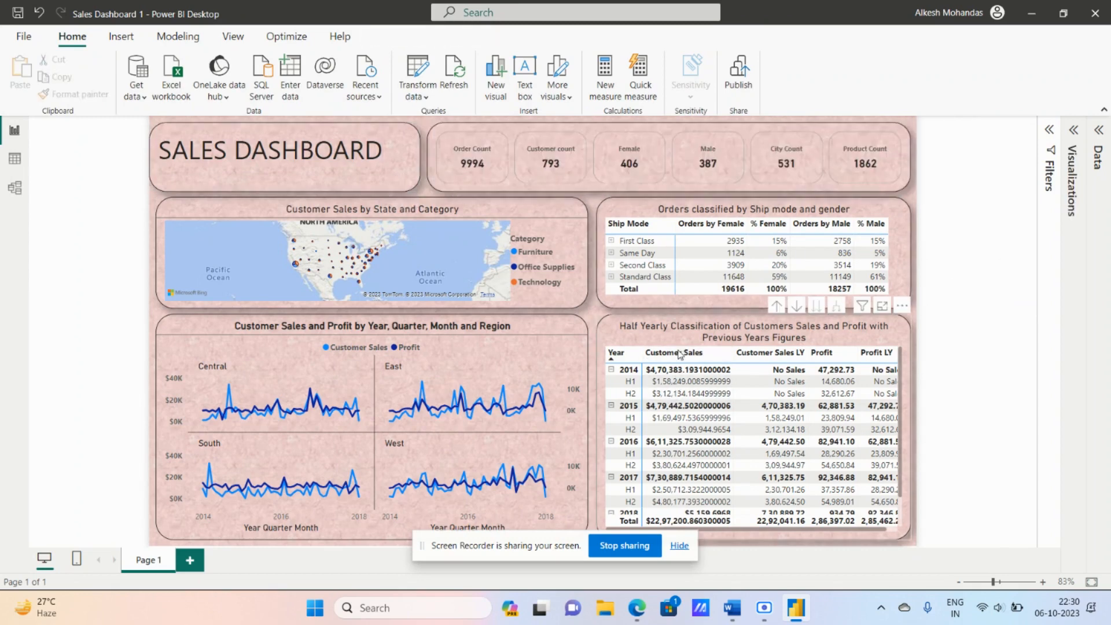
Sort the half-yearly matrix by Customer Sales in descending order and set the Customer Sales measure to 2 decimal places.
click(680, 353)
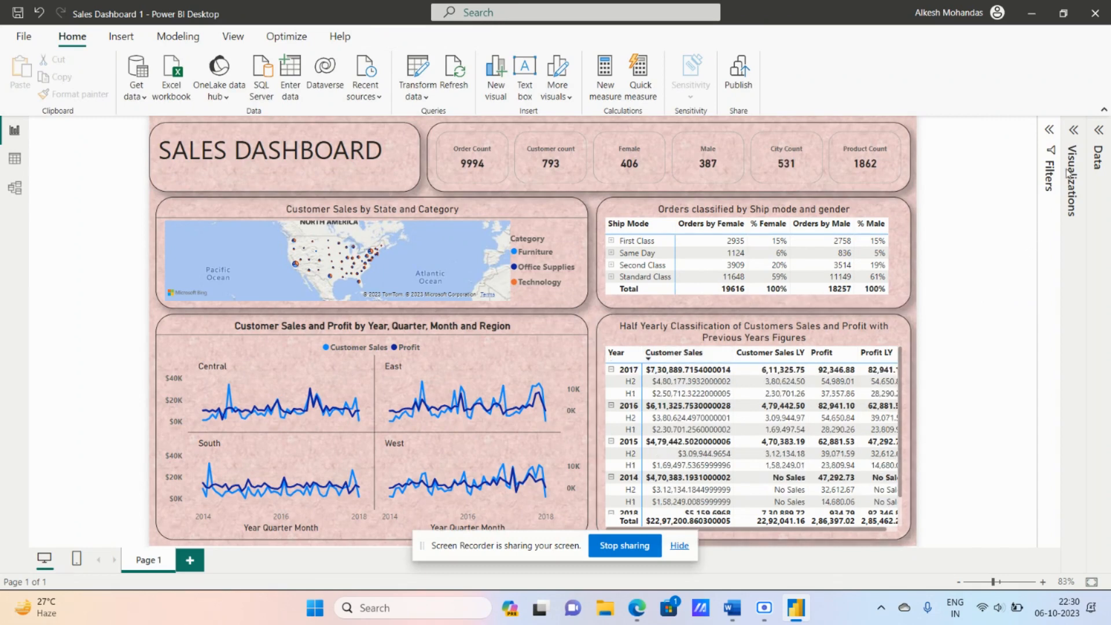
click(1099, 131)
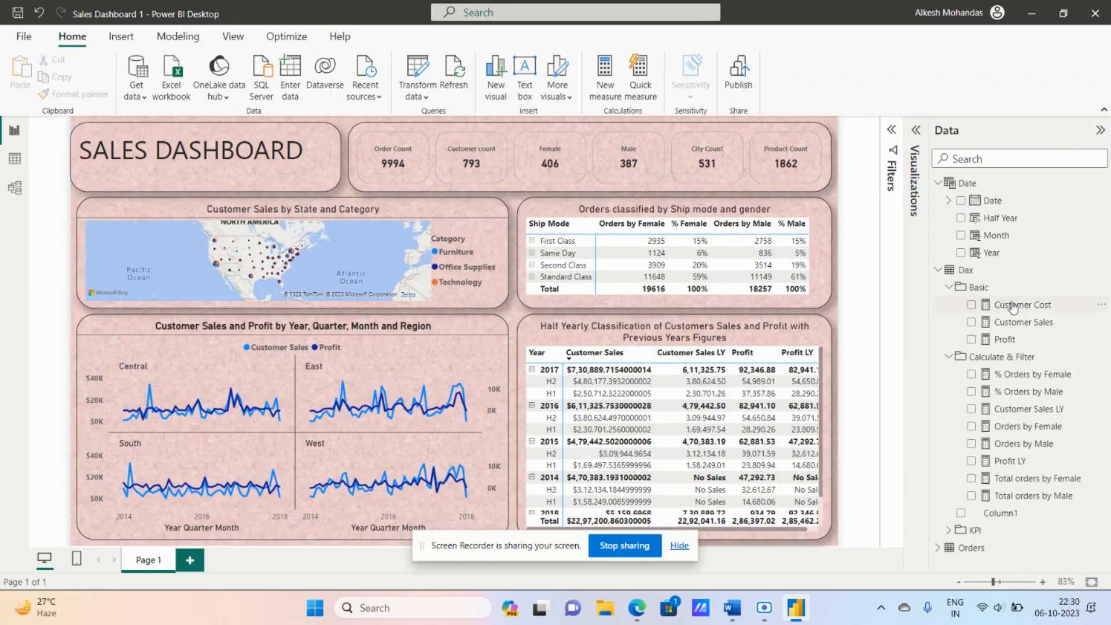
click(1011, 323)
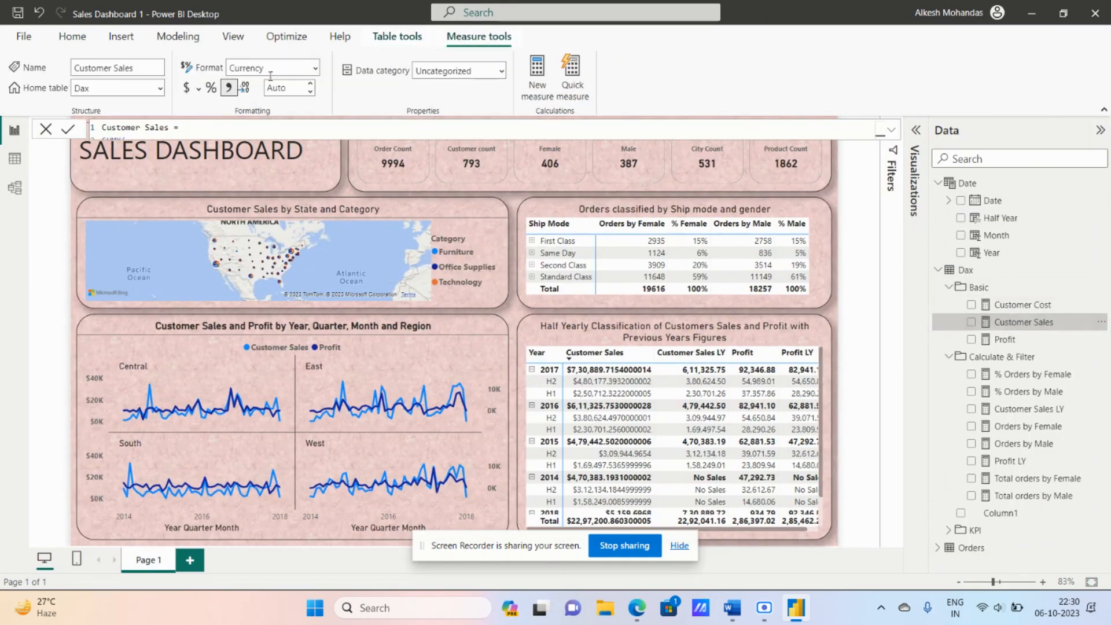
click(185, 88)
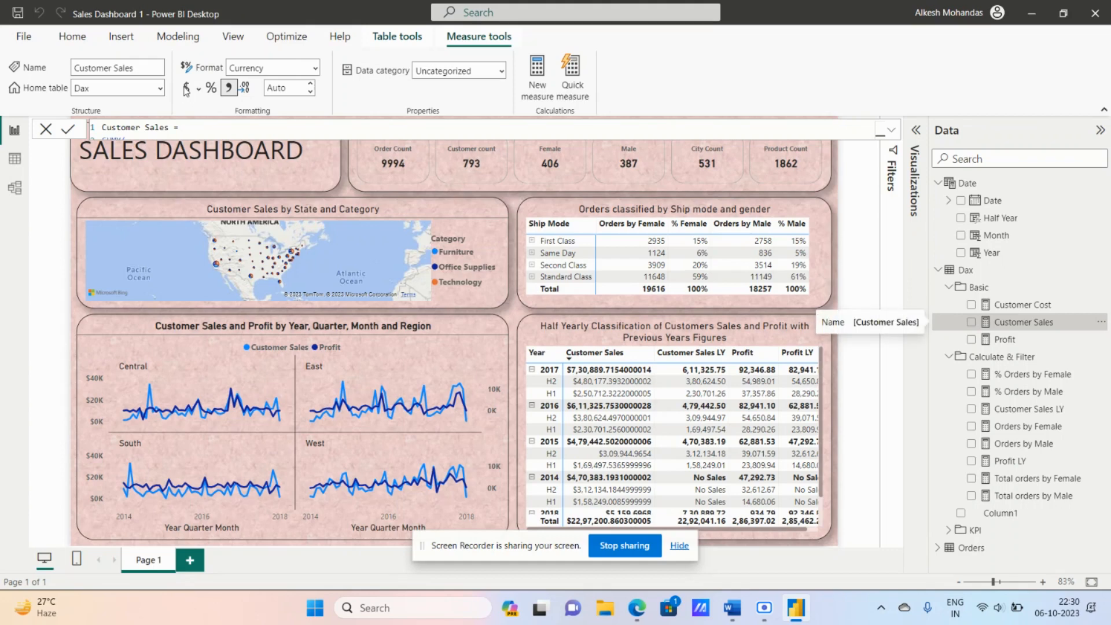
click(311, 90)
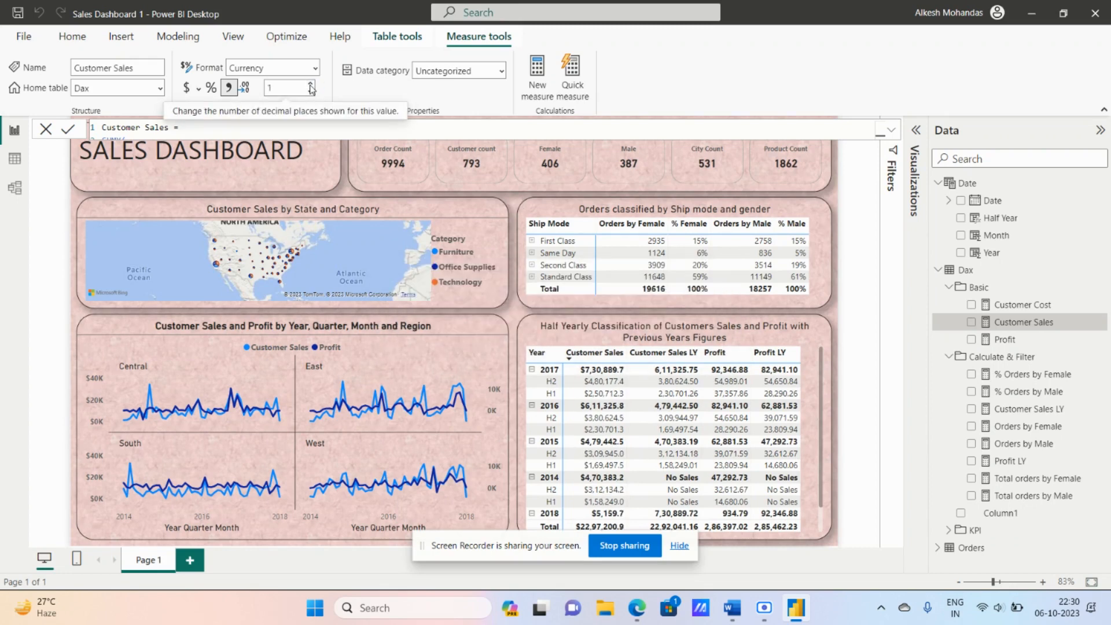
click(312, 85)
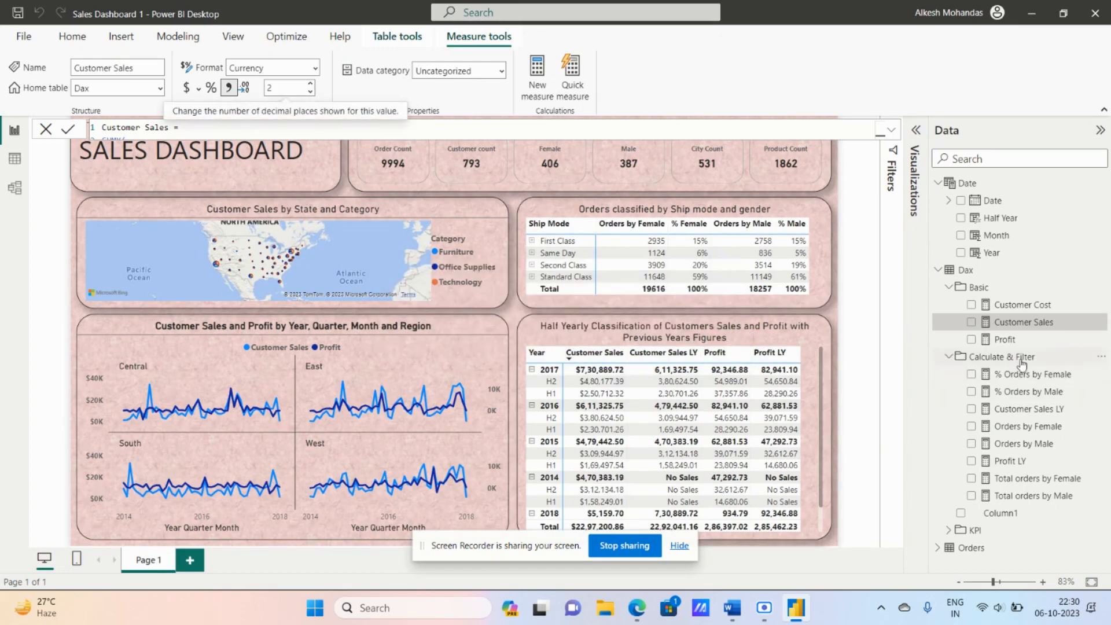
Format the Customer Sales LY measure as $ currency with 1 decimal place.
click(1022, 411)
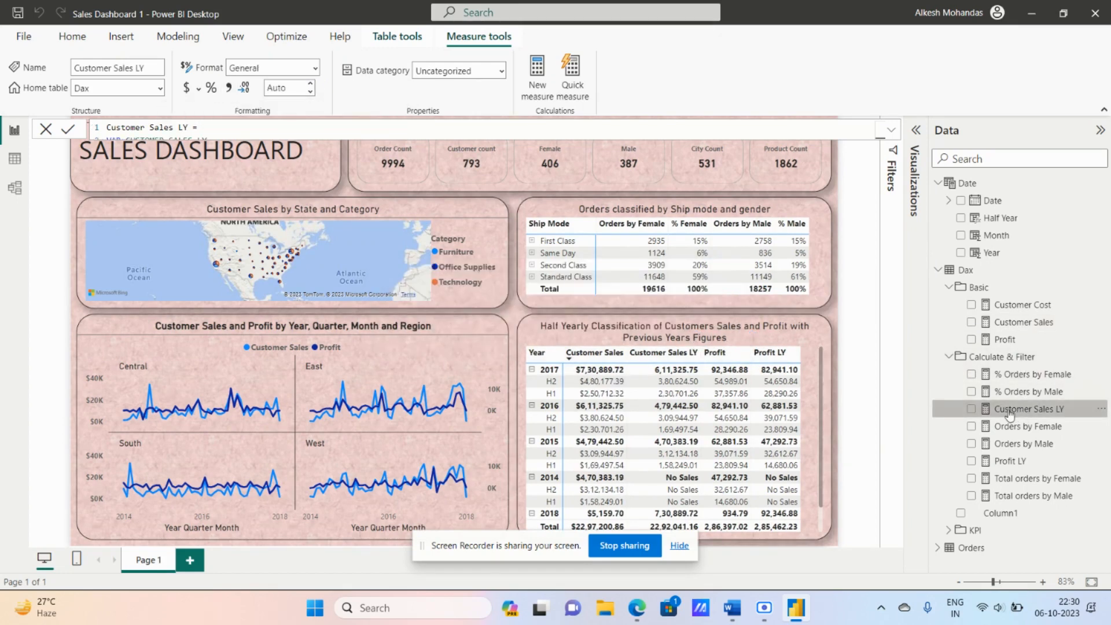
click(187, 91)
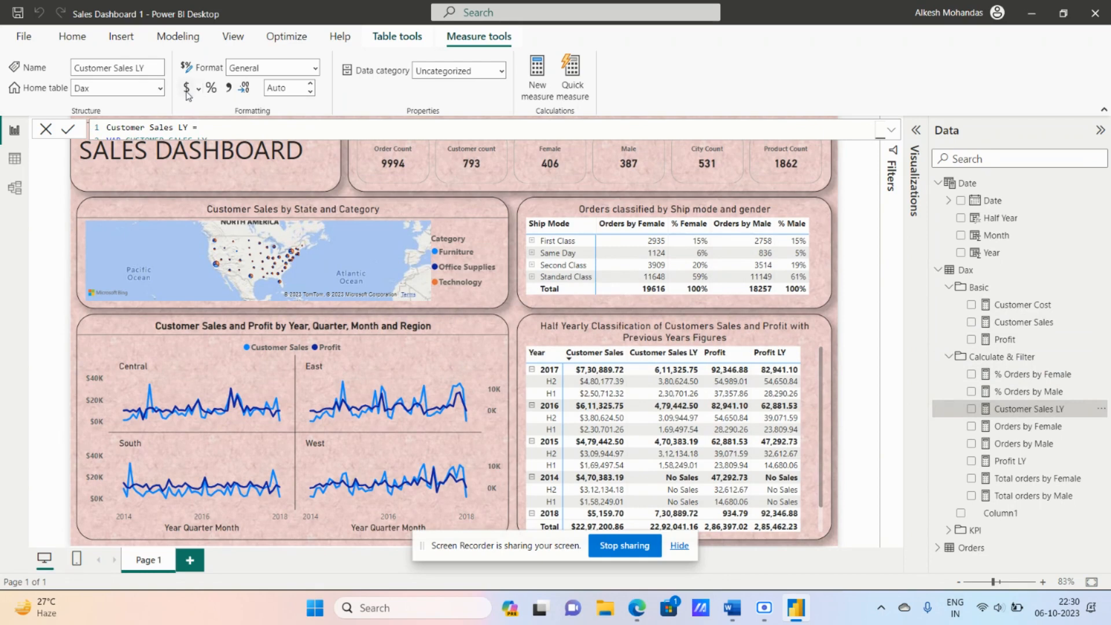
click(311, 88)
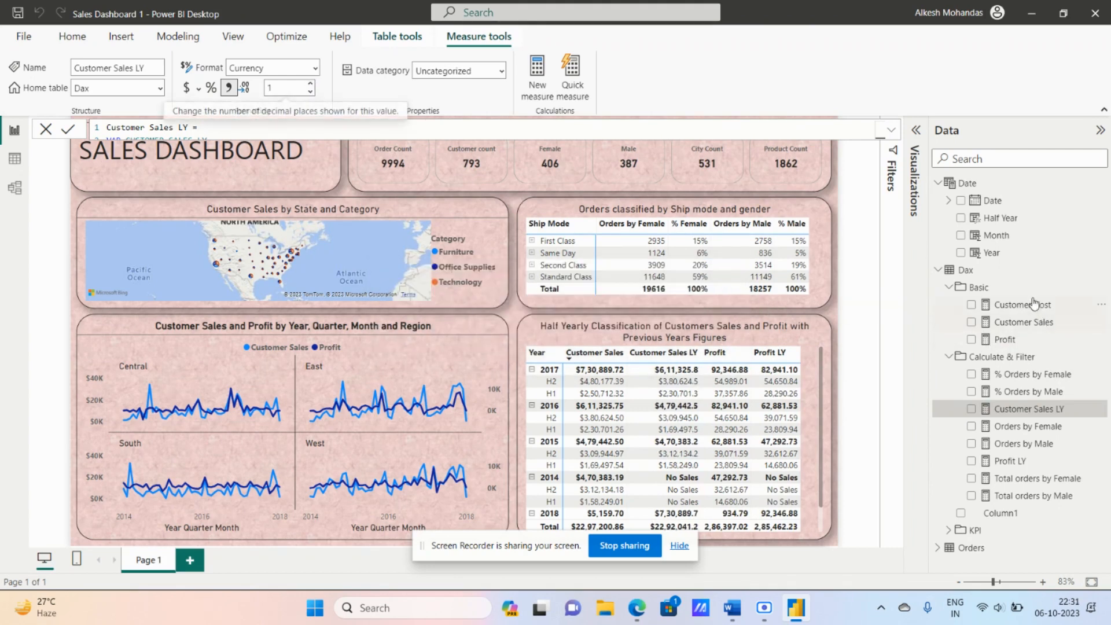
Format the Profit measure in the Basic folder as $ currency with 2 decimal places.
click(1020, 342)
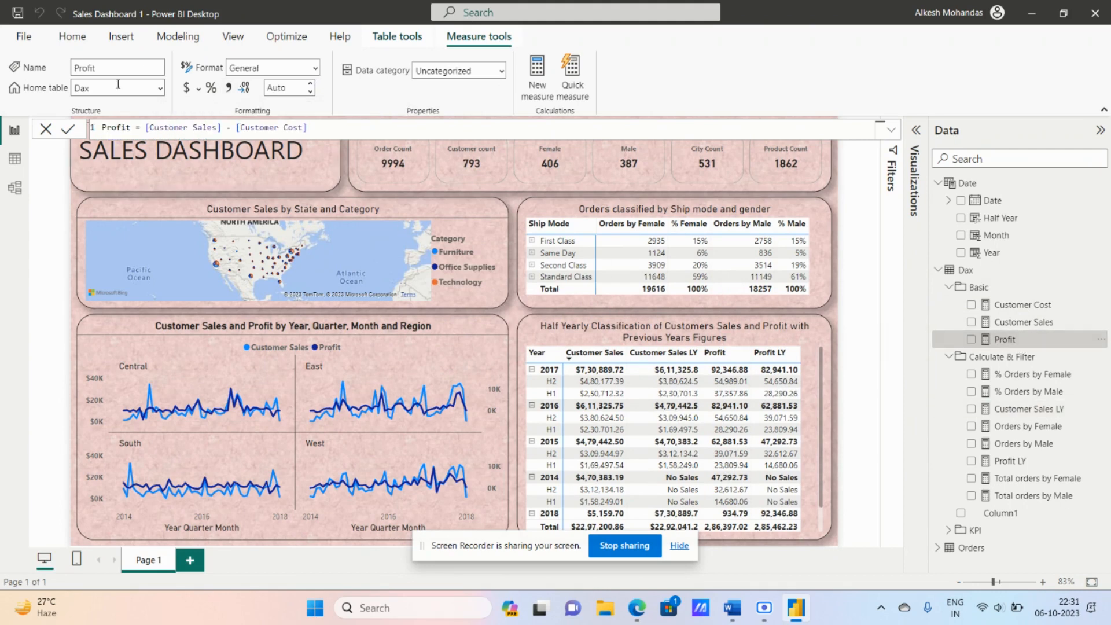
click(191, 91)
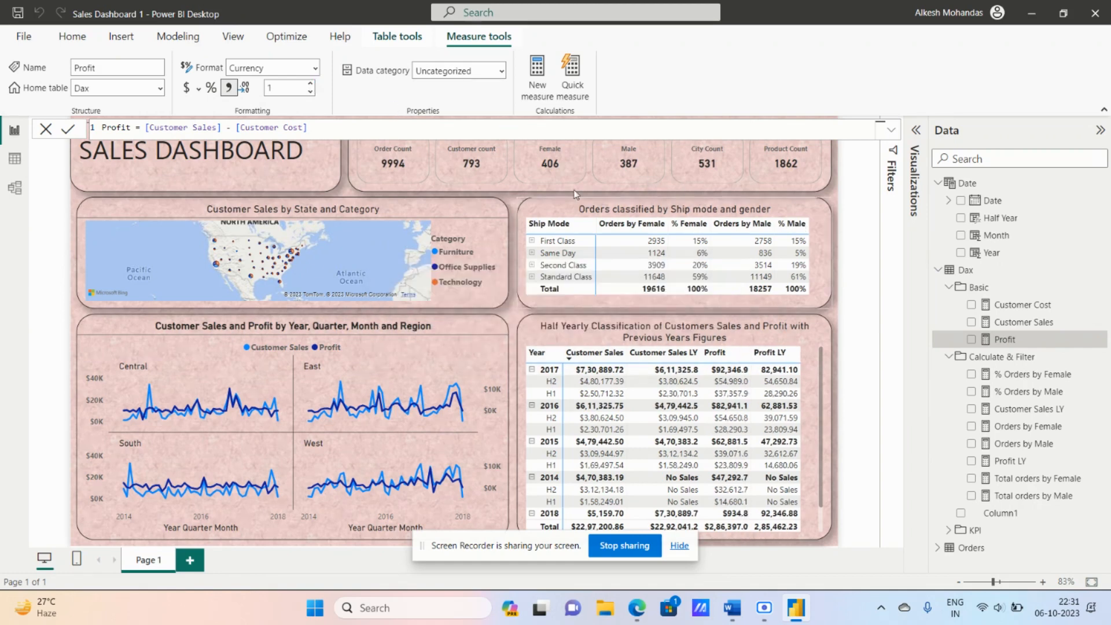
click(310, 83)
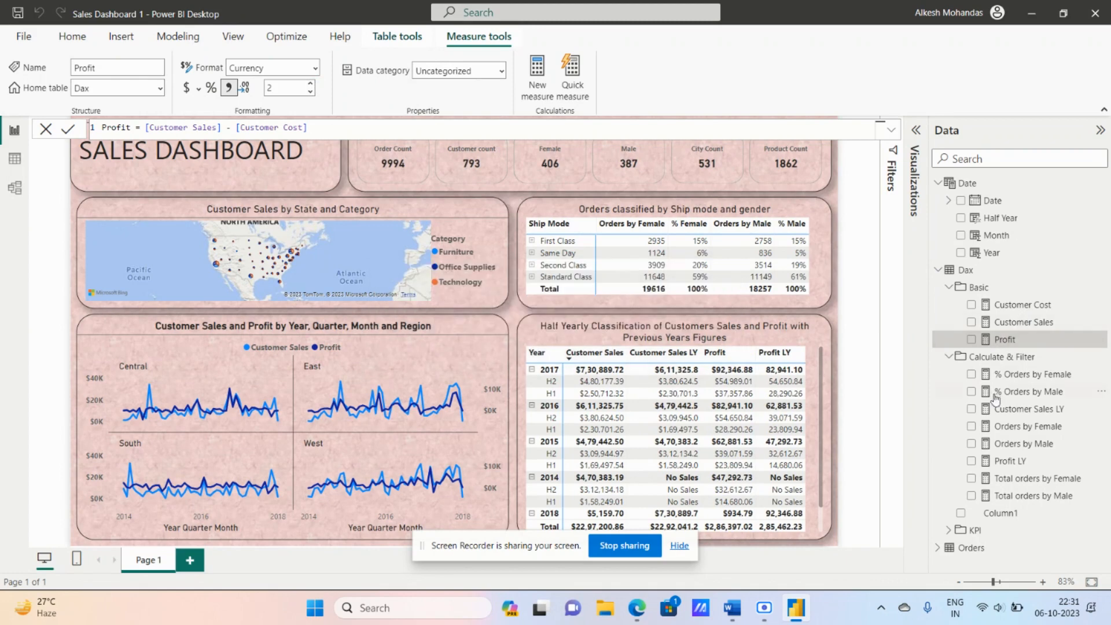
Format the Profit LY measure as $ currency with 2 decimal places.
click(1006, 461)
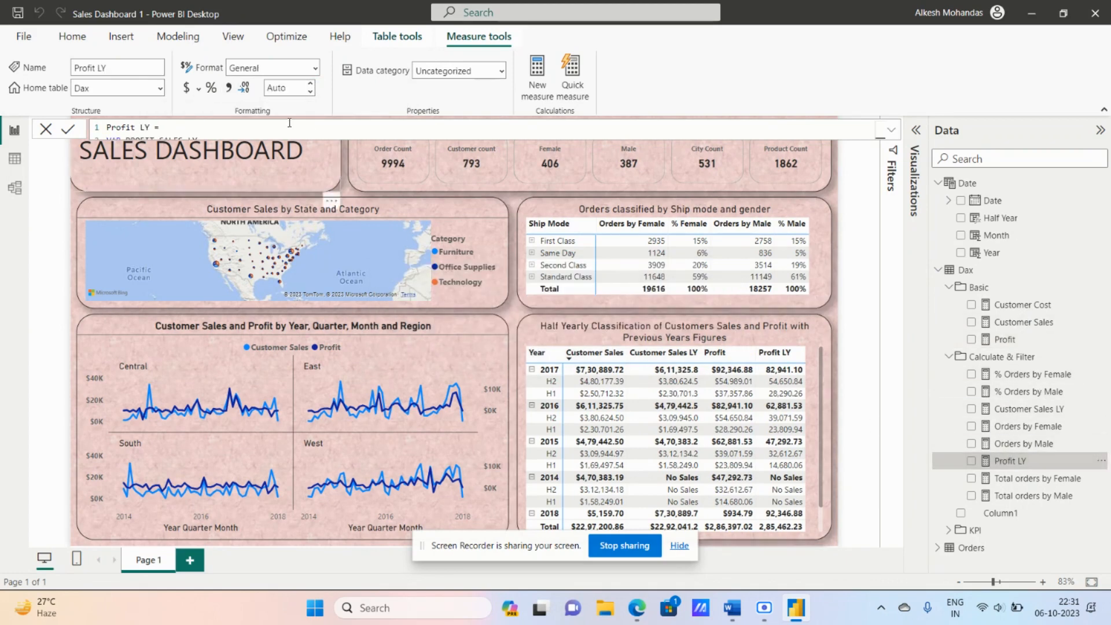
click(186, 88)
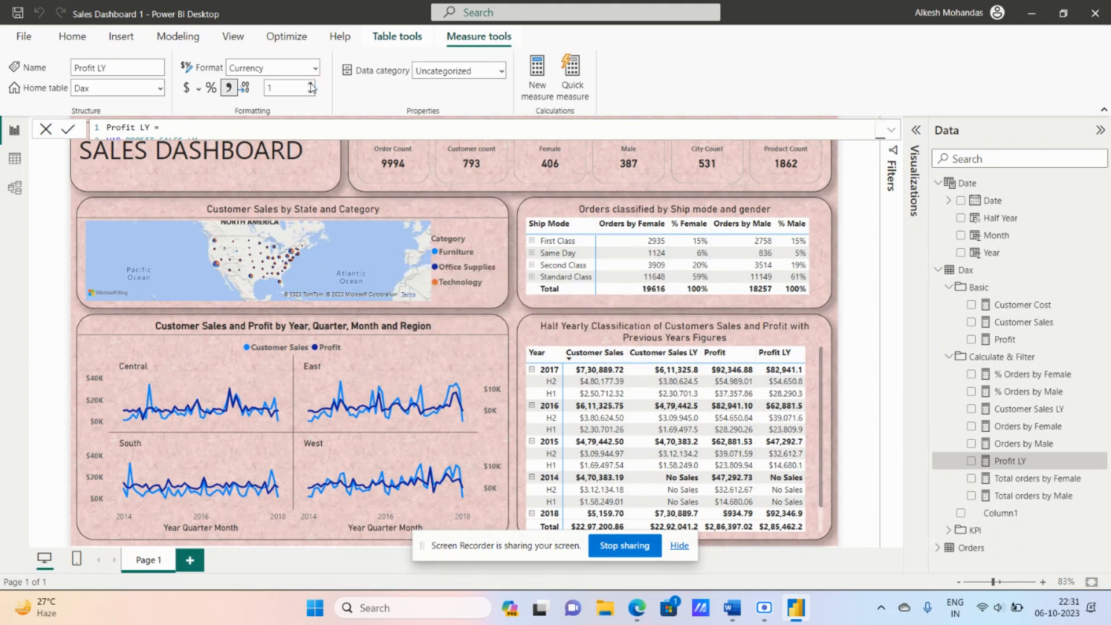
click(311, 85)
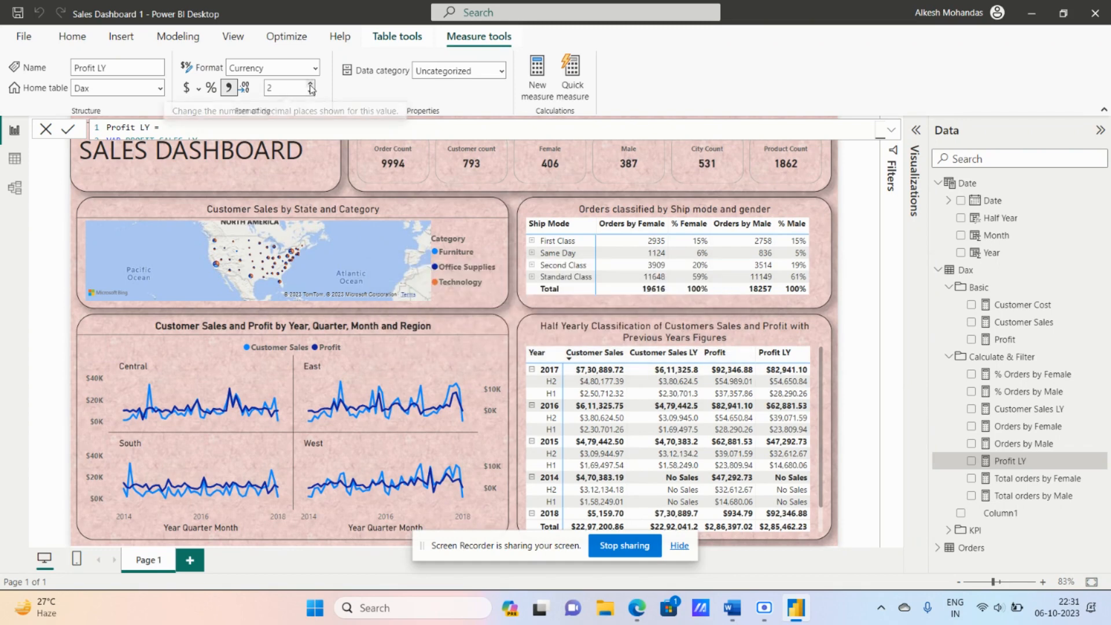
Collapse the Data pane and save the report.
click(679, 546)
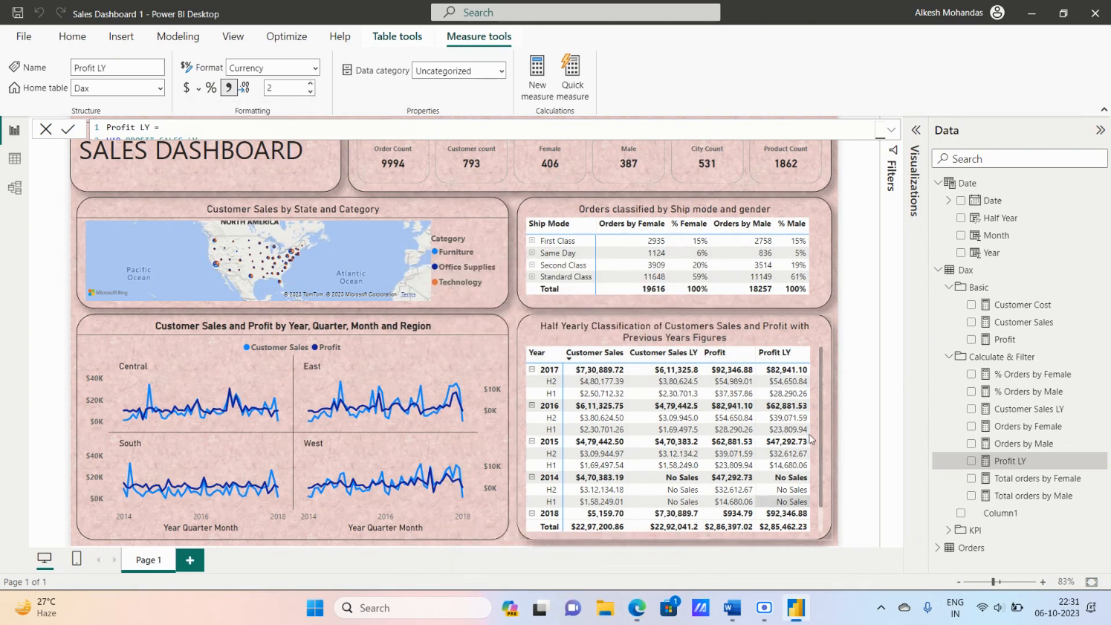
click(872, 251)
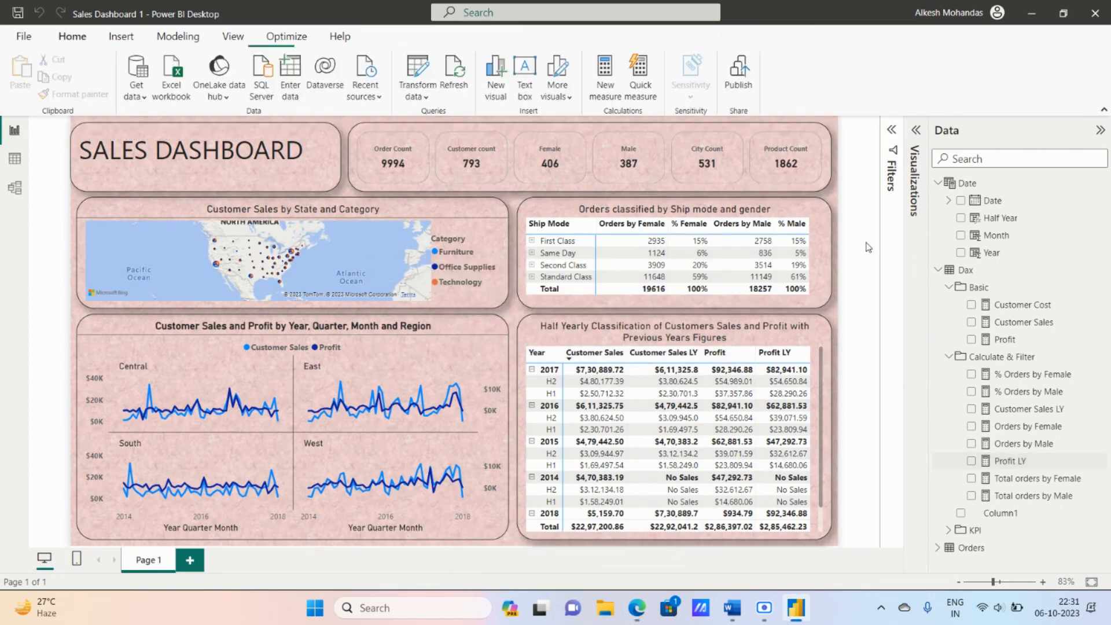
click(1100, 129)
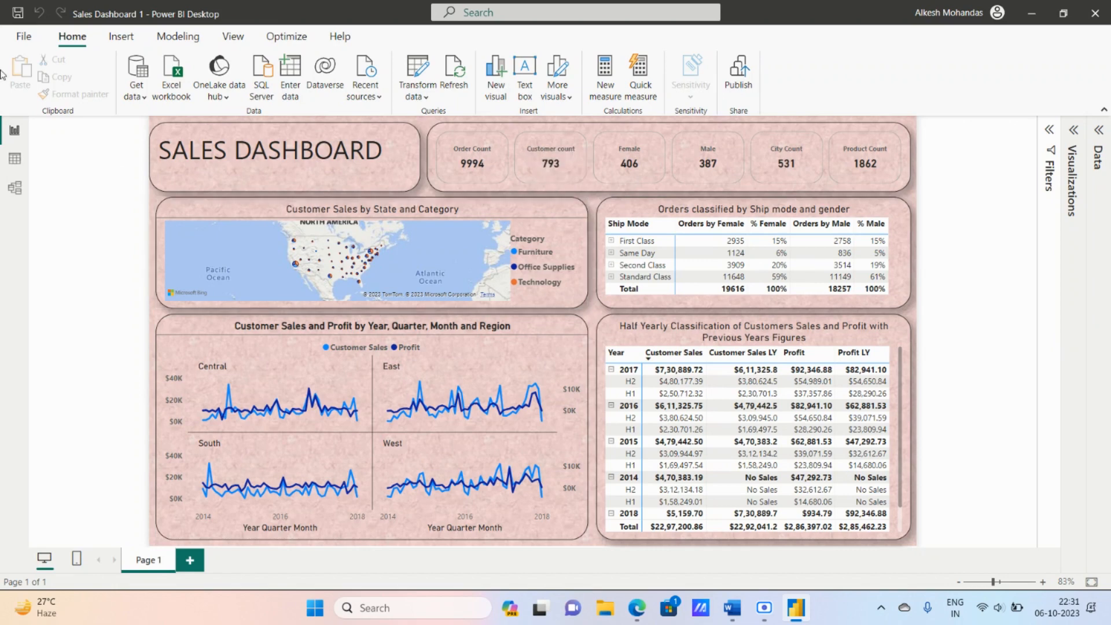
click(21, 37)
click(8, 111)
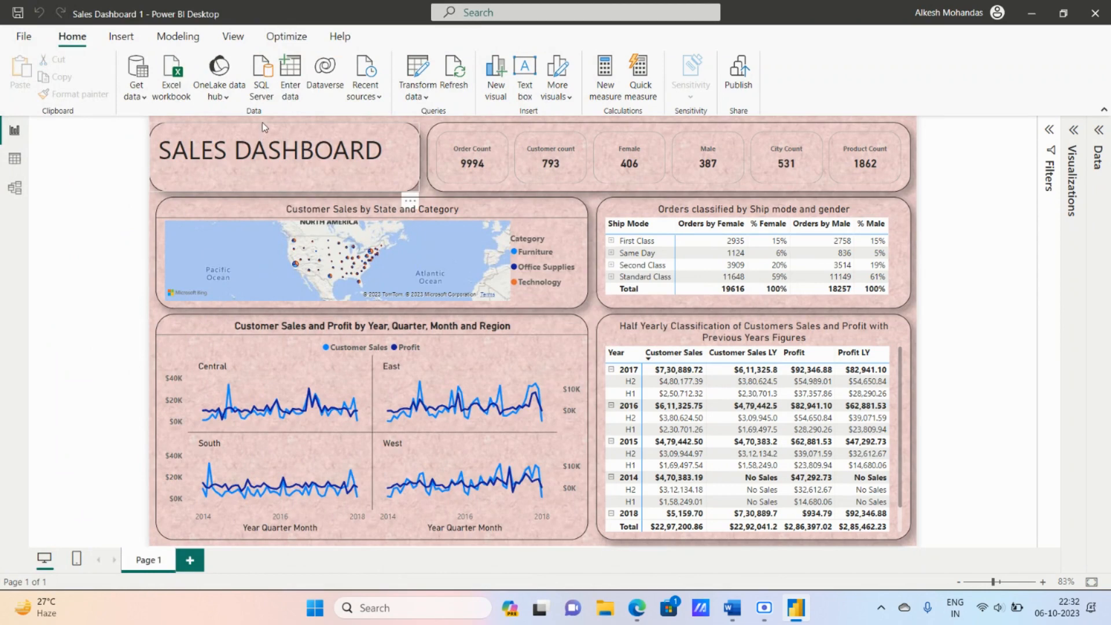
Align the SALES DASHBOARD title box with the map's left edge, narrowing it to clear the count cards, and save the report.
mouse_move(262, 123)
mouse_down()
mouse_move(279, 119)
mouse_move(264, 121)
mouse_up()
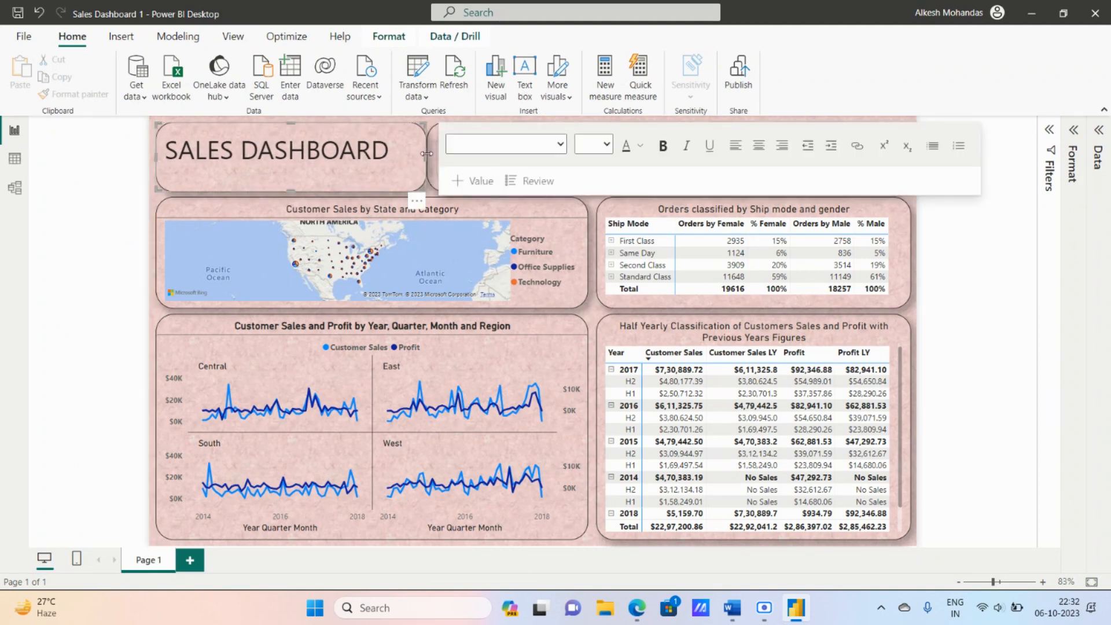
drag(427, 154, 421, 154)
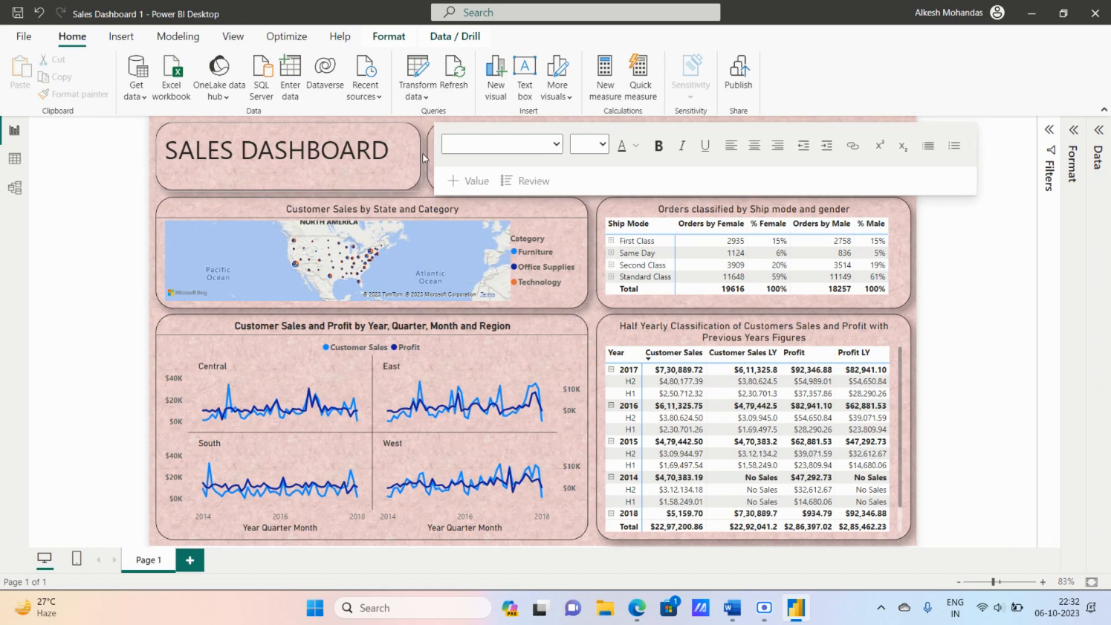
click(24, 36)
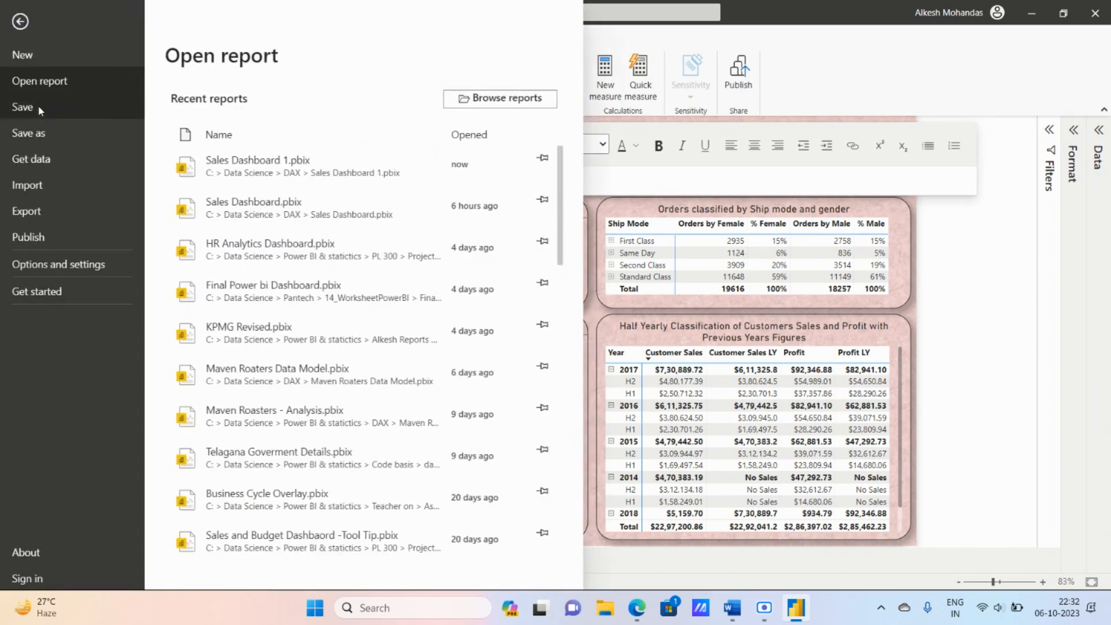
click(37, 106)
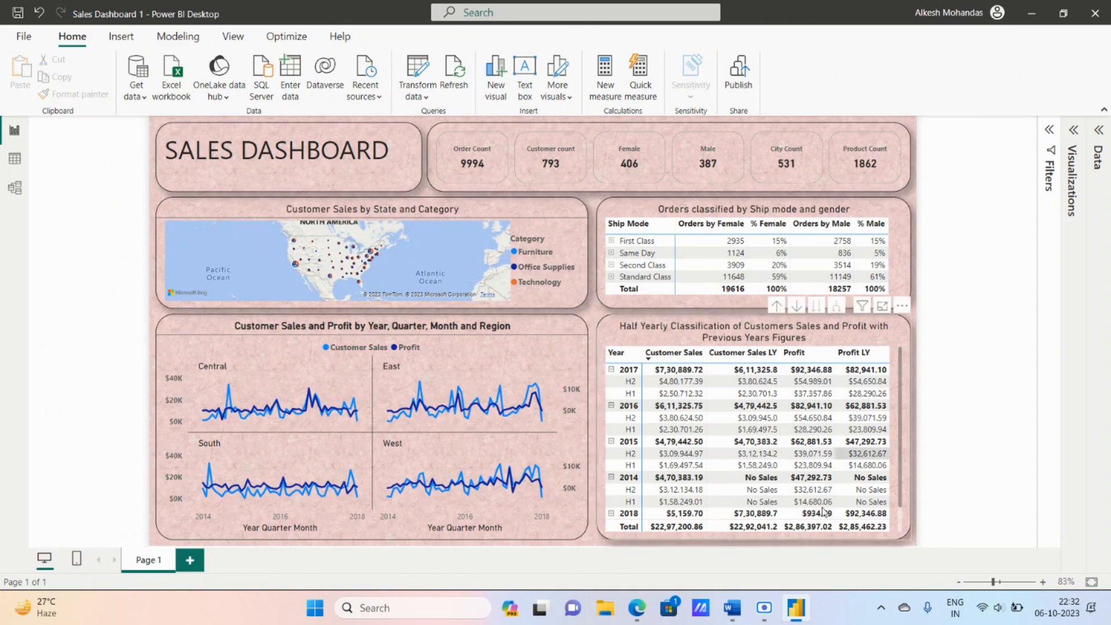
click(766, 609)
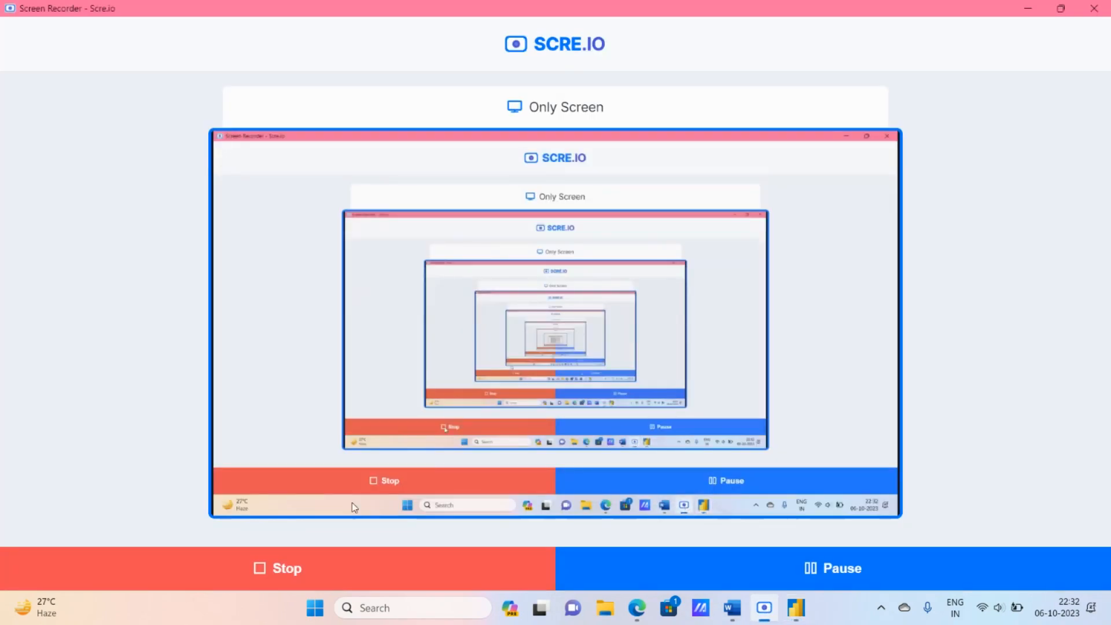